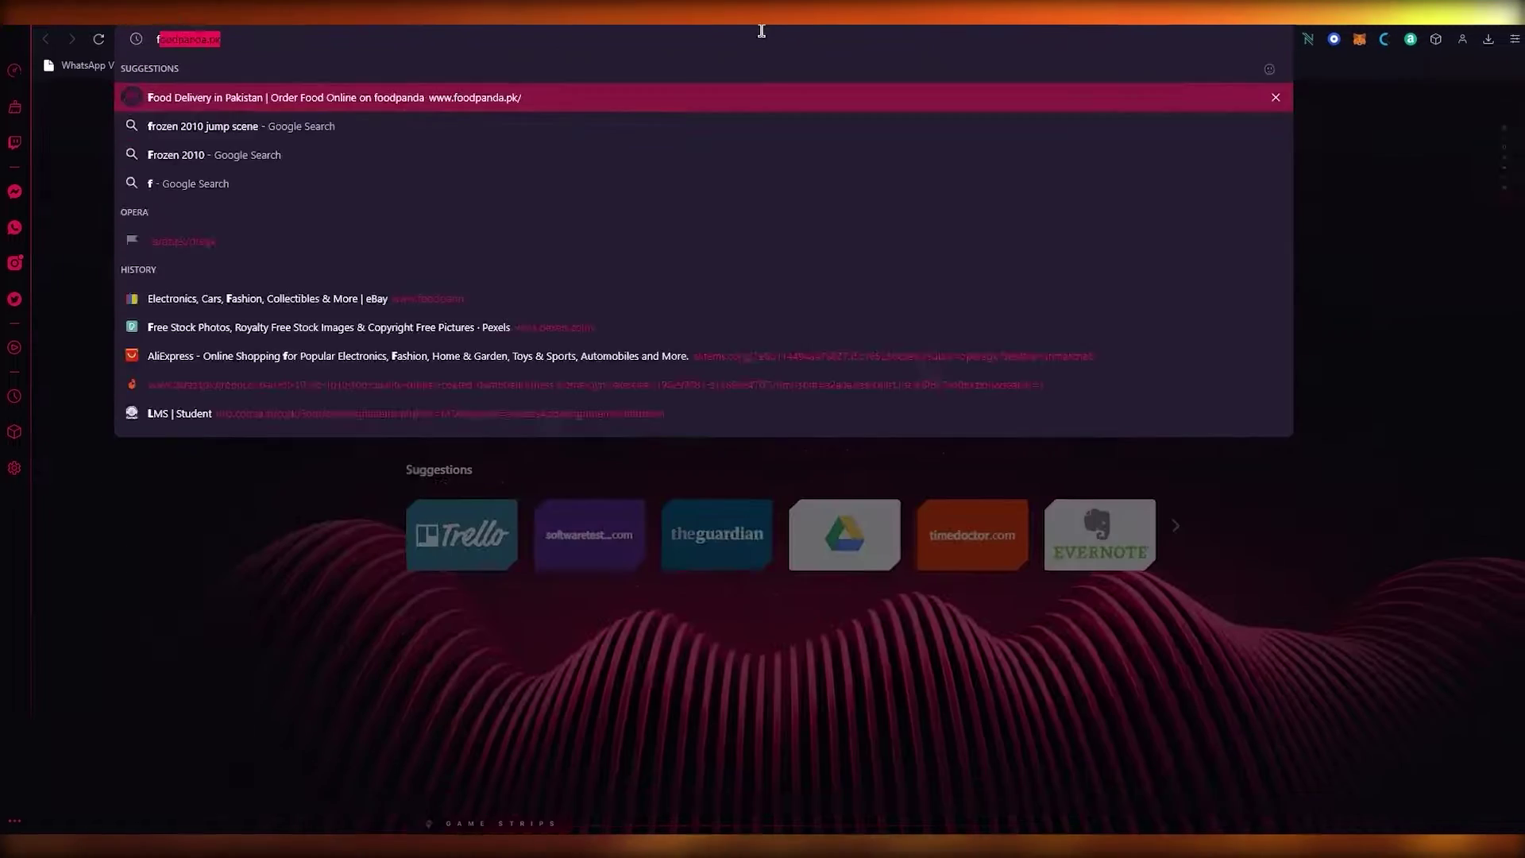
# - Load the Fiverr home page at fiverr.com in Opera
pyautogui.press('Return')
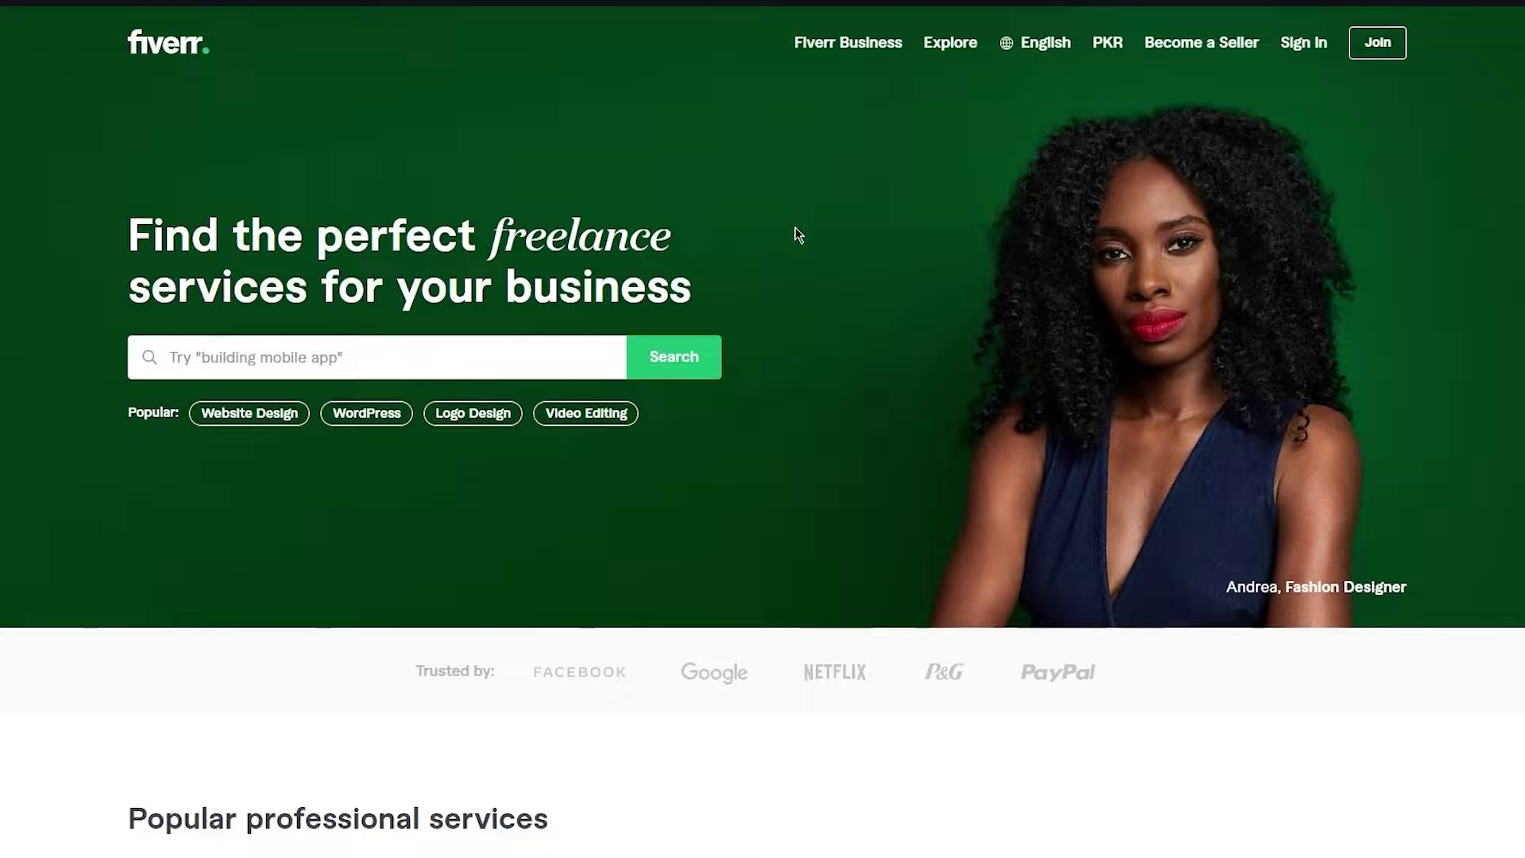
pyautogui.scroll(-12, 797, 236)
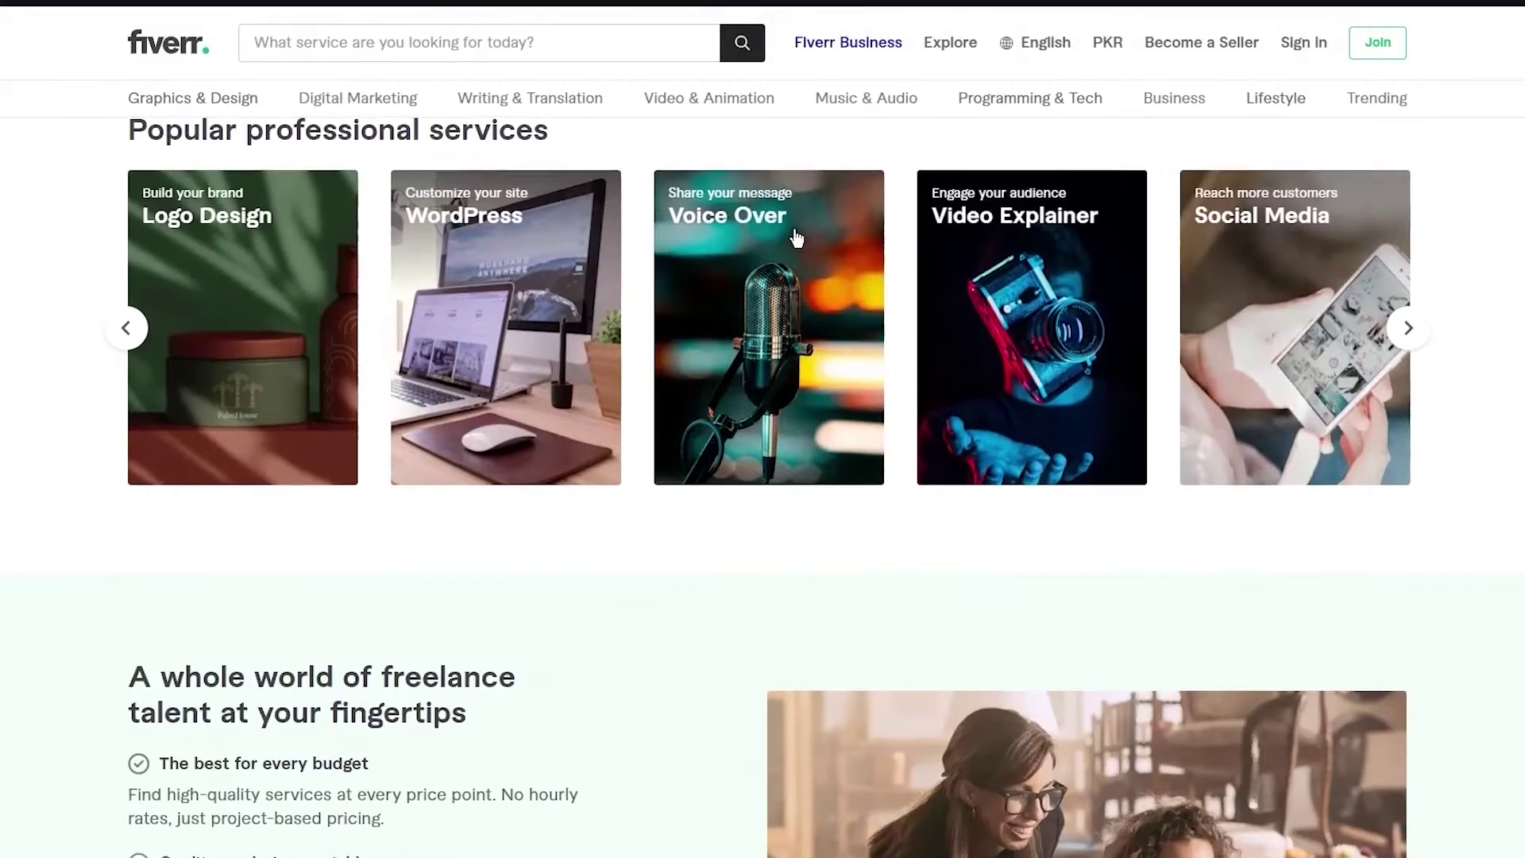
pyautogui.scroll(12, 762, 456)
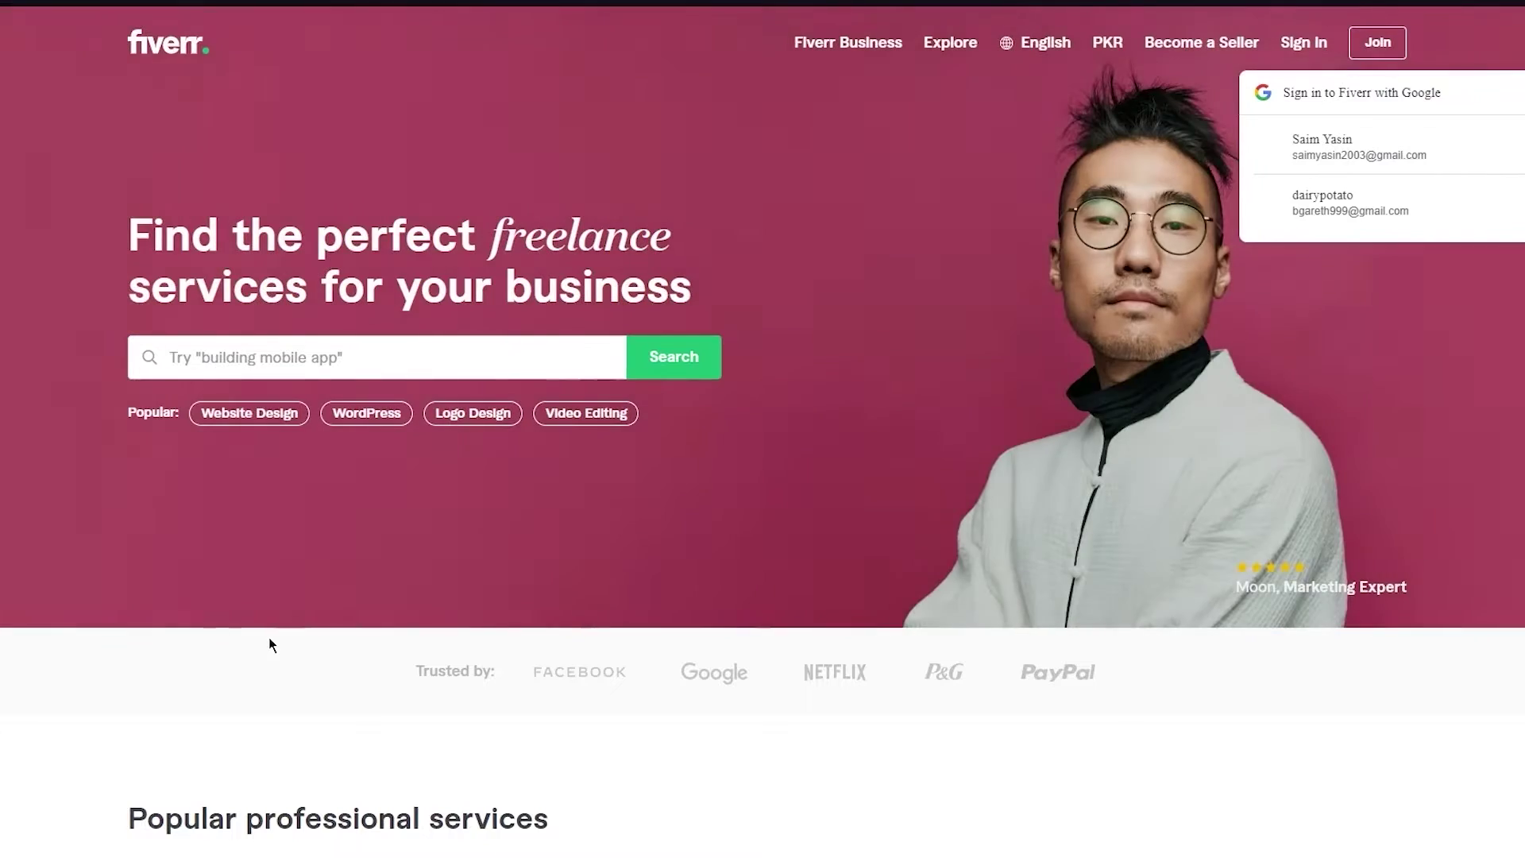
pyautogui.scroll(-7, 269, 640)
pyautogui.scroll(6, 269, 639)
pyautogui.scroll(1, 269, 640)
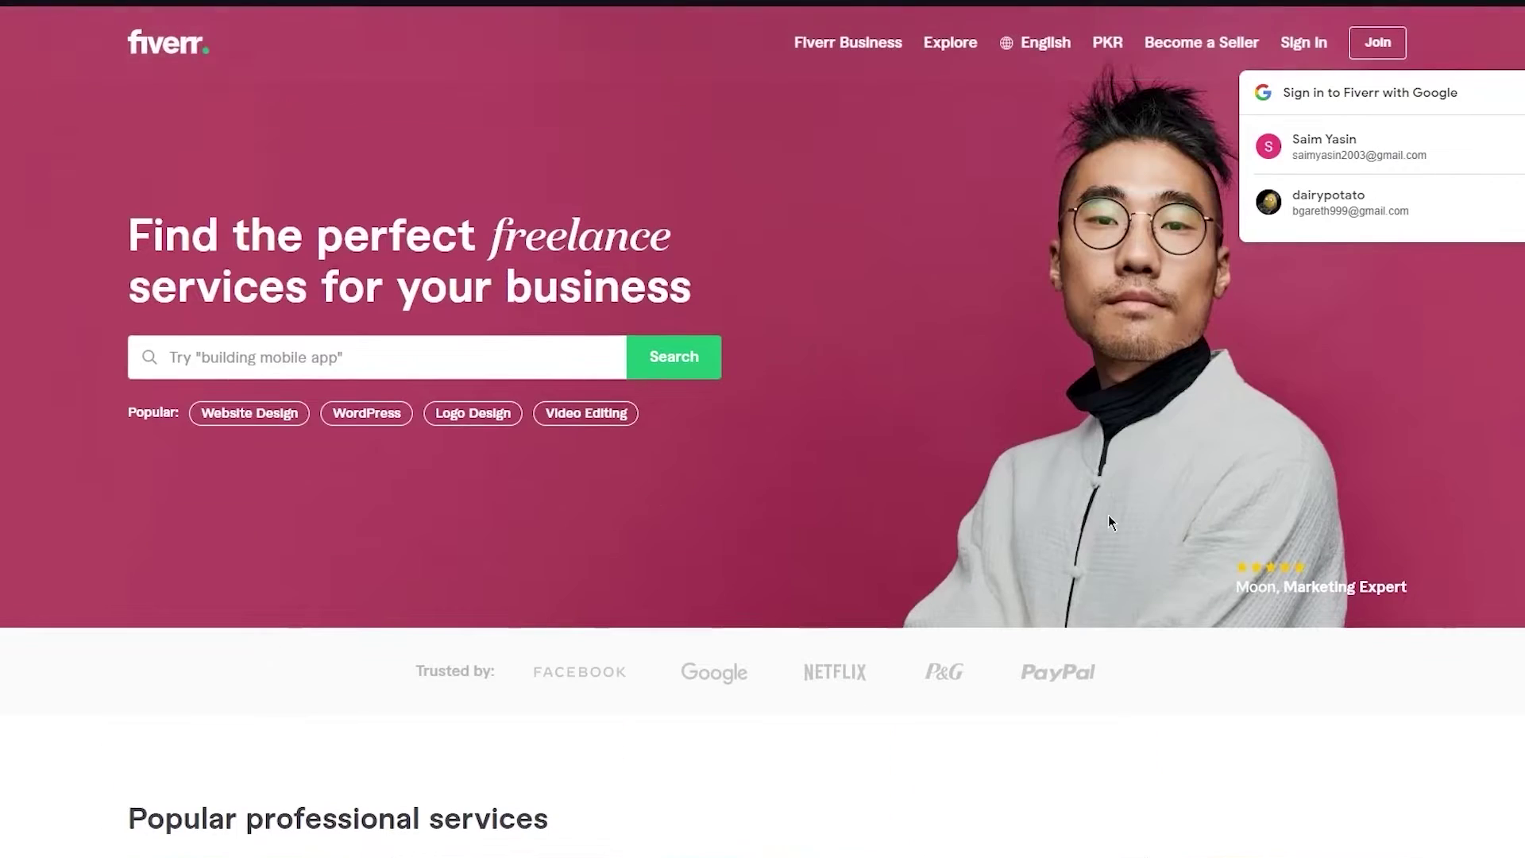
pyautogui.click(1513, 92)
pyautogui.scroll(-2, 912, 355)
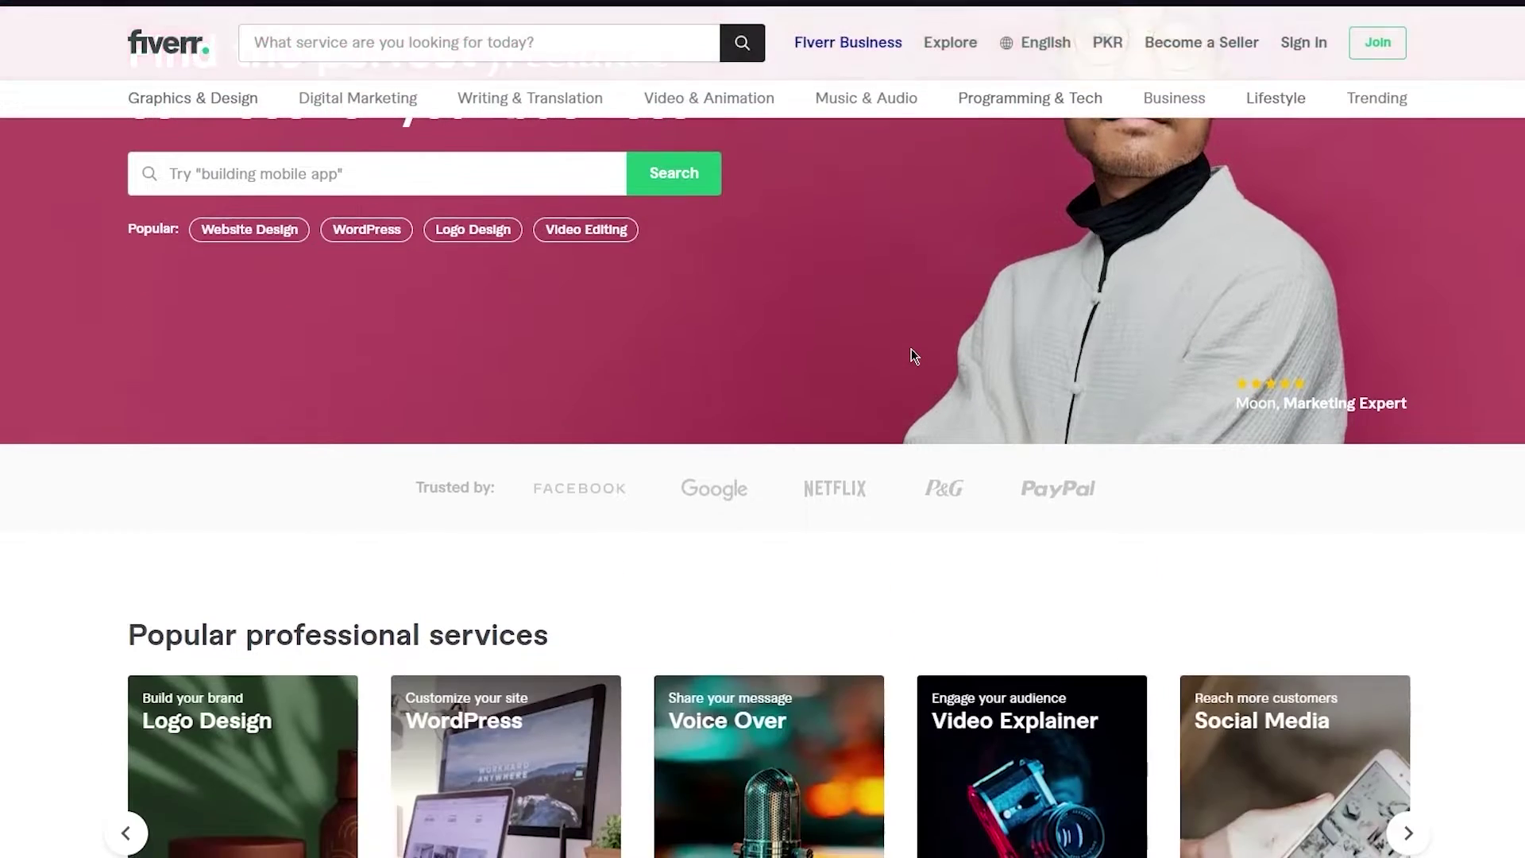
pyautogui.scroll(2, 910, 463)
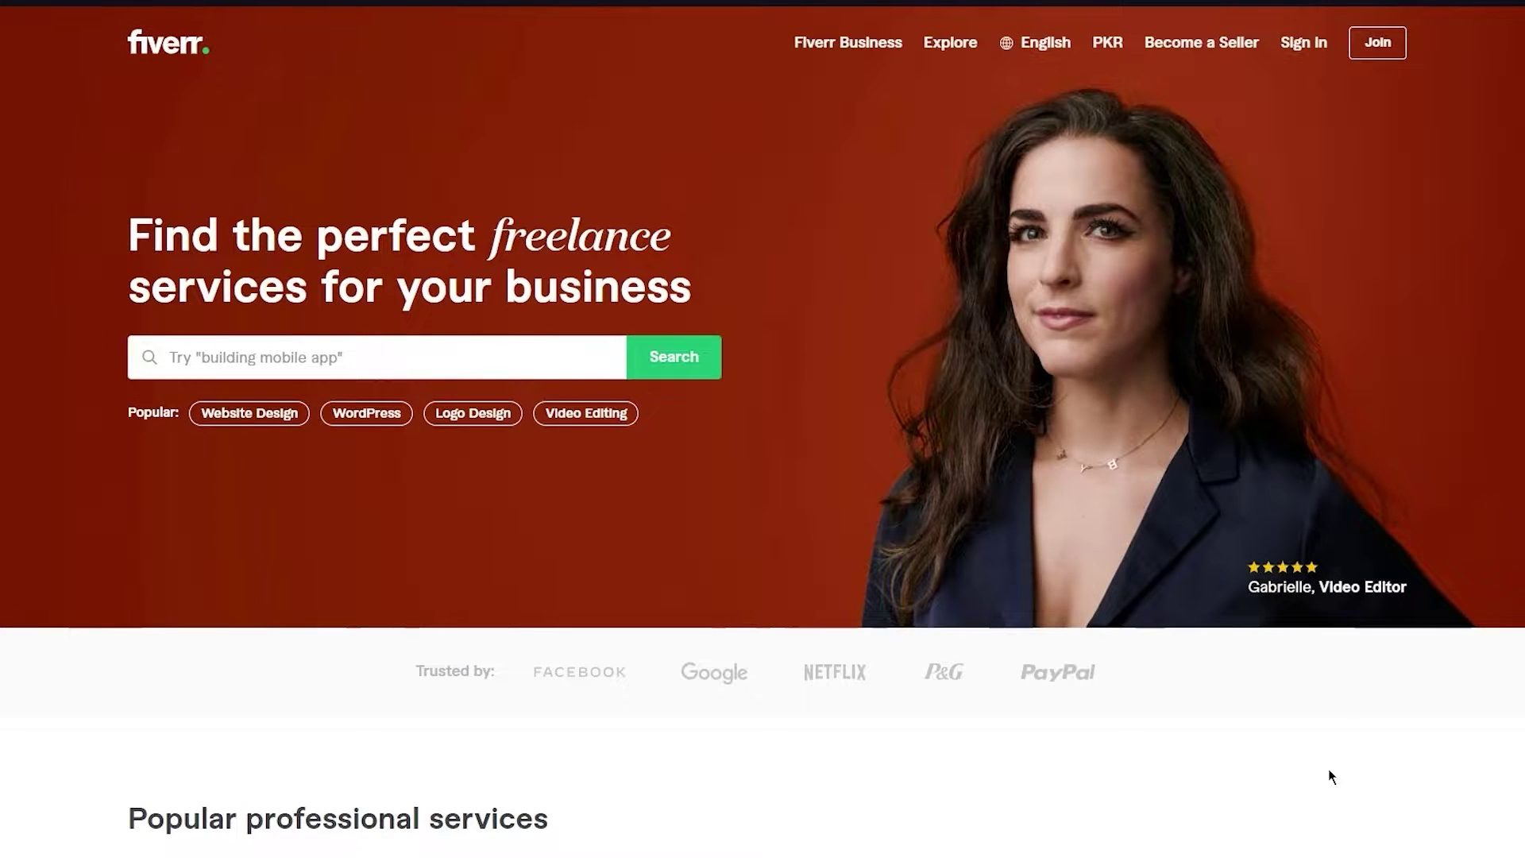
pyautogui.scroll(-9, 1309, 756)
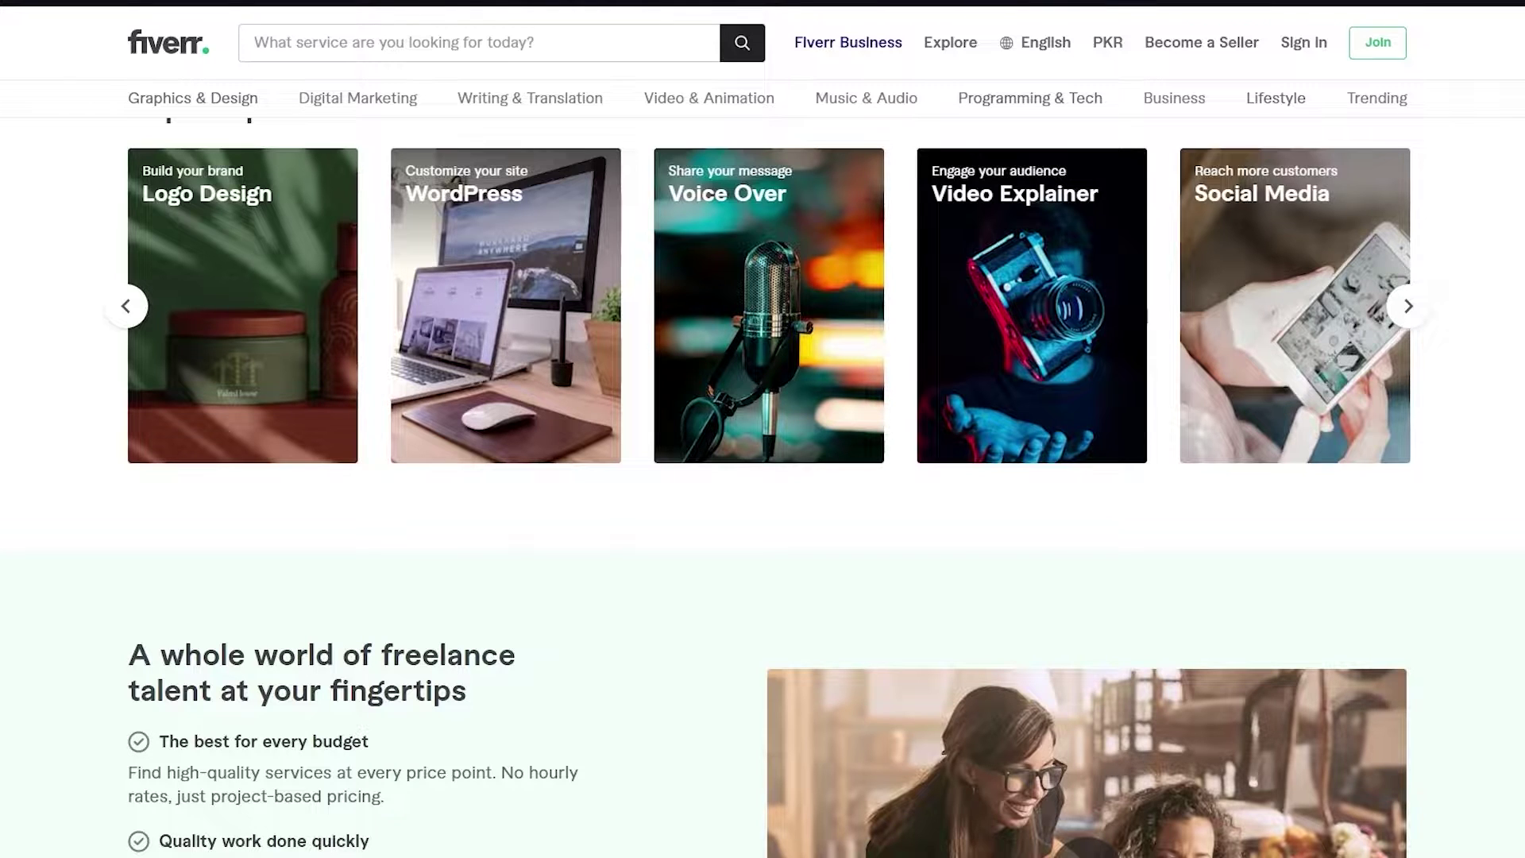
pyautogui.scroll(9, 763, 429)
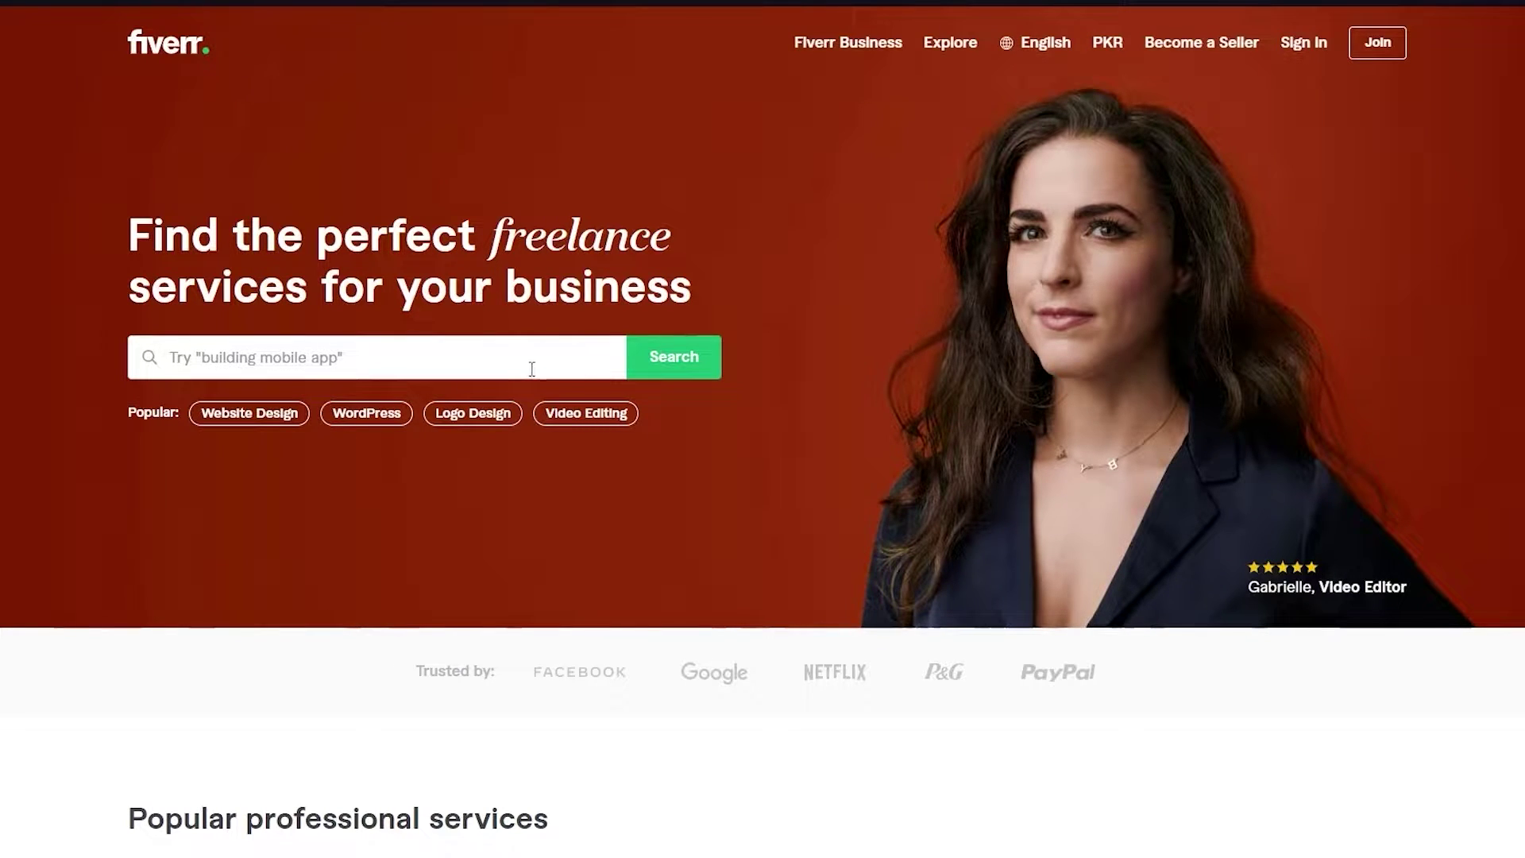
pyautogui.scroll(-15, 530, 368)
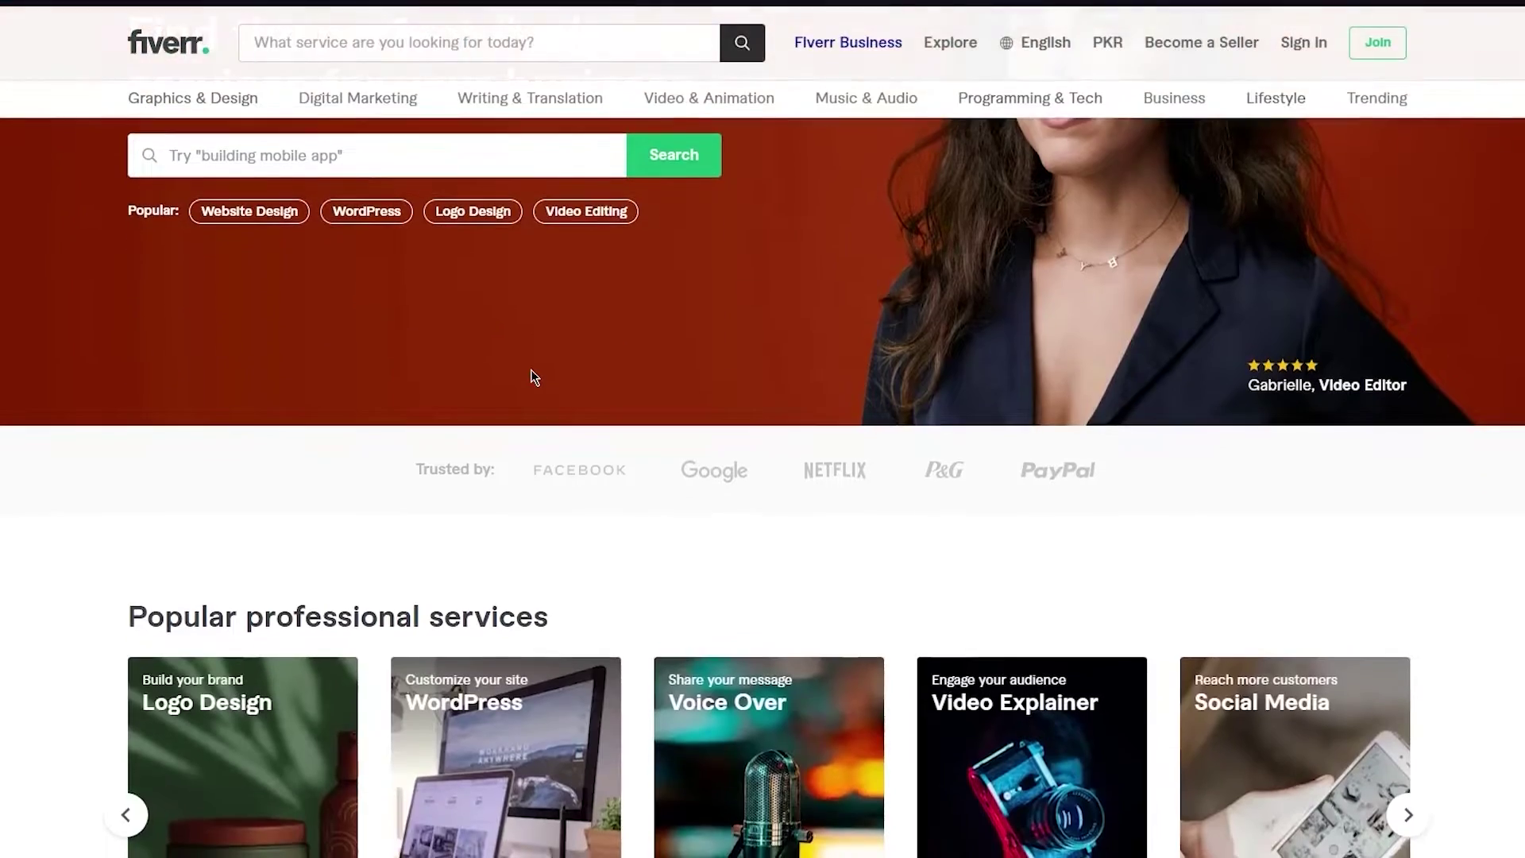
pyautogui.scroll(15, 531, 368)
pyautogui.scroll(-5, 530, 369)
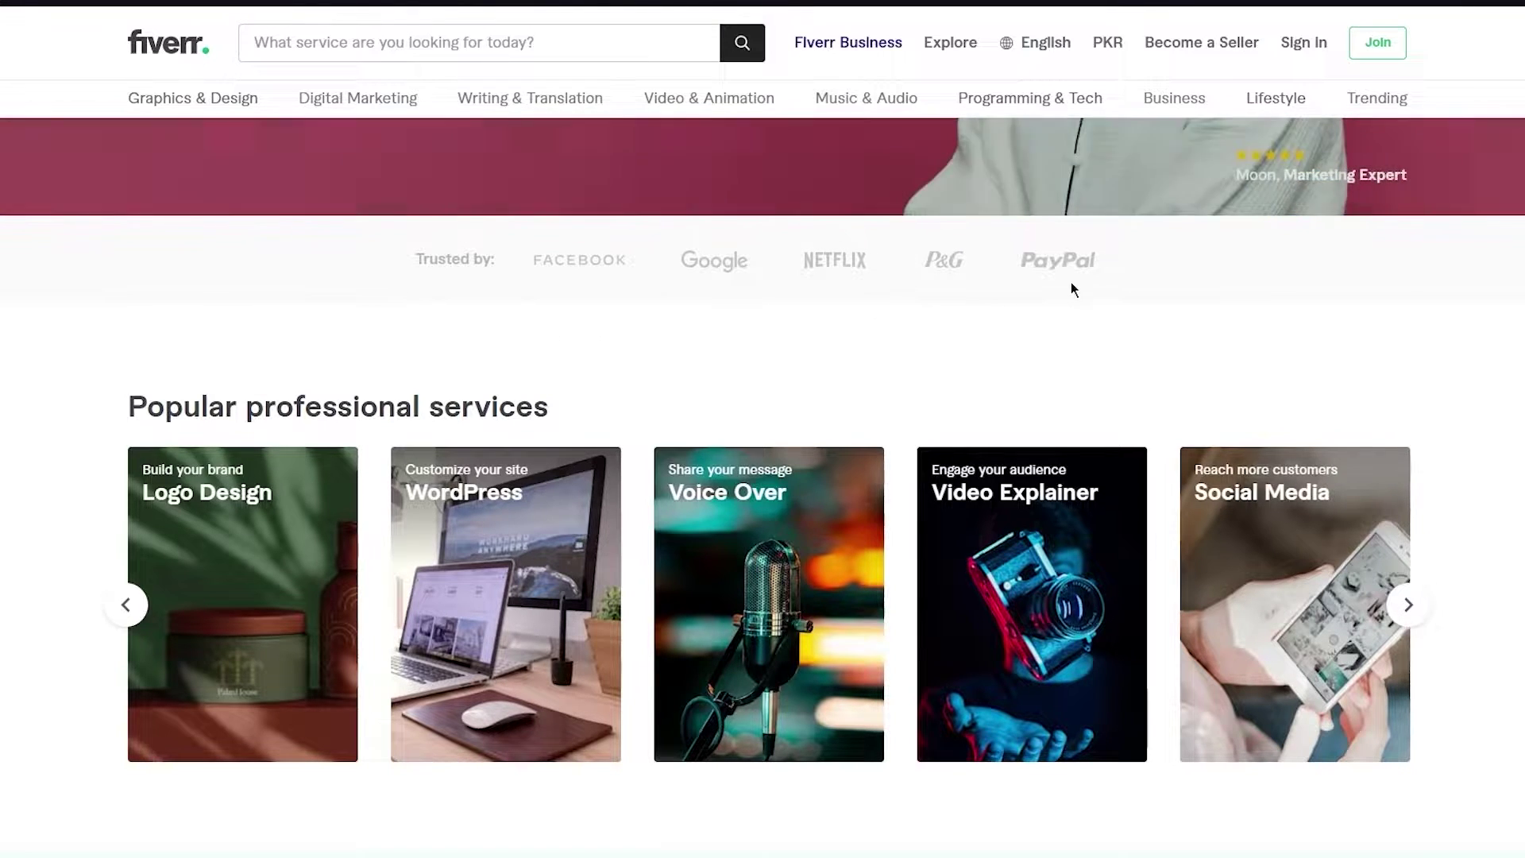
pyautogui.scroll(-3, 1066, 279)
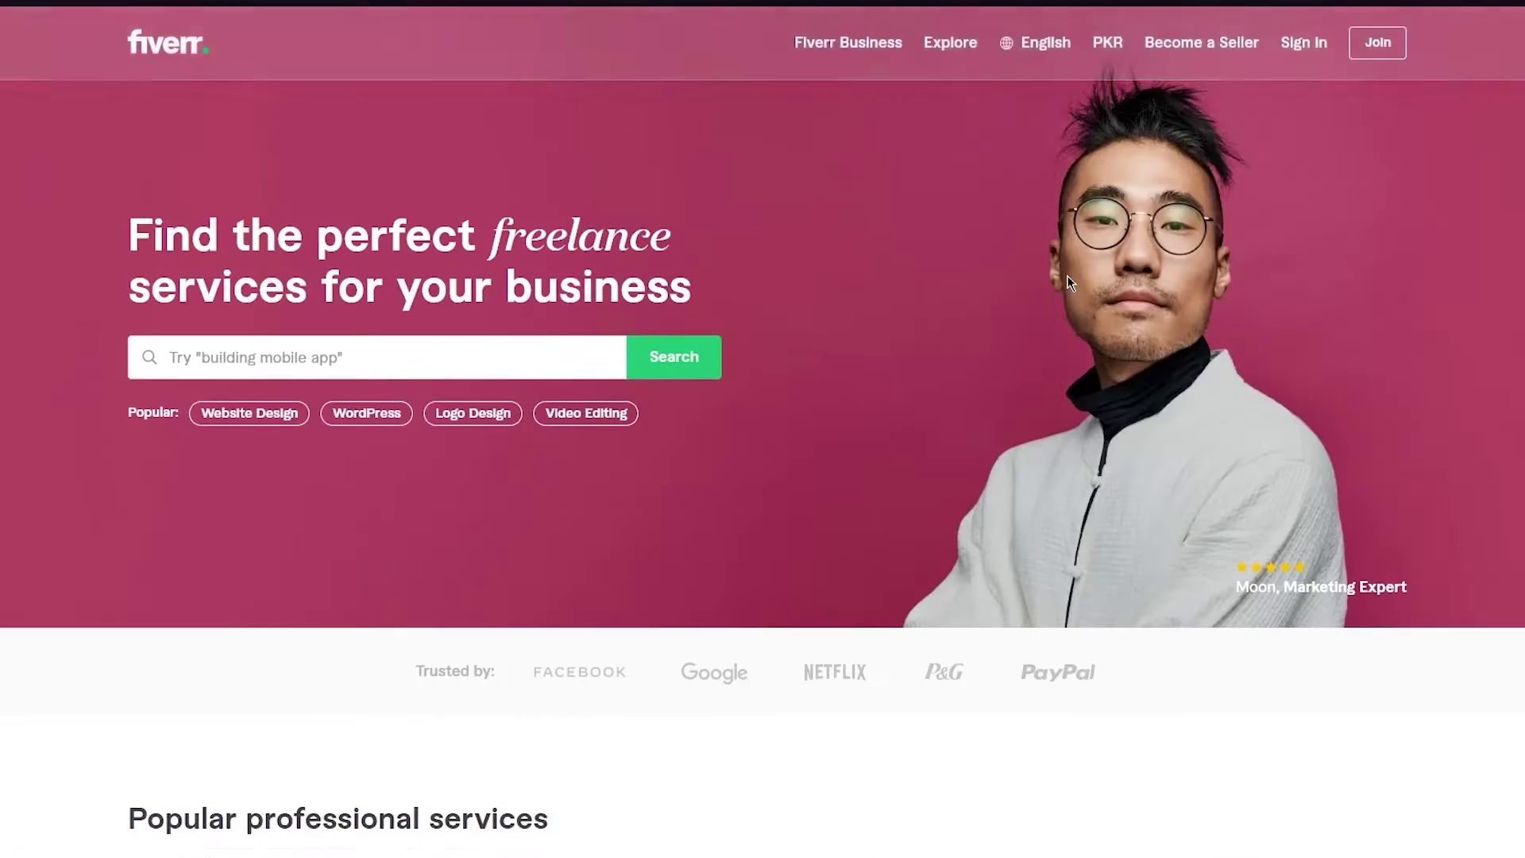
pyautogui.scroll(-4, 1066, 275)
pyautogui.scroll(2, 279, 188)
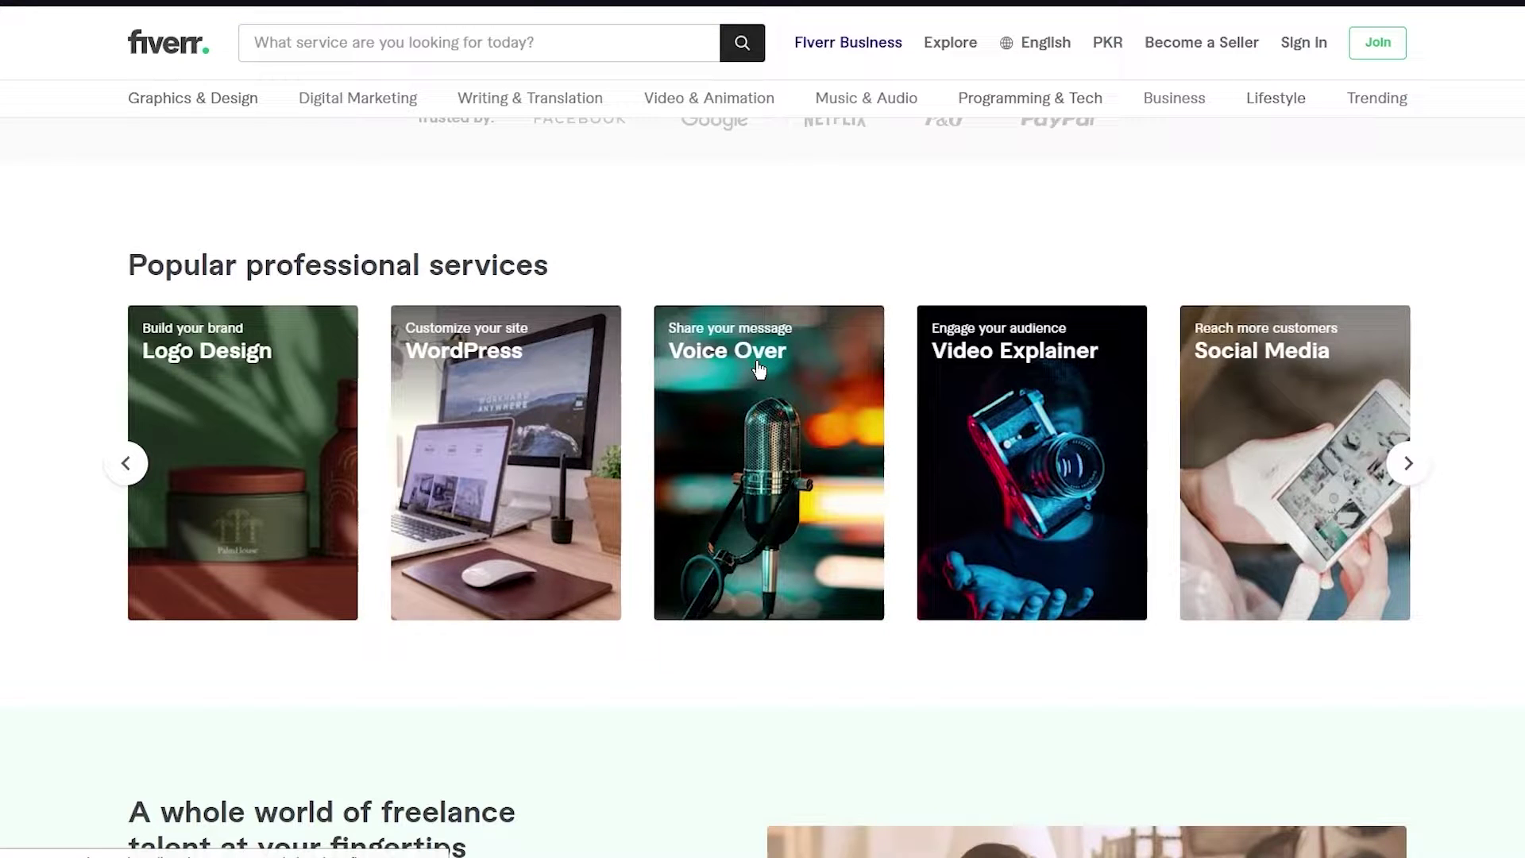
# - Advance the Popular professional services carousel to SEO, Illustration, Translation, Data Entry and Book Covers
pyautogui.click(1408, 463)
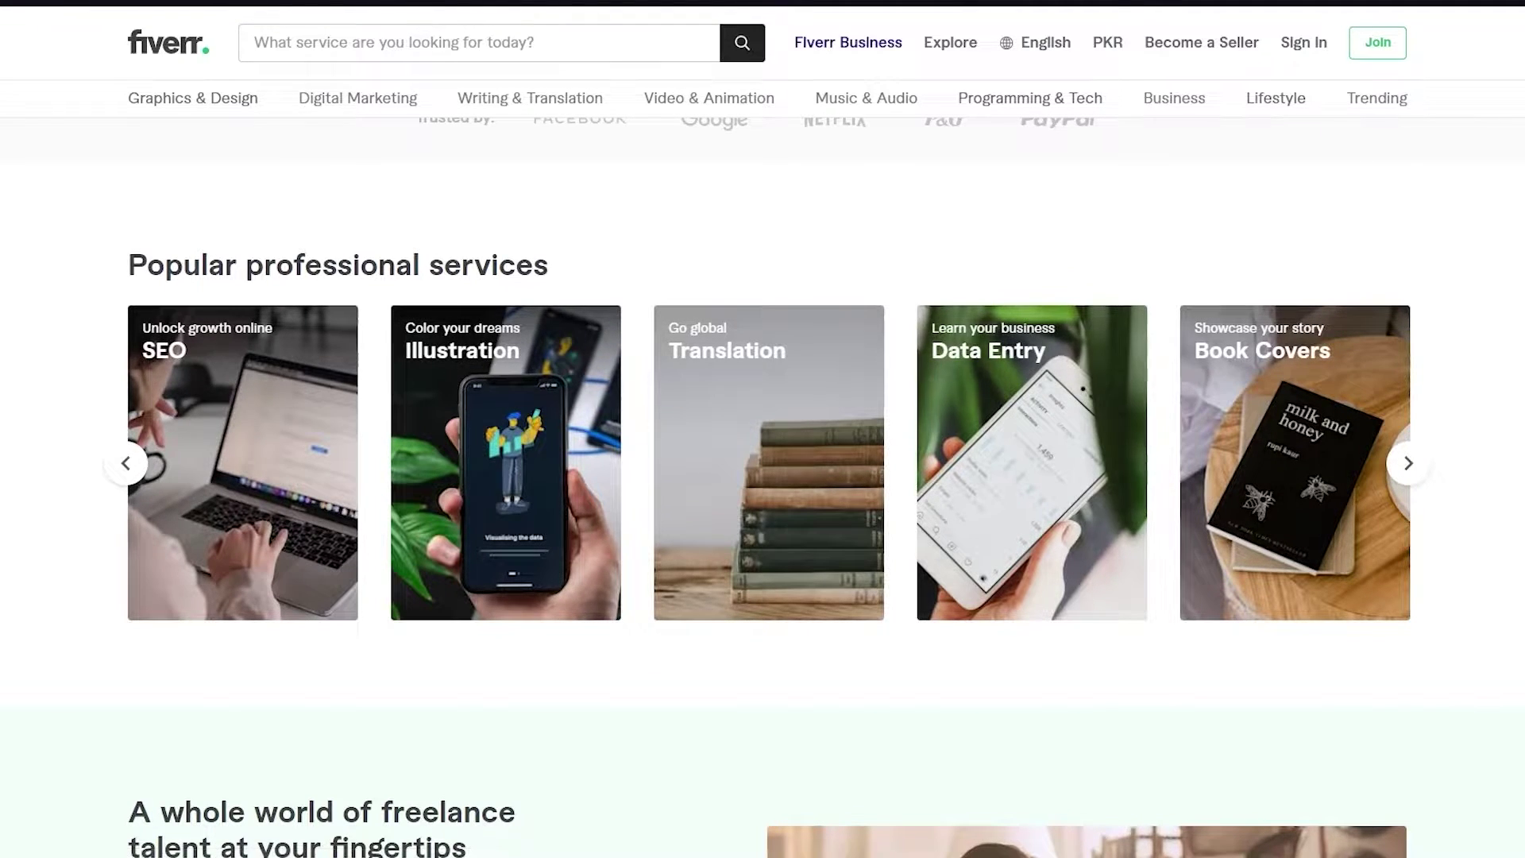
pyautogui.scroll(-5, 403, 435)
pyautogui.scroll(-3, 763, 477)
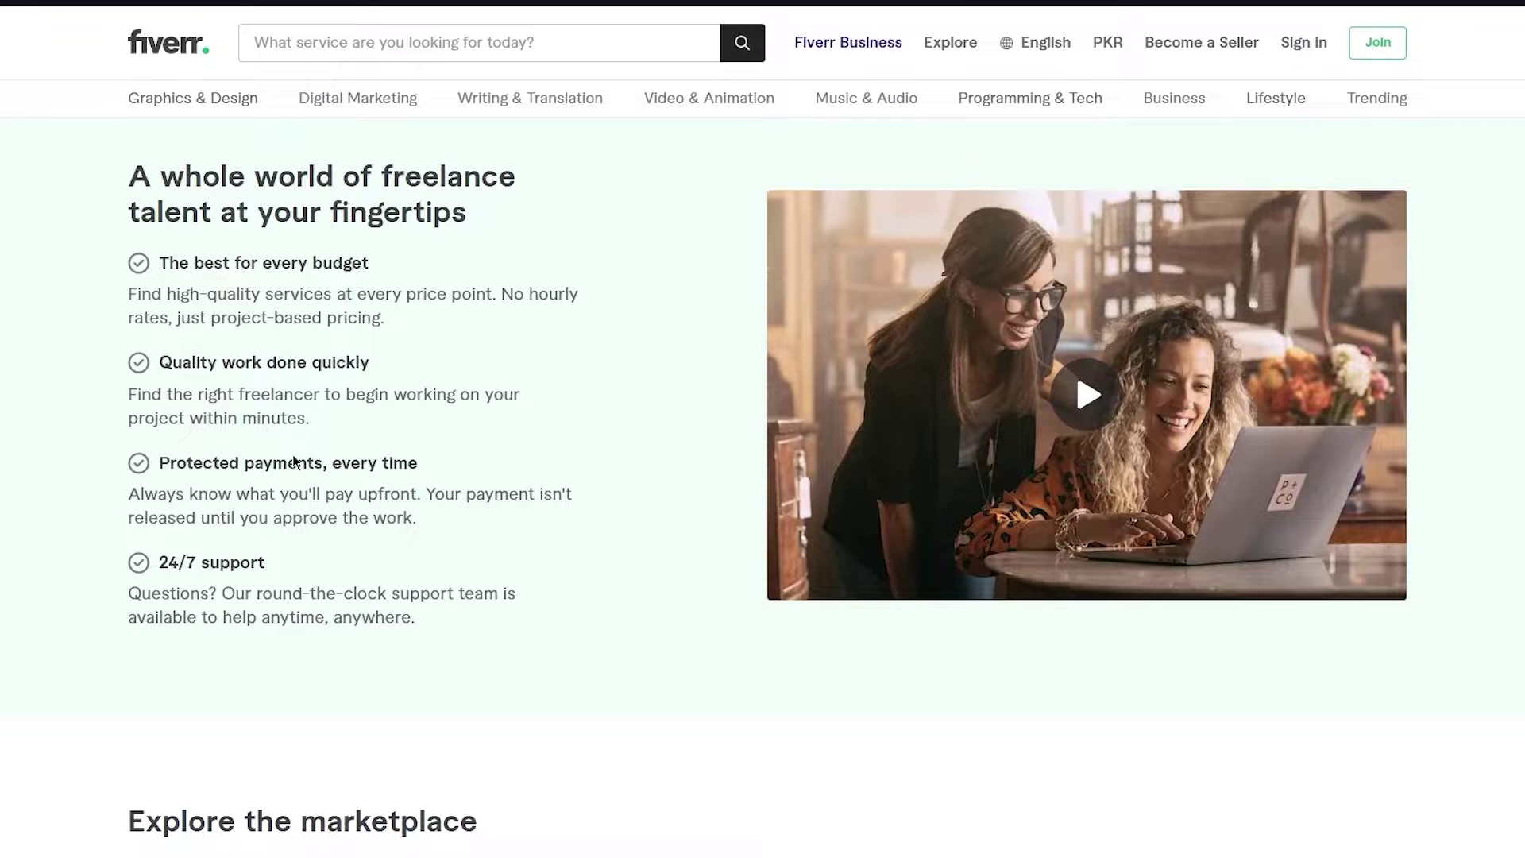
pyautogui.scroll(-6, 292, 455)
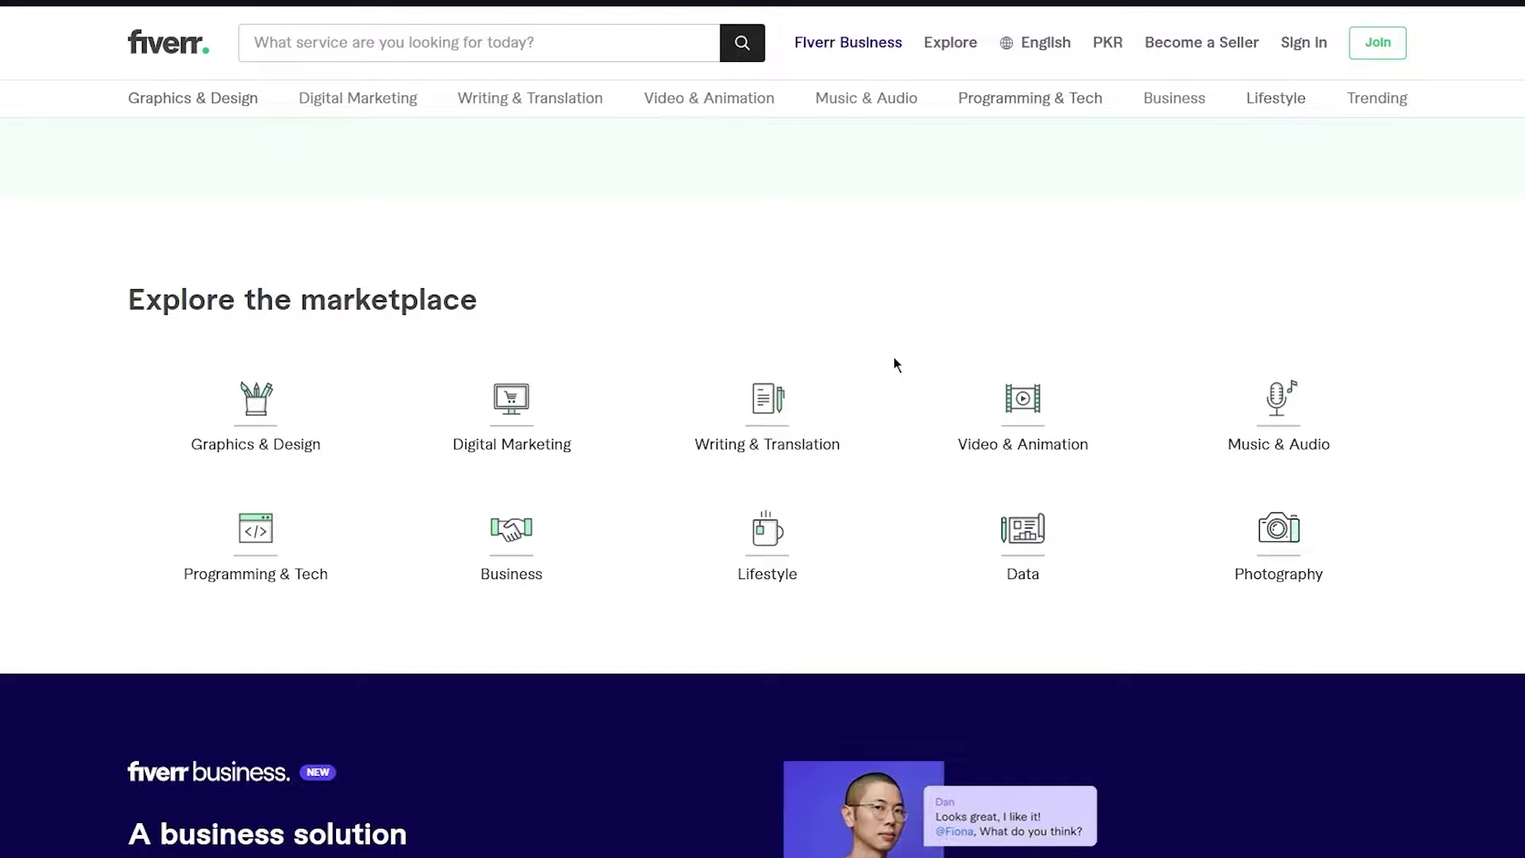
pyautogui.scroll(-5, 1406, 379)
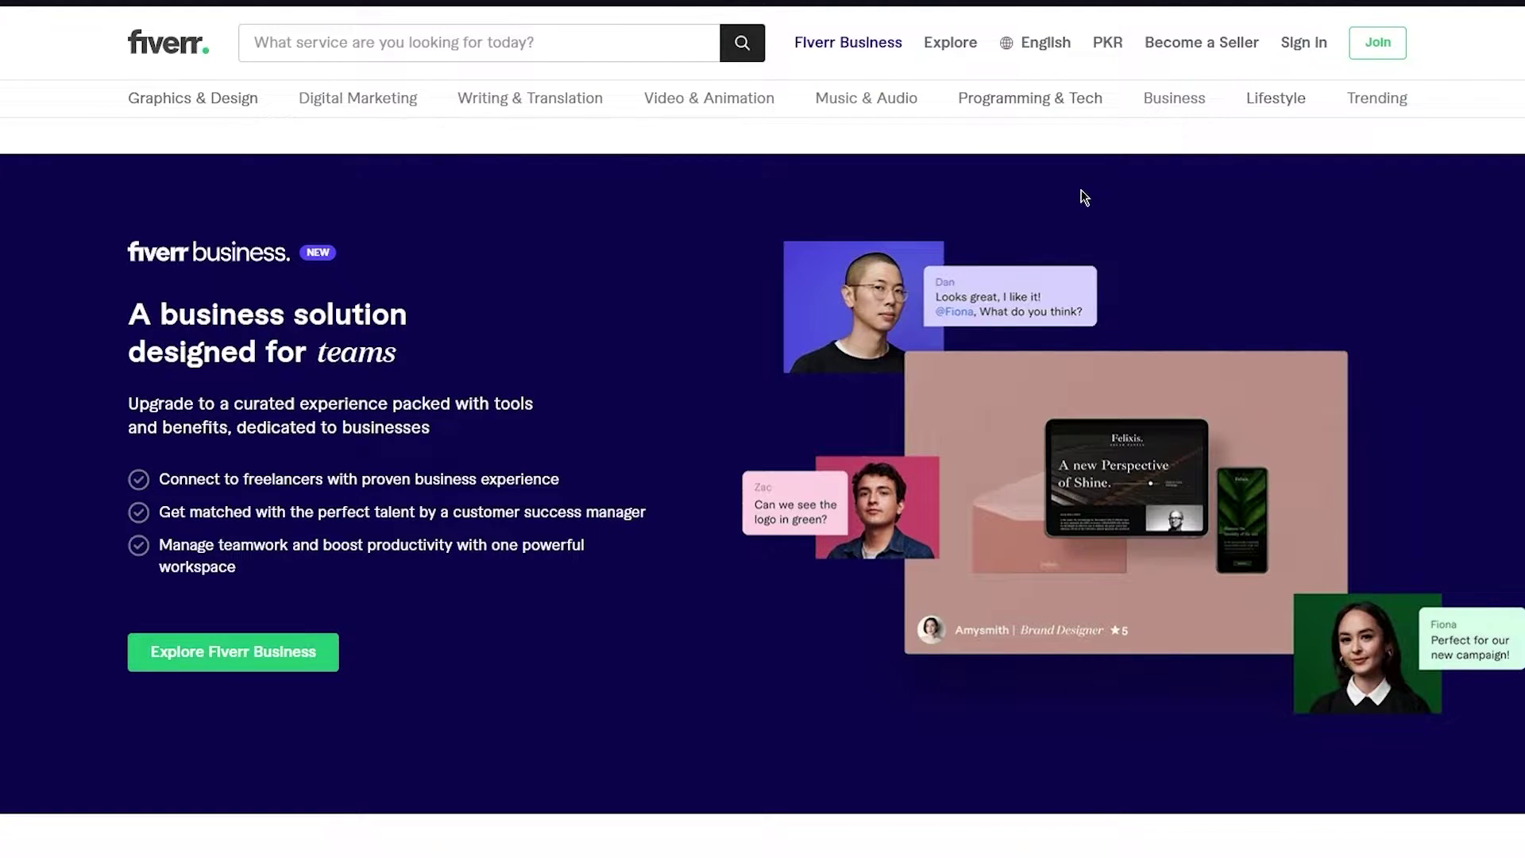
pyautogui.scroll(-3, 1084, 197)
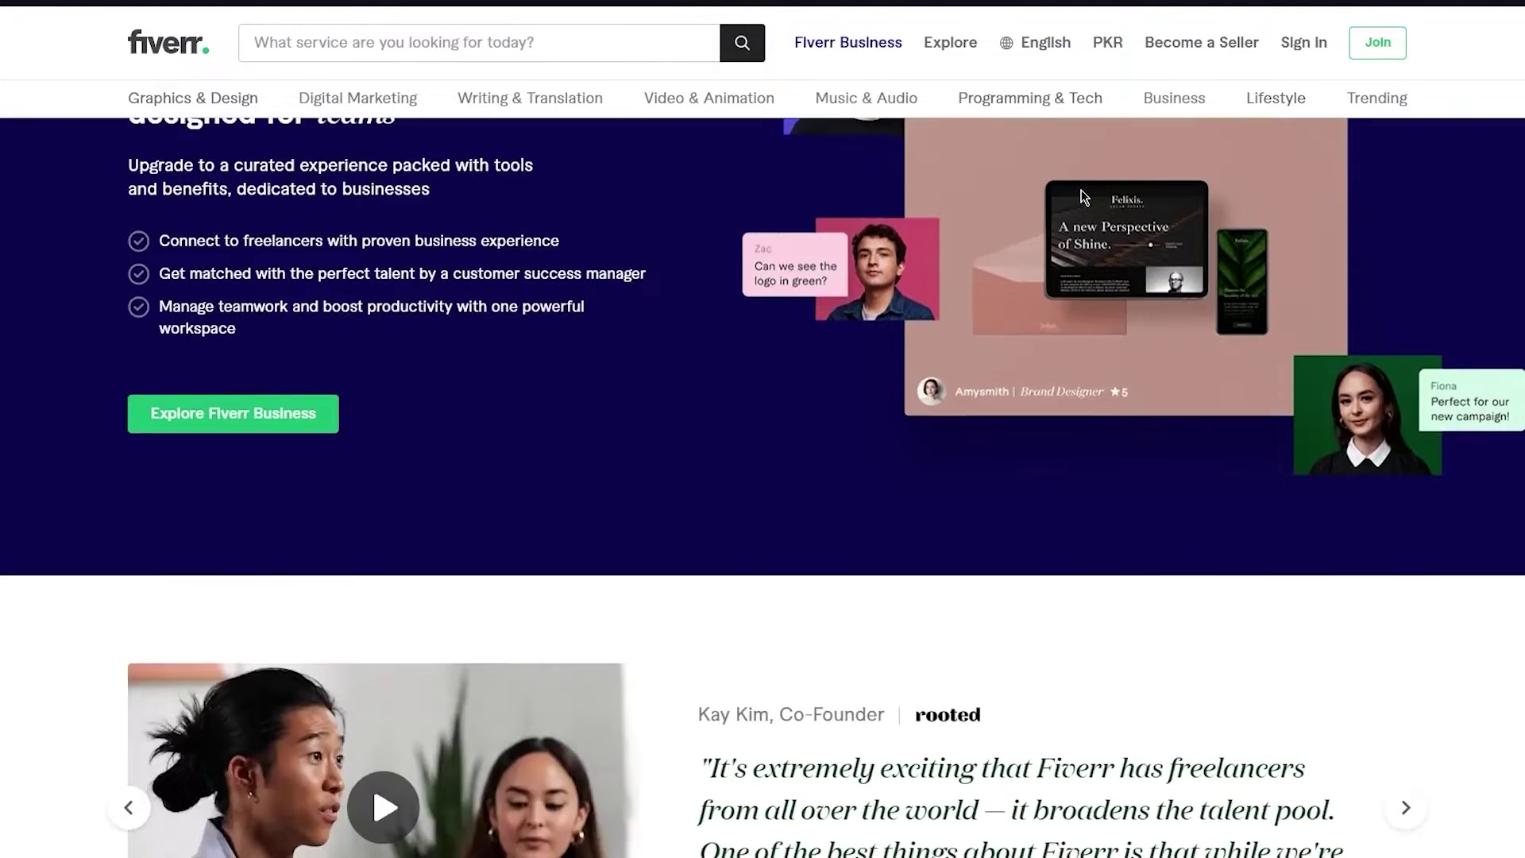
pyautogui.scroll(-5, 1084, 197)
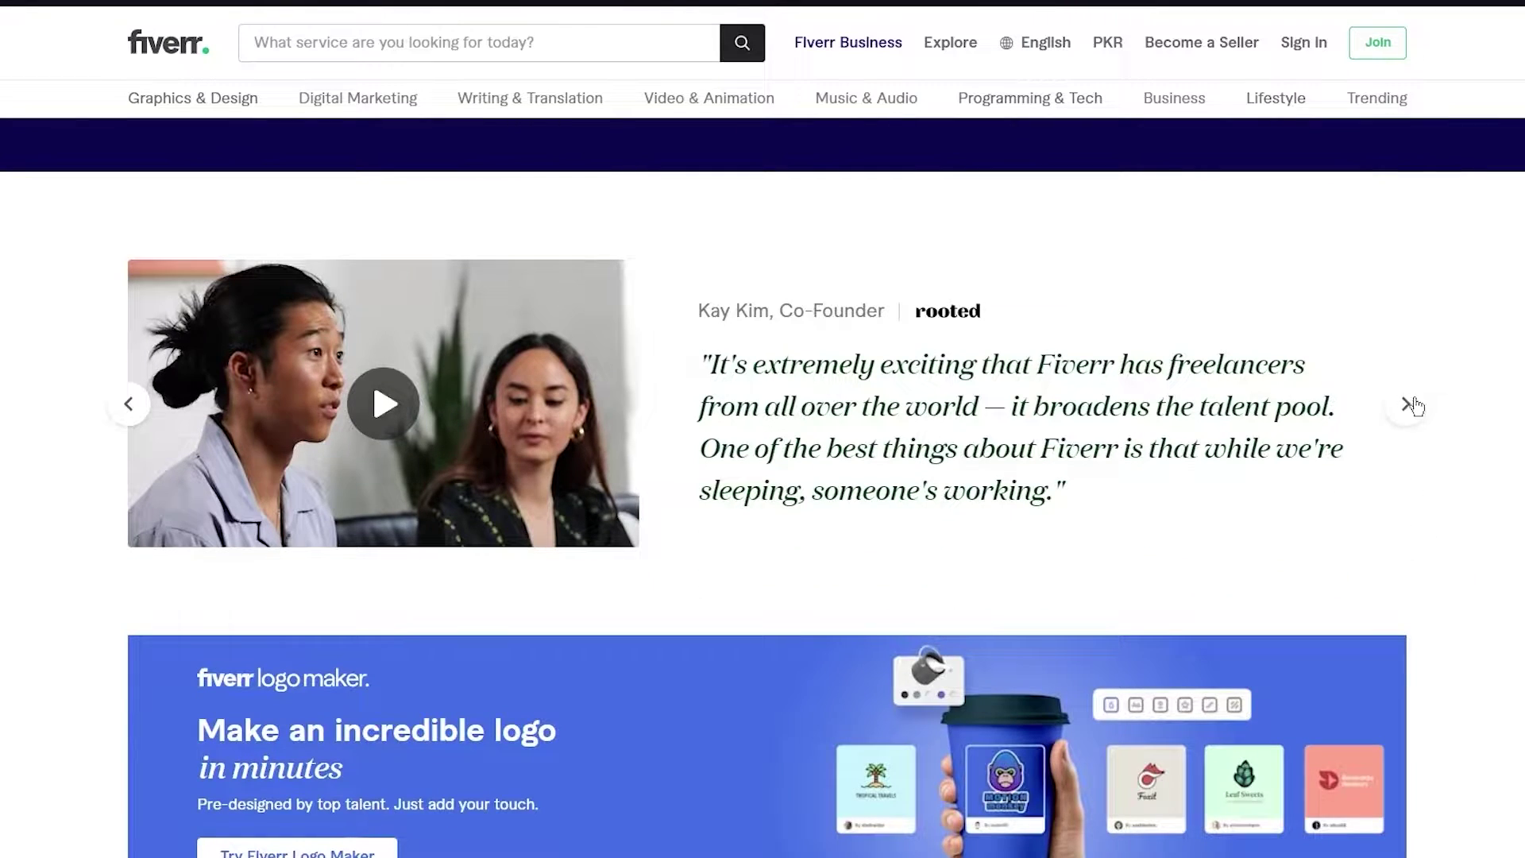
# - Review the Fiverr Business, Logo Maker, guides and benefits sections, then return to the top
pyautogui.scroll(-4, 1501, 443)
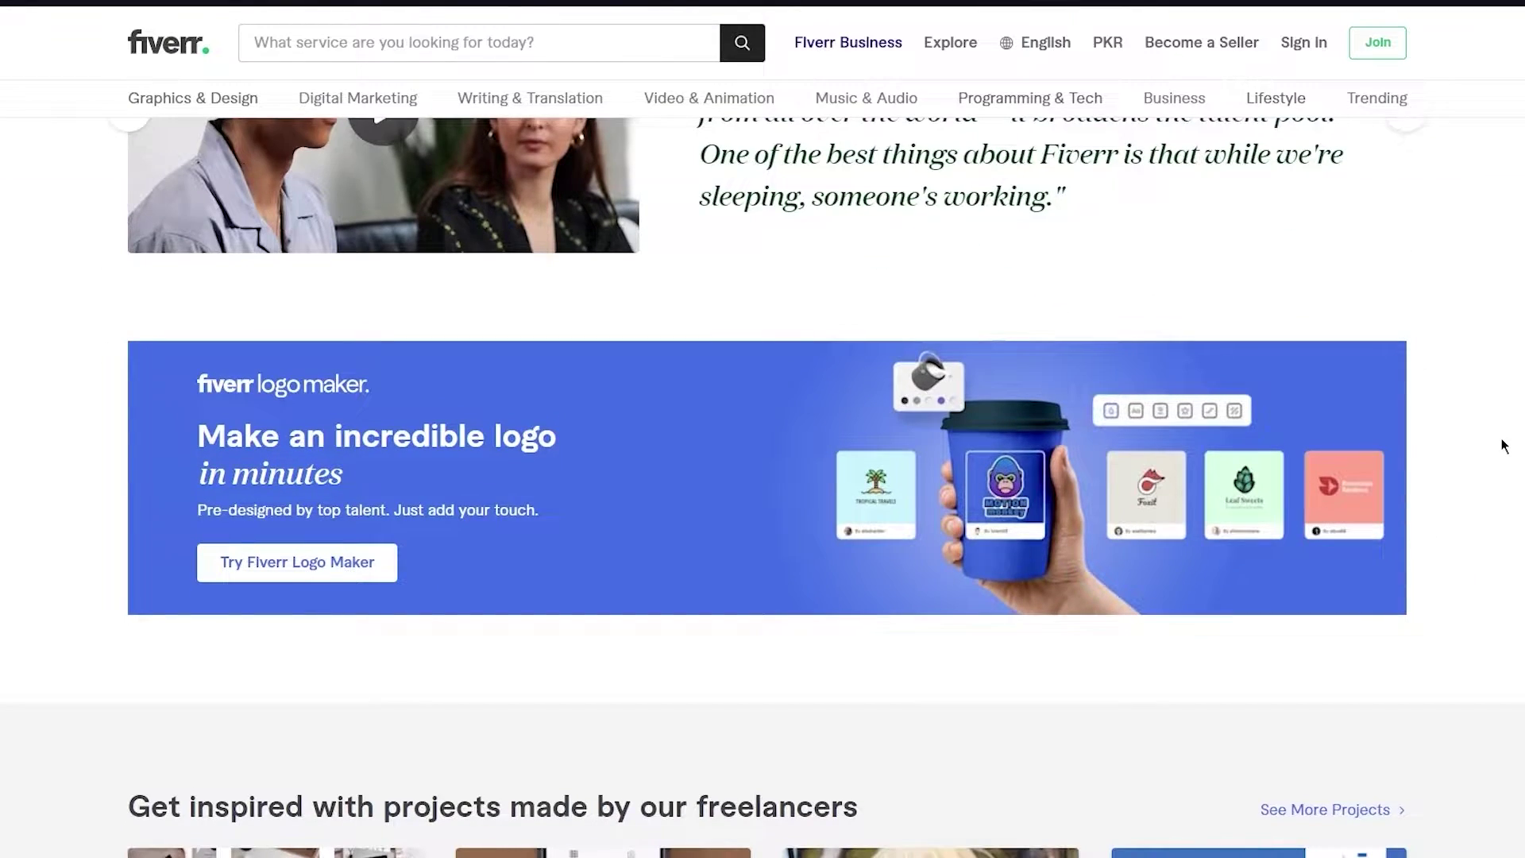
pyautogui.scroll(3, 1503, 446)
pyautogui.scroll(-12, 1504, 446)
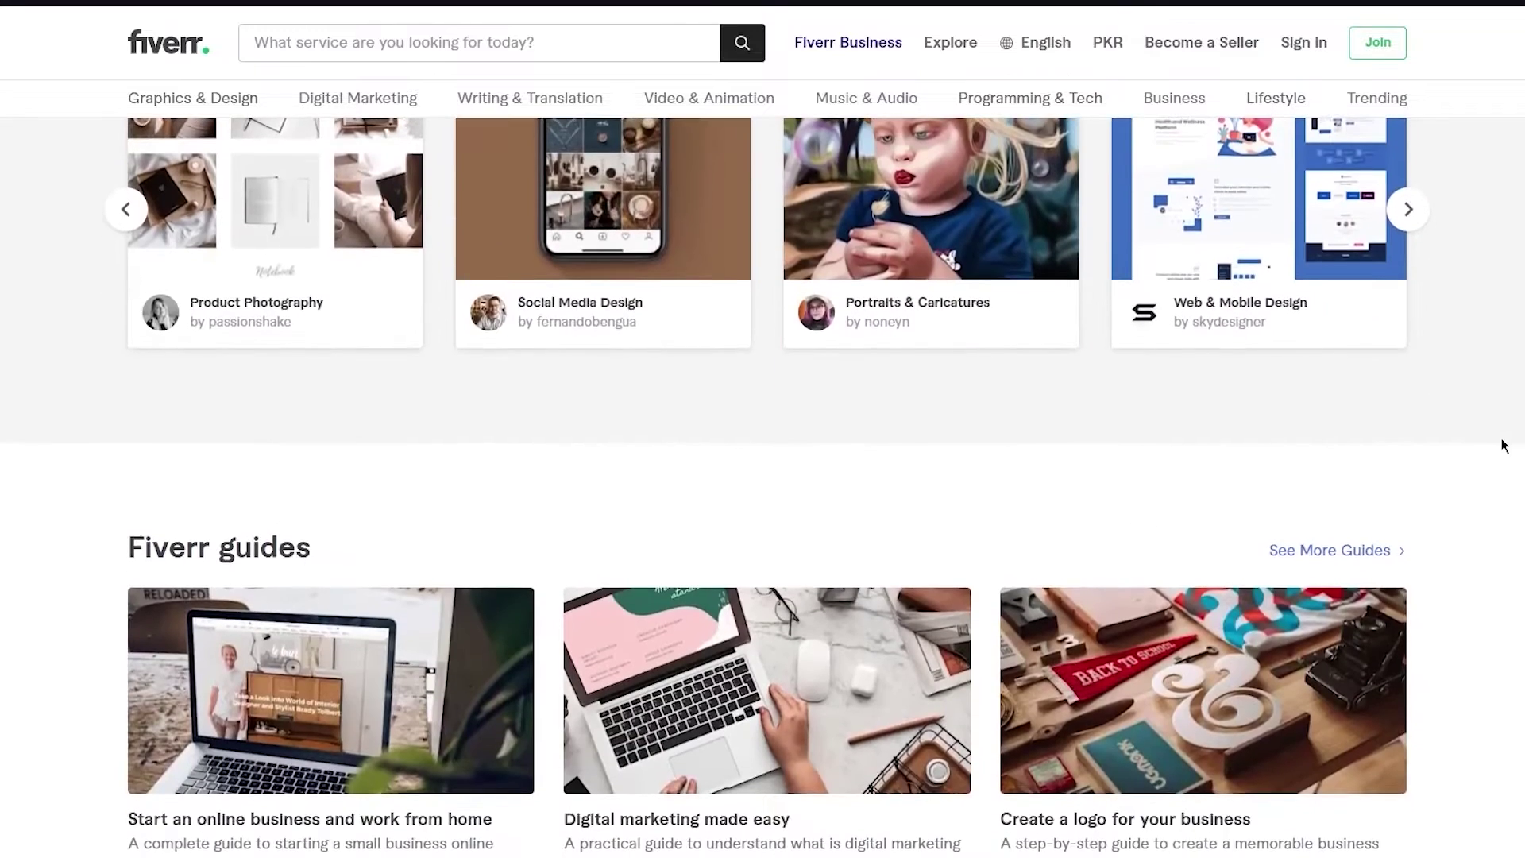
pyautogui.scroll(-9, 1502, 444)
pyautogui.scroll(7, 1501, 442)
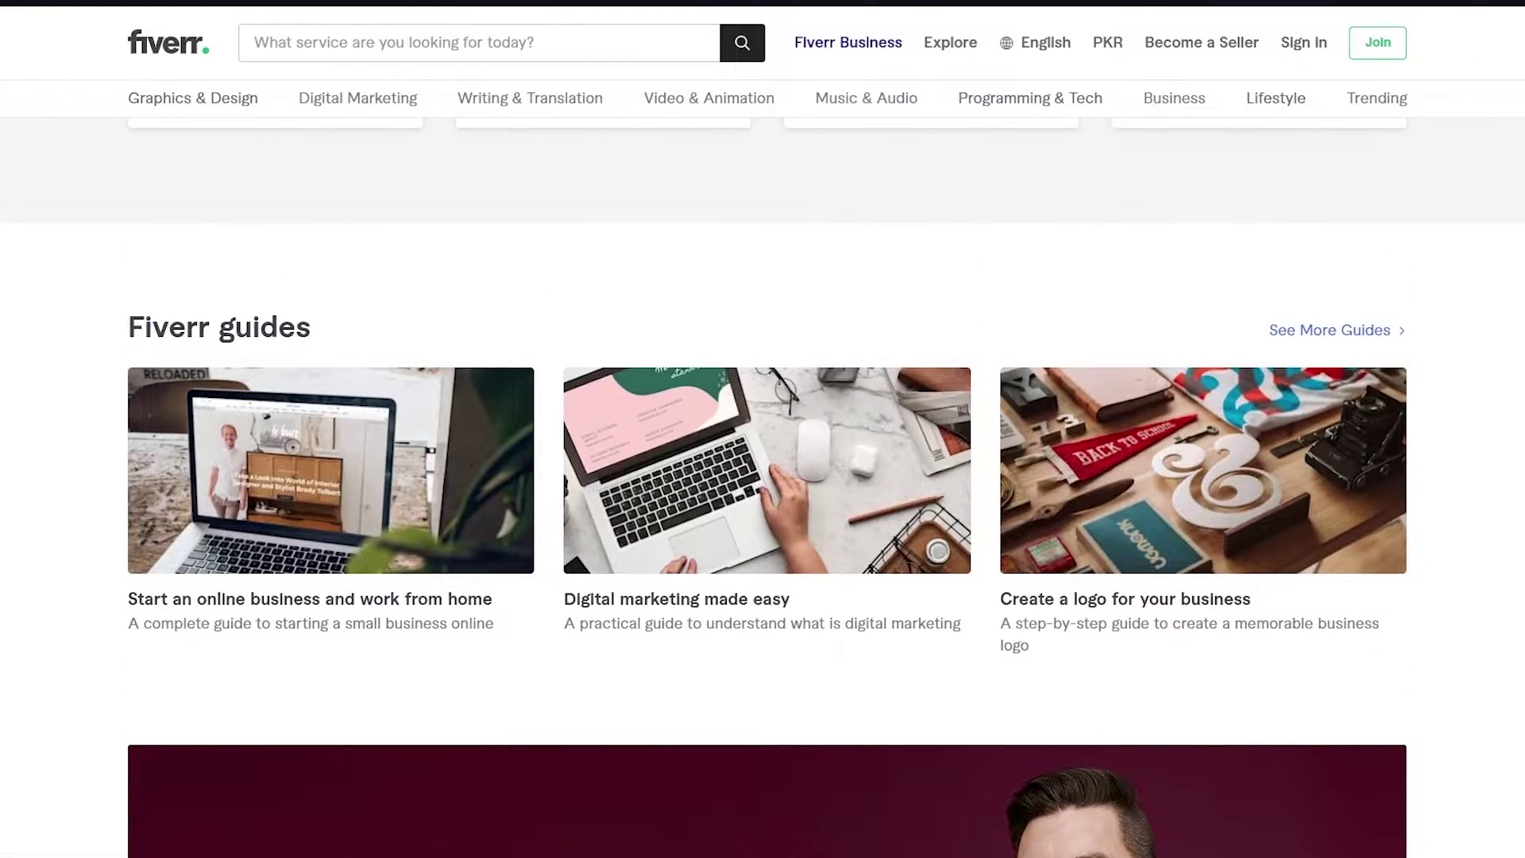
pyautogui.scroll(-6, 762, 486)
pyautogui.scroll(12, 763, 486)
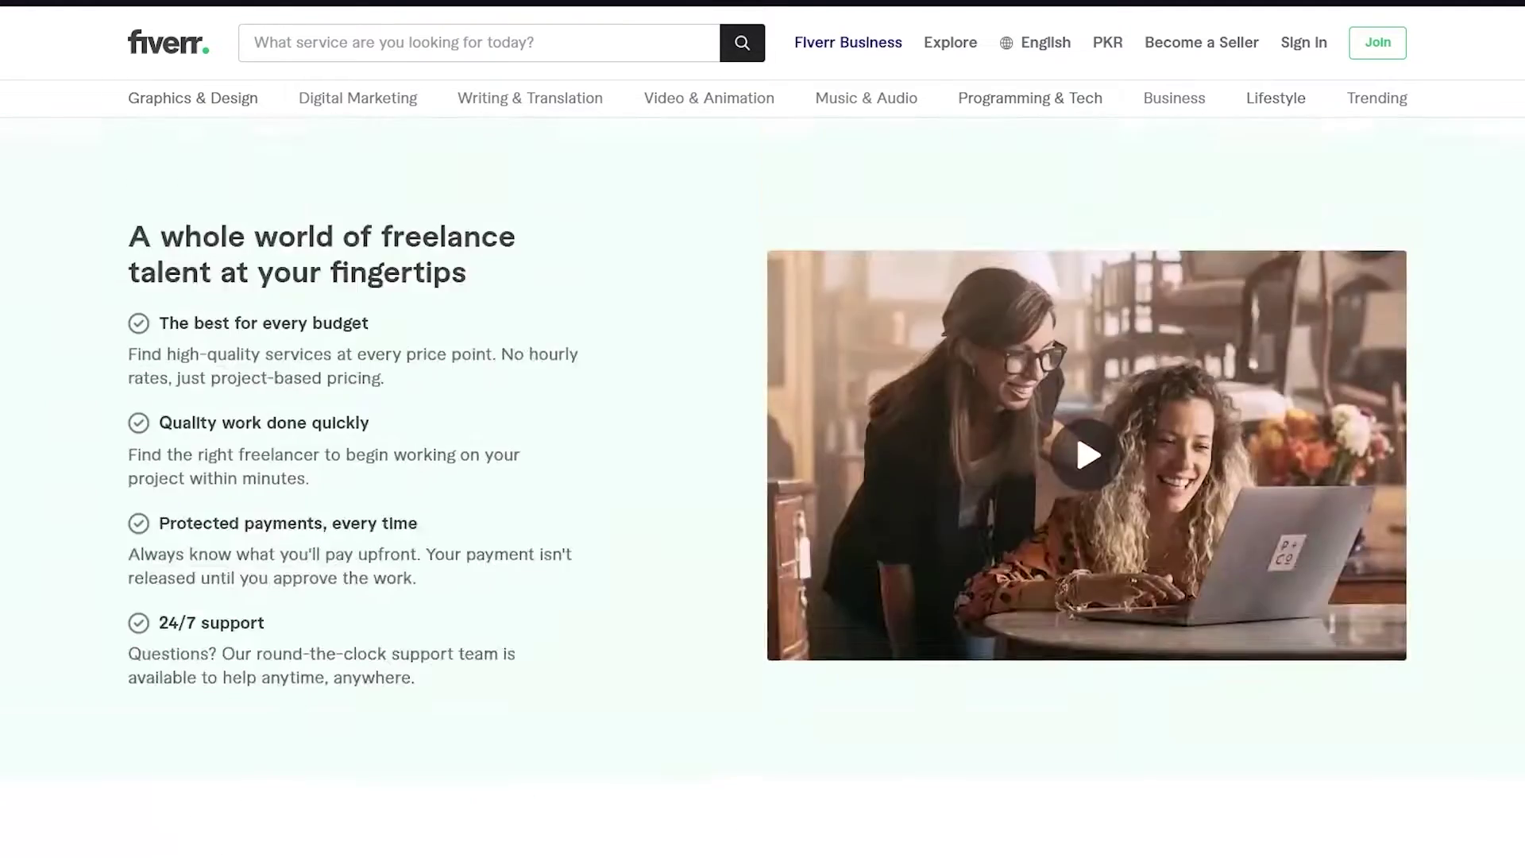
pyautogui.scroll(10, 1425, 351)
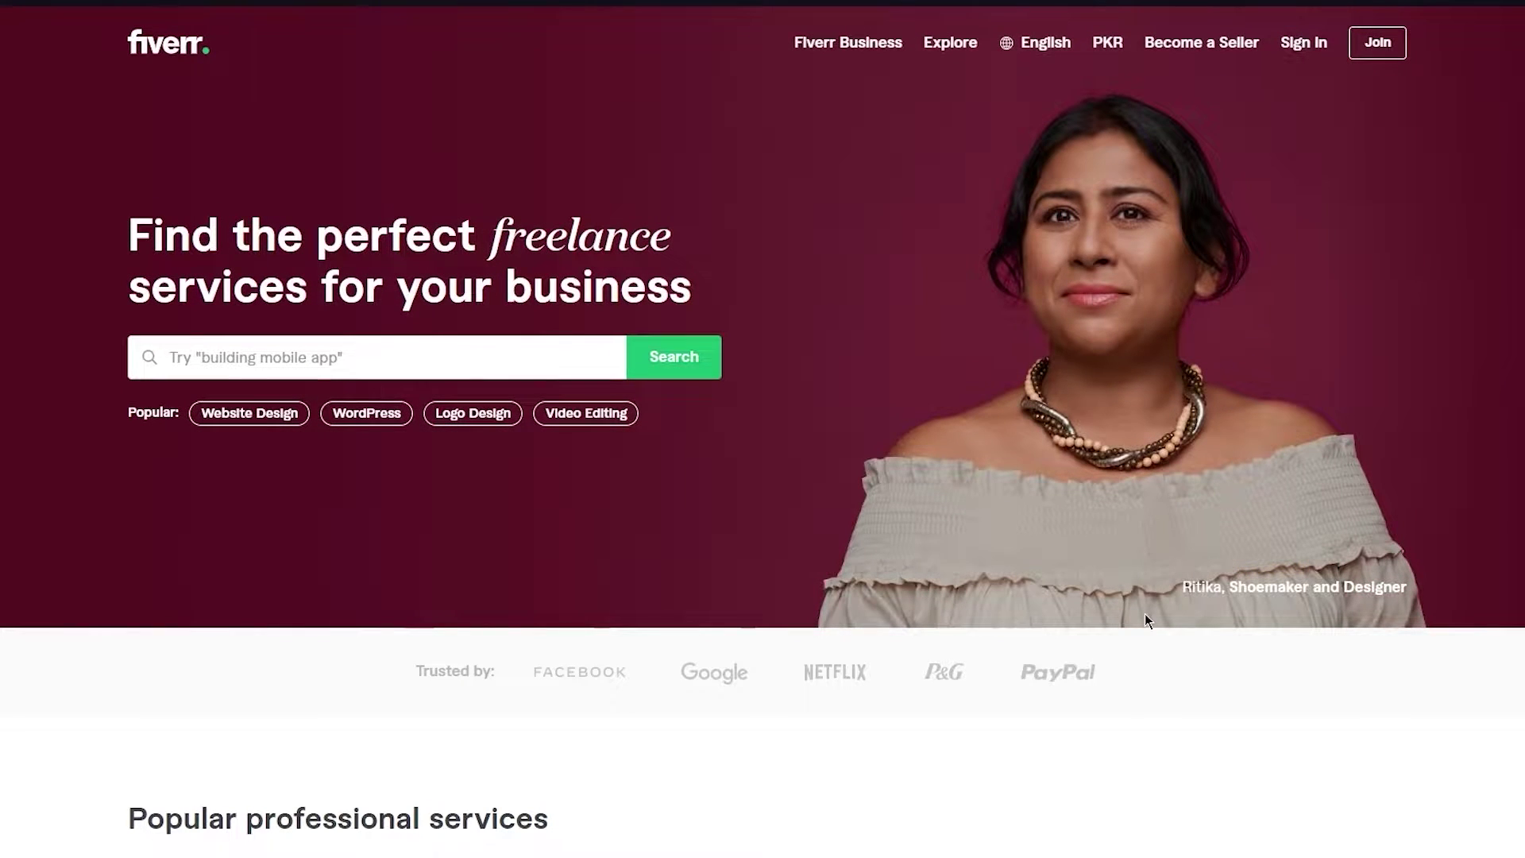
pyautogui.scroll(-3, 1144, 614)
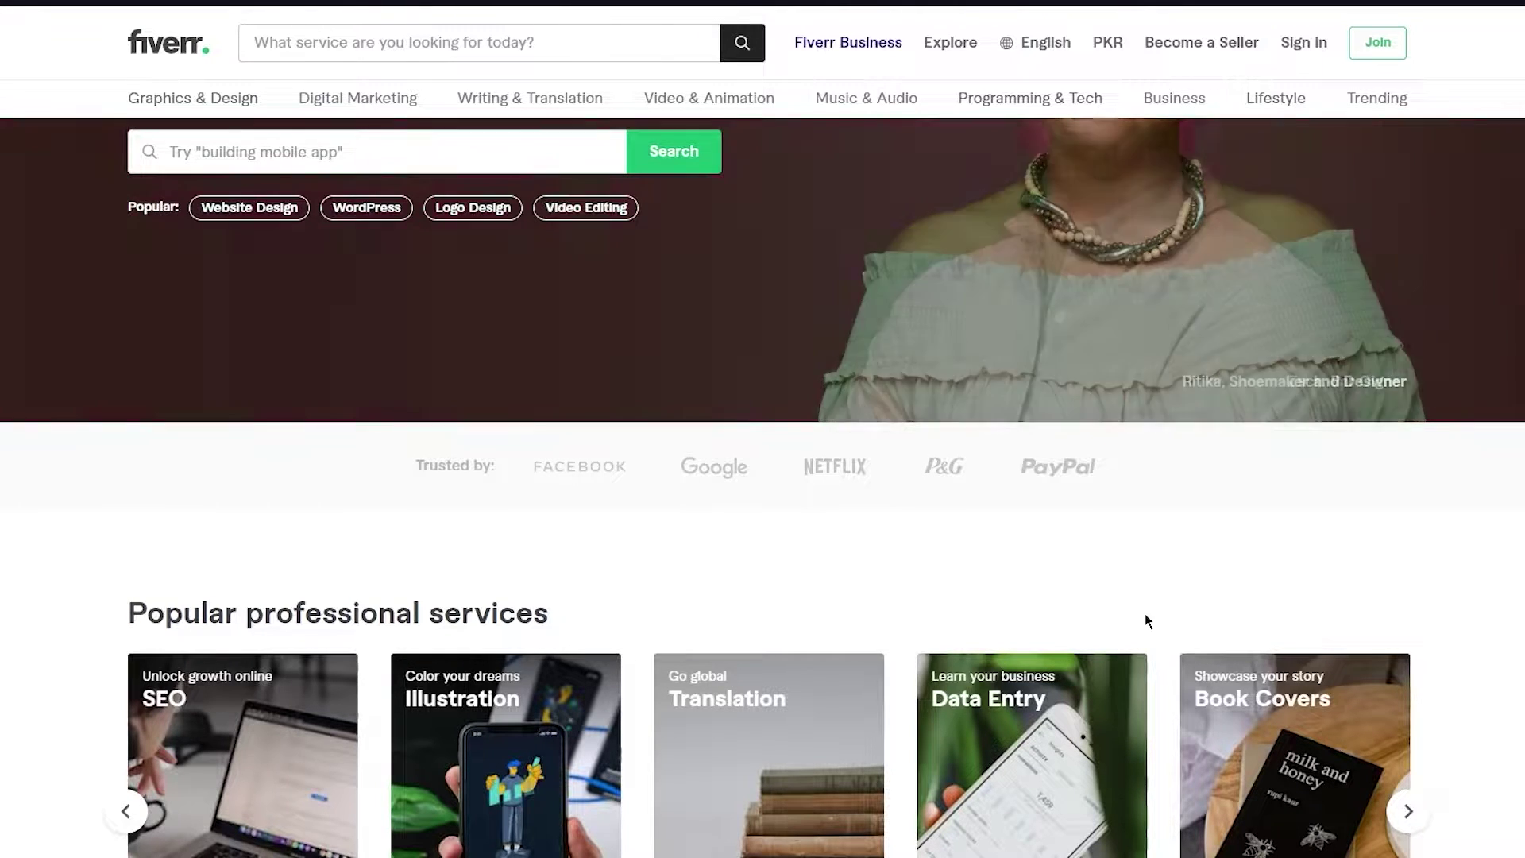
pyautogui.scroll(-2, 1145, 613)
pyautogui.scroll(-3, 1147, 621)
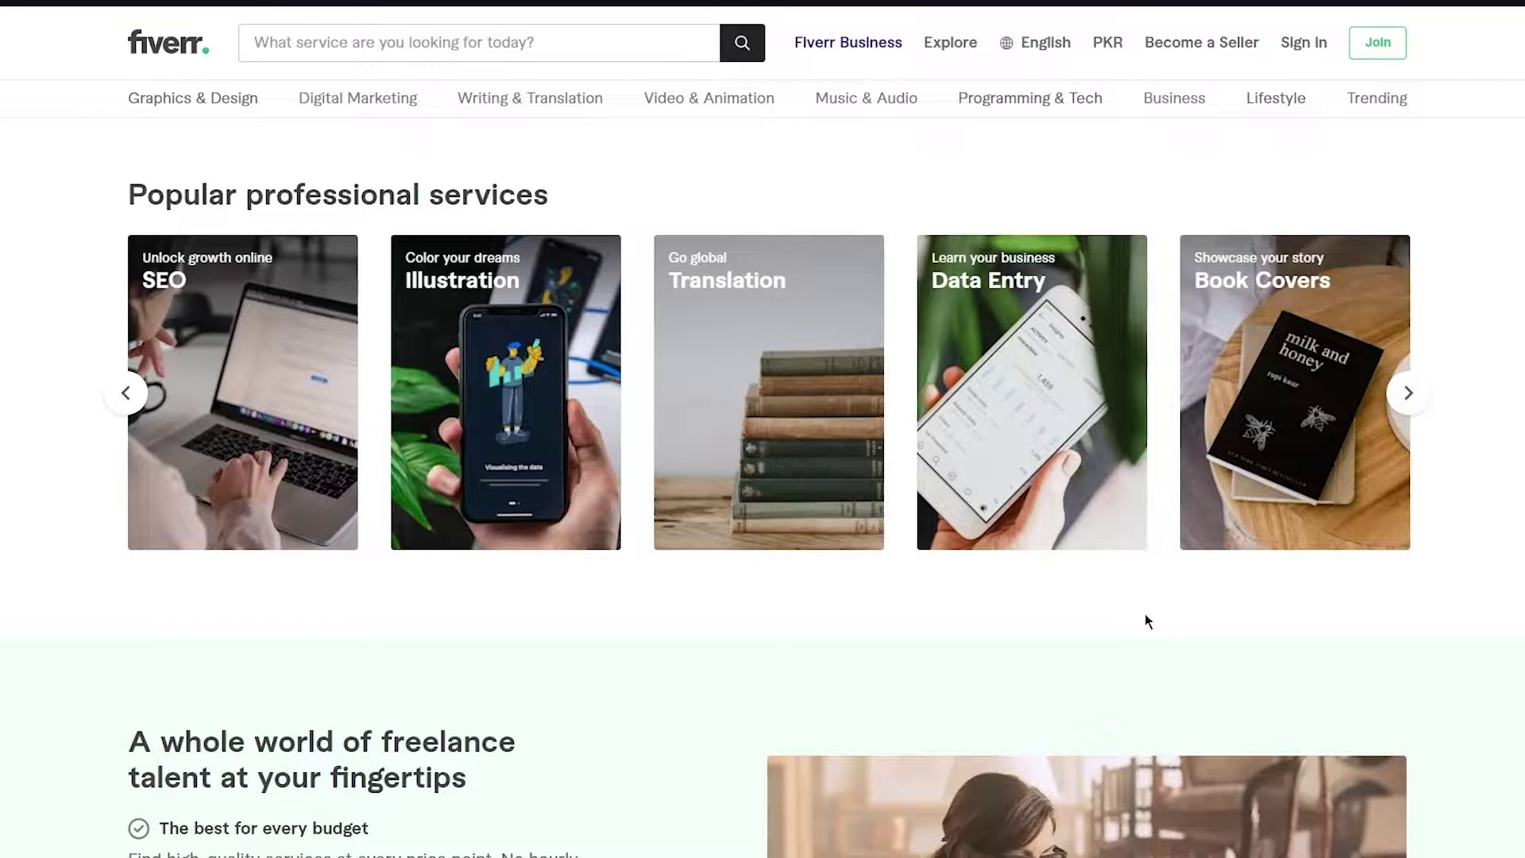
pyautogui.scroll(-2, 1146, 620)
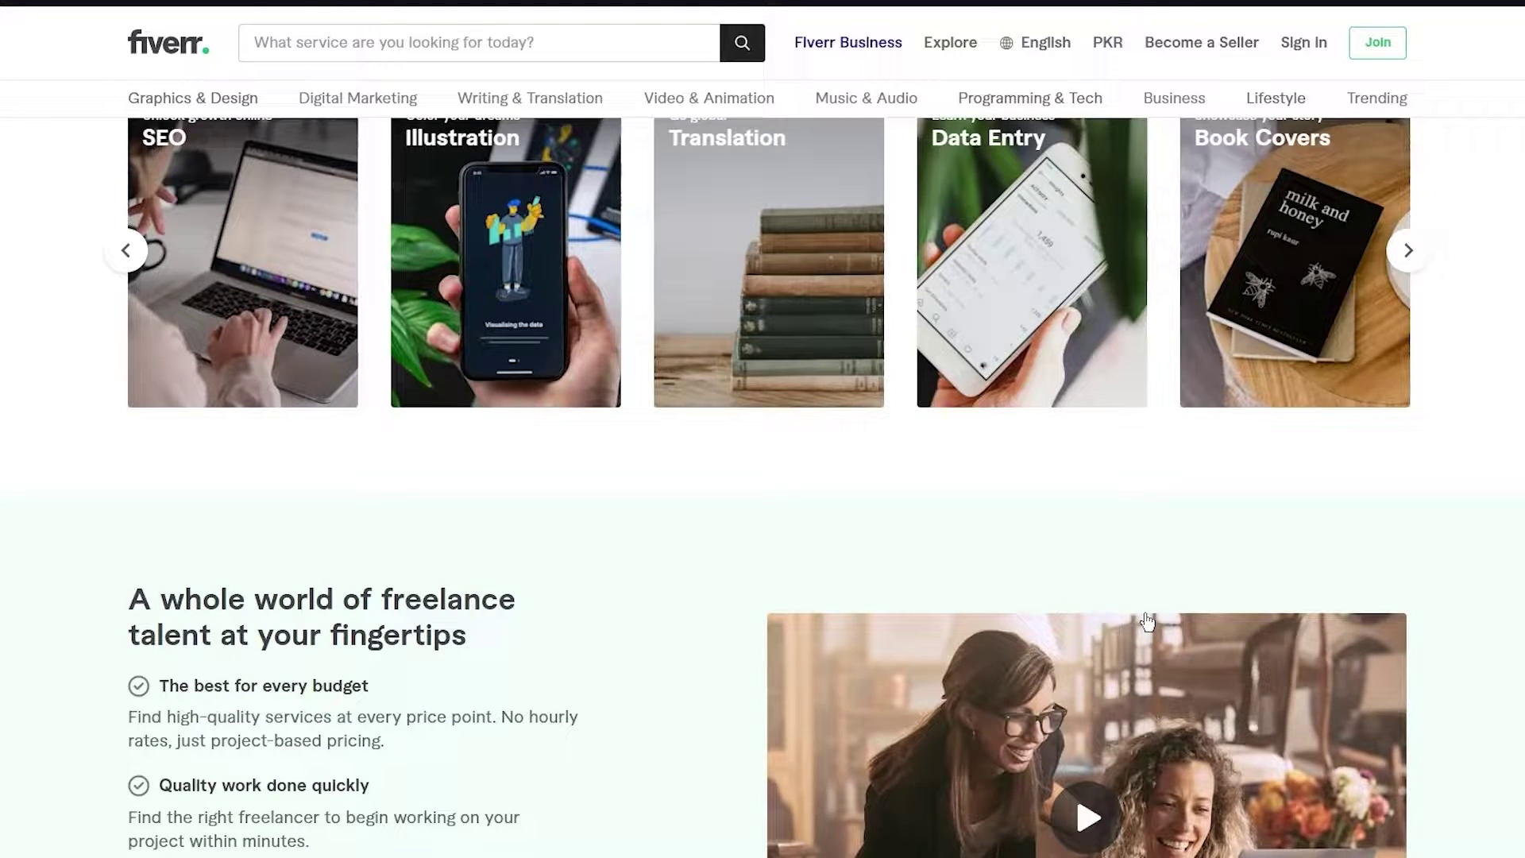
pyautogui.scroll(-3, 1147, 621)
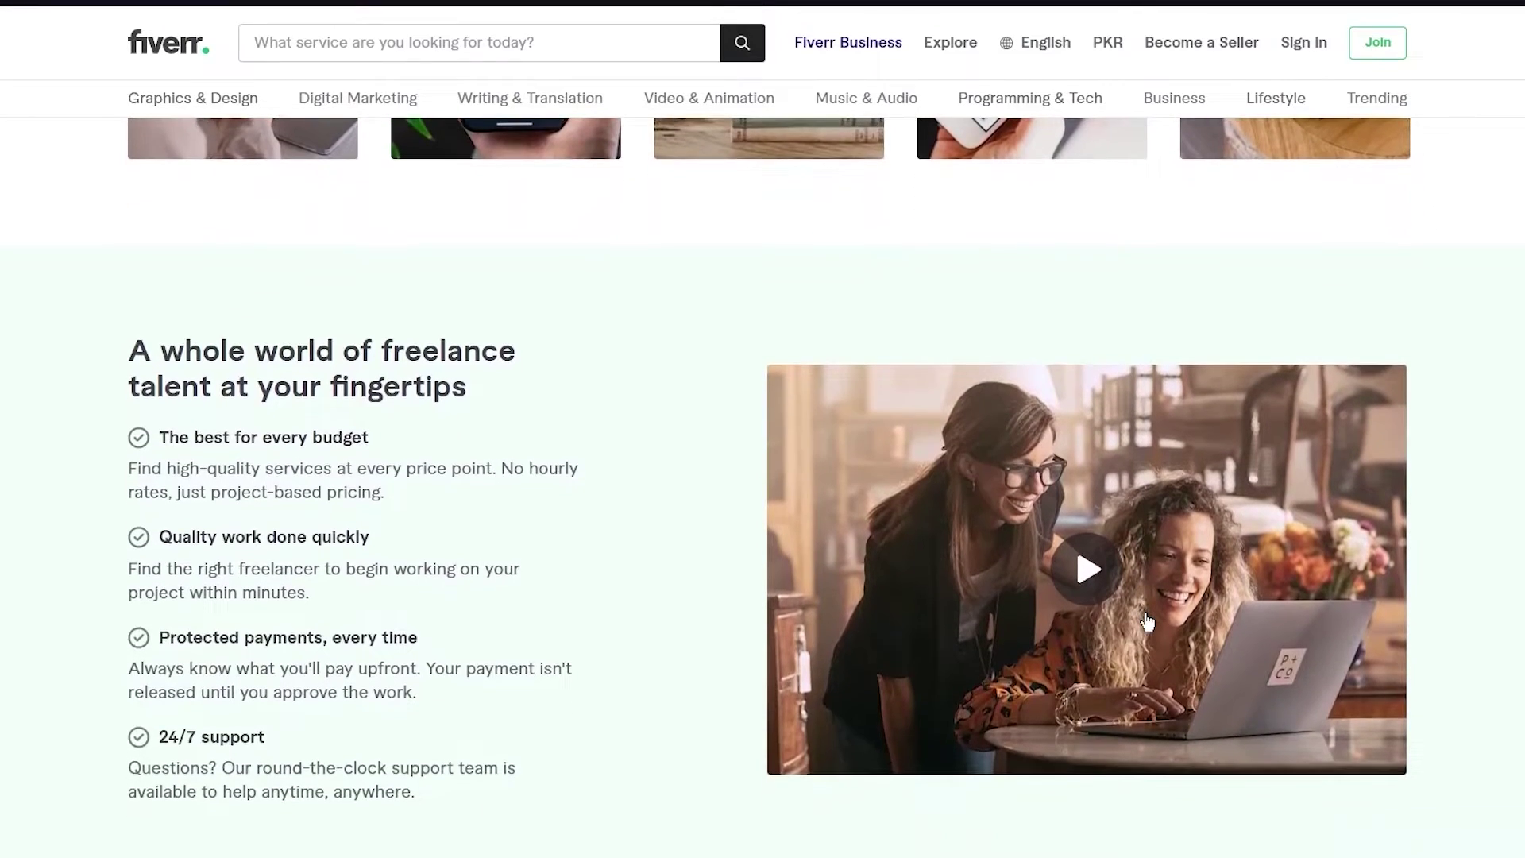
pyautogui.scroll(-3, 1146, 621)
pyautogui.scroll(6, 1145, 619)
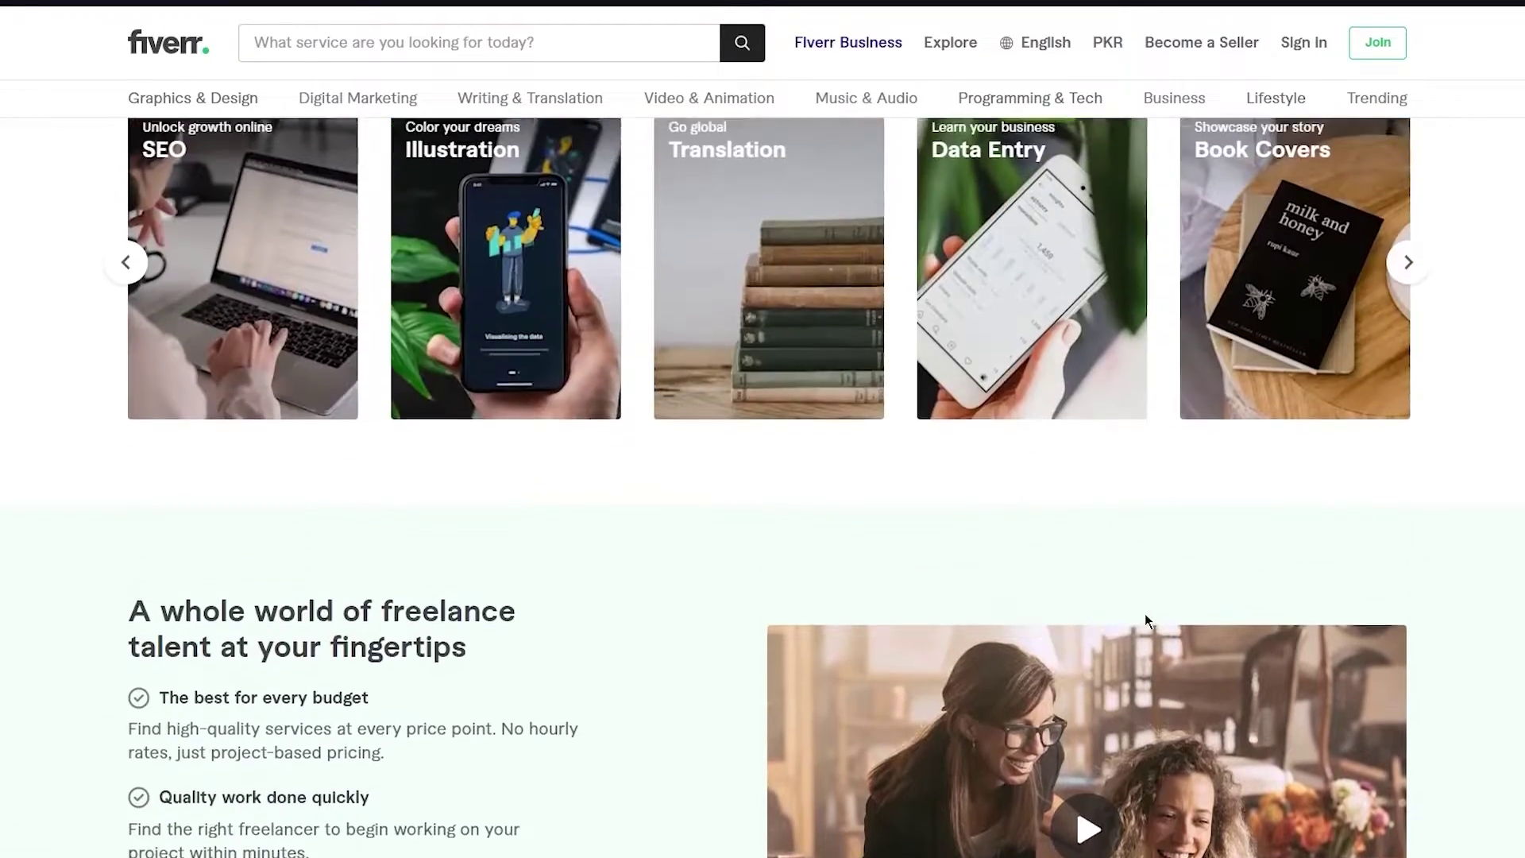
pyautogui.scroll(9, 1145, 613)
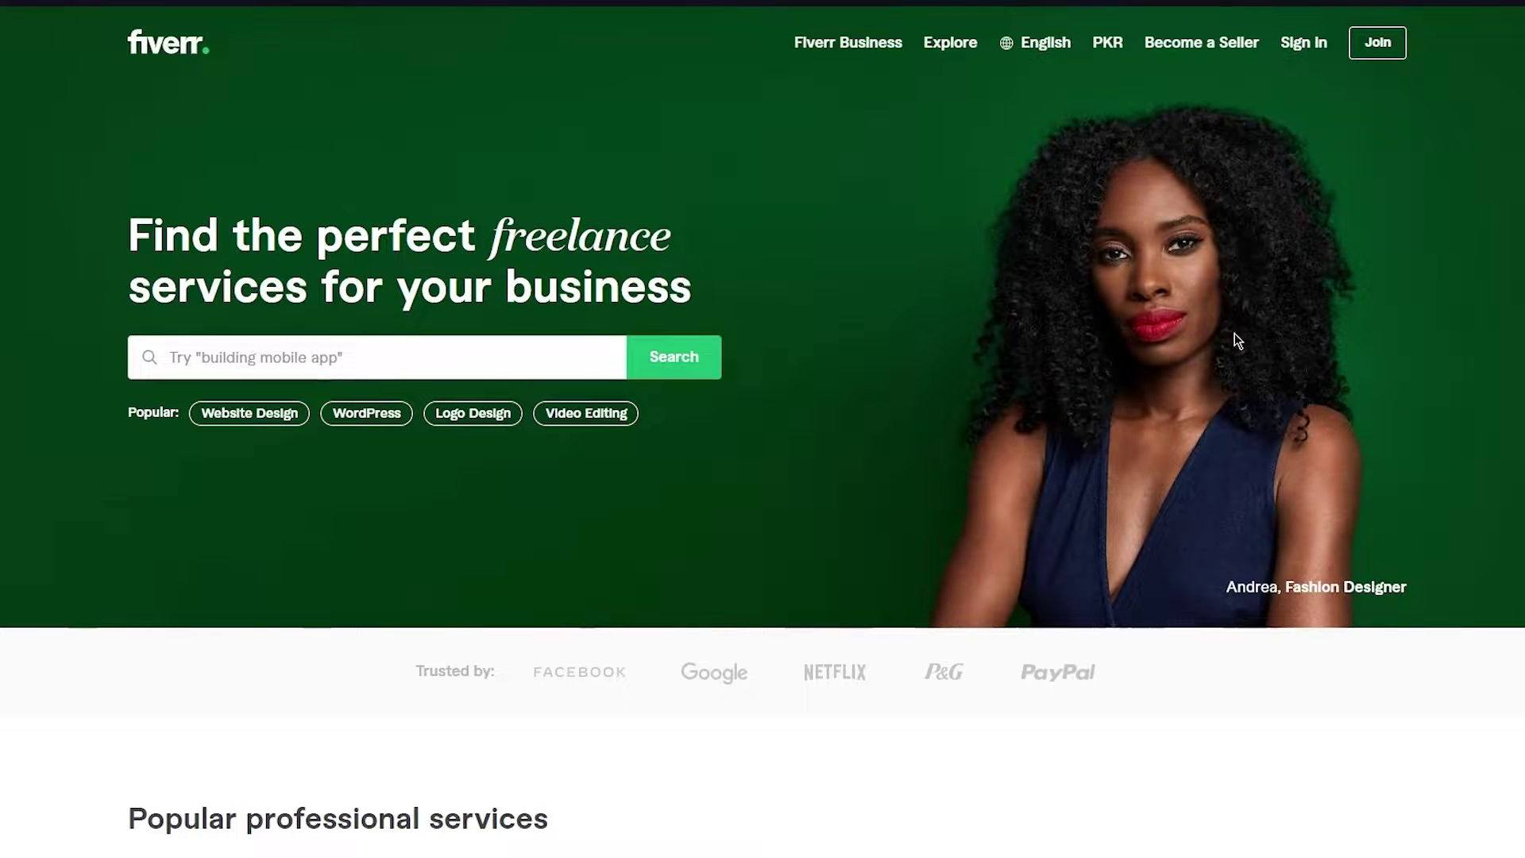
pyautogui.scroll(-2, 1236, 340)
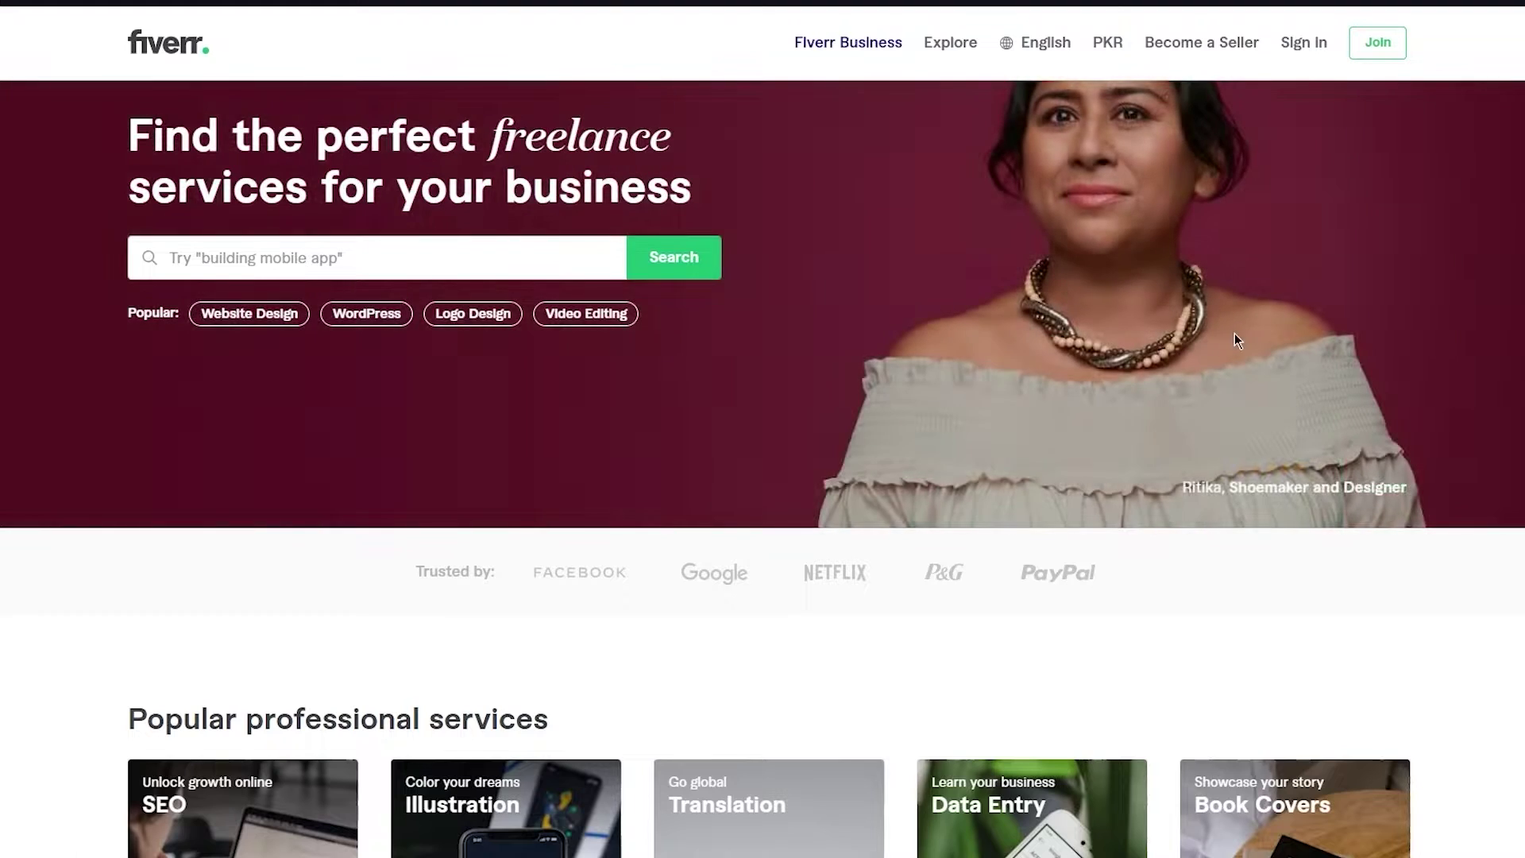
pyautogui.scroll(2, 1234, 332)
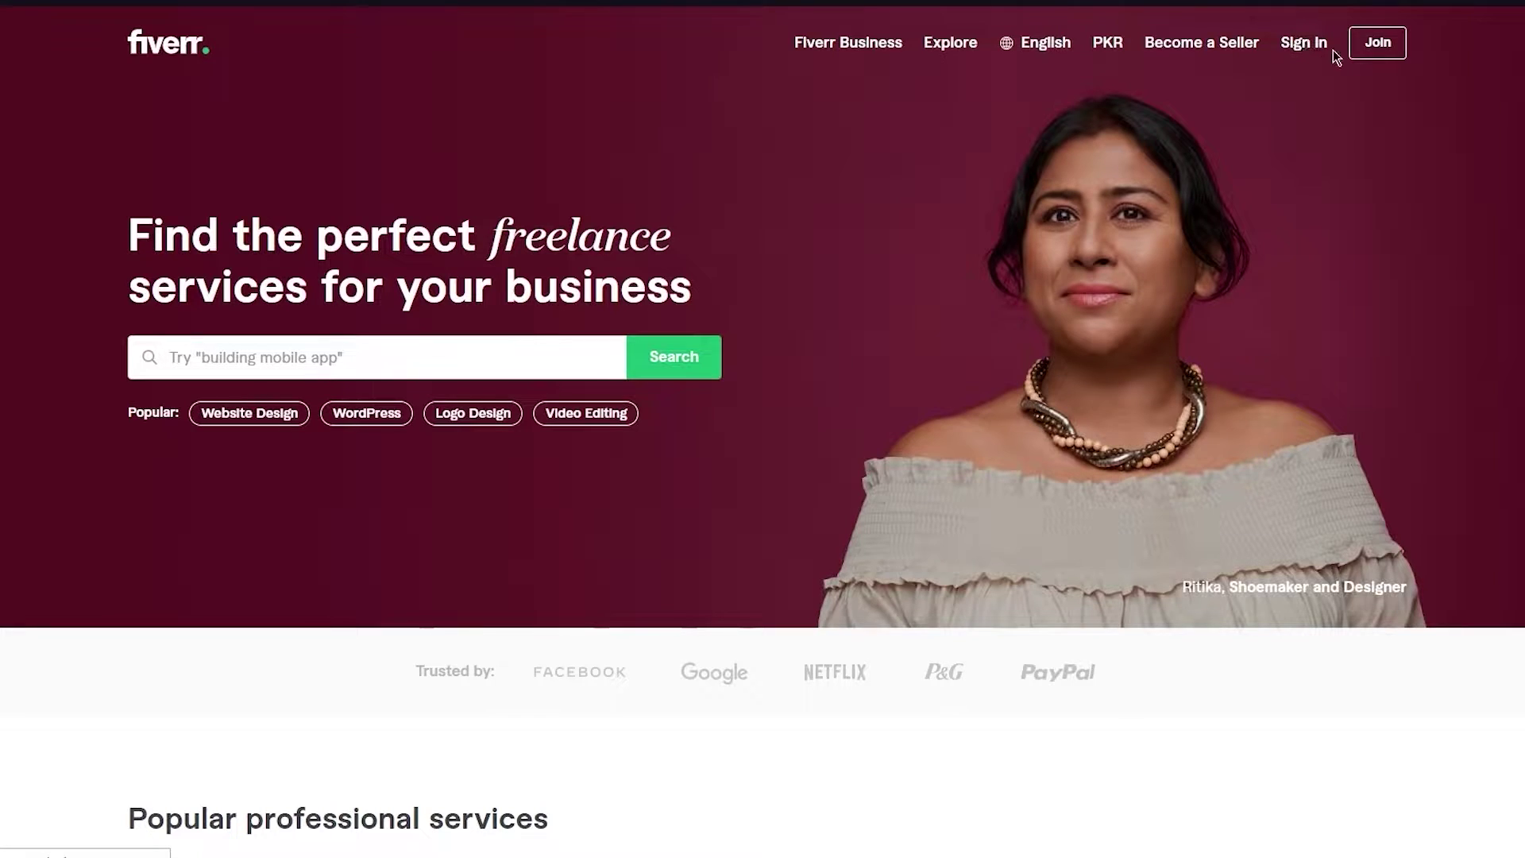
pyautogui.click(1380, 46)
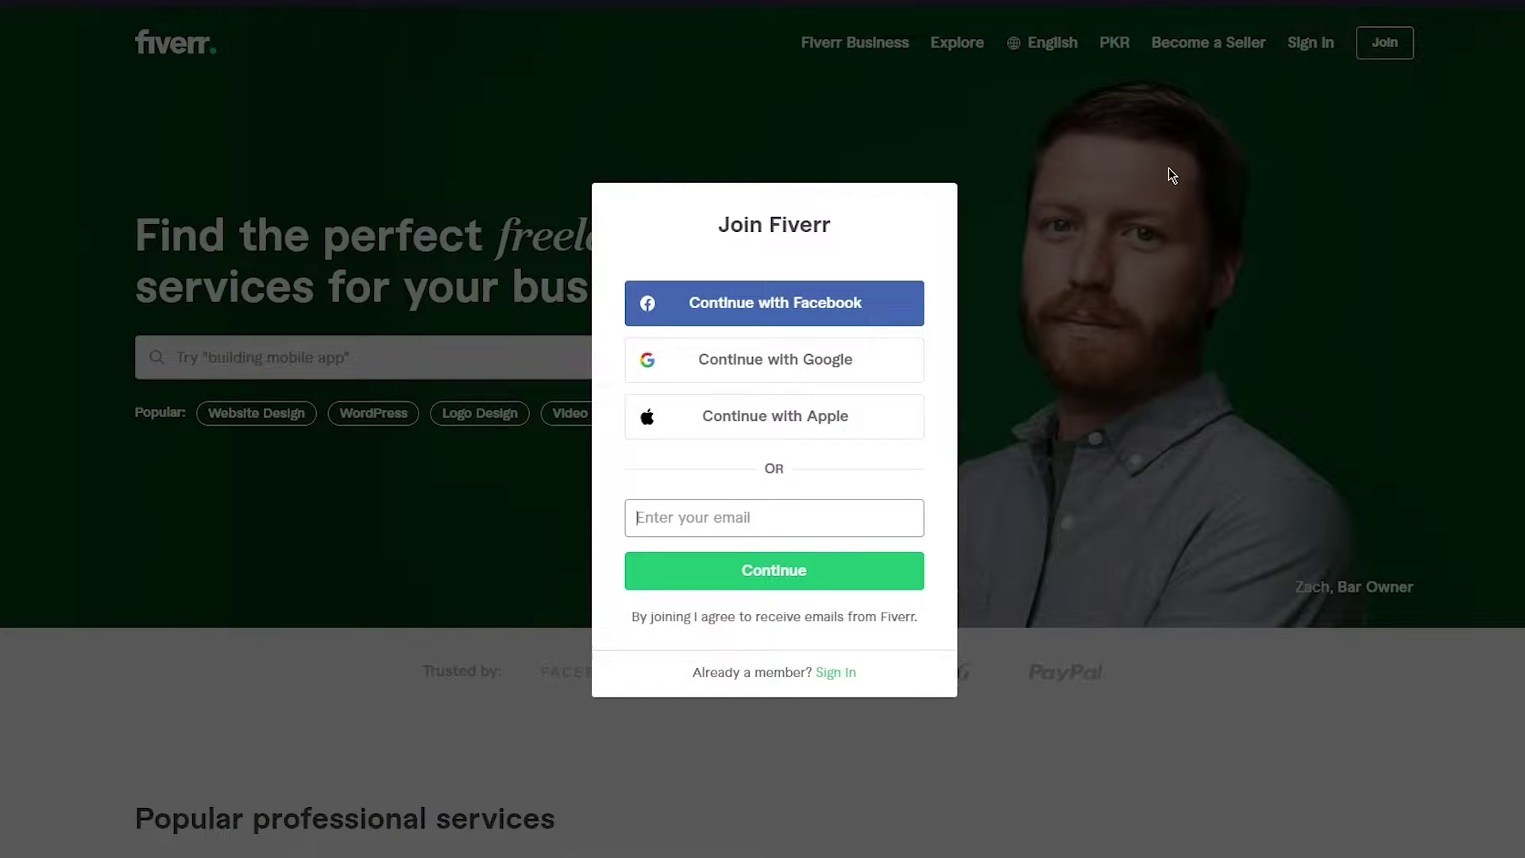
pyautogui.click(1116, 273)
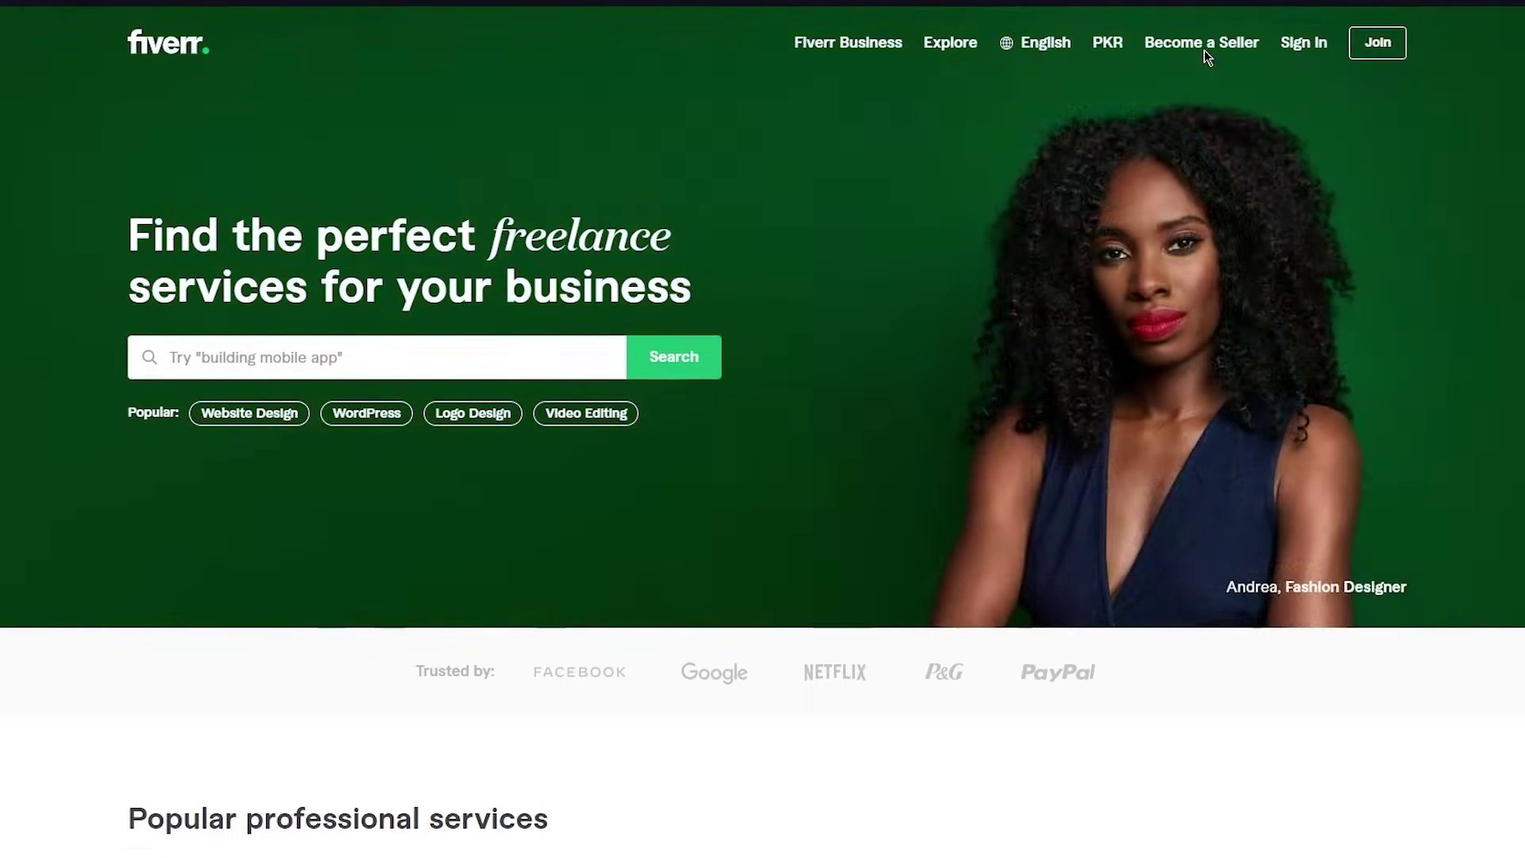
# - Go to the Become a Seller page and dismiss the sign-up pop-up
pyautogui.click(1208, 48)
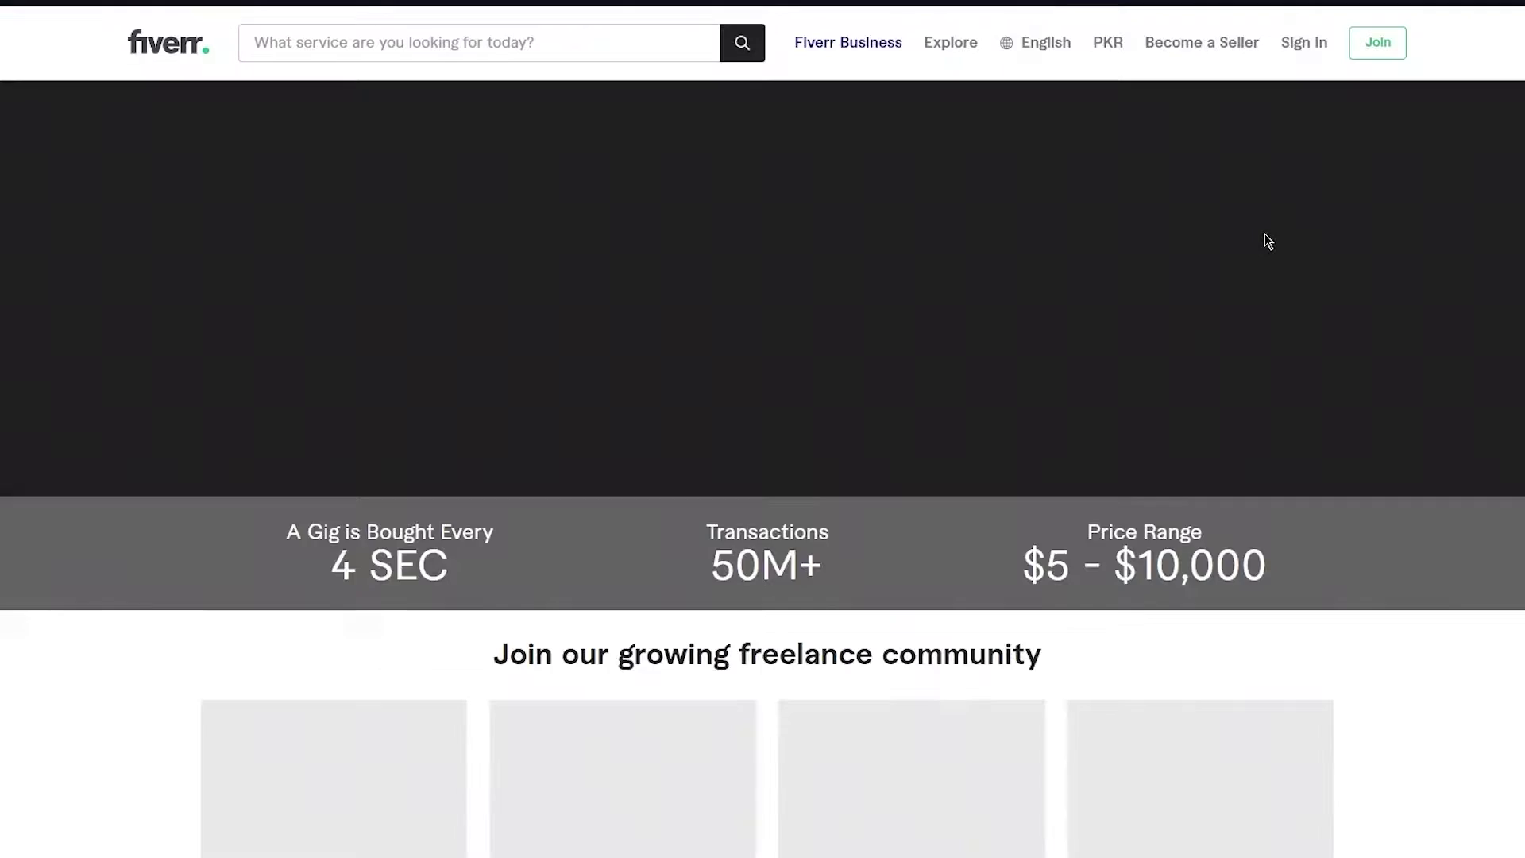
pyautogui.scroll(-5, 989, 256)
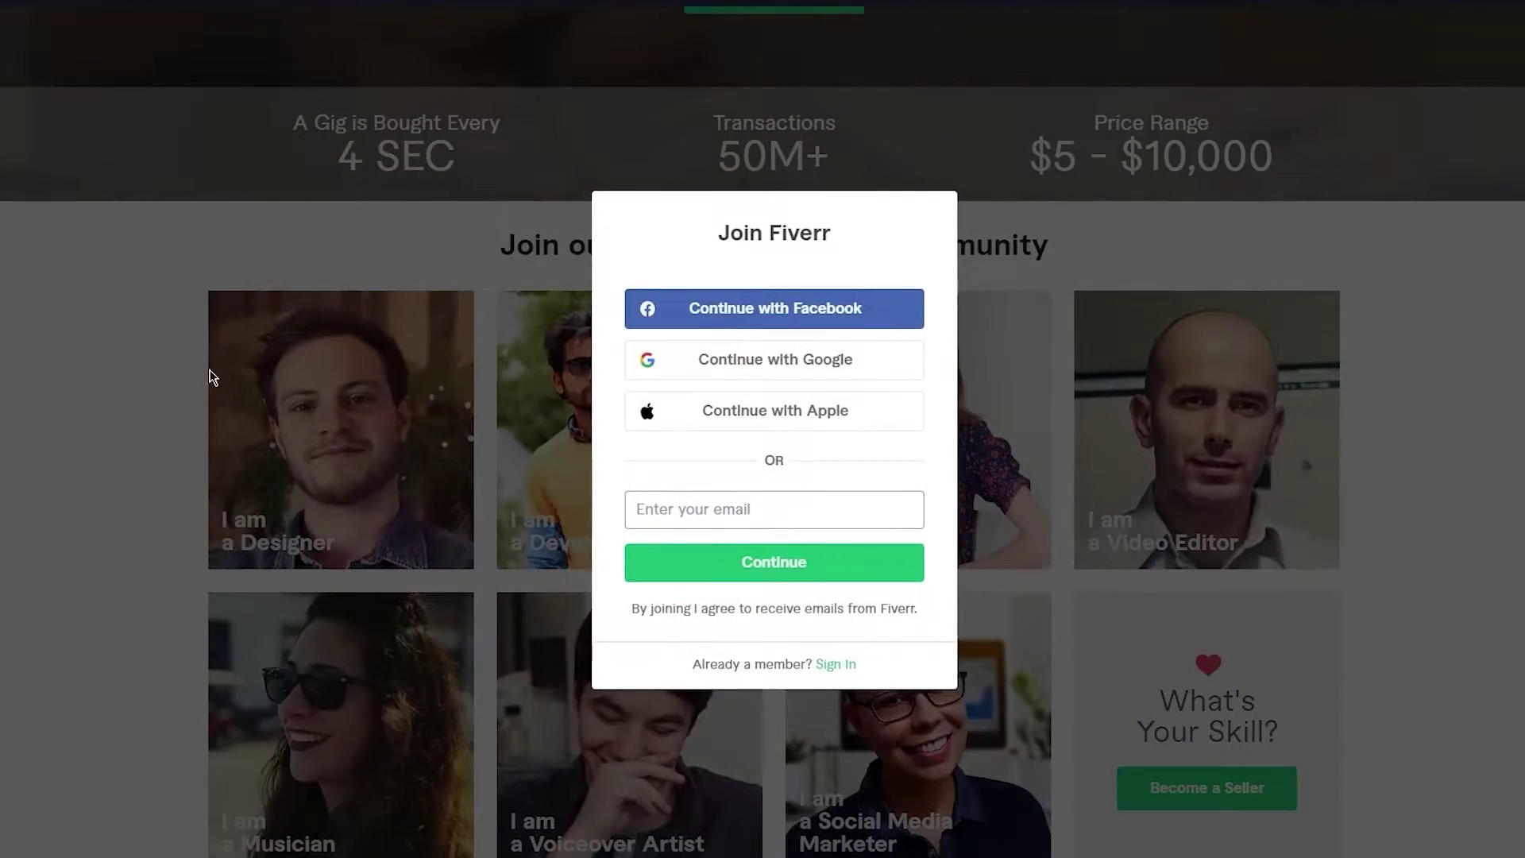
pyautogui.click(212, 377)
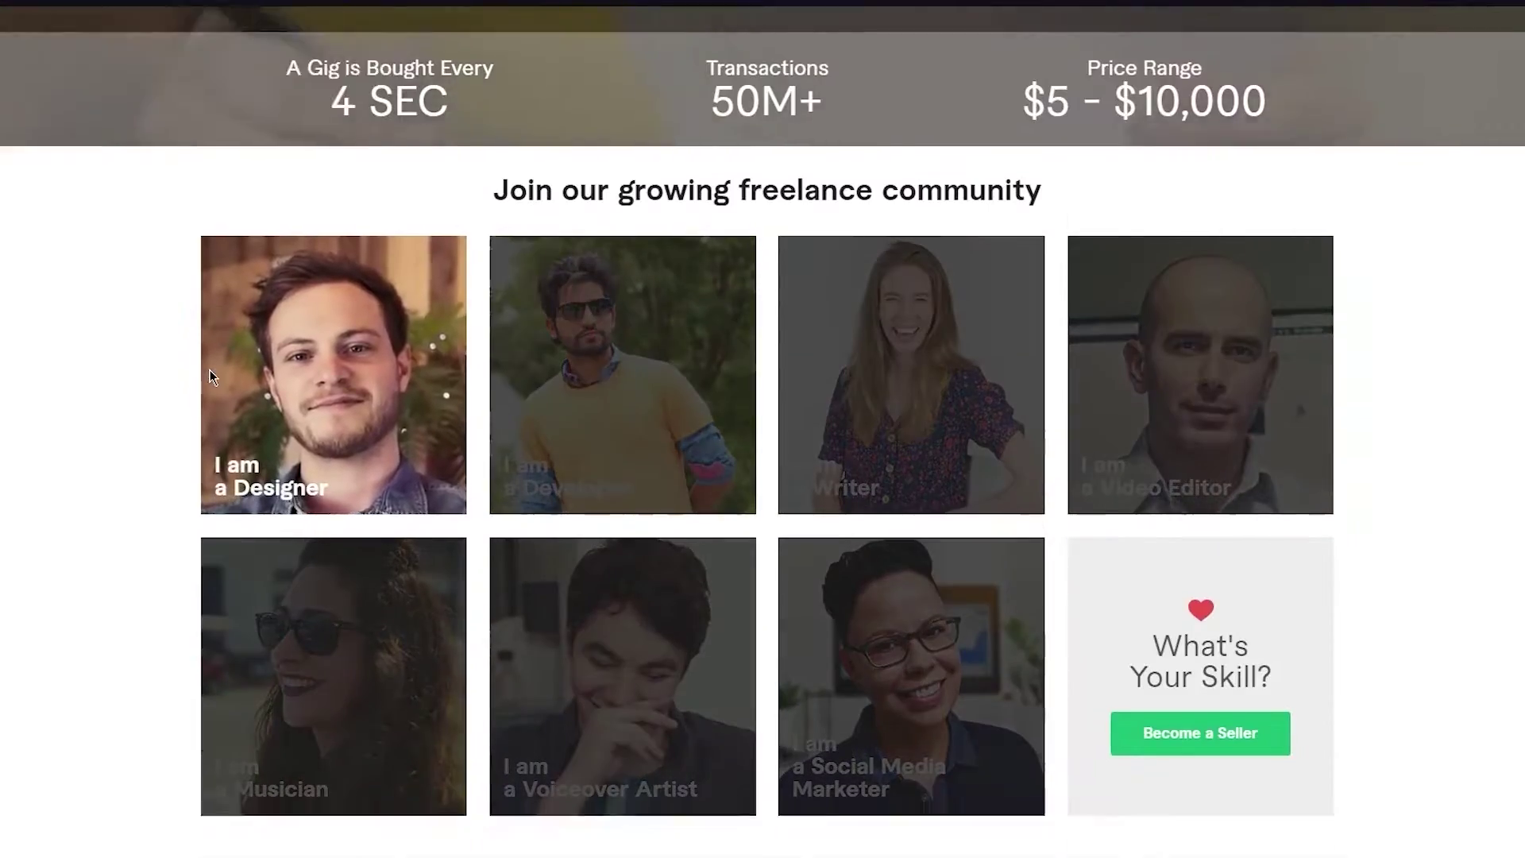
# - Look over the seller page, then bring up the Join Fiverr registration form
pyautogui.scroll(2, 139, 426)
pyautogui.scroll(-7, 140, 422)
pyautogui.scroll(5, 139, 422)
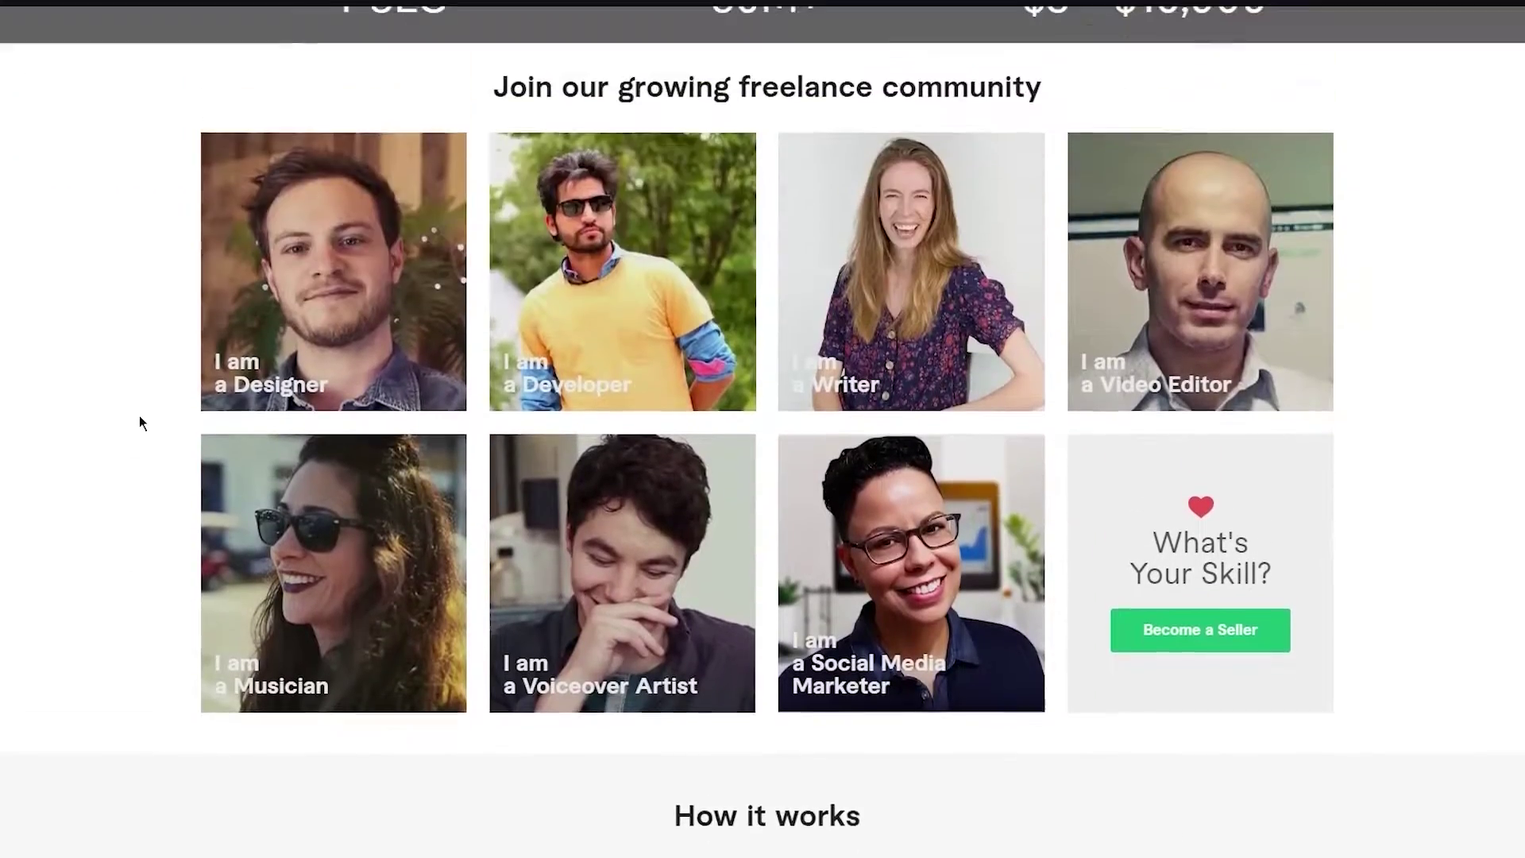
pyautogui.scroll(-1, 139, 422)
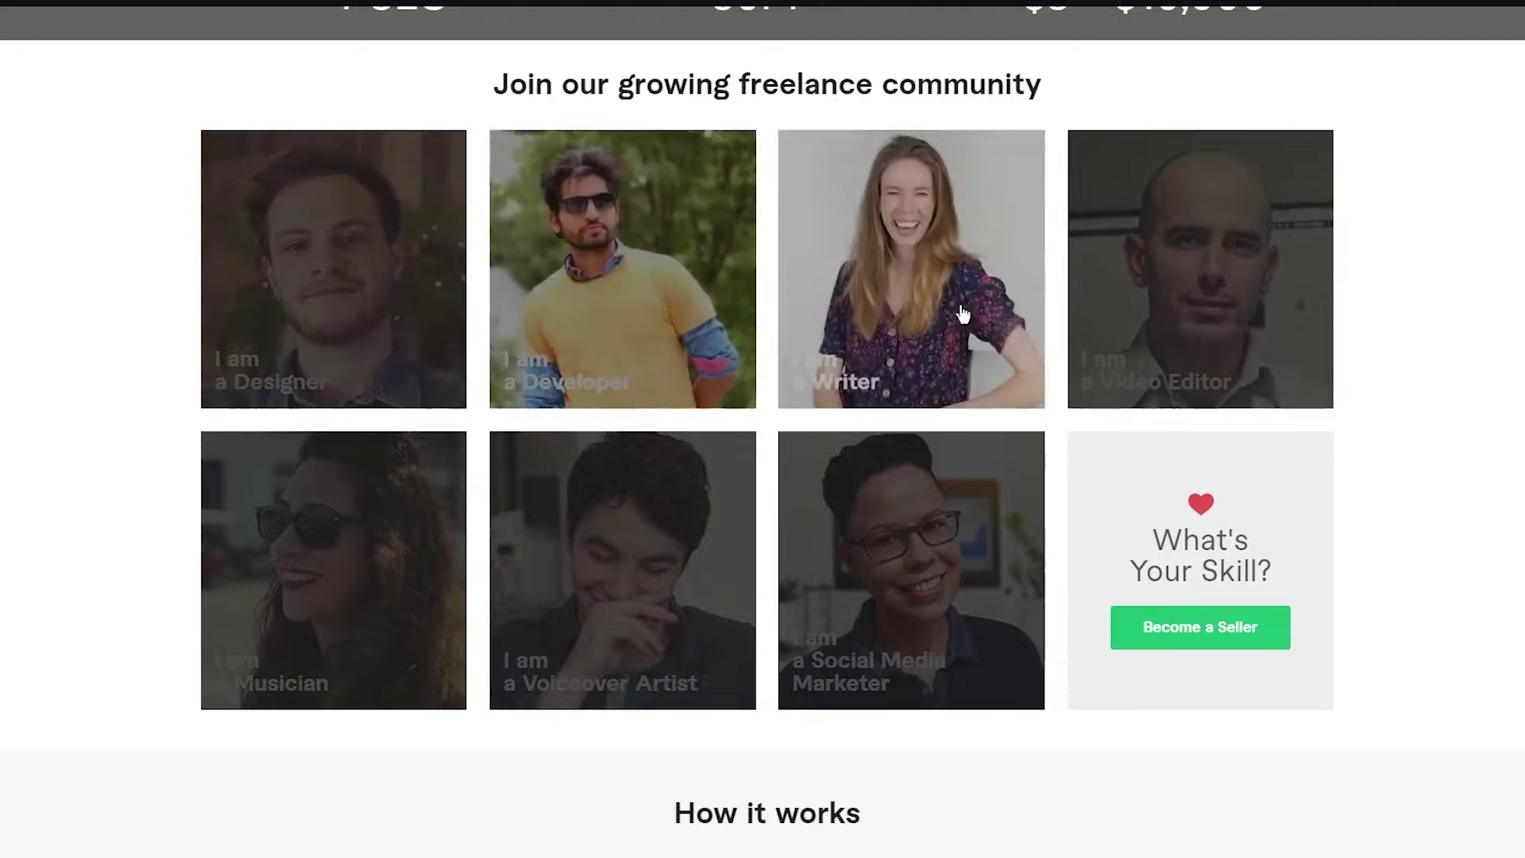
pyautogui.scroll(7, 1164, 564)
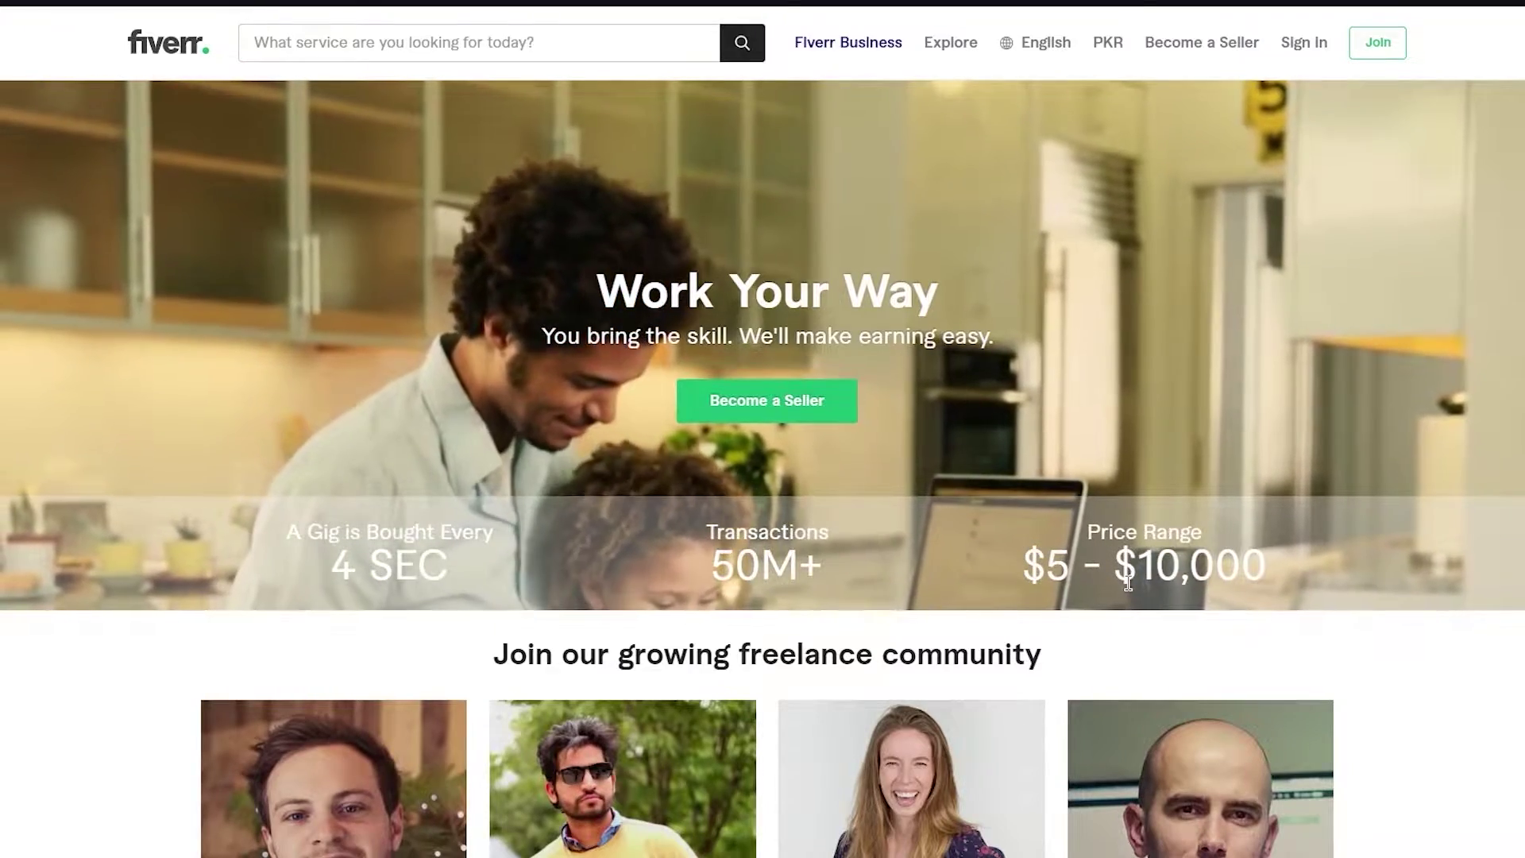
pyautogui.scroll(-1, 1128, 583)
pyautogui.scroll(1, 1128, 584)
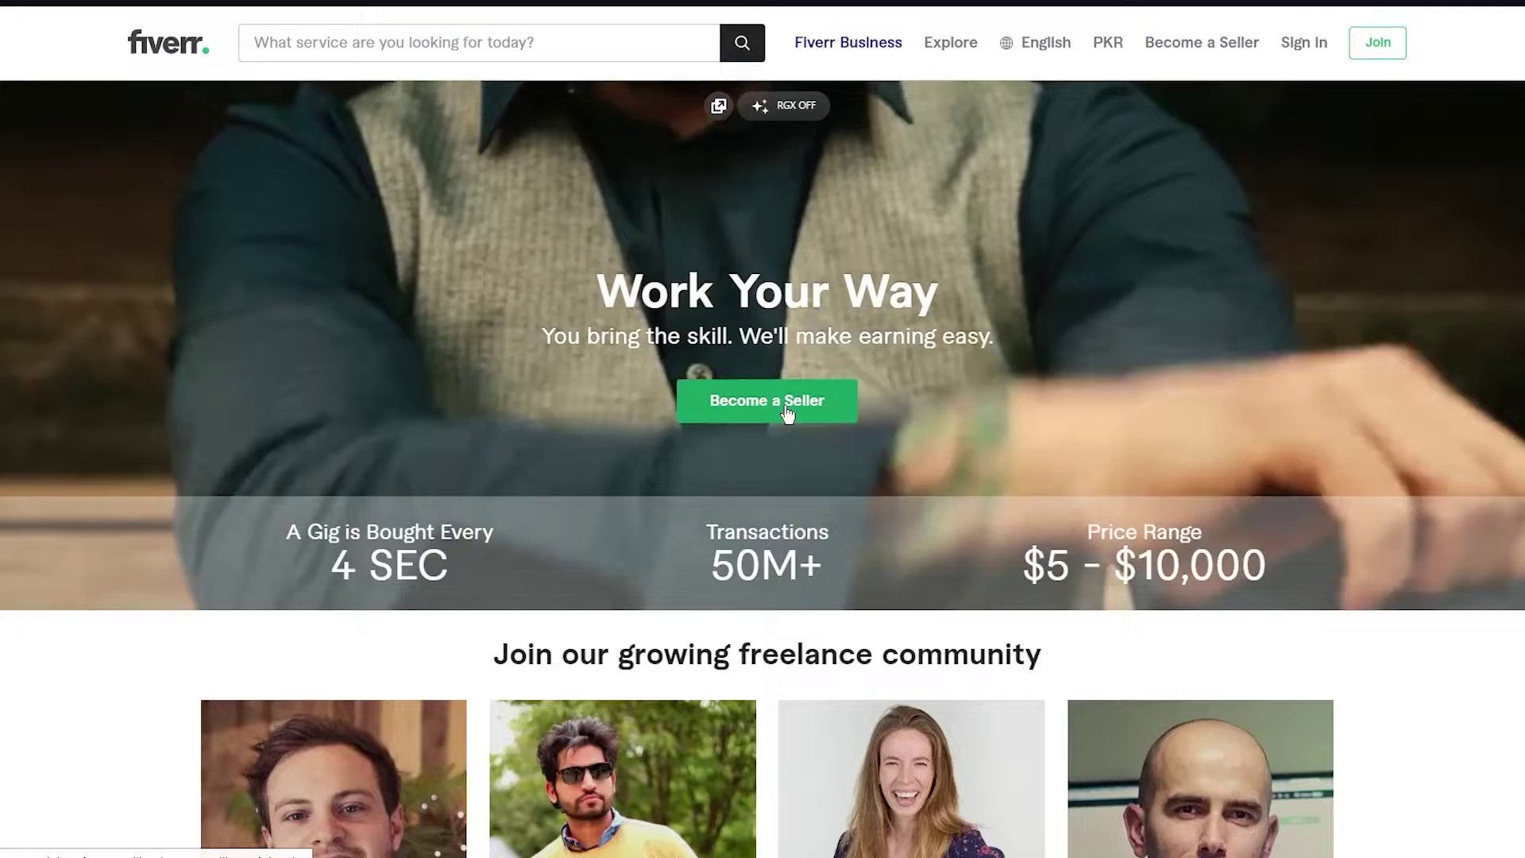
pyautogui.click(787, 405)
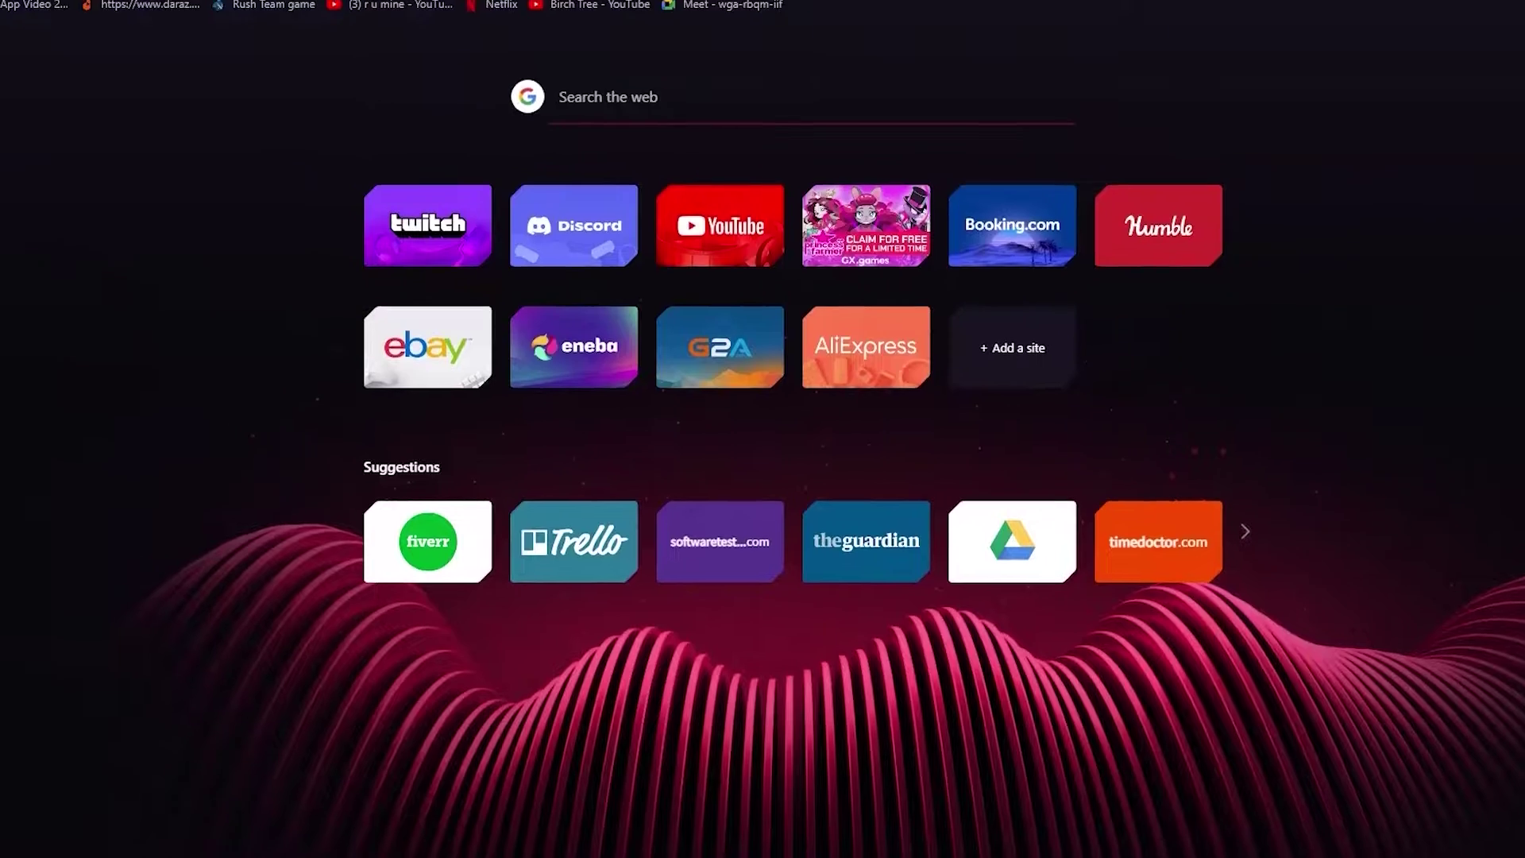
# - Load temp-mail.org in a new tab and copy its generated disposable email address
pyautogui.write('temp')
pyautogui.press('Return')
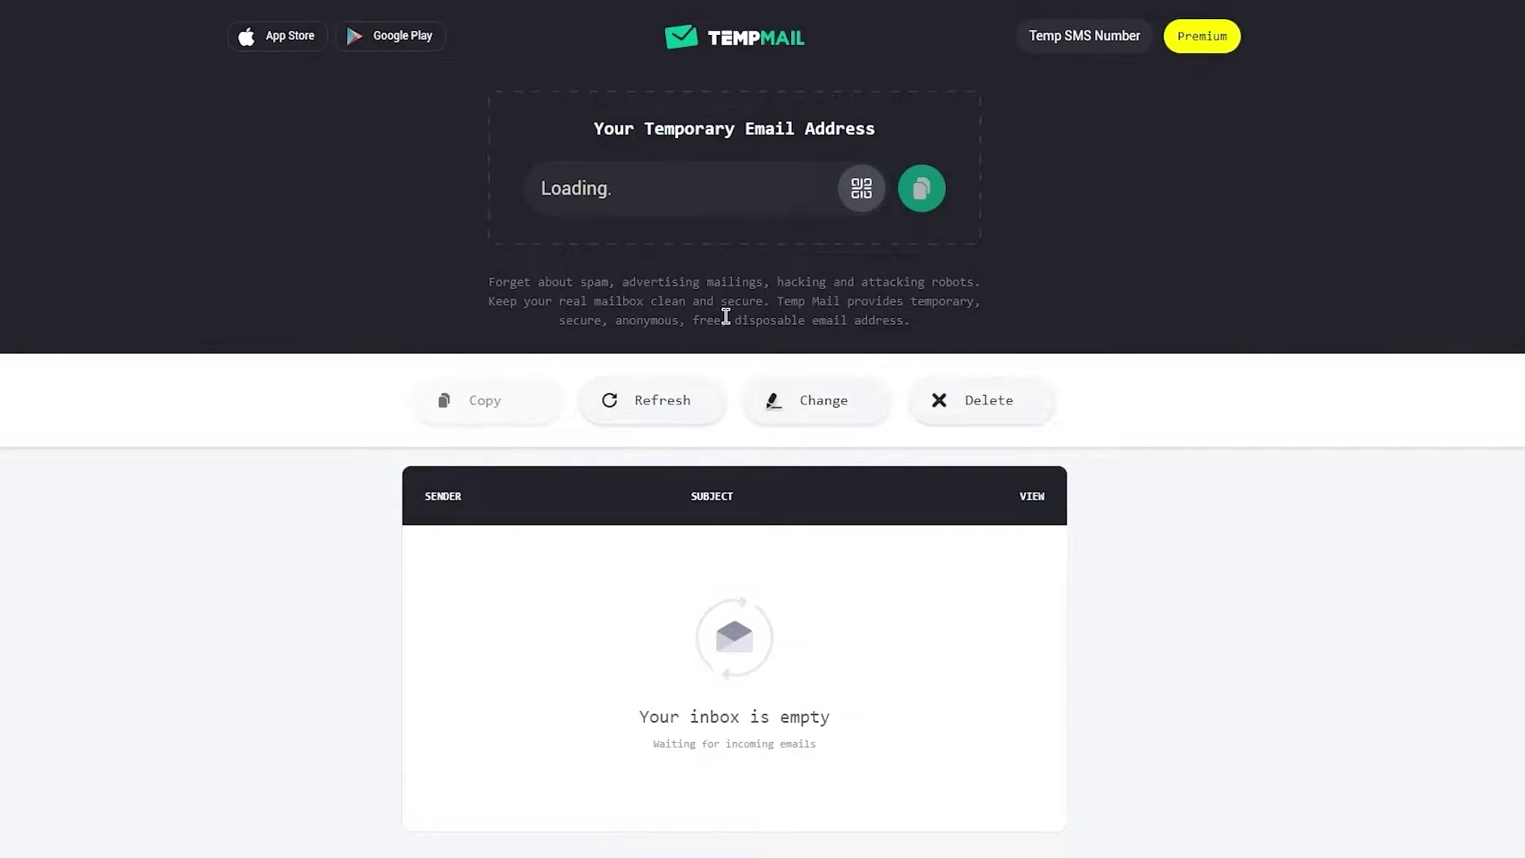
pyautogui.hotkey('ctrl', 'a')
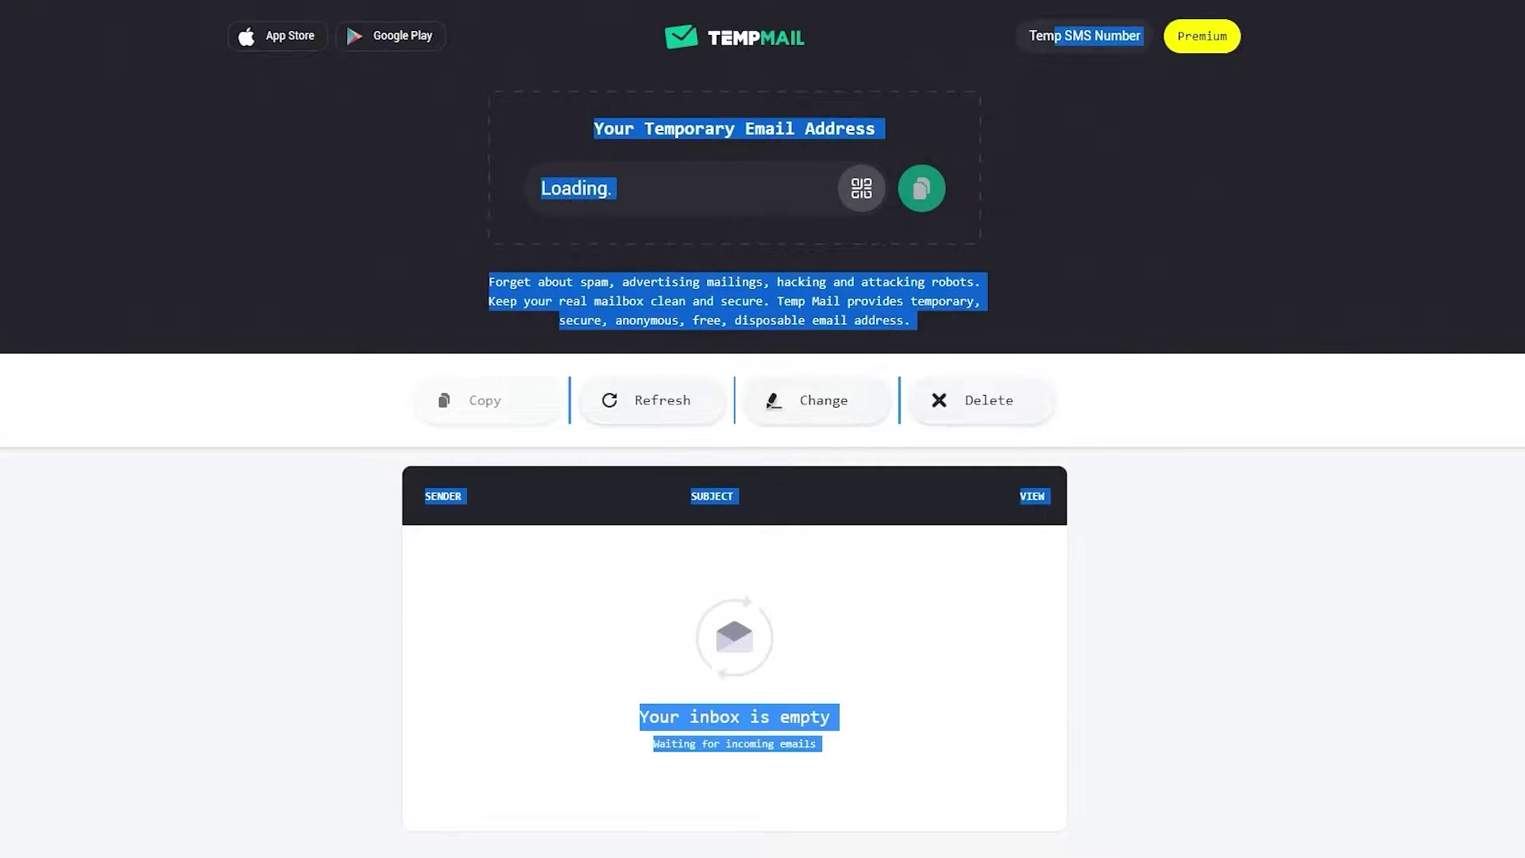
pyautogui.click(1185, 541)
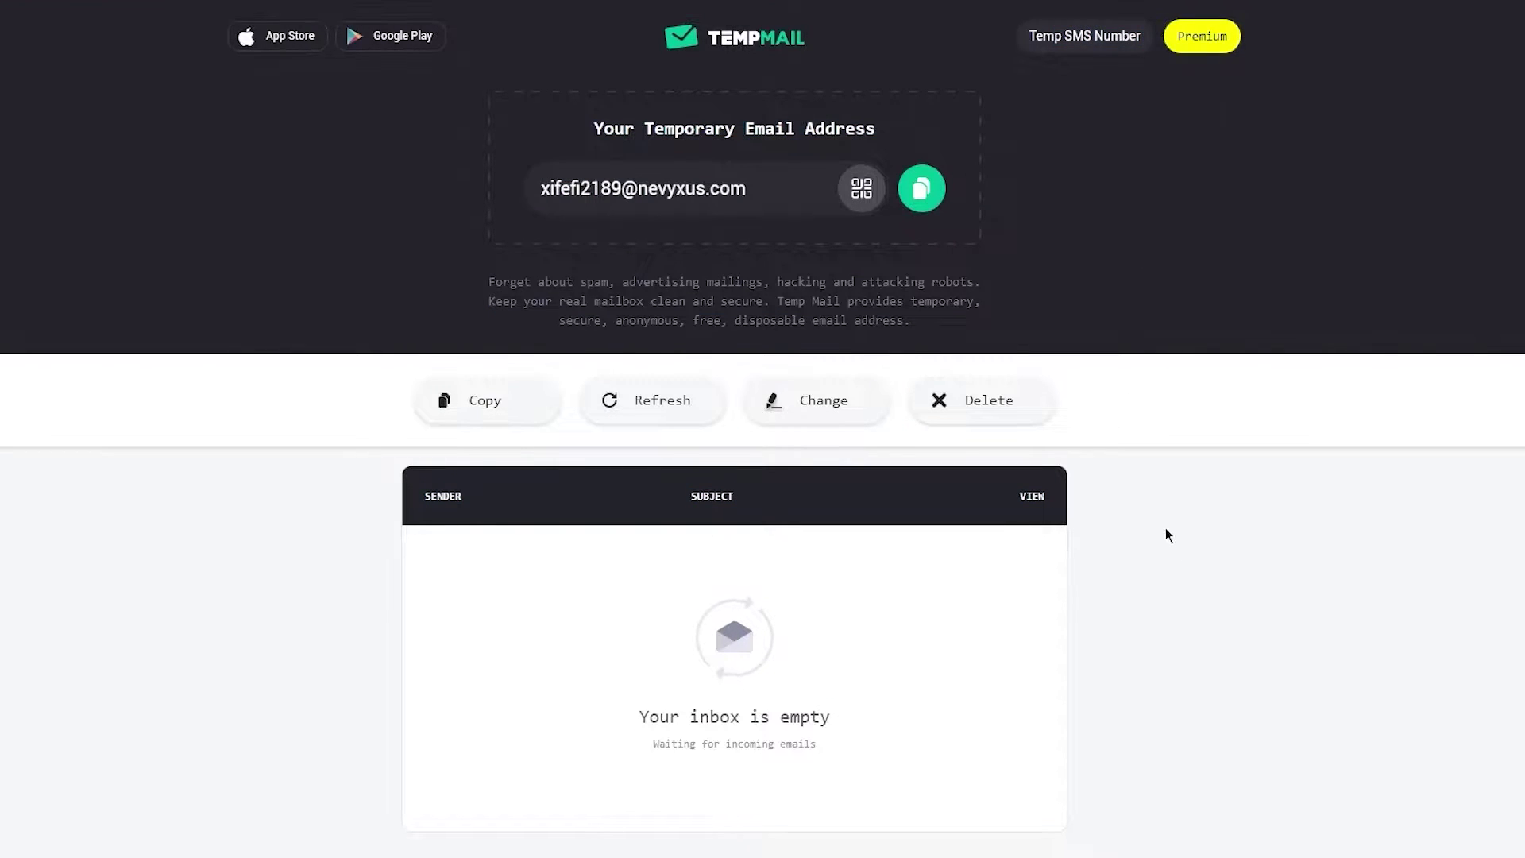
pyautogui.rightClick(1165, 528)
pyautogui.click(923, 178)
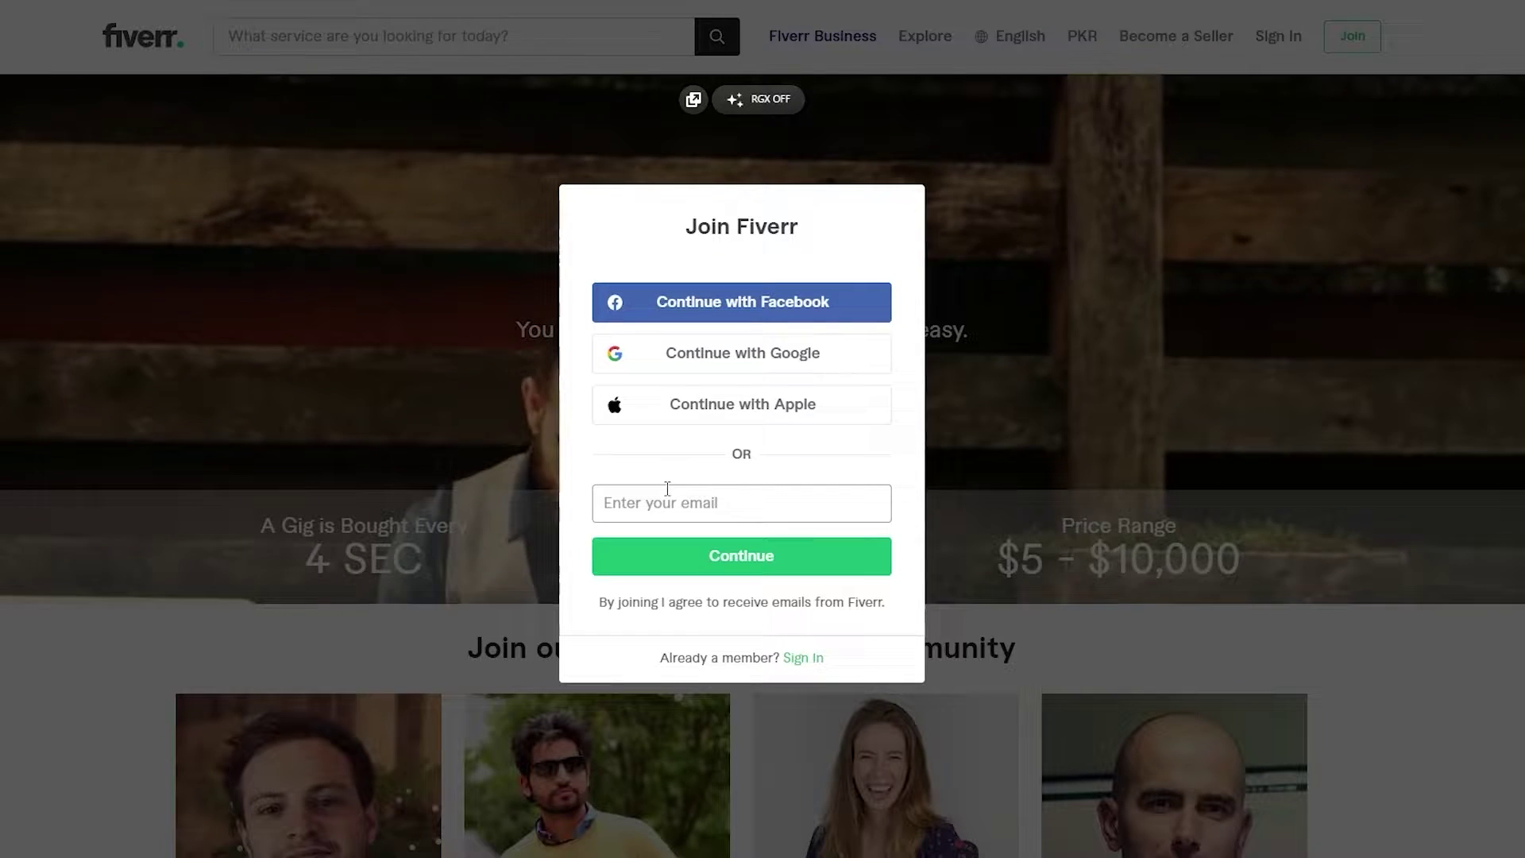
# - Register on Fiverr with the pasted temporary email, a chosen username and the account password
pyautogui.click(667, 488)
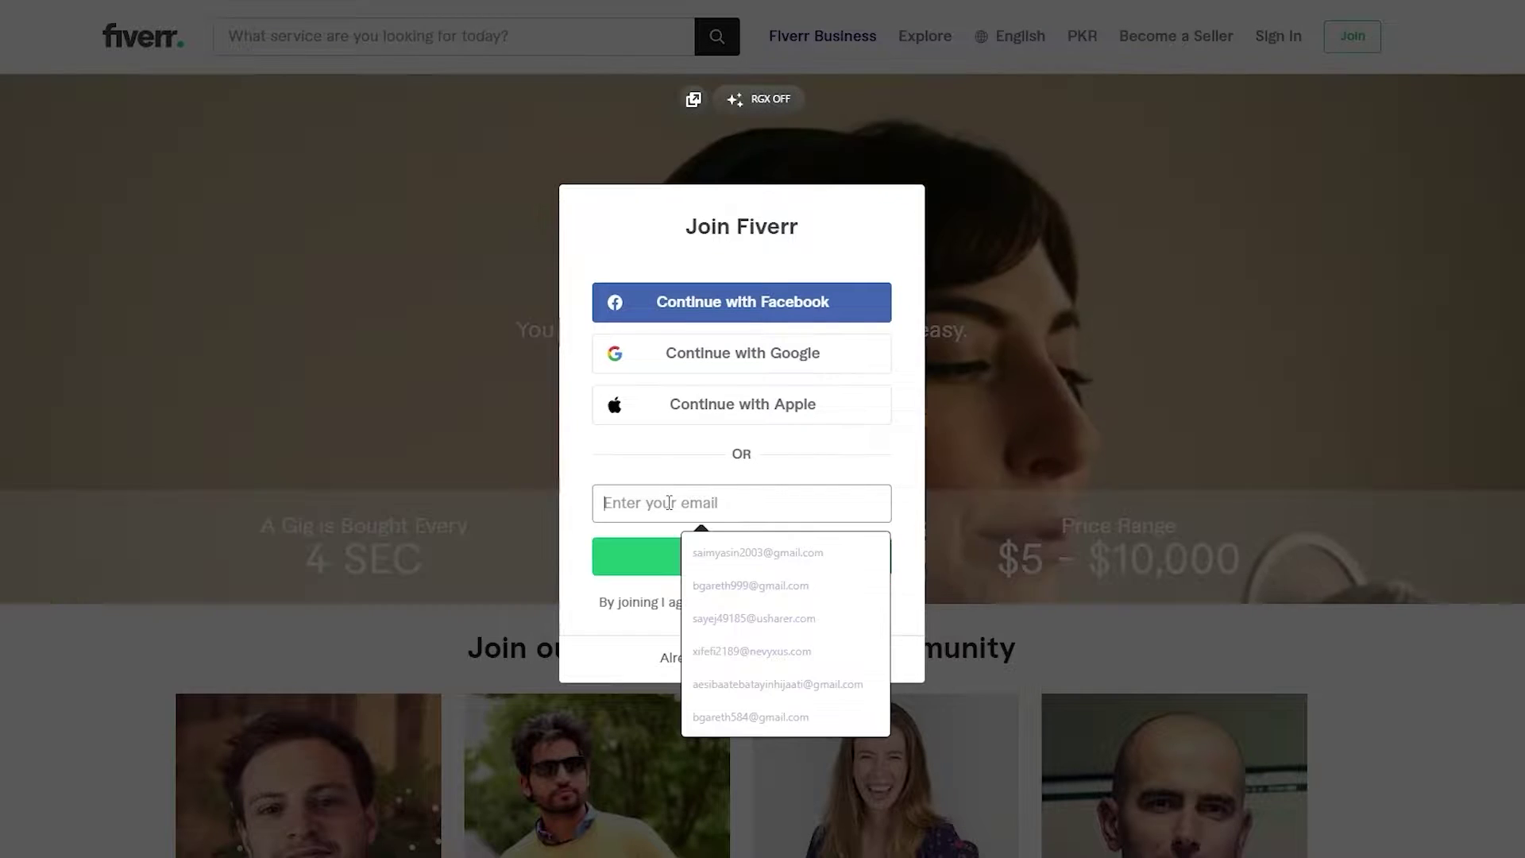
pyautogui.hotkey('ctrl', 'v')
pyautogui.click(618, 556)
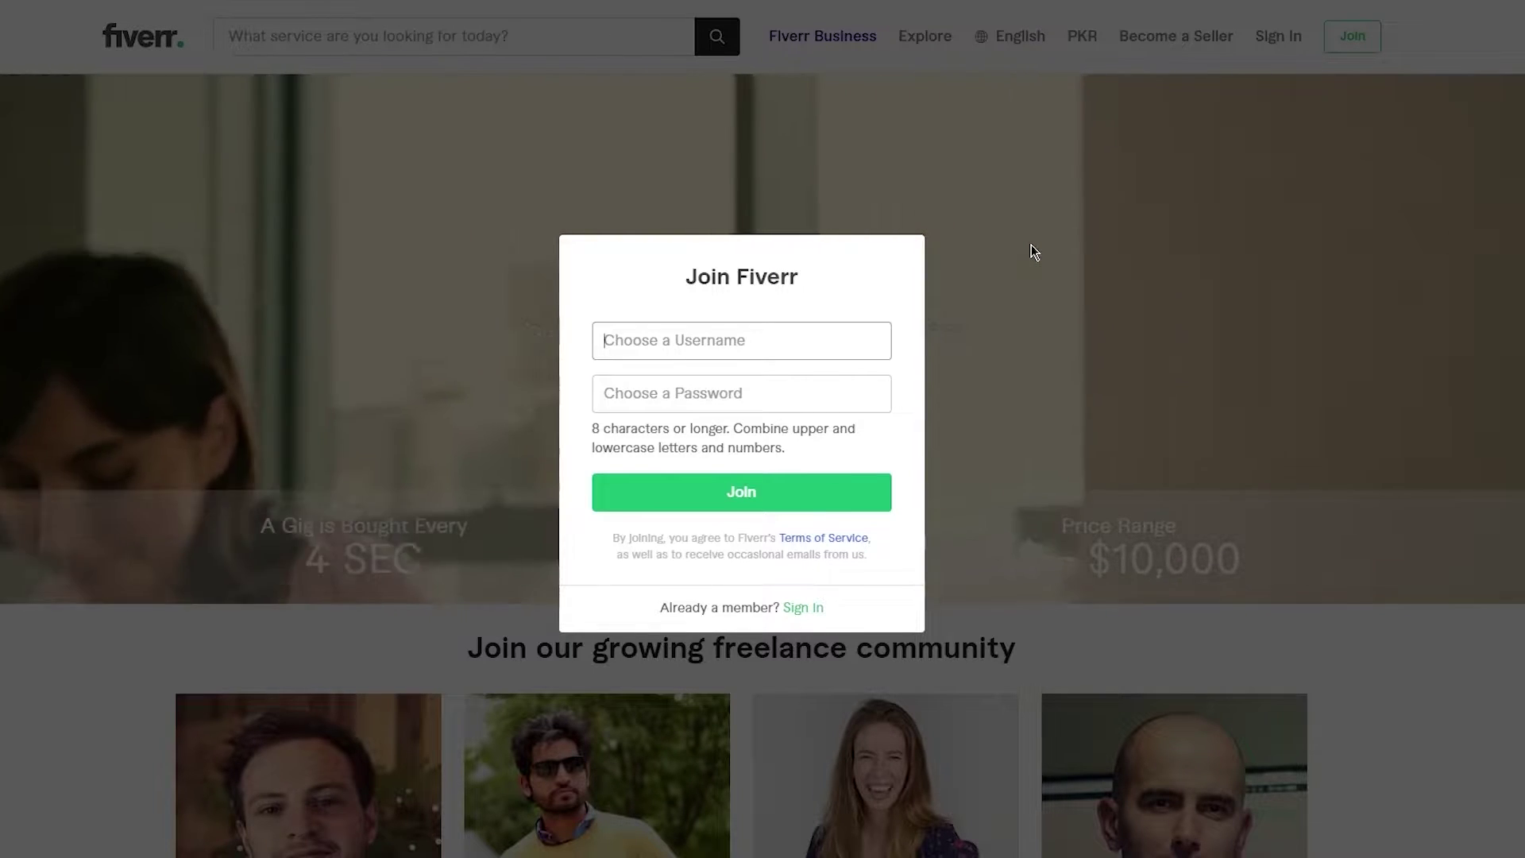
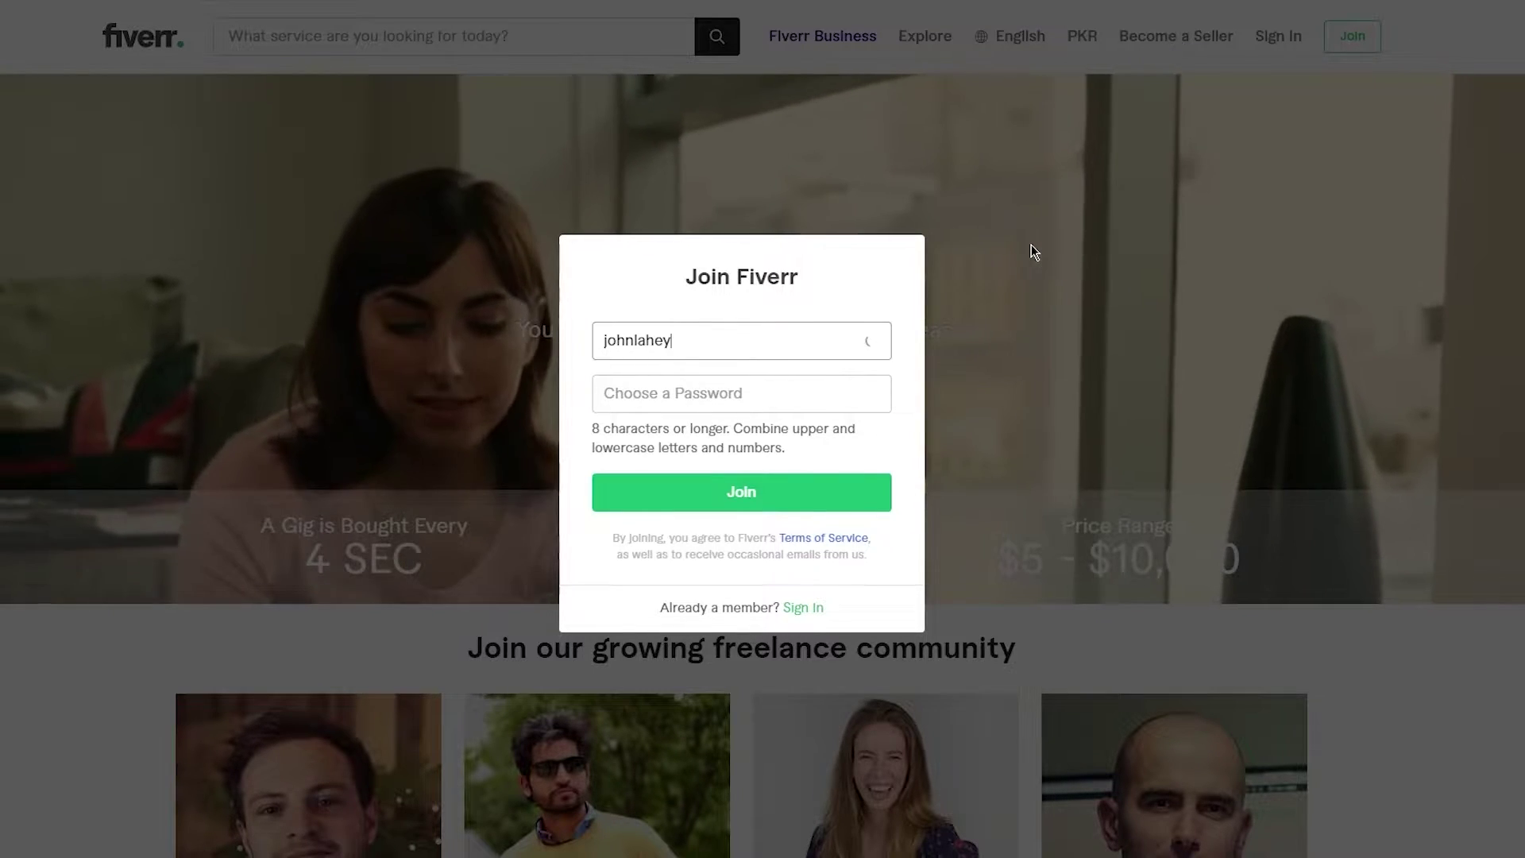
pyautogui.click(719, 401)
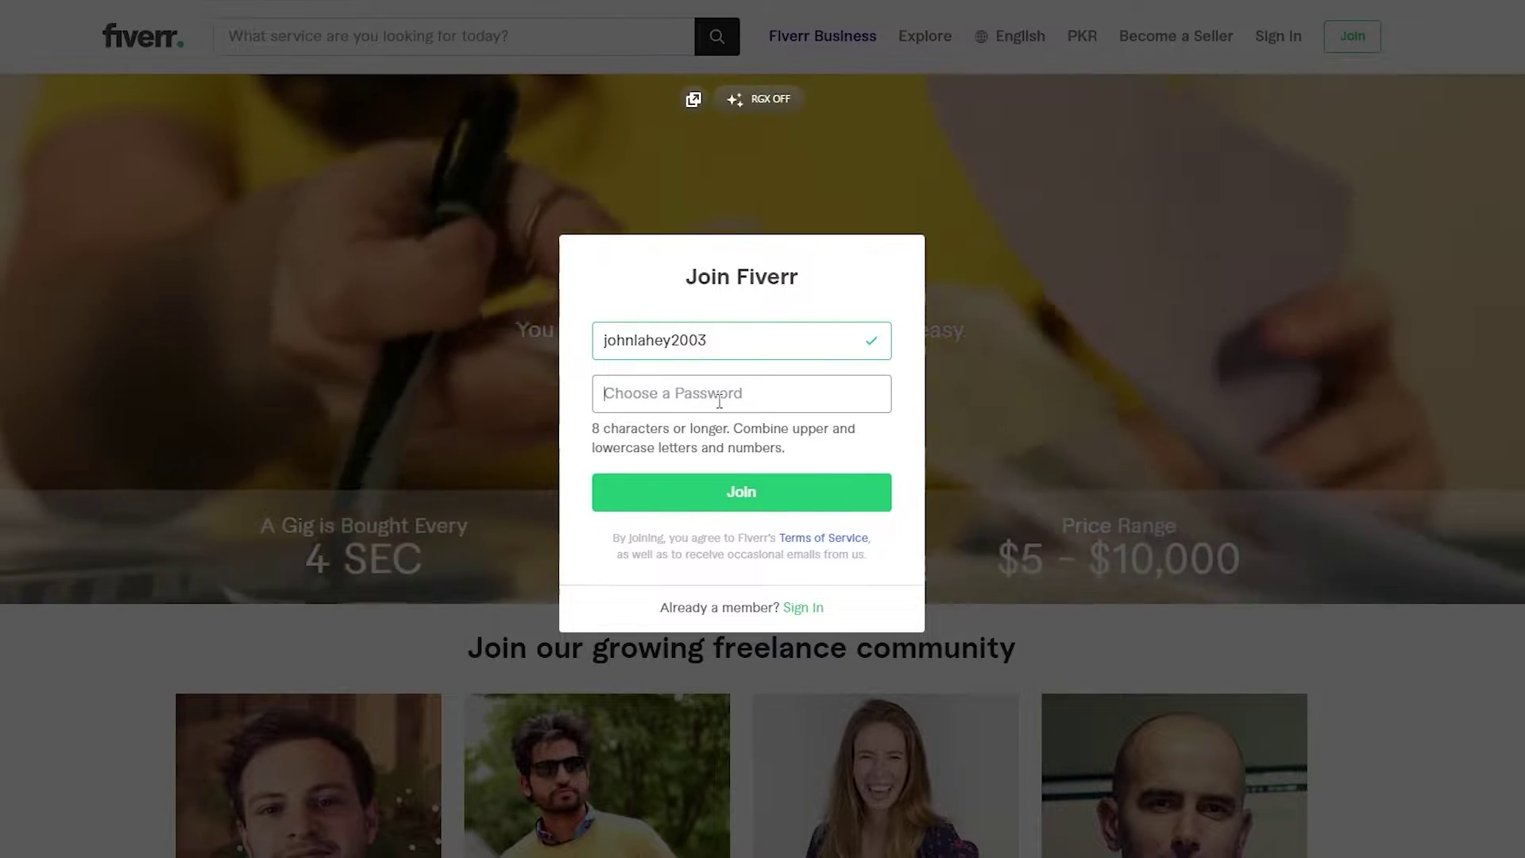
pyautogui.write('•••••••••')
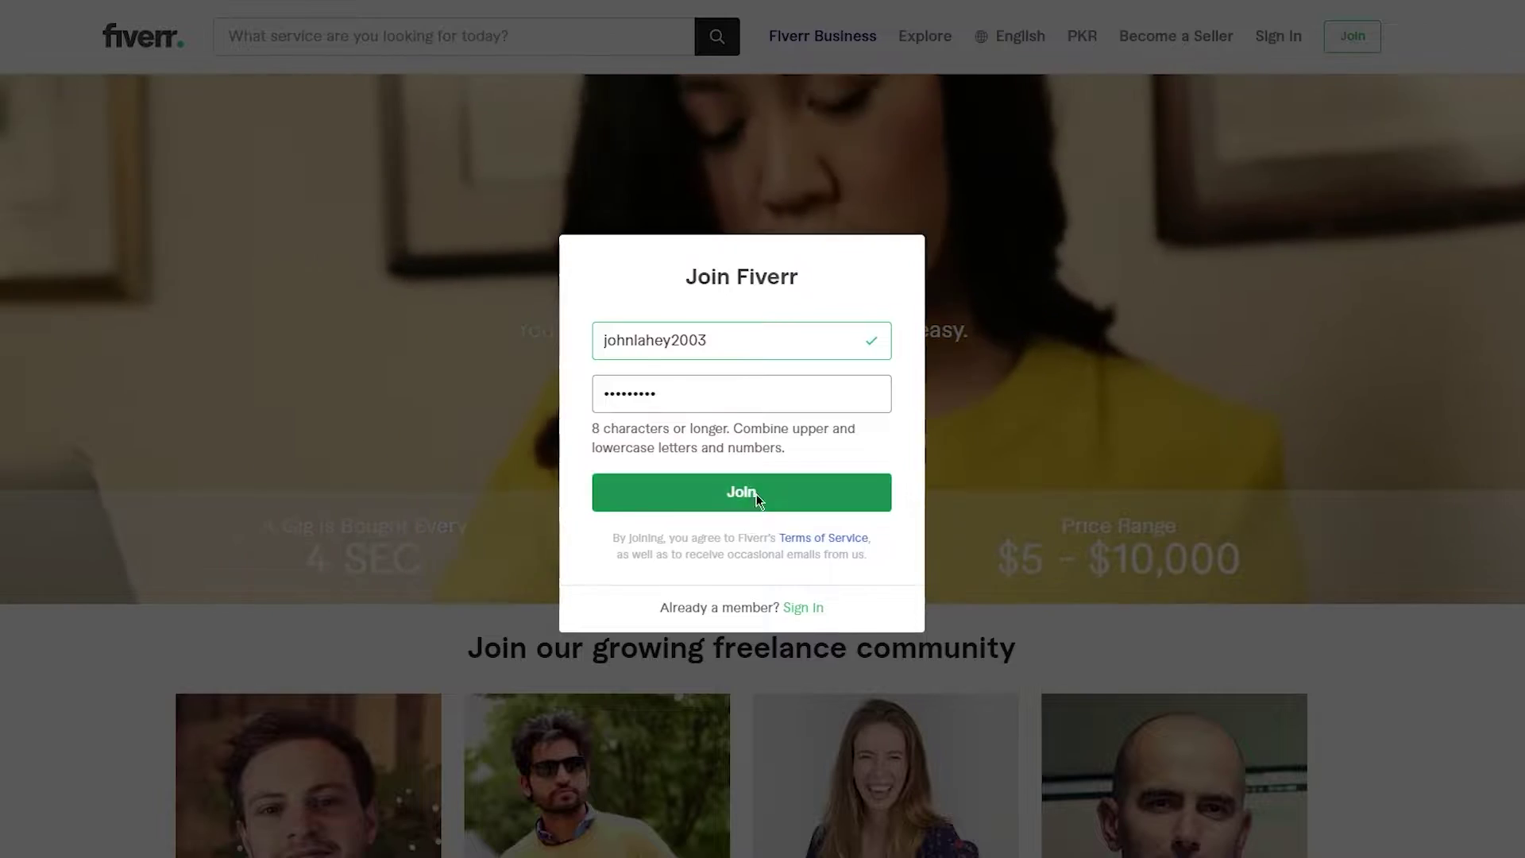
pyautogui.click(756, 494)
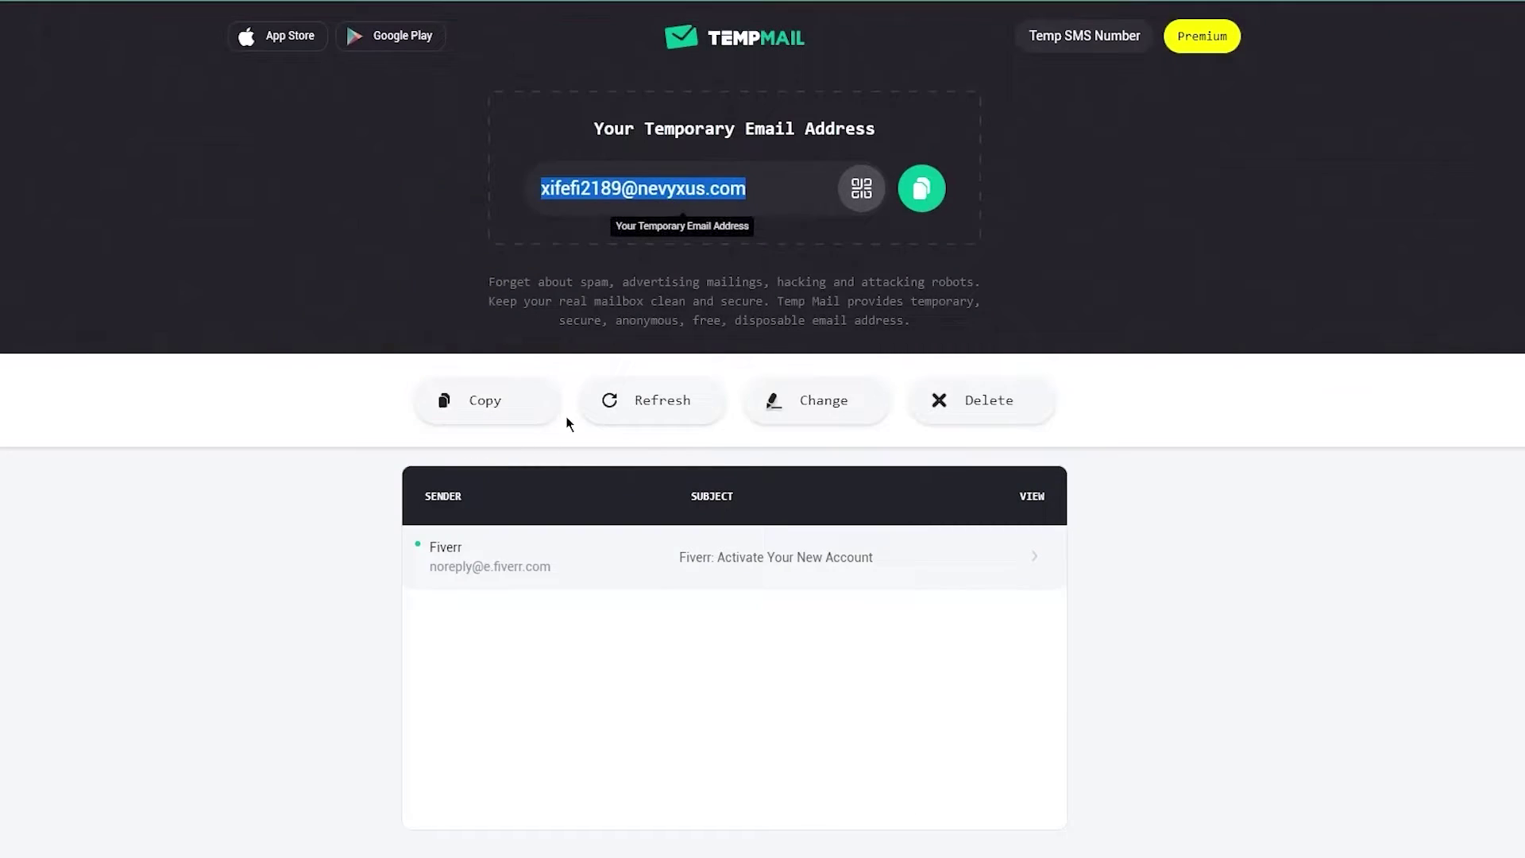
# - Open Fiverr's activation email in the Temp Mail inbox and use its Activate Your Account button
pyautogui.click(722, 560)
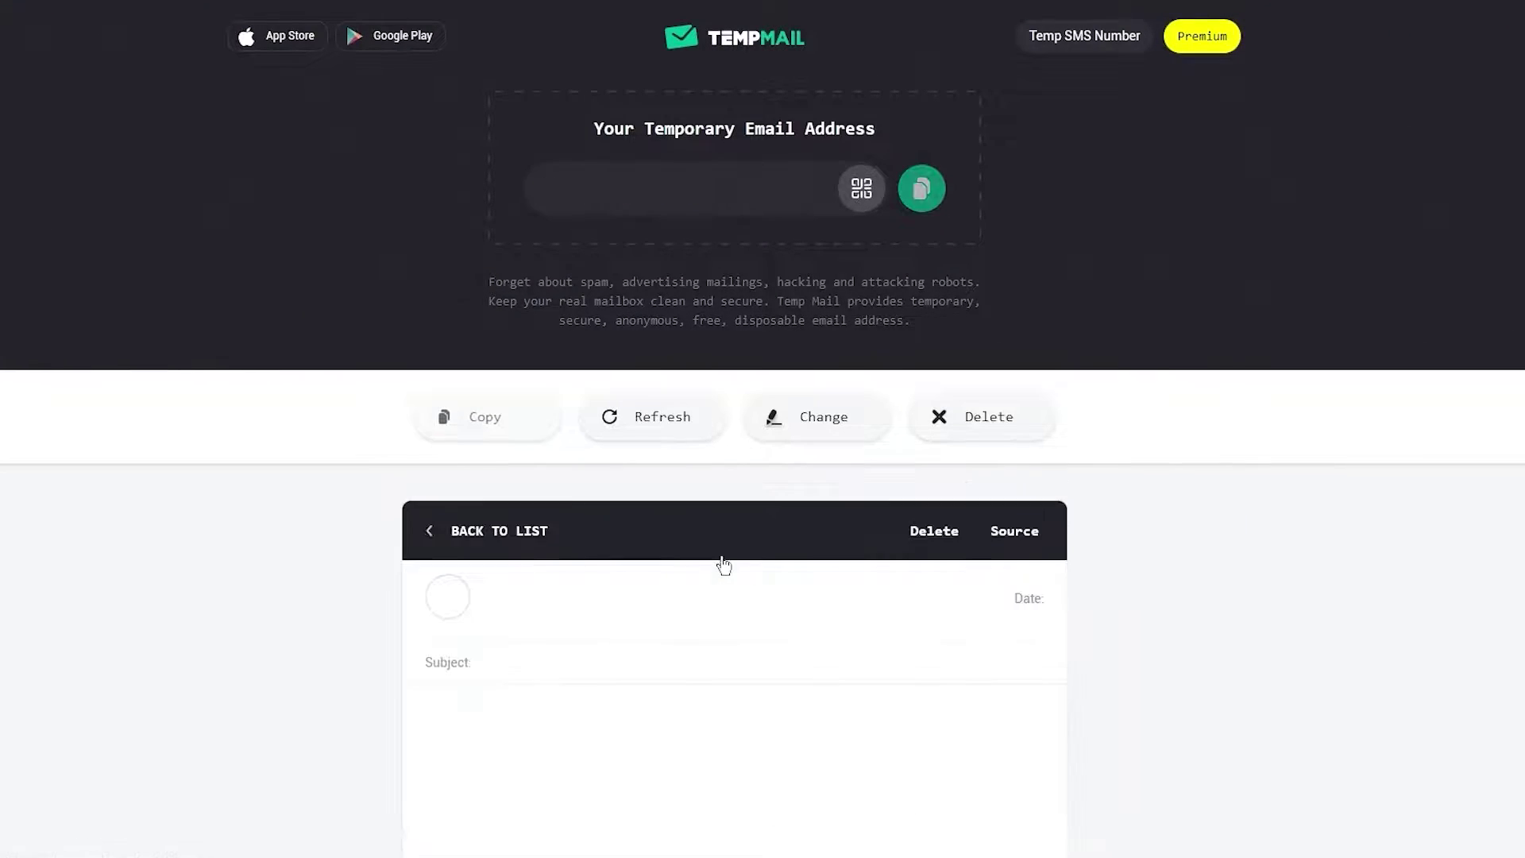
pyautogui.scroll(-3, 749, 623)
pyautogui.scroll(-3, 752, 623)
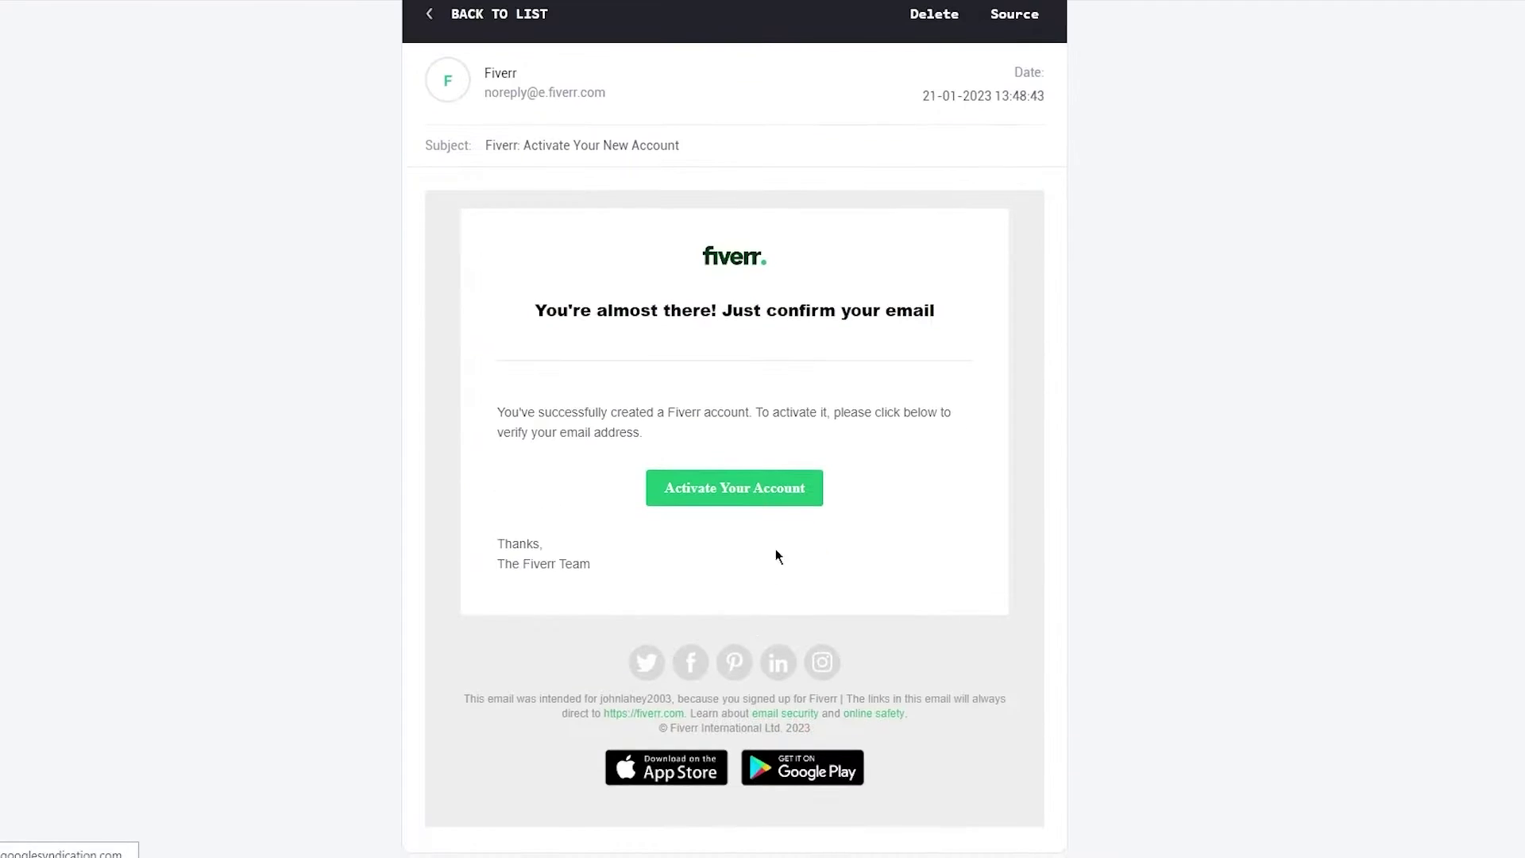
pyautogui.click(765, 497)
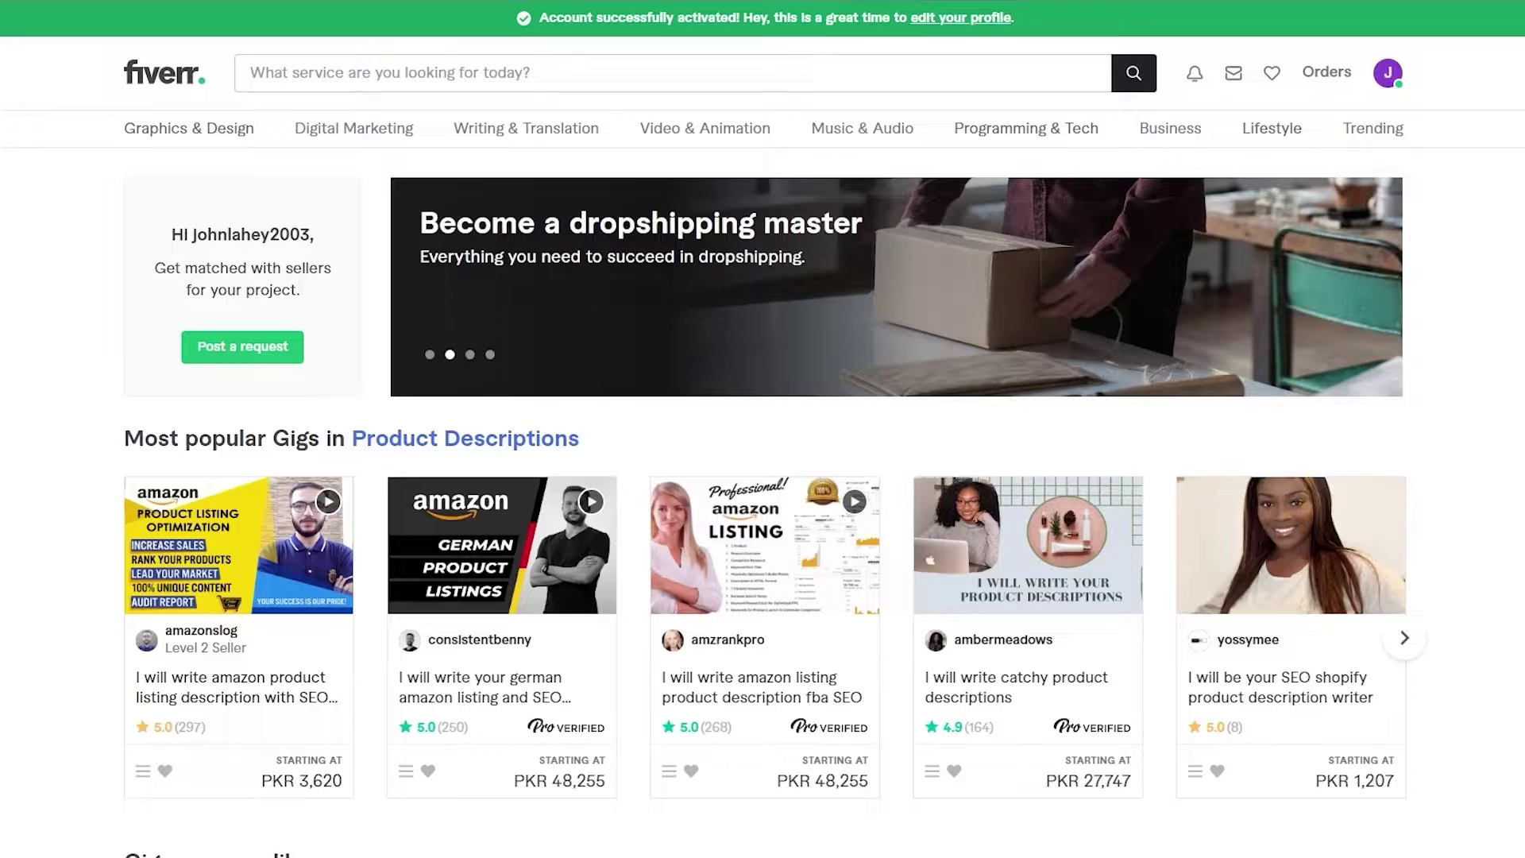
# - Scroll through the Product Descriptions Most popular Gigs and Gigs you may like lists
pyautogui.scroll(-20, 763, 429)
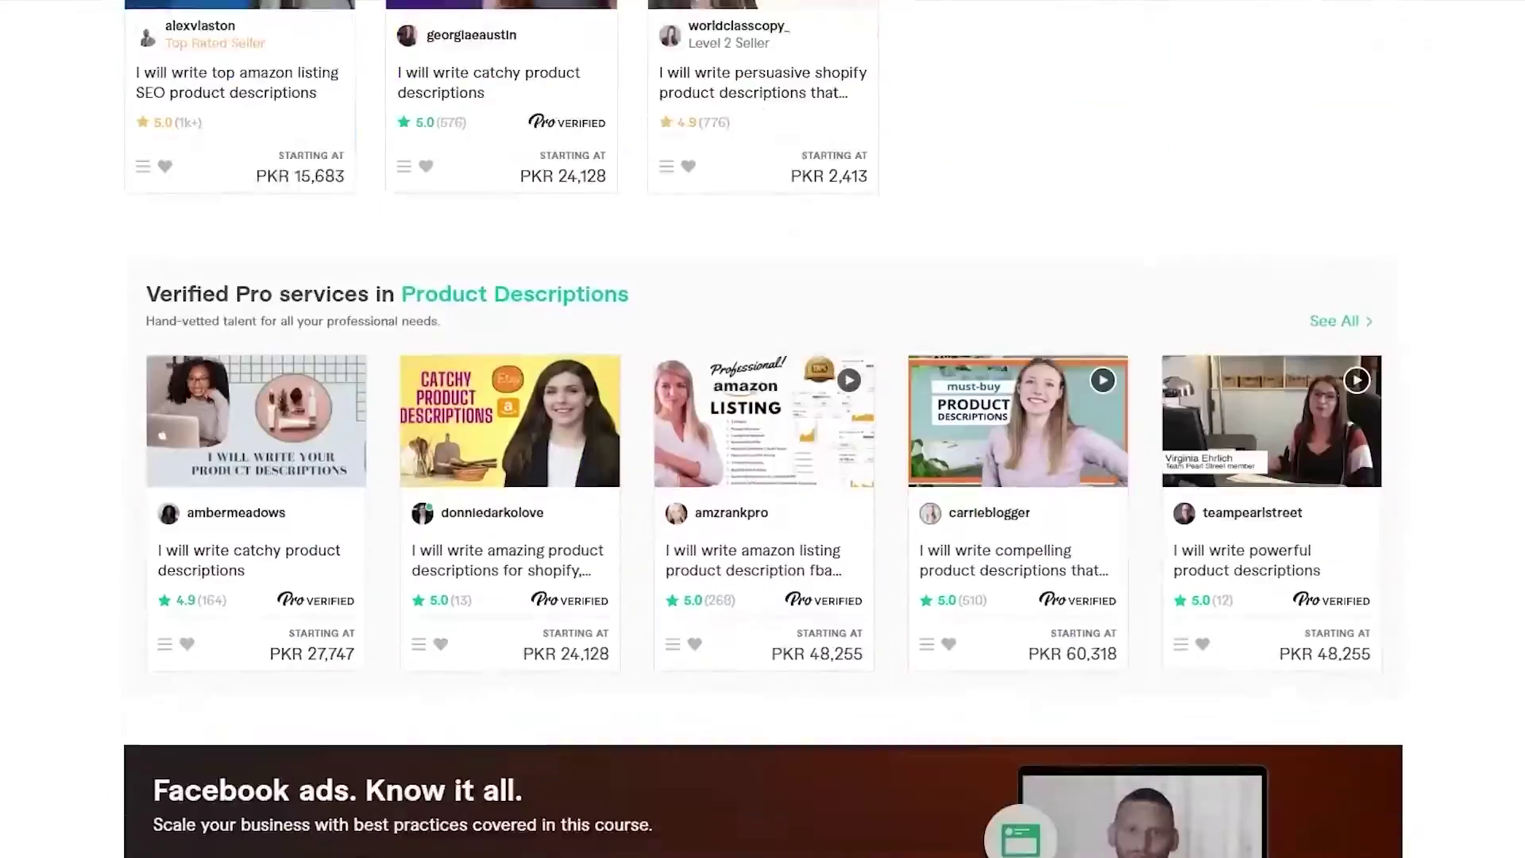
pyautogui.scroll(15, 762, 429)
pyautogui.scroll(10, 762, 429)
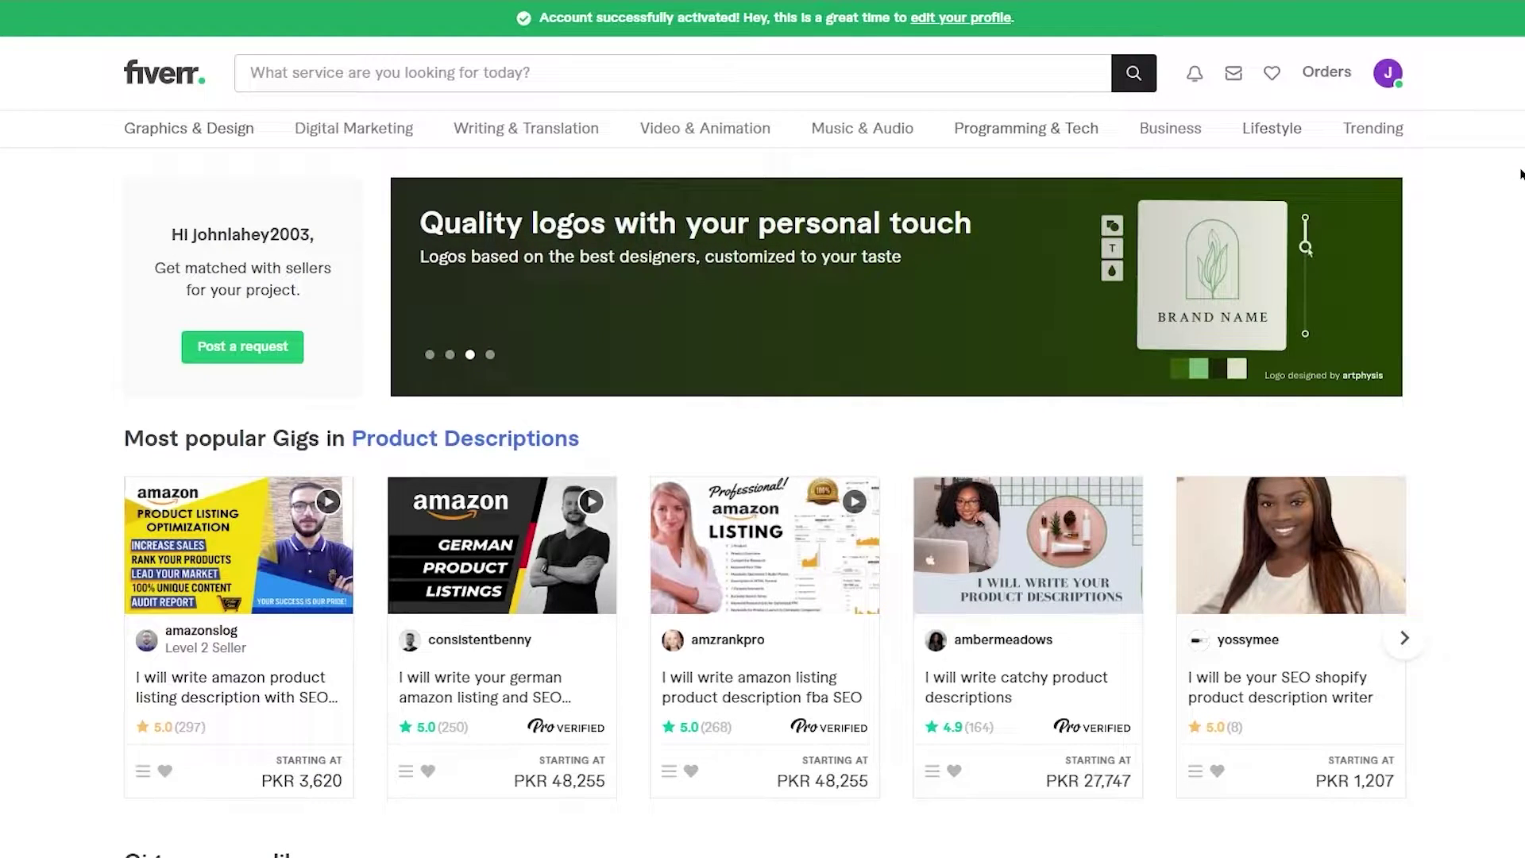
pyautogui.scroll(-10, 1521, 174)
pyautogui.scroll(-5, 1520, 174)
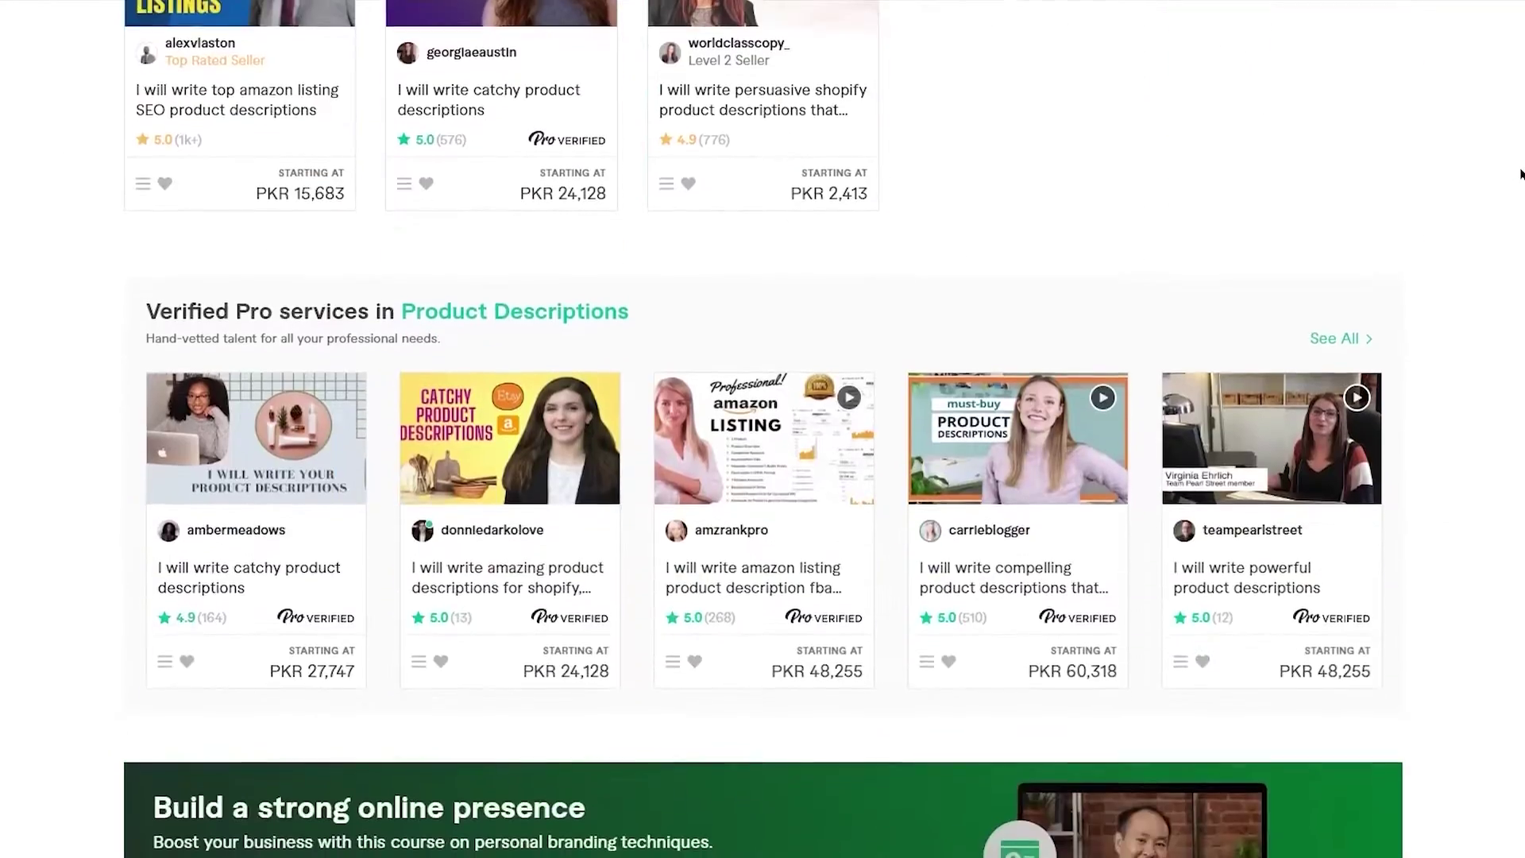
pyautogui.scroll(15, 1520, 174)
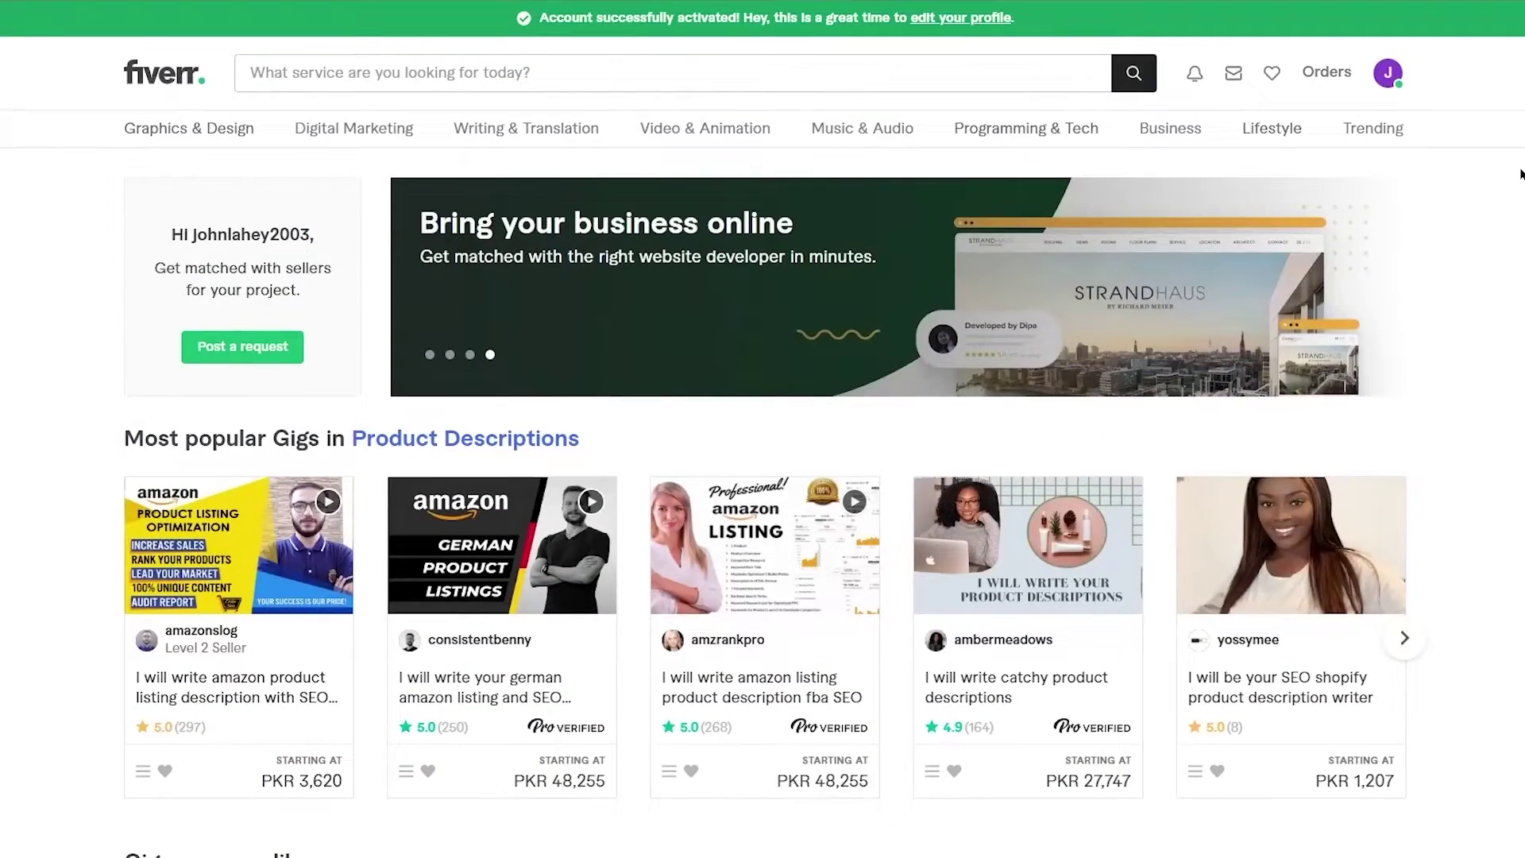
pyautogui.scroll(-4, 1520, 174)
pyautogui.scroll(5, 1520, 174)
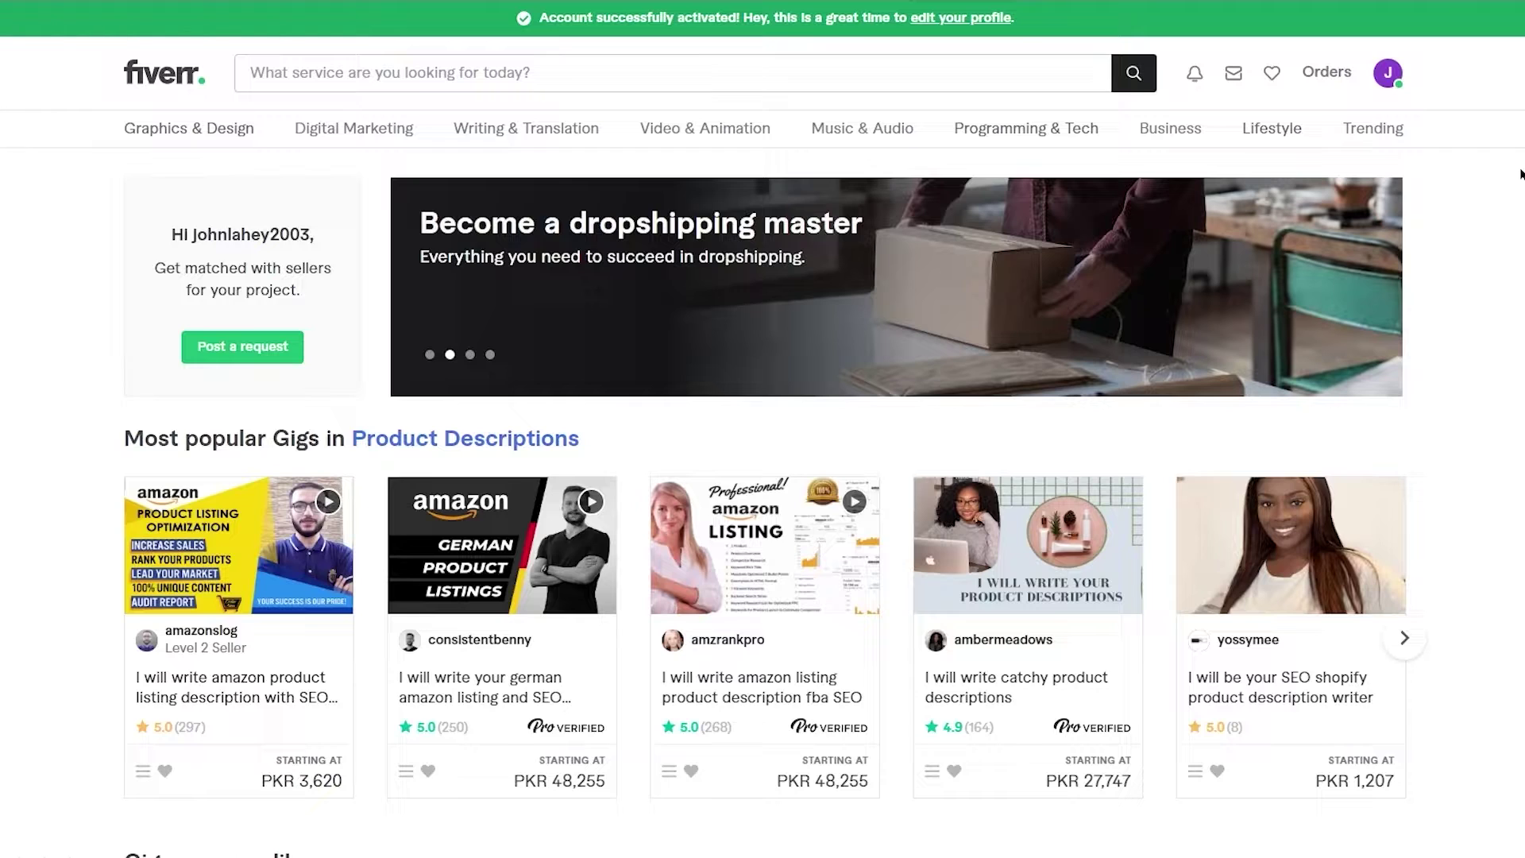
pyautogui.scroll(-2, 1520, 174)
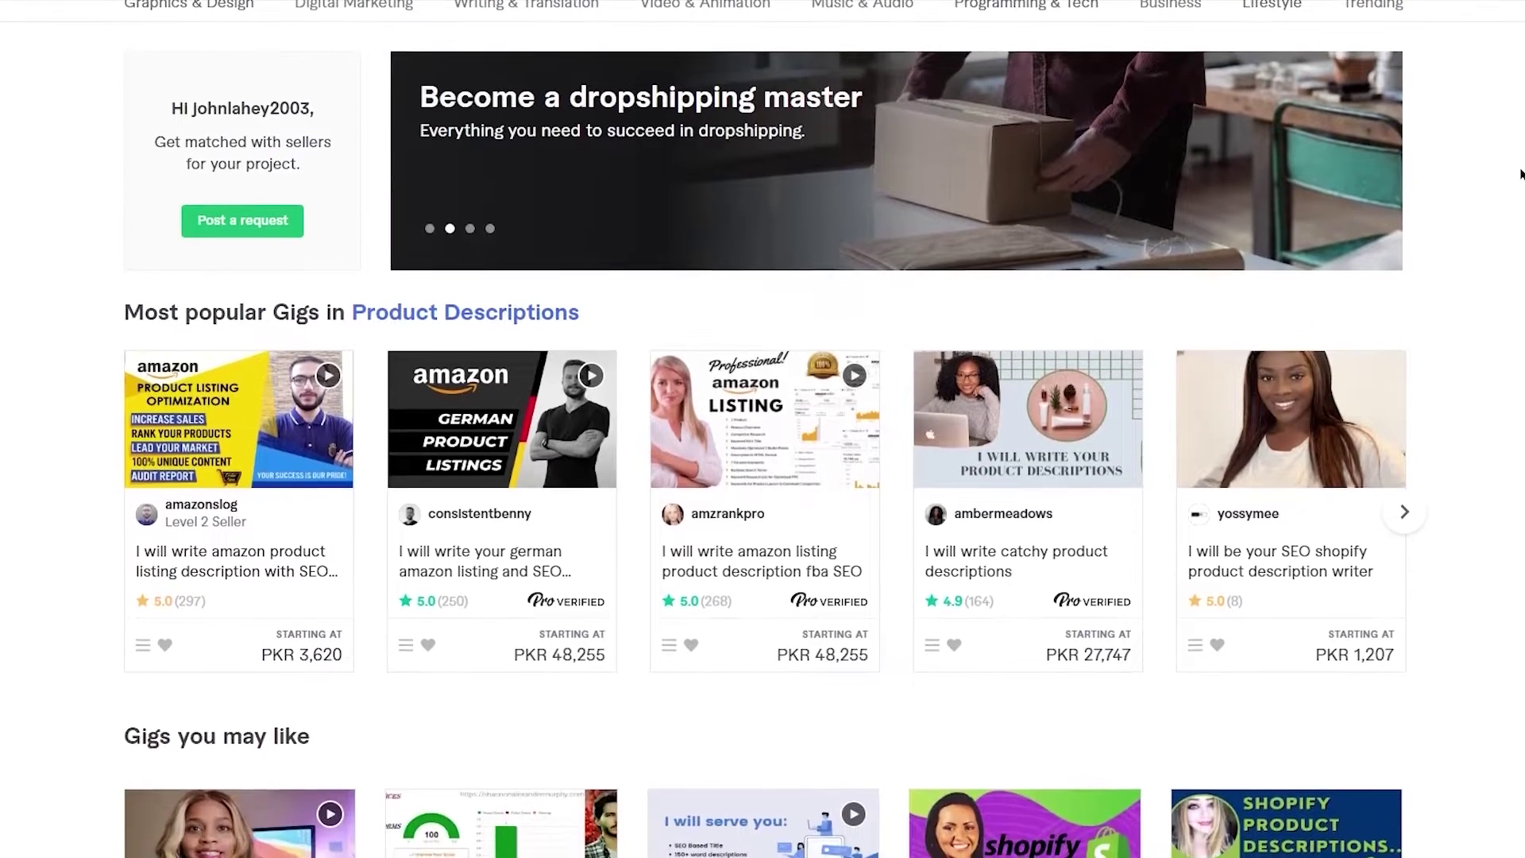
pyautogui.scroll(3, 1520, 174)
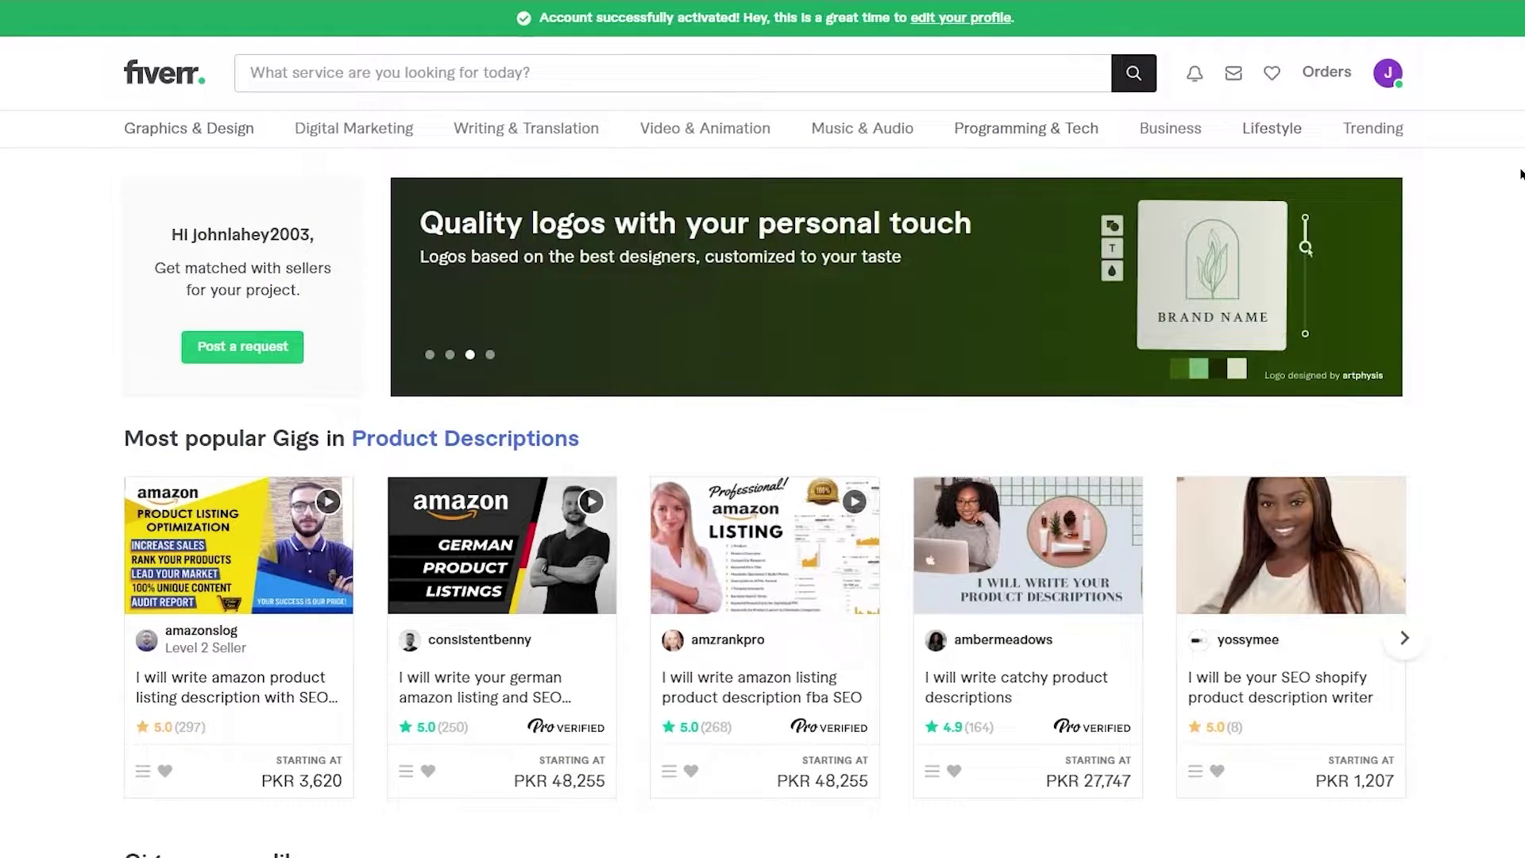
pyautogui.scroll(-8, 1520, 174)
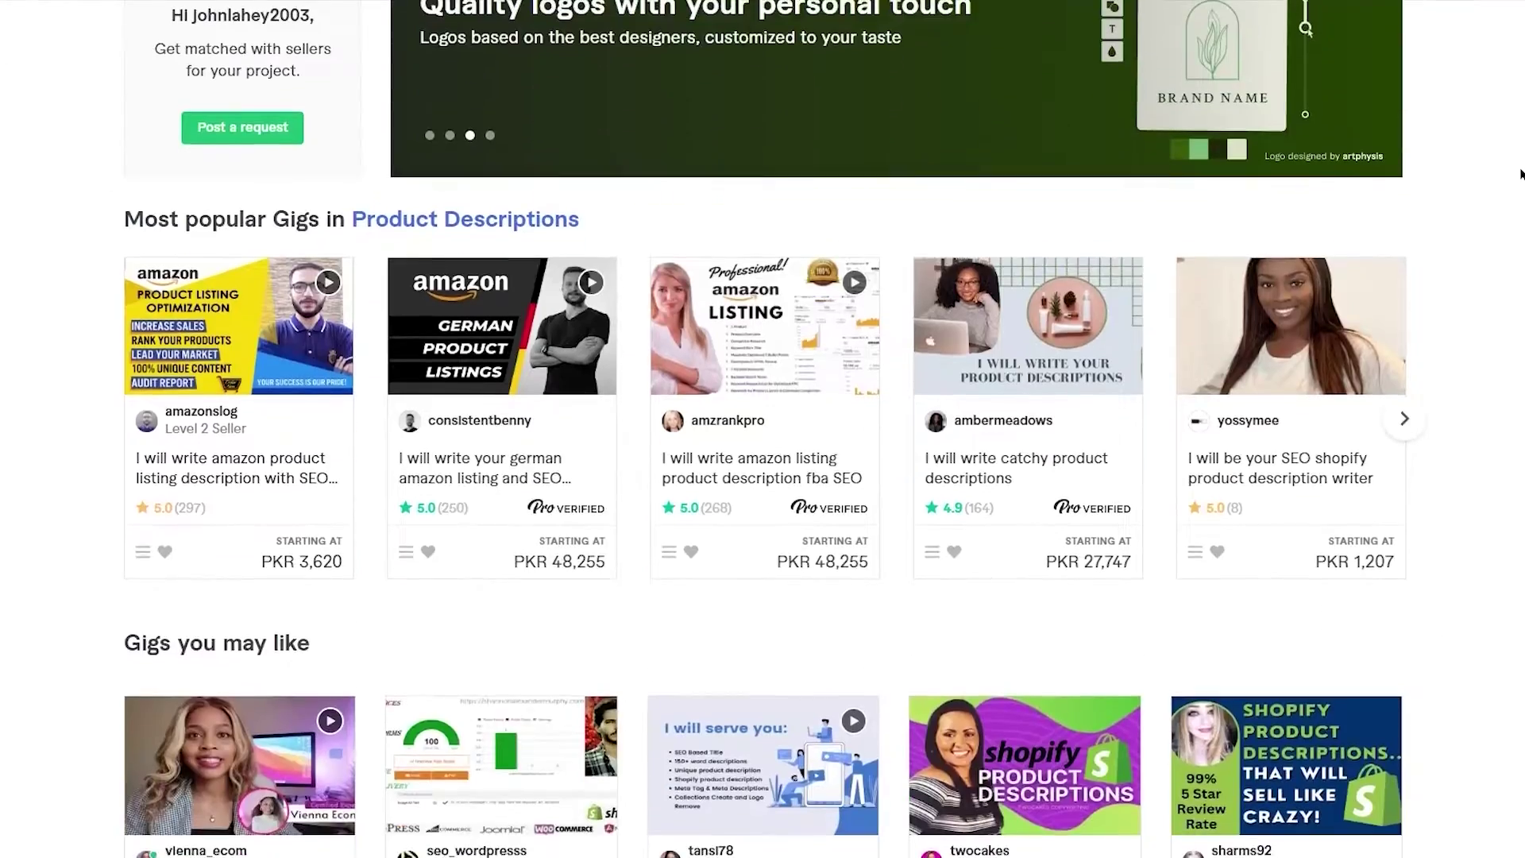
pyautogui.scroll(-3, 1520, 174)
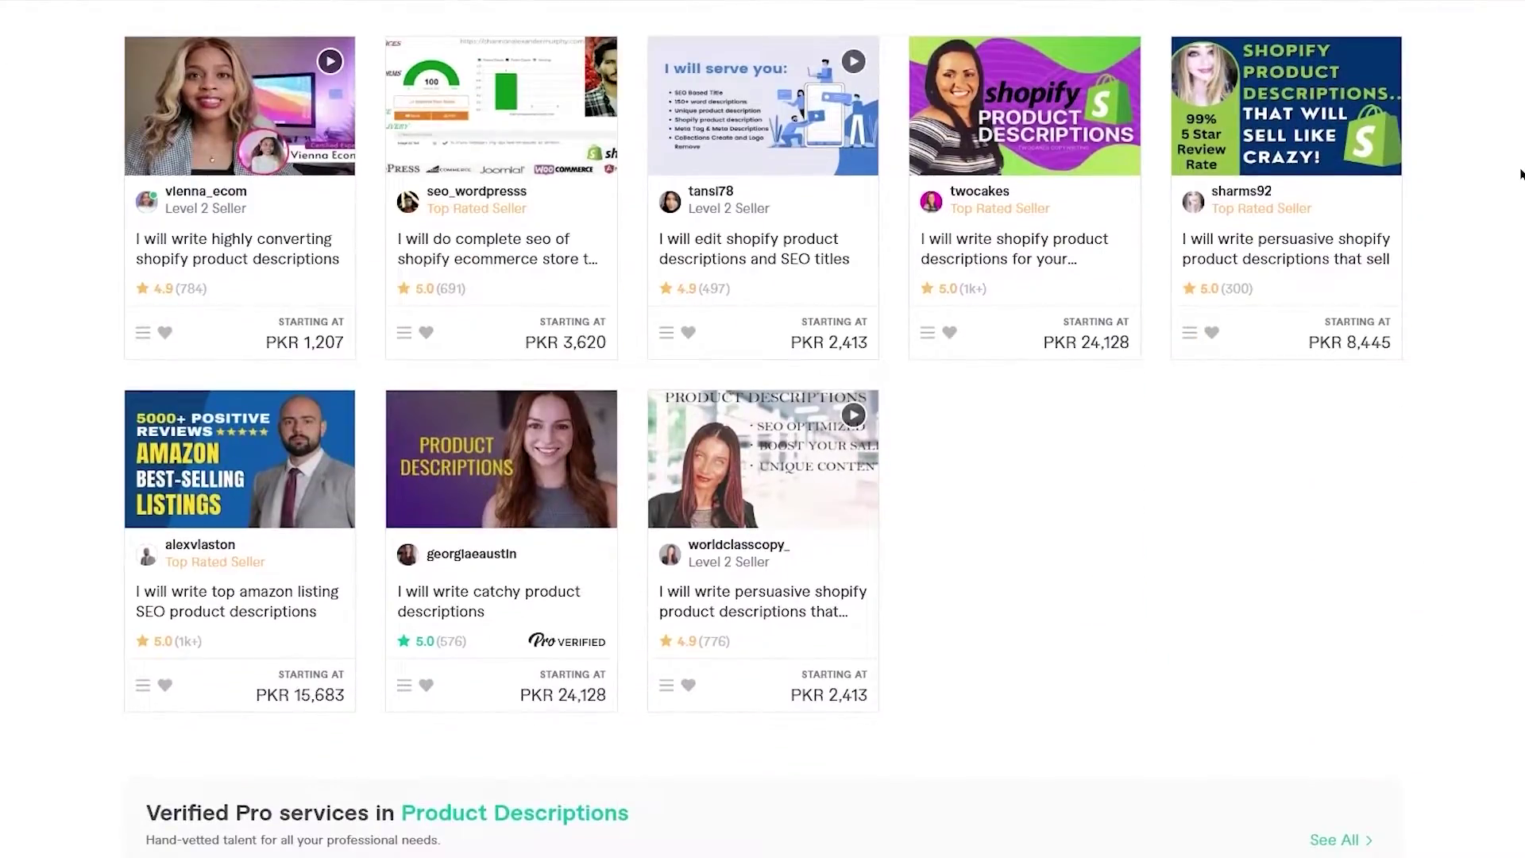
pyautogui.scroll(12, 1520, 174)
pyautogui.scroll(-7, 1215, 496)
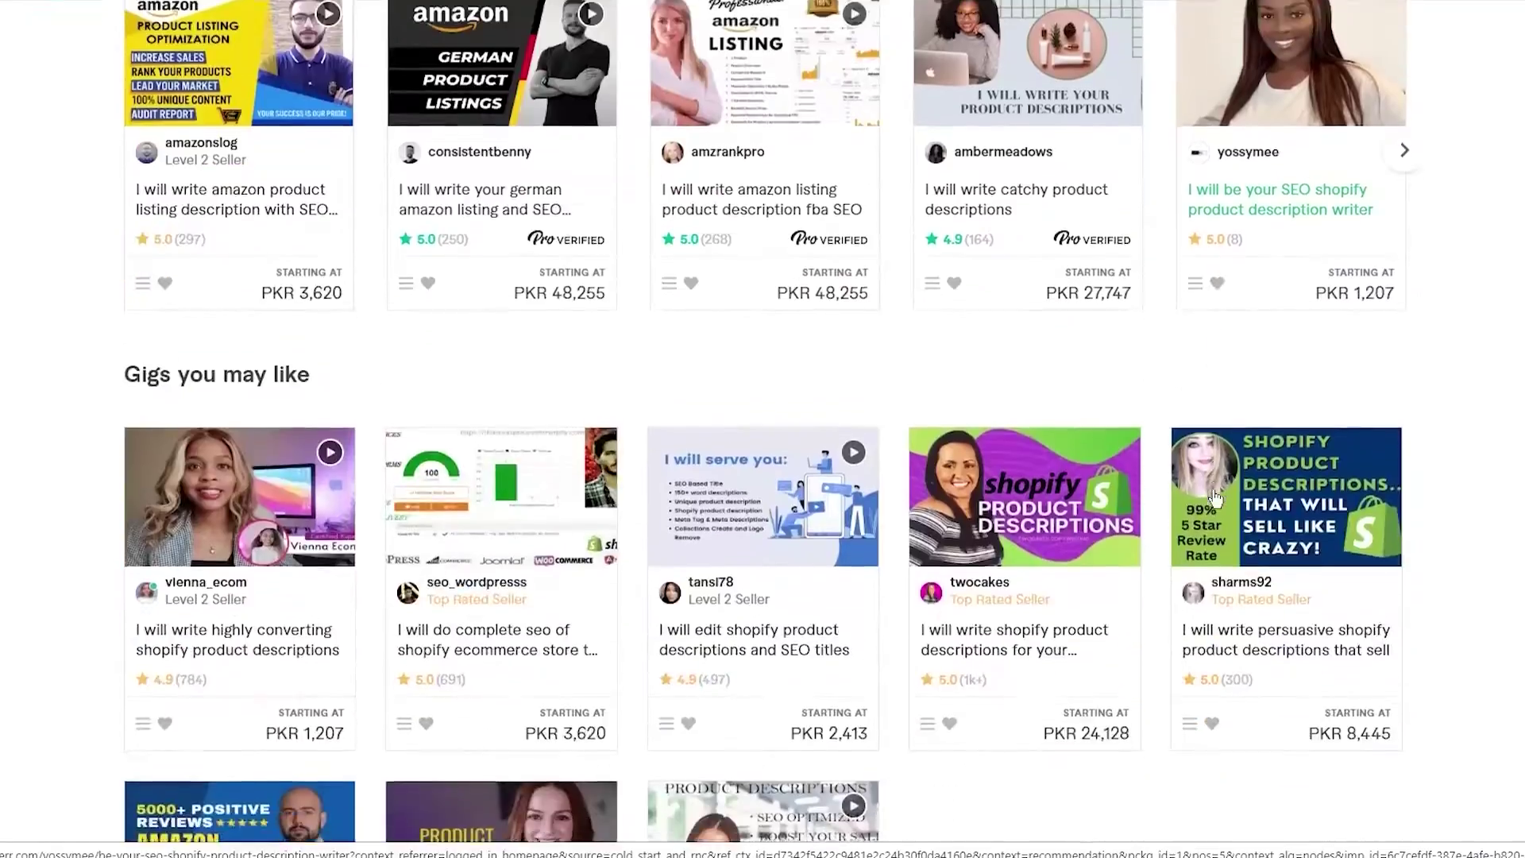
pyautogui.scroll(-4, 1215, 497)
pyautogui.scroll(3, 1215, 496)
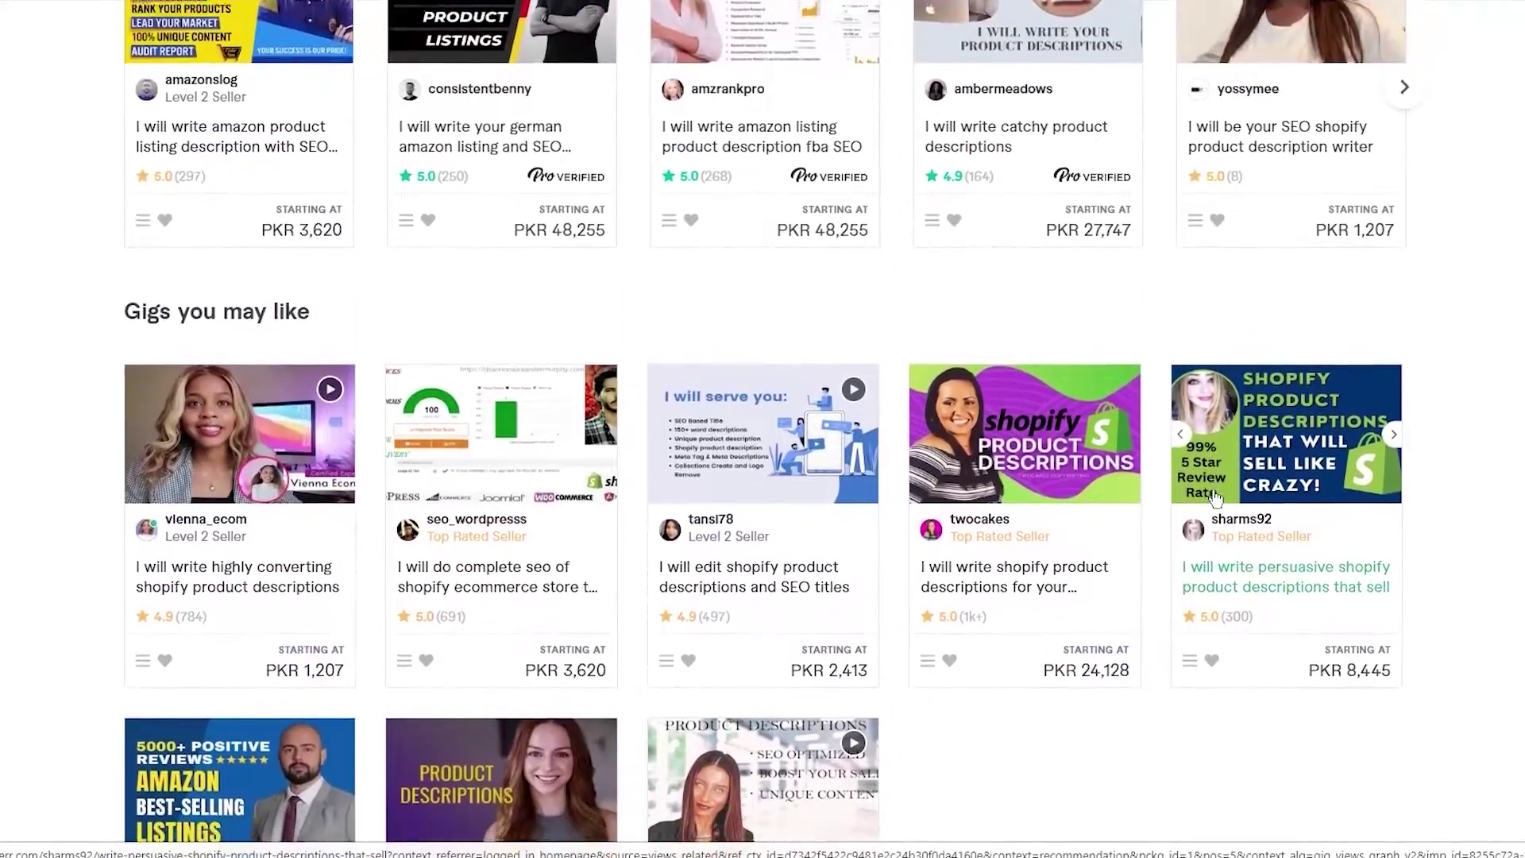
pyautogui.scroll(-2, 1215, 496)
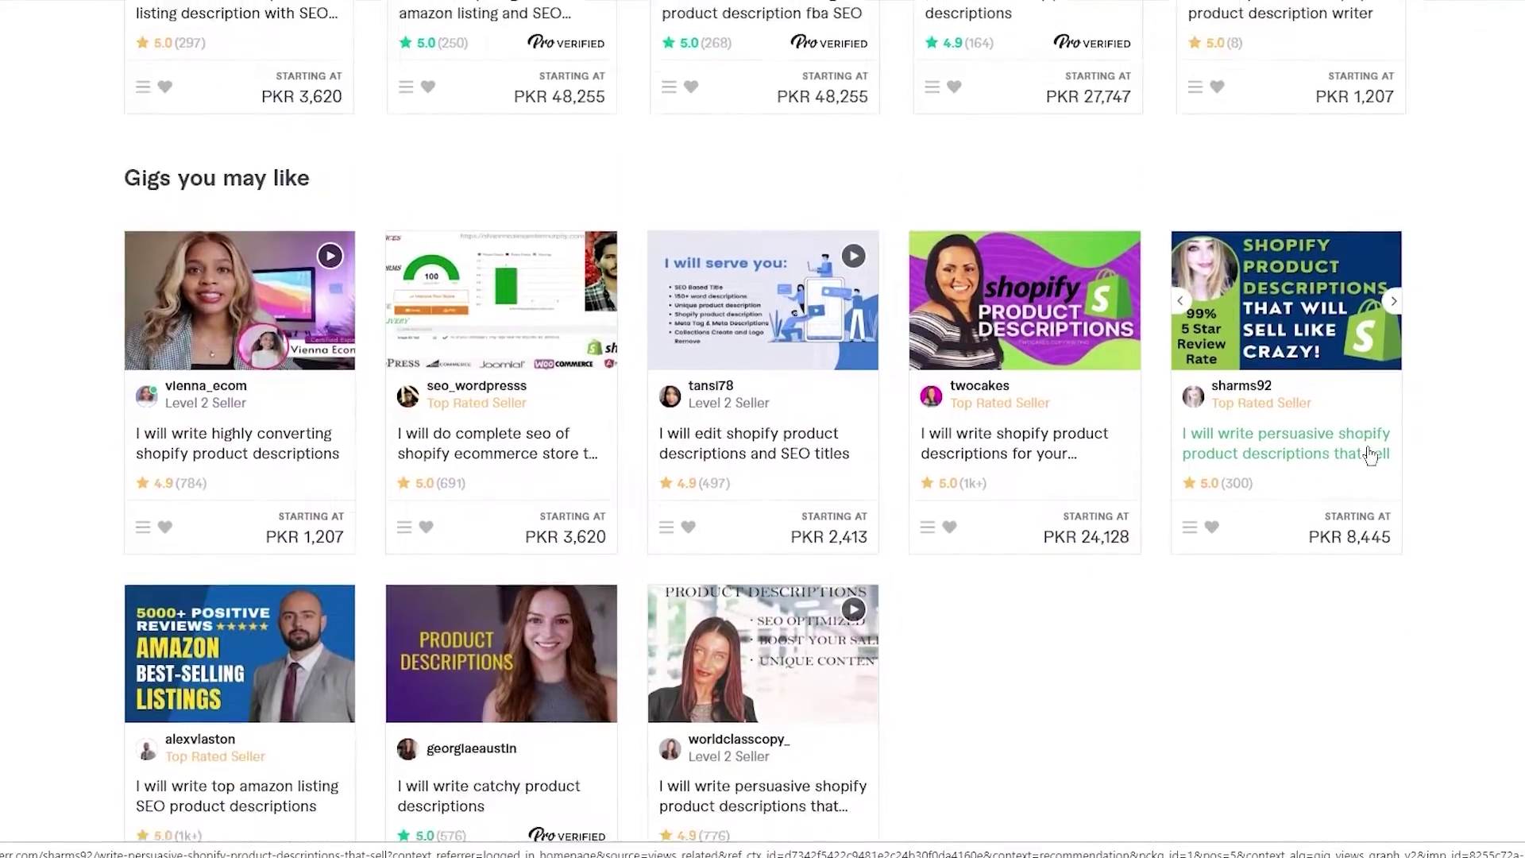
pyautogui.scroll(-7, 1369, 454)
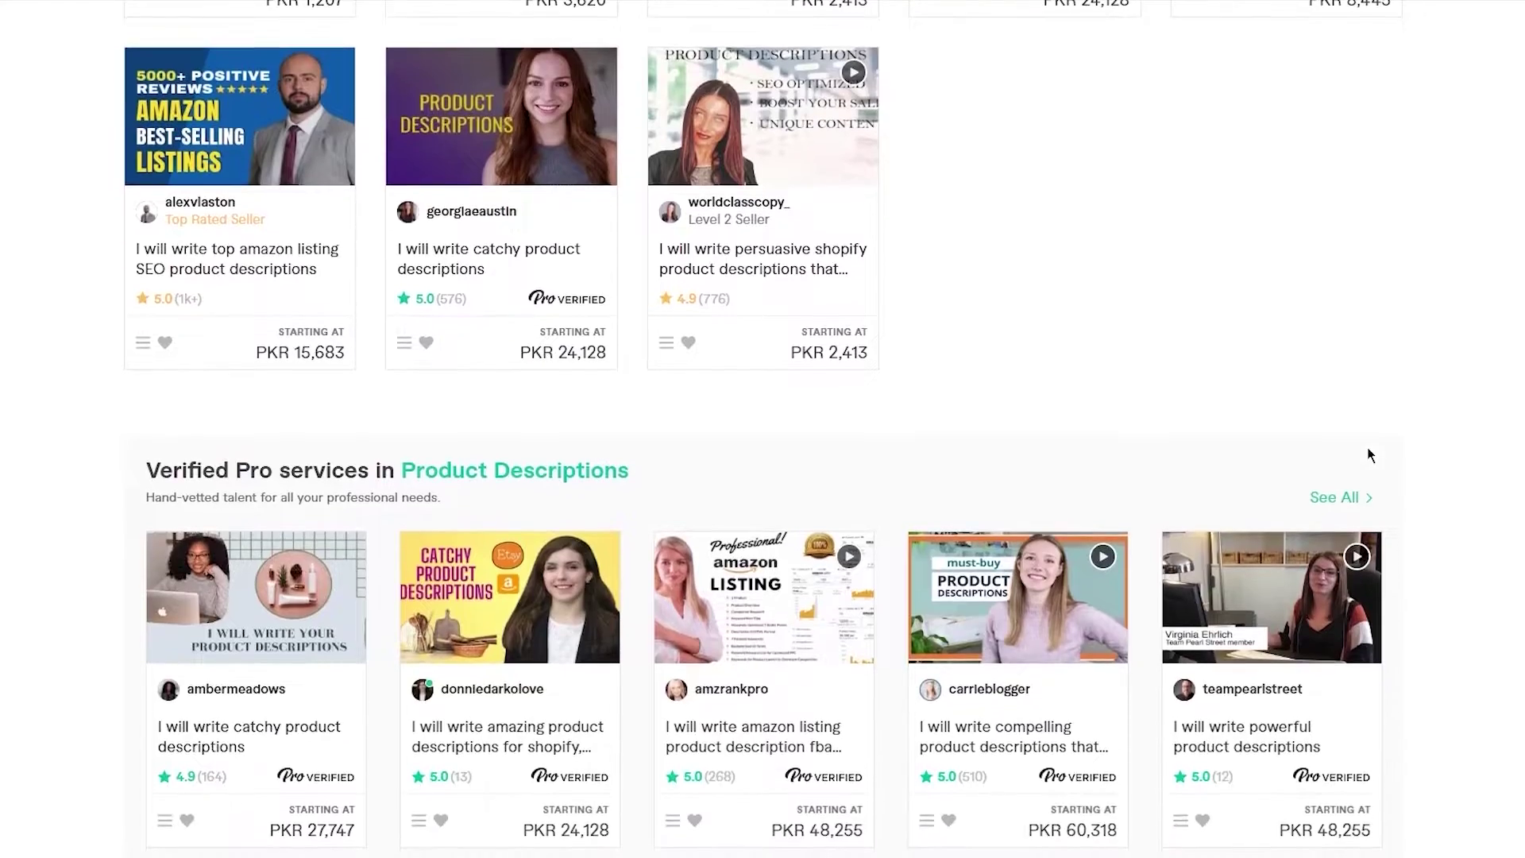
pyautogui.scroll(12, 1369, 454)
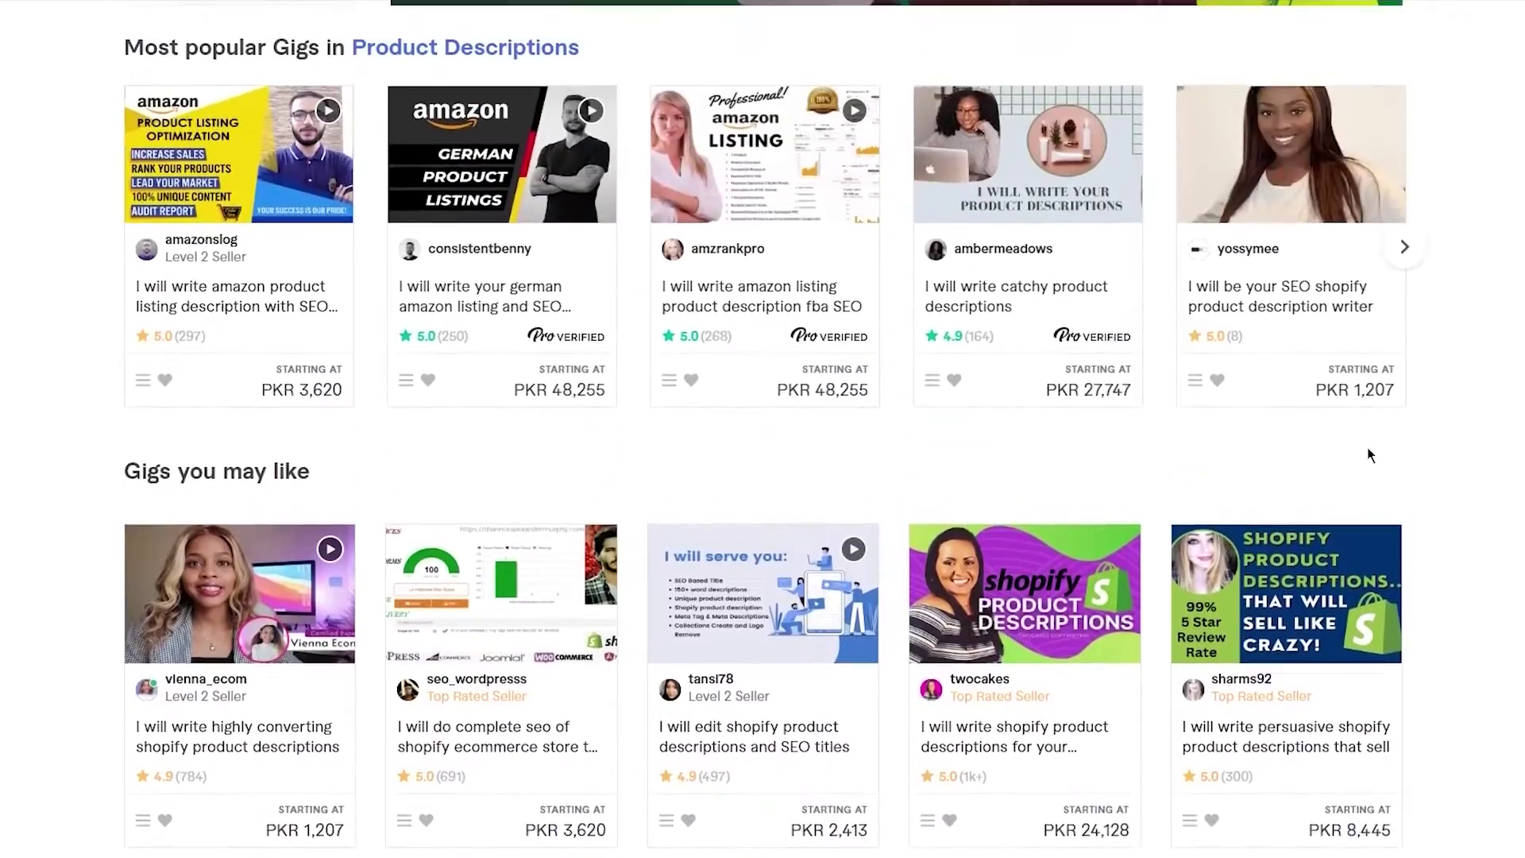
pyautogui.scroll(-4, 1370, 454)
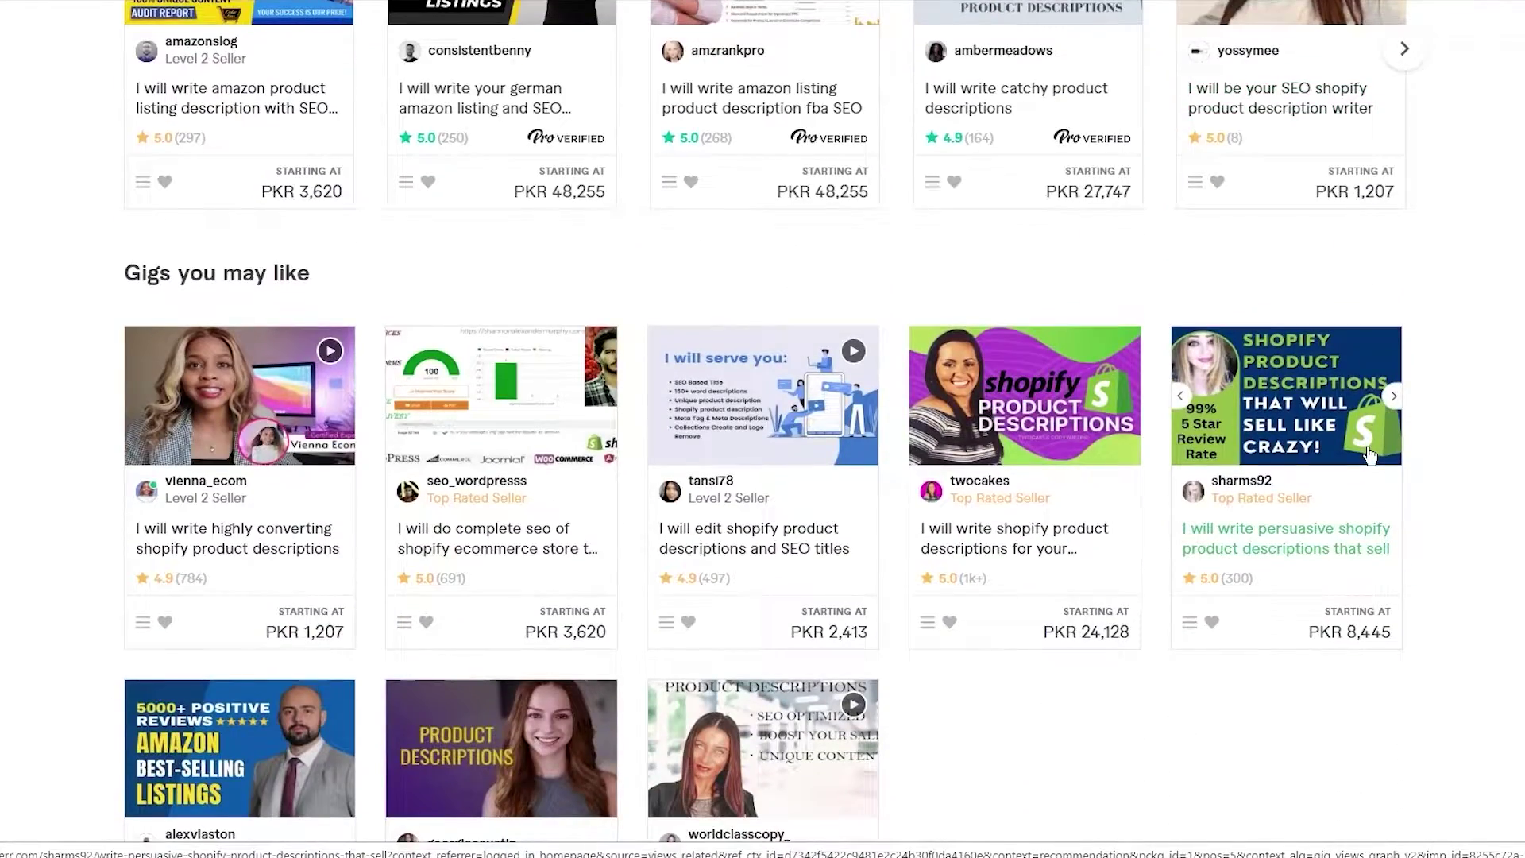
pyautogui.scroll(8, 1369, 453)
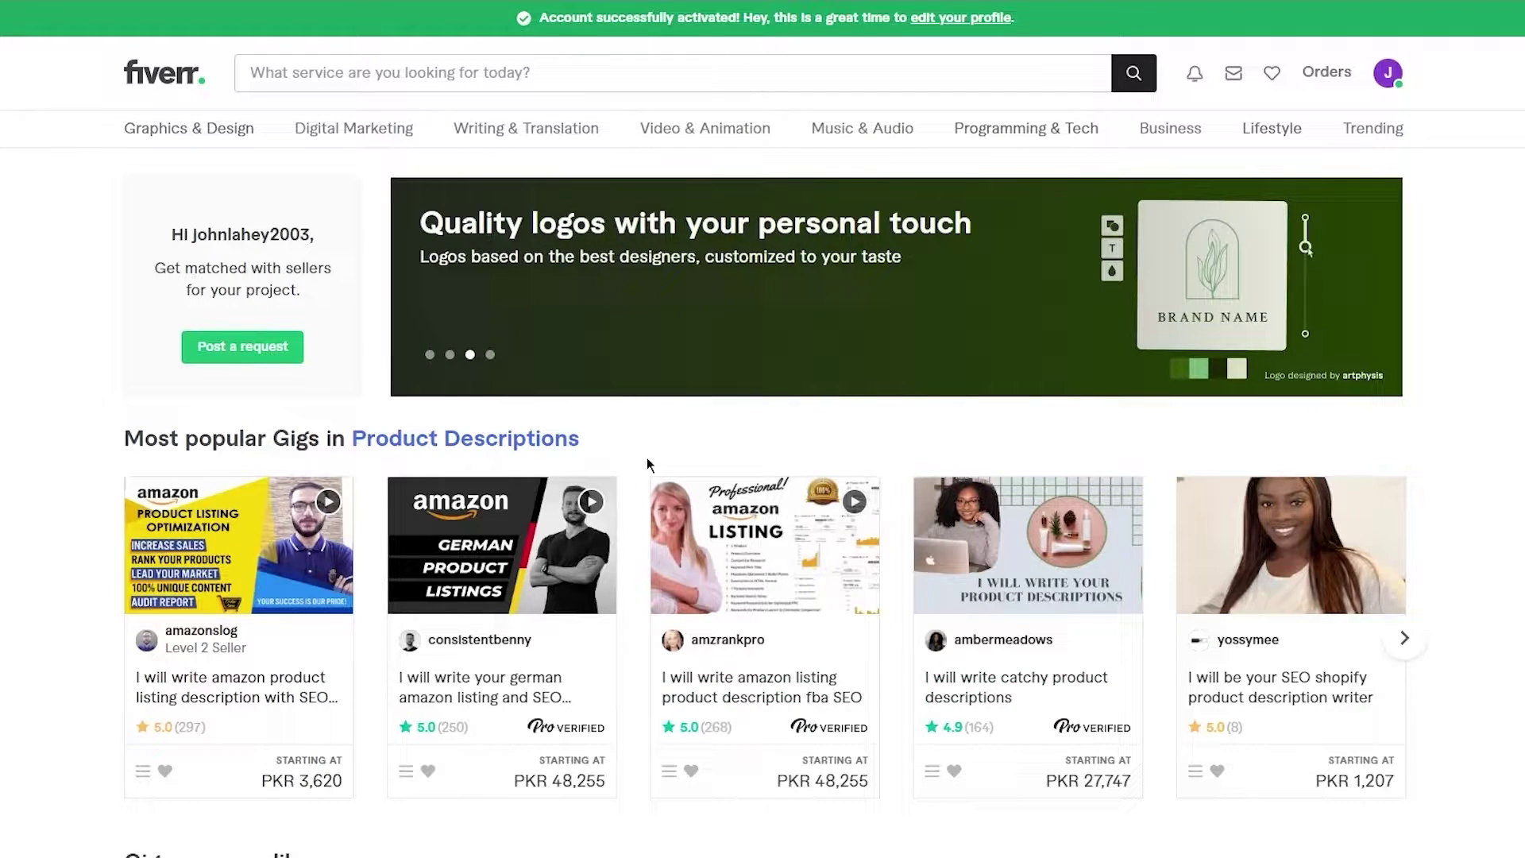
pyautogui.scroll(-1, 646, 457)
pyautogui.scroll(1, 647, 458)
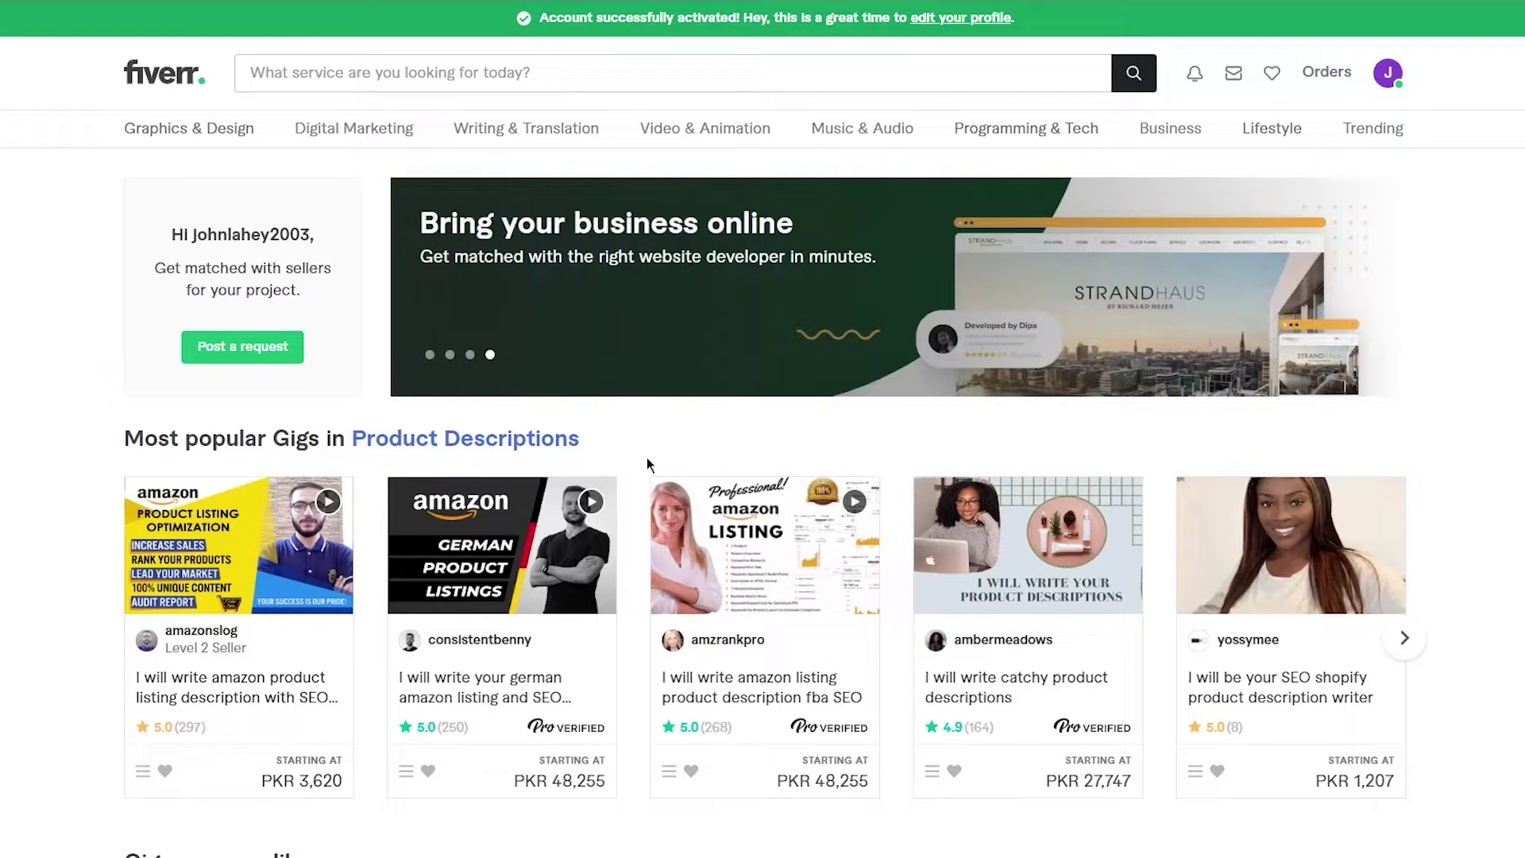
pyautogui.scroll(-1, 646, 457)
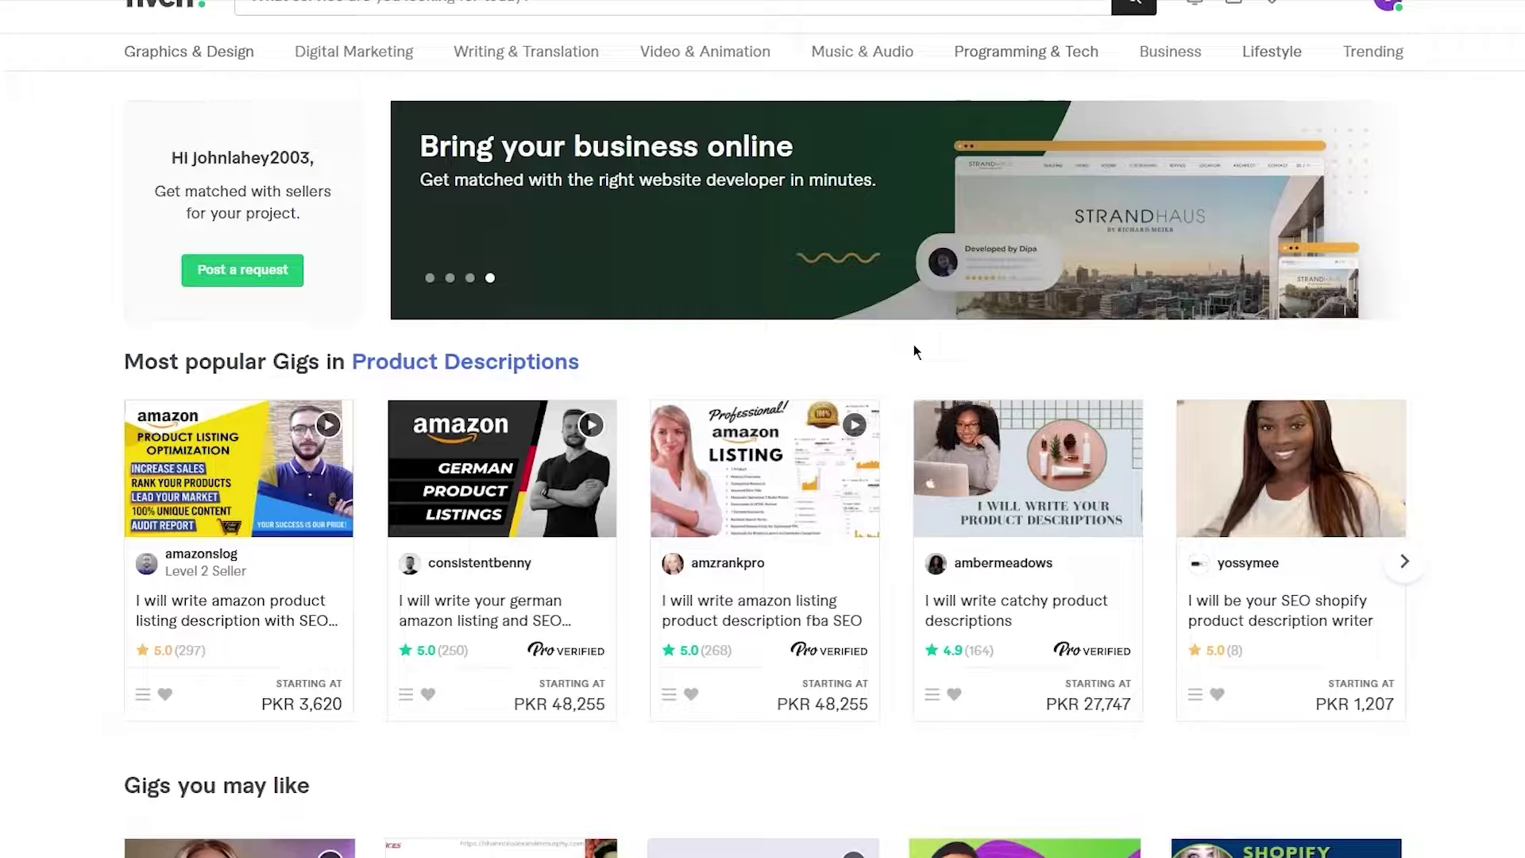
pyautogui.scroll(-8, 913, 349)
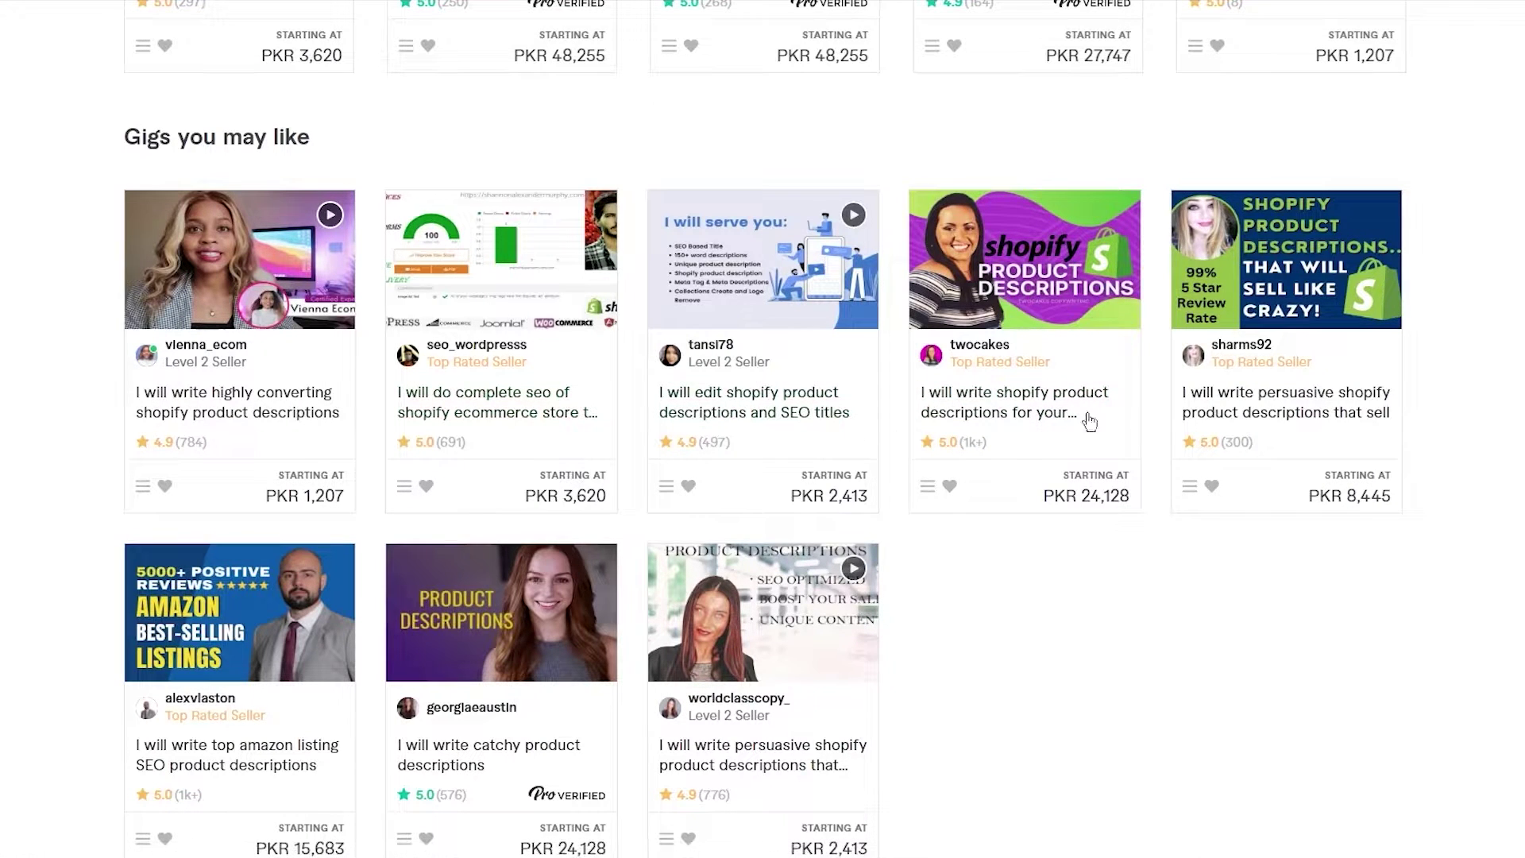
pyautogui.scroll(5, 949, 406)
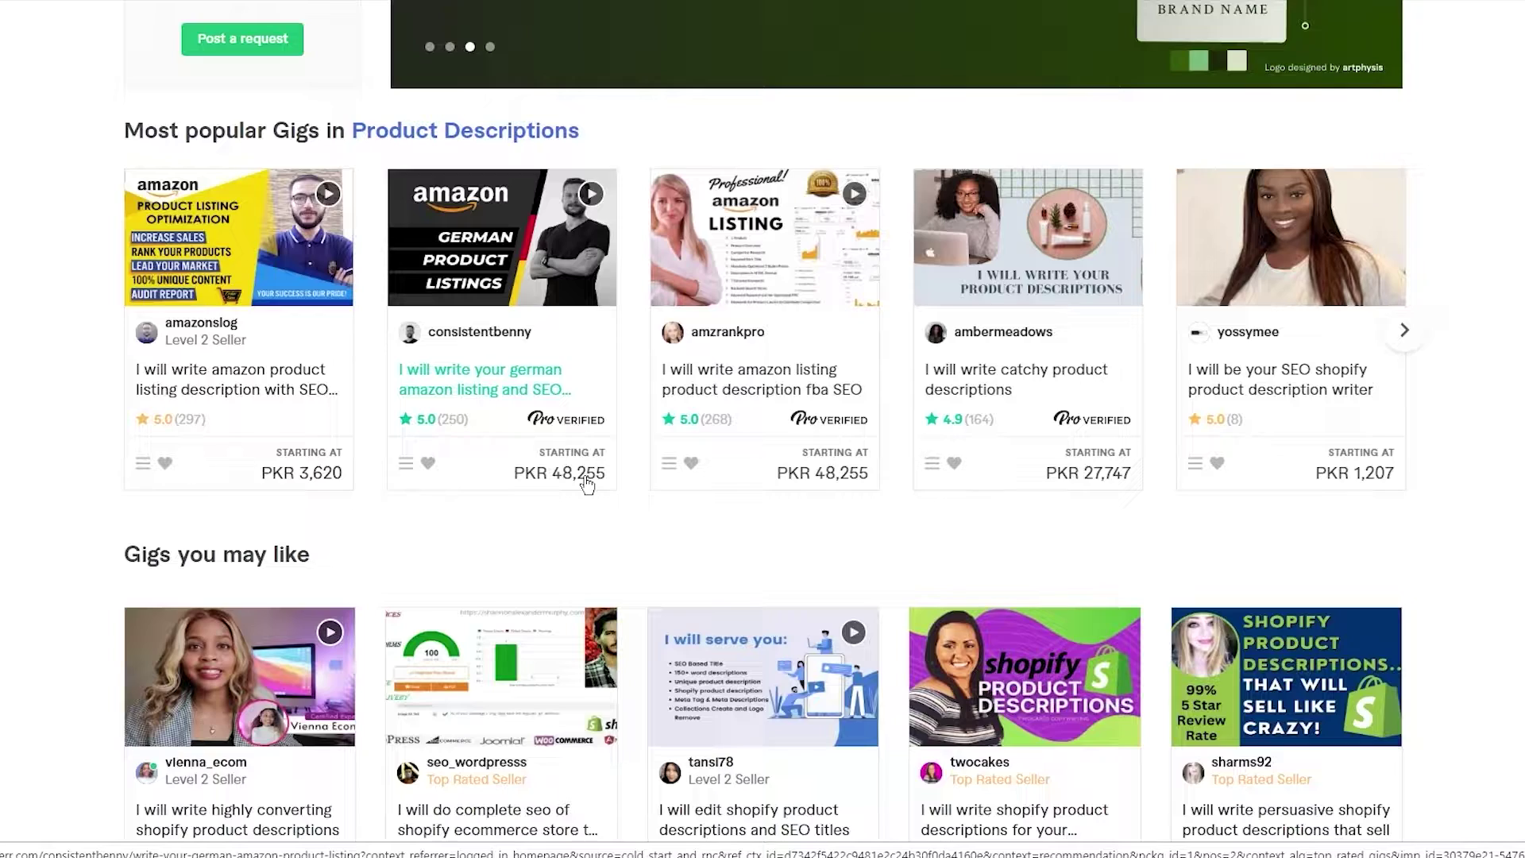
pyautogui.scroll(-2, 586, 483)
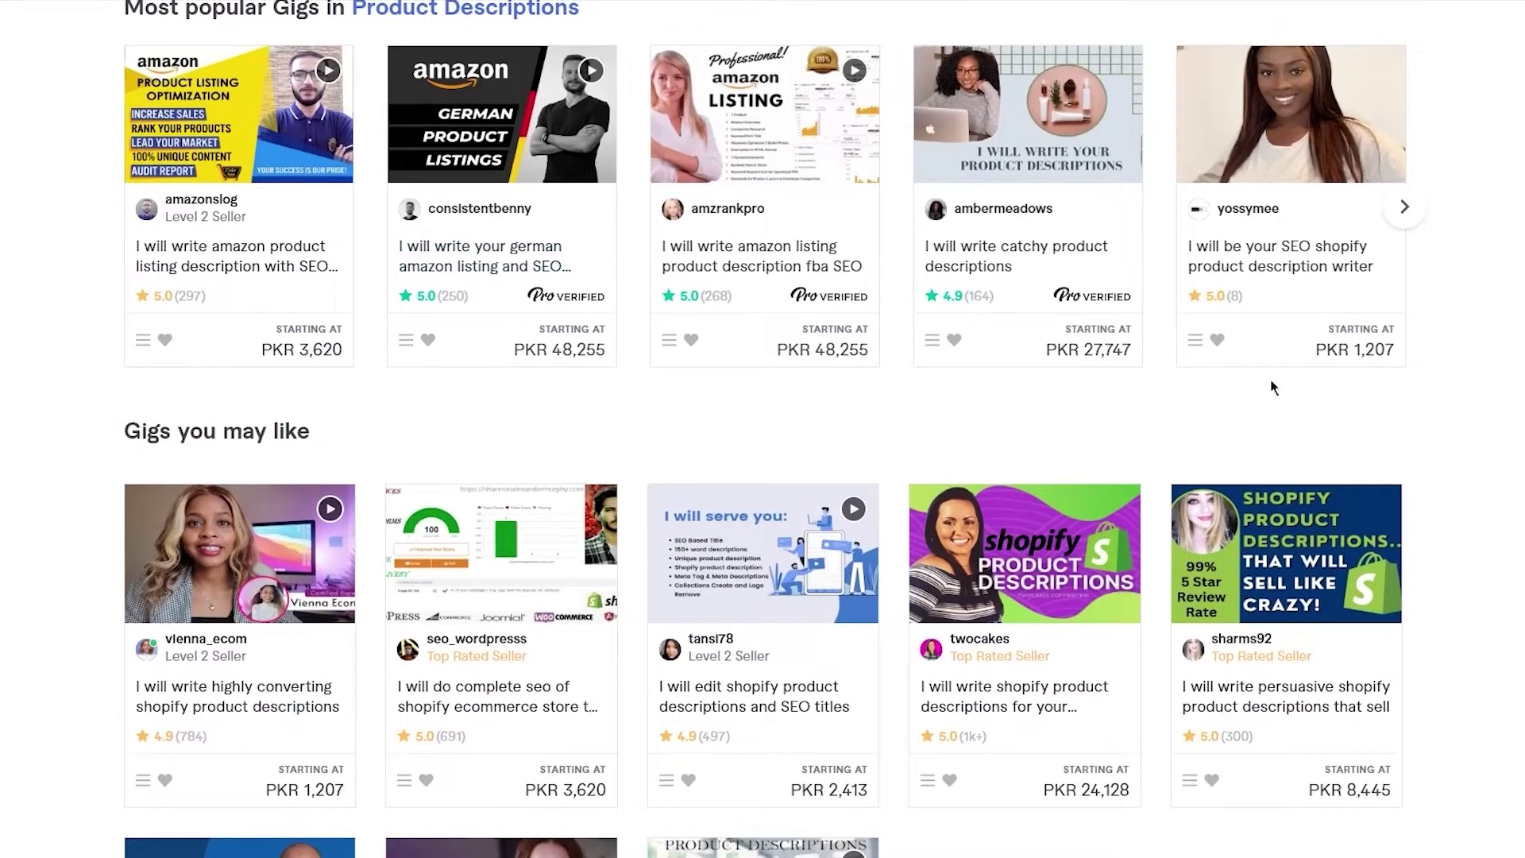
pyautogui.scroll(5, 1444, 335)
pyautogui.scroll(-3, 1444, 335)
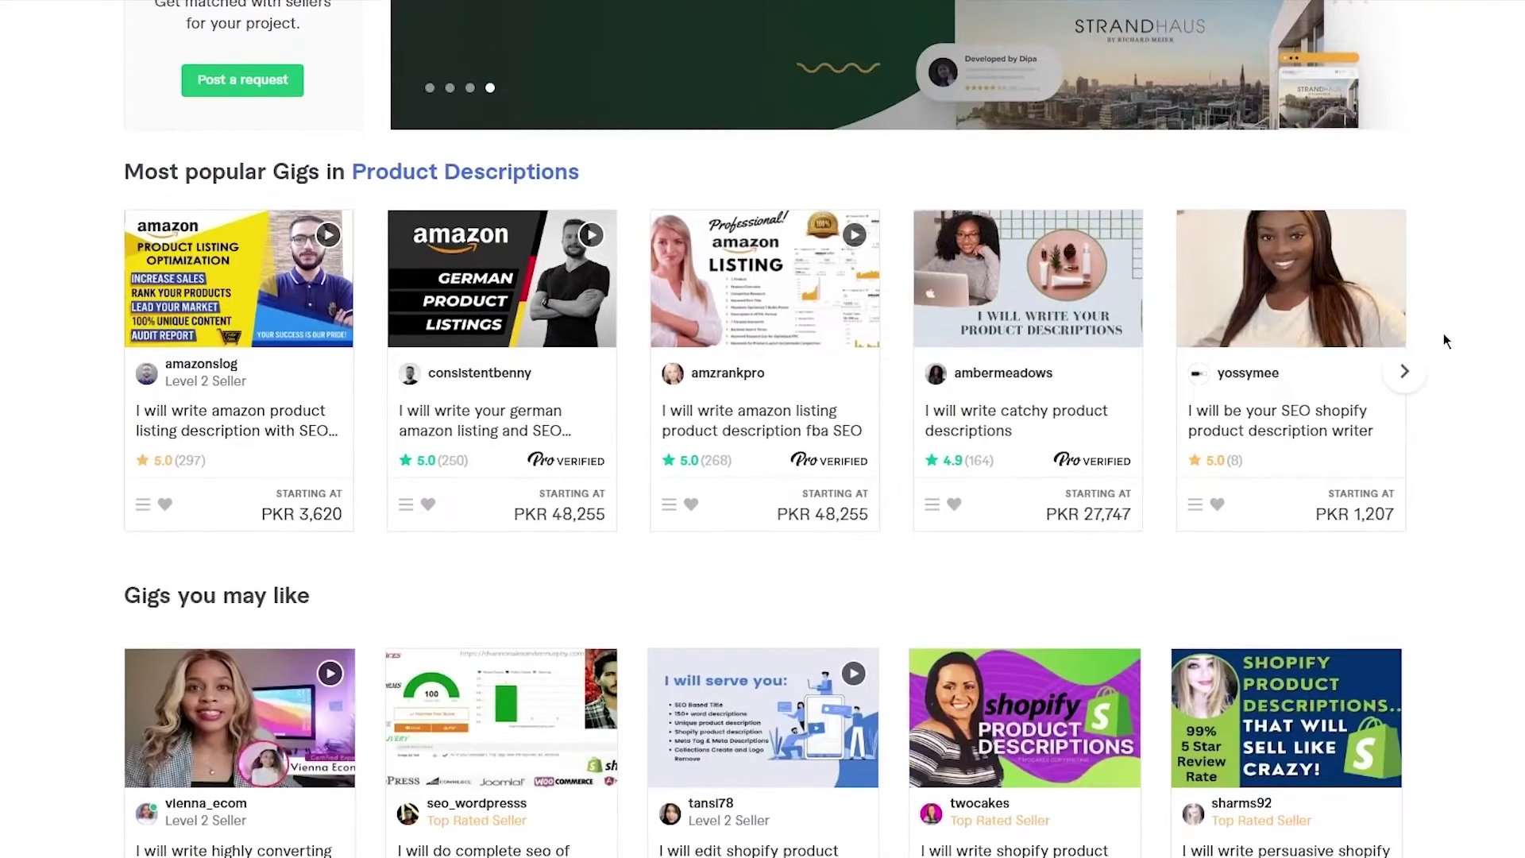
pyautogui.scroll(3, 1444, 336)
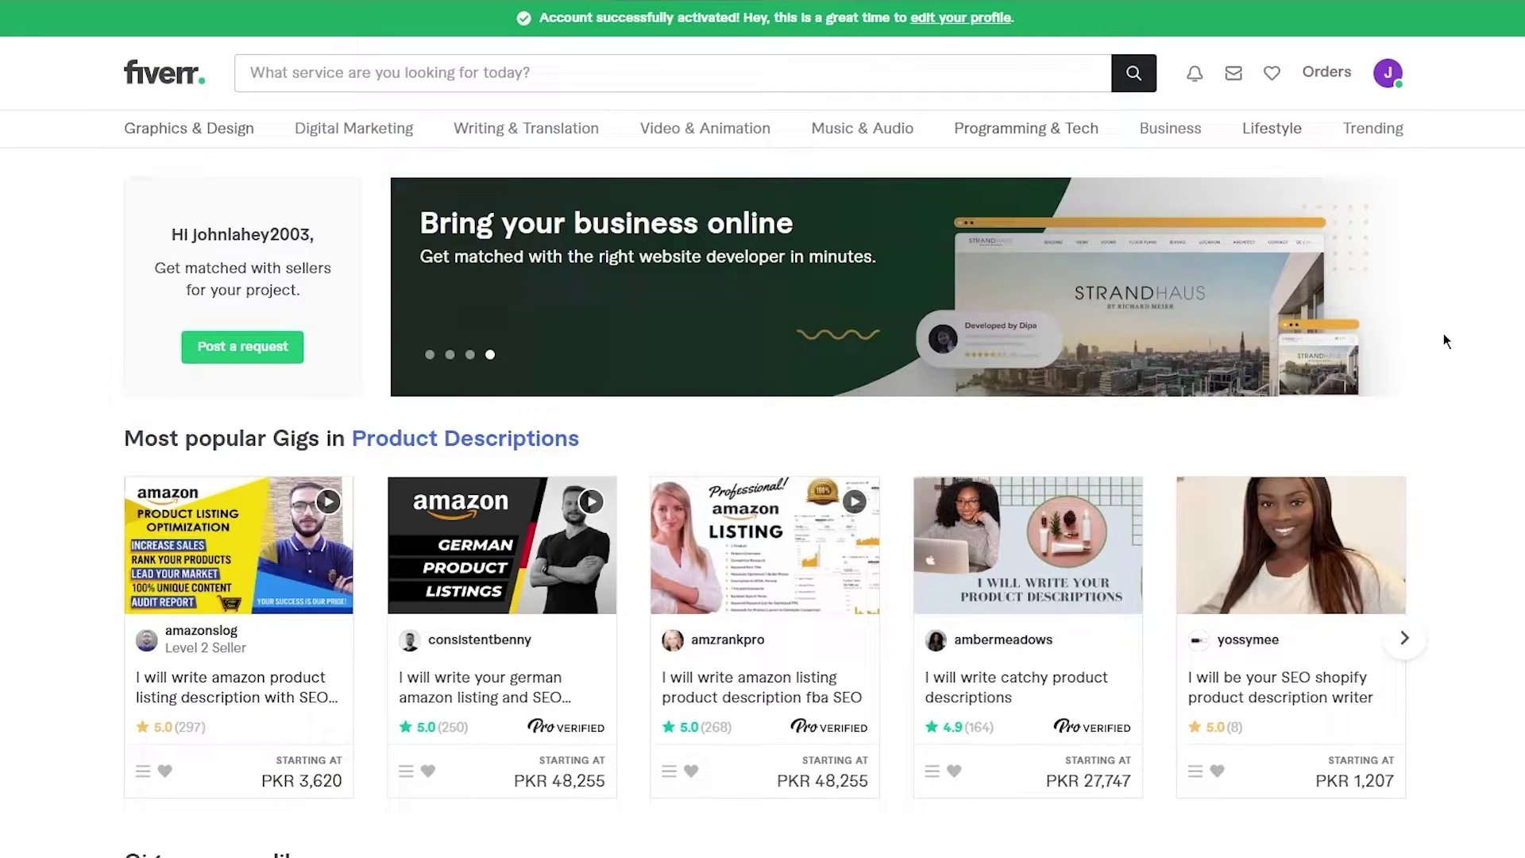
pyautogui.scroll(-5, 1444, 334)
pyautogui.scroll(5, 1443, 334)
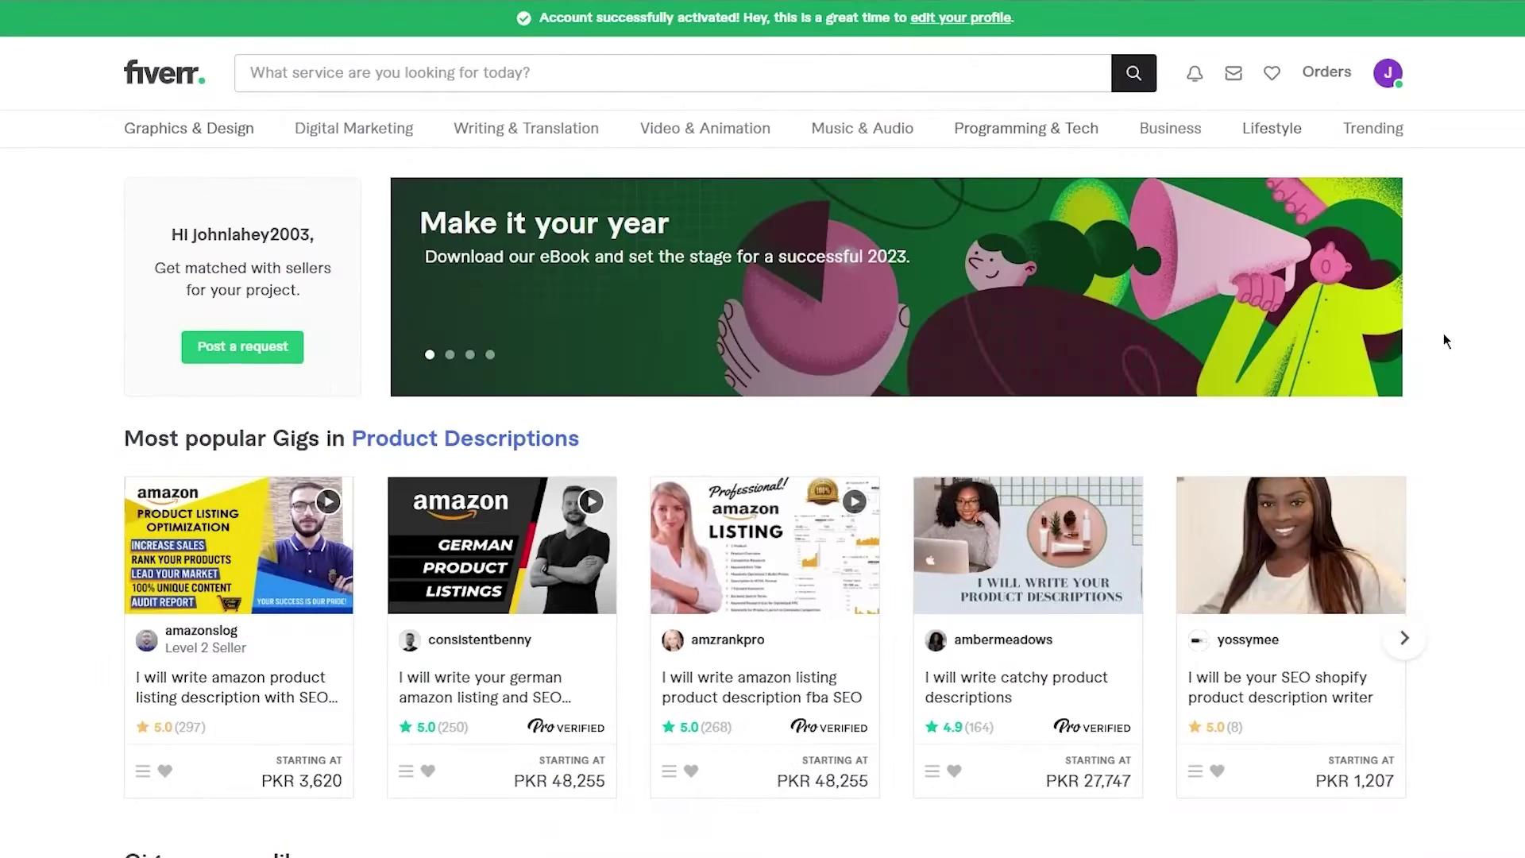
pyautogui.scroll(-5, 1443, 333)
pyautogui.scroll(-2, 1443, 340)
pyautogui.scroll(1, 1444, 335)
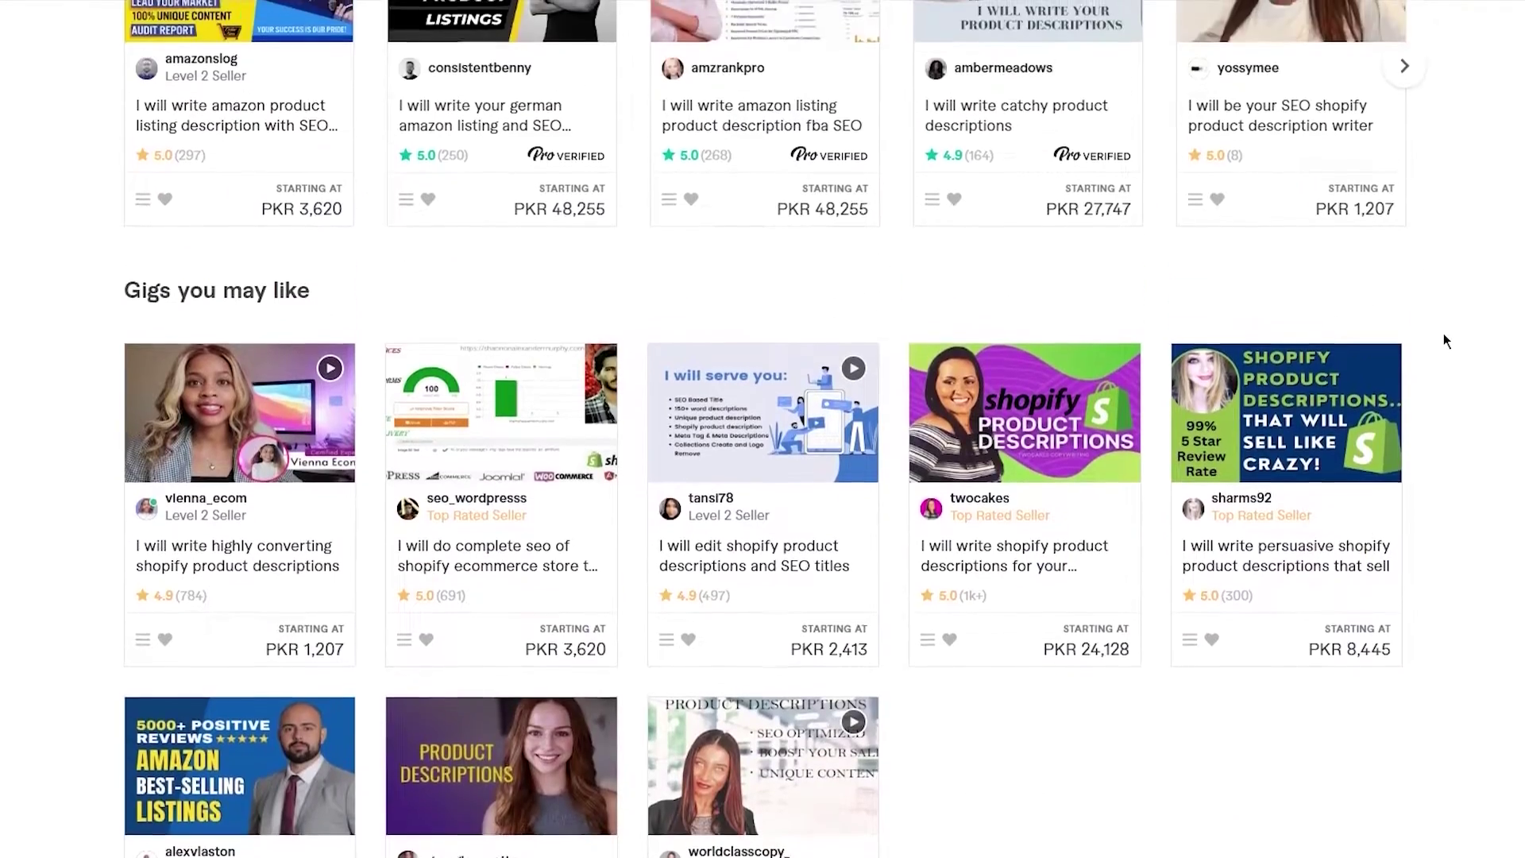
pyautogui.scroll(-1, 1443, 340)
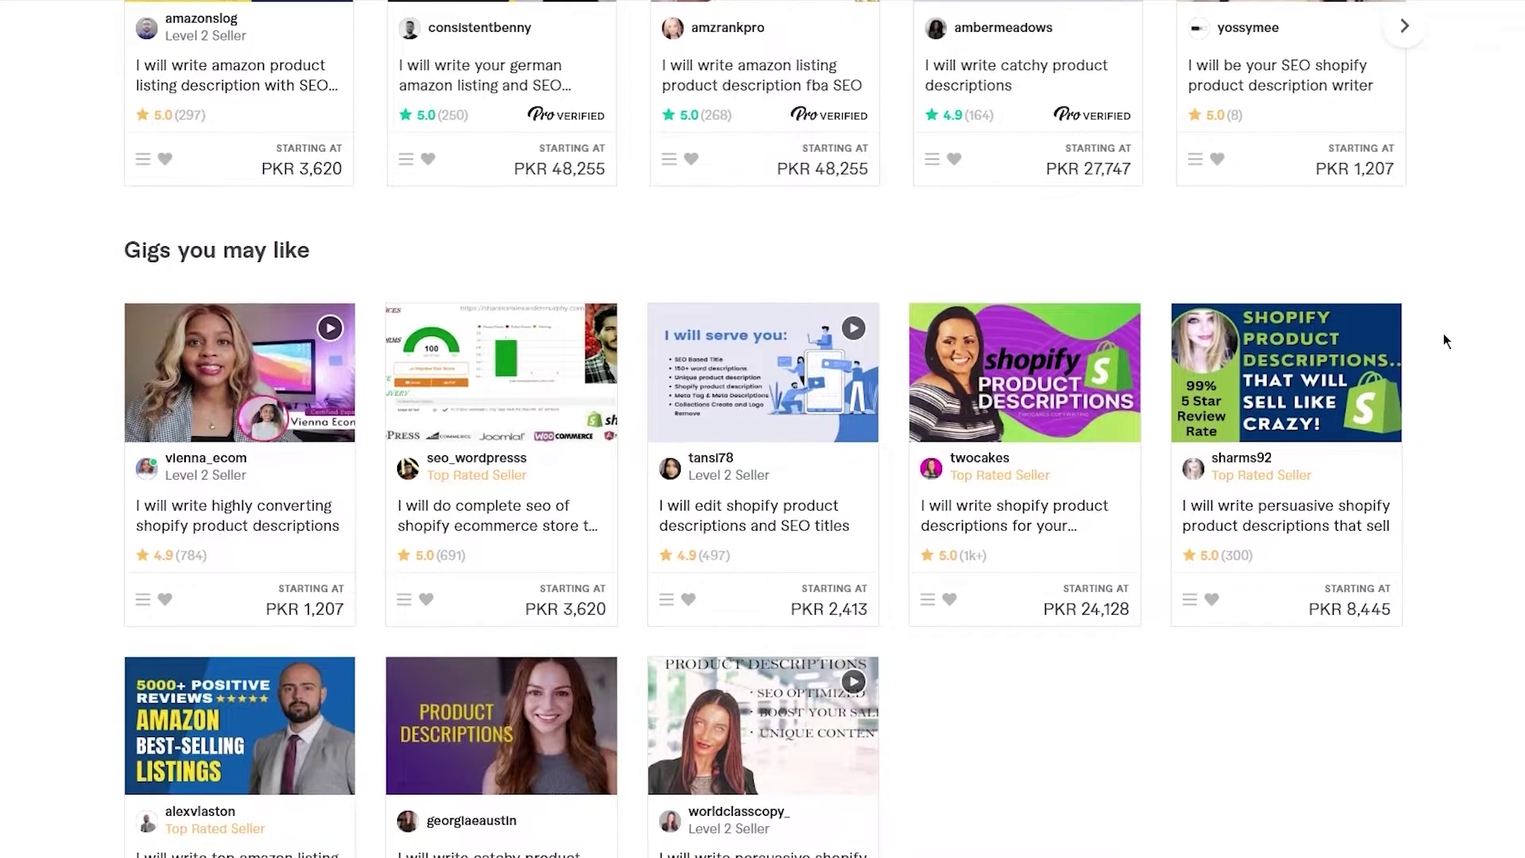
pyautogui.scroll(7, 1443, 340)
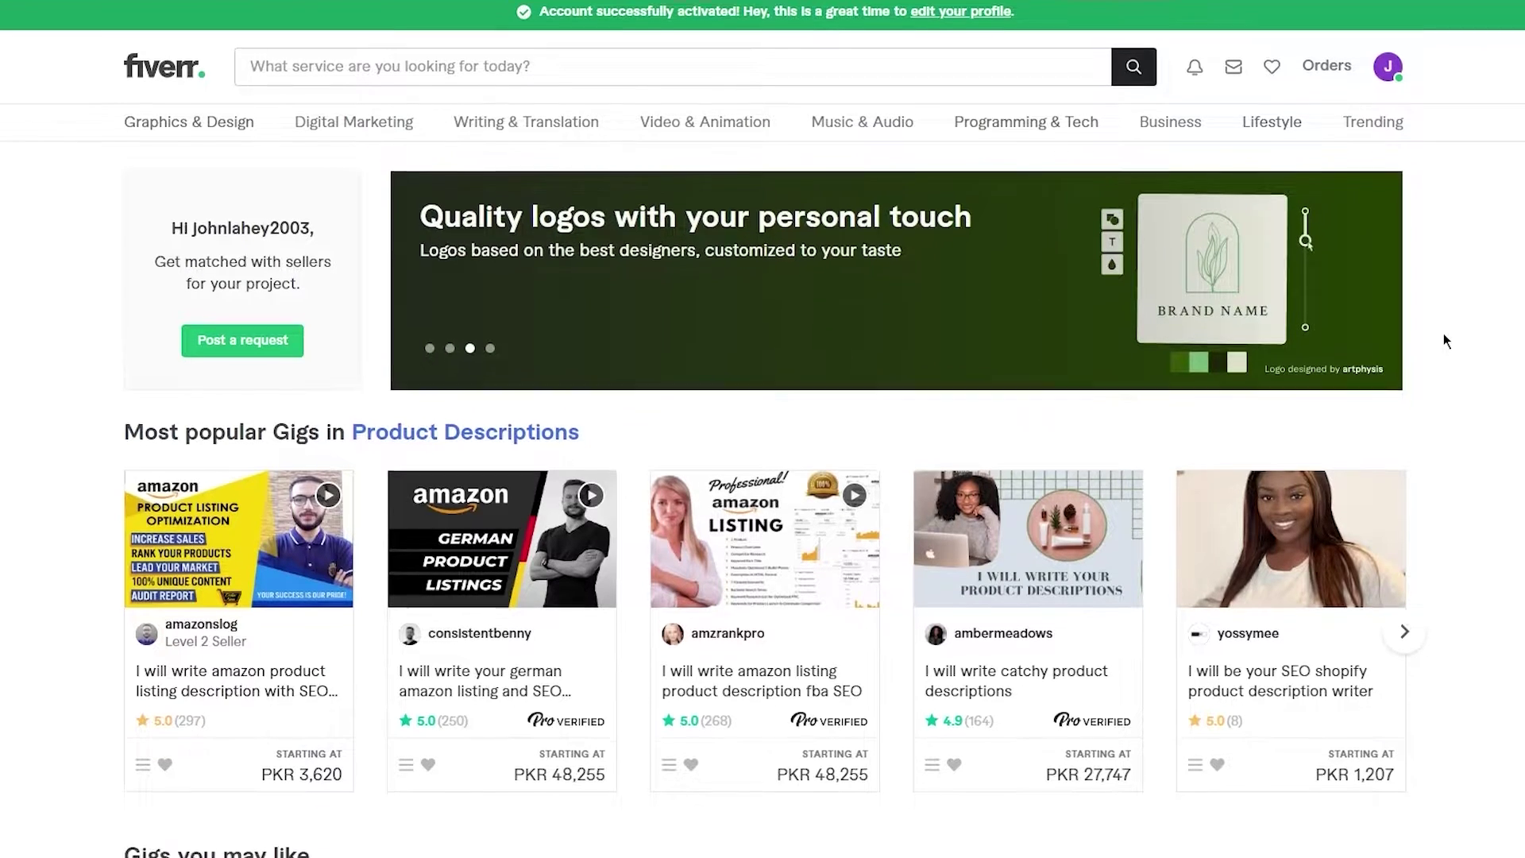
pyautogui.scroll(-1, 1444, 334)
pyautogui.scroll(-2, 1444, 338)
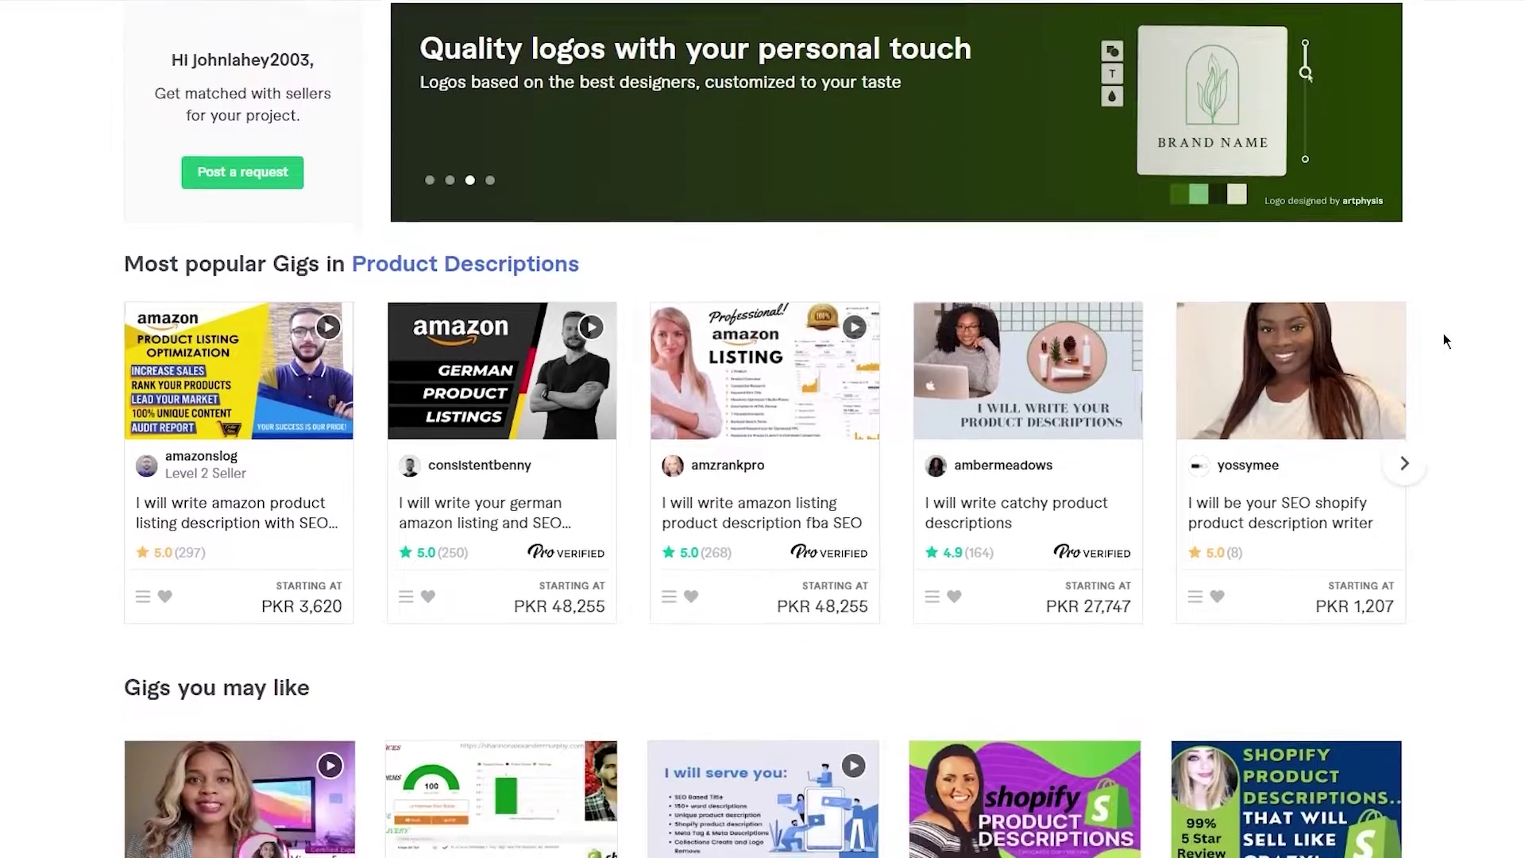
pyautogui.scroll(3, 1444, 334)
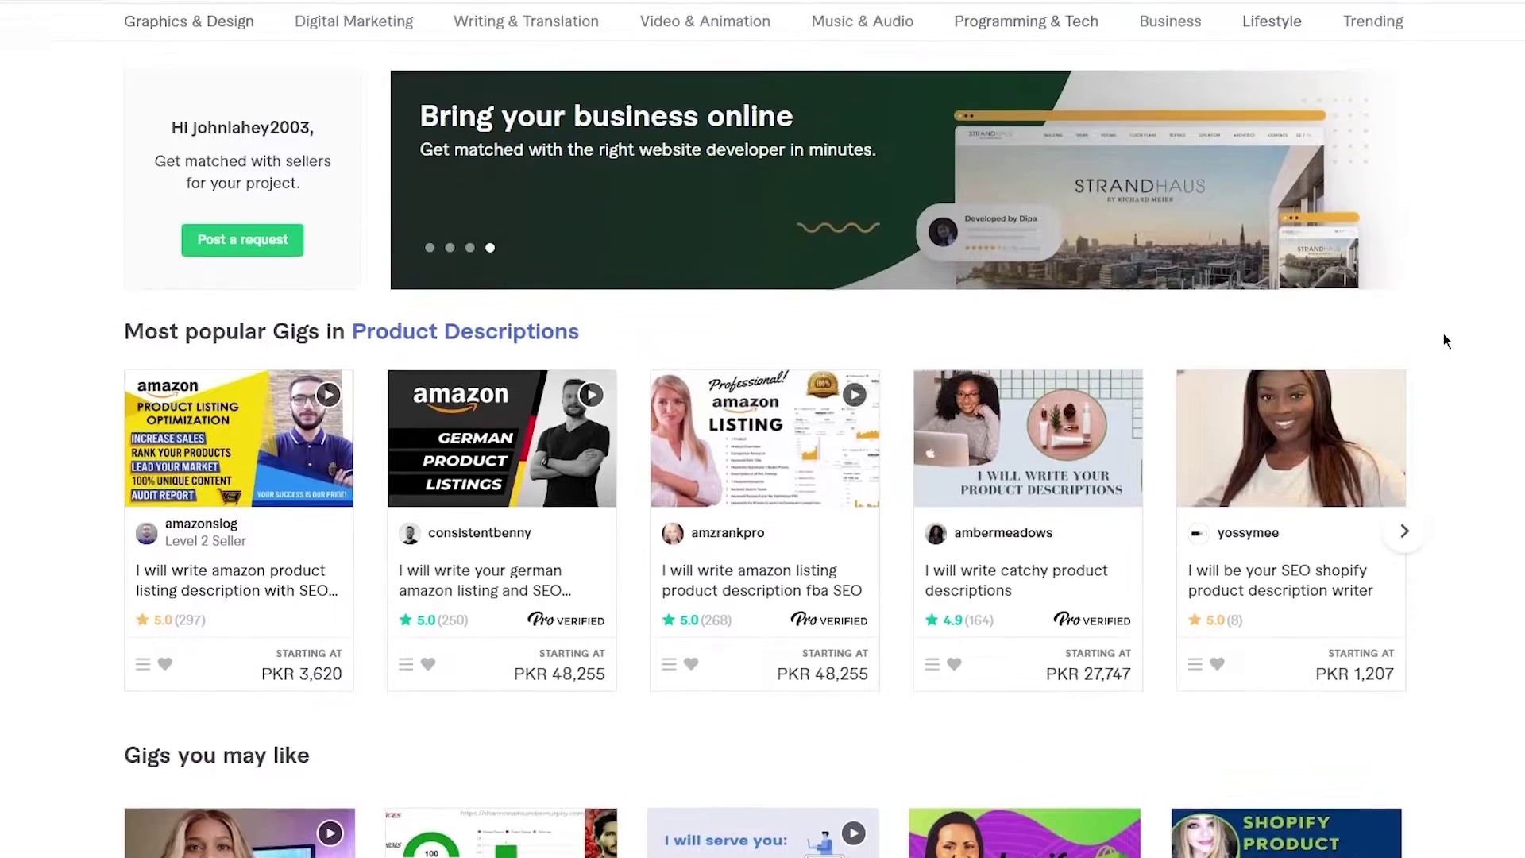
pyautogui.scroll(-7, 1444, 335)
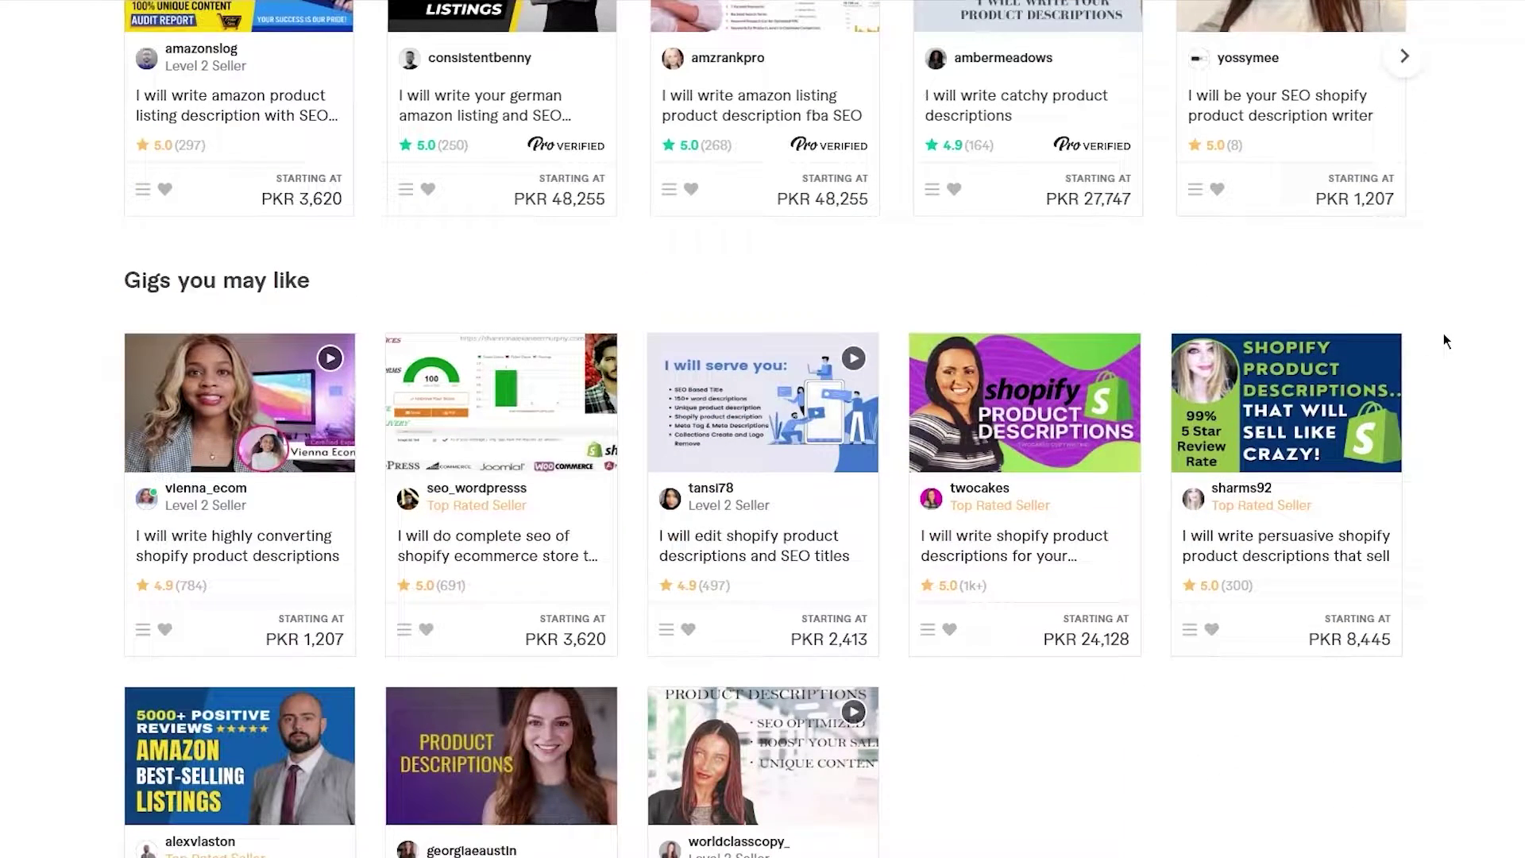
pyautogui.scroll(7, 1444, 334)
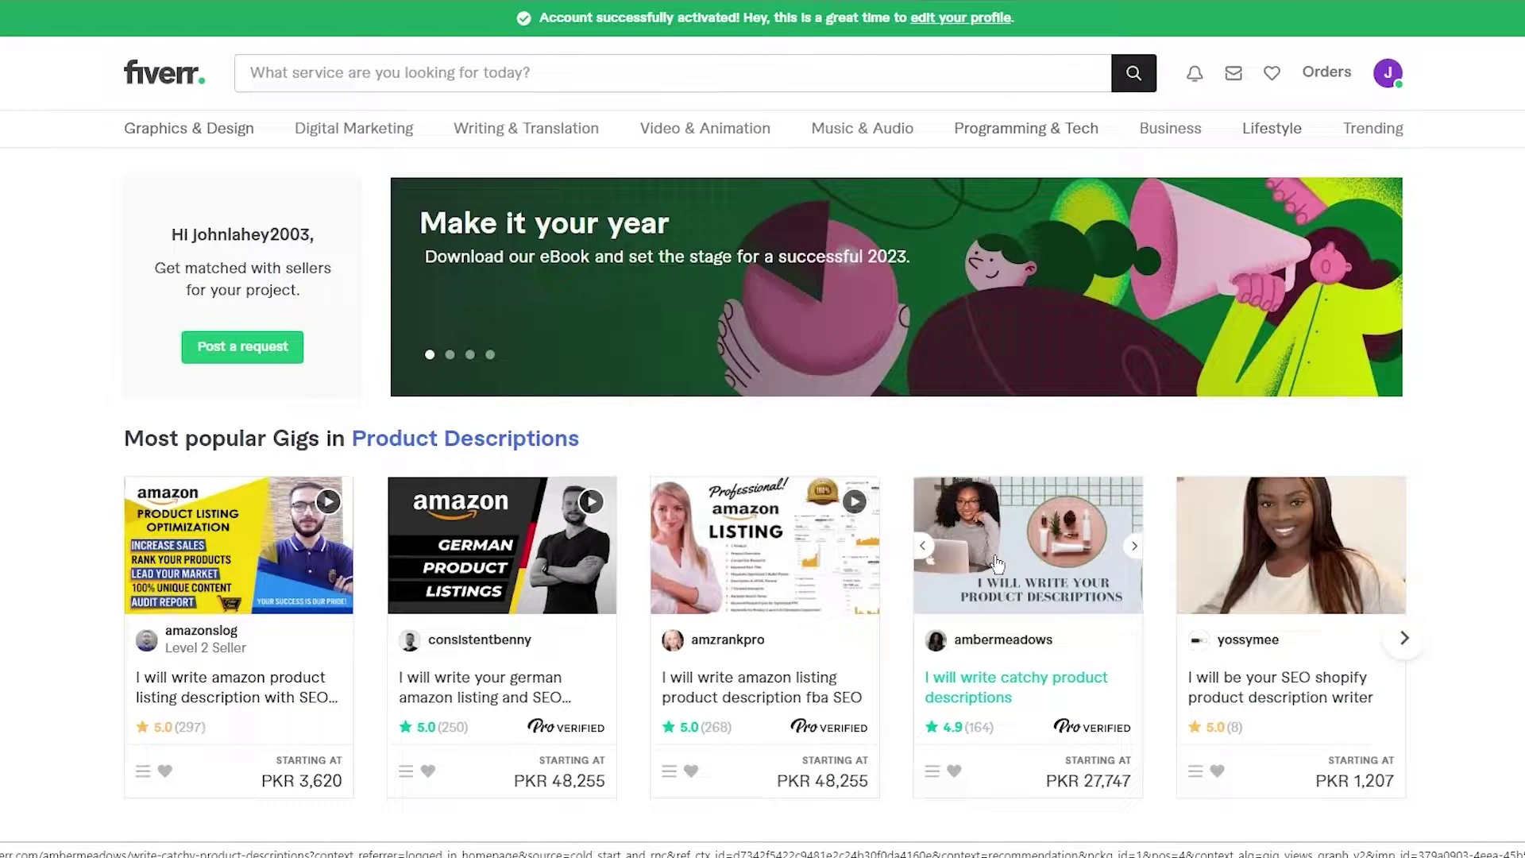
pyautogui.scroll(-1, 998, 563)
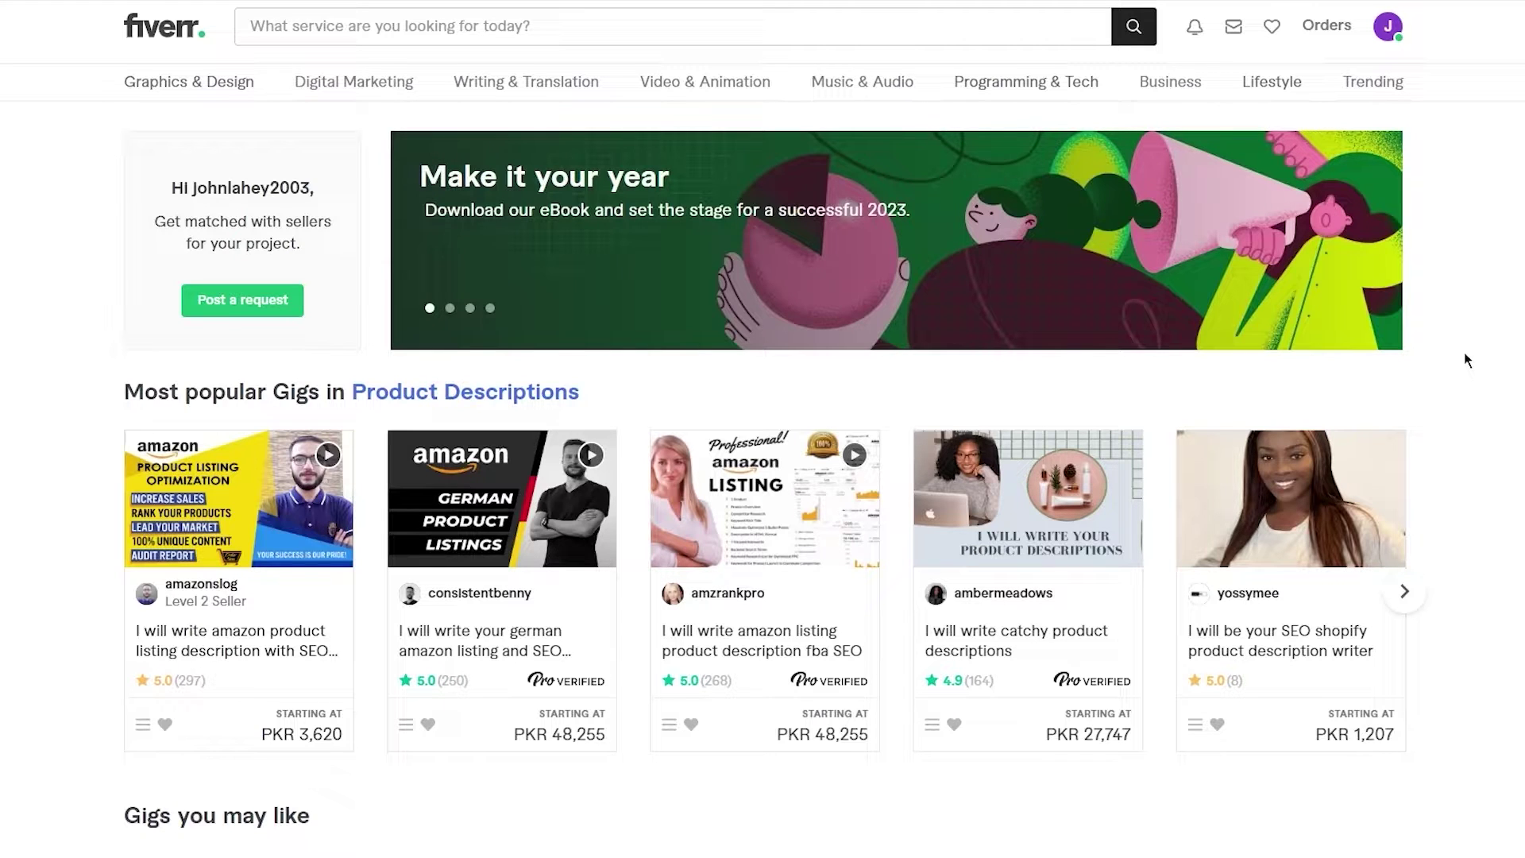
# - Choose to become a seller from the account options menu
pyautogui.moveTo(1372, 82)
pyautogui.scroll(-3, 1200, 156)
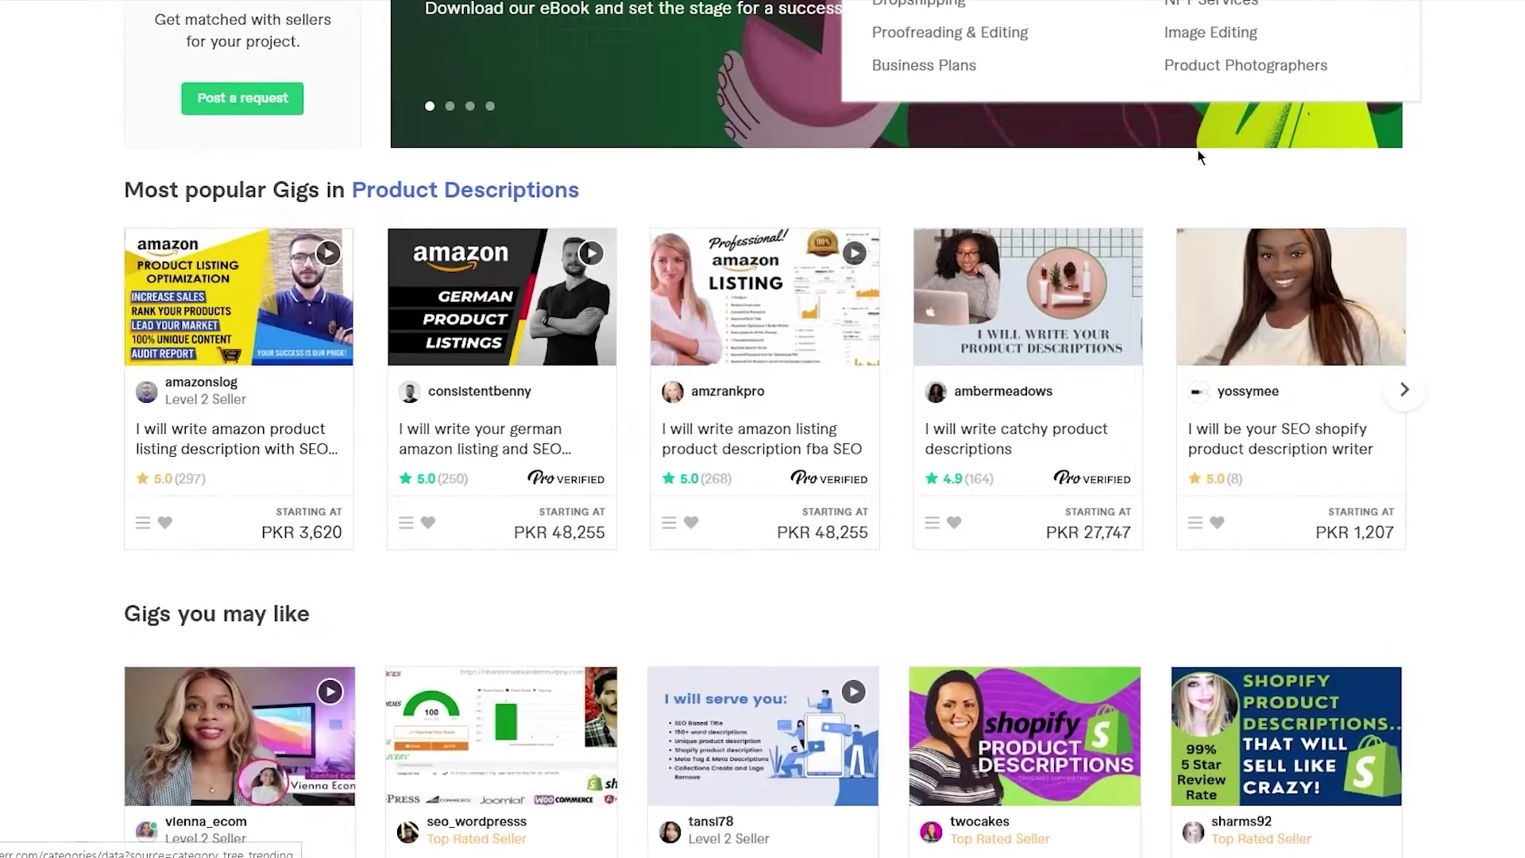
pyautogui.scroll(3, 1200, 156)
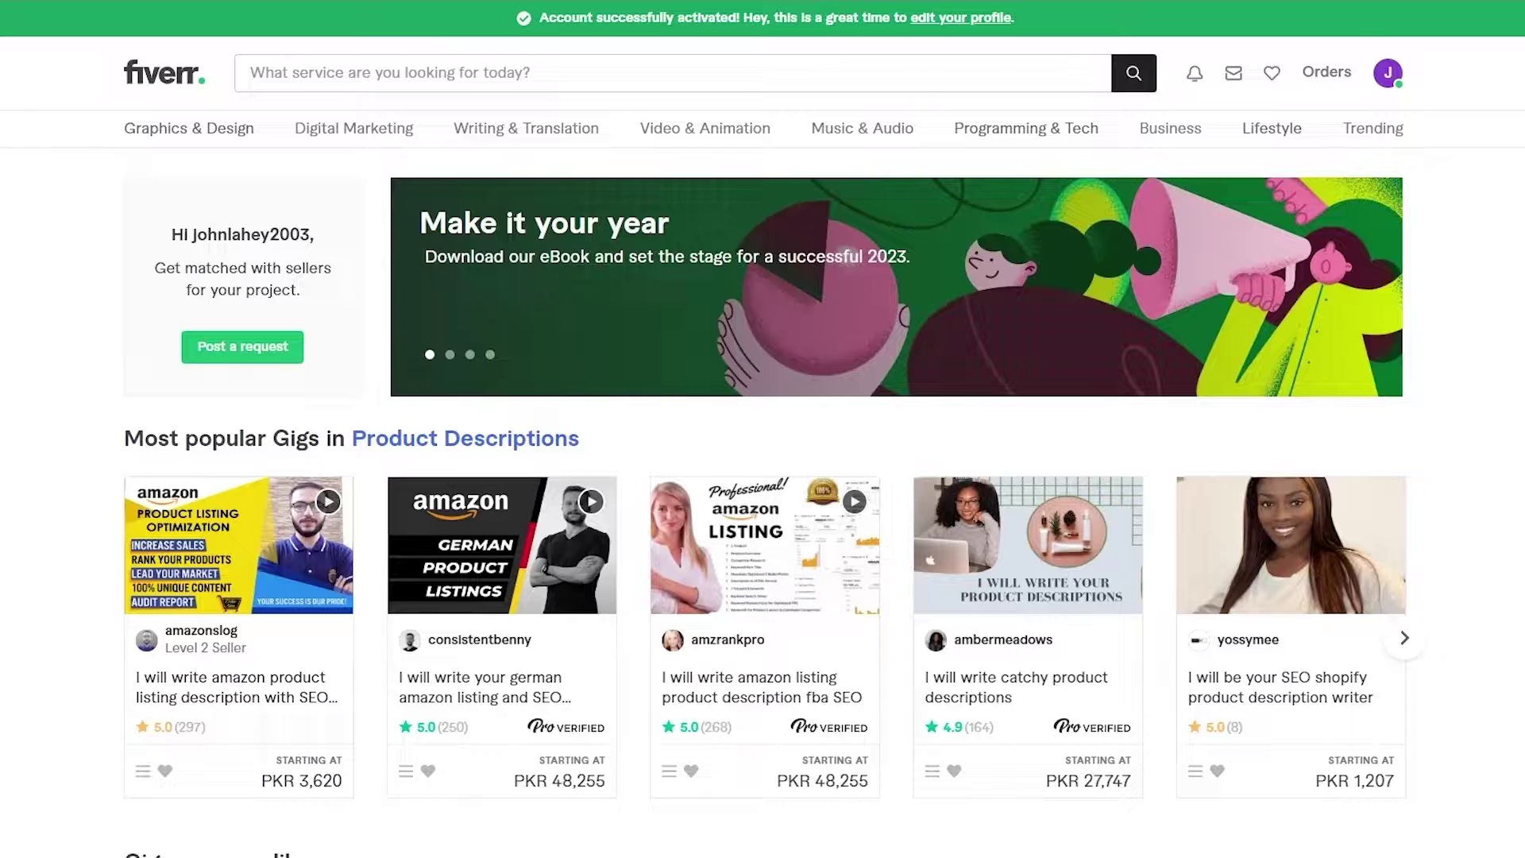
pyautogui.click(1386, 80)
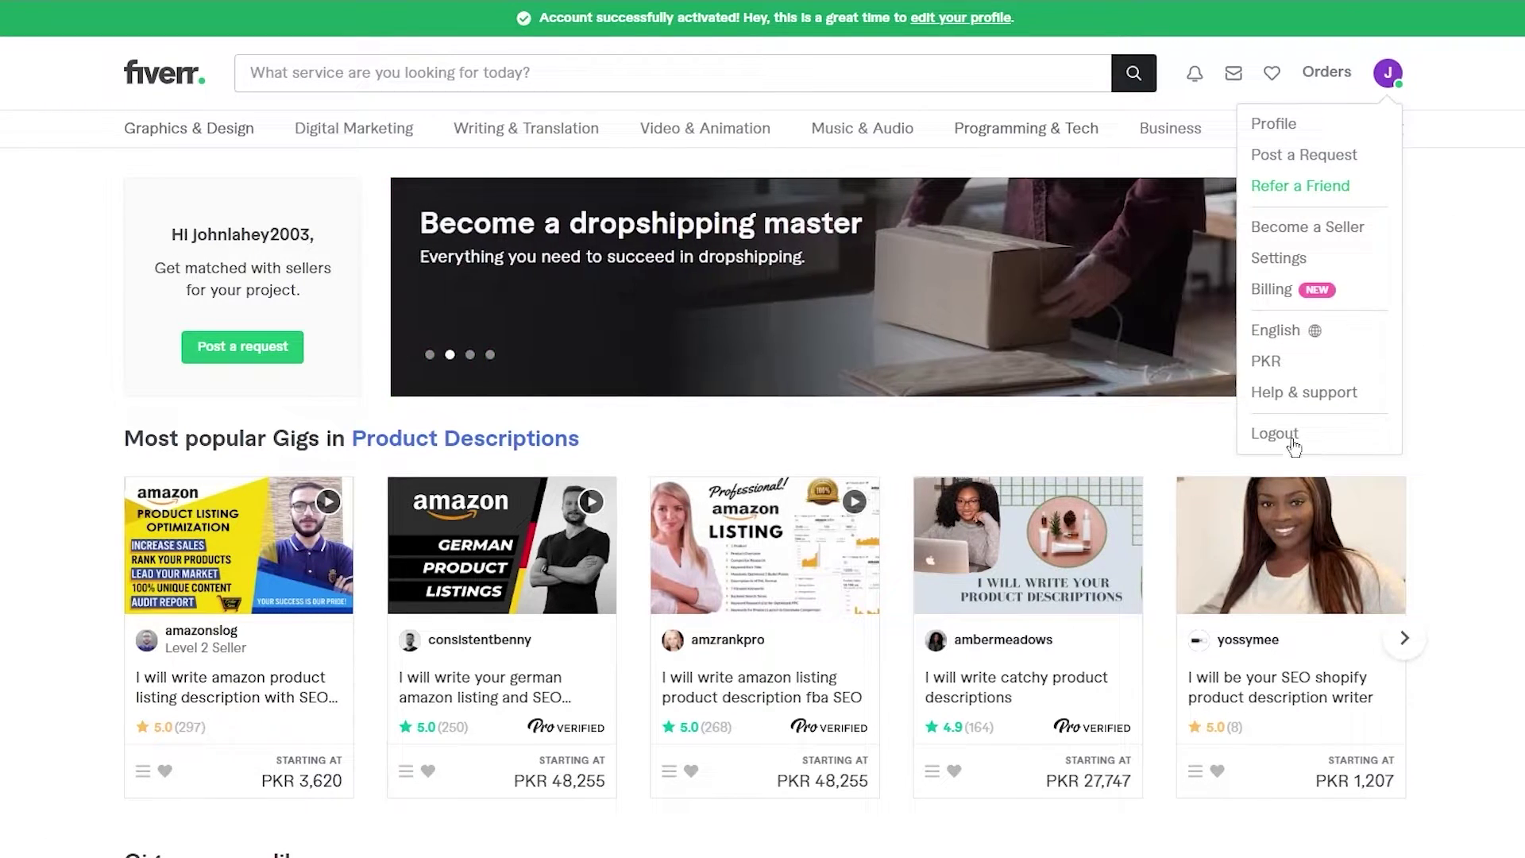
pyautogui.click(1326, 229)
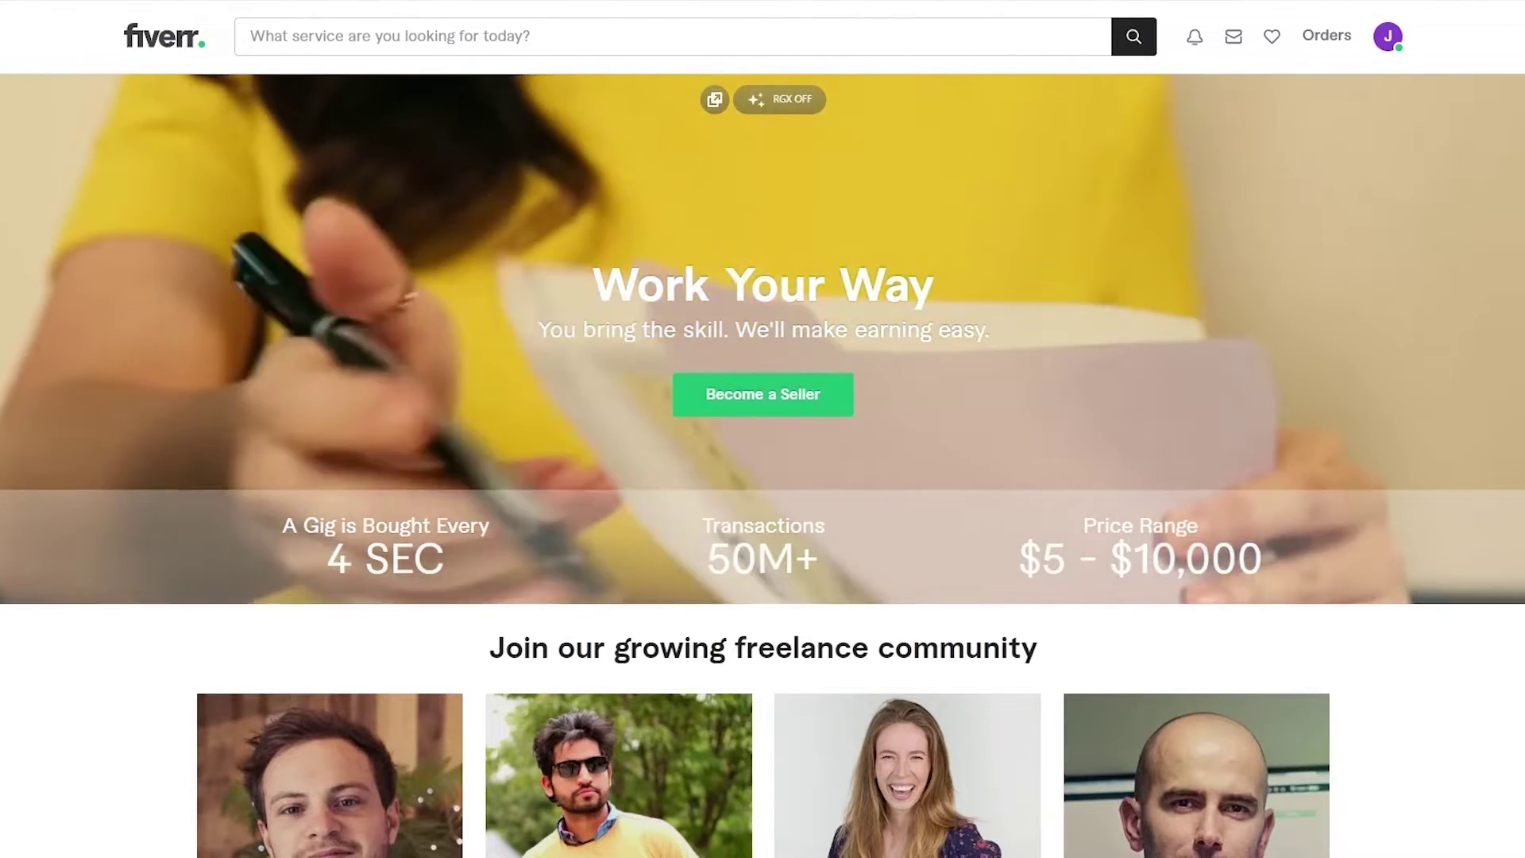
# - Go through the onboarding intro, profile tips and things-to-avoid pages to Personal Info
pyautogui.click(762, 394)
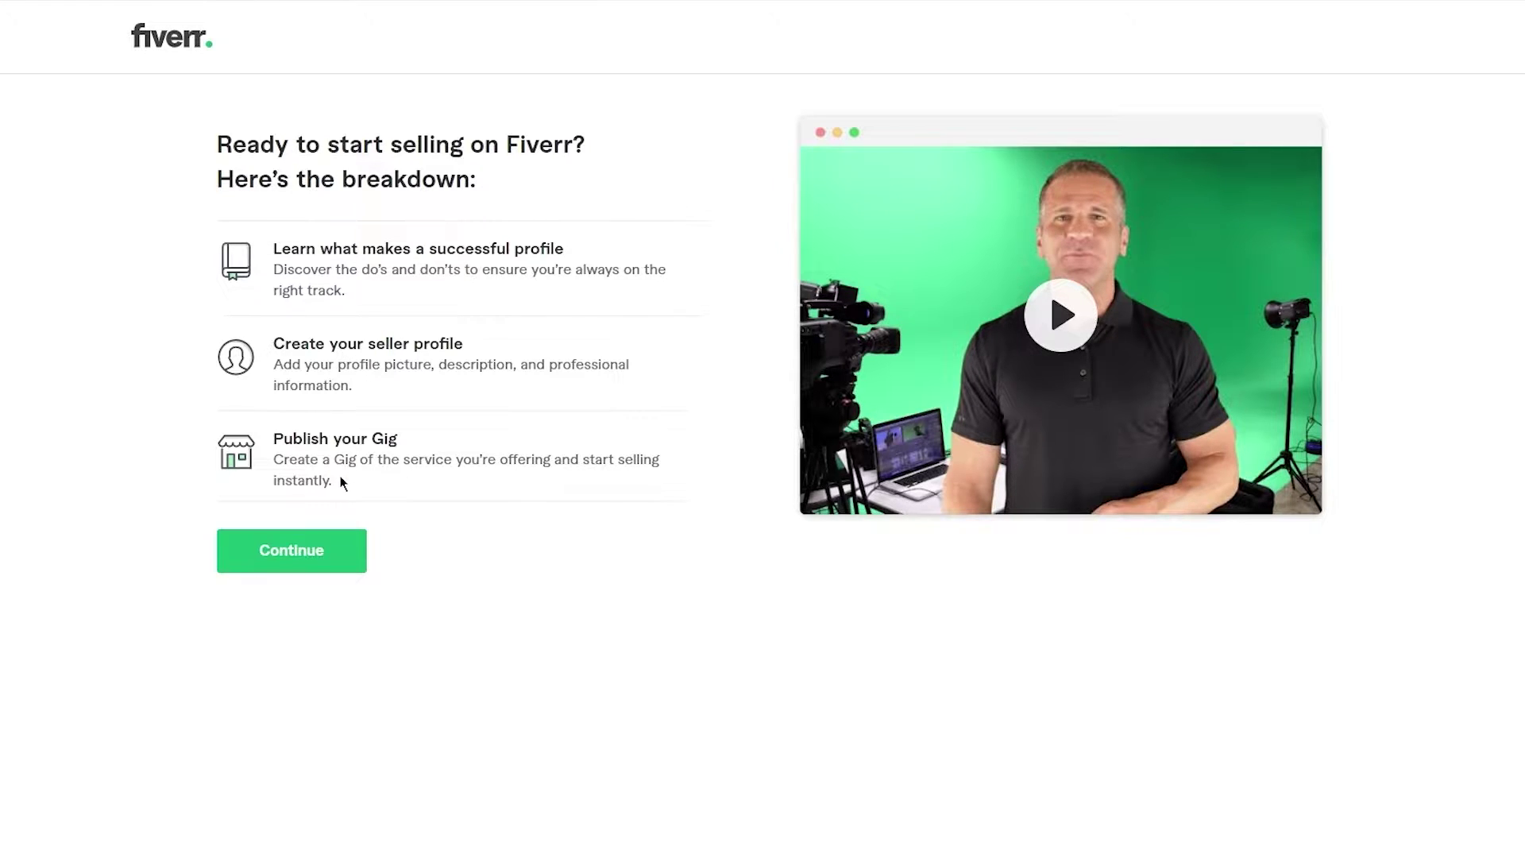
pyautogui.click(327, 552)
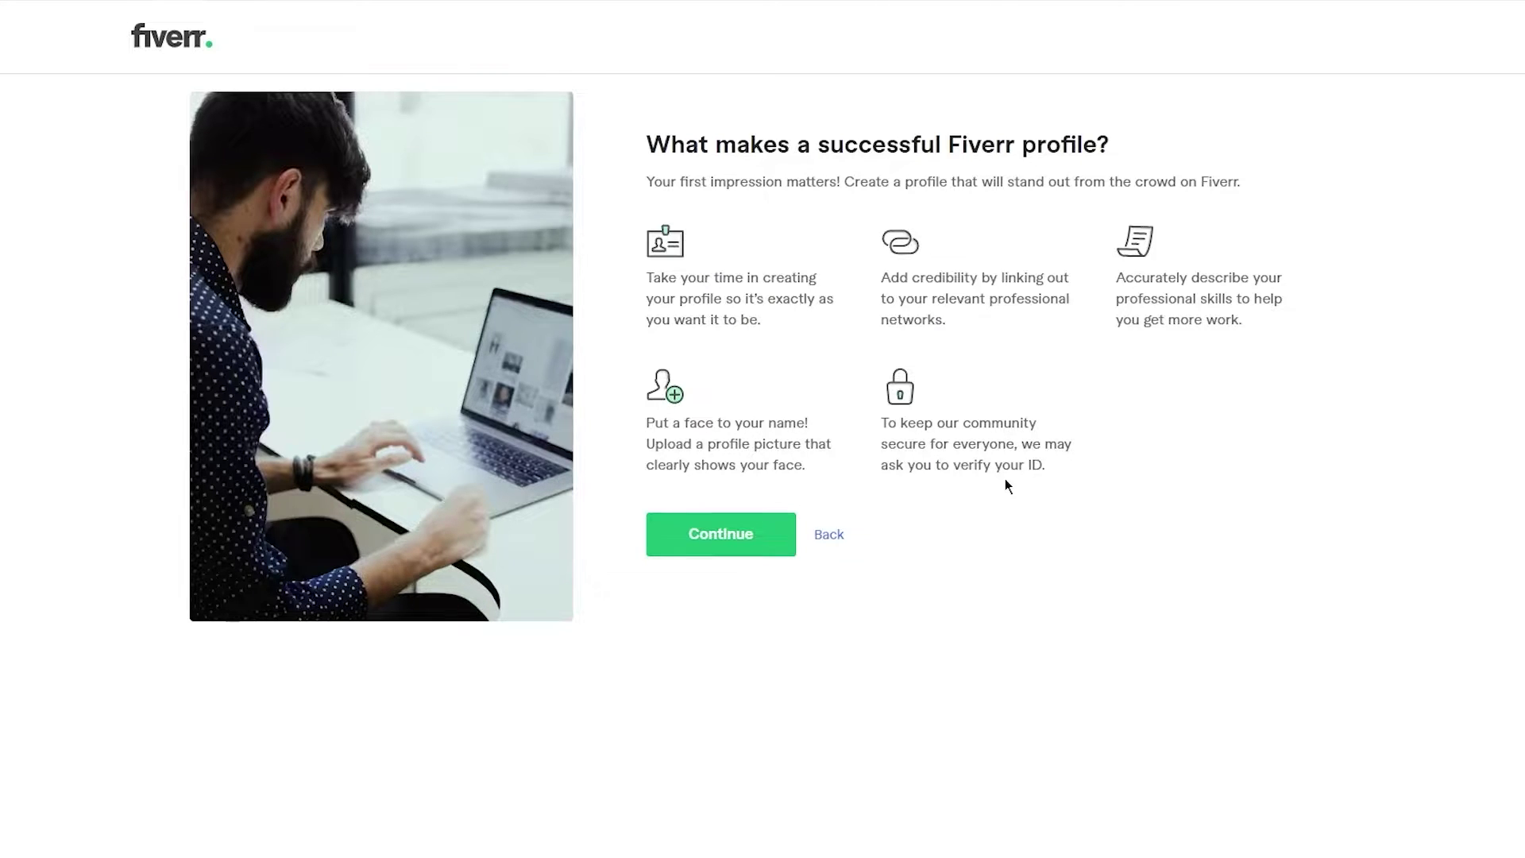
pyautogui.click(708, 538)
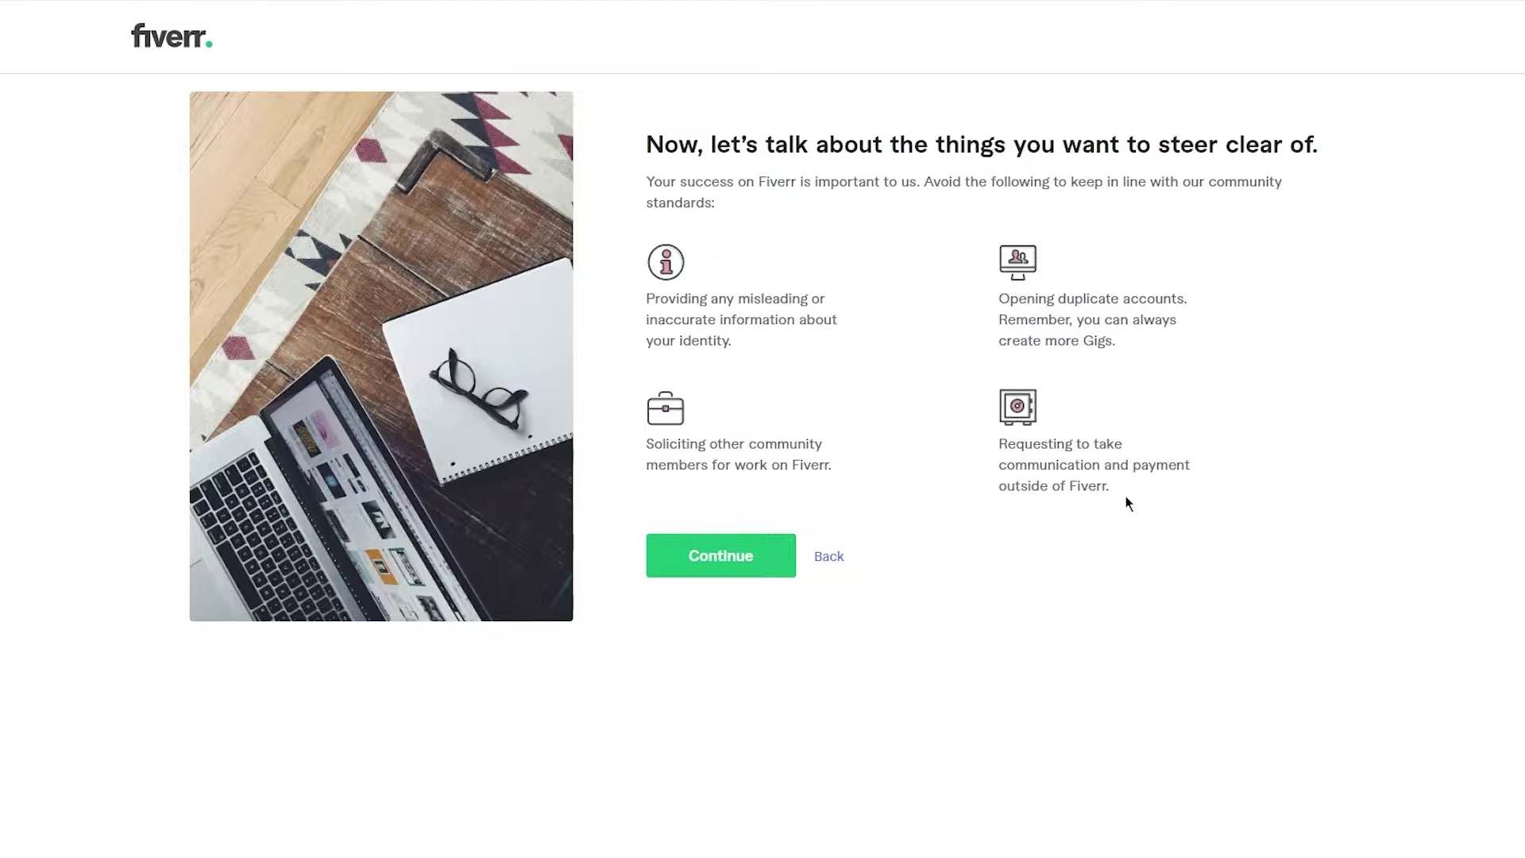
pyautogui.click(727, 554)
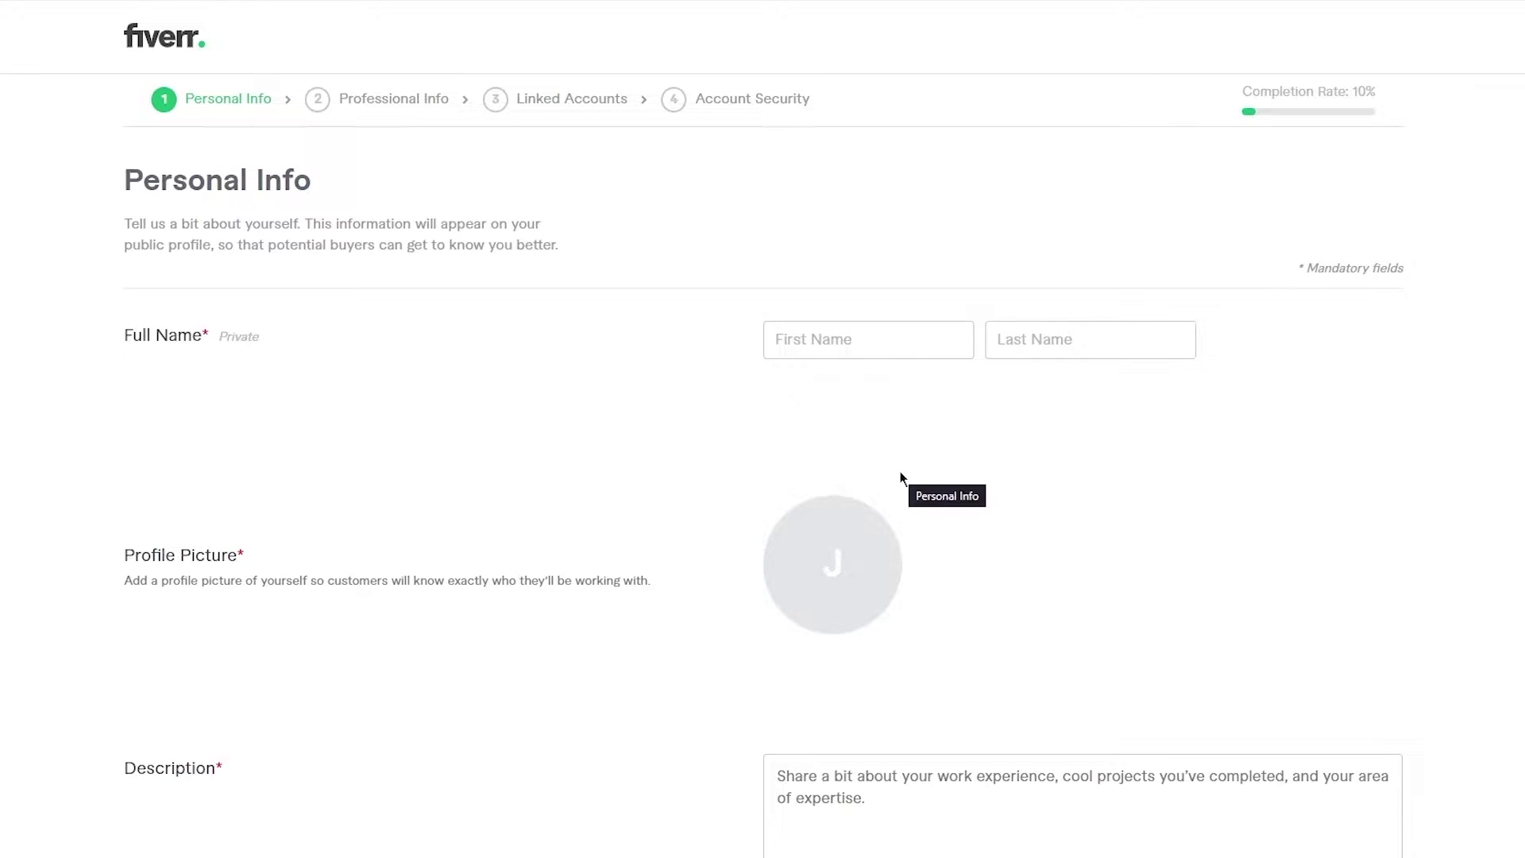
# - Enter the seller's first and last name in the Personal Info form
pyautogui.click(870, 348)
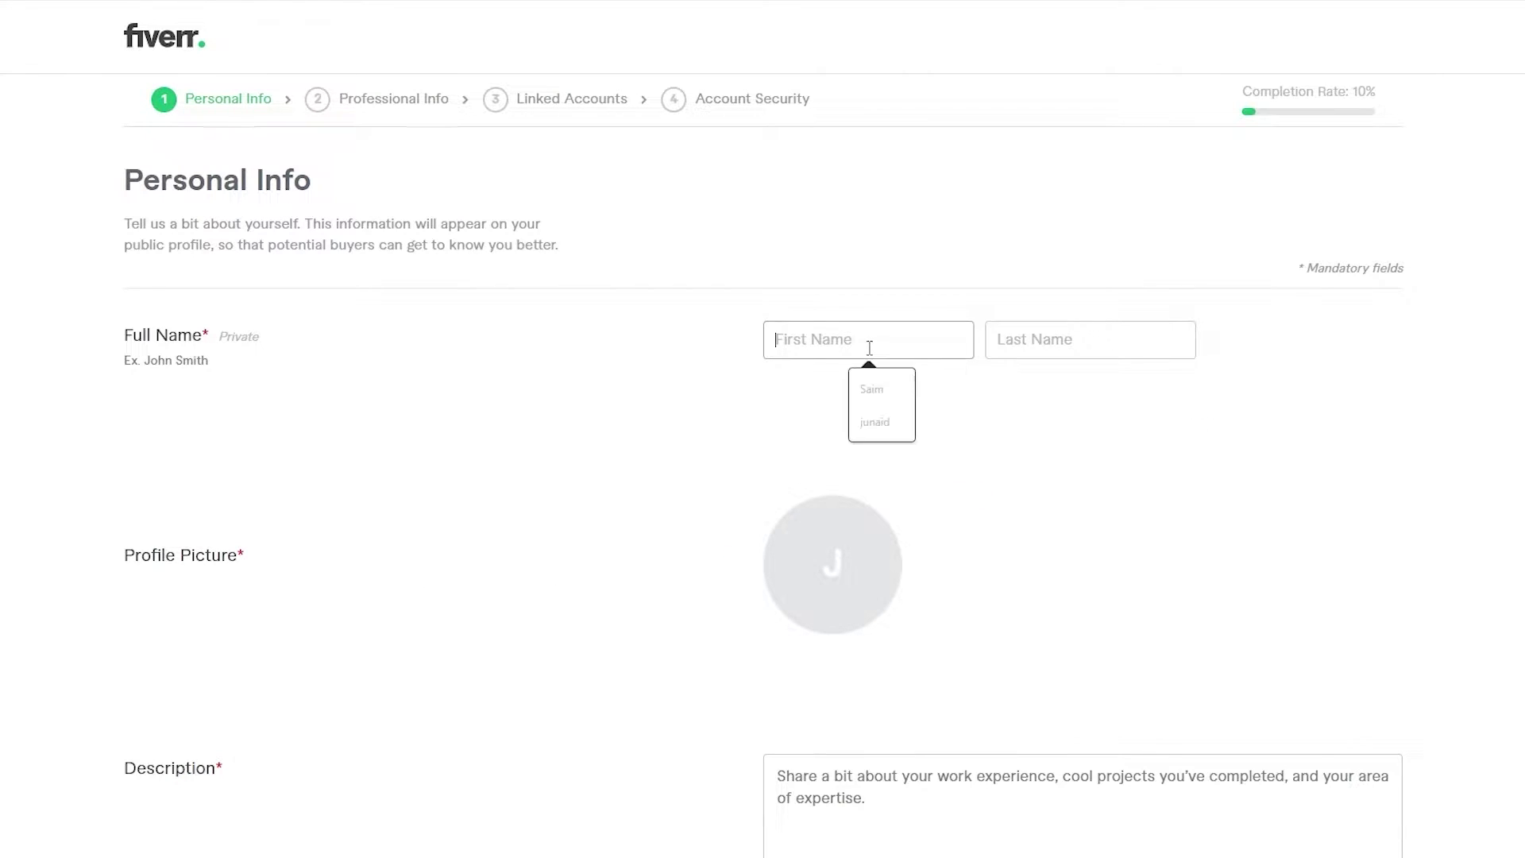
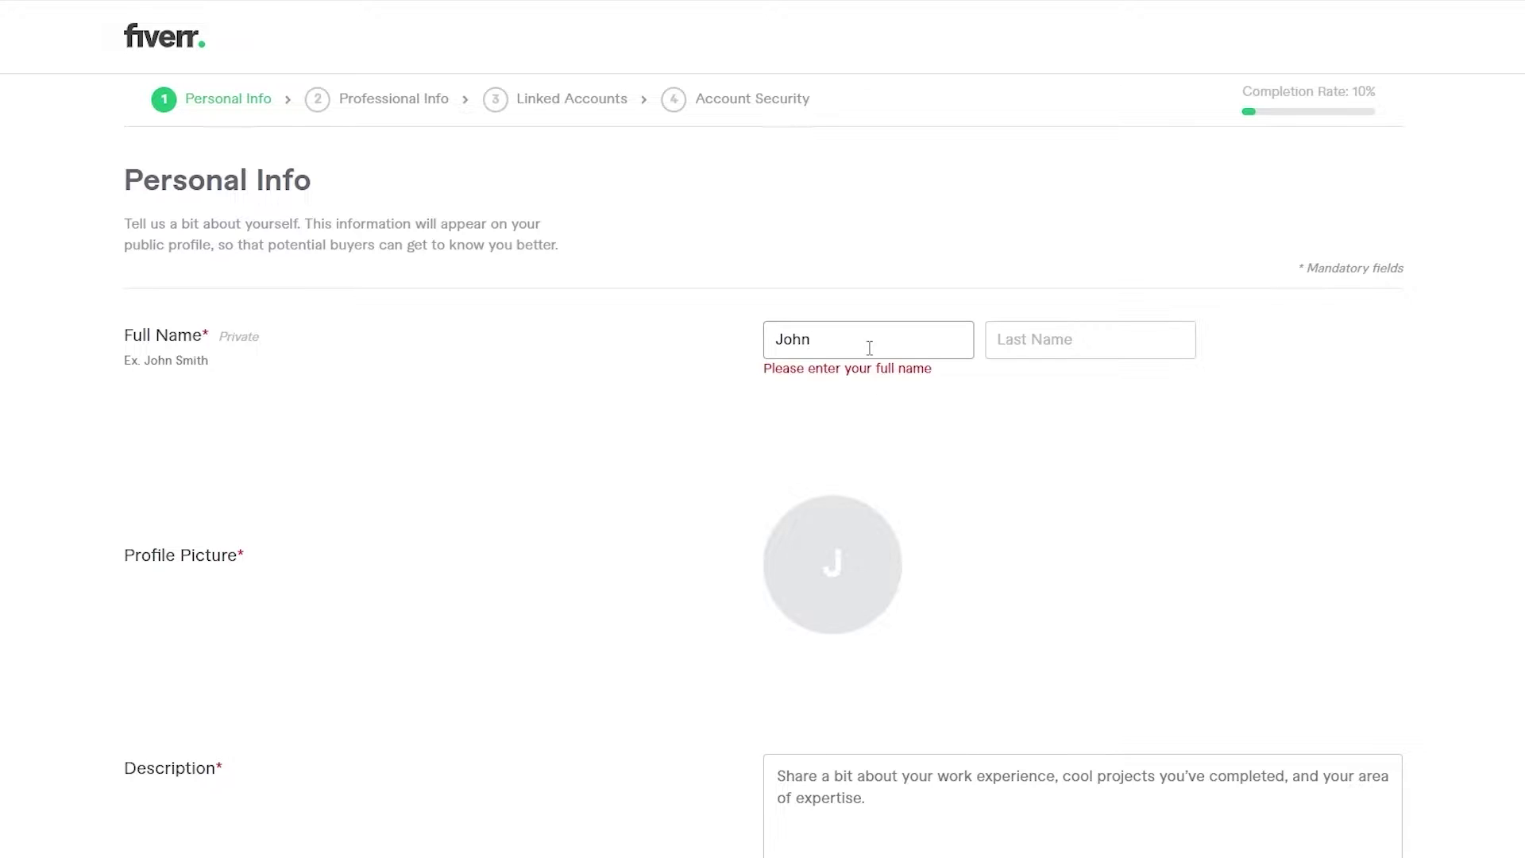
pyautogui.press('Tab')
pyautogui.click(1025, 345)
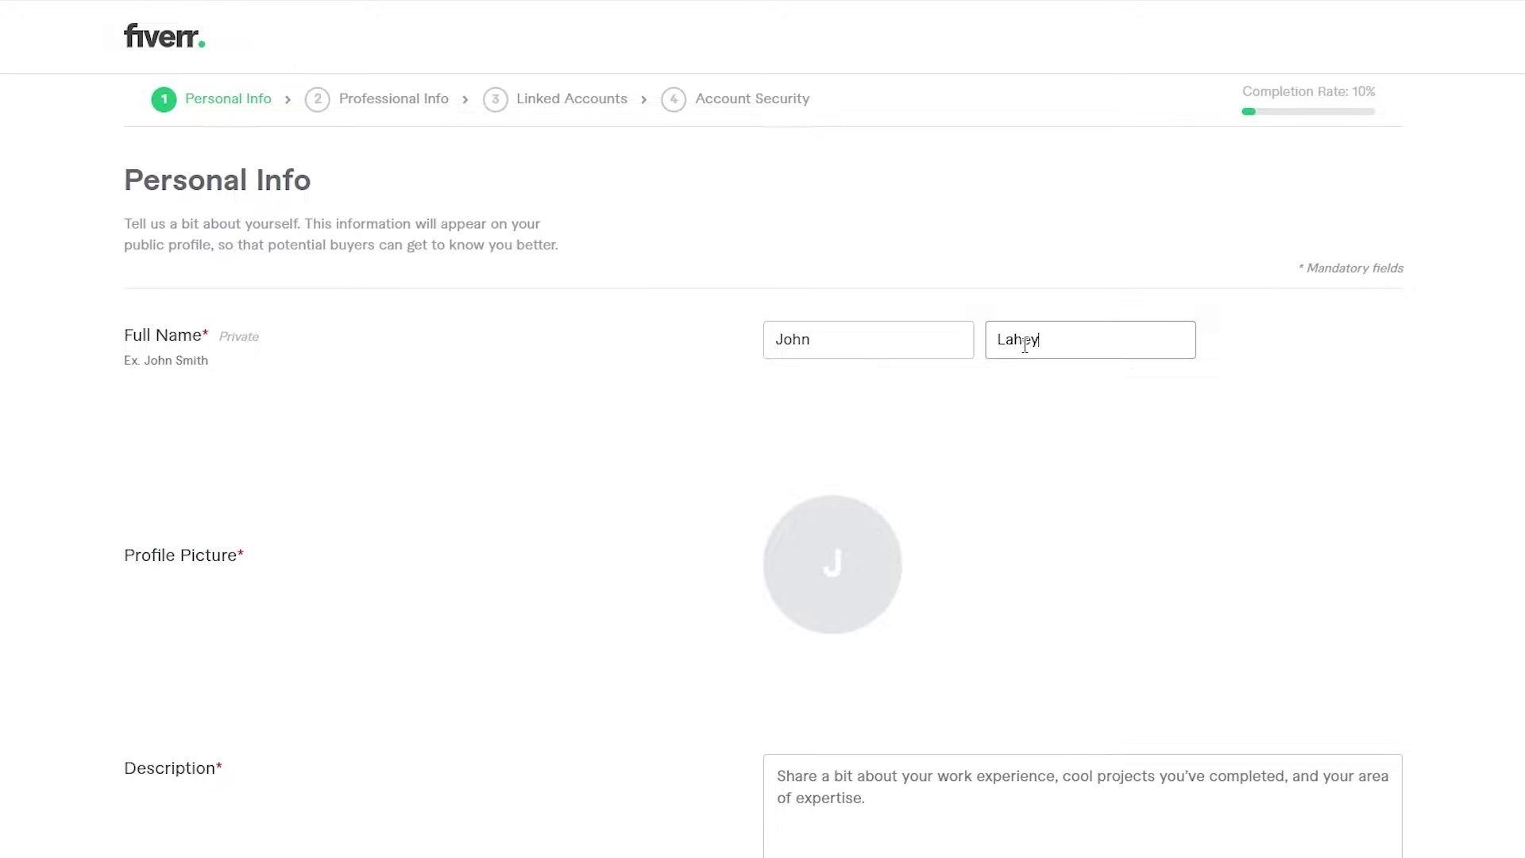
# - Upload the bottle photo as the seller's profile picture
pyautogui.scroll(-2, 1024, 343)
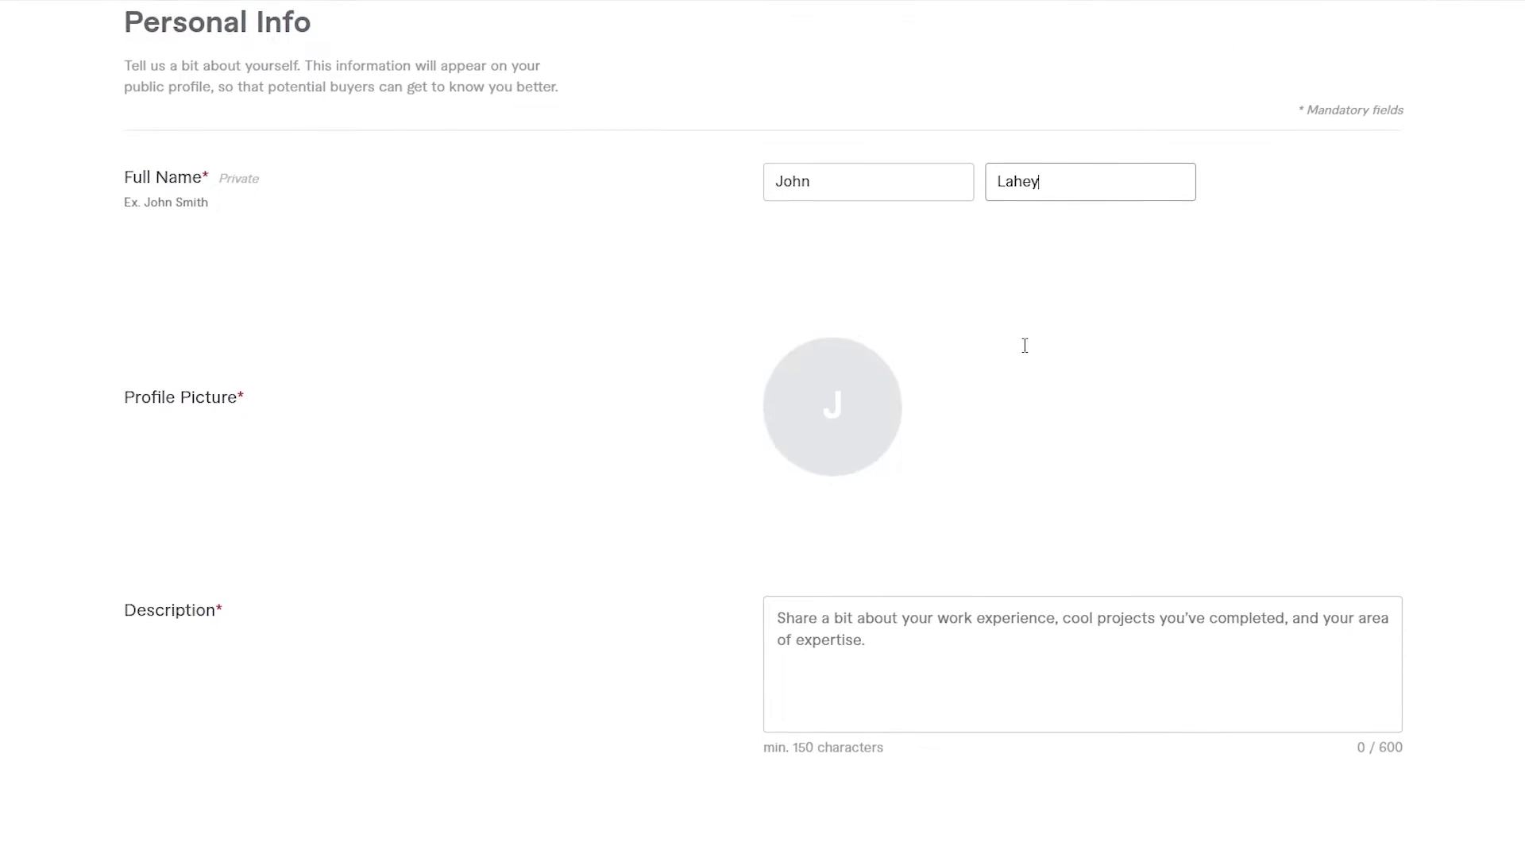
pyautogui.click(826, 445)
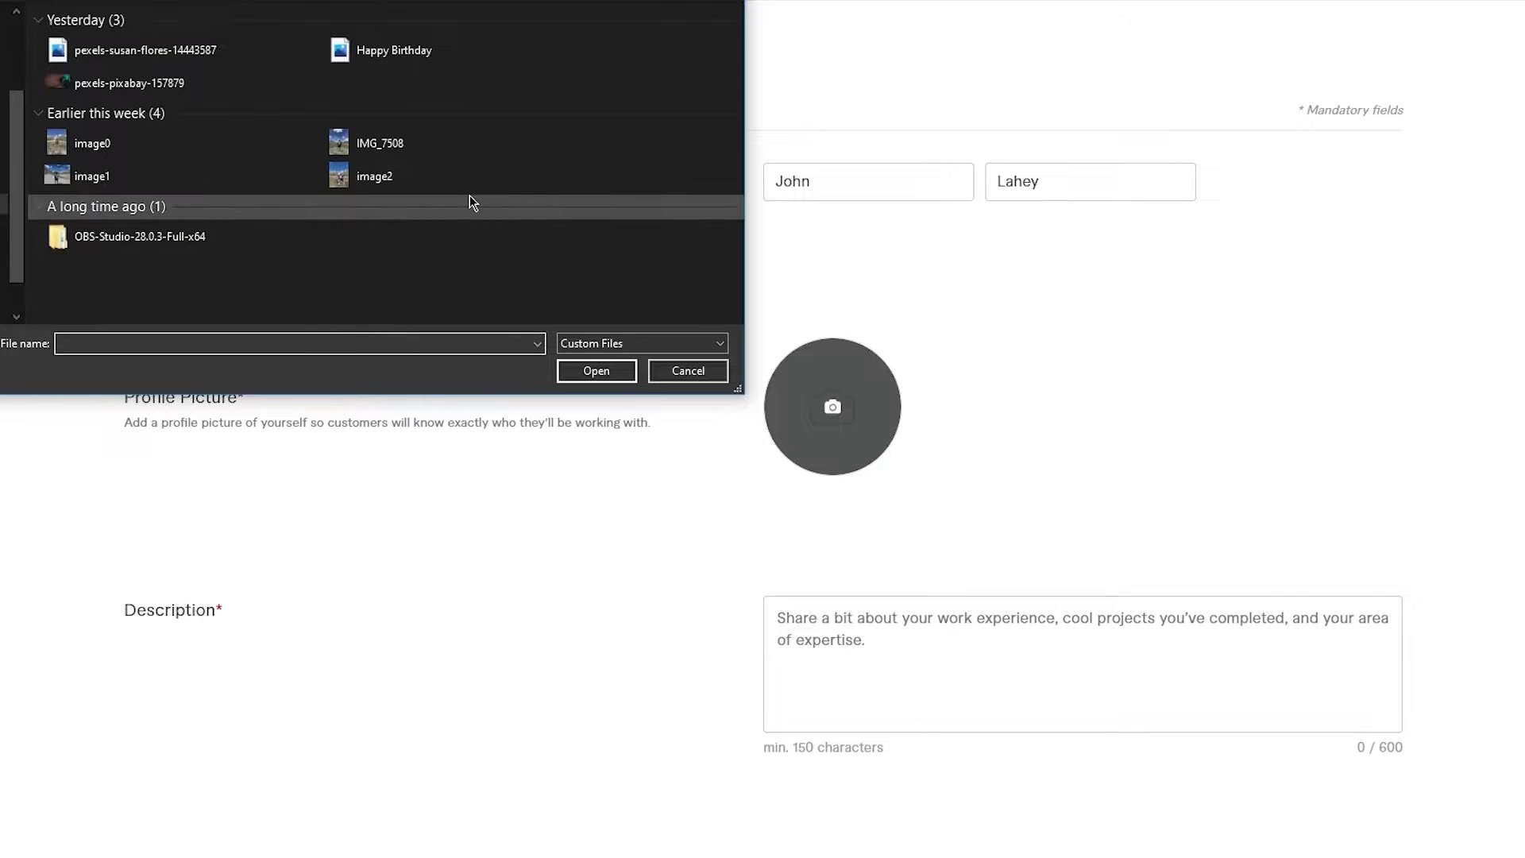
pyautogui.doubleClick(208, 50)
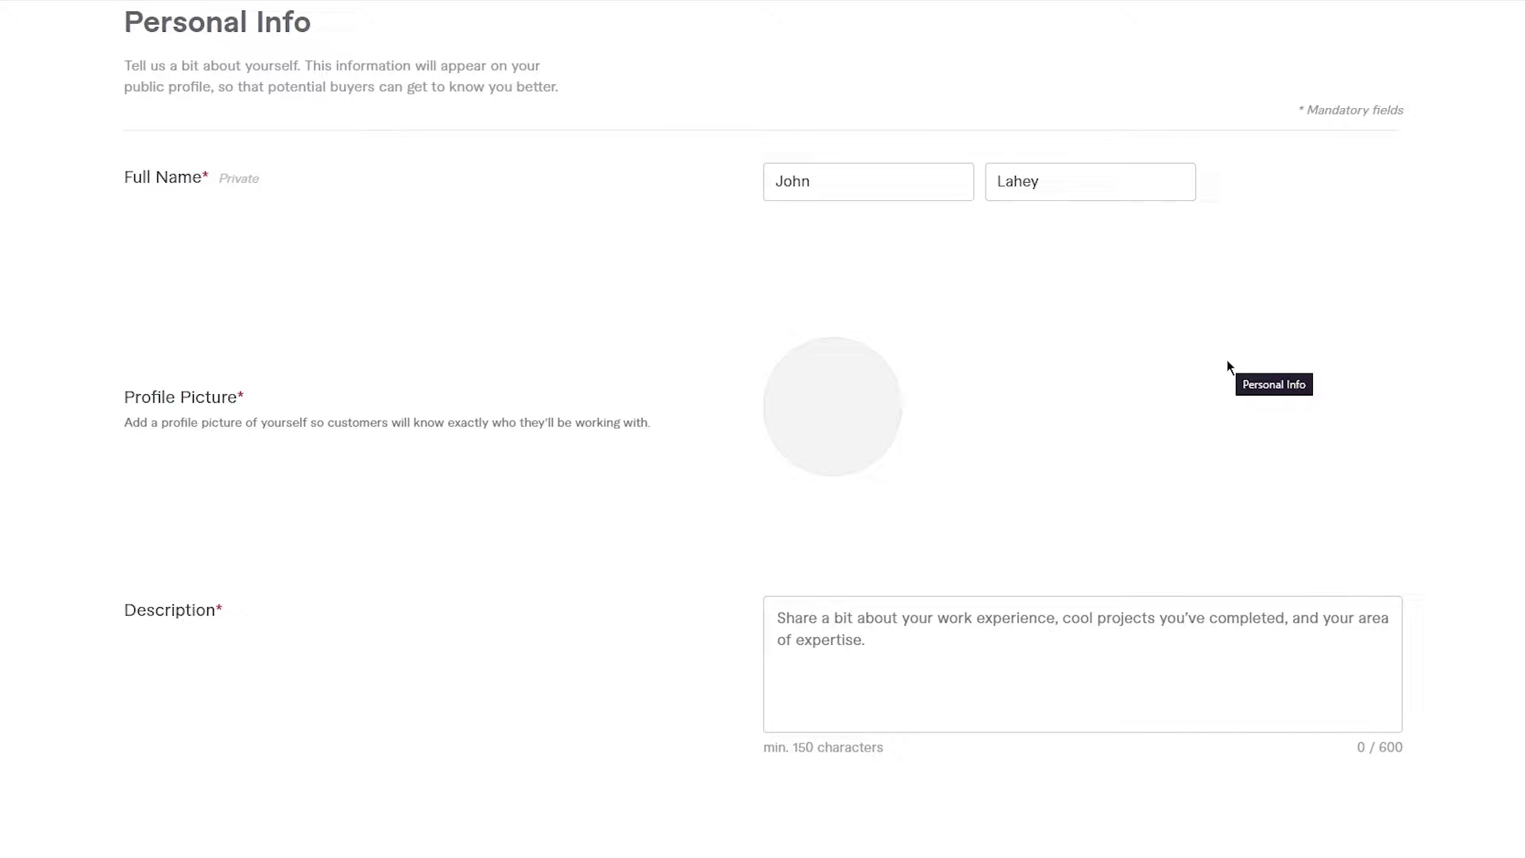
pyautogui.scroll(-3, 1469, 481)
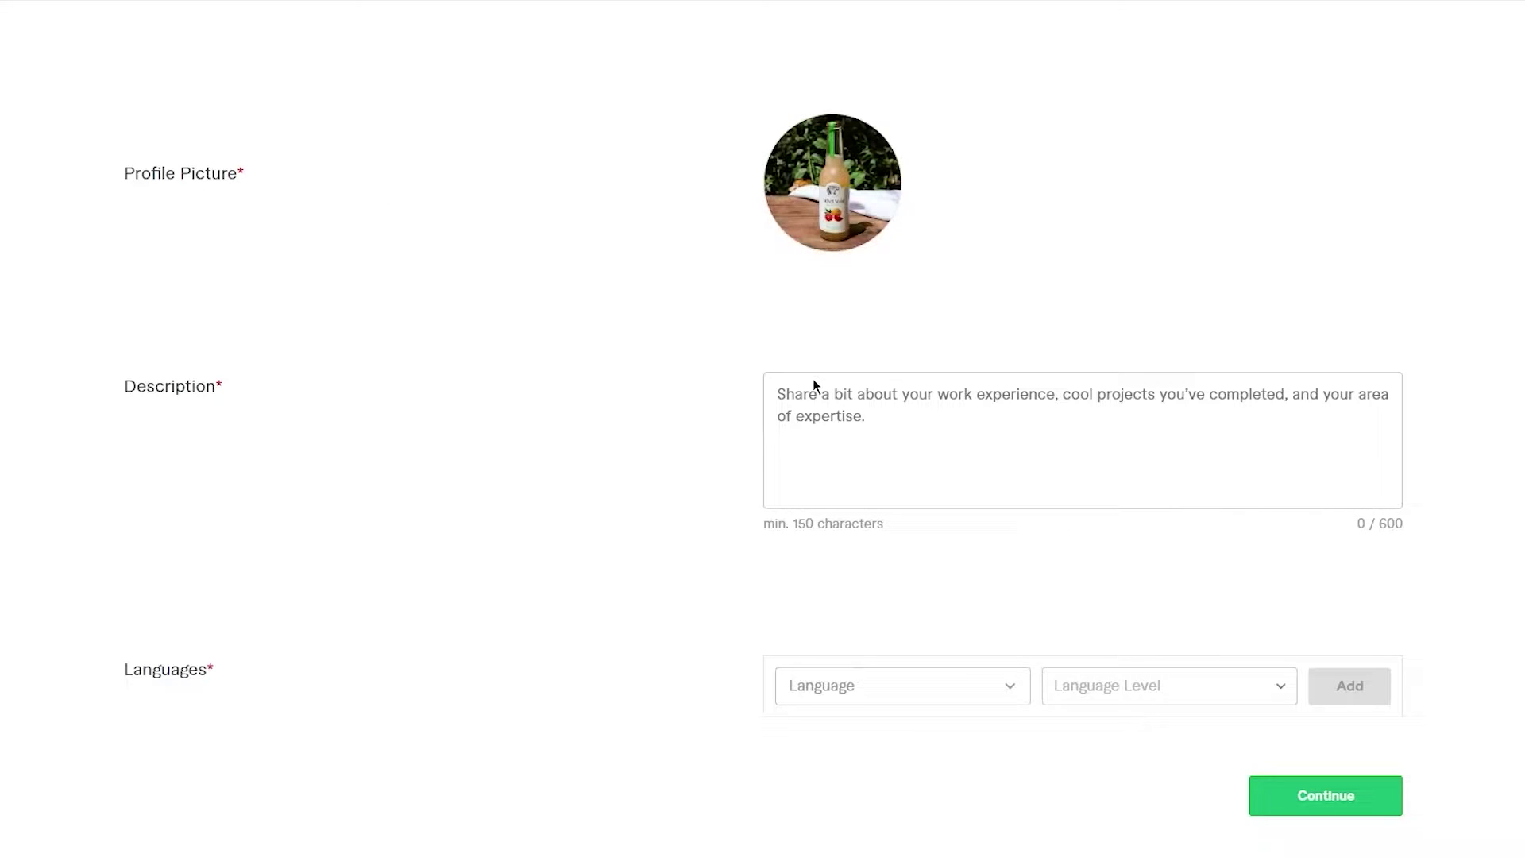
# - Place the cursor in the Description box to start the profile description
pyautogui.click(894, 435)
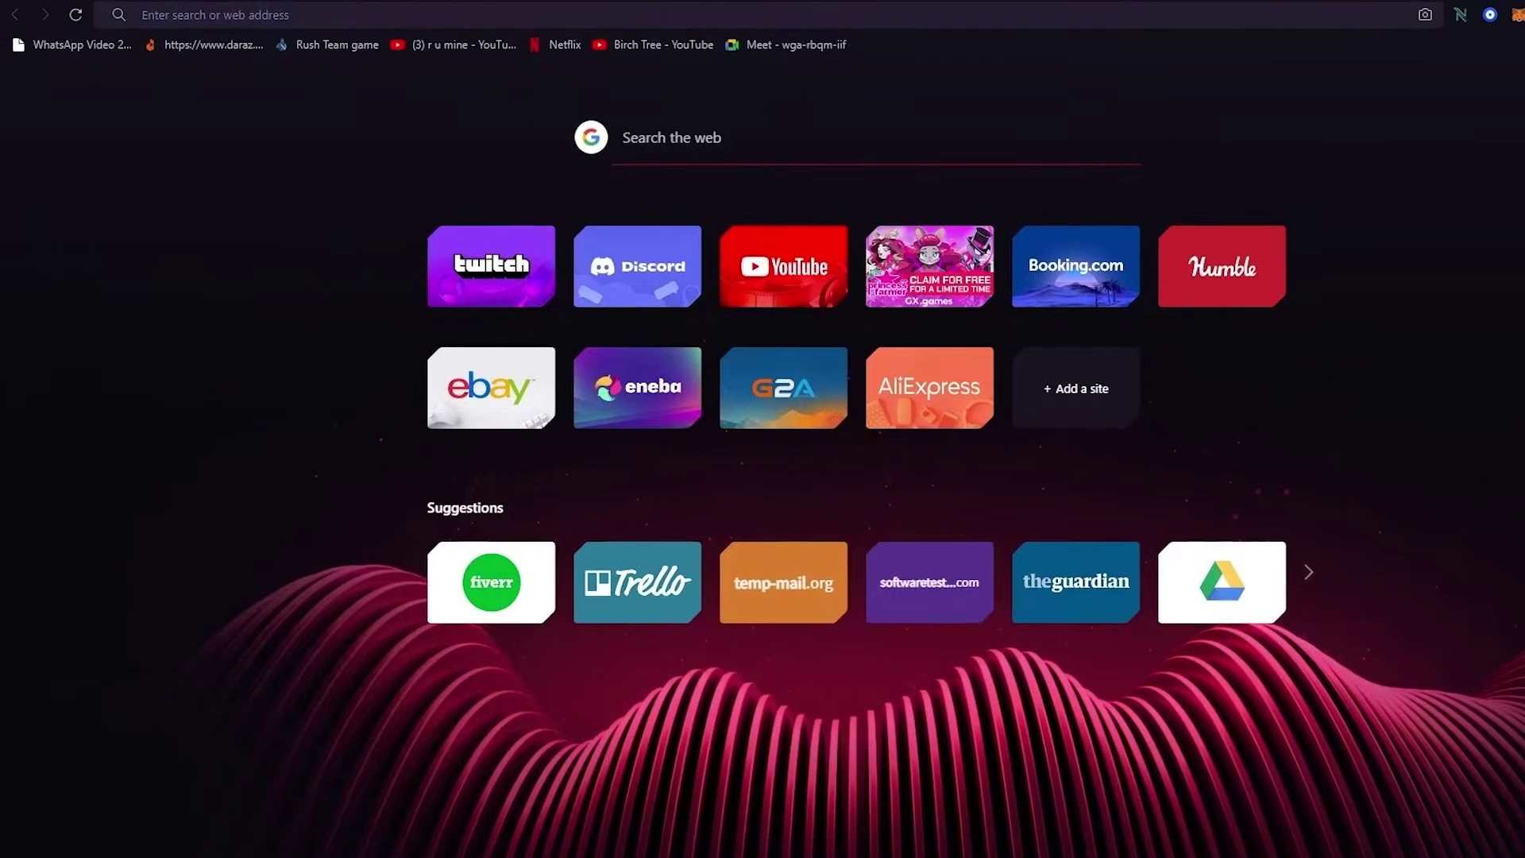
# - Search the web for chatgpt and open the ChatGPT chat page via the OpenAI result
pyautogui.write('chatgpt')
pyautogui.press('Return')
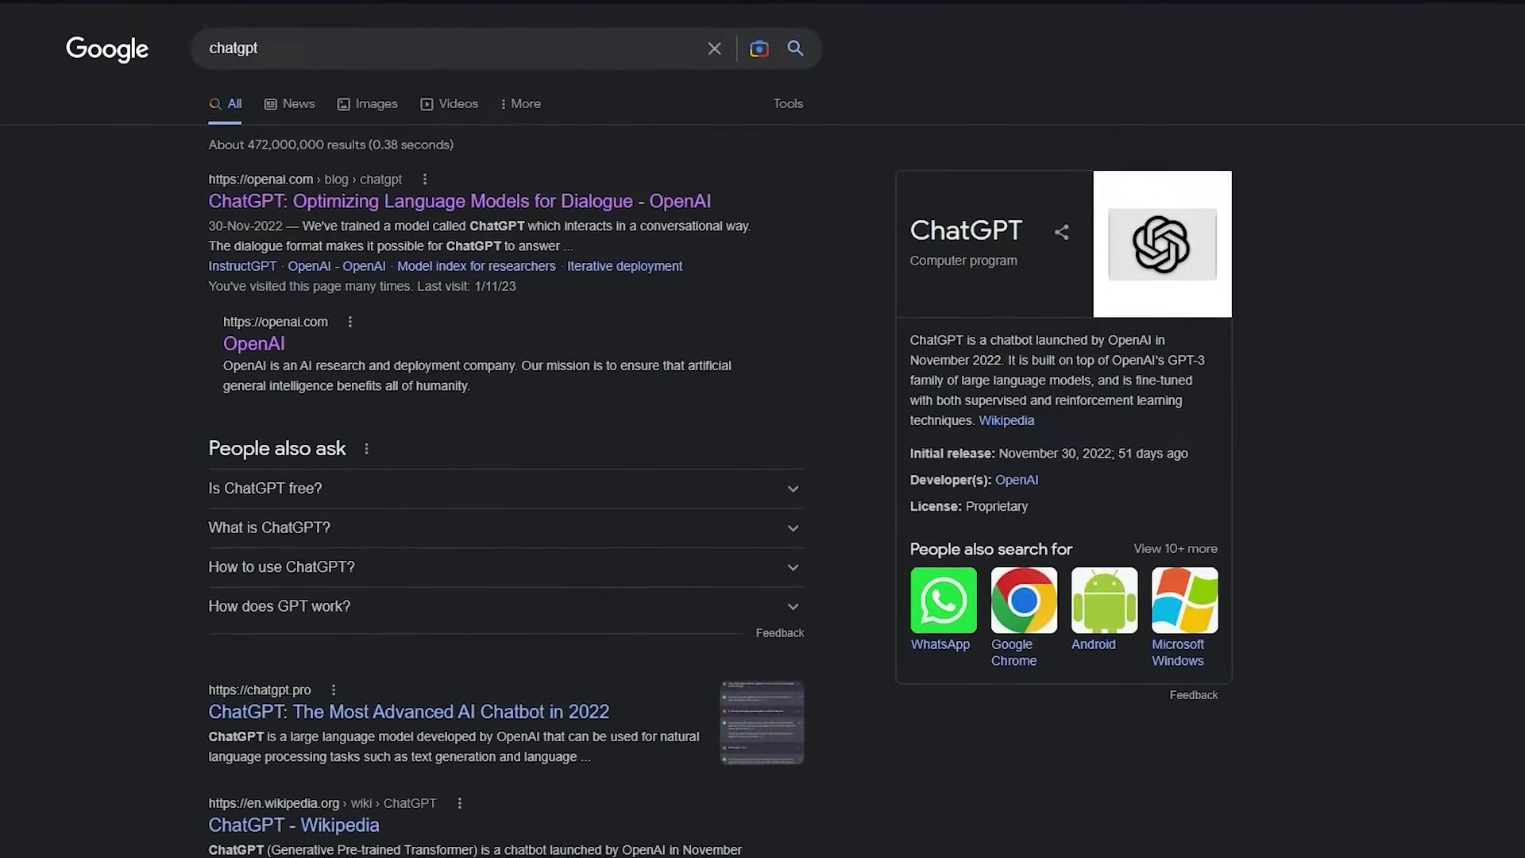
pyautogui.click(433, 205)
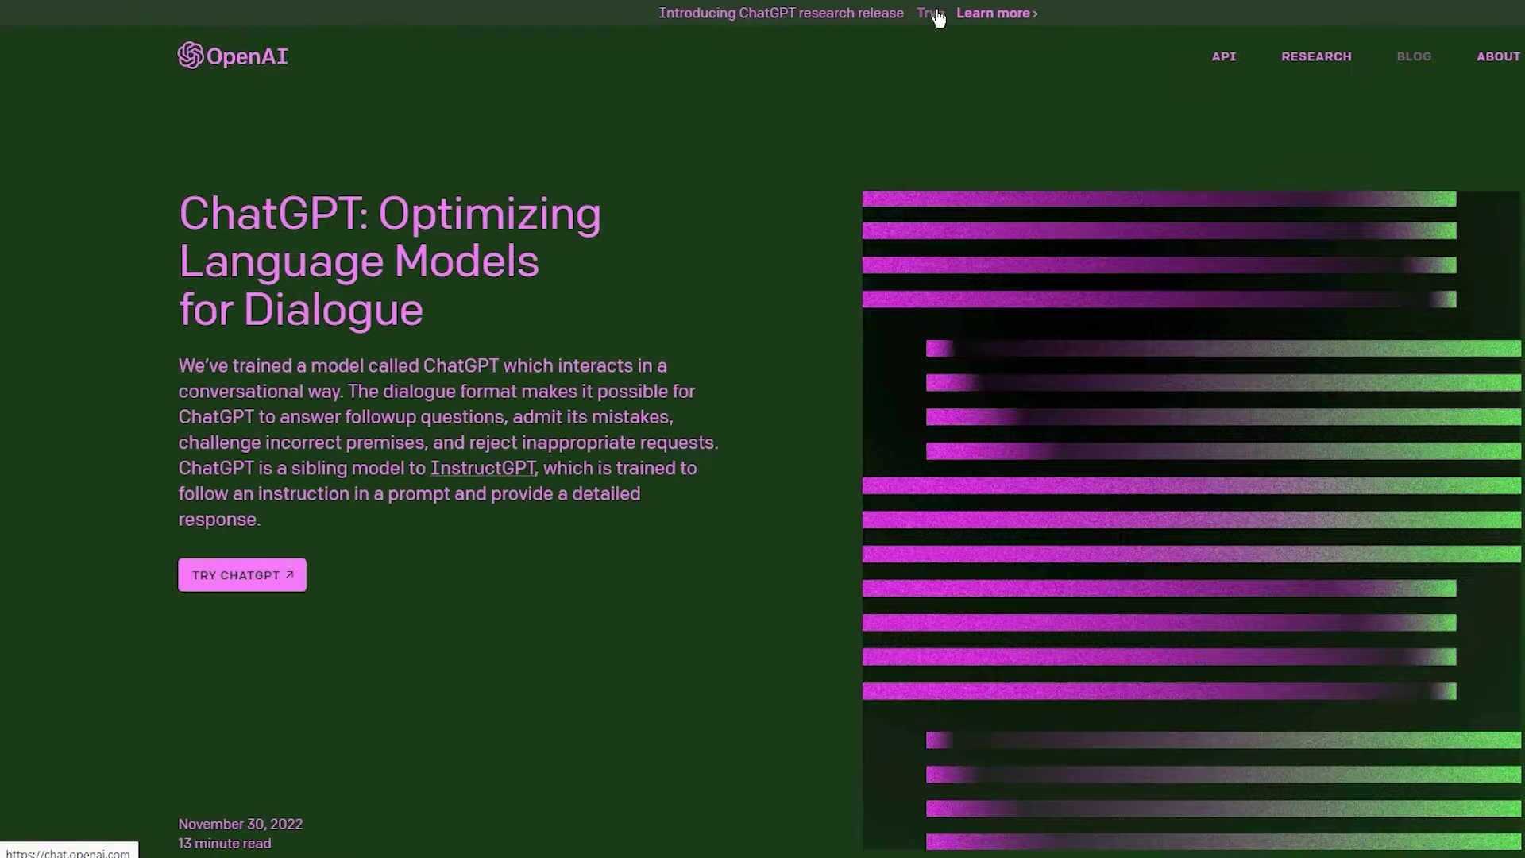
pyautogui.click(937, 17)
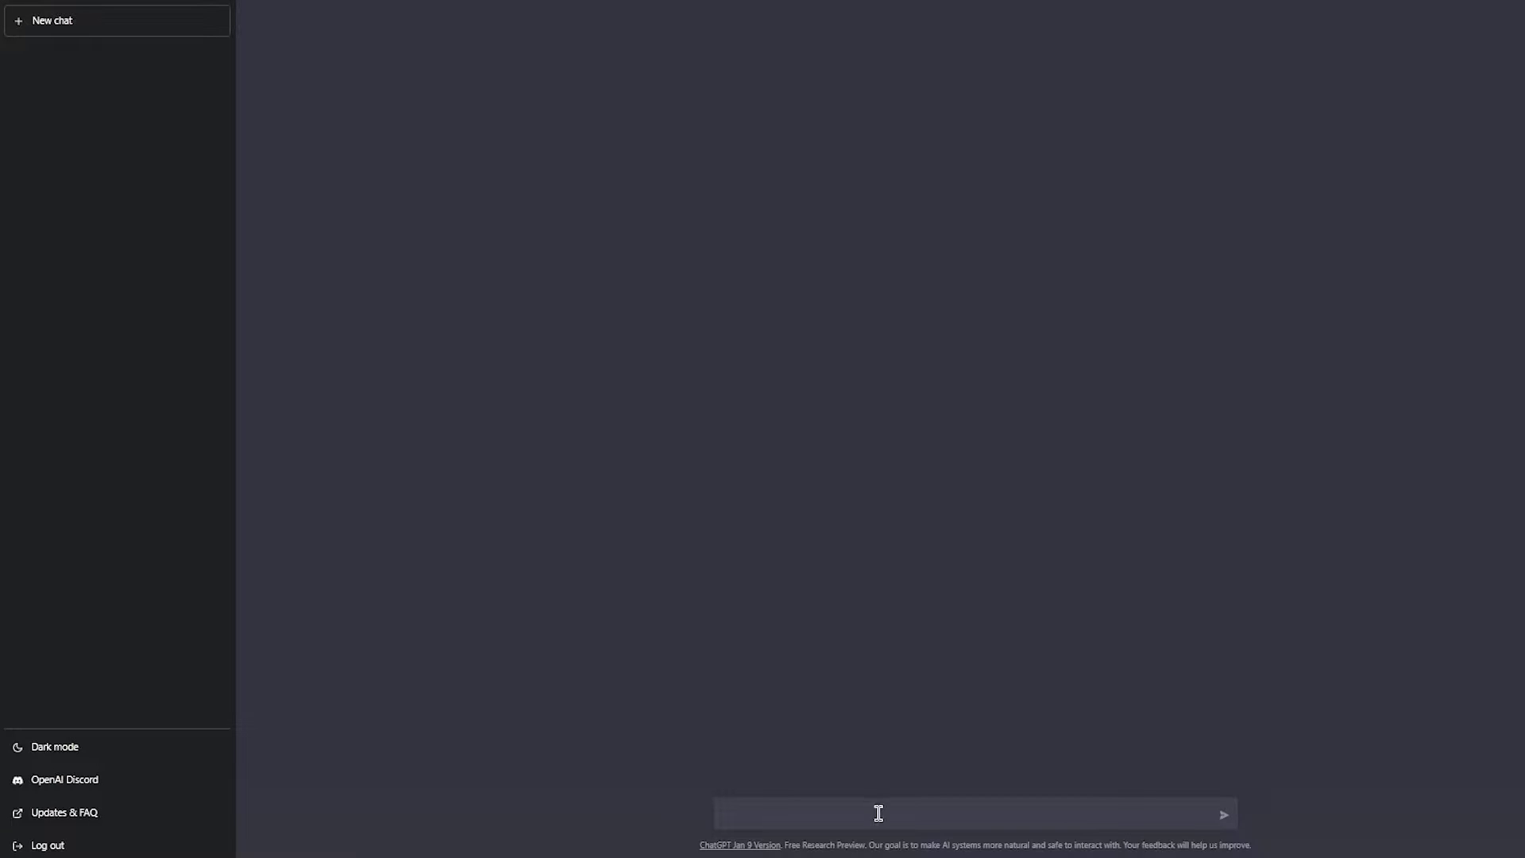
pyautogui.click(837, 817)
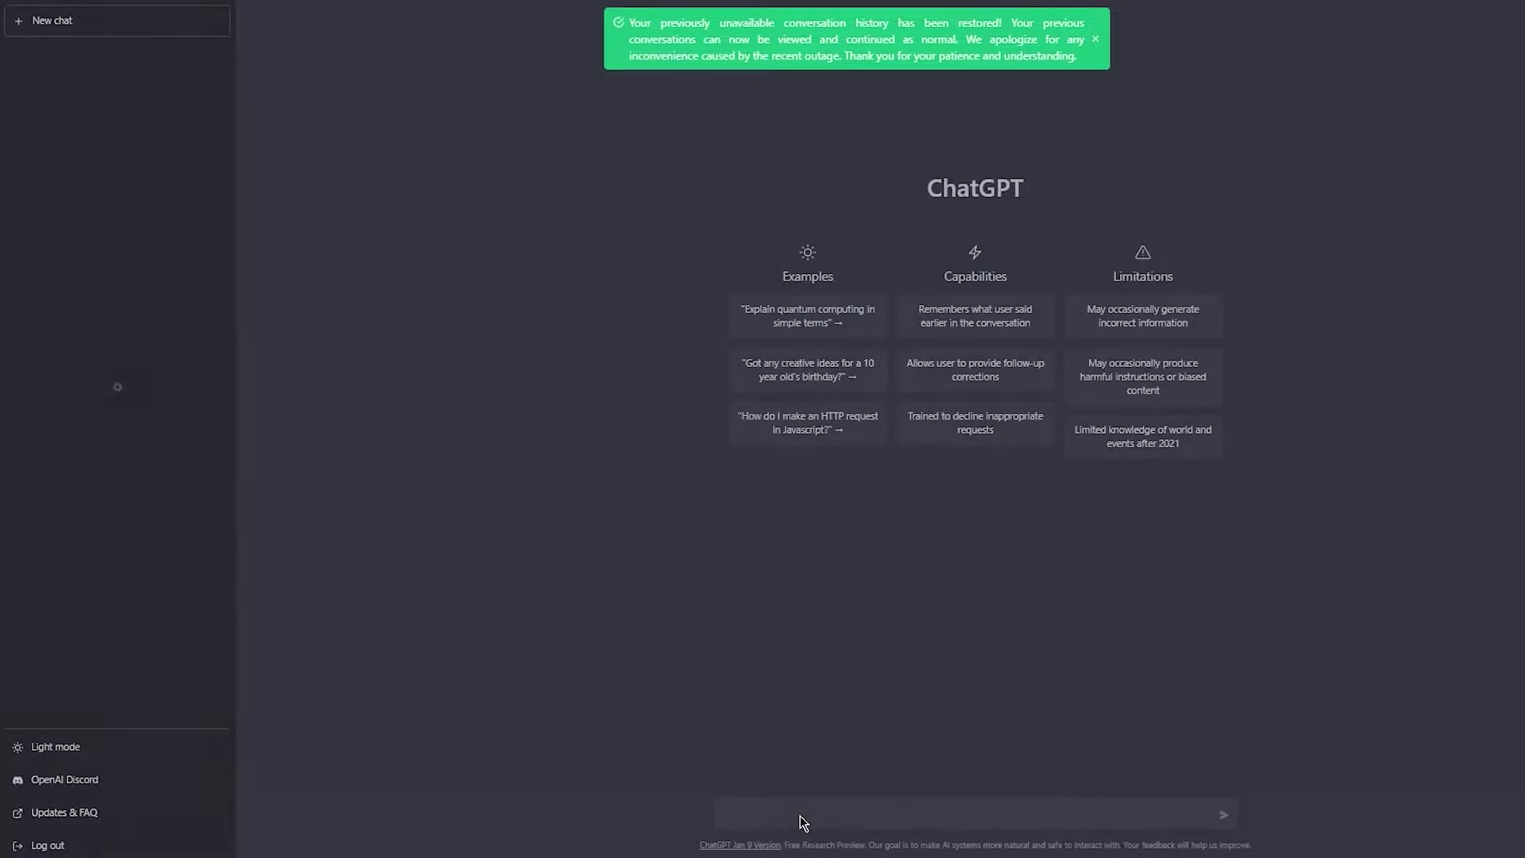
# - Ask ChatGPT for a very formal, professional Fiverr profile description for a video and photo editing expert
pyautogui.click(1097, 39)
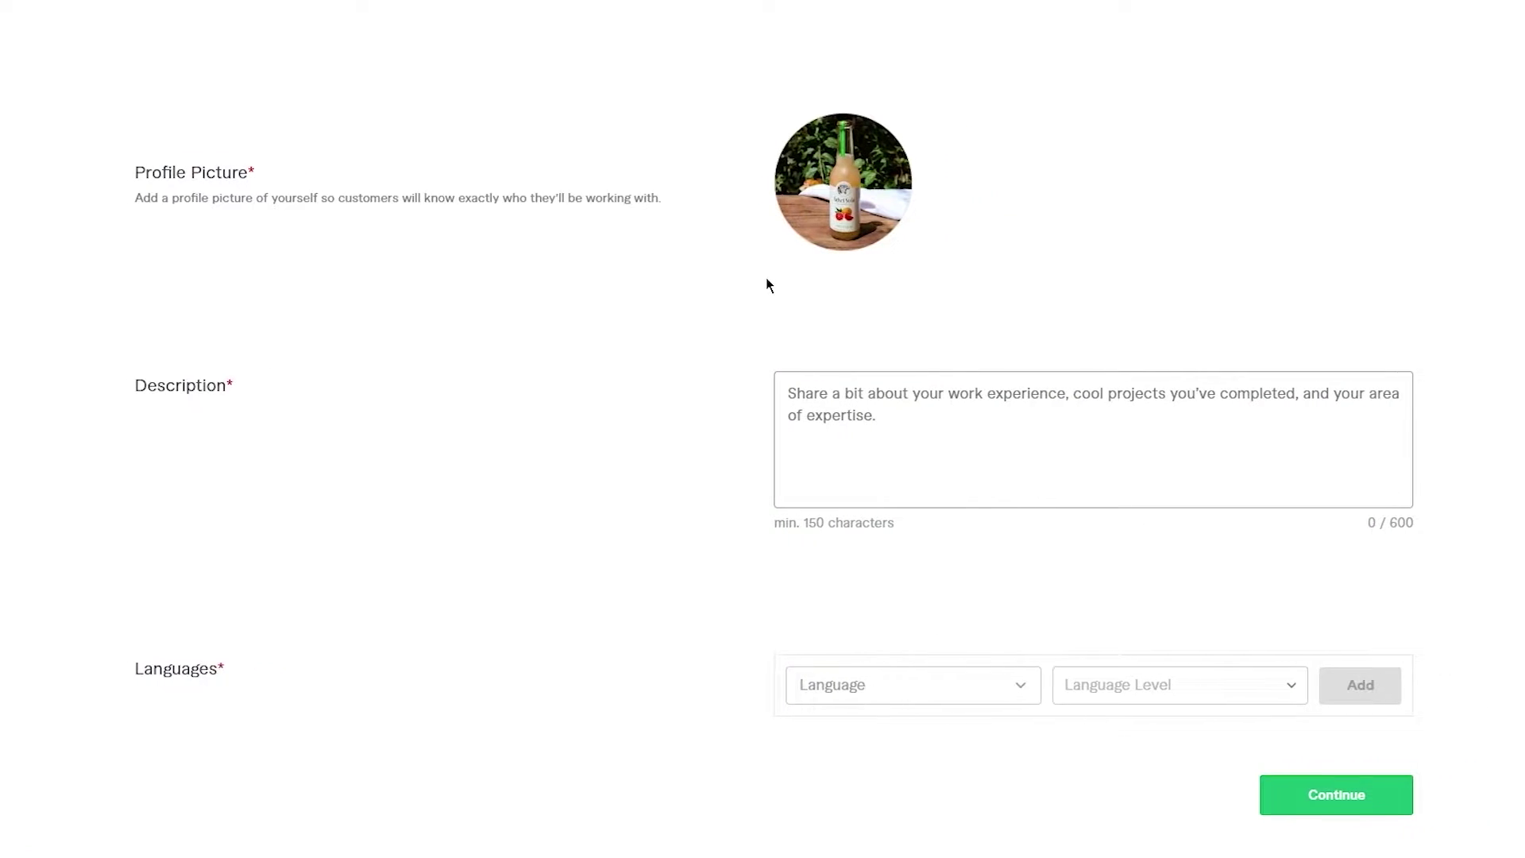
pyautogui.click(856, 375)
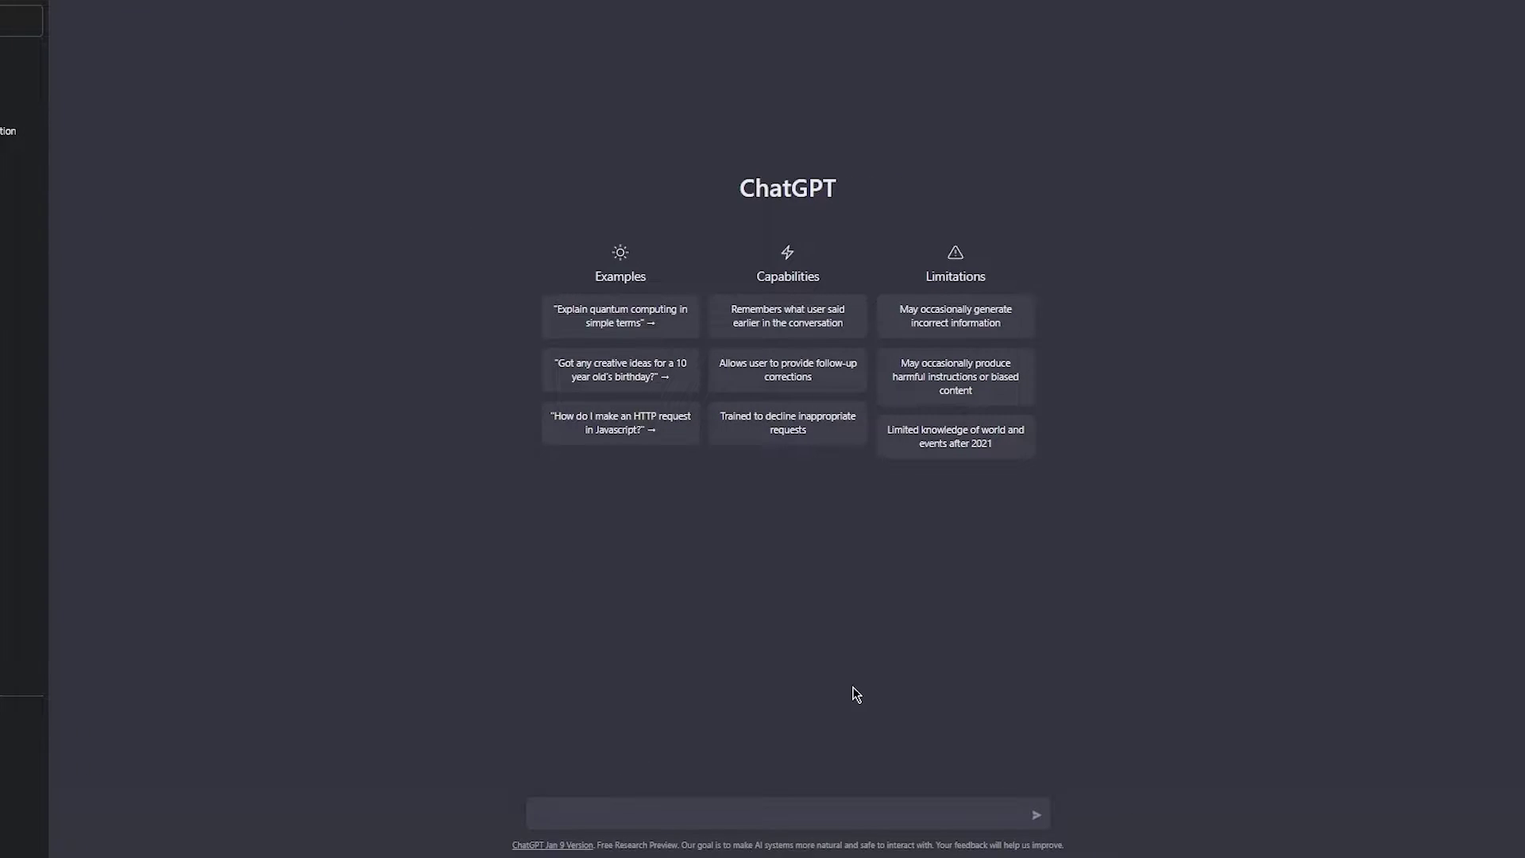
pyautogui.write('hi can you write me a very formal and professional')
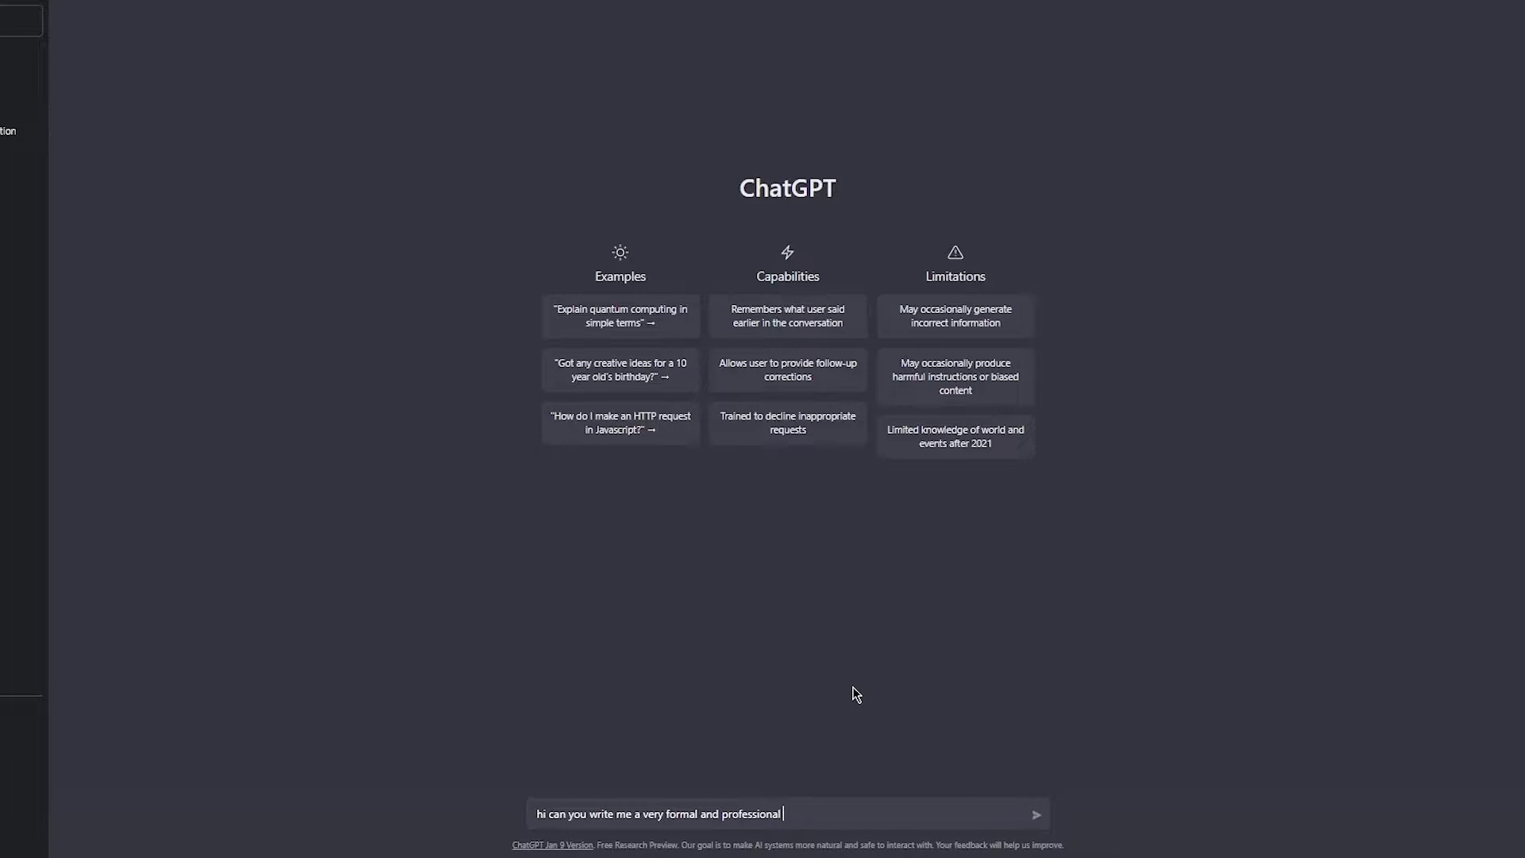
pyautogui.write(' fiverr profile description, i have maj')
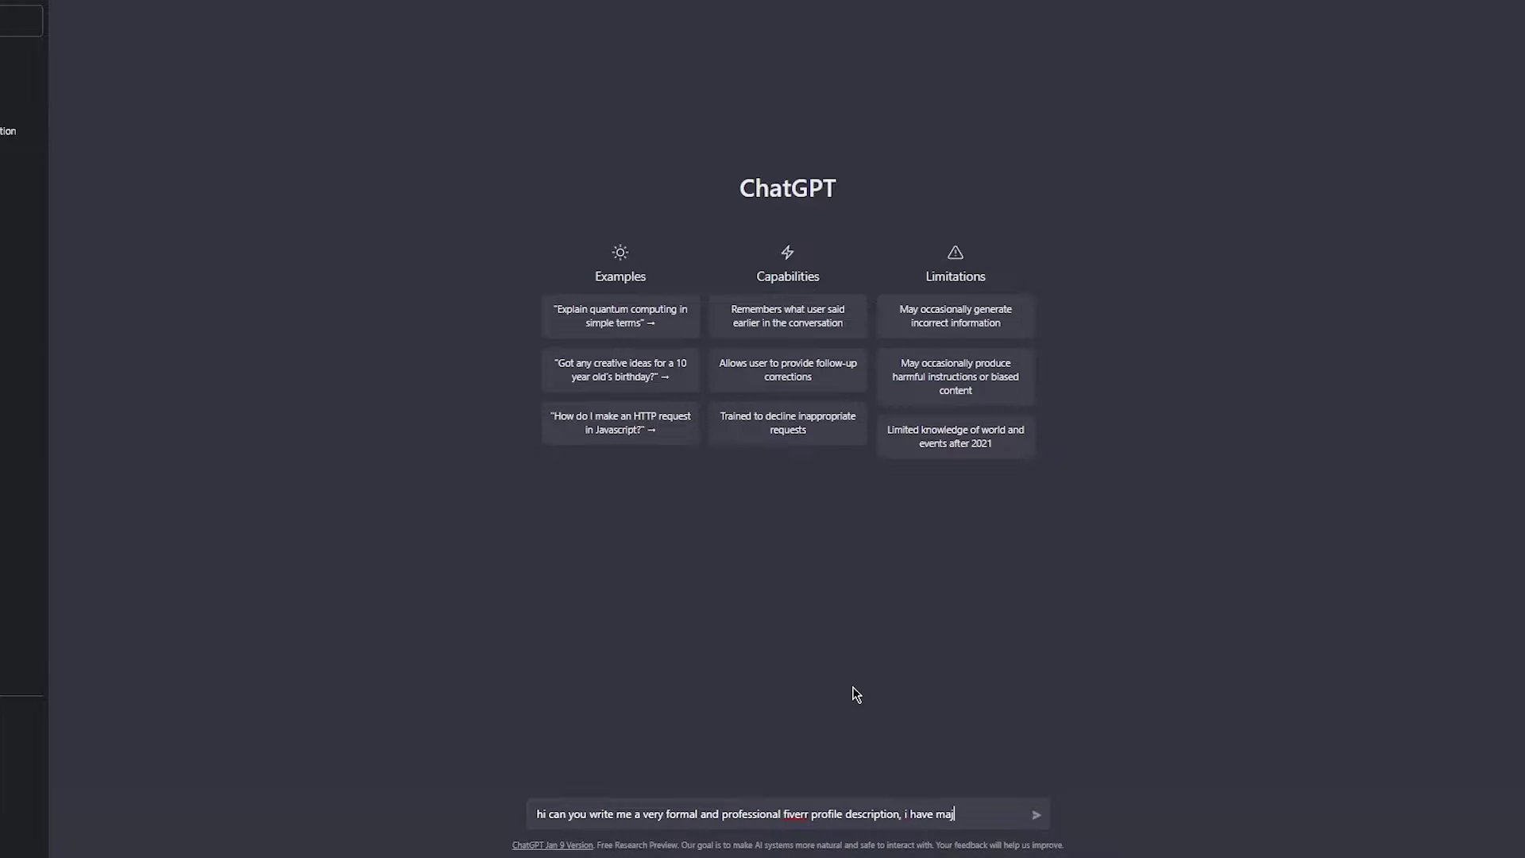
pyautogui.write('or expertise in ')
pyautogui.write('video and p')
pyautogui.write('hoto')
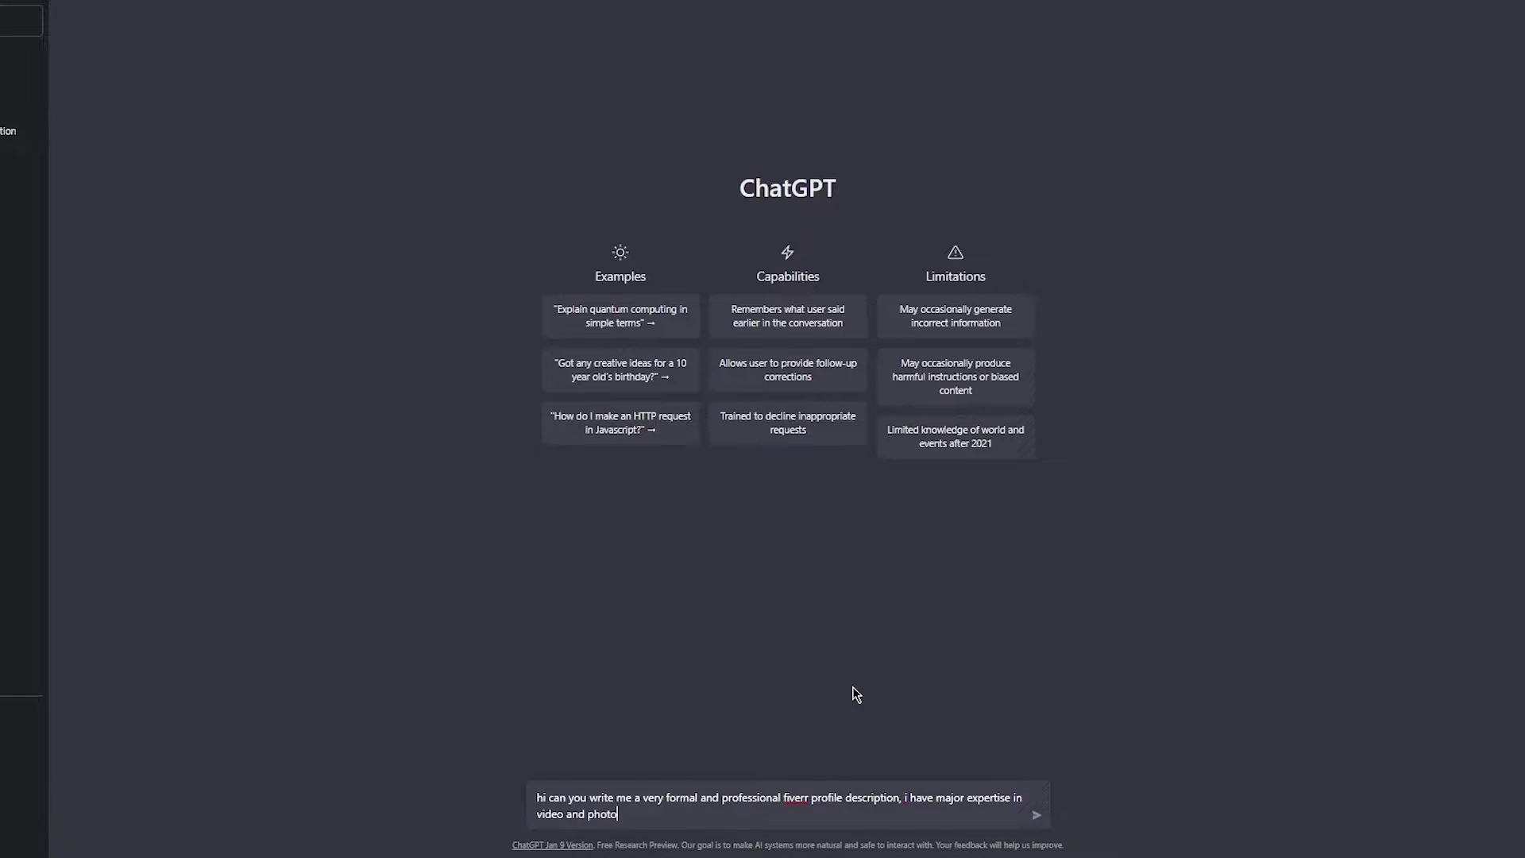
pyautogui.write(' editing')
pyautogui.press('Return')
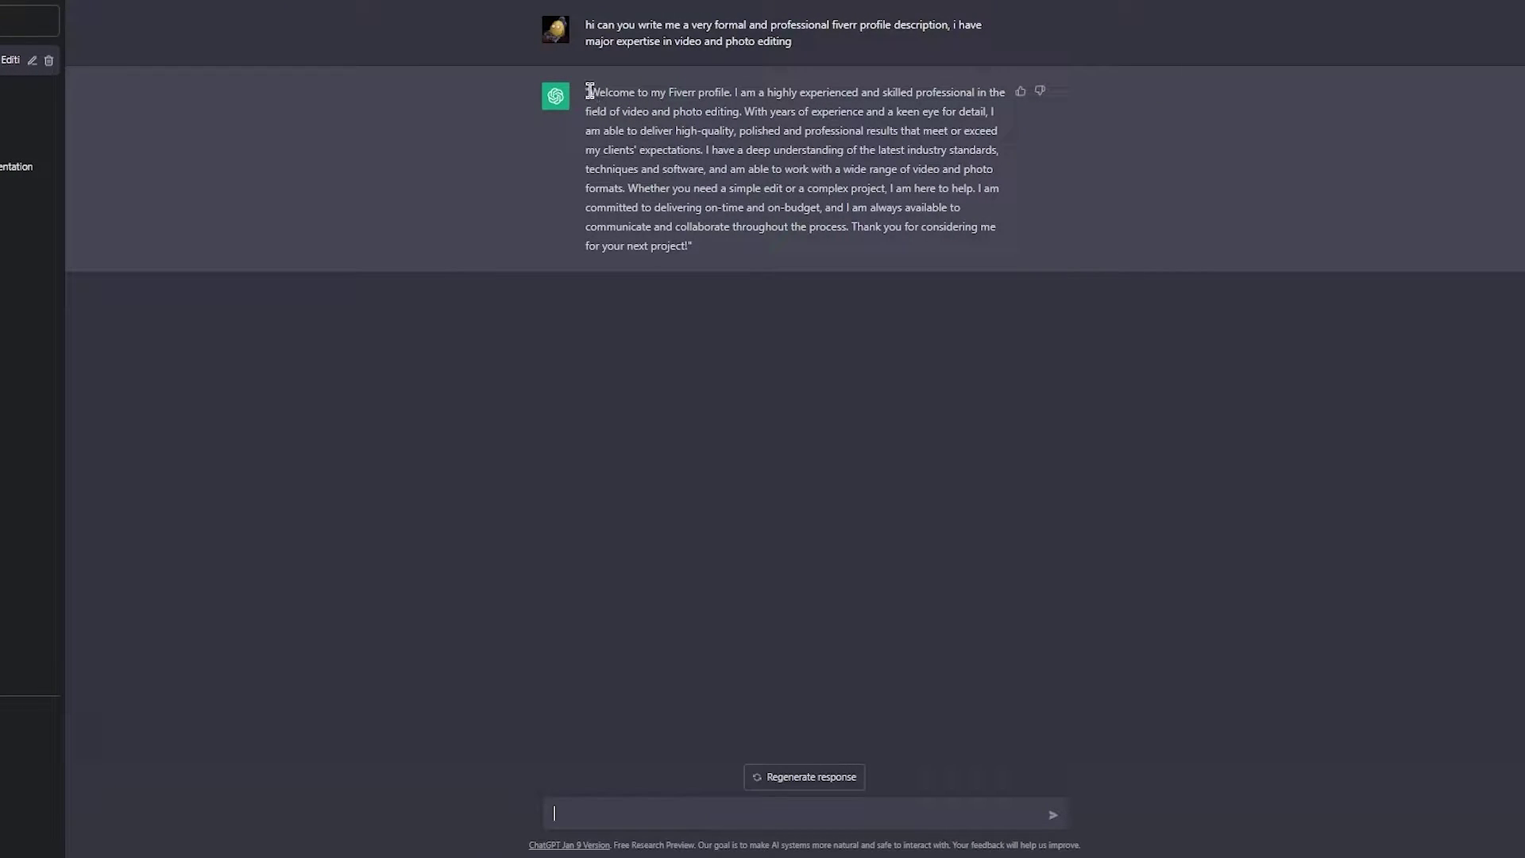
# - Select and copy ChatGPT's entire generated profile description
pyautogui.moveTo(590, 91); pyautogui.dragTo(722, 249)
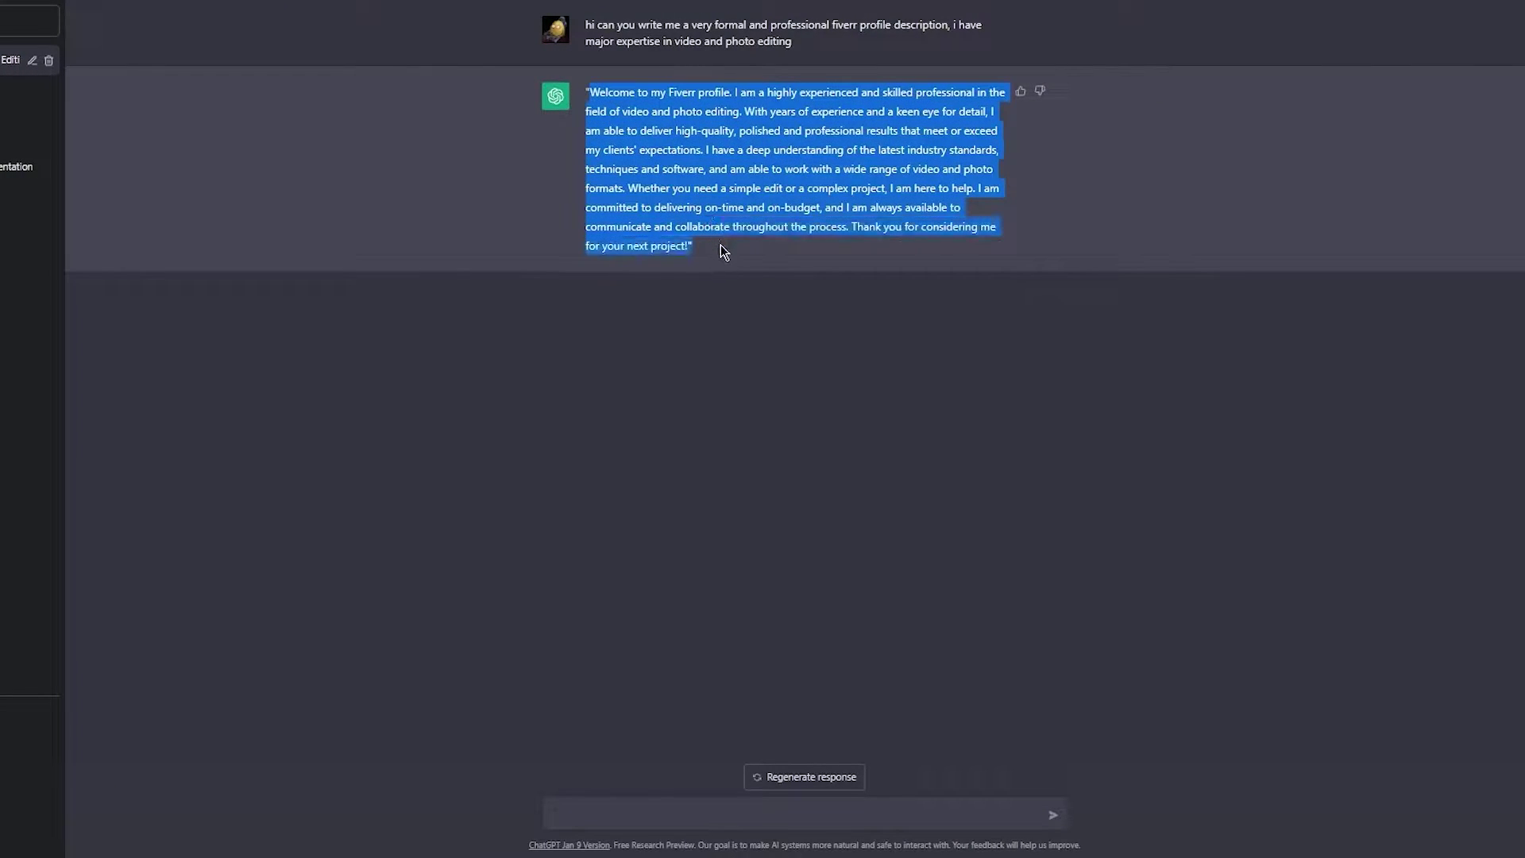
pyautogui.click(714, 161)
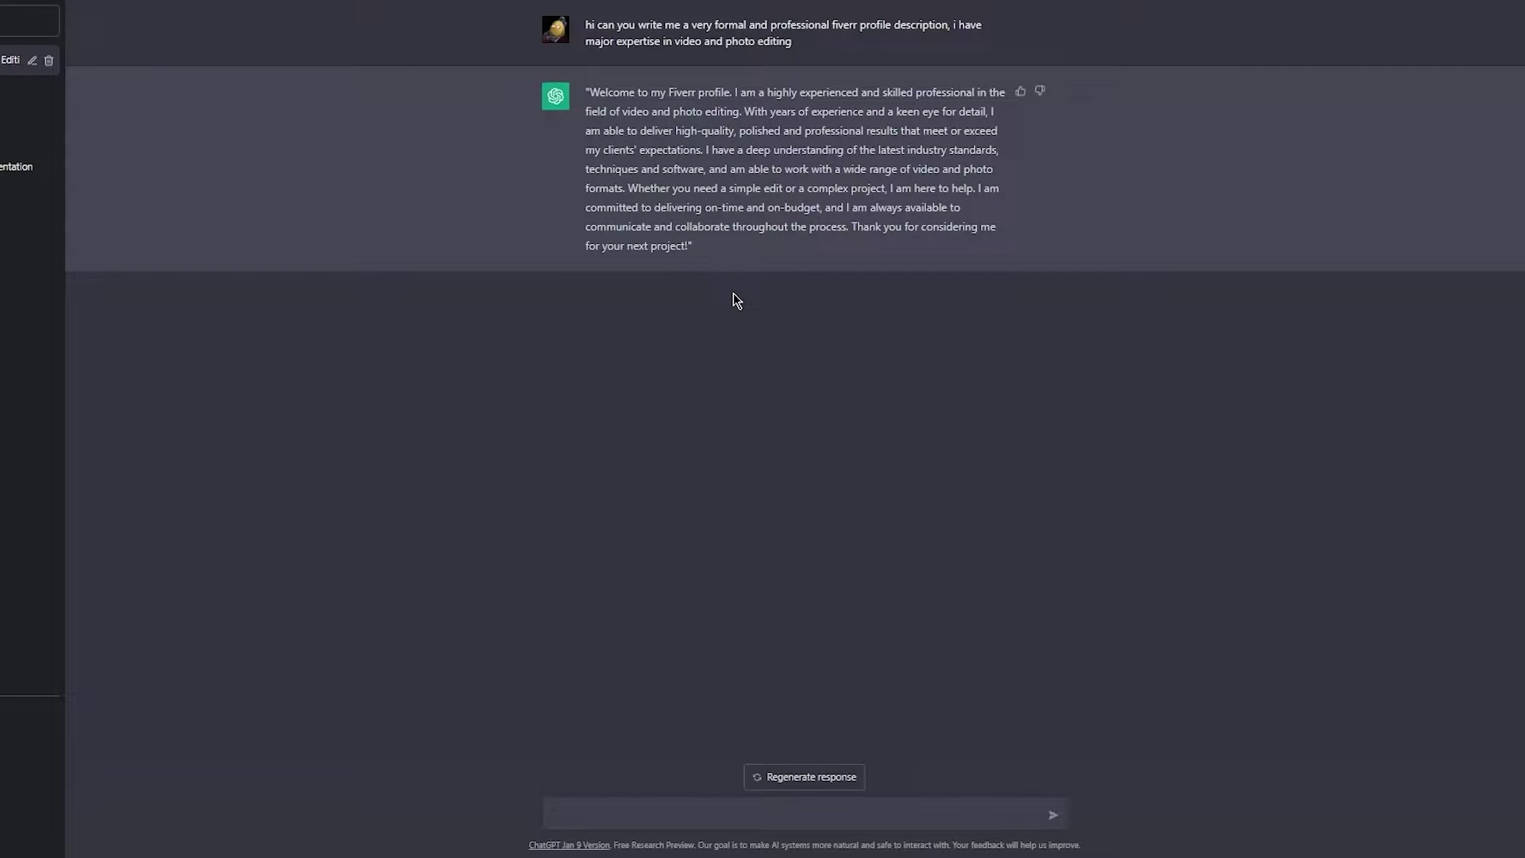
pyautogui.moveTo(586, 91); pyautogui.dragTo(714, 256)
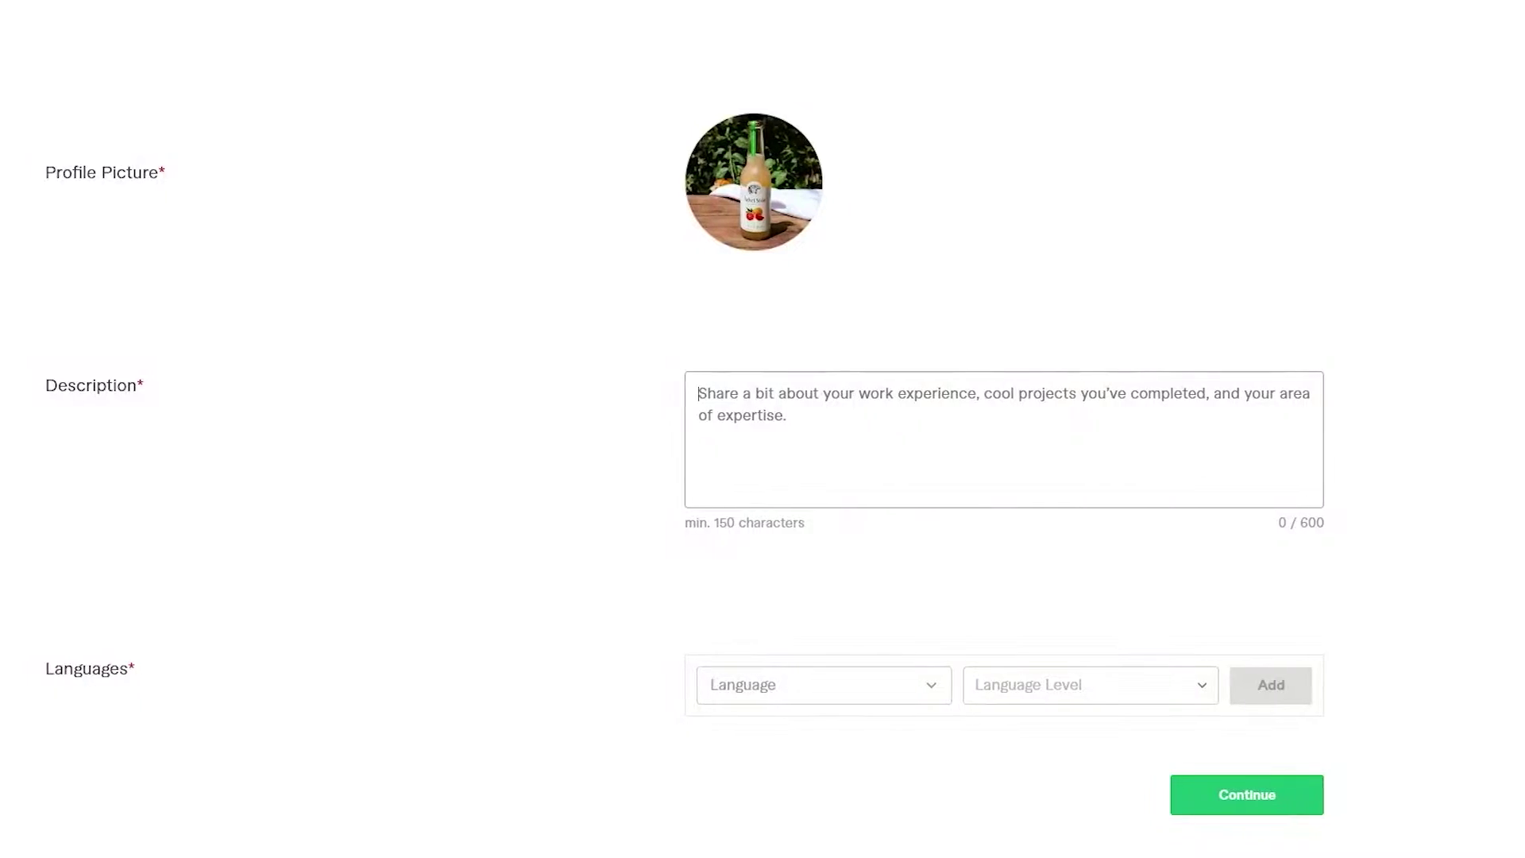
# - Paste the text into Description, cutting the ending after 'I am here to help.' and the opening quote
pyautogui.hotkey('ctrl', 'v')
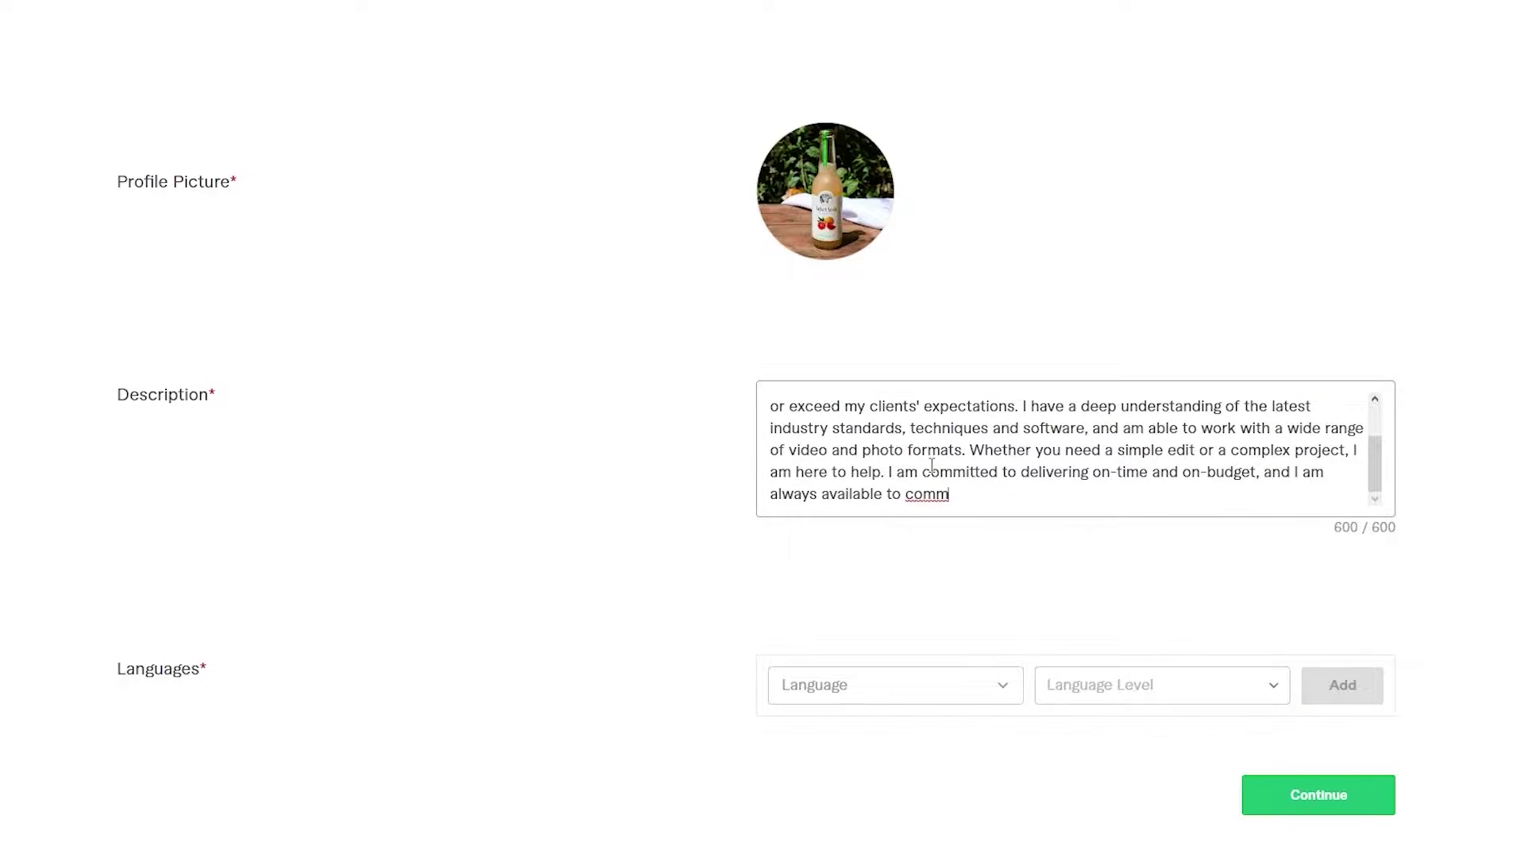
pyautogui.moveTo(950, 494); pyautogui.dragTo(890, 474)
pyautogui.press('BackSpace')
pyautogui.scroll(8, 889, 474)
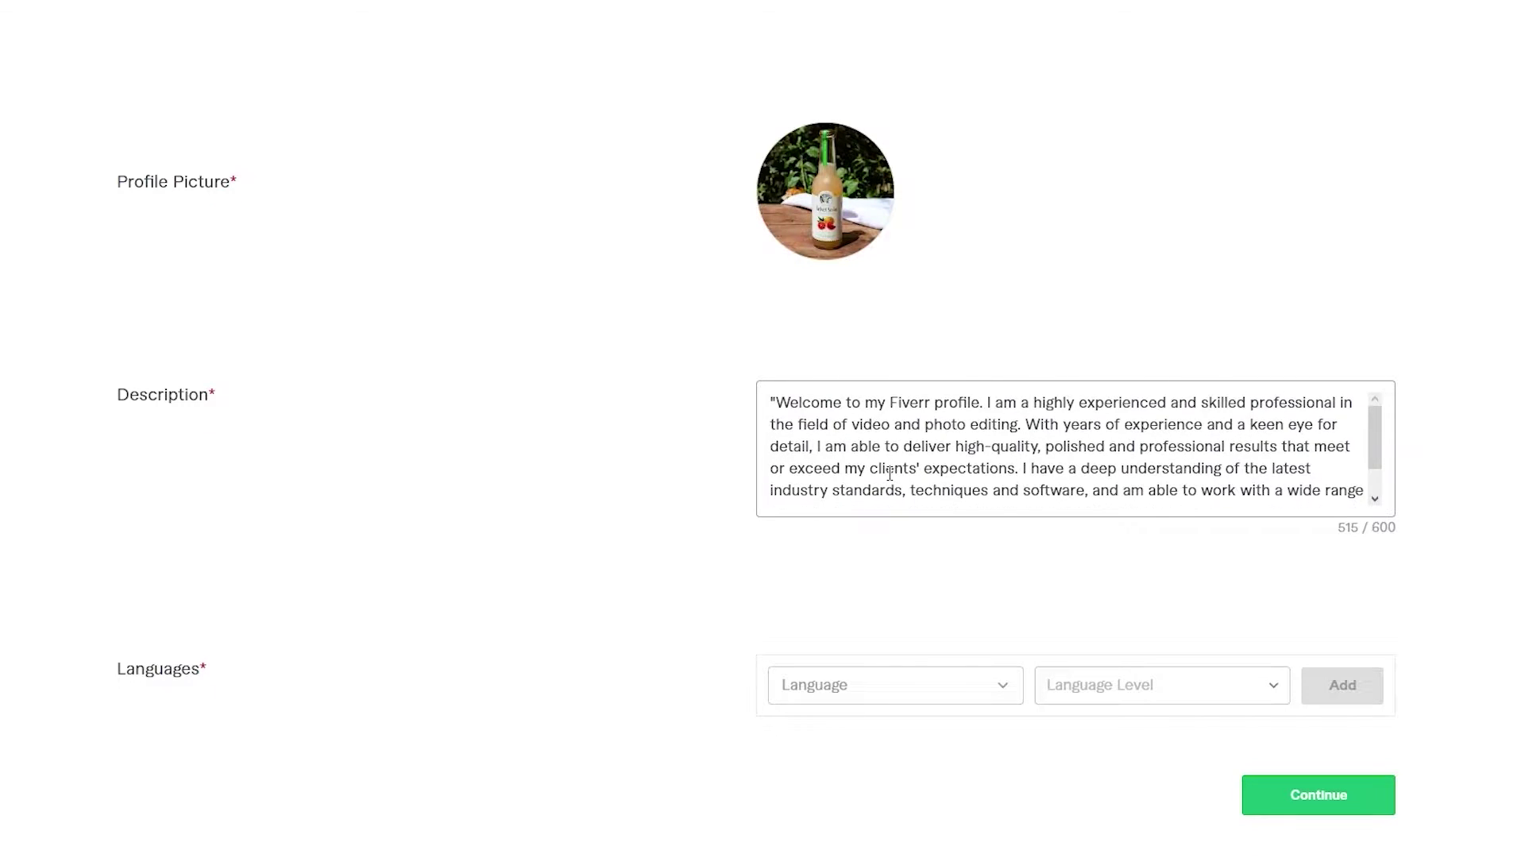
pyautogui.scroll(-5, 890, 474)
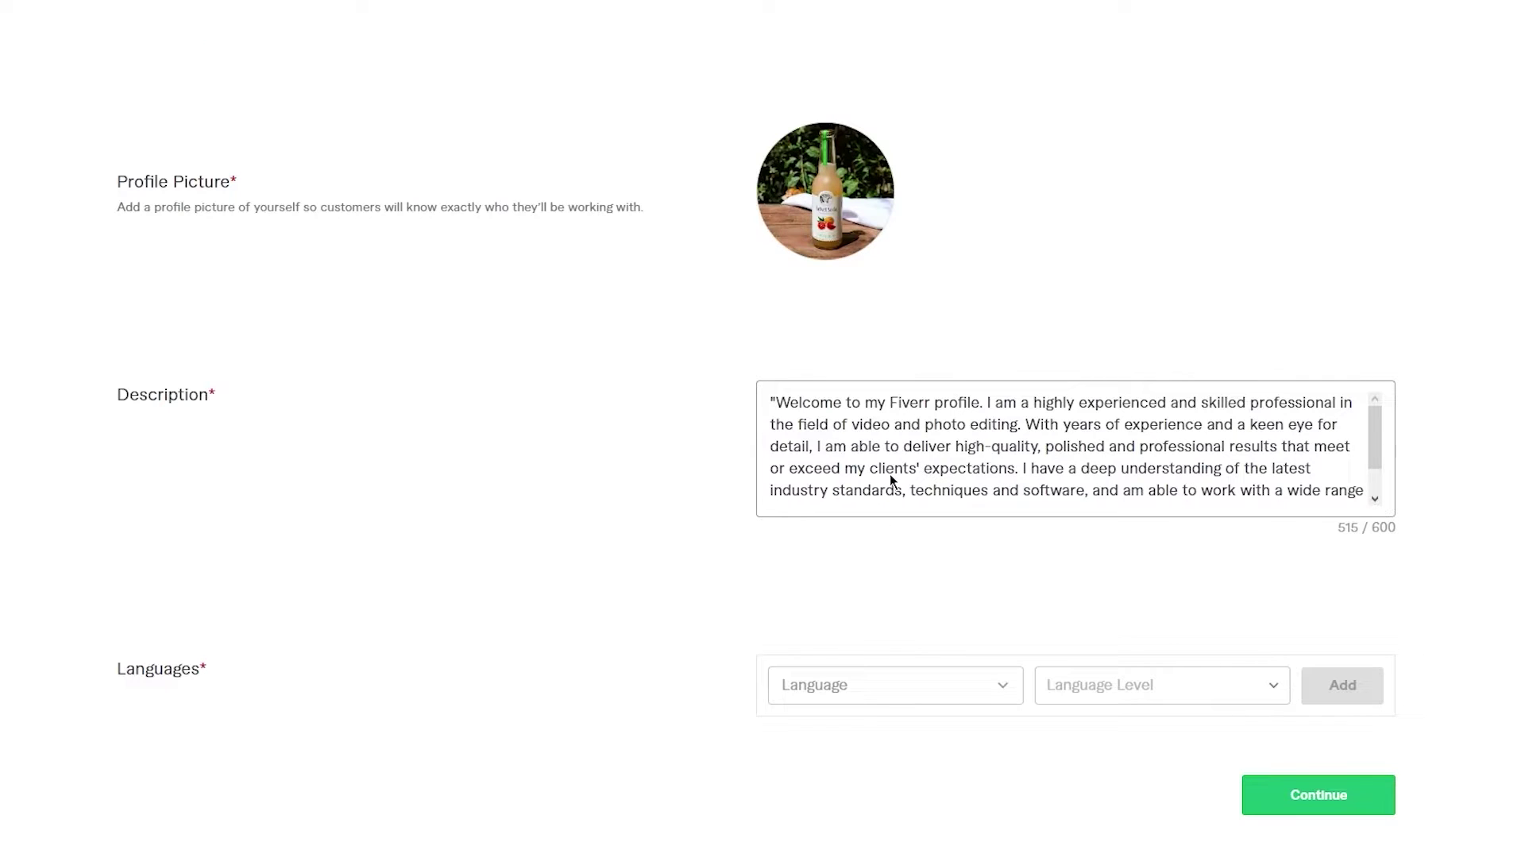
pyautogui.click(777, 401)
pyautogui.press('BackSpace')
pyautogui.scroll(-2, 778, 401)
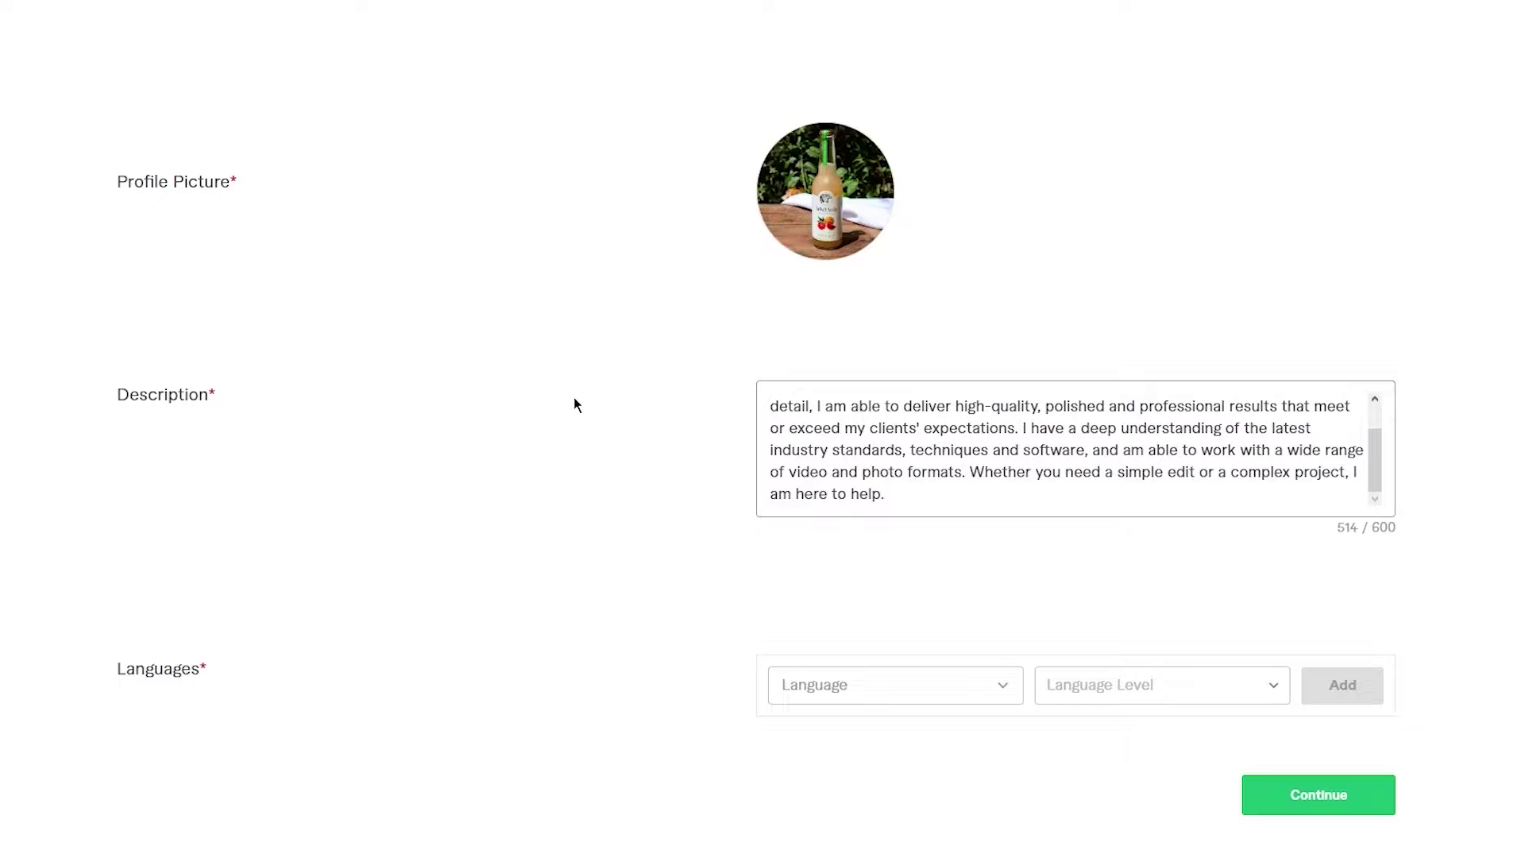
pyautogui.scroll(5, 573, 402)
pyautogui.scroll(-5, 500, 466)
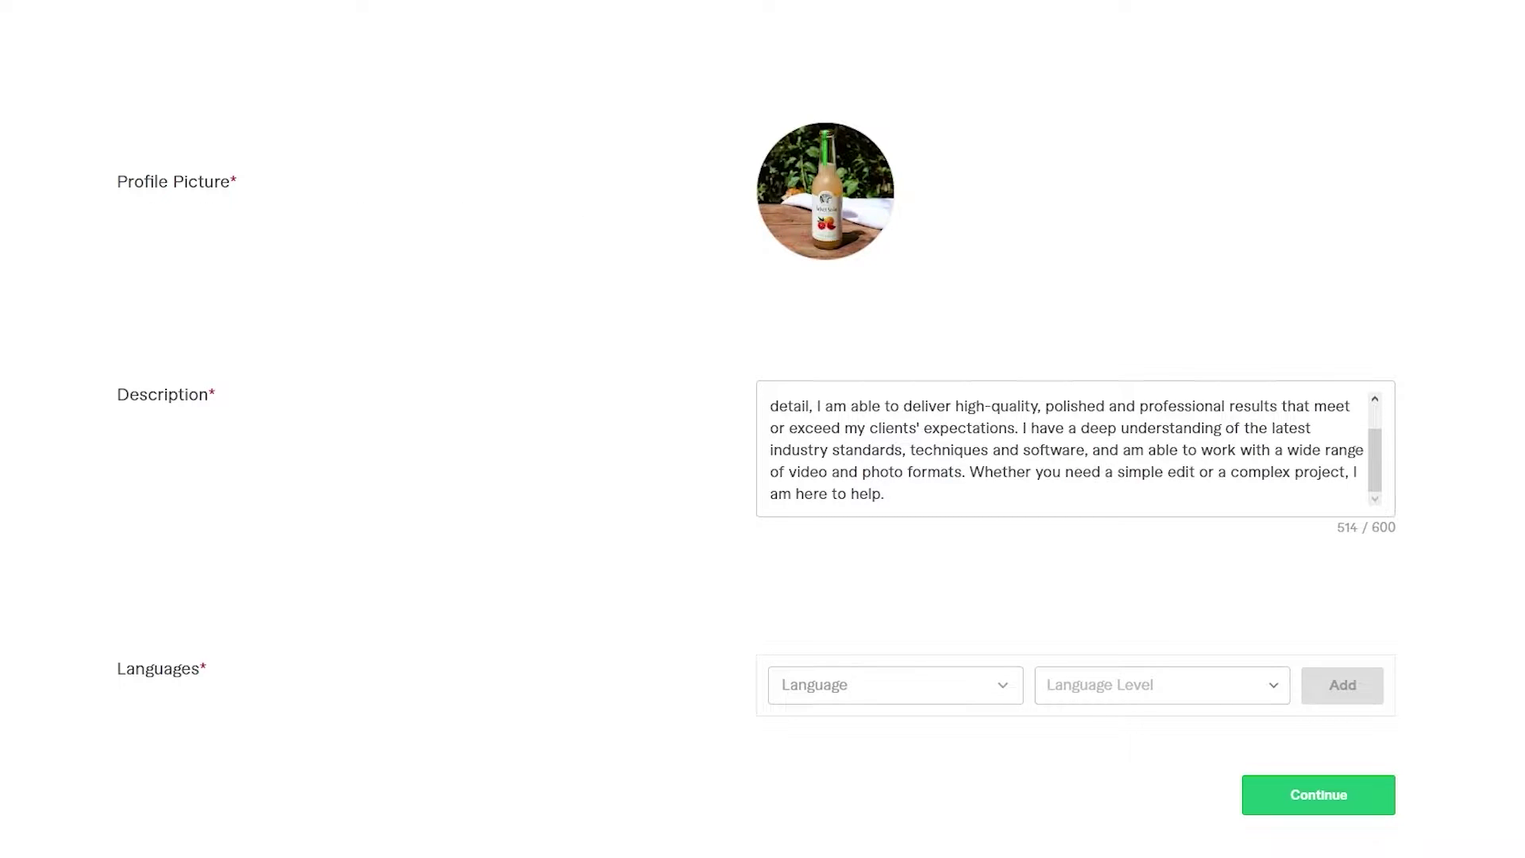
# - Add English at Native/Bilingual level under Languages and continue to Professional Info
pyautogui.click(834, 683)
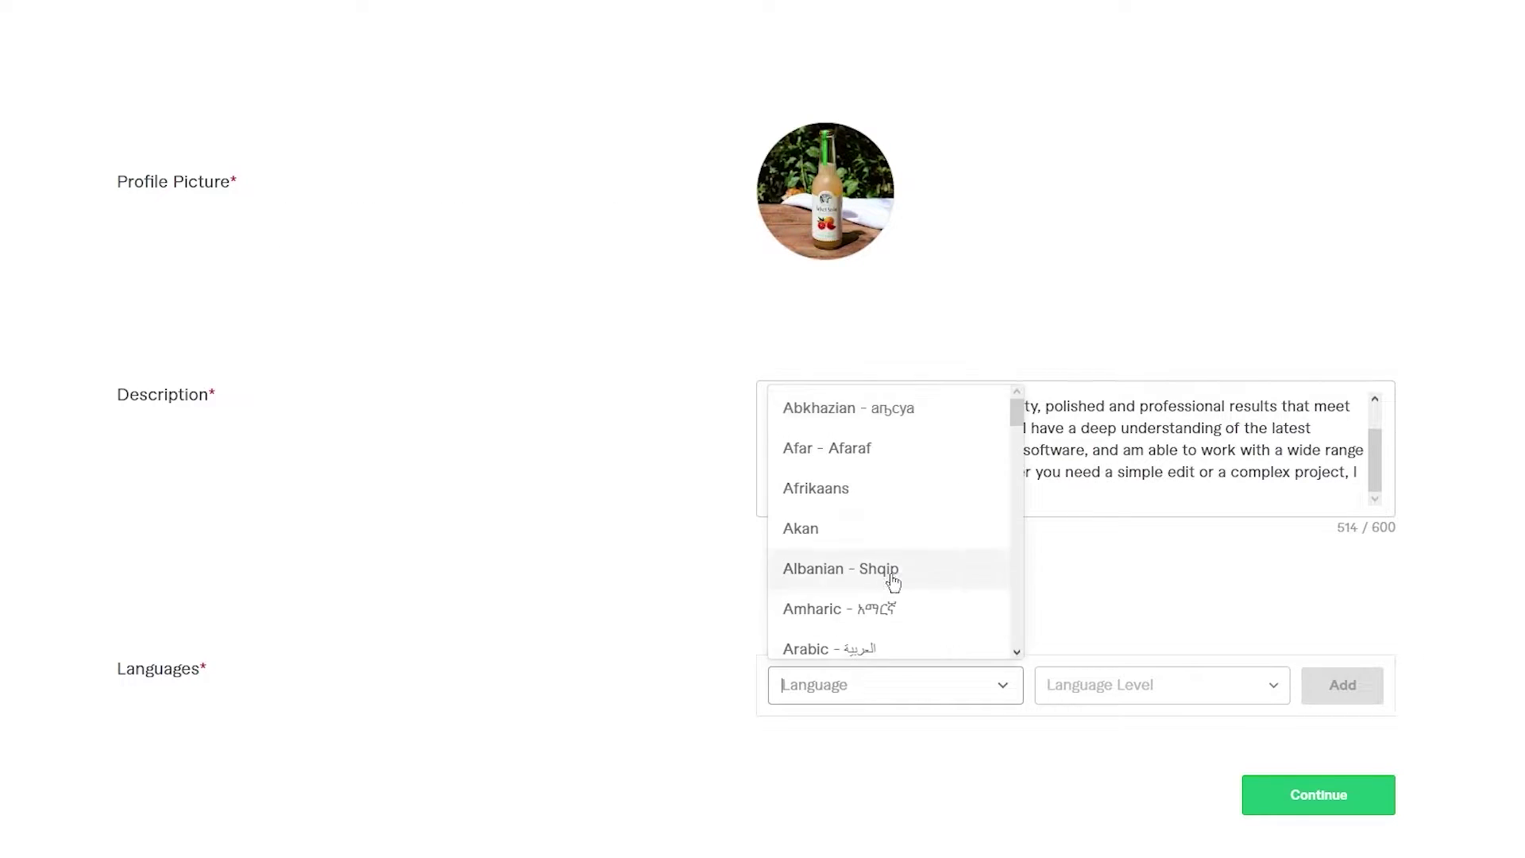
pyautogui.scroll(-20, 876, 476)
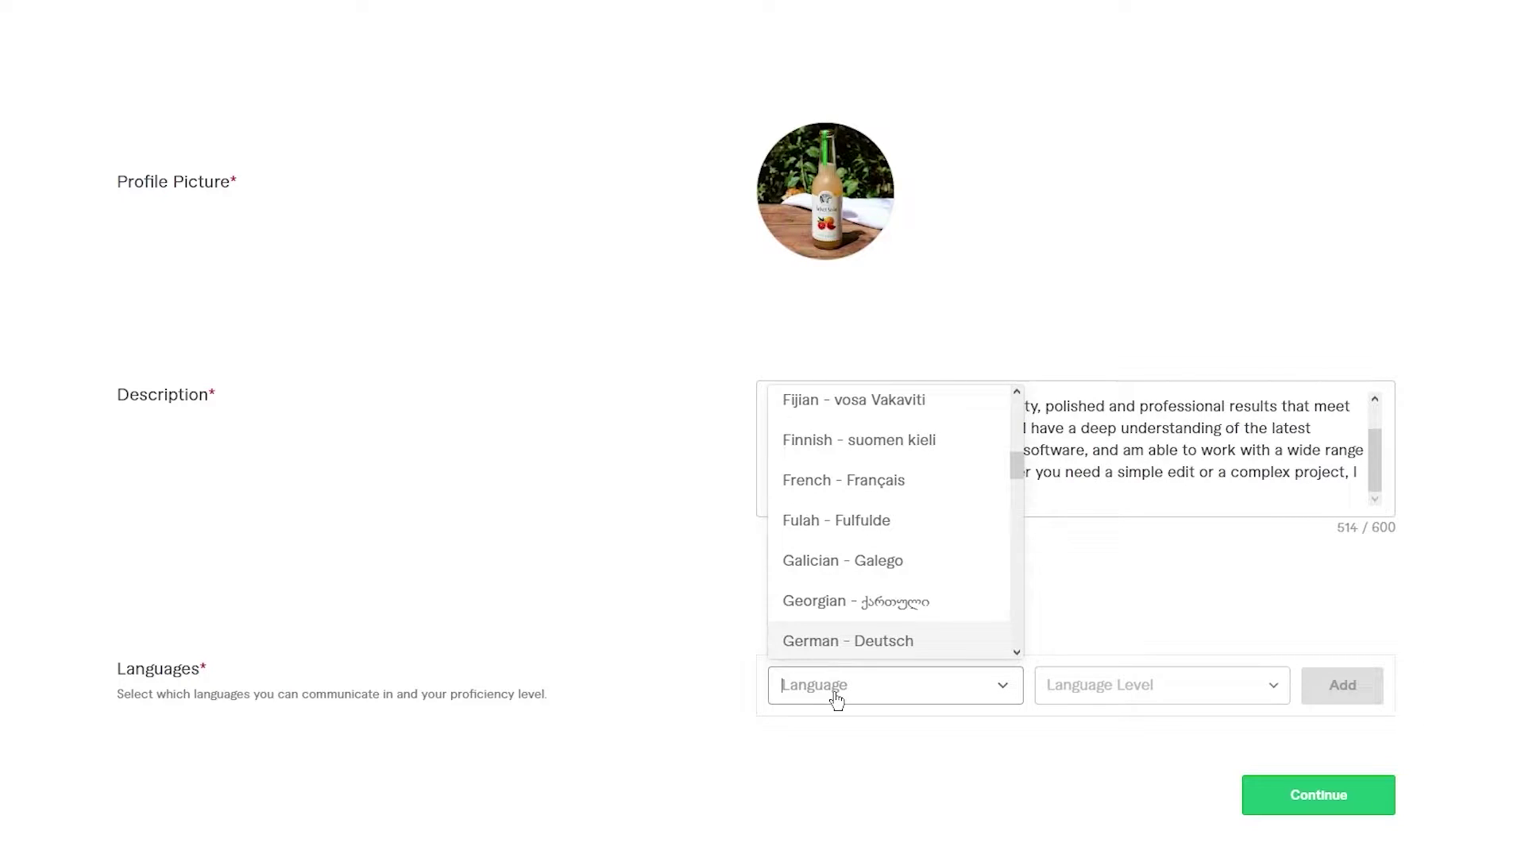
pyautogui.scroll(3, 862, 516)
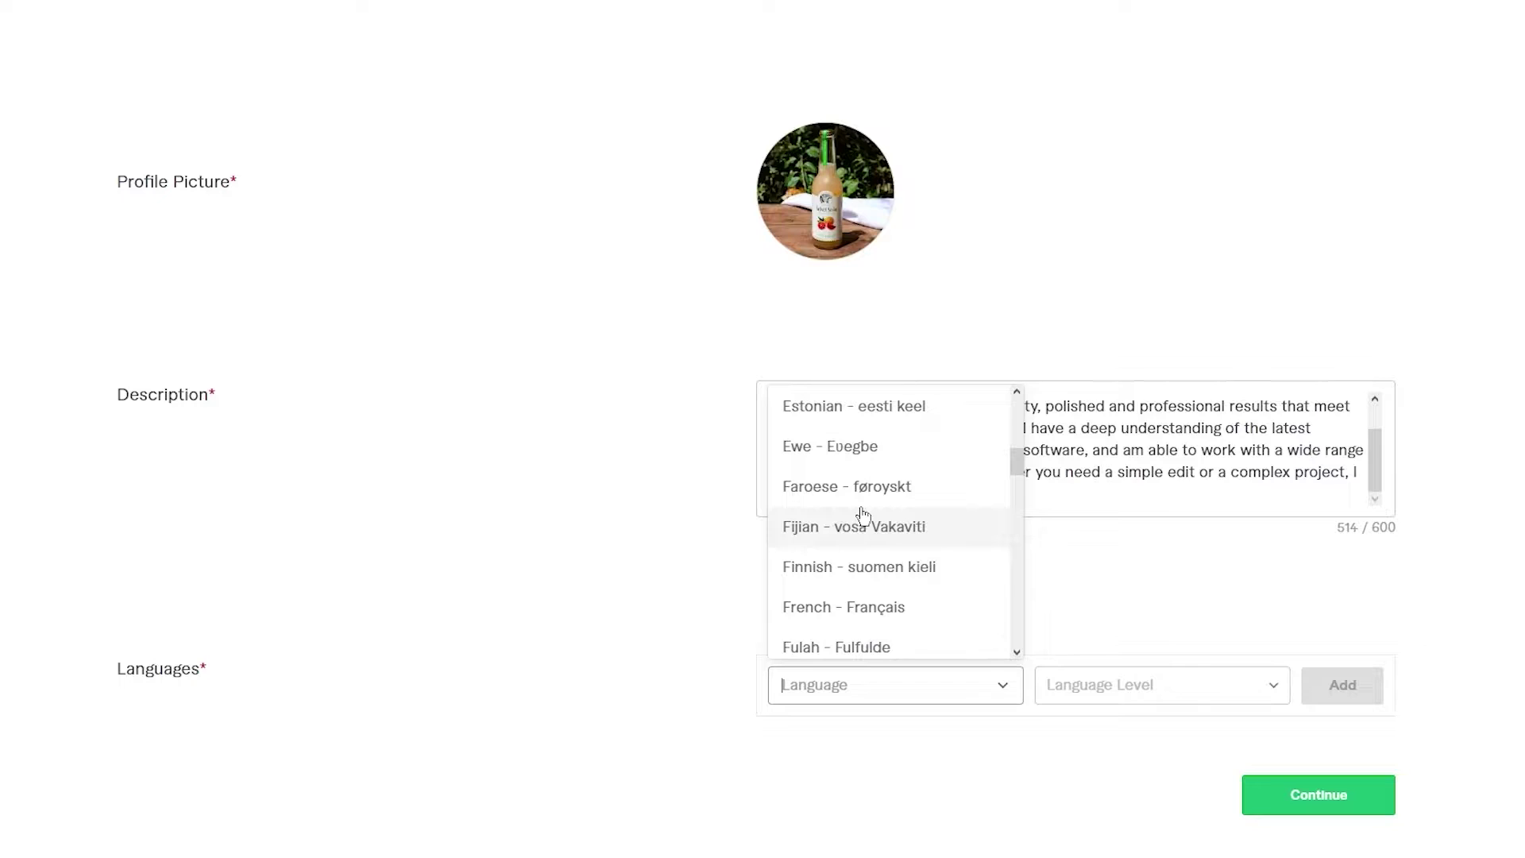
pyautogui.scroll(-6, 864, 517)
pyautogui.click(816, 695)
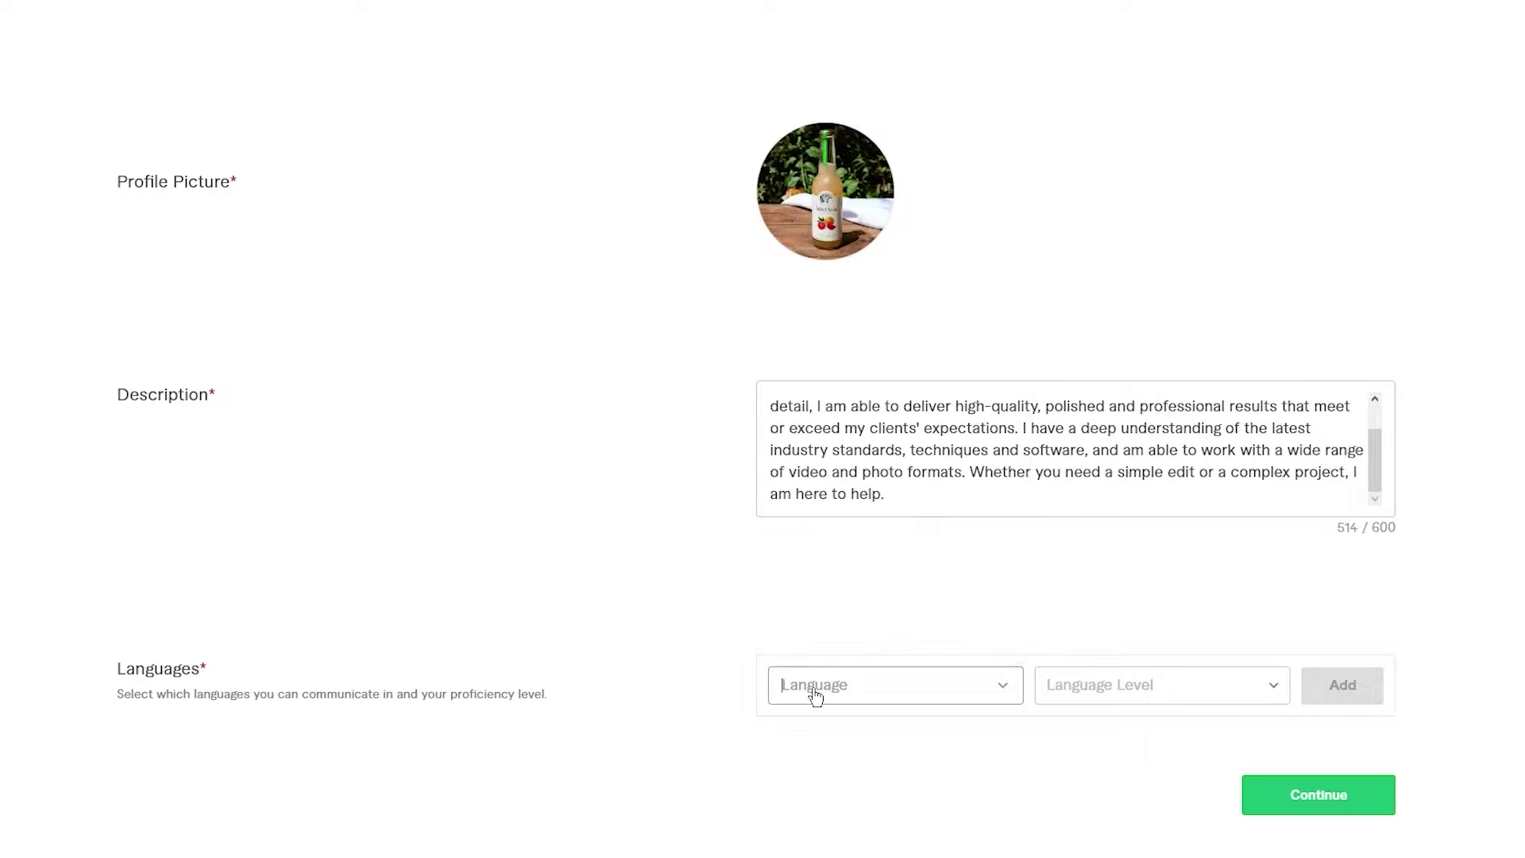
pyautogui.write('eng')
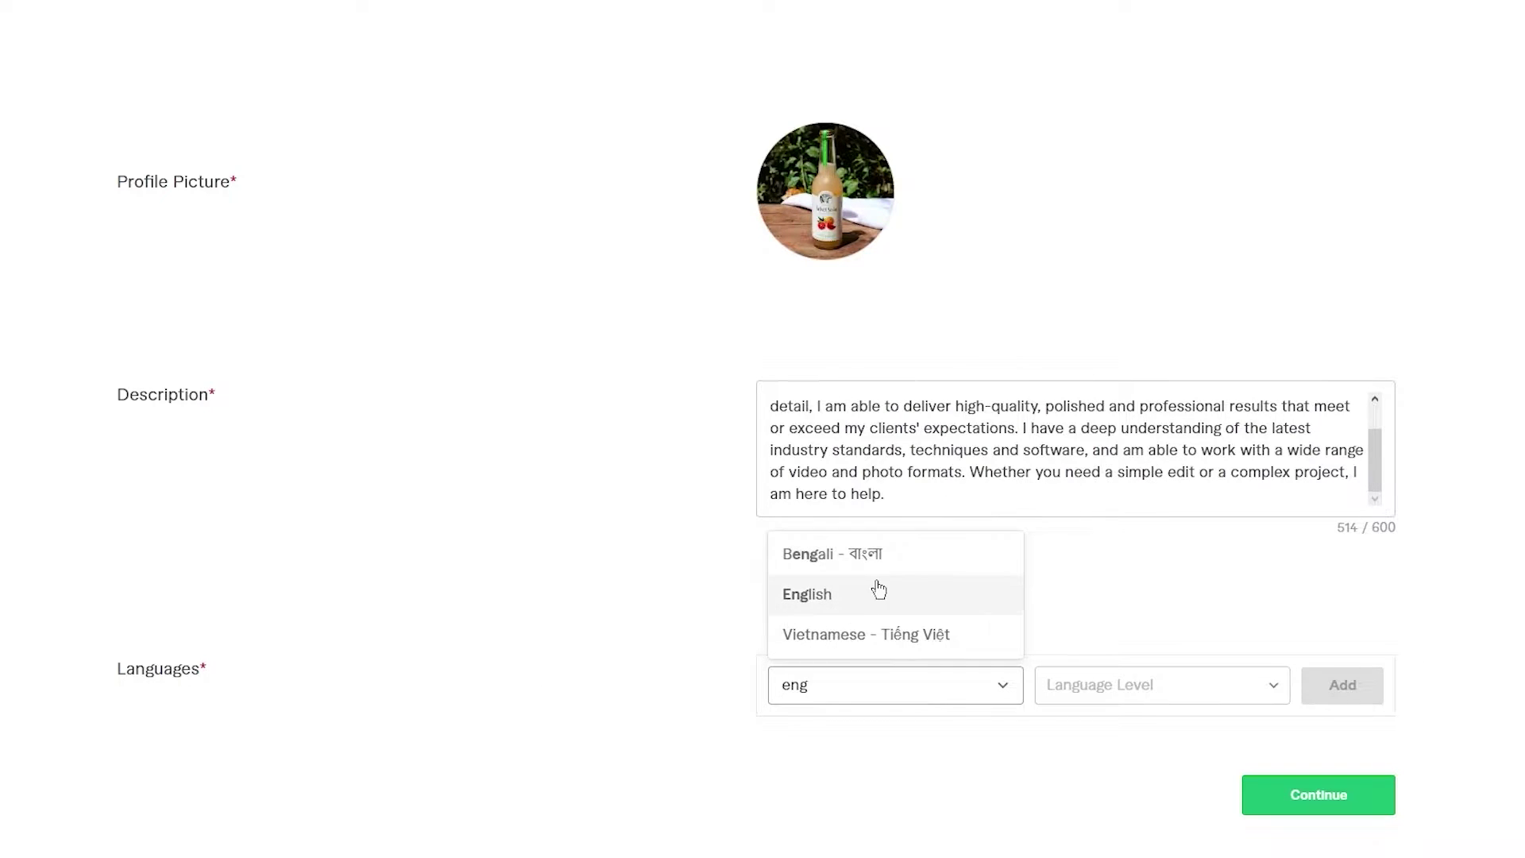
pyautogui.click(871, 592)
pyautogui.click(1061, 683)
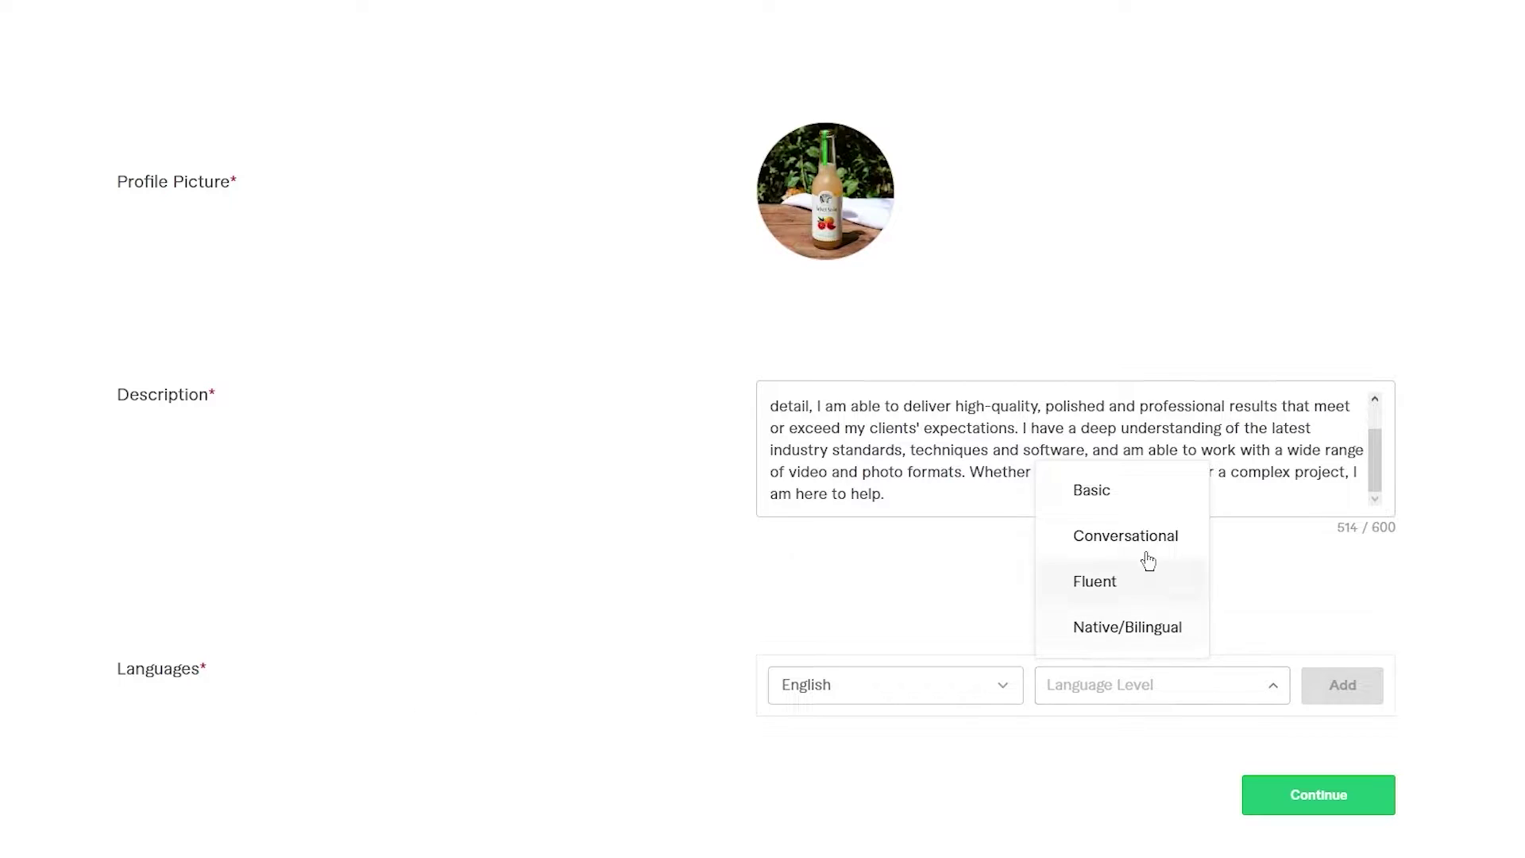
pyautogui.click(1123, 625)
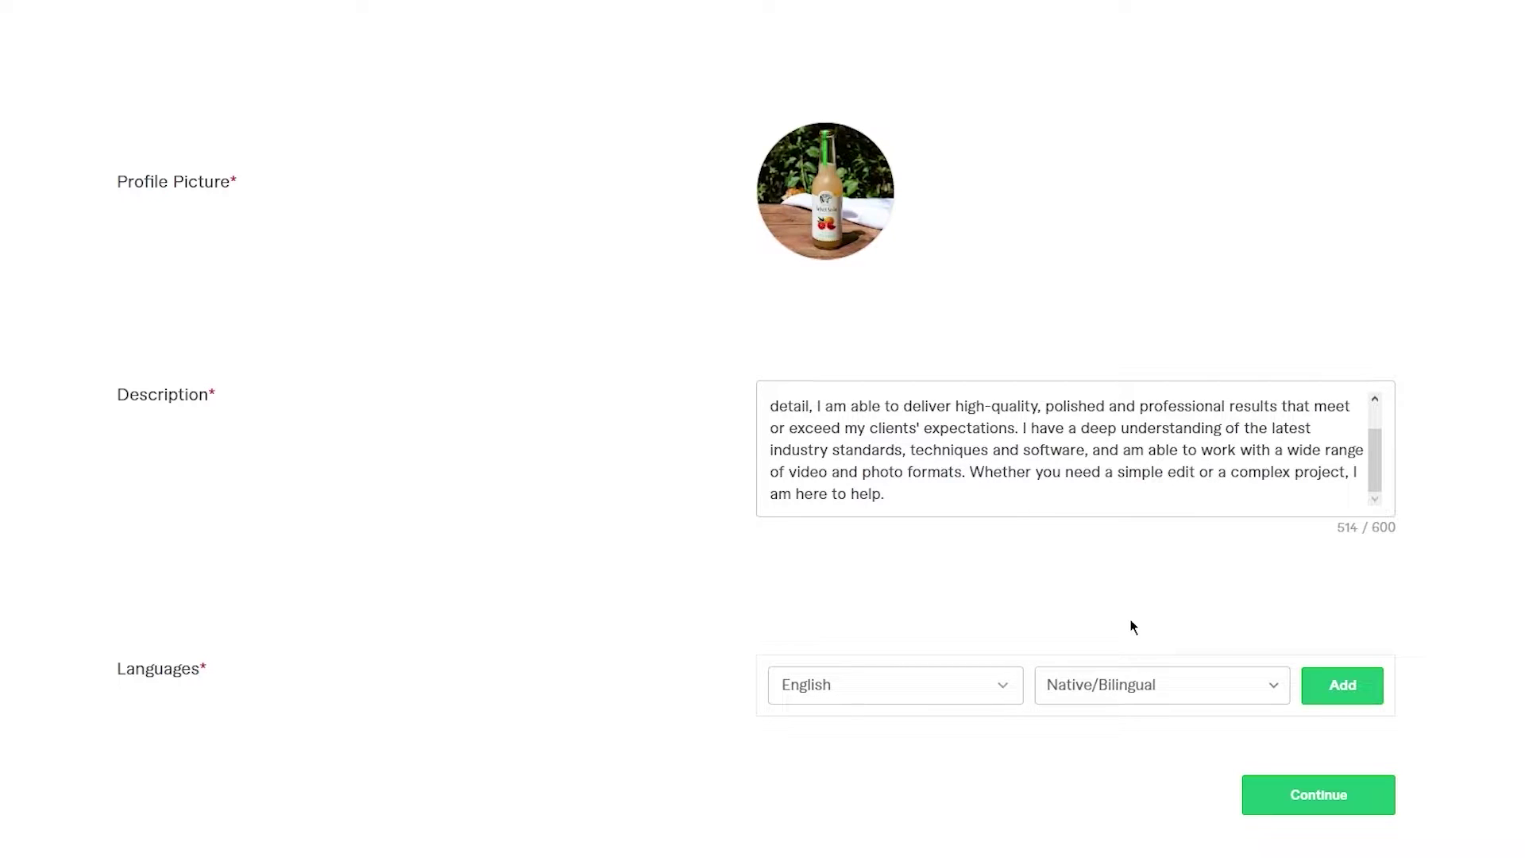
pyautogui.click(1336, 695)
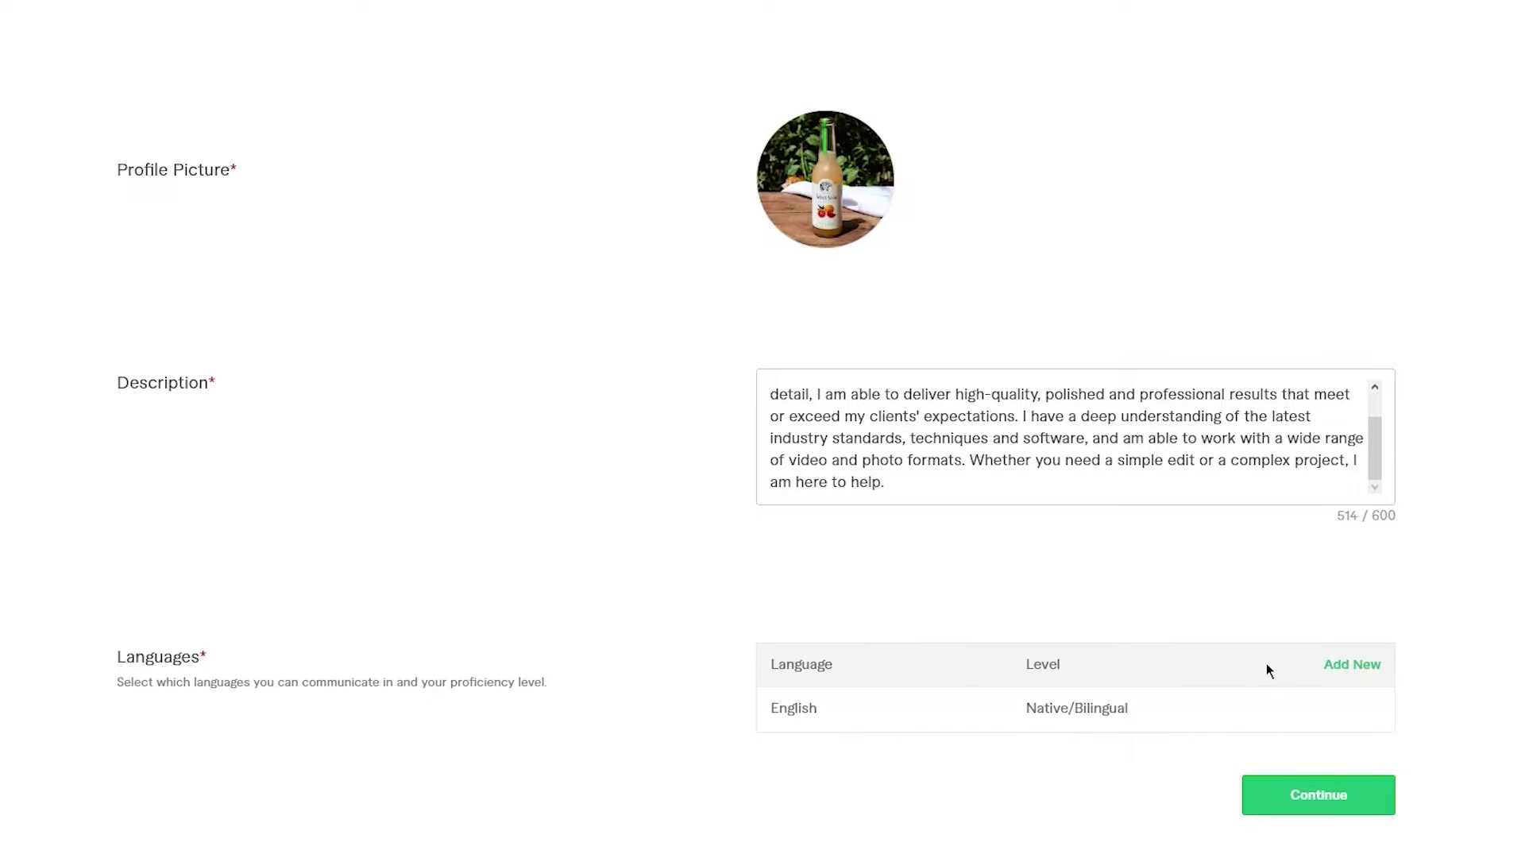
pyautogui.click(1312, 787)
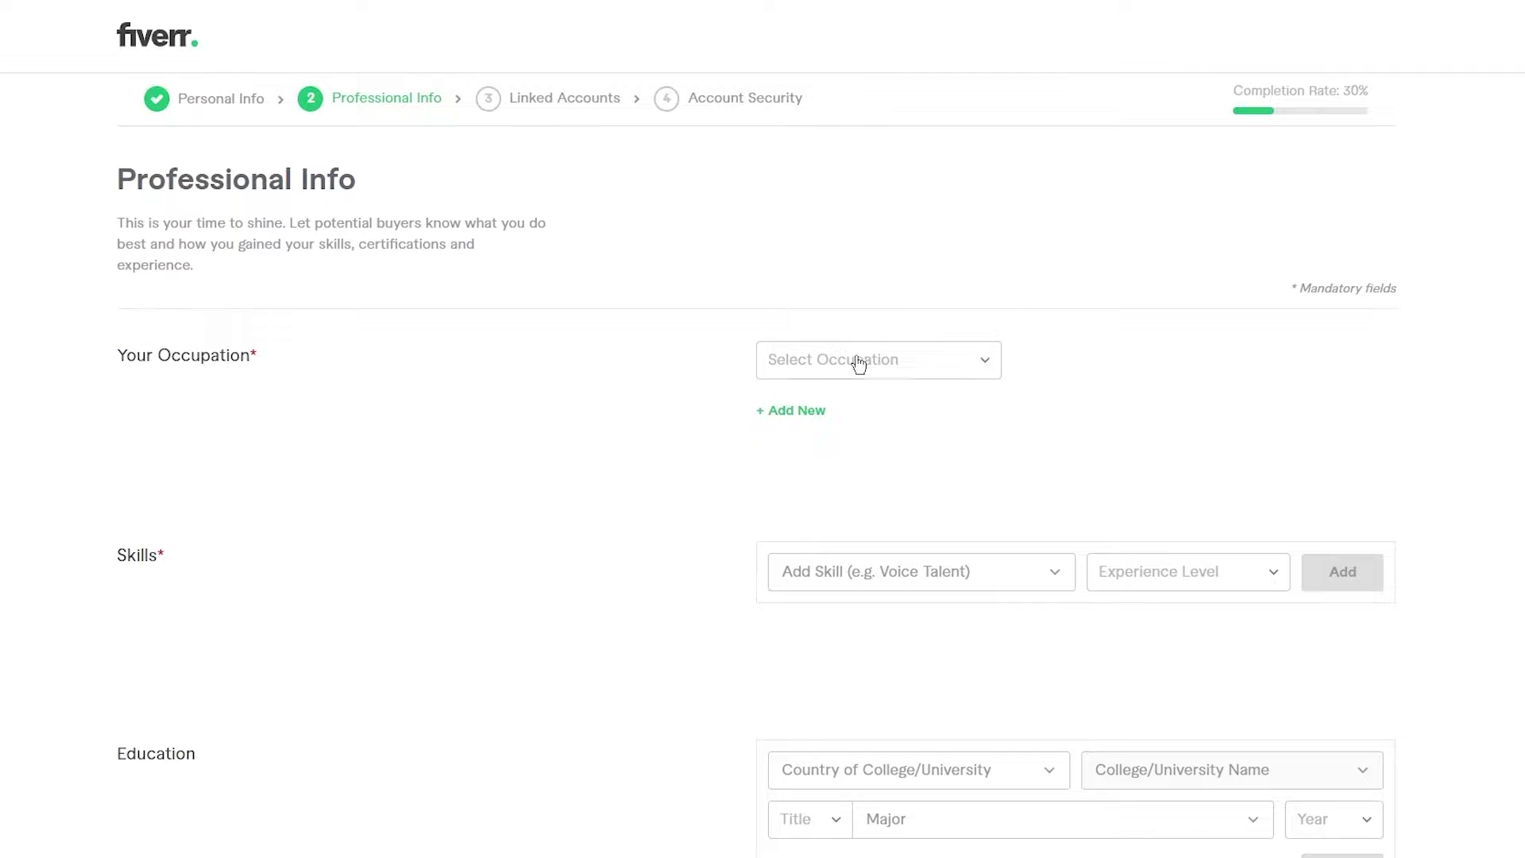
# - Choose Video & Animation as the occupation and add Graphics & Design as a second one
pyautogui.click(886, 377)
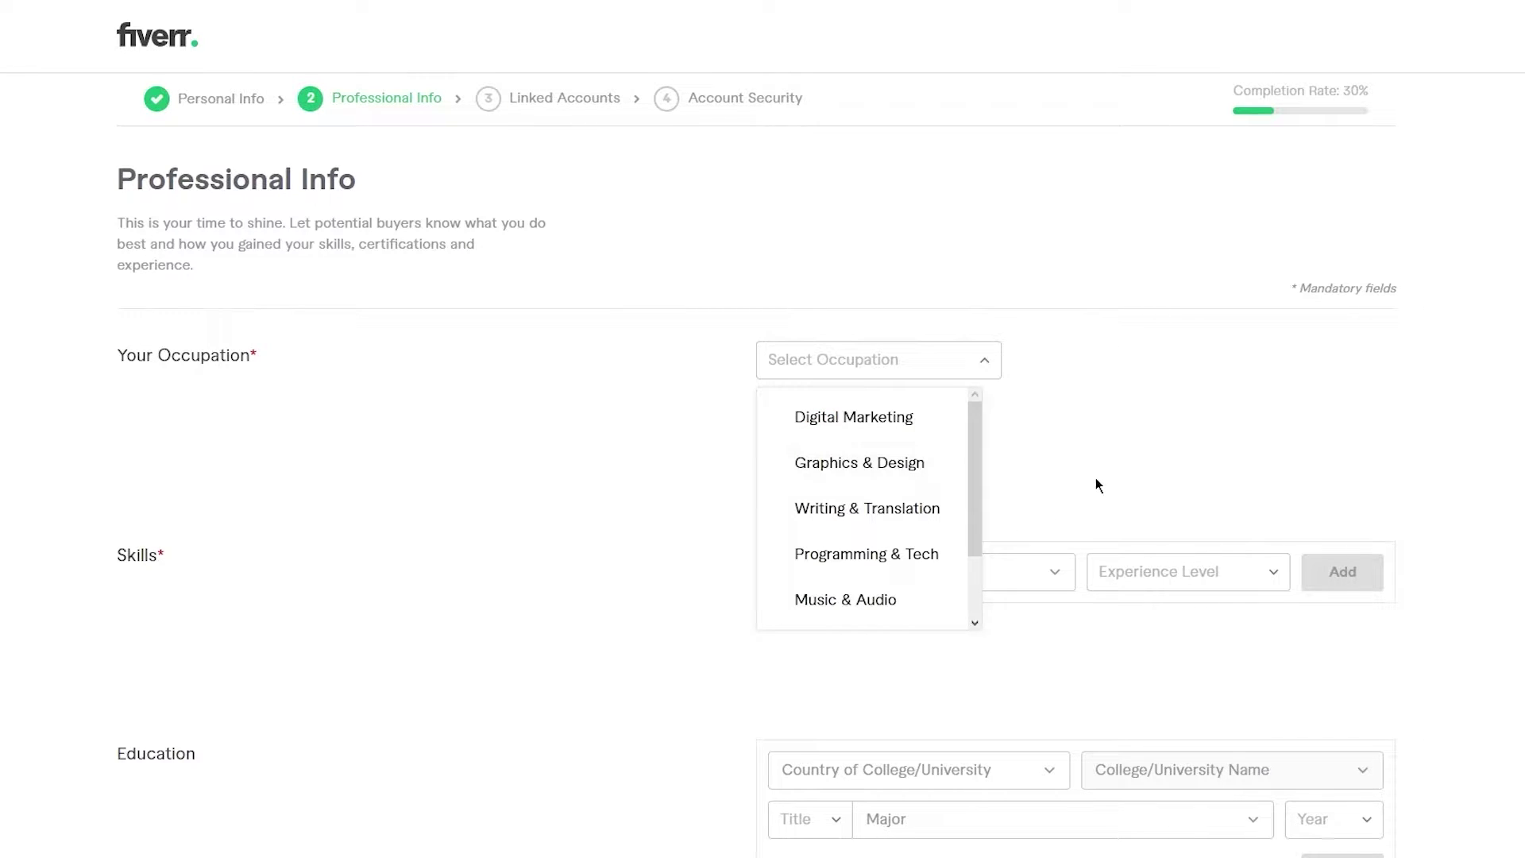
pyautogui.scroll(-2, 874, 517)
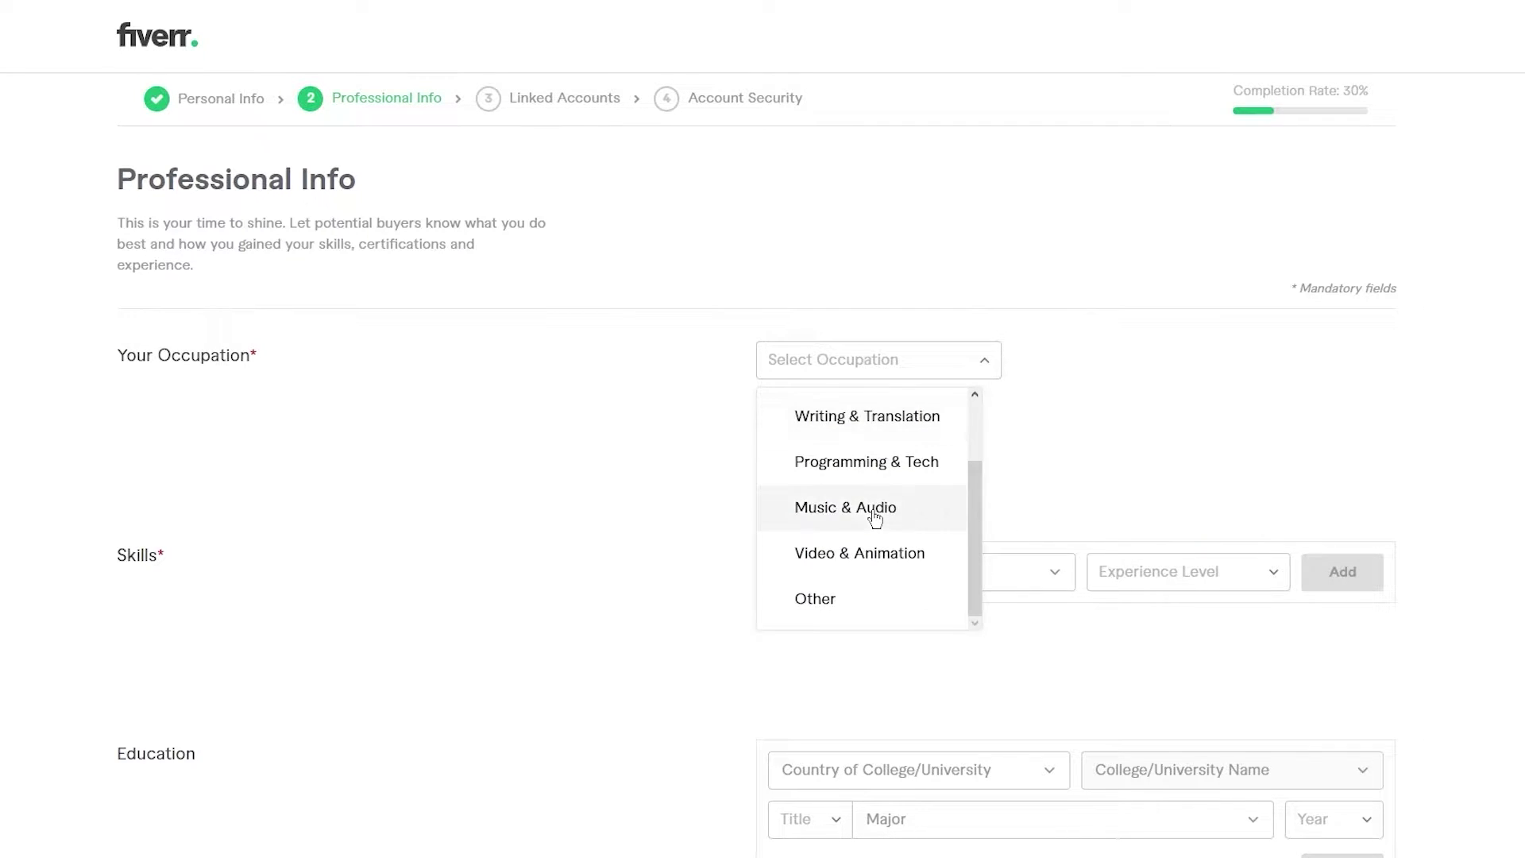
pyautogui.click(956, 374)
pyautogui.click(956, 373)
pyautogui.scroll(2, 878, 456)
pyautogui.scroll(-2, 875, 589)
pyautogui.click(889, 552)
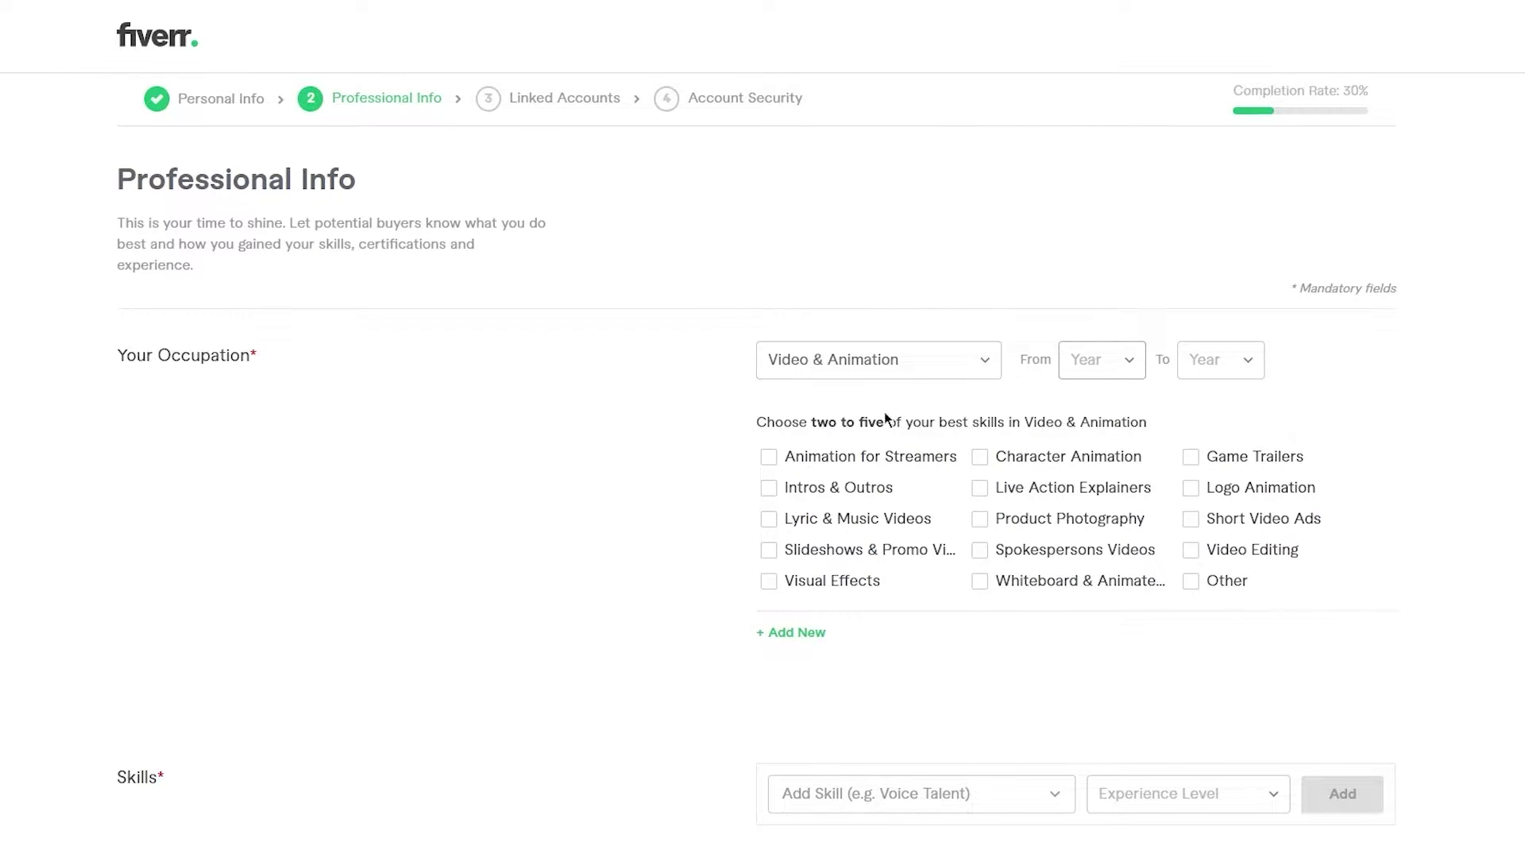
pyautogui.click(775, 632)
pyautogui.scroll(-4, 929, 598)
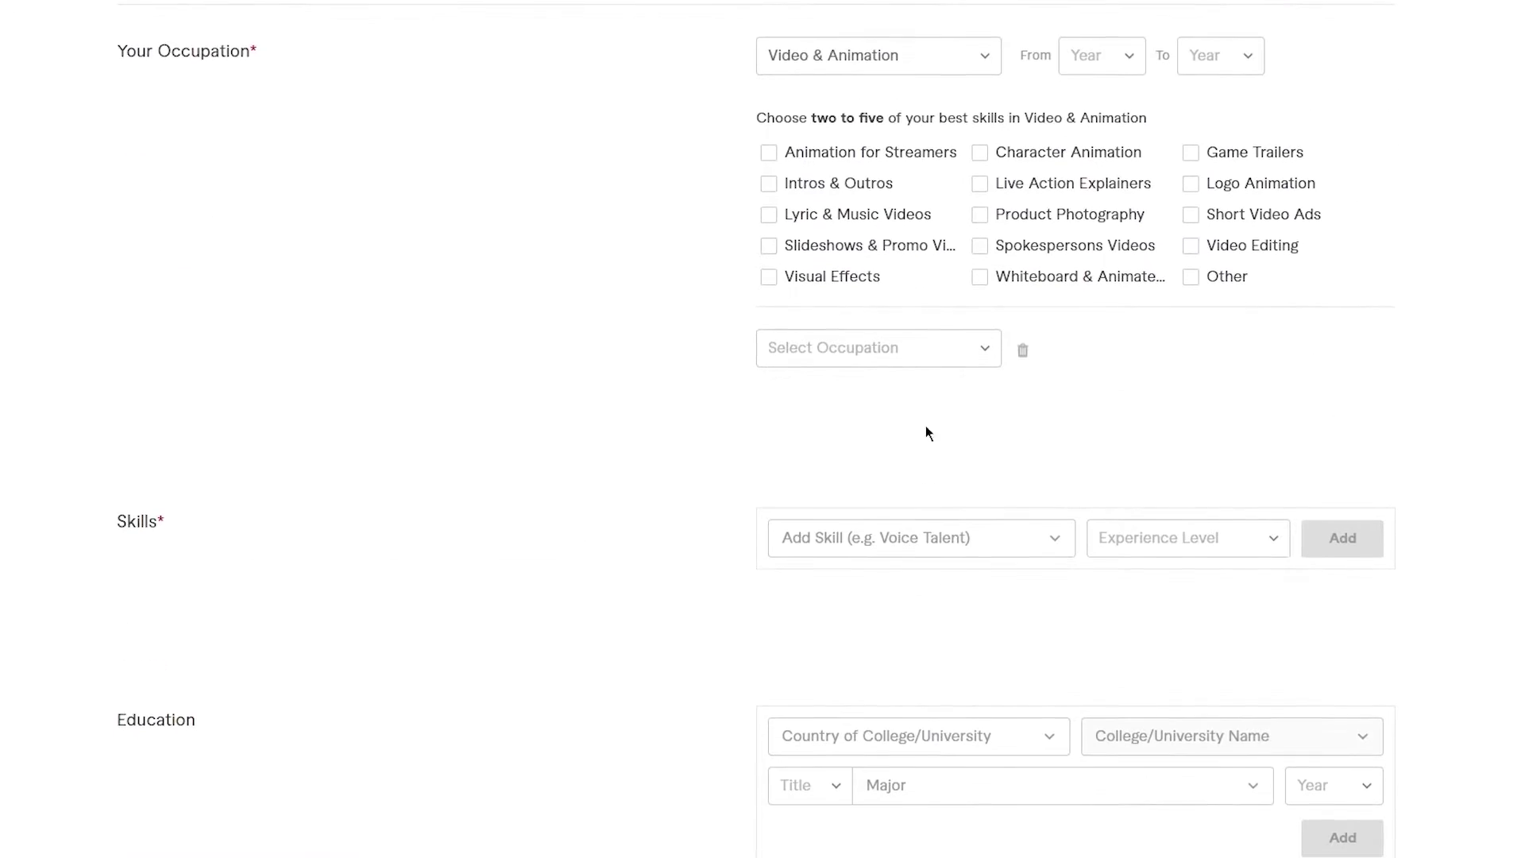
pyautogui.click(938, 349)
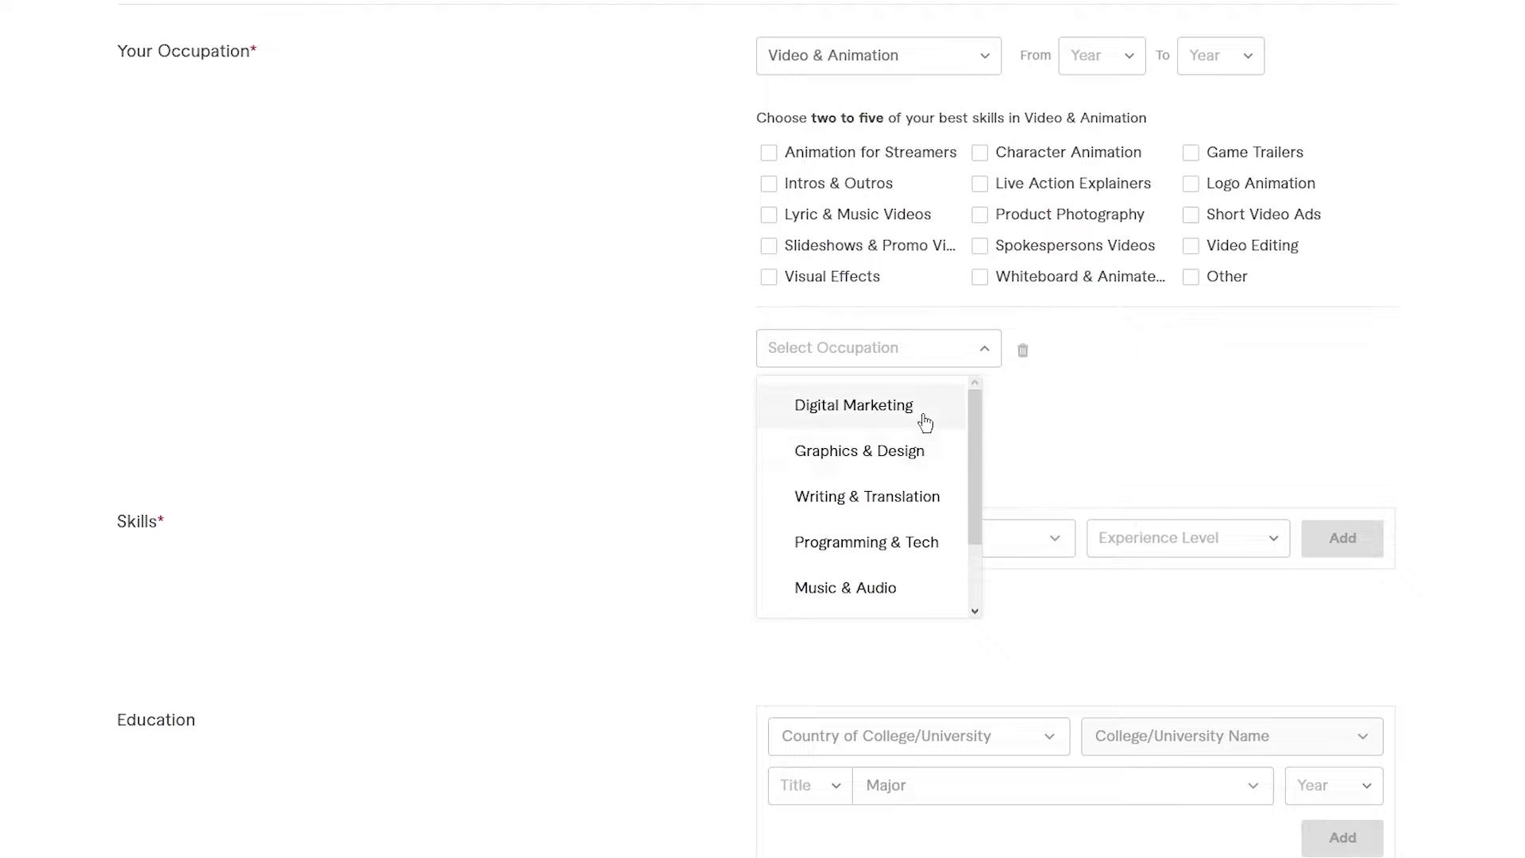
pyautogui.click(916, 461)
# - Set the Video & Animation occupation years from 2007 to 2023
pyautogui.scroll(1, 1192, 302)
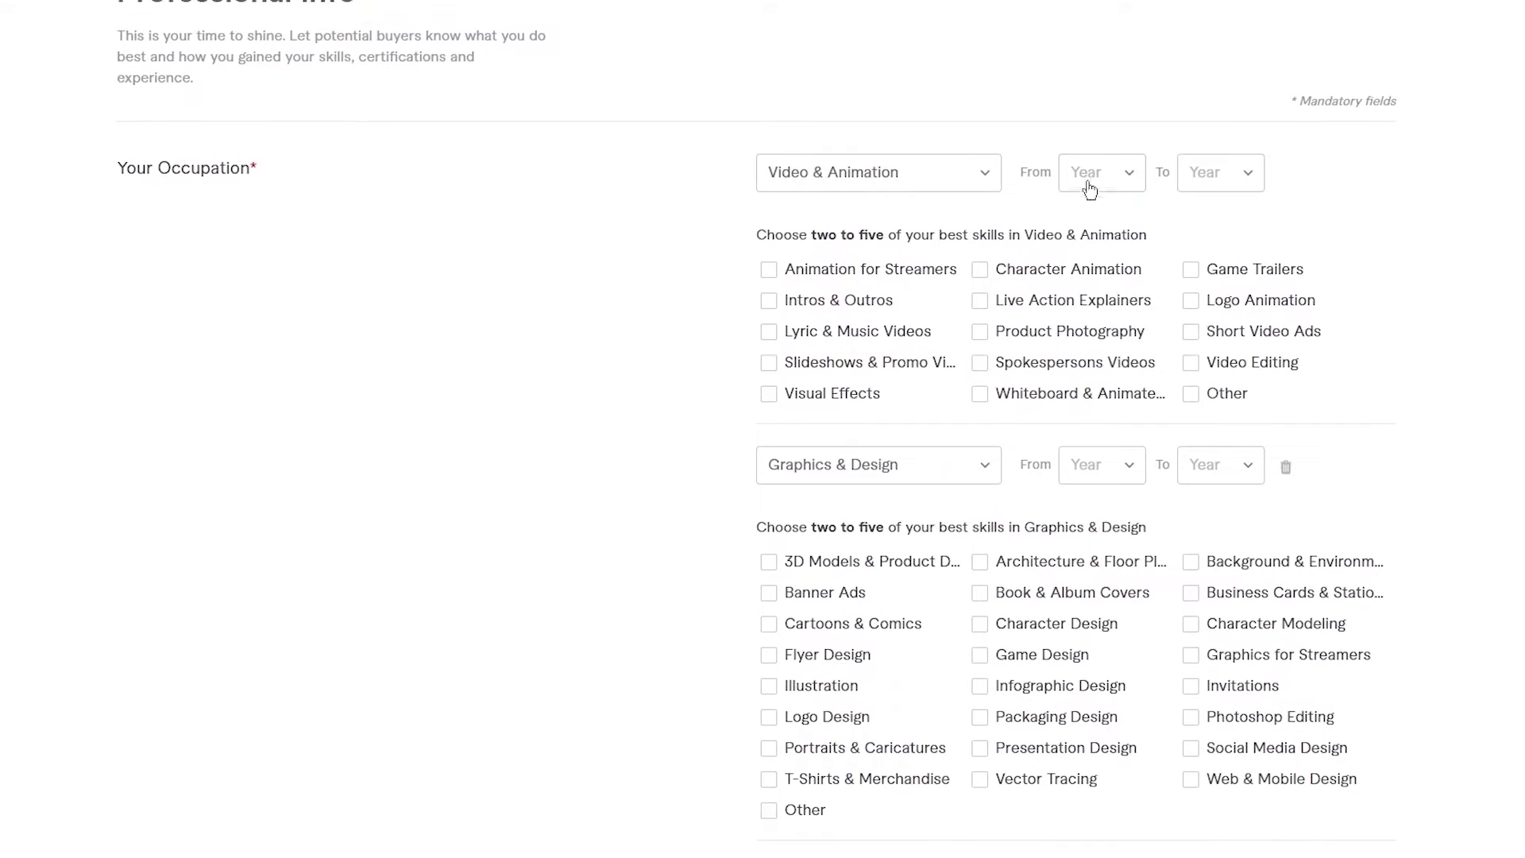
pyautogui.click(1089, 184)
pyautogui.scroll(-3, 1134, 326)
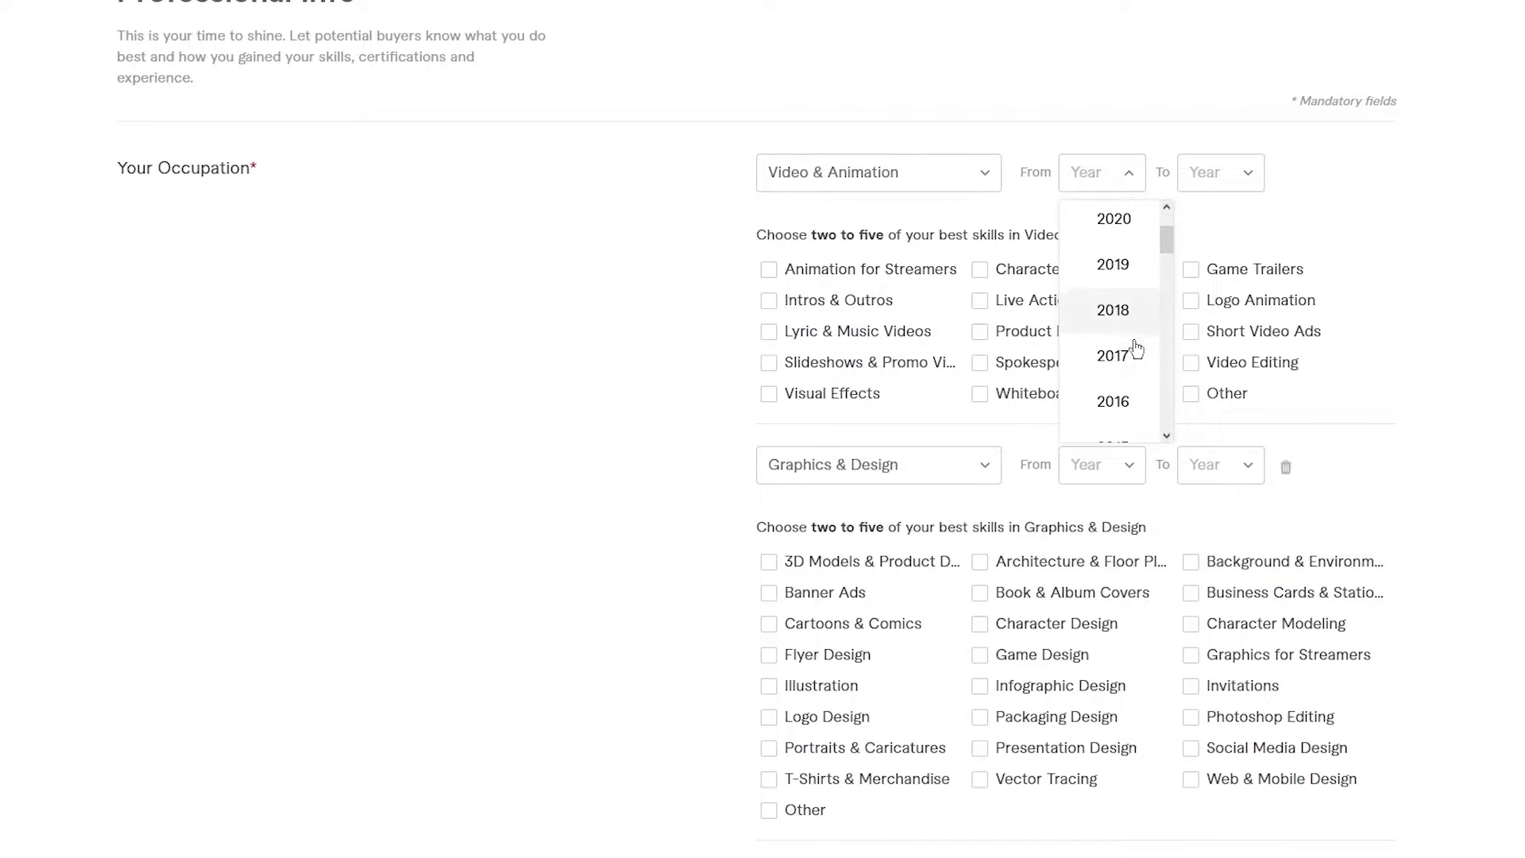
pyautogui.scroll(-1, 1136, 350)
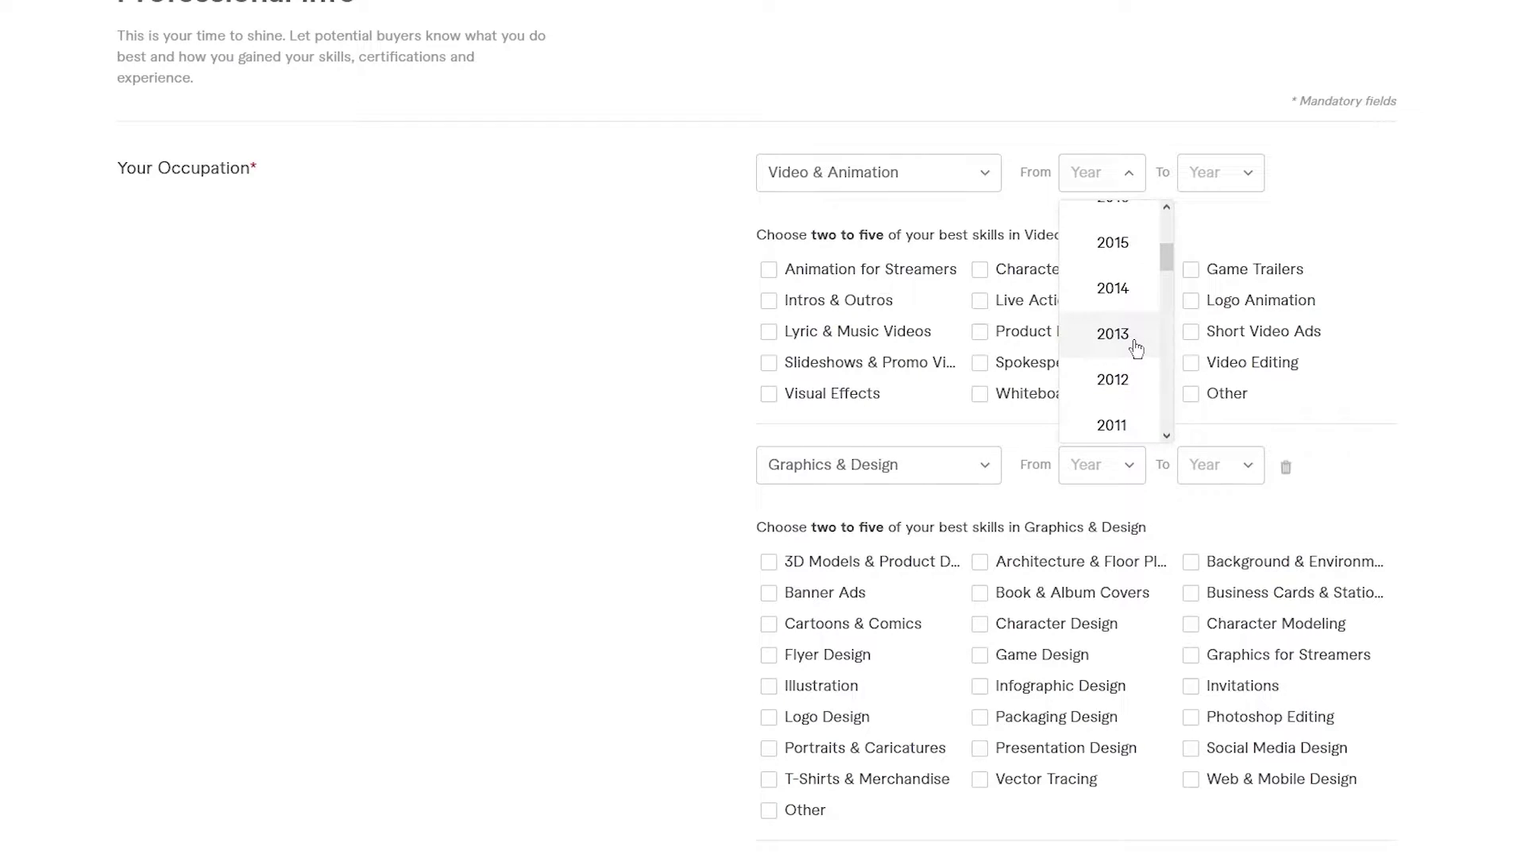
pyautogui.scroll(-2, 1137, 349)
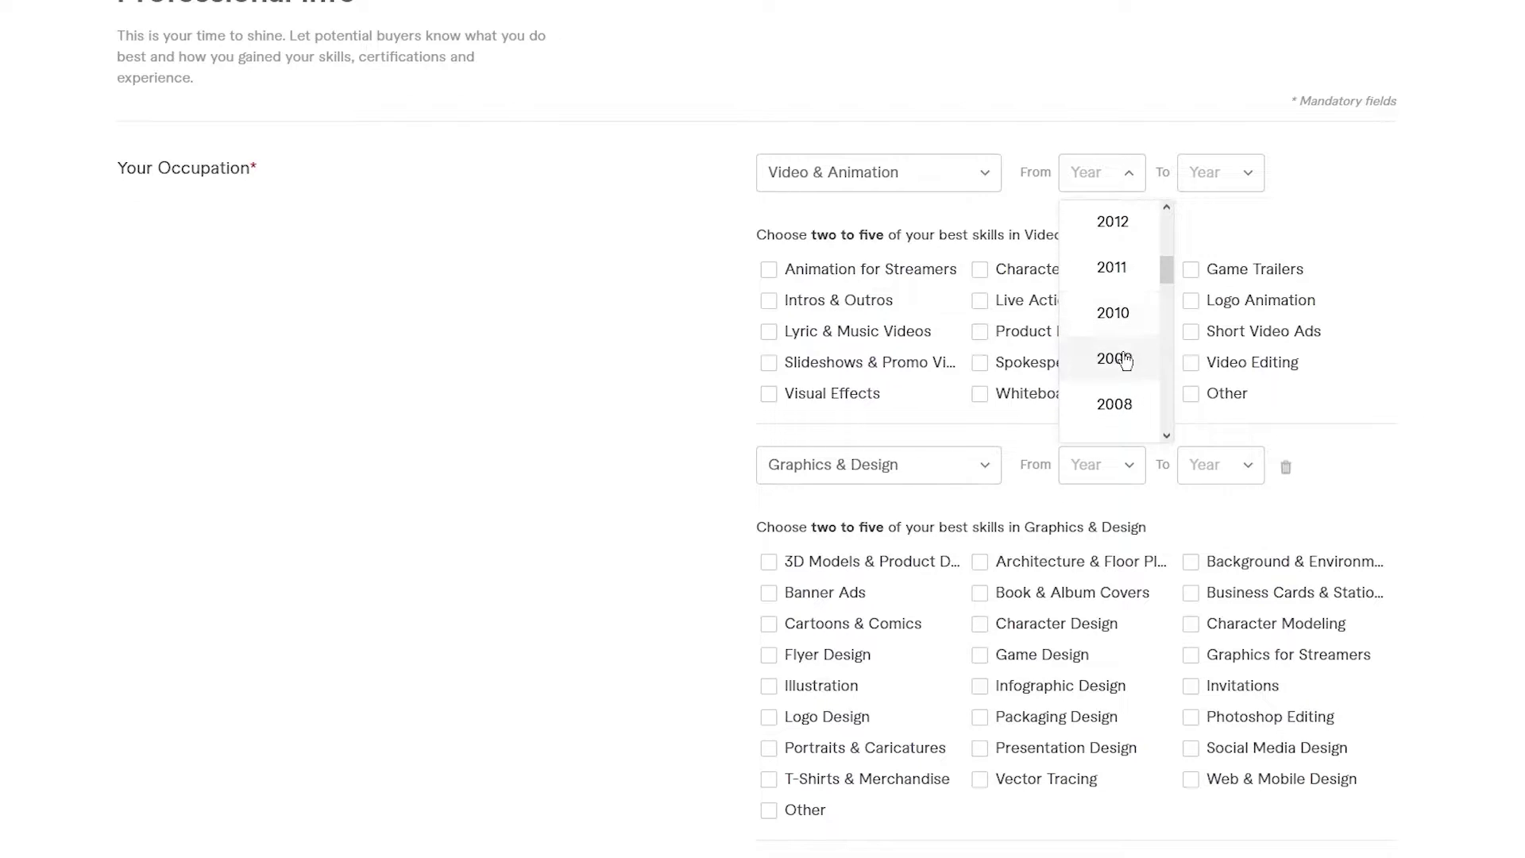
pyautogui.scroll(-2, 1123, 352)
pyautogui.click(1122, 317)
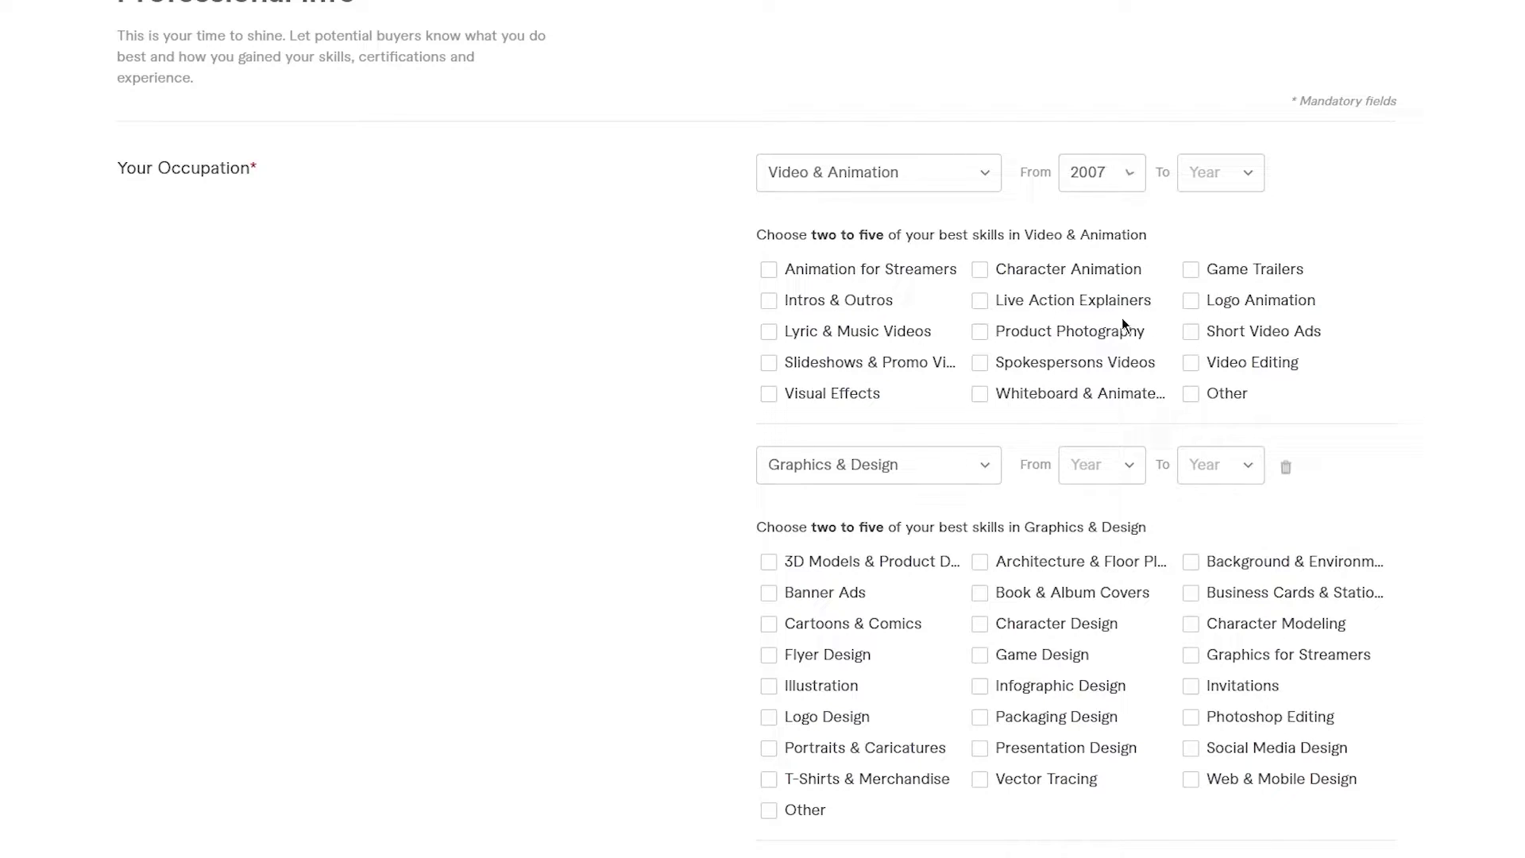
pyautogui.click(1189, 189)
pyautogui.click(1245, 237)
pyautogui.click(1103, 190)
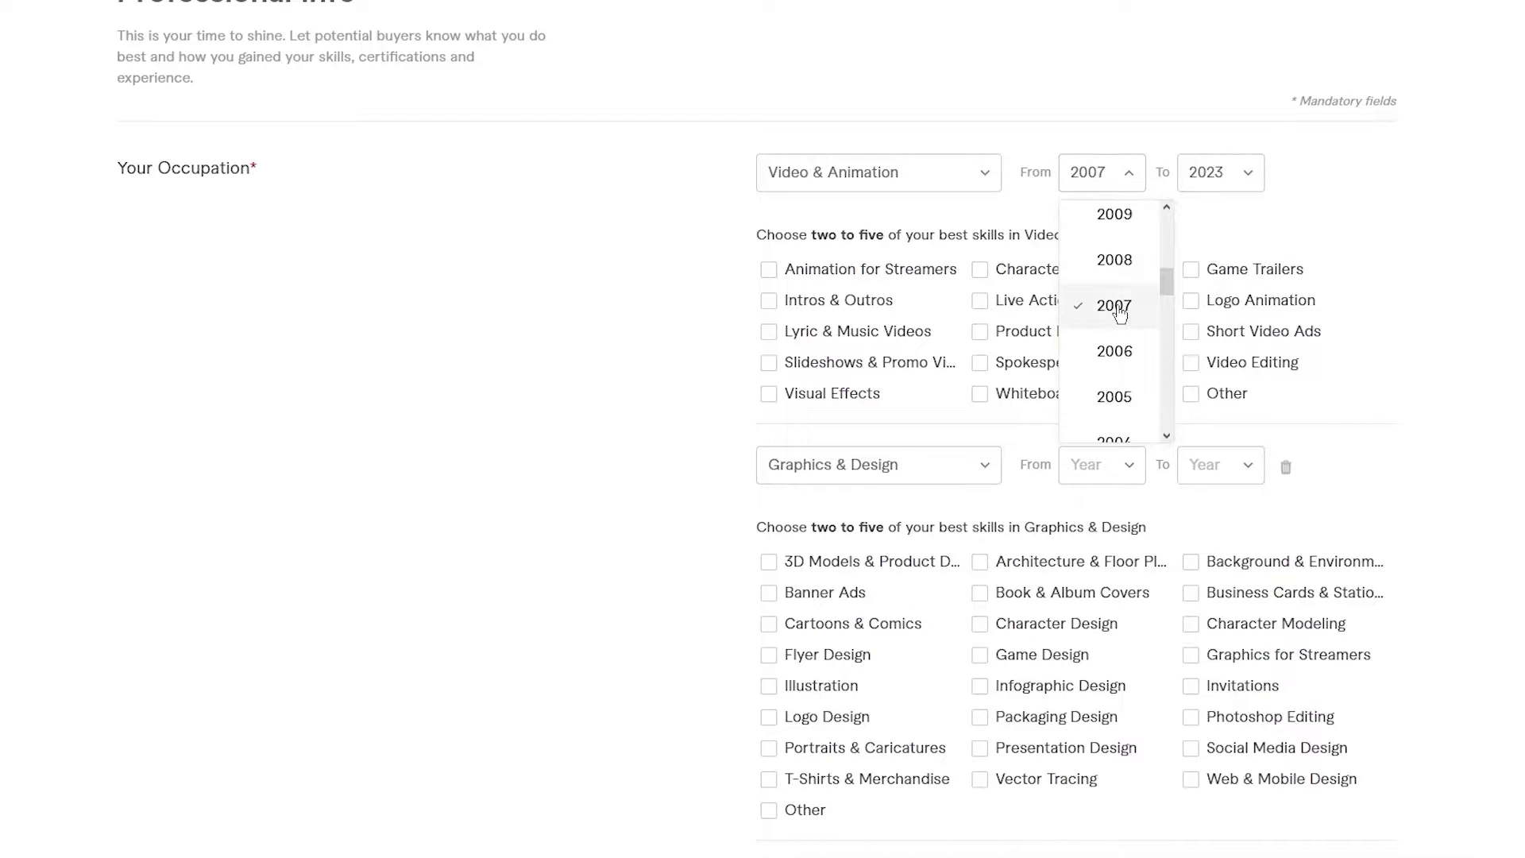
pyautogui.scroll(3, 1120, 309)
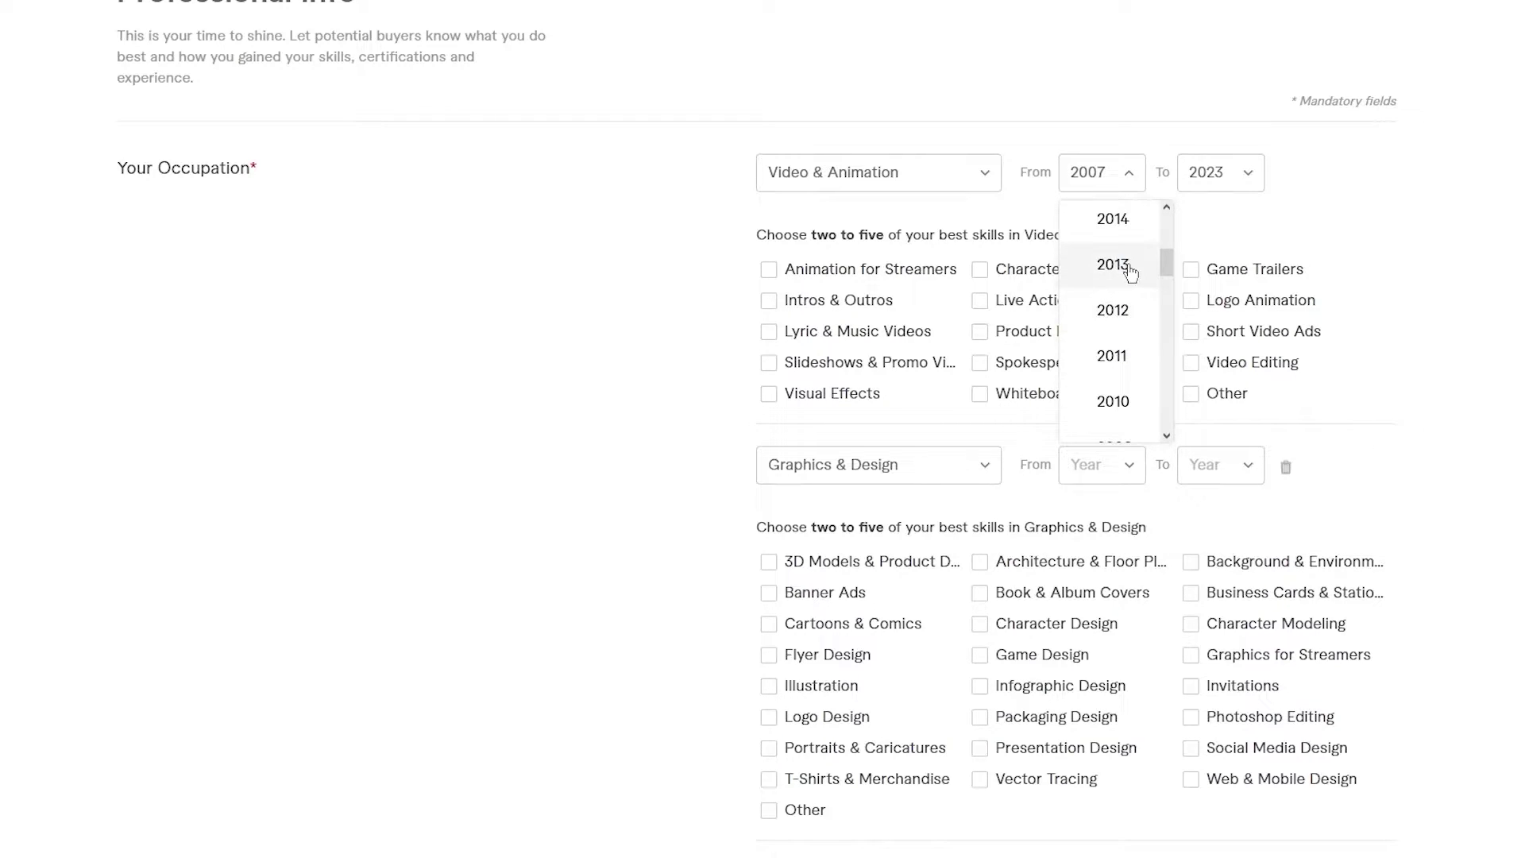
pyautogui.scroll(-3, 1121, 278)
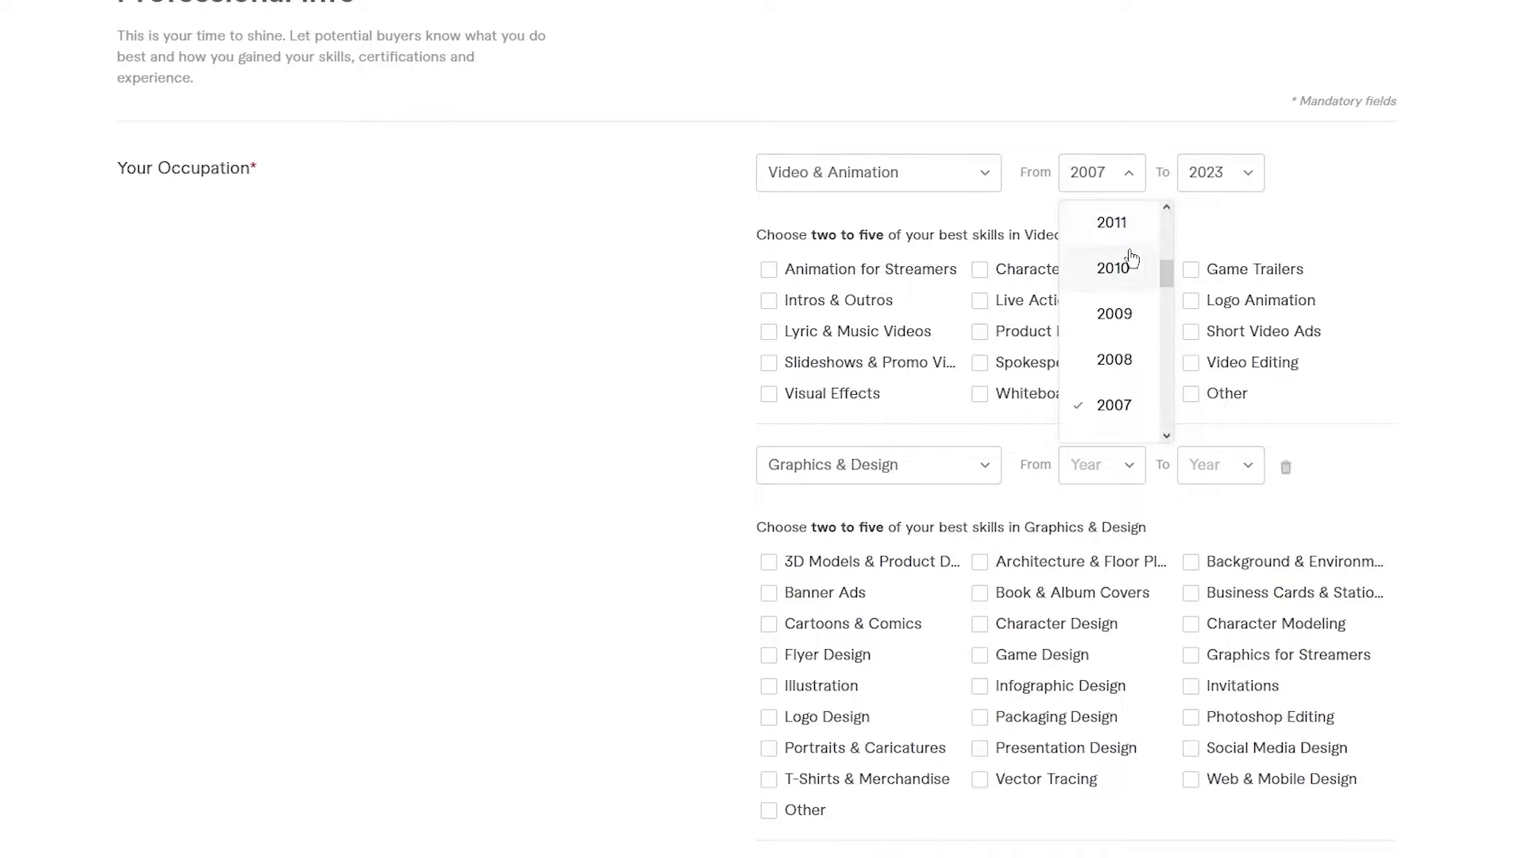
pyautogui.click(1134, 137)
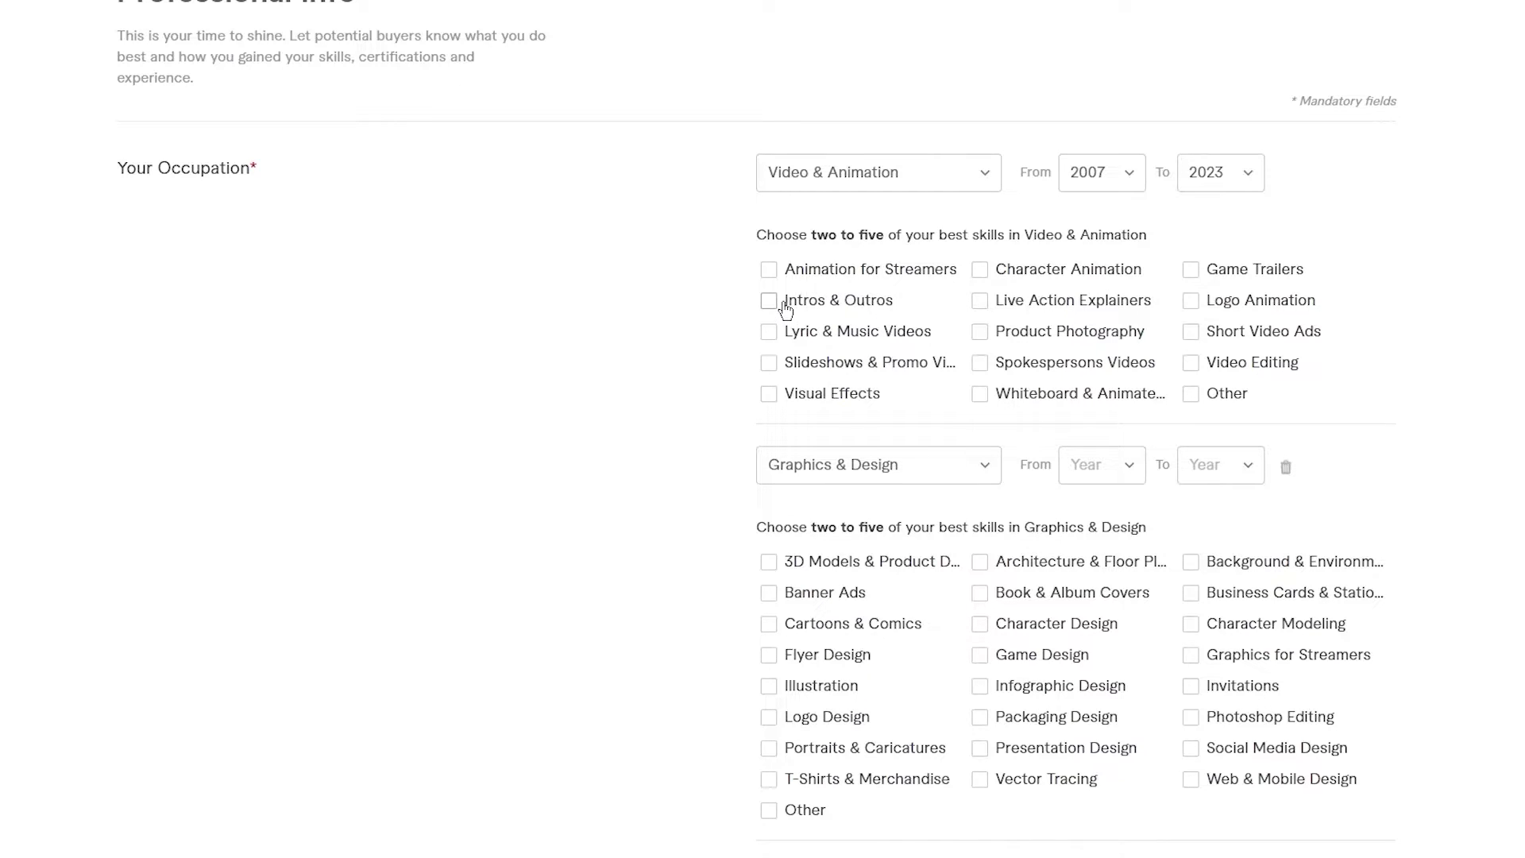
# - Tick Lyric & Music Videos, Visual Effects, Character Animation, Logo Animation and Video Editing skills
pyautogui.click(770, 335)
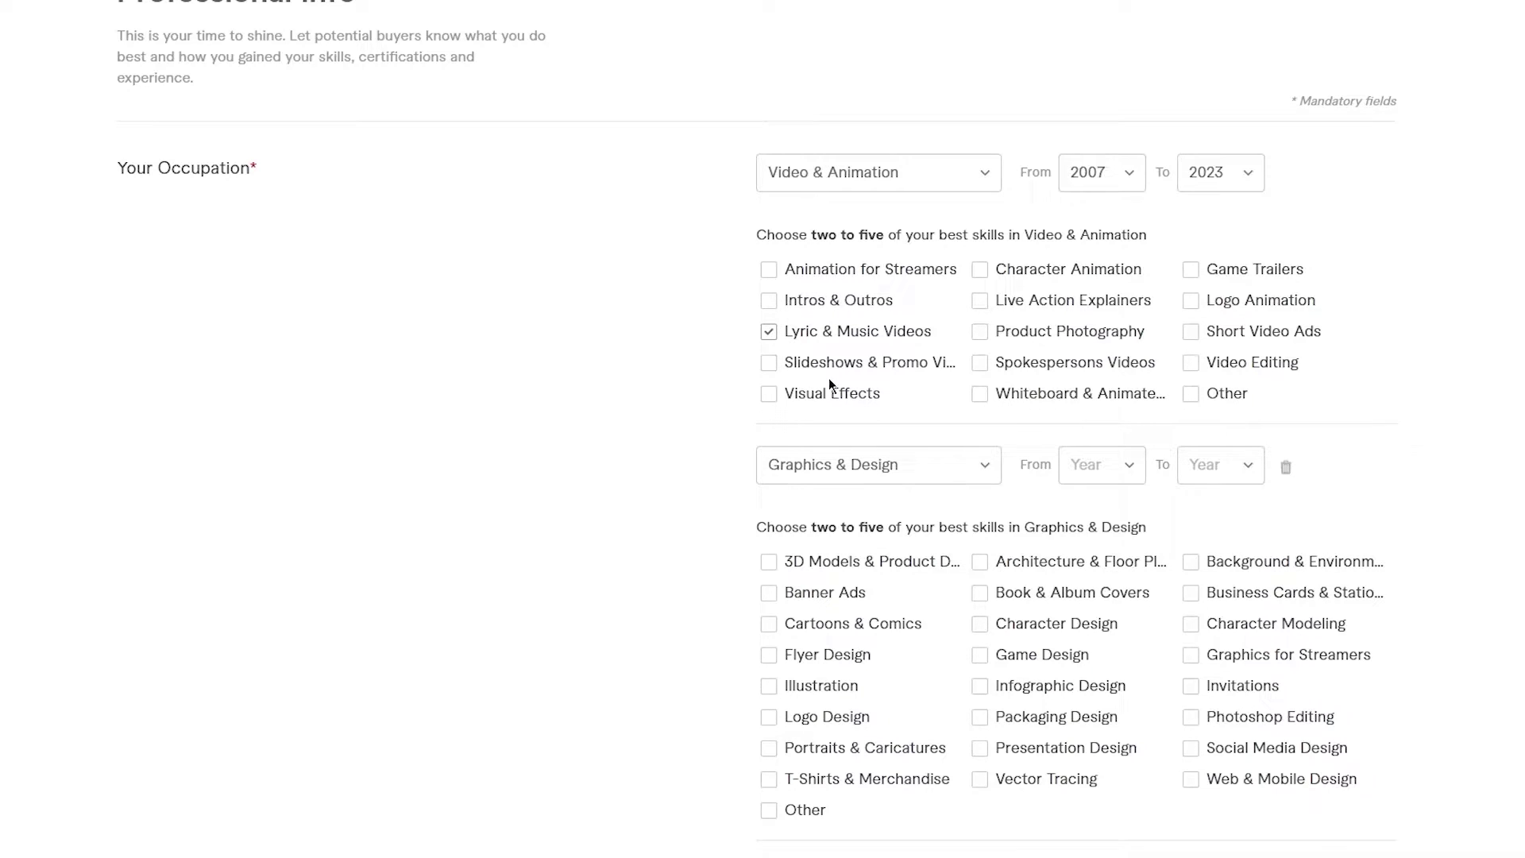
pyautogui.click(769, 395)
pyautogui.click(982, 269)
pyautogui.click(1191, 301)
pyautogui.click(1194, 334)
pyautogui.click(1196, 336)
pyautogui.click(1190, 366)
# - Set the Graphics & Design occupation years from 2009 to 2023
pyautogui.scroll(-2, 1284, 382)
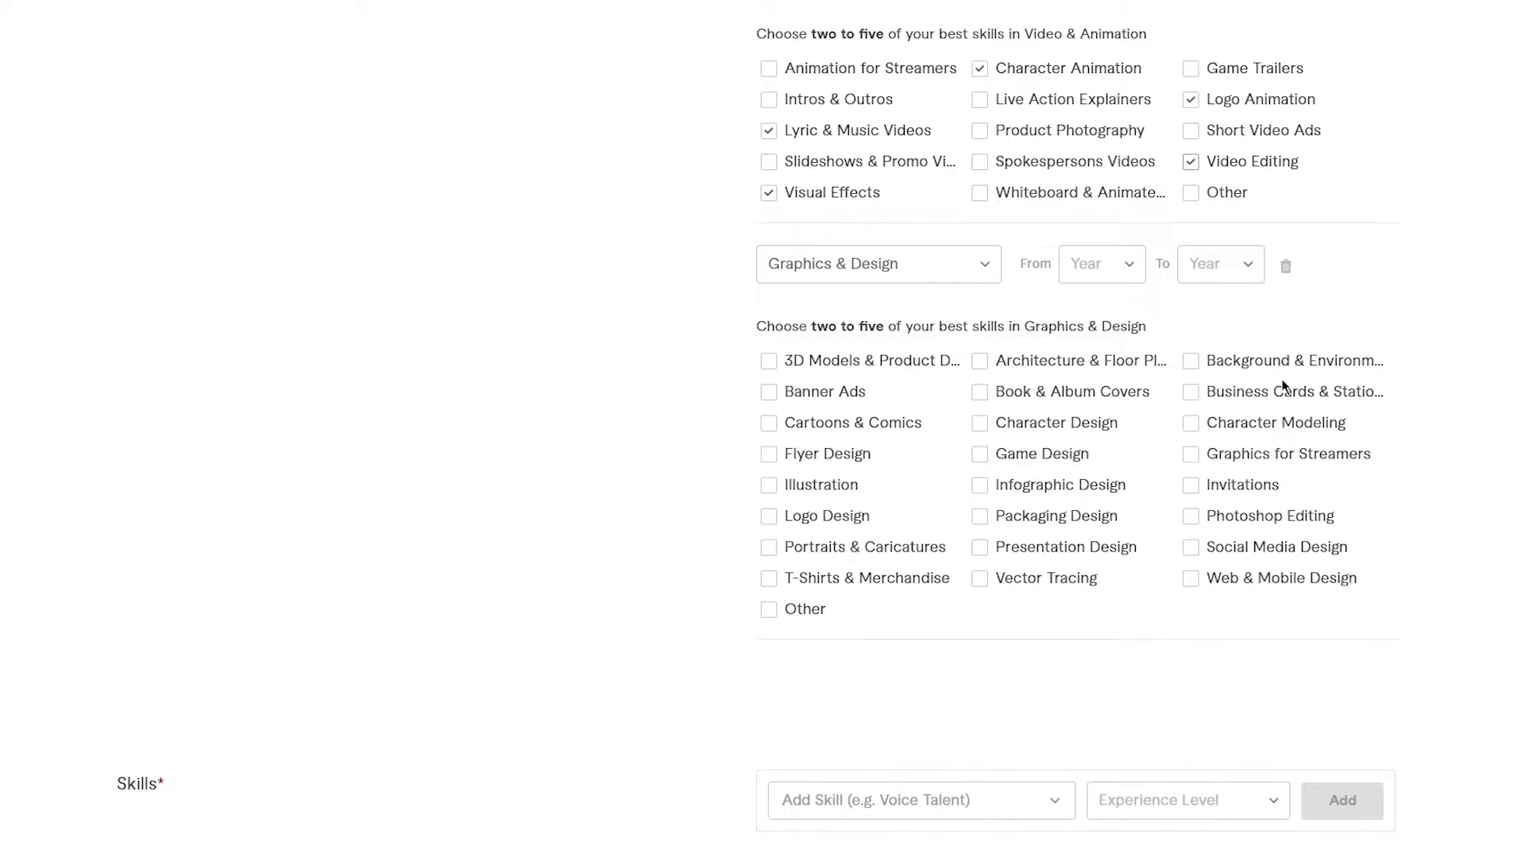
pyautogui.click(1105, 268)
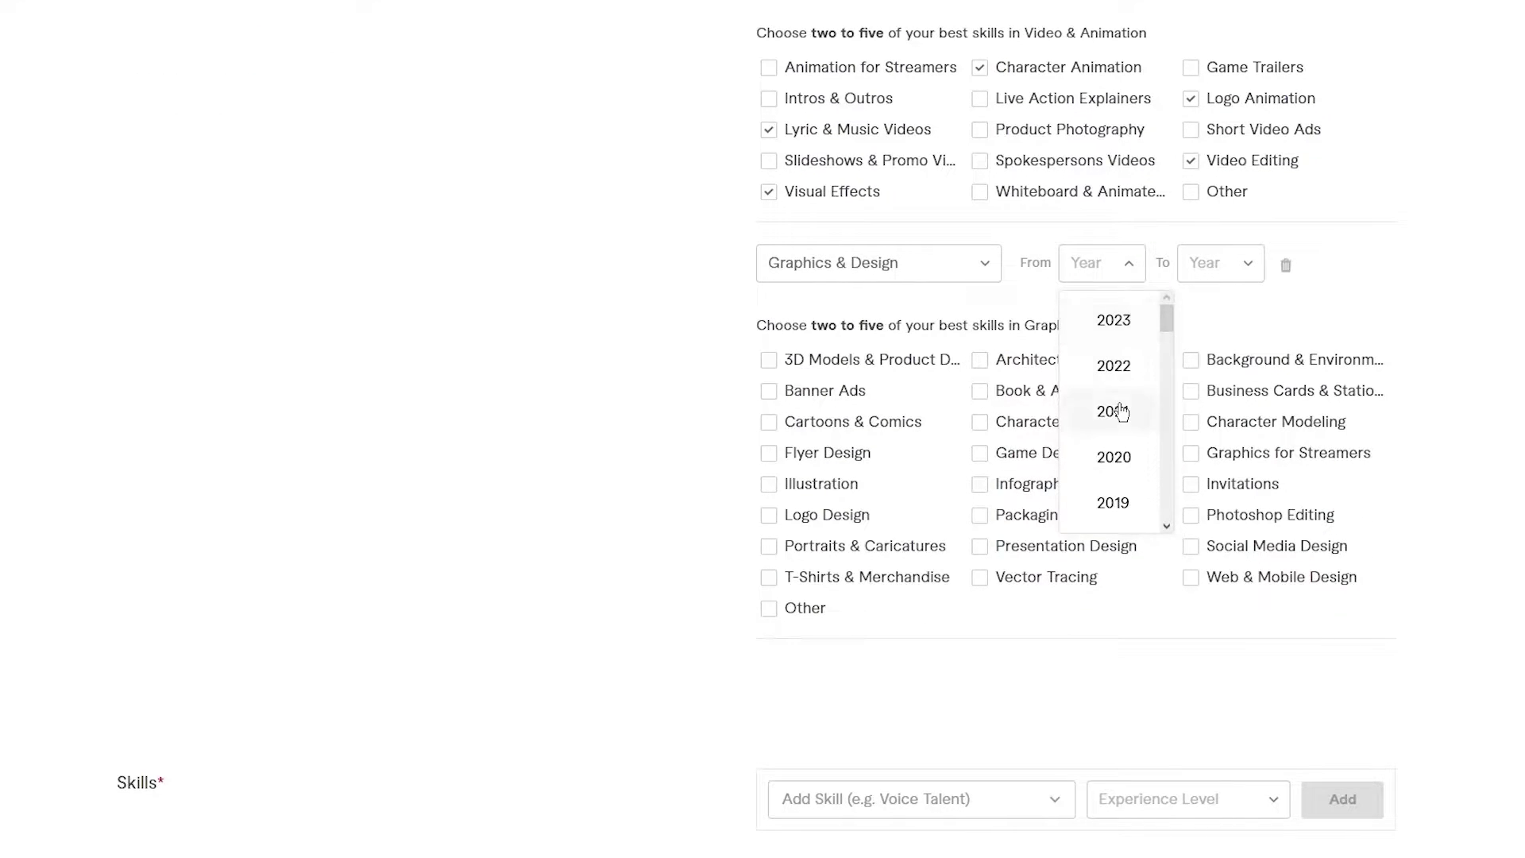
pyautogui.scroll(-5, 1119, 413)
pyautogui.click(1118, 501)
pyautogui.click(1231, 264)
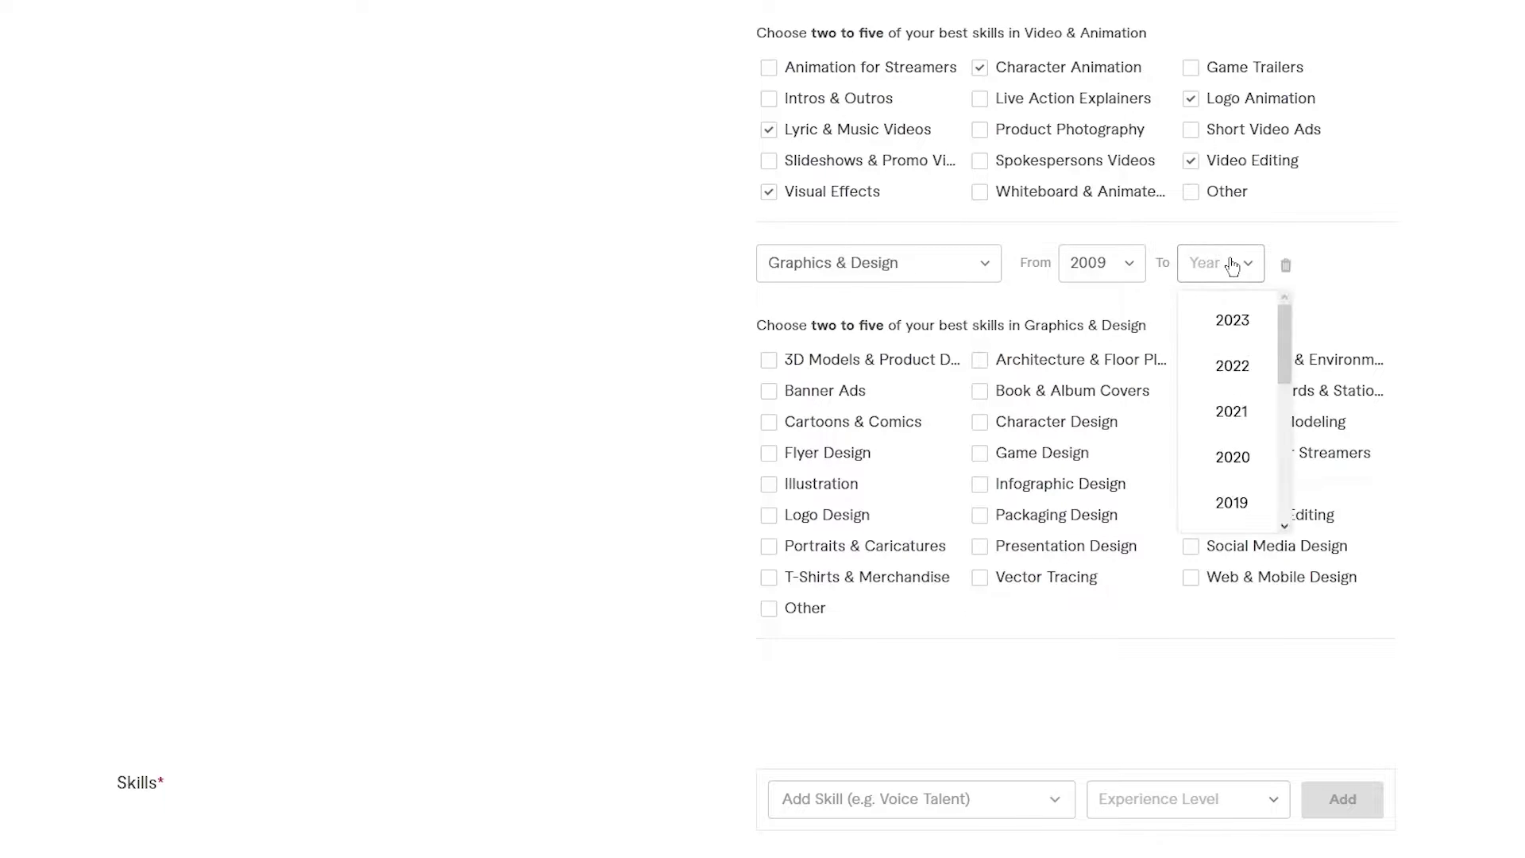
pyautogui.click(1227, 314)
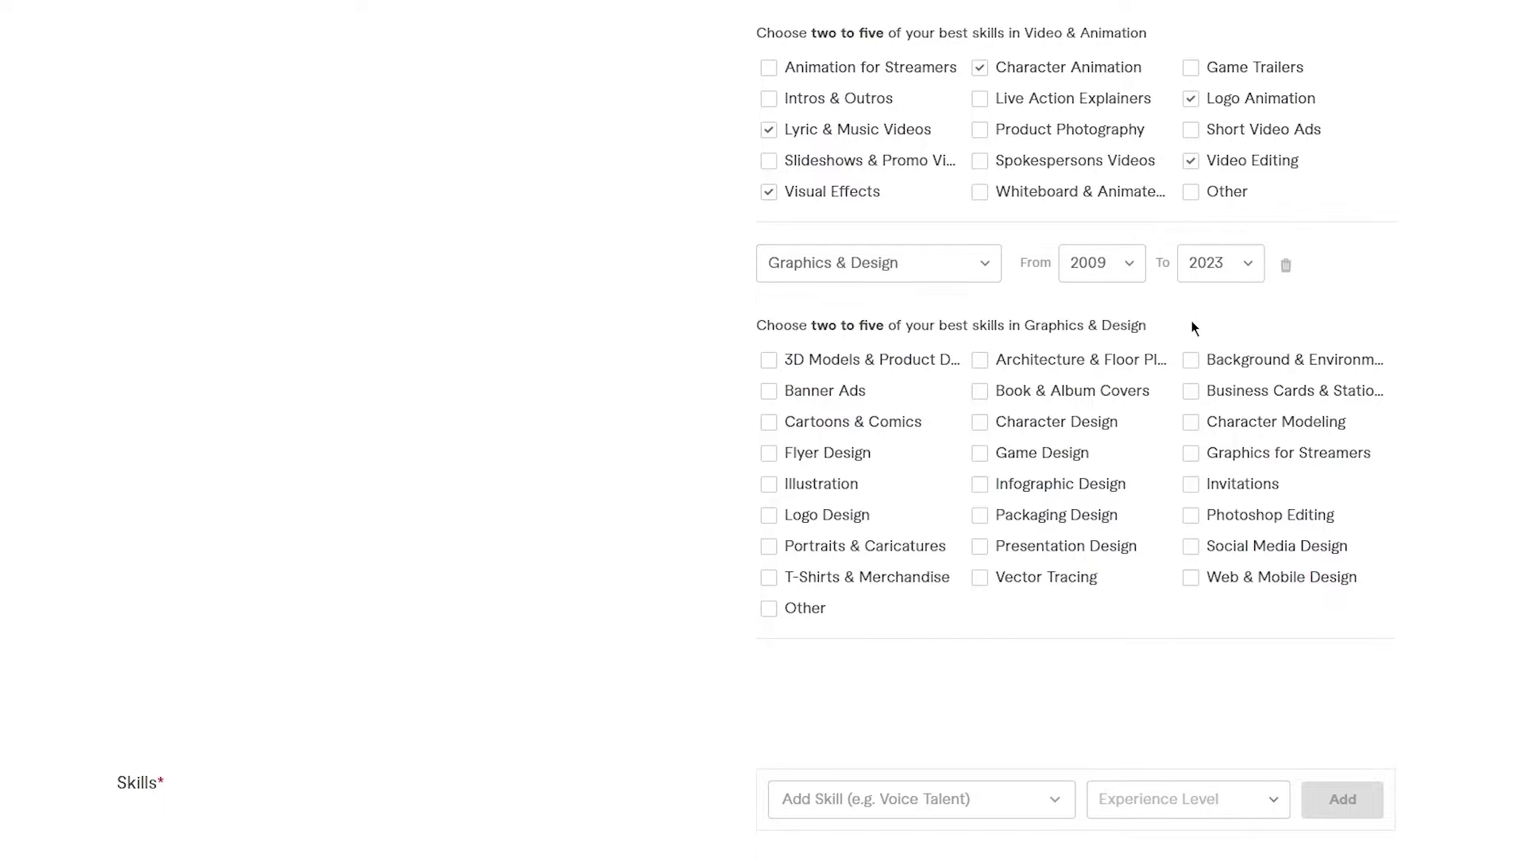
pyautogui.scroll(-3, 1032, 286)
pyautogui.scroll(1, 895, 225)
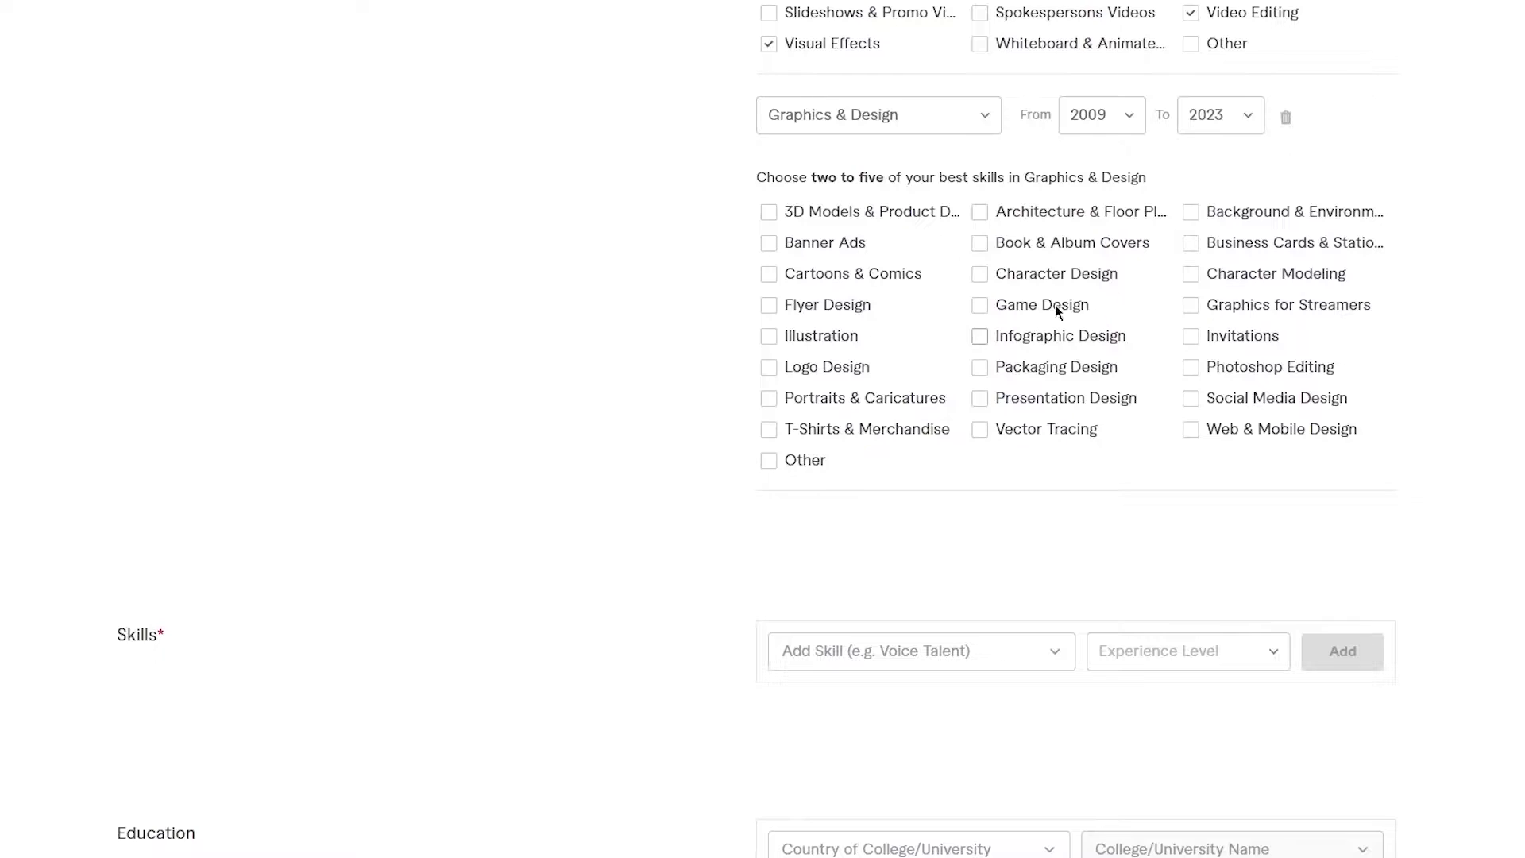
# - Tick Game Design, Presentation Design, Photoshop Editing, Graphics for Streamers and Character Modeling skills
pyautogui.click(1019, 310)
pyautogui.click(1038, 397)
pyautogui.click(1193, 369)
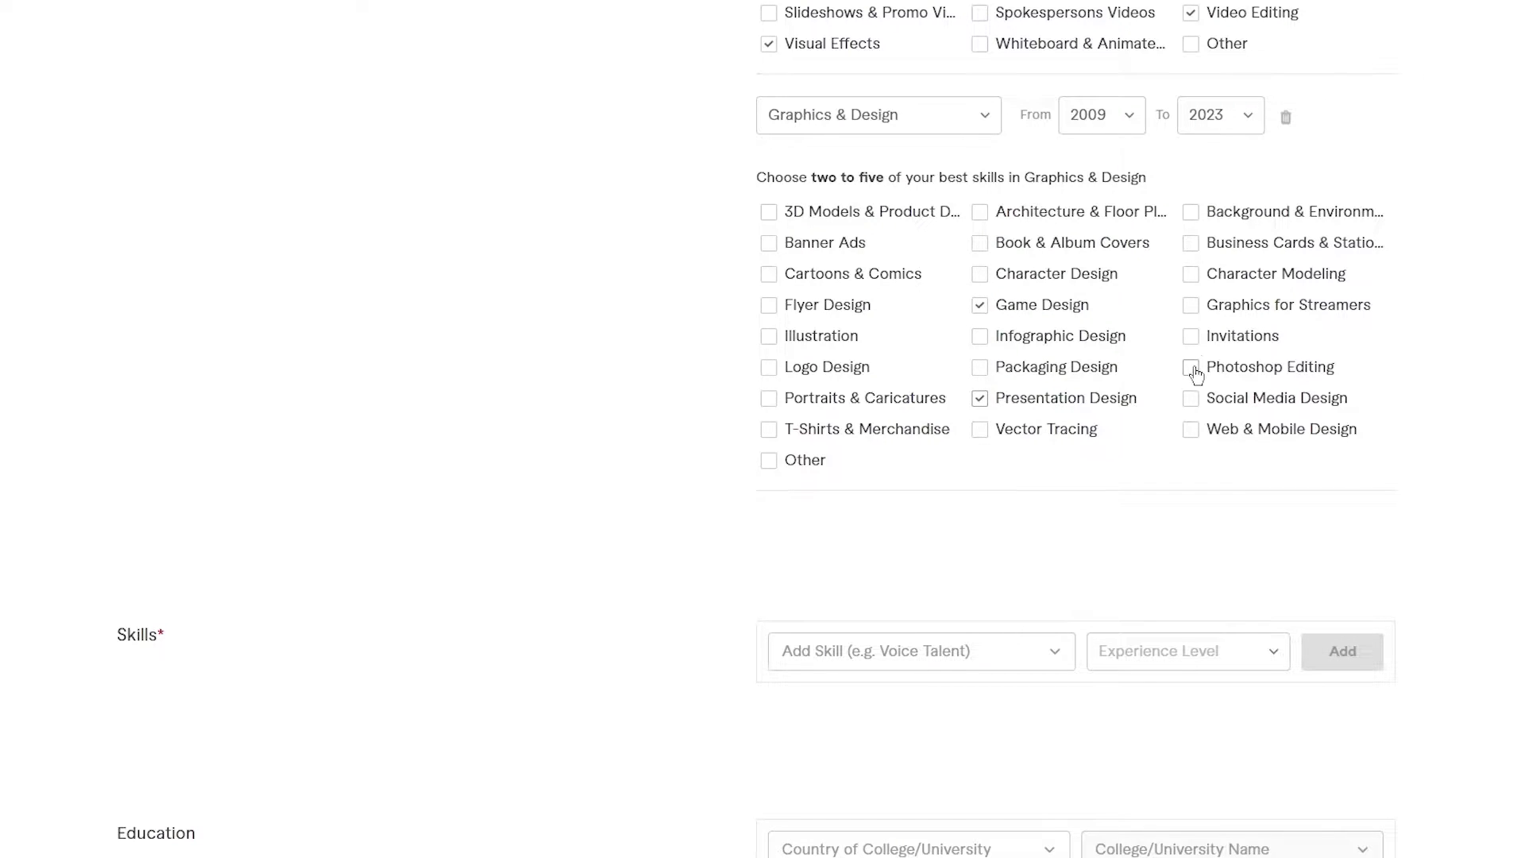
pyautogui.click(1199, 309)
pyautogui.click(1205, 278)
pyautogui.scroll(-3, 1162, 451)
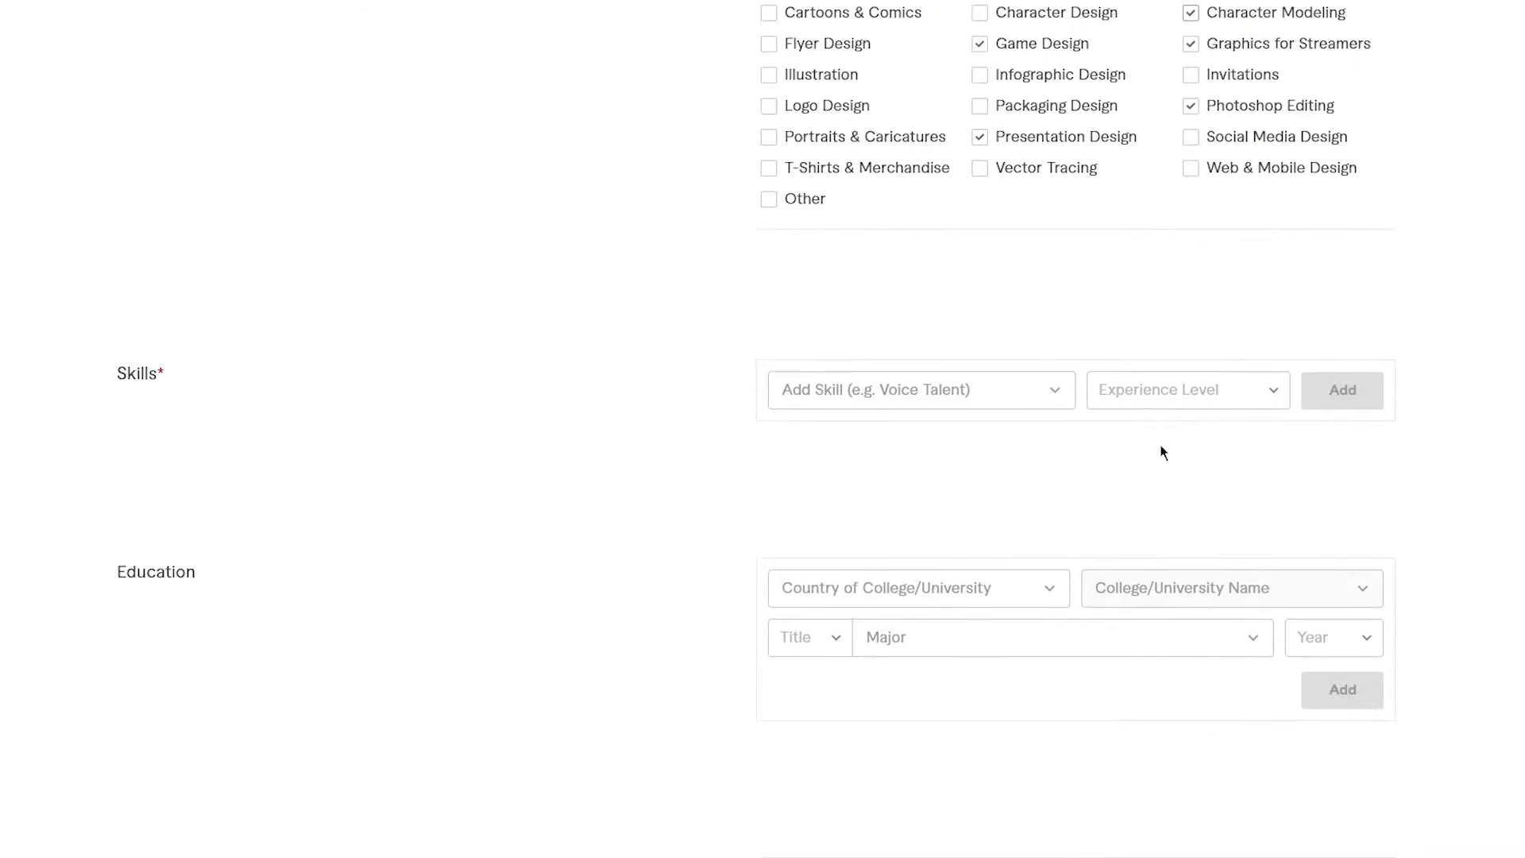
pyautogui.scroll(4, 541, 316)
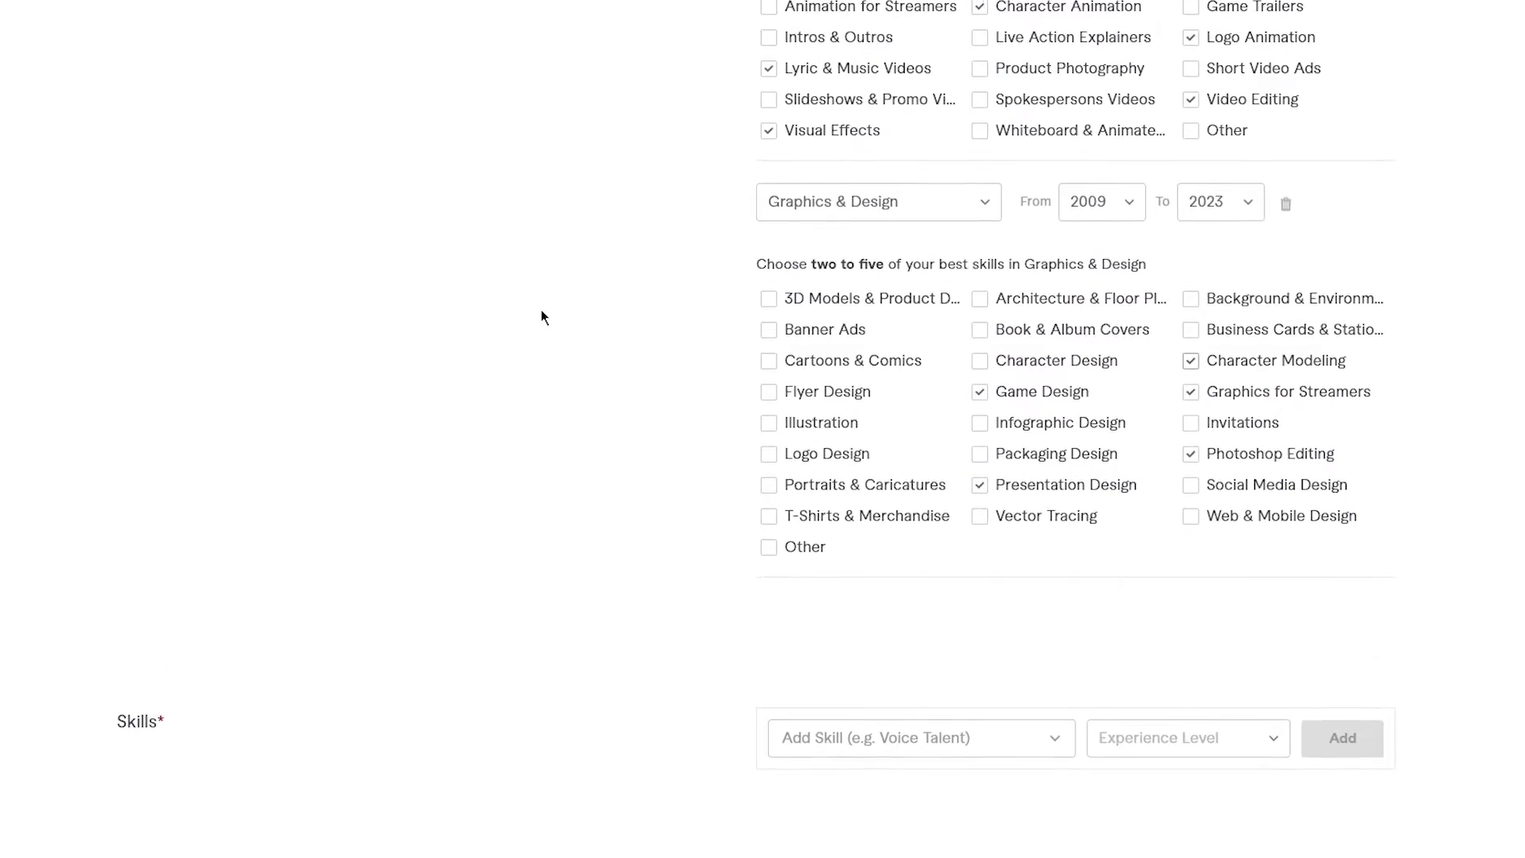
pyautogui.scroll(5, 541, 316)
pyautogui.scroll(-10, 541, 316)
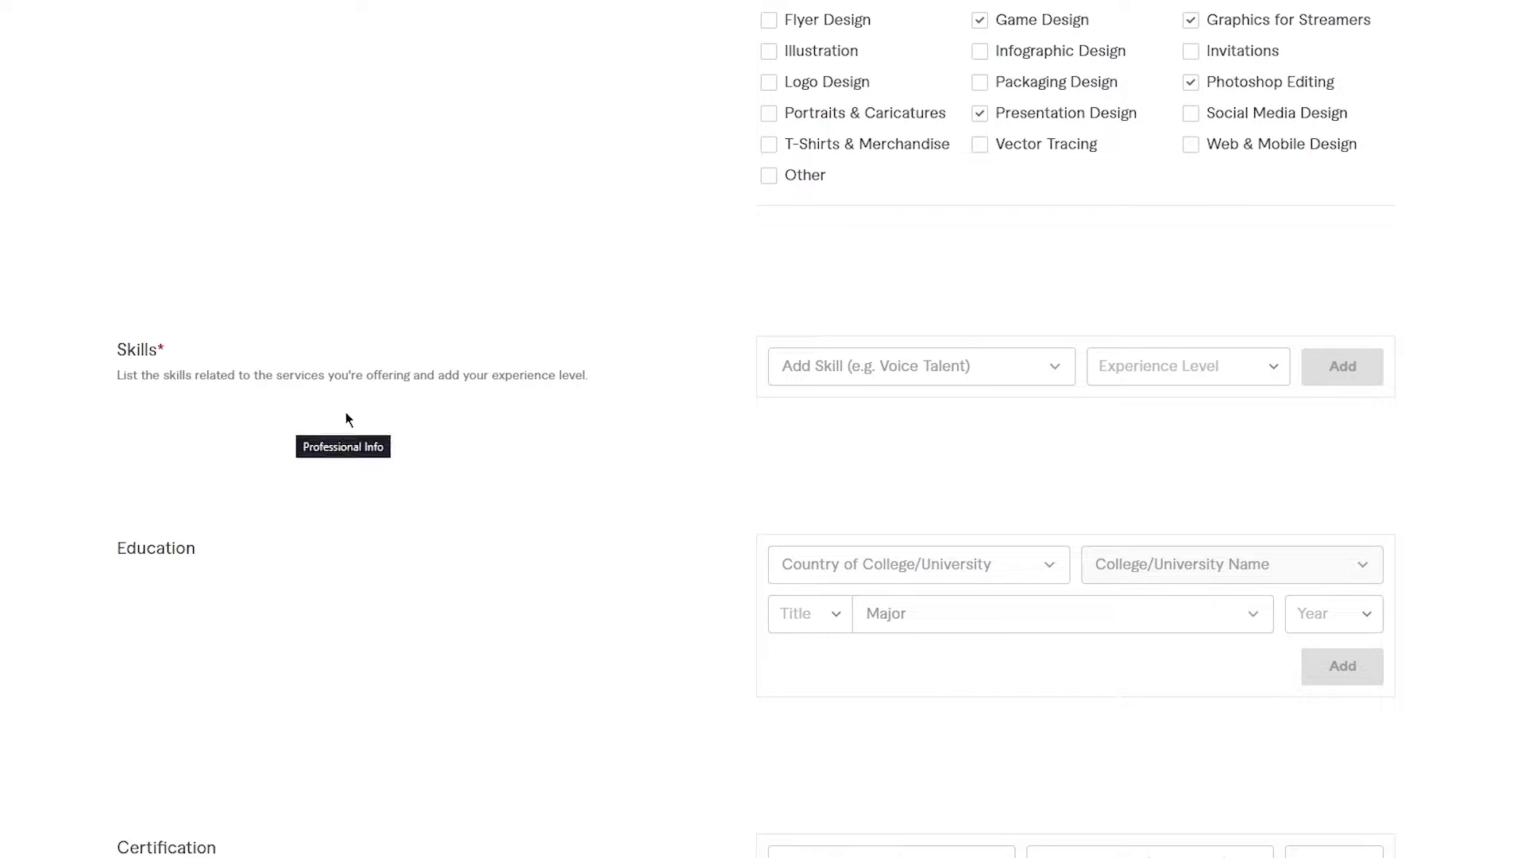
# - Add Photoshop editing to Skills at Expert level
pyautogui.click(876, 372)
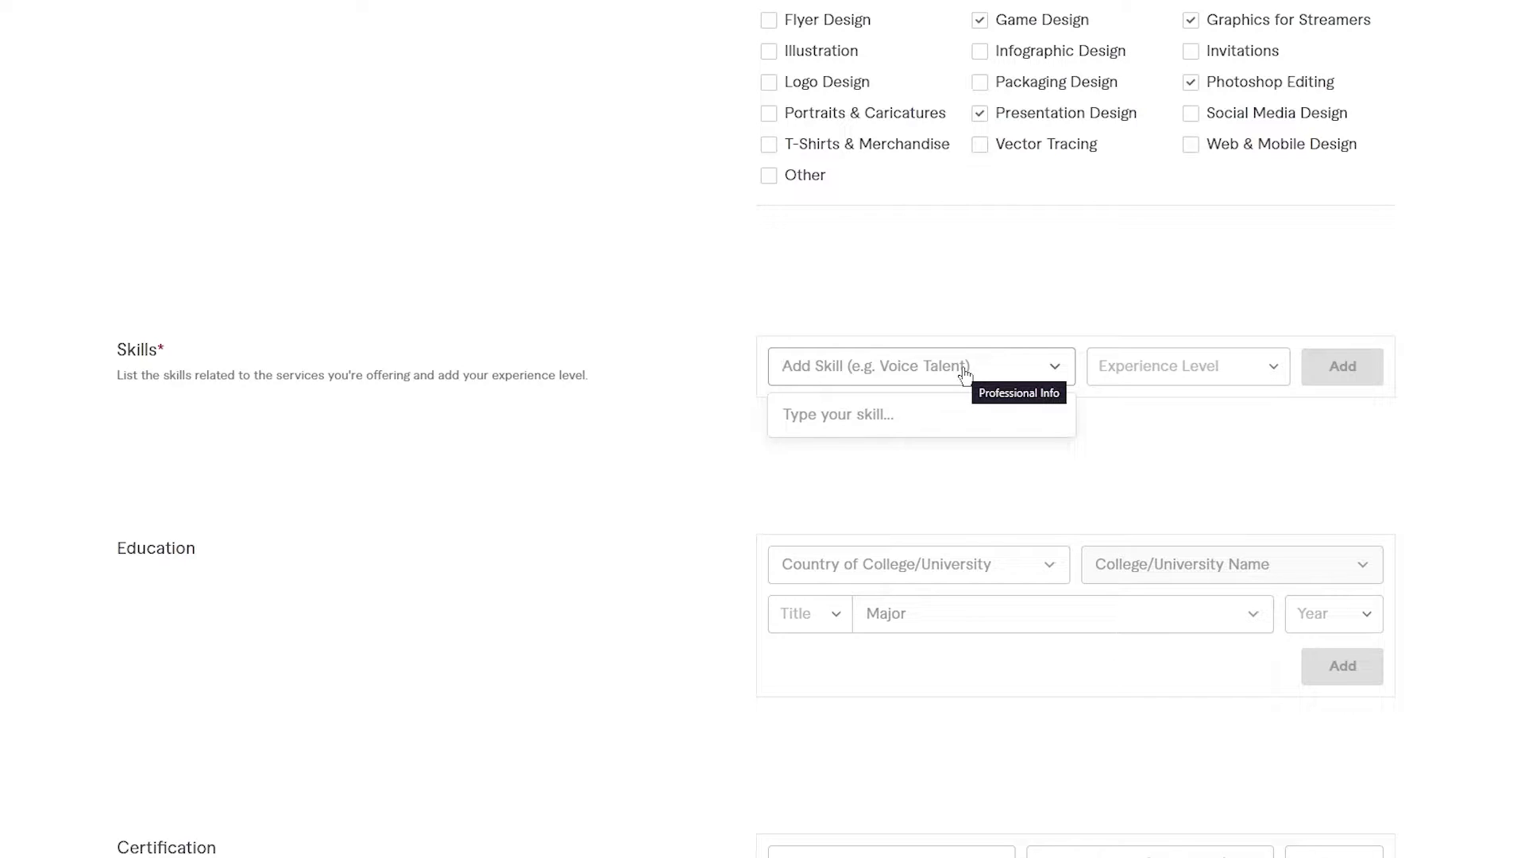
pyautogui.write('photo')
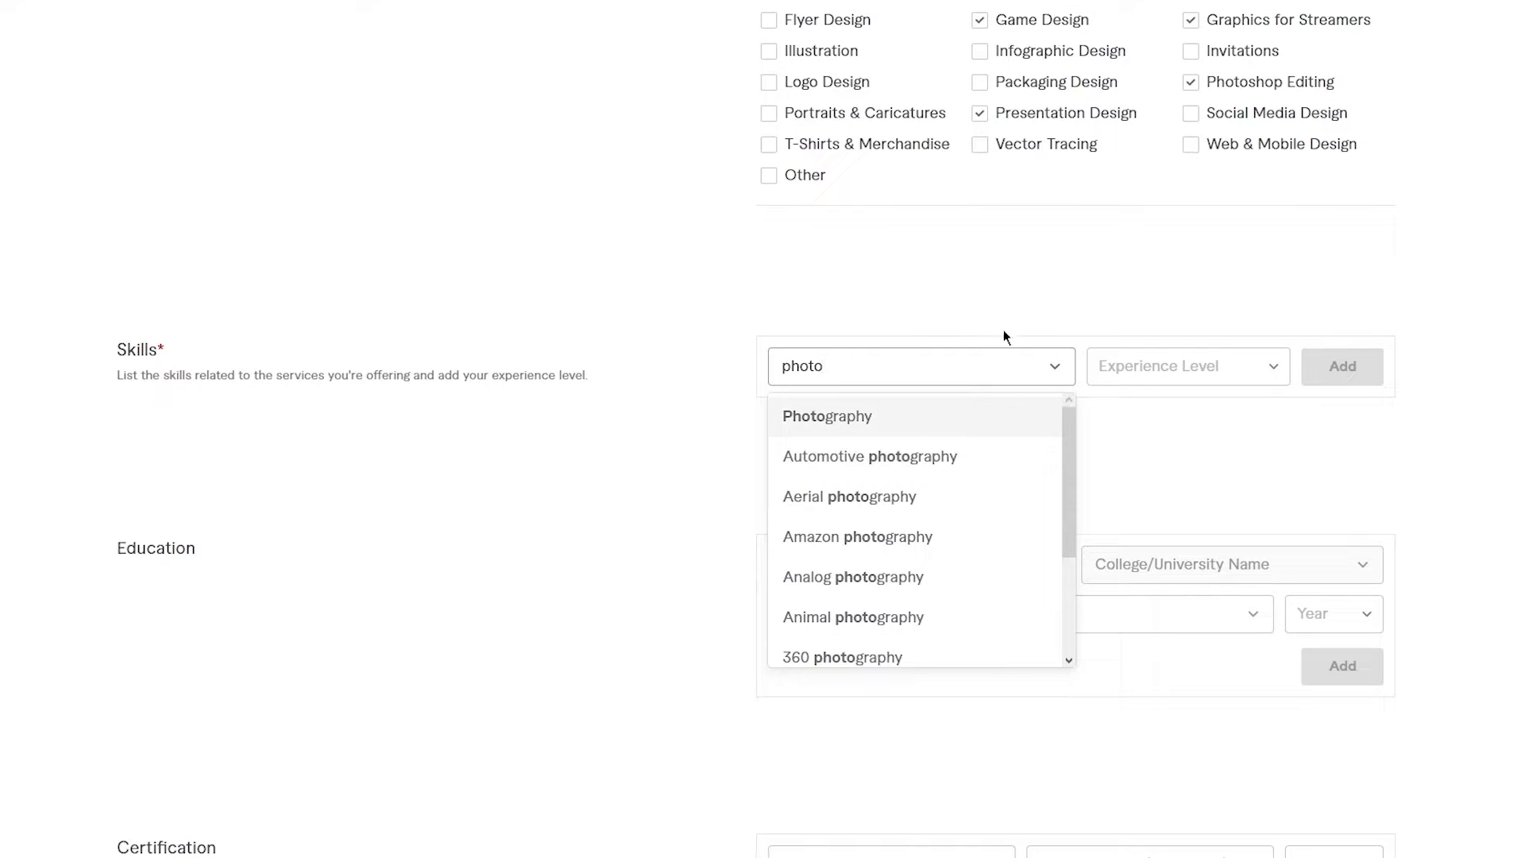
pyautogui.write('shop')
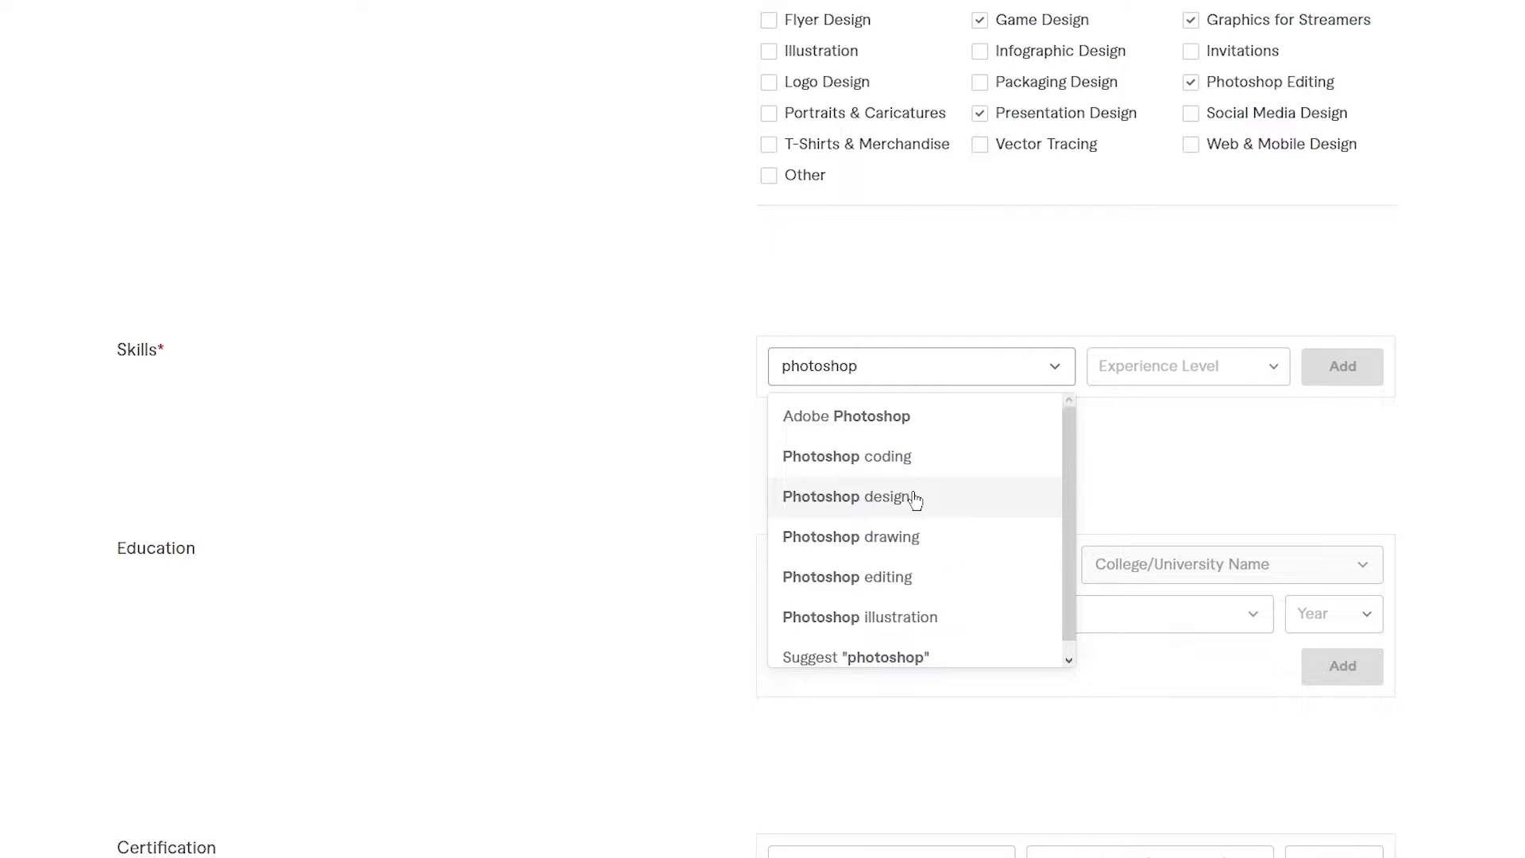
pyautogui.click(903, 577)
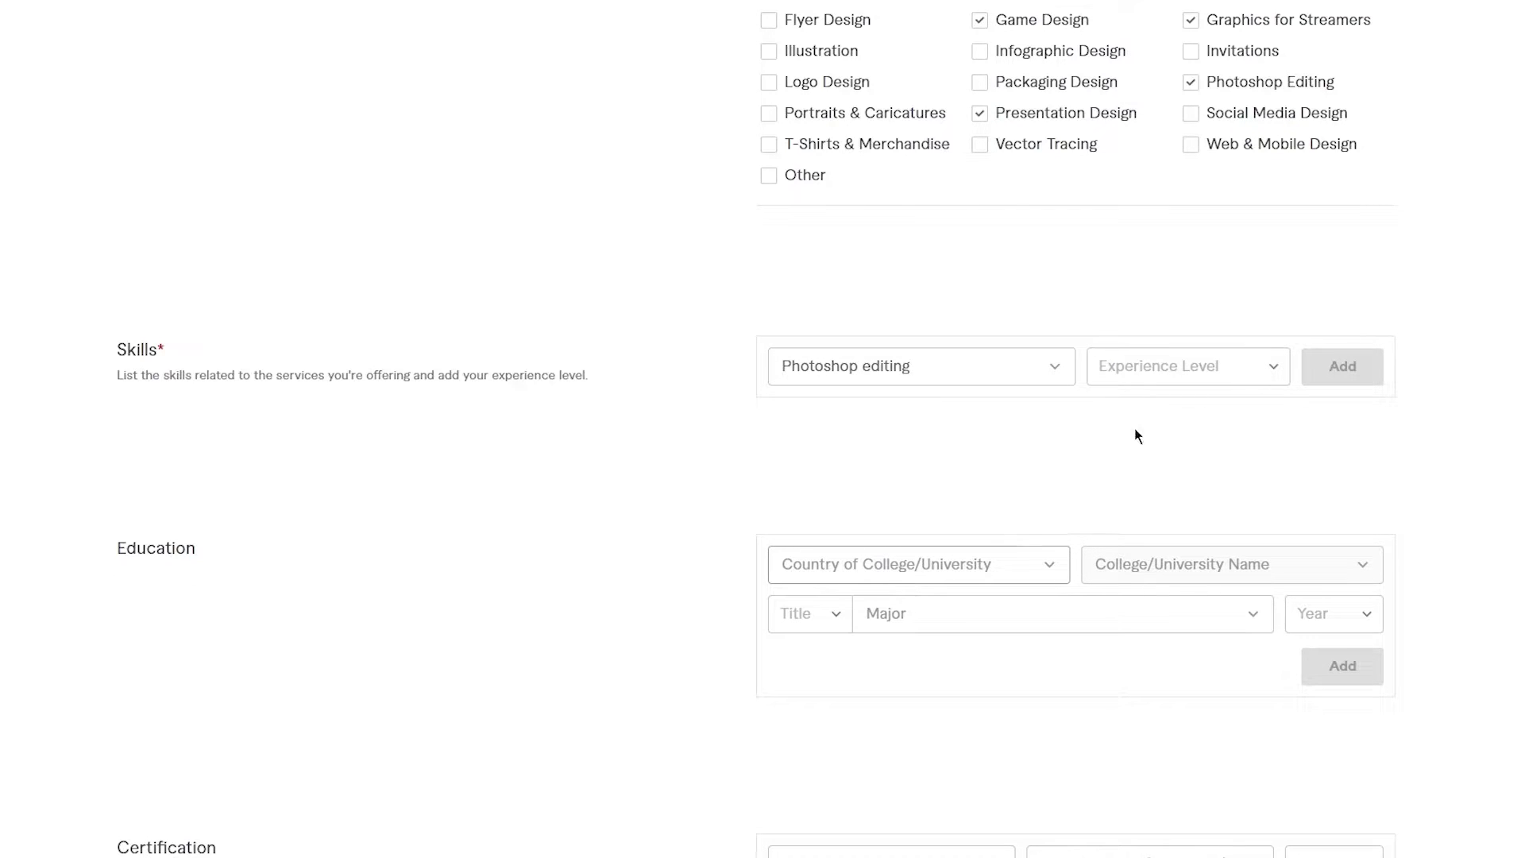
pyautogui.click(1230, 383)
pyautogui.click(1183, 513)
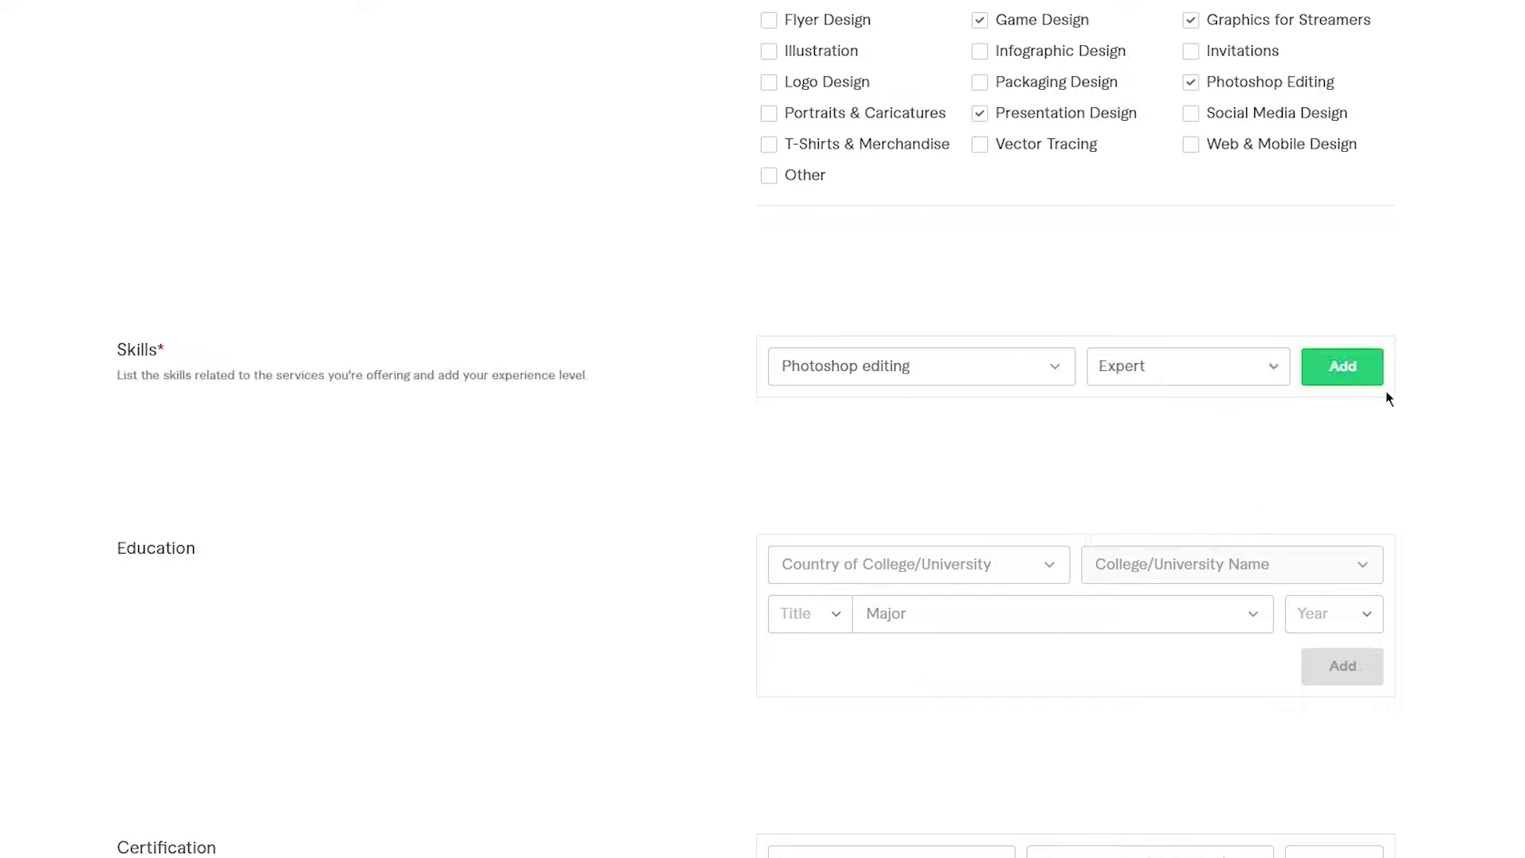
pyautogui.click(1361, 365)
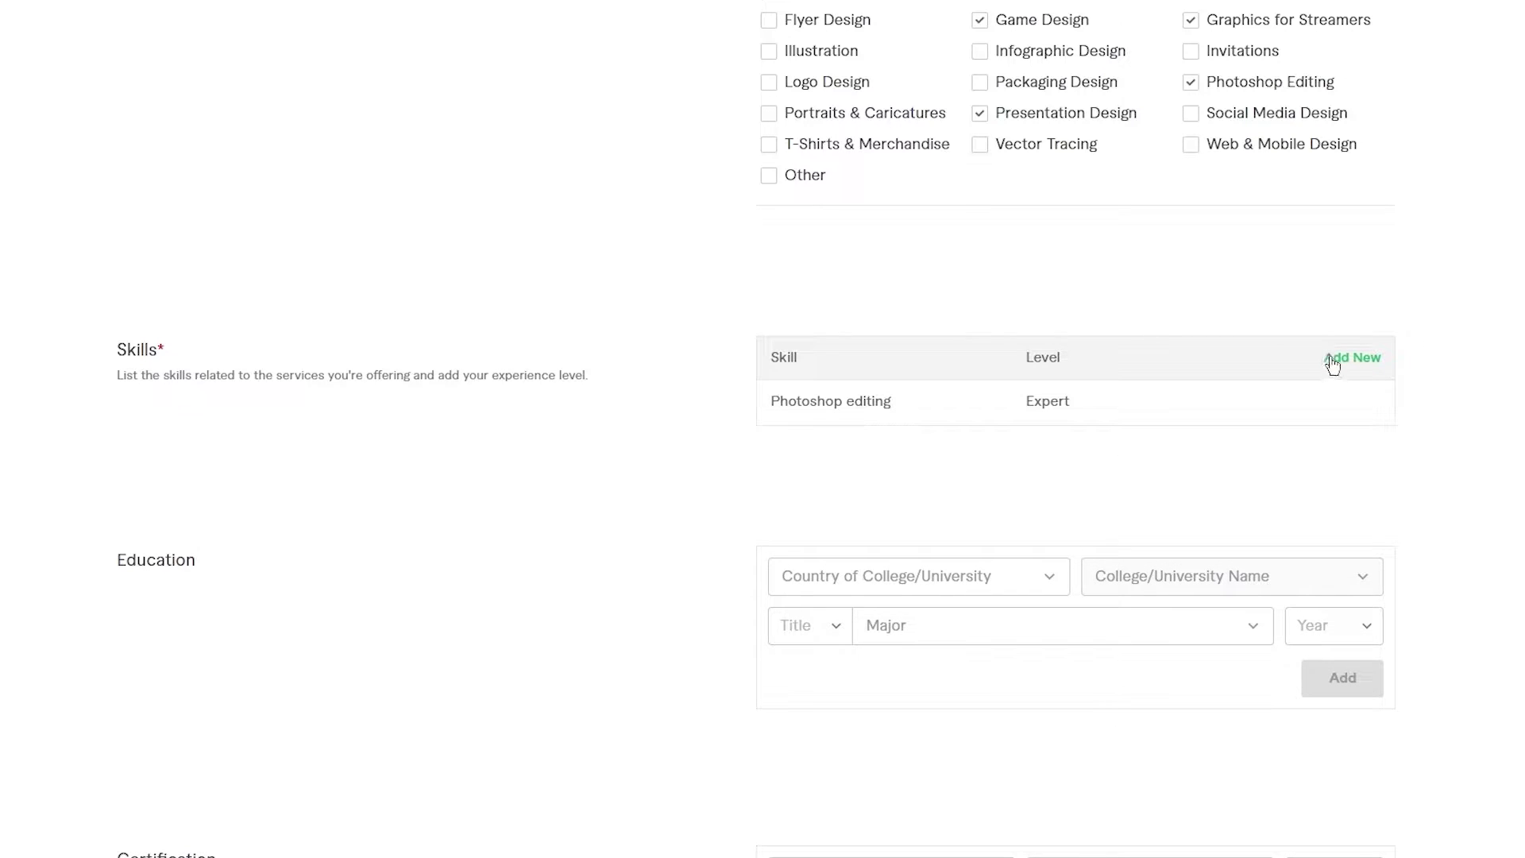
# - Add Voice over to Skills at Expert level
pyautogui.click(1332, 365)
pyautogui.click(921, 383)
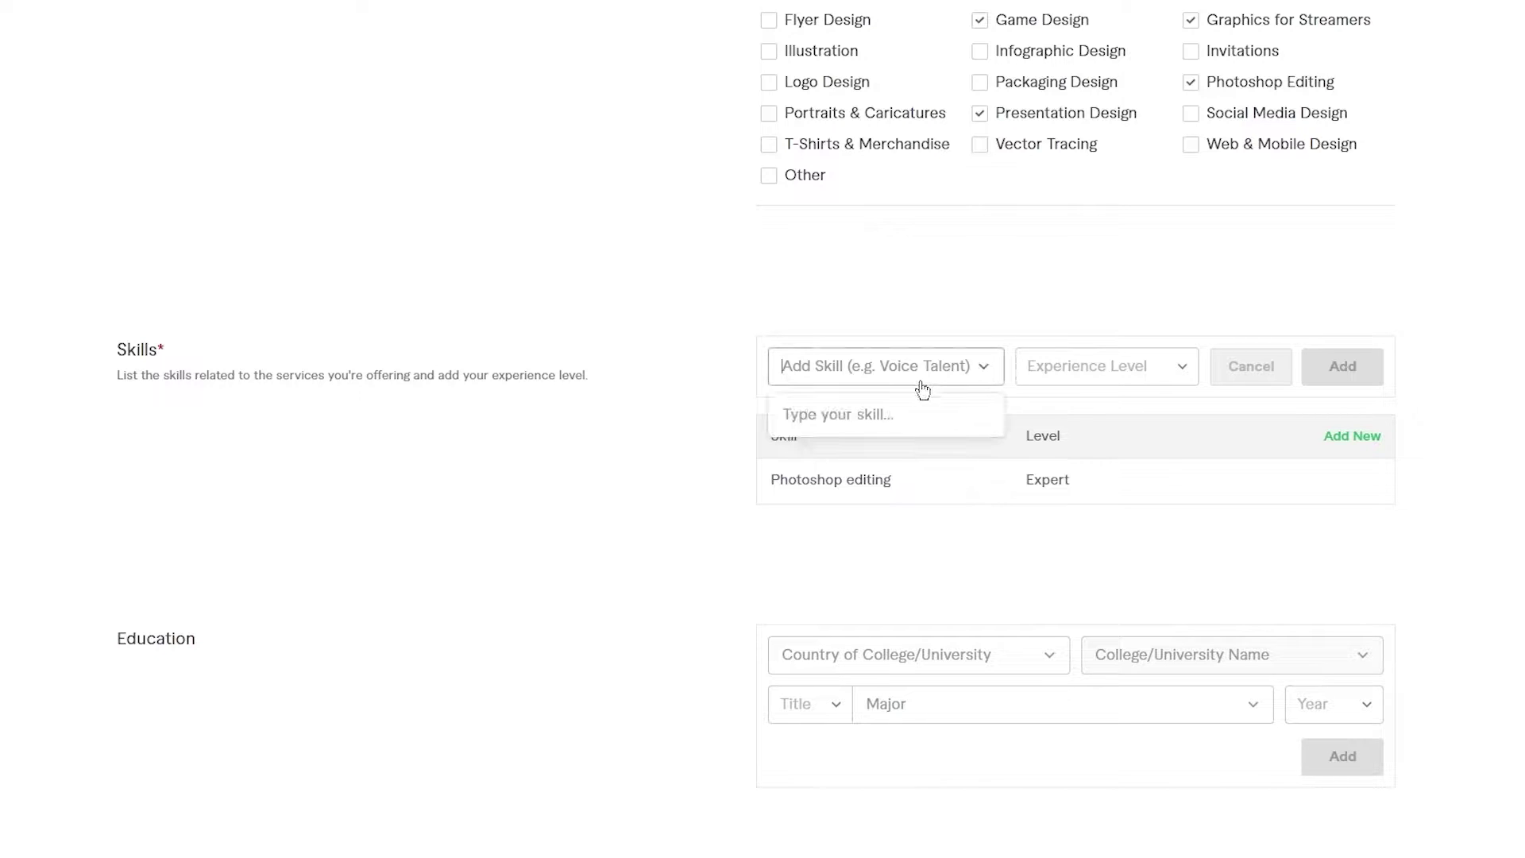
pyautogui.write('voice')
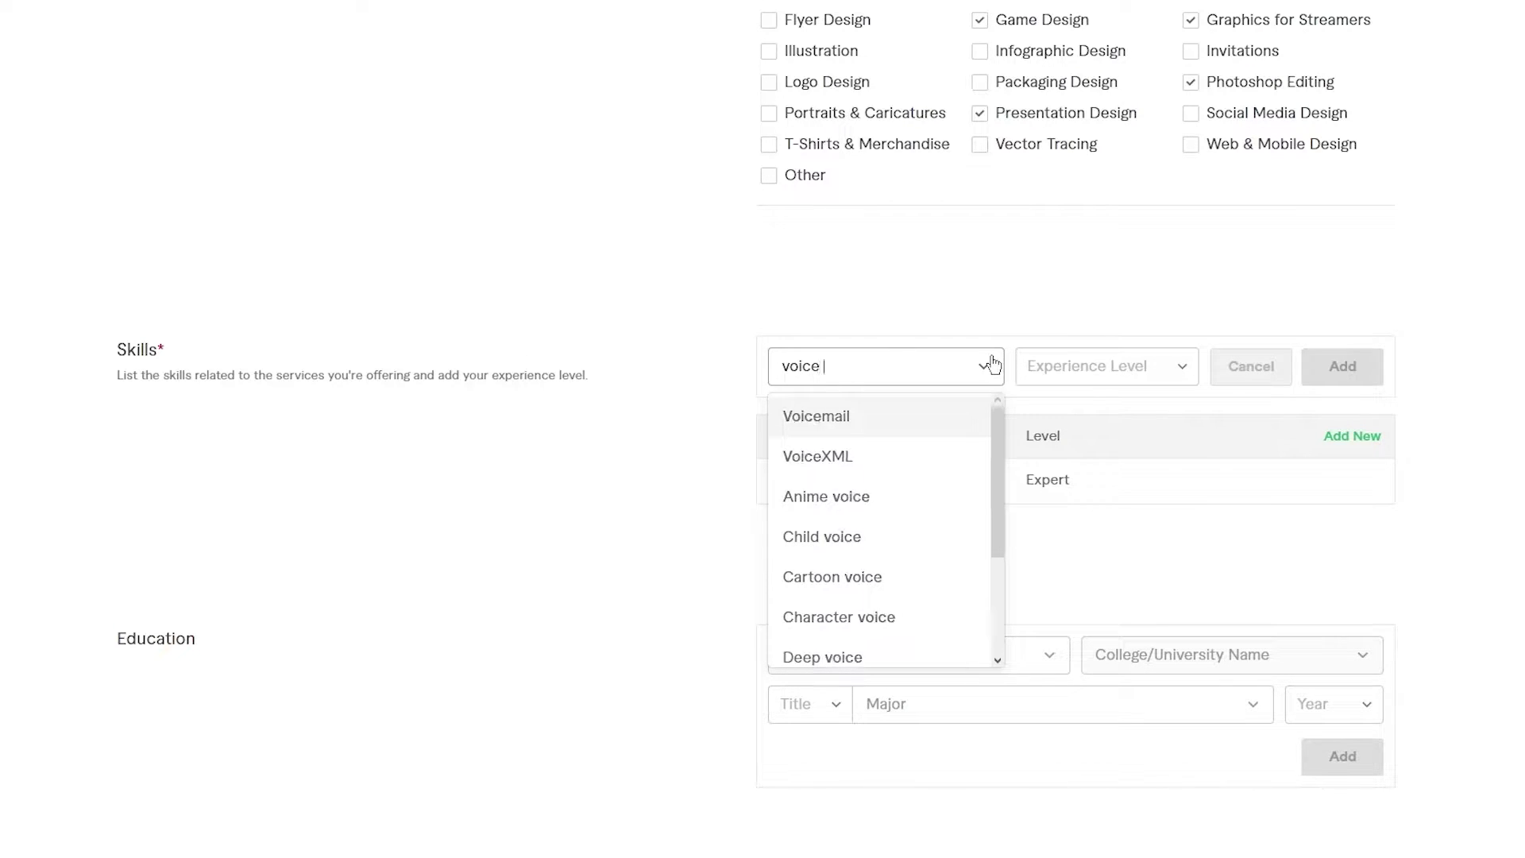
pyautogui.write(' ov')
pyautogui.click(898, 421)
pyautogui.click(1106, 367)
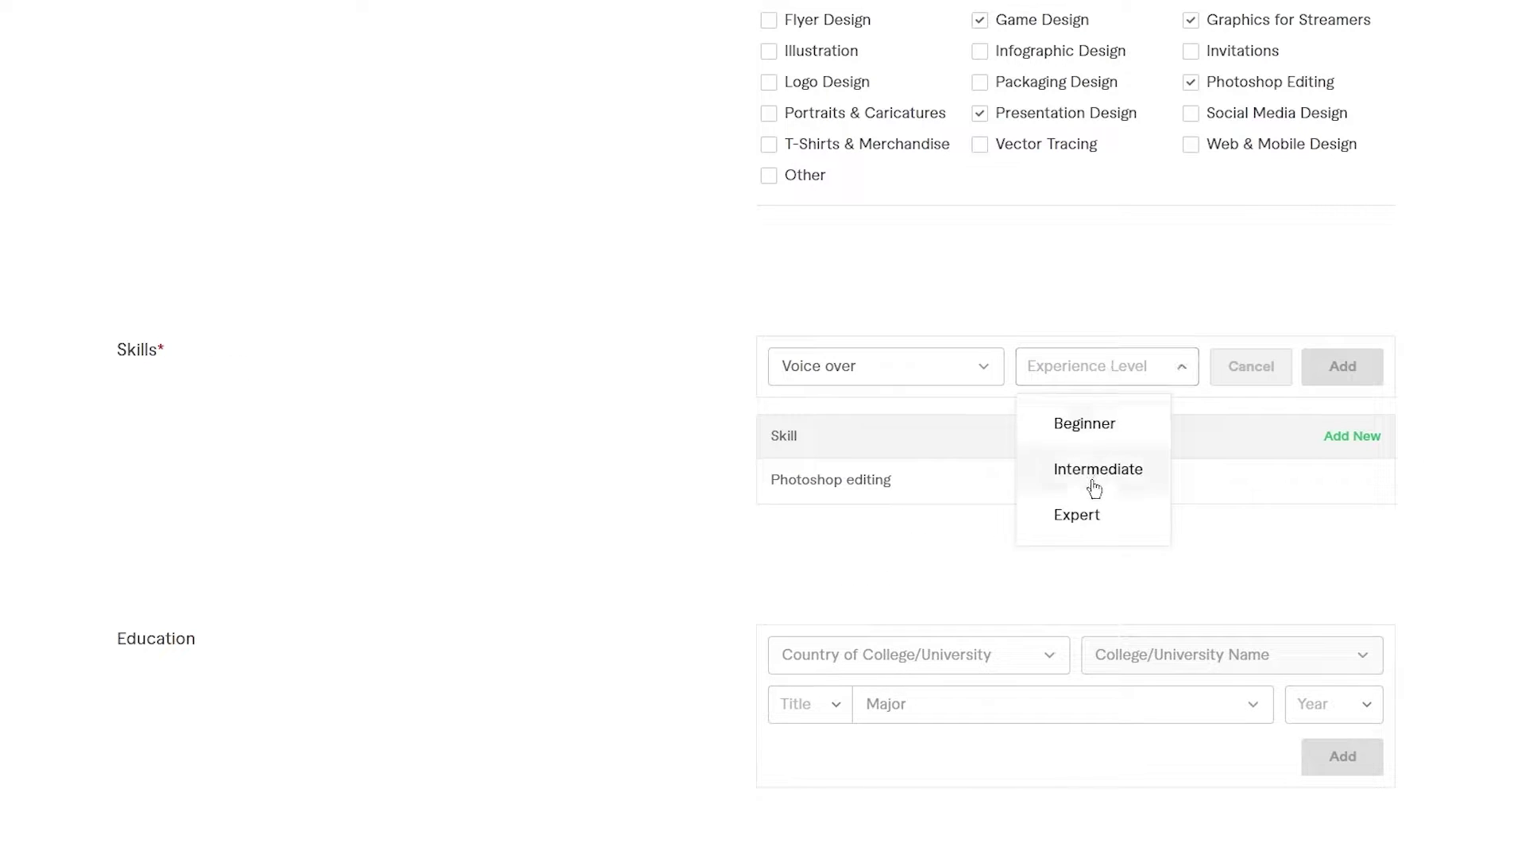
pyautogui.click(1089, 512)
pyautogui.click(1328, 366)
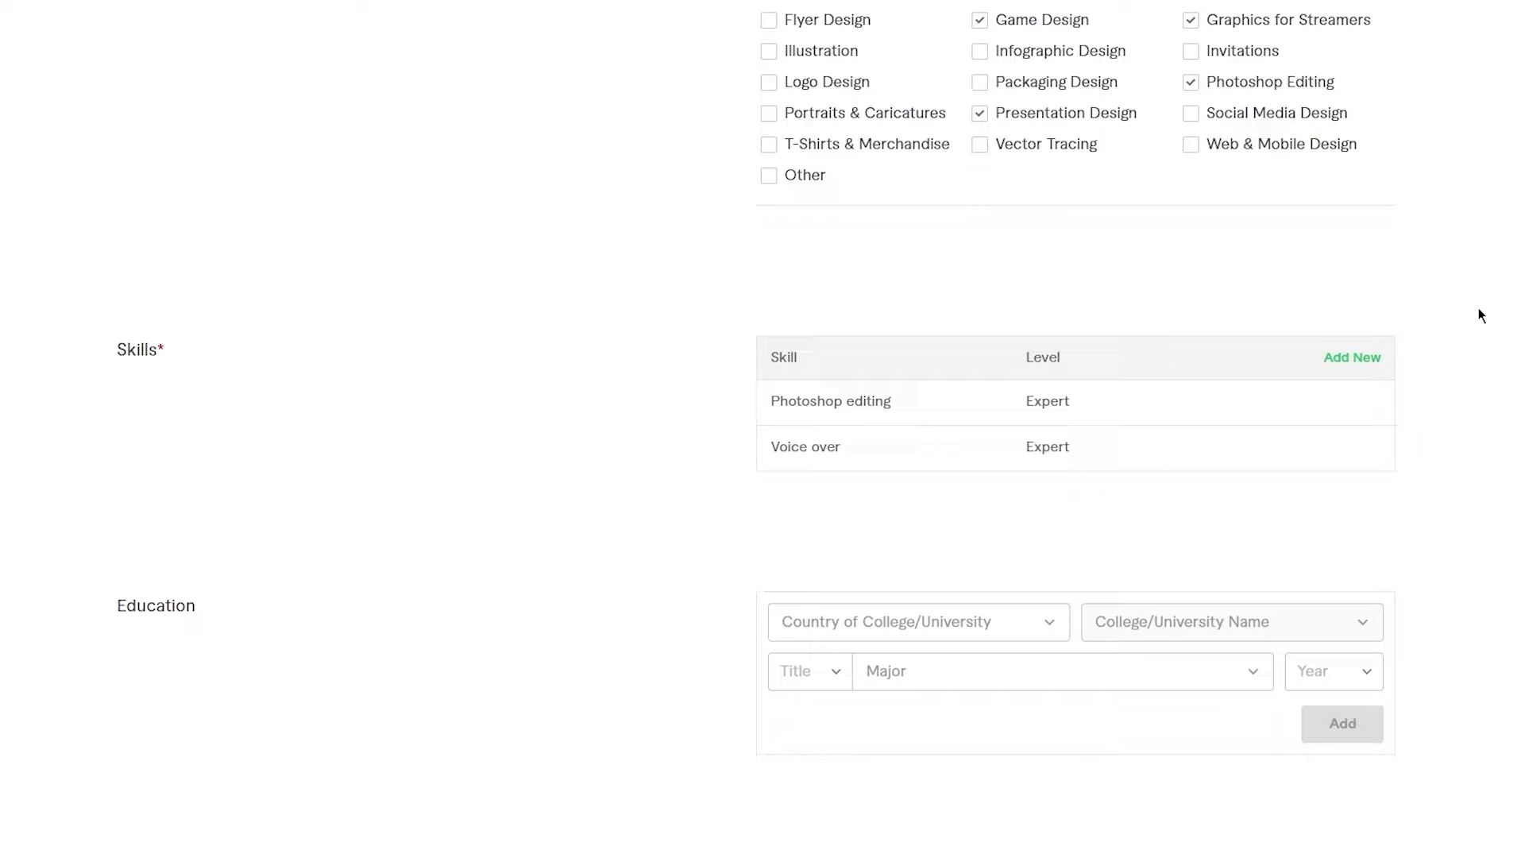
pyautogui.scroll(-5, 1479, 315)
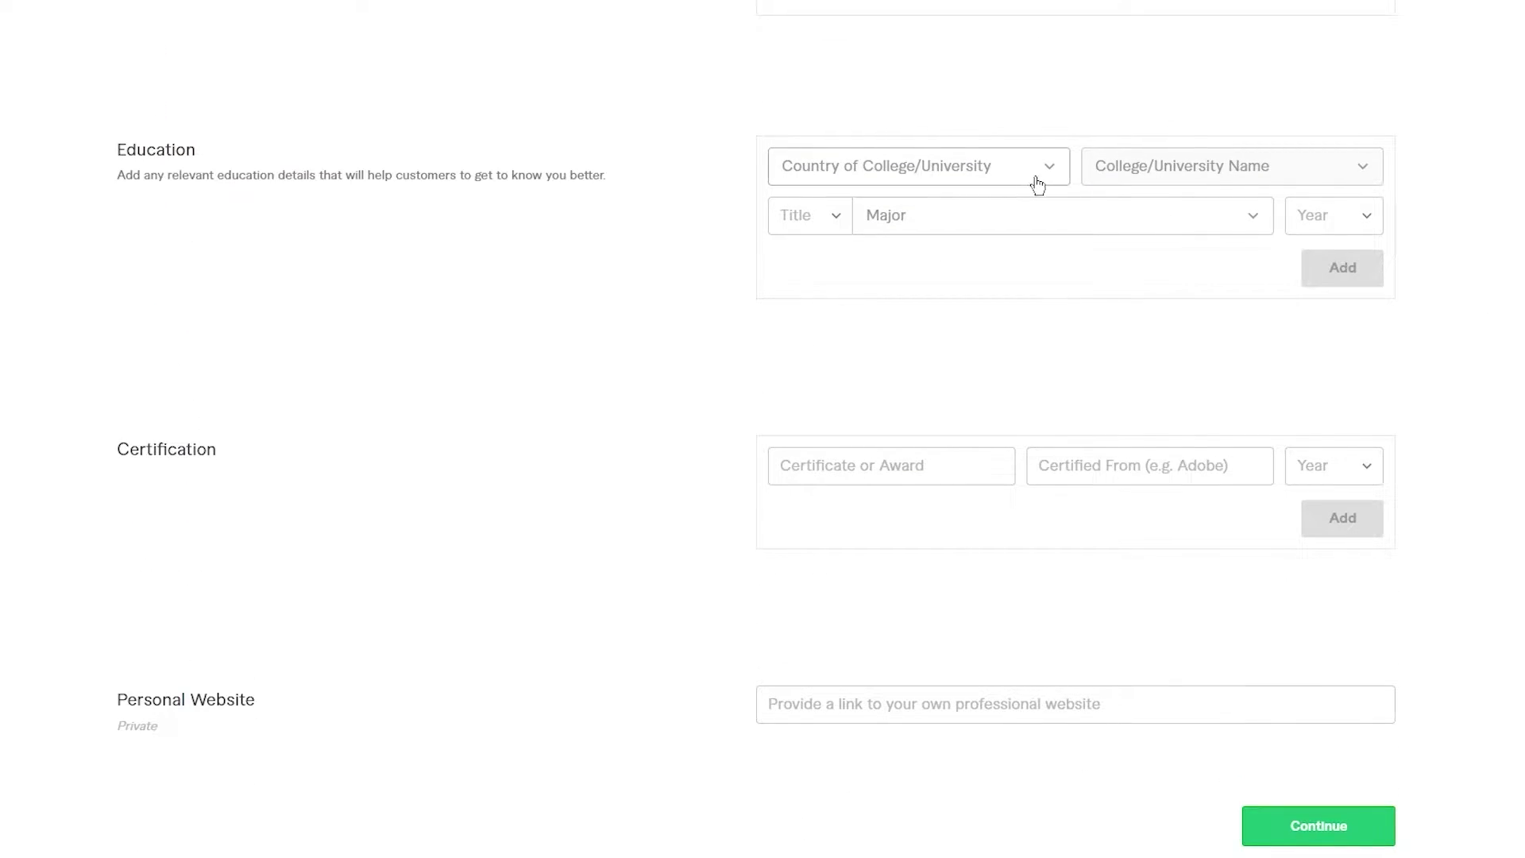
# - Review the Professional Info form, leave Personal Website blank, and continue to Linked Accounts
pyautogui.scroll(6, 1509, 330)
pyautogui.scroll(-6, 1509, 330)
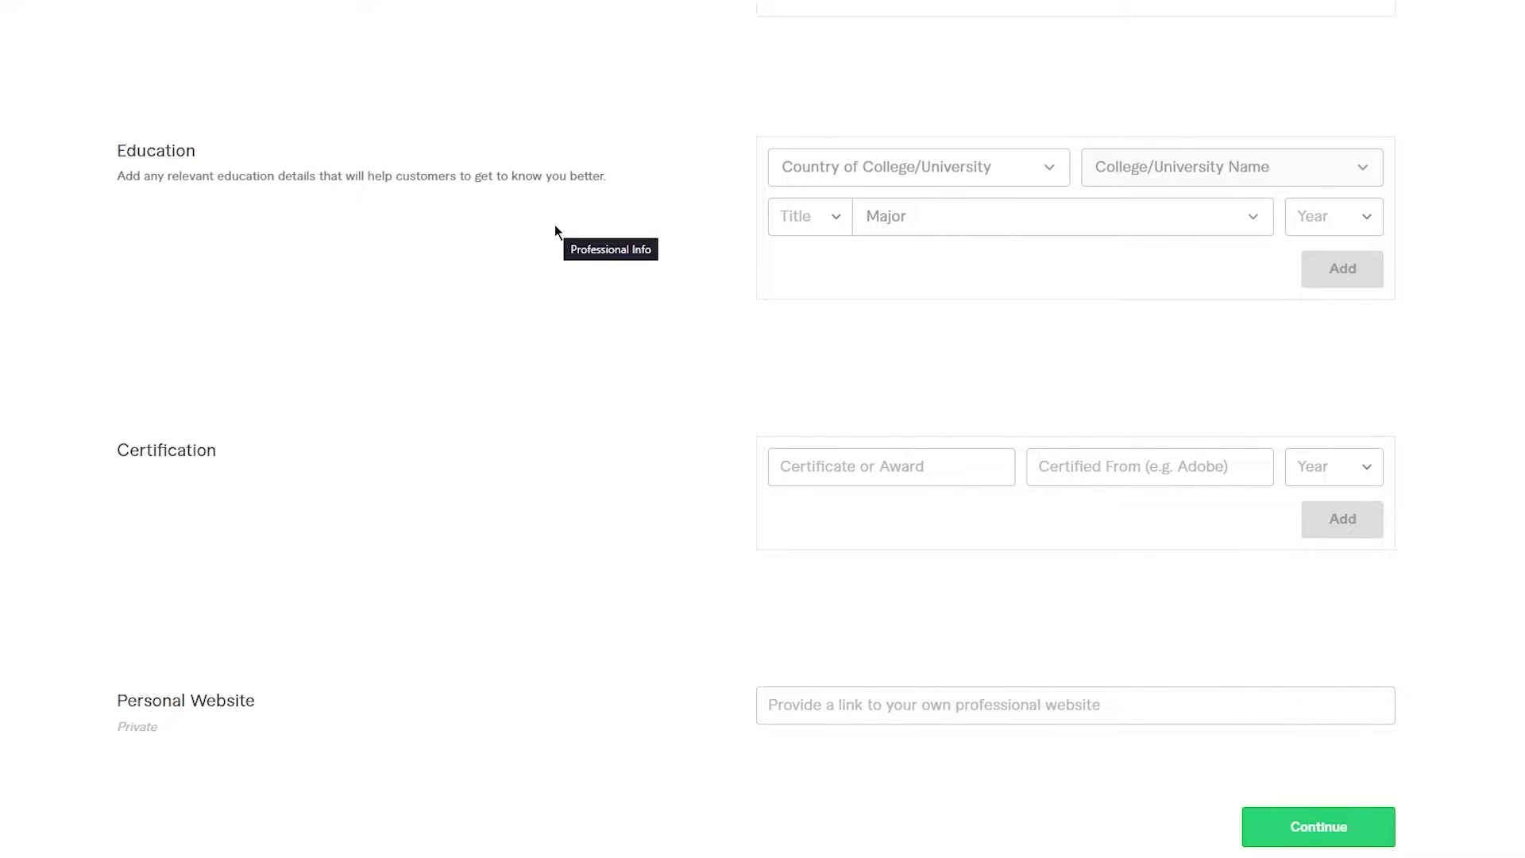
pyautogui.scroll(-1, 554, 224)
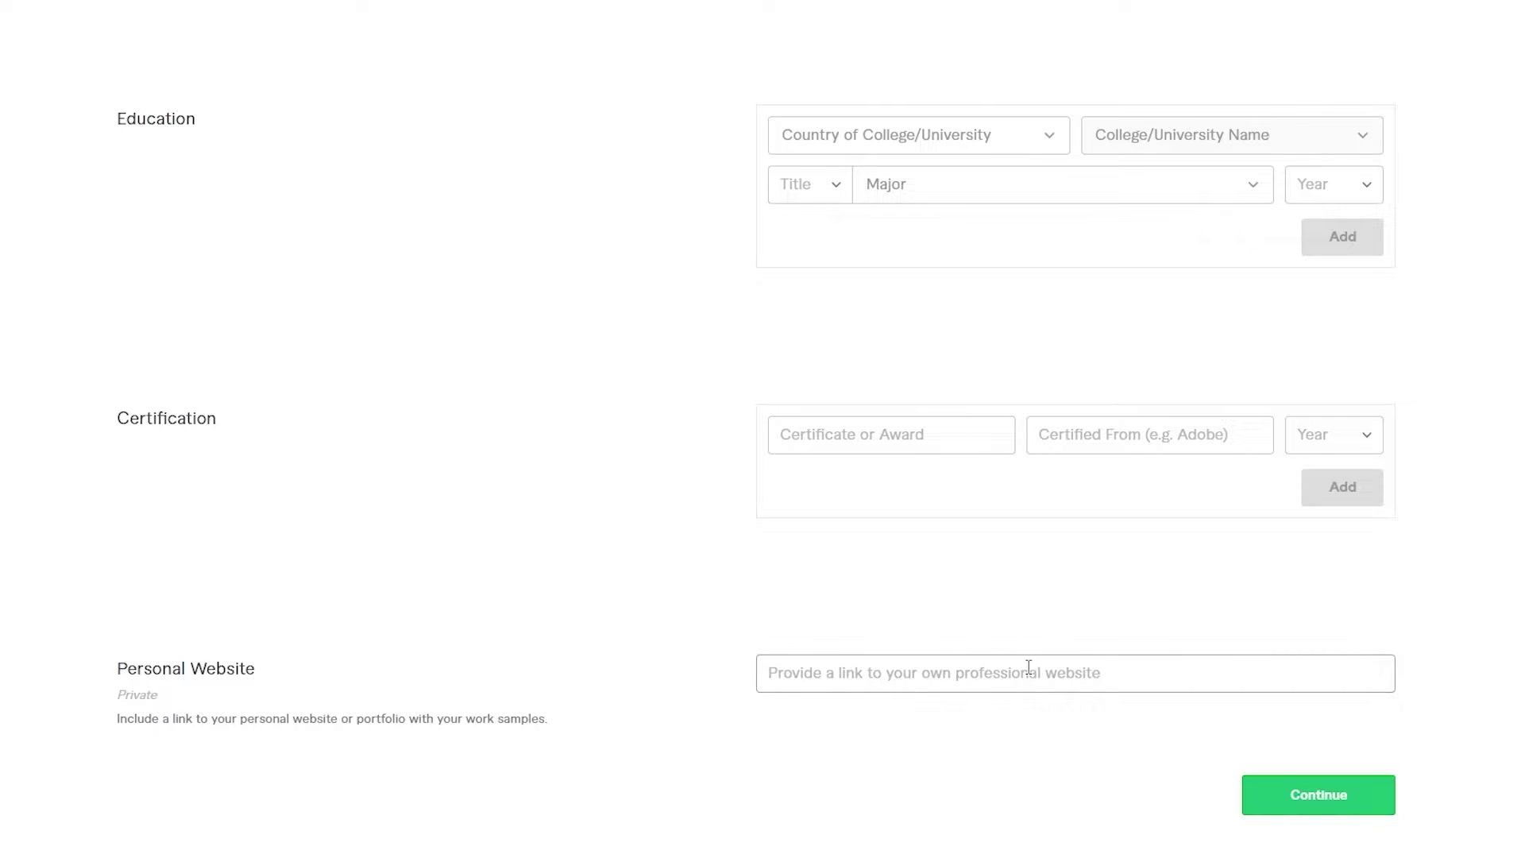
pyautogui.click(926, 676)
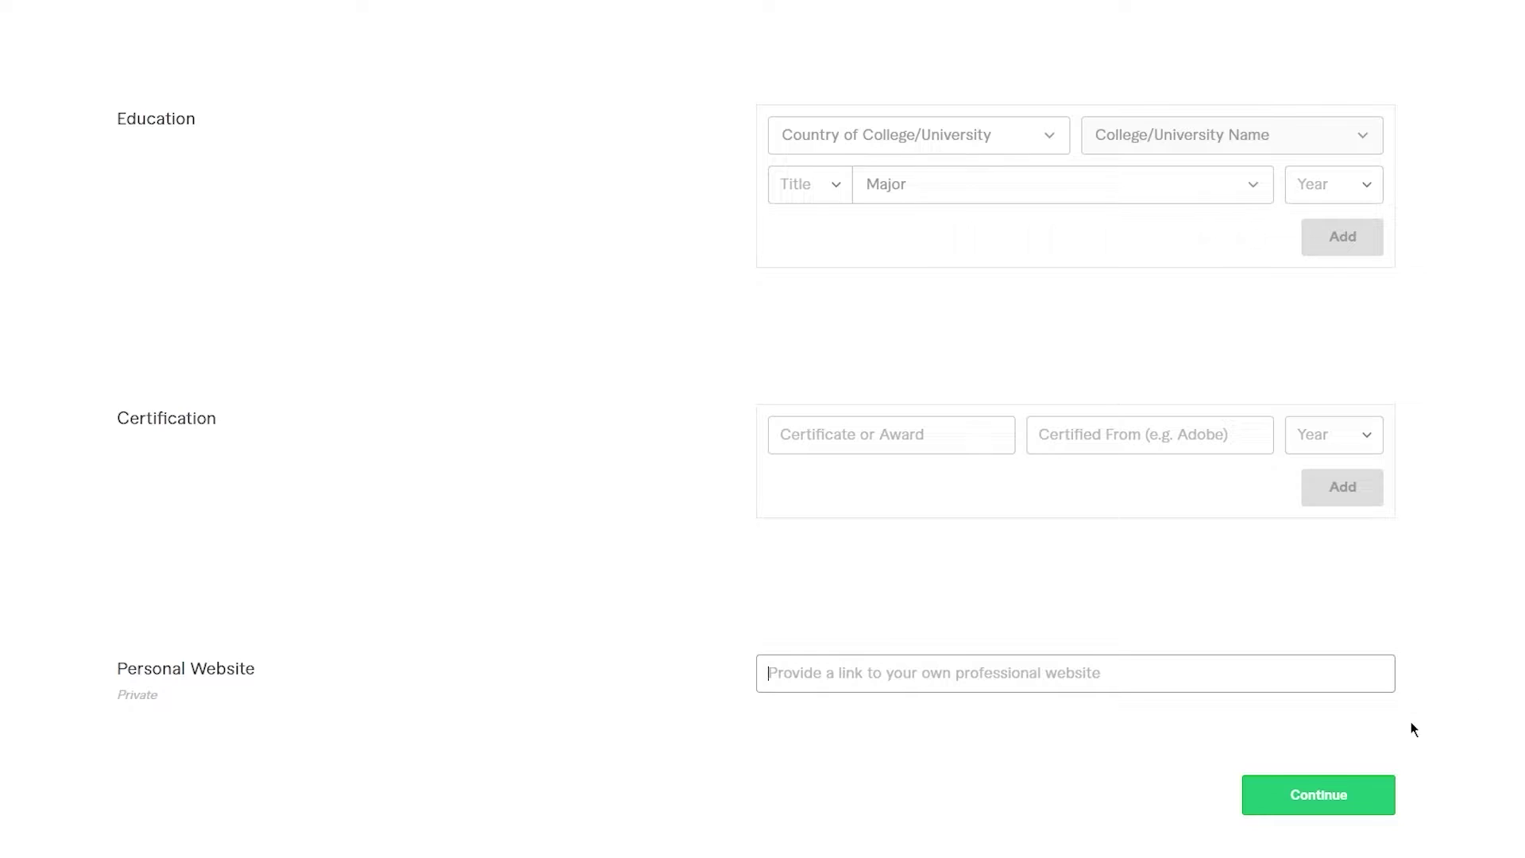
pyautogui.scroll(2, 796, 725)
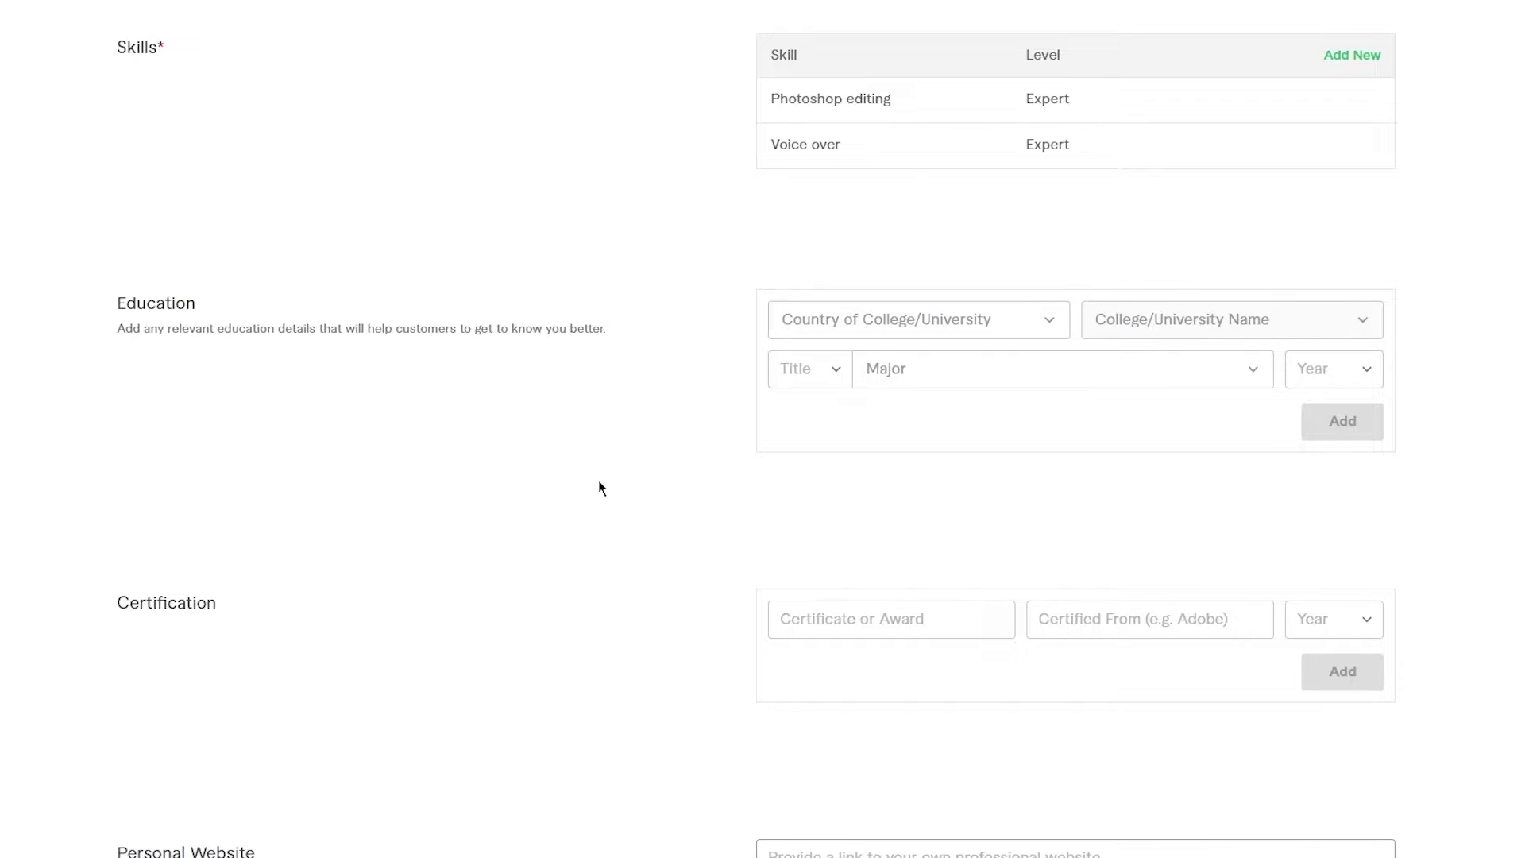
pyautogui.scroll(-2, 598, 480)
pyautogui.scroll(15, 598, 480)
pyautogui.scroll(-15, 598, 480)
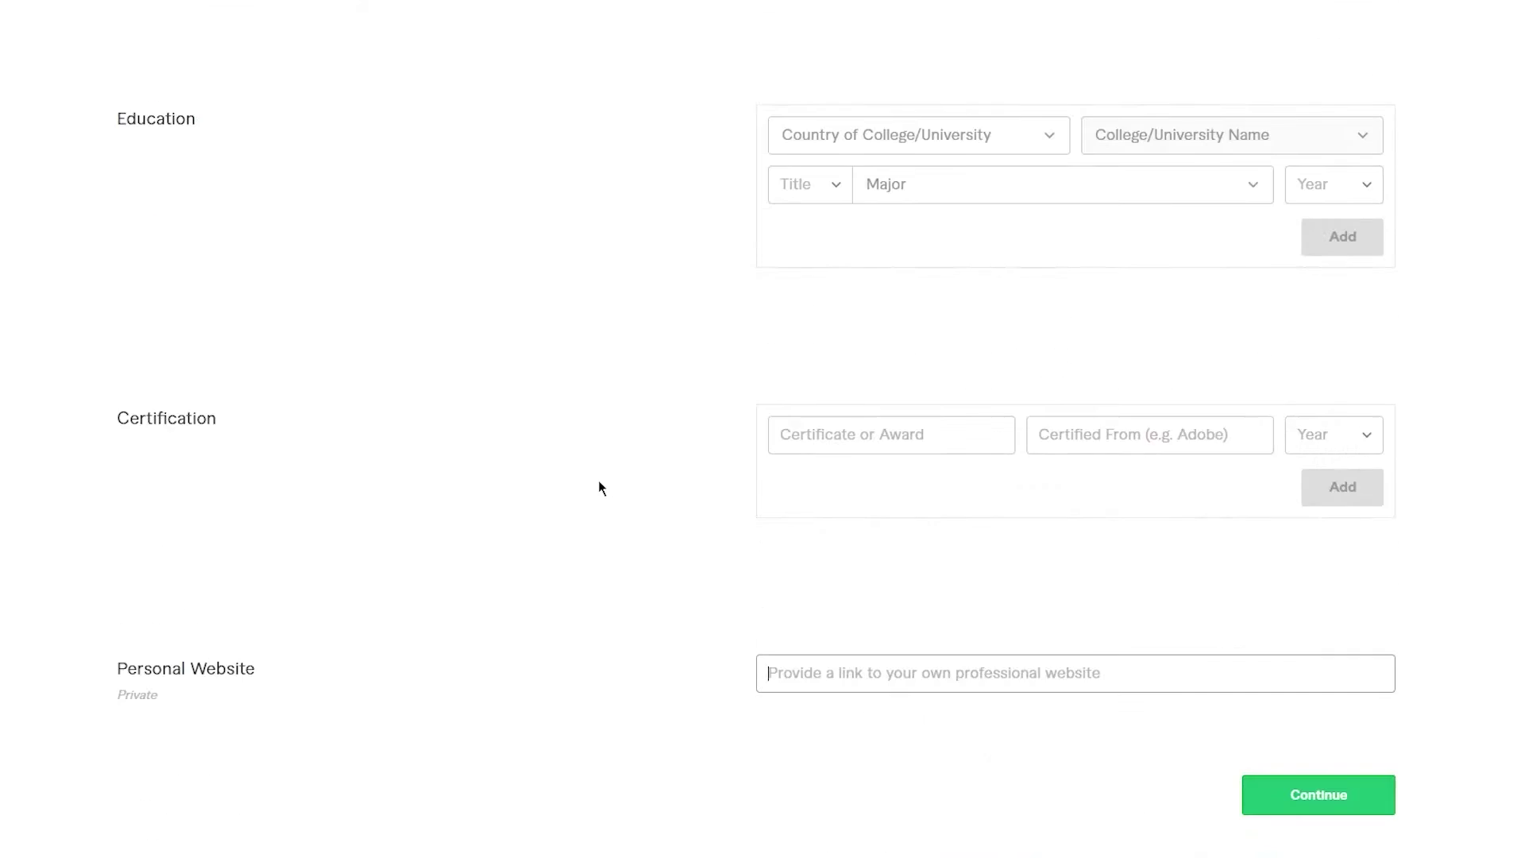
pyautogui.scroll(13, 598, 480)
pyautogui.scroll(2, 598, 481)
pyautogui.scroll(-5, 201, 421)
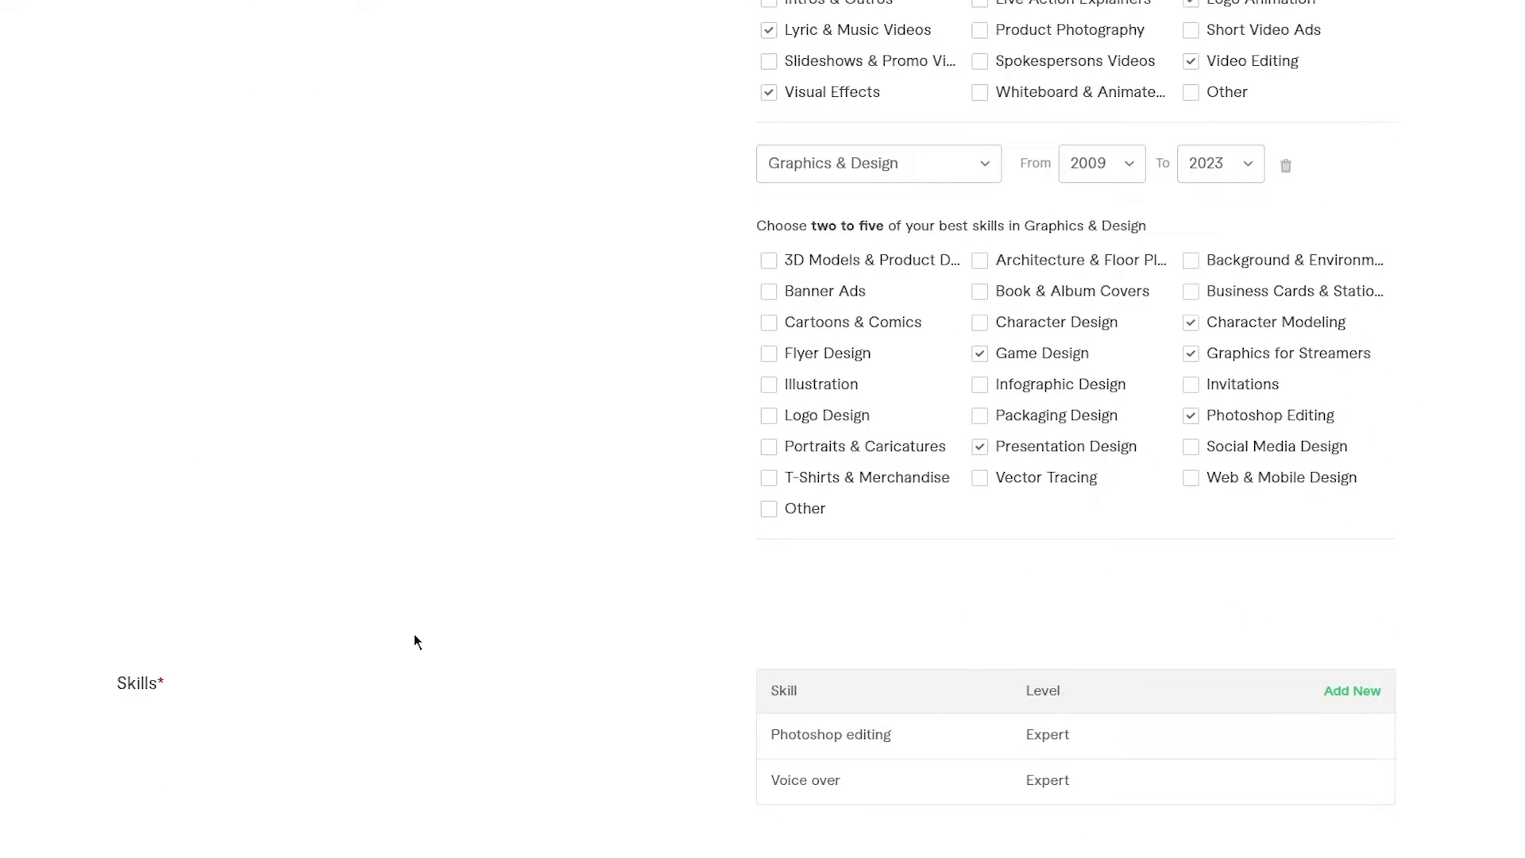
pyautogui.scroll(-8, 415, 637)
pyautogui.click(1287, 794)
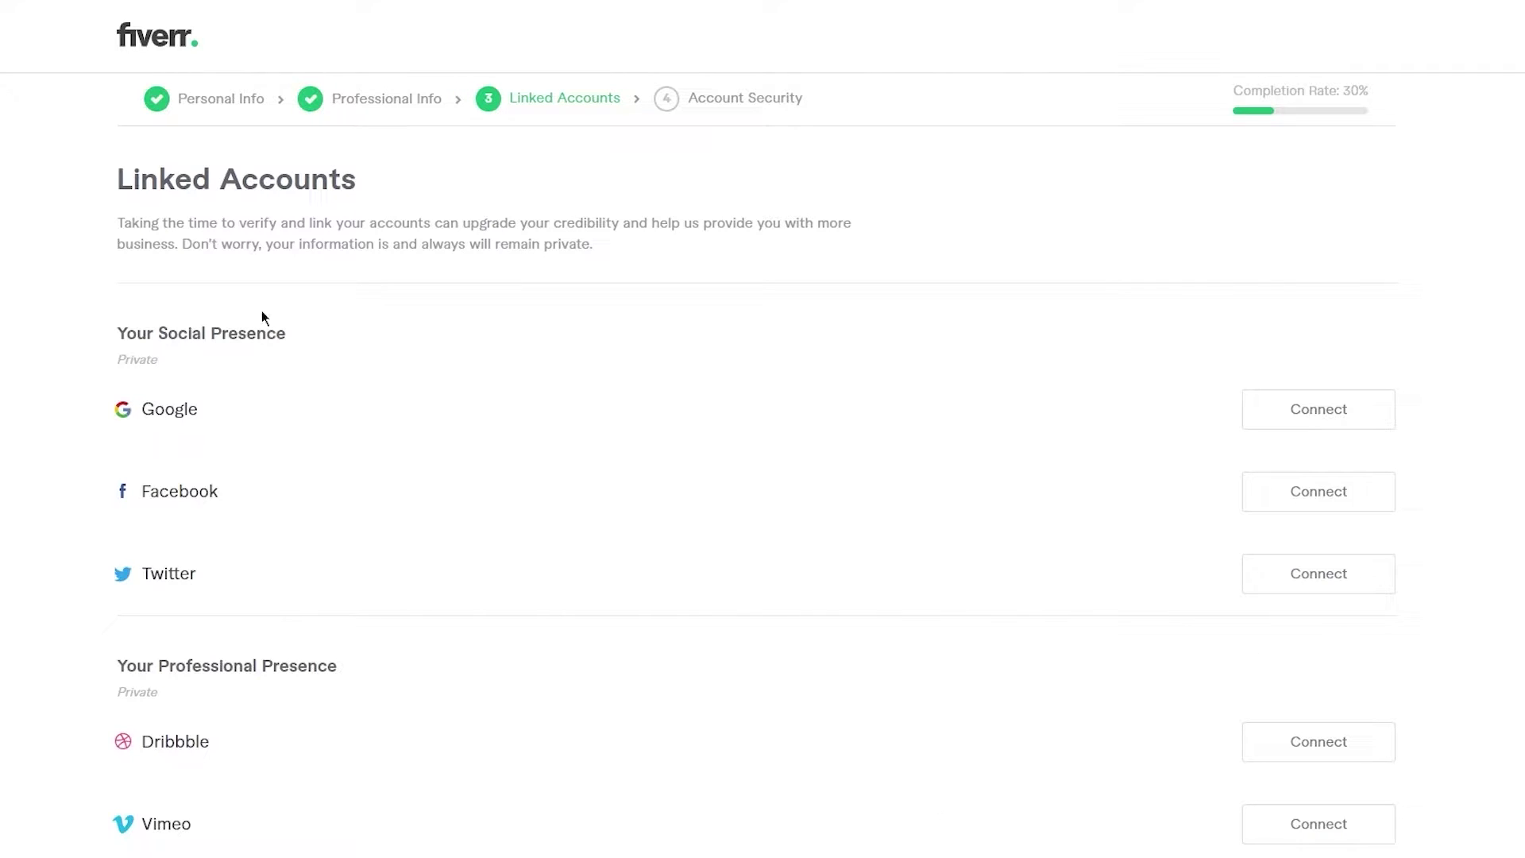
# - Skip linking Google, Facebook, Twitter, Dribbble or Vimeo and continue to Account Security
pyautogui.scroll(-1, 124, 324)
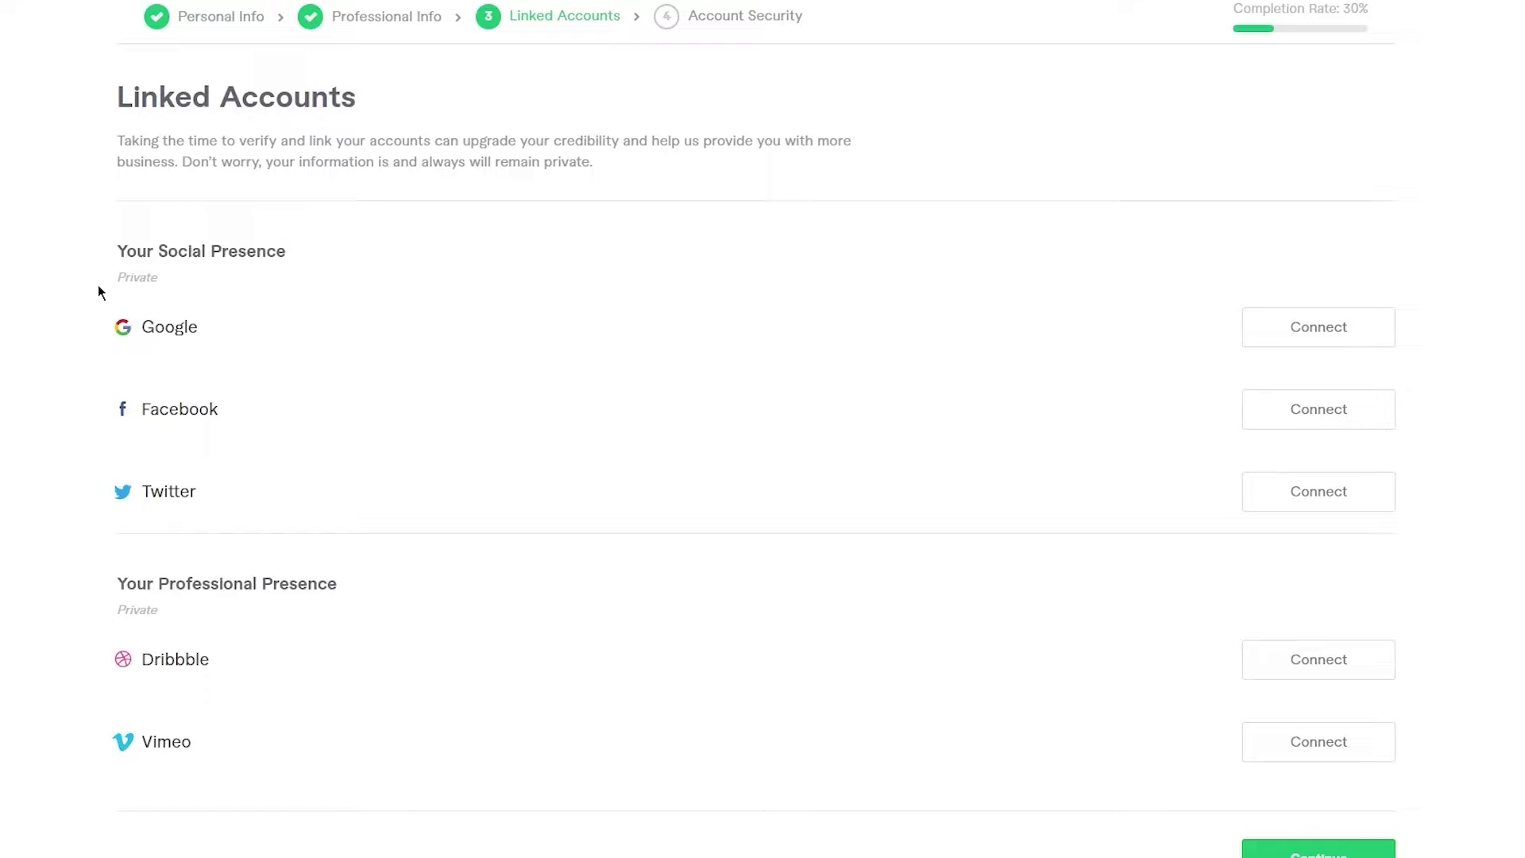
pyautogui.scroll(-1, 211, 517)
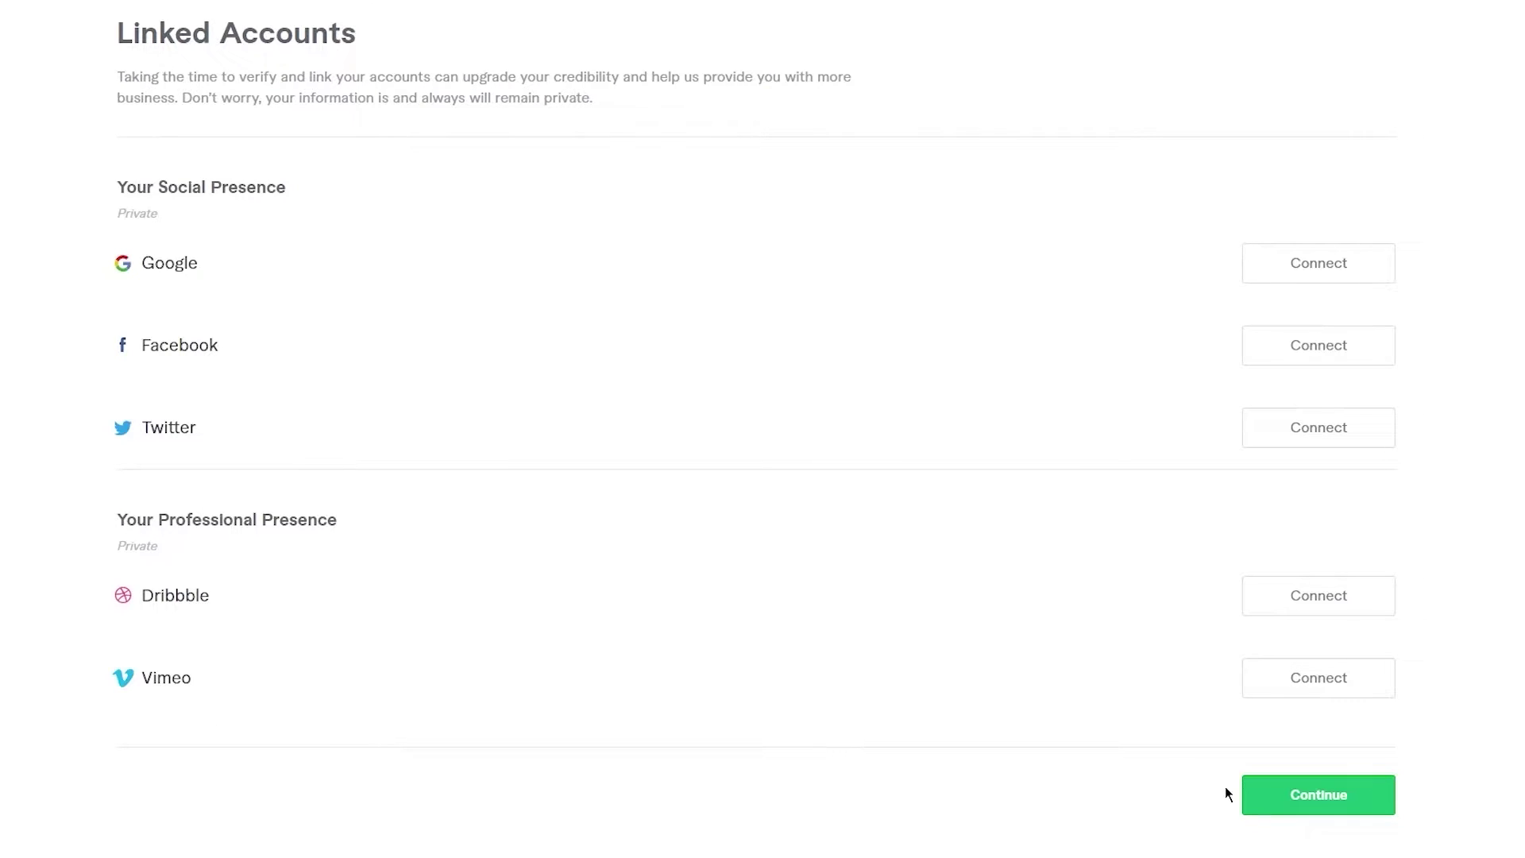
pyautogui.click(1298, 796)
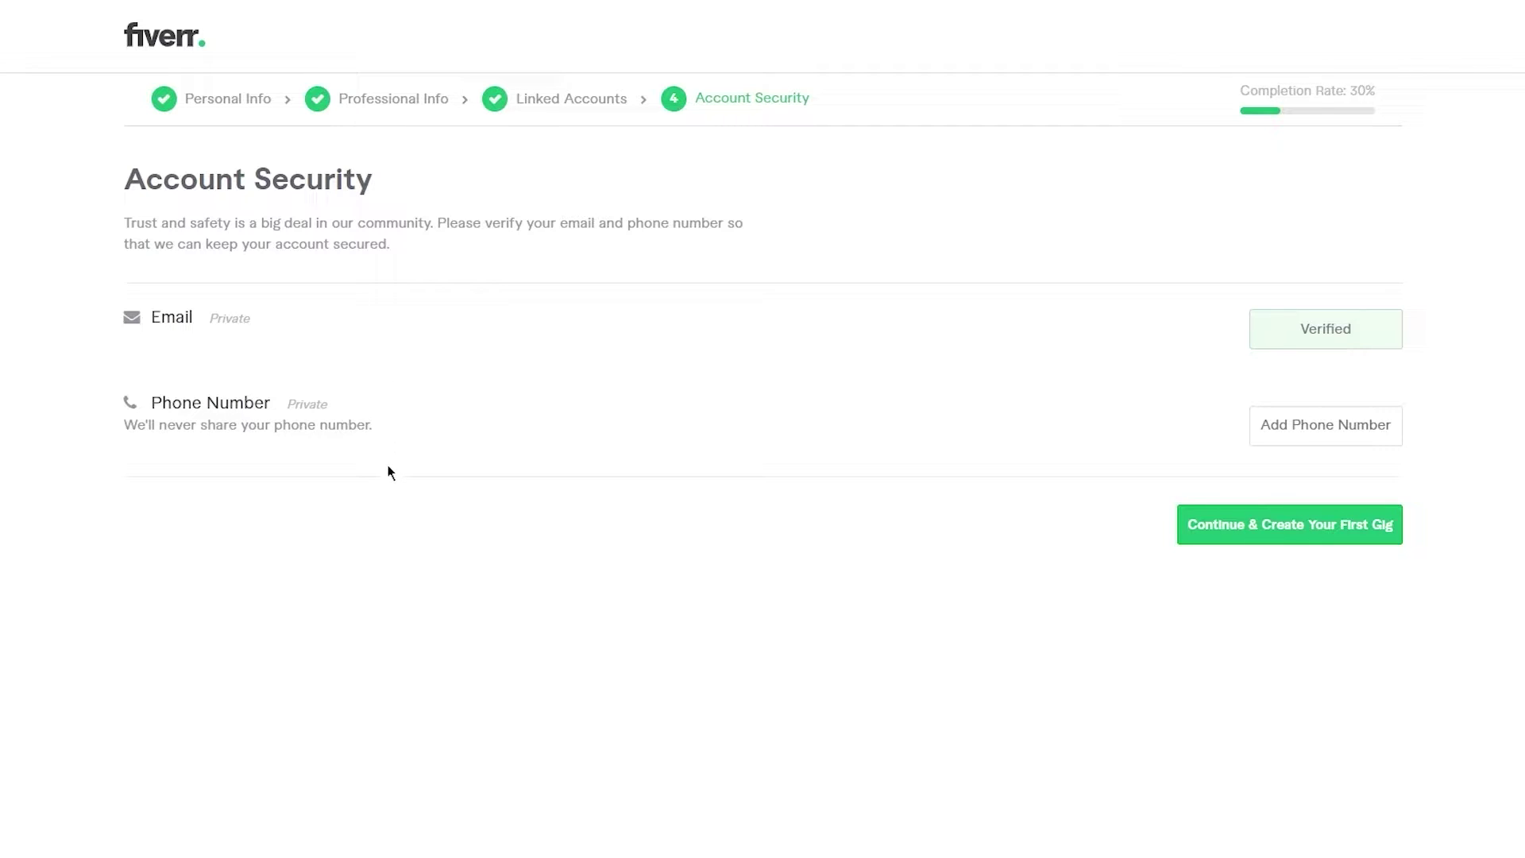
# - Try twice to continue to first-gig creation, returning to the profile after the 65% completion notice
pyautogui.click(1213, 529)
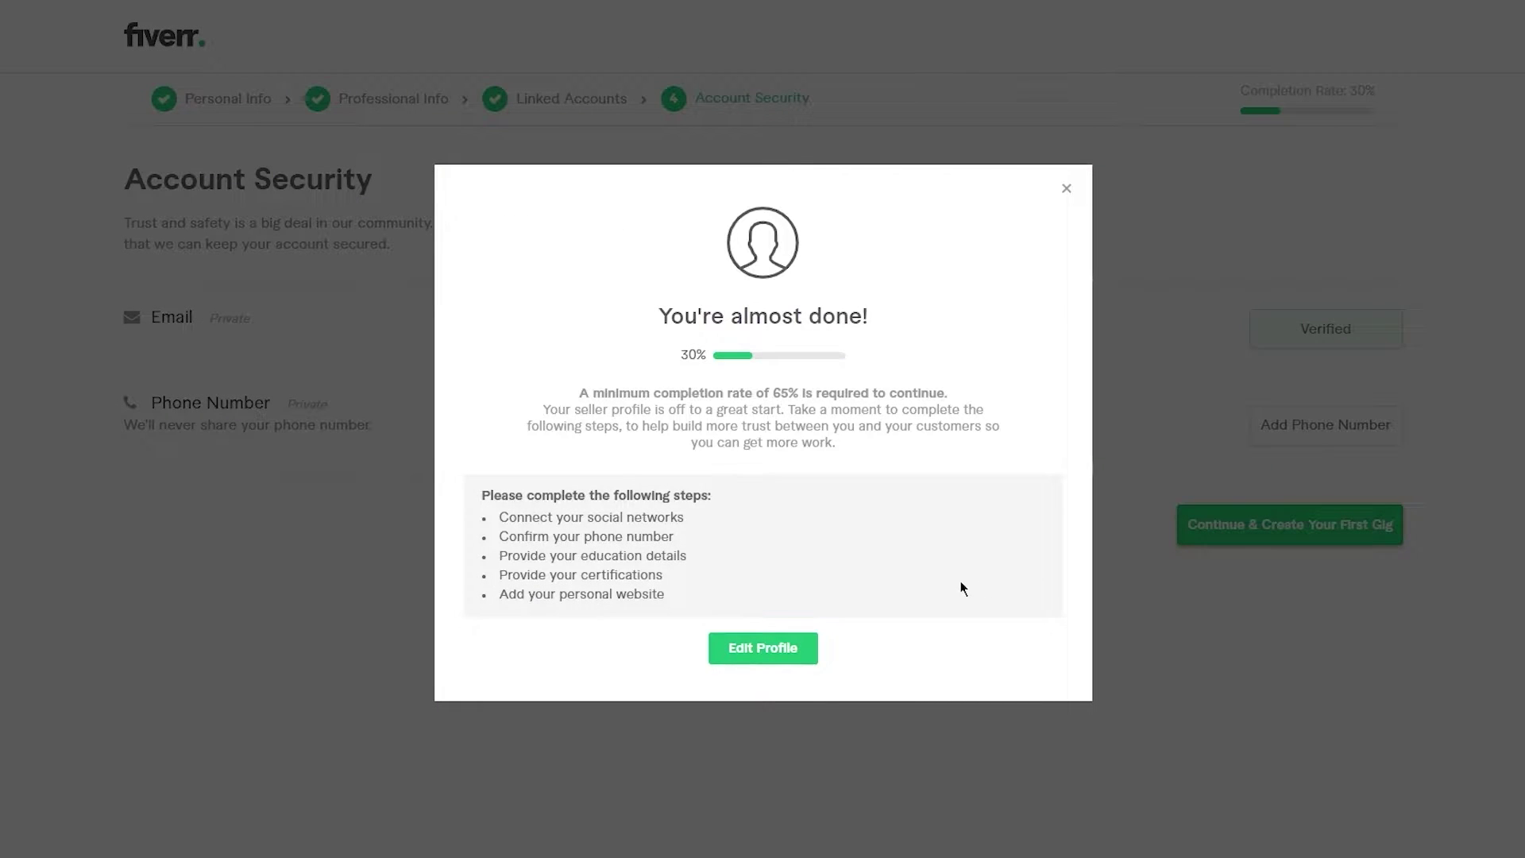
pyautogui.click(775, 656)
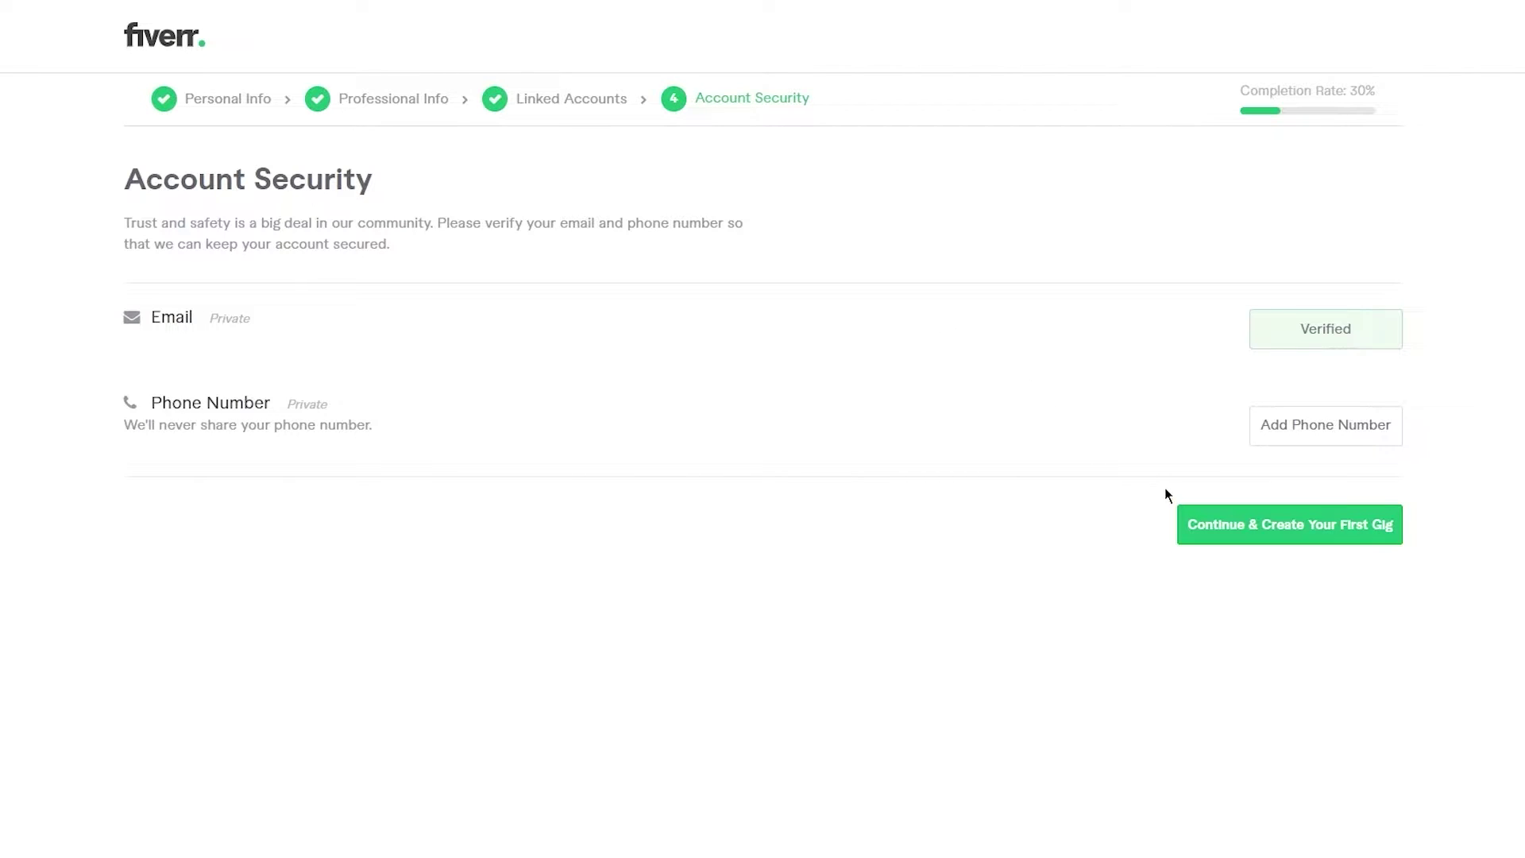
pyautogui.click(1222, 546)
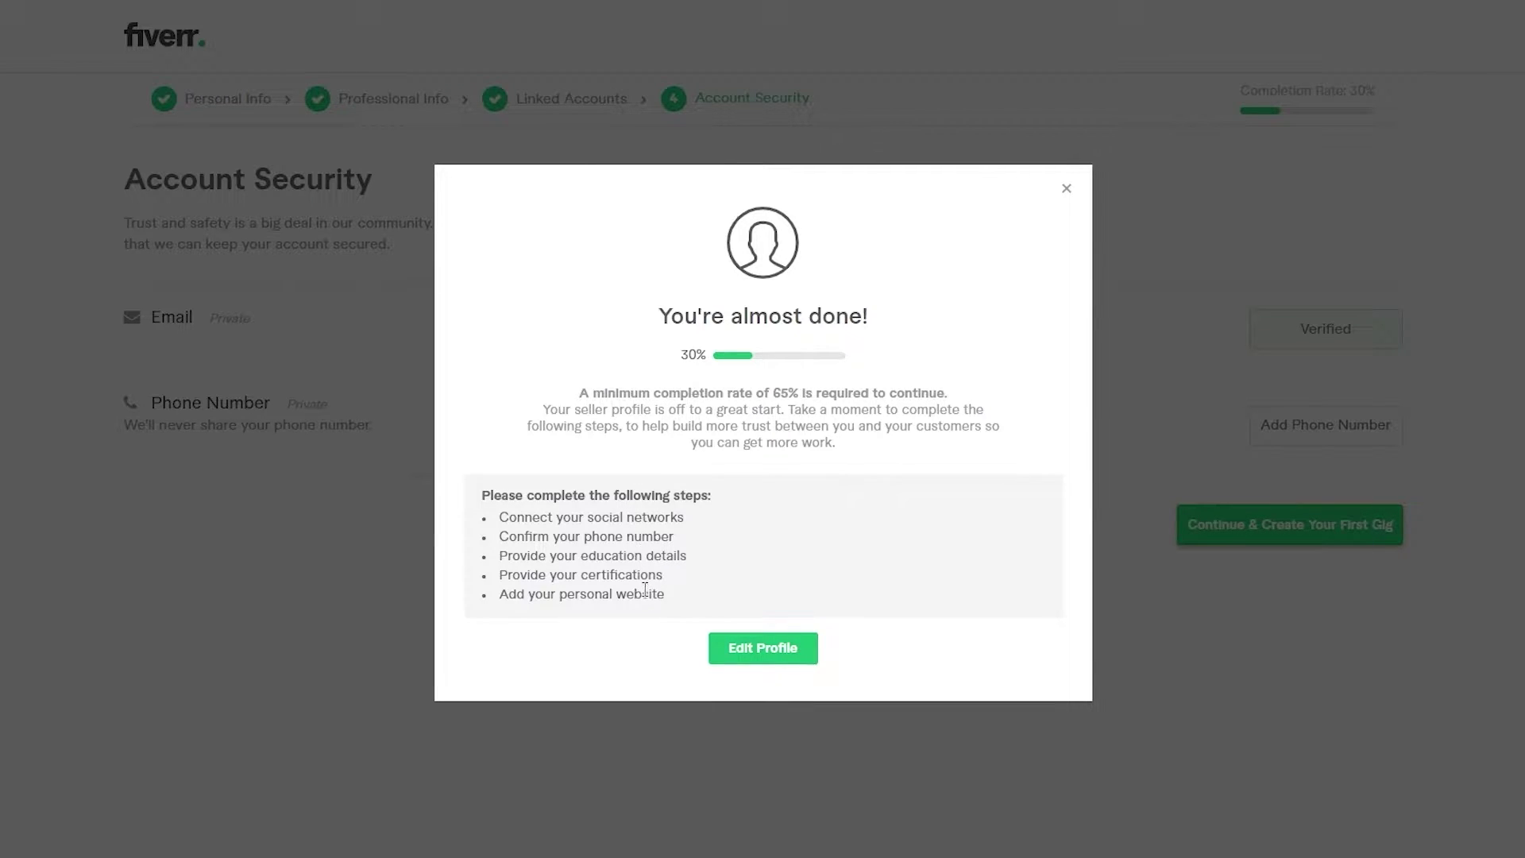
pyautogui.click(754, 653)
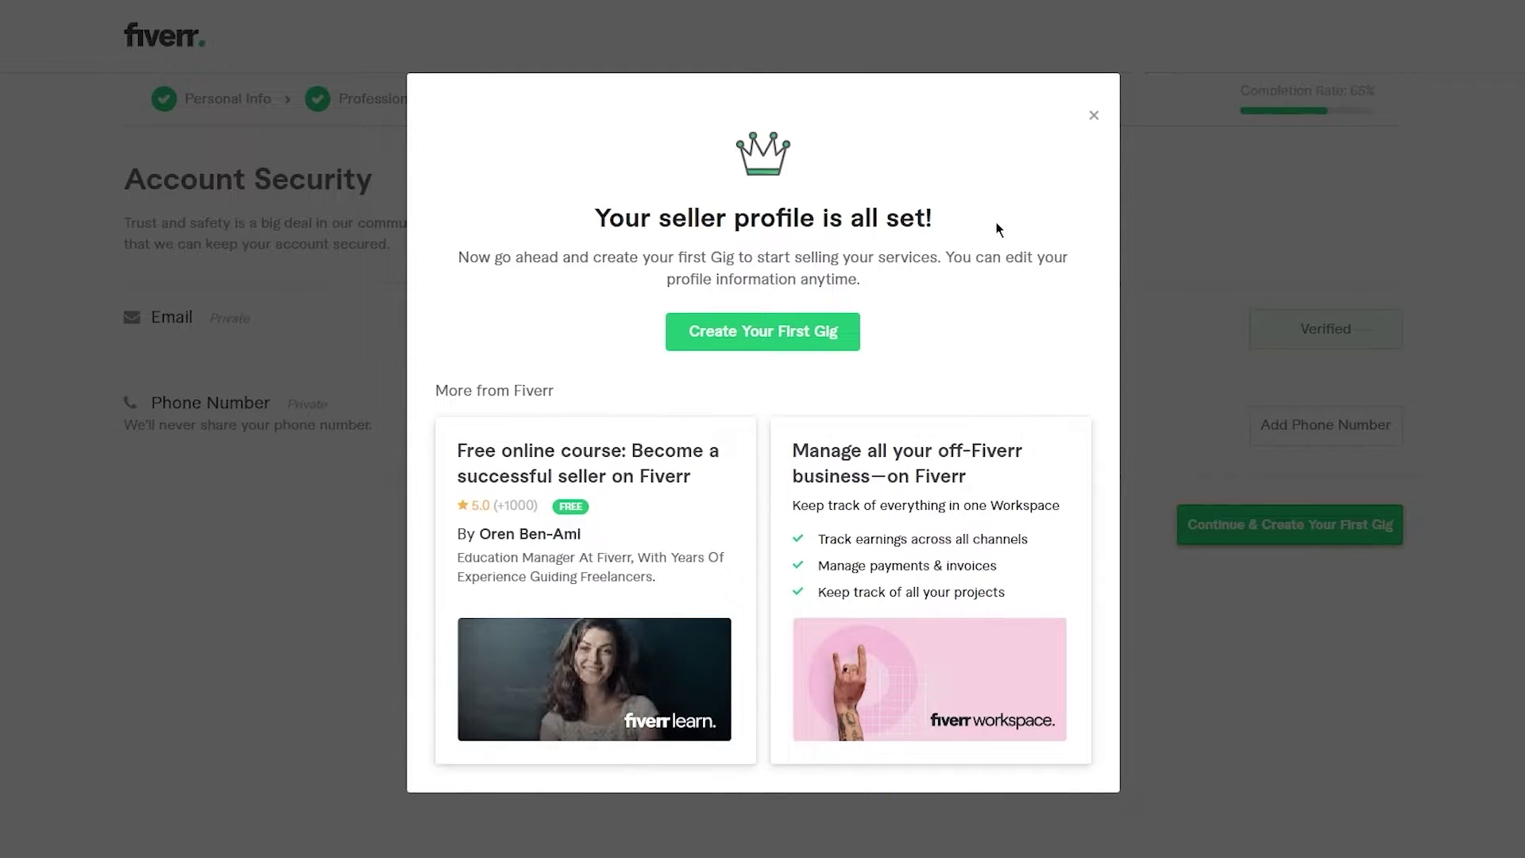
# - Choose Create Your First Gig from the 'Your seller profile is all set!' popup
pyautogui.click(779, 337)
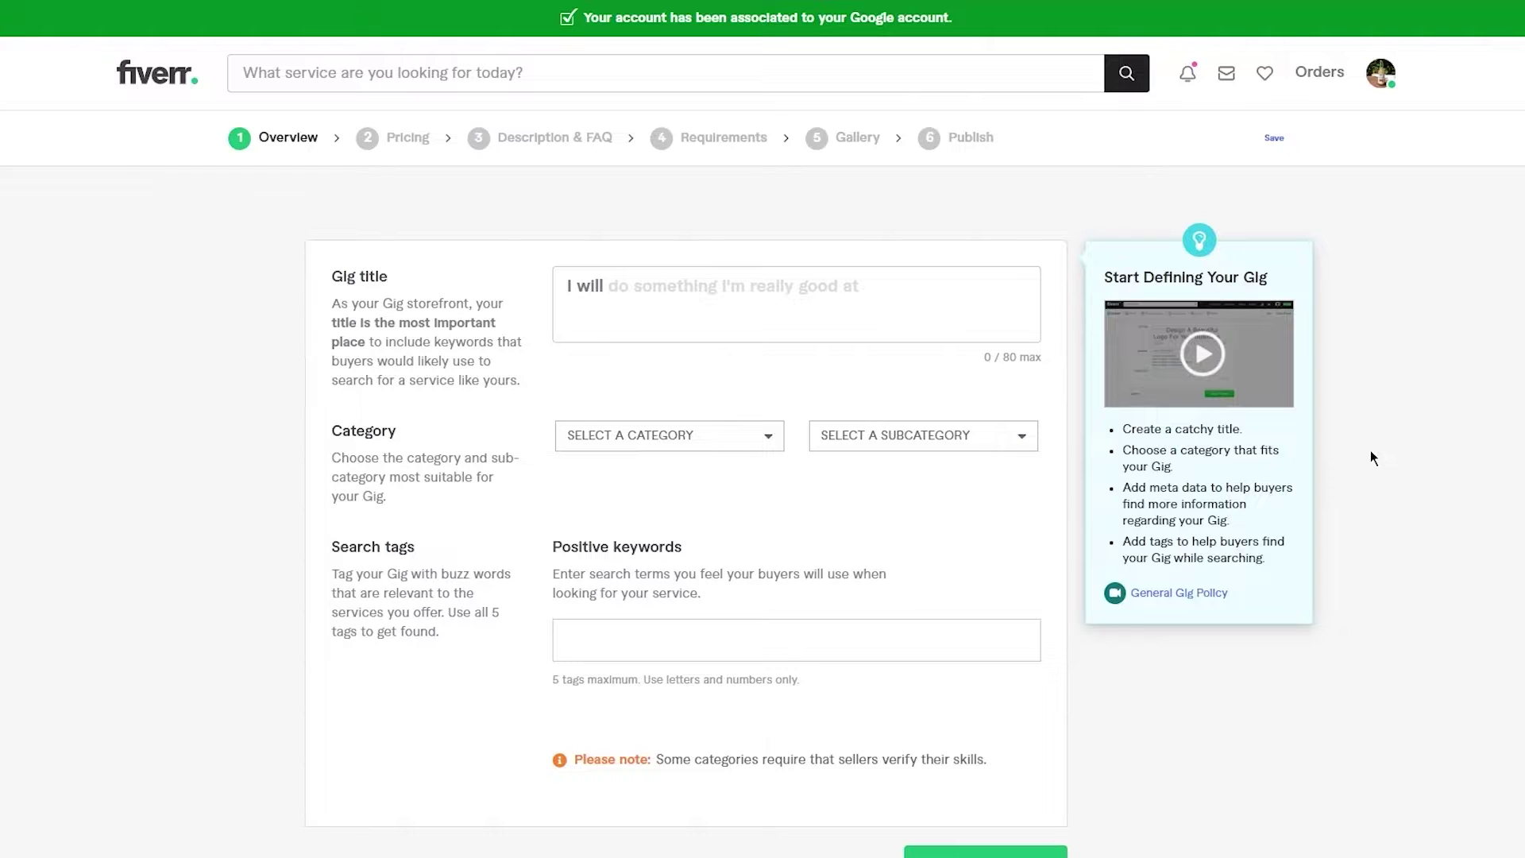
# - Scroll down to review the empty gig Overview form
pyautogui.scroll(-5, 1370, 458)
# - Search Fiverr for 'website development' gigs
pyautogui.click(553, 73)
pyautogui.write('website dec')
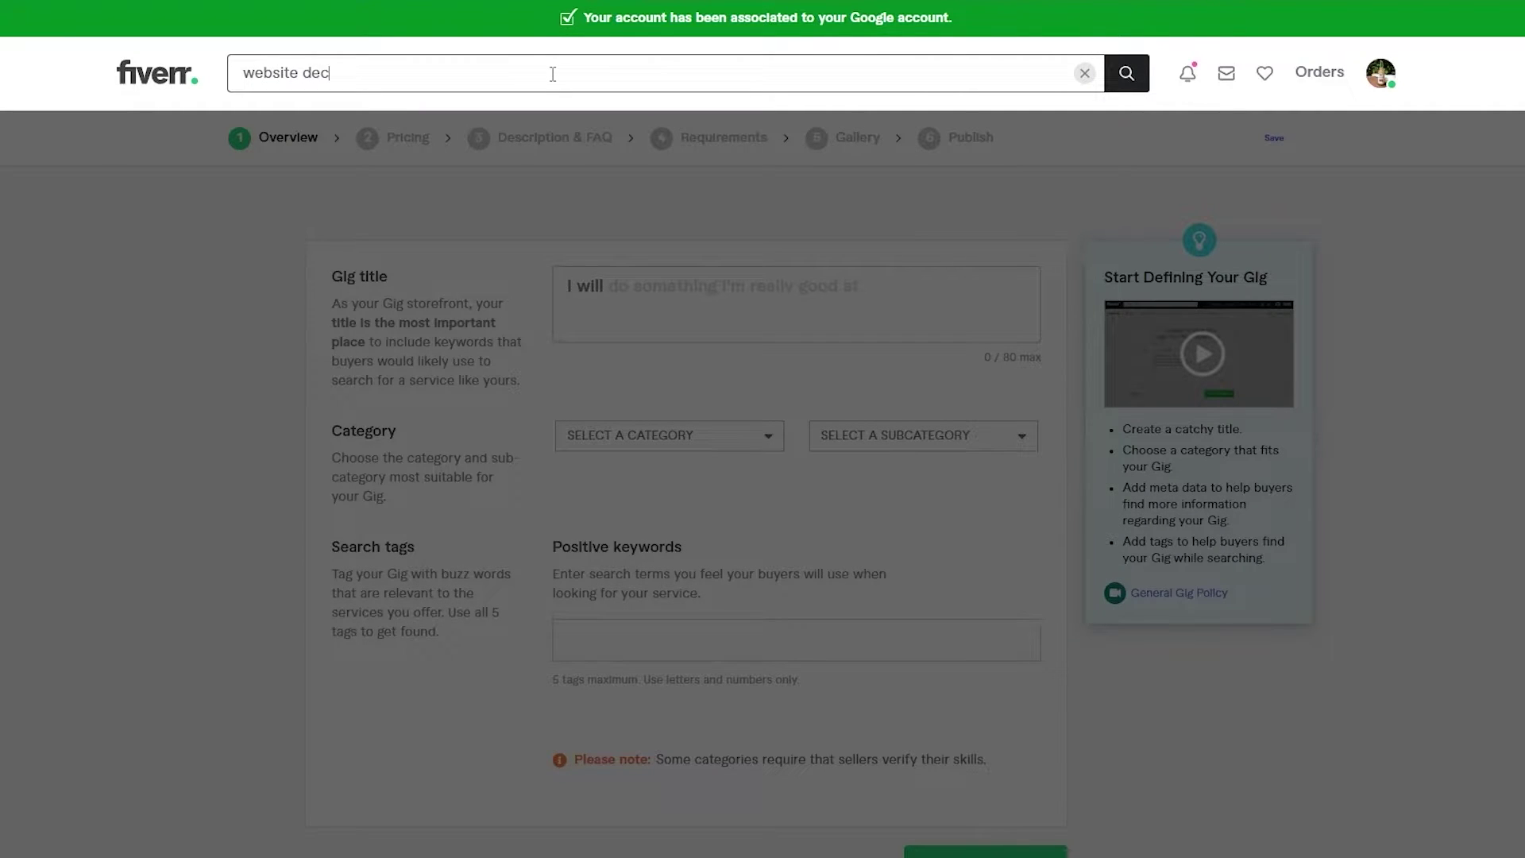
pyautogui.press('BackSpace')
pyautogui.write('velopment')
pyautogui.press('Return')
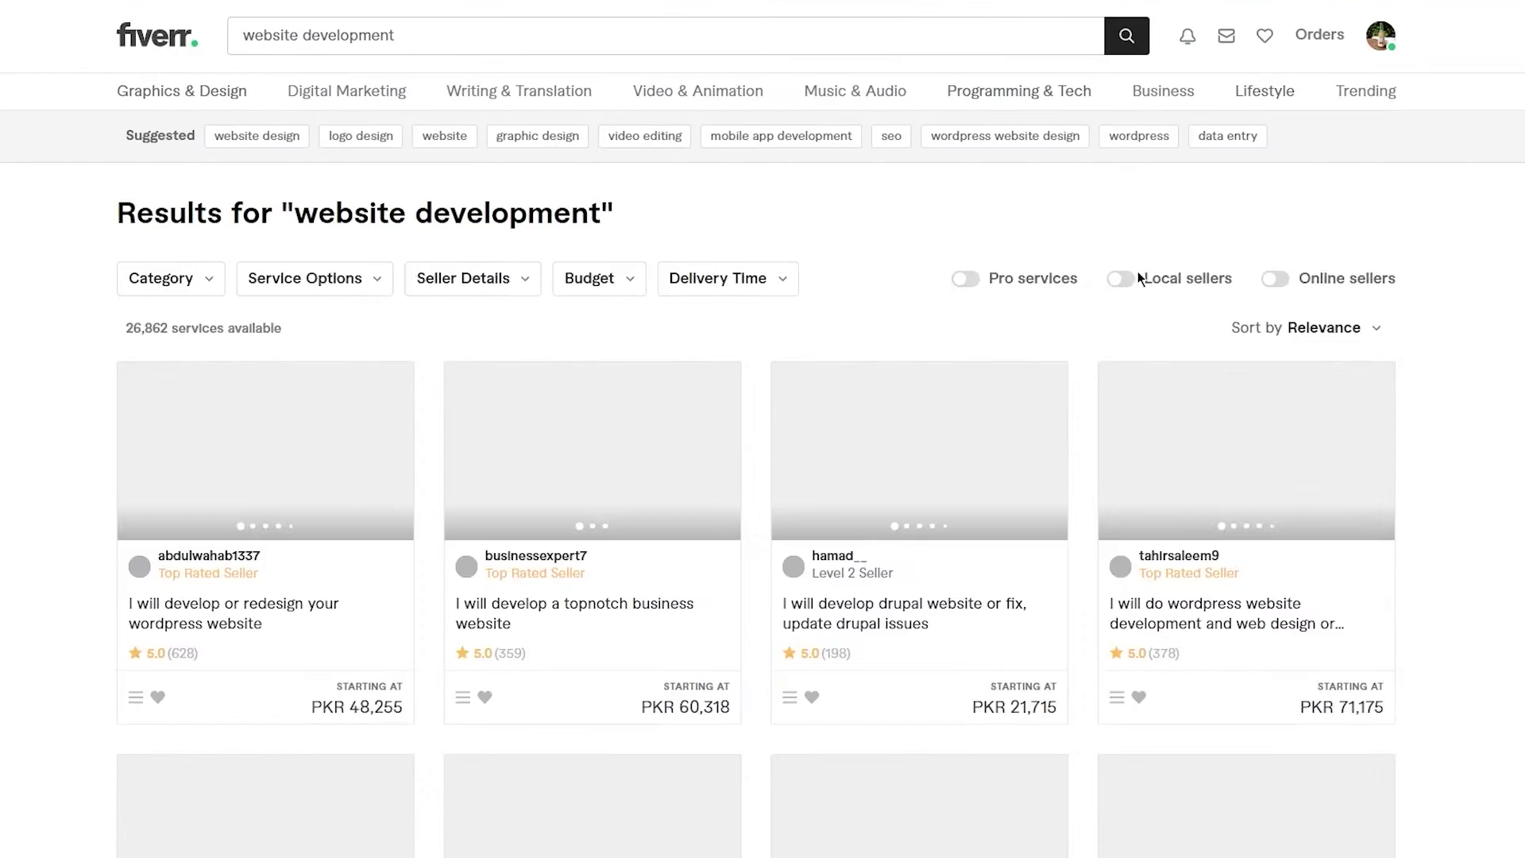
# - Scroll through the 26,862 website development gigs and their PKR prices, then back up
pyautogui.scroll(-3, 1482, 313)
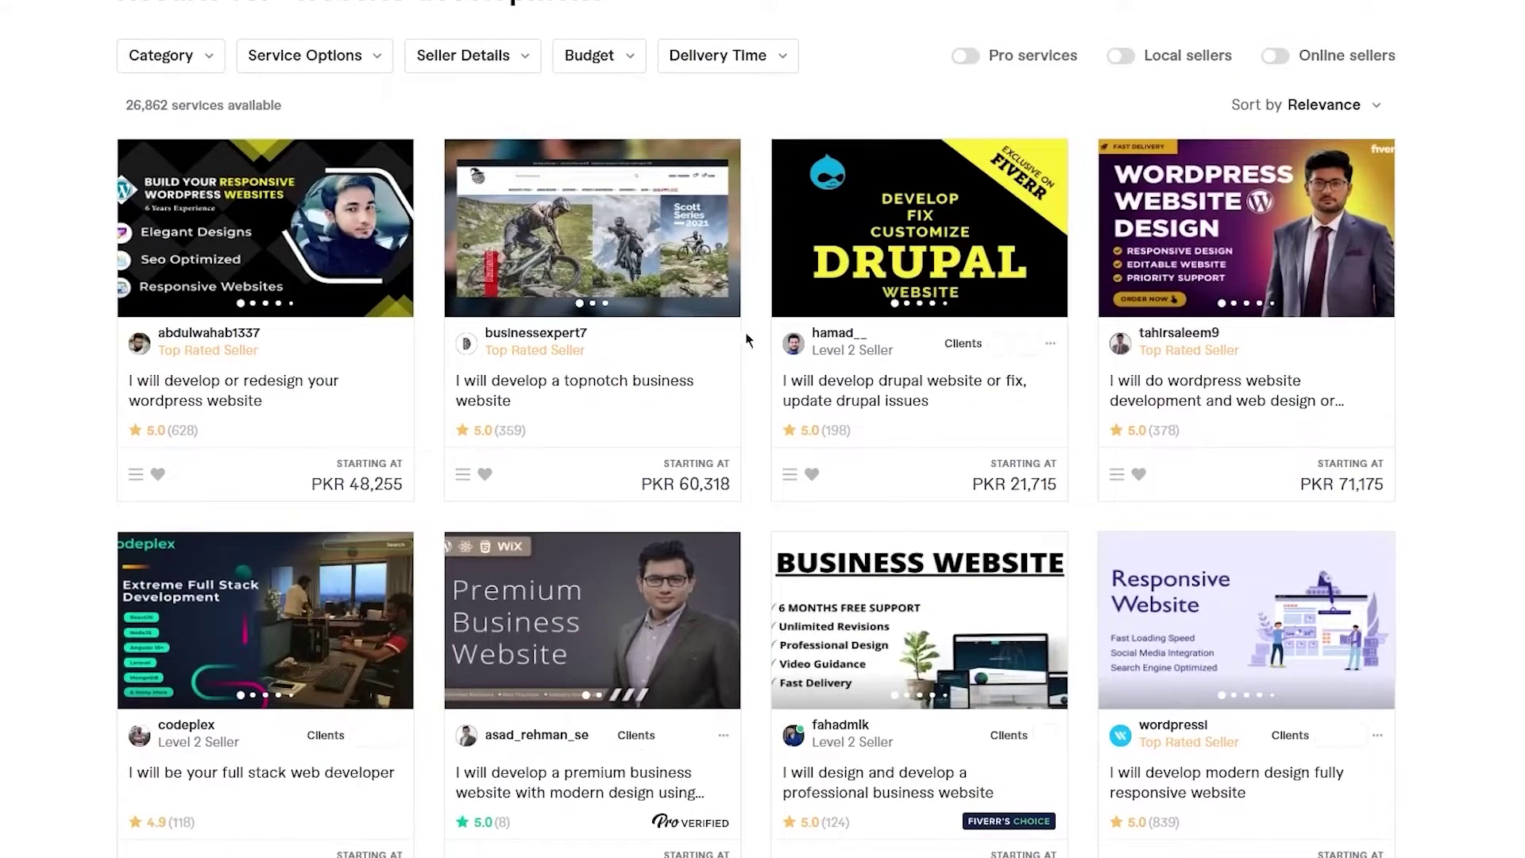
pyautogui.scroll(-3, 548, 484)
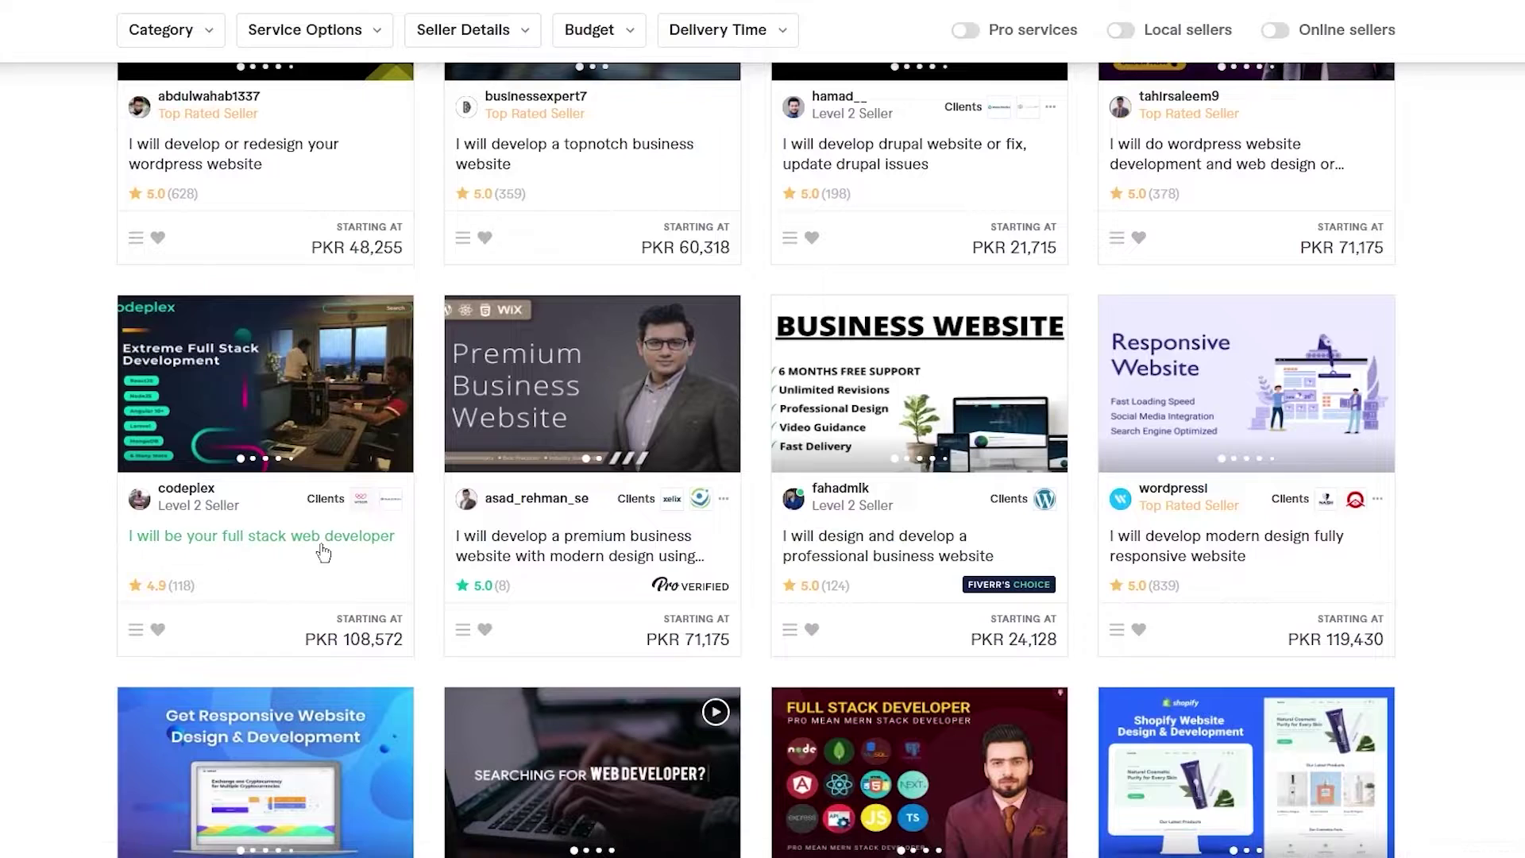
pyautogui.scroll(-2, 326, 628)
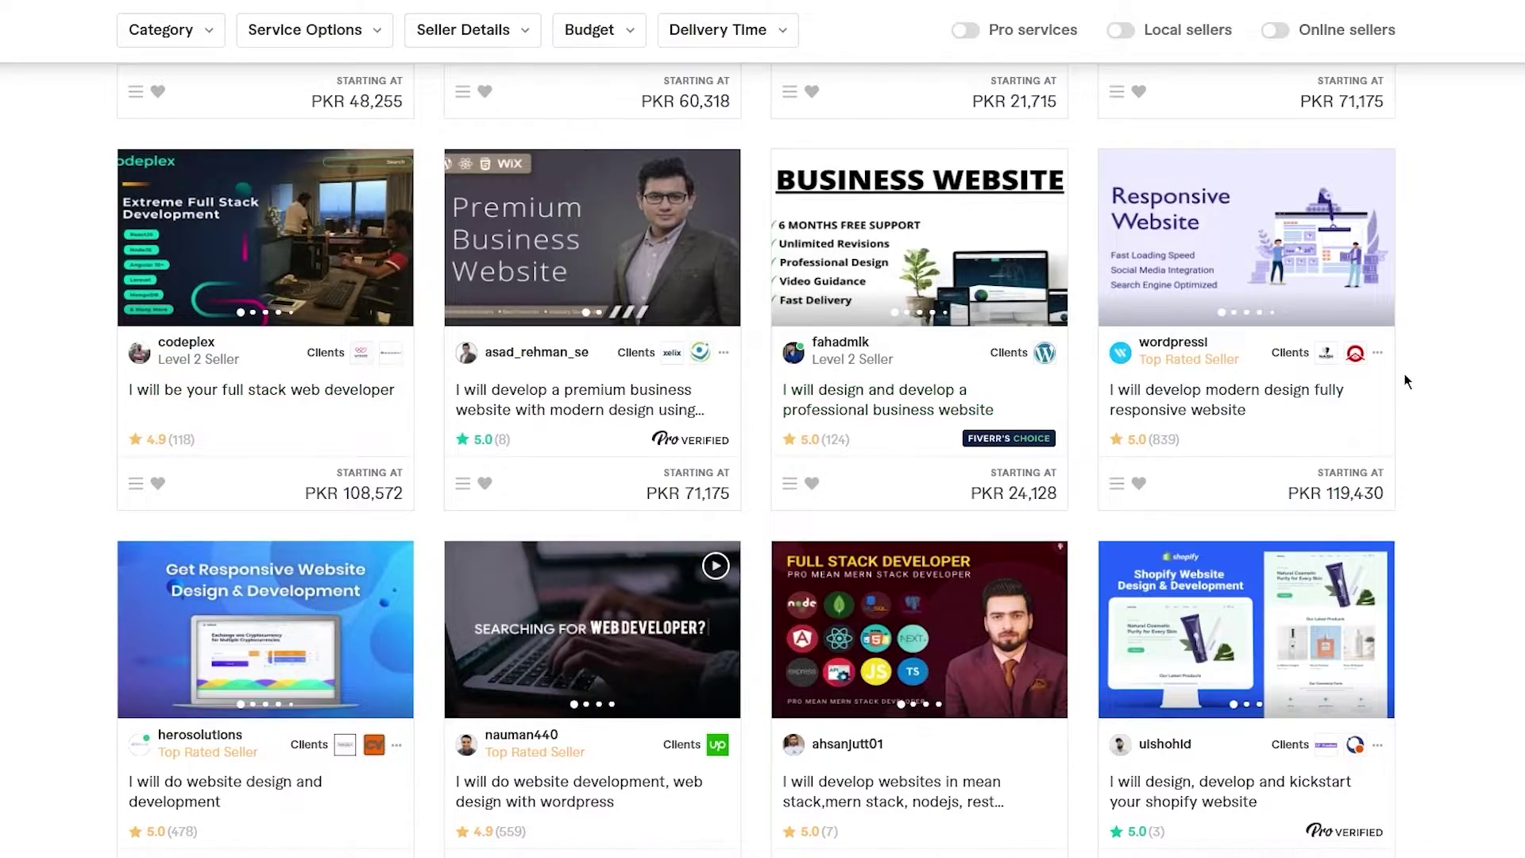
pyautogui.scroll(8, 1406, 381)
pyautogui.scroll(-2, 1405, 381)
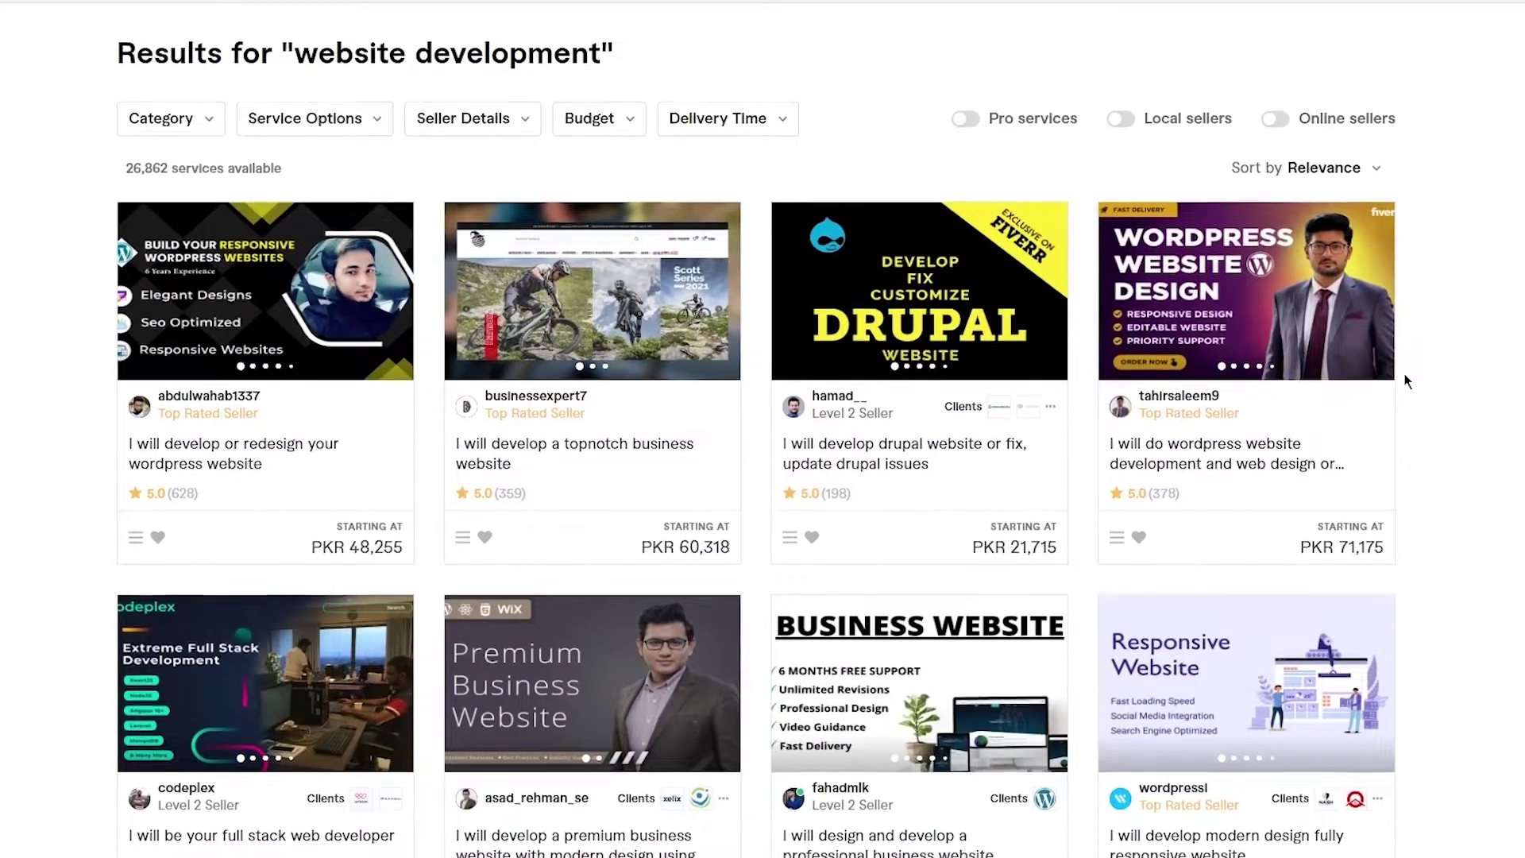
pyautogui.scroll(-1, 1406, 381)
pyautogui.scroll(-4, 1406, 381)
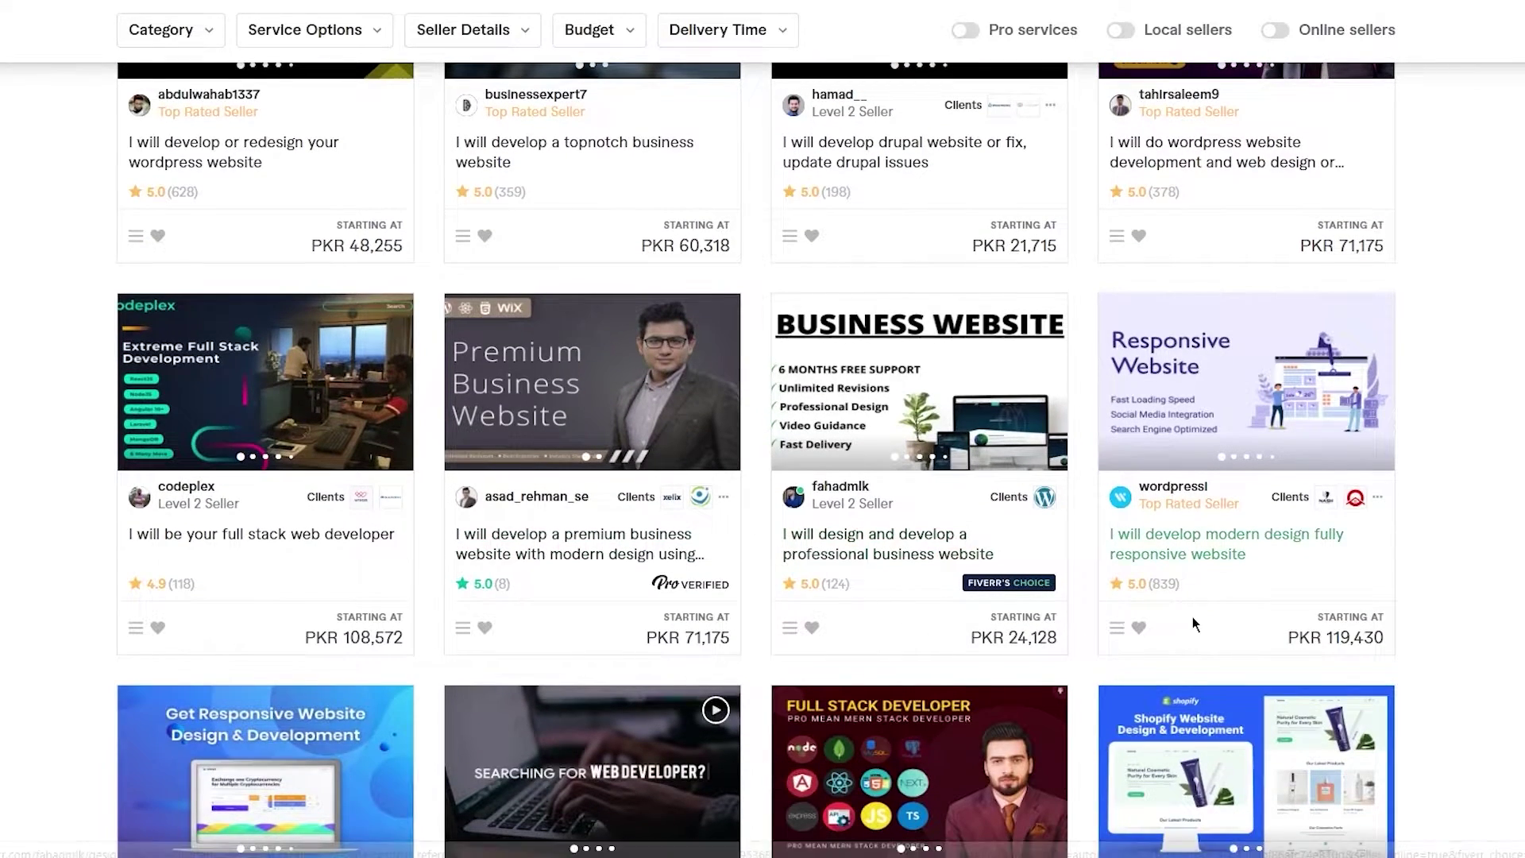
pyautogui.scroll(-2, 1363, 548)
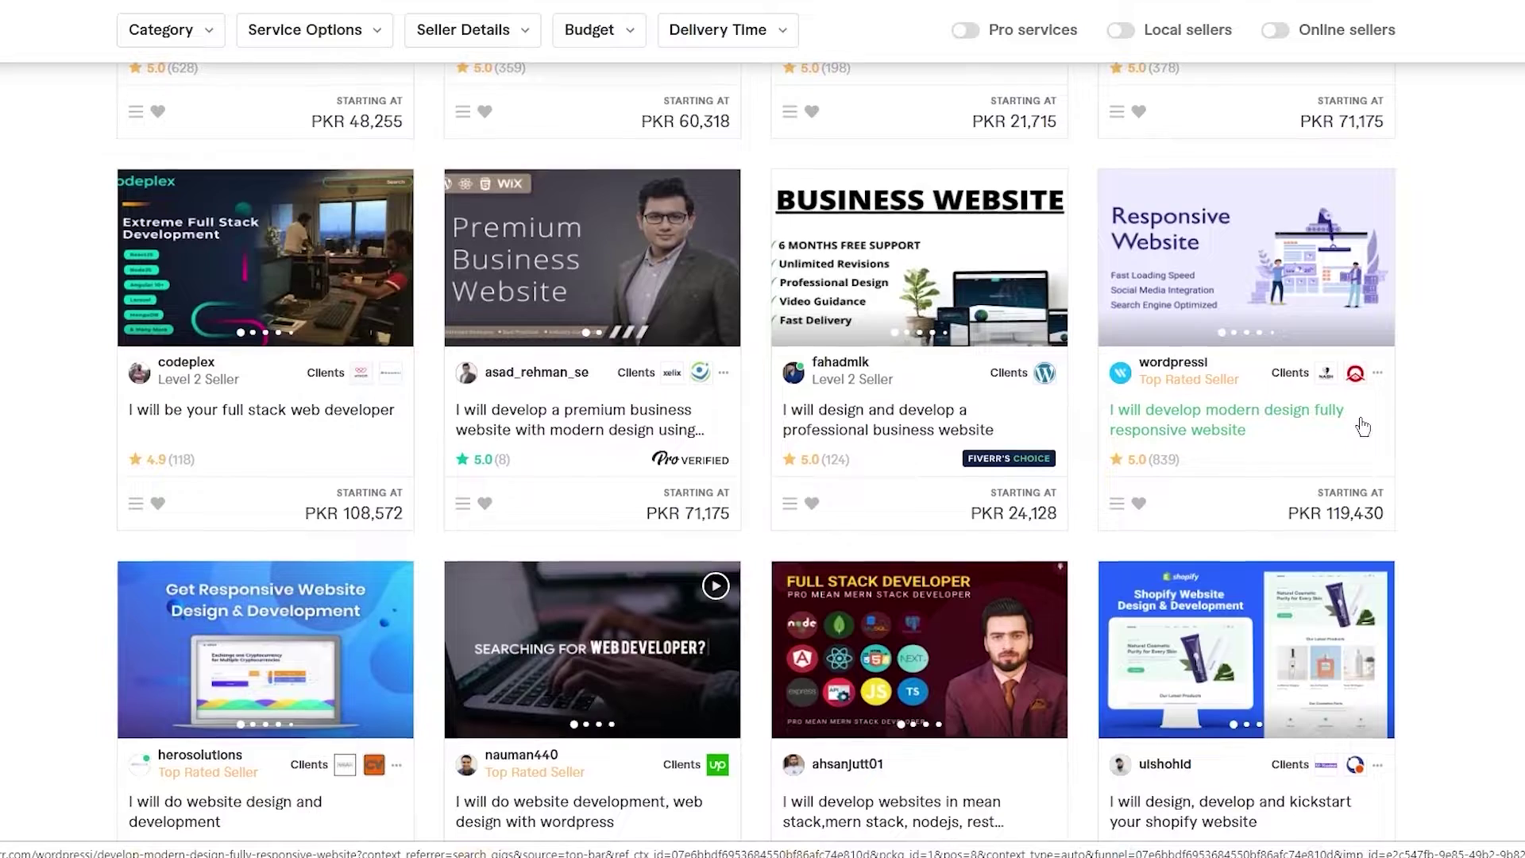
pyautogui.scroll(-1, 1363, 426)
pyautogui.scroll(-1, 1363, 427)
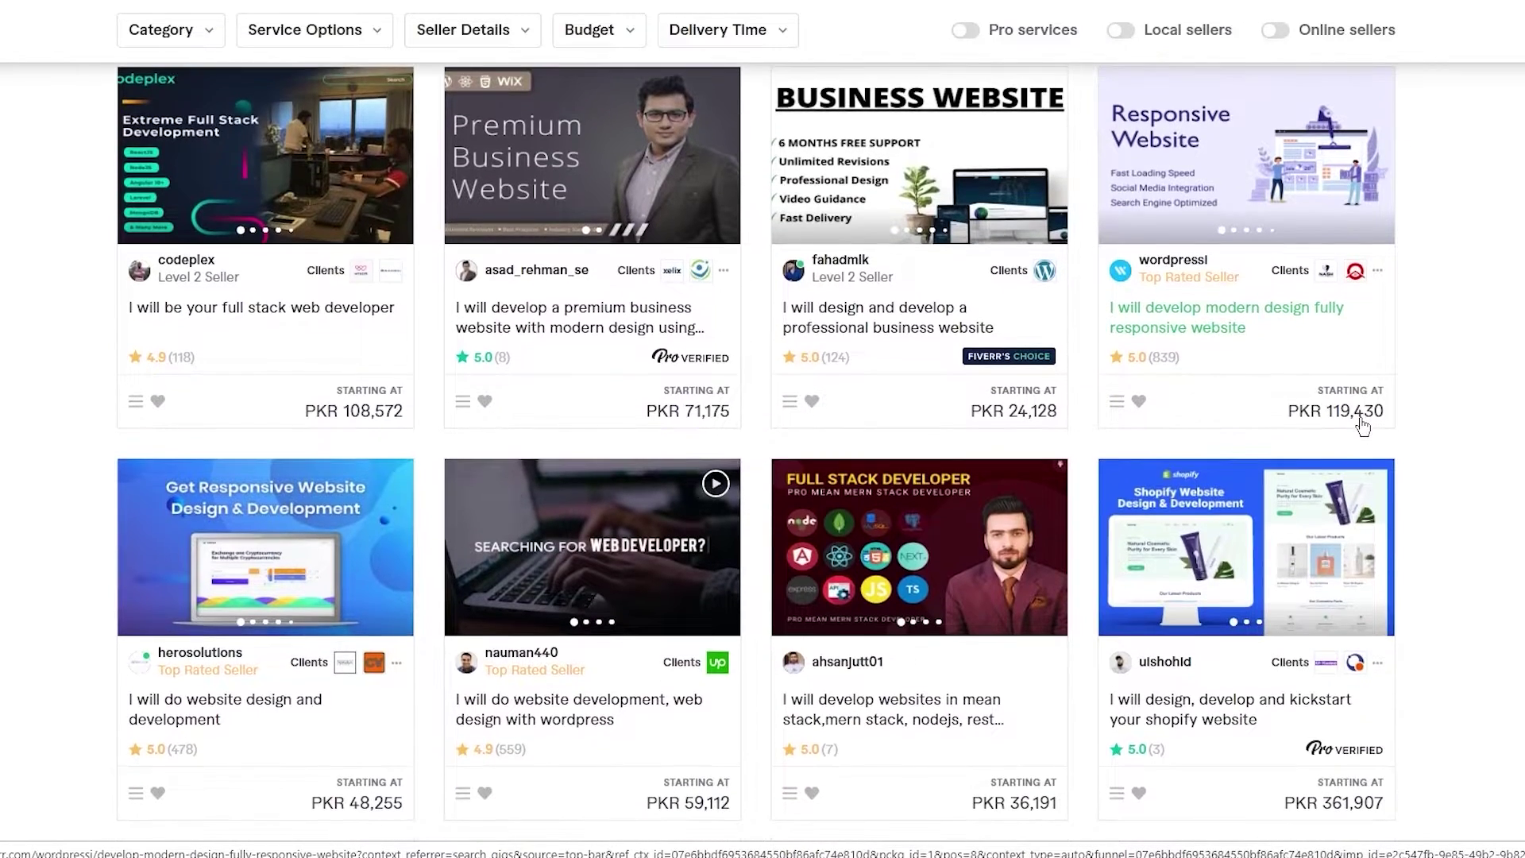
pyautogui.scroll(-3, 1363, 426)
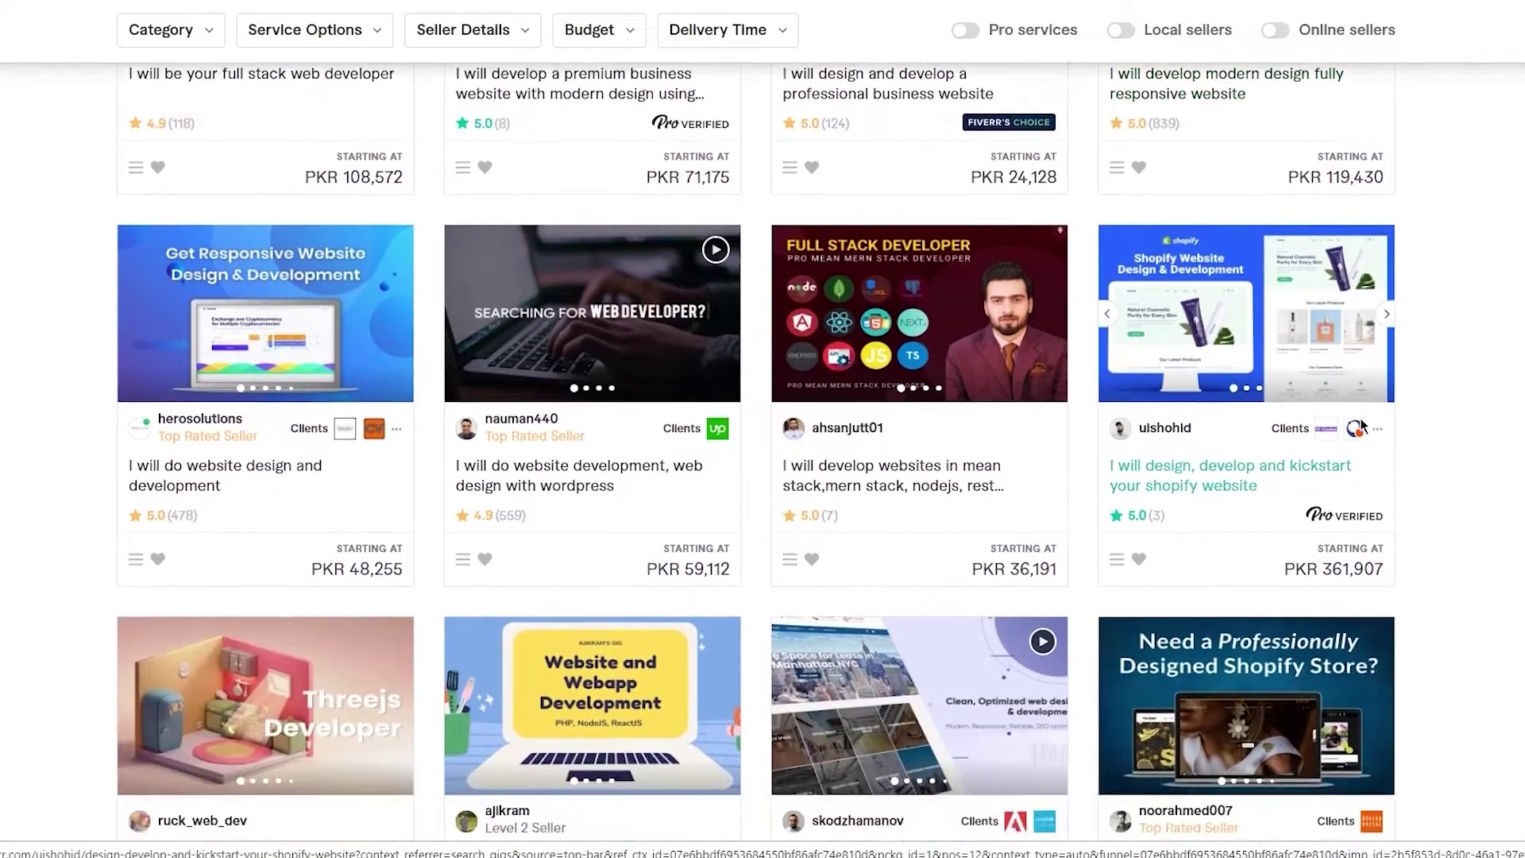
pyautogui.scroll(-5, 1363, 427)
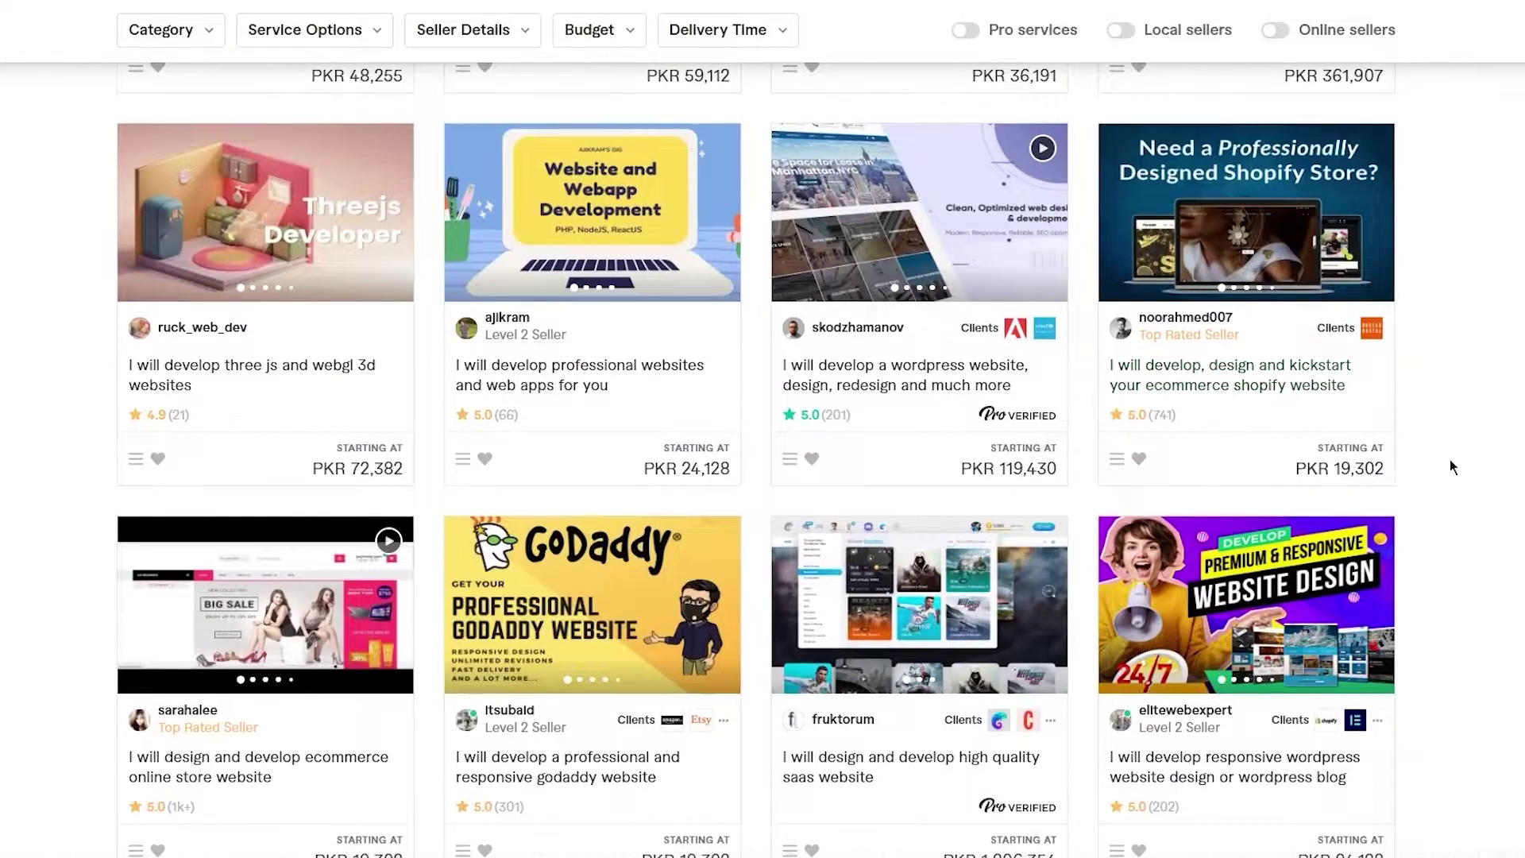
pyautogui.scroll(-2, 1450, 467)
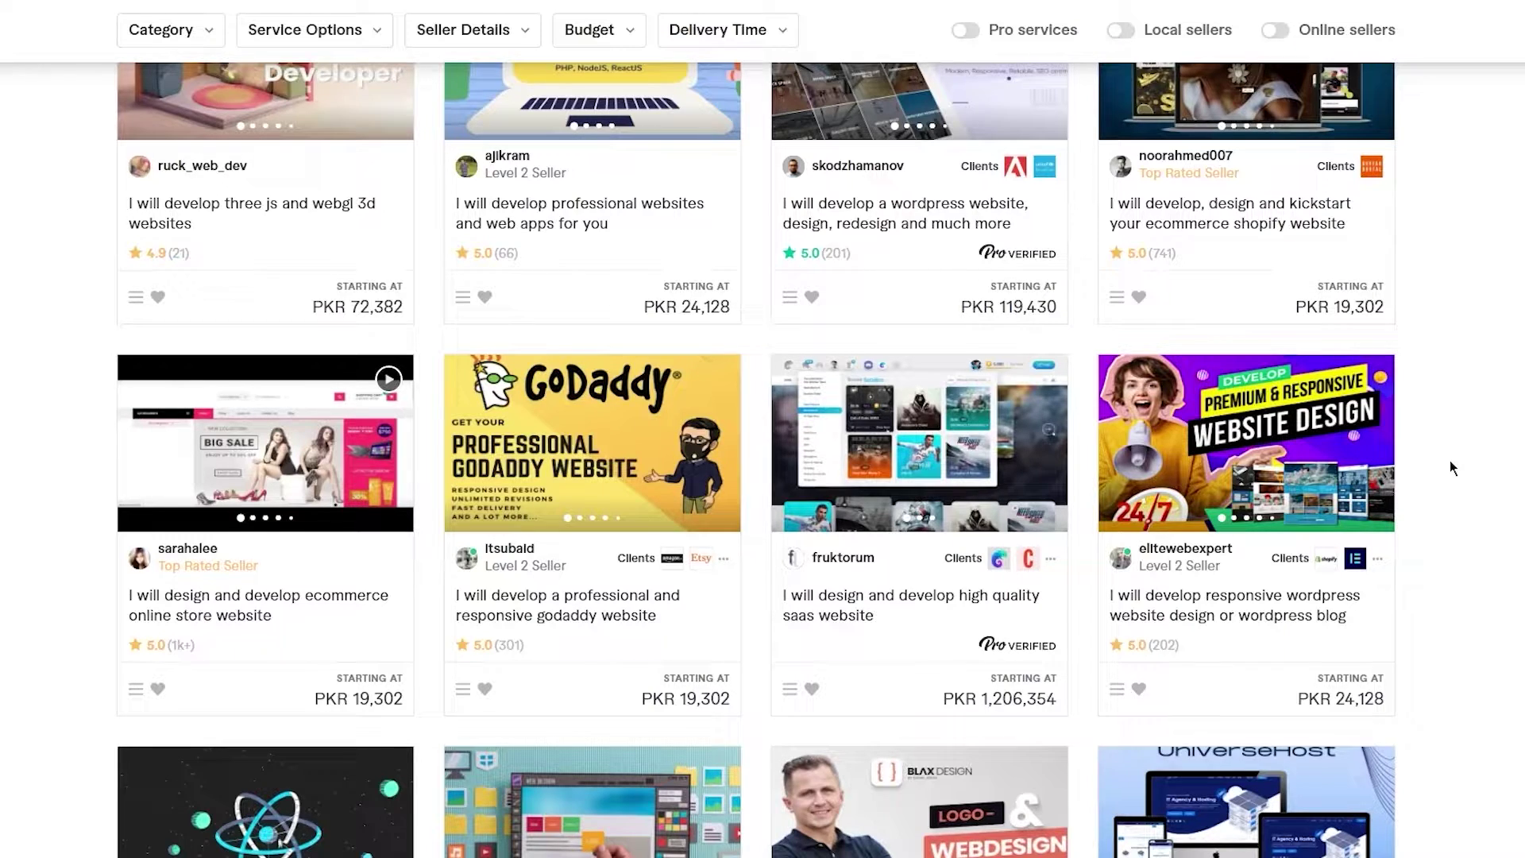
pyautogui.scroll(15, 1450, 461)
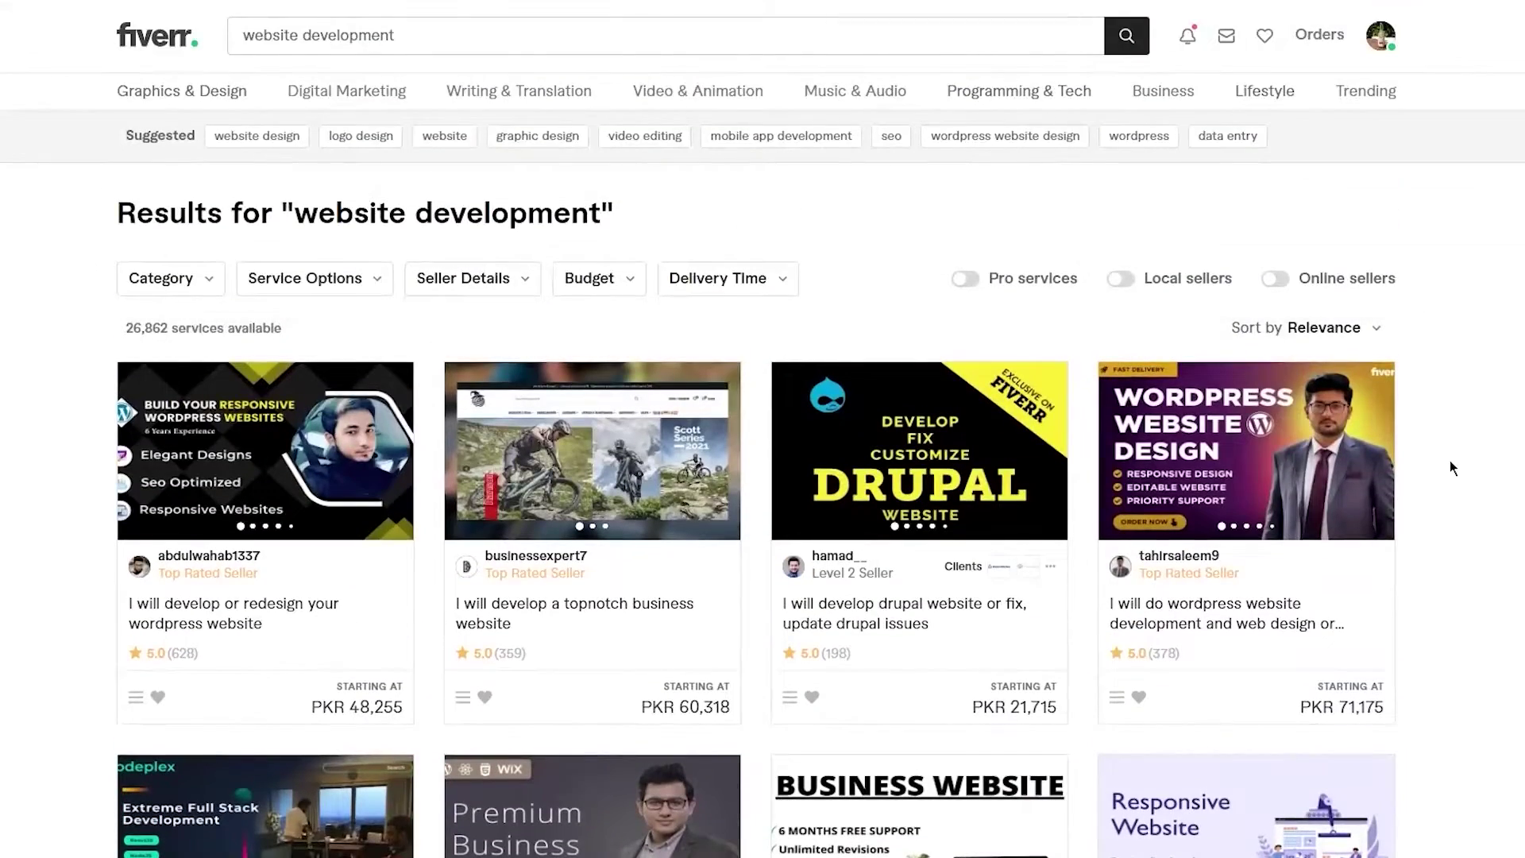
# - Replace the search with the 'graphic design' suggestion
pyautogui.click(591, 35)
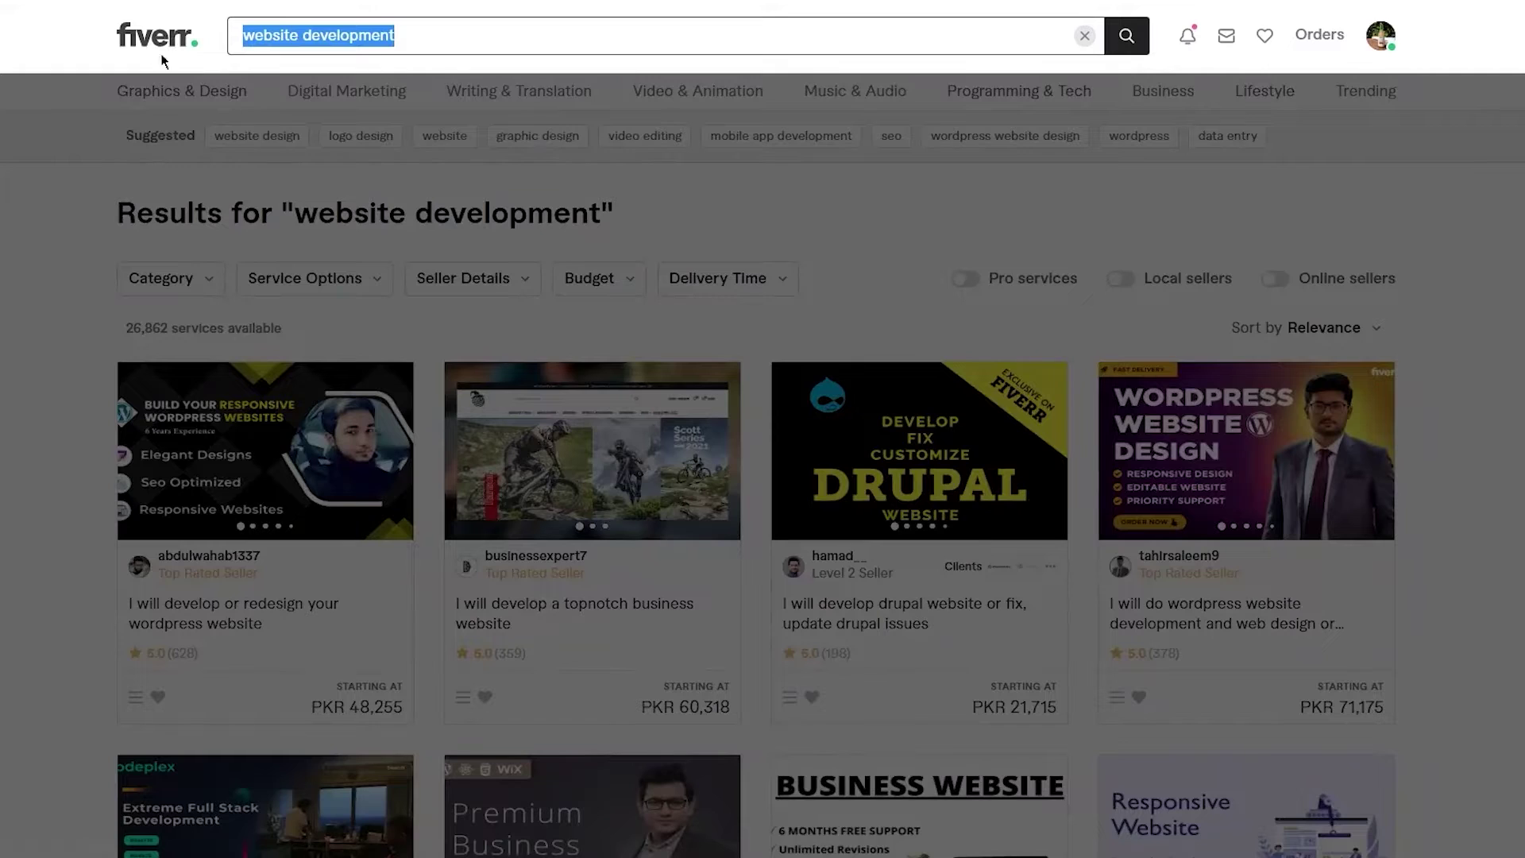
pyautogui.write('grap')
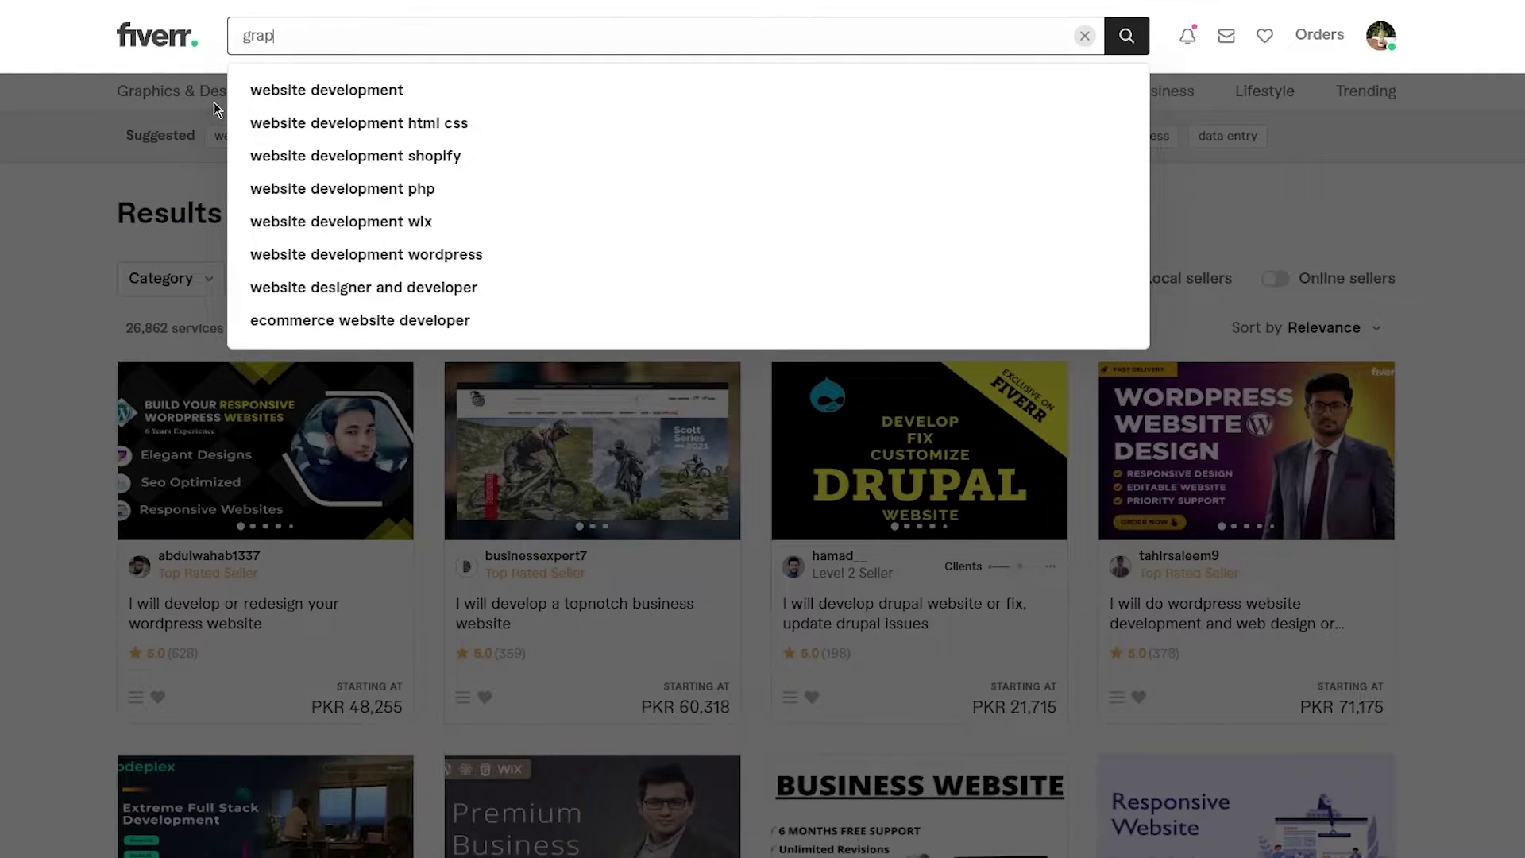
pyautogui.write('hic')
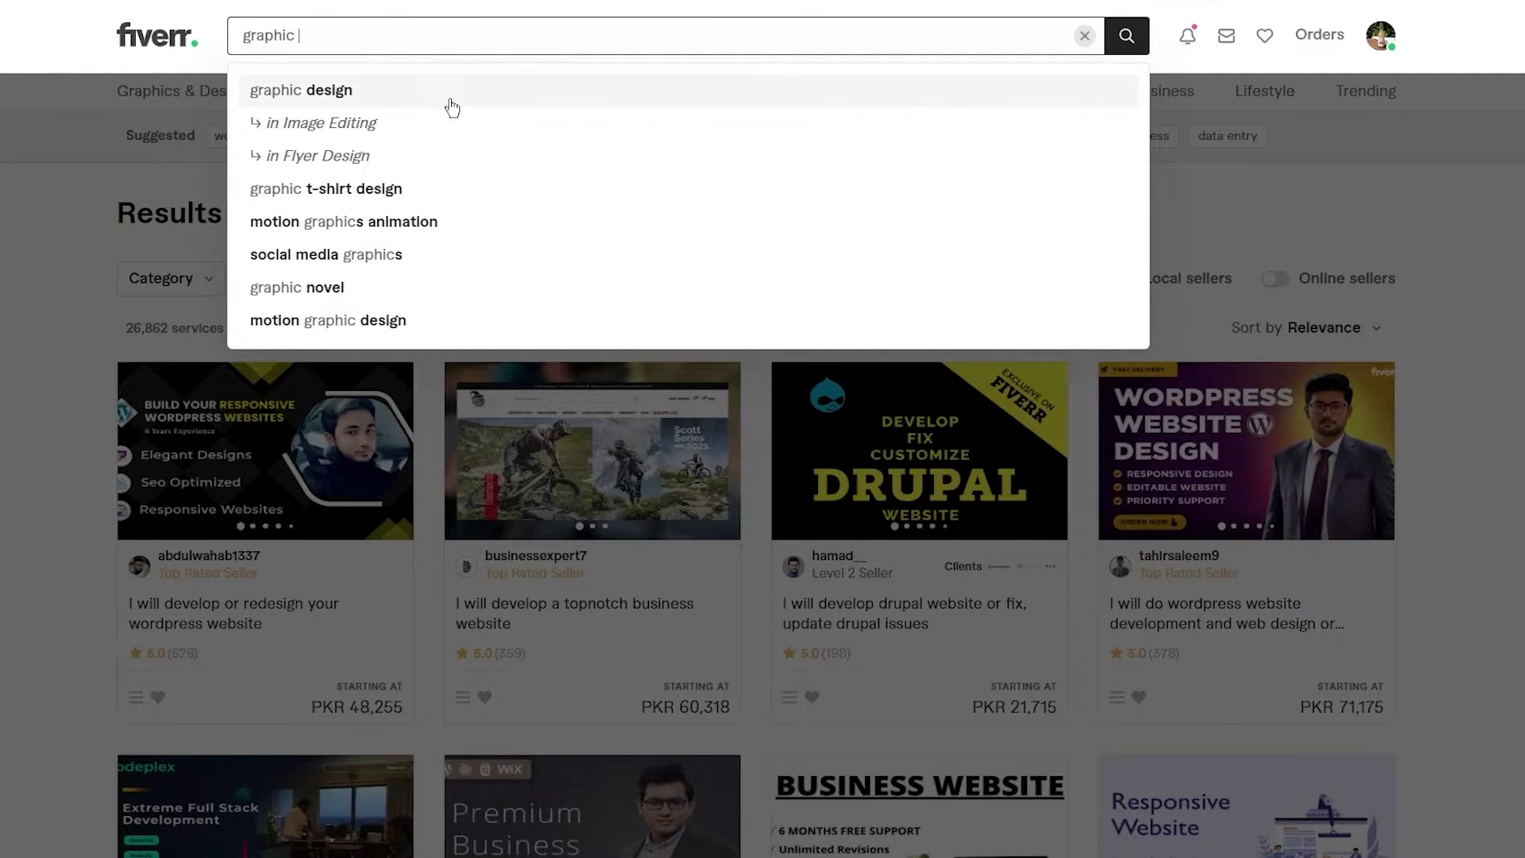
pyautogui.click(449, 106)
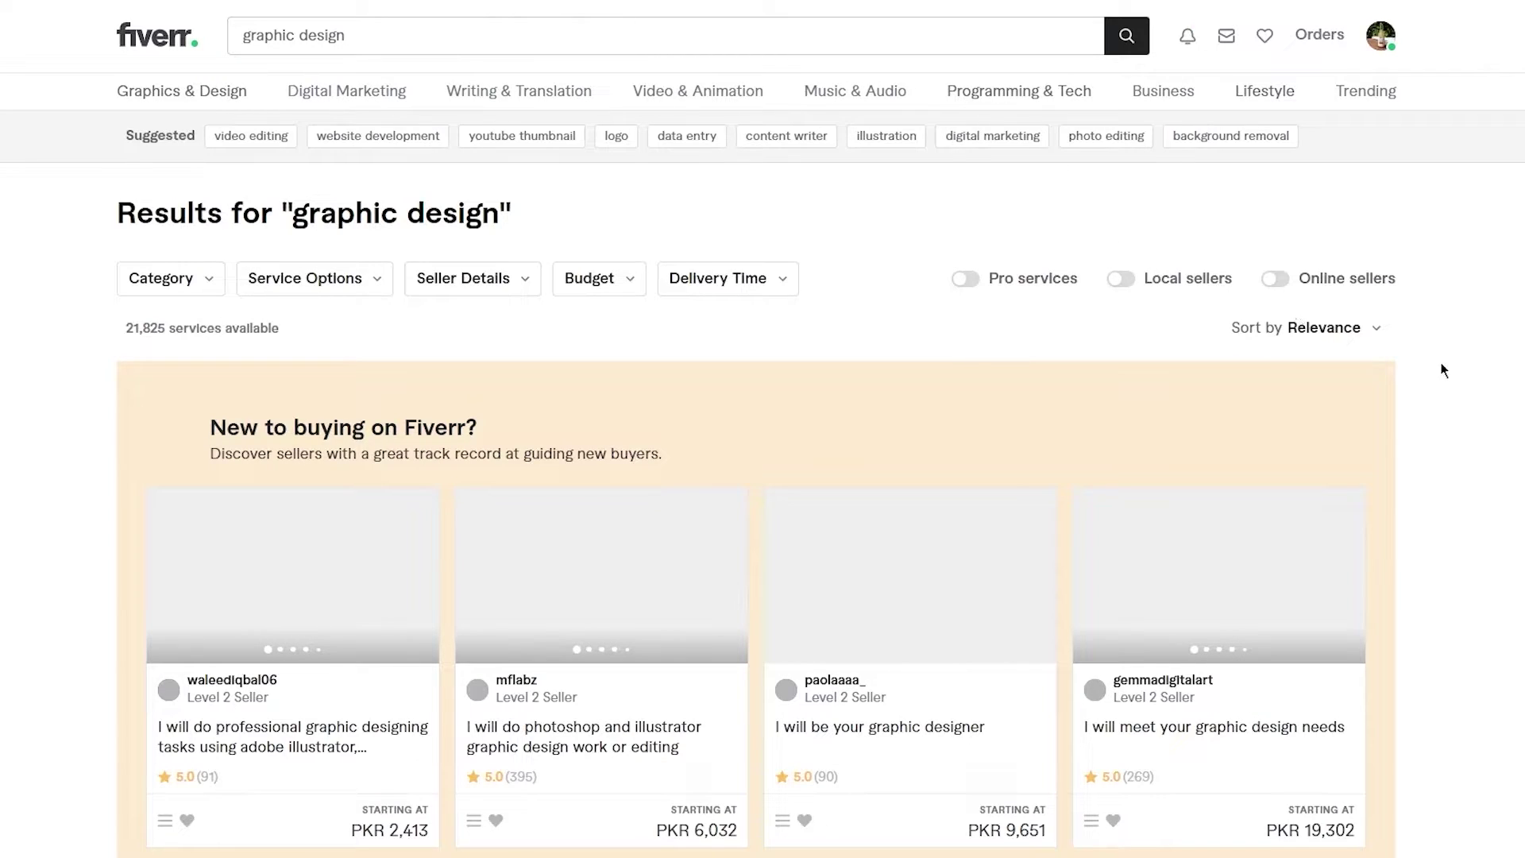
# - Browse the 21,825 graphic design gigs and starting prices, then select the search text
pyautogui.scroll(-2, 757, 529)
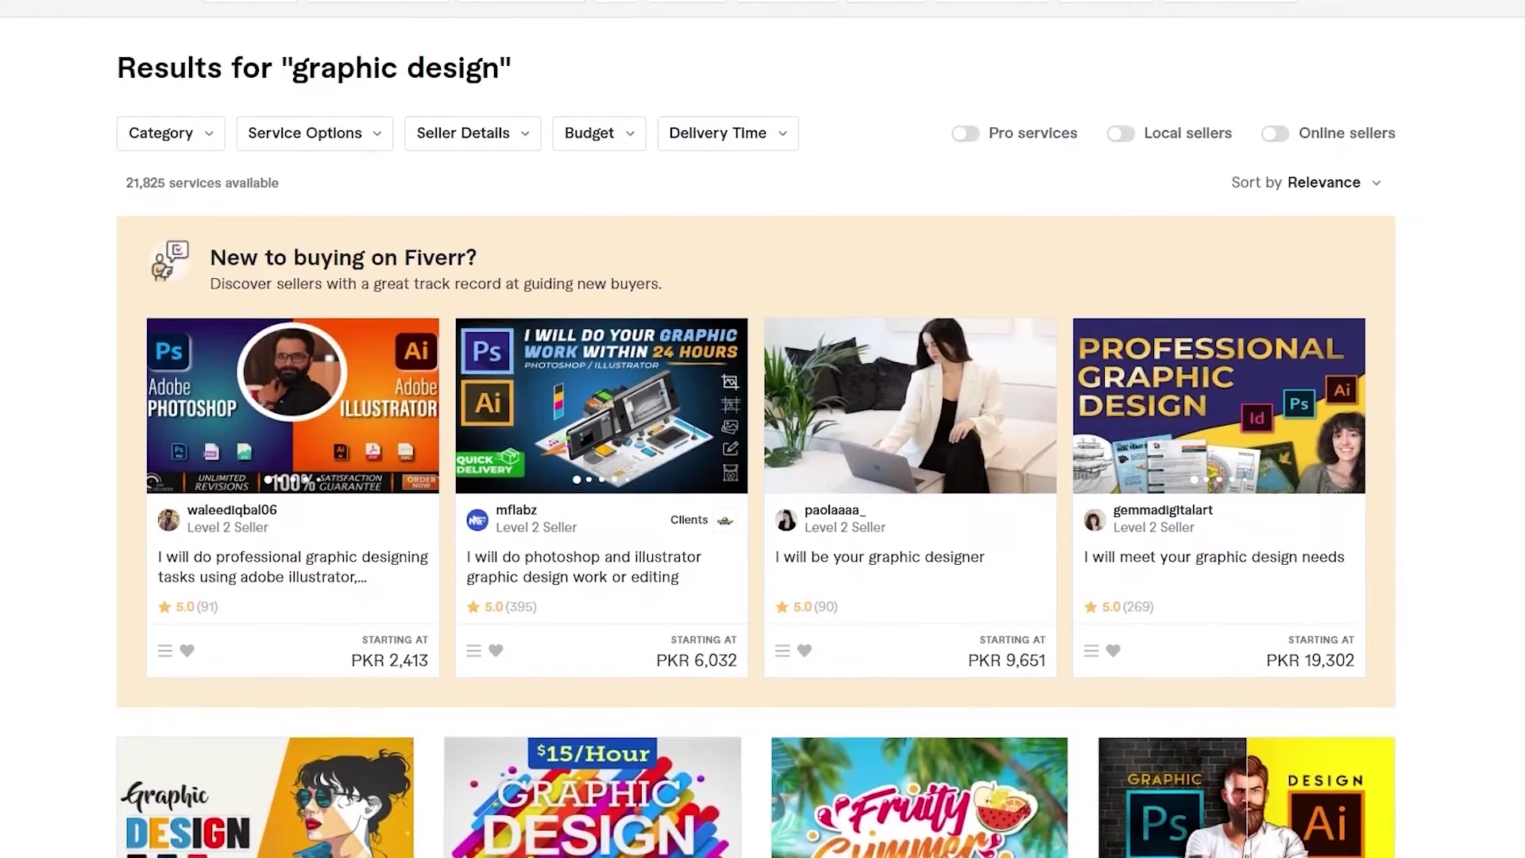
pyautogui.scroll(-2, 756, 460)
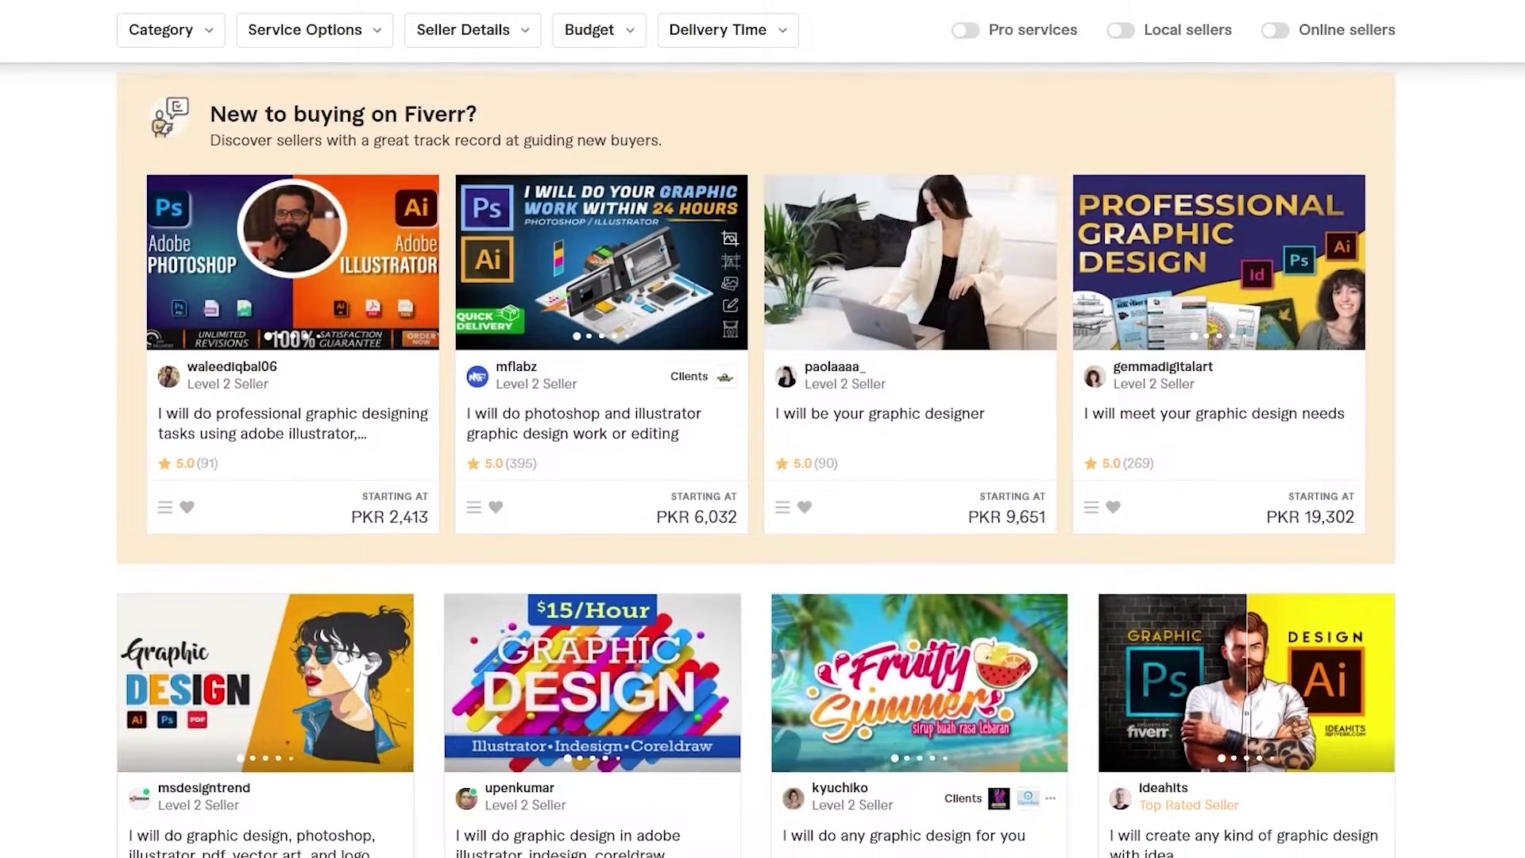
pyautogui.scroll(-3, 756, 461)
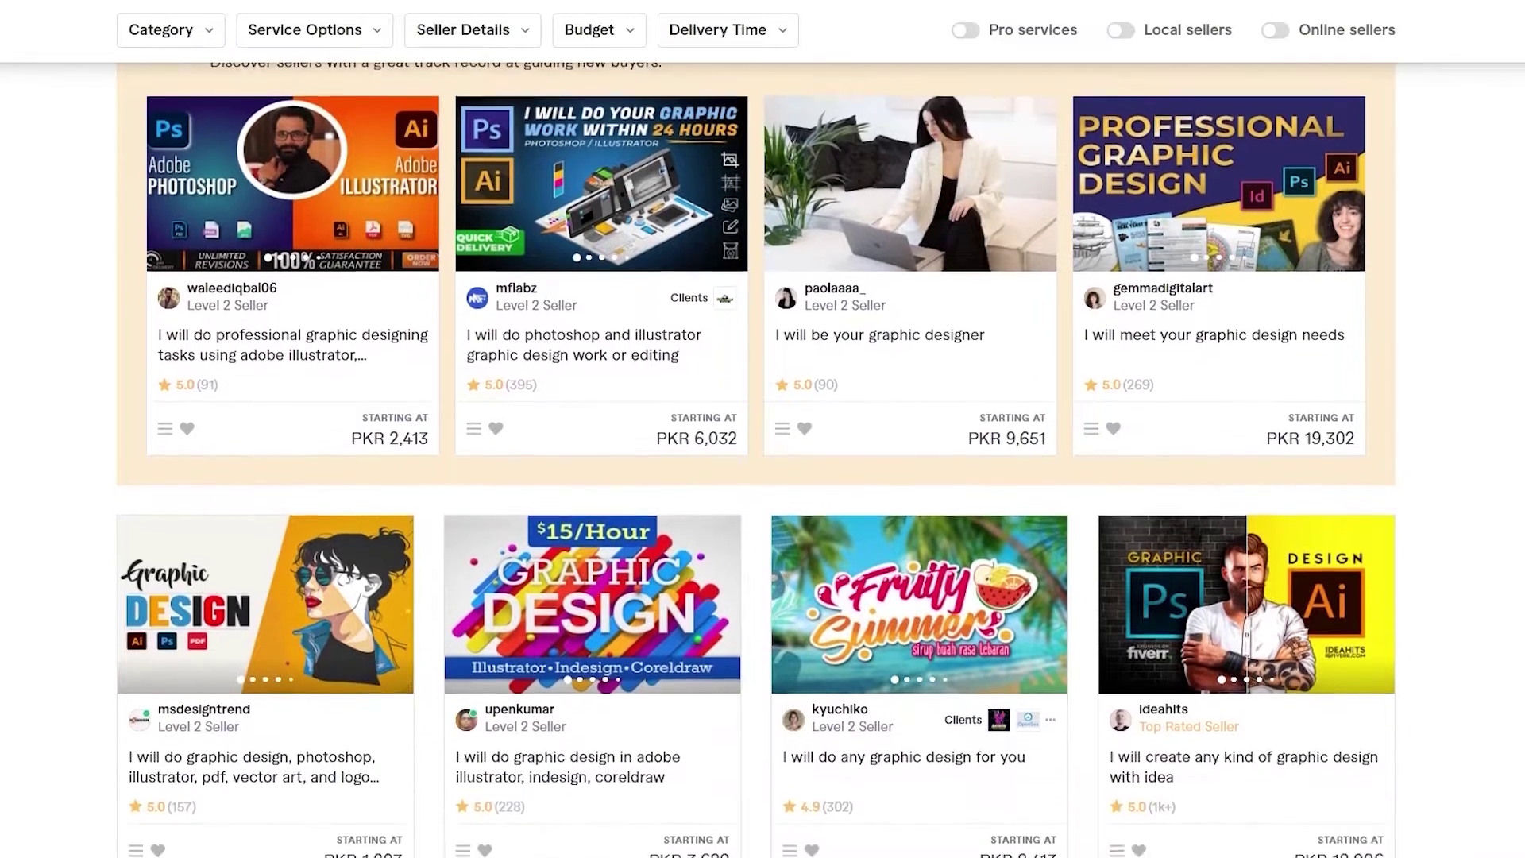
pyautogui.scroll(-1, 756, 460)
pyautogui.scroll(-3, 756, 460)
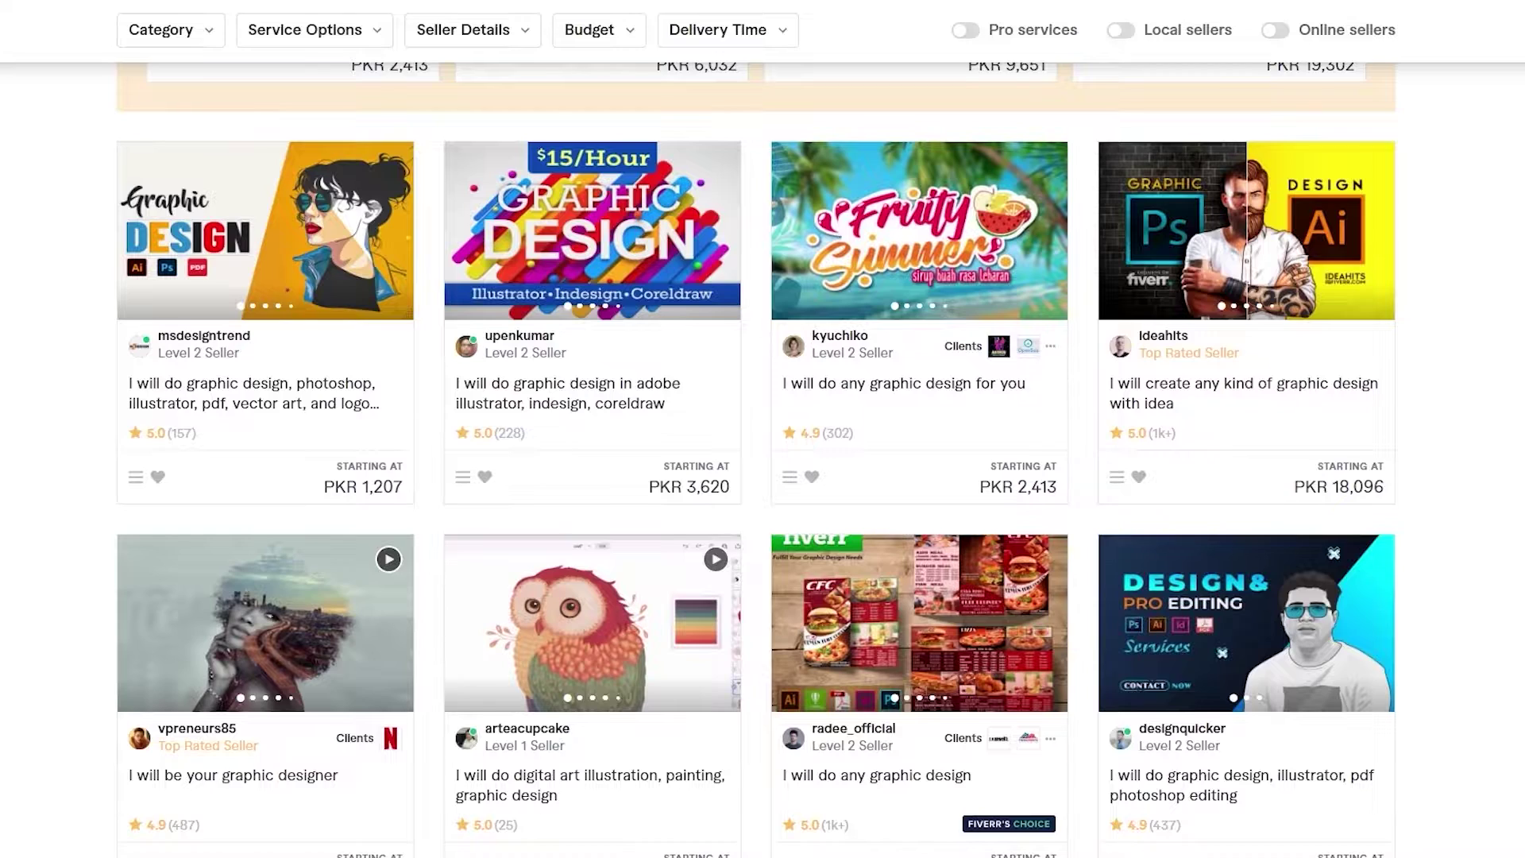
pyautogui.scroll(-2, 756, 461)
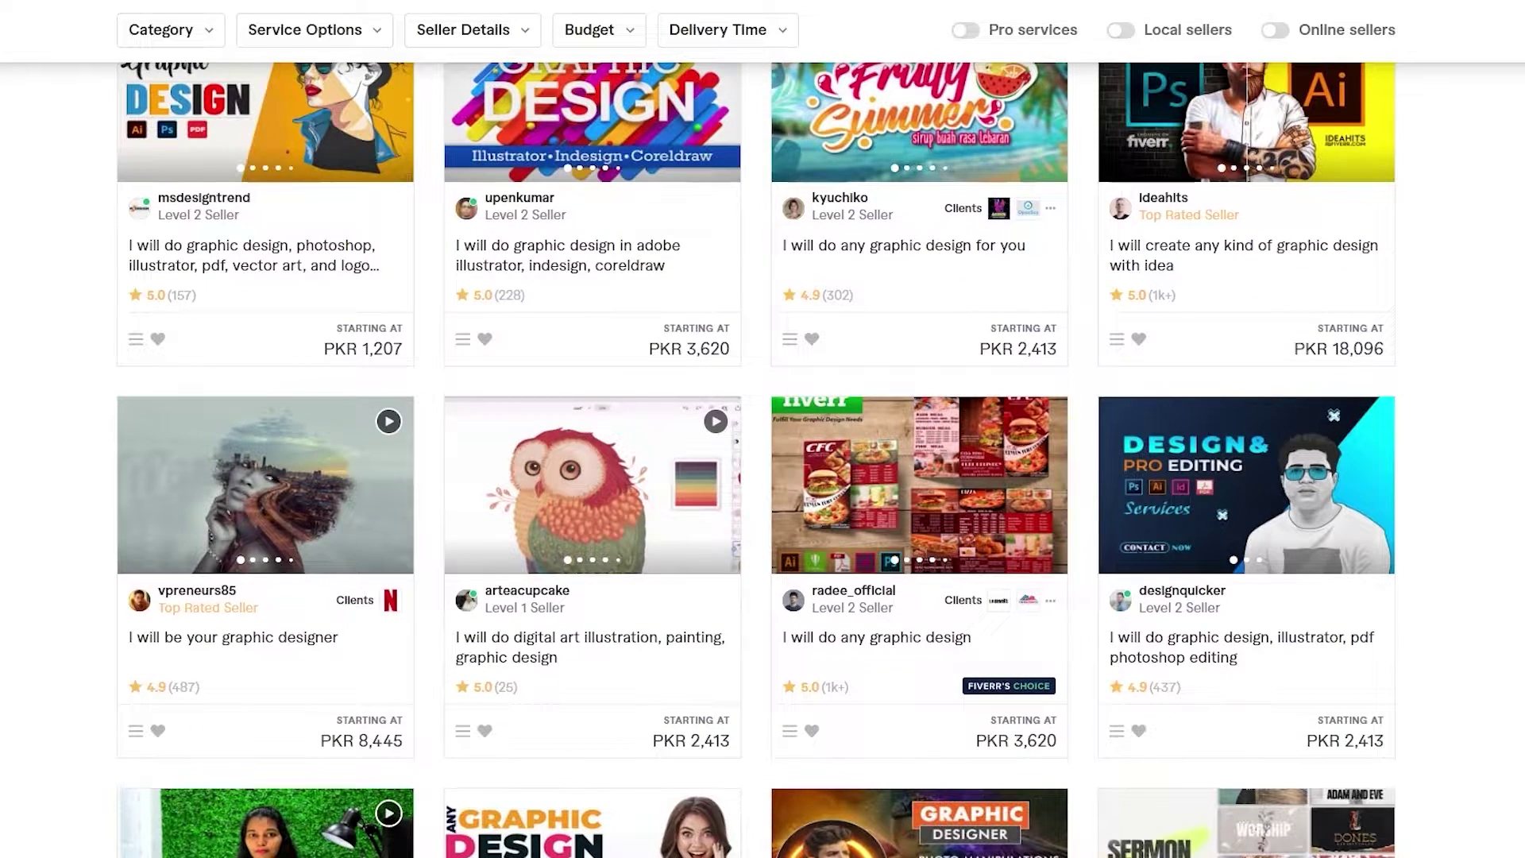
pyautogui.scroll(-4, 756, 461)
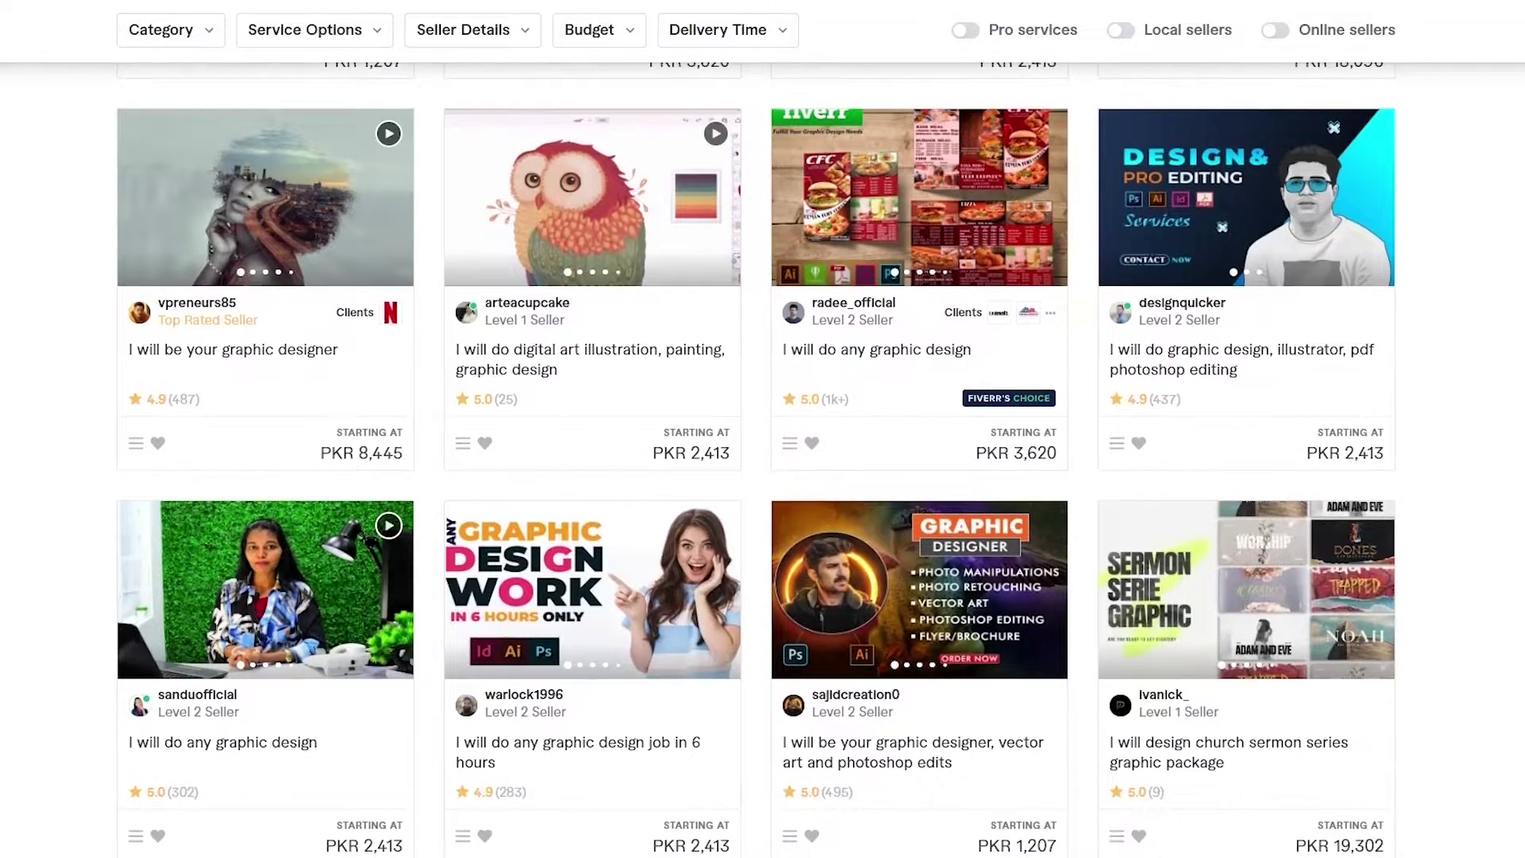
pyautogui.scroll(-3, 756, 461)
pyautogui.scroll(-2, 756, 461)
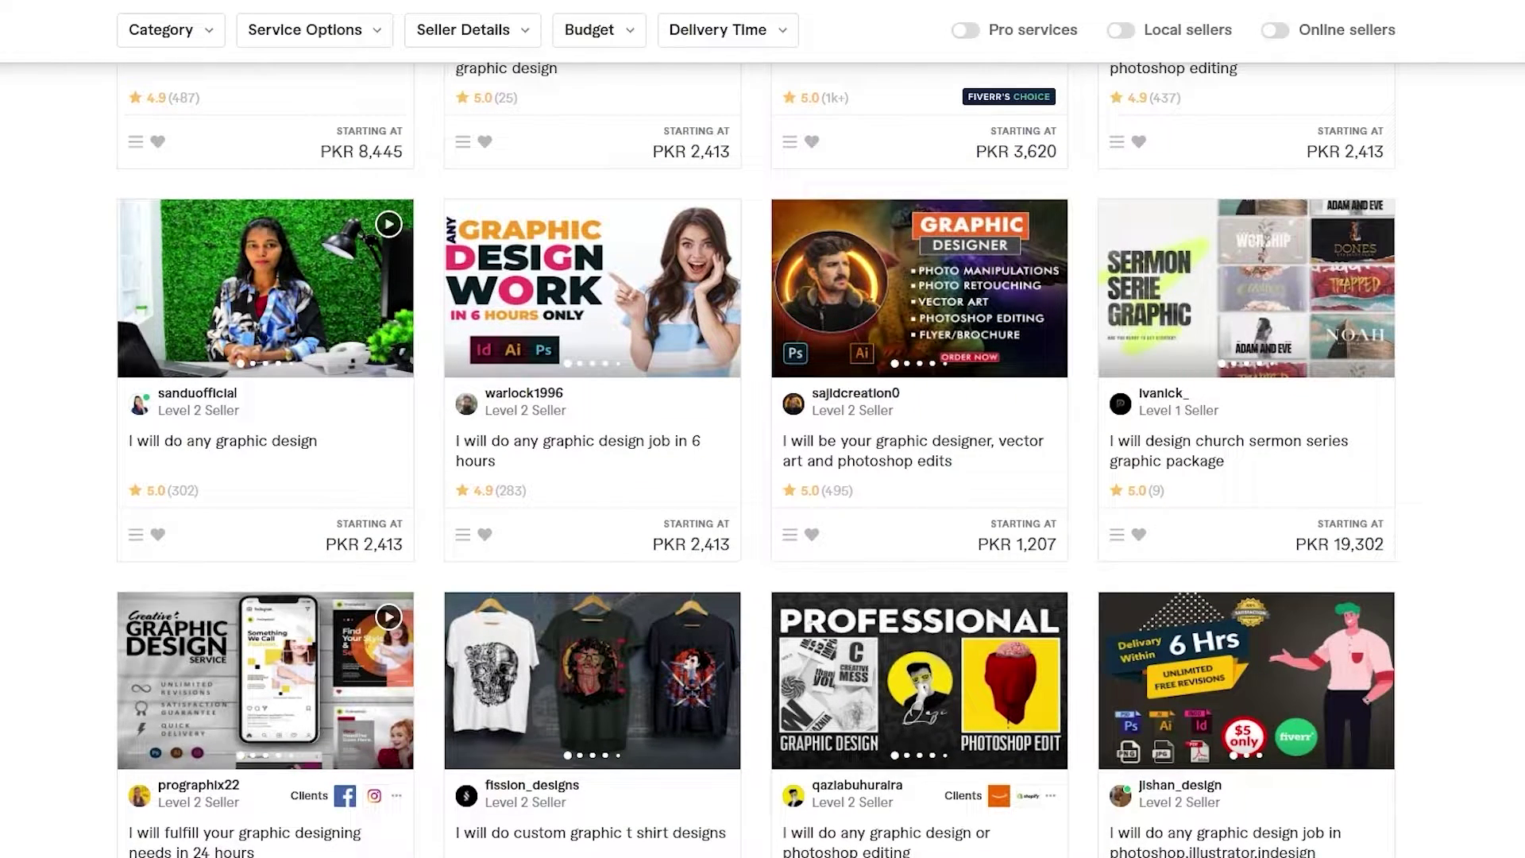
pyautogui.scroll(-1, 756, 460)
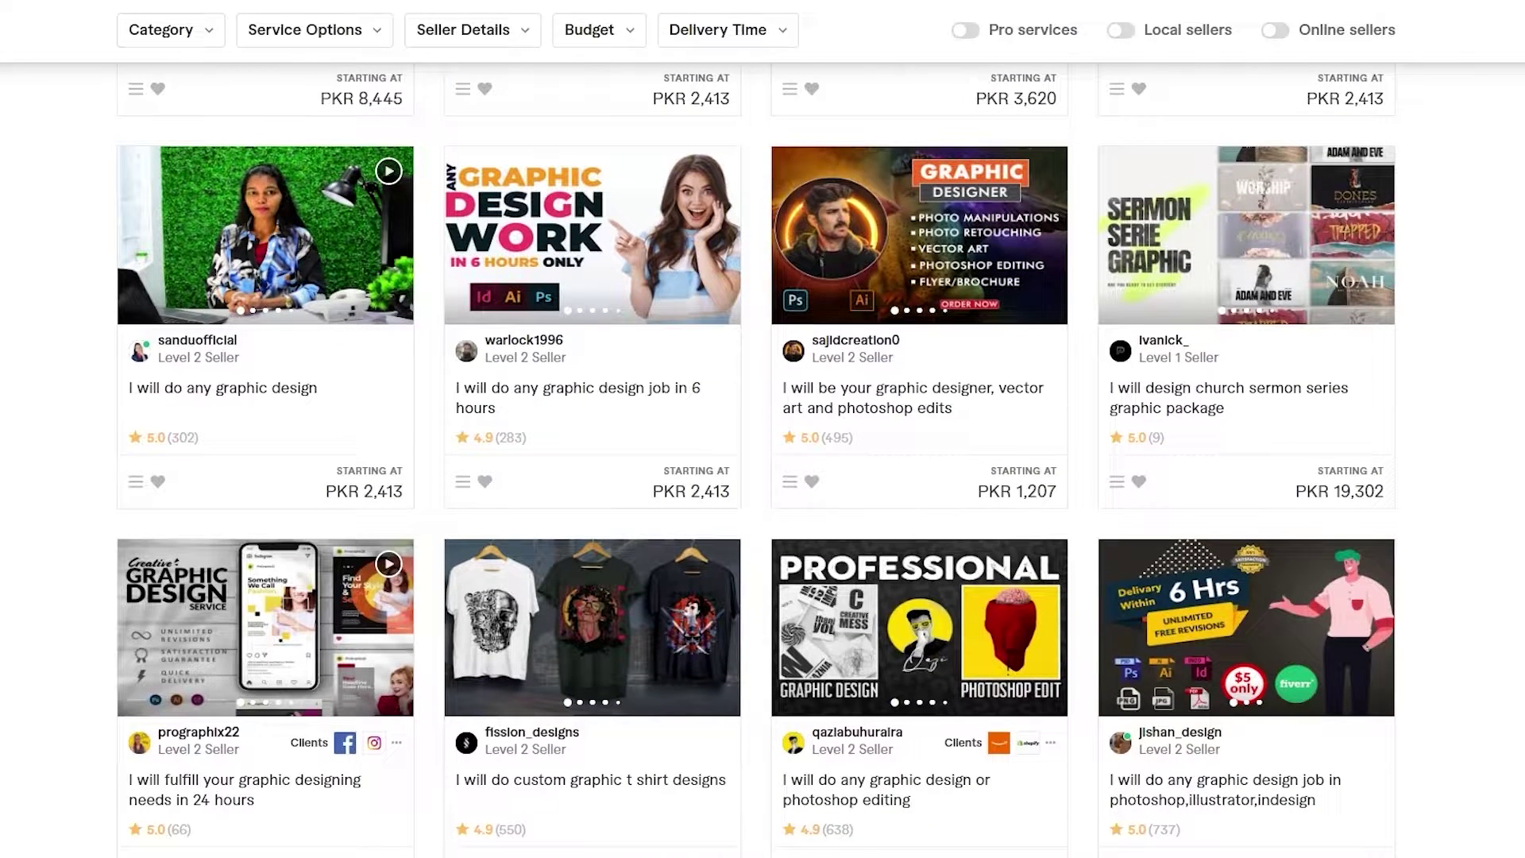
pyautogui.scroll(-5, 756, 461)
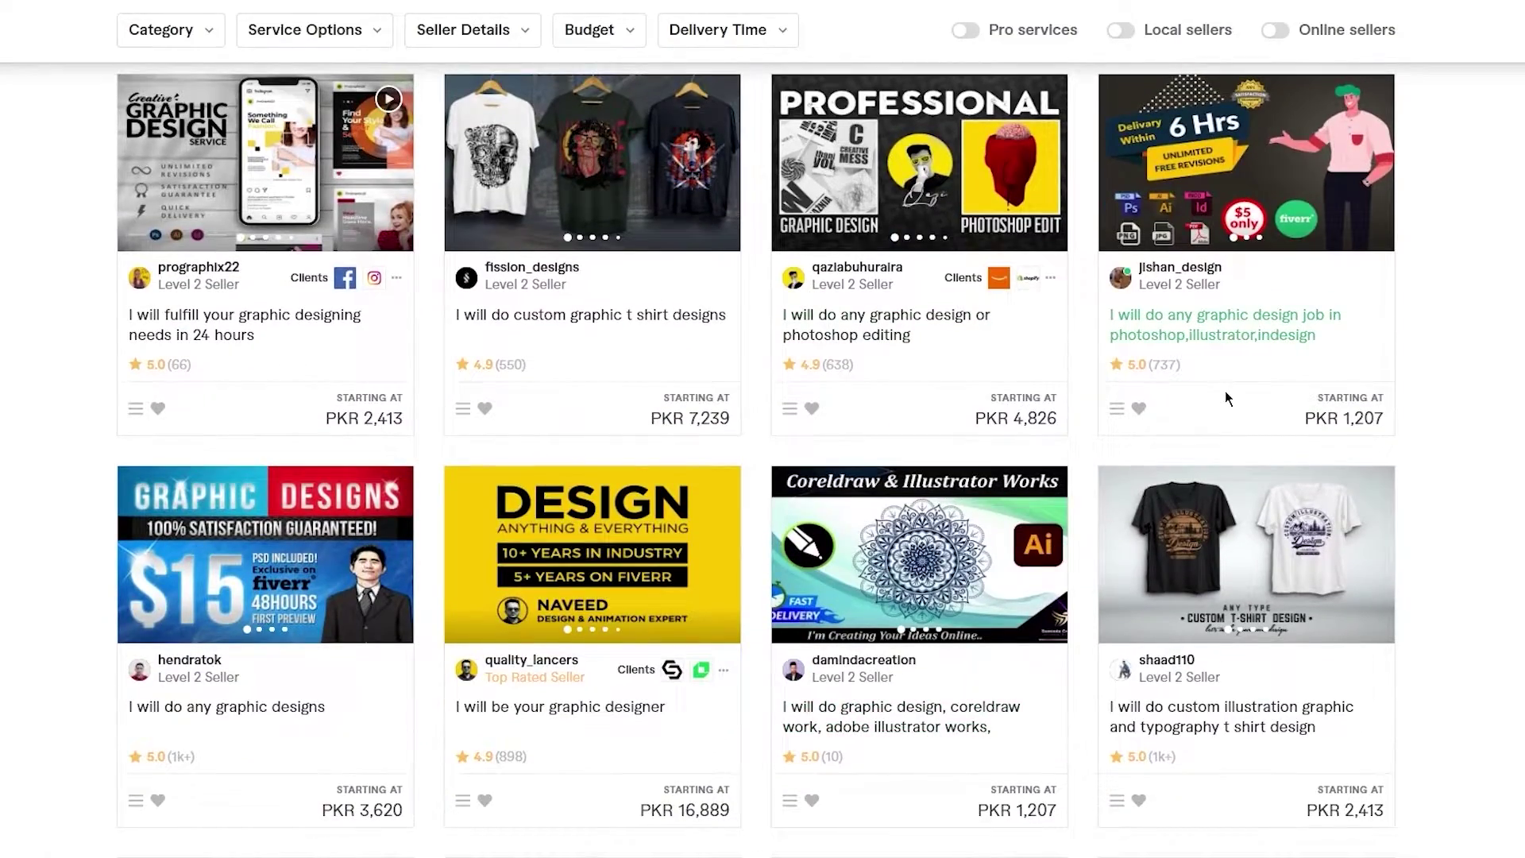
pyautogui.scroll(-9, 1344, 574)
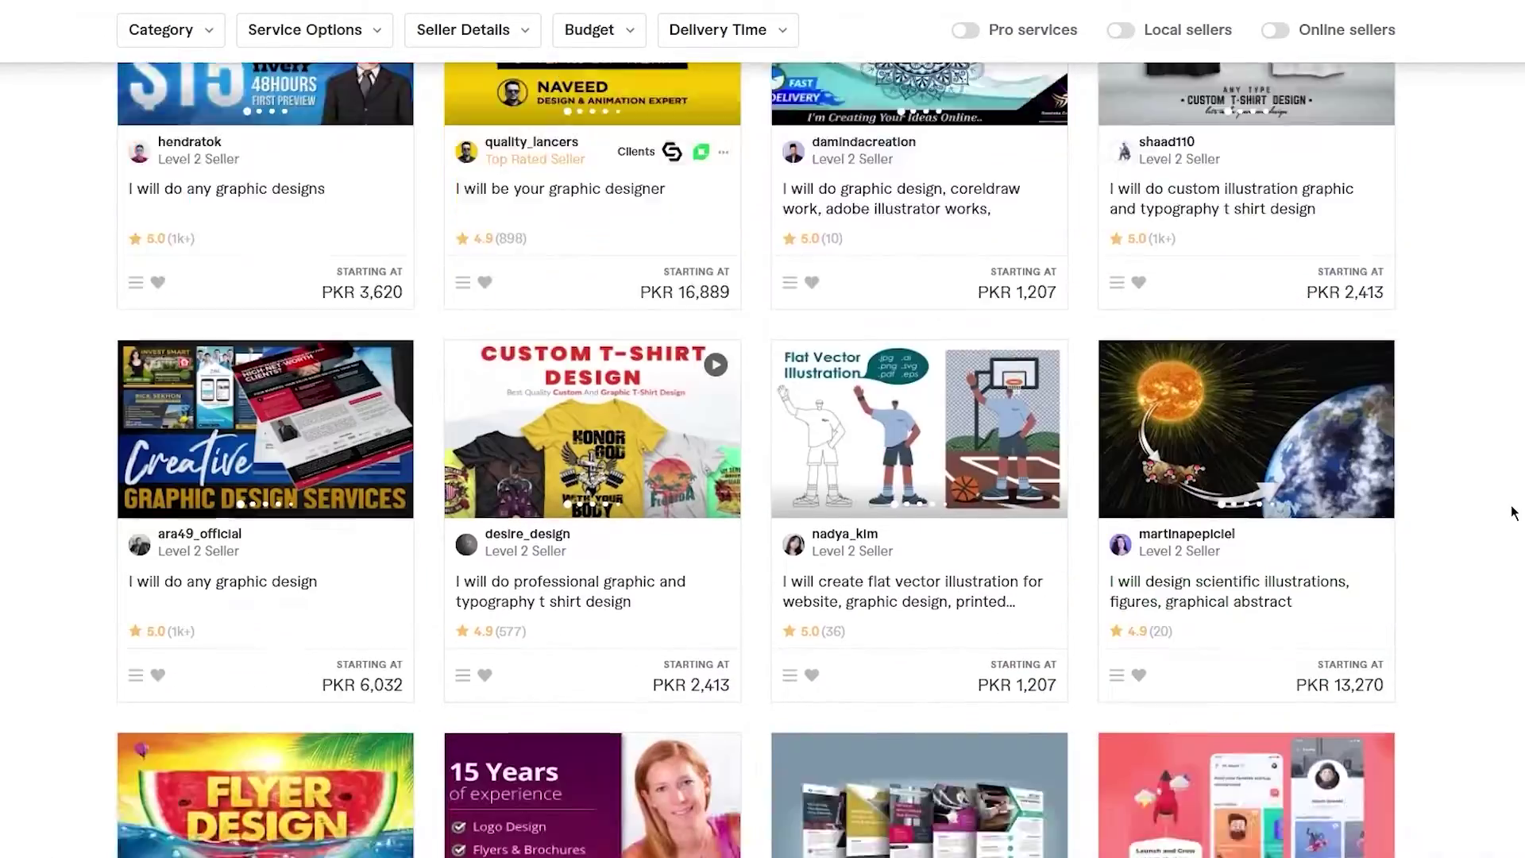
pyautogui.scroll(15, 1513, 512)
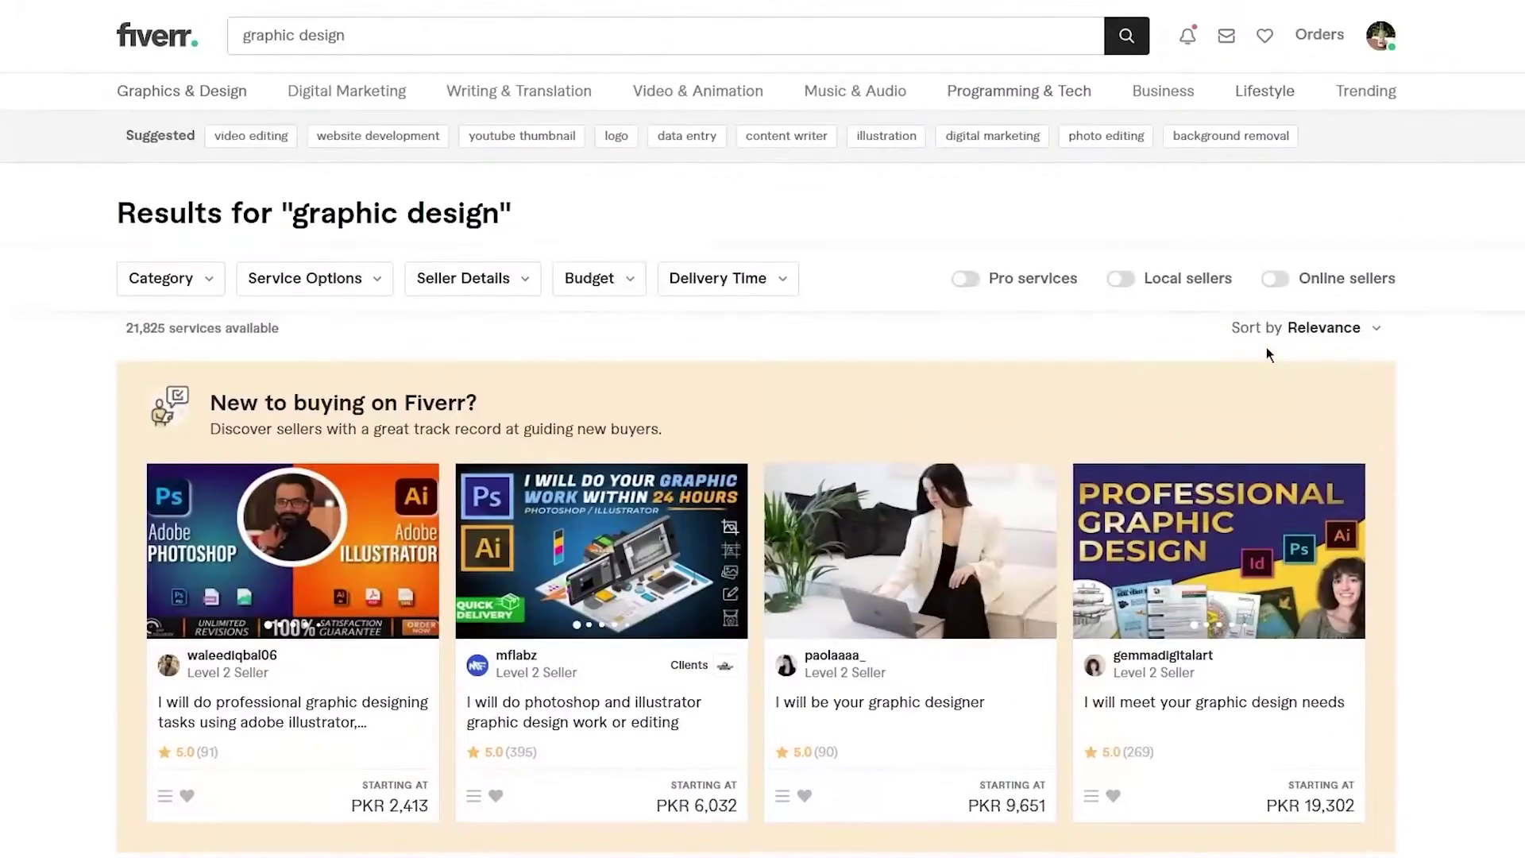
pyautogui.moveTo(436, 52); pyautogui.dragTo(211, 47)
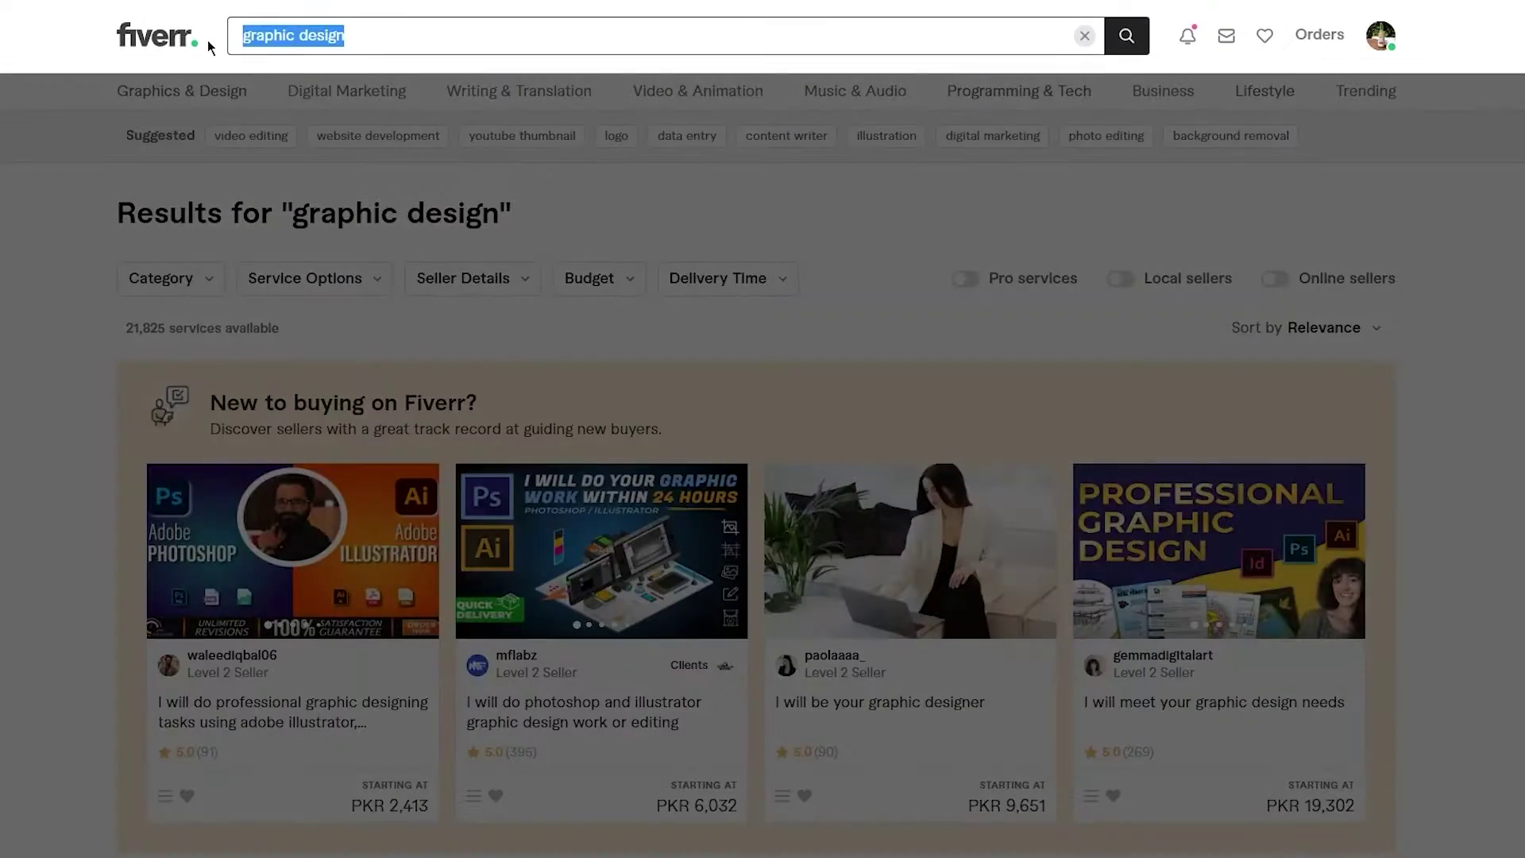
# - Search for 'copywriting' using the suggestion list
pyautogui.write('copyw')
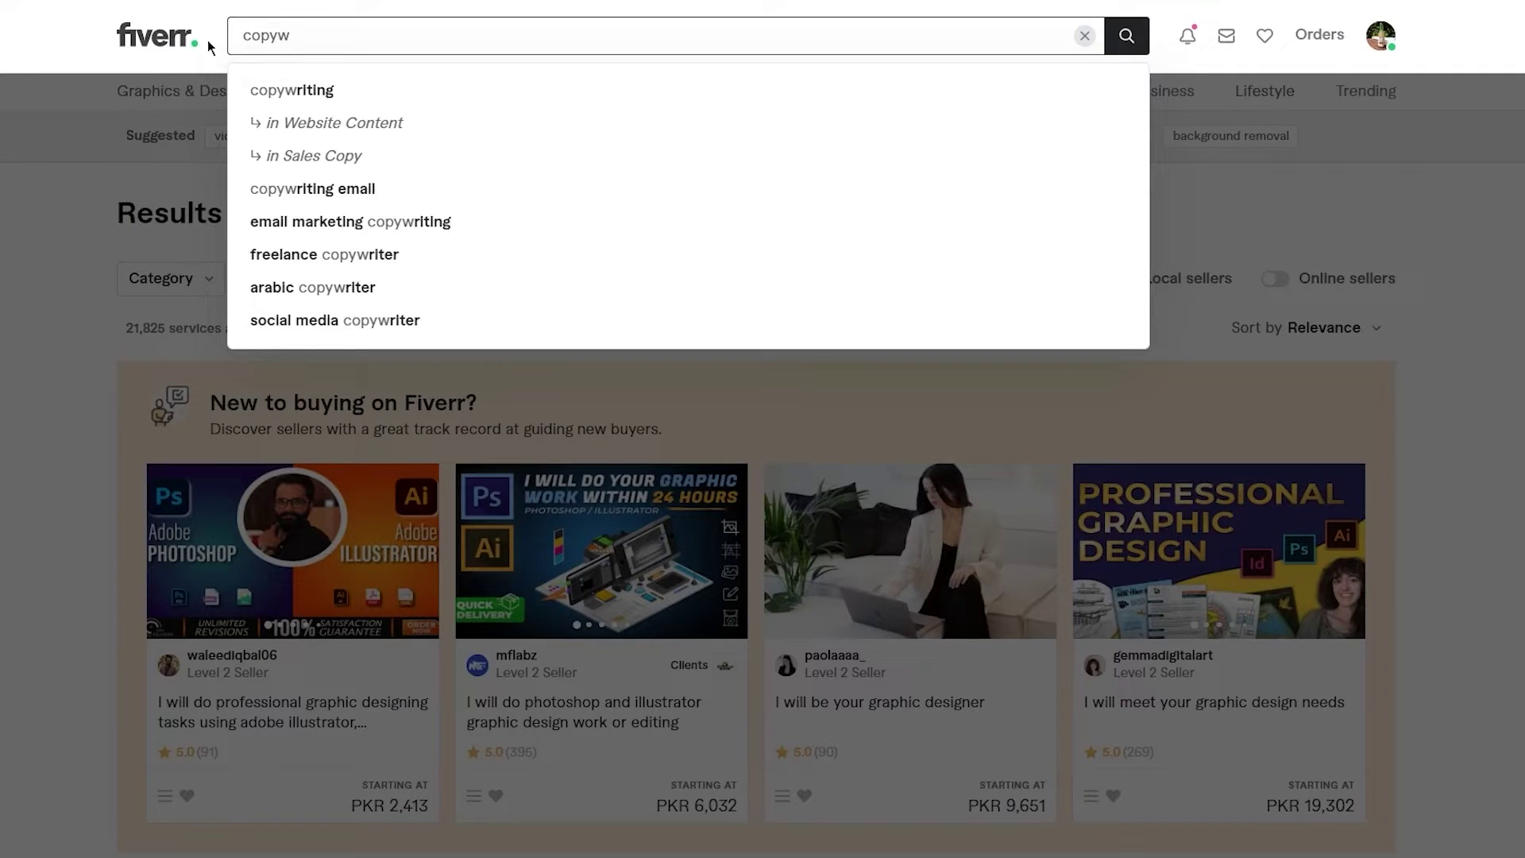
pyautogui.press('Down')
pyautogui.press('Return')
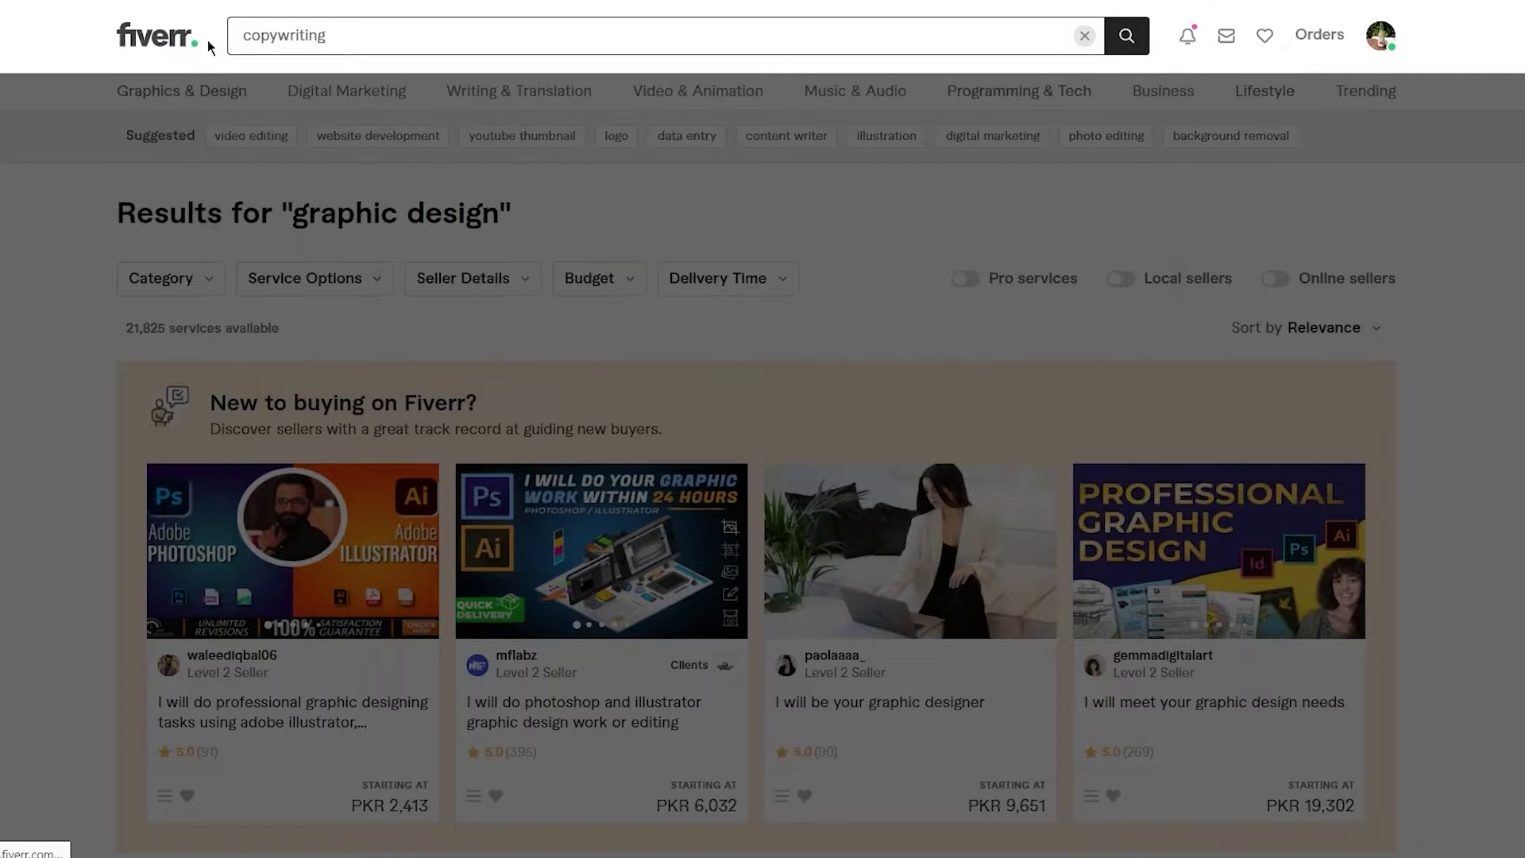
# - Scroll through the 11,108 copywriting gigs and return to the top of the results
pyautogui.scroll(-4, 1319, 422)
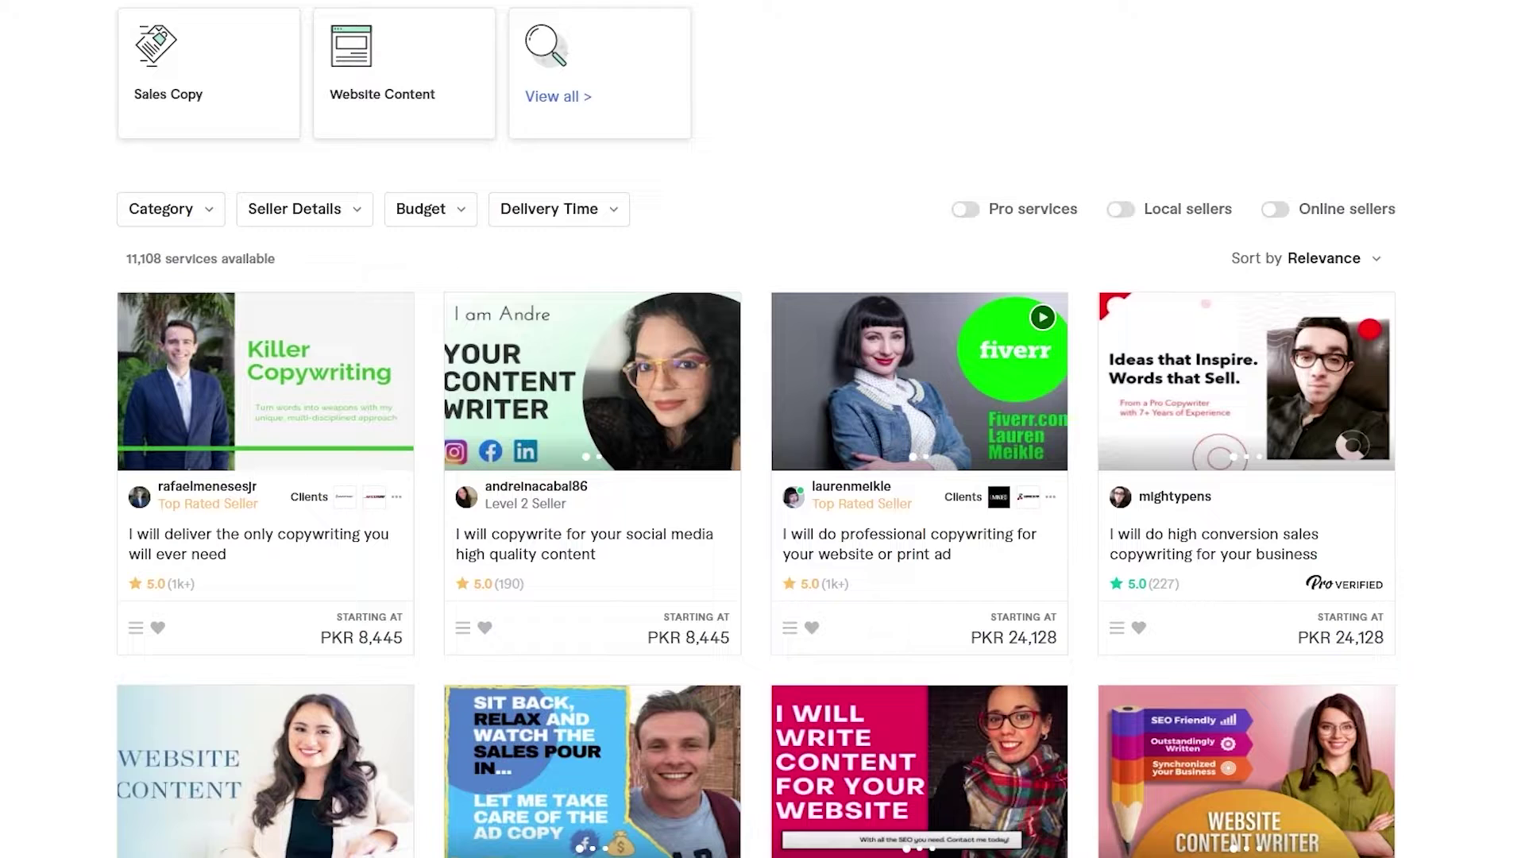
pyautogui.scroll(-3, 343, 689)
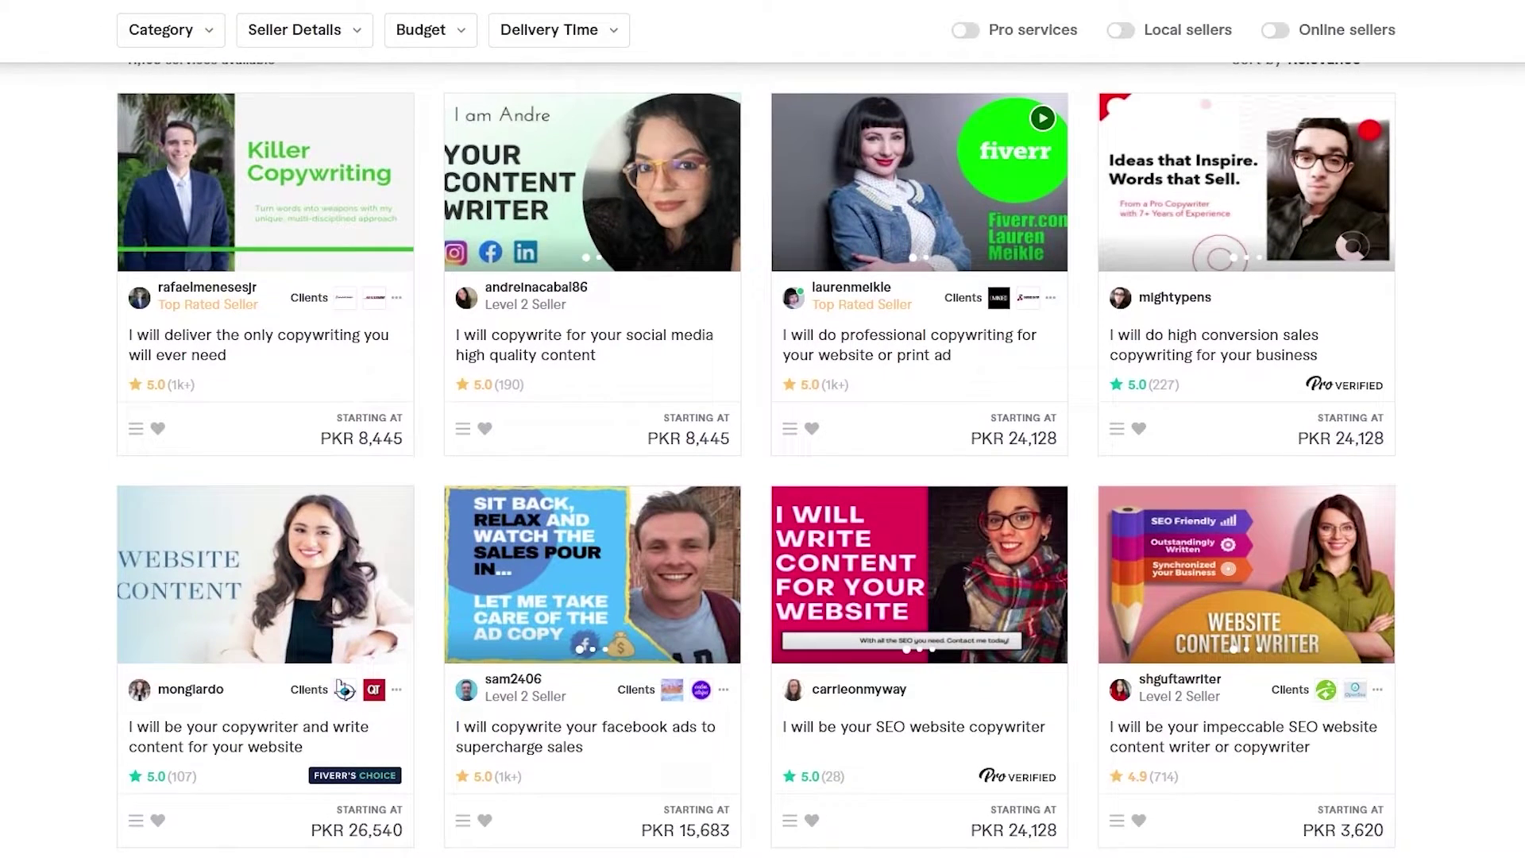
pyautogui.scroll(-1, 756, 459)
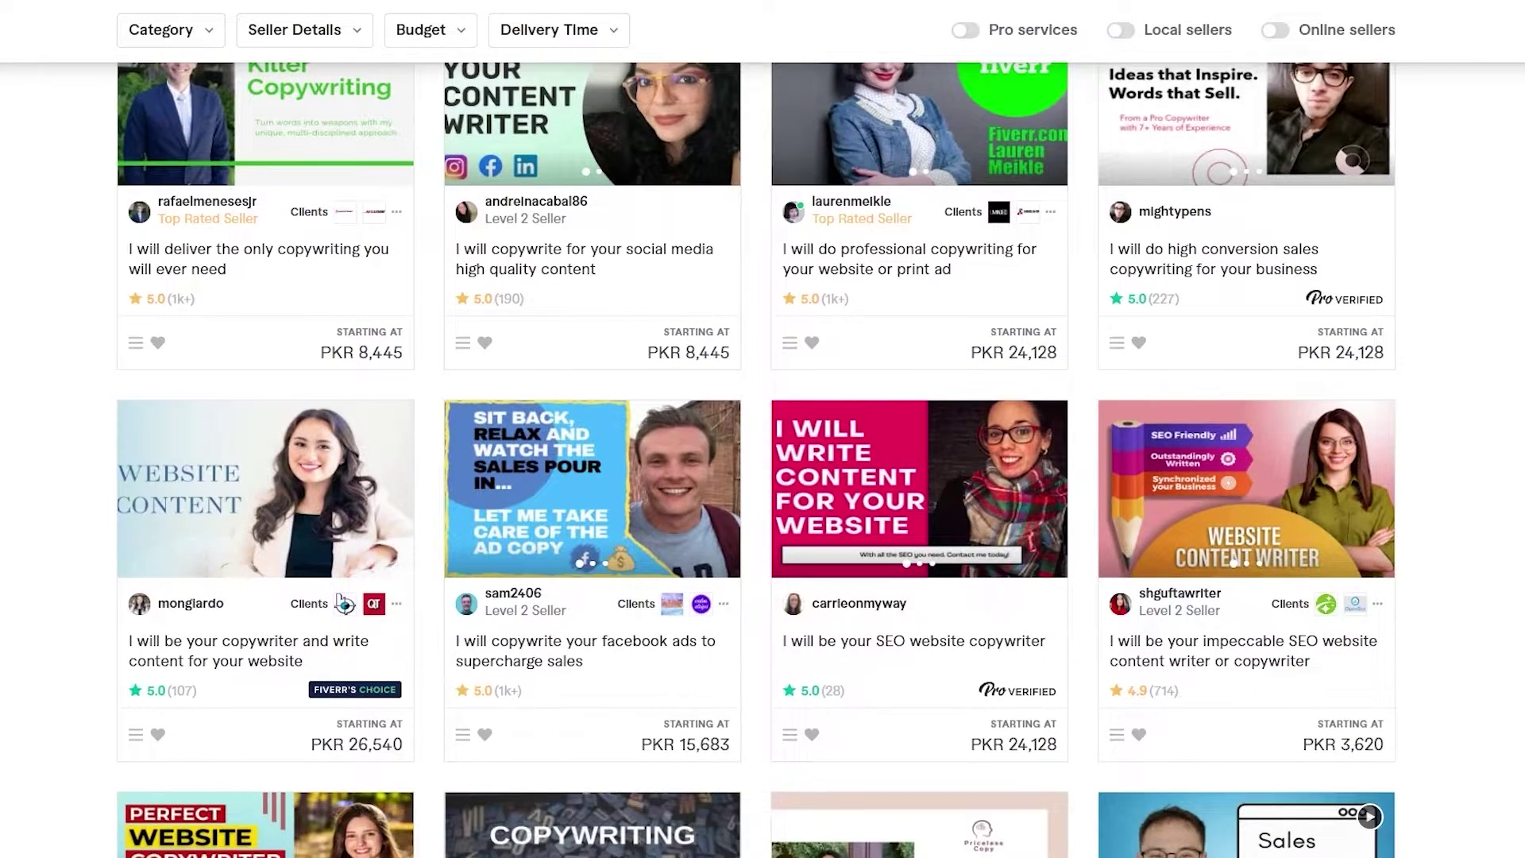
pyautogui.scroll(-3, 756, 459)
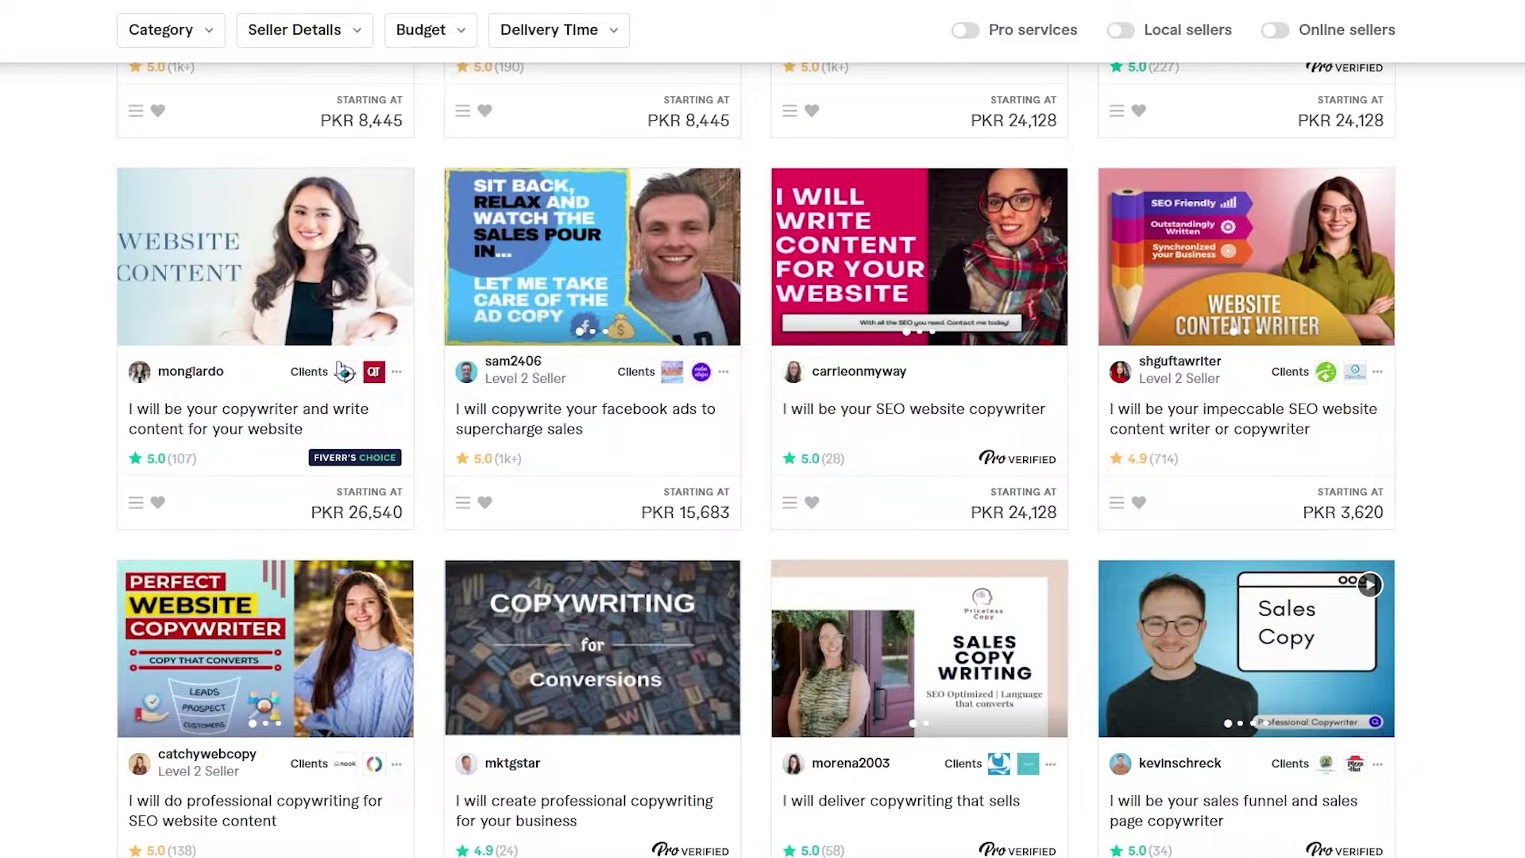
pyautogui.scroll(-2, 756, 459)
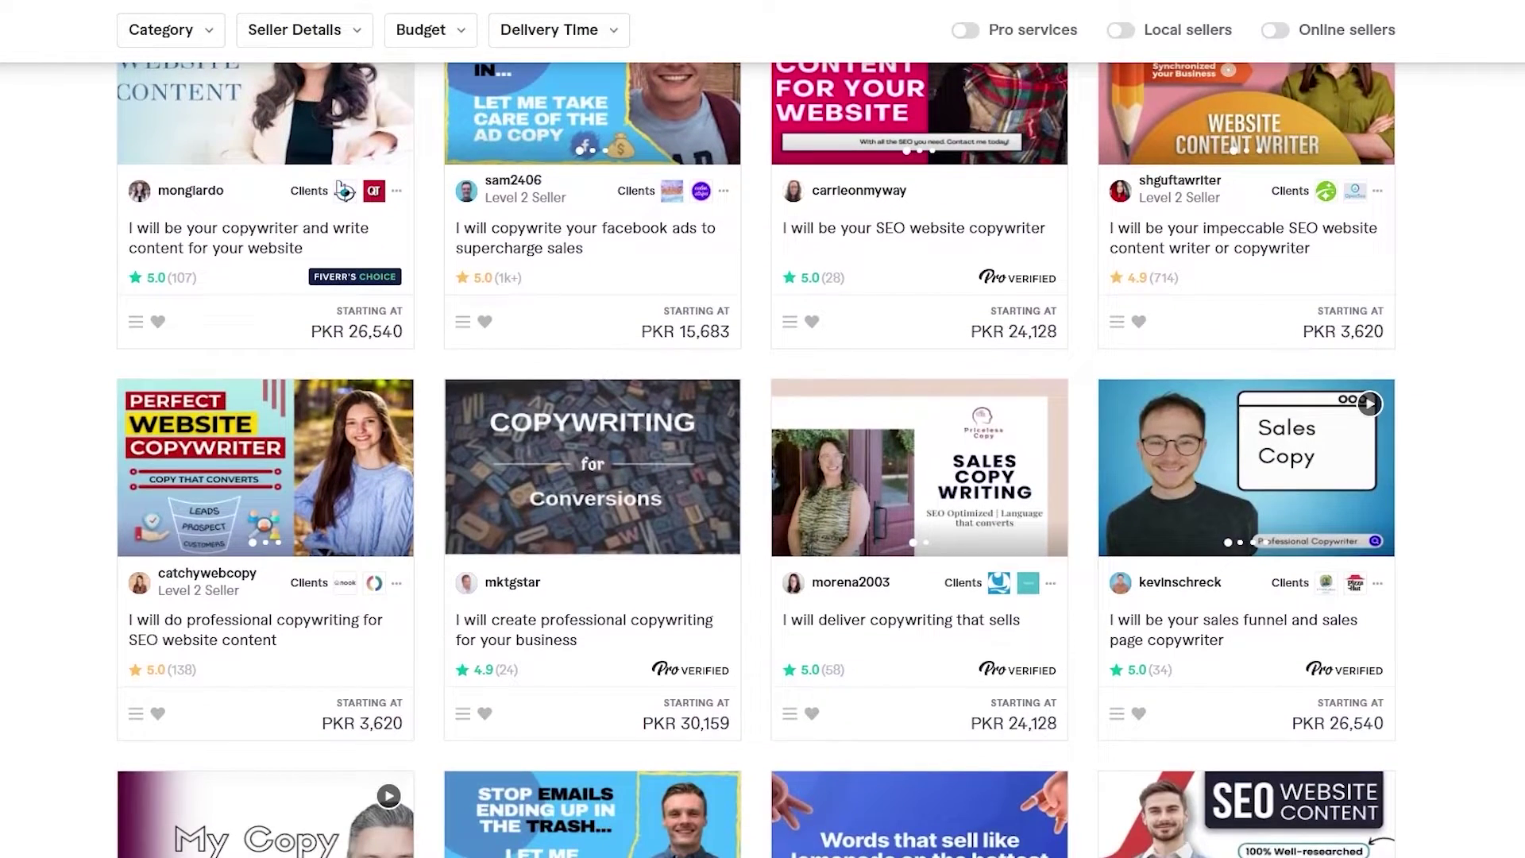
pyautogui.scroll(-1, 756, 459)
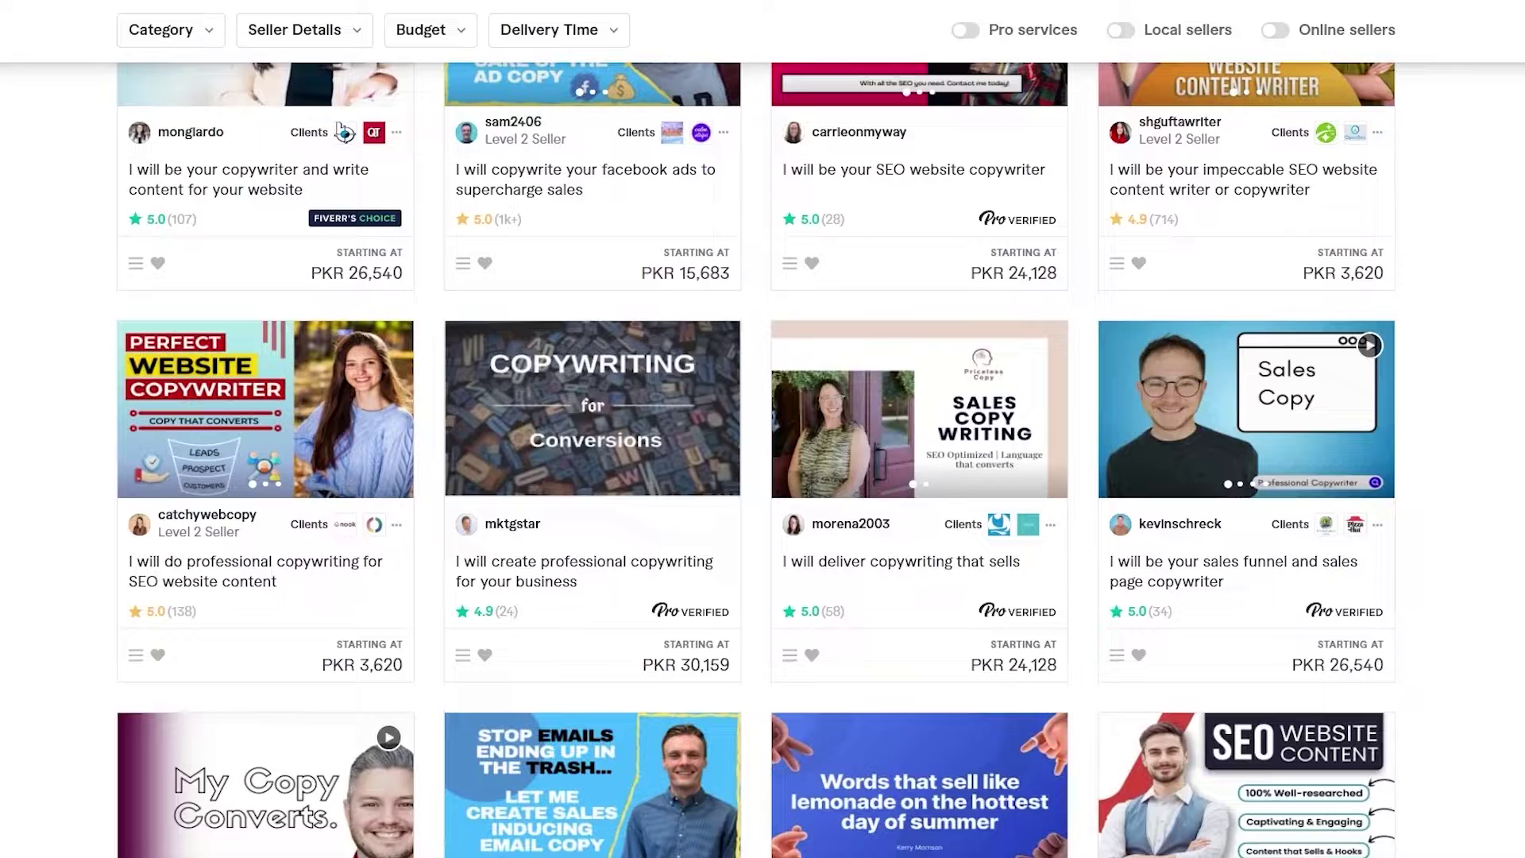
pyautogui.scroll(-2, 344, 131)
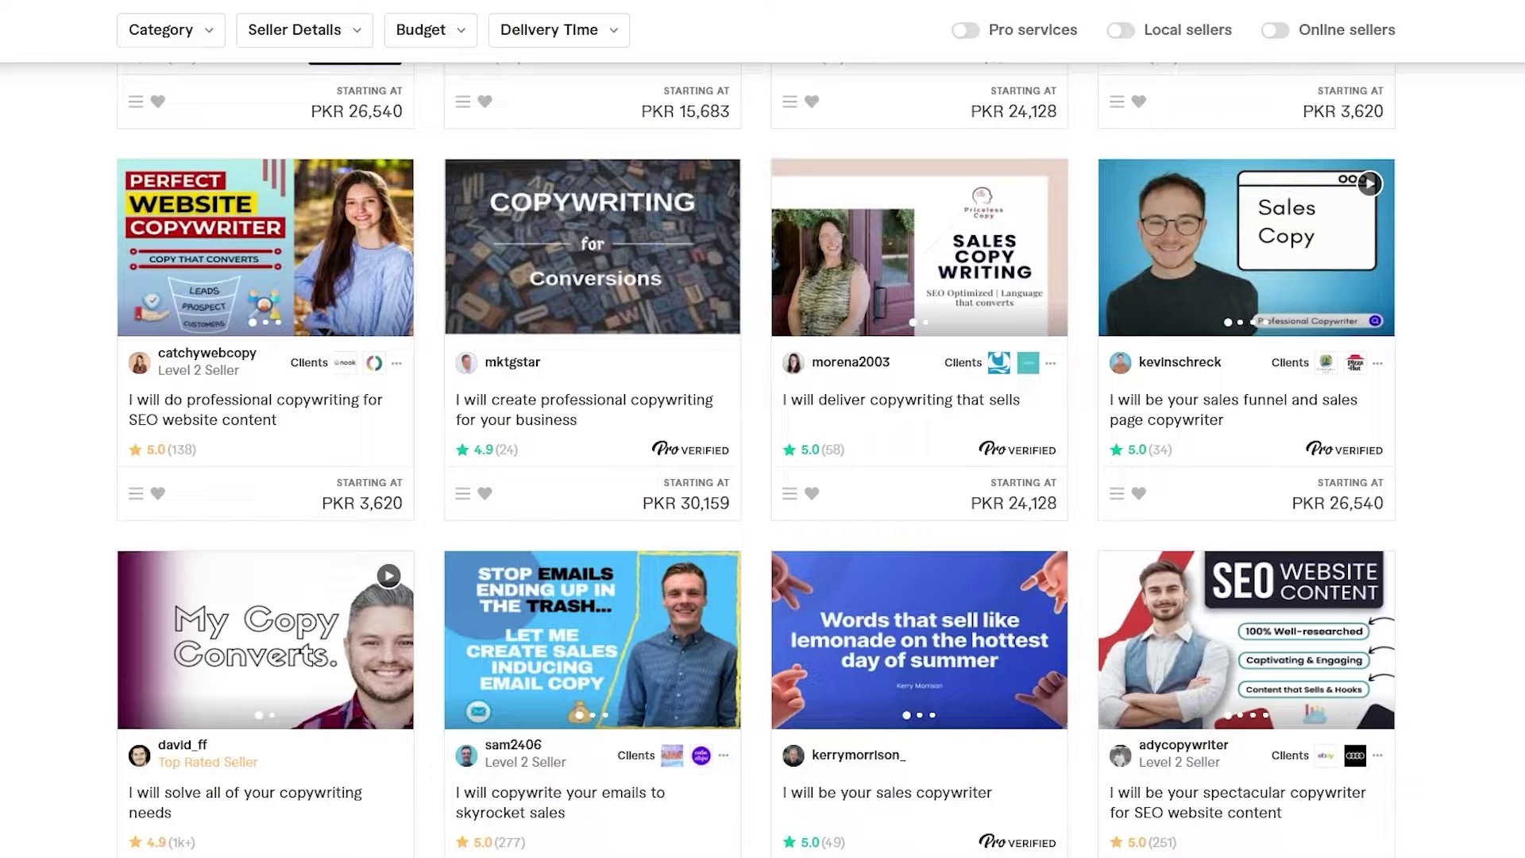
pyautogui.scroll(-2, 756, 459)
pyautogui.scroll(-2, 756, 459)
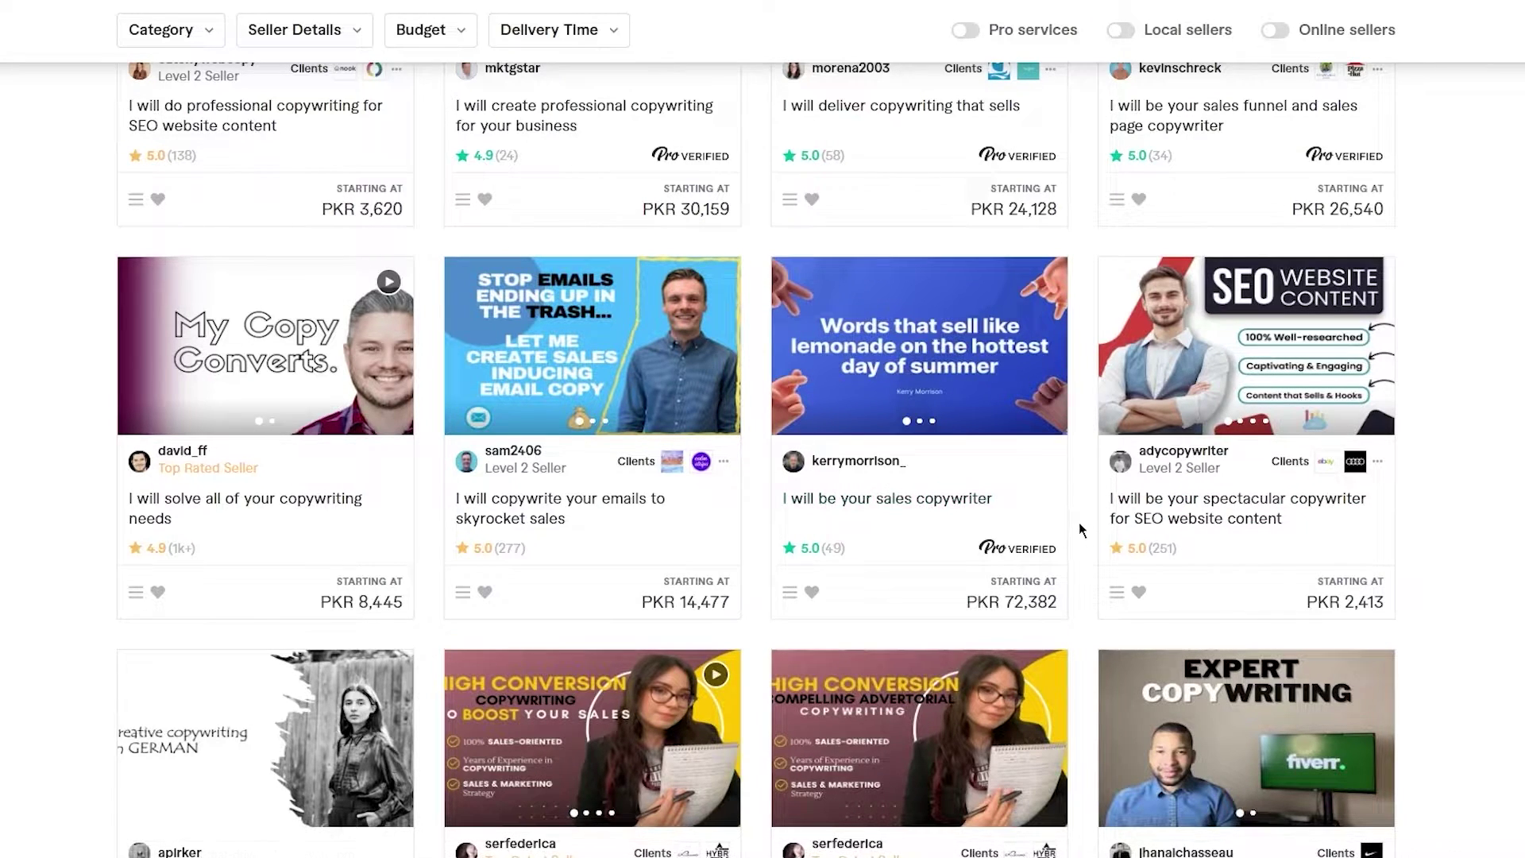
pyautogui.scroll(15, 1079, 522)
pyautogui.moveTo(541, 215); pyautogui.dragTo(541, 151)
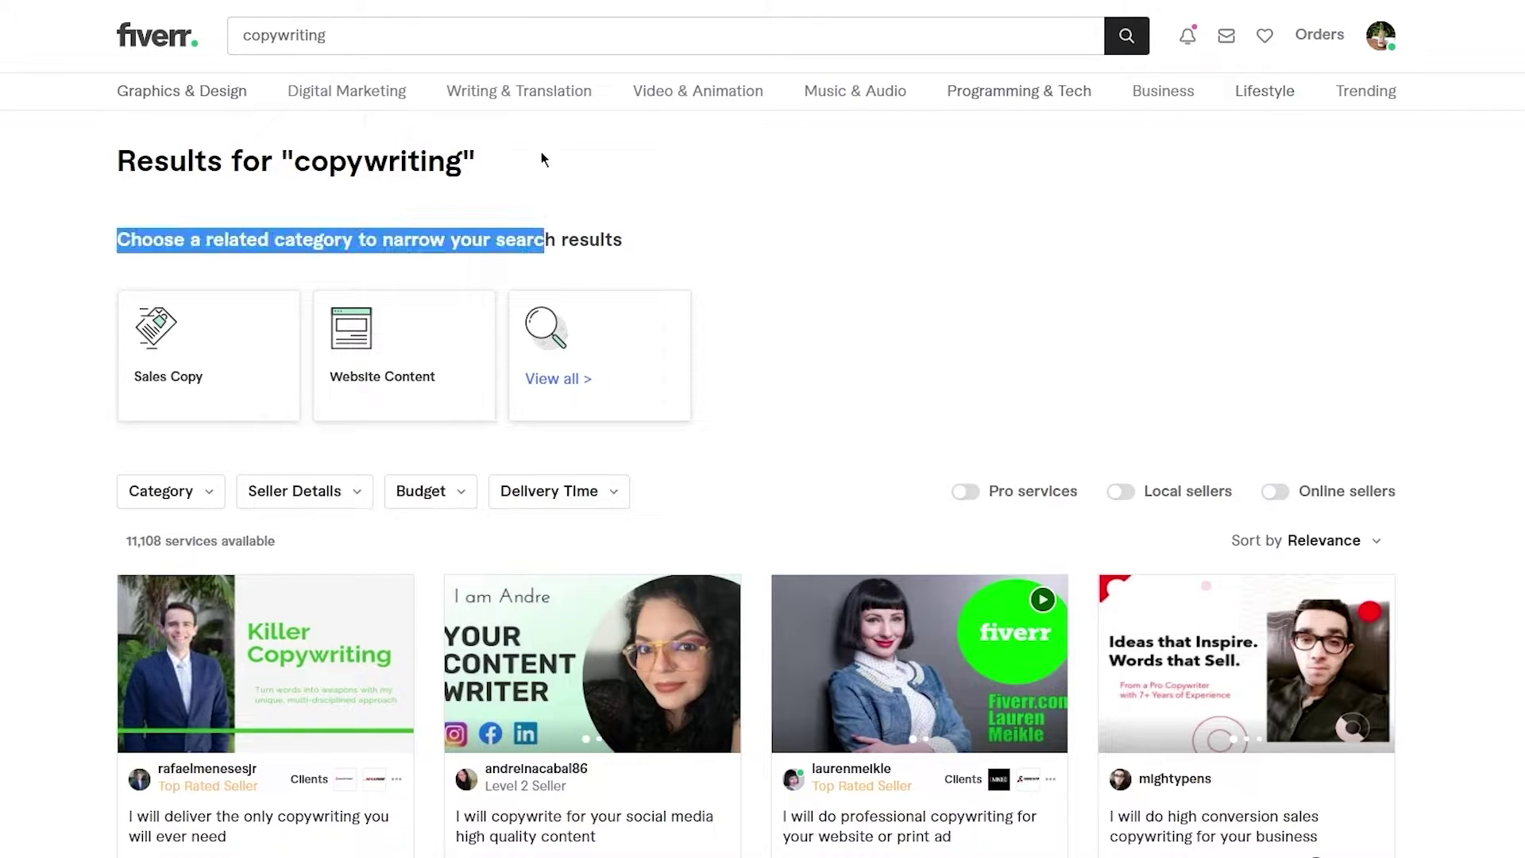
# - Replace the copywriting search with 'video marketing'
pyautogui.click(365, 32)
pyautogui.write('vod')
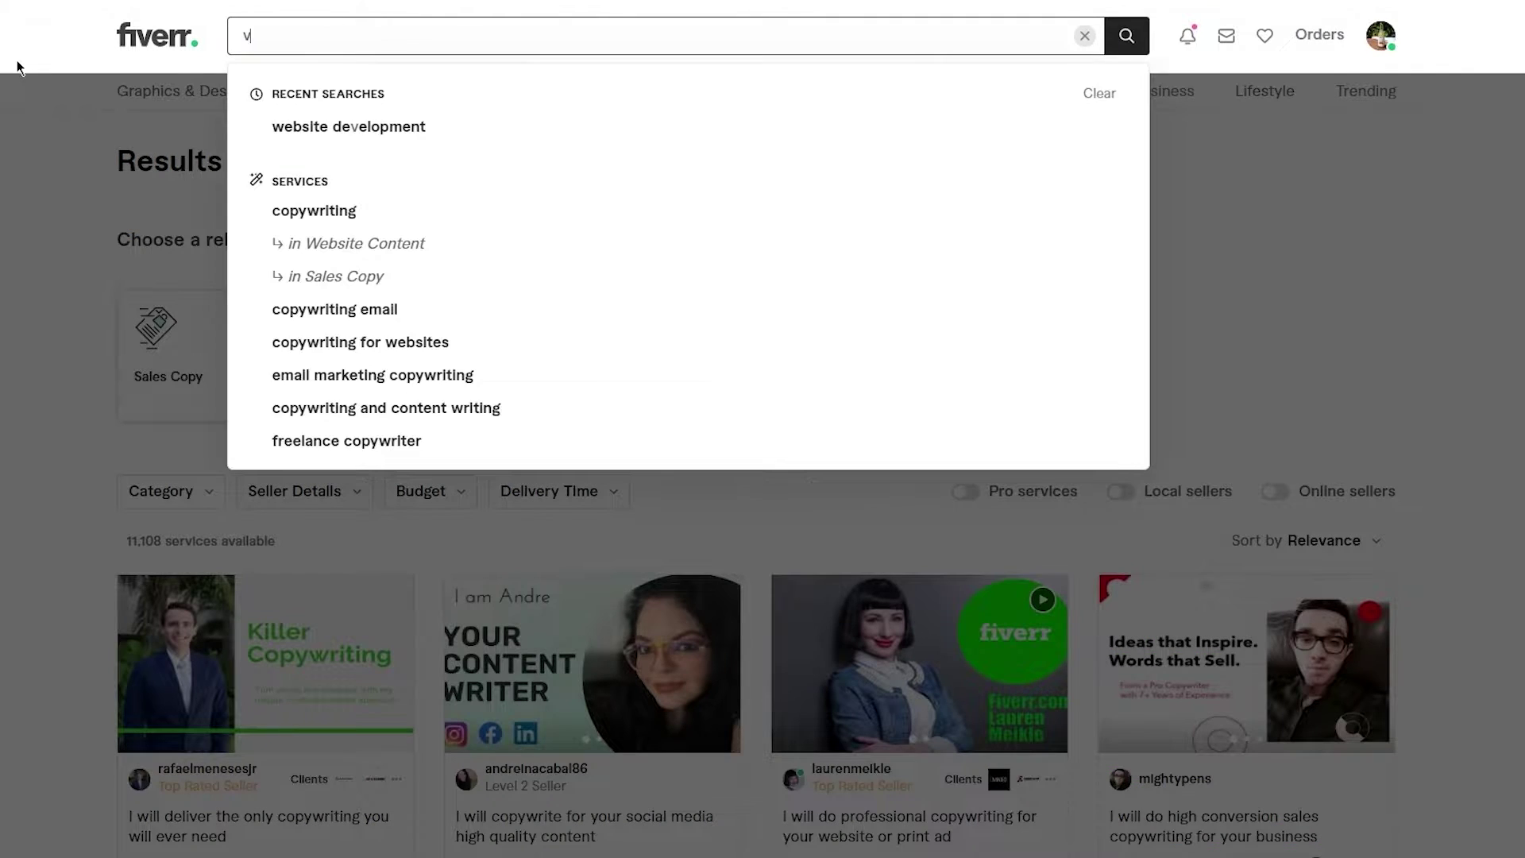
pyautogui.press('BackSpace')
pyautogui.press('BackSpace')
pyautogui.write('ide')
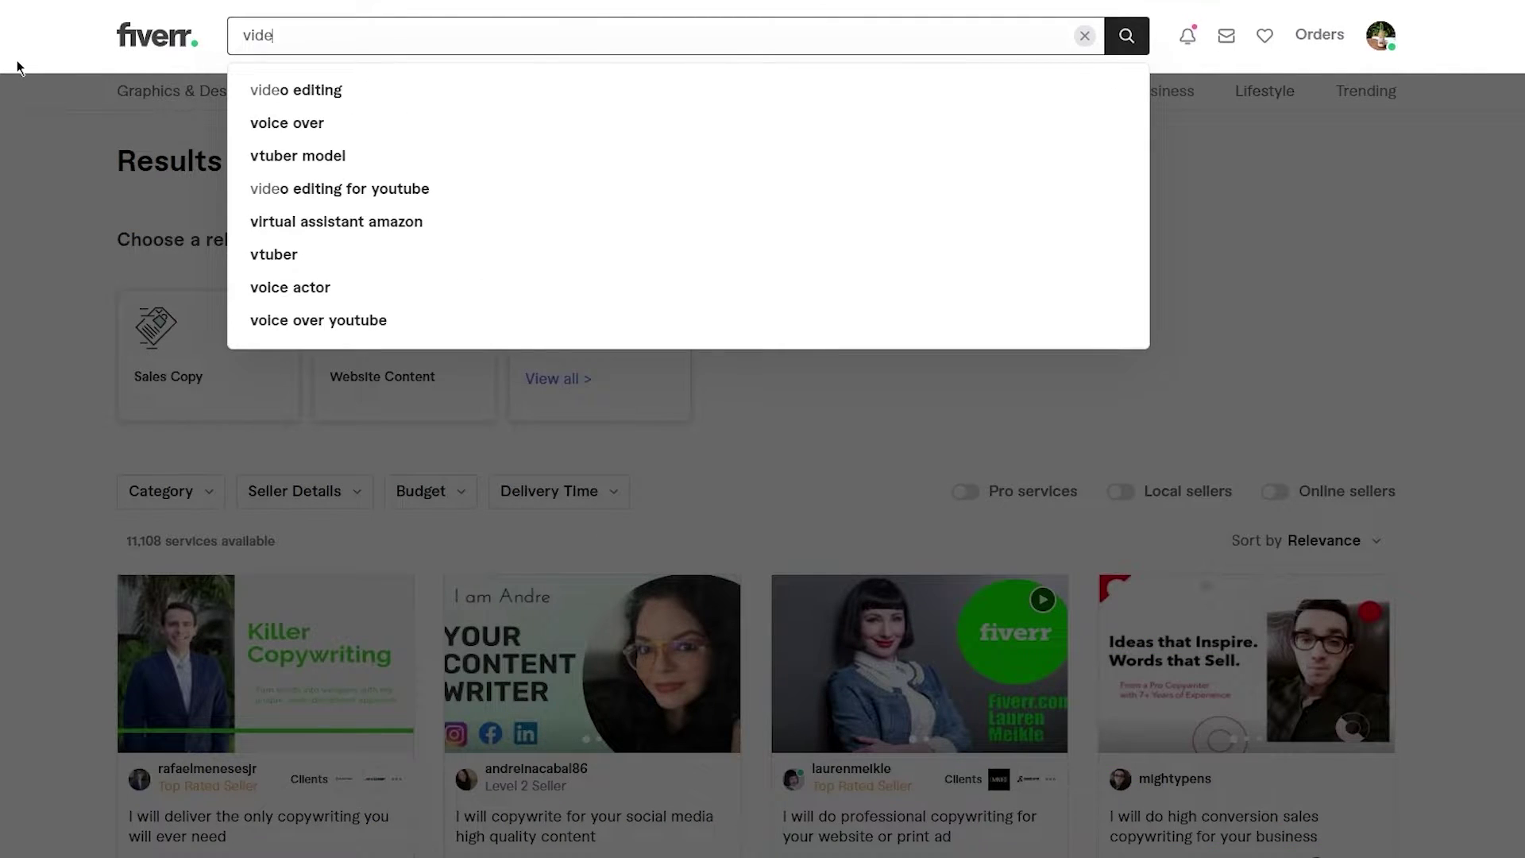
pyautogui.write('o mar')
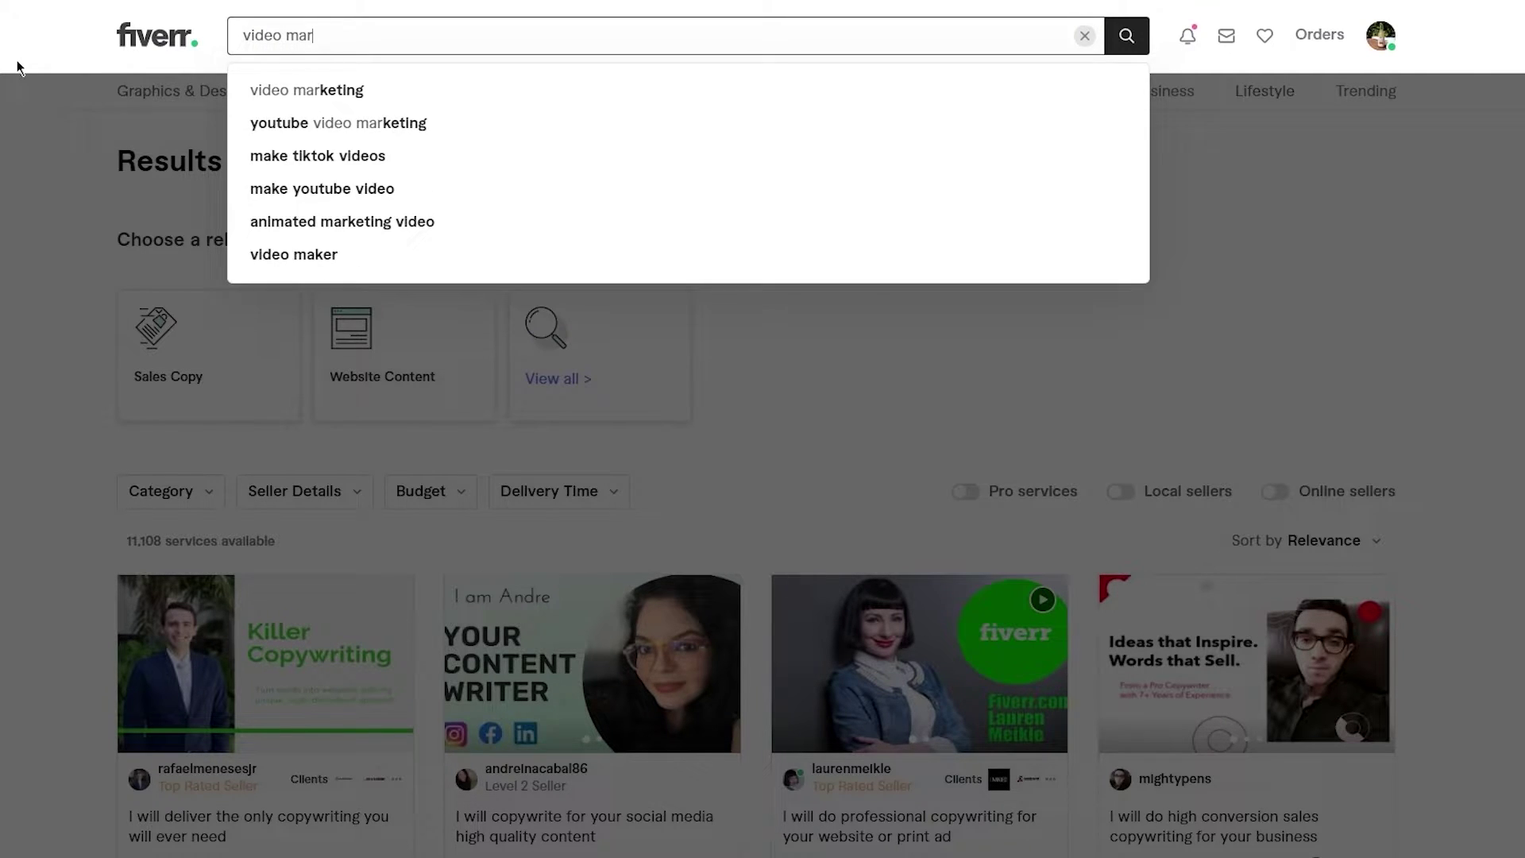
pyautogui.press('Down')
pyautogui.press('Return')
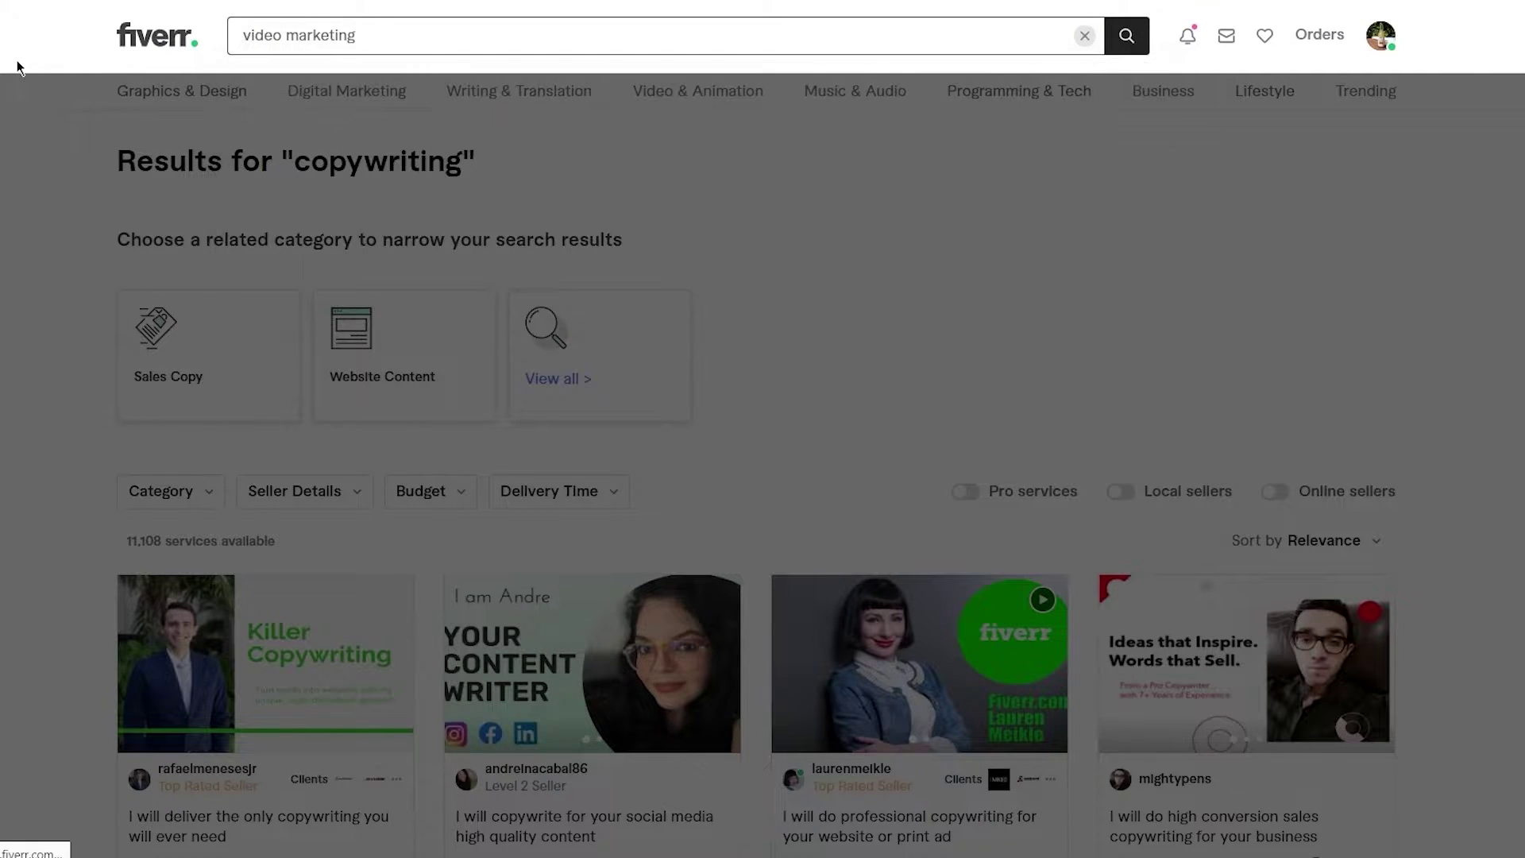
# - Browse the 7,054 video marketing gigs and their PKR starting prices
pyautogui.scroll(-2, 525, 170)
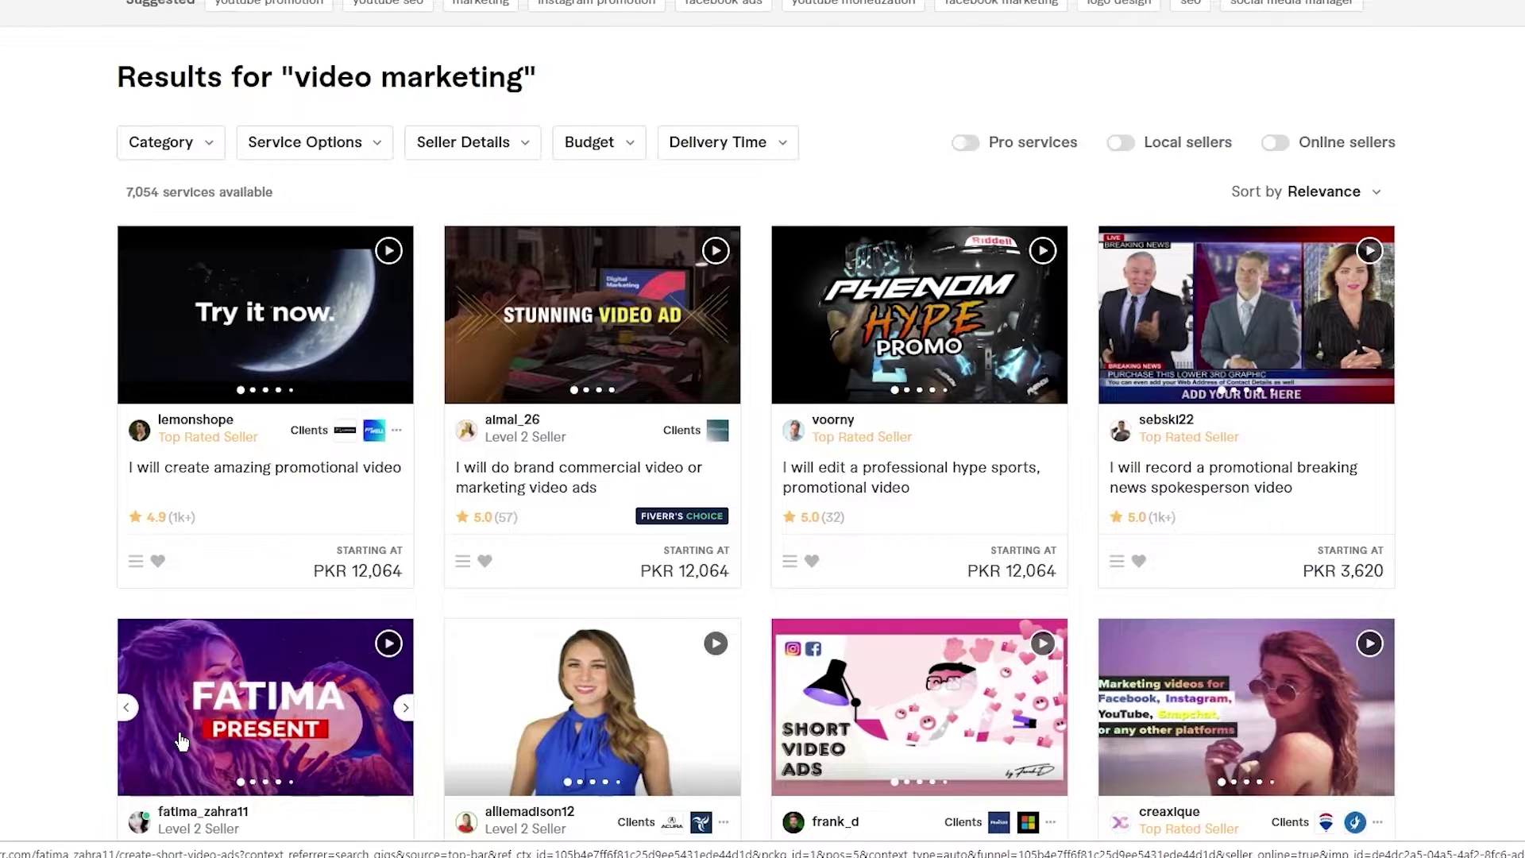
pyautogui.scroll(-3, 437, 521)
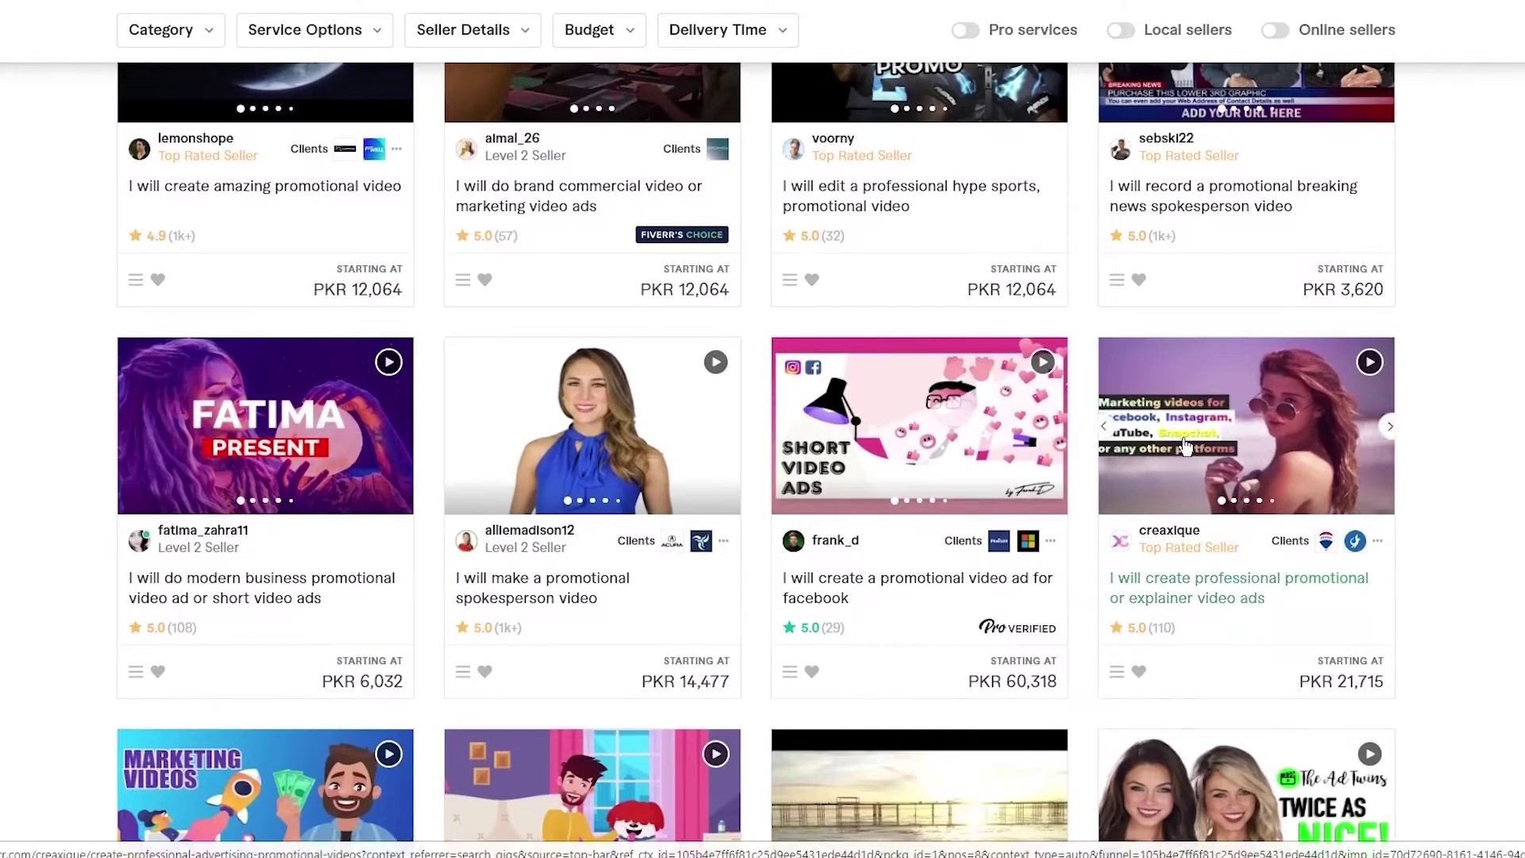
pyautogui.scroll(-2, 438, 512)
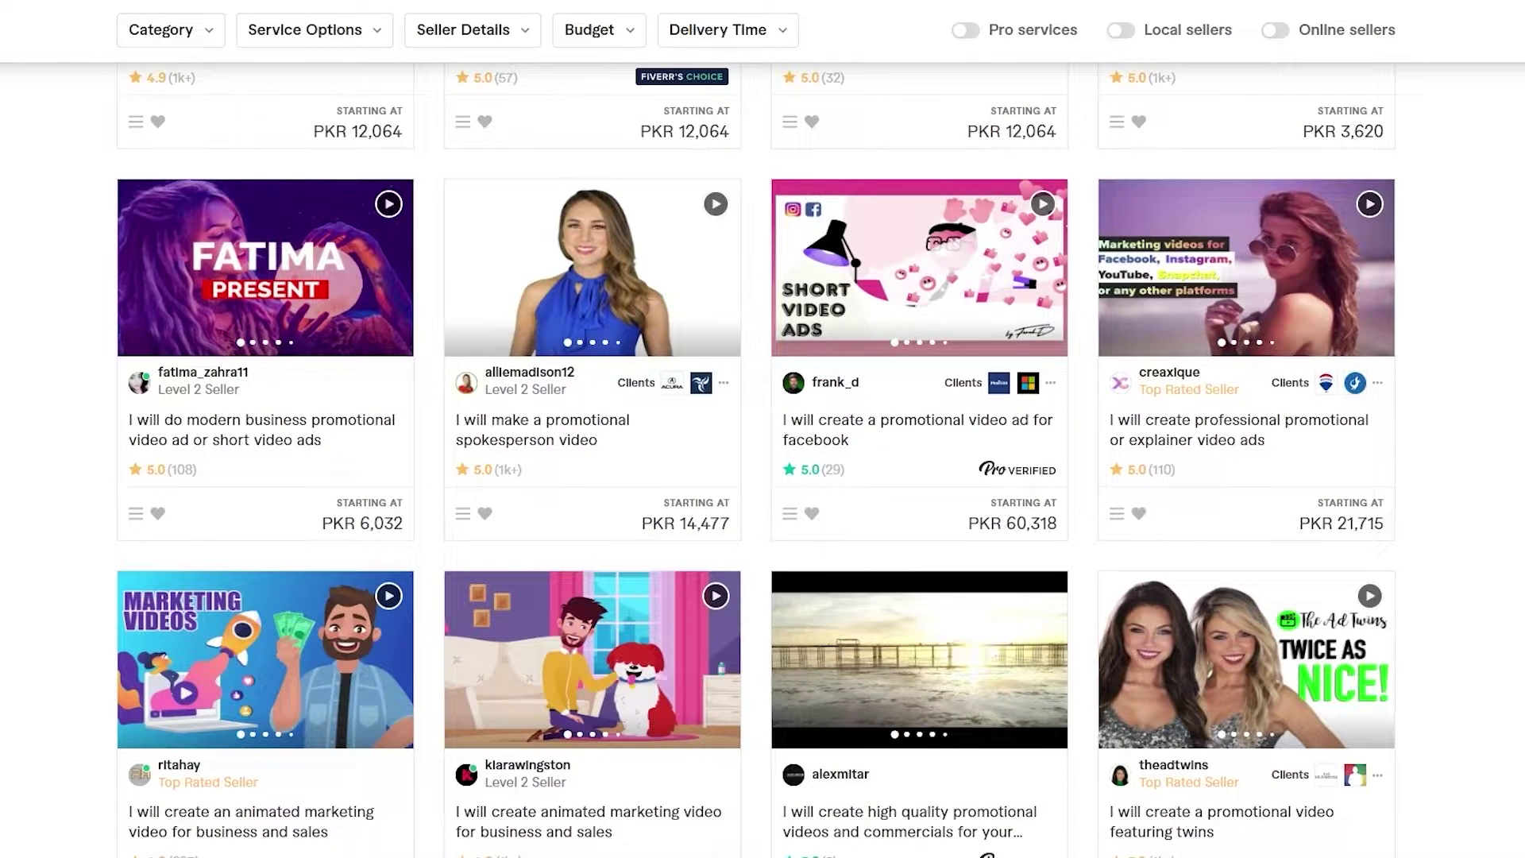
pyautogui.scroll(7, 762, 429)
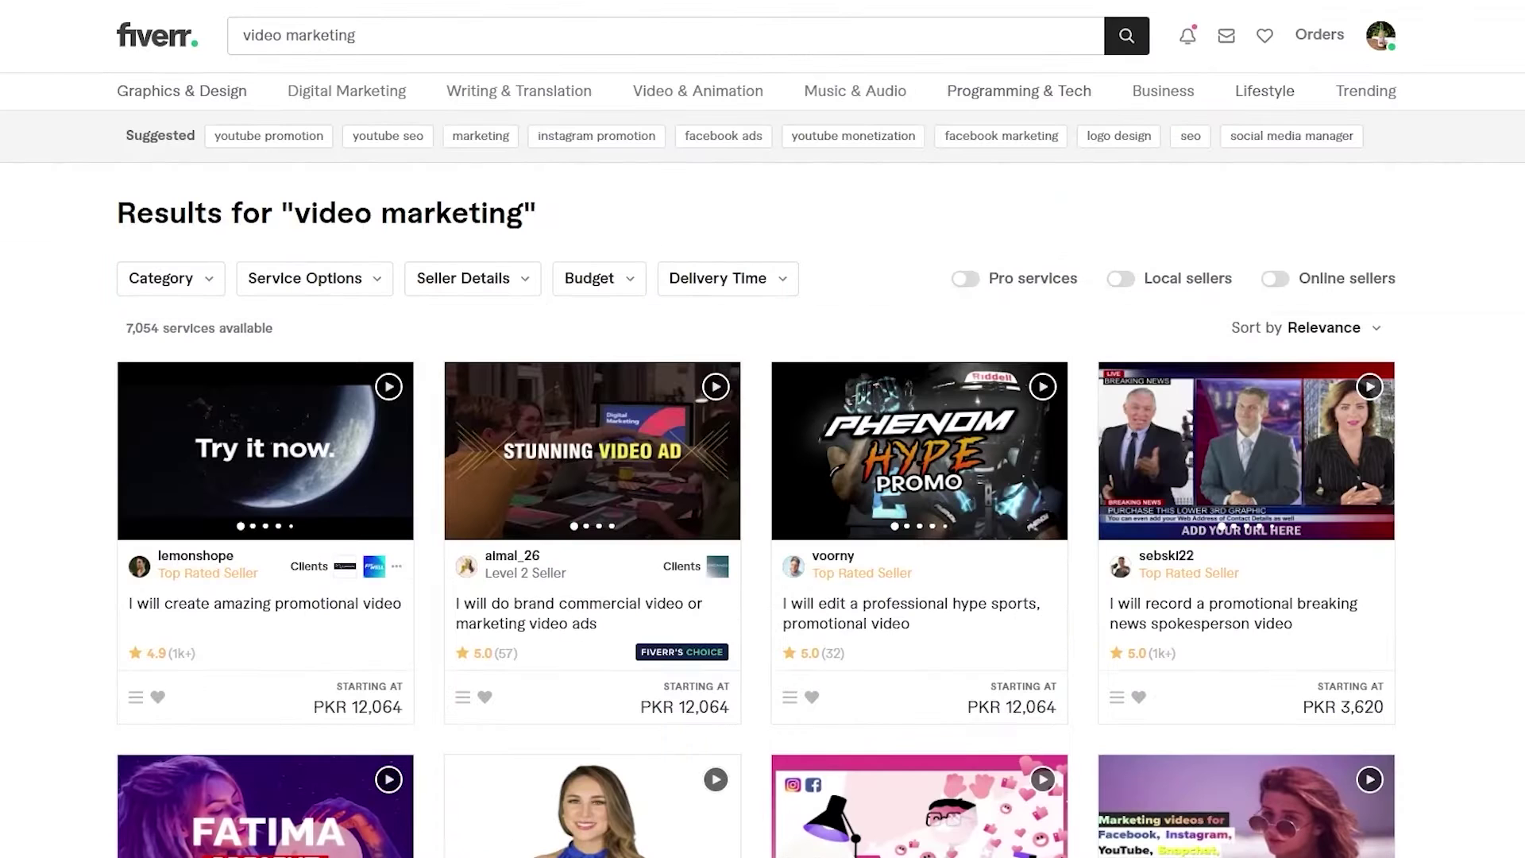
# - Replace the search term with 'translation' and run it
pyautogui.moveTo(578, 35); pyautogui.dragTo(163, 46)
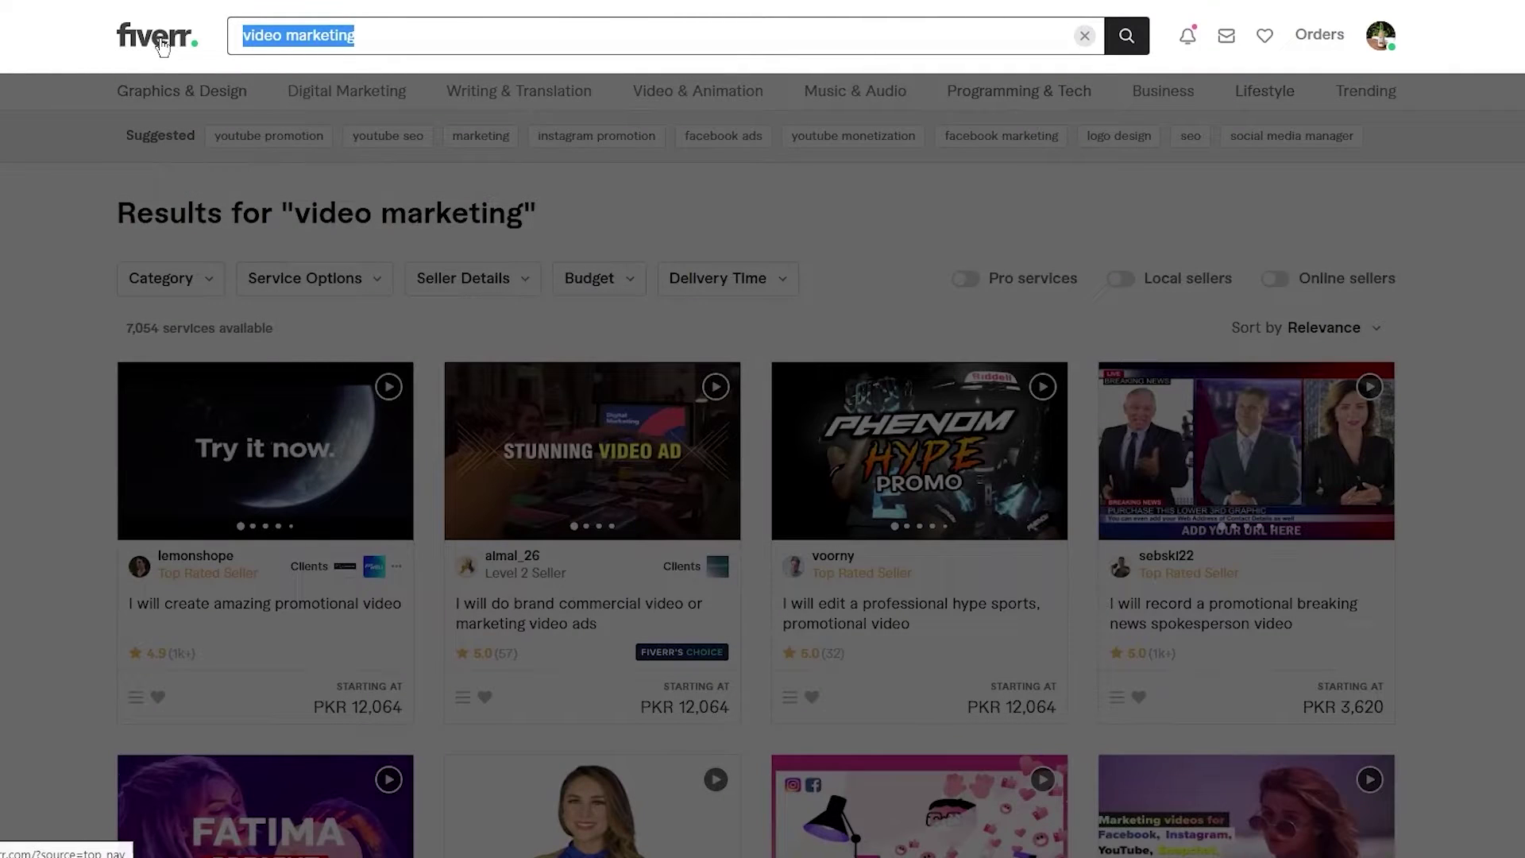
pyautogui.write('transl')
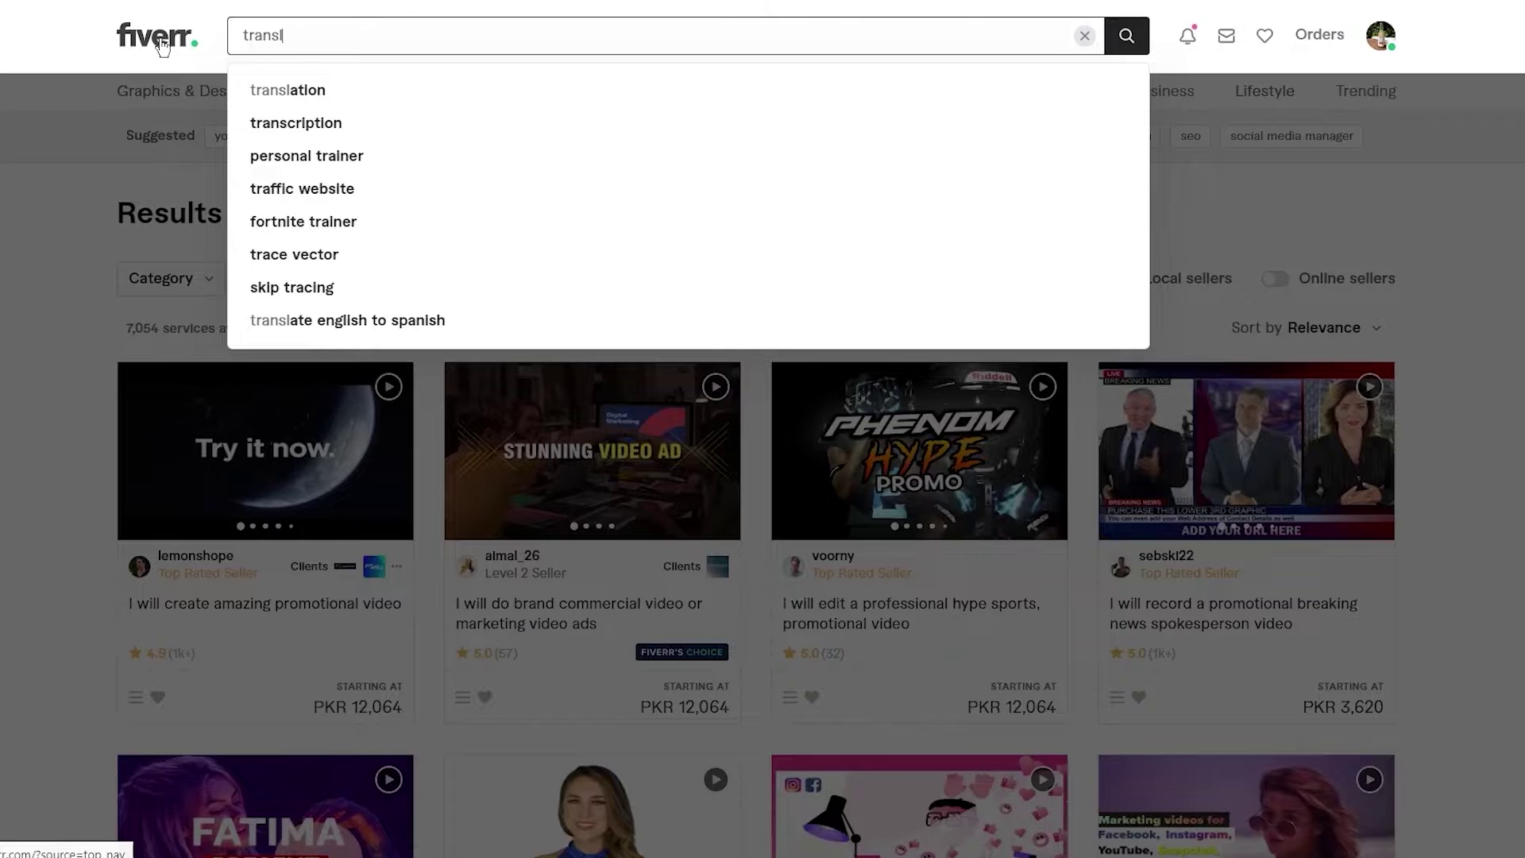
pyautogui.write('ation')
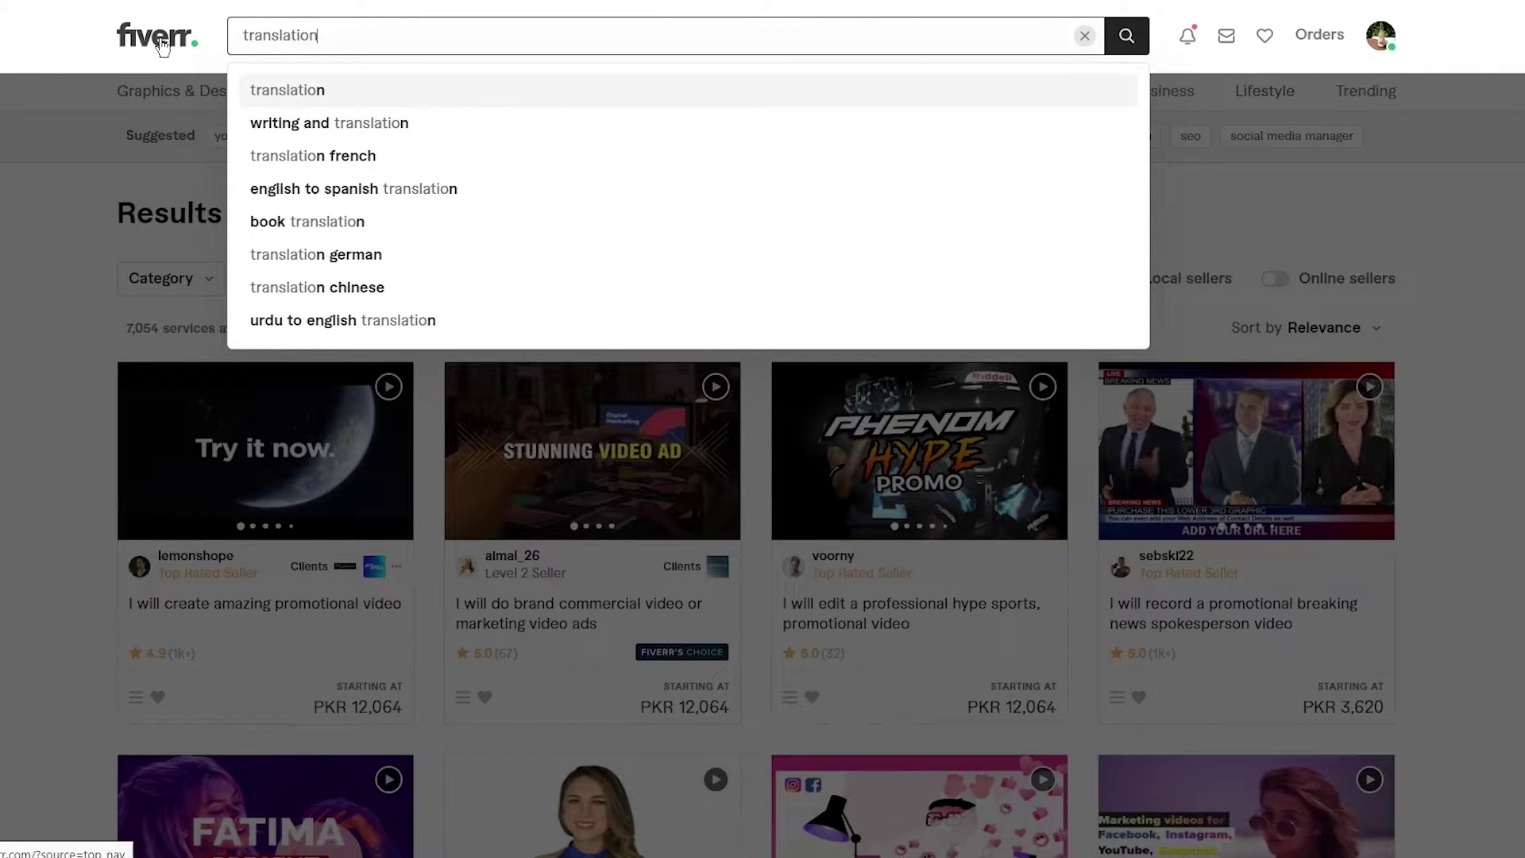
pyautogui.press('Return')
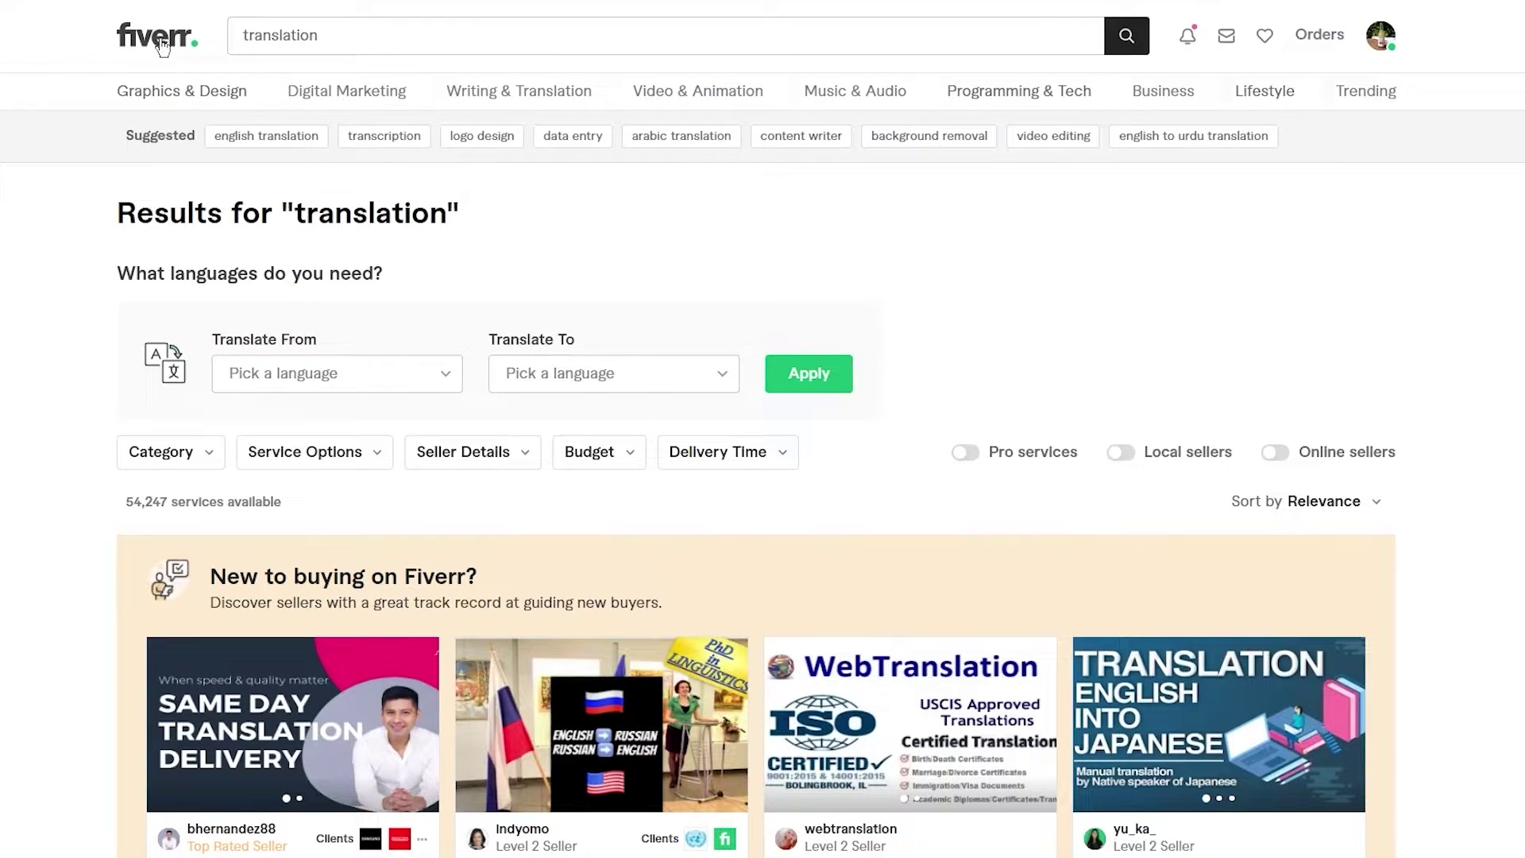
# - Scroll through the 54,247 translation gigs and their prices, then back up
pyautogui.scroll(-5, 354, 421)
pyautogui.scroll(-4, 57, 367)
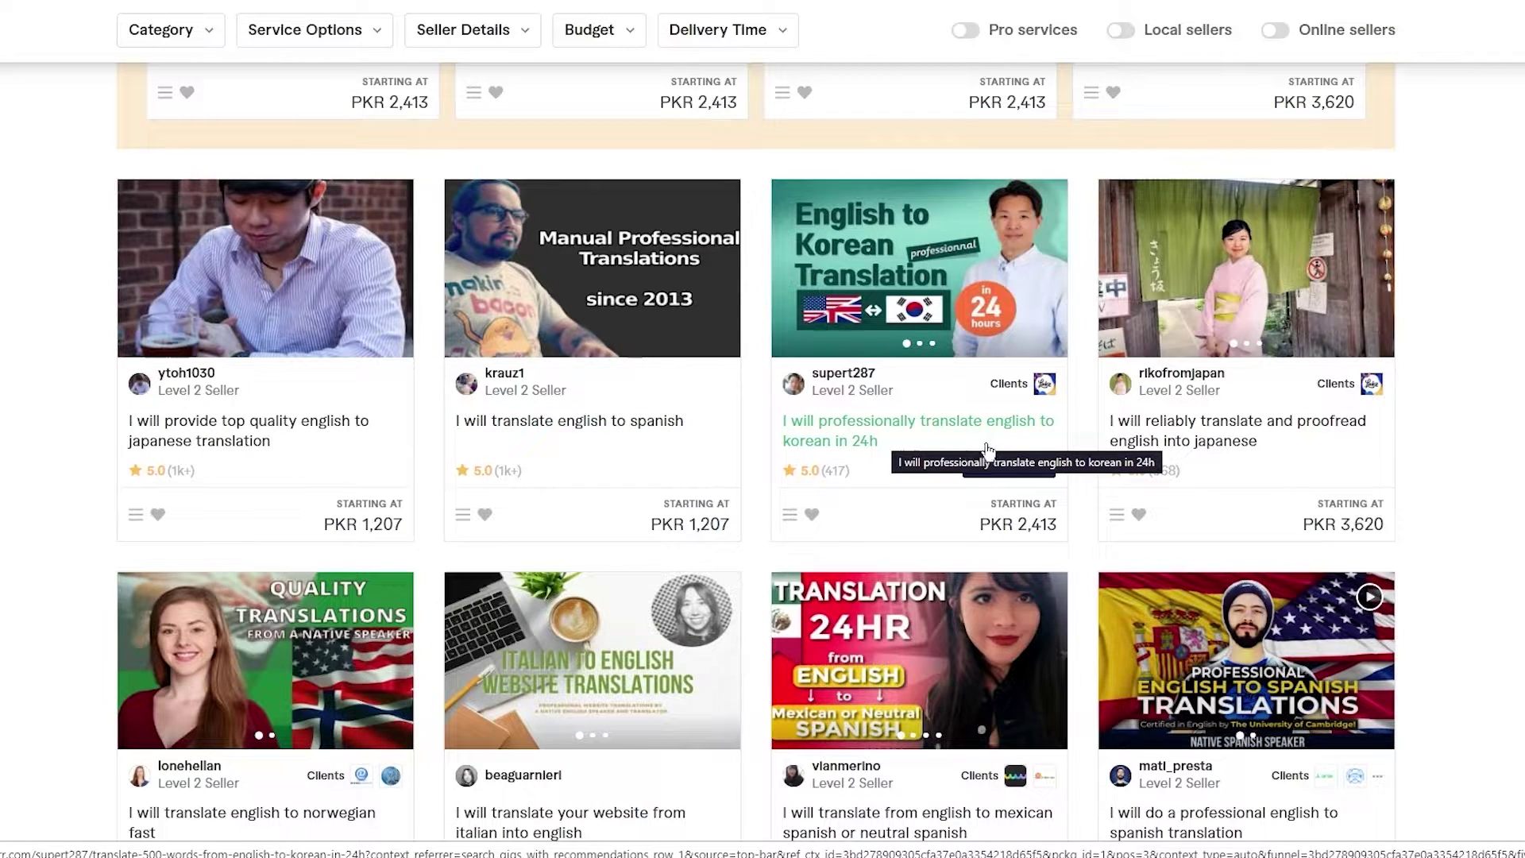
pyautogui.scroll(-3, 965, 449)
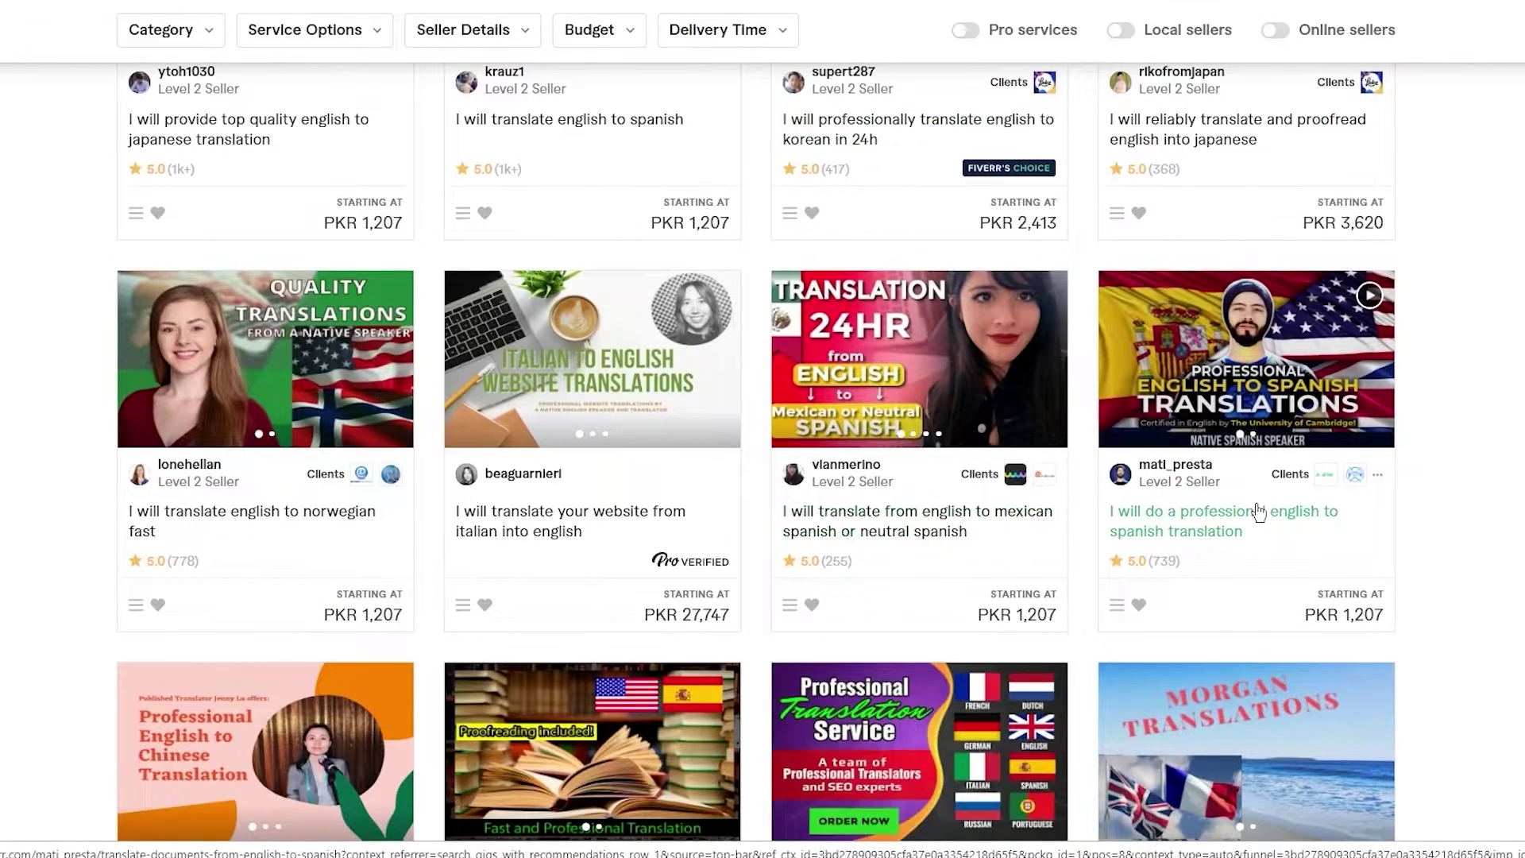
pyautogui.scroll(-2, 1255, 469)
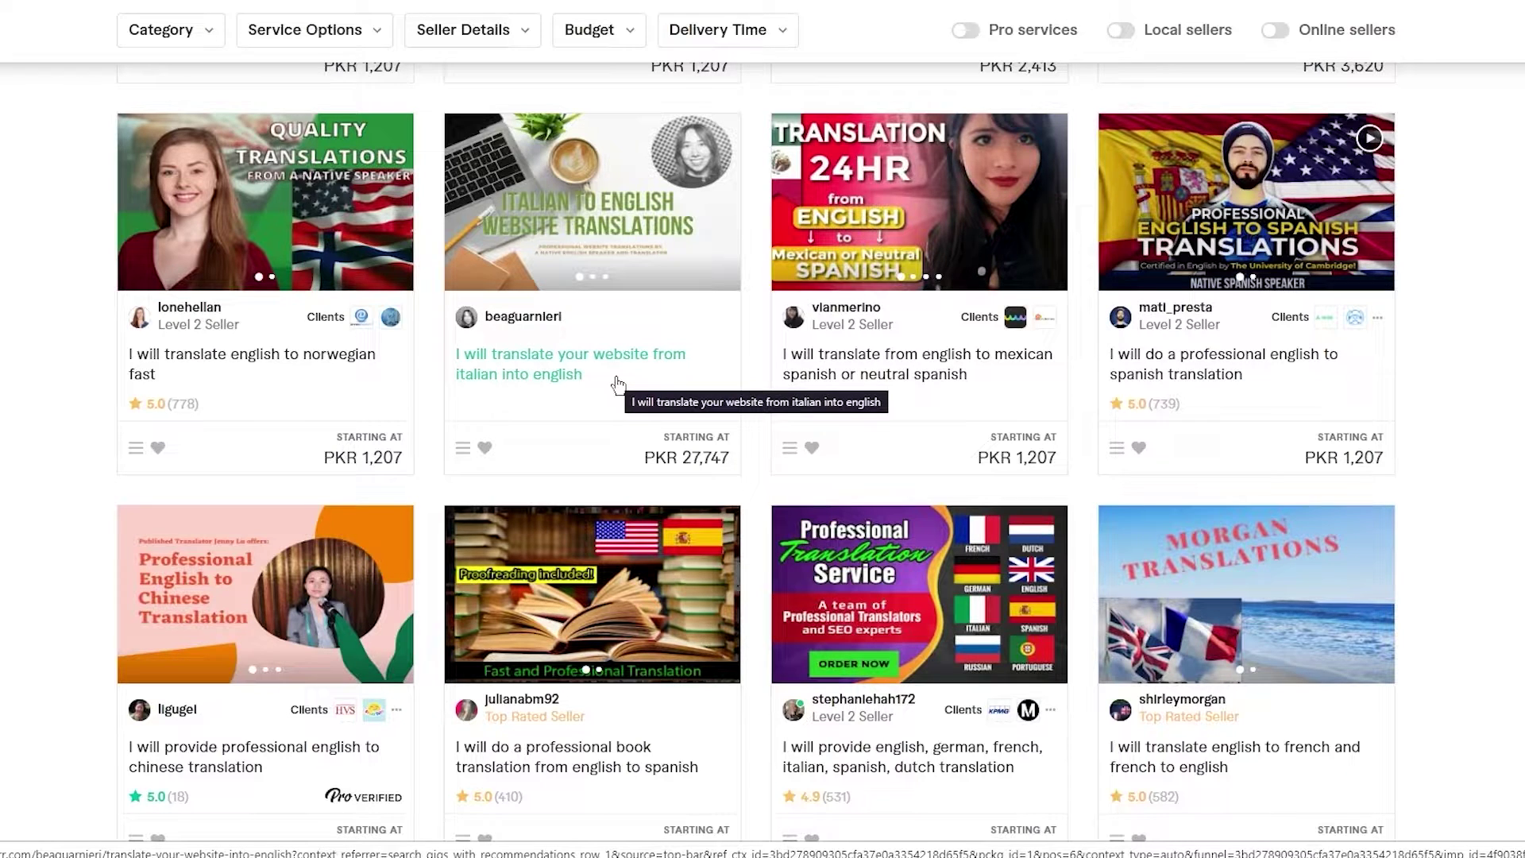
pyautogui.scroll(-3, 618, 386)
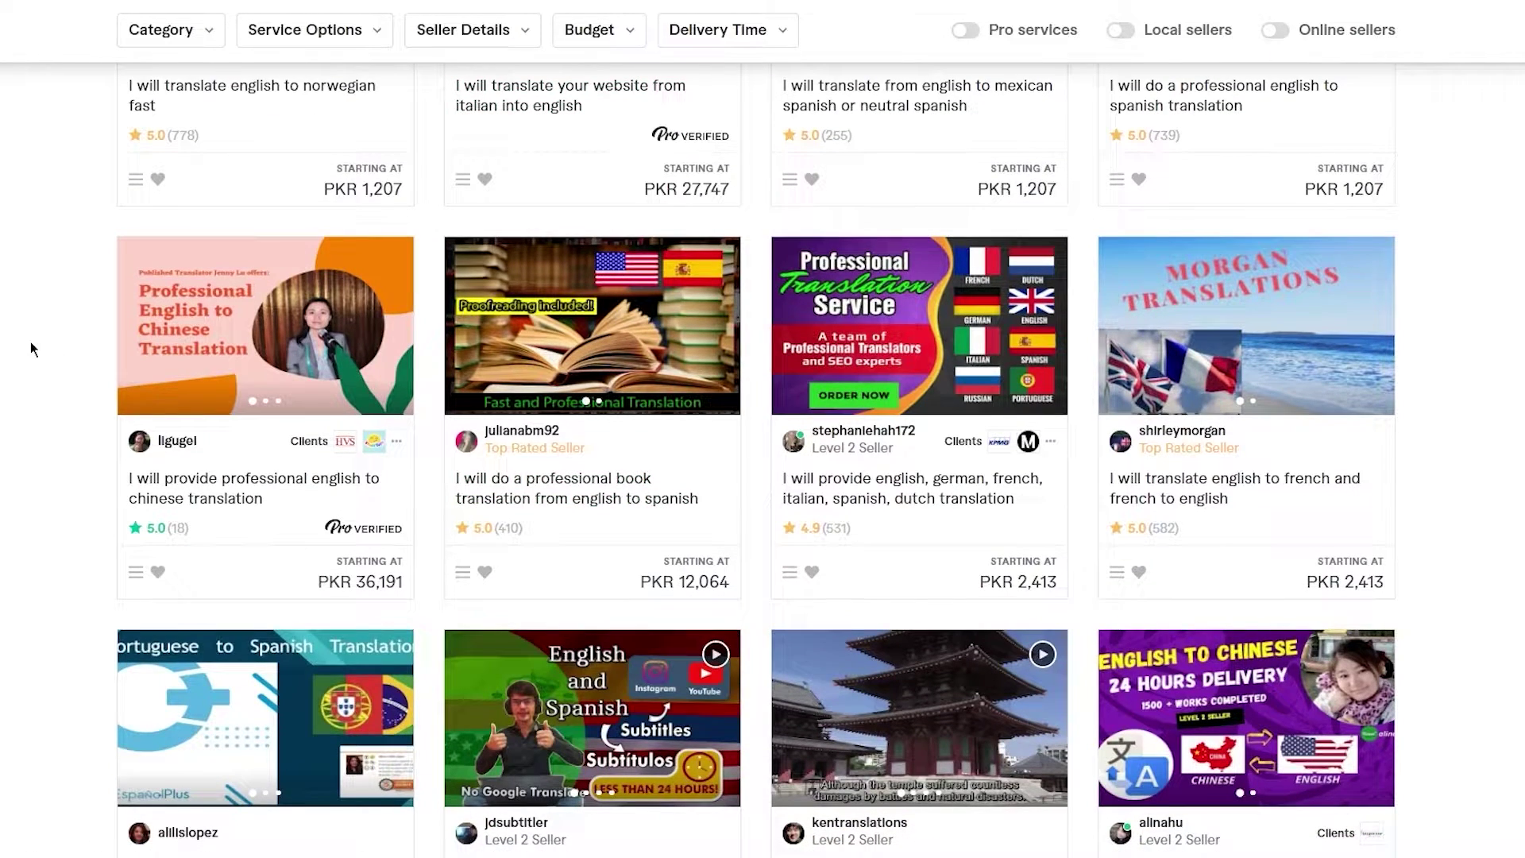
pyautogui.scroll(1, 30, 341)
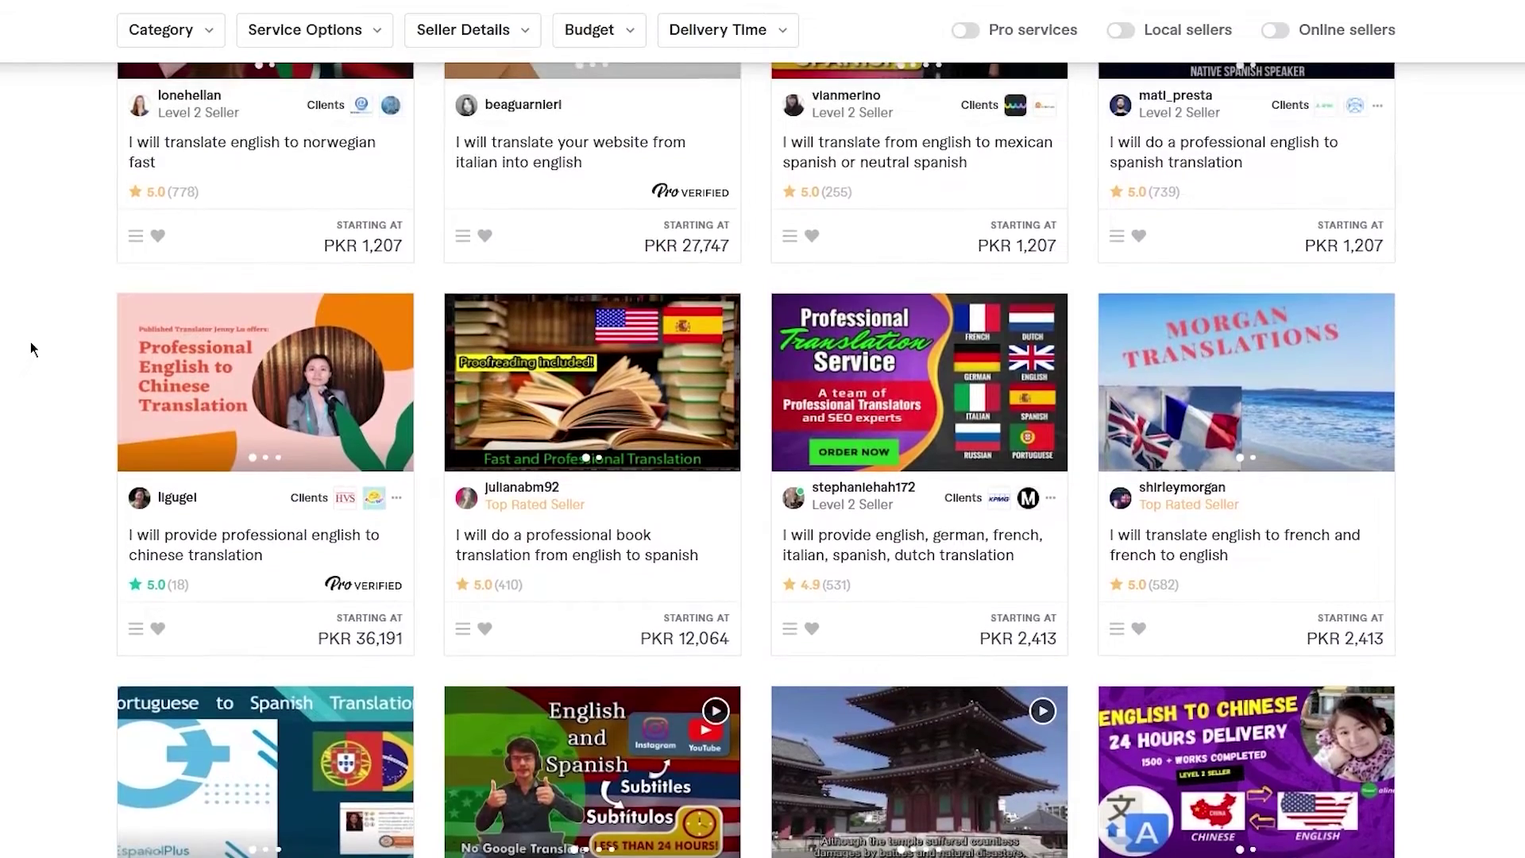
pyautogui.scroll(2, 30, 341)
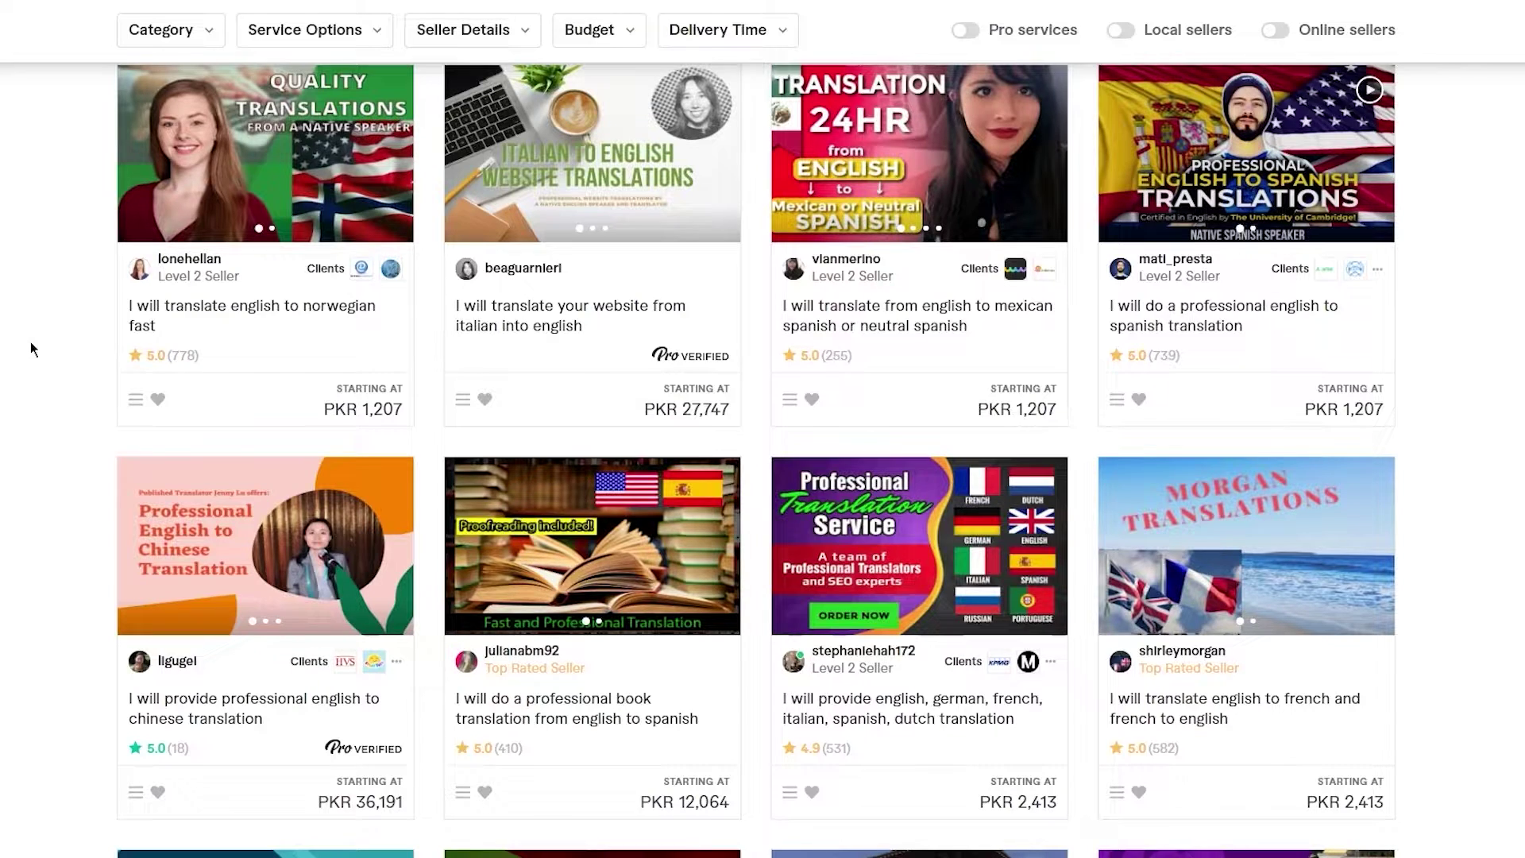
pyautogui.scroll(-3, 30, 342)
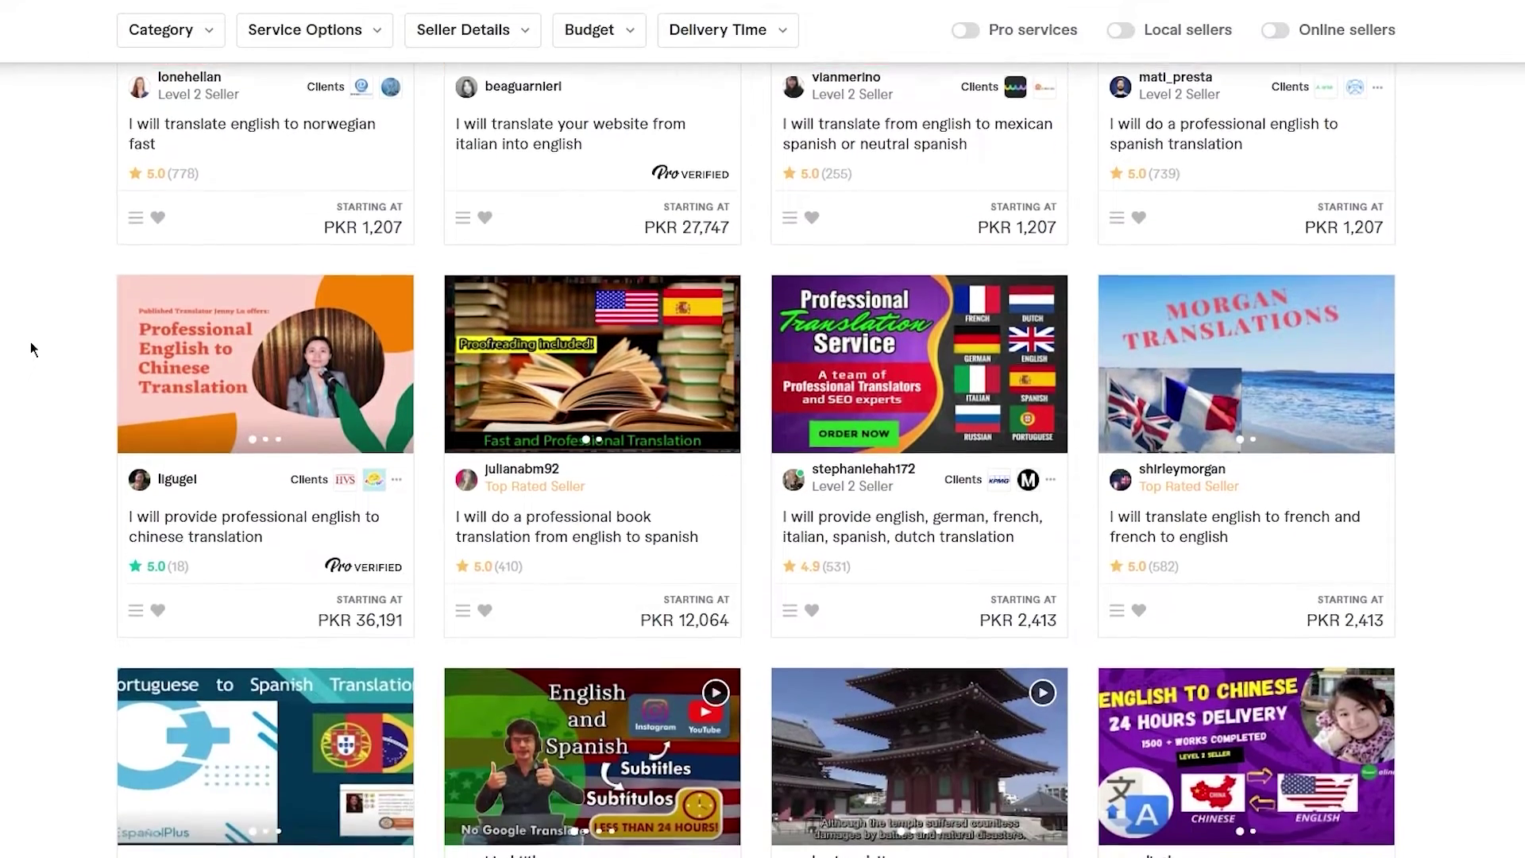
pyautogui.scroll(-1, 30, 342)
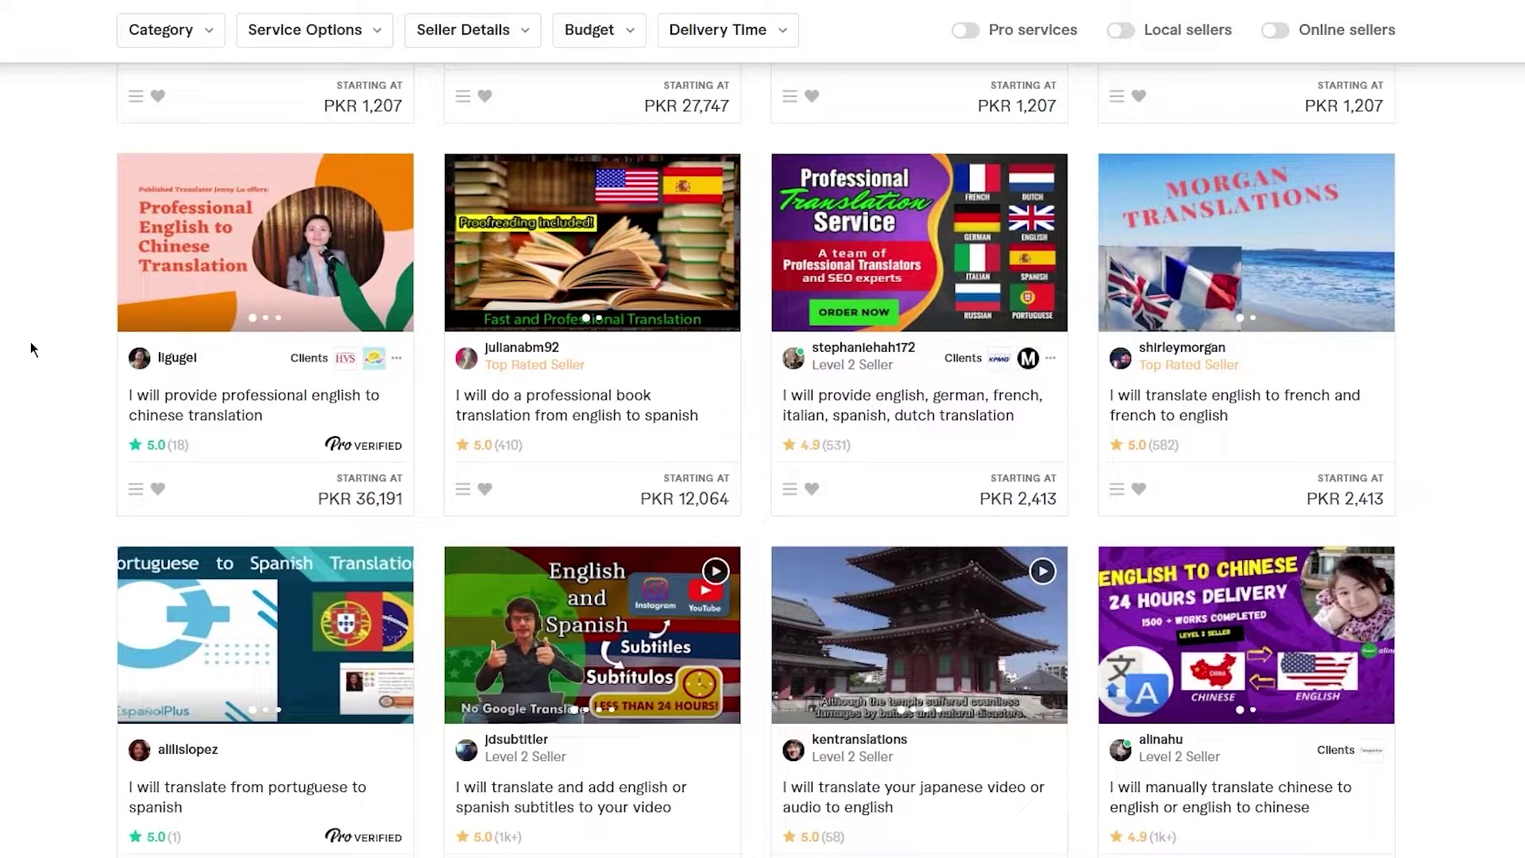
pyautogui.scroll(-3, 32, 348)
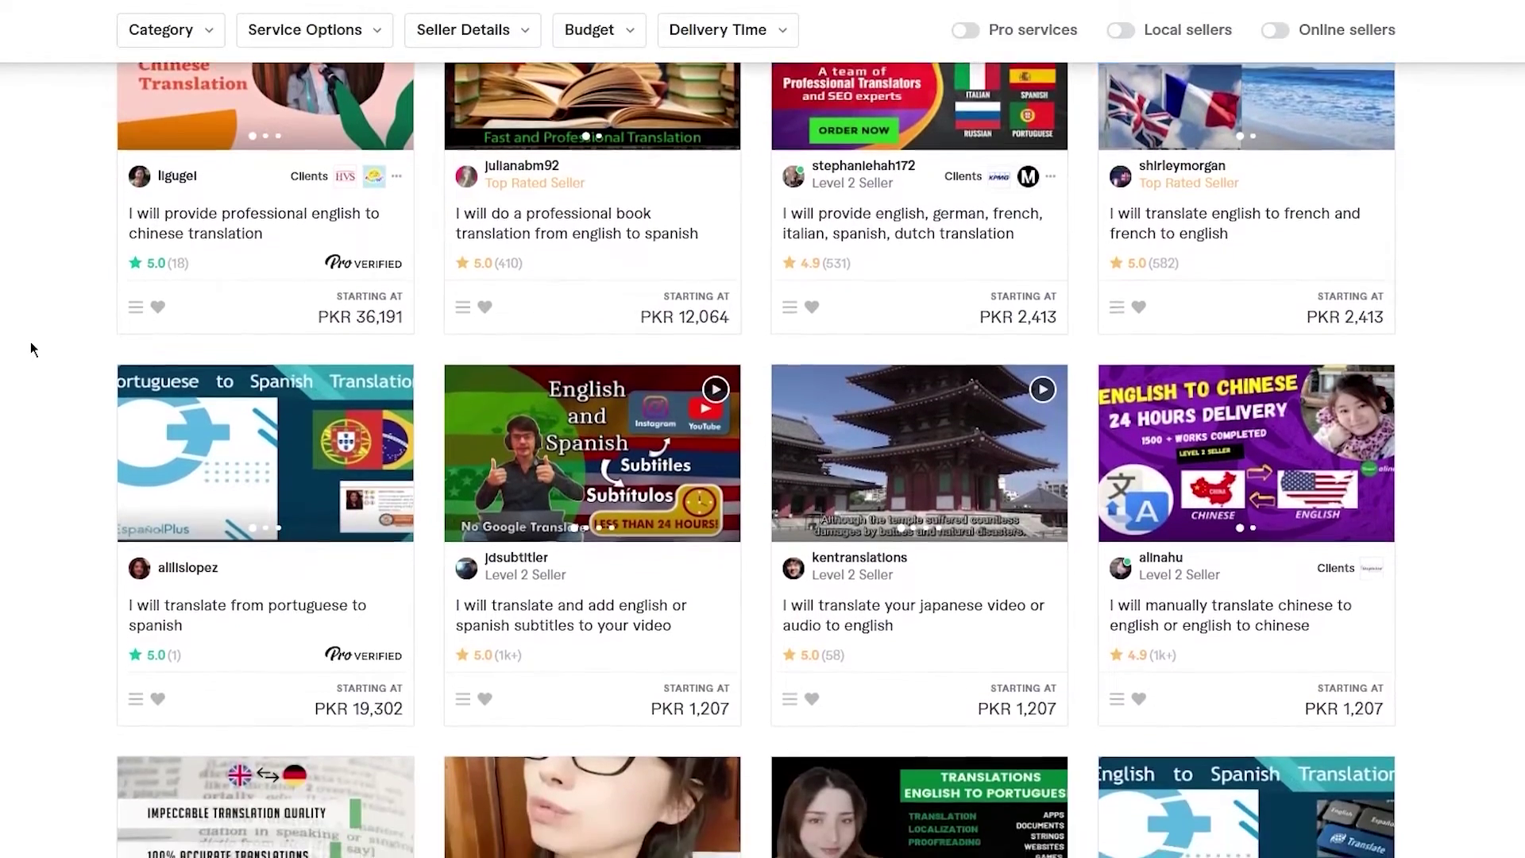
pyautogui.scroll(-1, 32, 348)
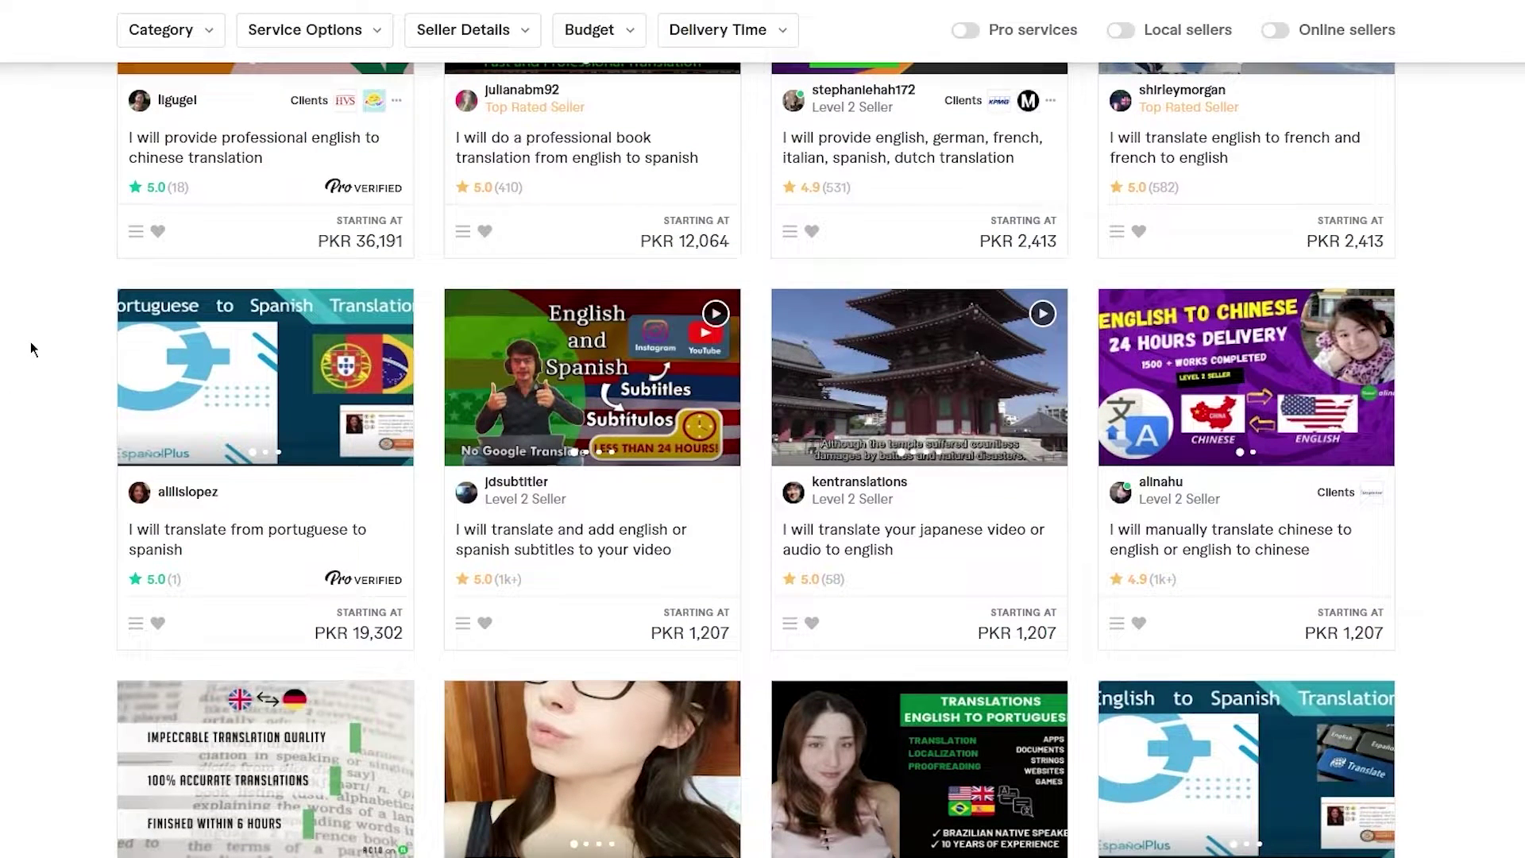
pyautogui.scroll(-1, 32, 348)
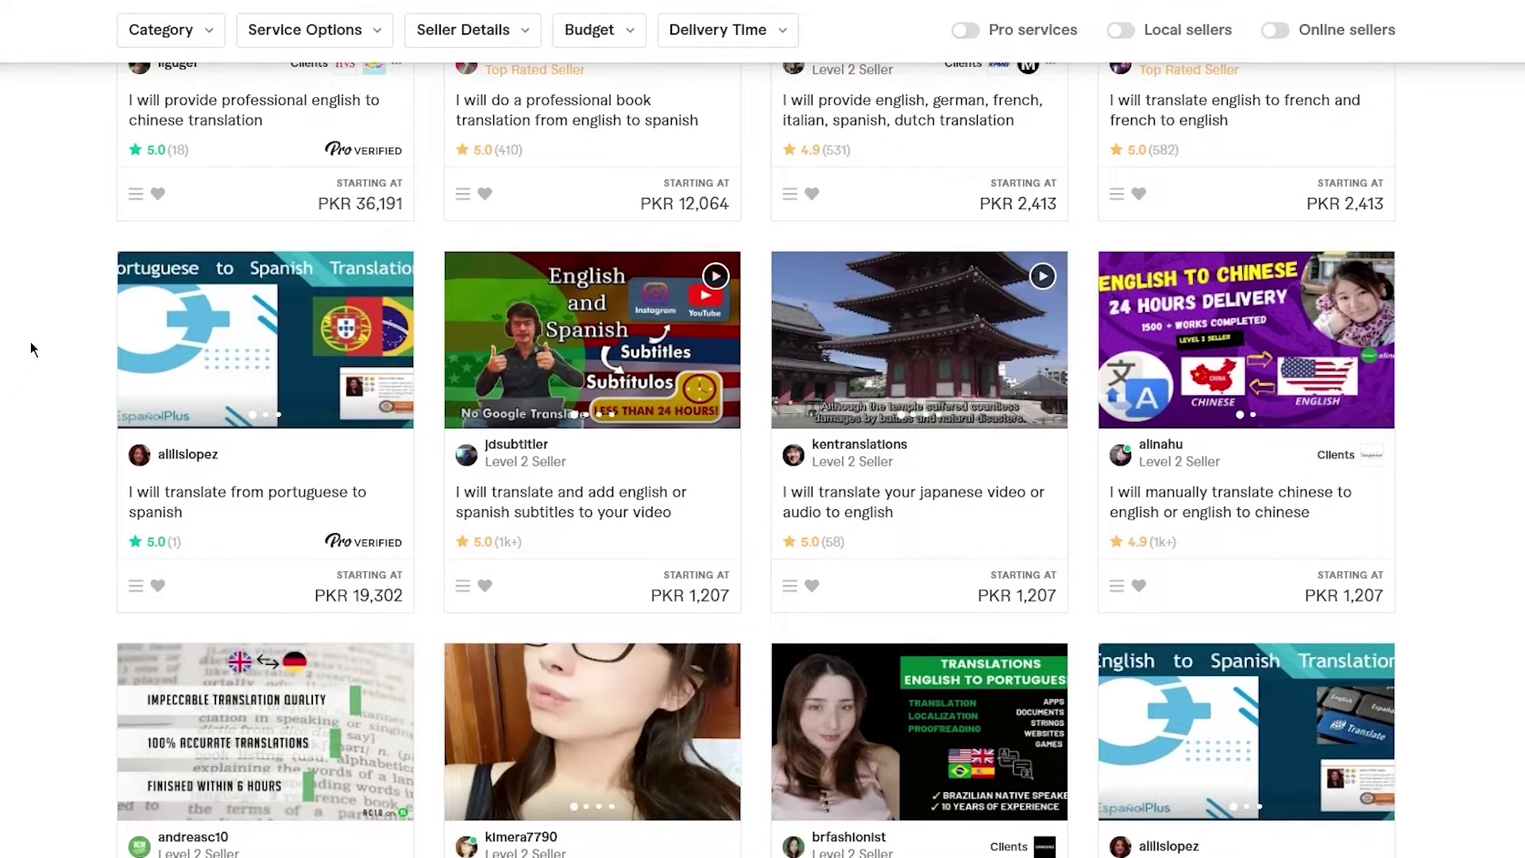
pyautogui.scroll(-2, 32, 348)
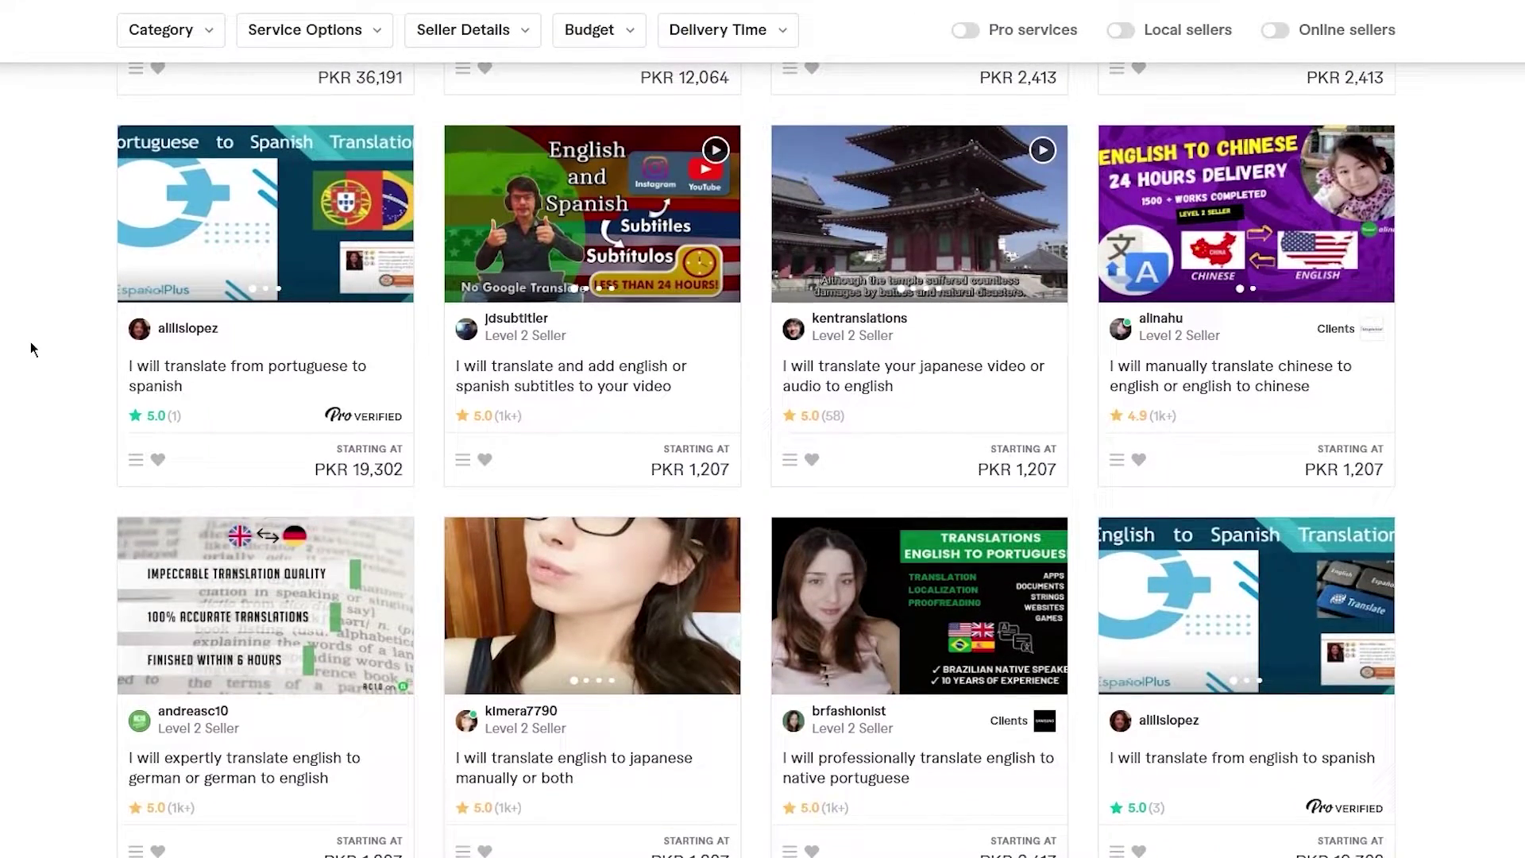
pyautogui.scroll(15, 30, 341)
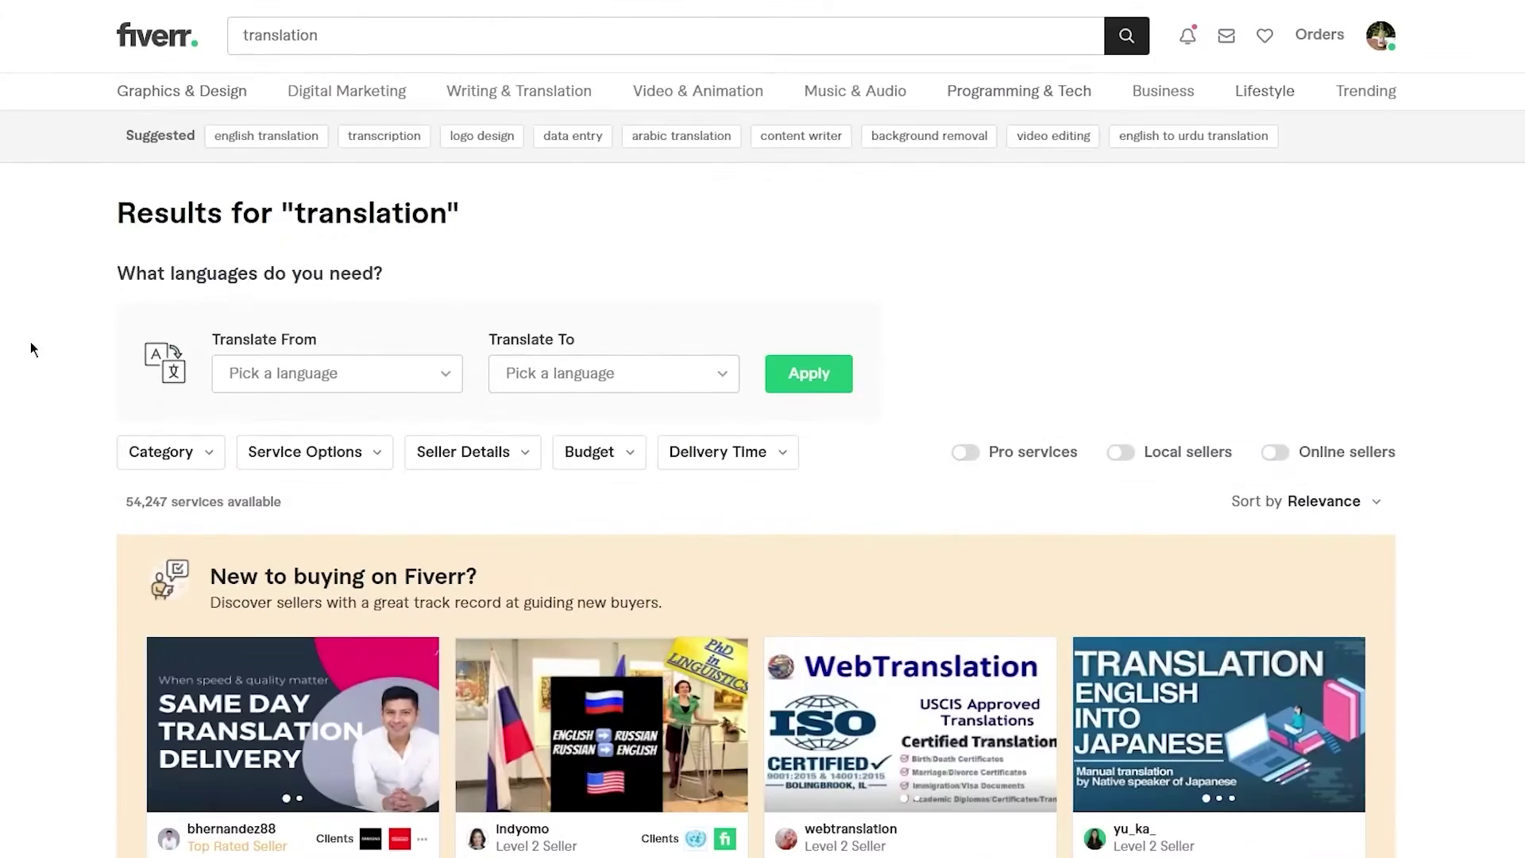
pyautogui.click(347, 54)
pyautogui.write('s')
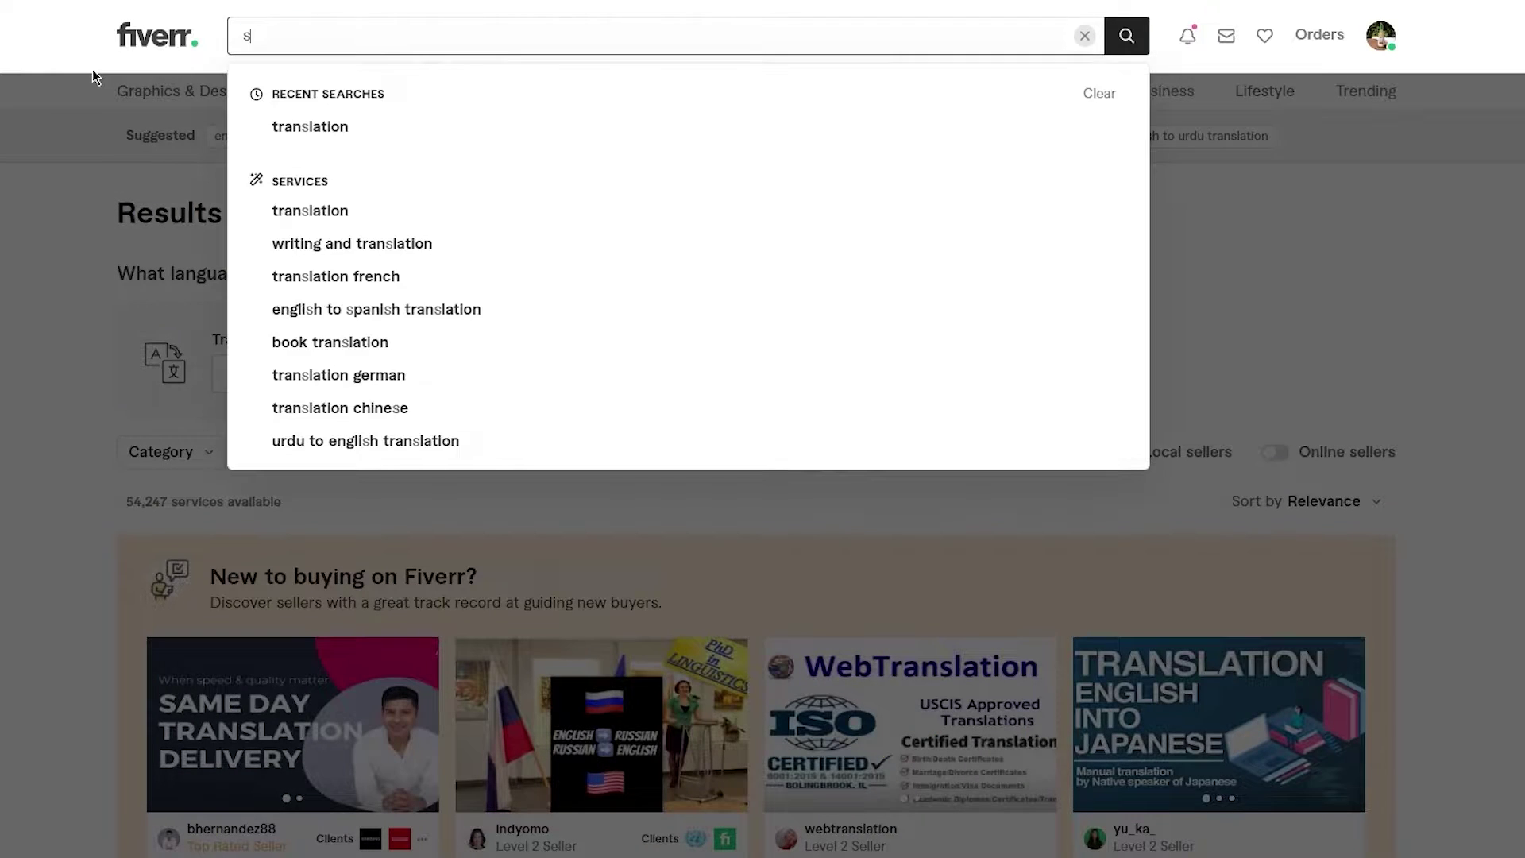
pyautogui.write('ocial')
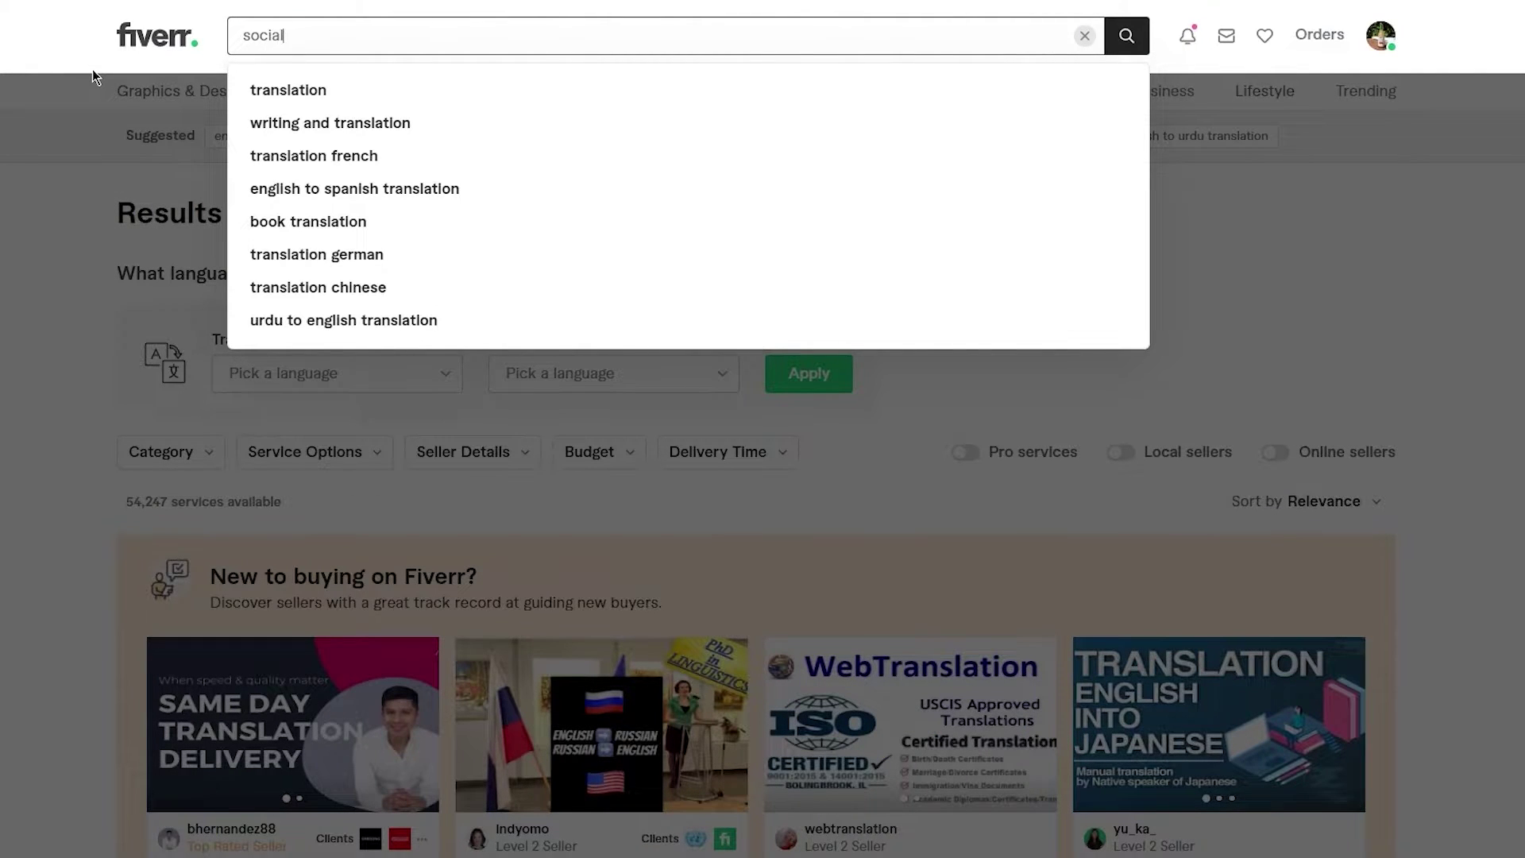
pyautogui.write(' med')
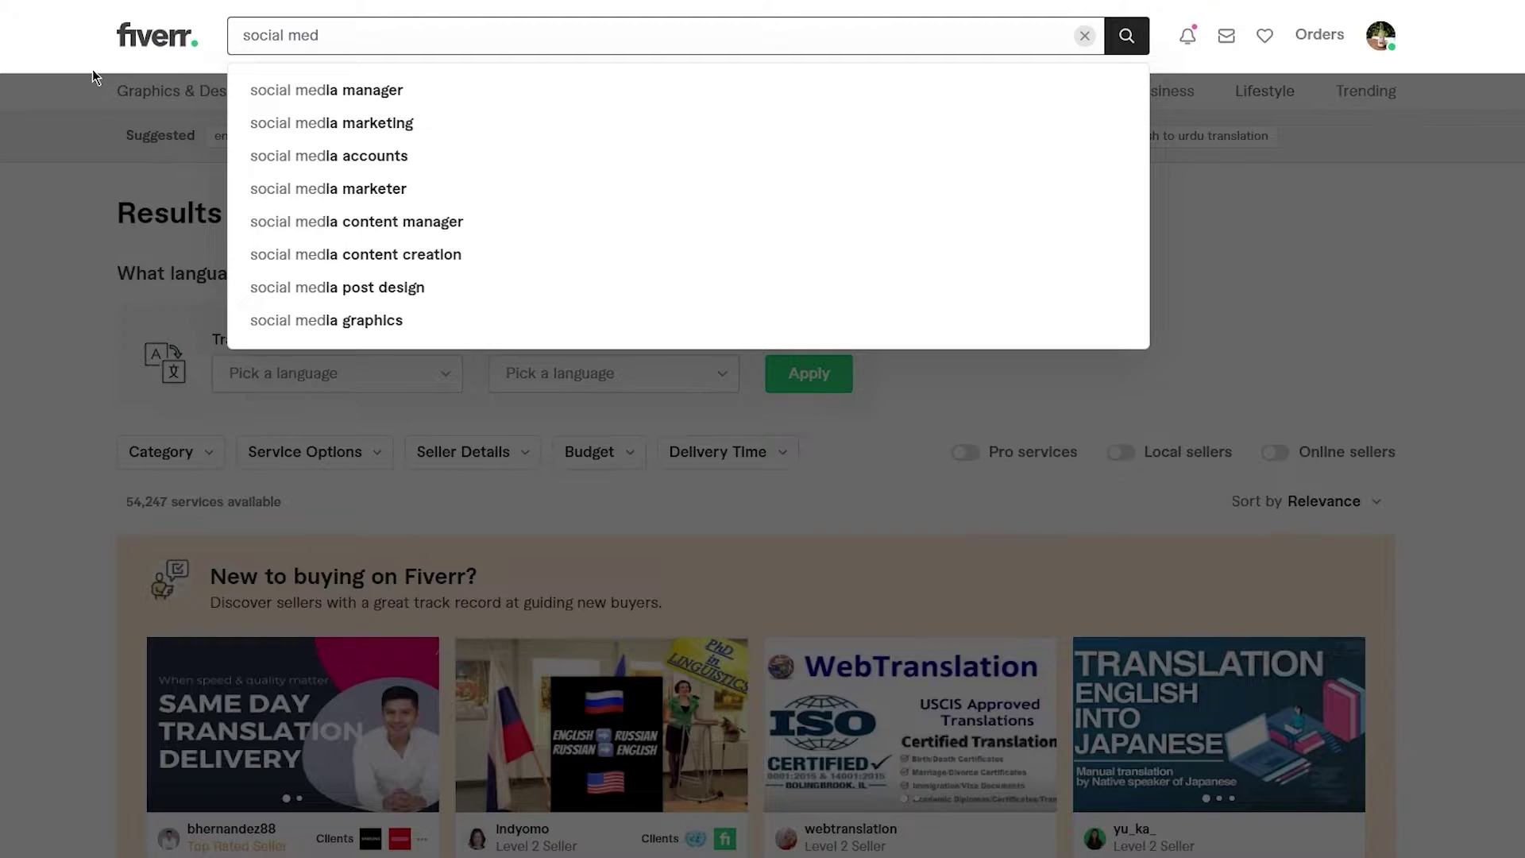
pyautogui.press('Down')
pyautogui.press('Down')
pyautogui.press('Return')
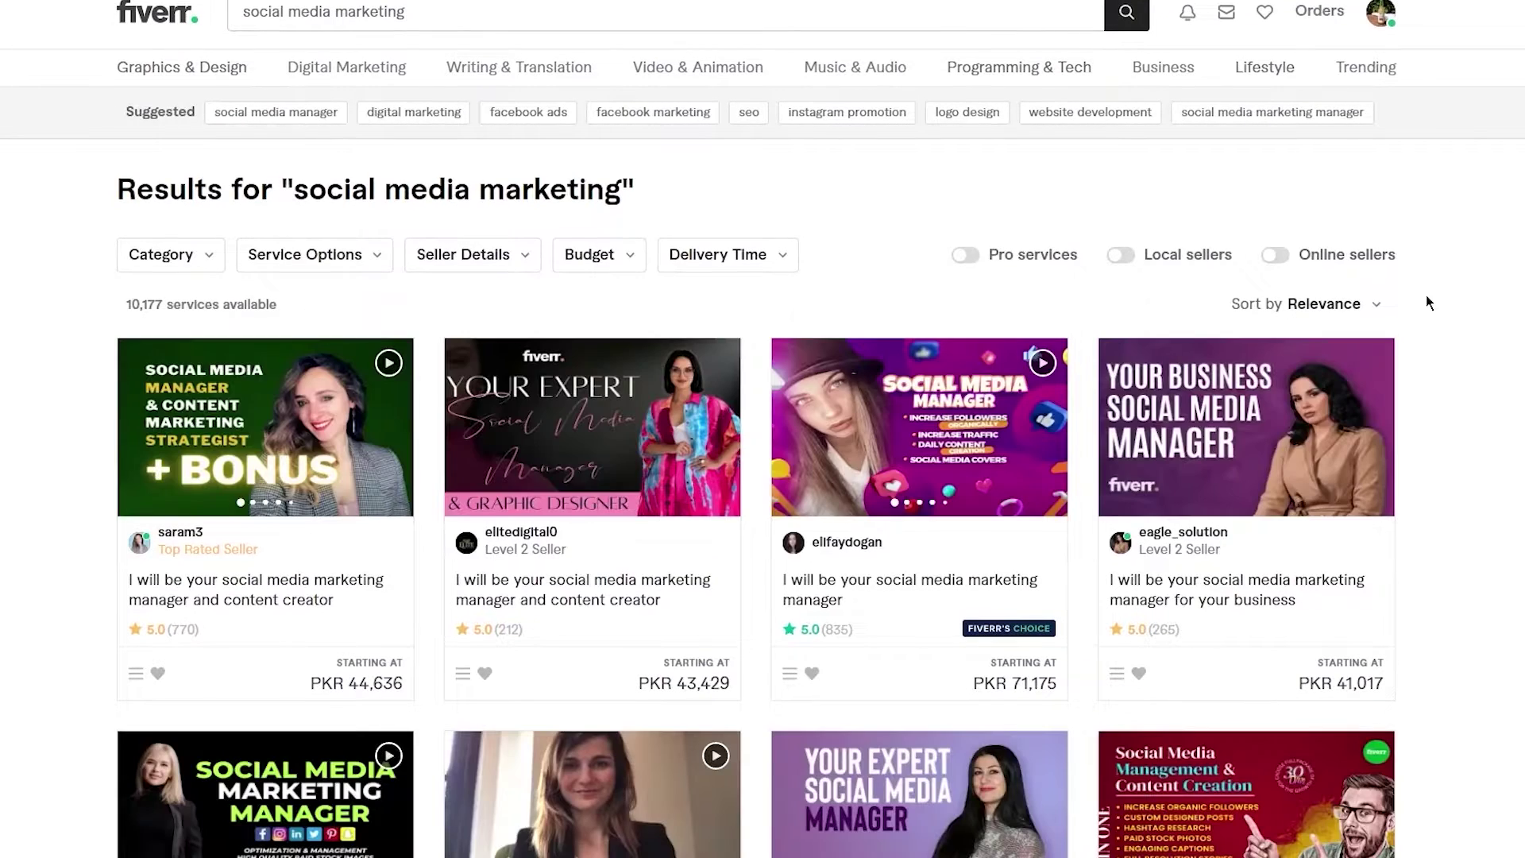
pyautogui.scroll(-2, 1428, 297)
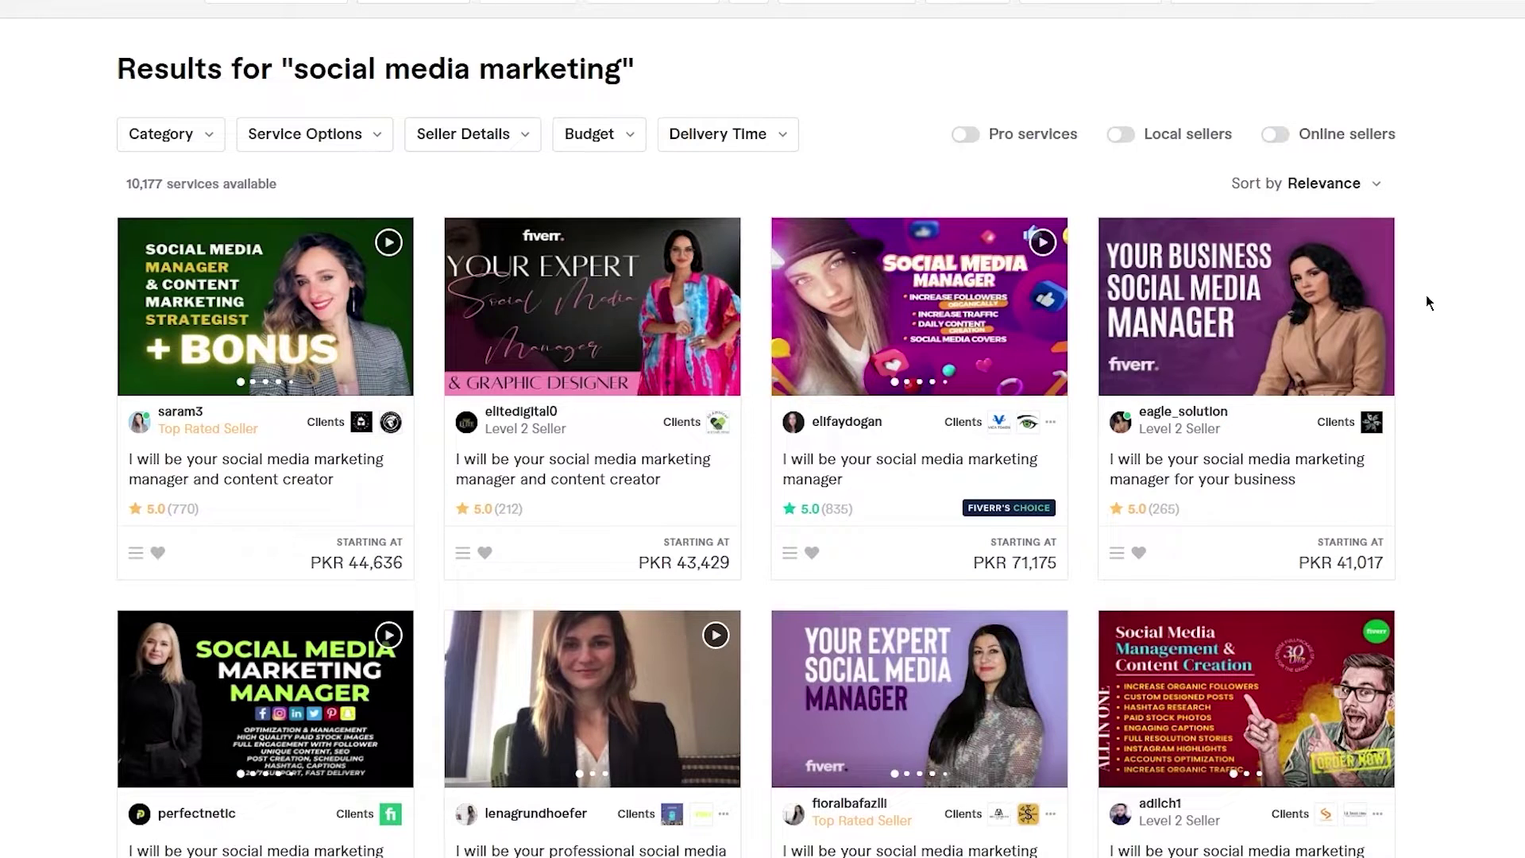
pyautogui.scroll(-1, 1427, 302)
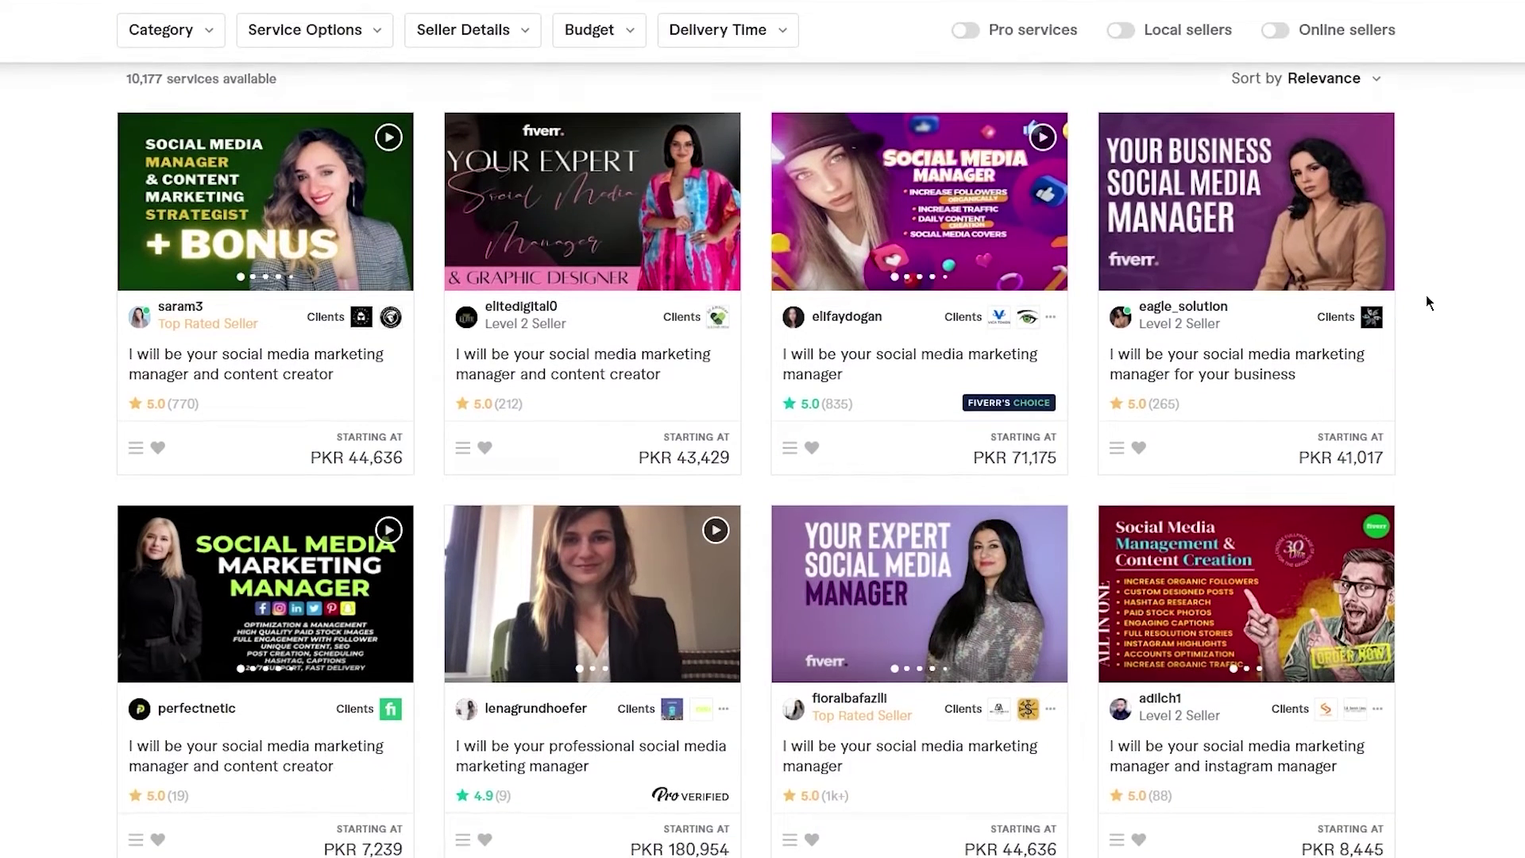
pyautogui.scroll(-1, 1426, 301)
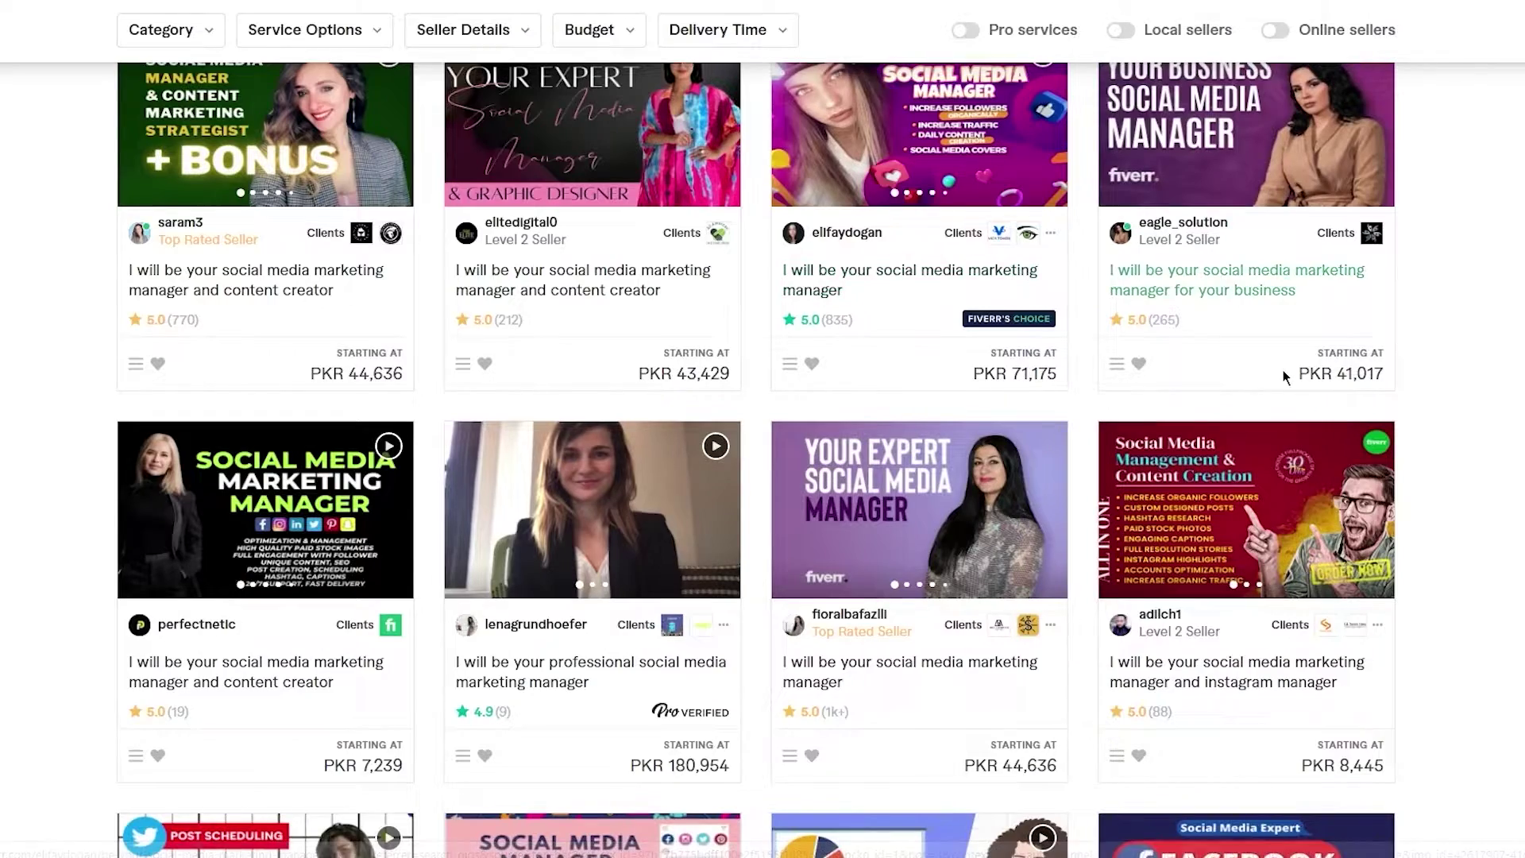
pyautogui.scroll(-2, 1284, 370)
pyautogui.scroll(-4, 1004, 484)
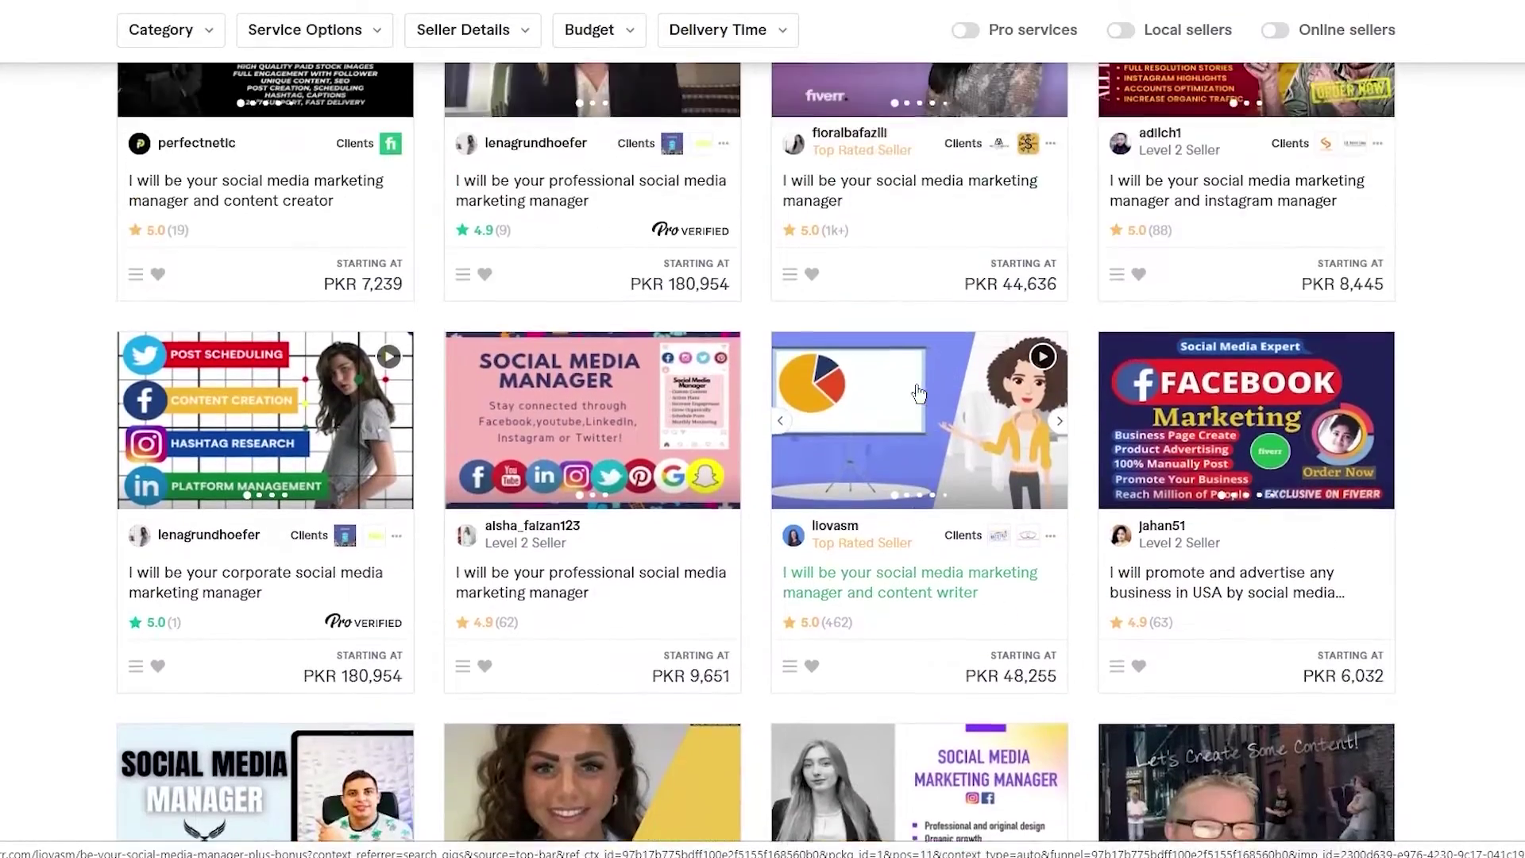
pyautogui.scroll(1, 919, 393)
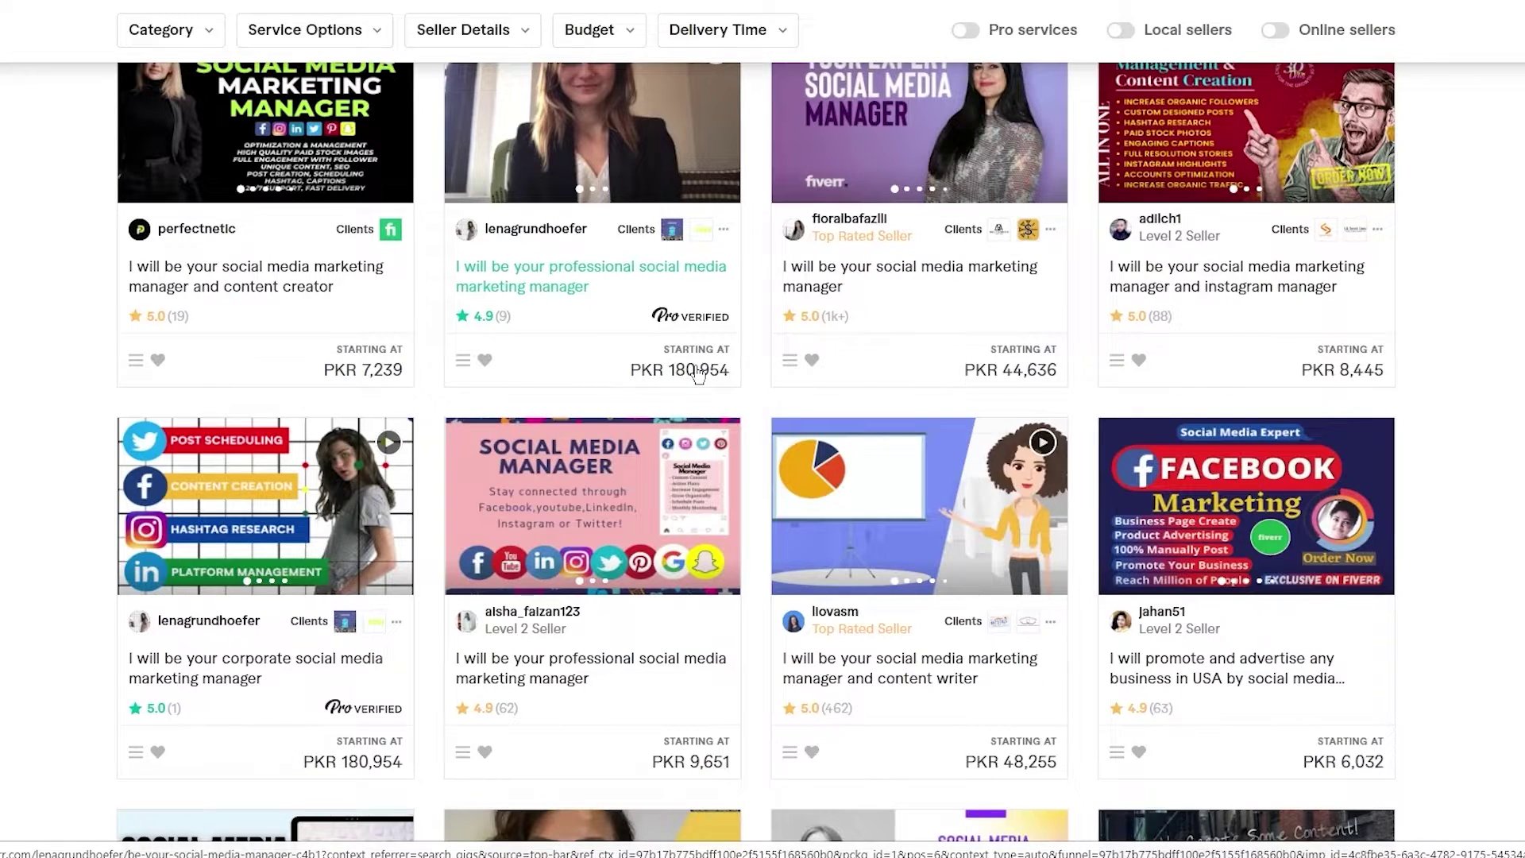
pyautogui.scroll(-2, 695, 369)
pyautogui.scroll(11, 675, 334)
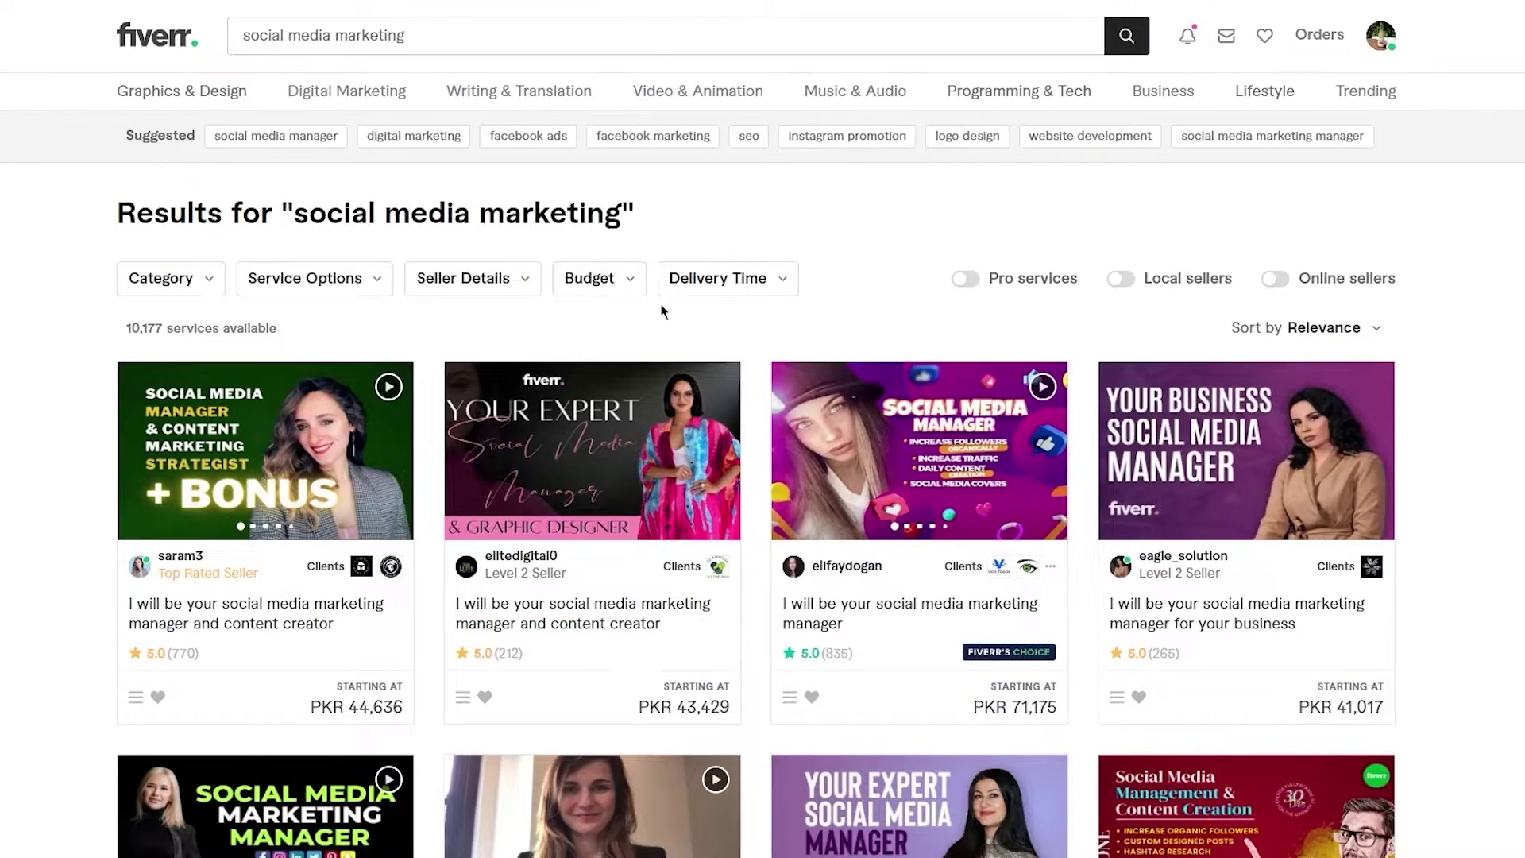
pyautogui.scroll(-4, 664, 311)
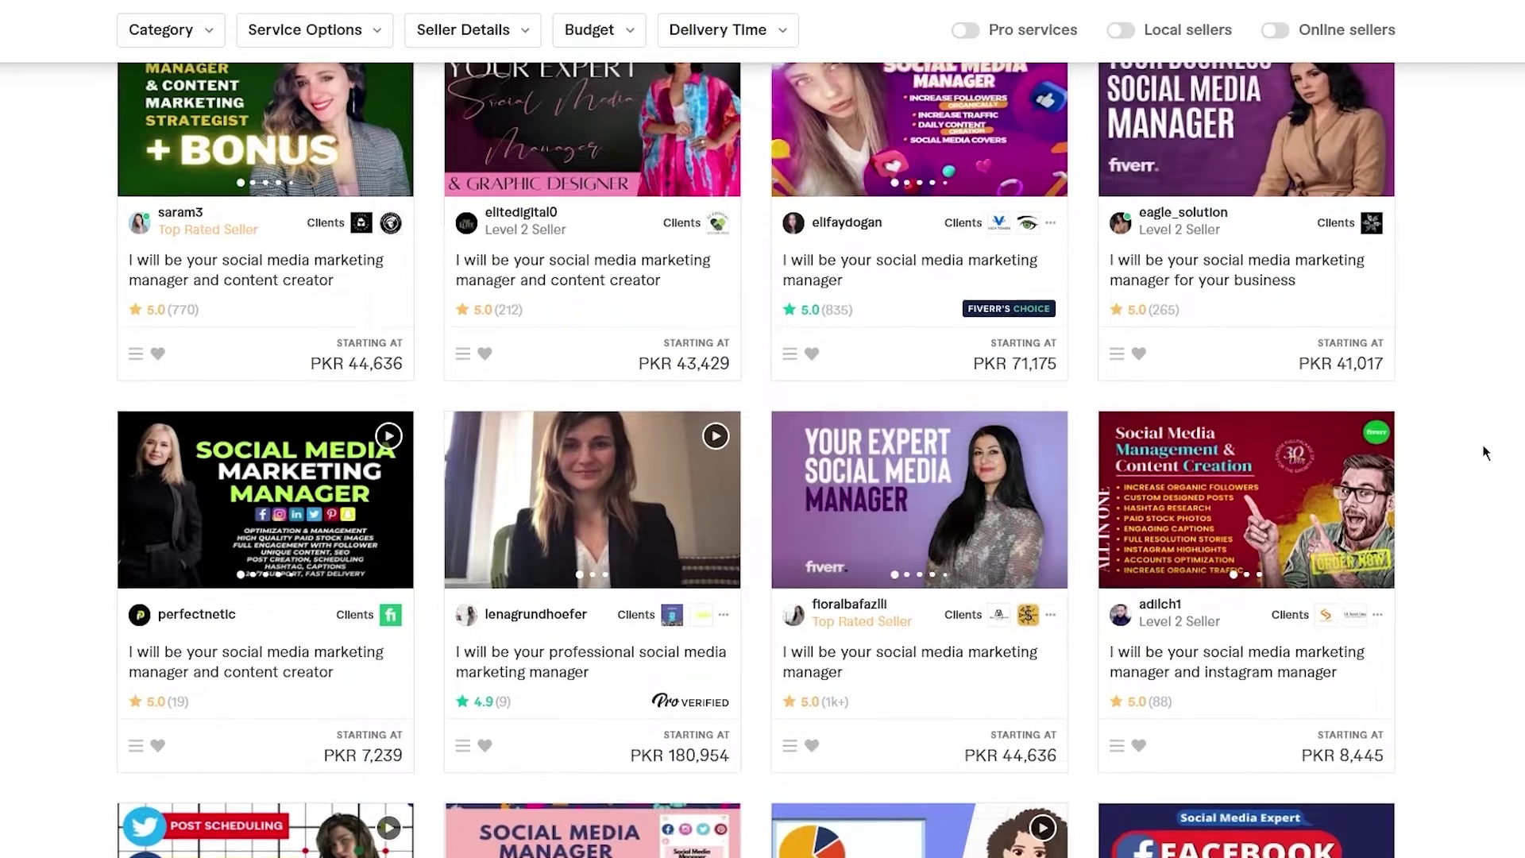
pyautogui.scroll(4, 1482, 452)
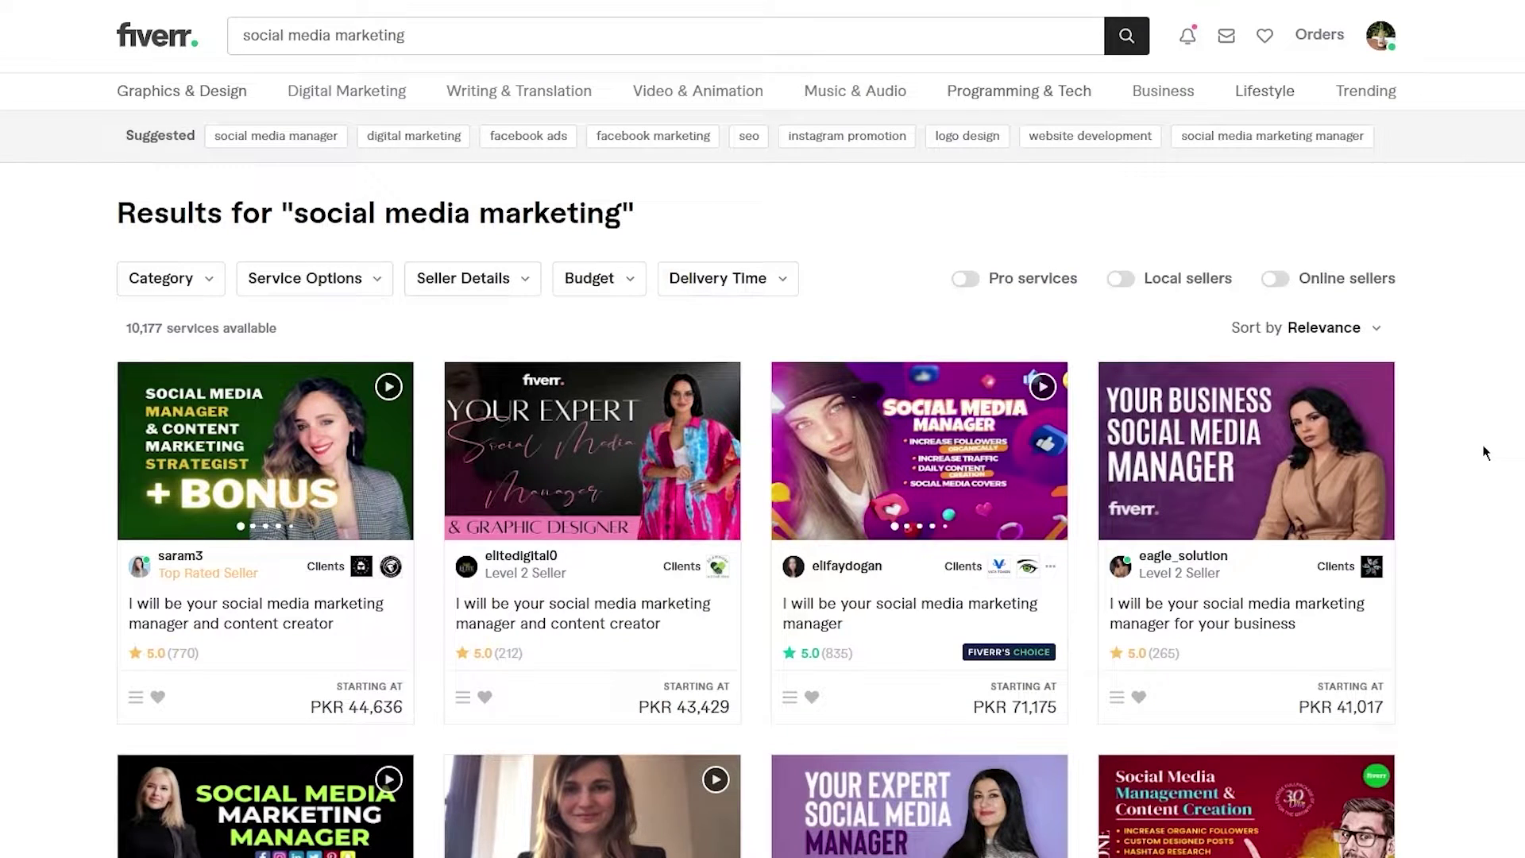
pyautogui.scroll(-7, 1482, 452)
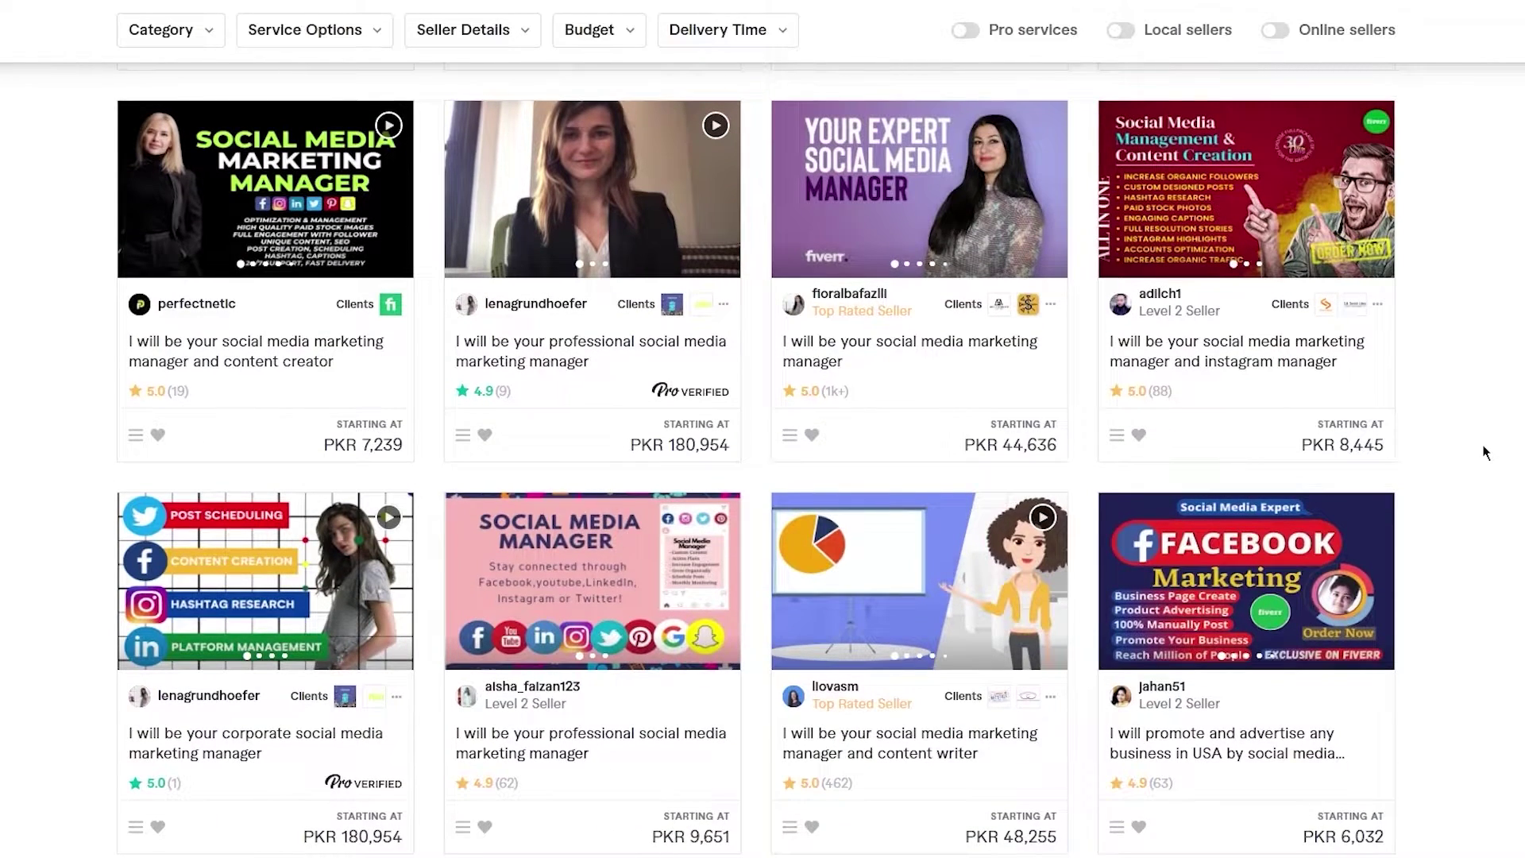
pyautogui.scroll(-1, 1483, 452)
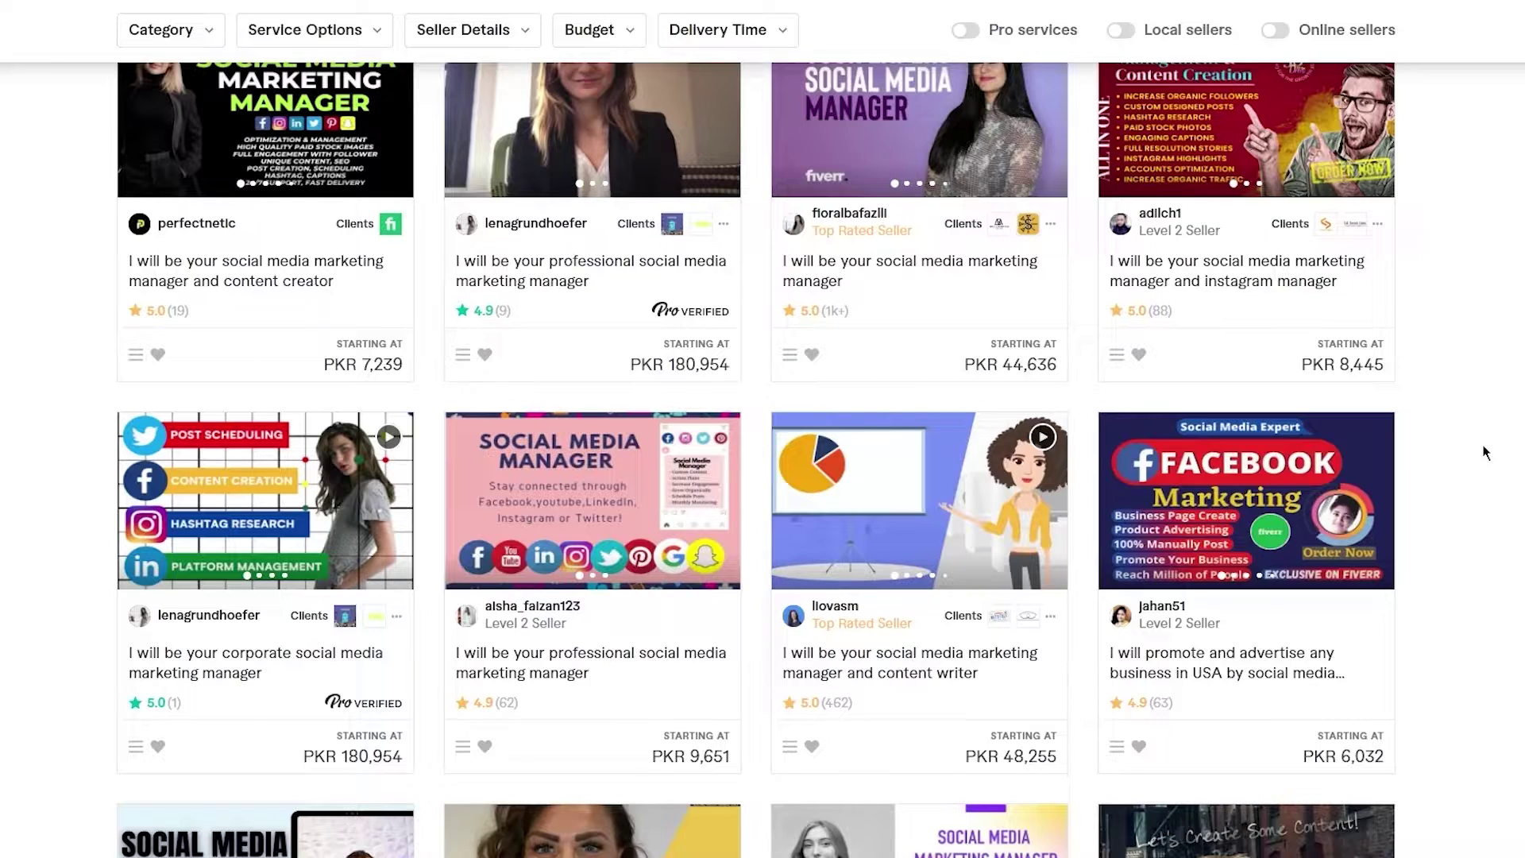
pyautogui.scroll(-6, 1483, 453)
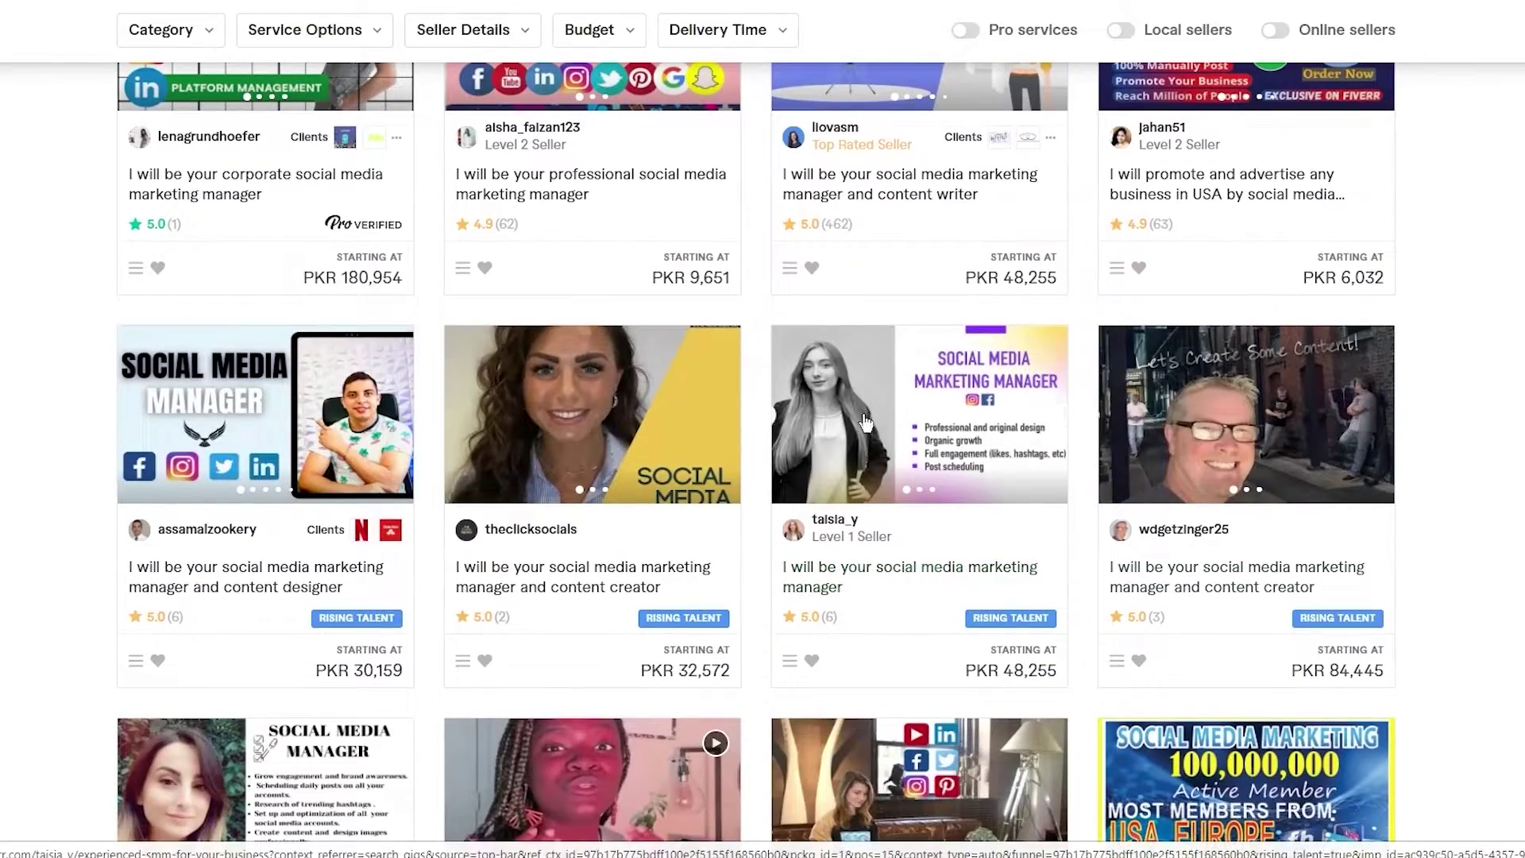
pyautogui.scroll(-5, 1010, 414)
pyautogui.scroll(-4, 1010, 414)
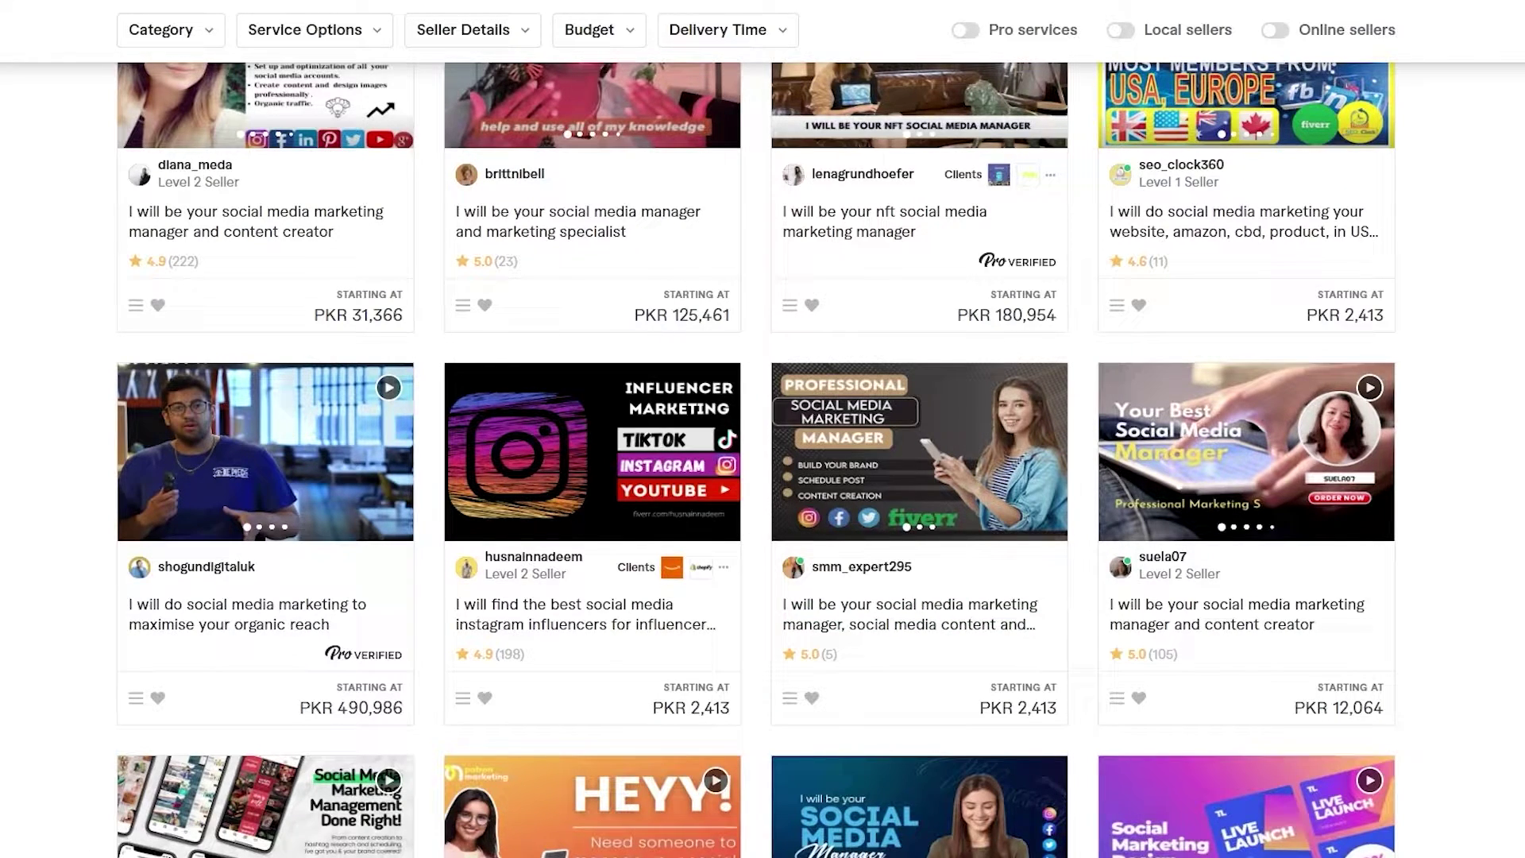
pyautogui.scroll(15, 1512, 663)
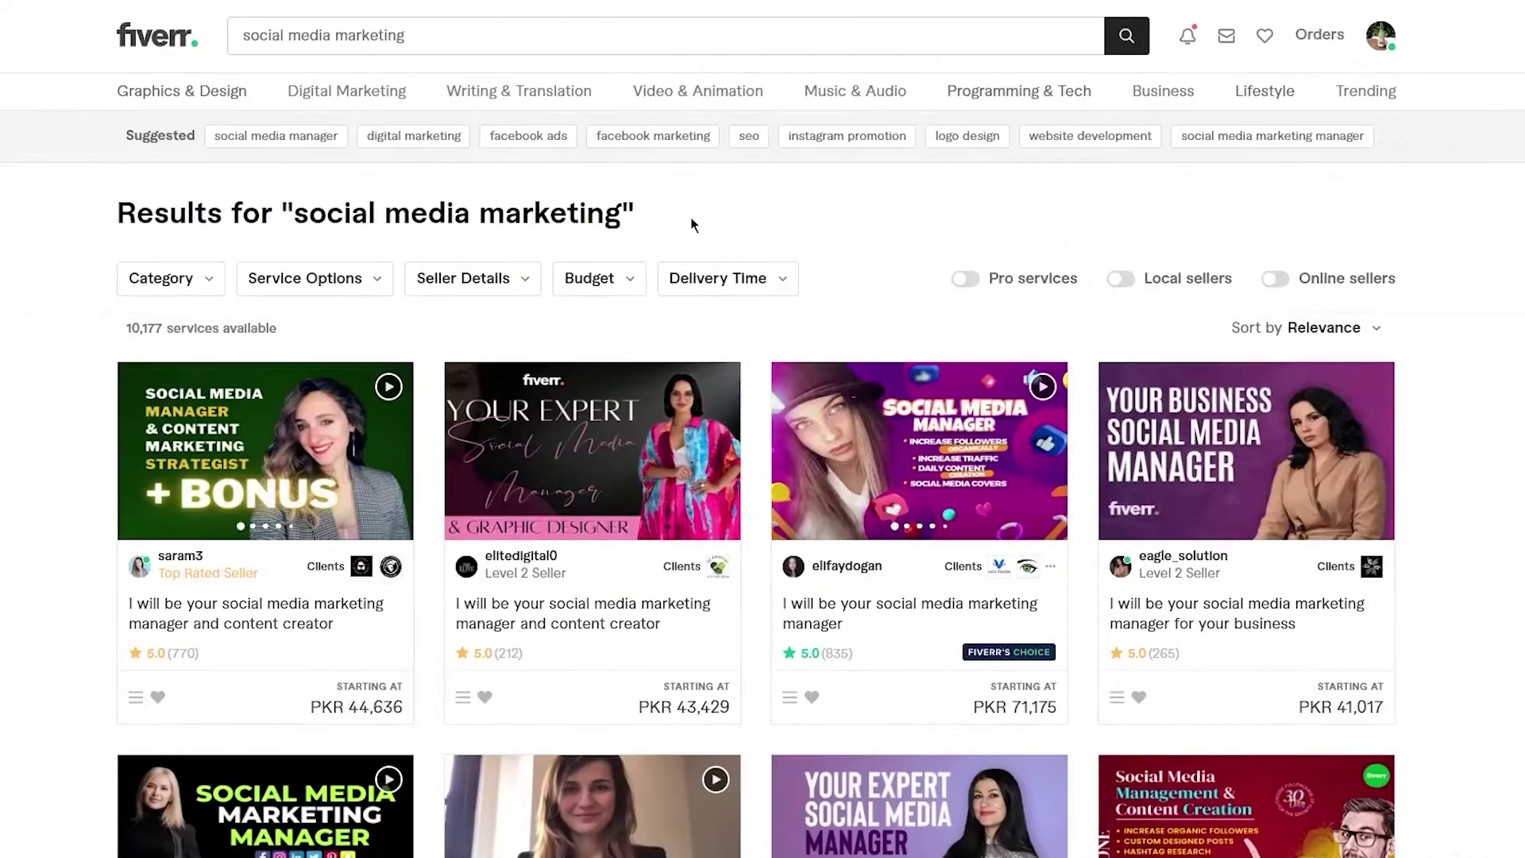
# - Search for 'influencer marketing' via the suggestion list
pyautogui.click(473, 40)
pyautogui.write('inf')
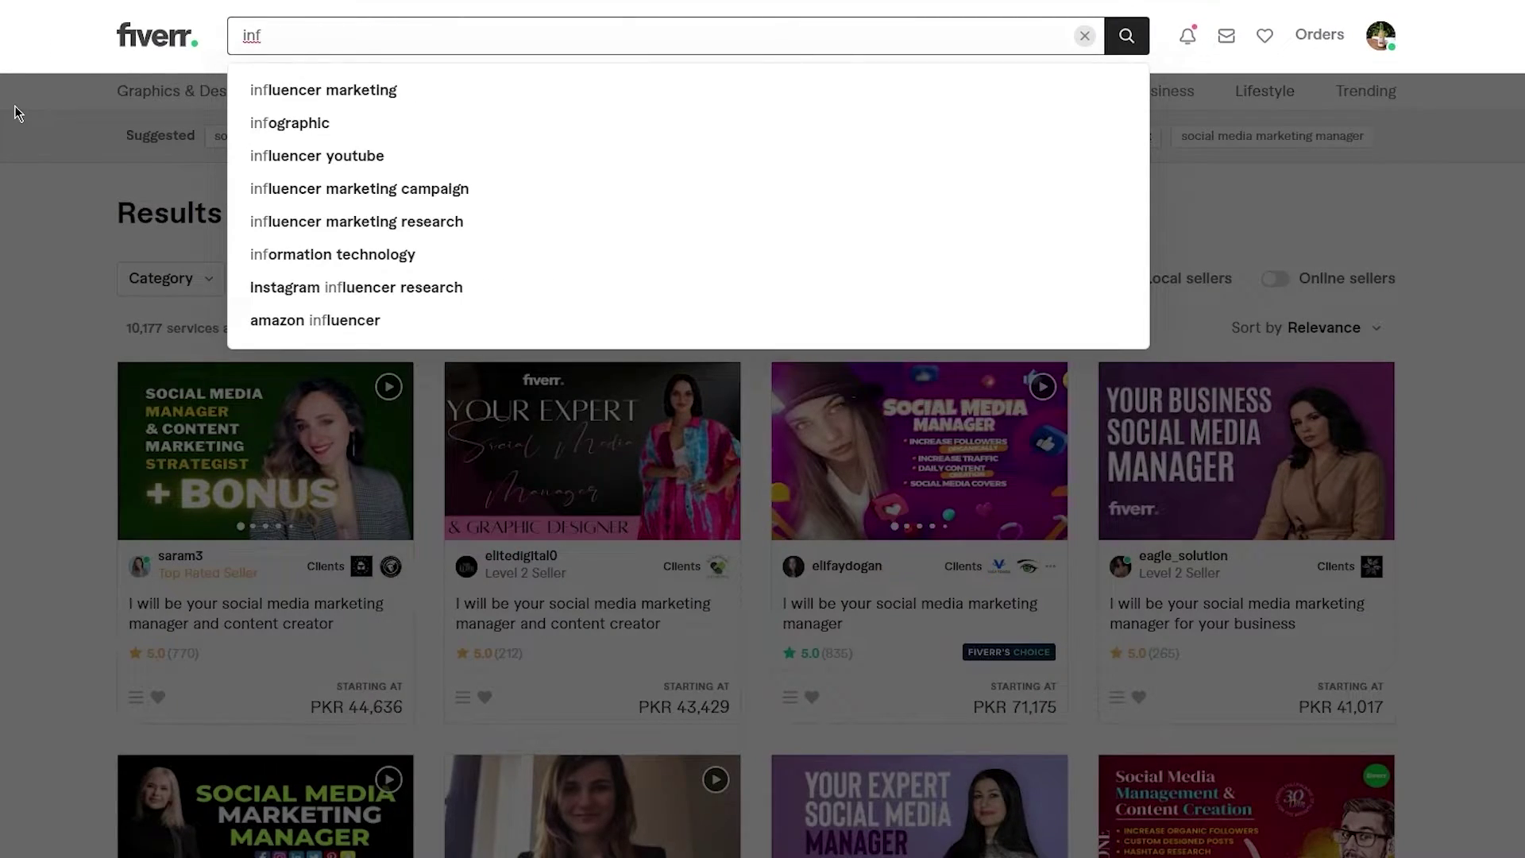
pyautogui.press('Down')
pyautogui.press('Return')
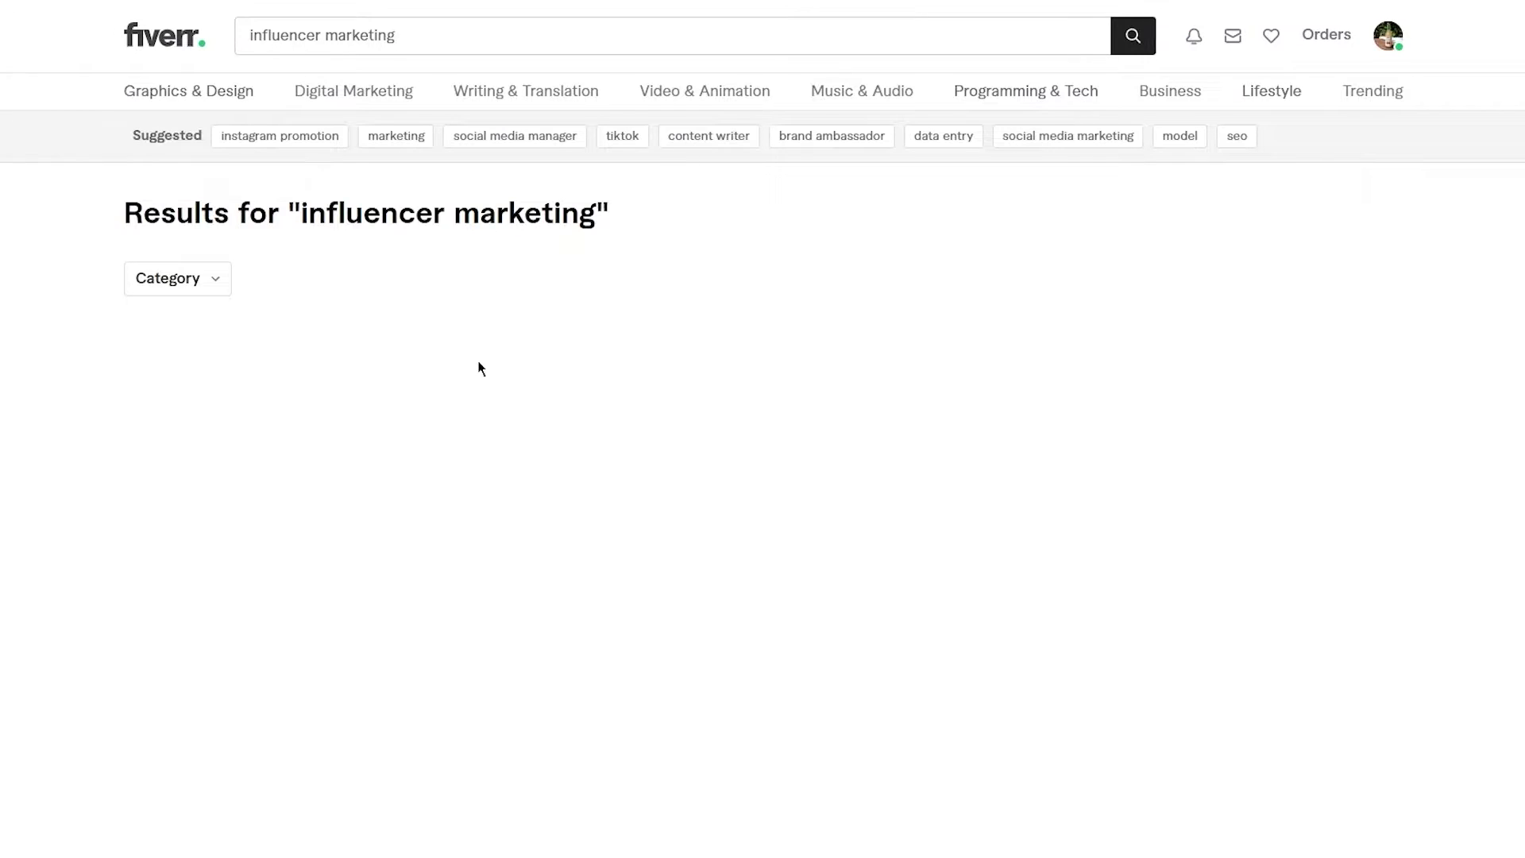
# - Browse the 5,090 influencer marketing gigs and their PKR starting prices
pyautogui.scroll(-5, 255, 257)
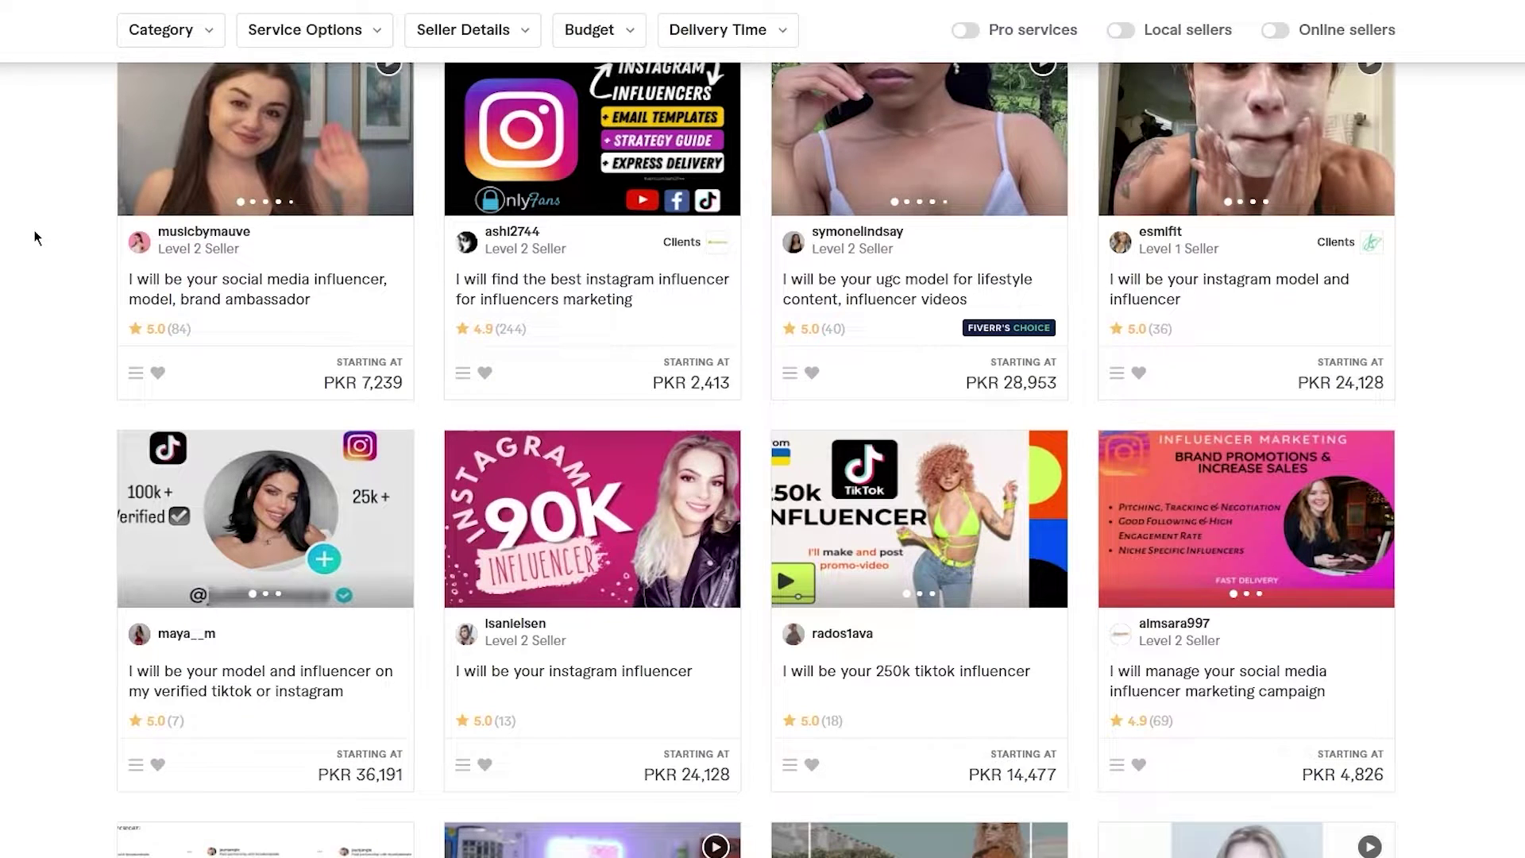
pyautogui.scroll(-1, 35, 237)
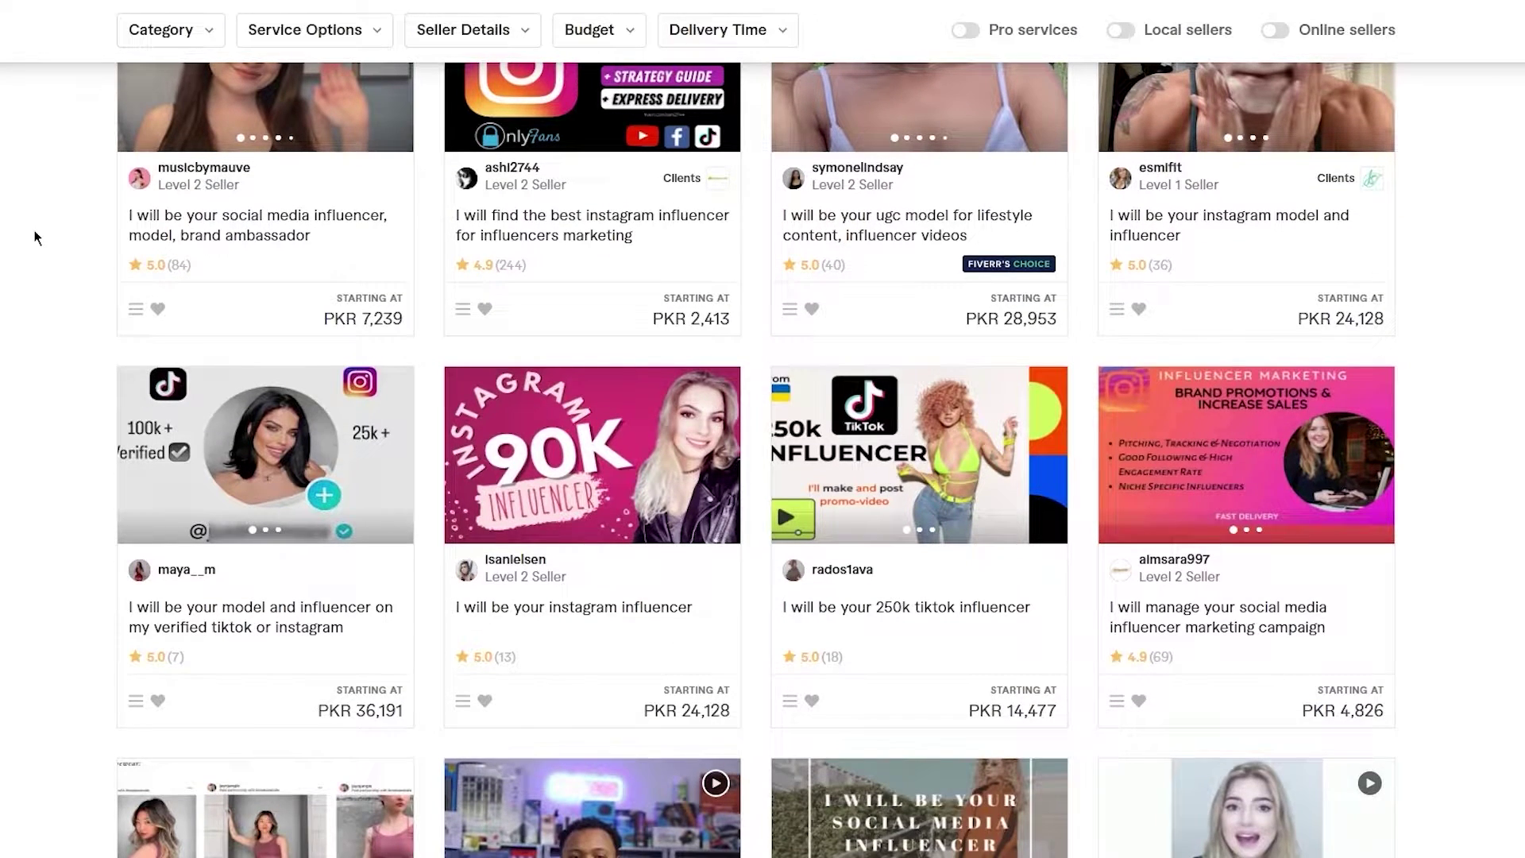
pyautogui.scroll(-3, 35, 237)
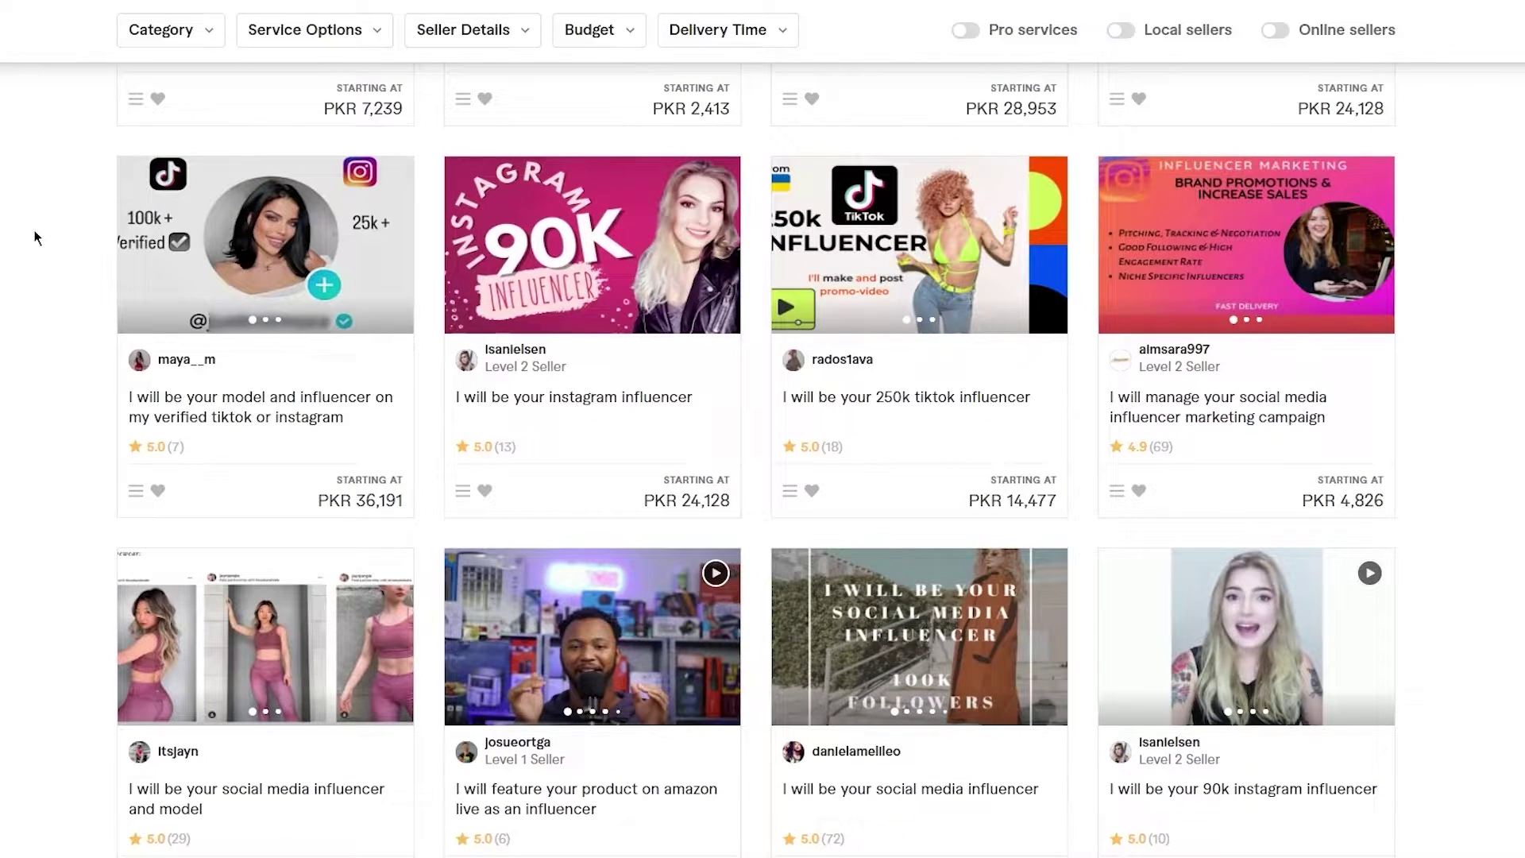
pyautogui.scroll(-1, 35, 237)
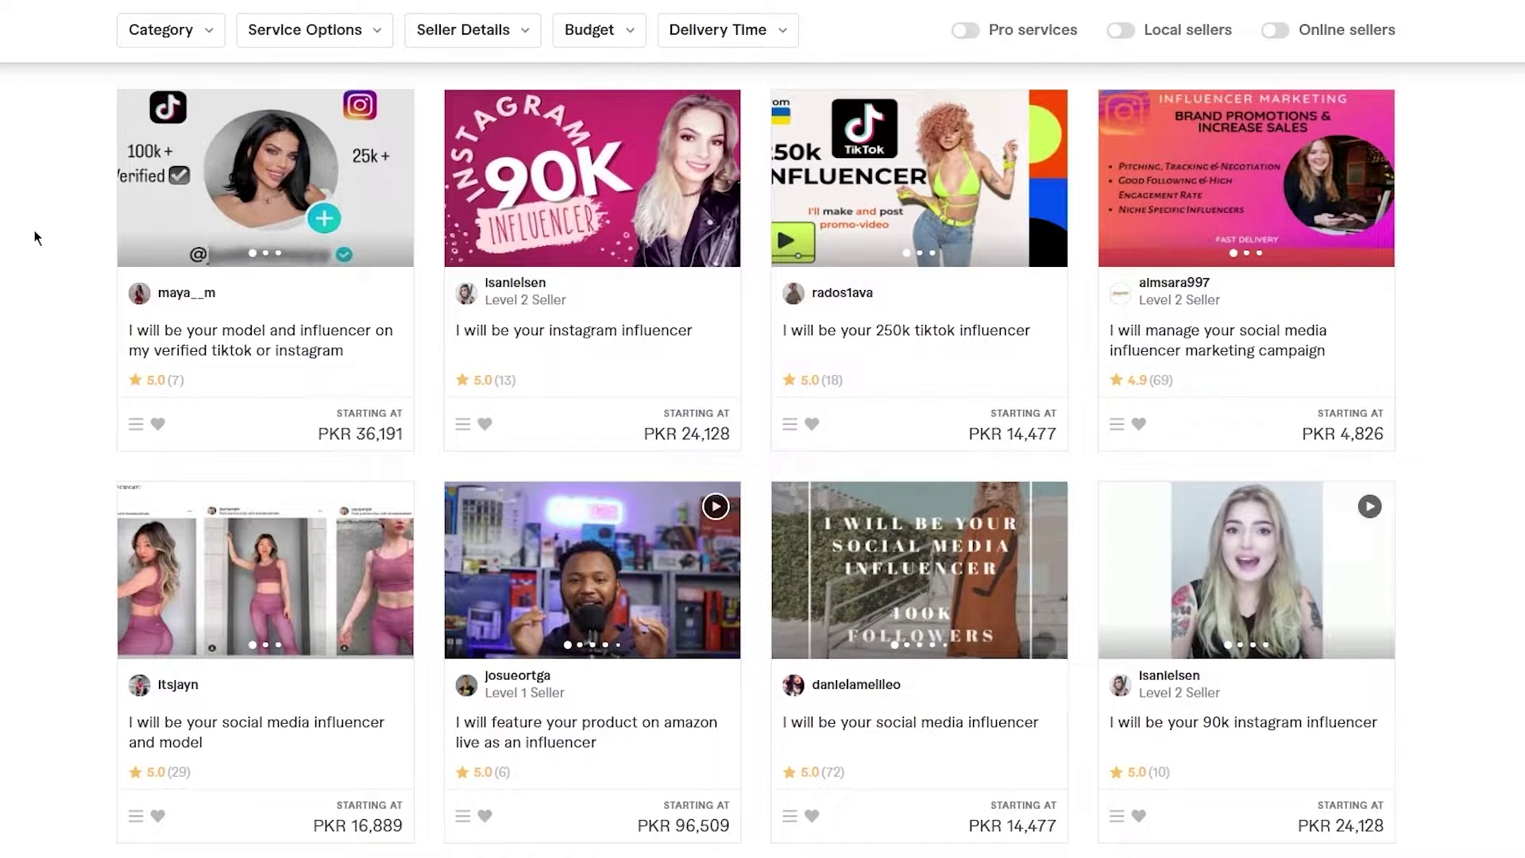
pyautogui.scroll(-1, 34, 236)
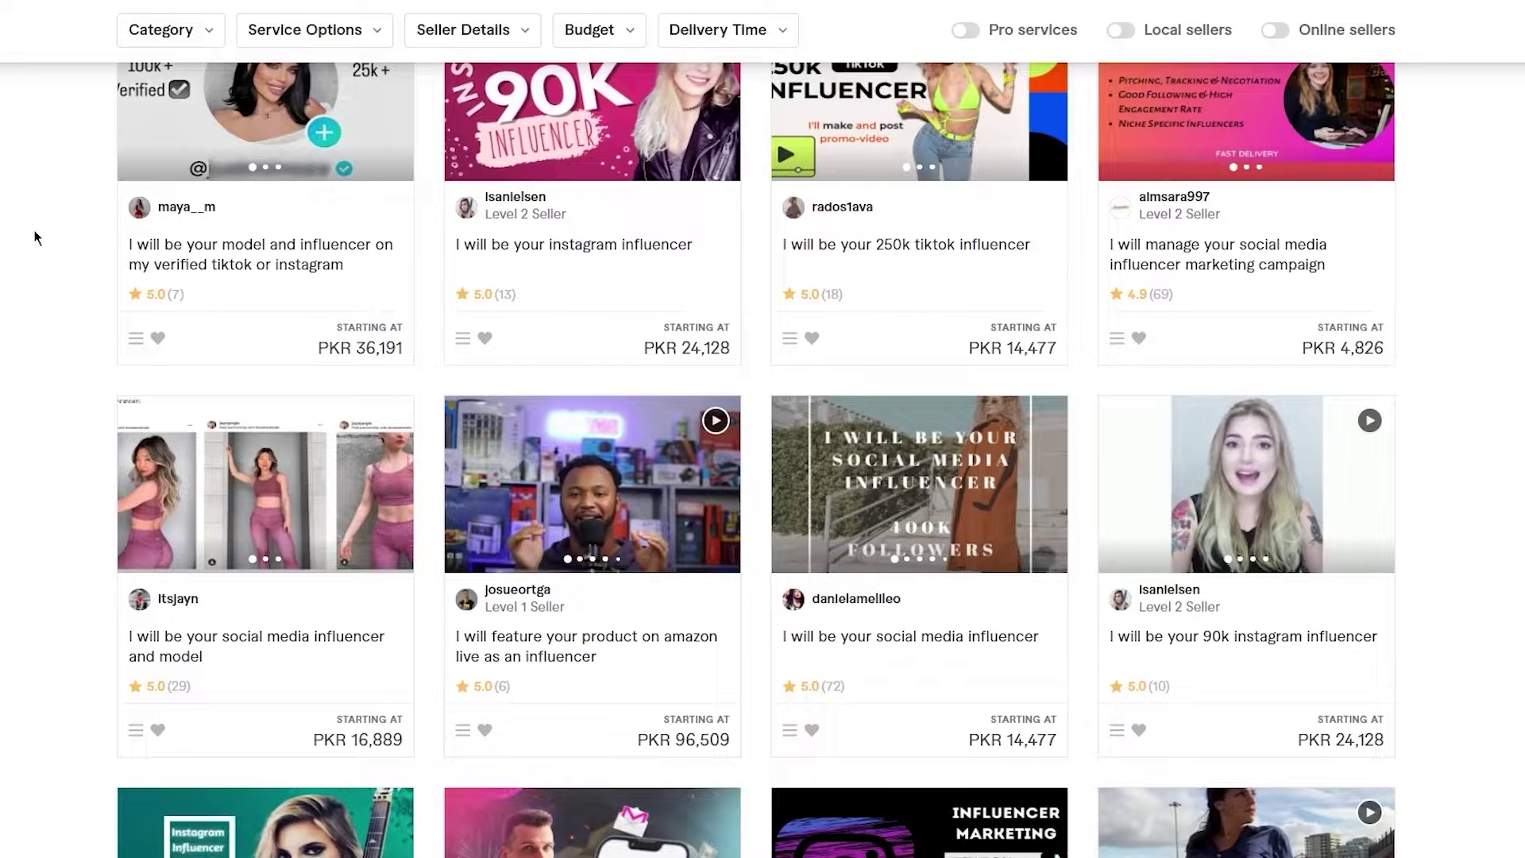
pyautogui.scroll(-4, 35, 237)
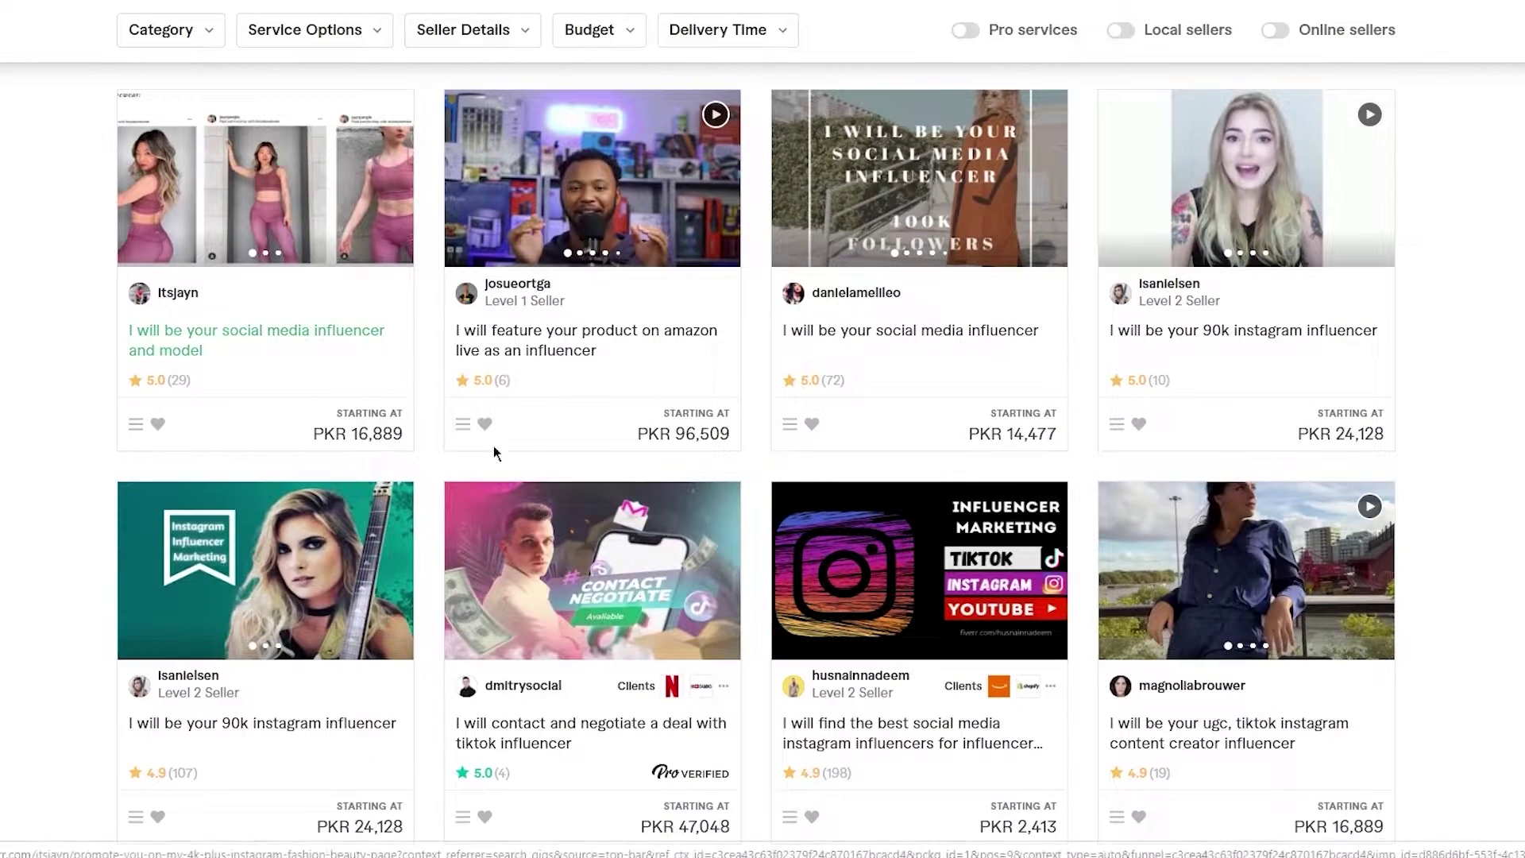
pyautogui.scroll(8, 579, 392)
# - Search 'voice over' and scroll through the American voice over gigs priced PKR 2,413–24,128
pyautogui.click(457, 43)
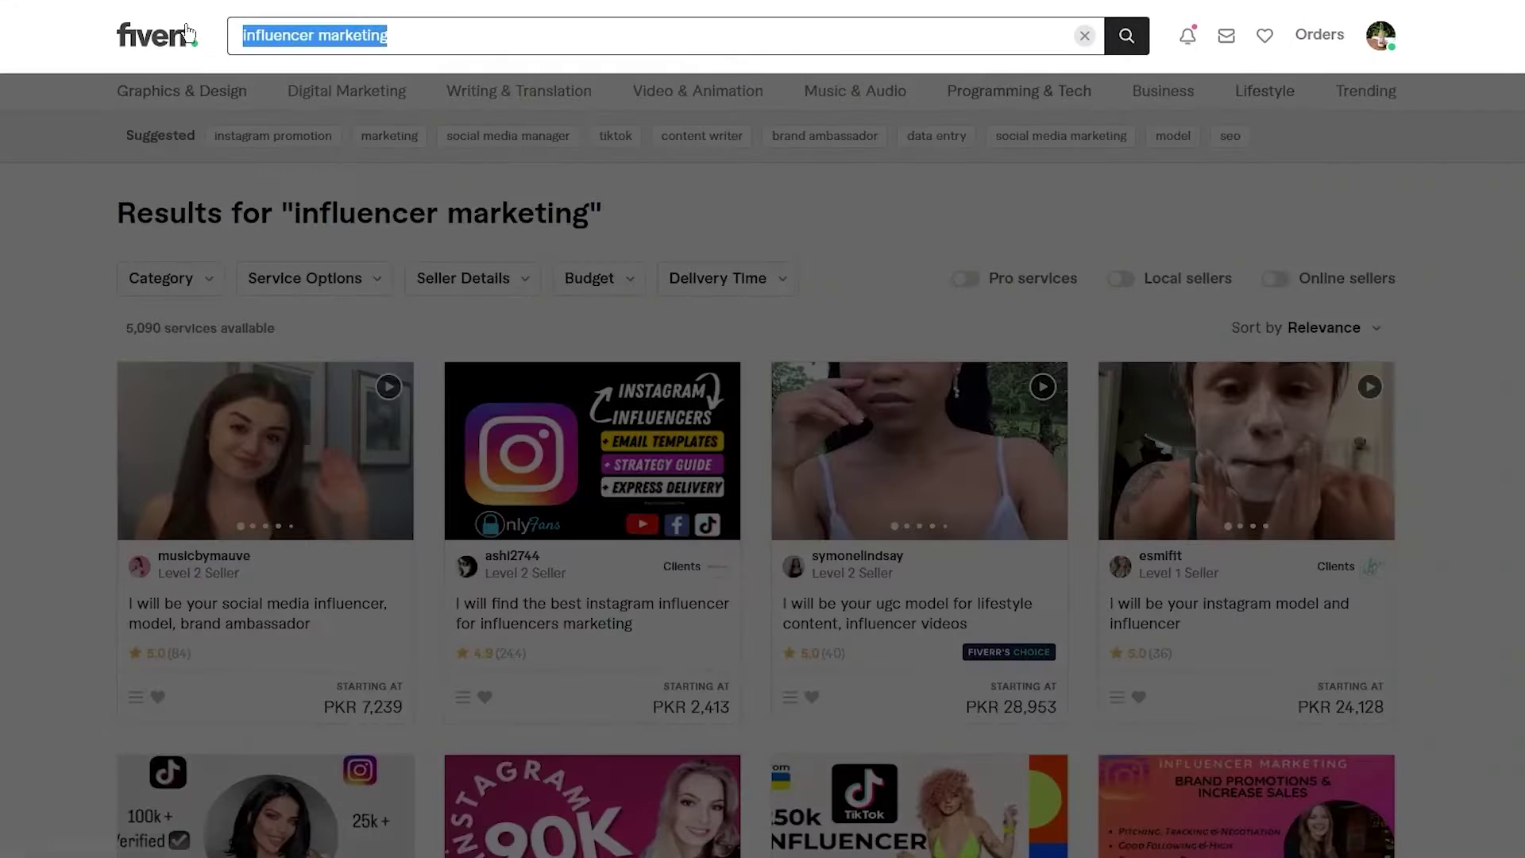
pyautogui.write('void')
pyautogui.write('e ')
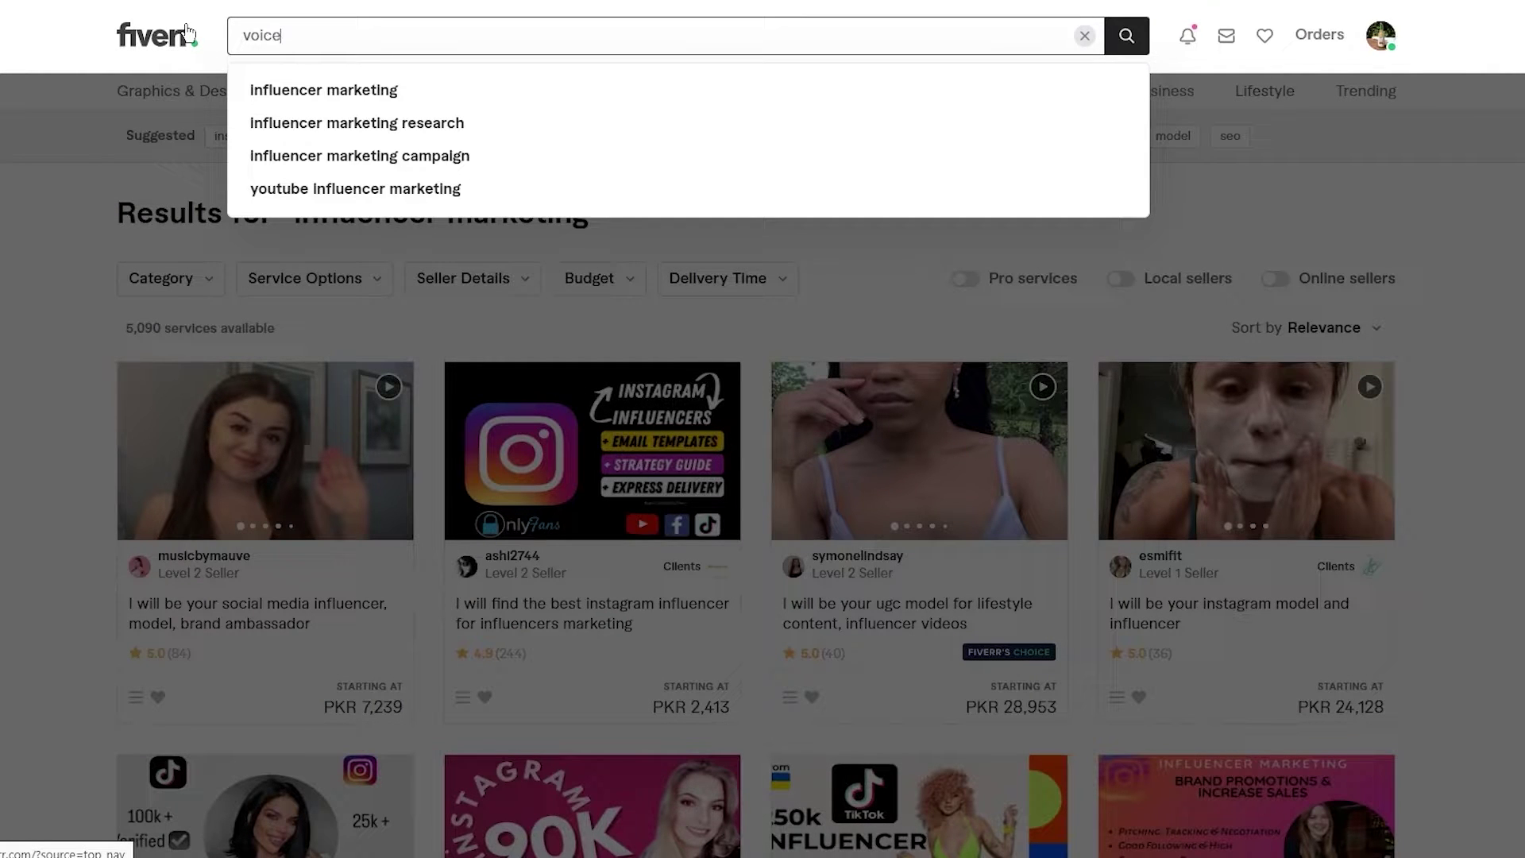
pyautogui.write('over')
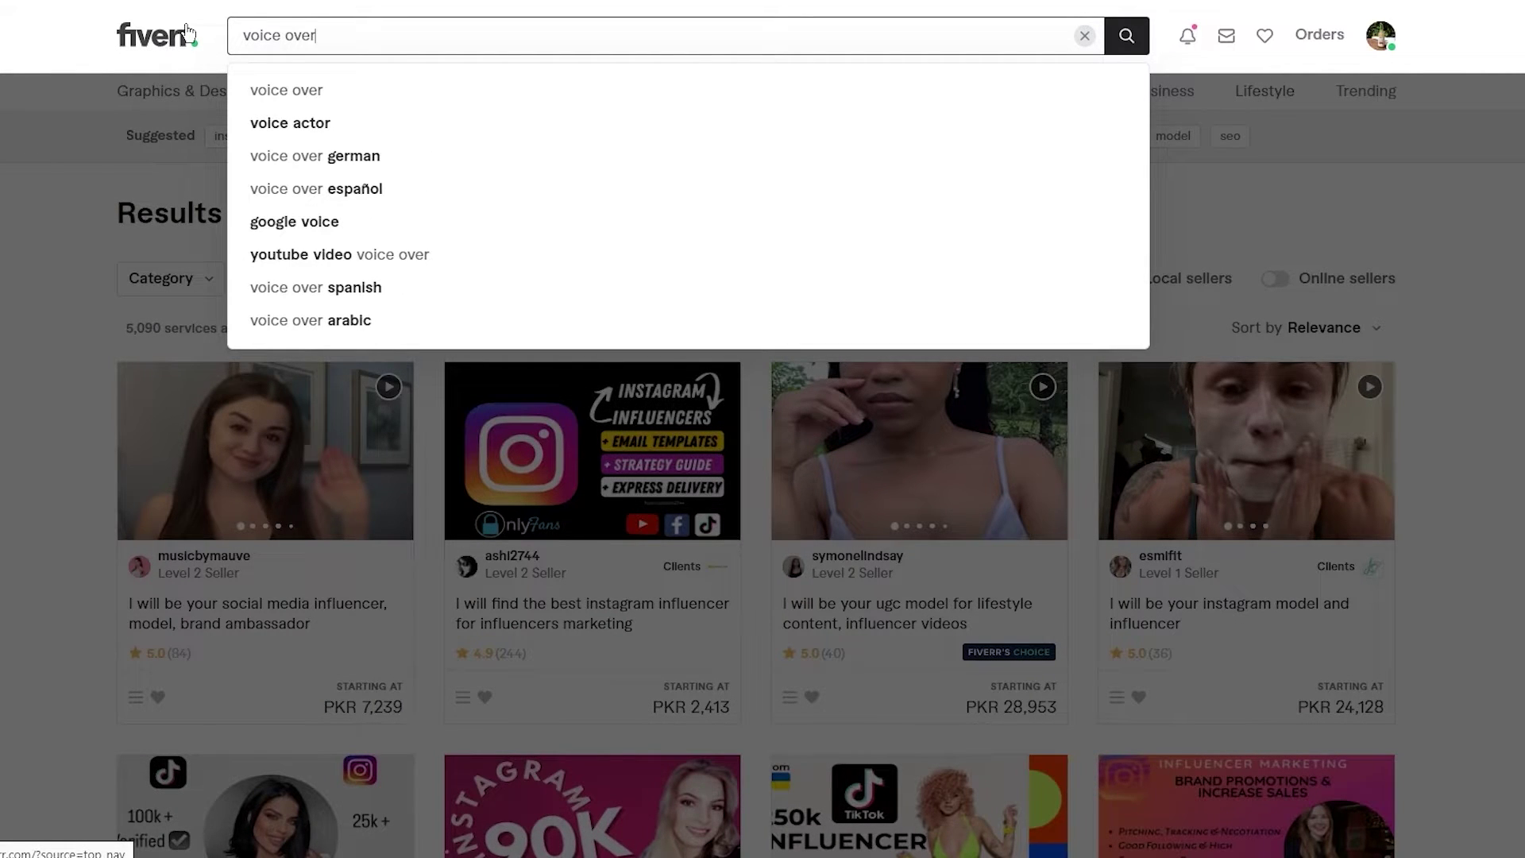
pyautogui.press('Return')
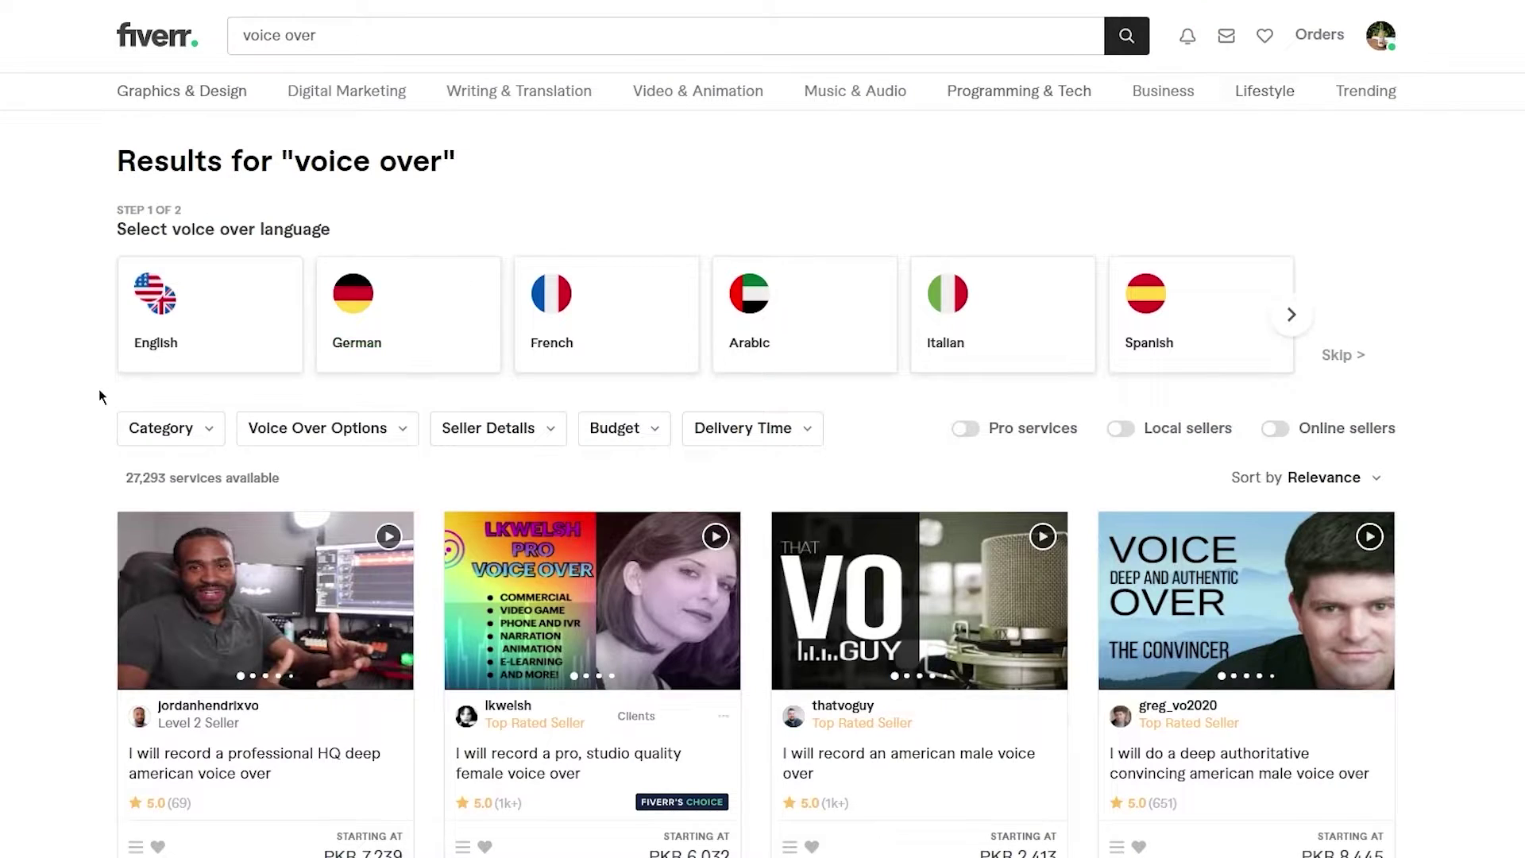
pyautogui.scroll(-3, 98, 395)
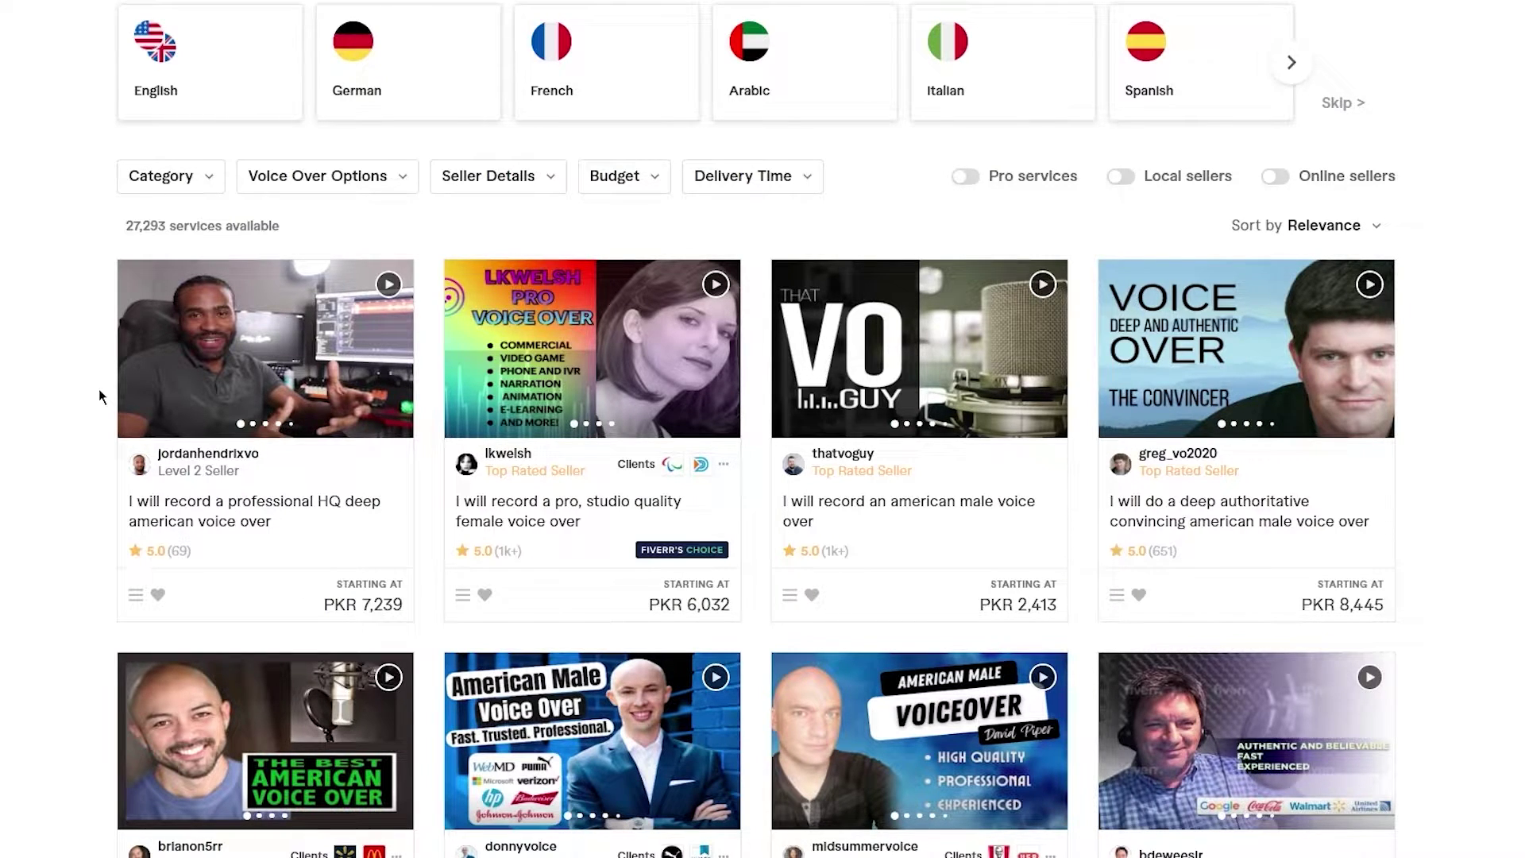
pyautogui.scroll(-4, 99, 394)
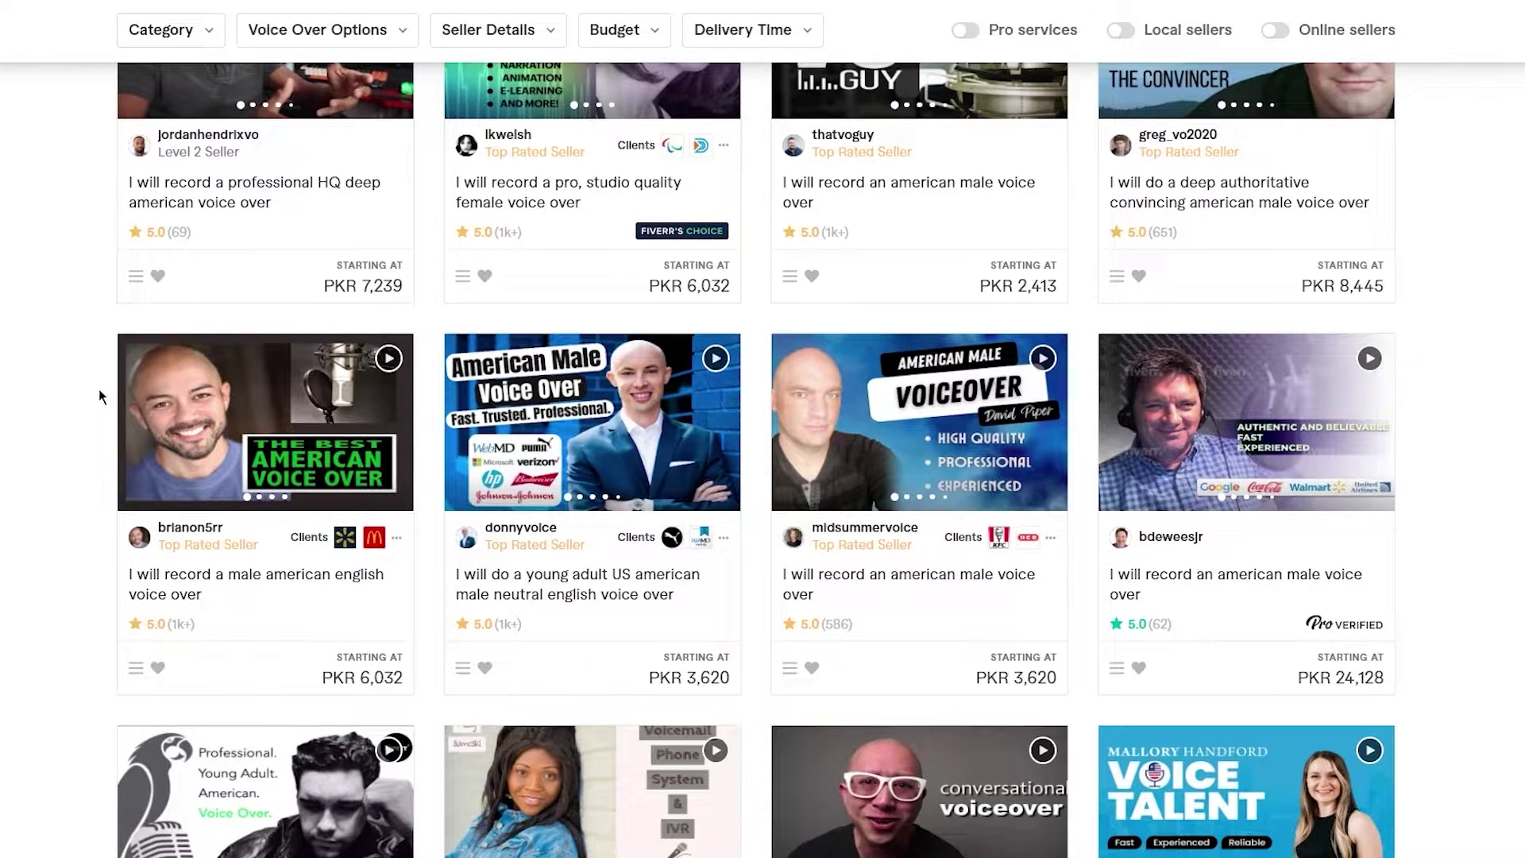
pyautogui.scroll(-1, 98, 388)
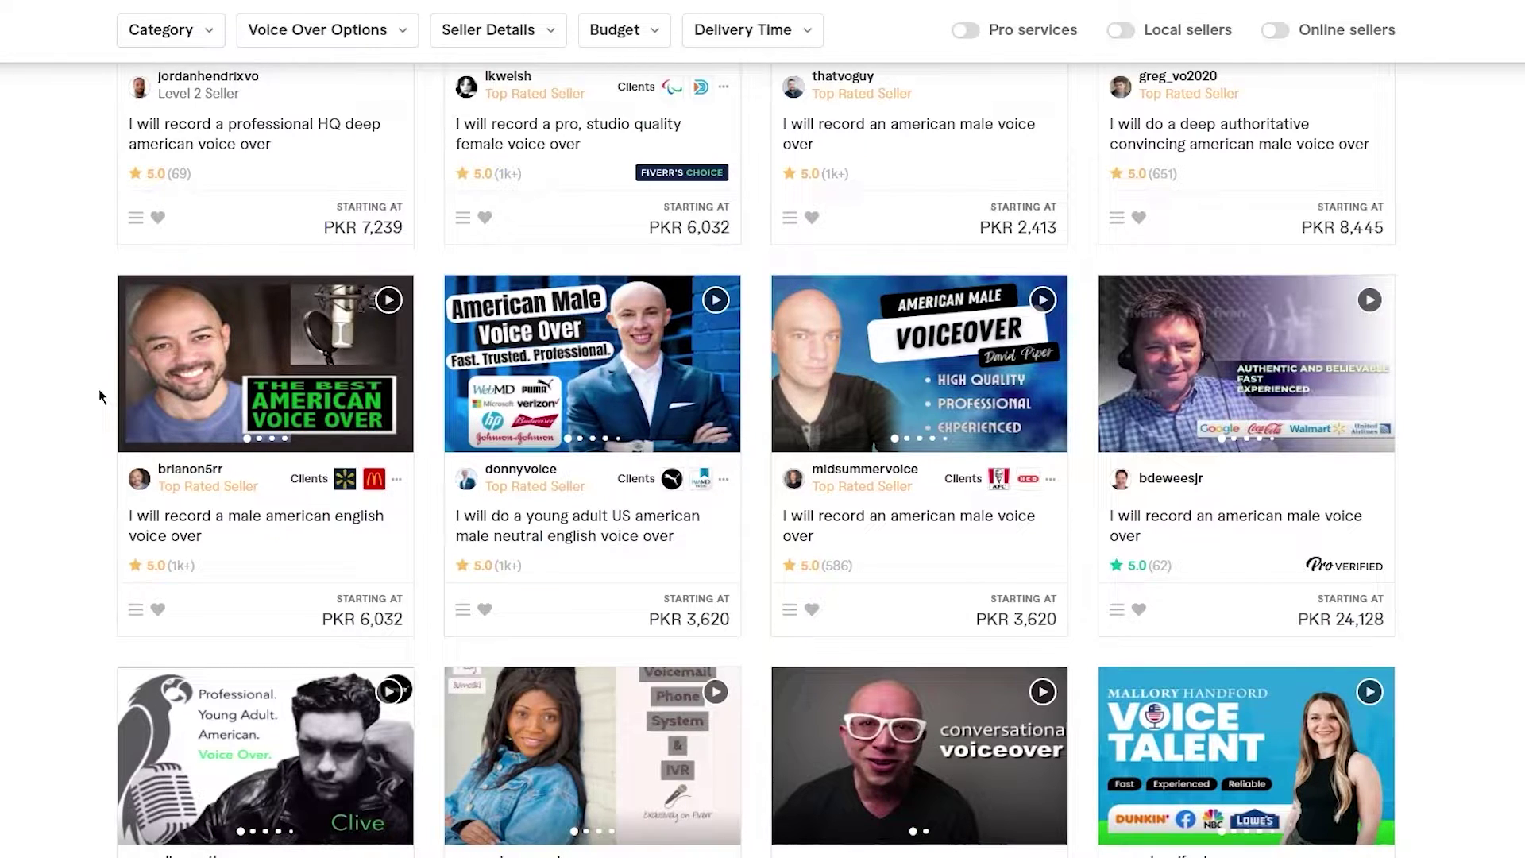
pyautogui.scroll(-1, 98, 389)
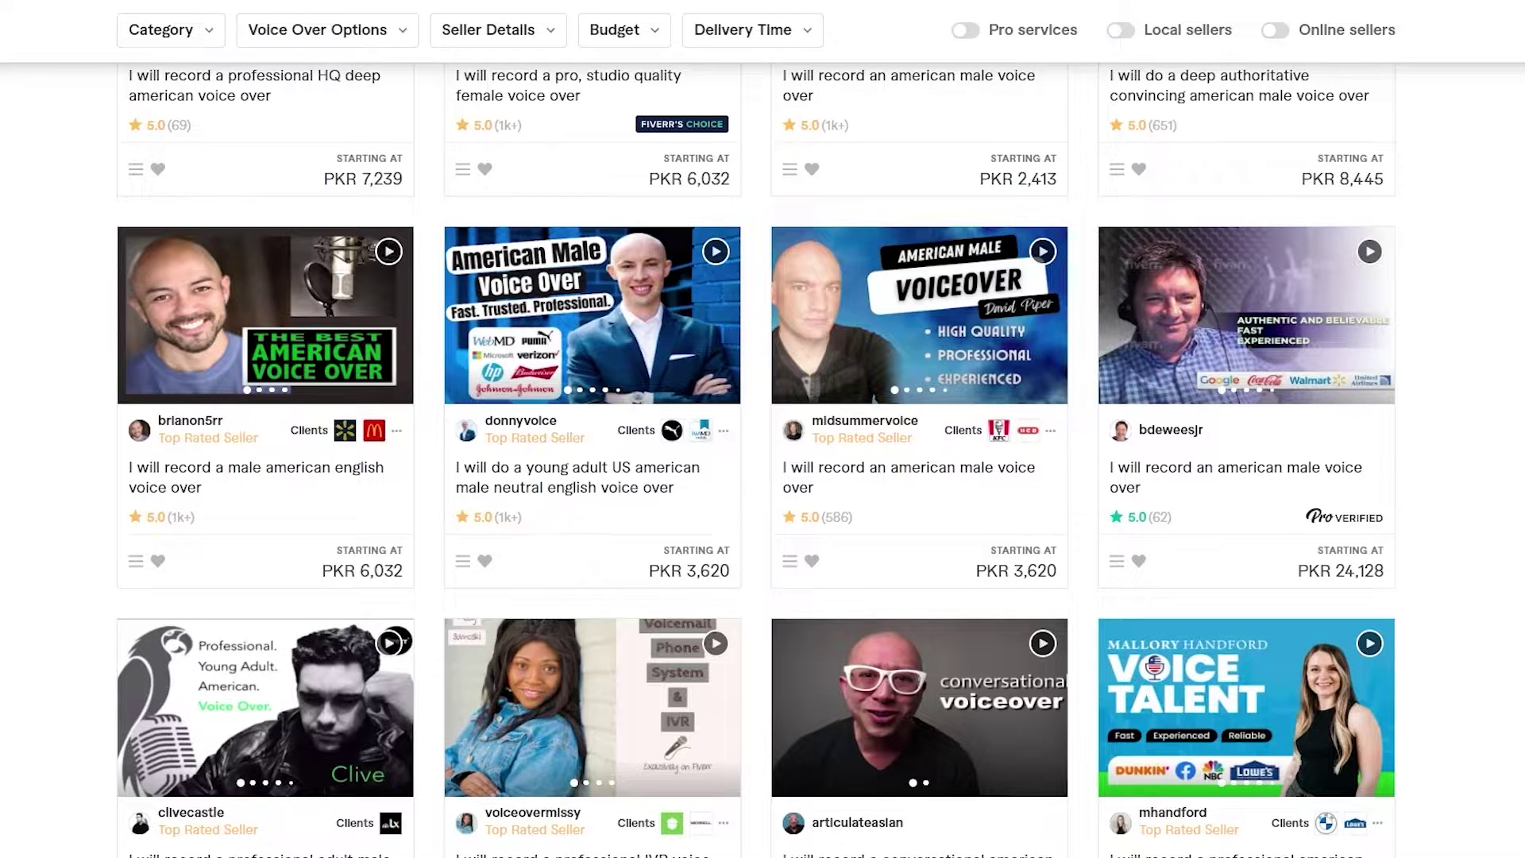
# - Go to your own profile page from the account avatar menu
pyautogui.scroll(8, 1420, 233)
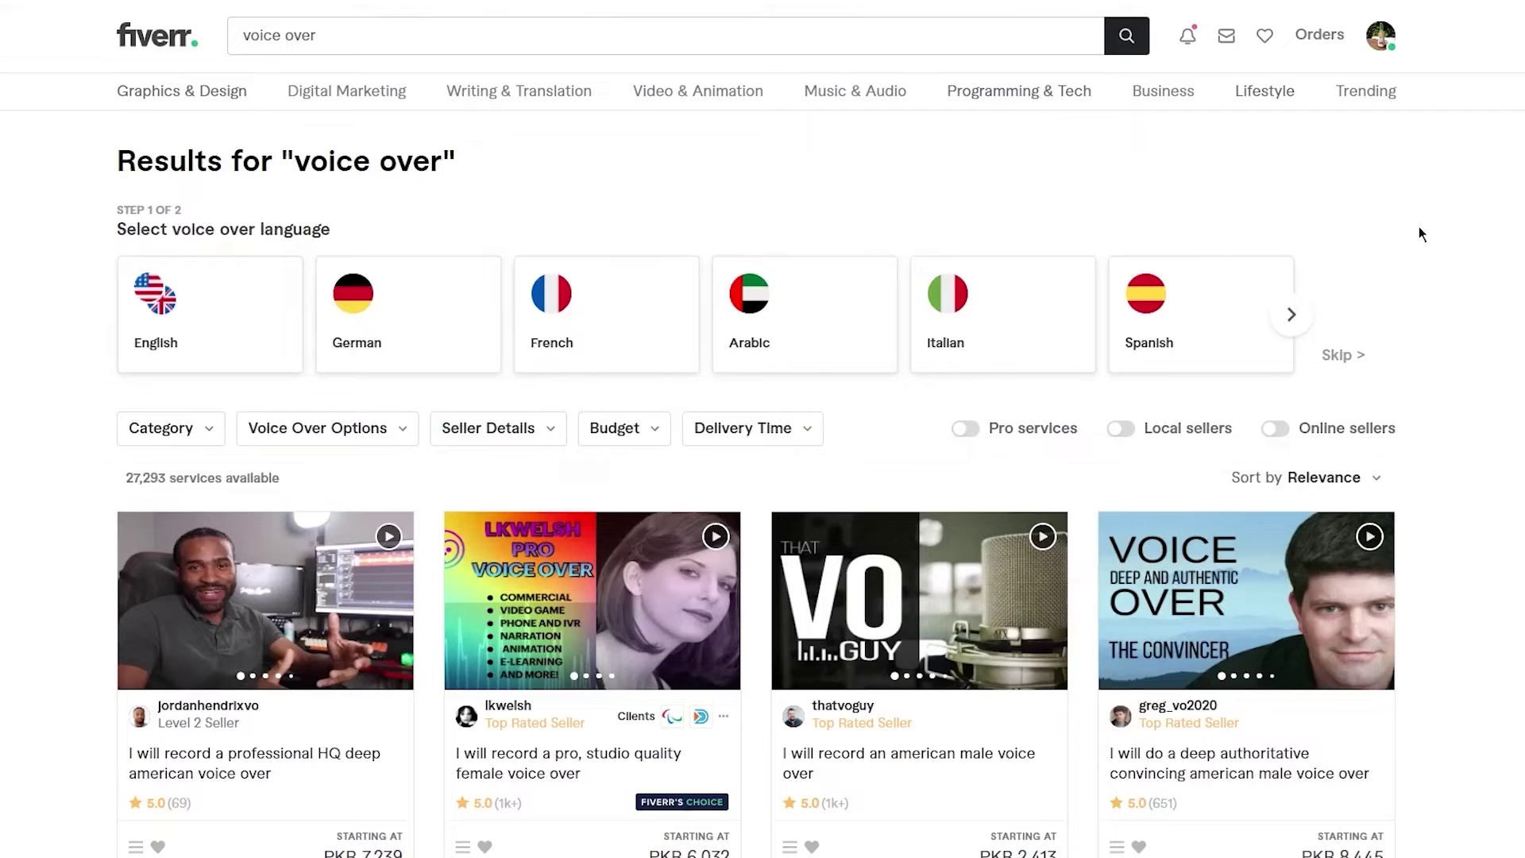
pyautogui.click(1380, 35)
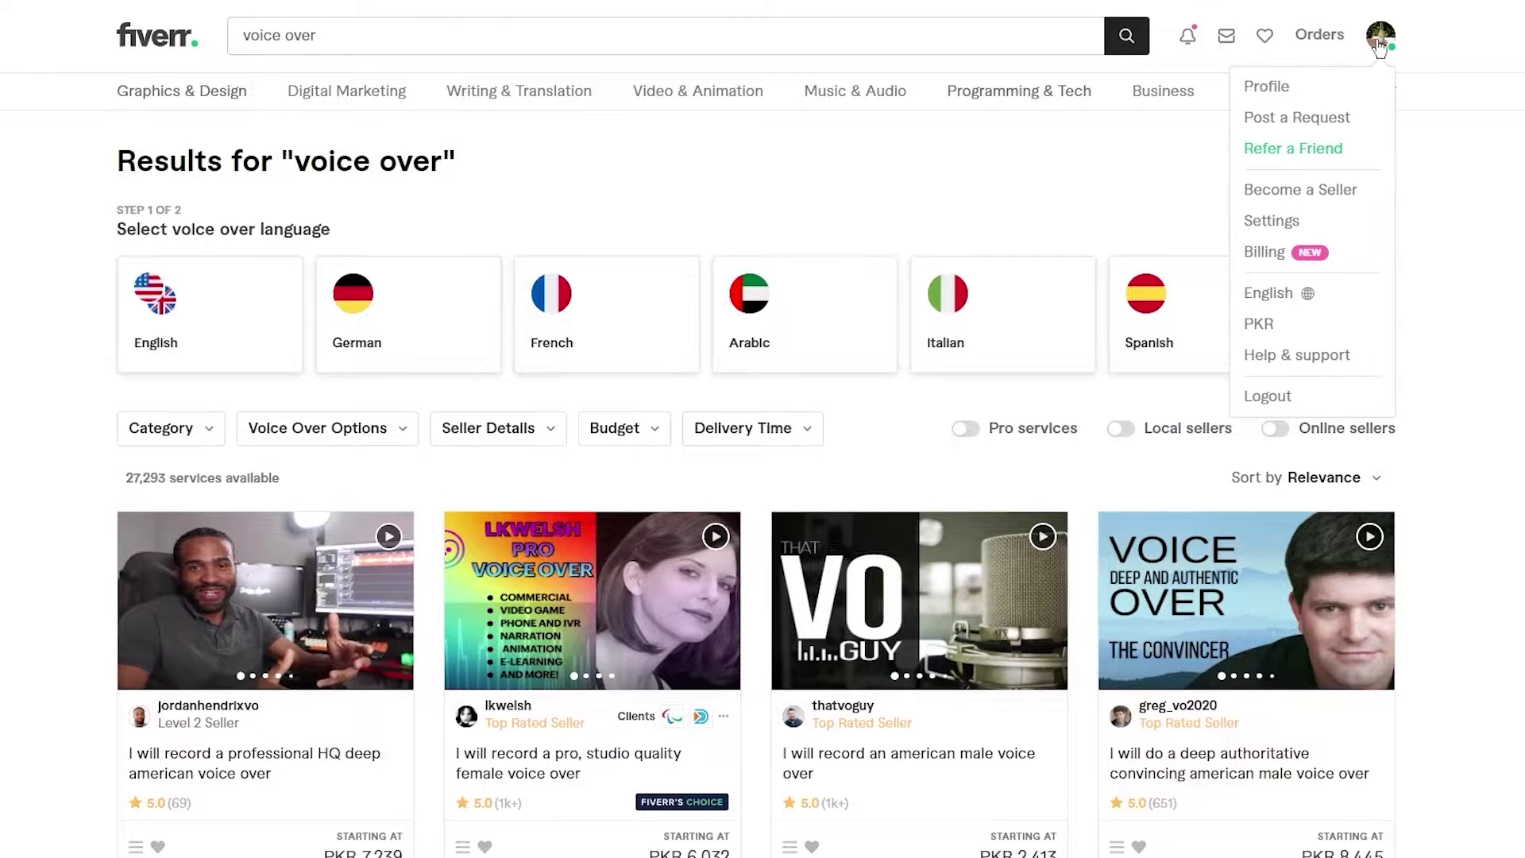
pyautogui.click(1485, 219)
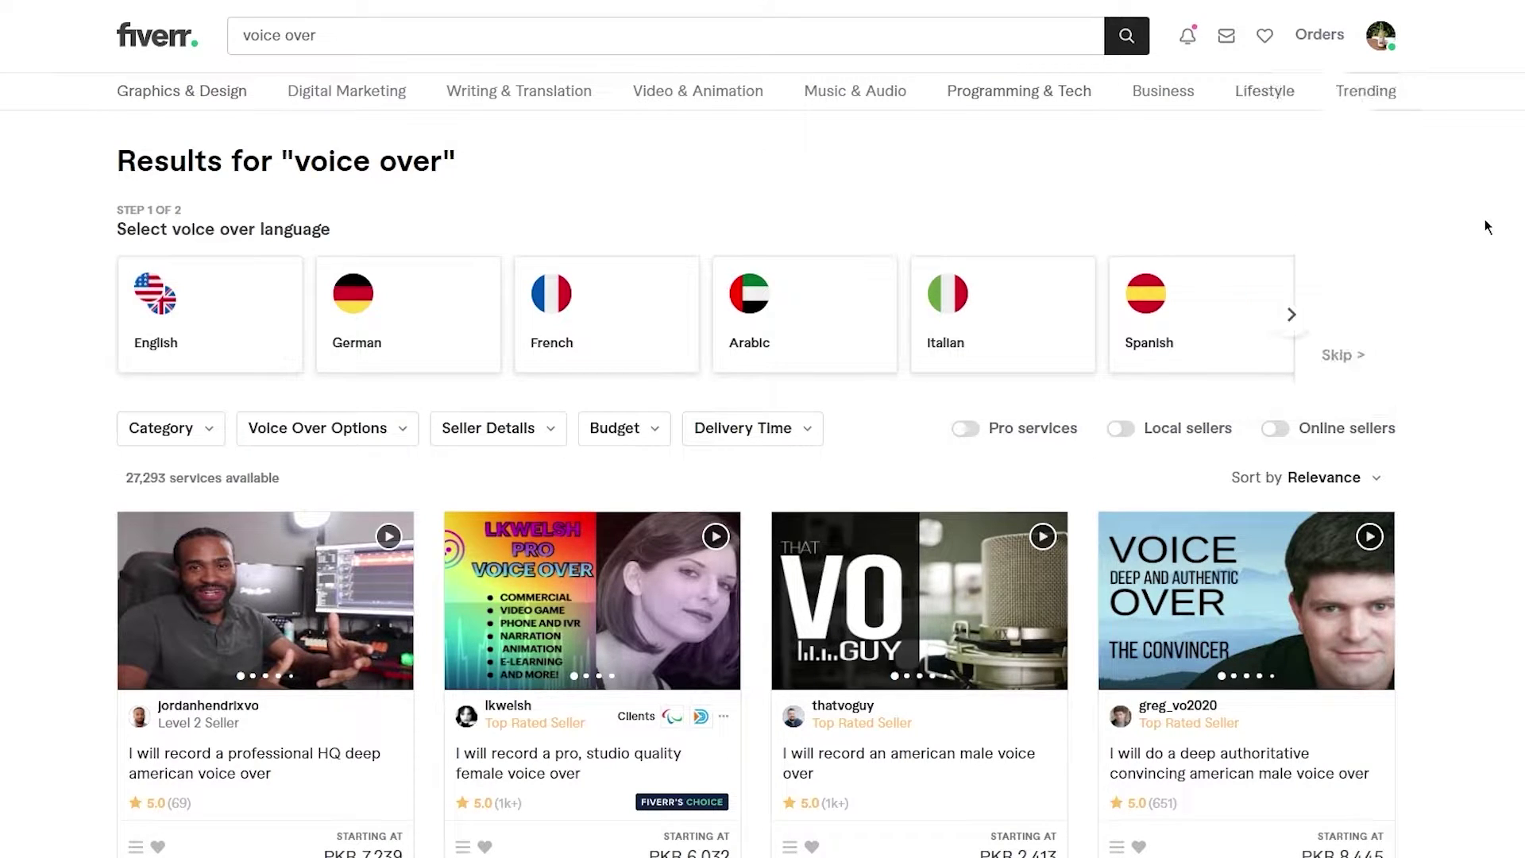
pyautogui.click(1380, 35)
pyautogui.scroll(-3, 527, 313)
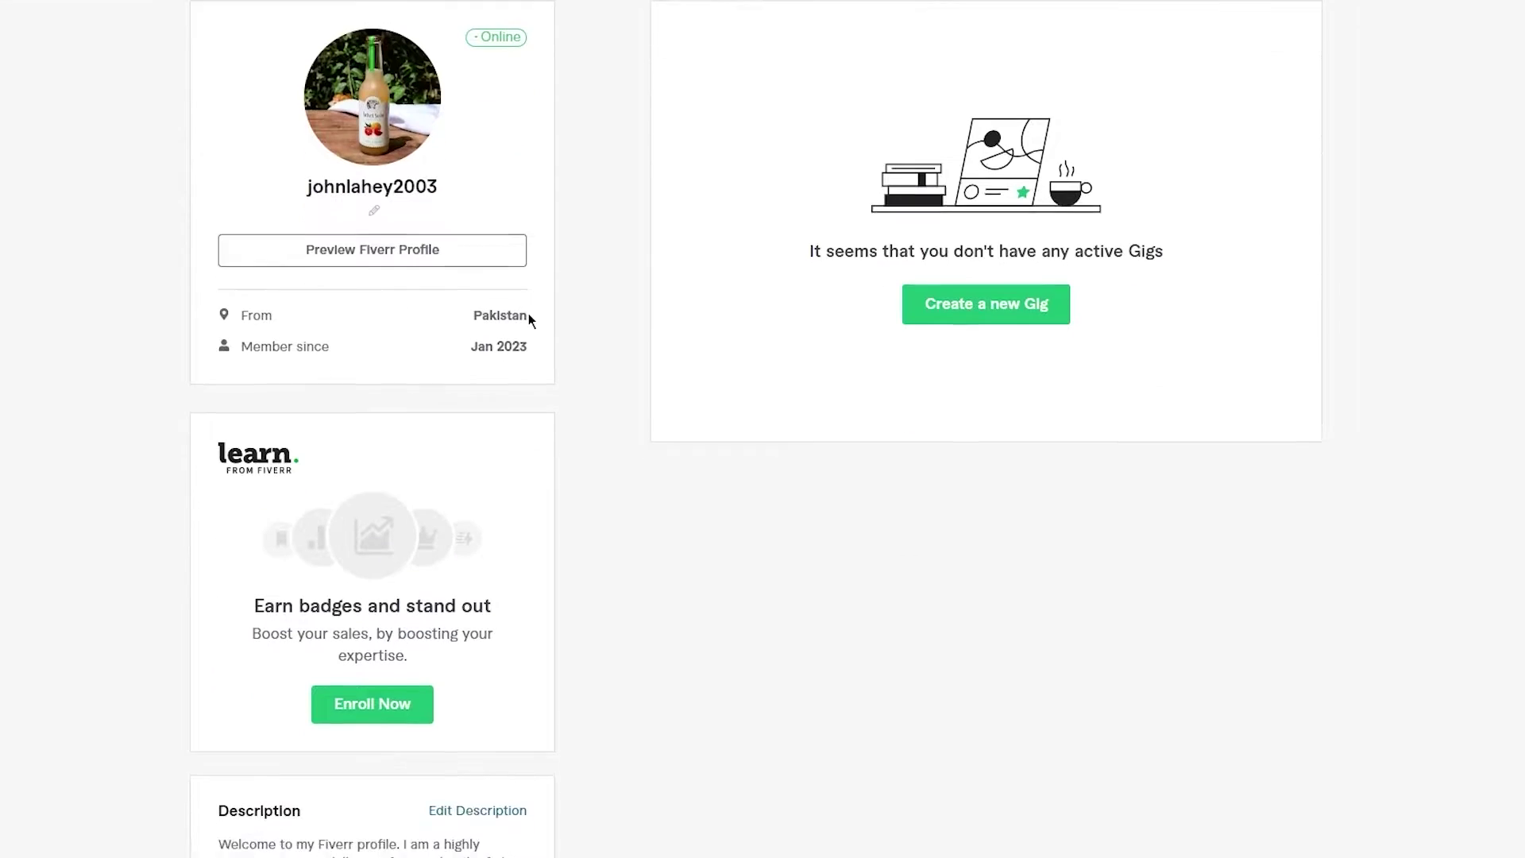
# - Preview the public version of your Fiverr profile and scroll through it
pyautogui.click(414, 249)
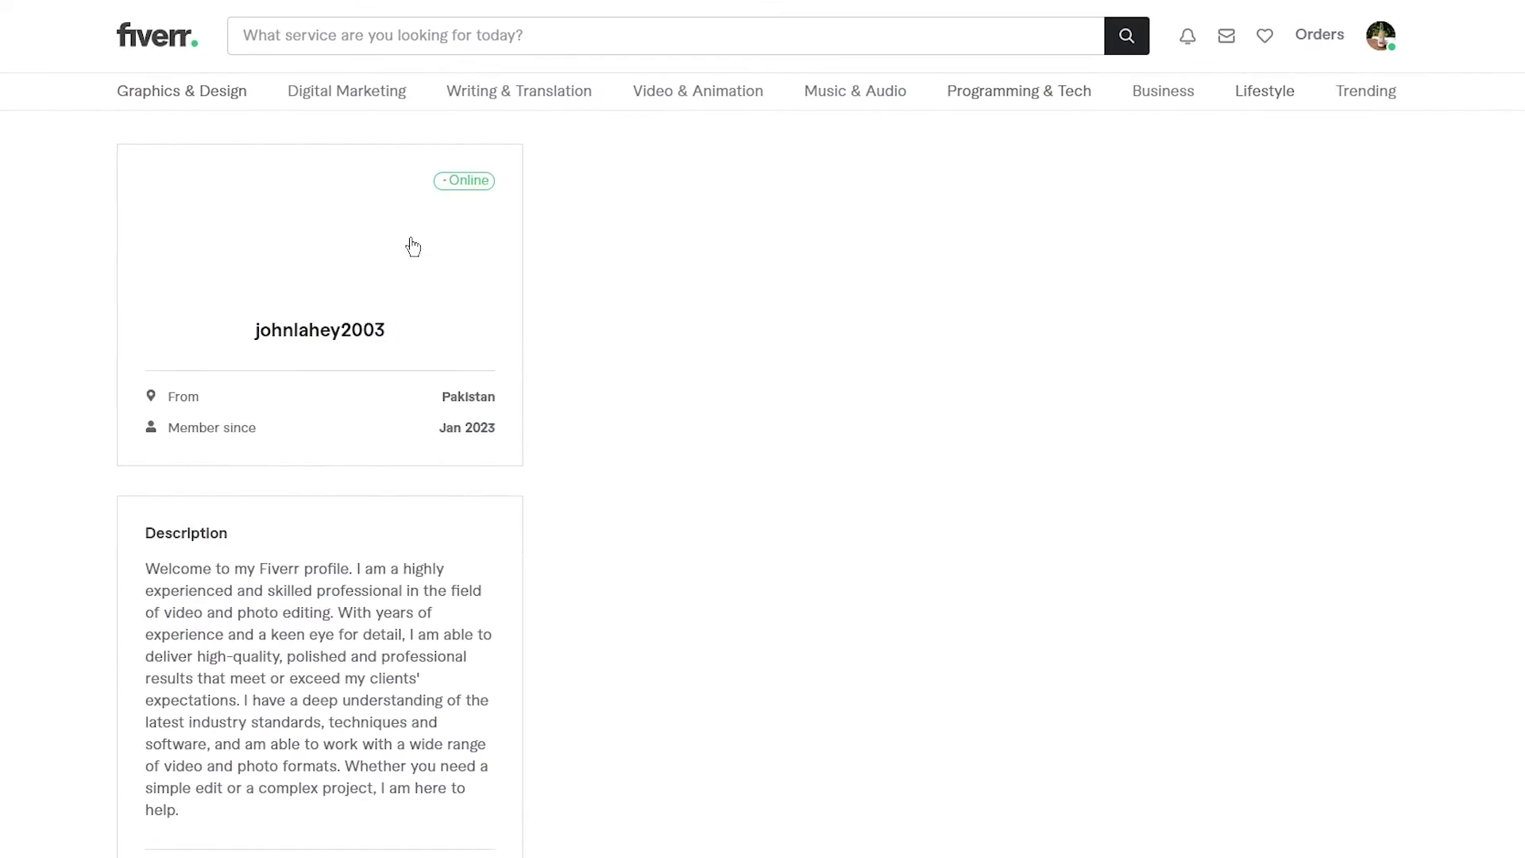
pyautogui.scroll(-4, 602, 288)
pyautogui.scroll(4, 600, 287)
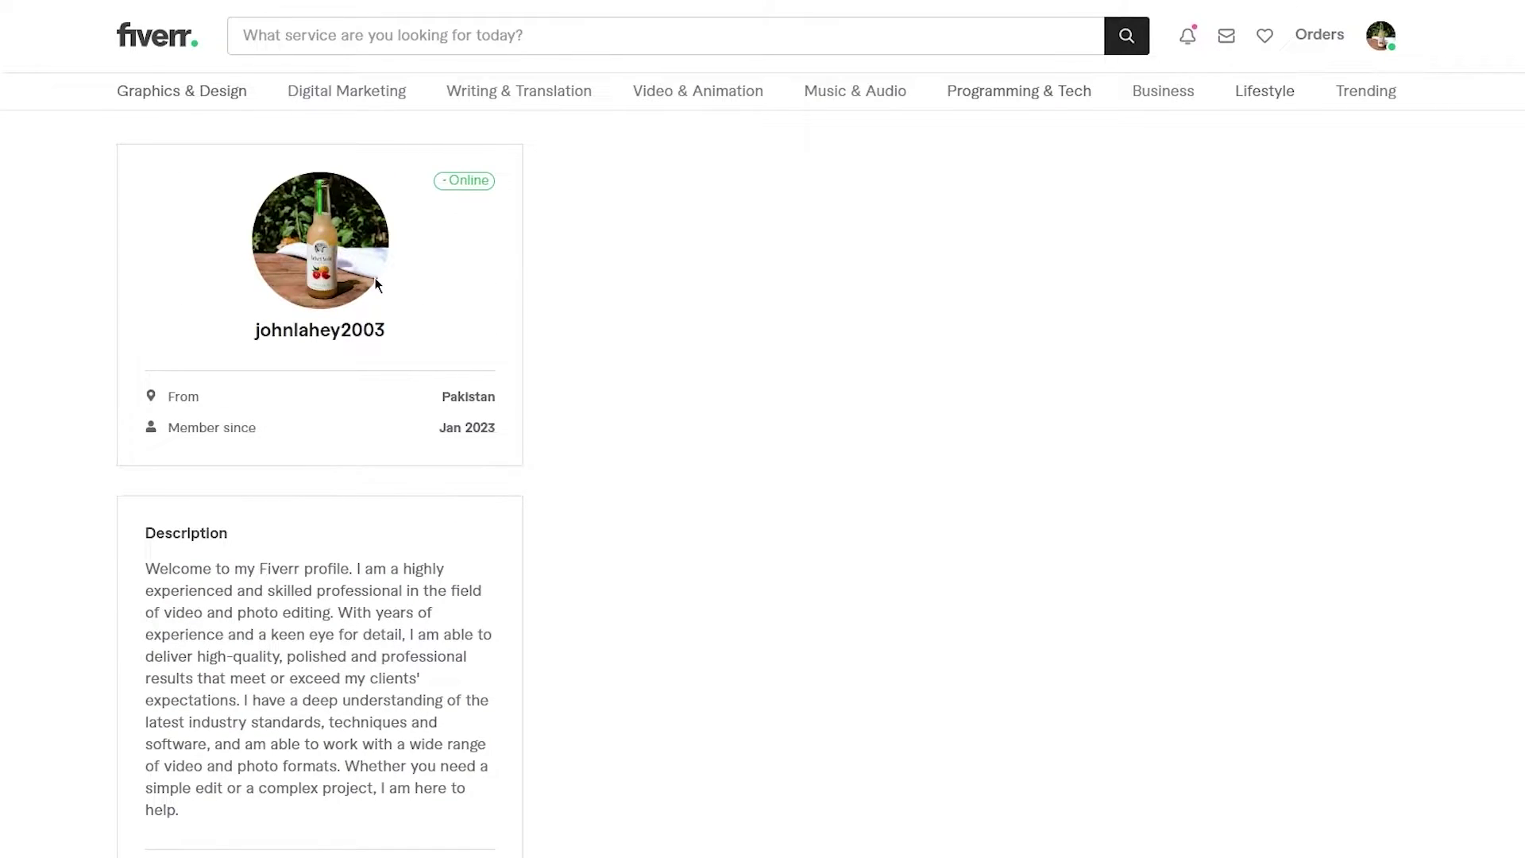
pyautogui.scroll(-2, 376, 286)
pyautogui.scroll(-2, 377, 286)
pyautogui.scroll(-5, 234, 274)
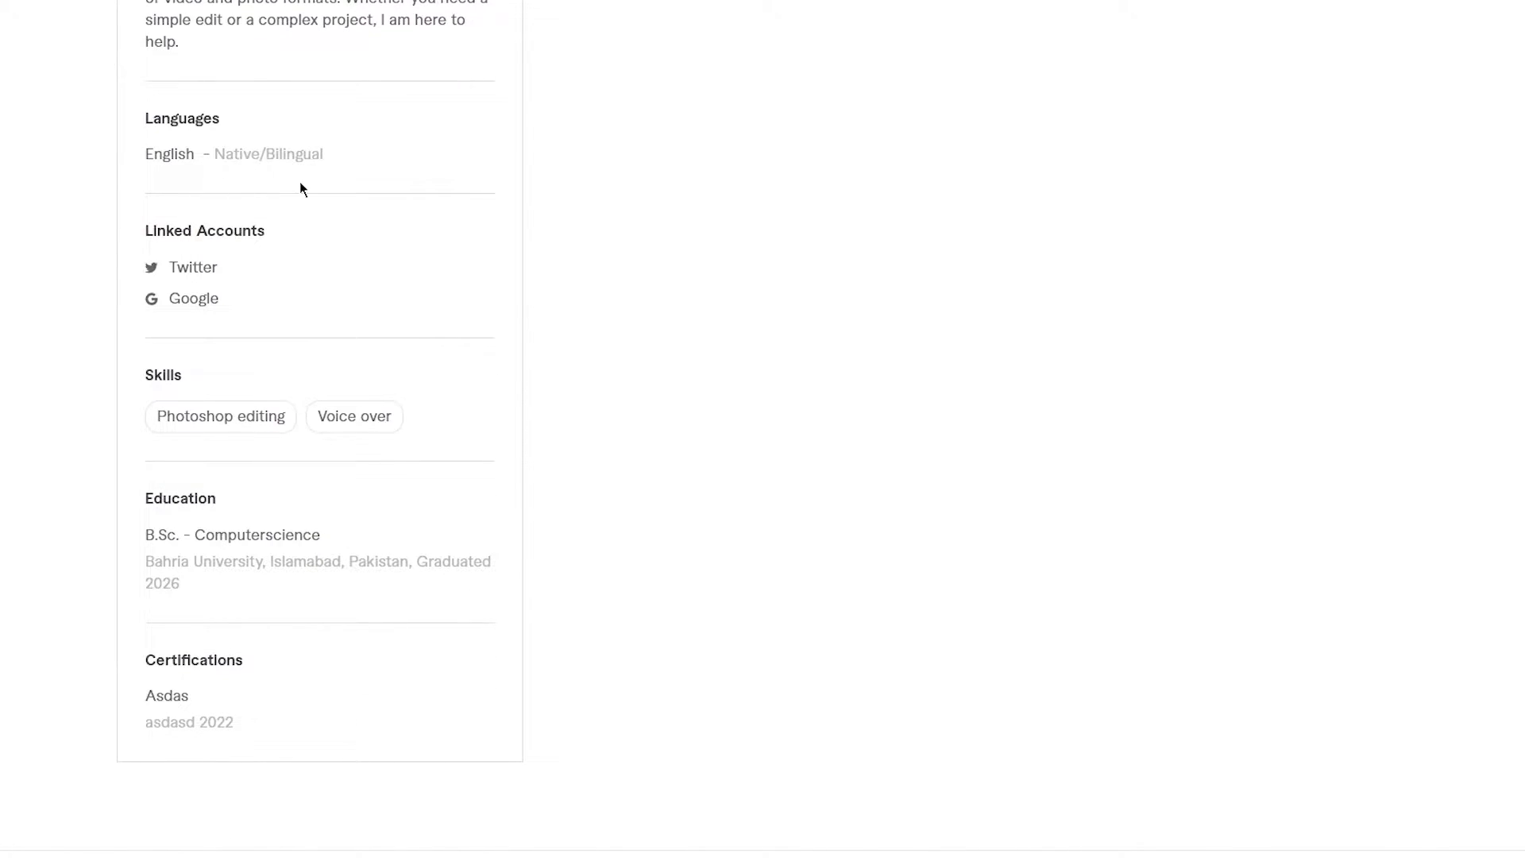
pyautogui.scroll(-1, 300, 188)
pyautogui.scroll(-1, 307, 190)
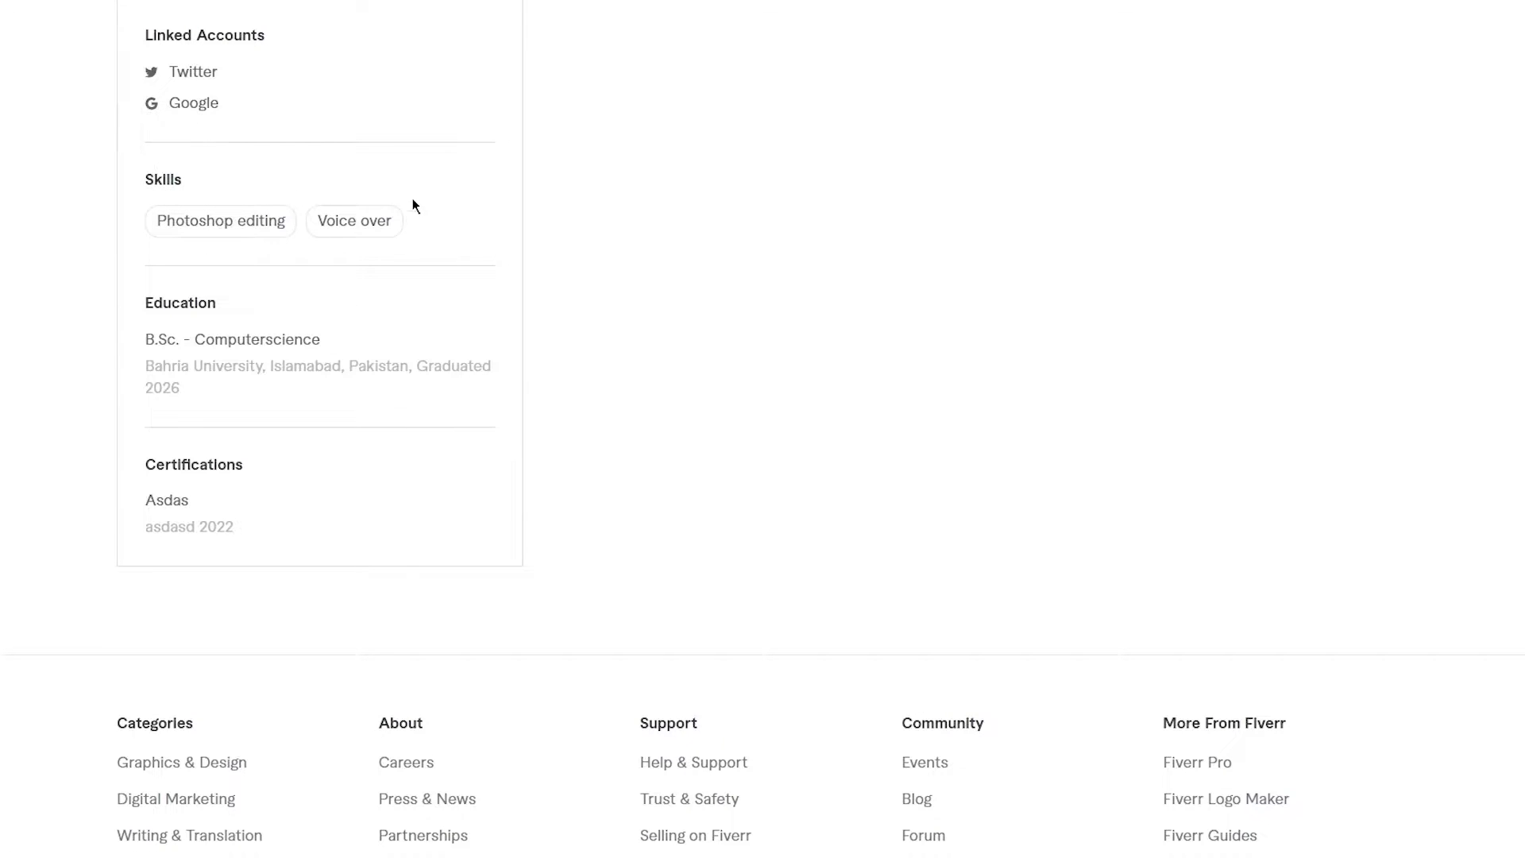
pyautogui.scroll(-4, 431, 259)
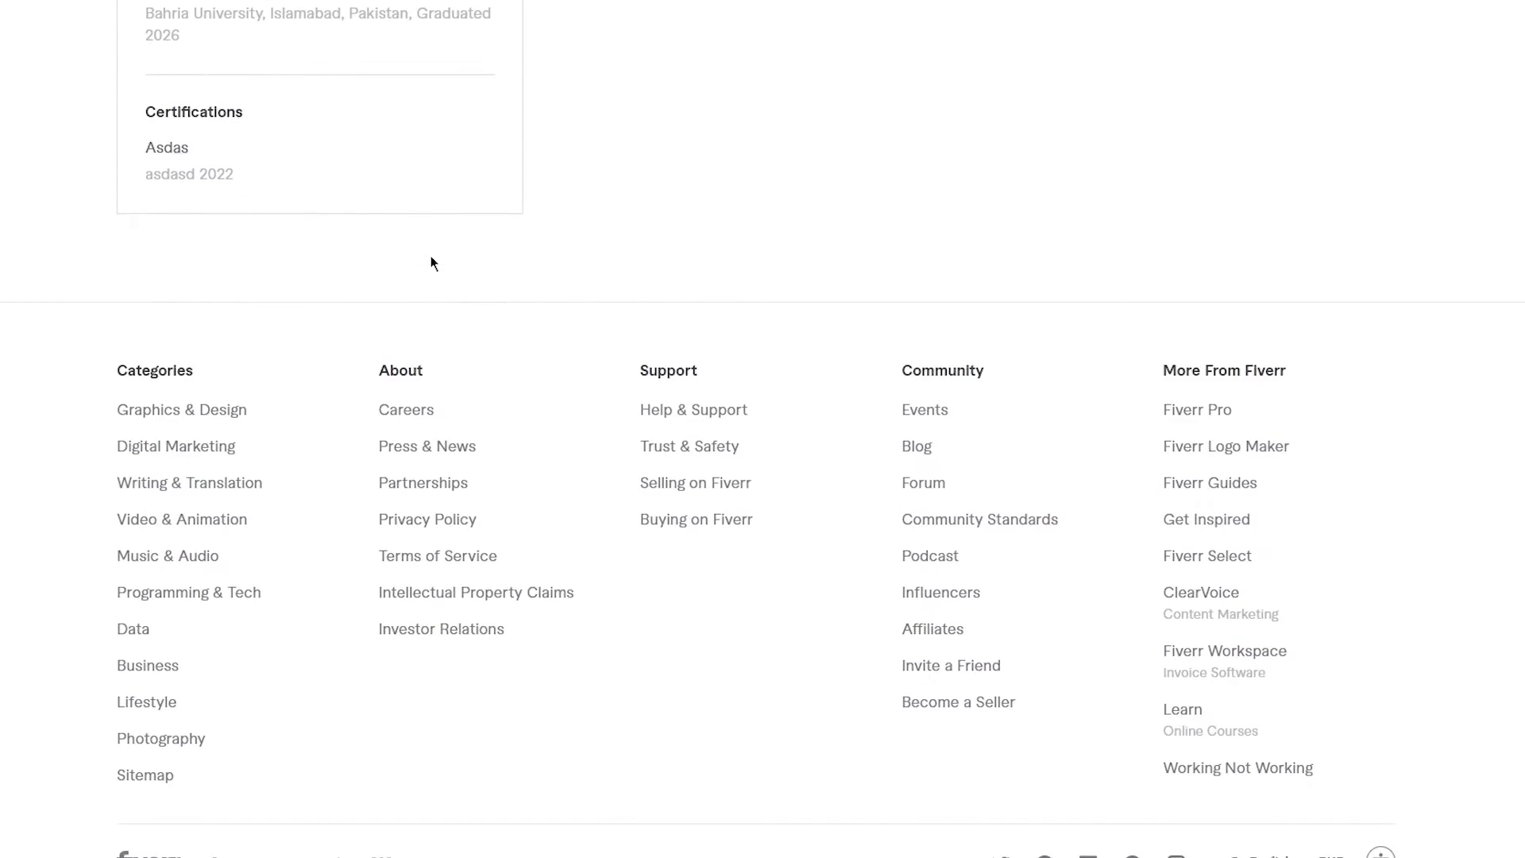
pyautogui.scroll(15, 430, 257)
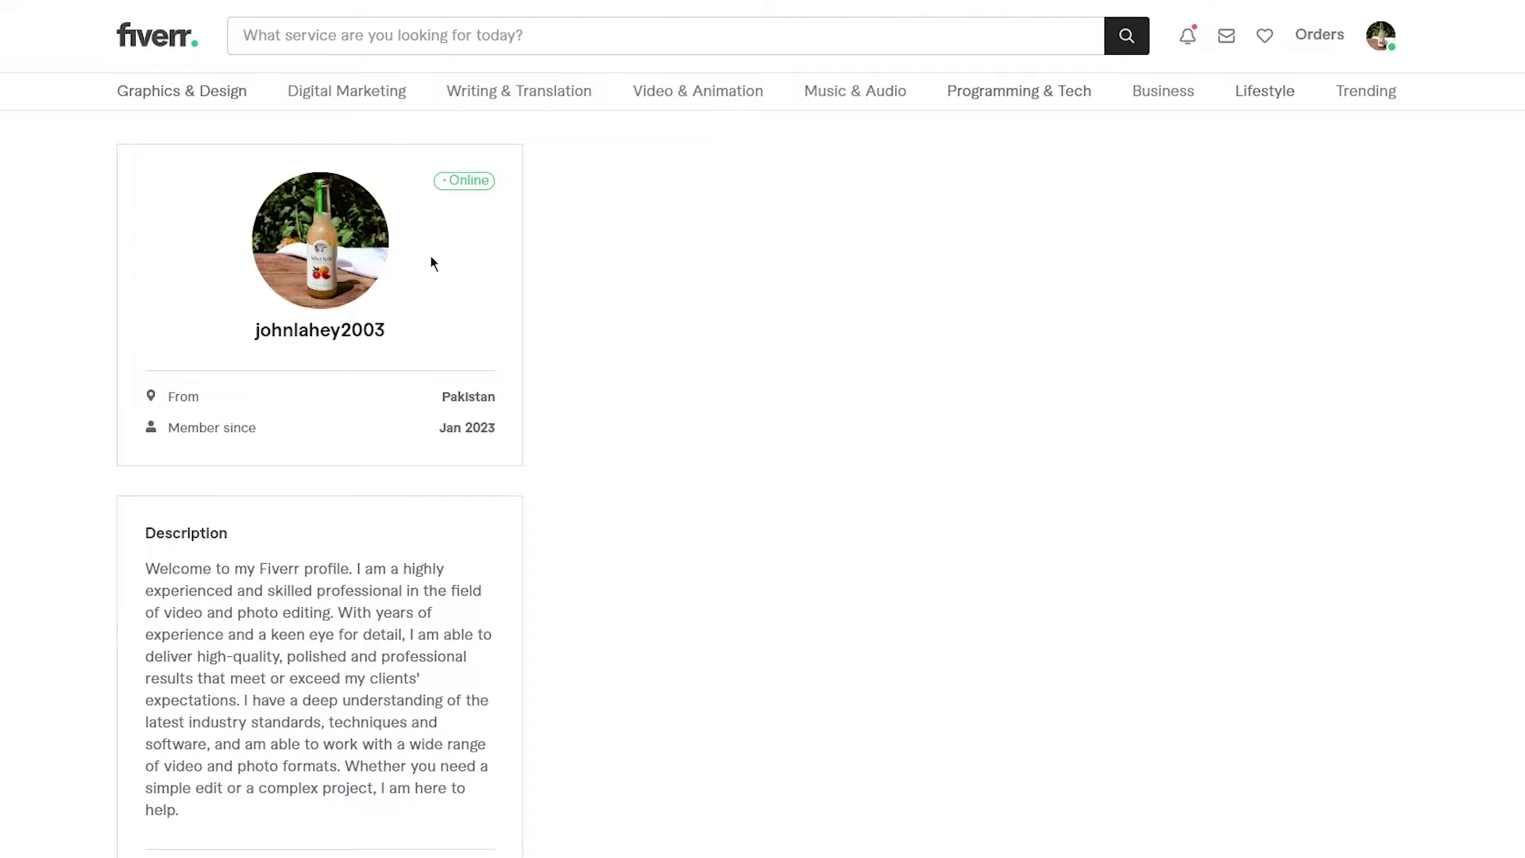
# - Return to your seller profile via the avatar menu and scroll through it
pyautogui.click(1382, 39)
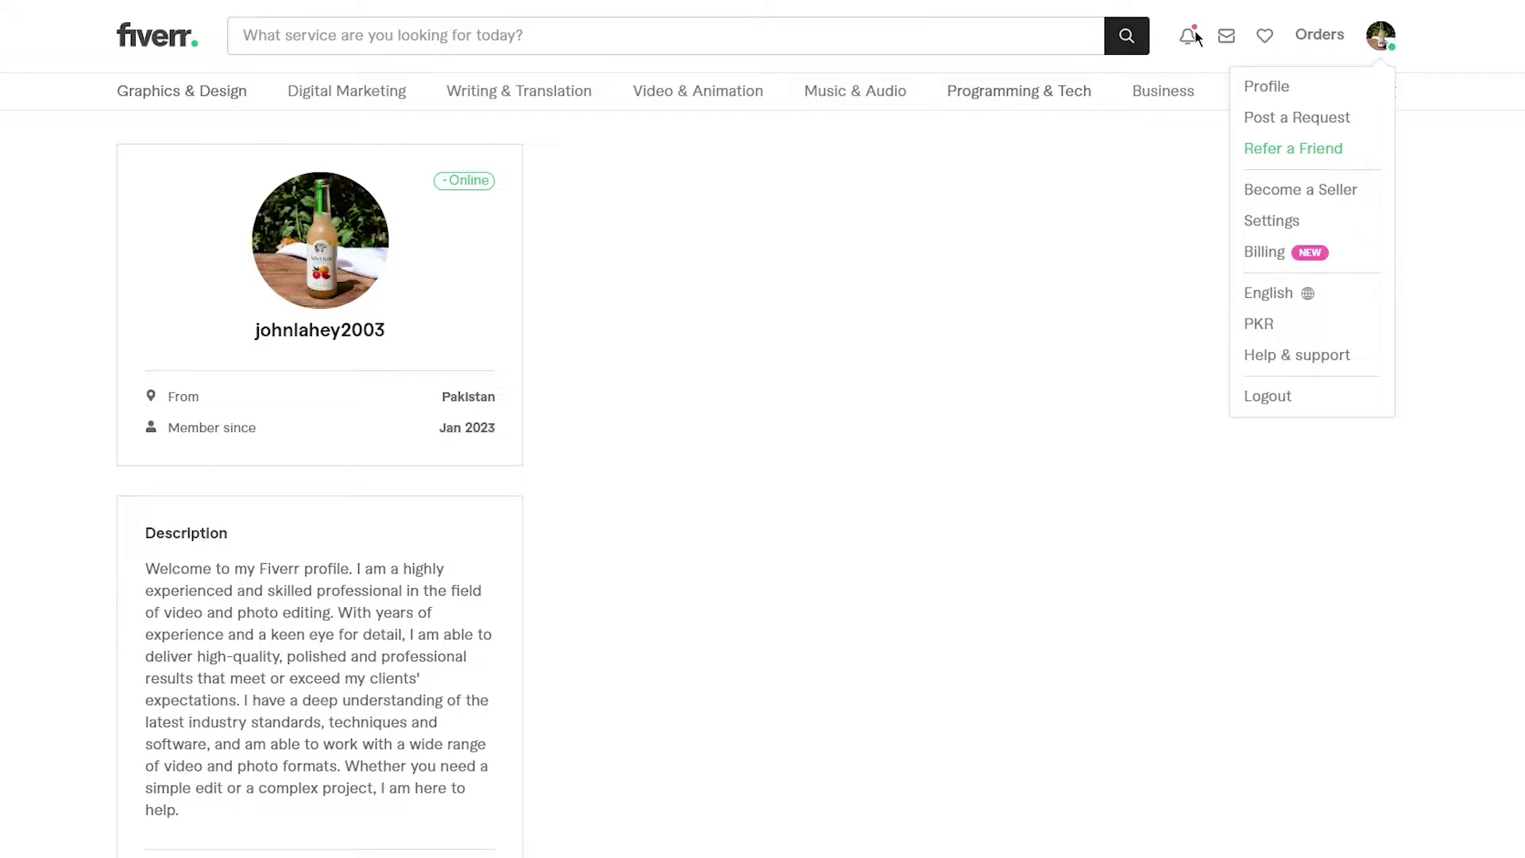
pyautogui.click(1192, 35)
pyautogui.click(1193, 36)
pyautogui.click(1380, 36)
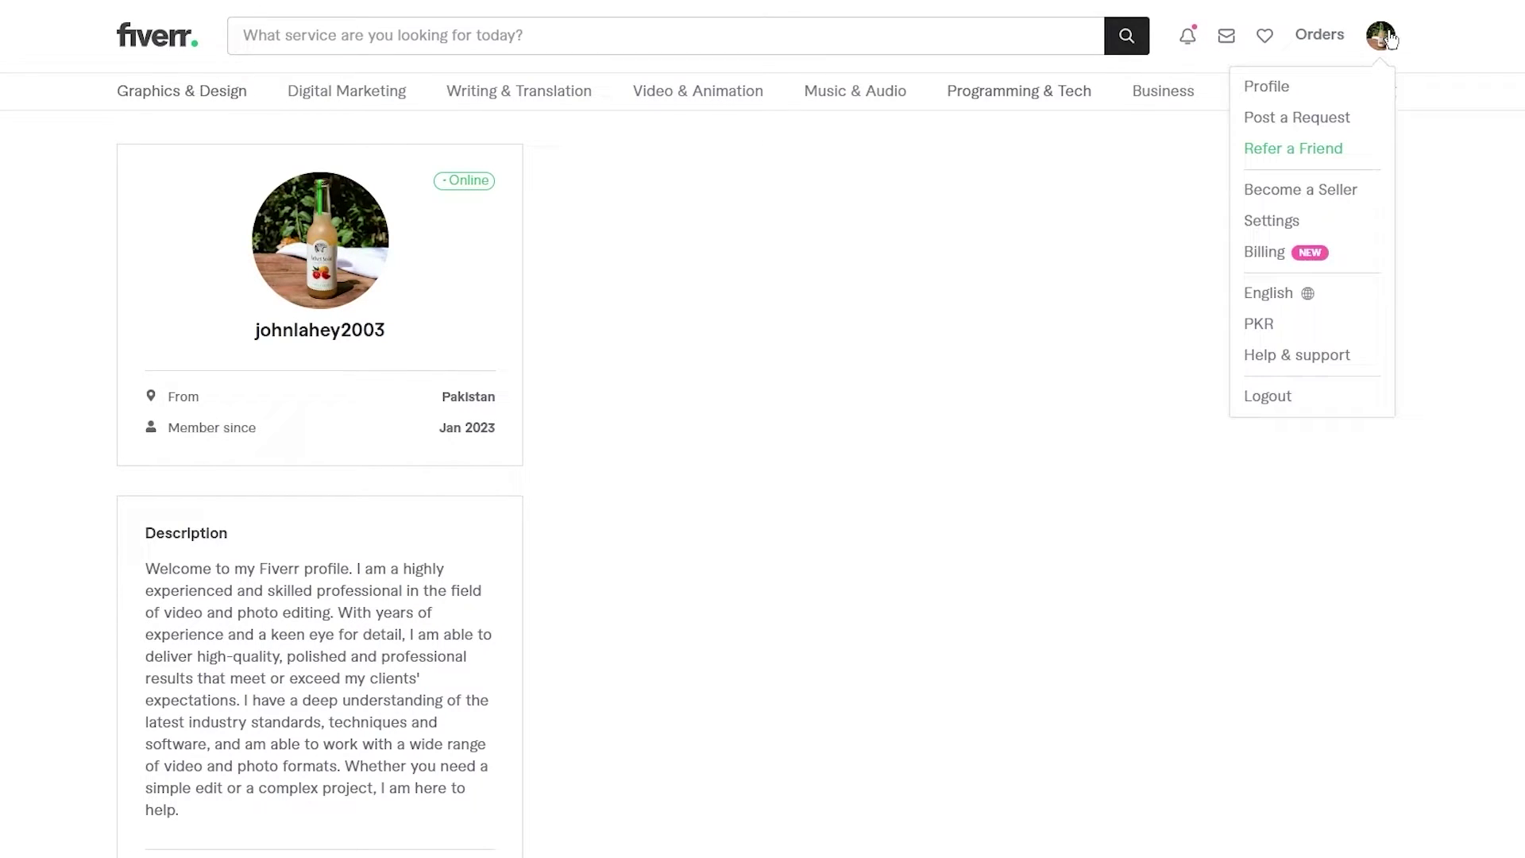
pyautogui.click(1286, 92)
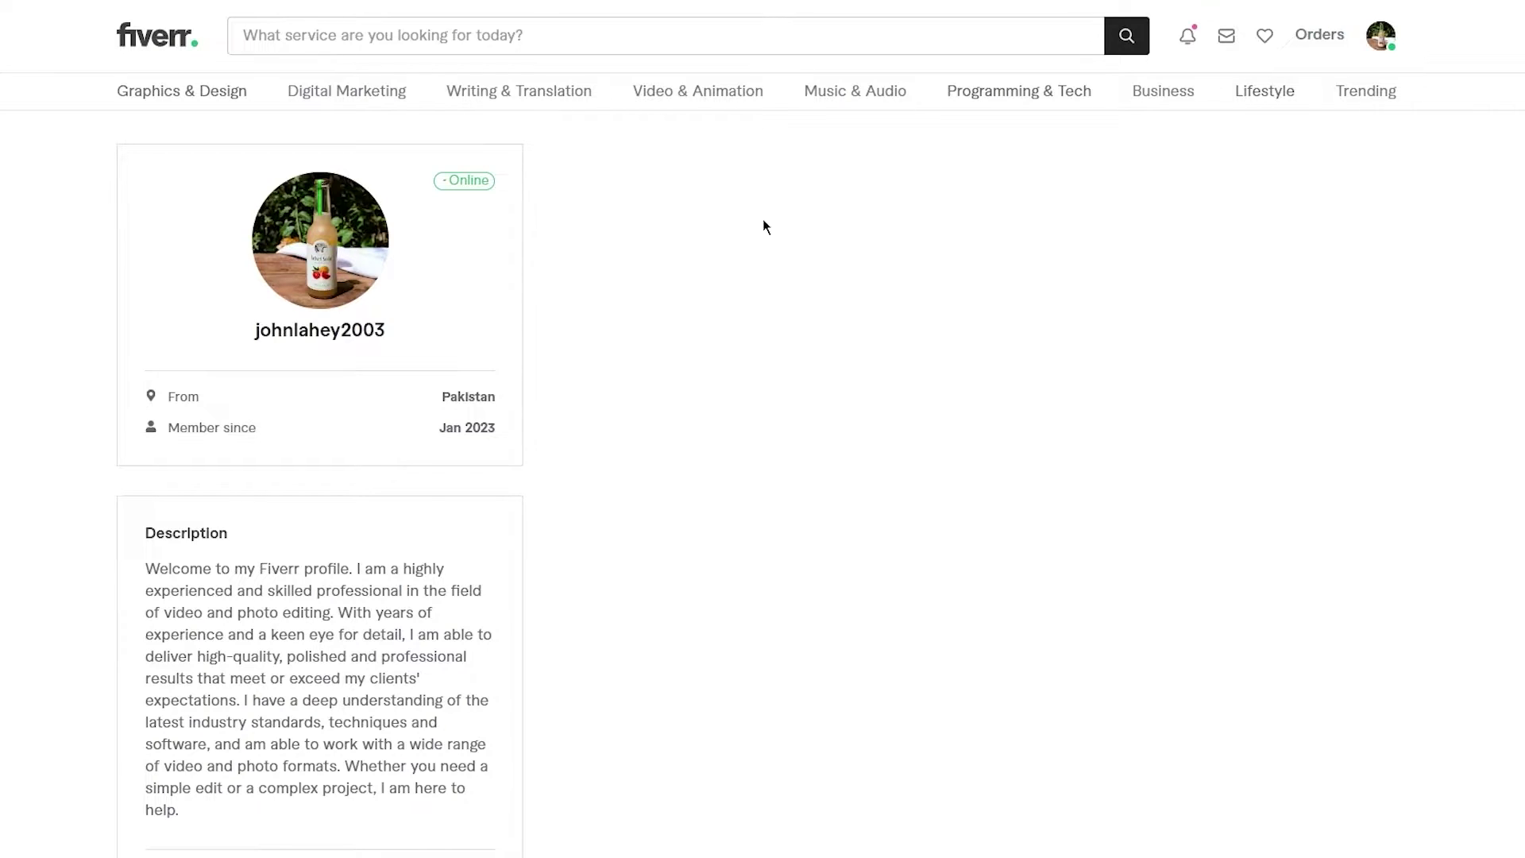
pyautogui.scroll(-5, 763, 225)
pyautogui.scroll(-9, 765, 226)
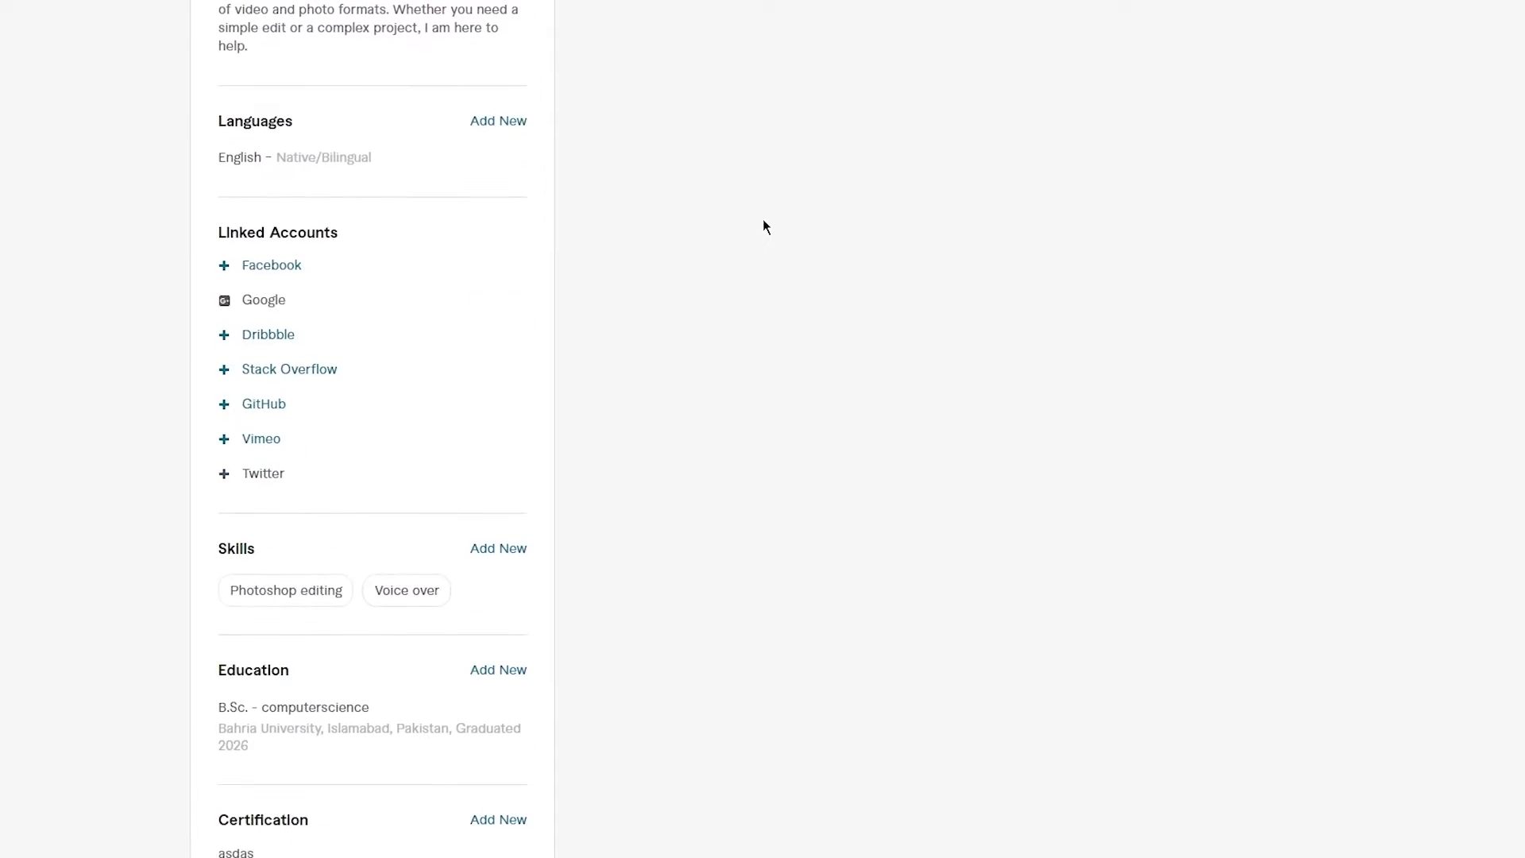
pyautogui.scroll(-1, 765, 227)
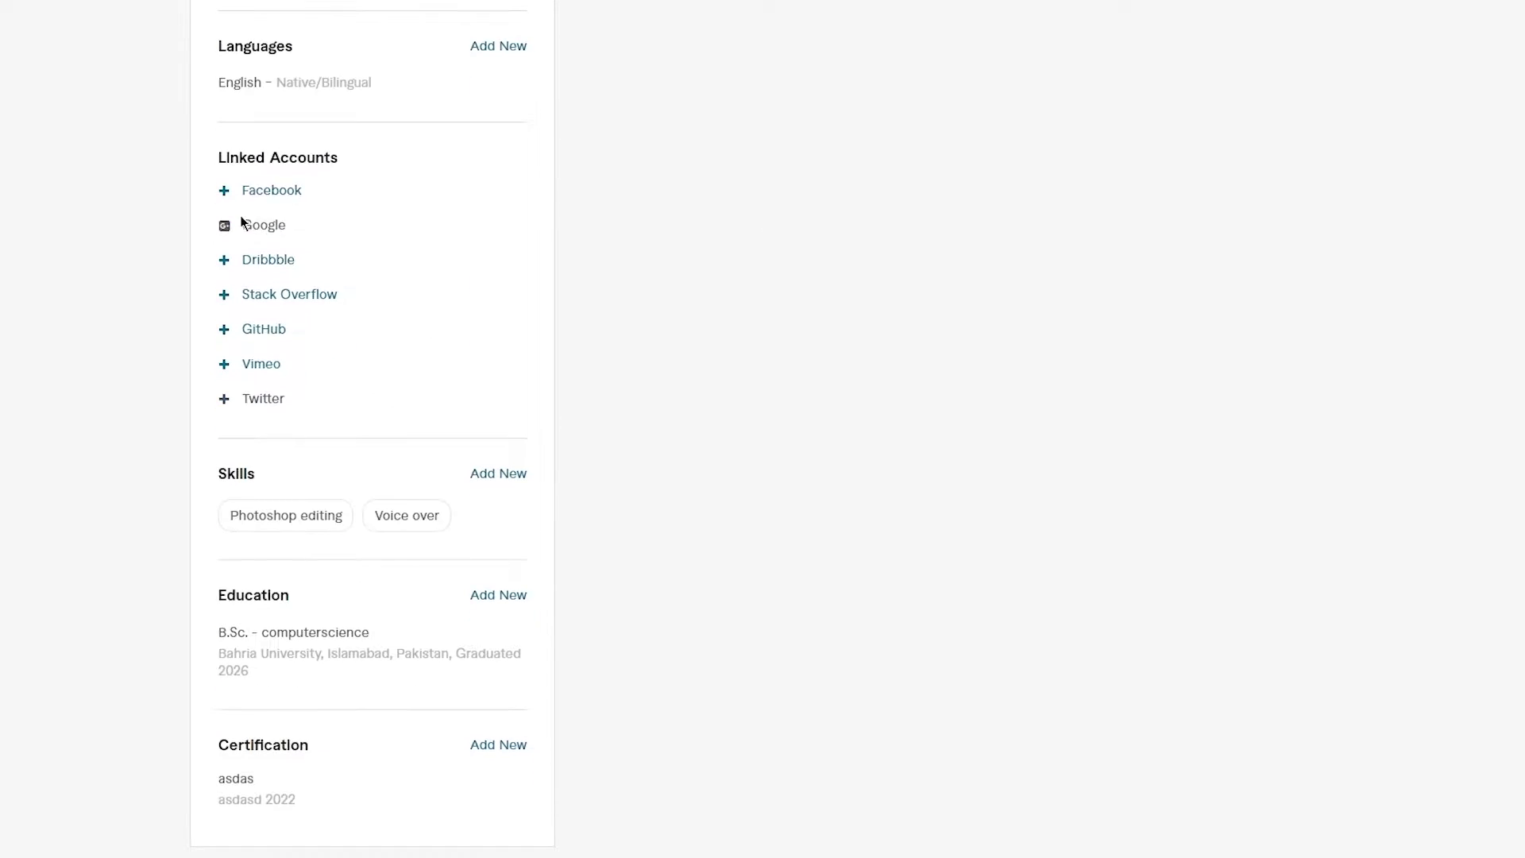
pyautogui.scroll(-4, 376, 307)
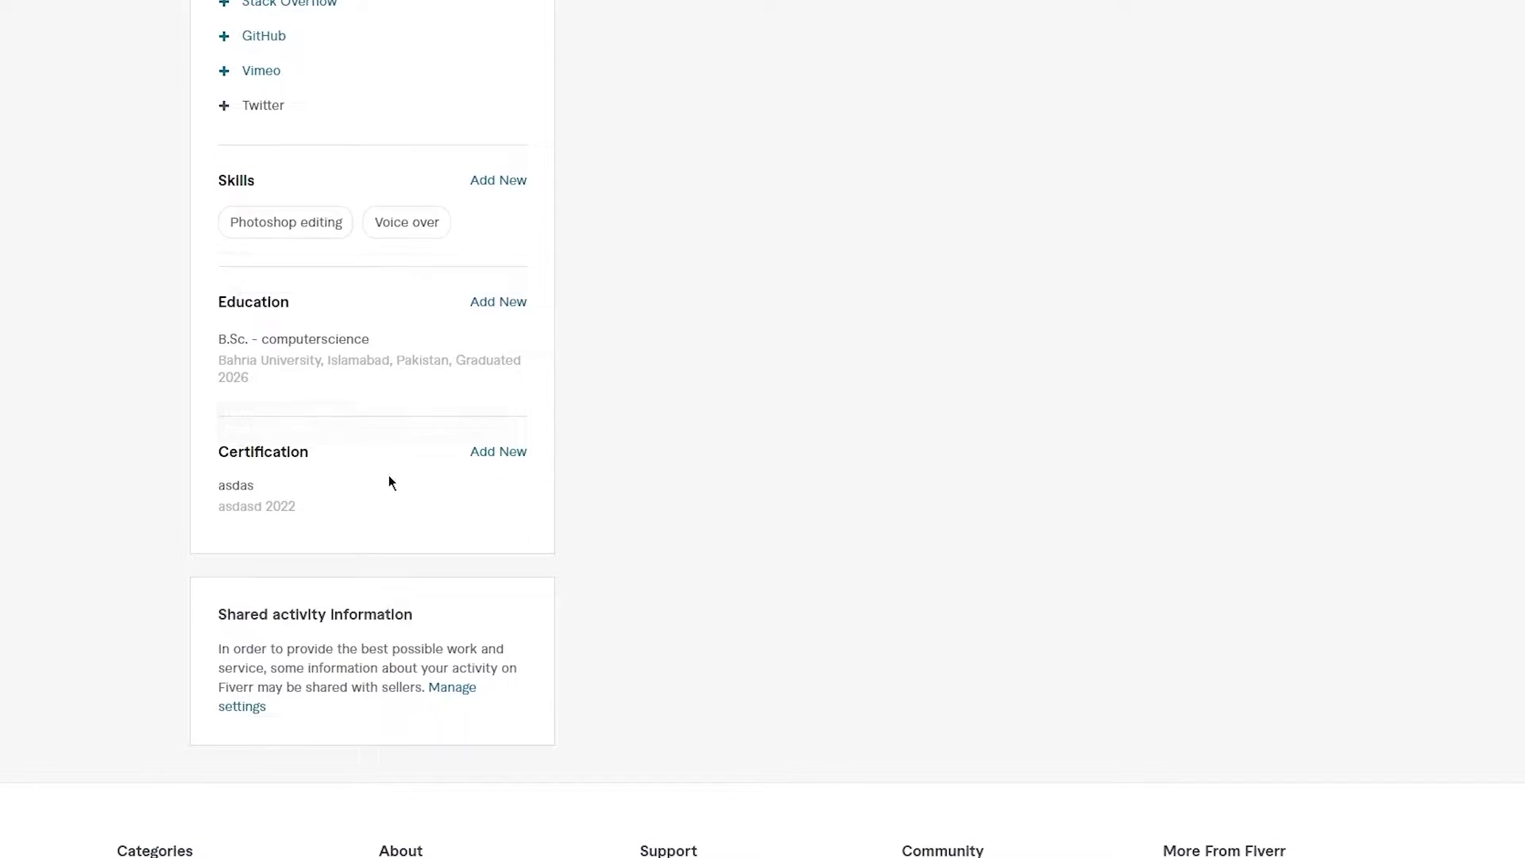
pyautogui.scroll(14, 469, 614)
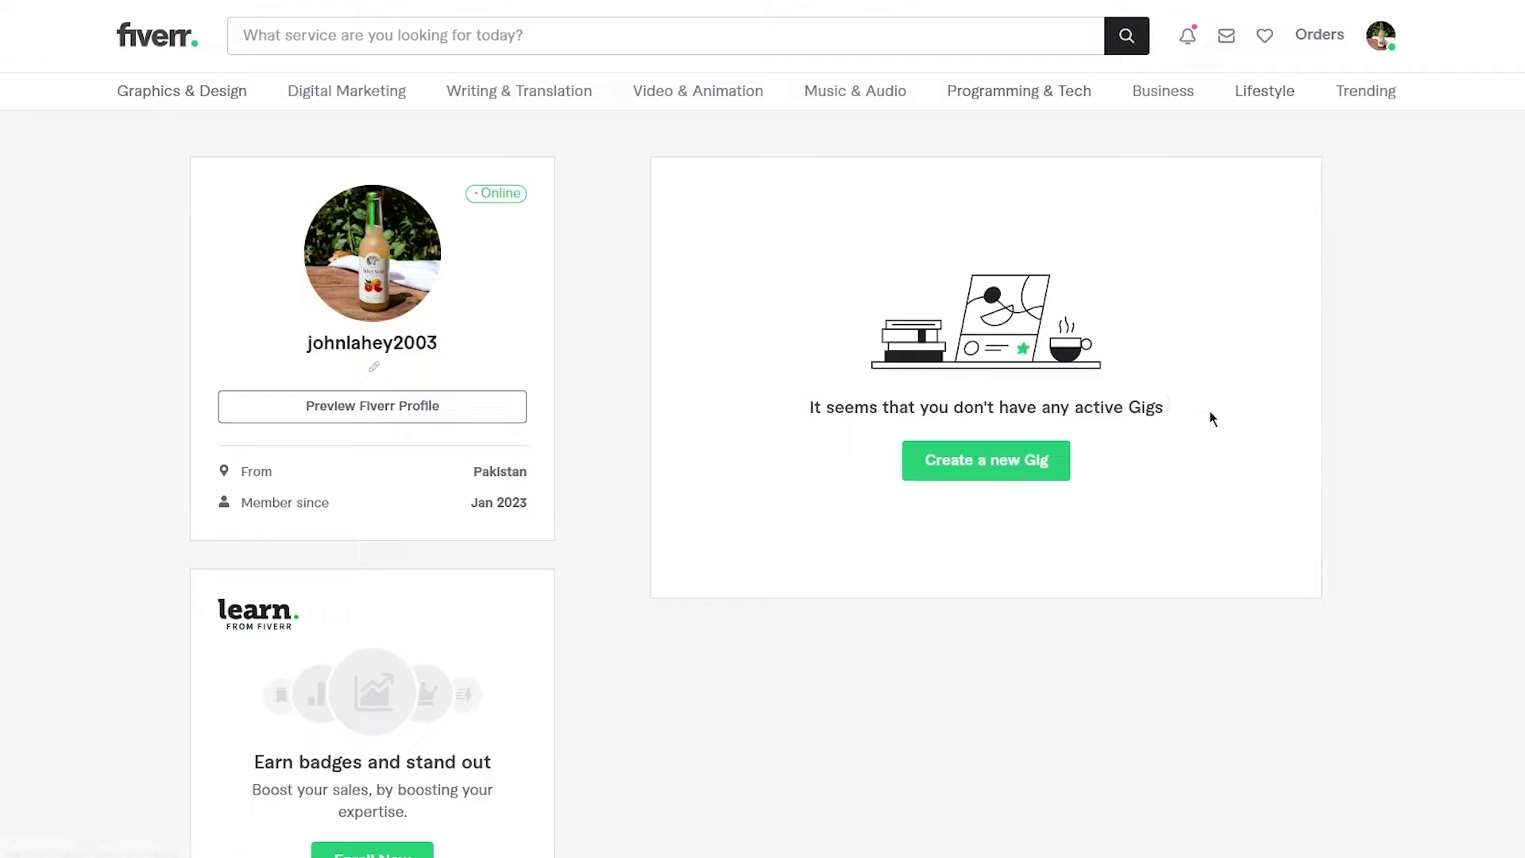
# - Choose Create a new Gig, then Become a Seller to reach the empty Overview form
pyautogui.click(1017, 460)
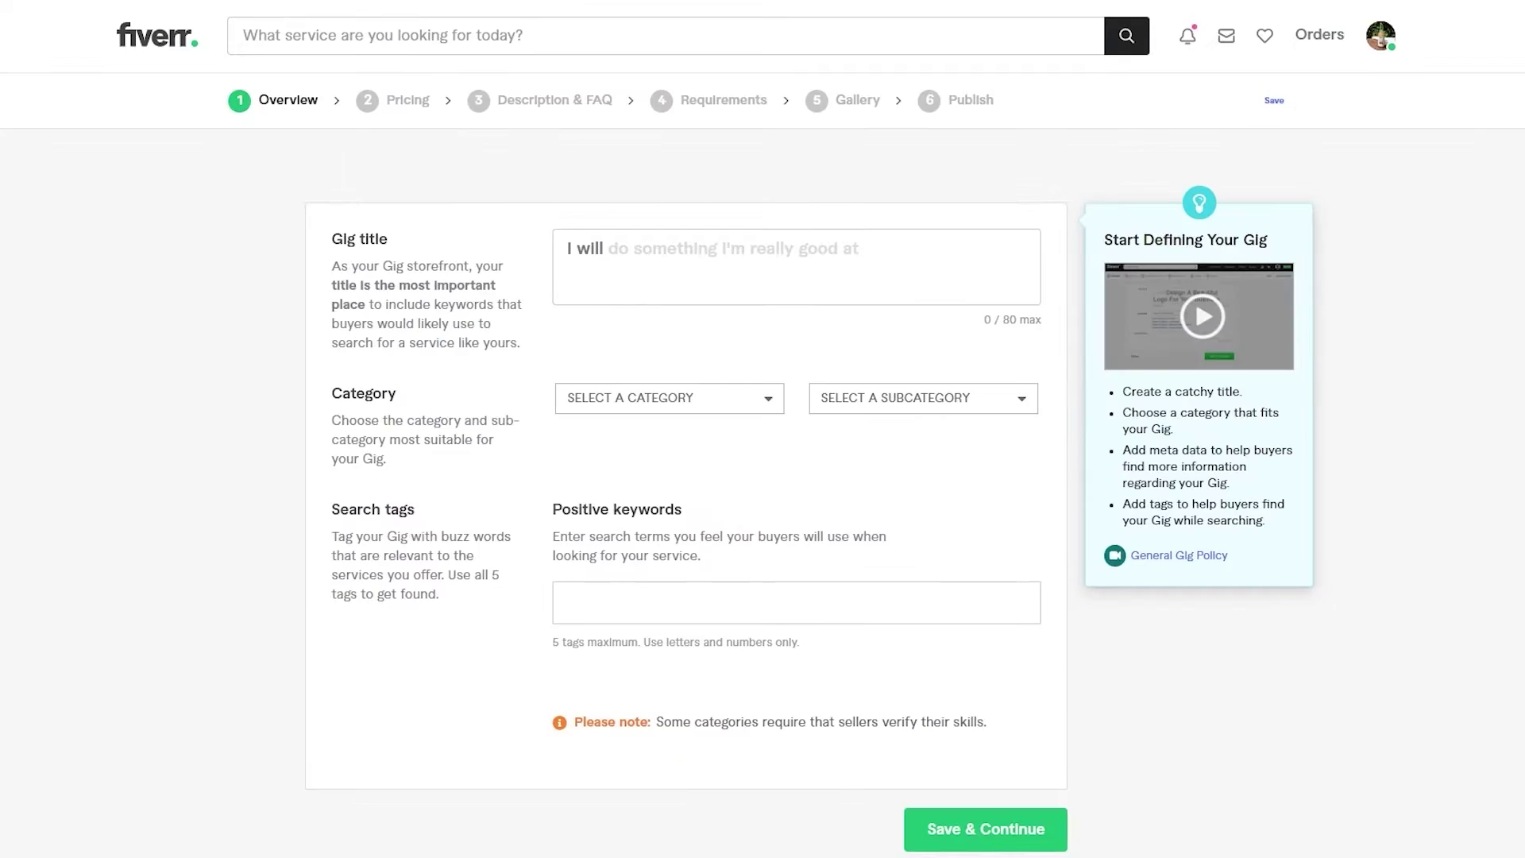
pyautogui.click(872, 247)
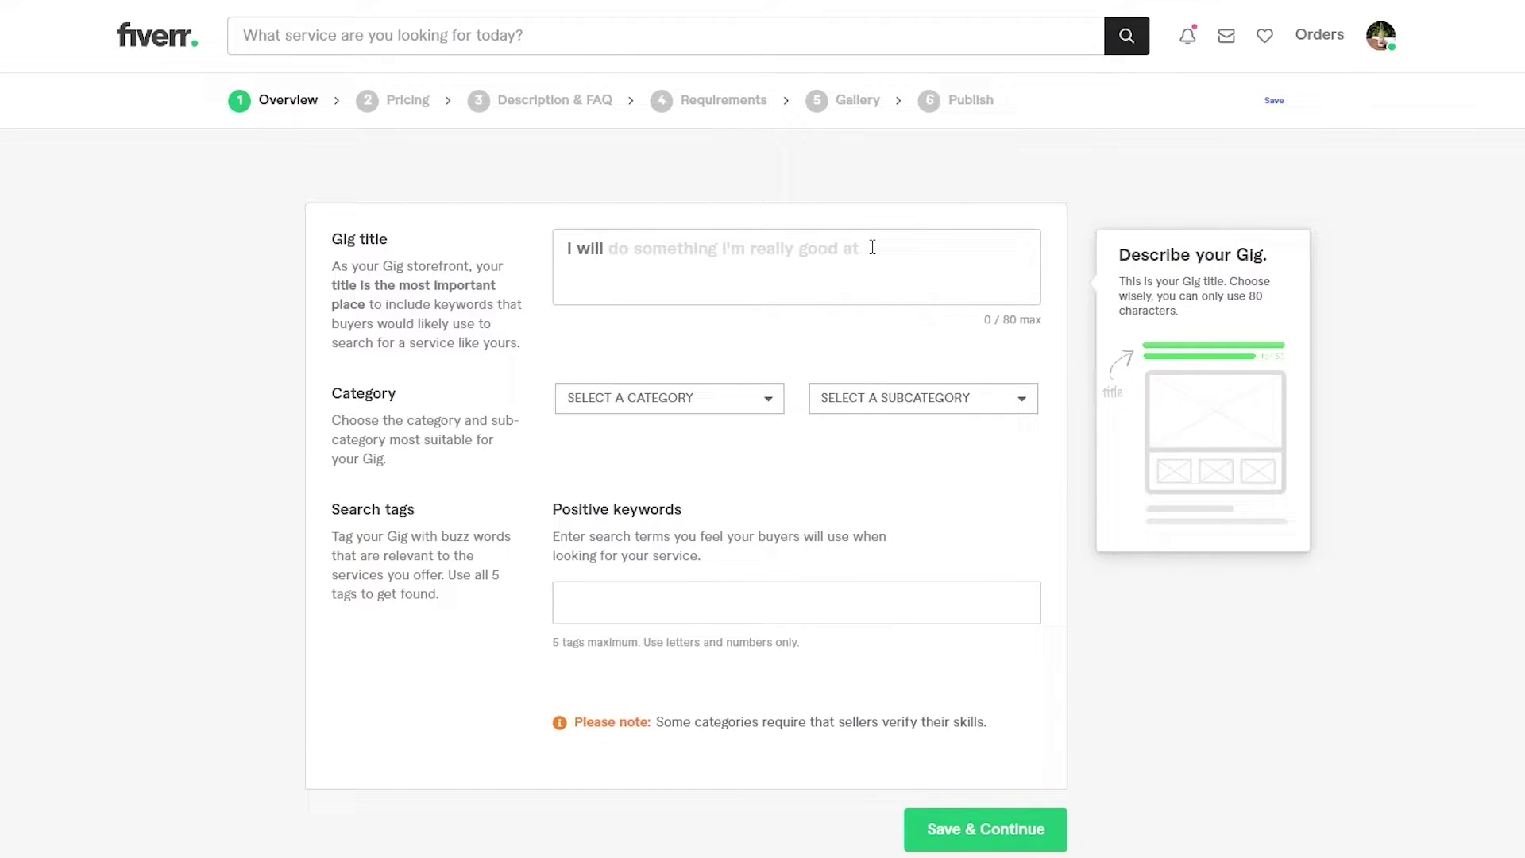
# - Write the Gig title 'I will design a collage for you using the best LUT and editors.'
pyautogui.click(872, 247)
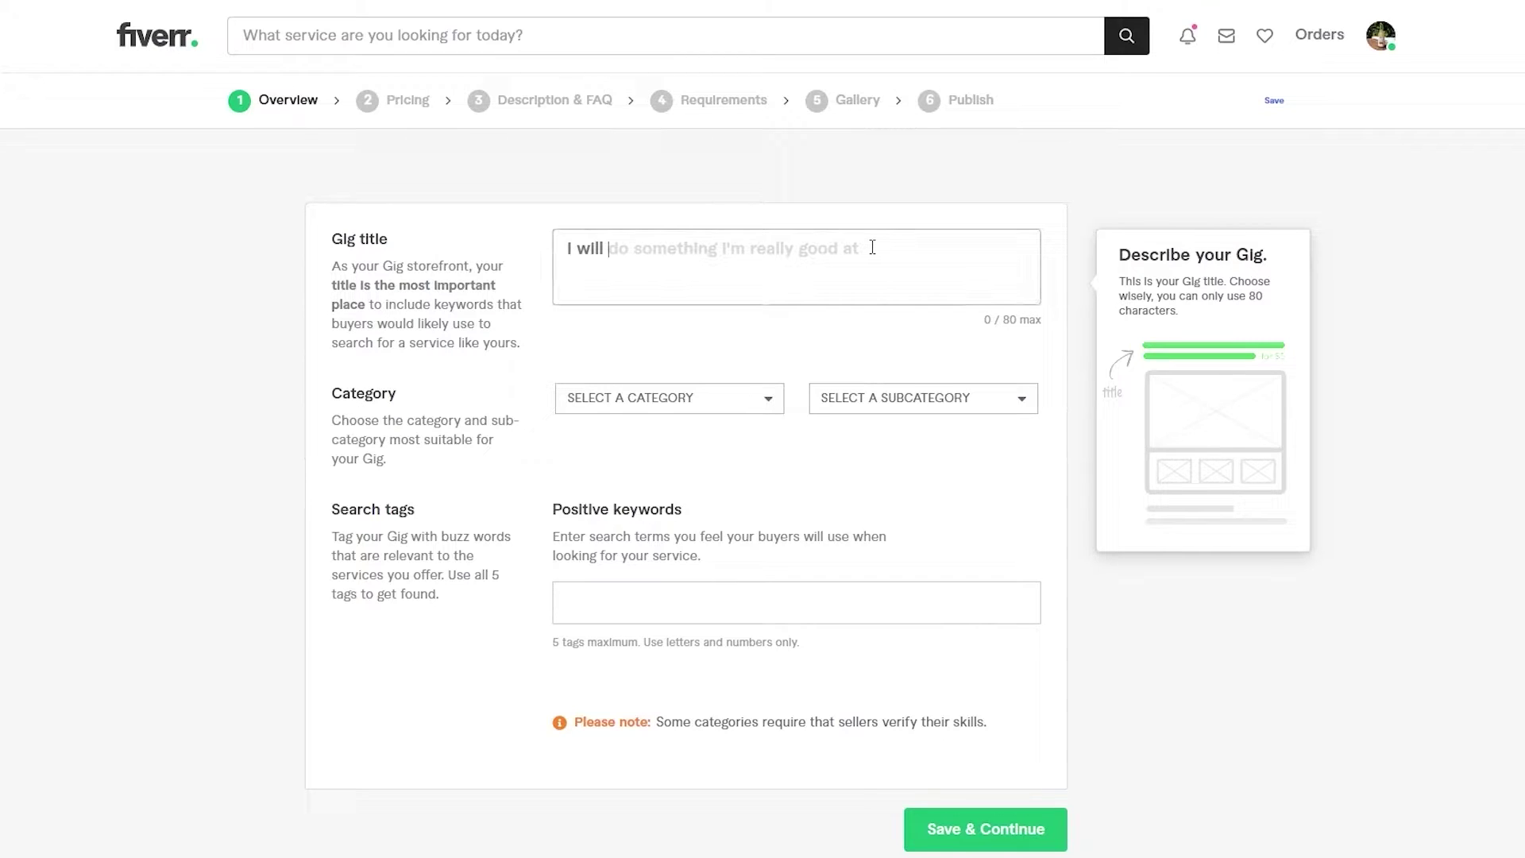
pyautogui.write('design a c')
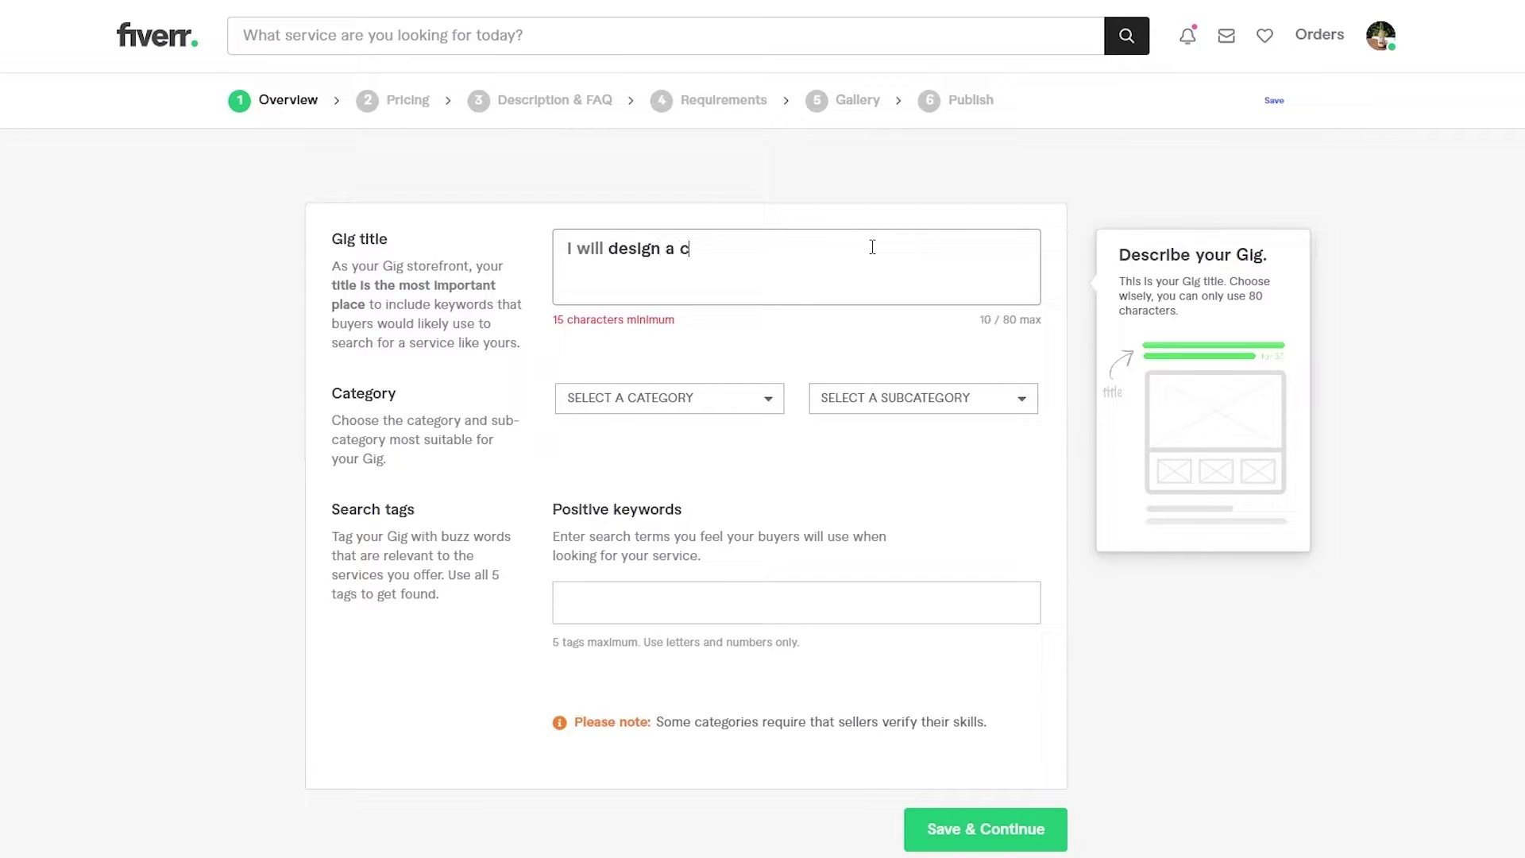
pyautogui.write('ollage for yo')
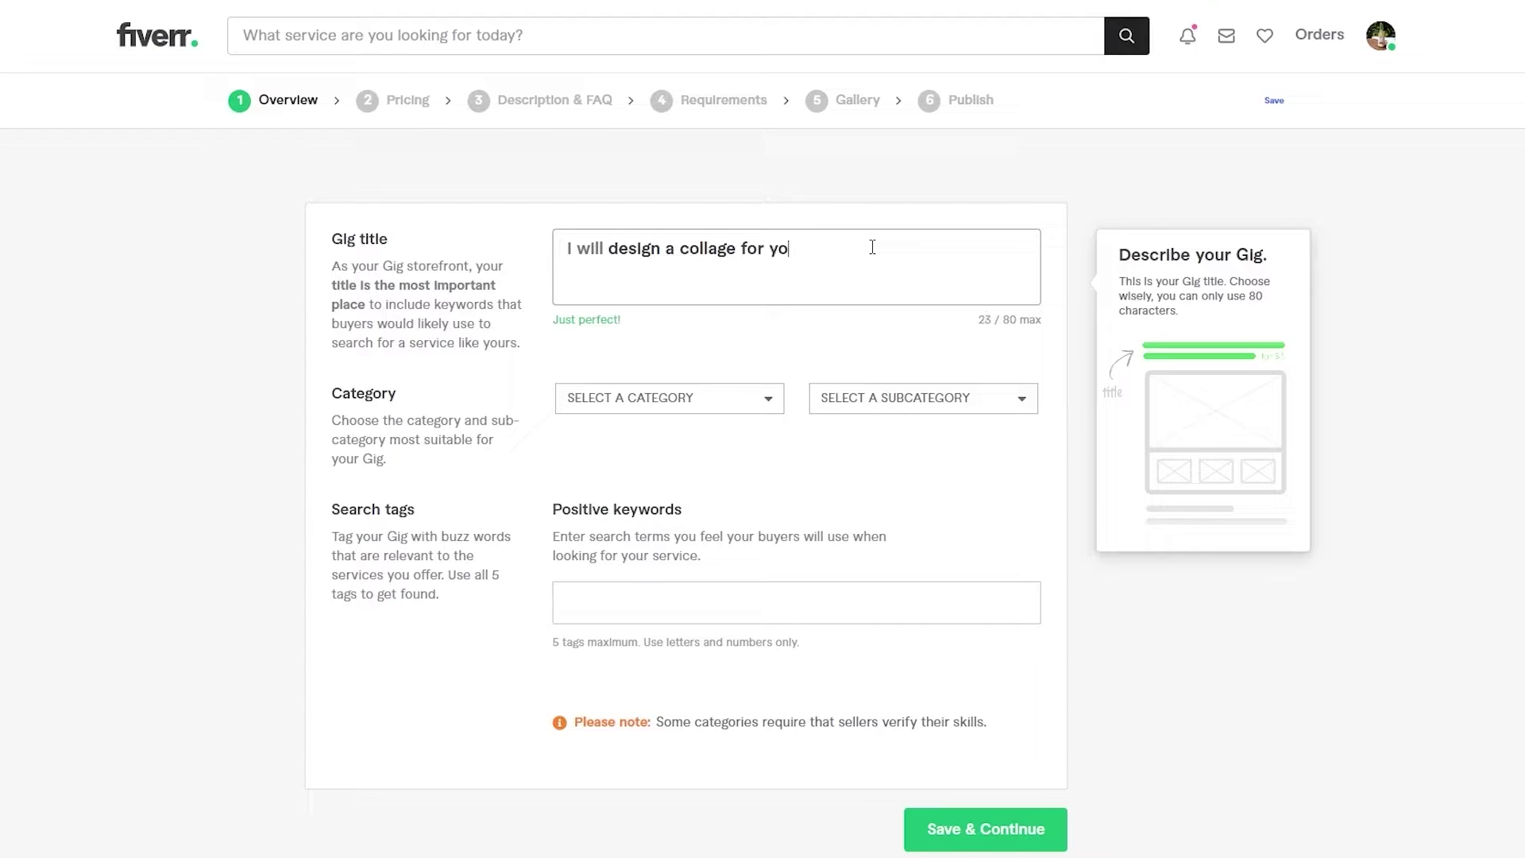
pyautogui.write('u usin')
pyautogui.press('BackSpace')
pyautogui.press('BackSpace')
pyautogui.write('ing the ')
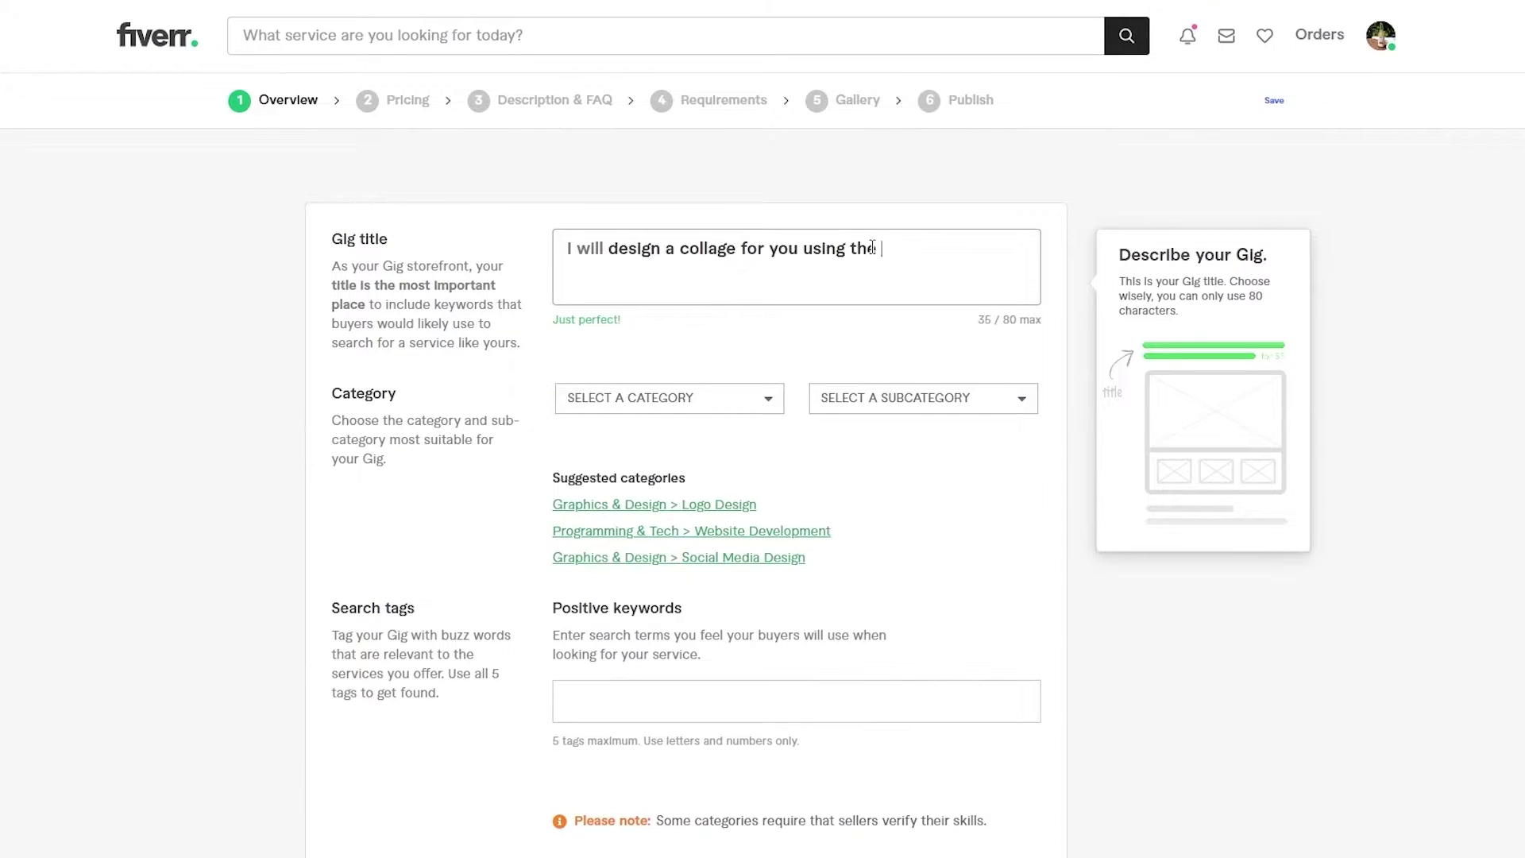
pyautogui.write('best ')
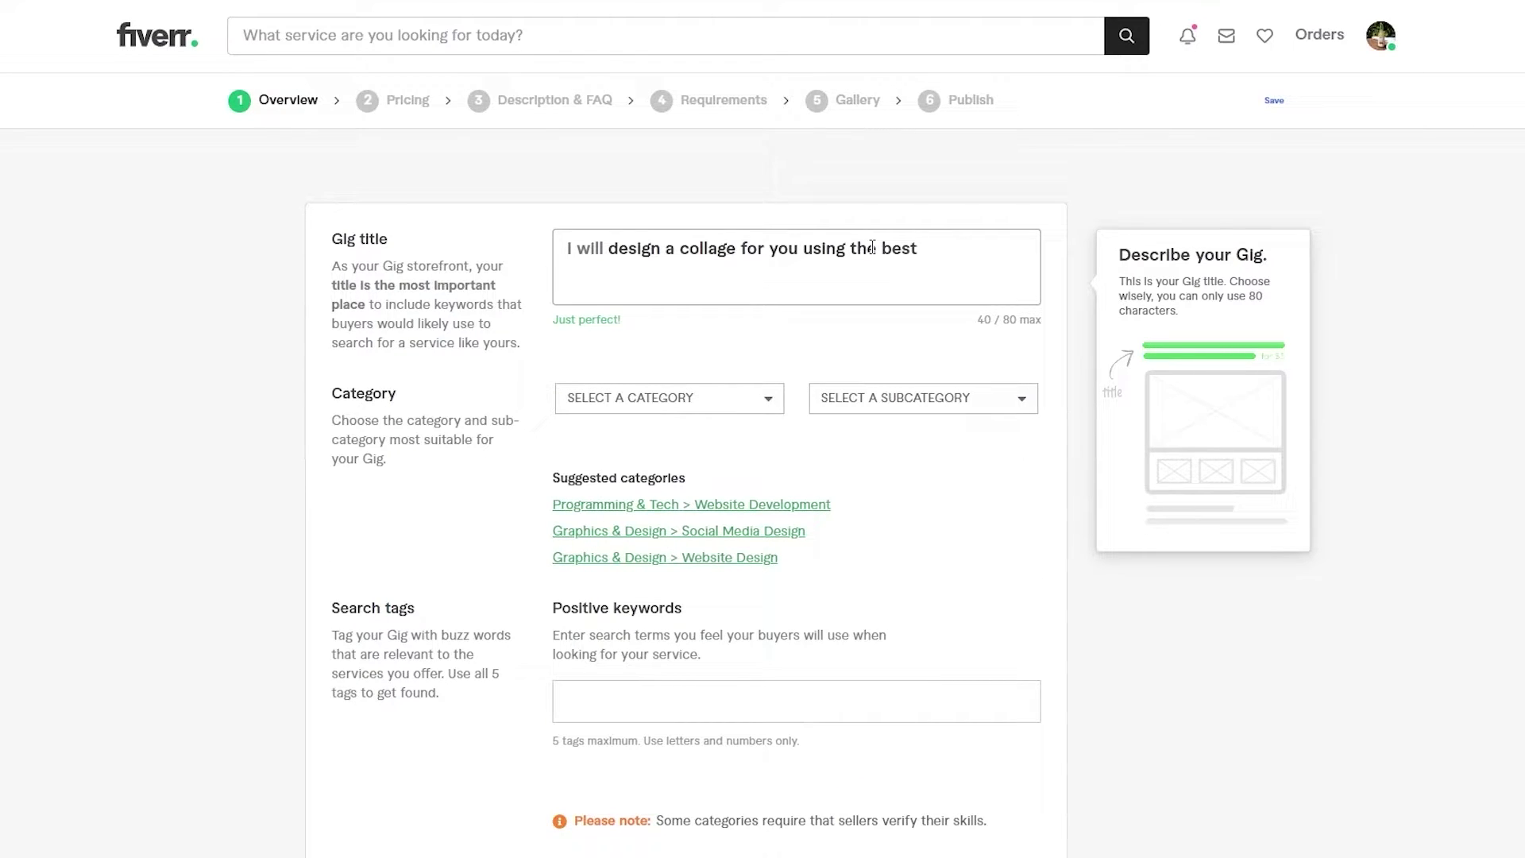
pyautogui.write('LUT and editors')
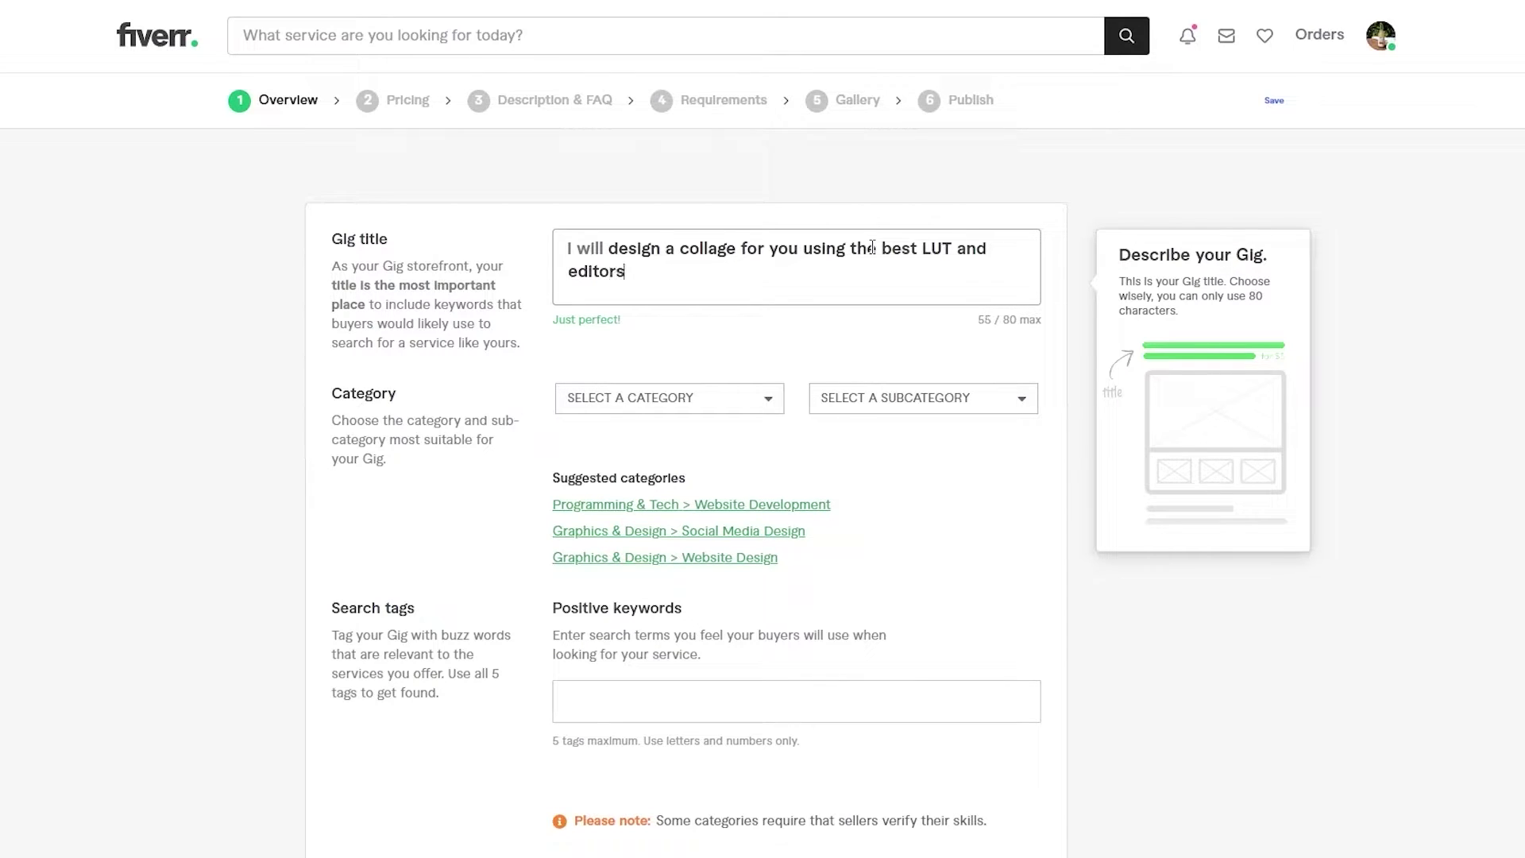
pyautogui.write(', I will asl')
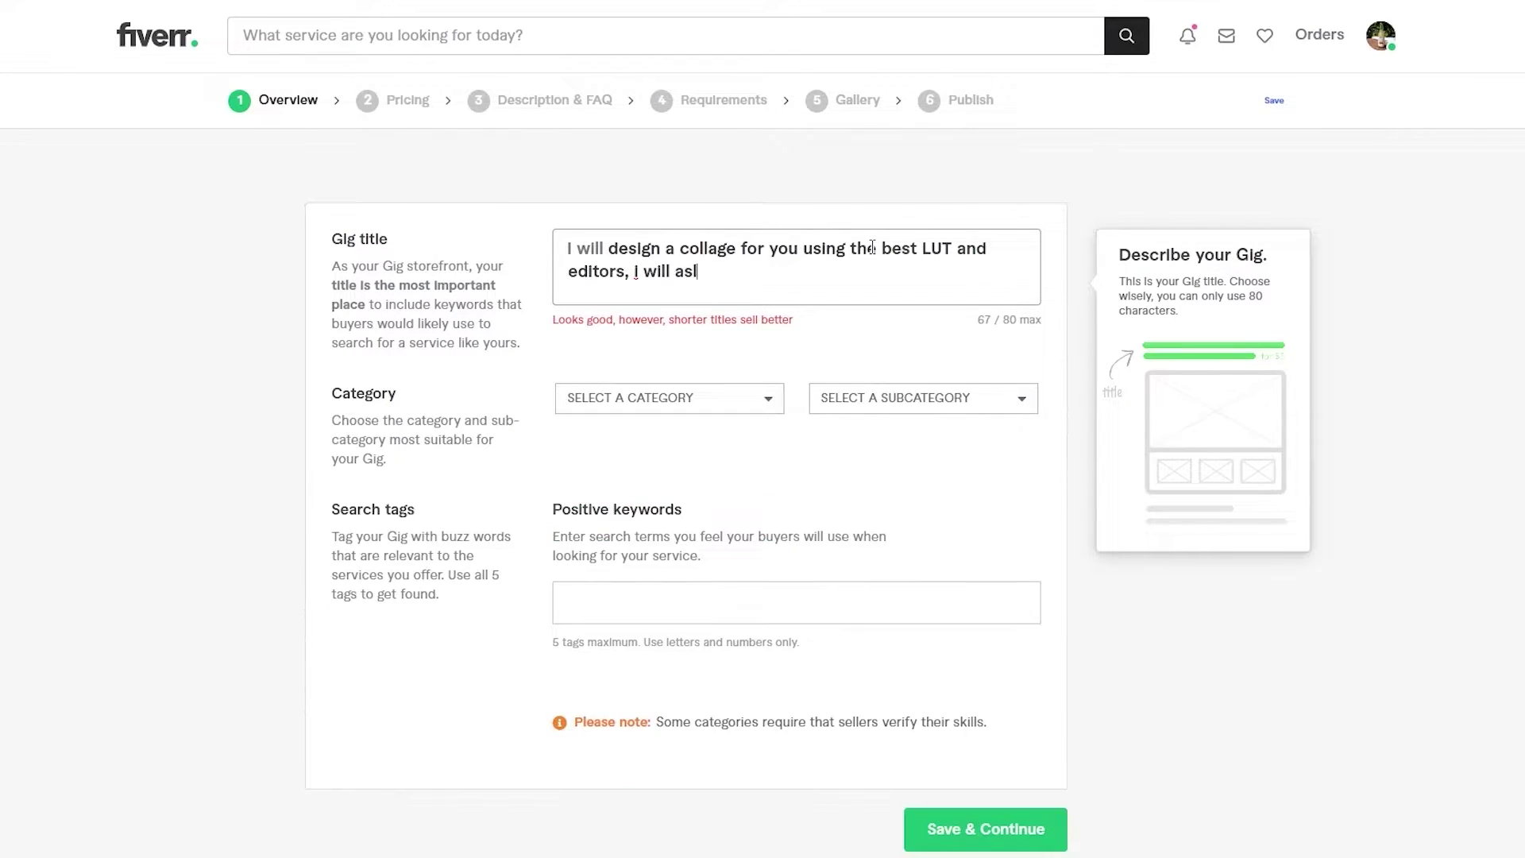
pyautogui.write('o use ')
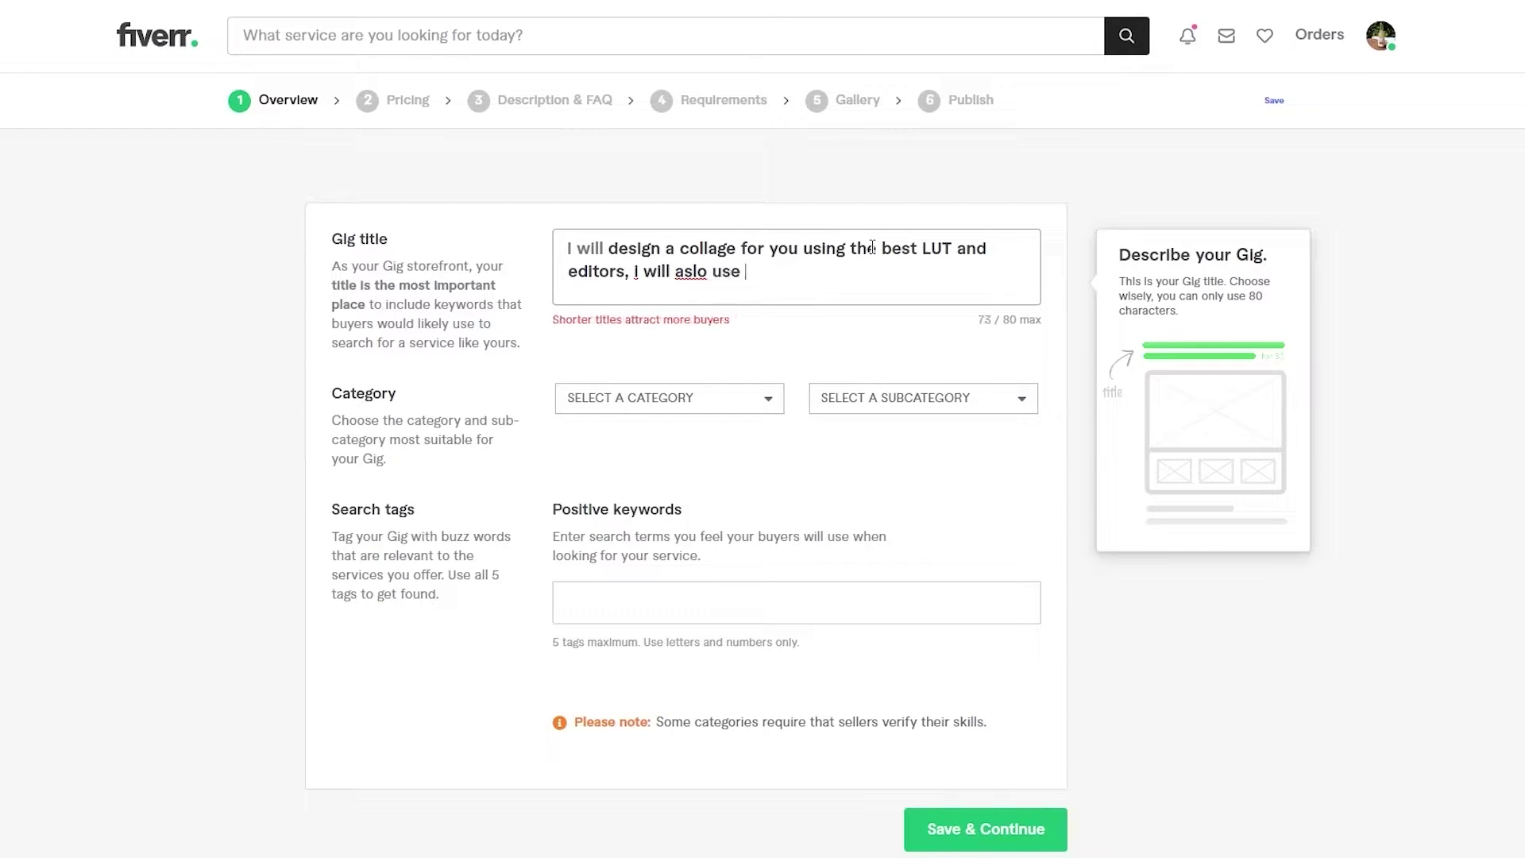
pyautogui.write('good co')
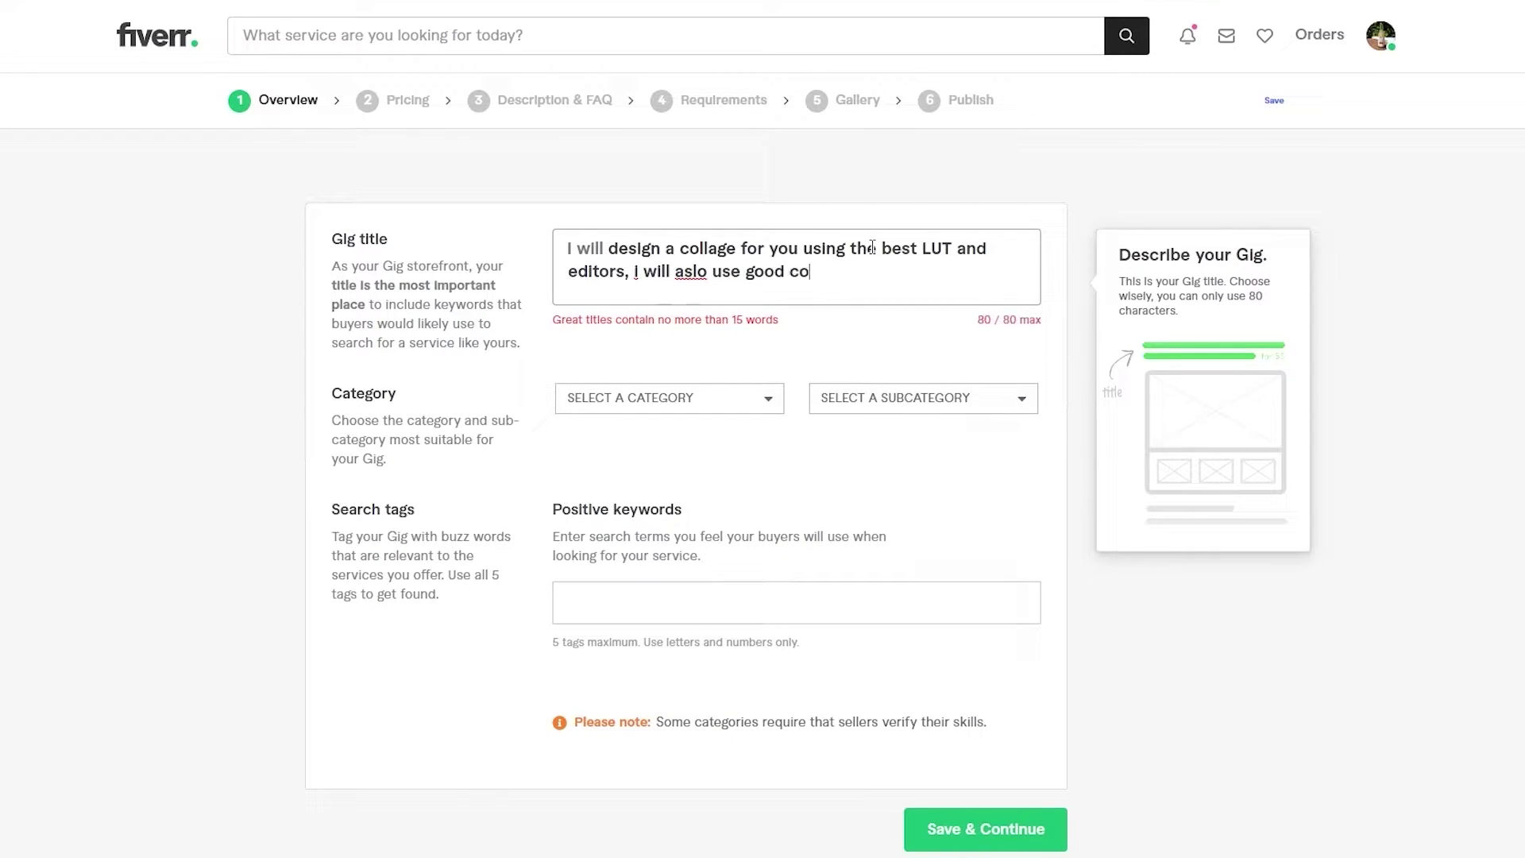
pyautogui.press('BackSpace')
pyautogui.press('BackSpace')
pyautogui.press('BackSpace')
pyautogui.press('BackSpace')
pyautogui.press('BackSpace')
pyautogui.press('BackSpace')
pyautogui.press('BackSpace')
pyautogui.press('BackSpace')
pyautogui.press('BackSpace')
pyautogui.press('BackSpace')
pyautogui.press('BackSpace')
pyautogui.press('BackSpace')
pyautogui.press('BackSpace')
pyautogui.press('BackSpace')
pyautogui.press('BackSpace')
pyautogui.press('BackSpace')
pyautogui.press('BackSpace')
pyautogui.press('BackSpace')
pyautogui.press('BackSpace')
pyautogui.press('BackSpace')
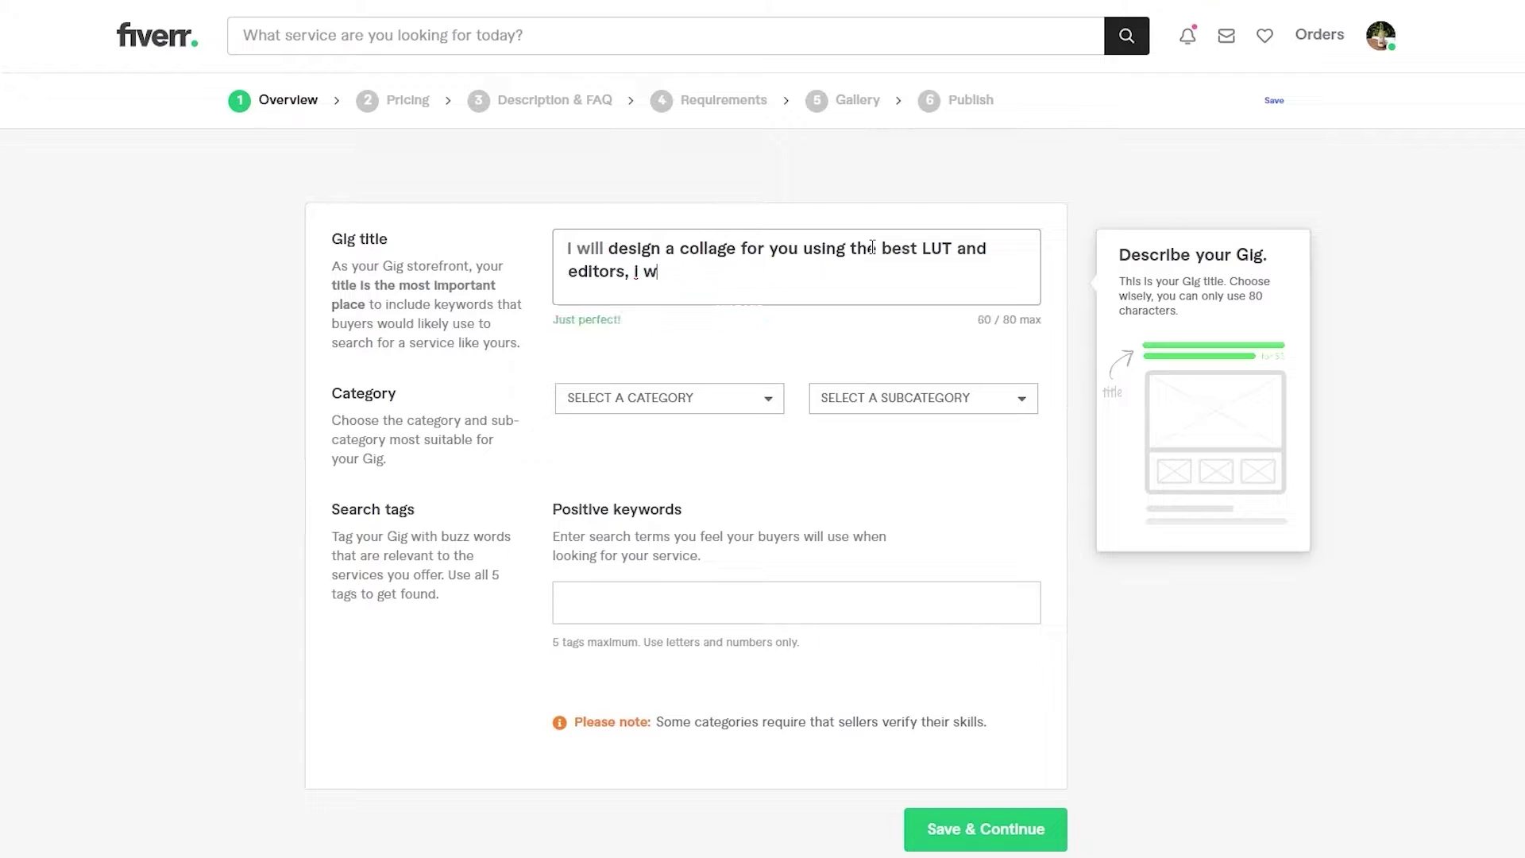
pyautogui.write('.')
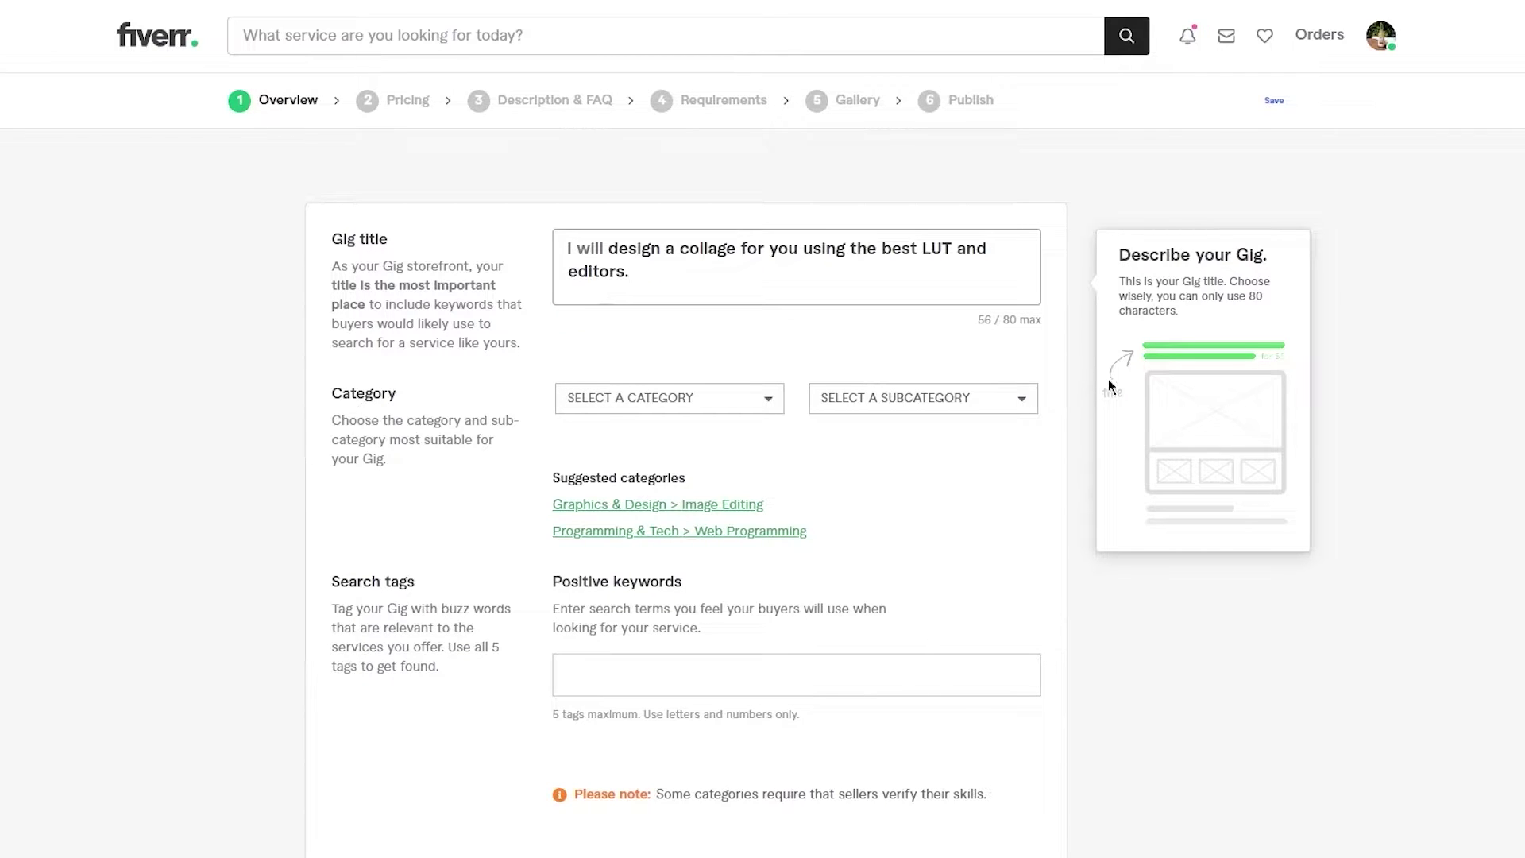
# - Delete the title's trailing period so it ends with 'editors' and shows 'Just perfect!'
pyautogui.moveTo(650, 272); pyautogui.dragTo(534, 229)
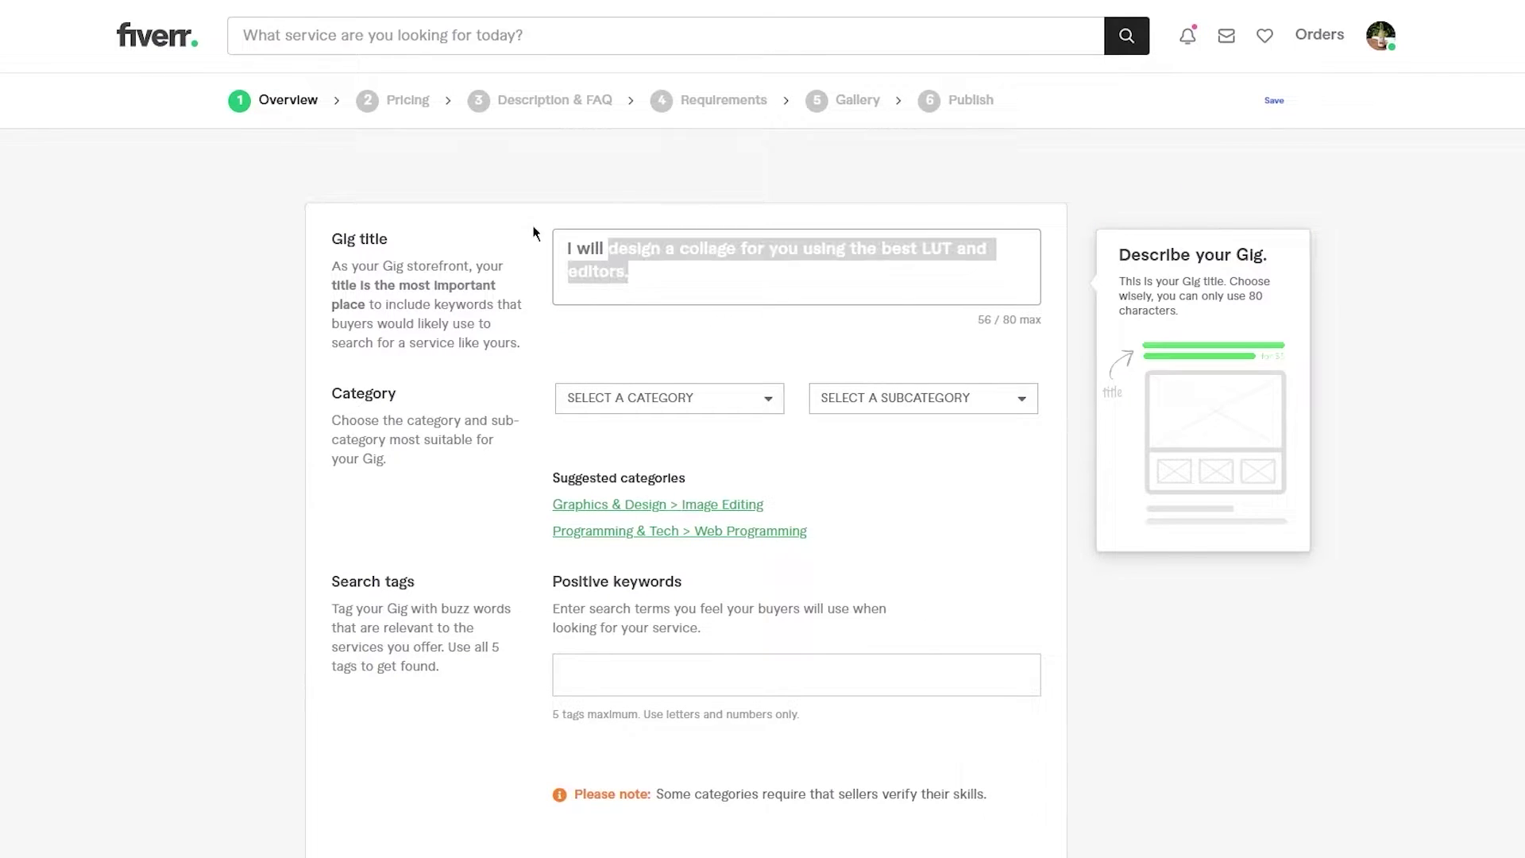
pyautogui.click(558, 259)
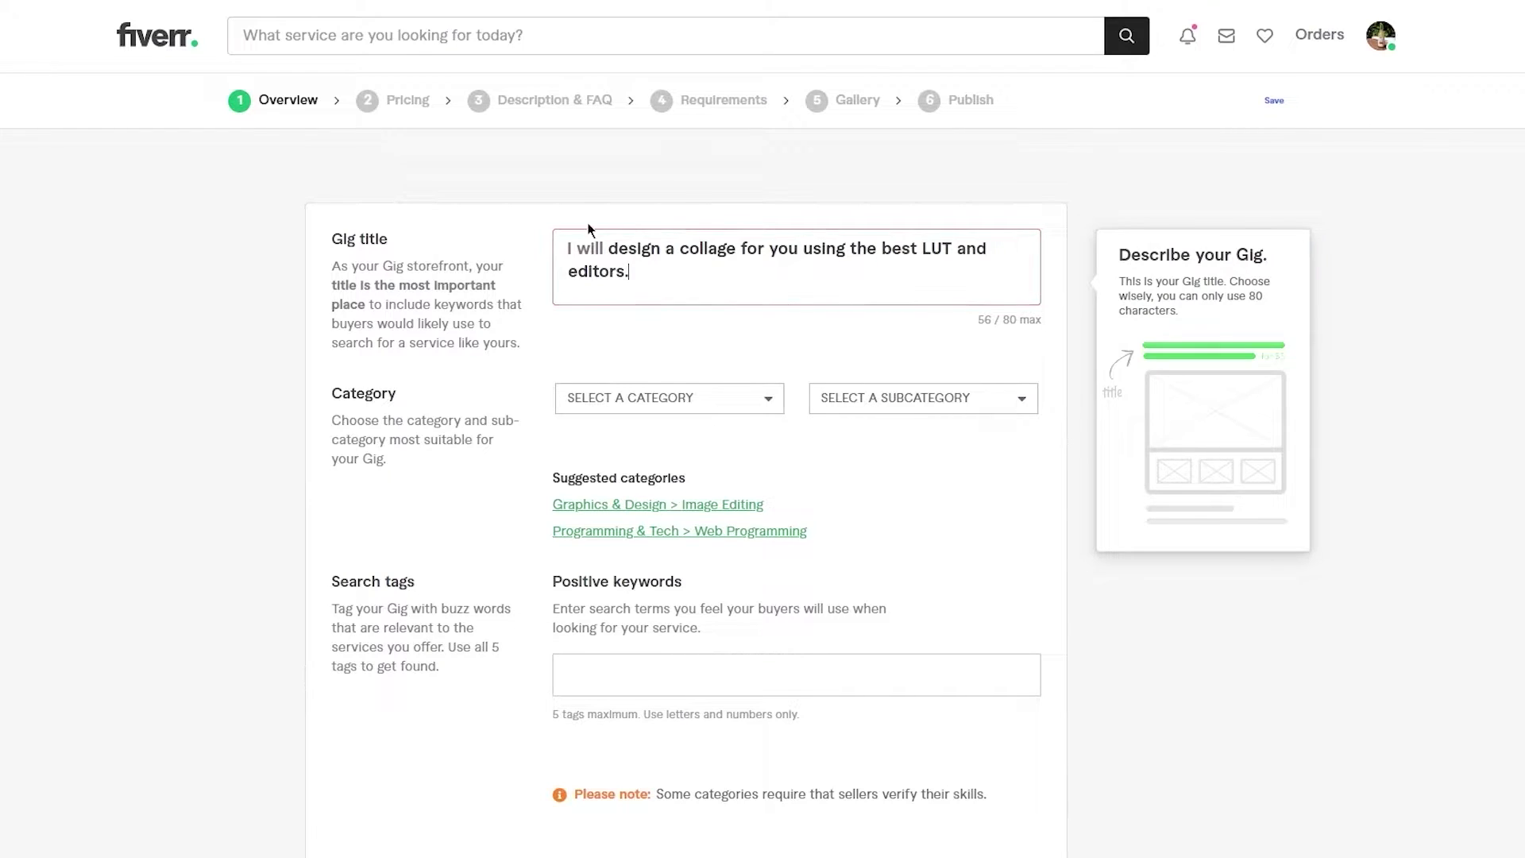
pyautogui.click(669, 330)
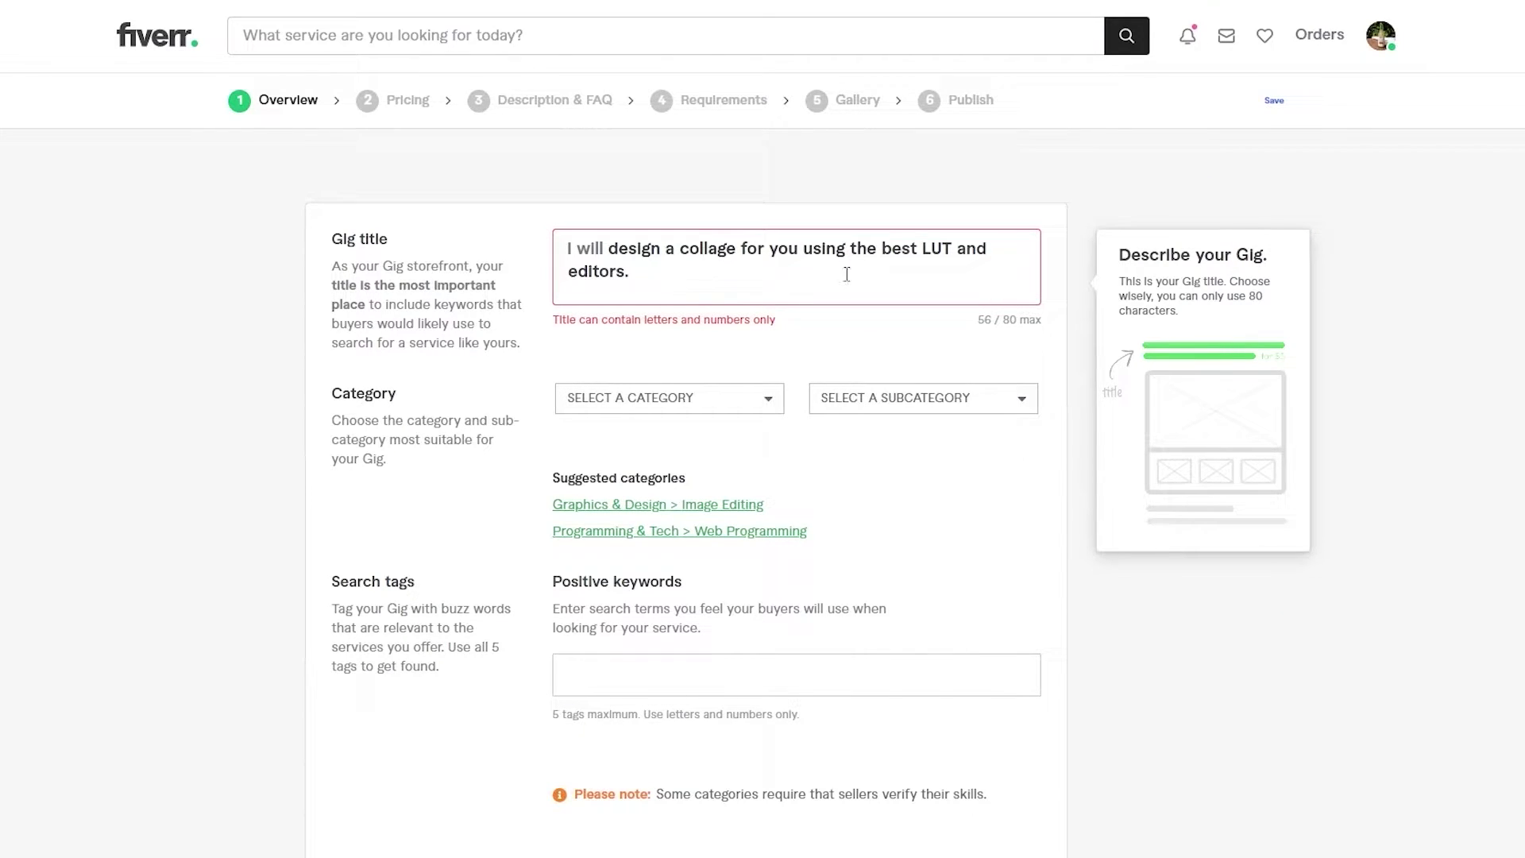
pyautogui.click(652, 270)
pyautogui.press('BackSpace')
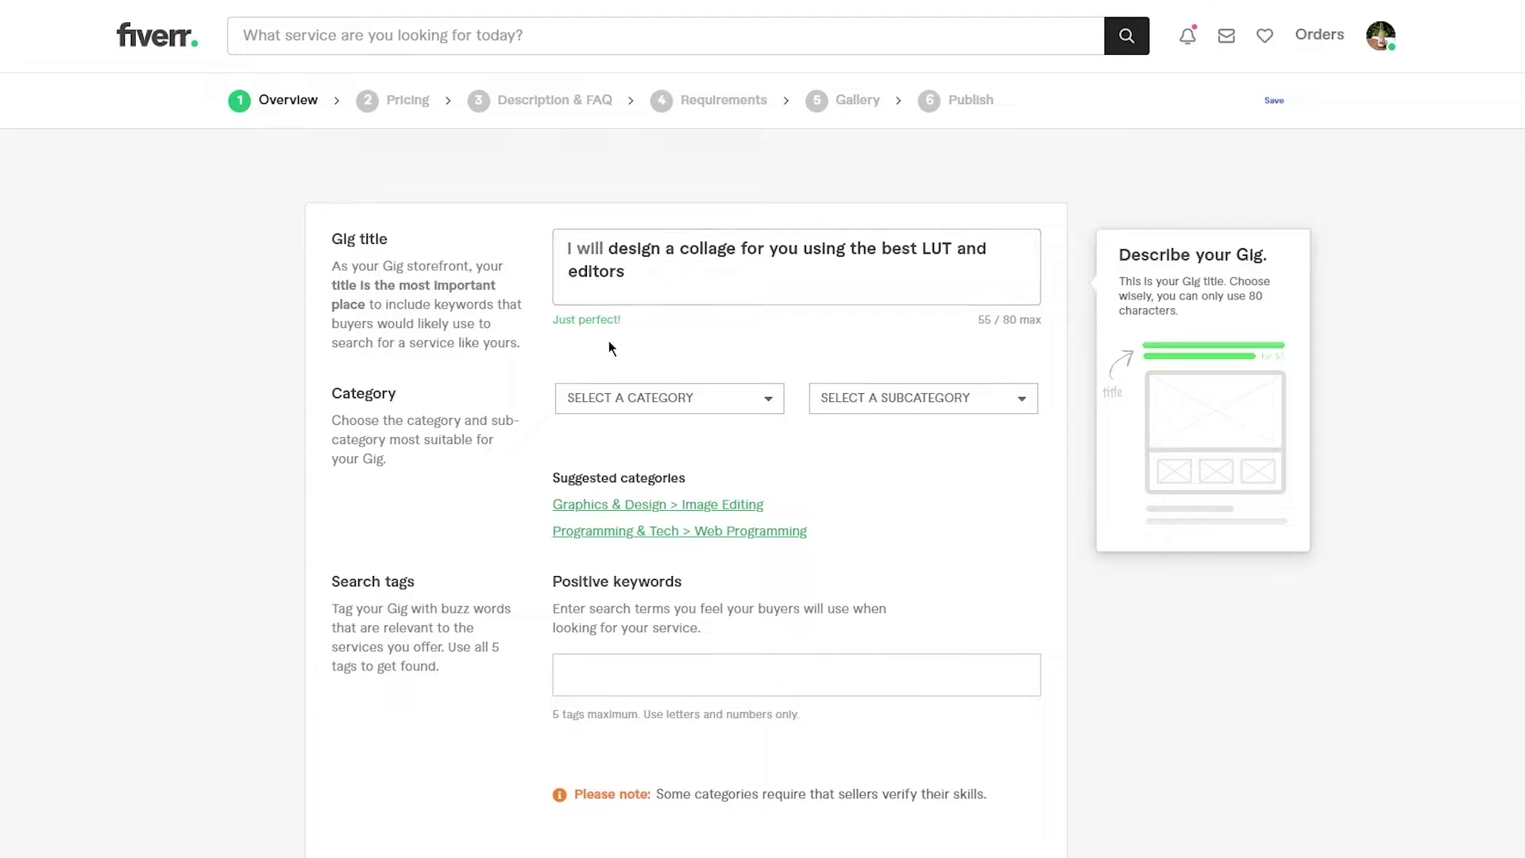
pyautogui.moveTo(556, 431)
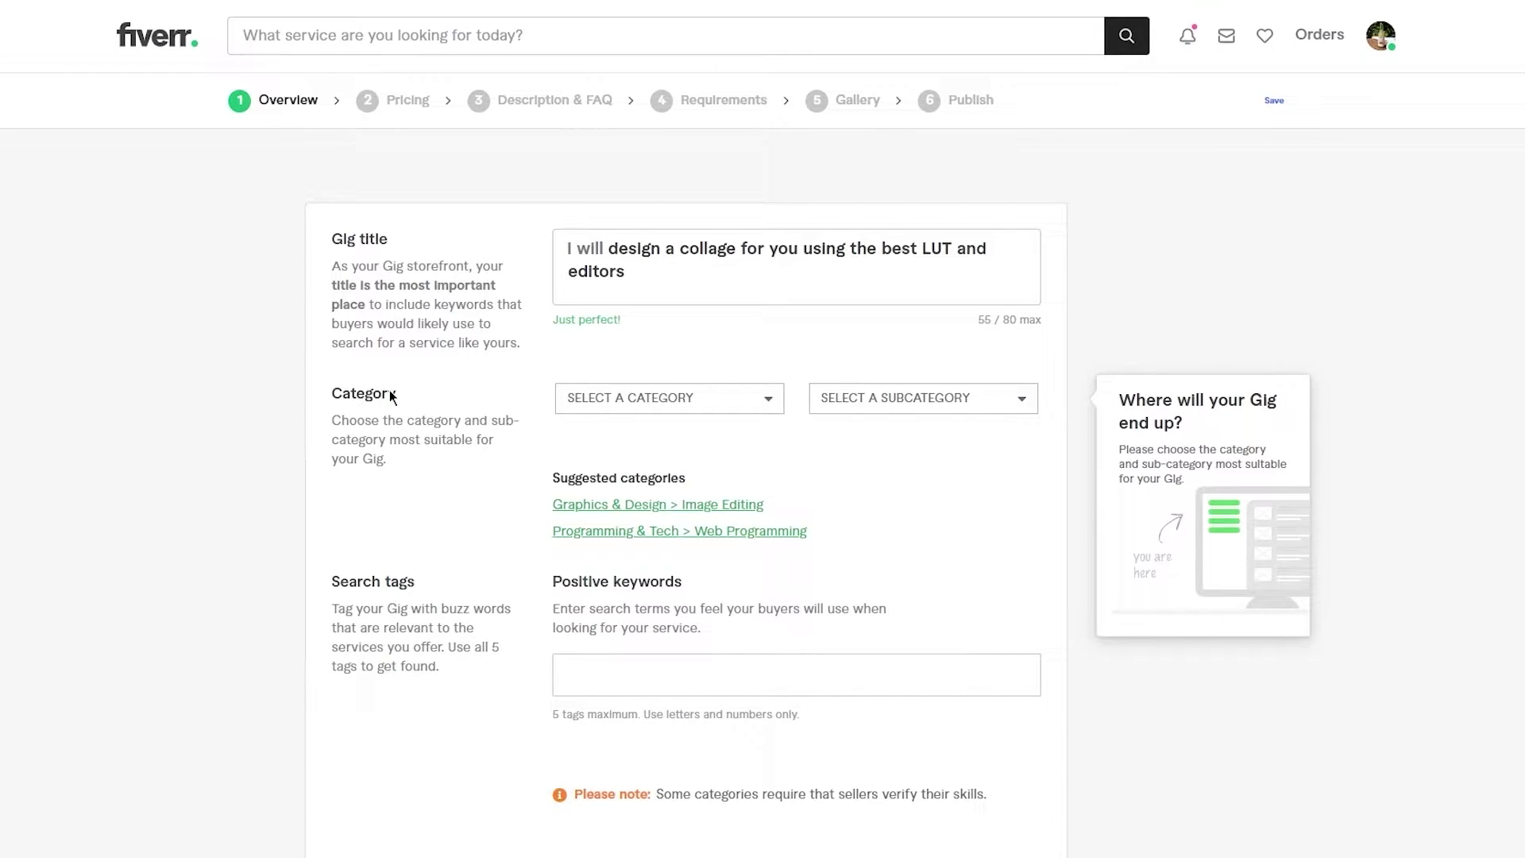
pyautogui.moveTo(421, 269)
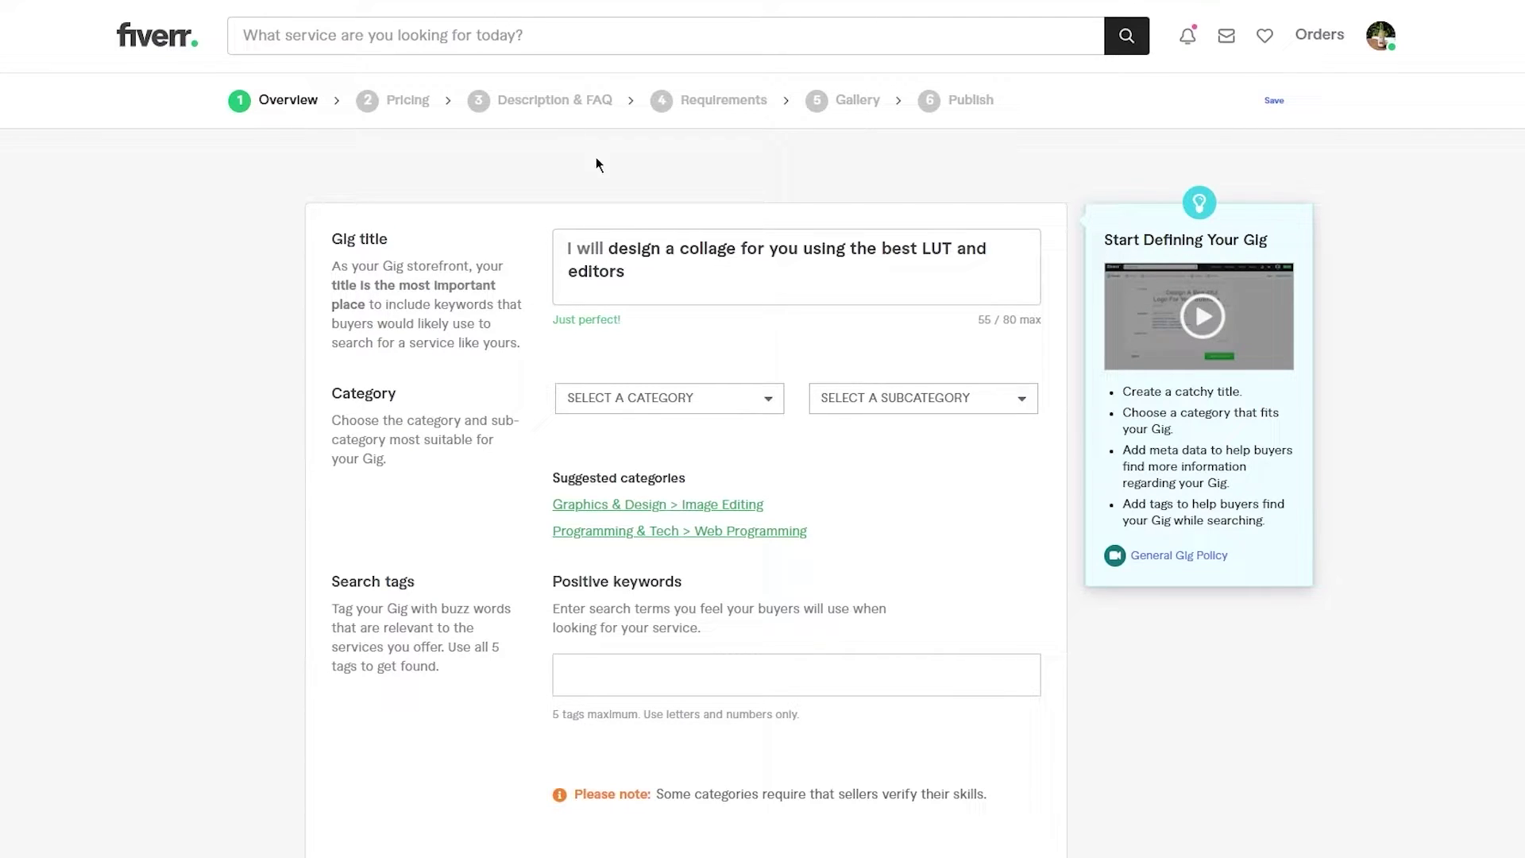
pyautogui.scroll(-1, 596, 164)
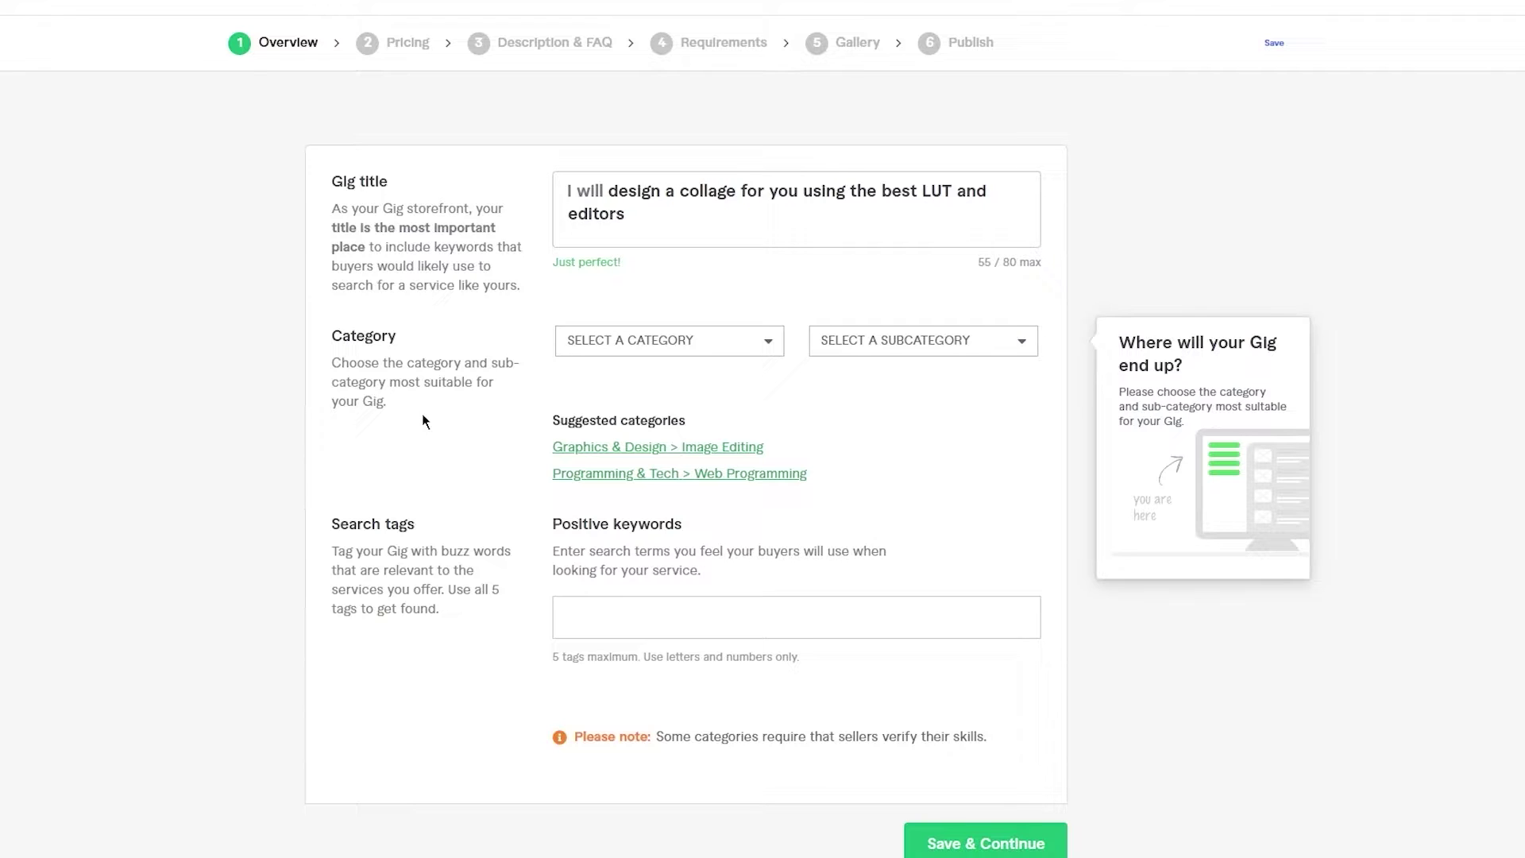
# - Choose Graphics & Design as the category and Image Editing as the subcategory
pyautogui.click(675, 340)
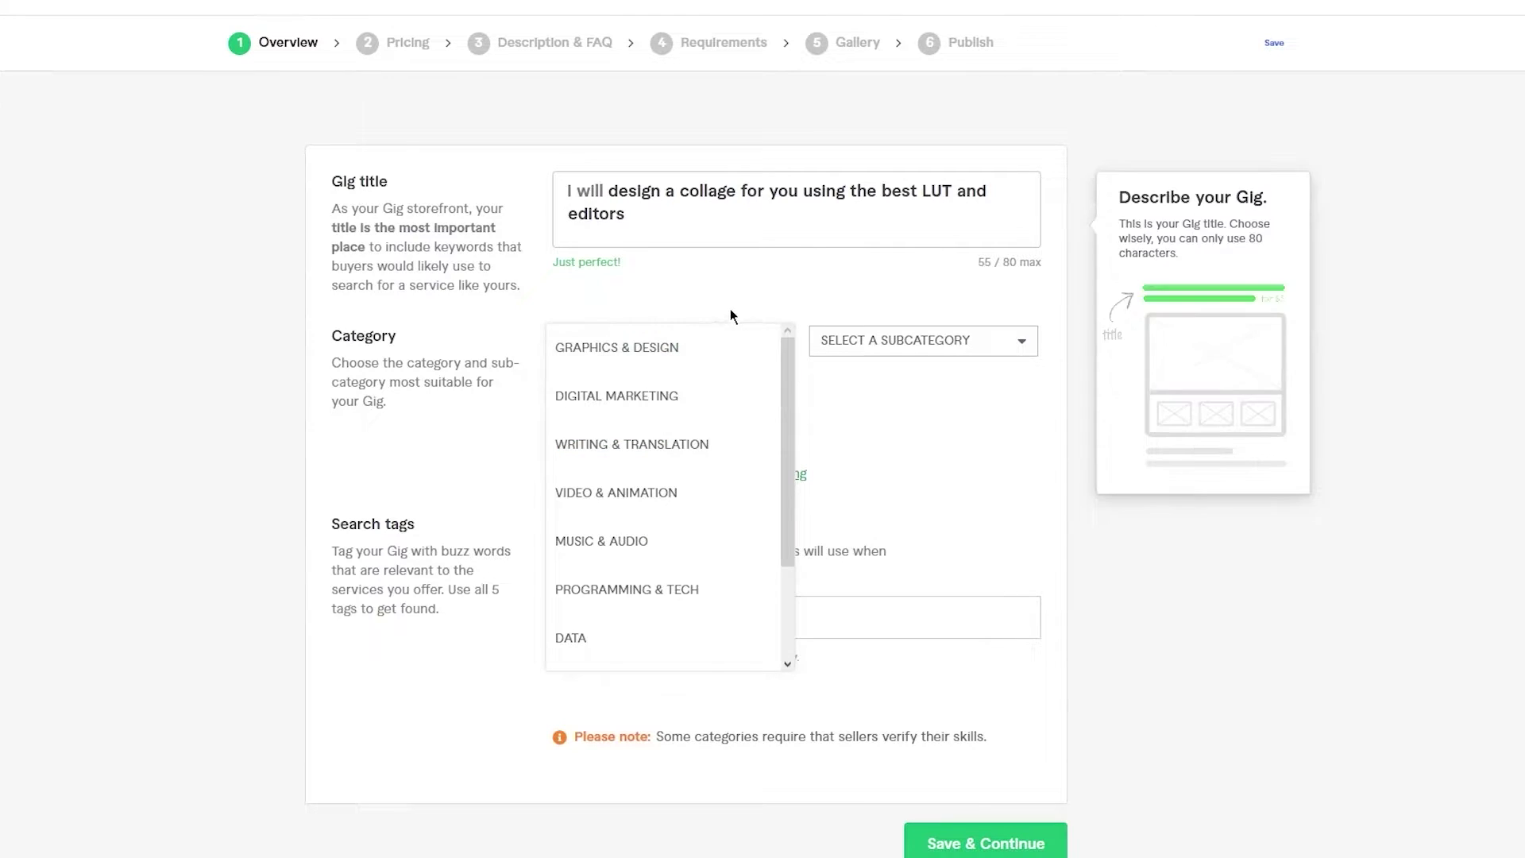
pyautogui.click(671, 349)
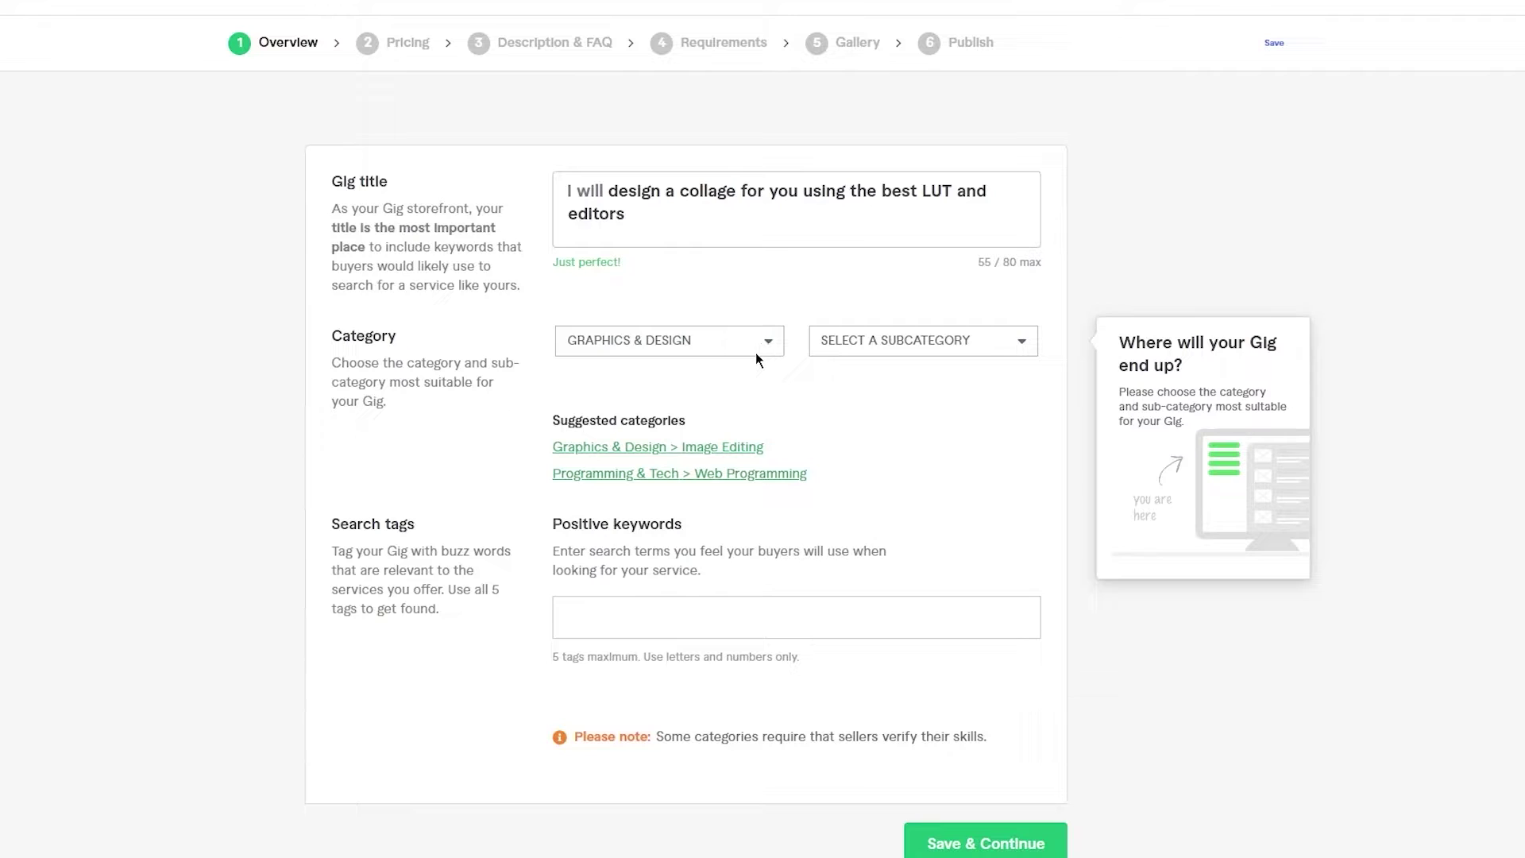
pyautogui.click(760, 189)
pyautogui.click(915, 343)
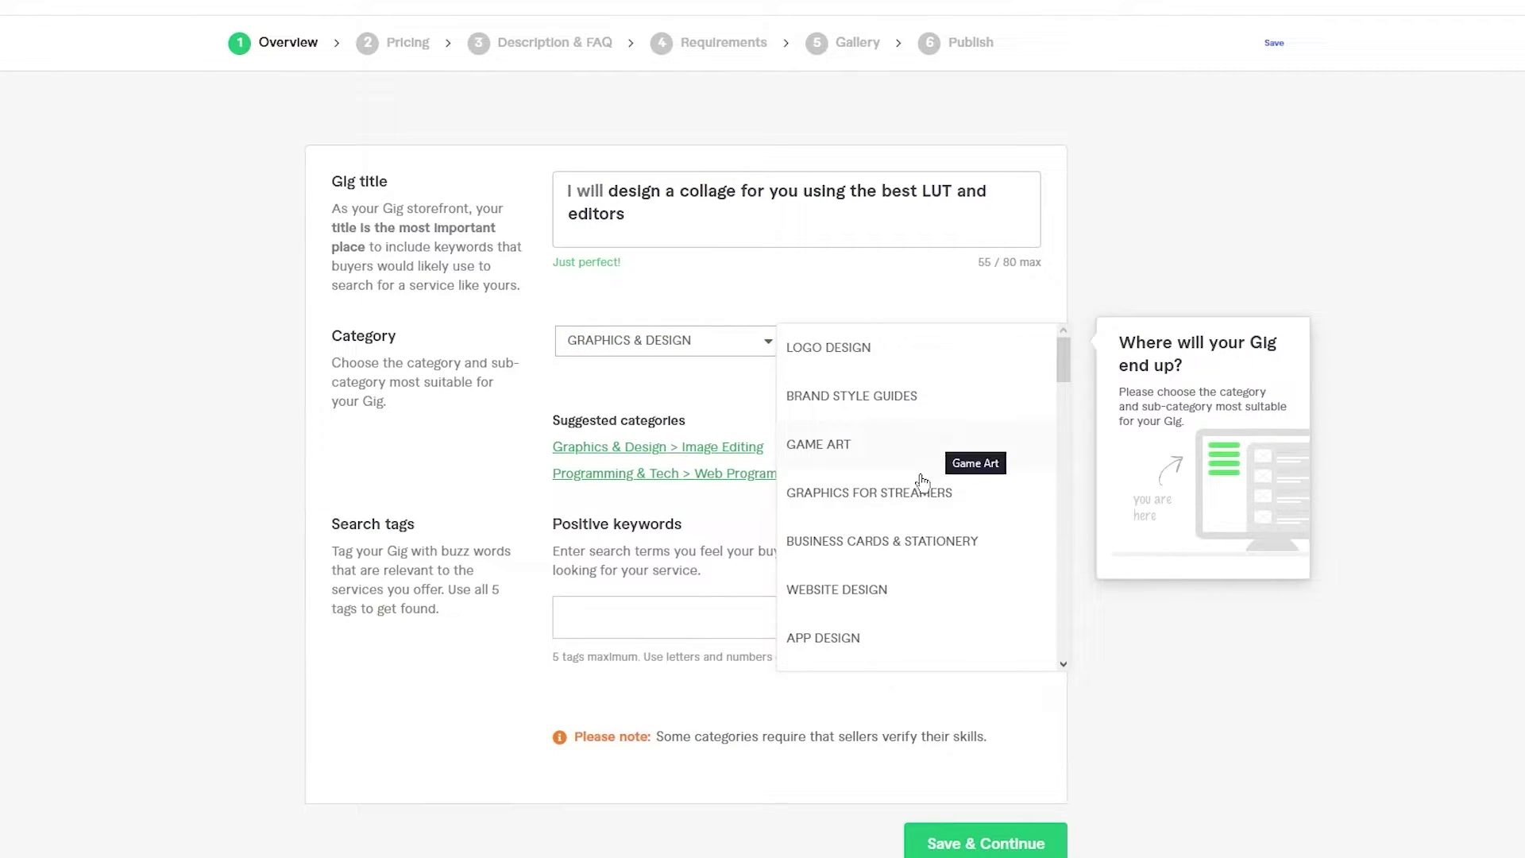
pyautogui.scroll(-1, 915, 524)
pyautogui.scroll(-8, 914, 525)
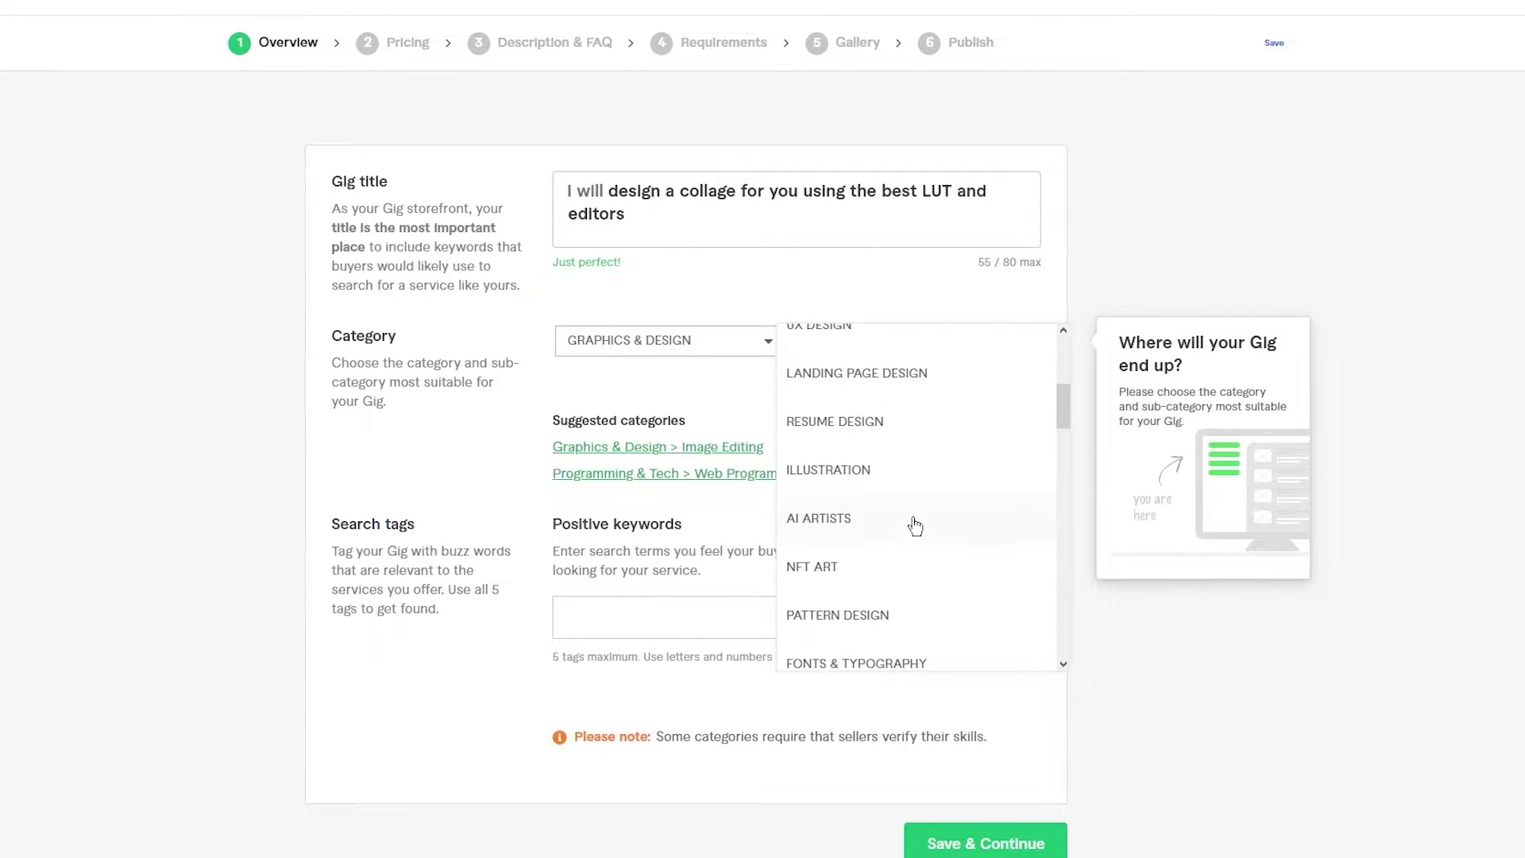
pyautogui.scroll(-15, 914, 526)
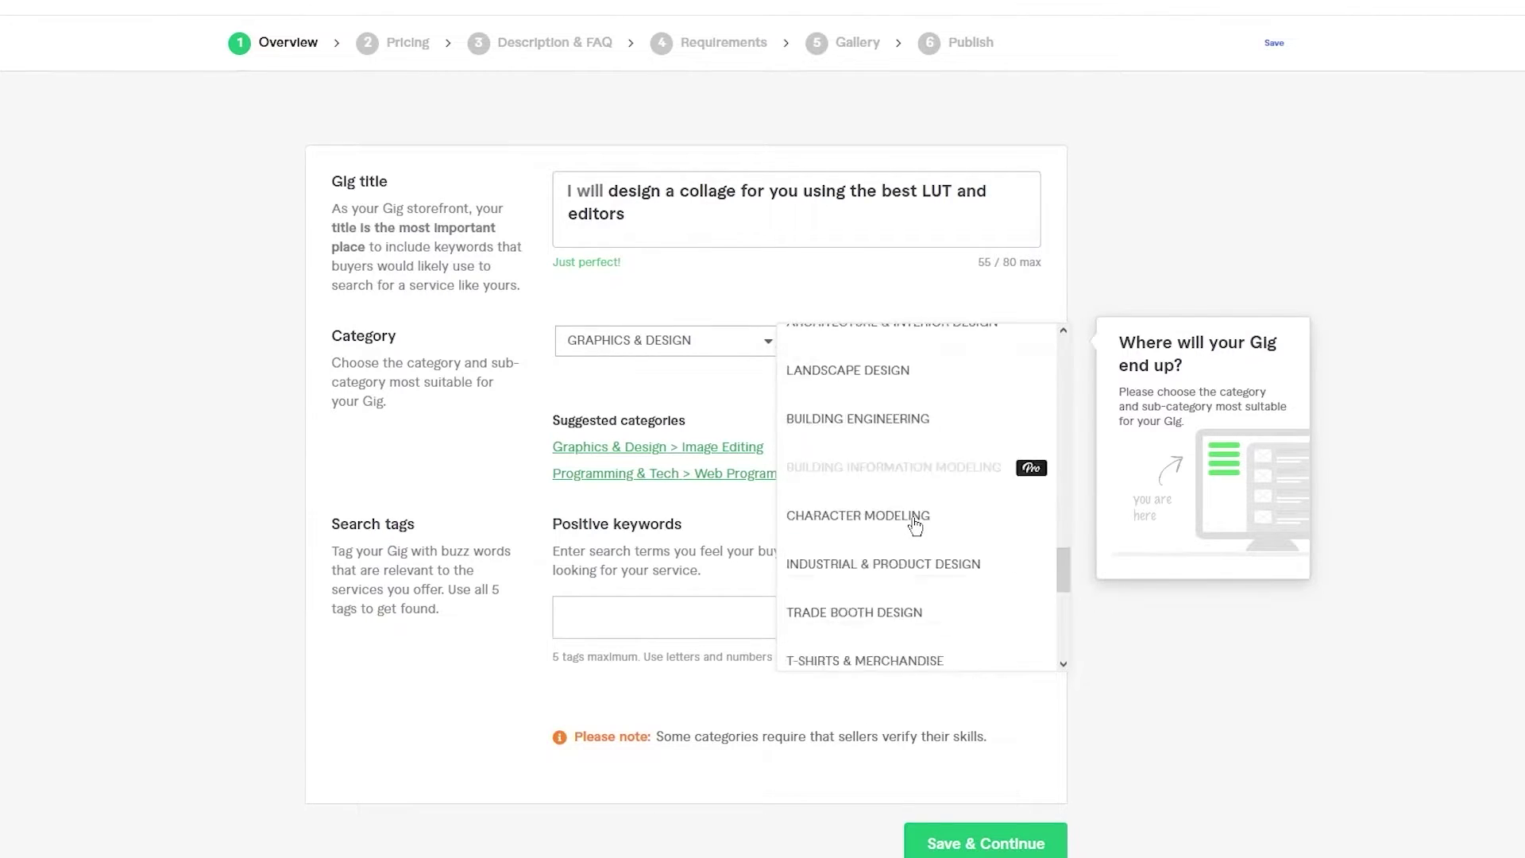
pyautogui.scroll(5, 915, 524)
pyautogui.click(914, 439)
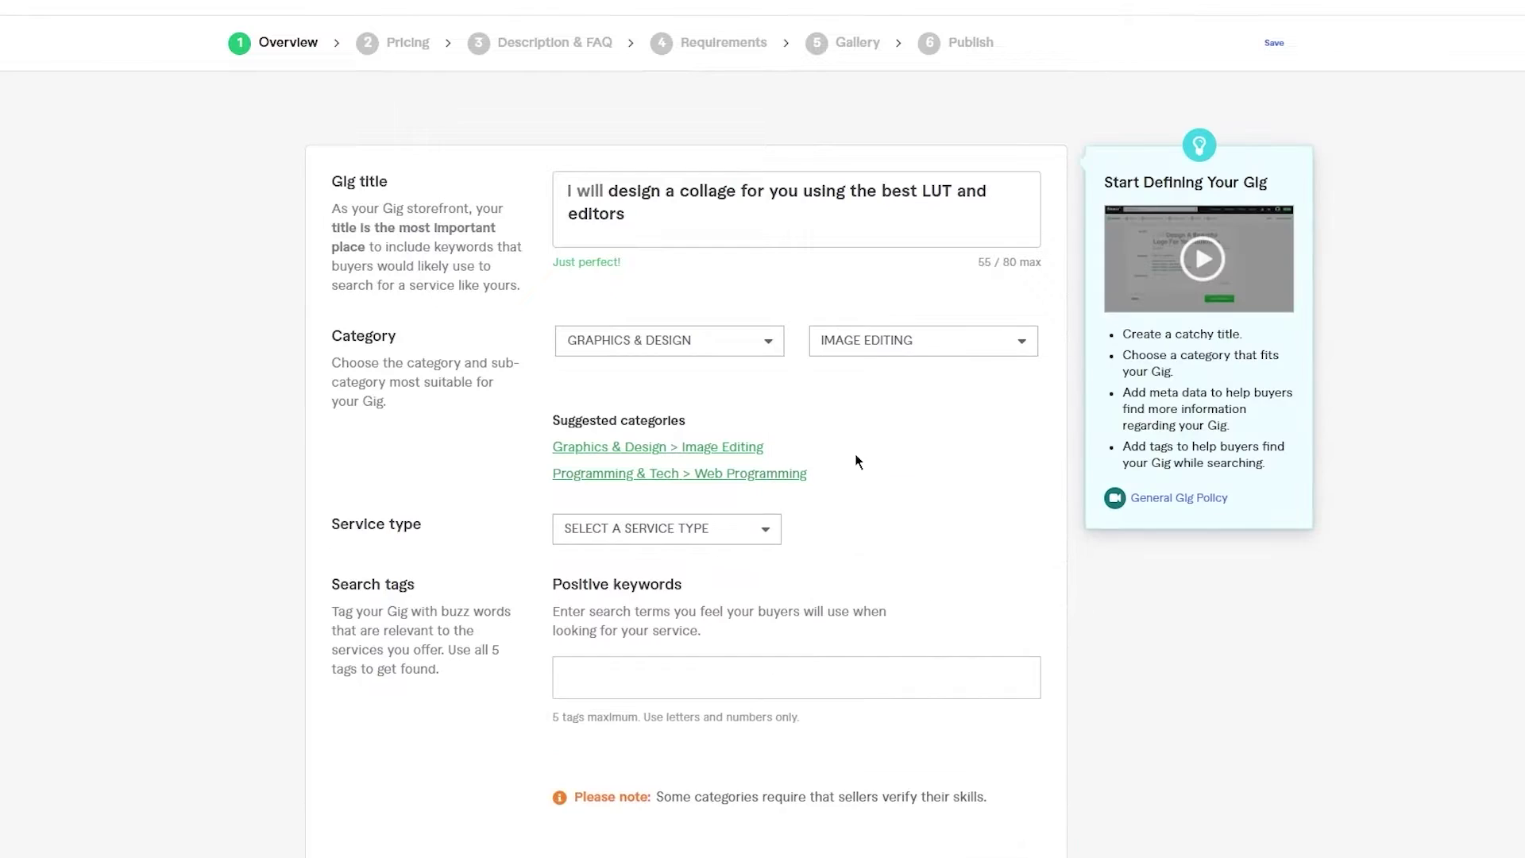
# - Pick PRODUCT IMAGE EDITING from the Service type dropdown
pyautogui.scroll(-3, 858, 455)
pyautogui.scroll(3, 858, 456)
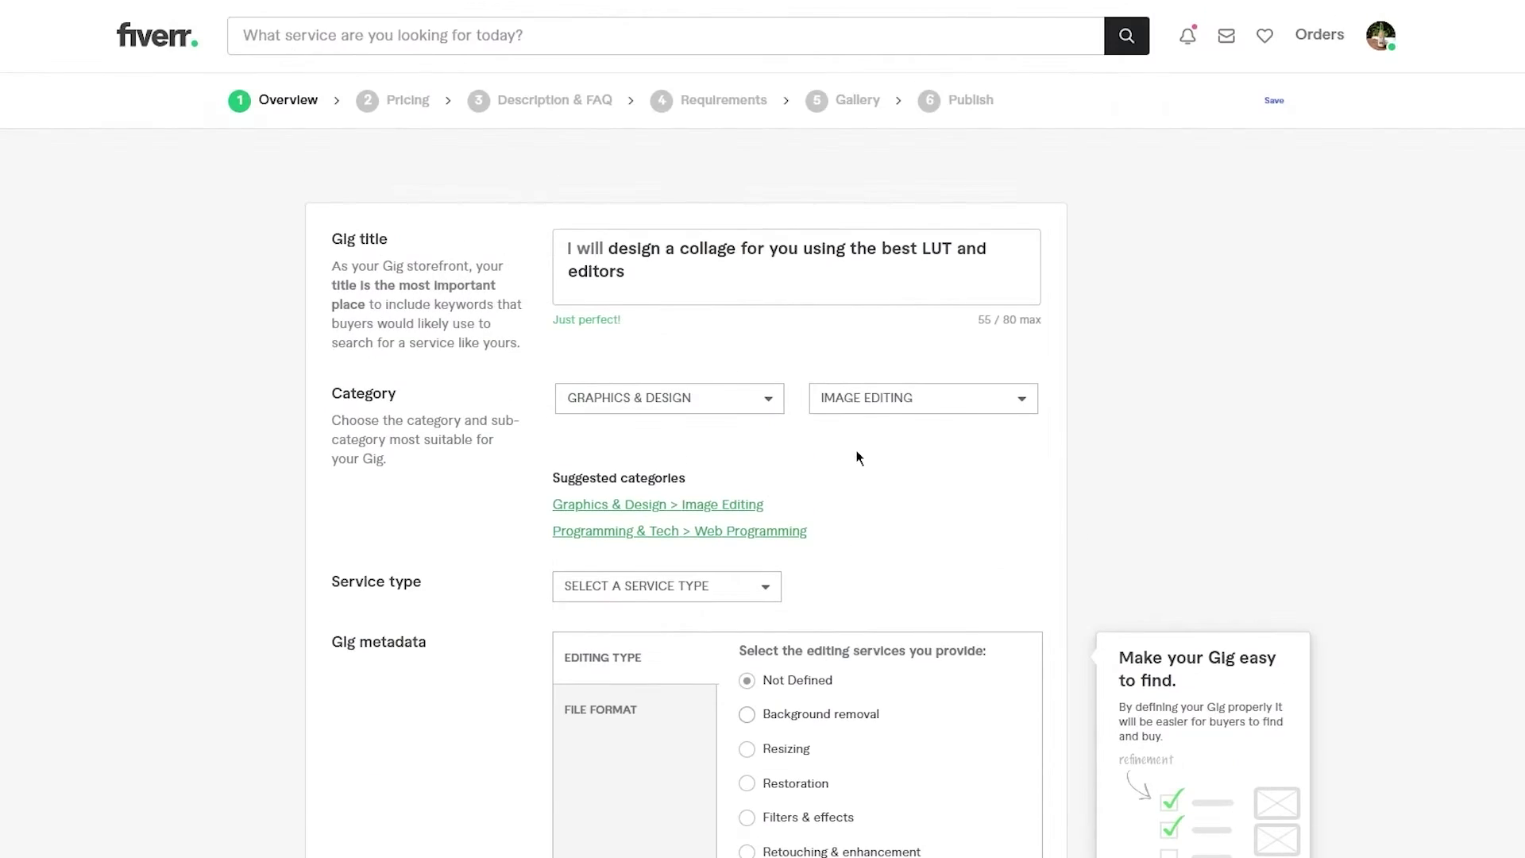
pyautogui.scroll(-3, 858, 454)
pyautogui.click(760, 362)
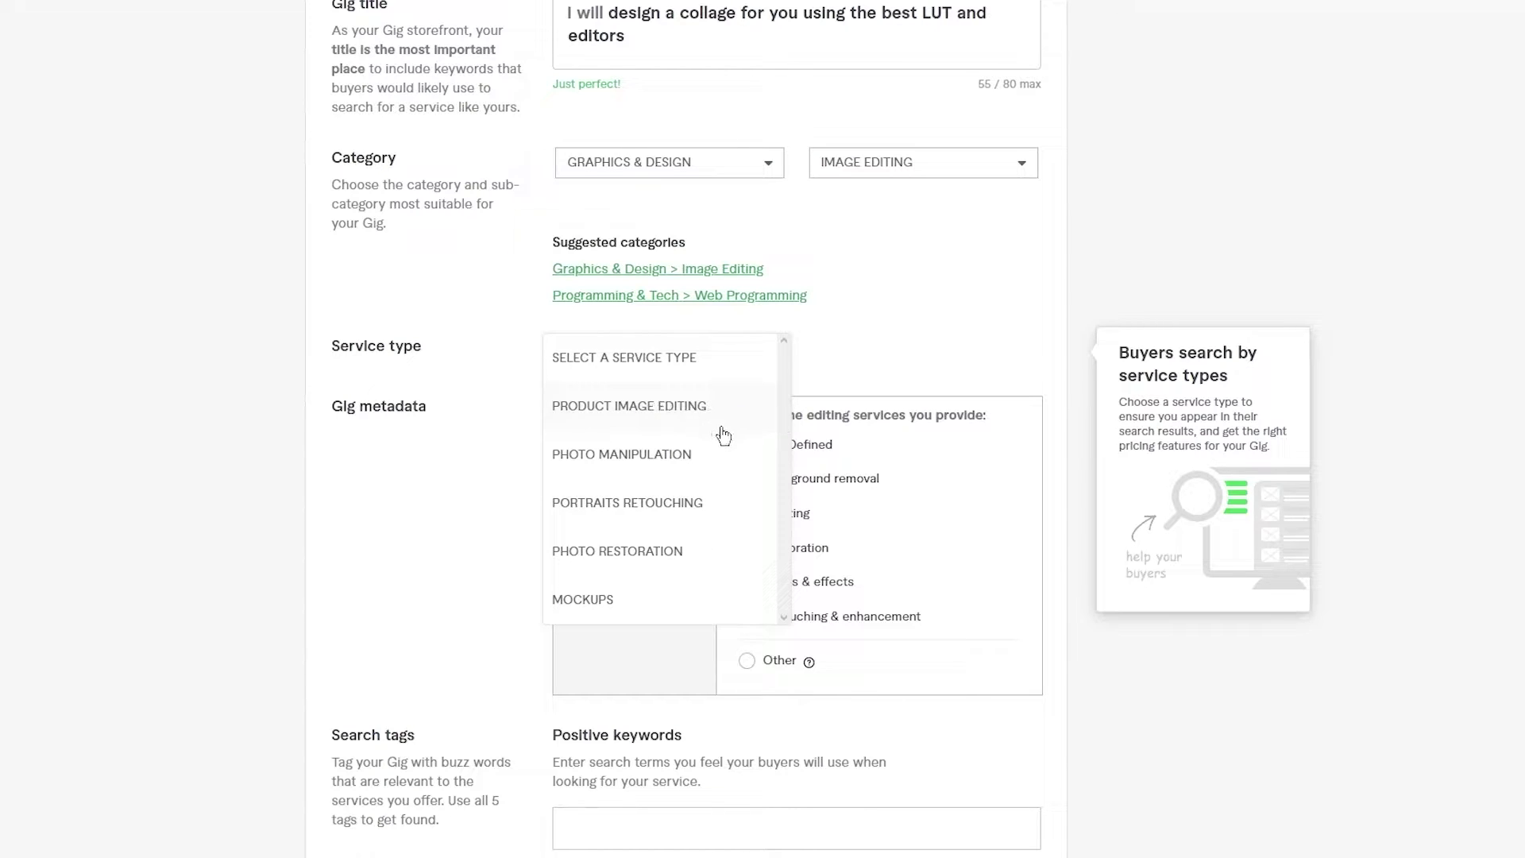
pyautogui.scroll(-1, 721, 433)
pyautogui.scroll(-2, 687, 421)
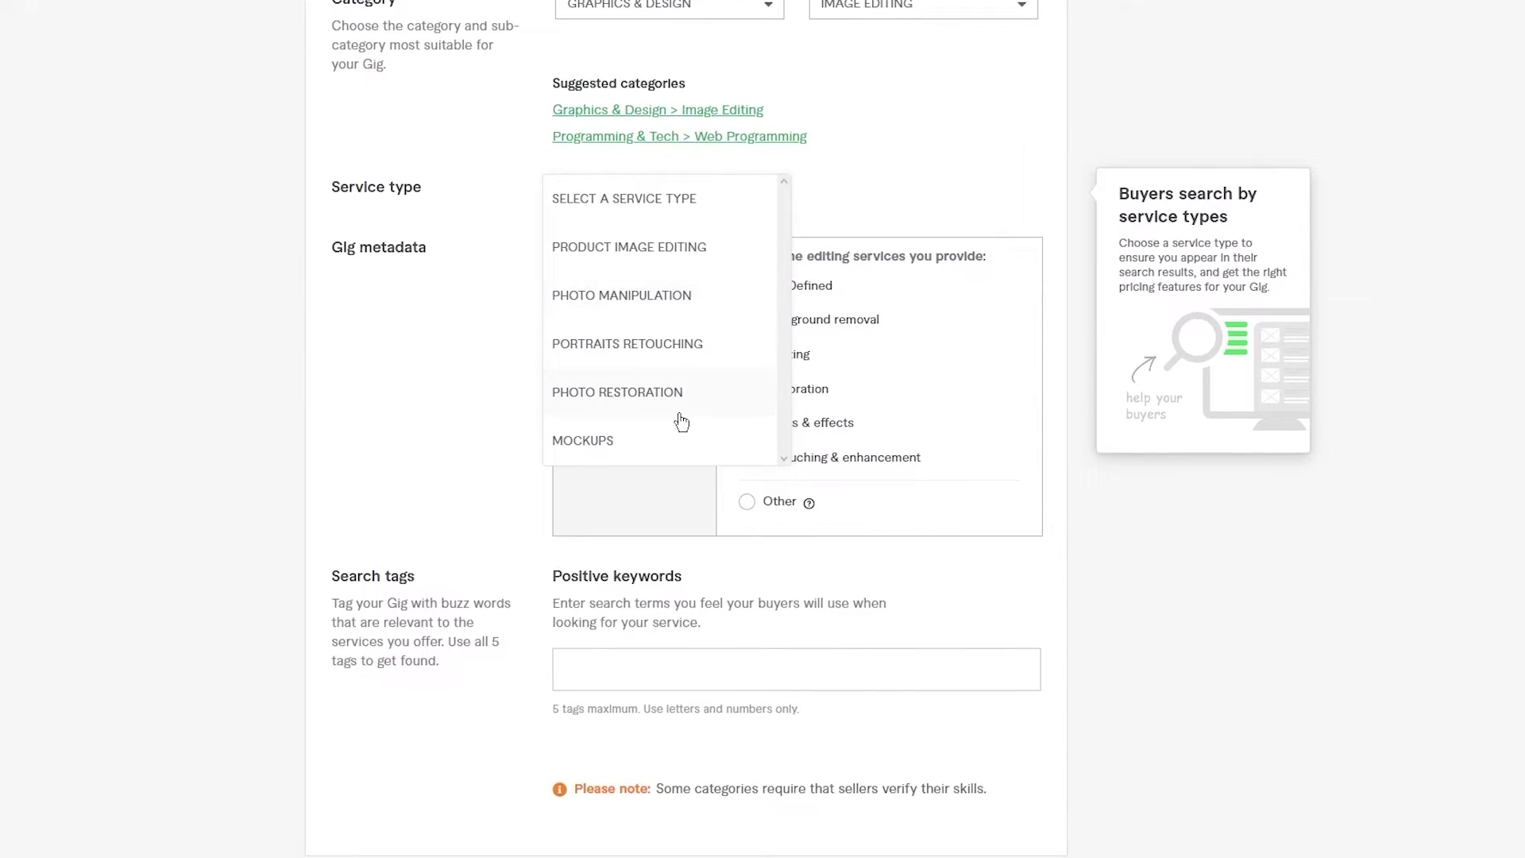
pyautogui.scroll(3, 647, 437)
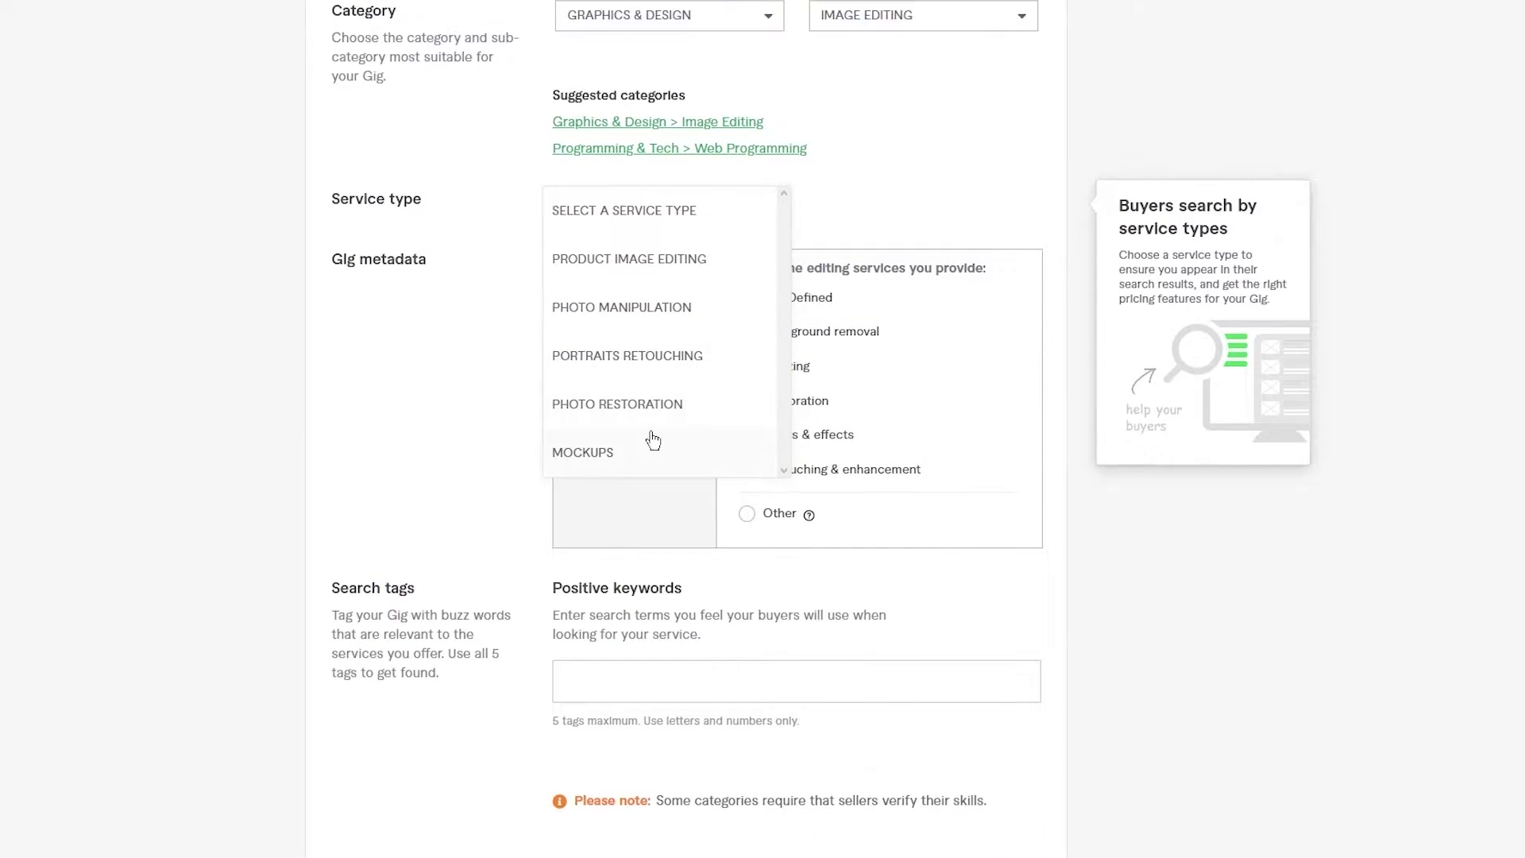
pyautogui.click(697, 421)
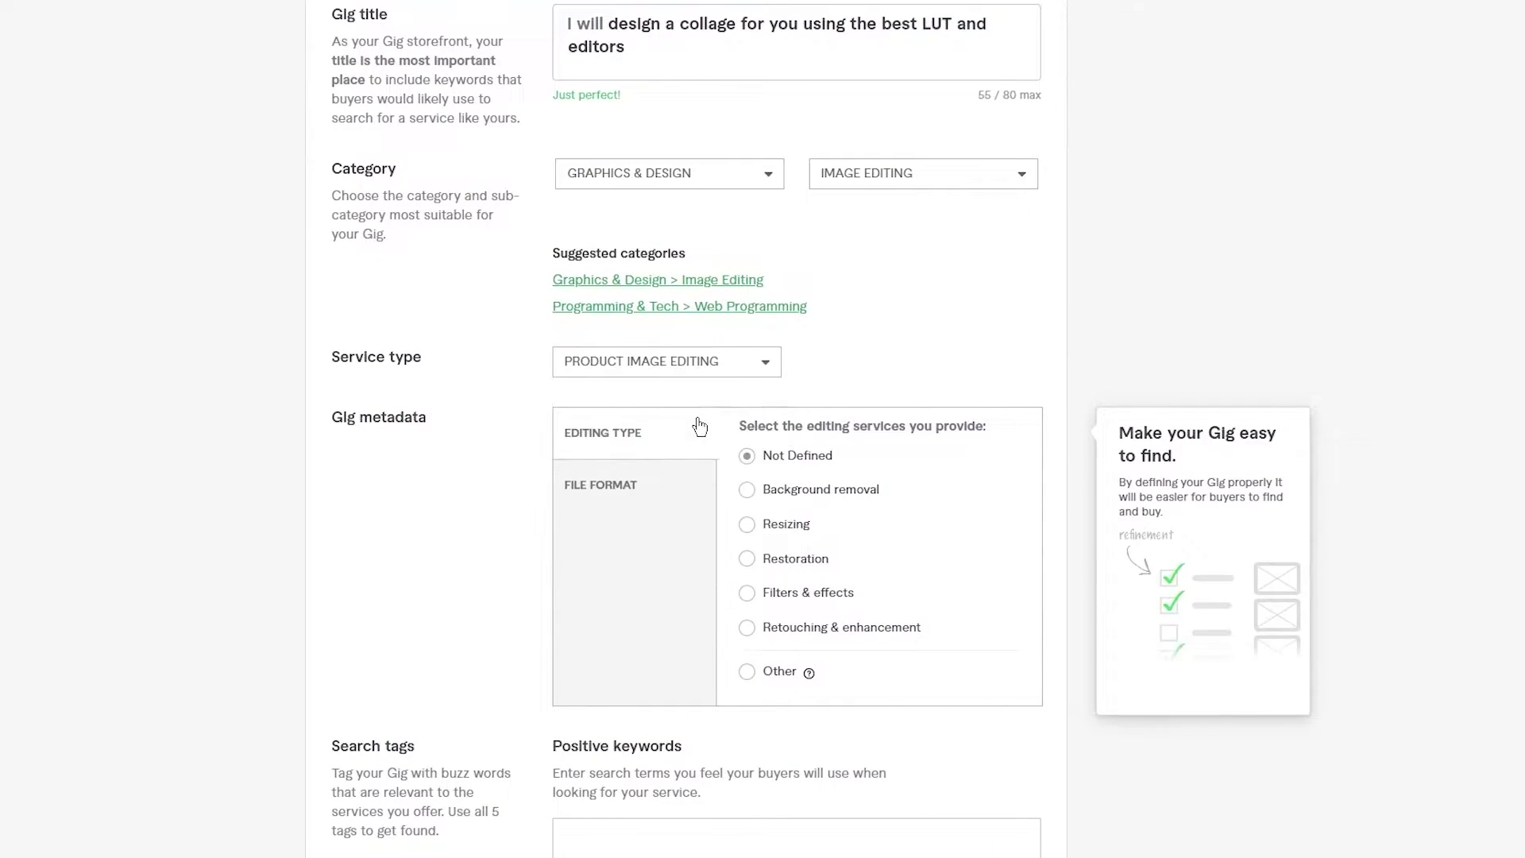
pyautogui.scroll(-4, 926, 298)
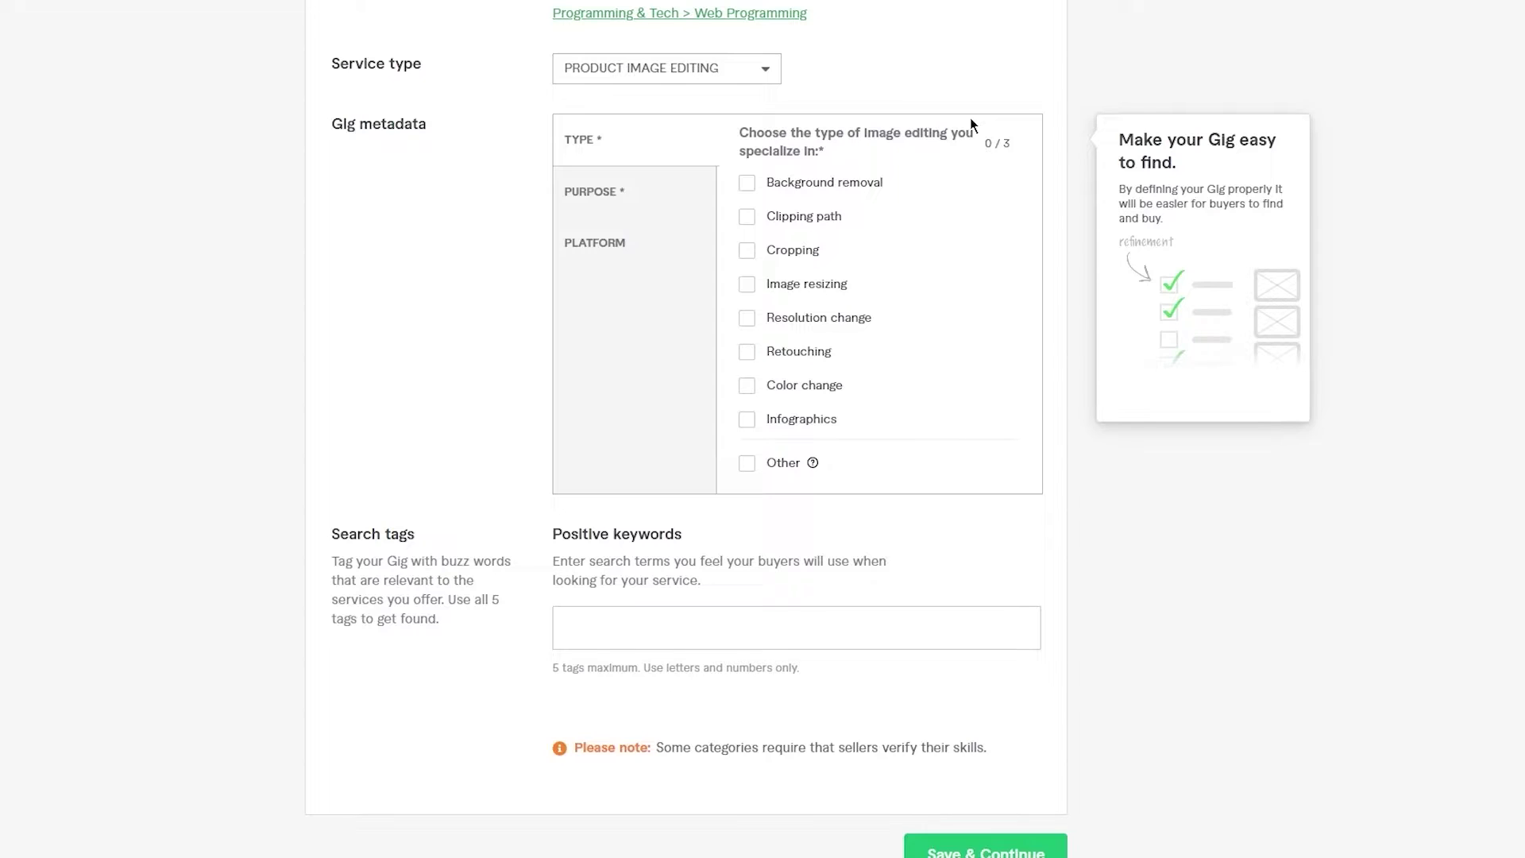
# - Tick Background removal, Retouching and Color change as editing types, then show the Purpose niches
pyautogui.click(753, 185)
pyautogui.click(749, 217)
pyautogui.click(751, 252)
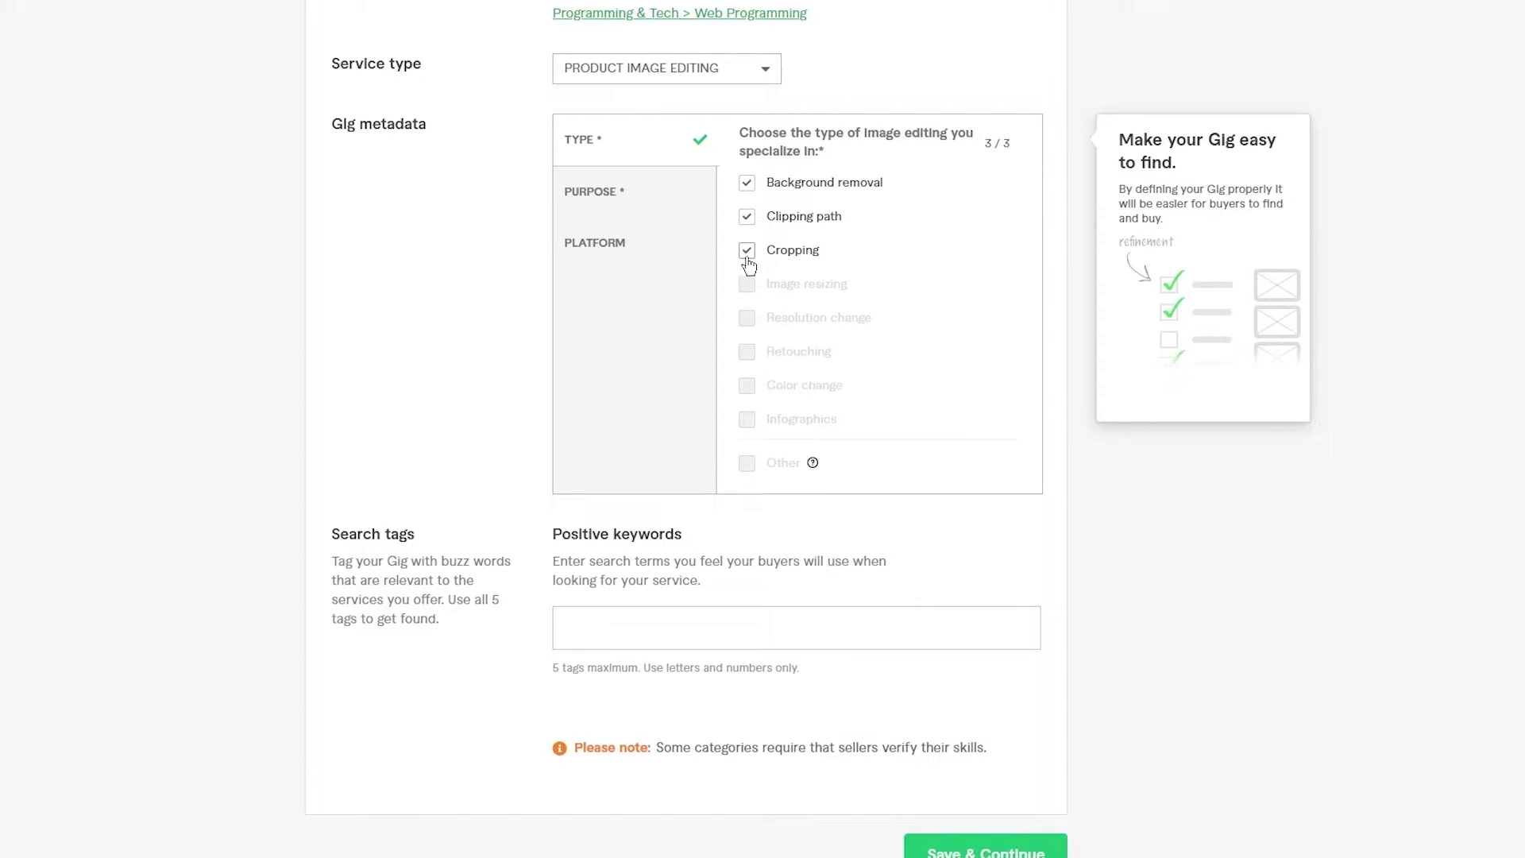
pyautogui.click(748, 253)
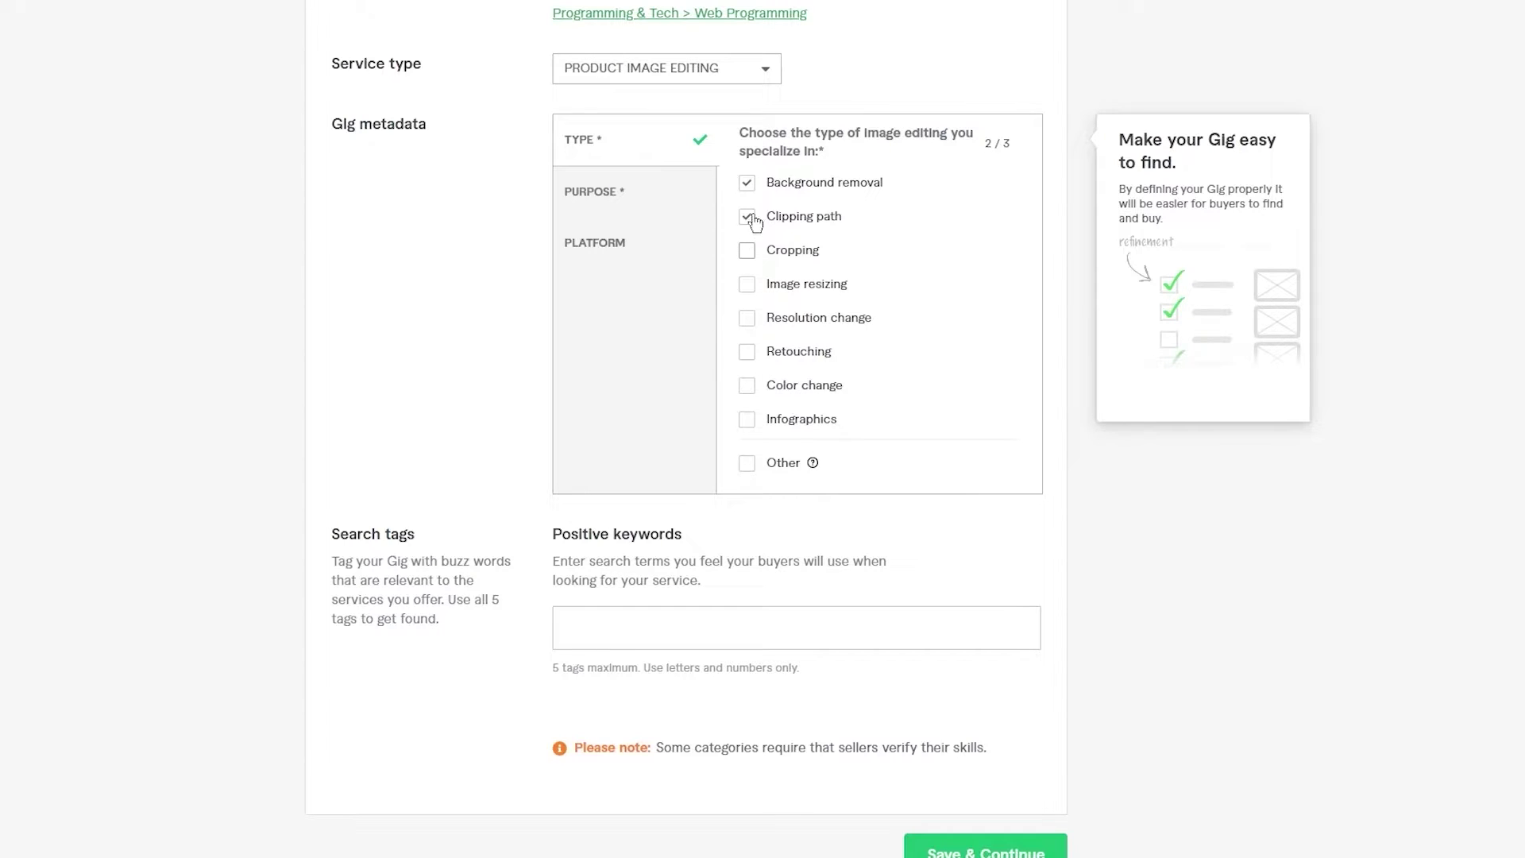
pyautogui.click(750, 219)
pyautogui.click(749, 184)
pyautogui.click(749, 186)
pyautogui.click(746, 351)
pyautogui.scroll(-1, 749, 357)
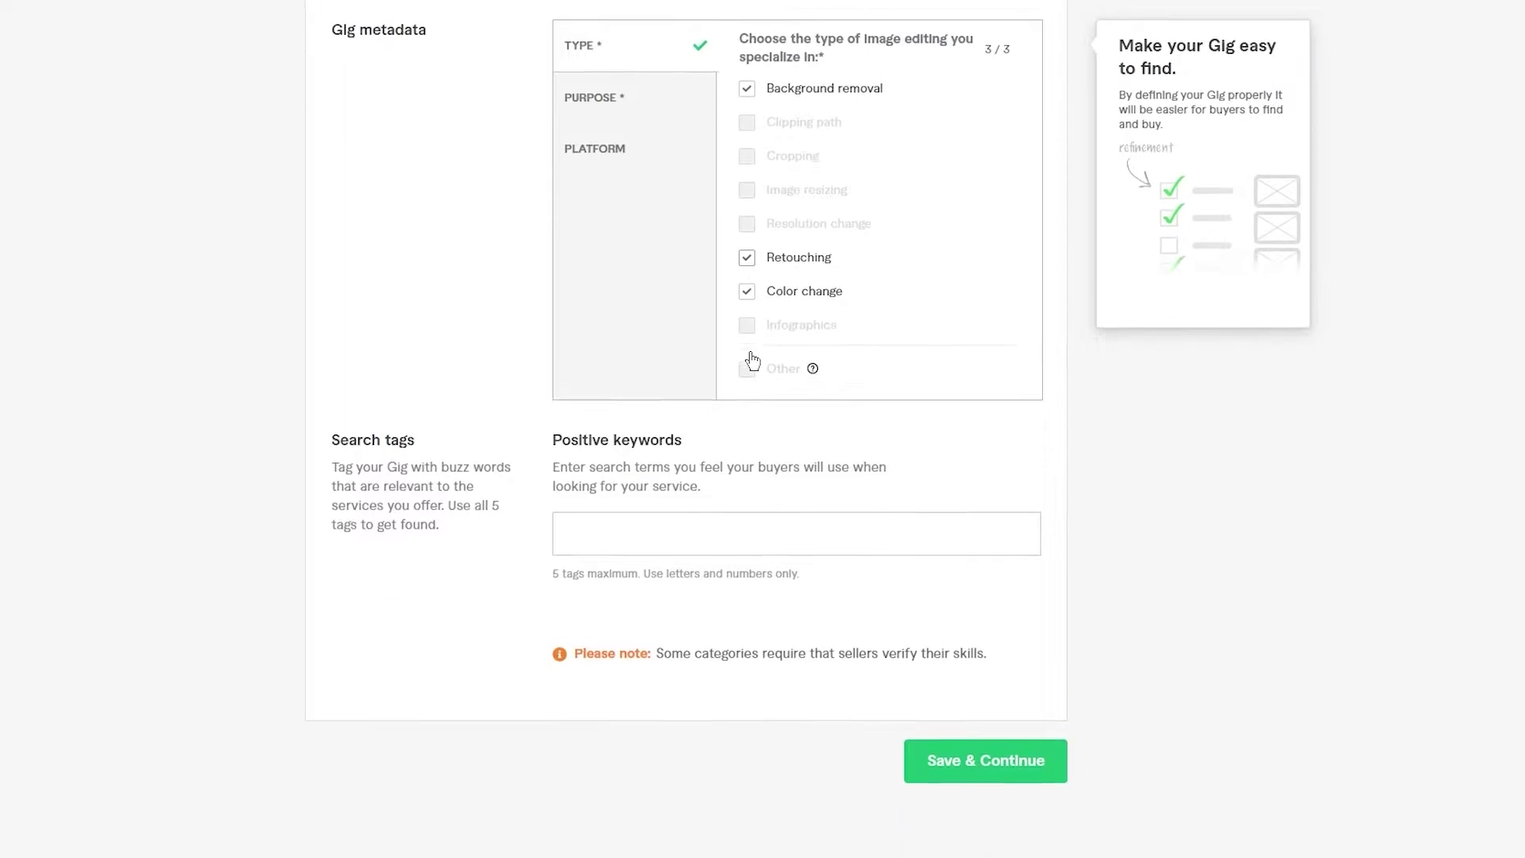
pyautogui.click(596, 93)
pyautogui.scroll(1, 596, 93)
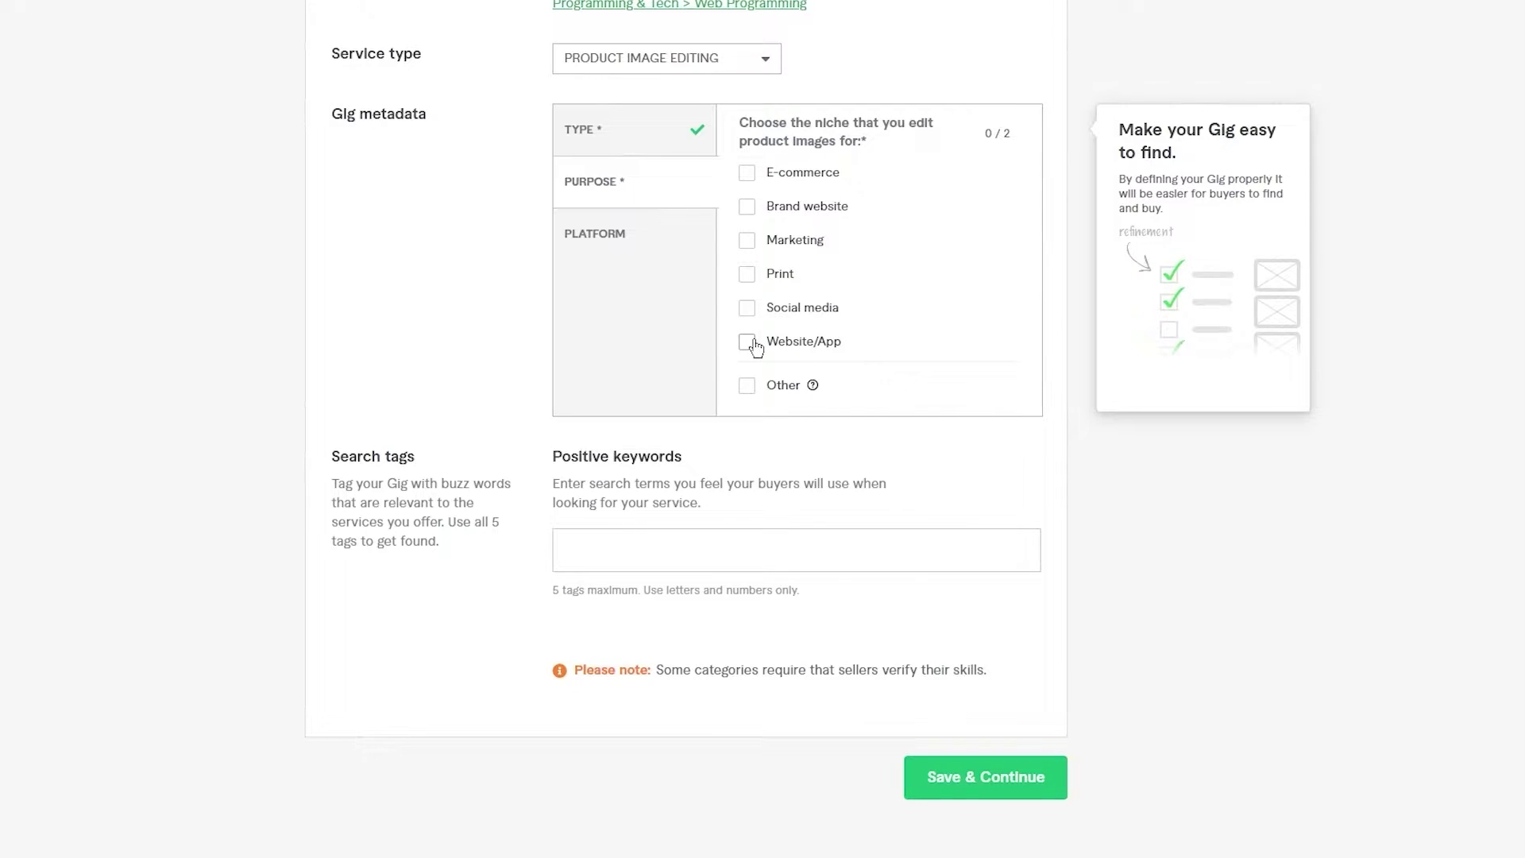
# - Tick E-commerce and Social media as the purpose niches
pyautogui.click(749, 176)
pyautogui.click(746, 309)
pyautogui.scroll(-1, 620, 330)
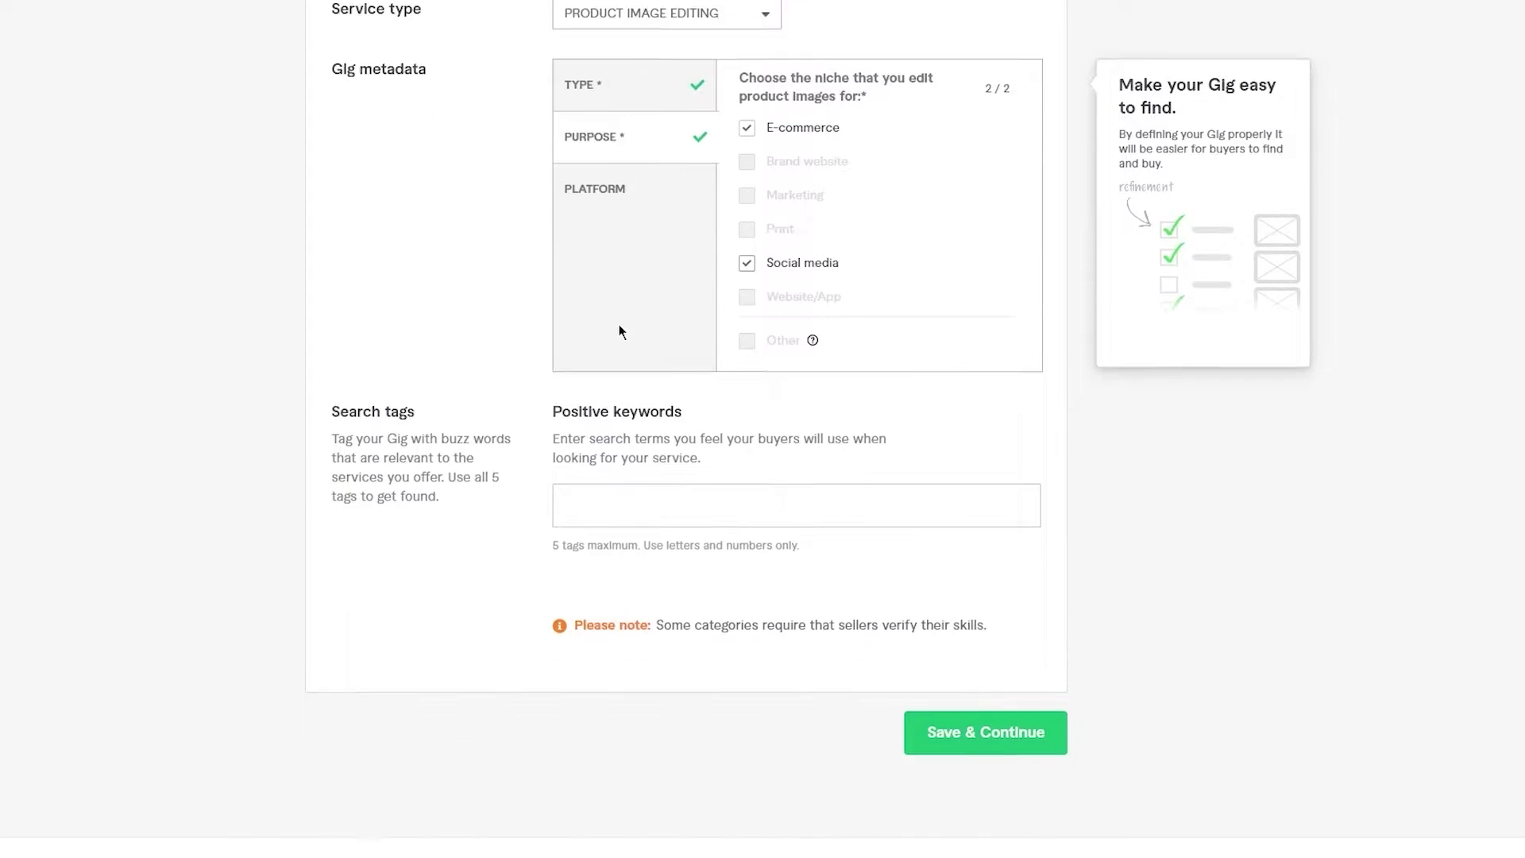
# - Set the gig's platform to Shopify
pyautogui.click(608, 171)
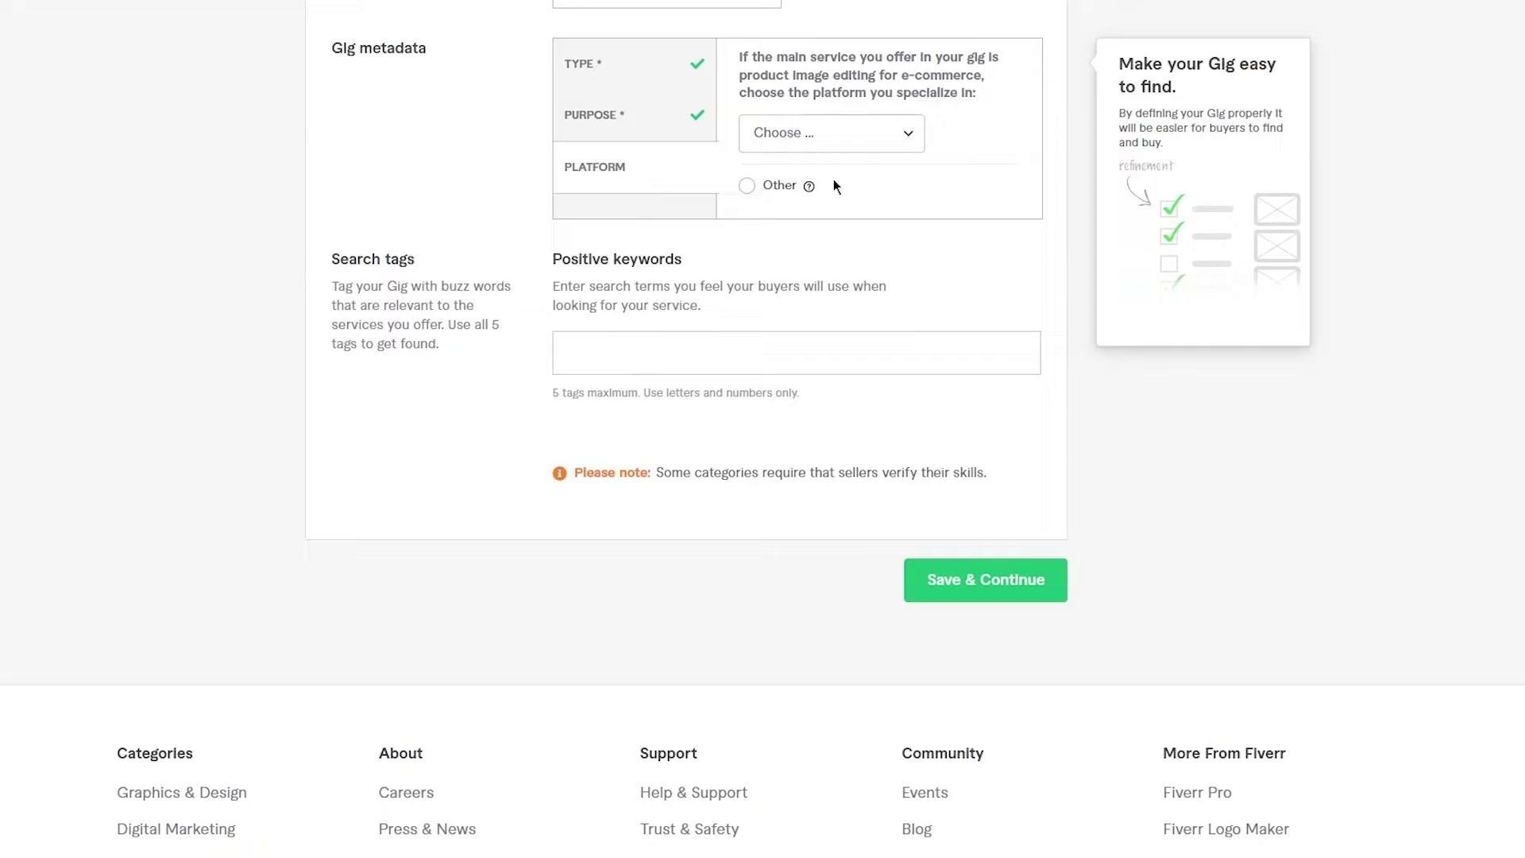
pyautogui.click(870, 136)
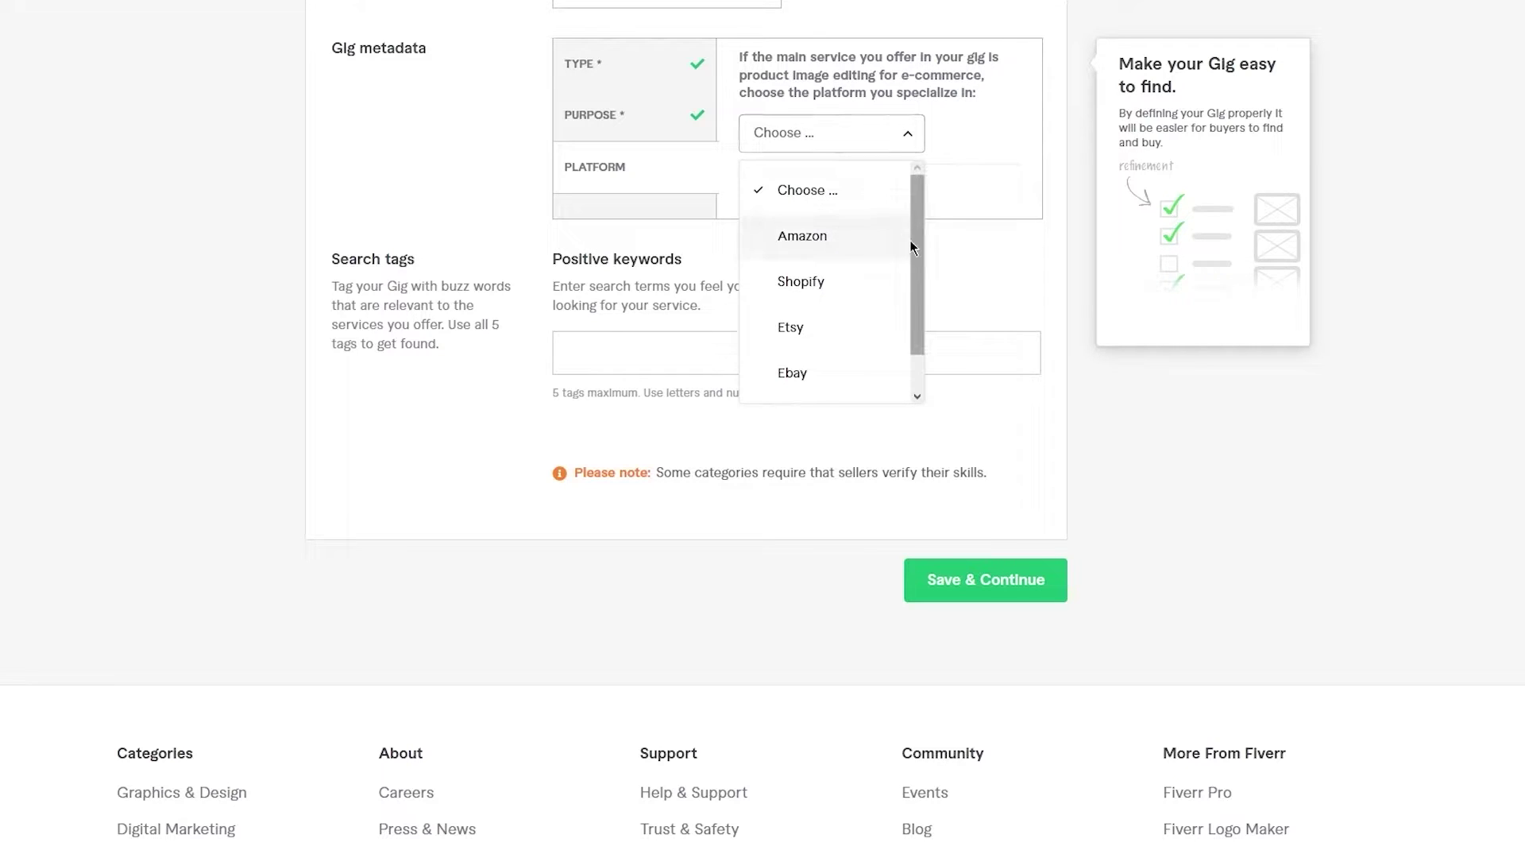
pyautogui.scroll(-1, 854, 259)
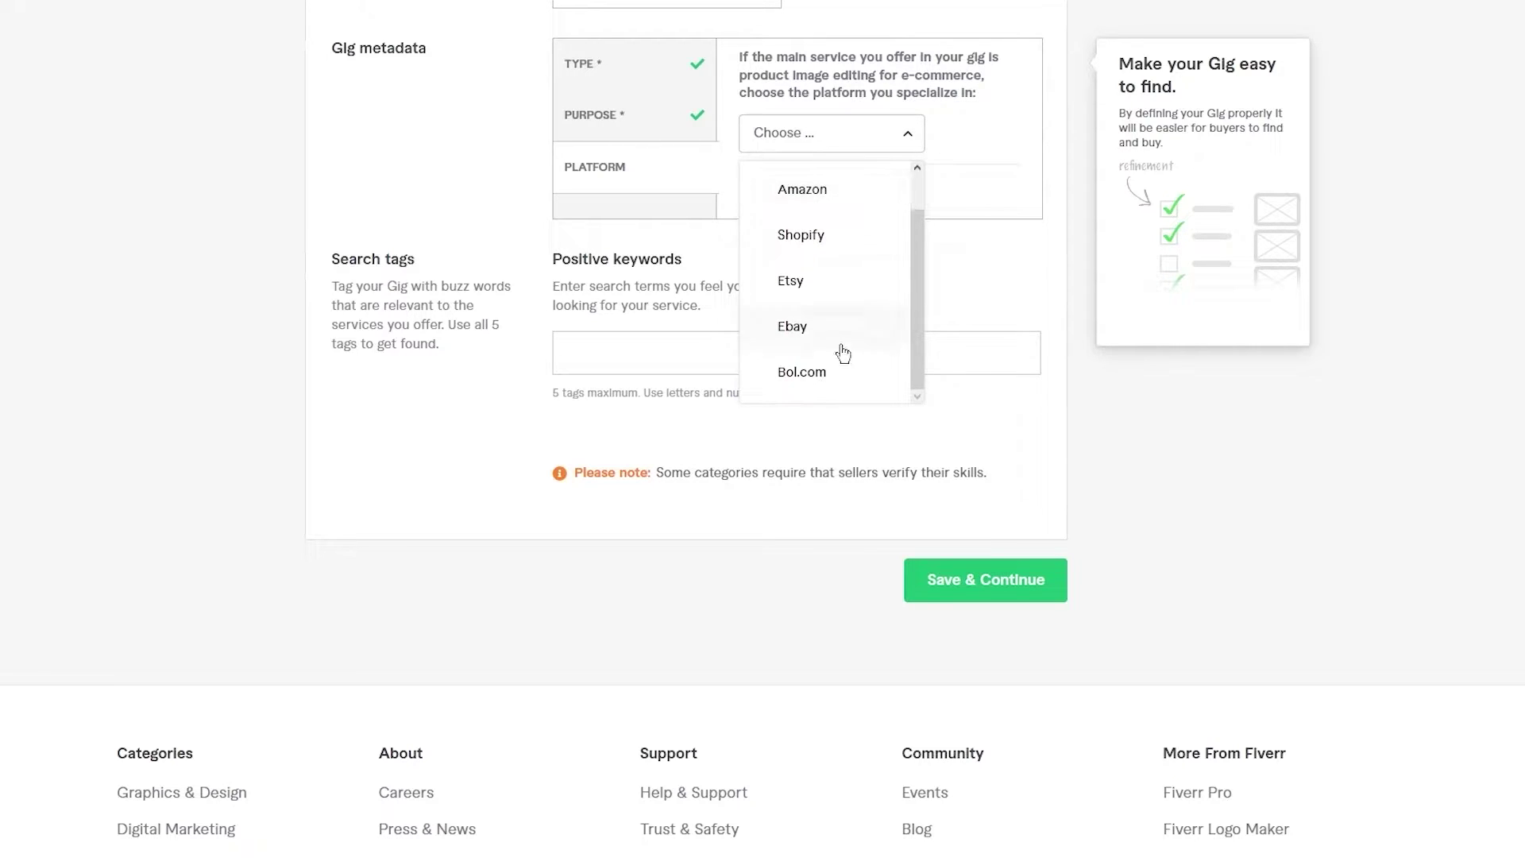
pyautogui.scroll(1, 829, 334)
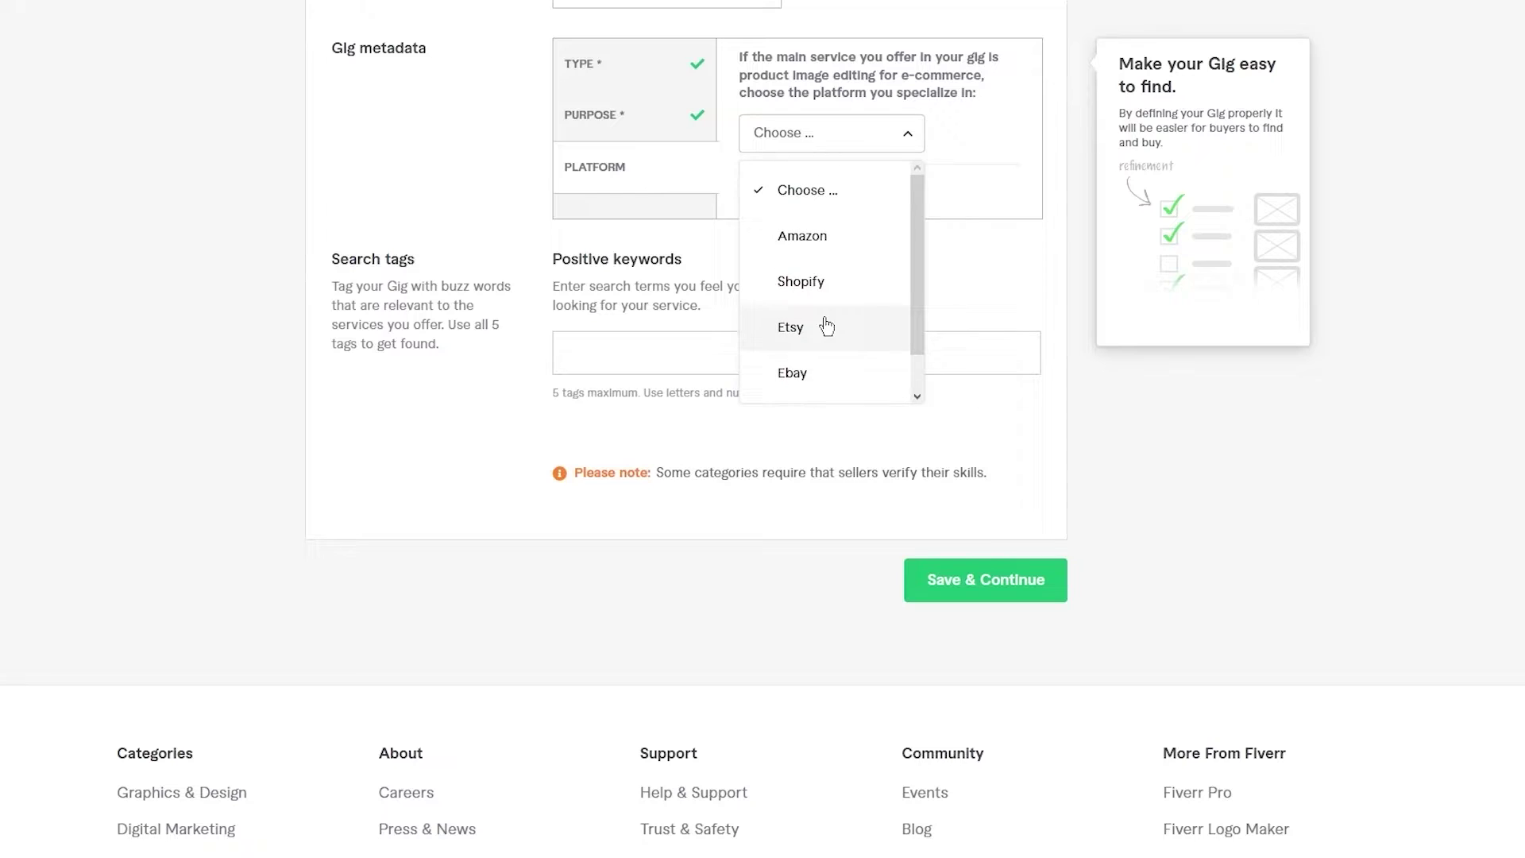
pyautogui.click(821, 277)
pyautogui.scroll(2, 882, 222)
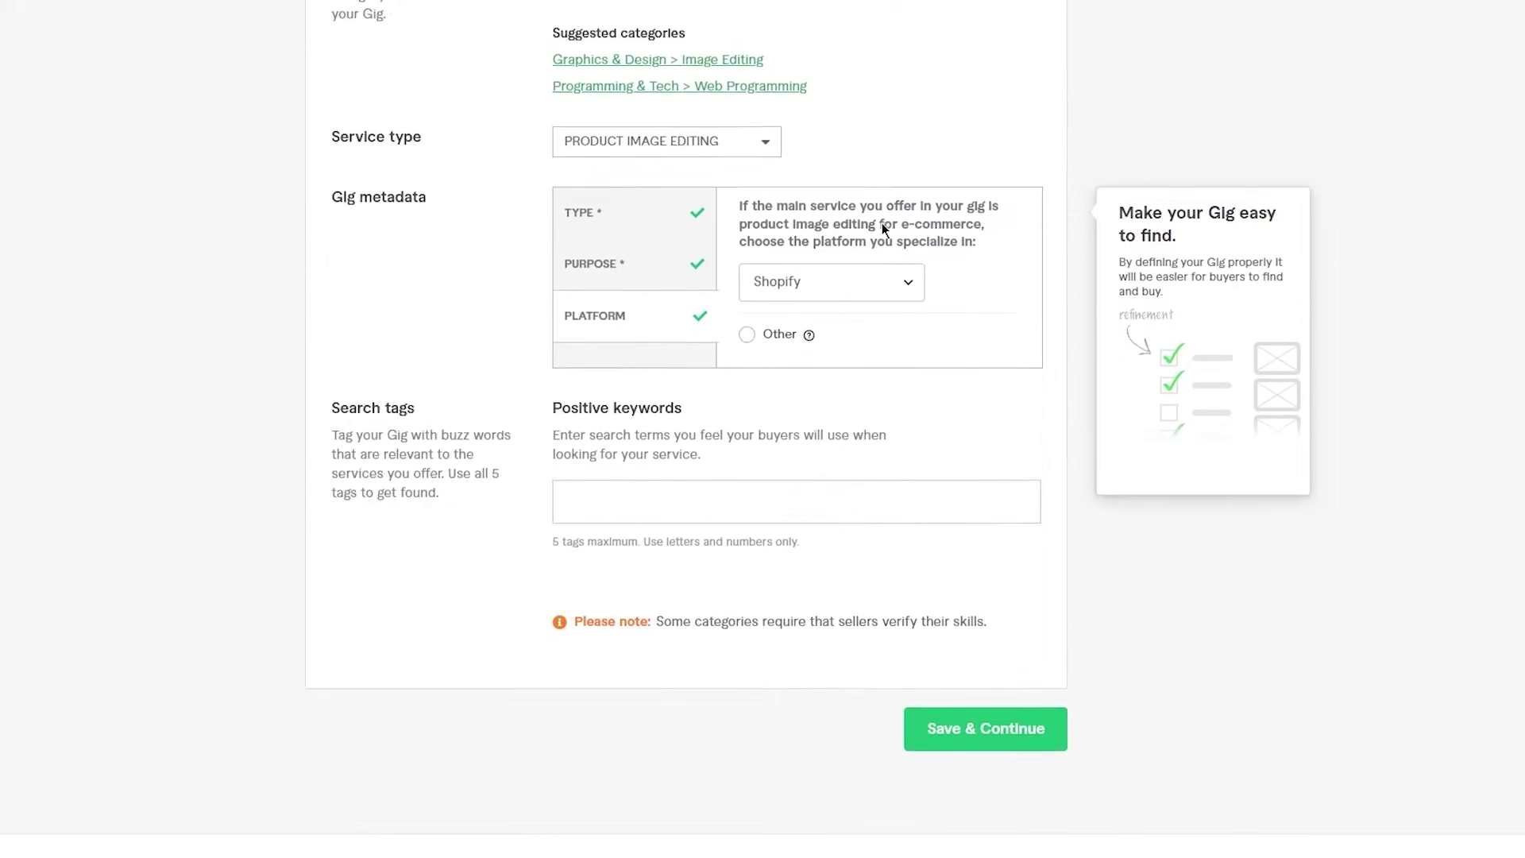
pyautogui.scroll(1, 881, 222)
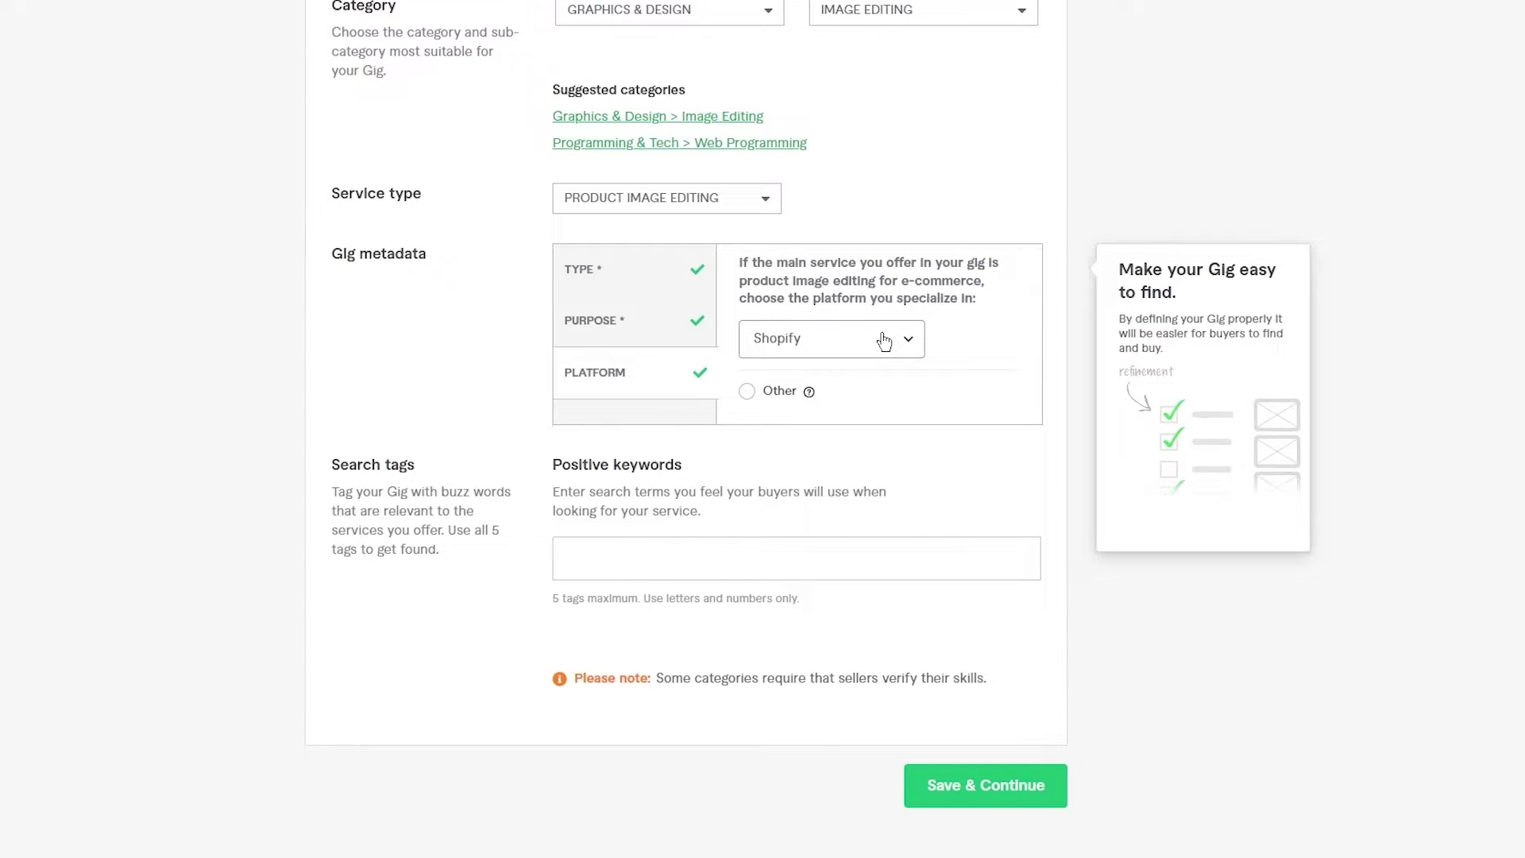
pyautogui.scroll(-1, 884, 341)
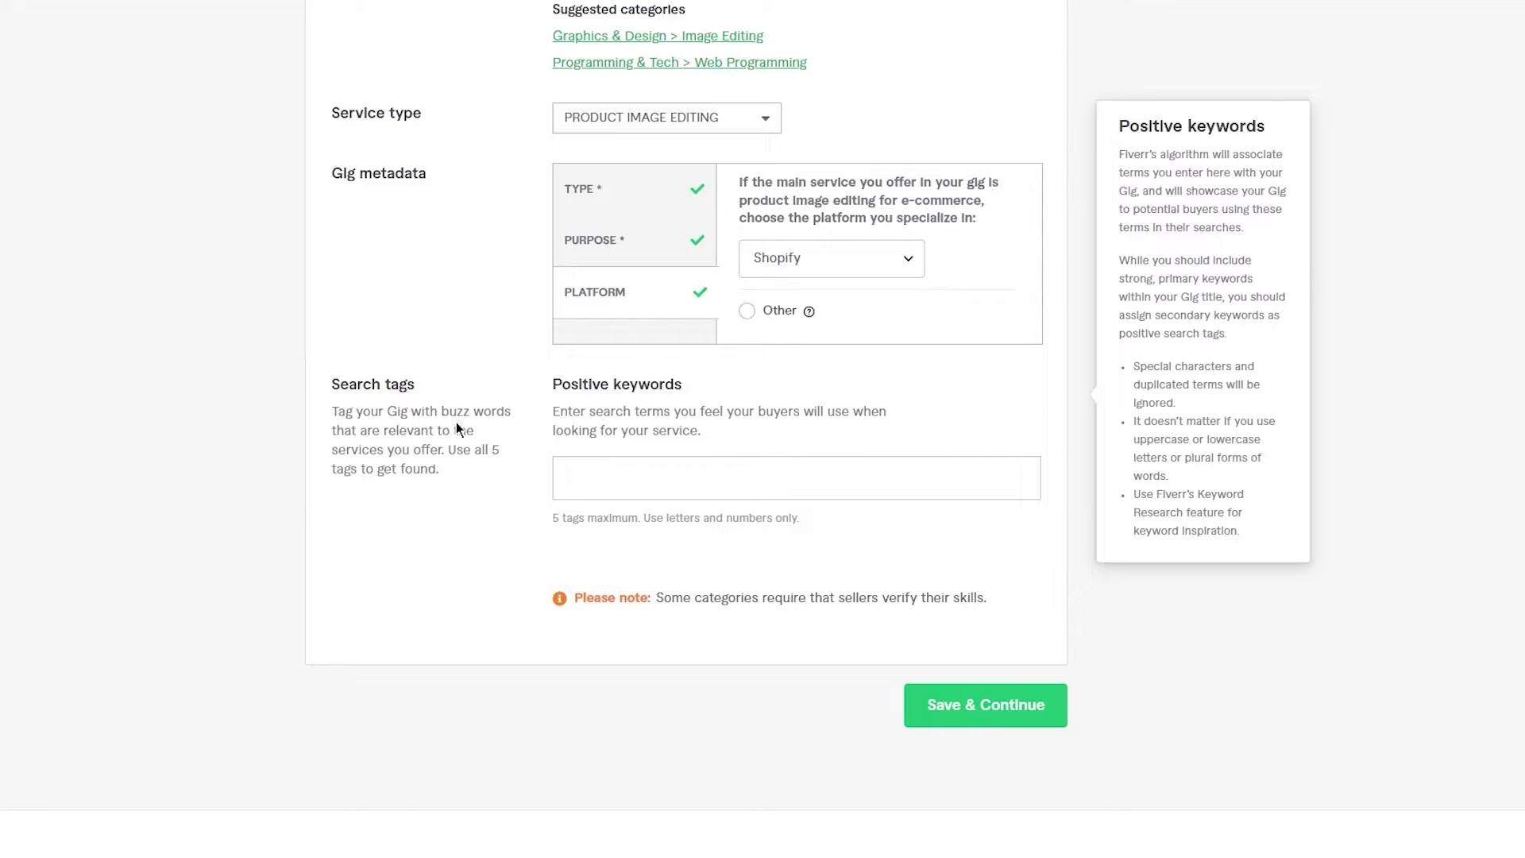
pyautogui.click(636, 477)
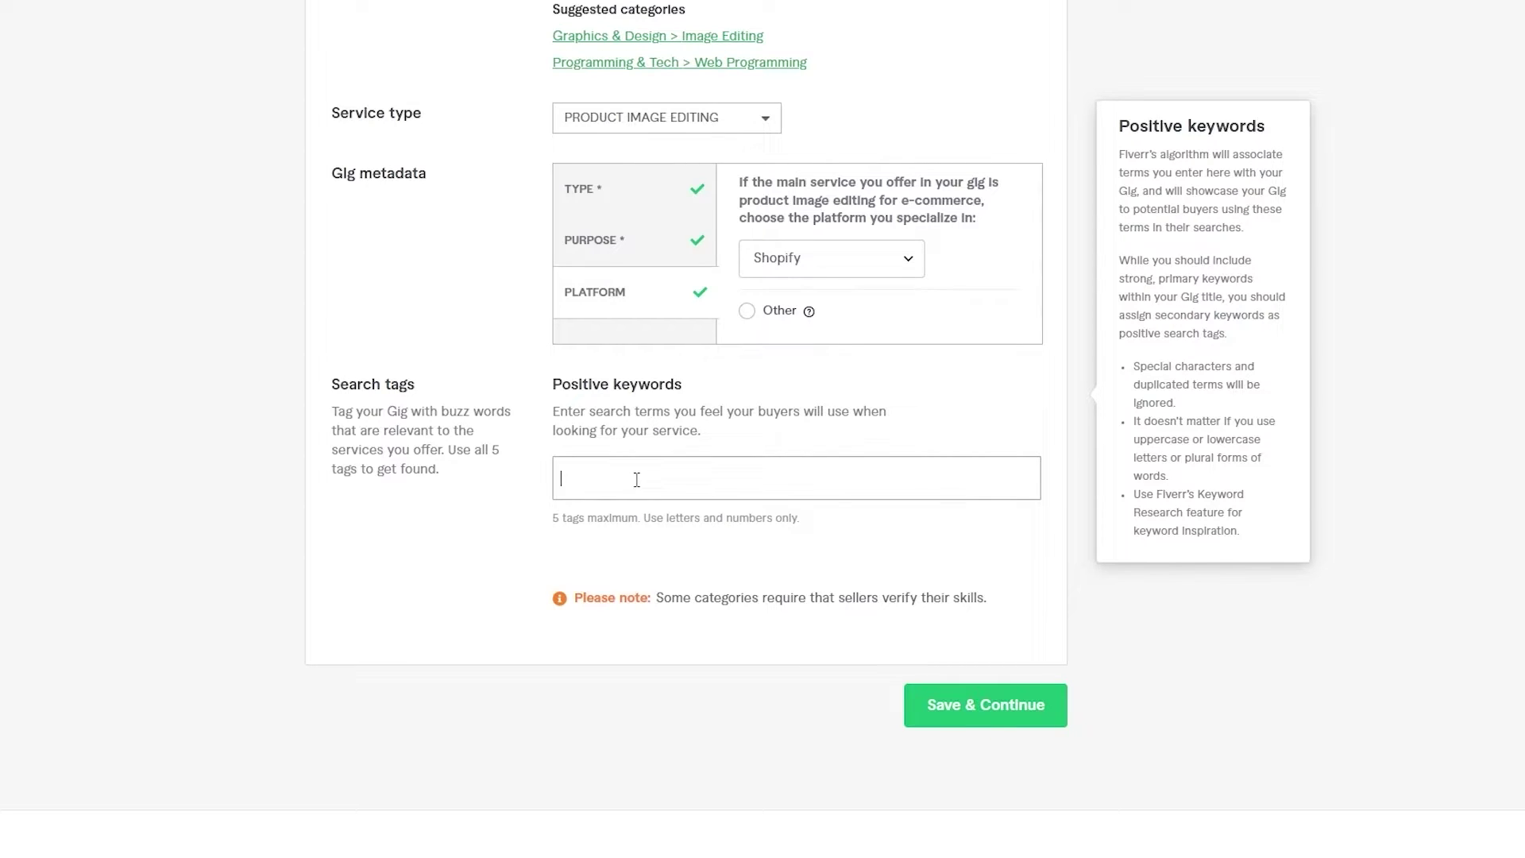
# - Search Google for 'fiverr tags generator' and open the Webmatrices Fiverr Tag Generator result
pyautogui.click(359, 488)
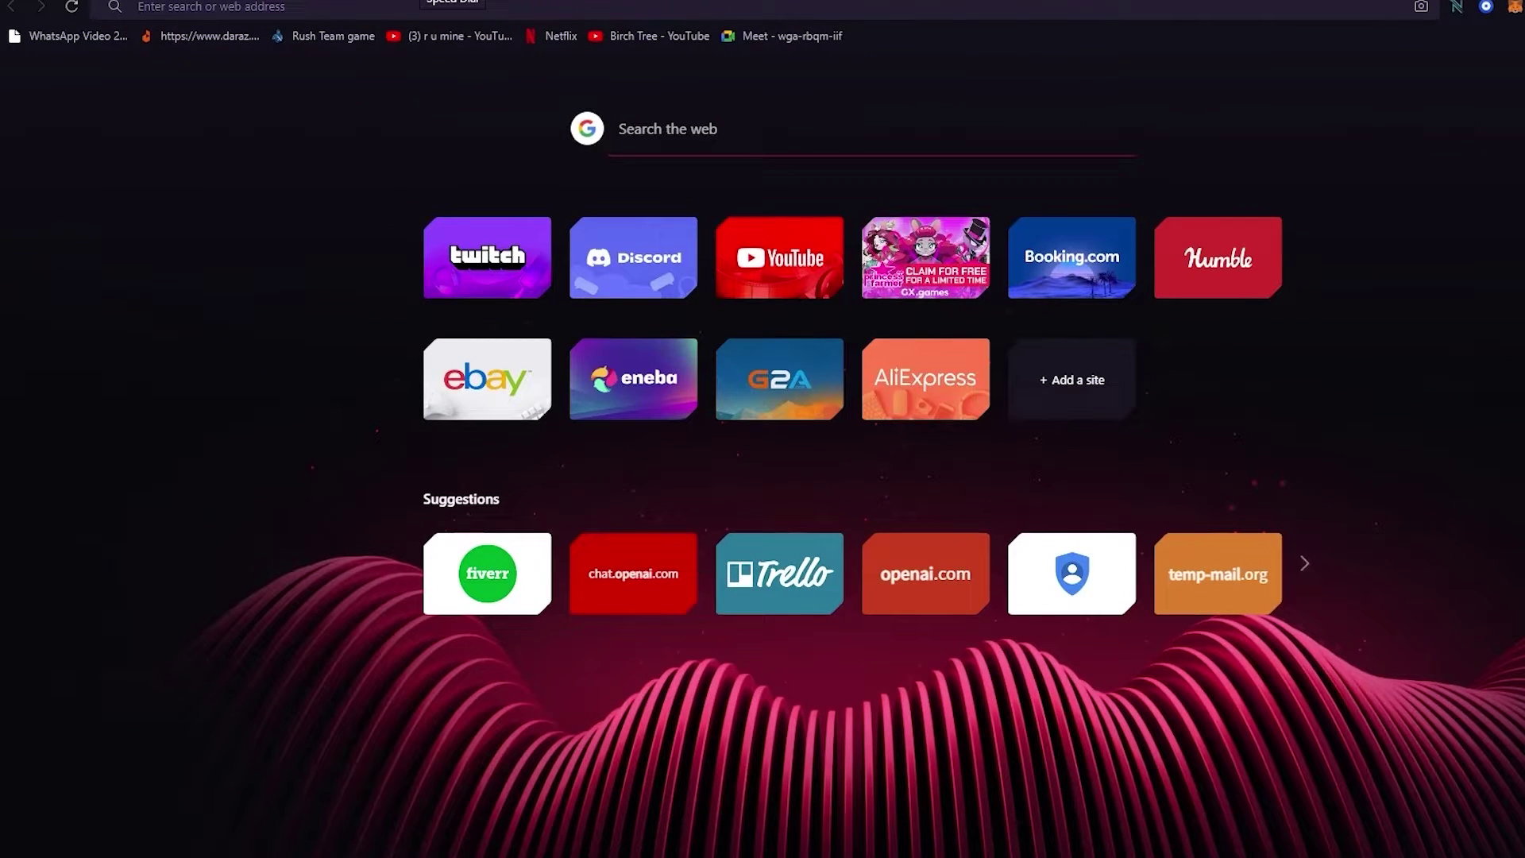
pyautogui.write('fiverr ta')
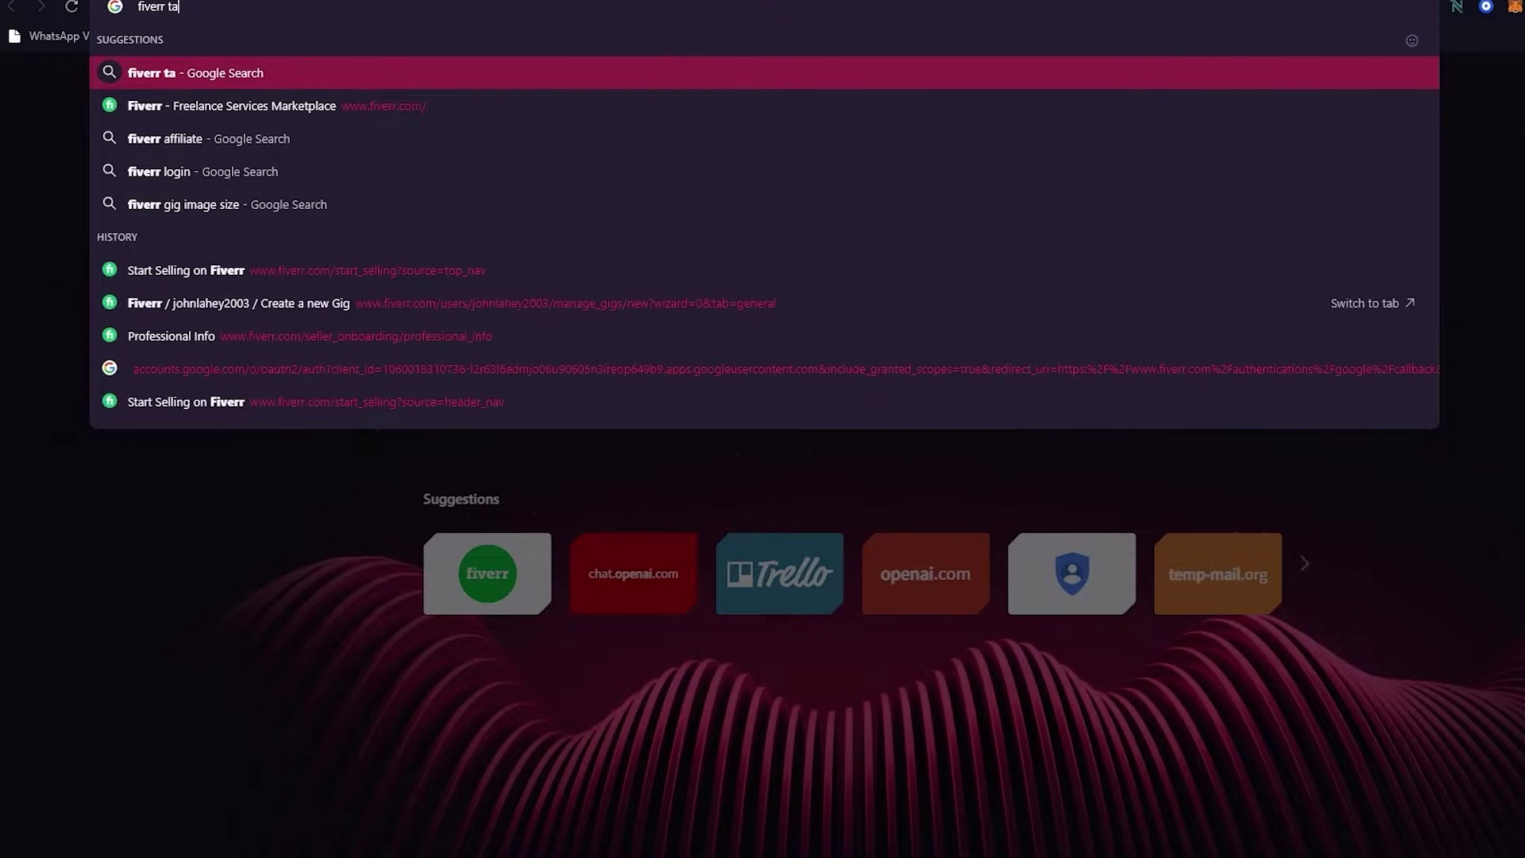
pyautogui.write('gs ge')
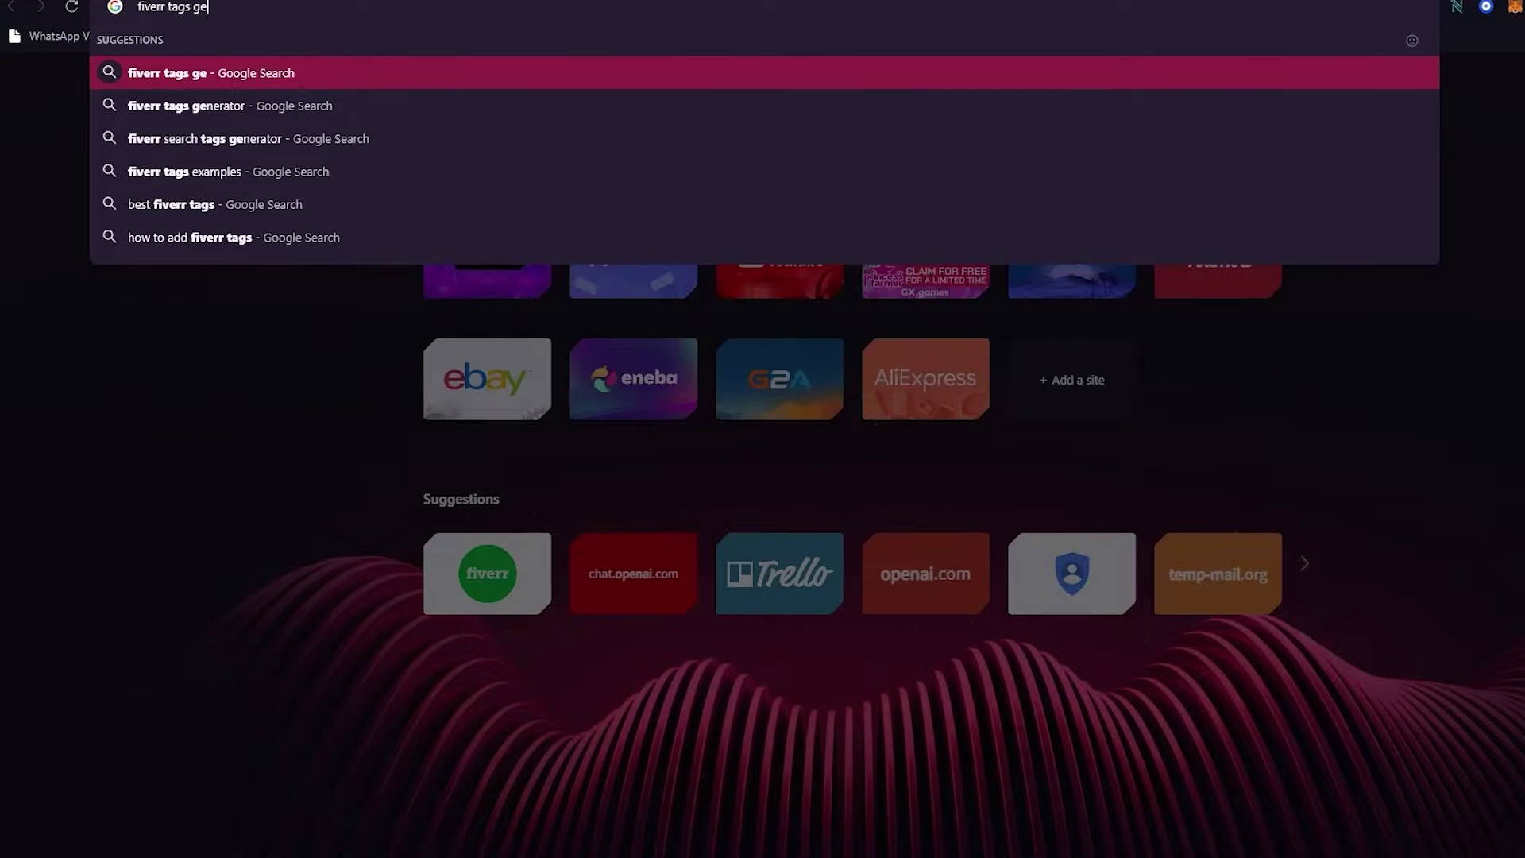
pyautogui.press('Down')
pyautogui.press('Return')
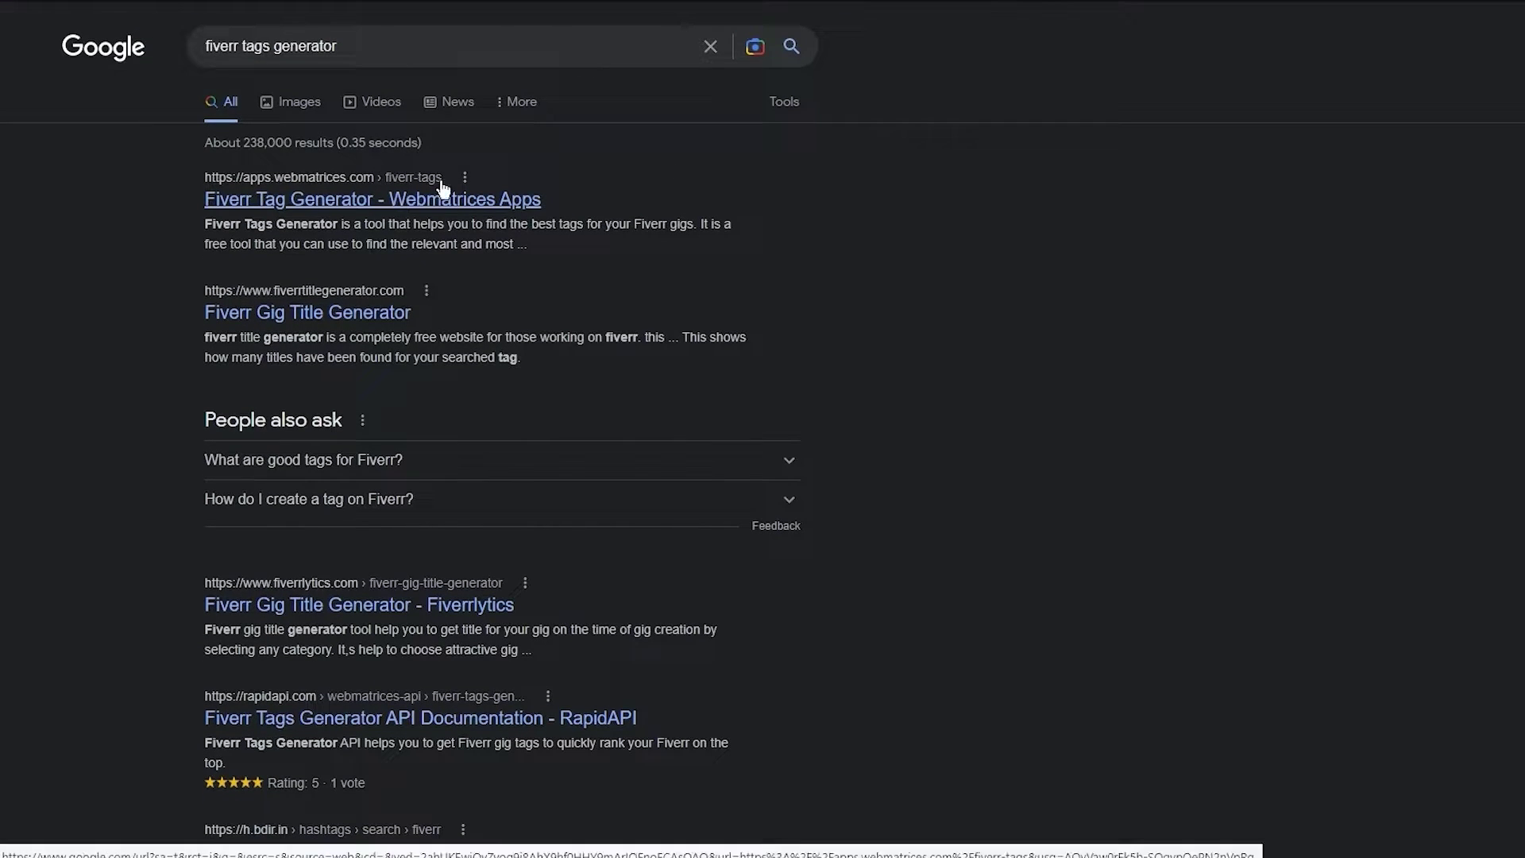
pyautogui.click(443, 191)
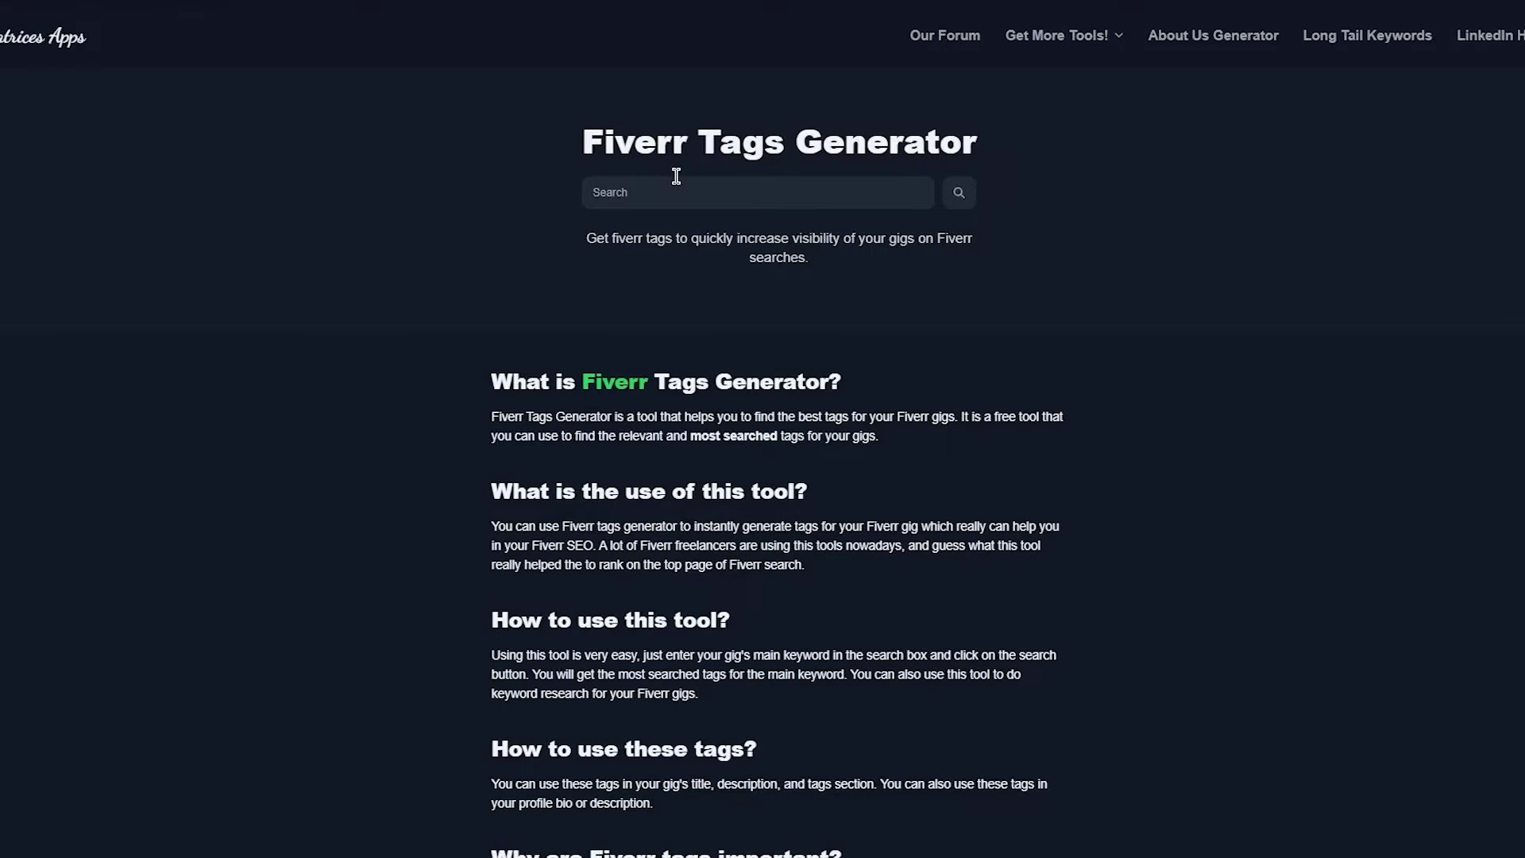
# - Generate Webmatrices tag suggestions for 'graphic design' and copy the 'graphic design' tag
pyautogui.click(674, 184)
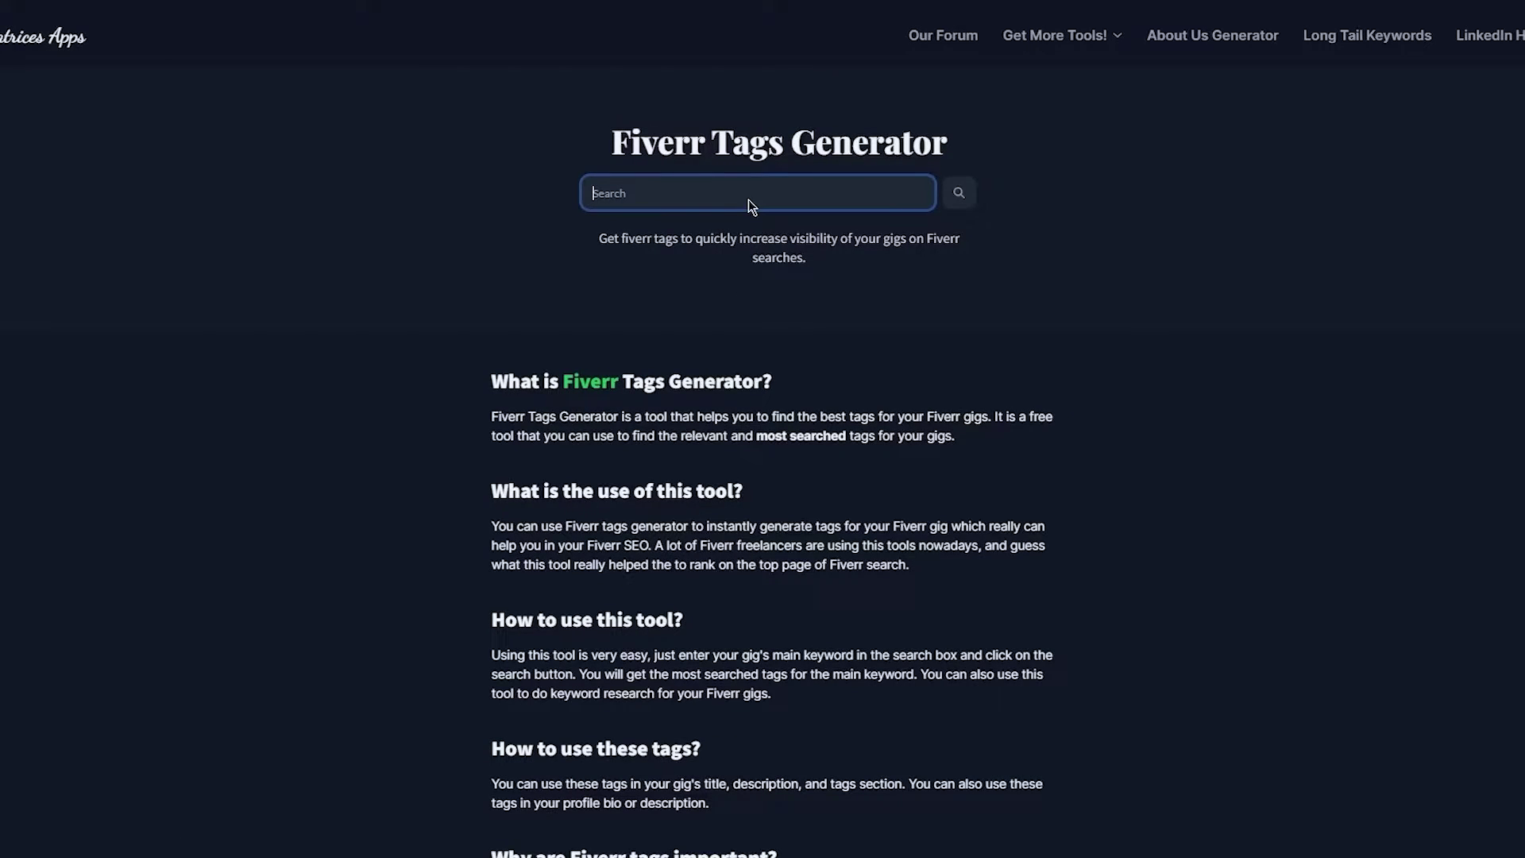
pyautogui.write('graphic')
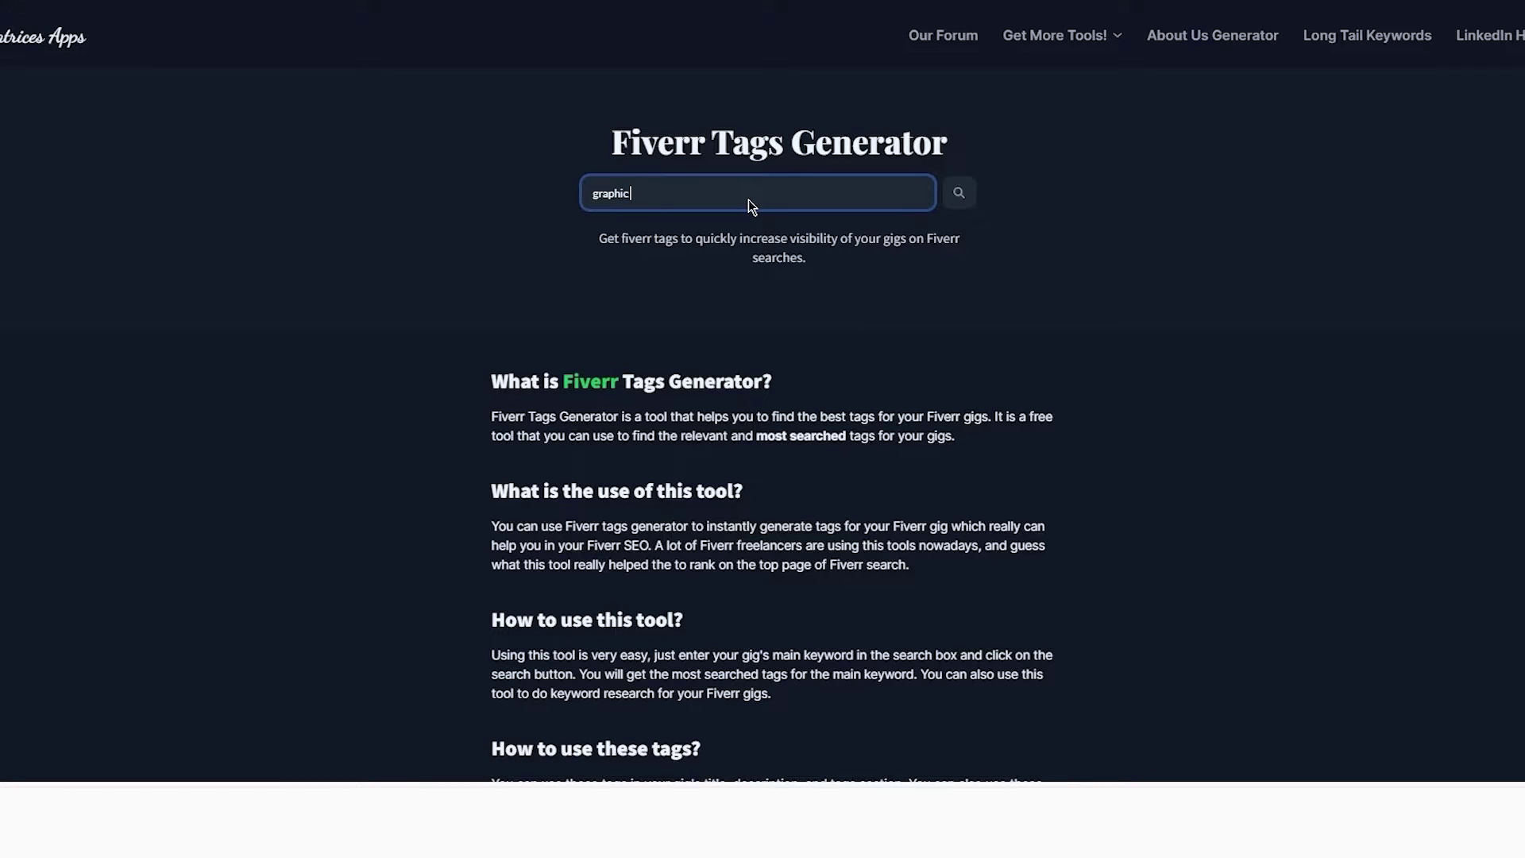
pyautogui.write(' design')
pyautogui.press('Return')
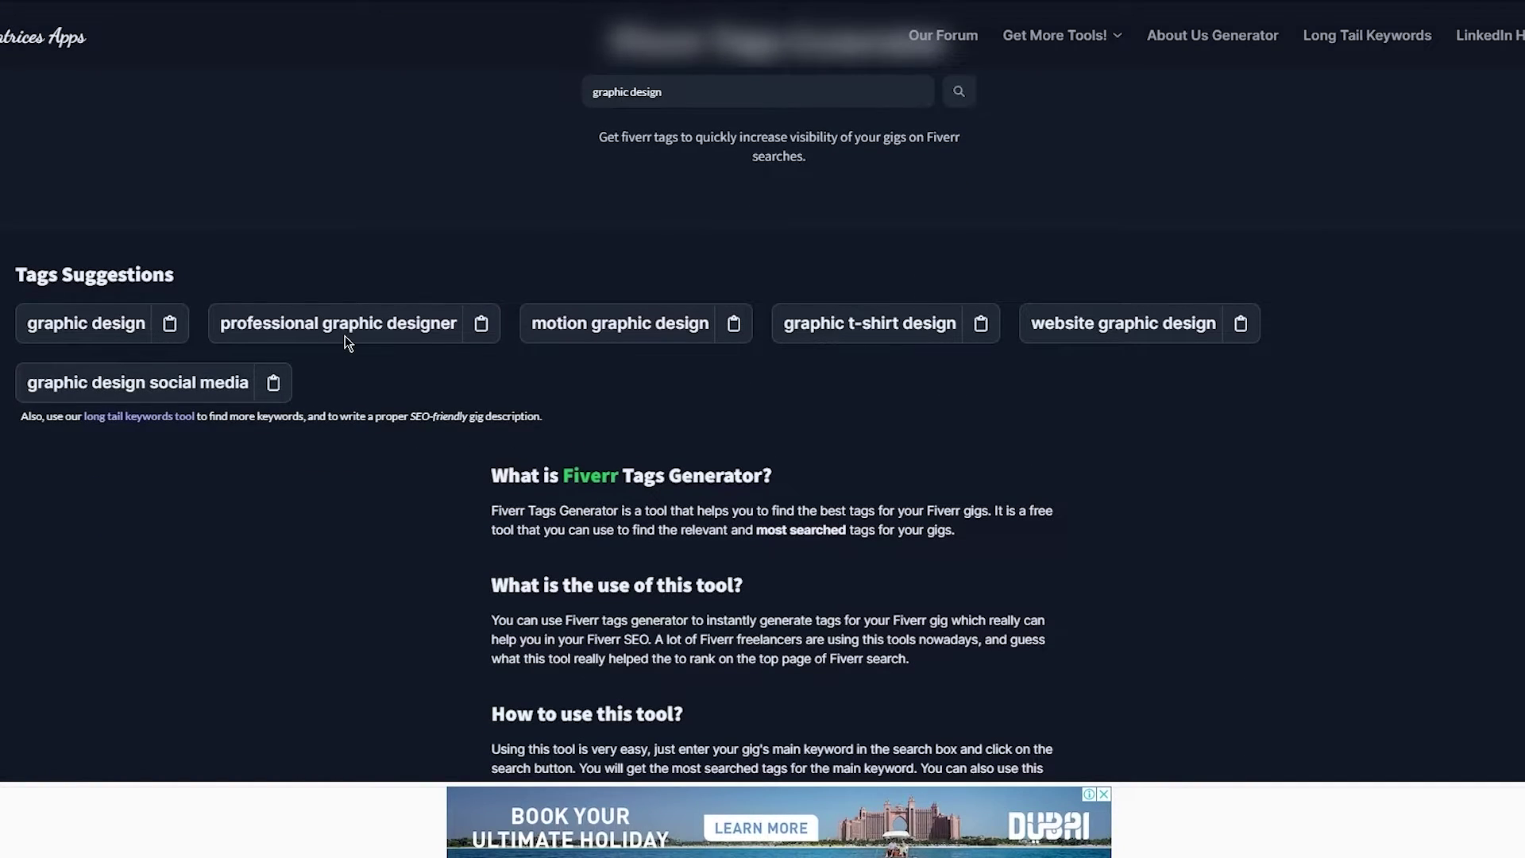
pyautogui.click(169, 327)
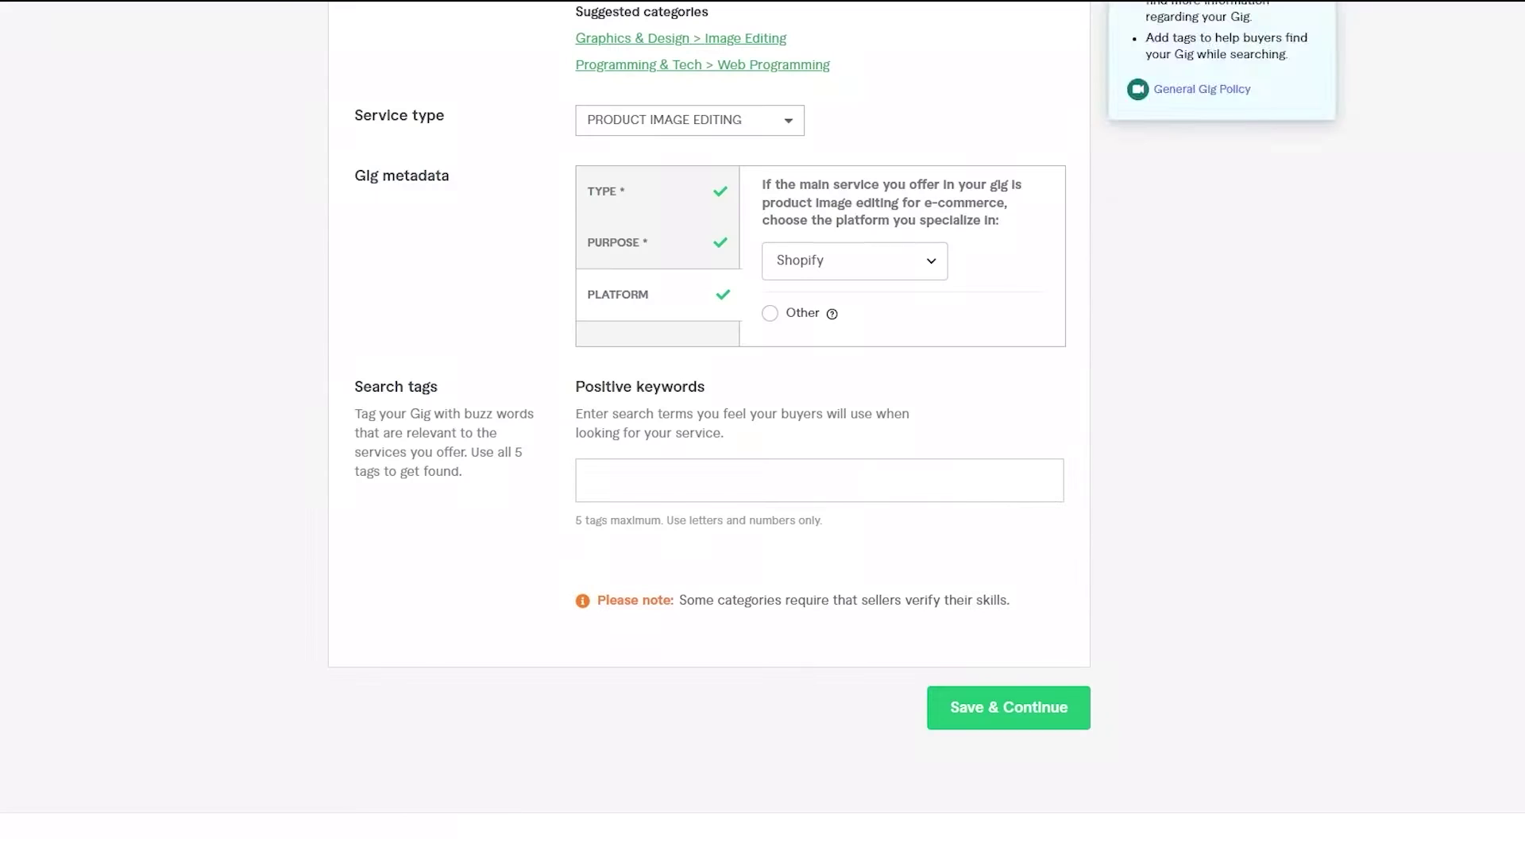
pyautogui.click(560, 484)
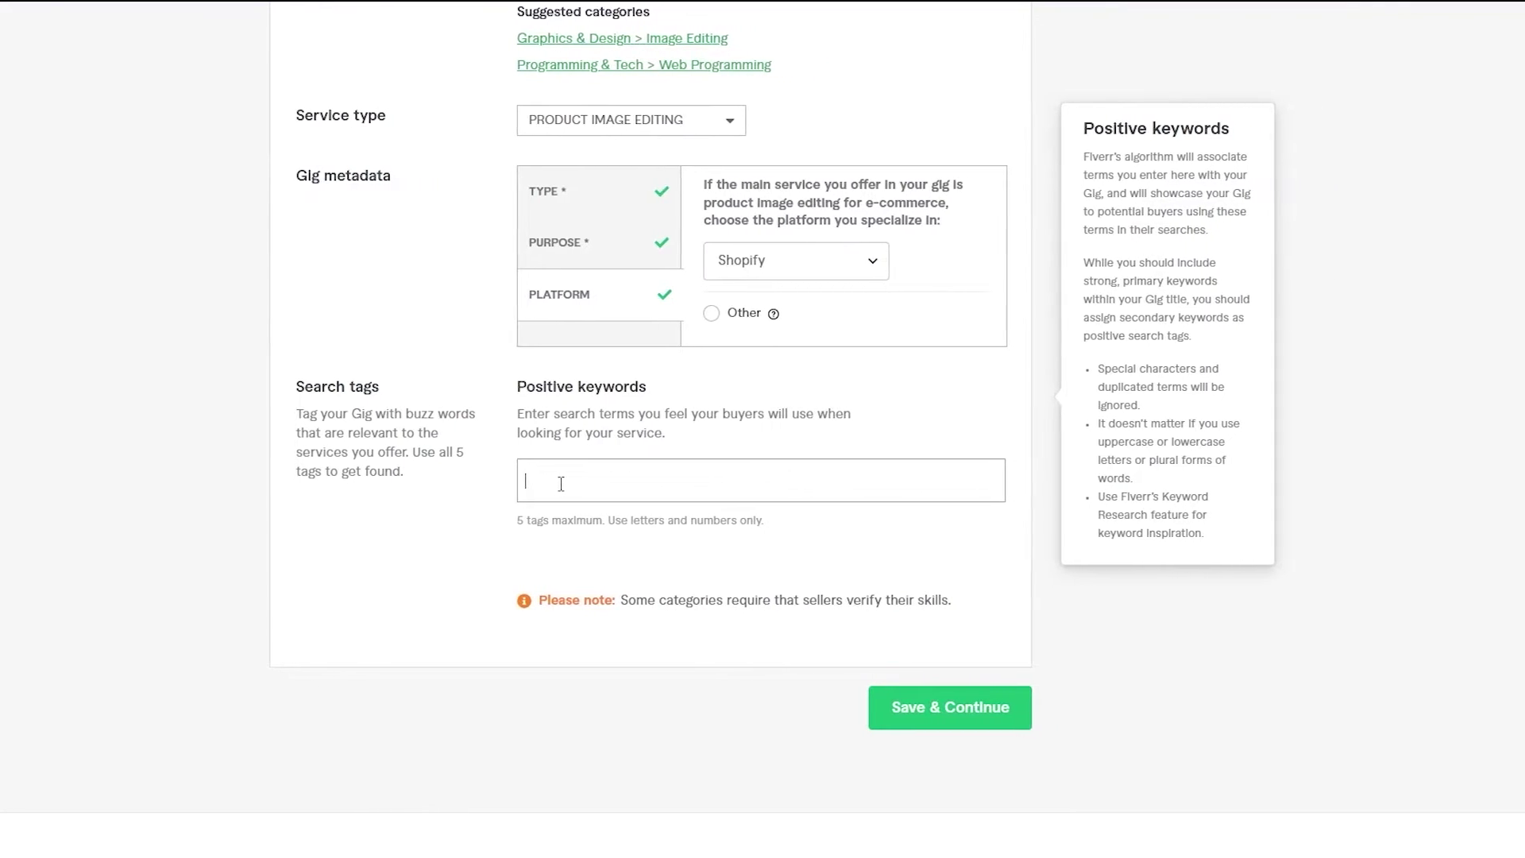
# - Add 'graphic design' and 'professional graphic designer' as the first two search tags
pyautogui.hotkey('ctrl', 'v')
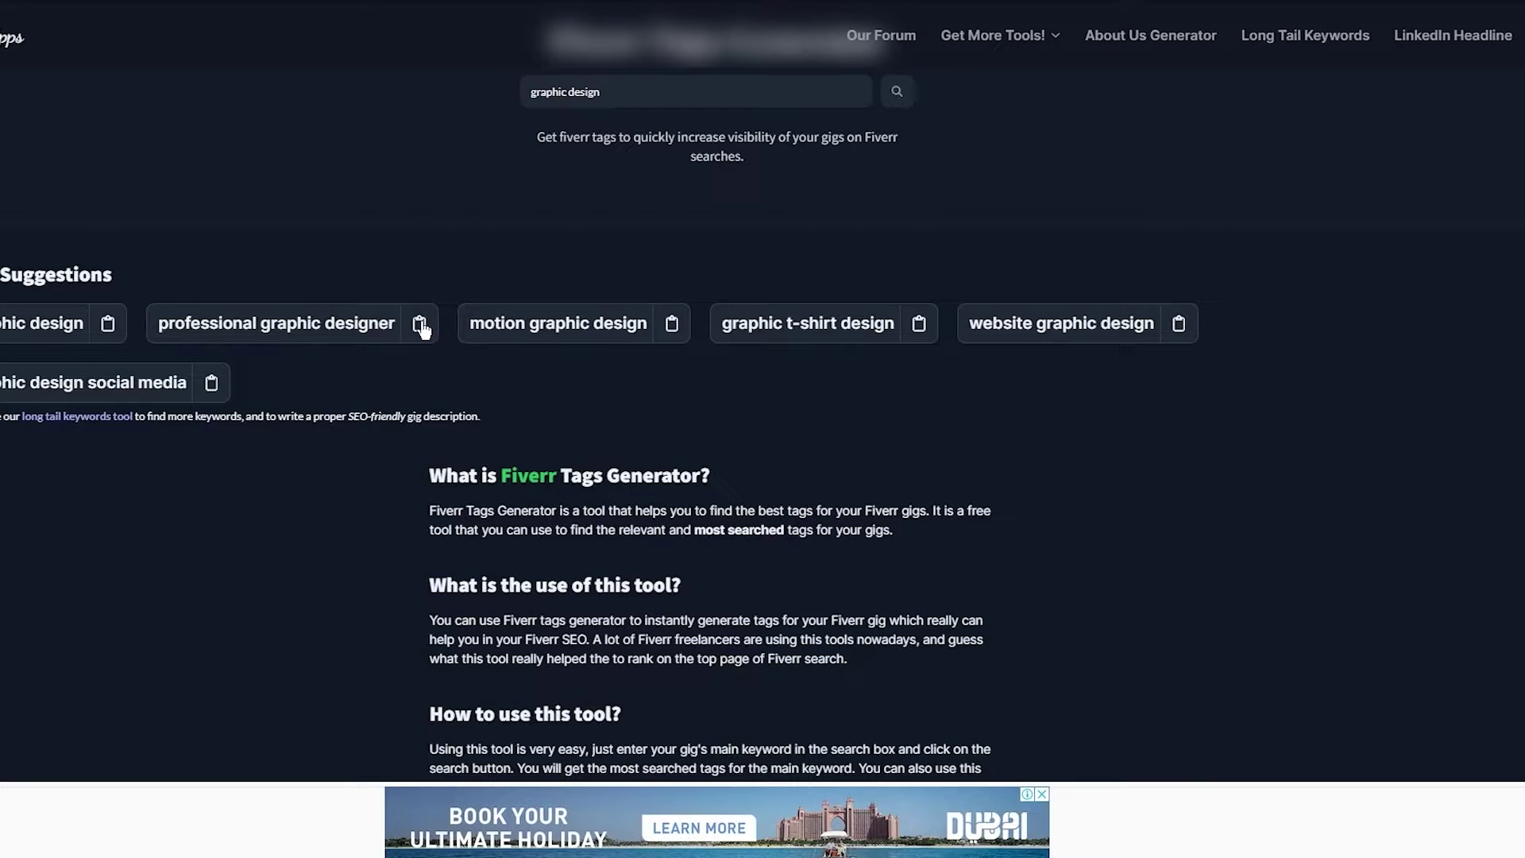
pyautogui.click(421, 328)
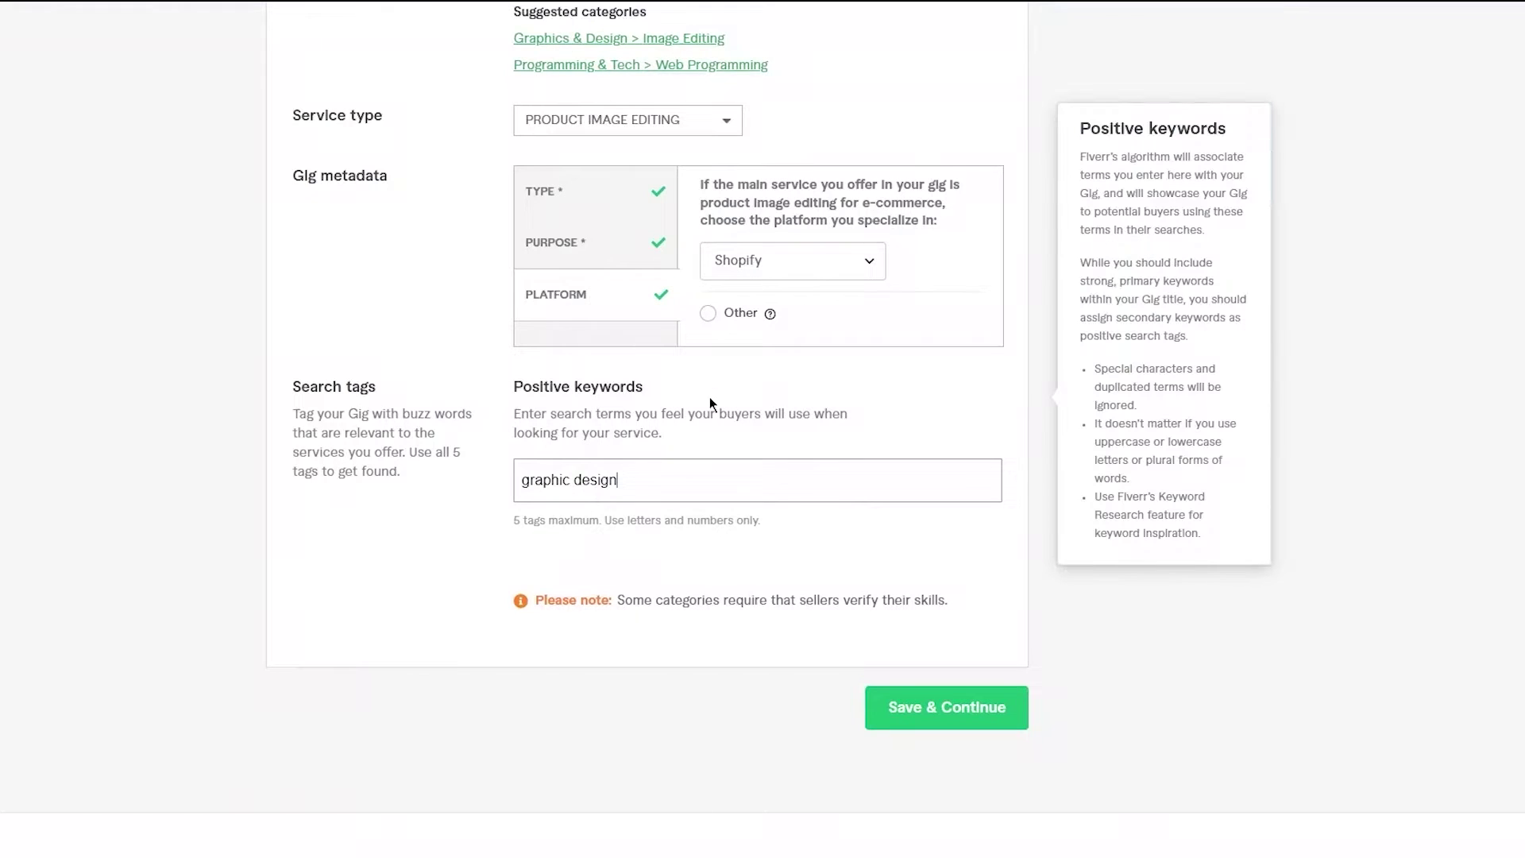
pyautogui.hotkey('ctrl', 'v')
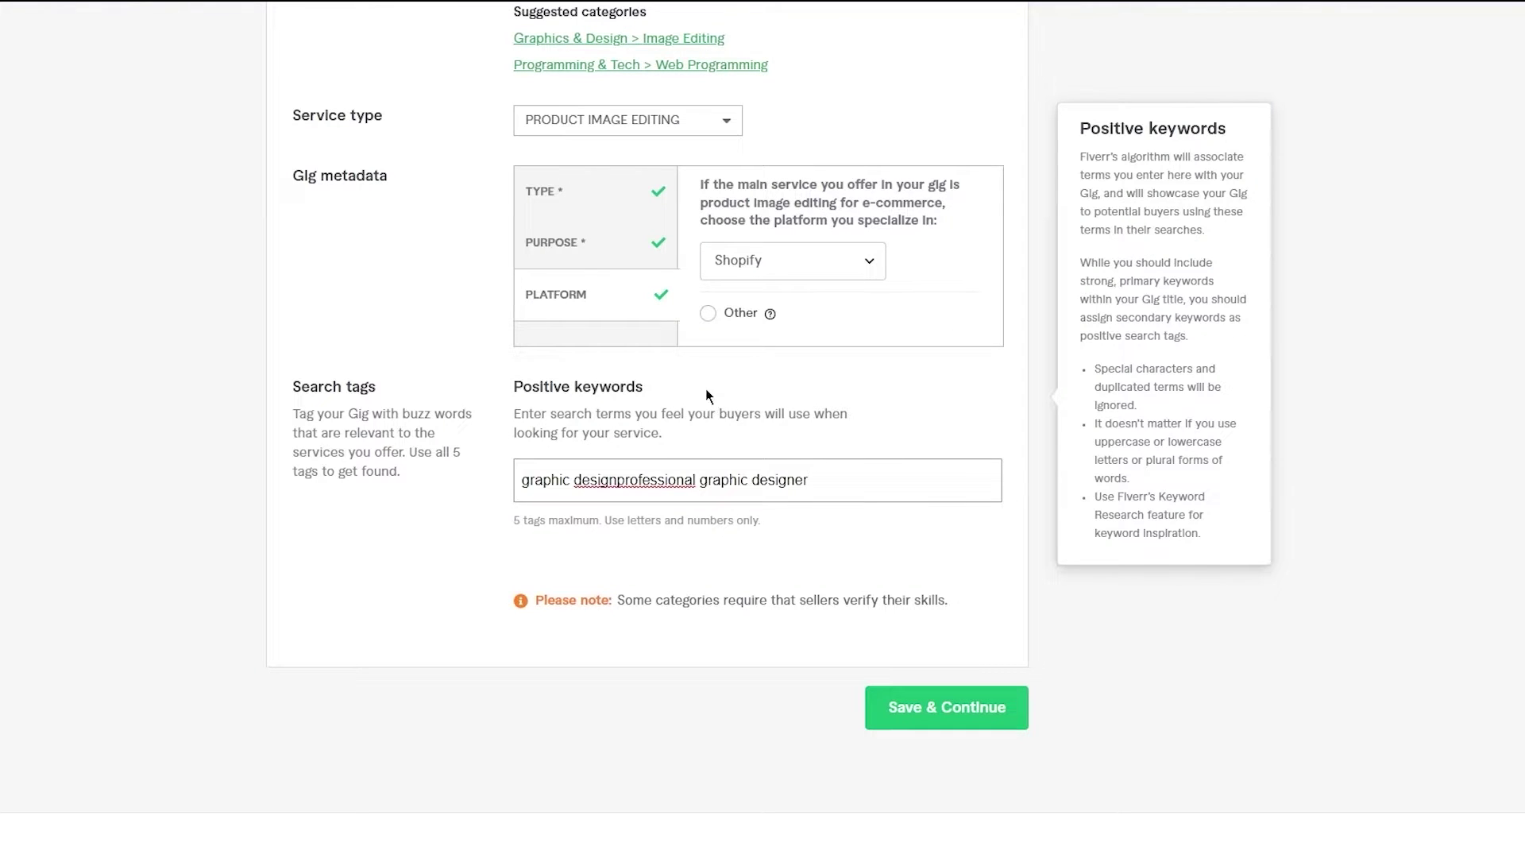
pyautogui.click(622, 481)
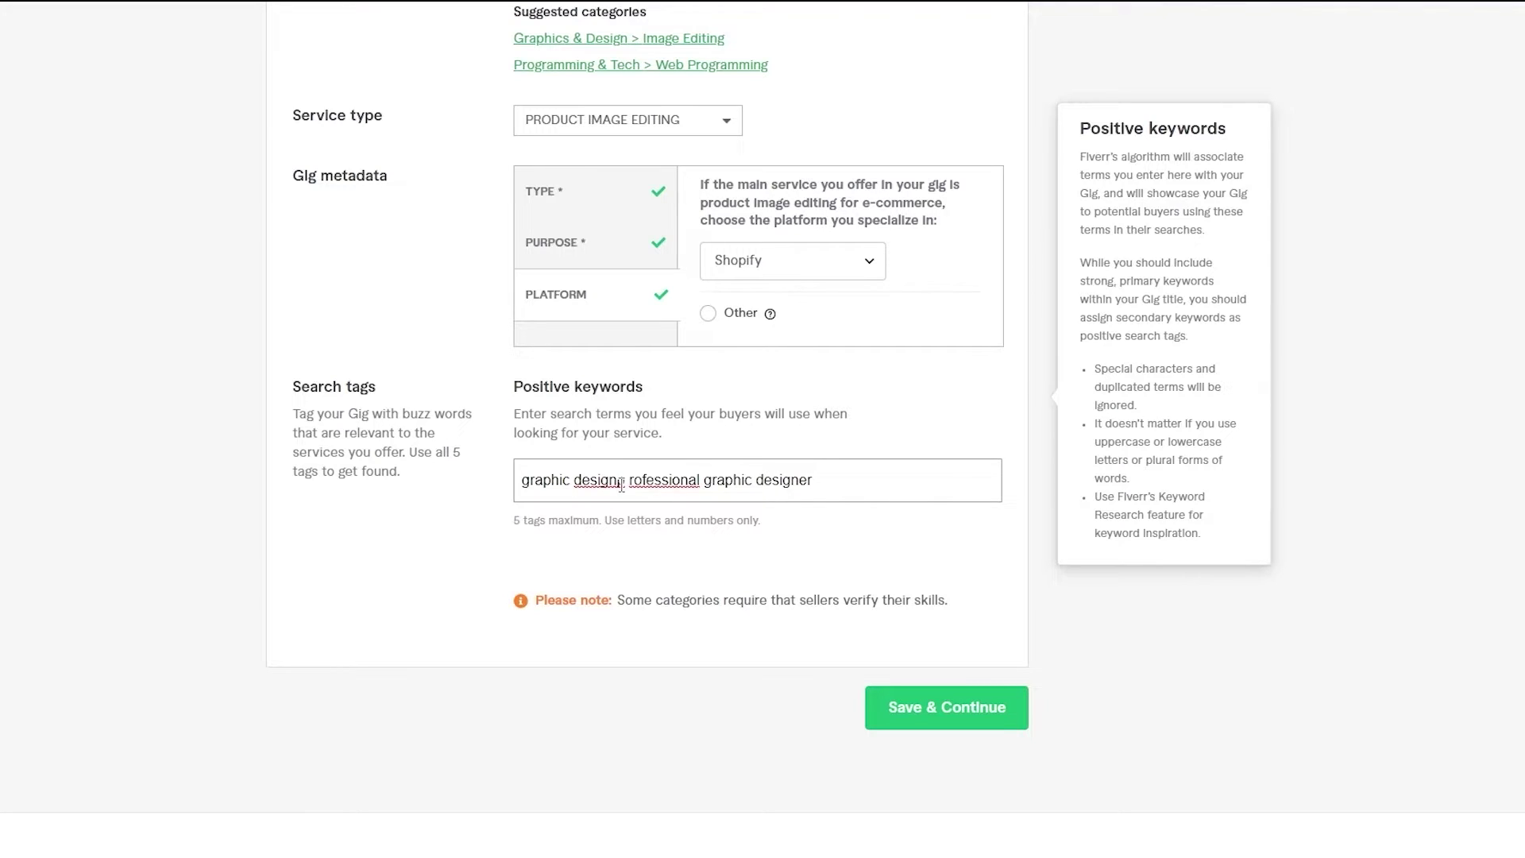
pyautogui.press('Delete')
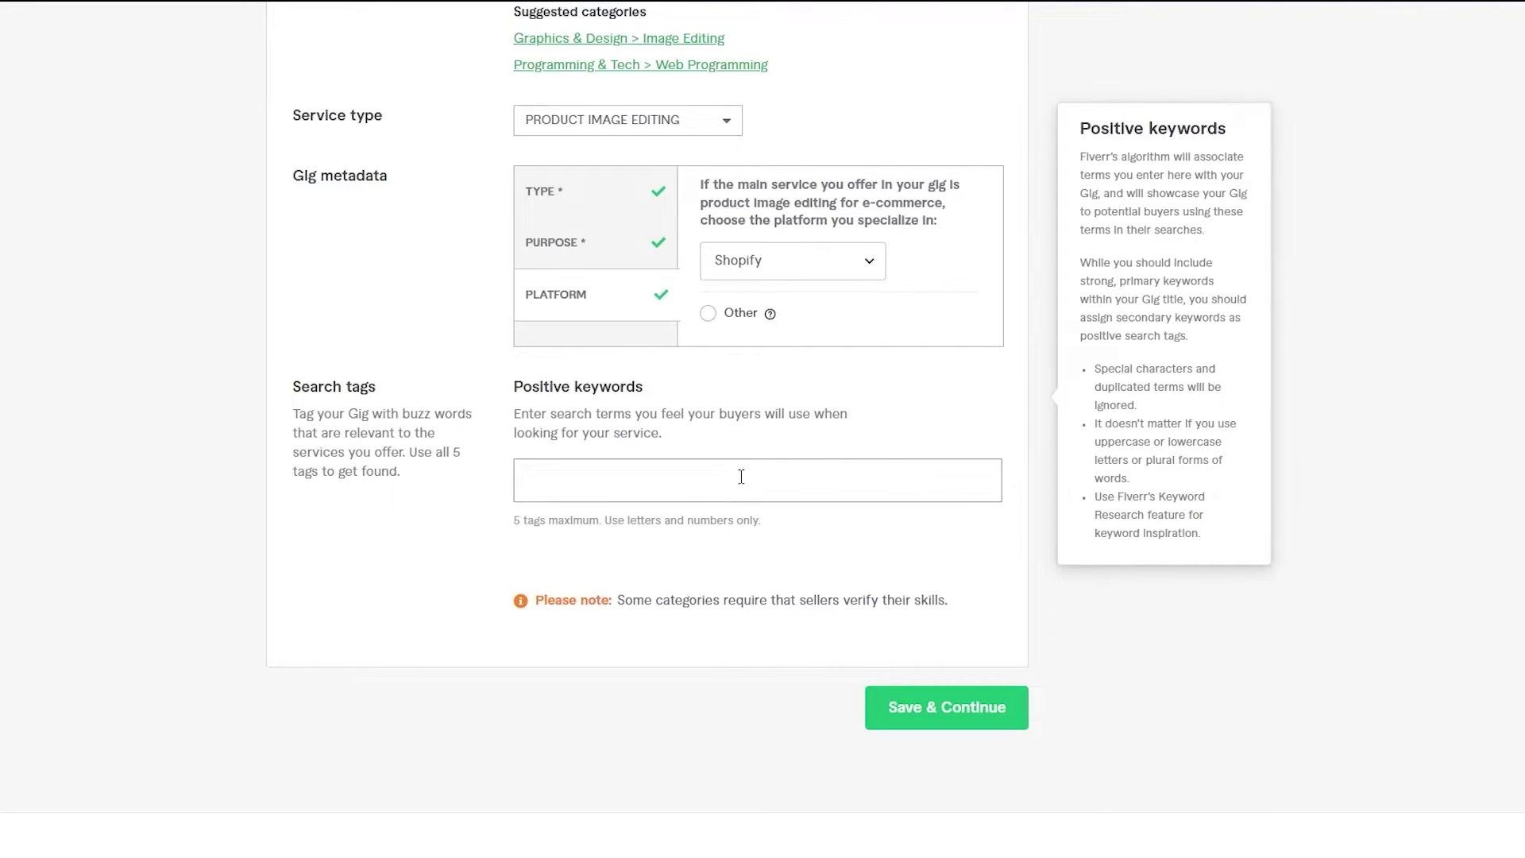
pyautogui.press('super+v')
pyautogui.click(588, 629)
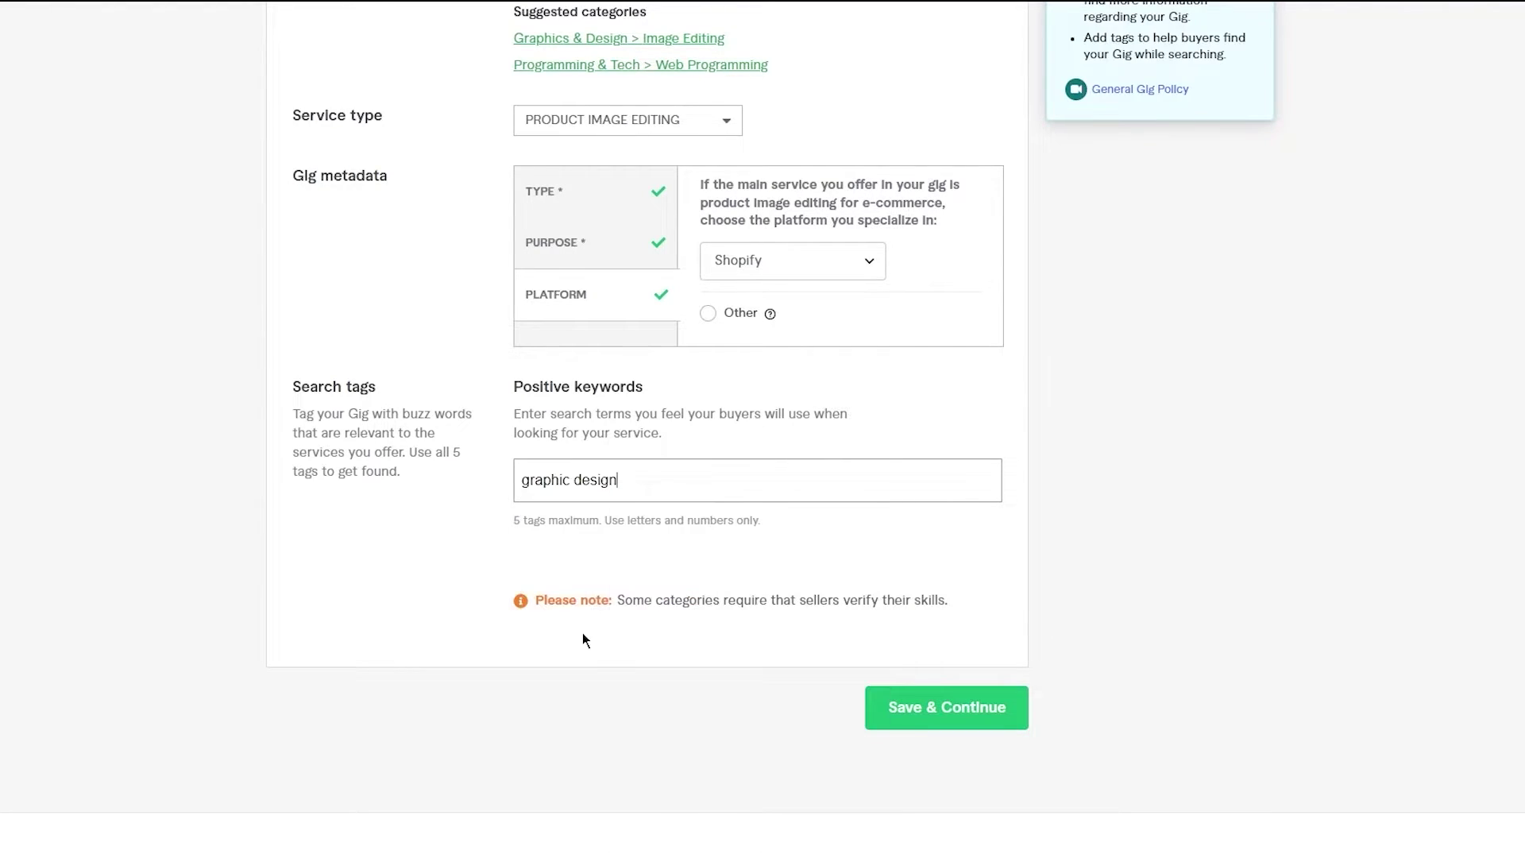
pyautogui.press('Return')
pyautogui.press('super+v')
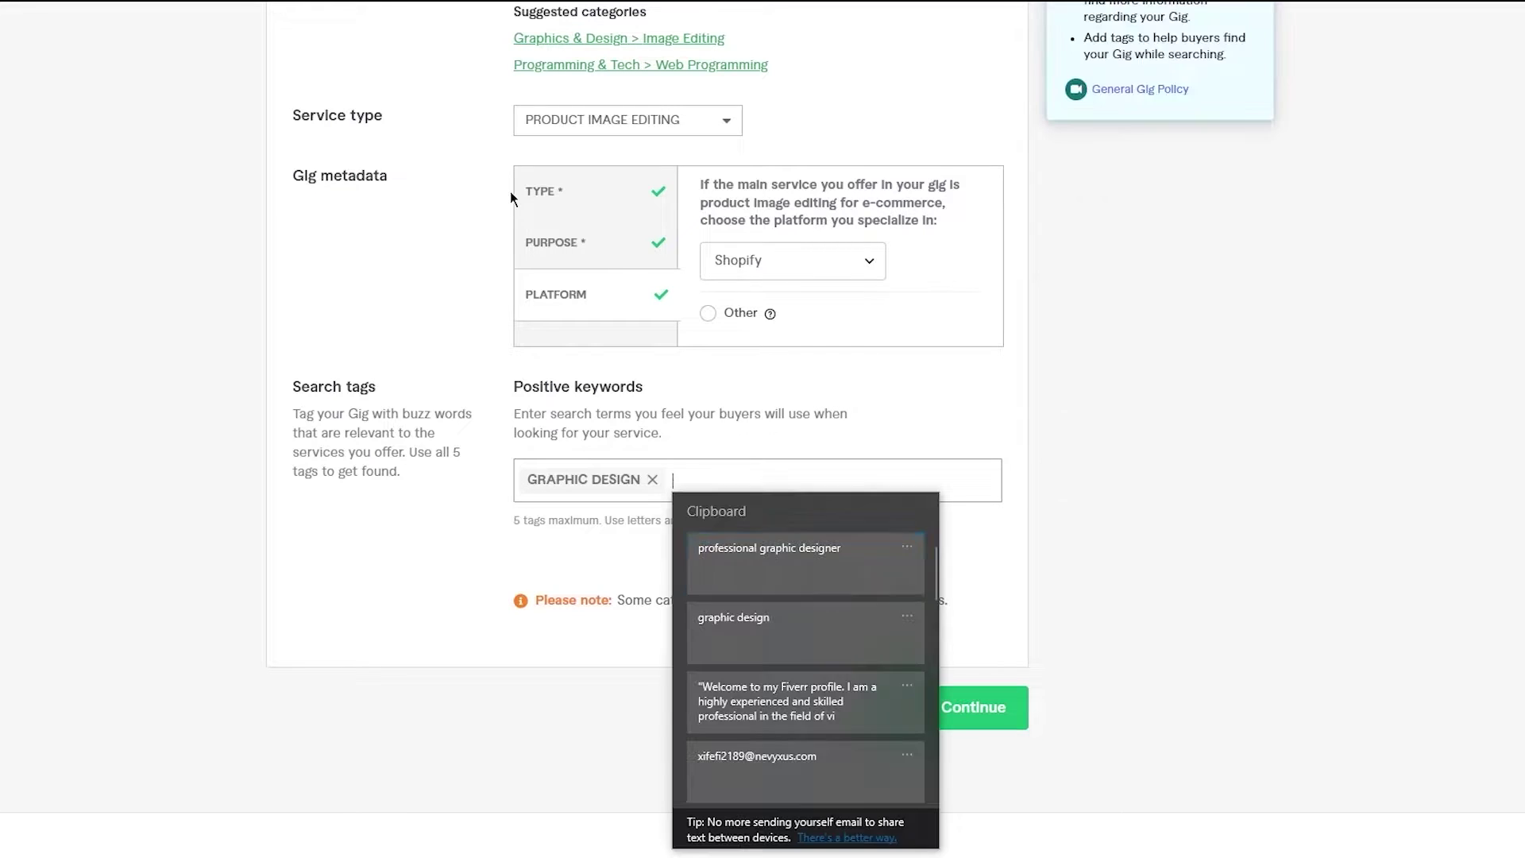
pyautogui.click(740, 554)
pyautogui.press('Return')
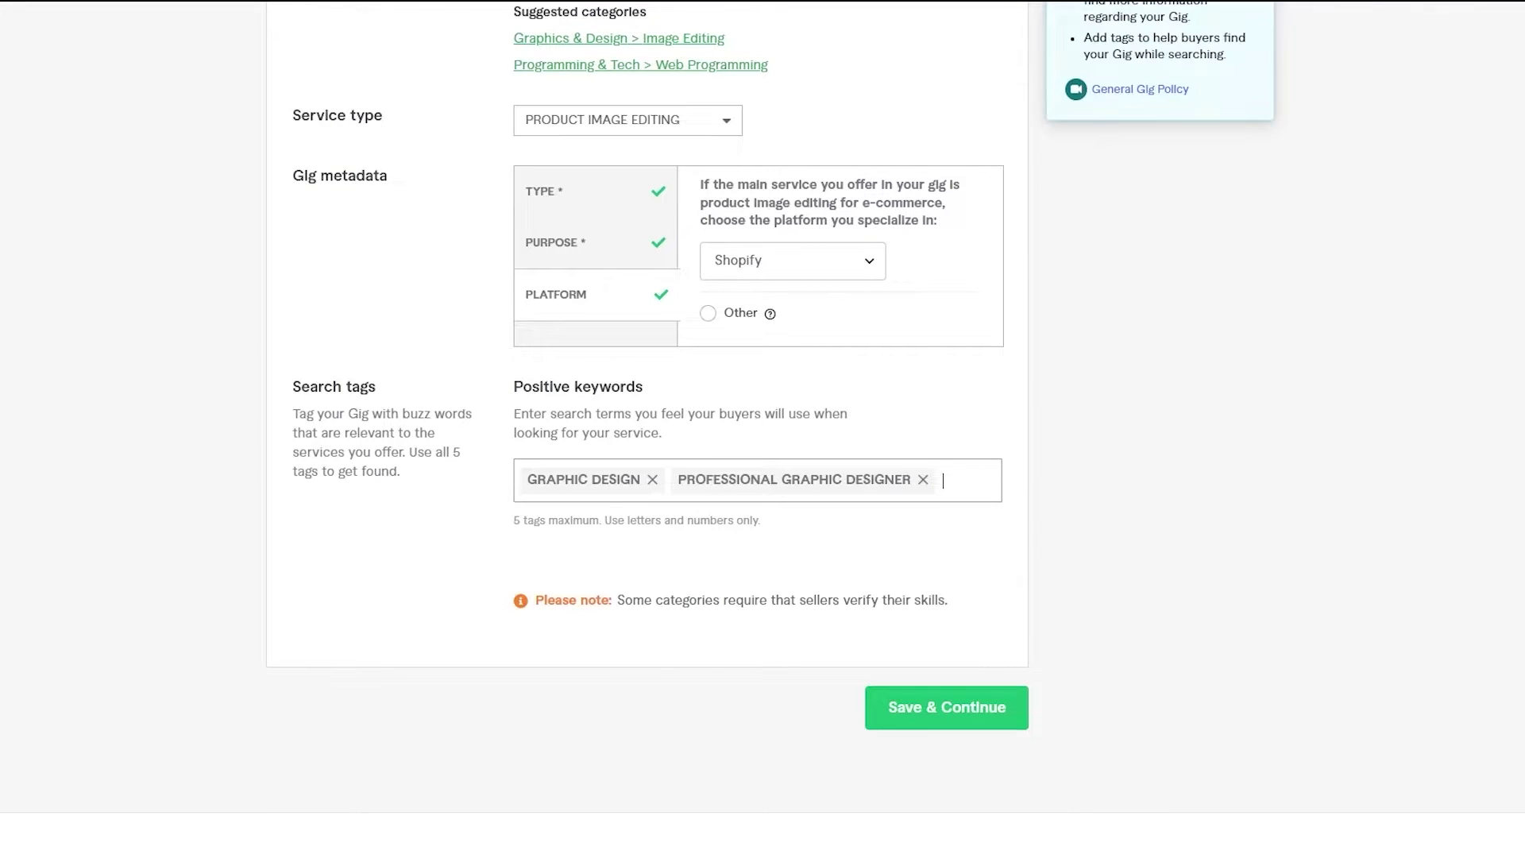
# - Add 'motion graphic design' and 'graphic t-shirt design' tags copied from the generator
pyautogui.hotkey('alt', 'Tab')
pyautogui.click(671, 323)
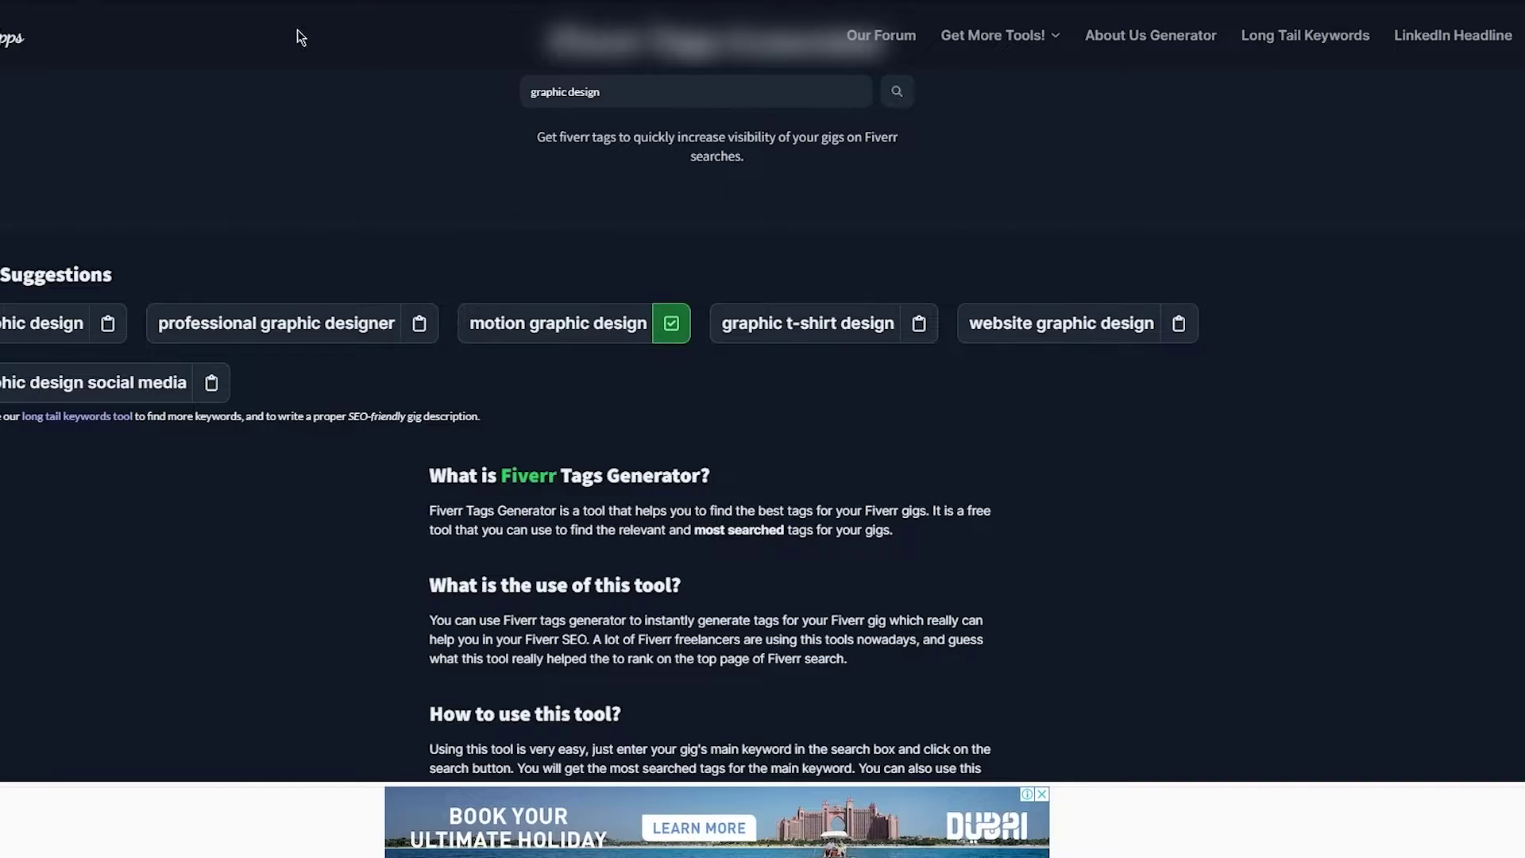
pyautogui.hotkey('alt', 'Tab')
pyautogui.hotkey('ctrl', 'v')
pyautogui.press('Return')
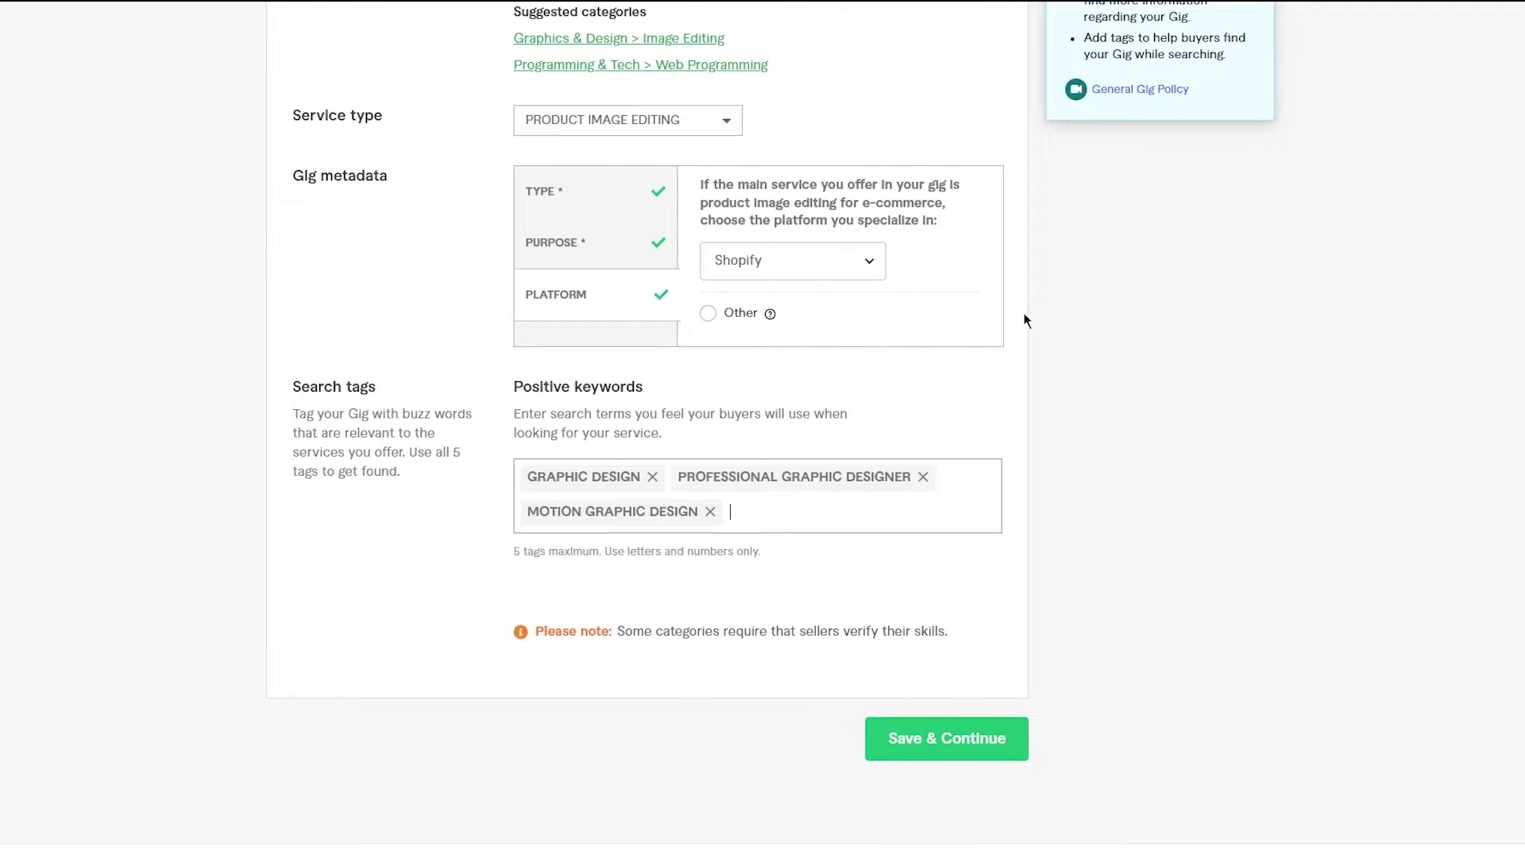
pyautogui.hotkey('alt', 'Tab')
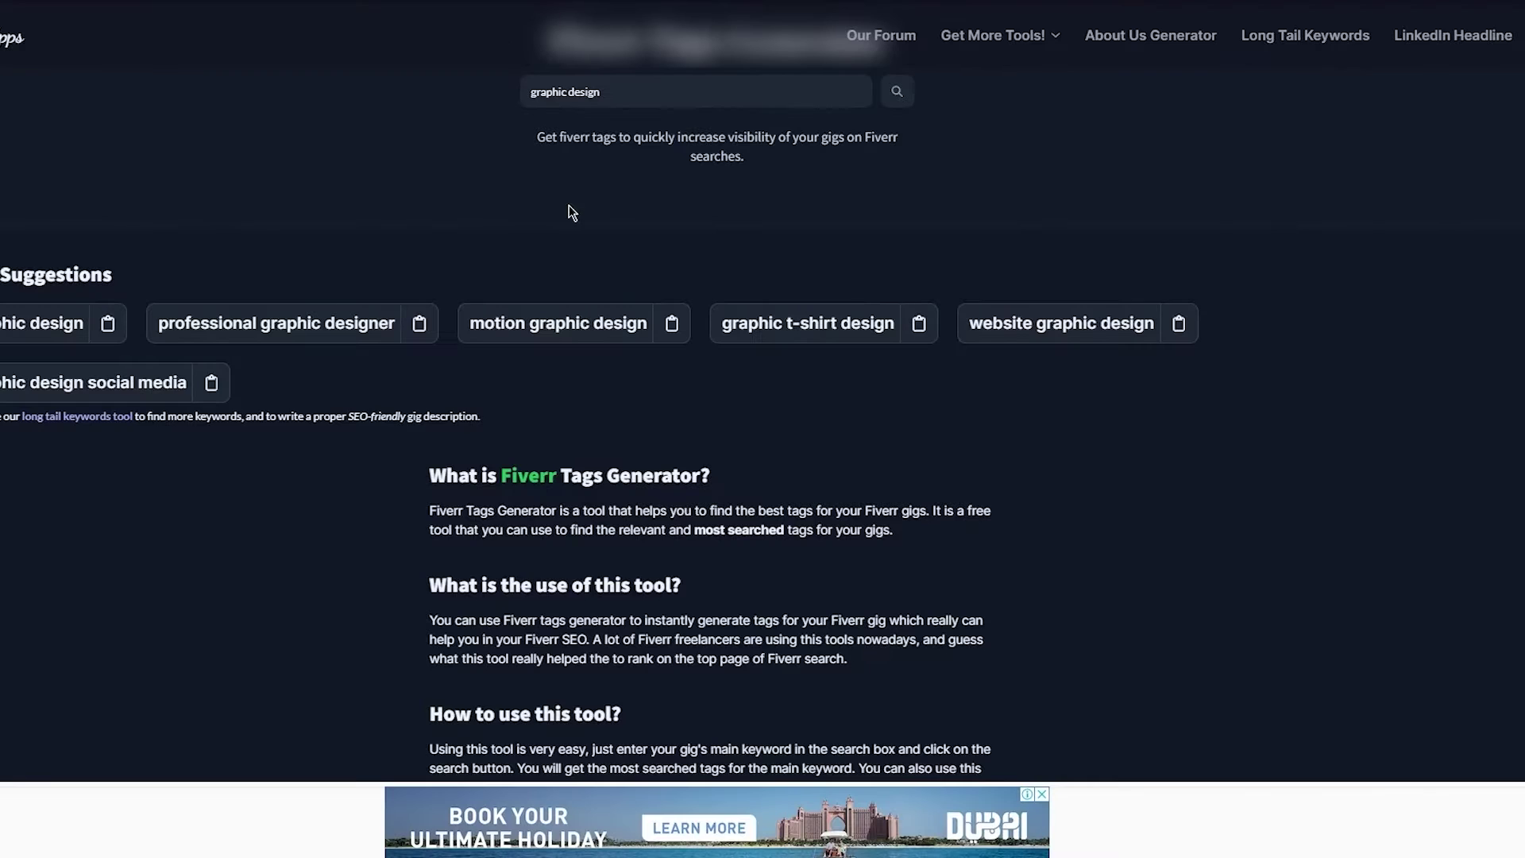
pyautogui.click(908, 334)
pyautogui.hotkey('alt', 'Tab')
pyautogui.hotkey('ctrl', 'v')
pyautogui.press('Return')
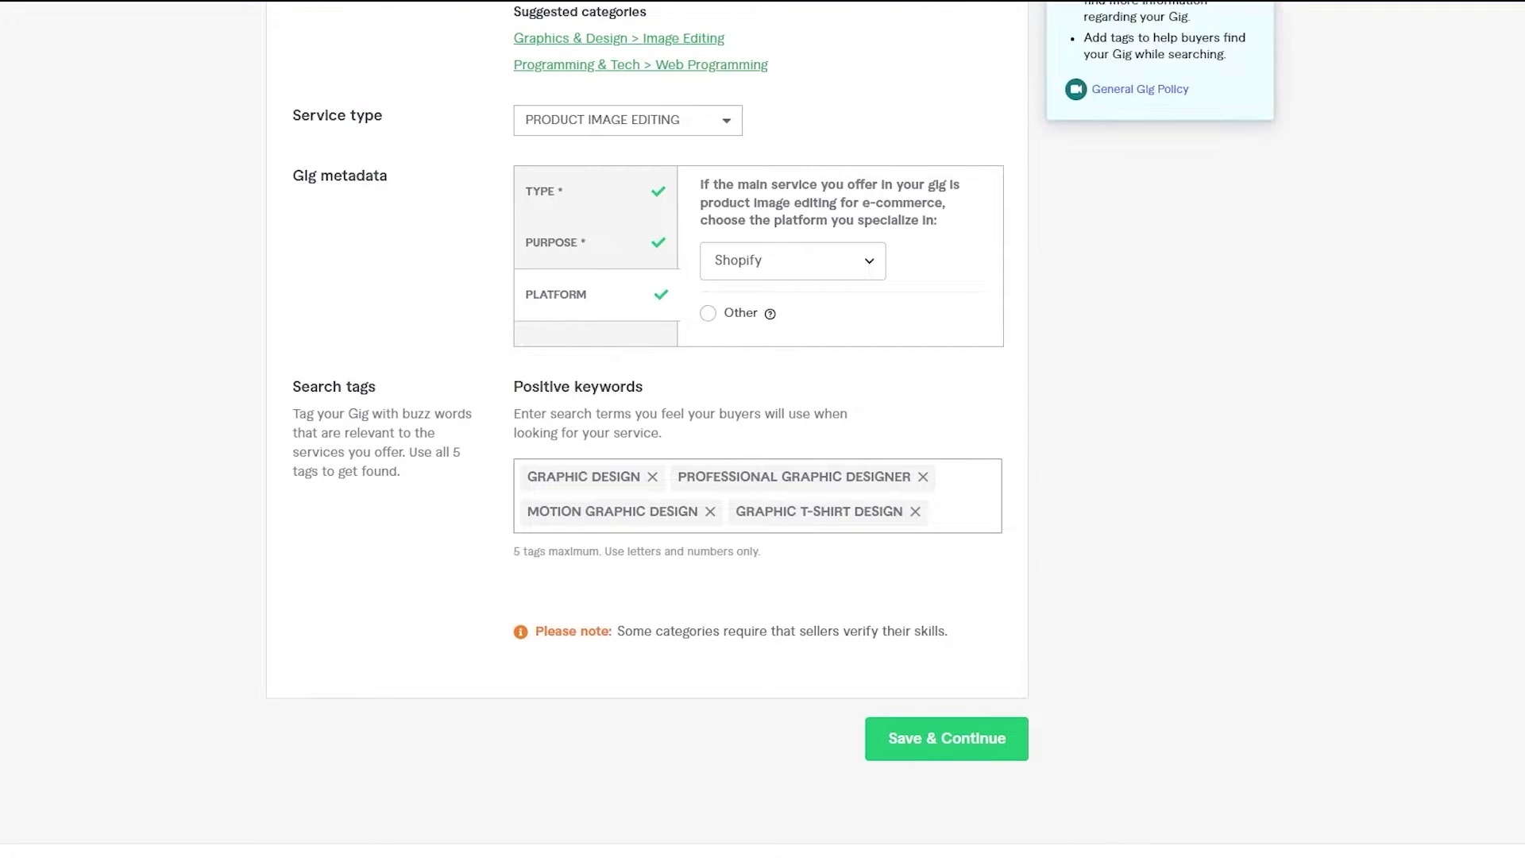
# - Add 'website graphic design' as the fifth search tag
pyautogui.hotkey('alt', 'Tab')
pyautogui.click(1168, 335)
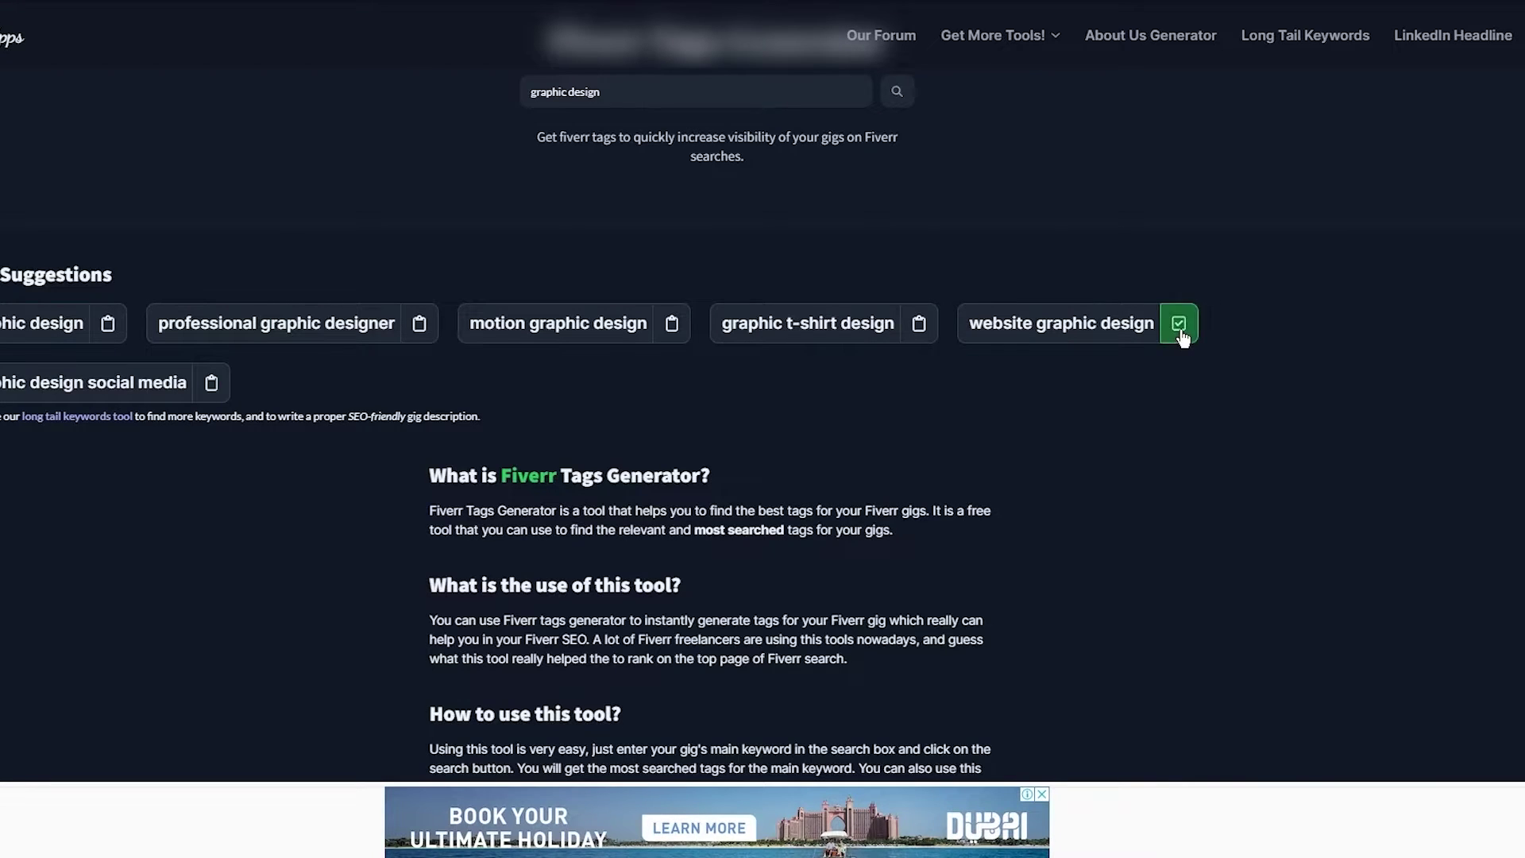
pyautogui.hotkey('alt', 'Tab')
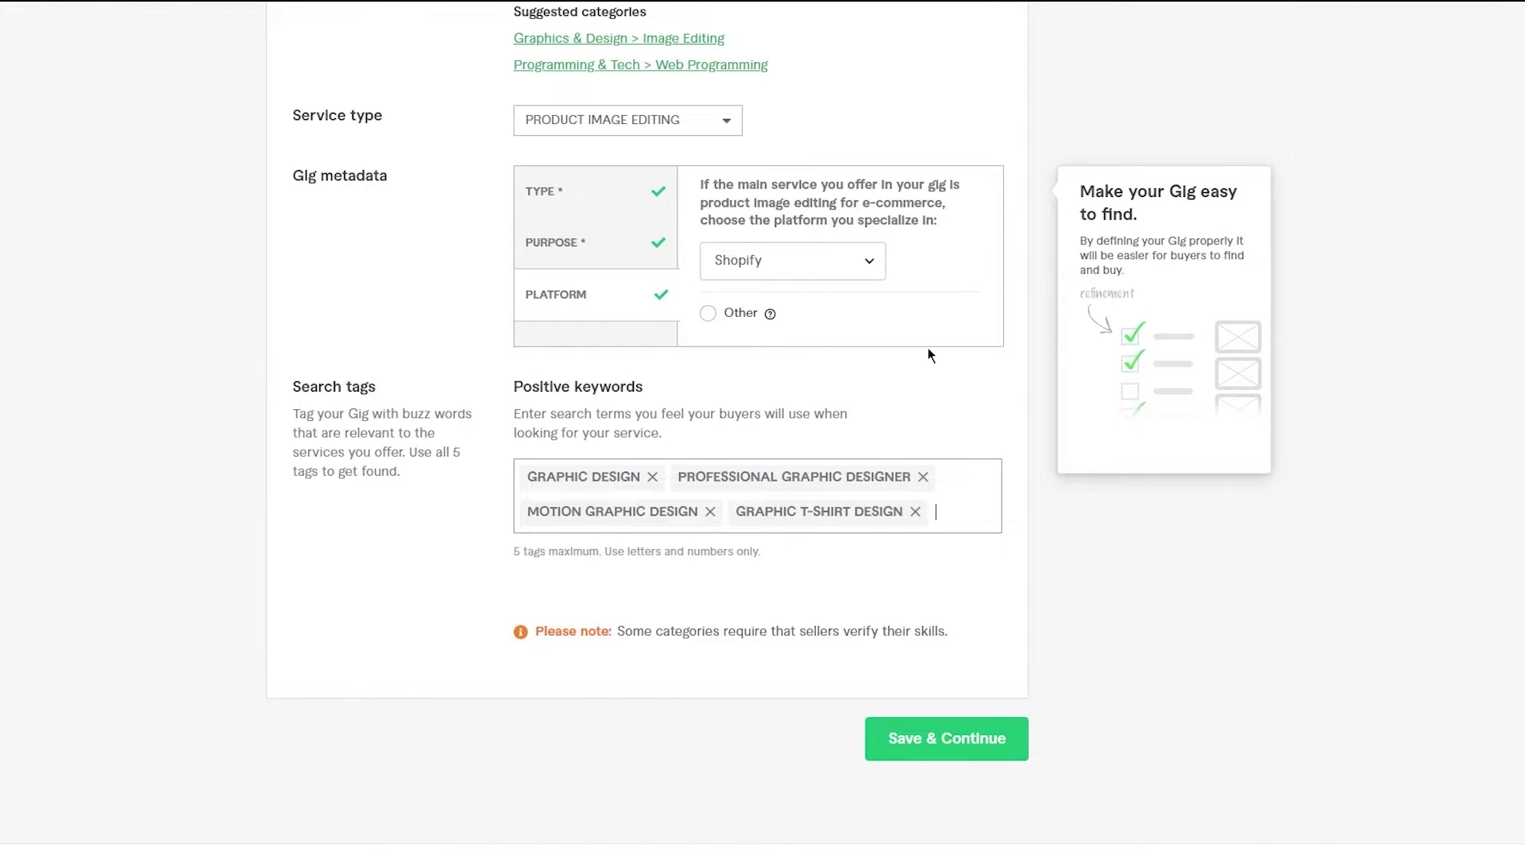
pyautogui.hotkey('ctrl', 'v')
pyautogui.press('Return')
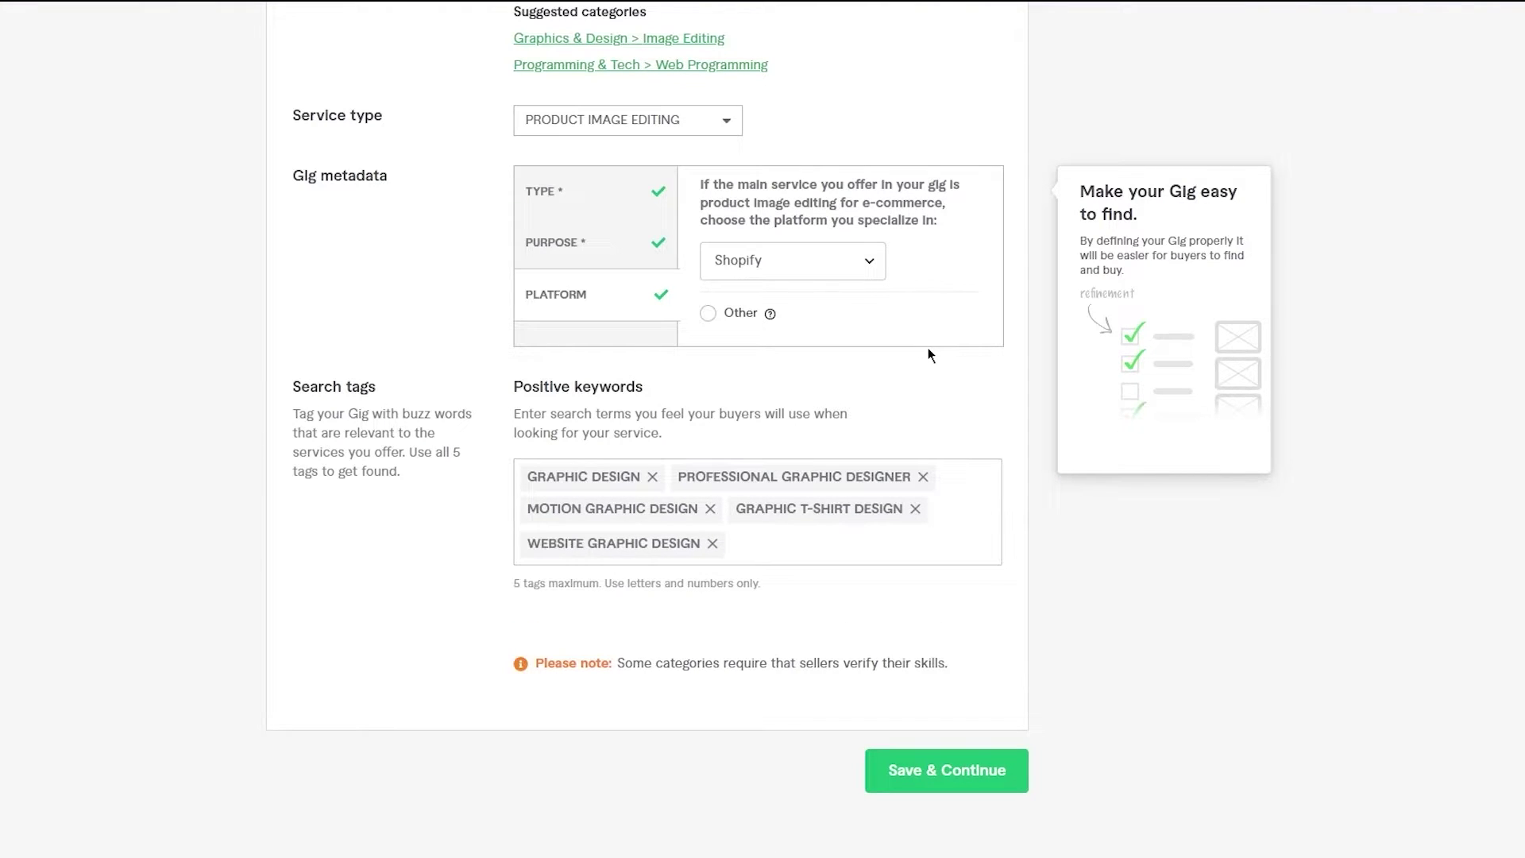
pyautogui.hotkey('alt', 'Tab')
pyautogui.click(285, 383)
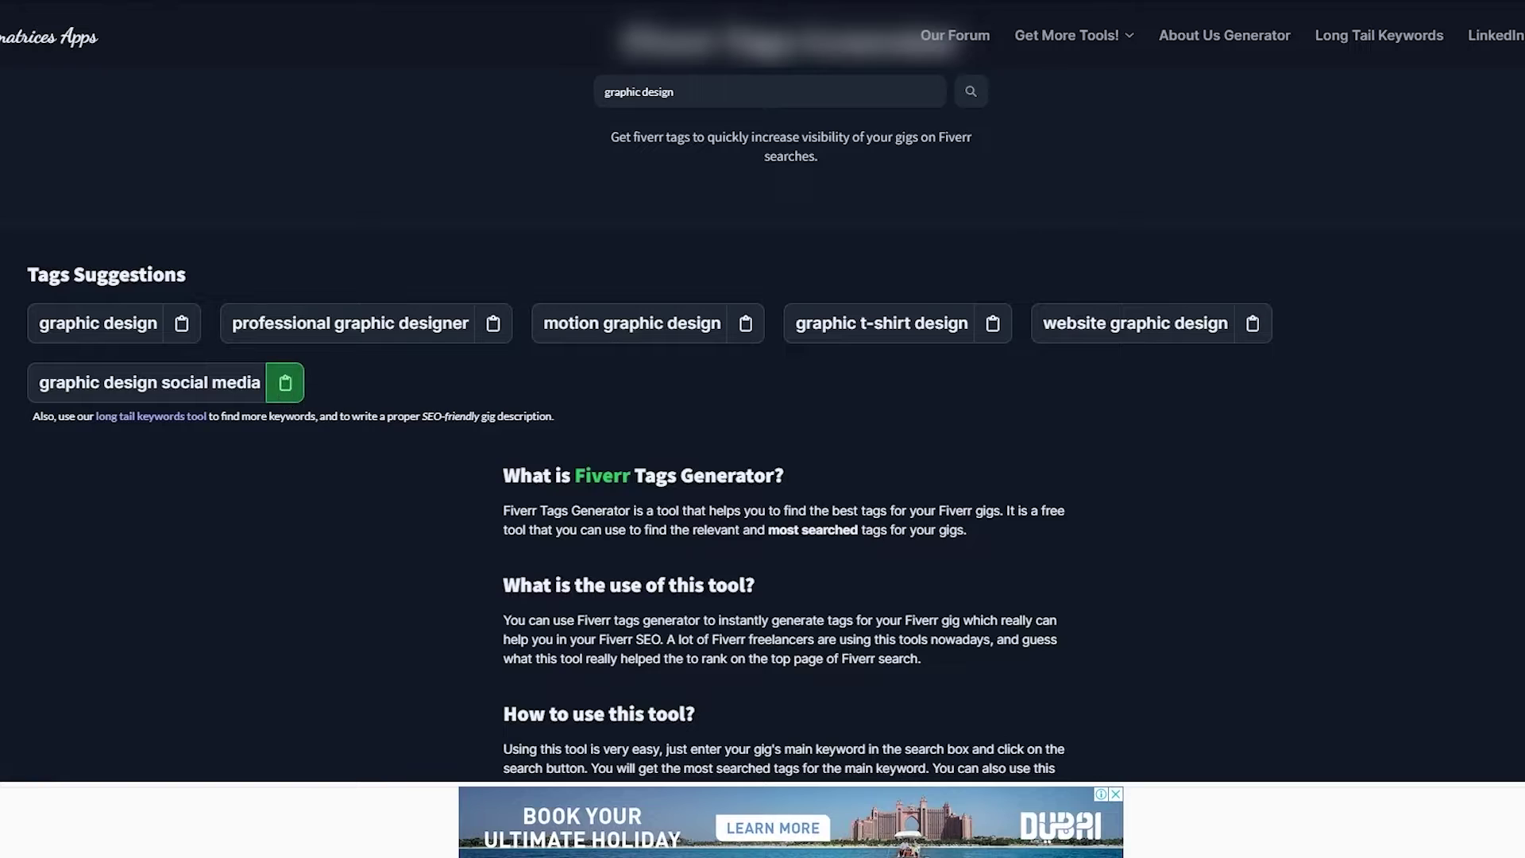
pyautogui.hotkey('alt', 'Tab')
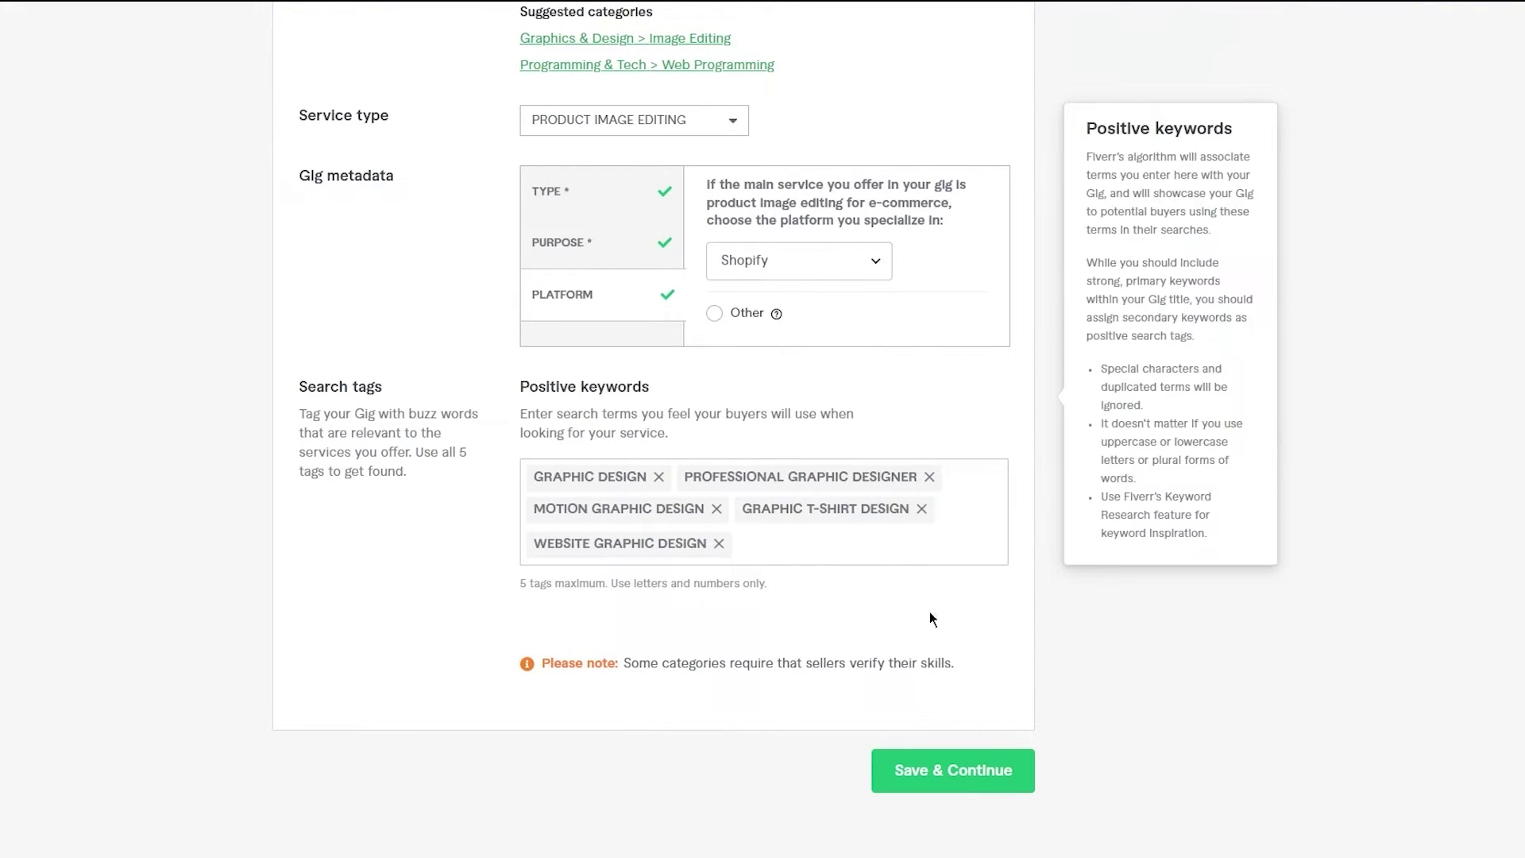
# - Save the Overview details and continue to the next gig step
pyautogui.scroll(6, 946, 727)
pyautogui.scroll(-8, 946, 728)
pyautogui.scroll(1, 947, 727)
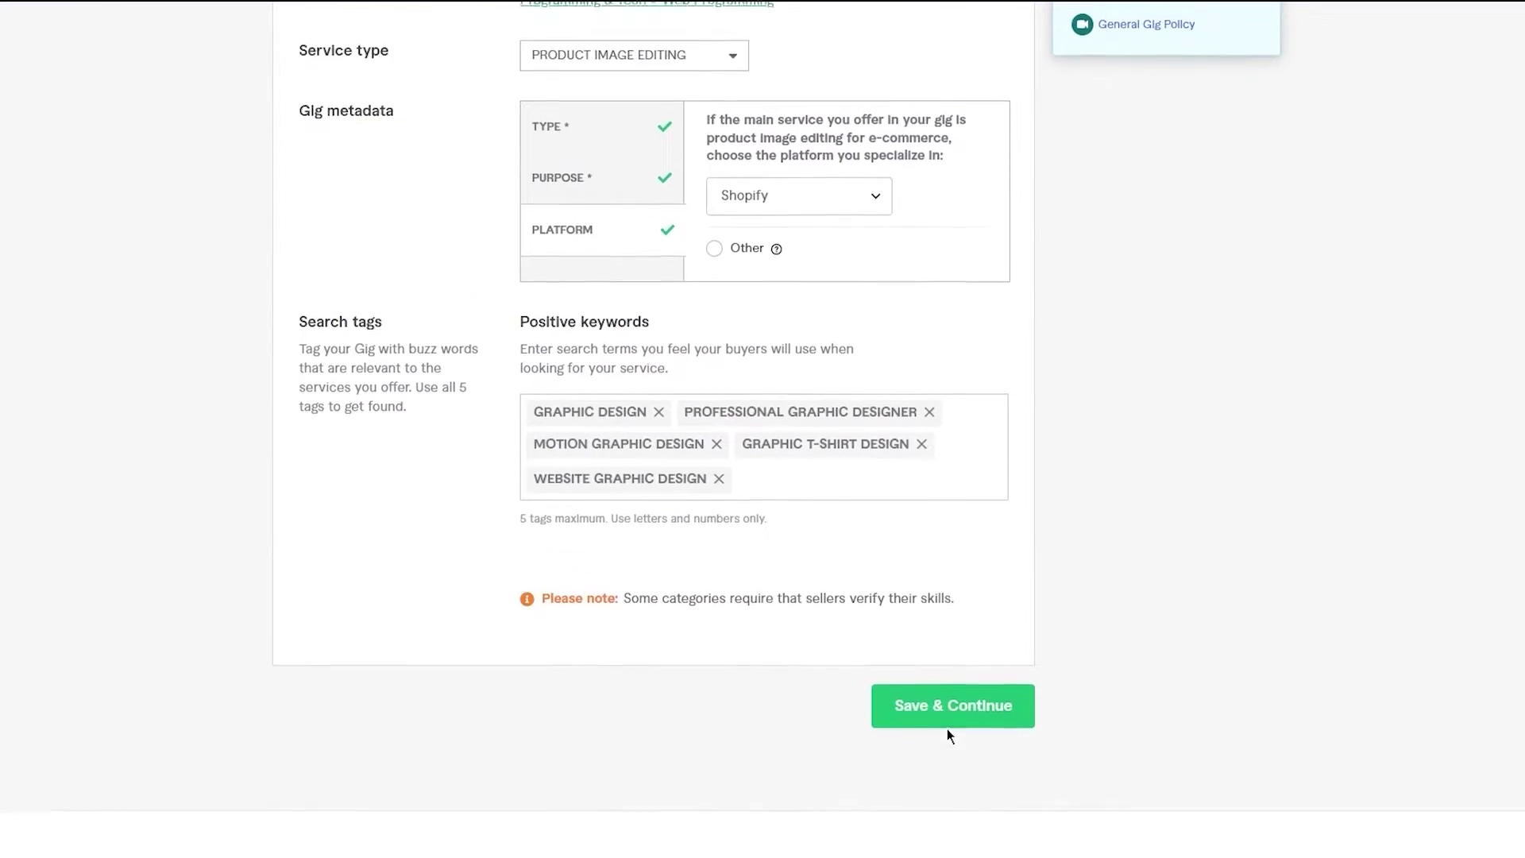
pyautogui.click(947, 726)
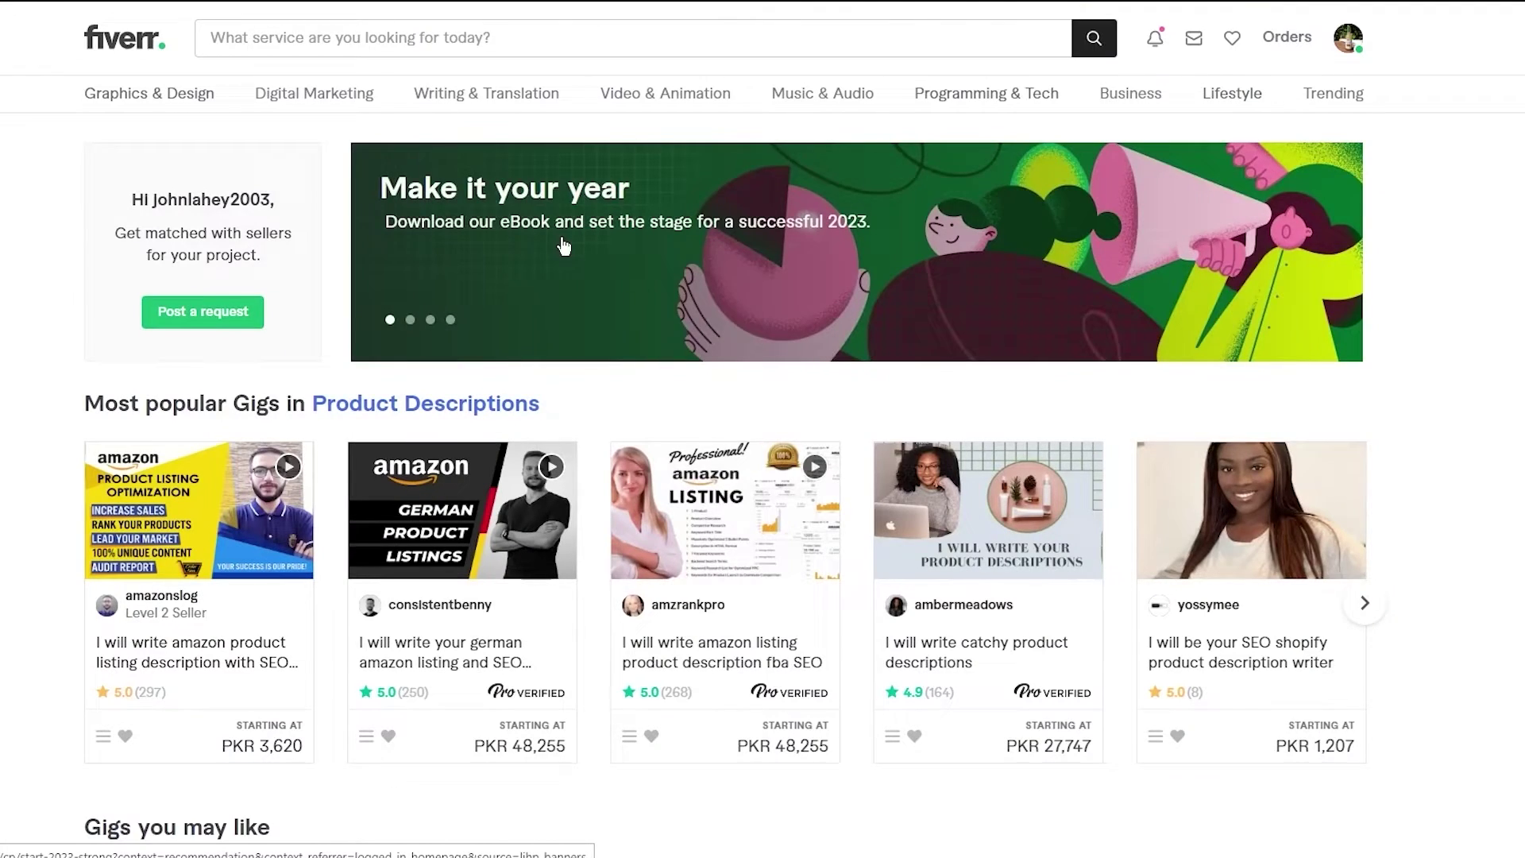
pyautogui.scroll(-6, 763, 476)
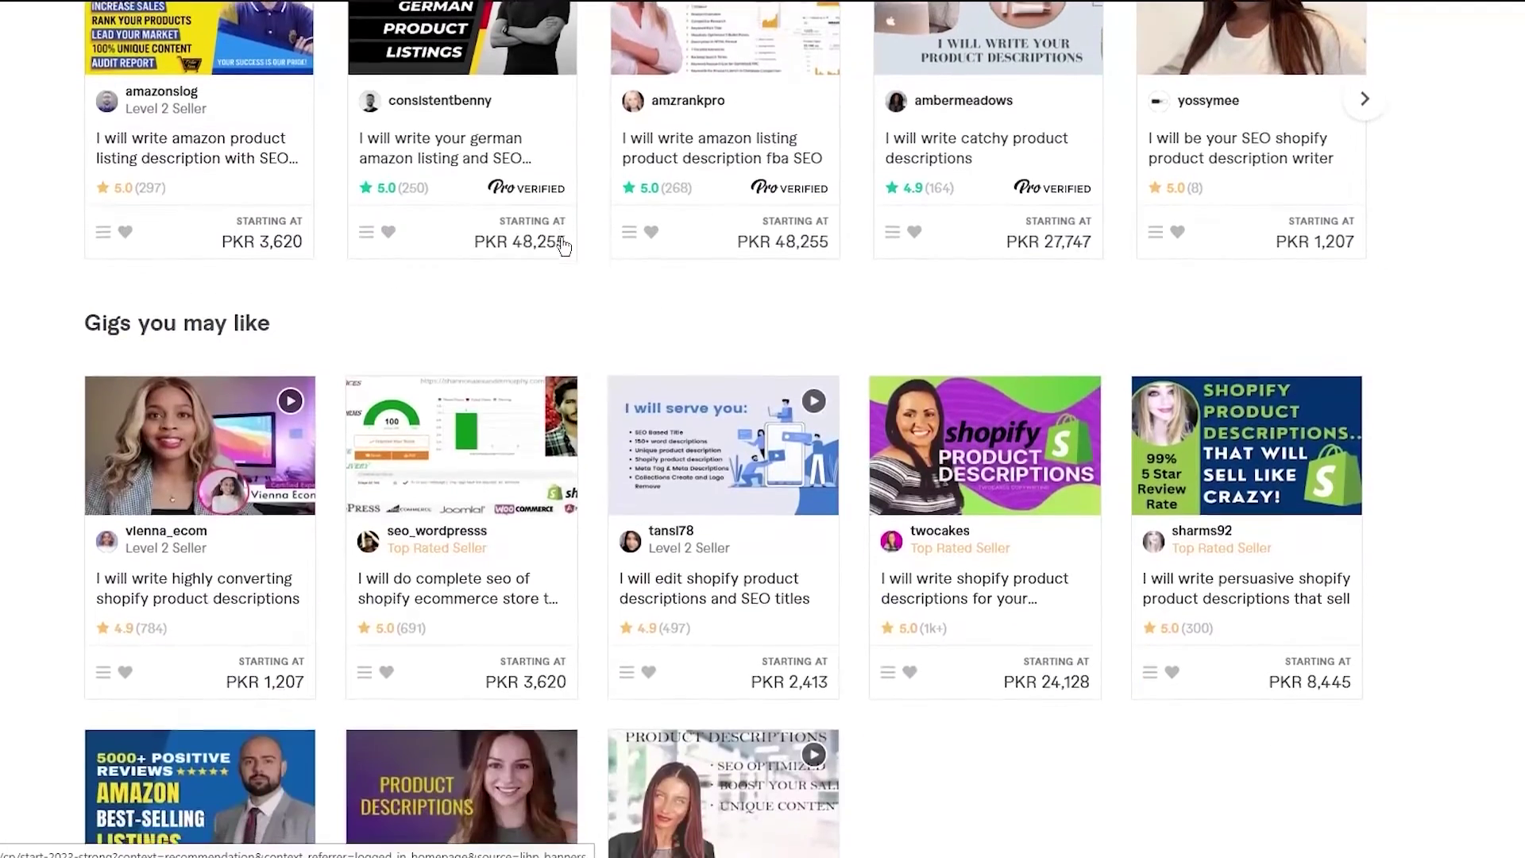
pyautogui.scroll(6, 762, 477)
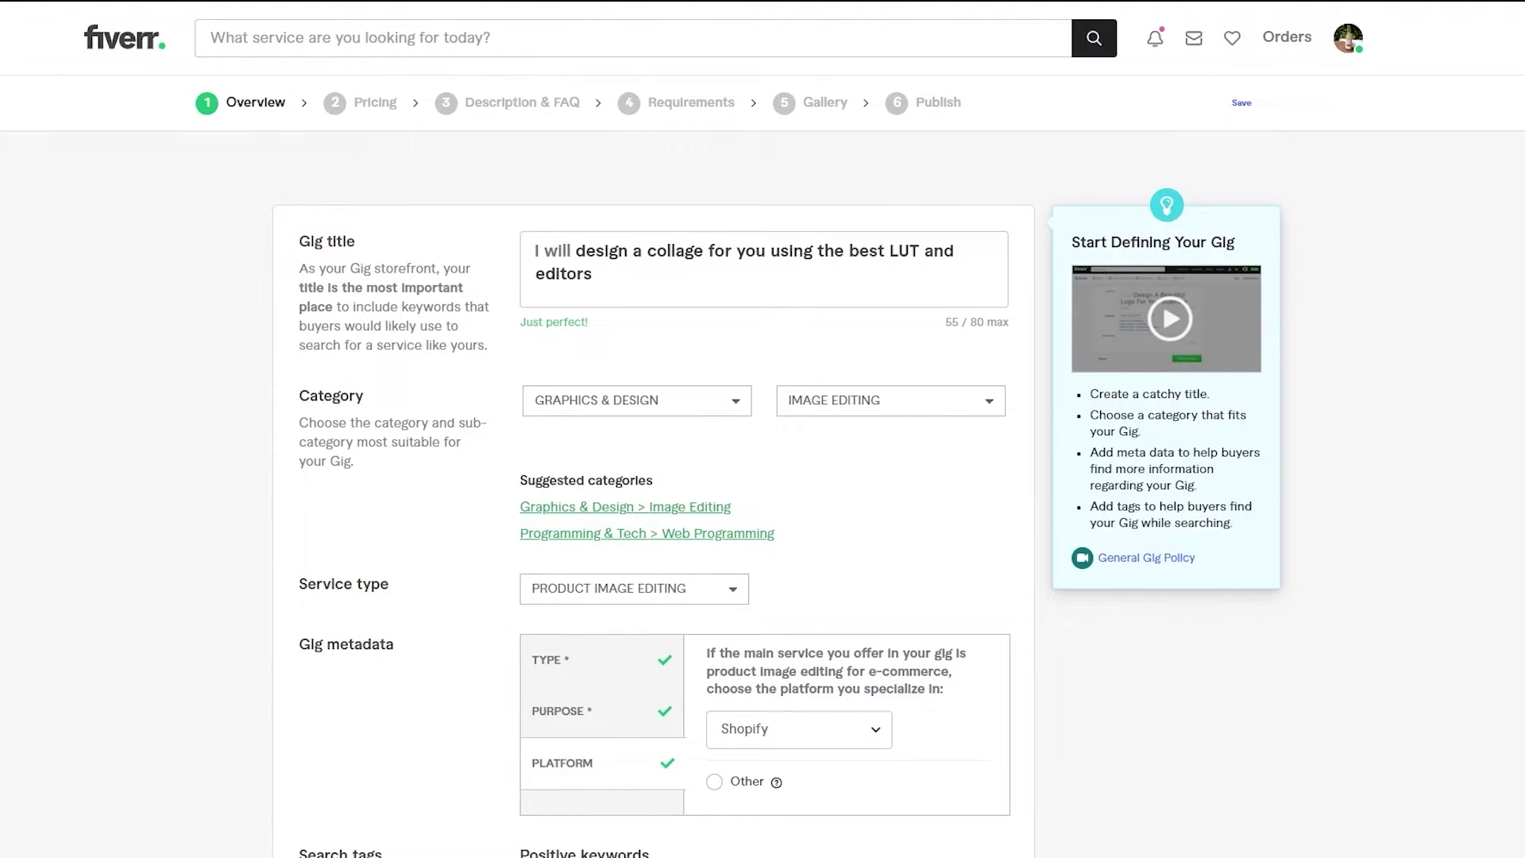
pyautogui.moveTo(376, 246)
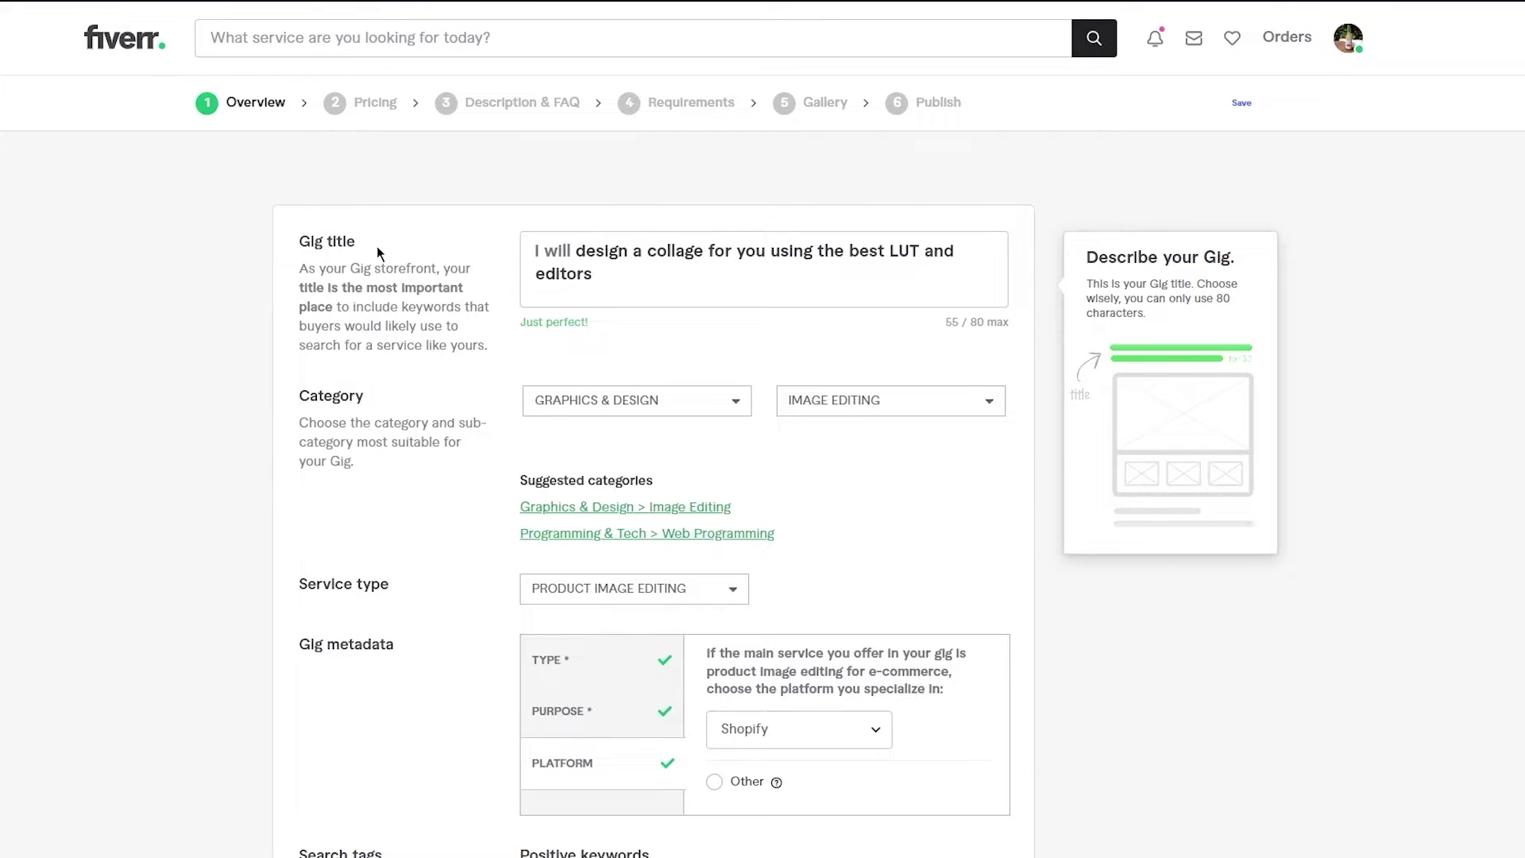
pyautogui.scroll(-3, 376, 246)
pyautogui.scroll(-3, 378, 252)
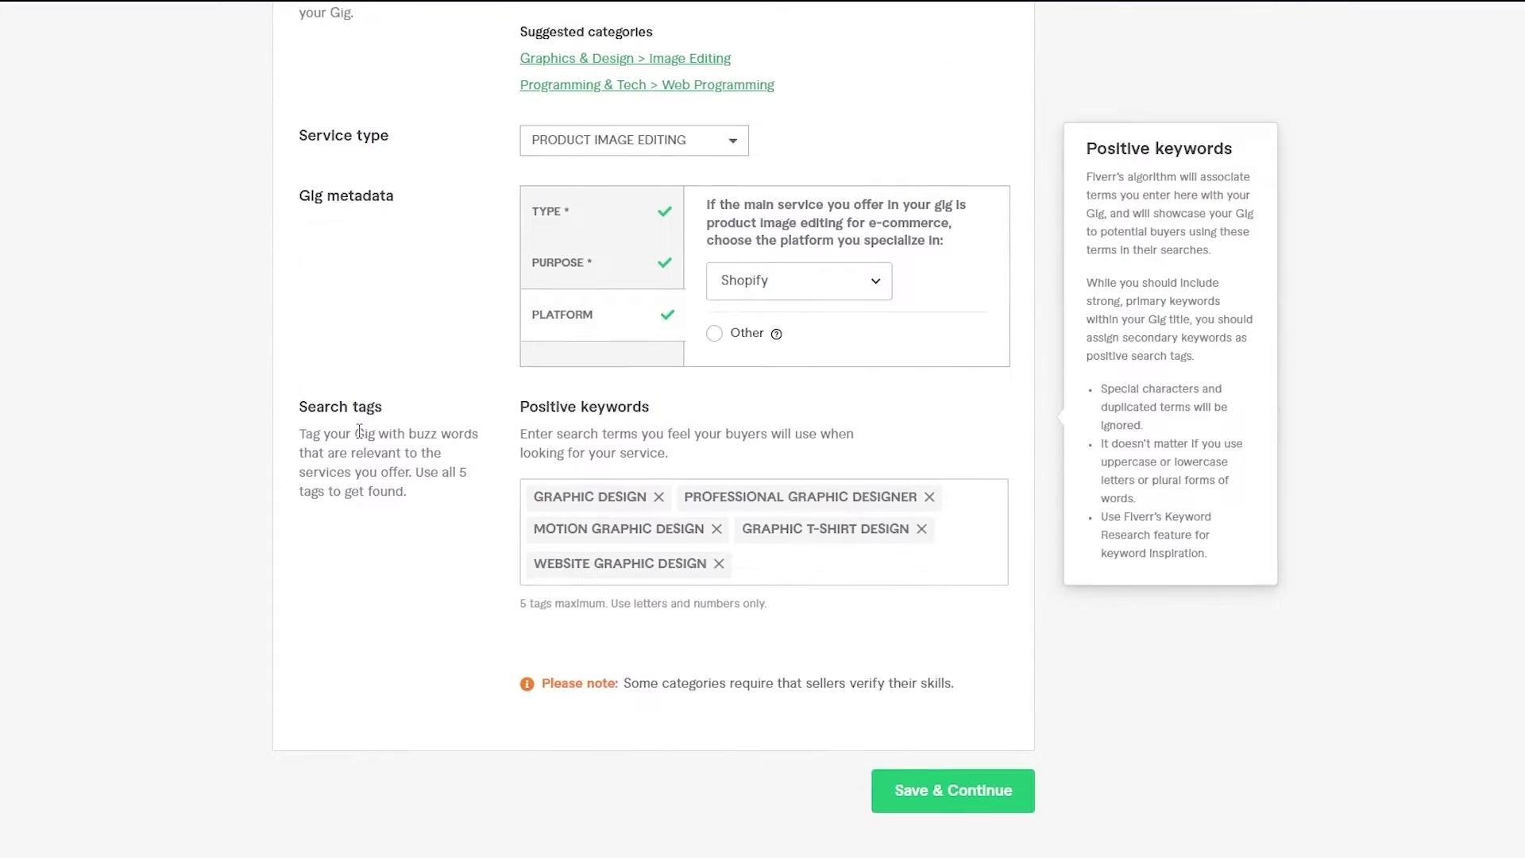
pyautogui.scroll(5, 359, 431)
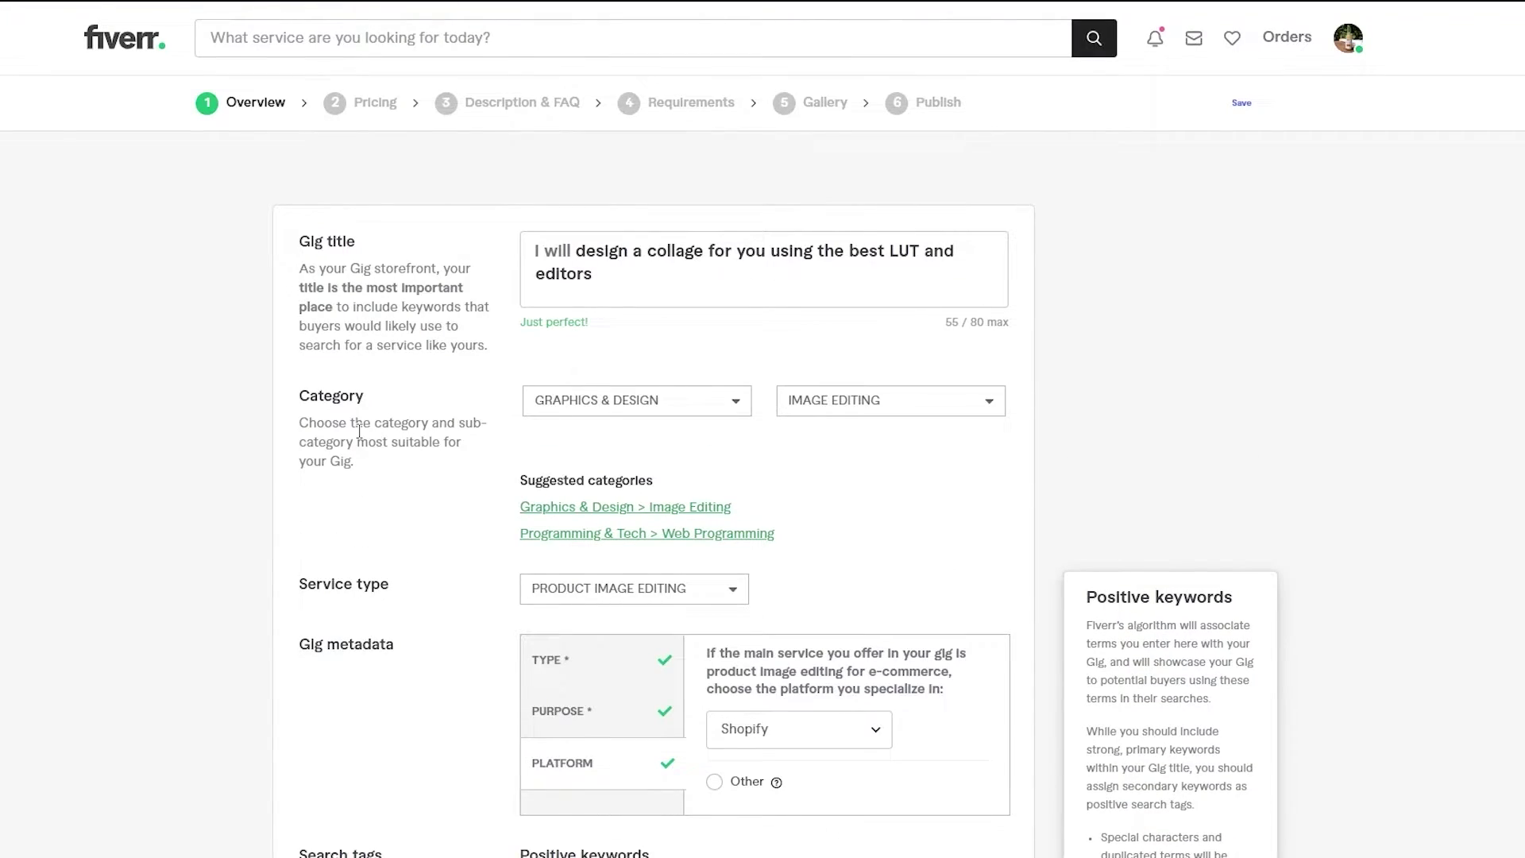
pyautogui.moveTo(359, 435)
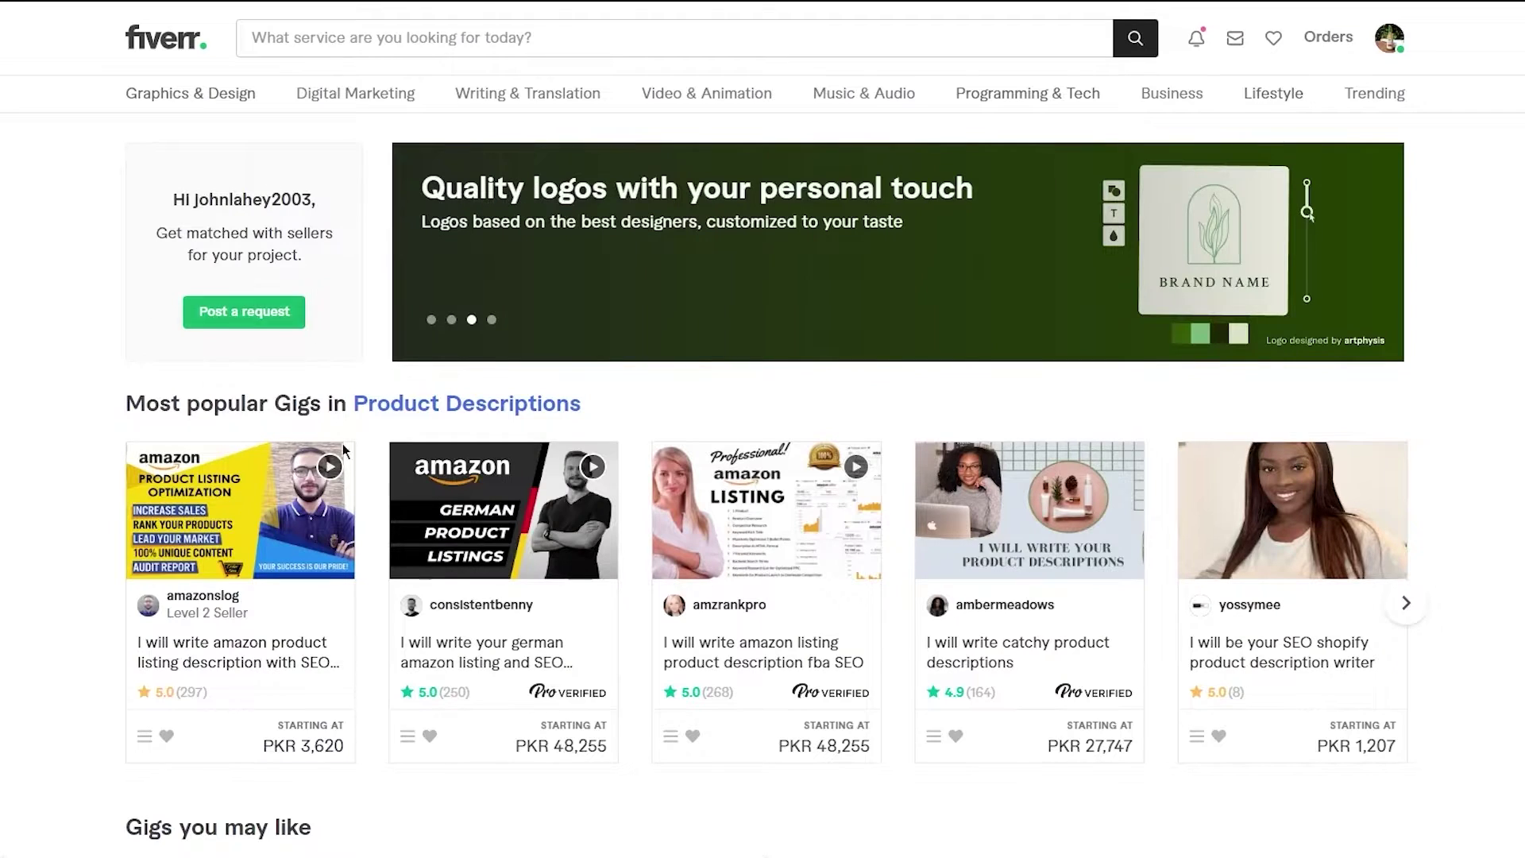
# - Open the Graphics & Design category page and scroll to its Visual Design section
pyautogui.scroll(-2, 342, 443)
pyautogui.scroll(2, 118, 421)
pyautogui.click(339, 44)
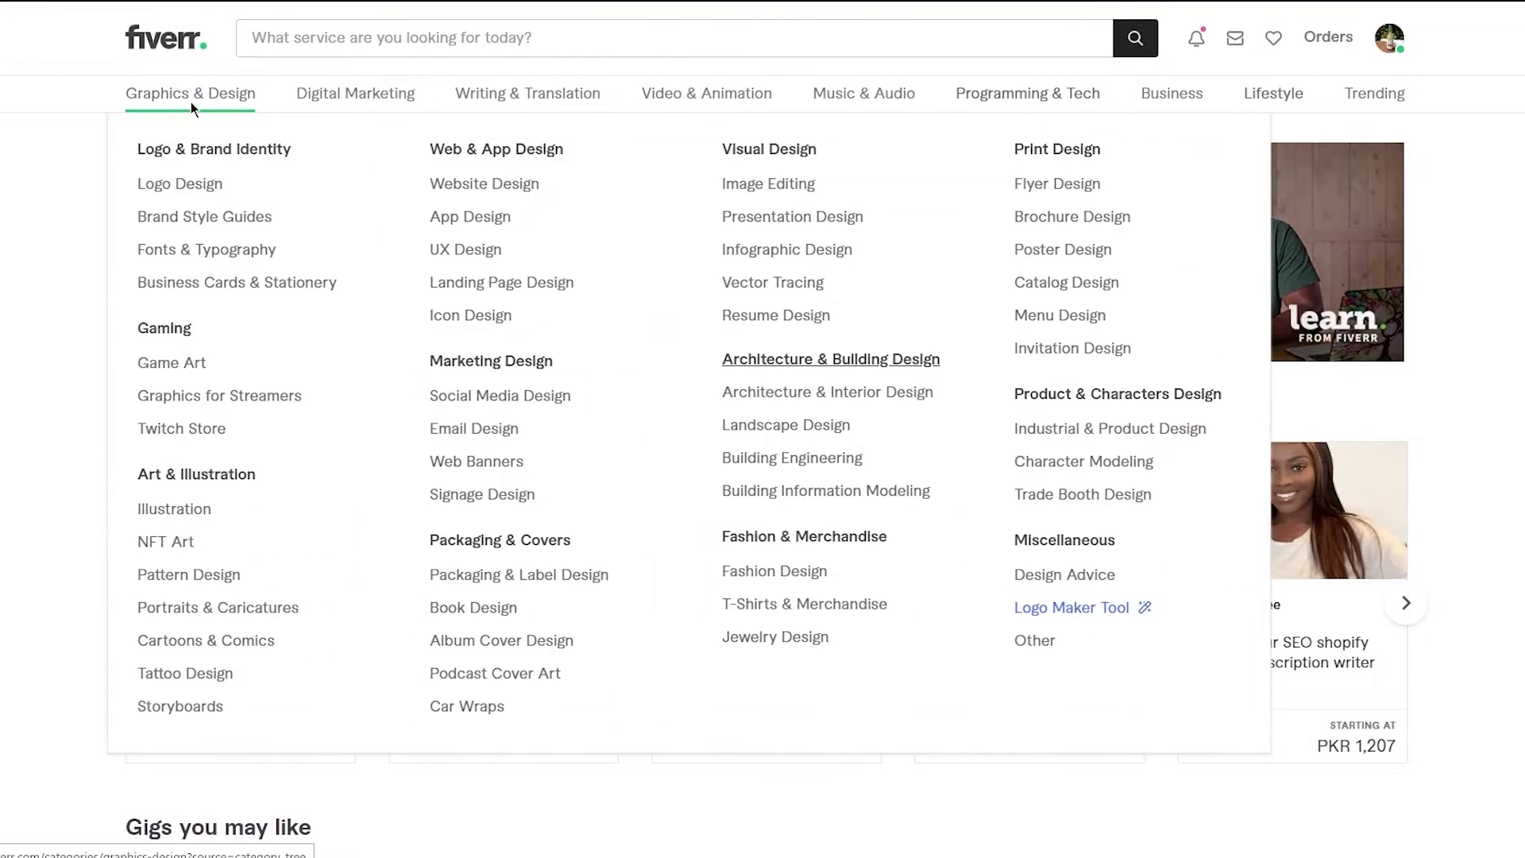
pyautogui.click(191, 102)
pyautogui.scroll(-6, 149, 330)
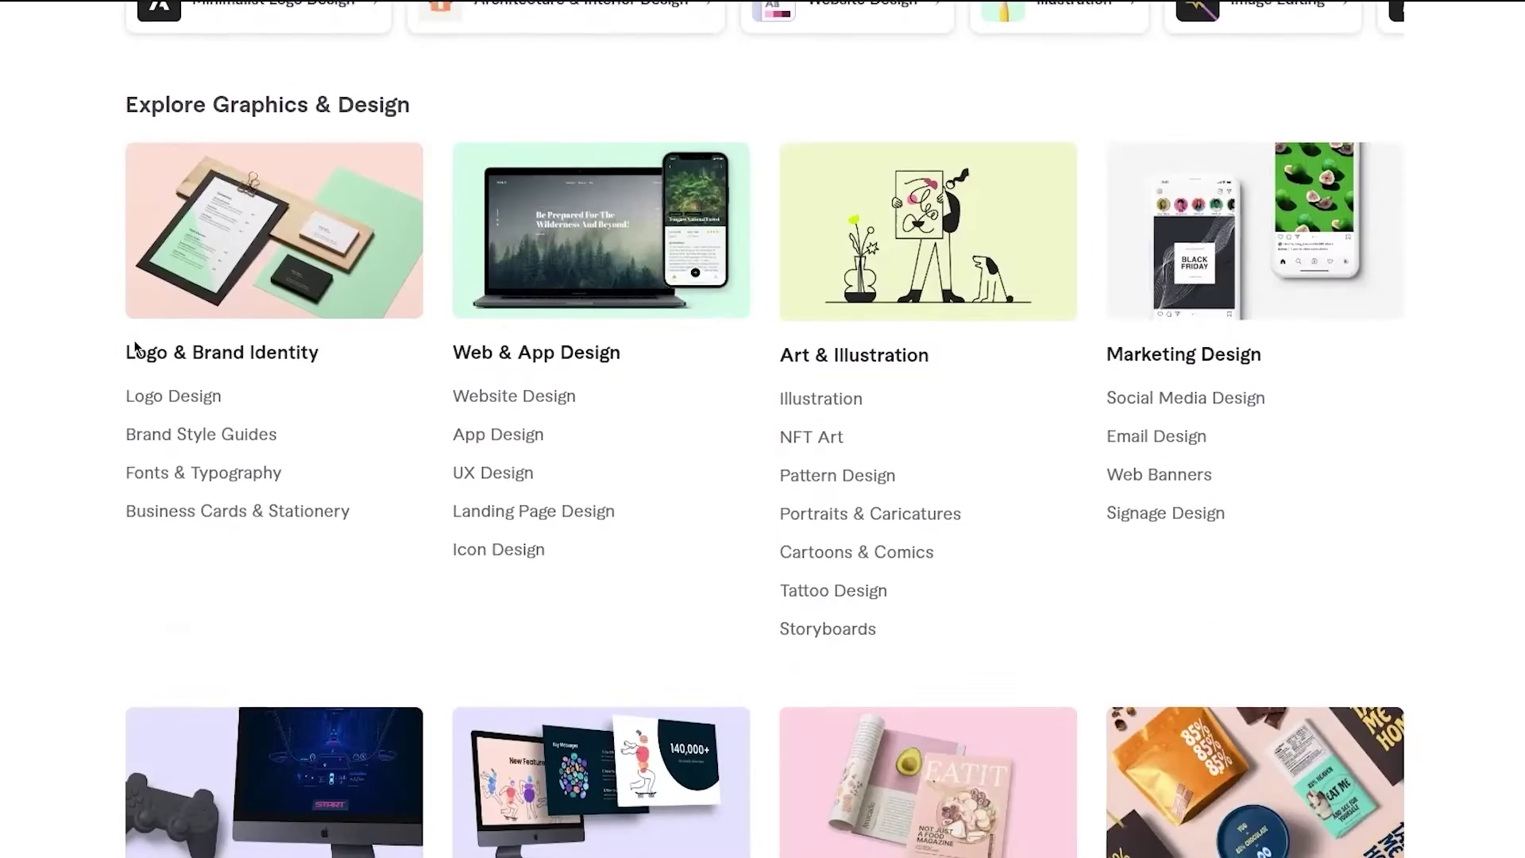
pyautogui.scroll(-5, 135, 347)
pyautogui.scroll(10, 135, 348)
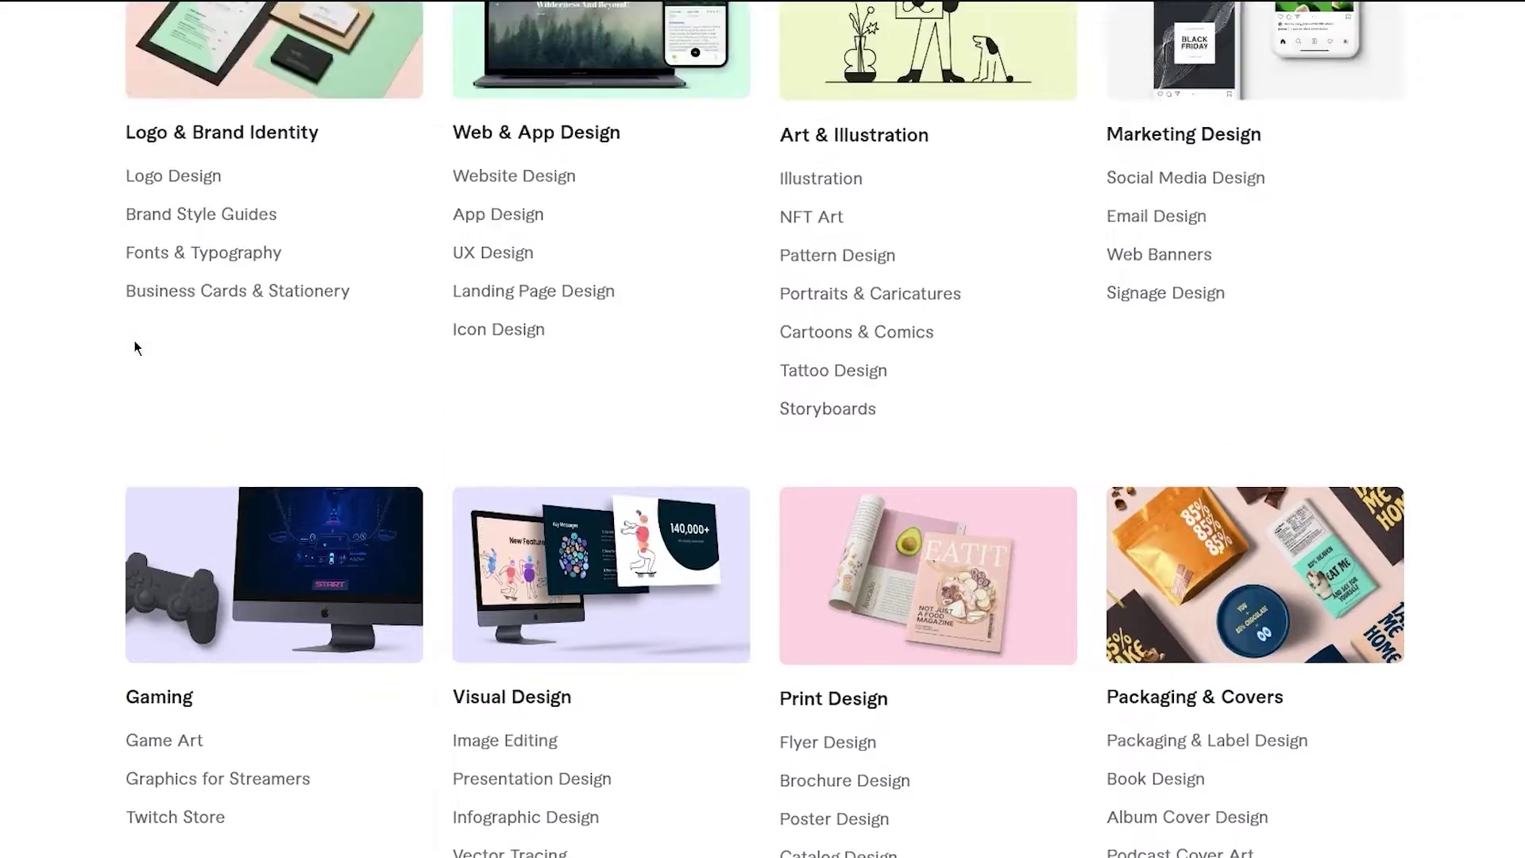
pyautogui.scroll(-6, 411, 503)
pyautogui.scroll(-12, 1173, 439)
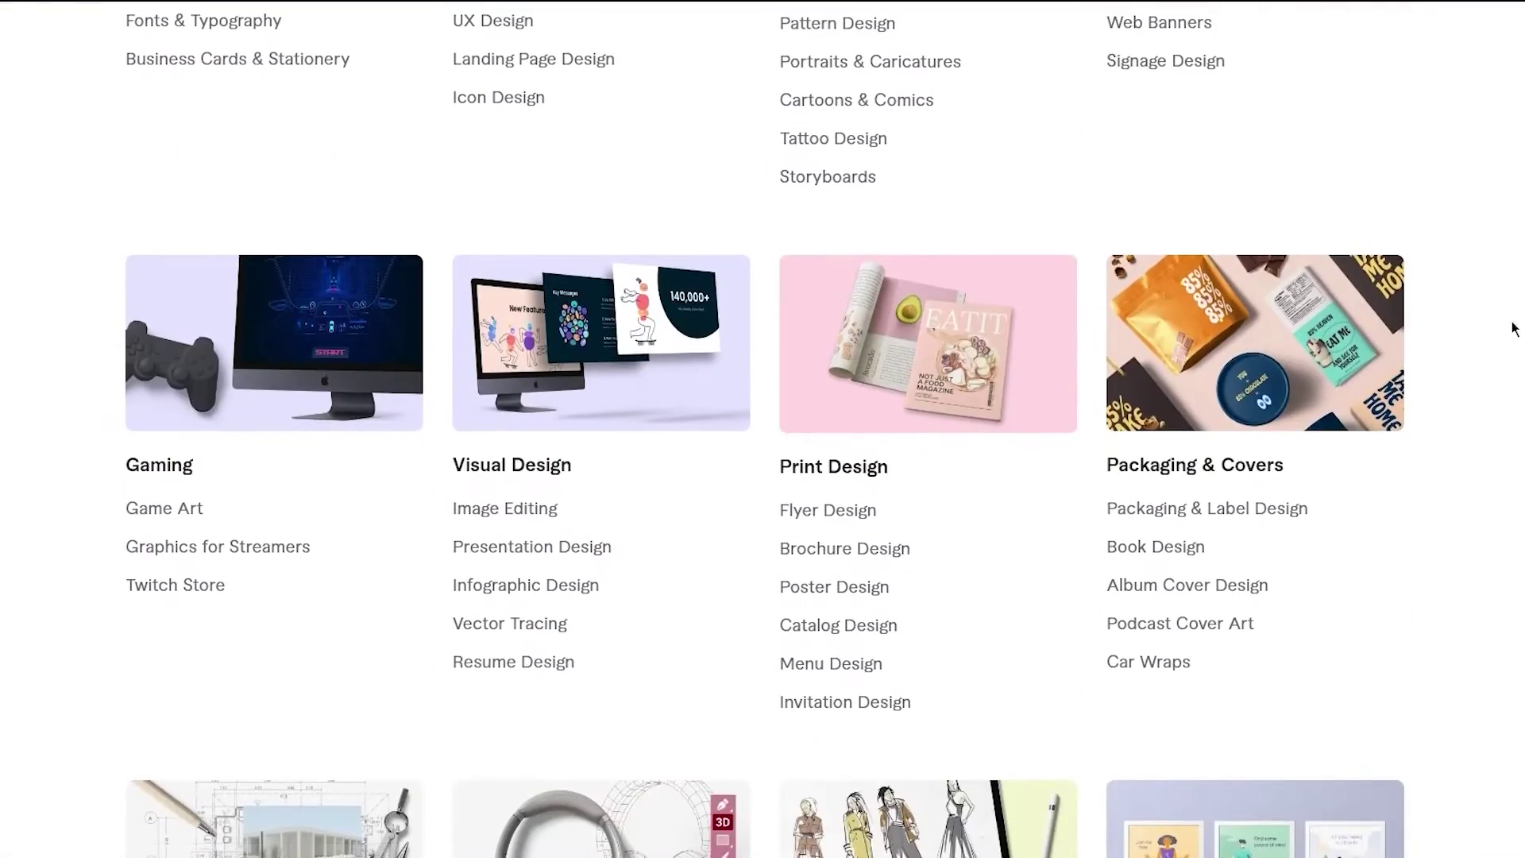
pyautogui.scroll(8, 762, 429)
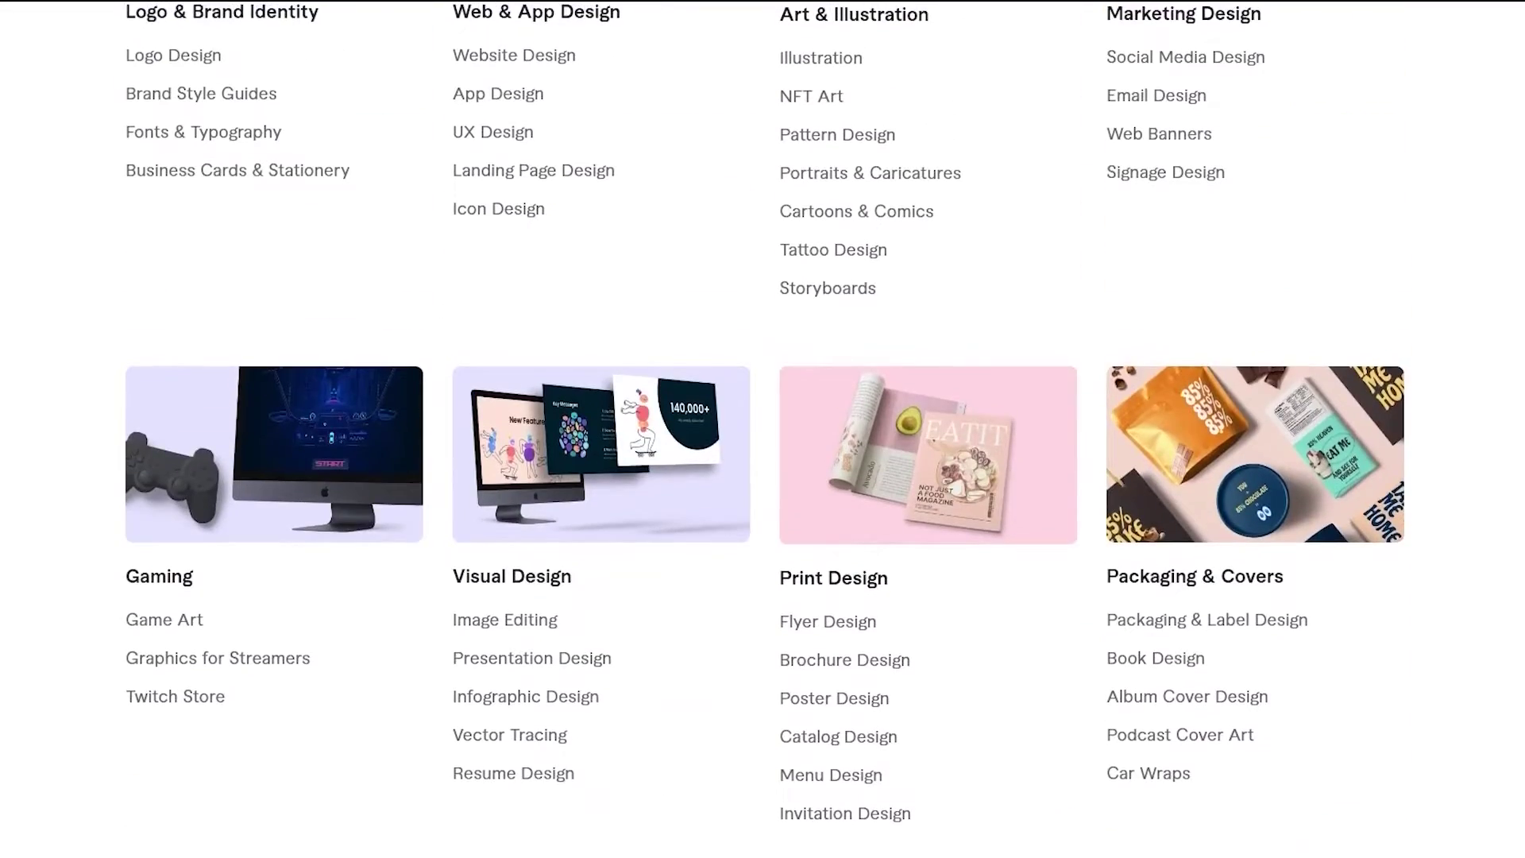
pyautogui.scroll(1, 569, 658)
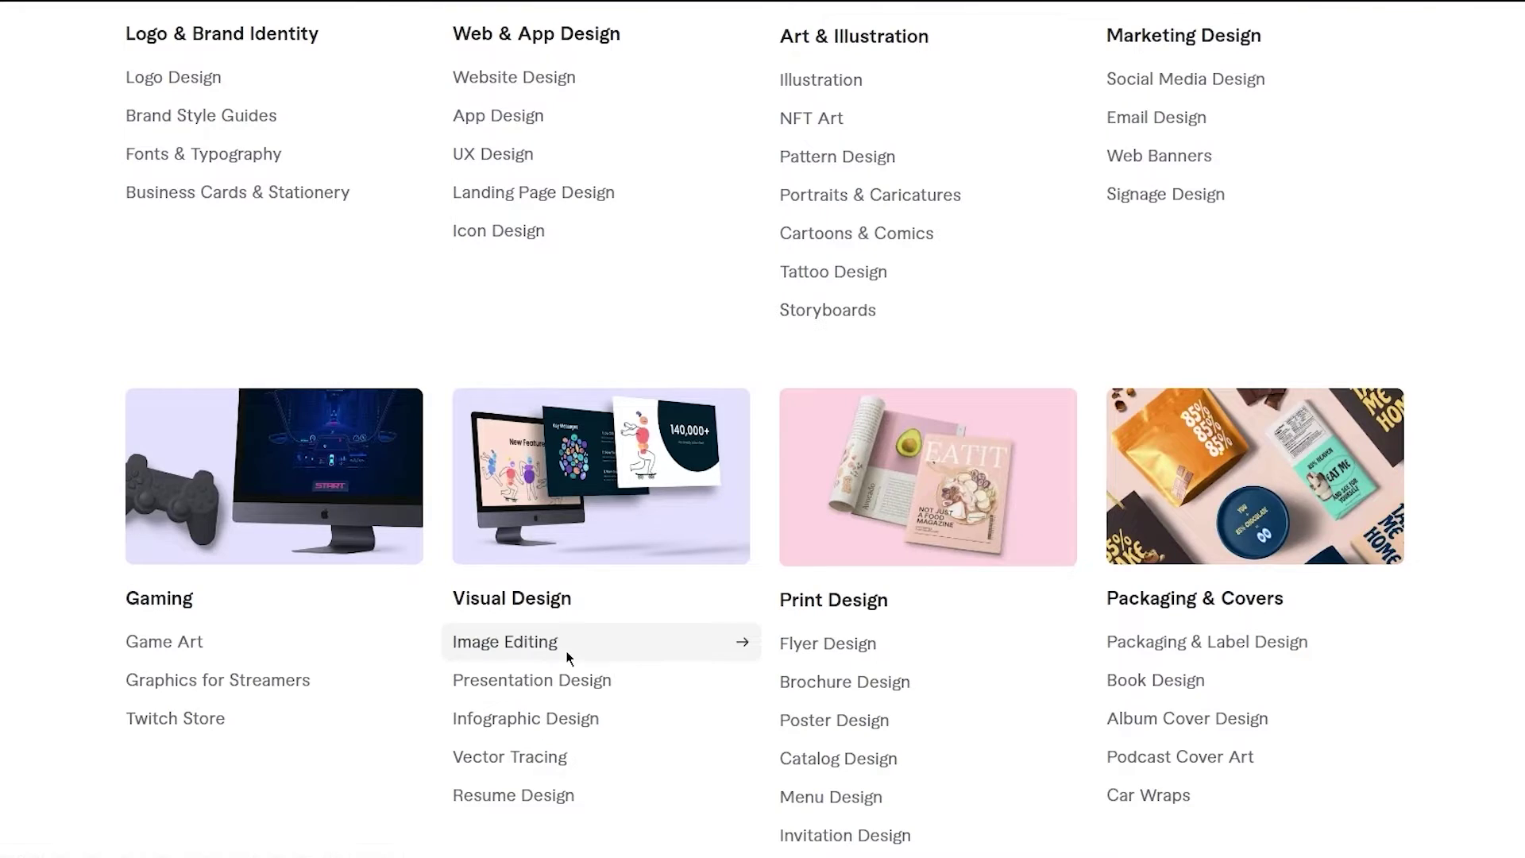
# - Open Image Editing and scroll through the competing gig cards
pyautogui.click(568, 658)
pyautogui.scroll(-5, 3, 493)
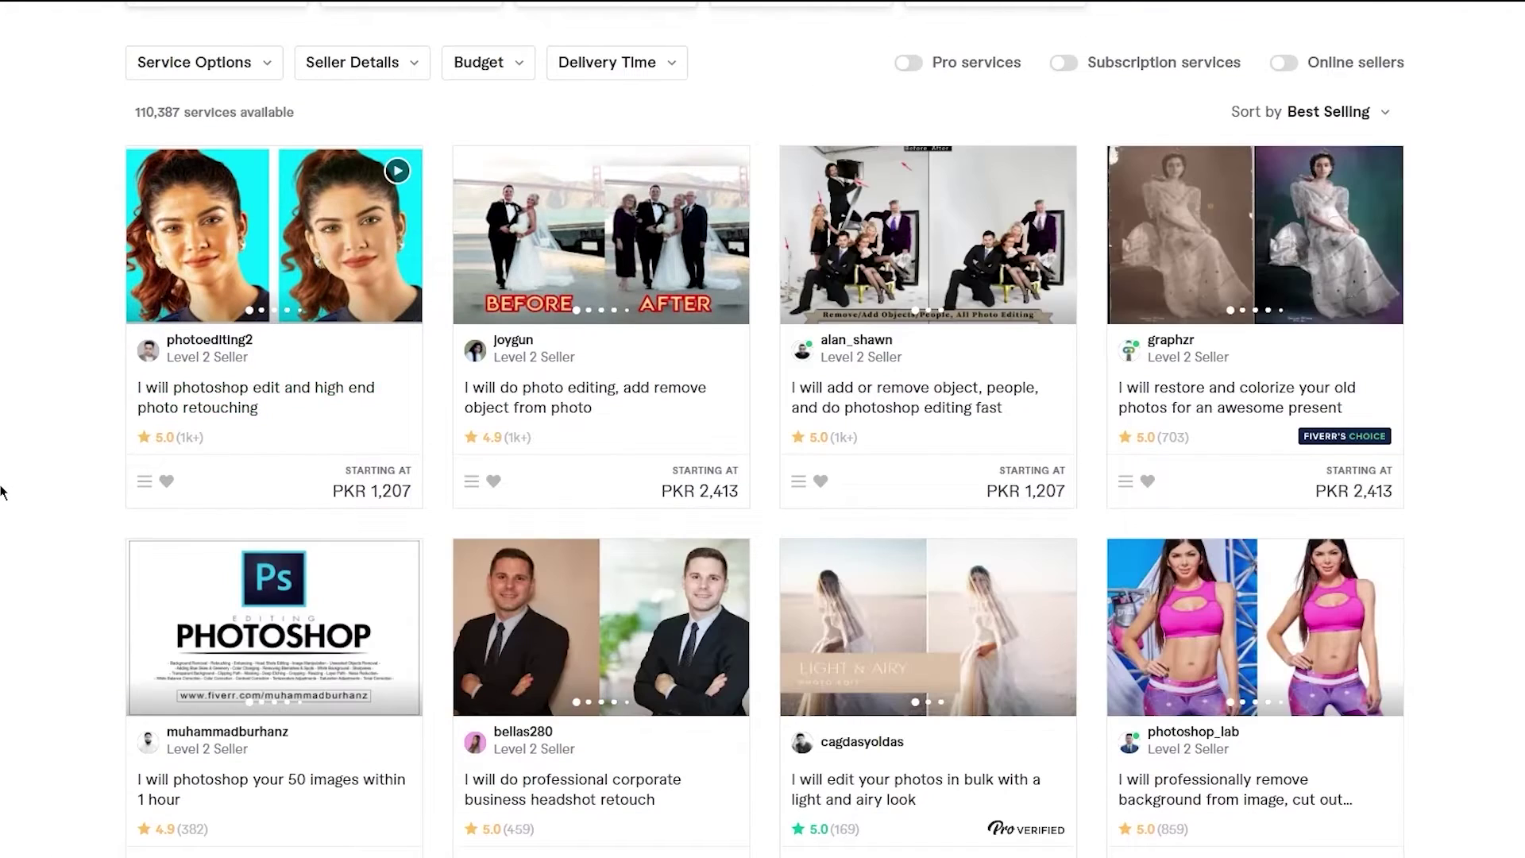
pyautogui.scroll(-3, 4, 492)
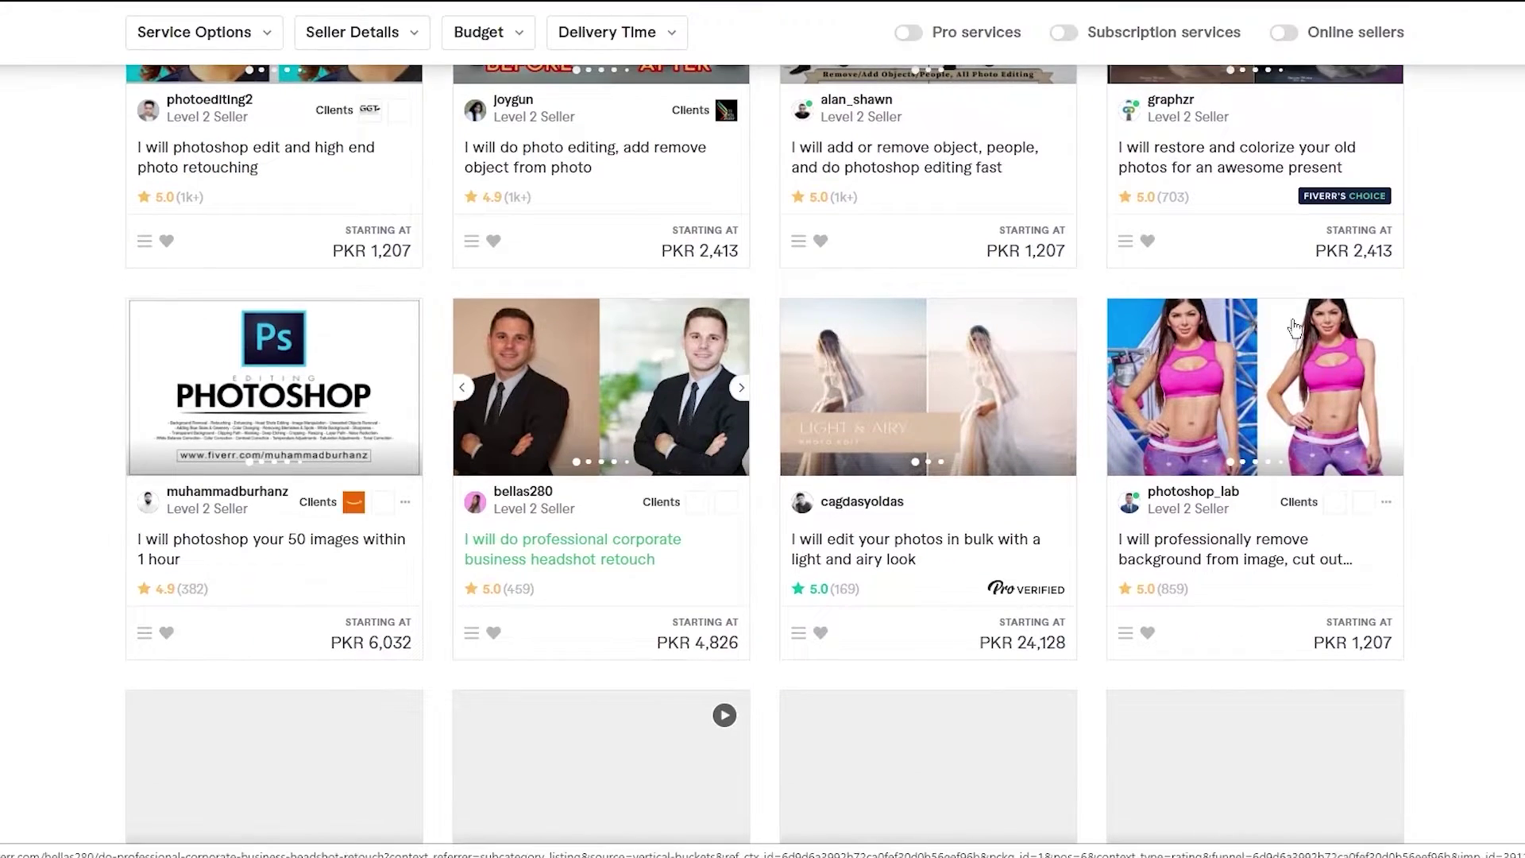
pyautogui.scroll(-6, 1231, 548)
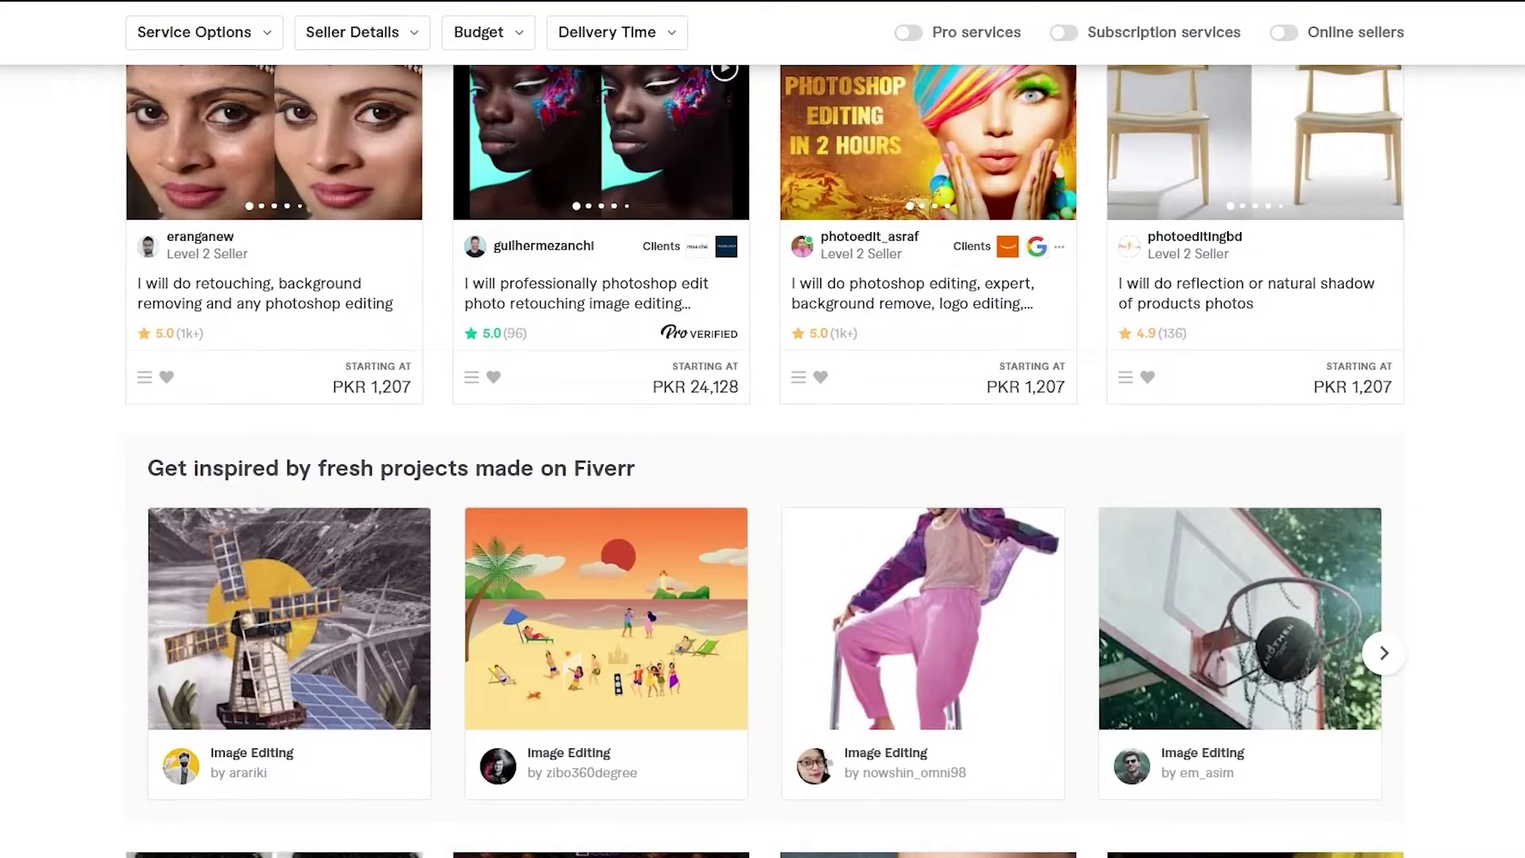
pyautogui.scroll(-5, 765, 460)
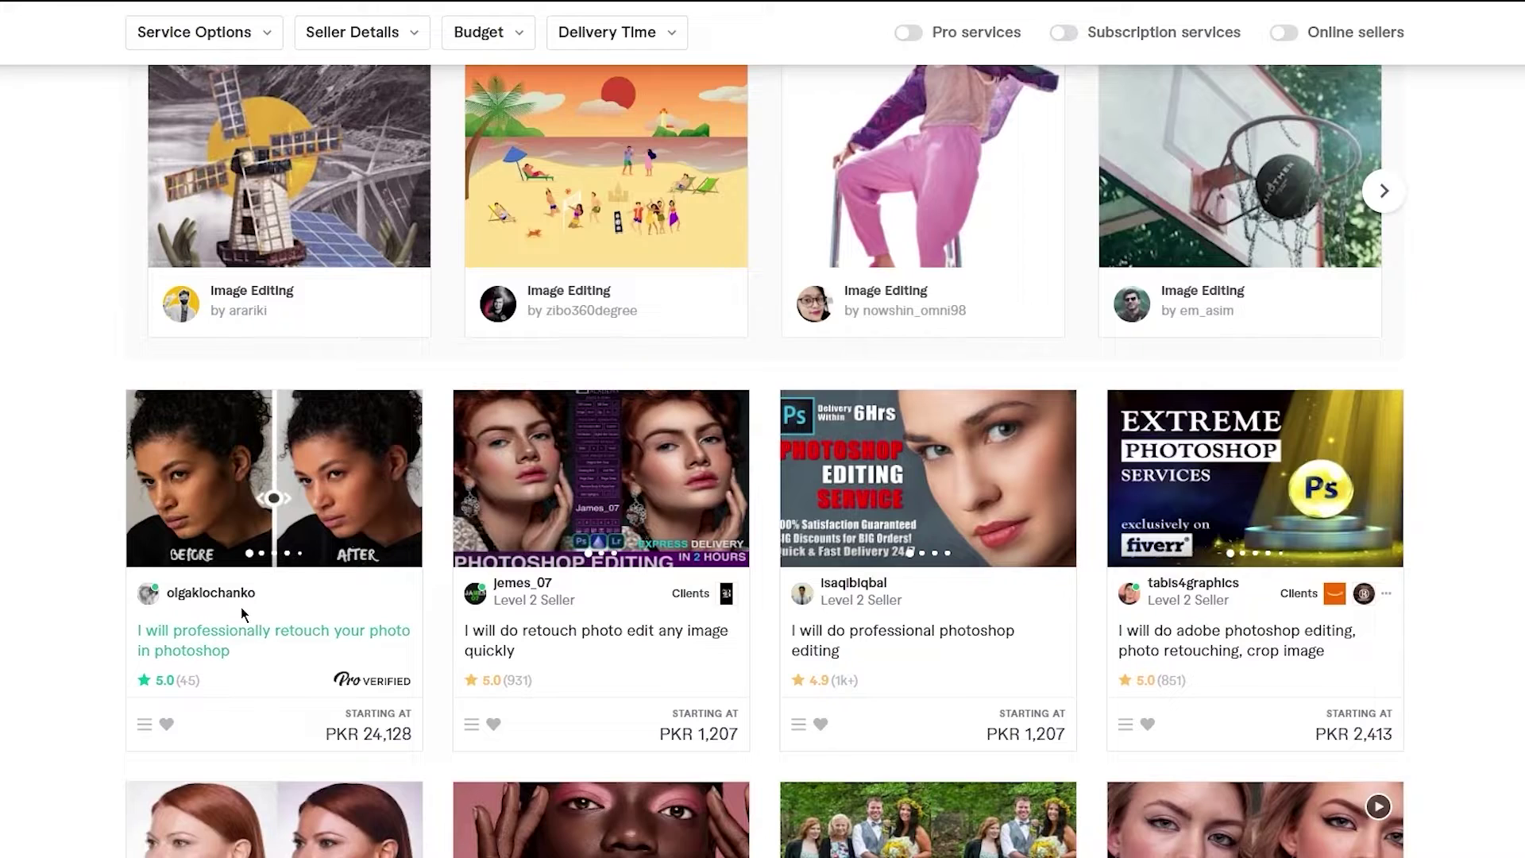
# - Open the 'I will professionally retouch your photo in photoshop' gig and highlight its title
pyautogui.click(215, 640)
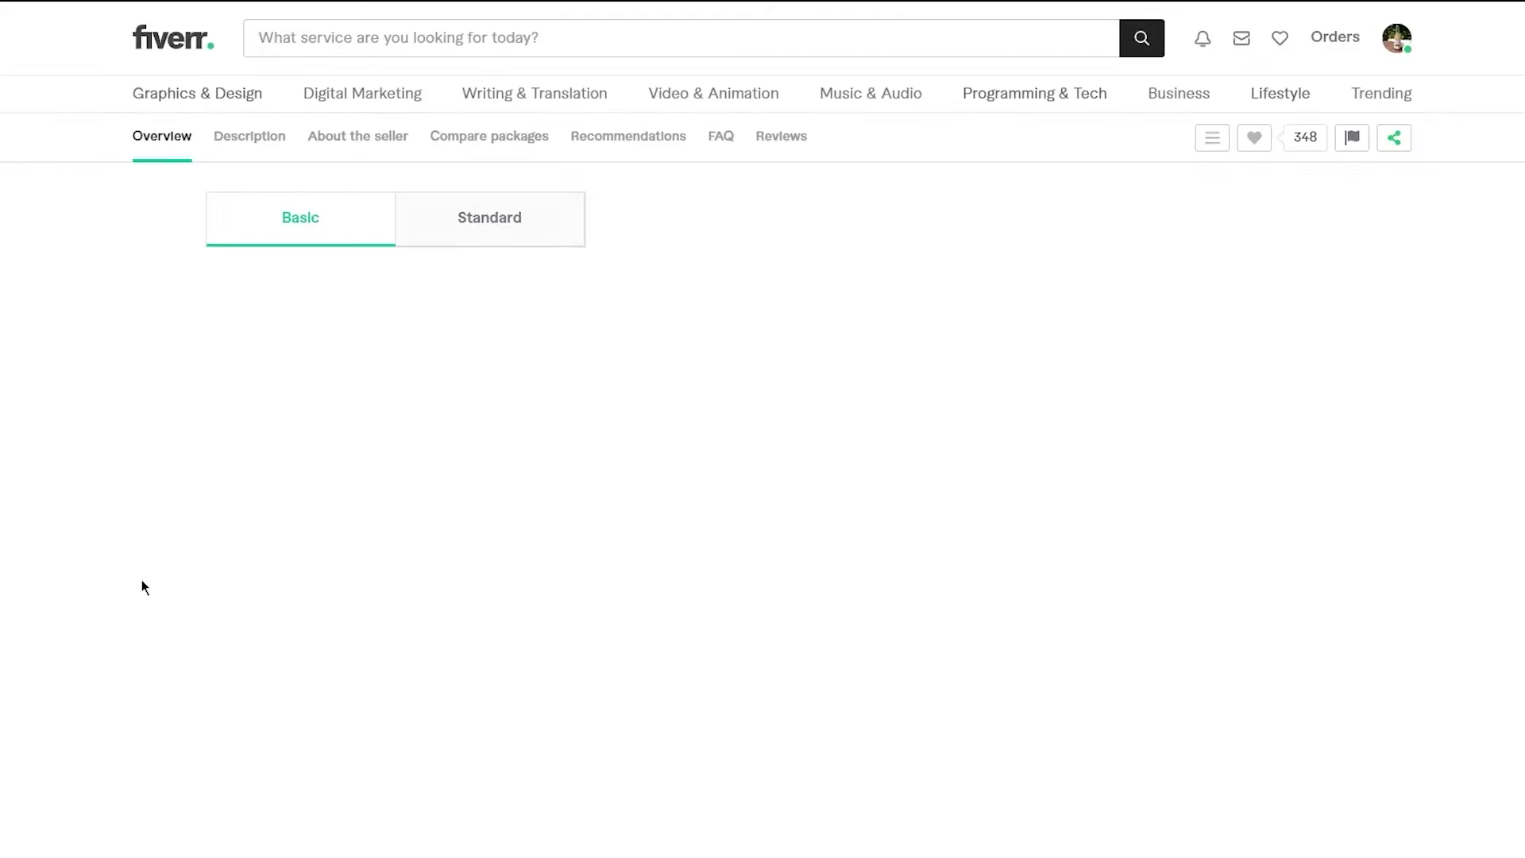
pyautogui.scroll(-5, 185, 519)
pyautogui.scroll(5, 184, 517)
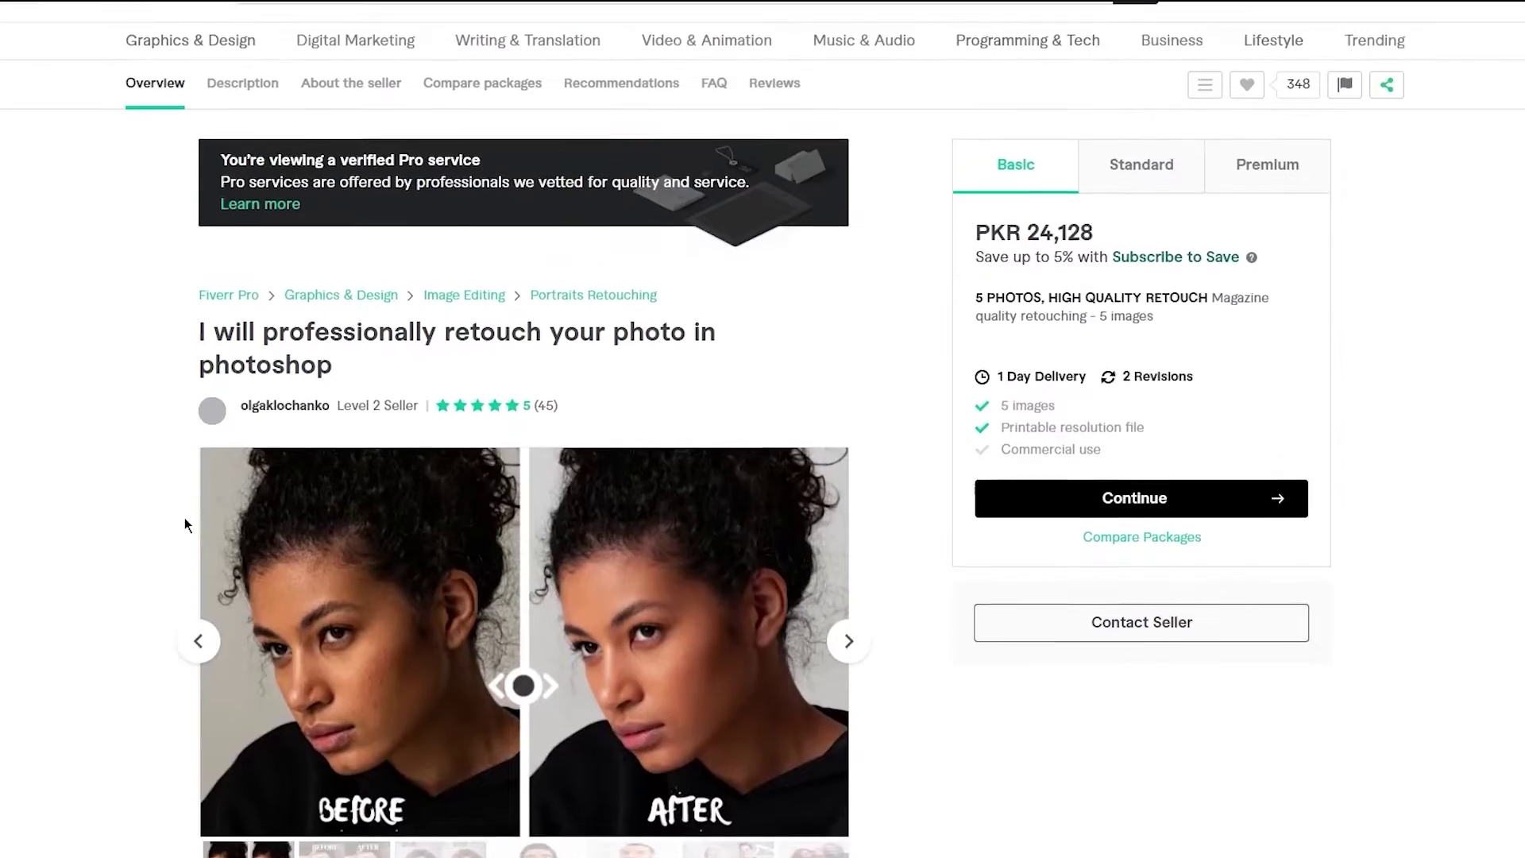
pyautogui.moveTo(201, 361); pyautogui.dragTo(351, 389)
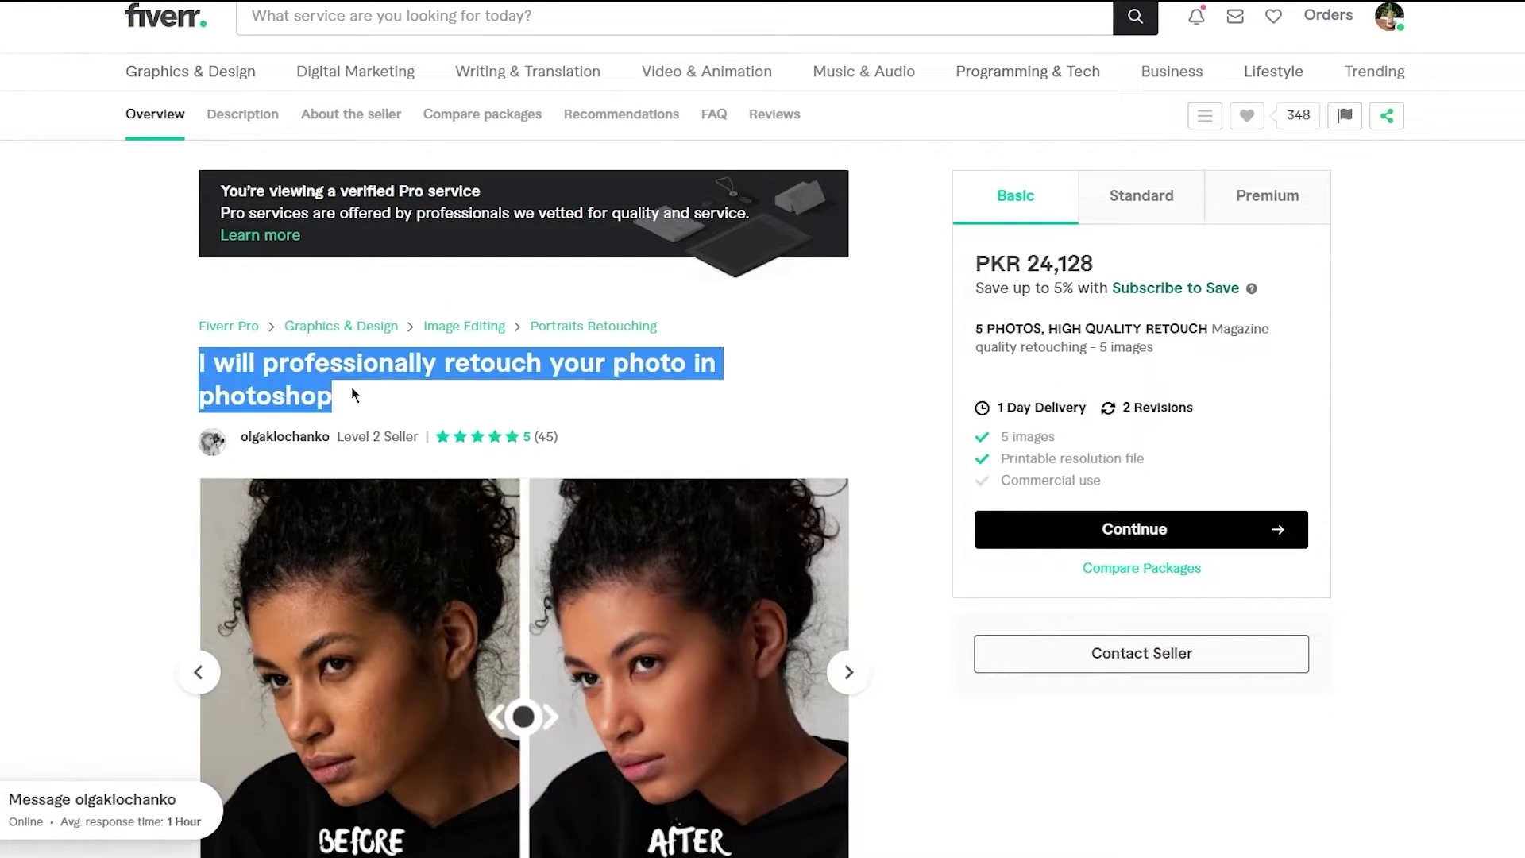
pyautogui.click(337, 385)
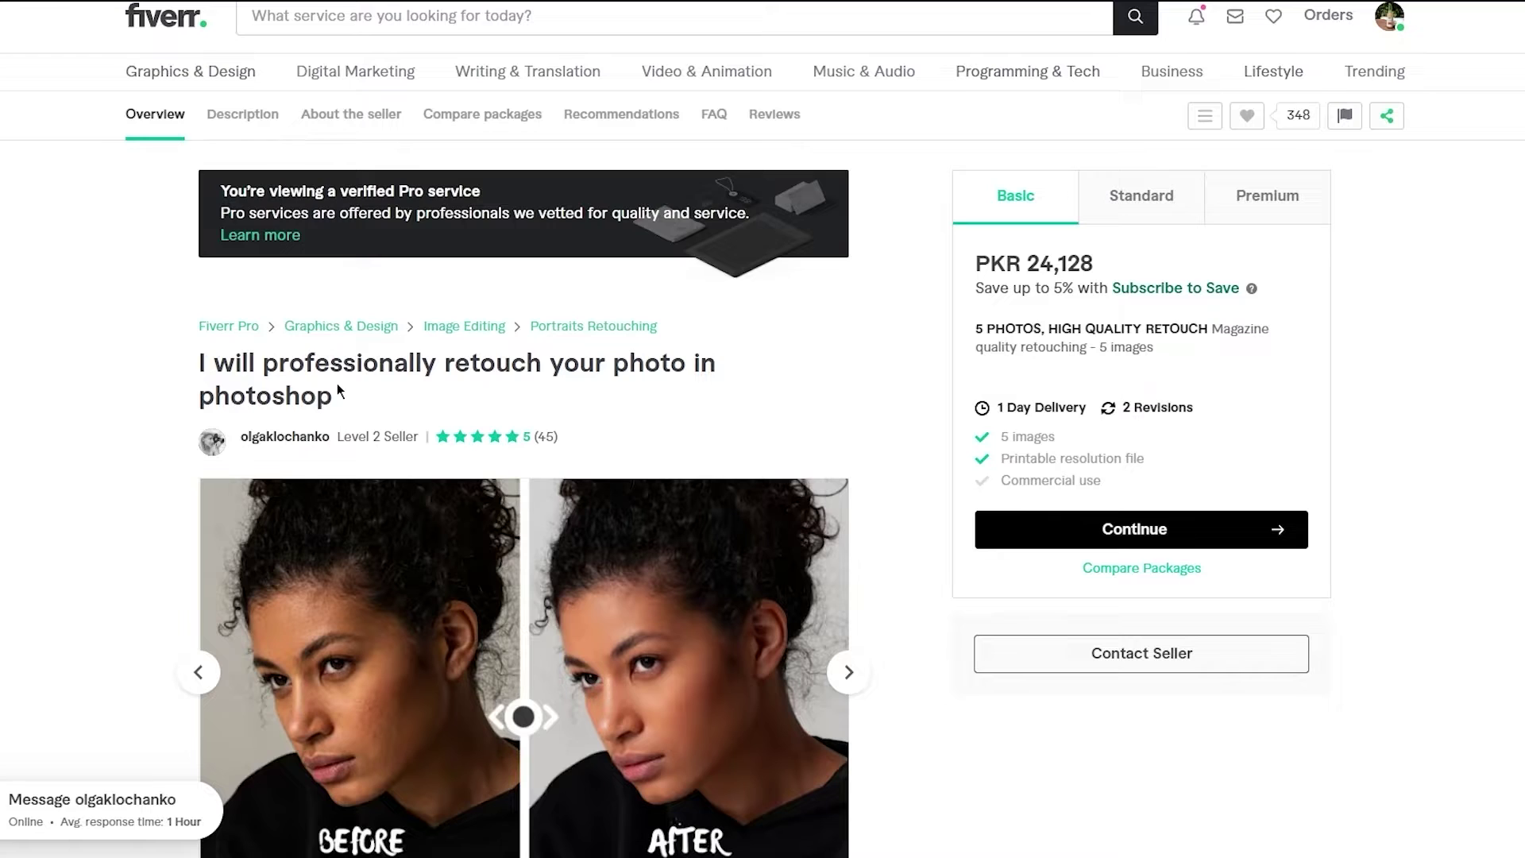
# - Scroll down past the gig's pricing to its About This Gig section
pyautogui.scroll(-1, 337, 389)
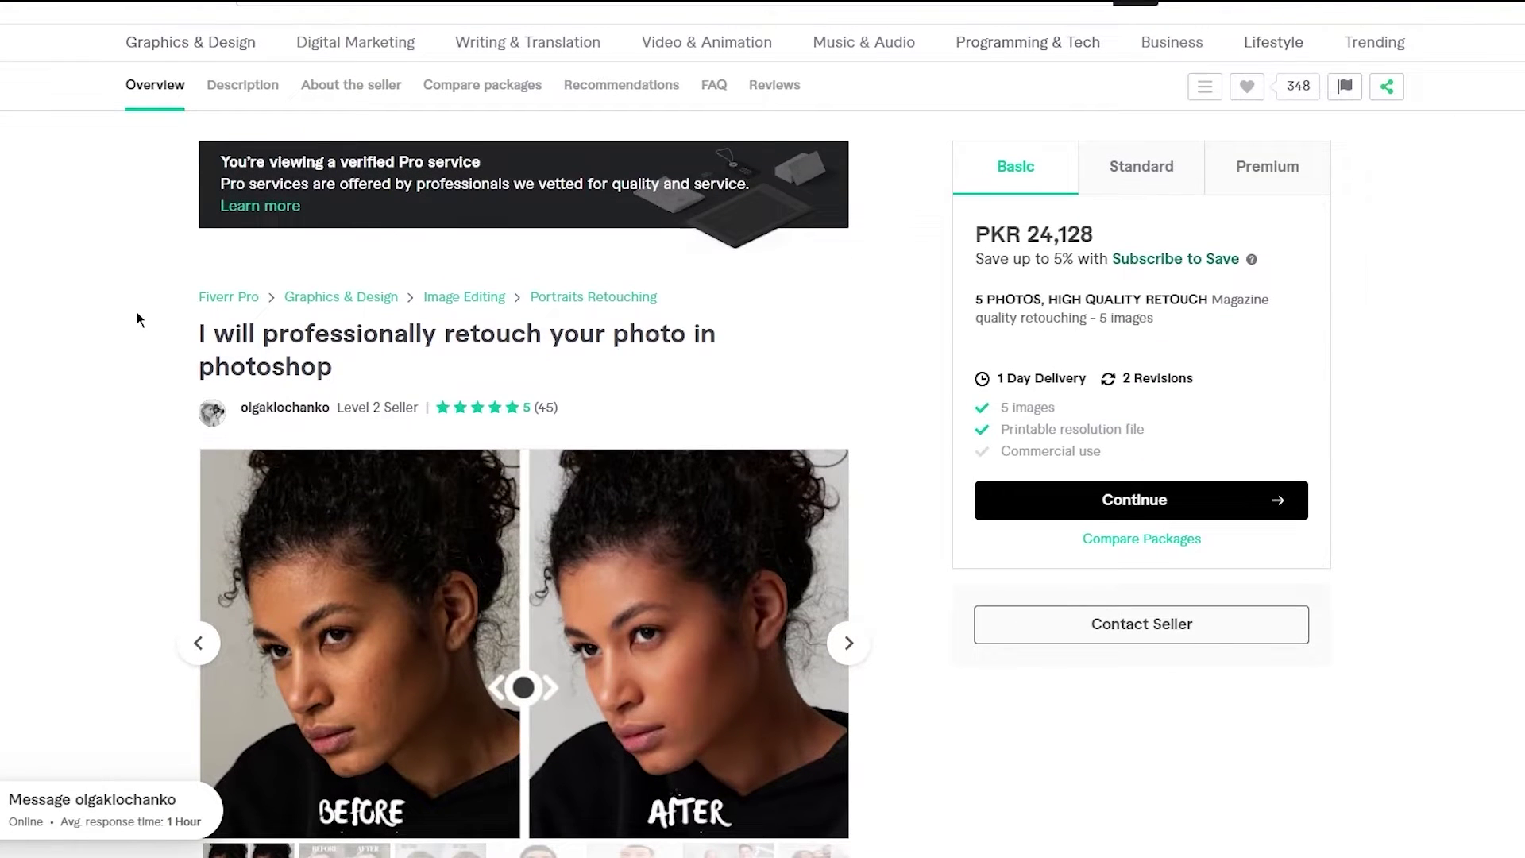
pyautogui.scroll(-5, 137, 320)
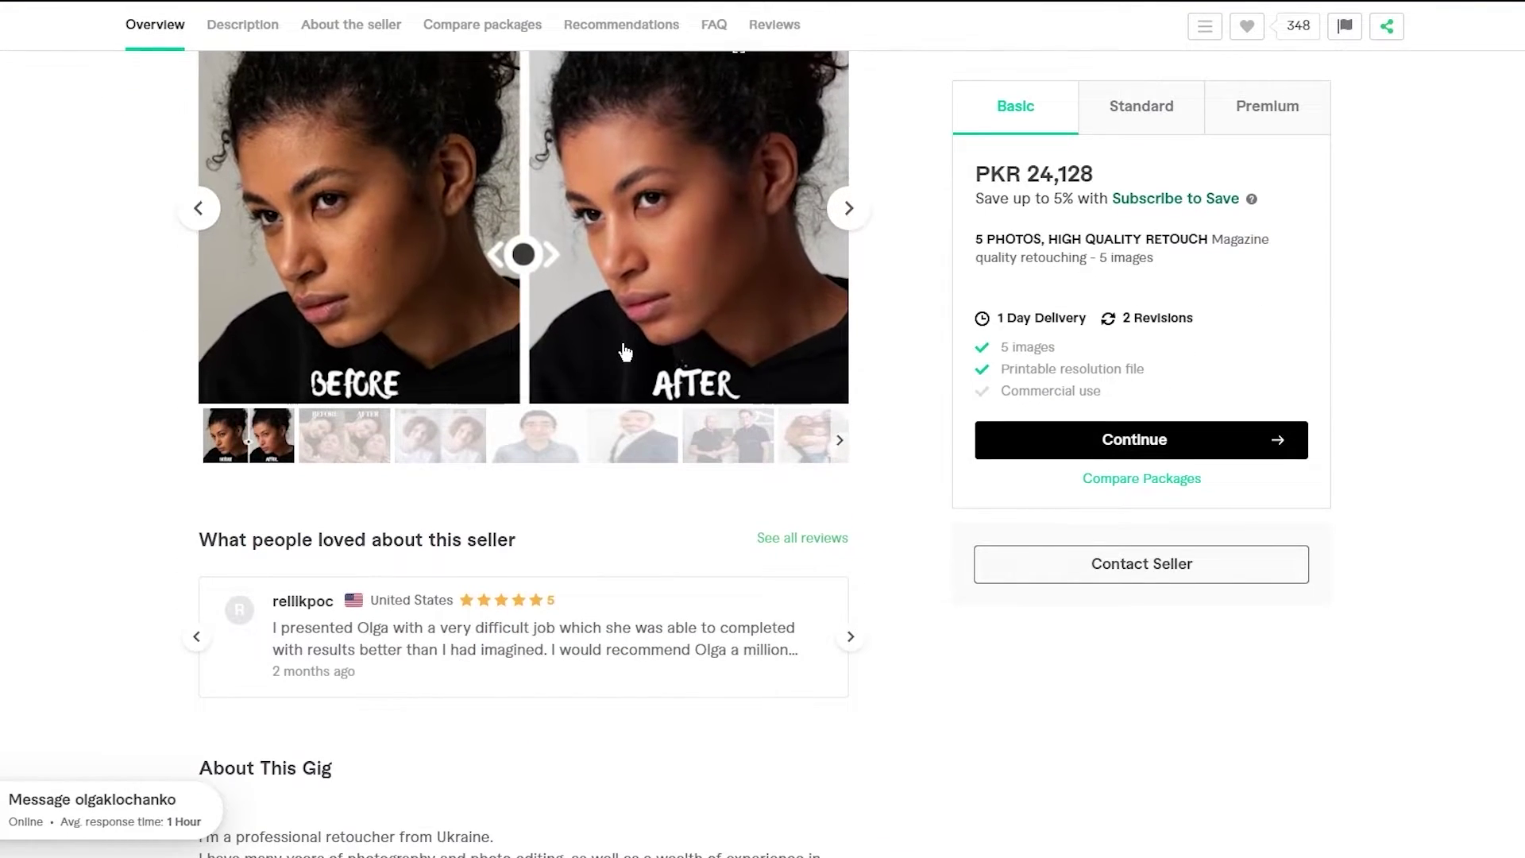
pyautogui.scroll(1, 626, 352)
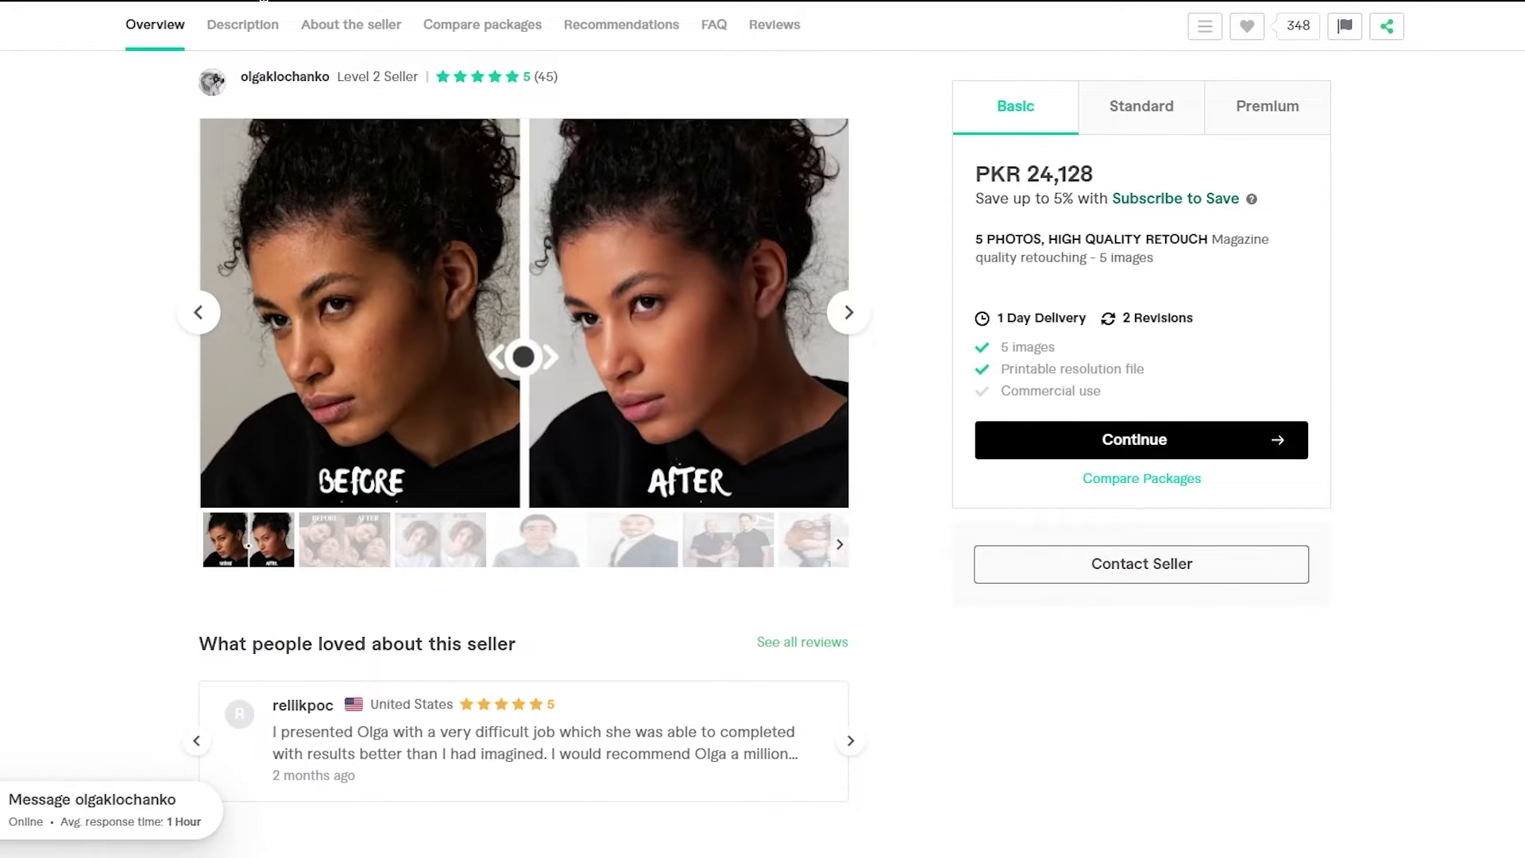
pyautogui.scroll(-5, 250, 438)
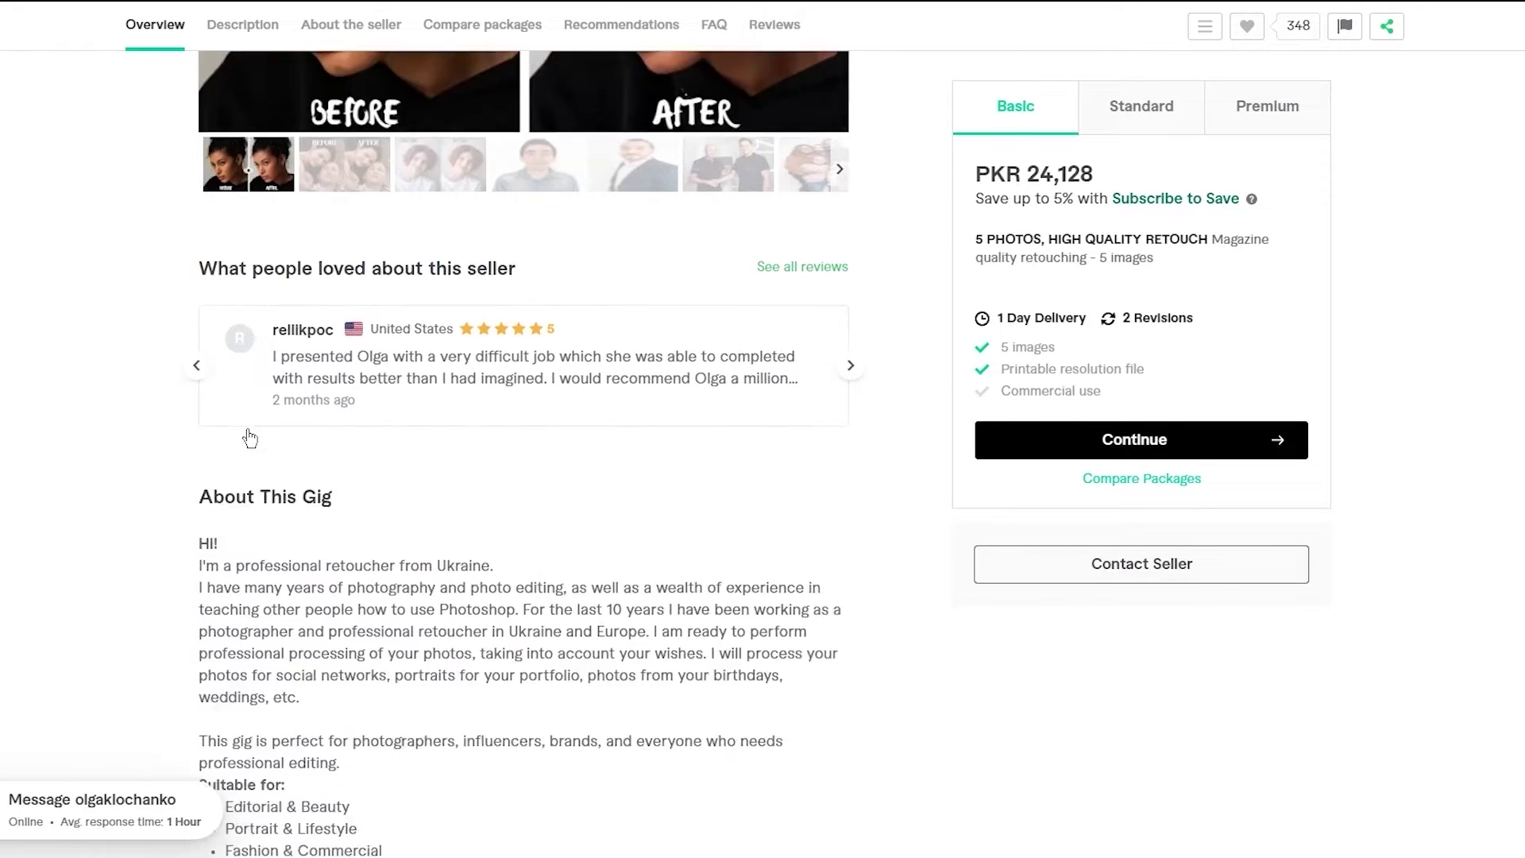
pyautogui.scroll(-2, 250, 438)
pyautogui.scroll(10, 98, 331)
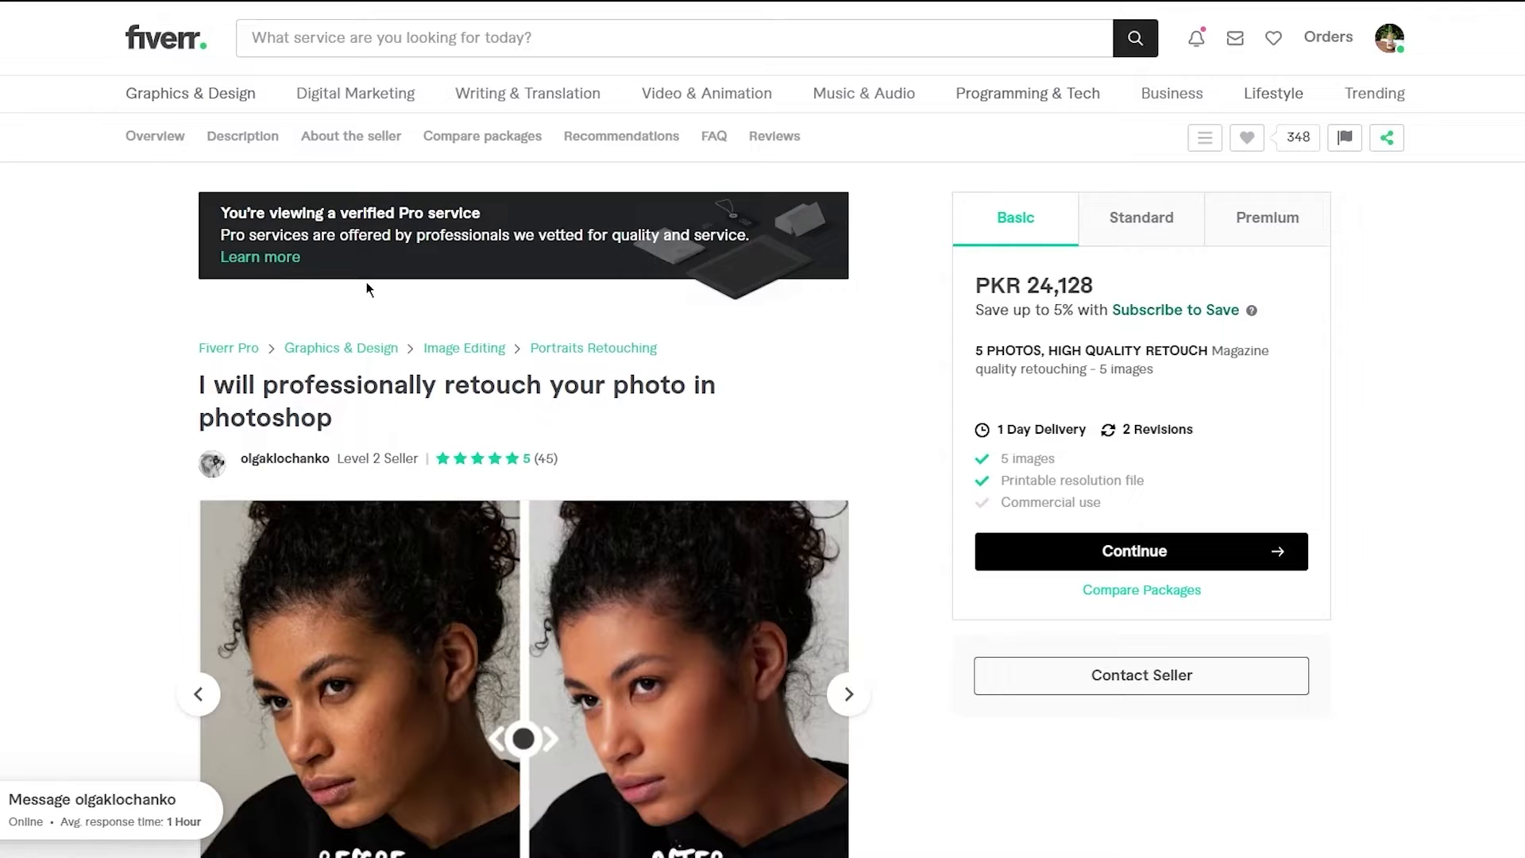
pyautogui.scroll(-2, 301, 386)
pyautogui.scroll(-9, 88, 394)
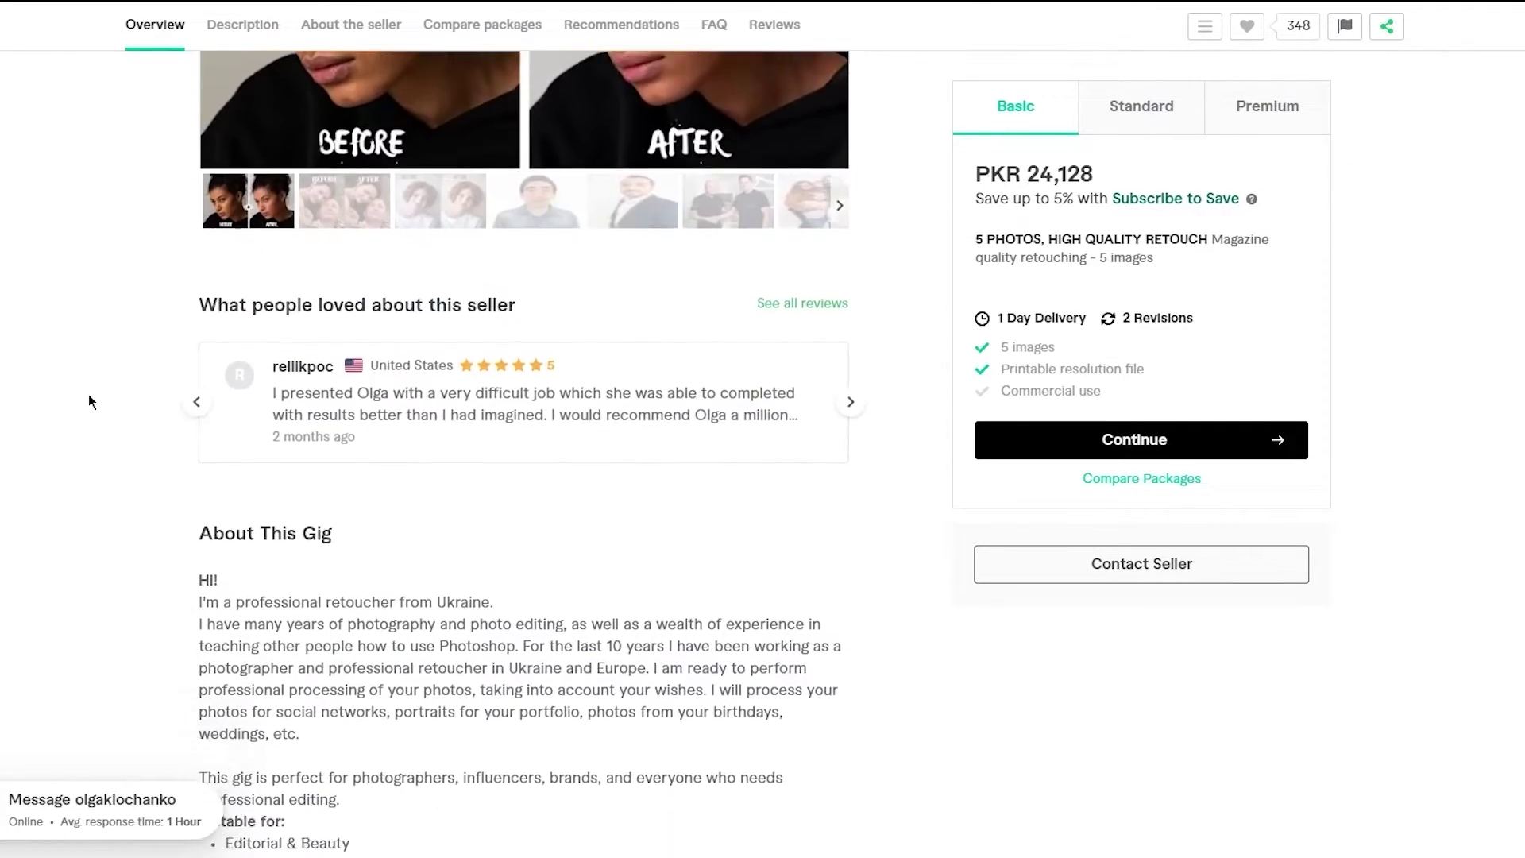
# - Scroll up and down through the reference retouching gig's About This Gig description
pyautogui.scroll(-14, 242, 370)
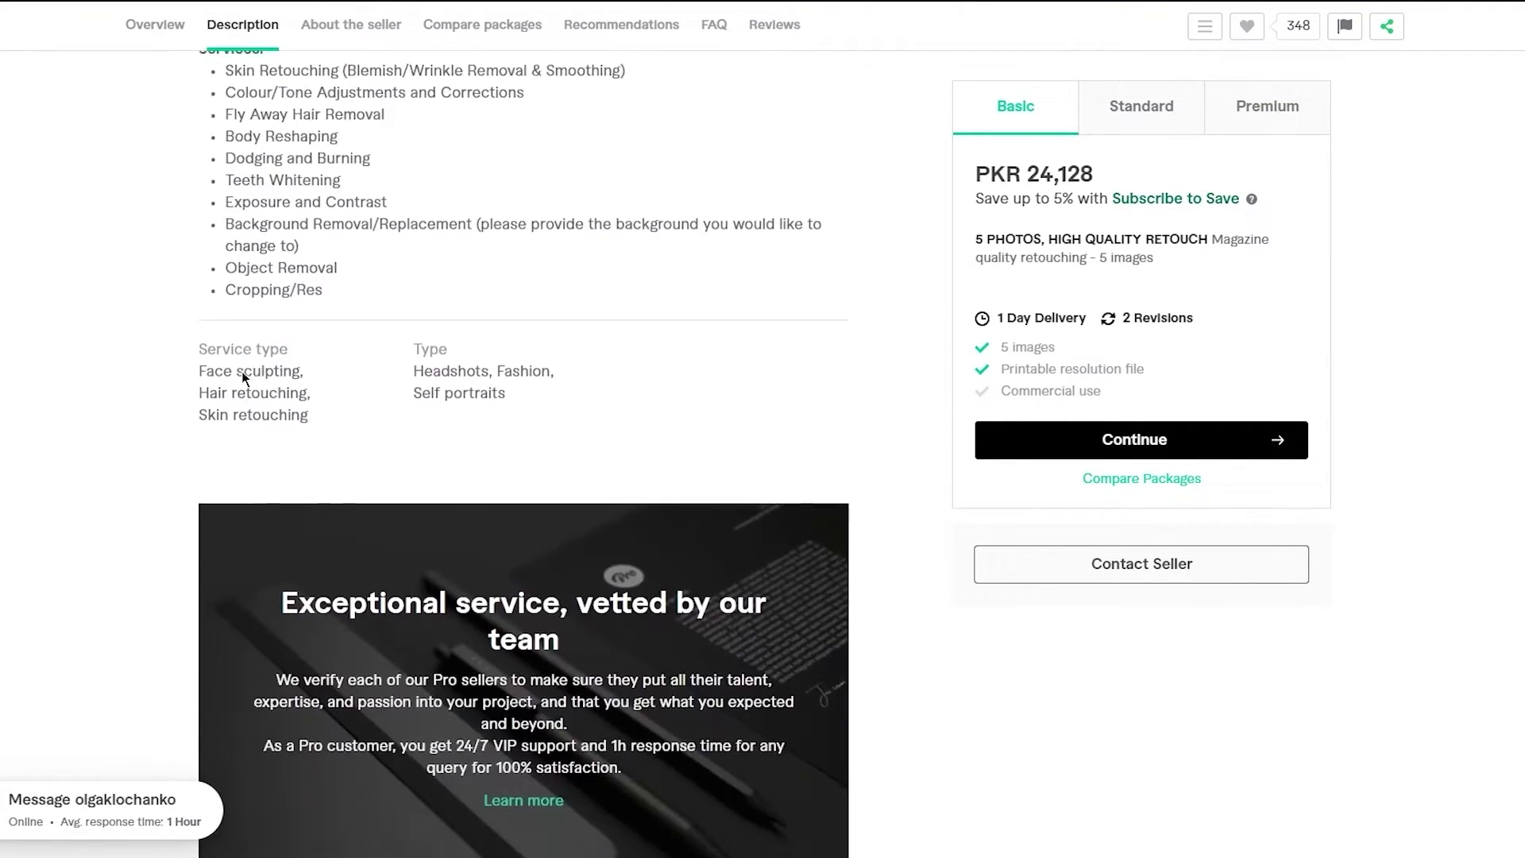
pyautogui.scroll(-6, 242, 370)
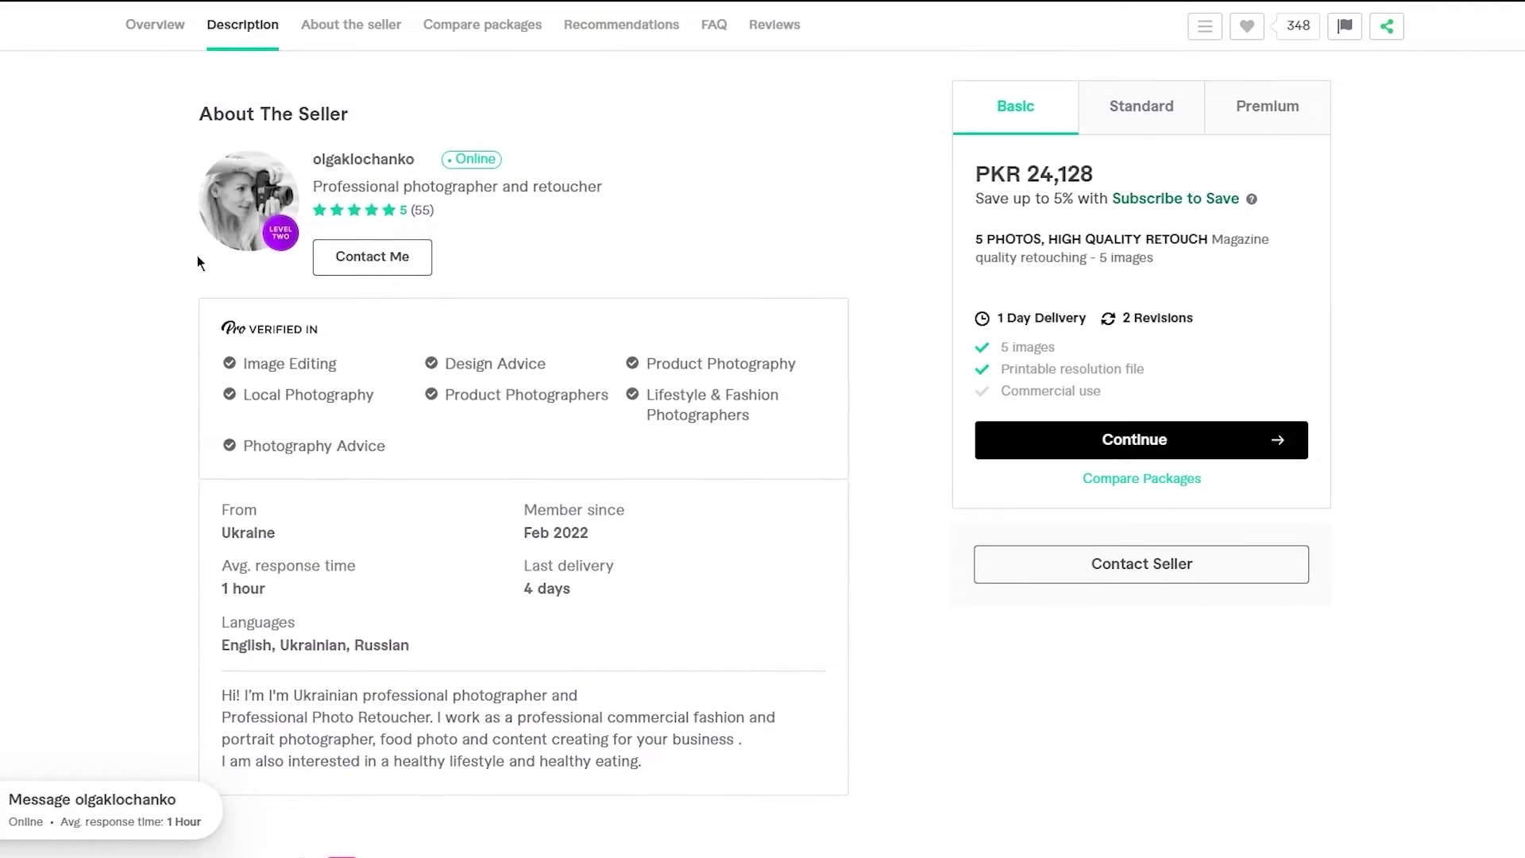
pyautogui.scroll(-3, 293, 306)
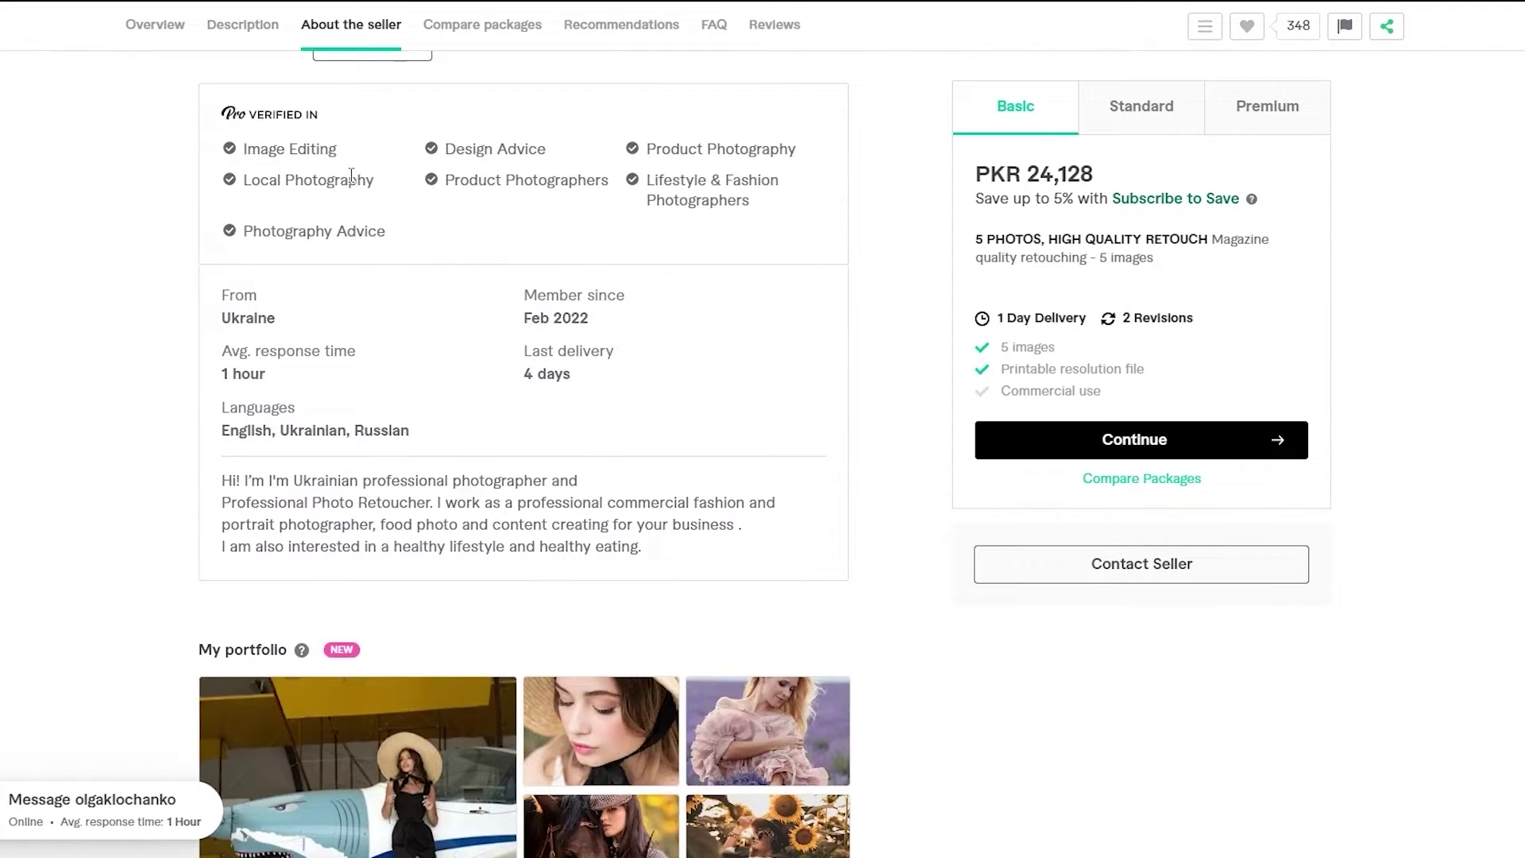
pyautogui.scroll(1, 351, 174)
pyautogui.scroll(-1, 418, 326)
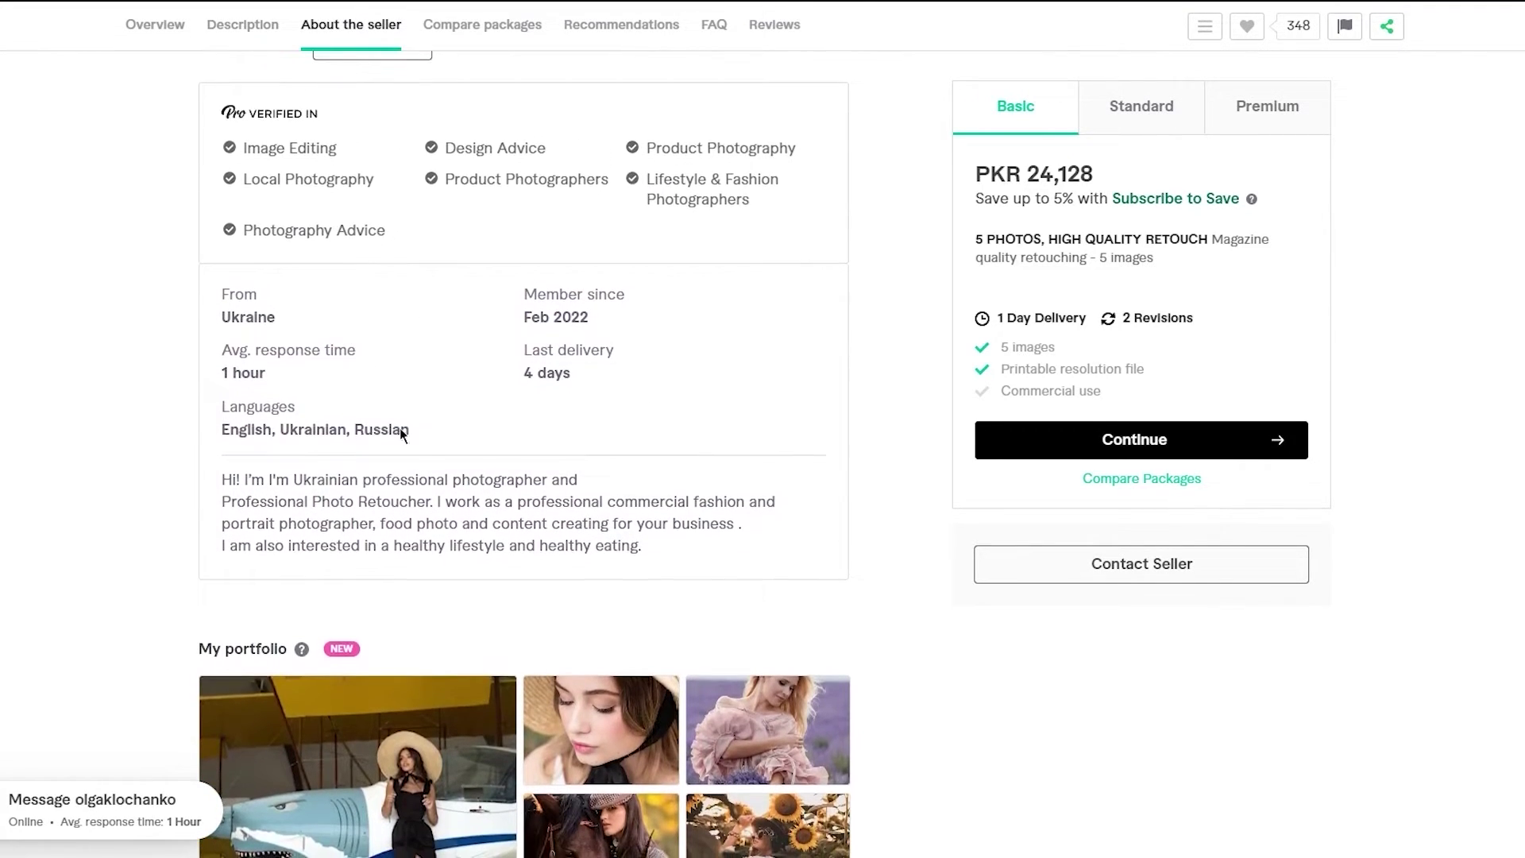
pyautogui.scroll(-1, 291, 477)
pyautogui.scroll(-2, 320, 468)
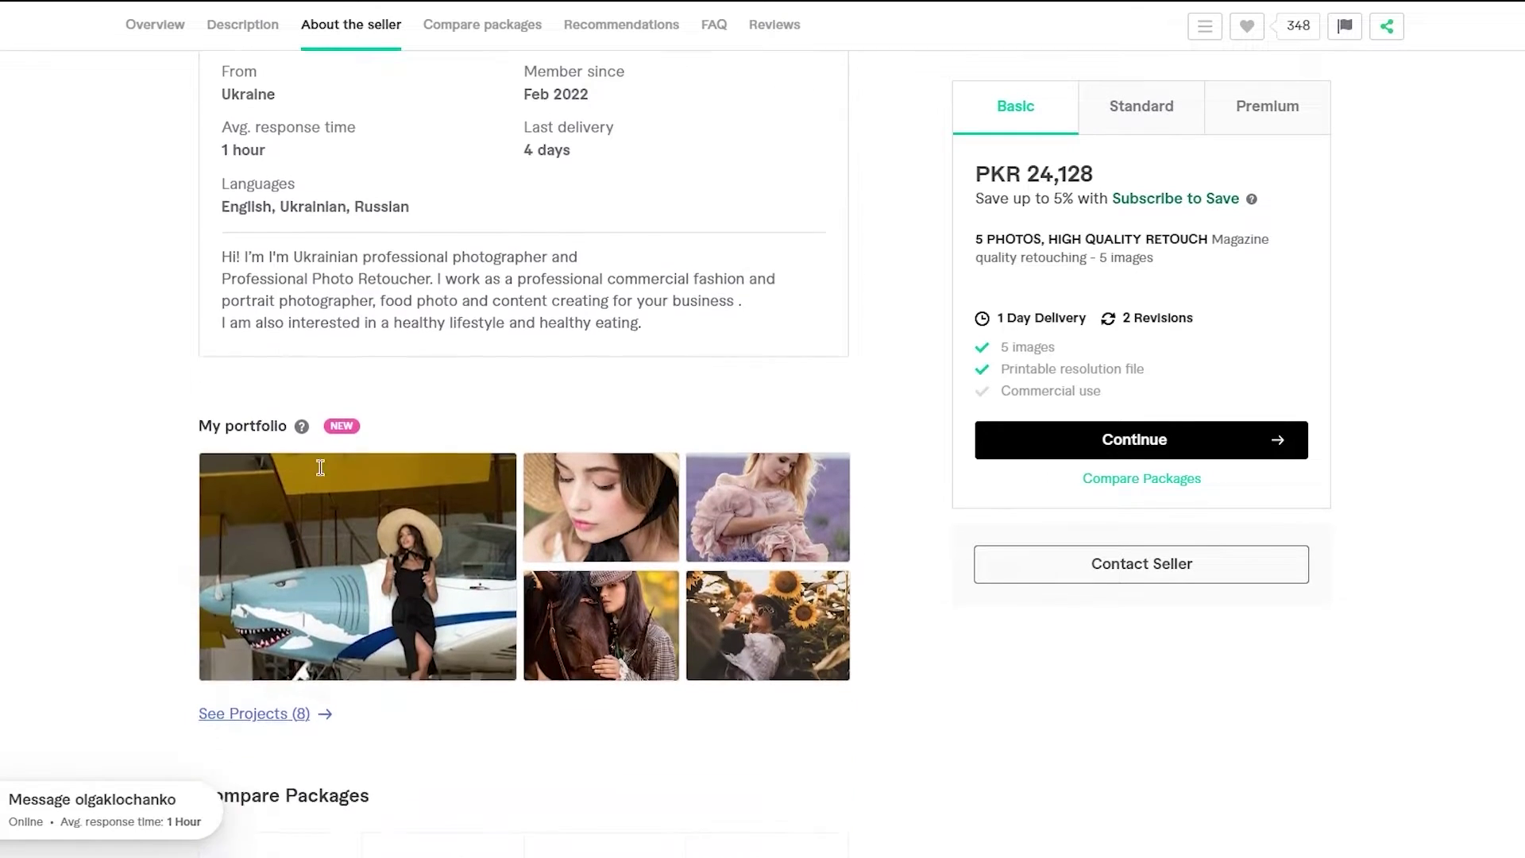
pyautogui.scroll(-1, 320, 468)
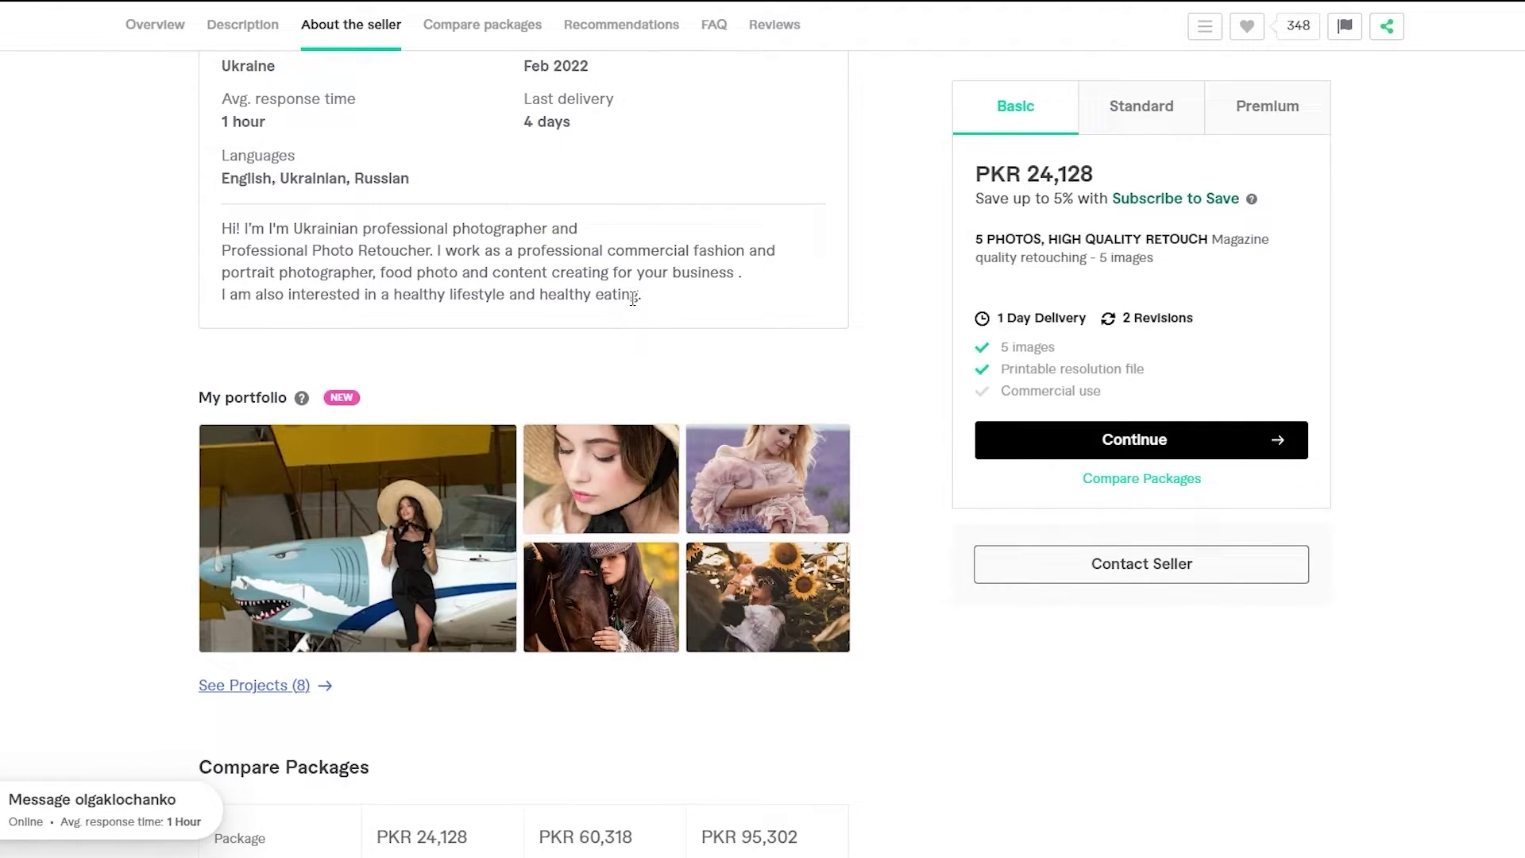
pyautogui.scroll(2, 633, 298)
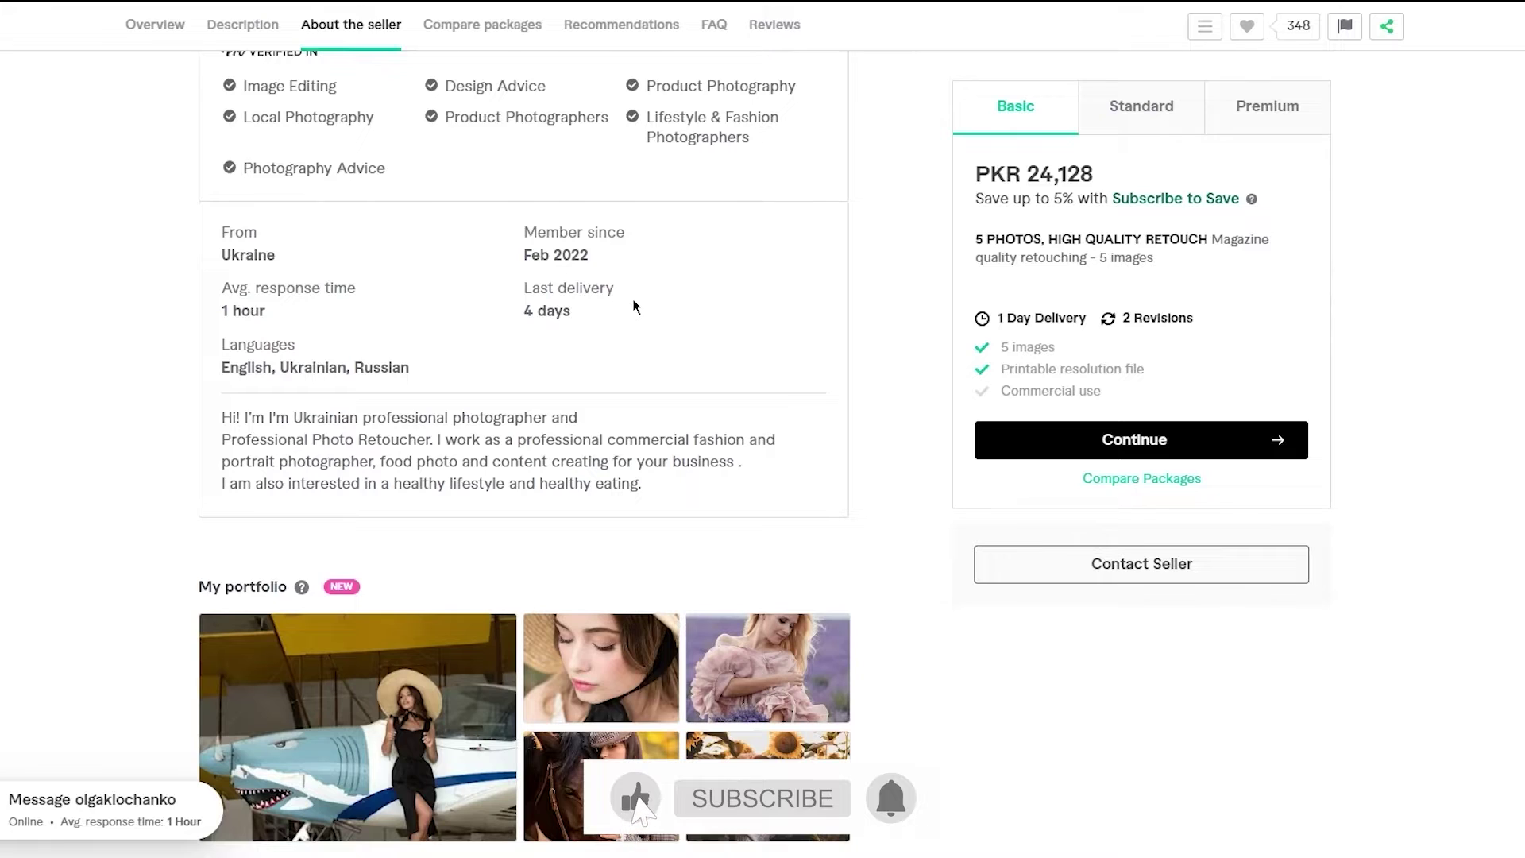
pyautogui.scroll(3, 633, 306)
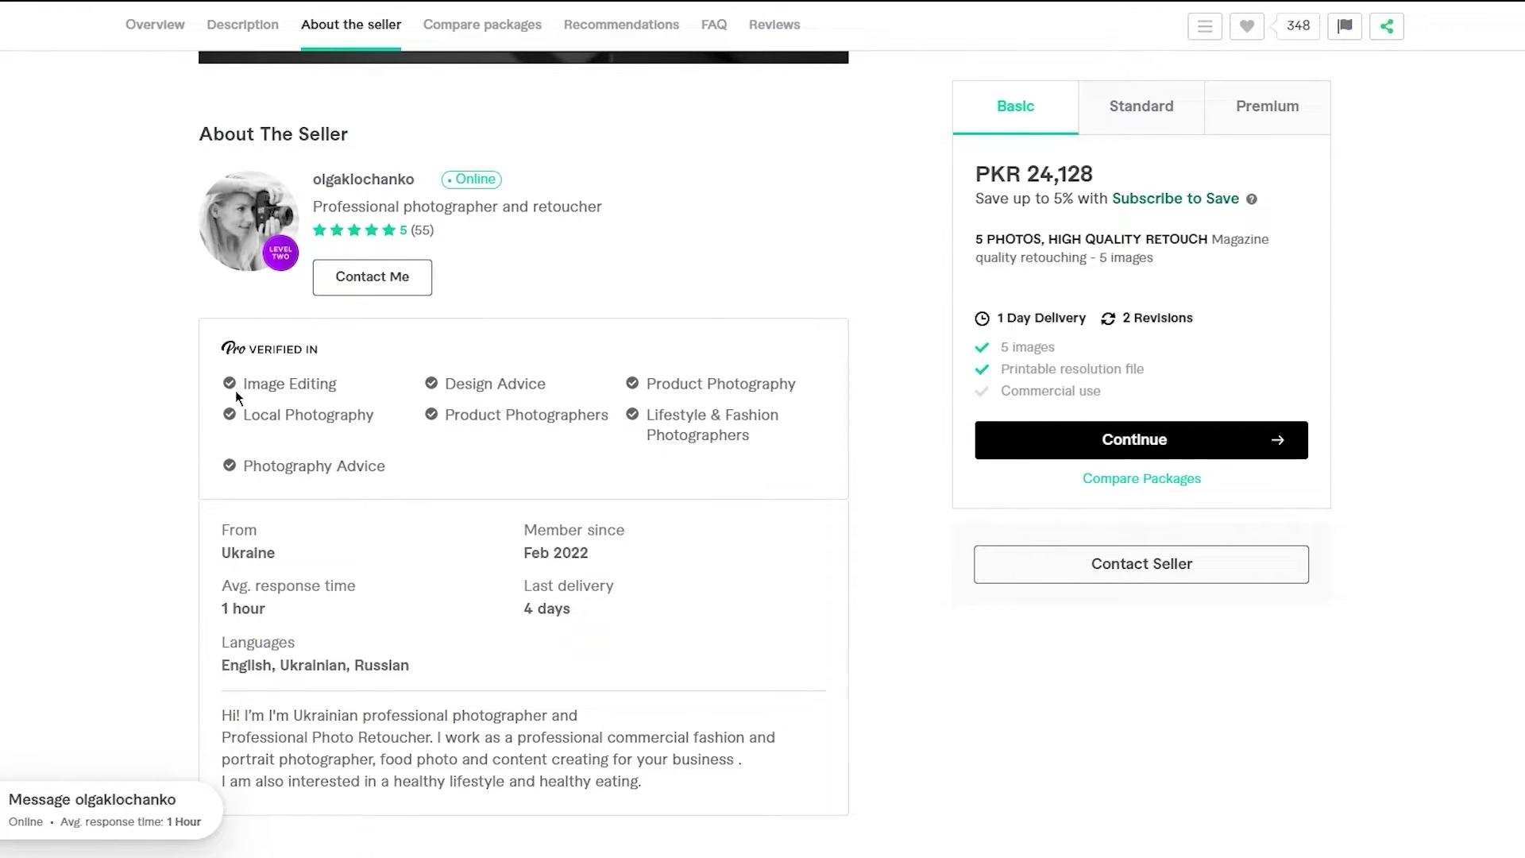
pyautogui.scroll(10, 235, 389)
pyautogui.scroll(8, 235, 389)
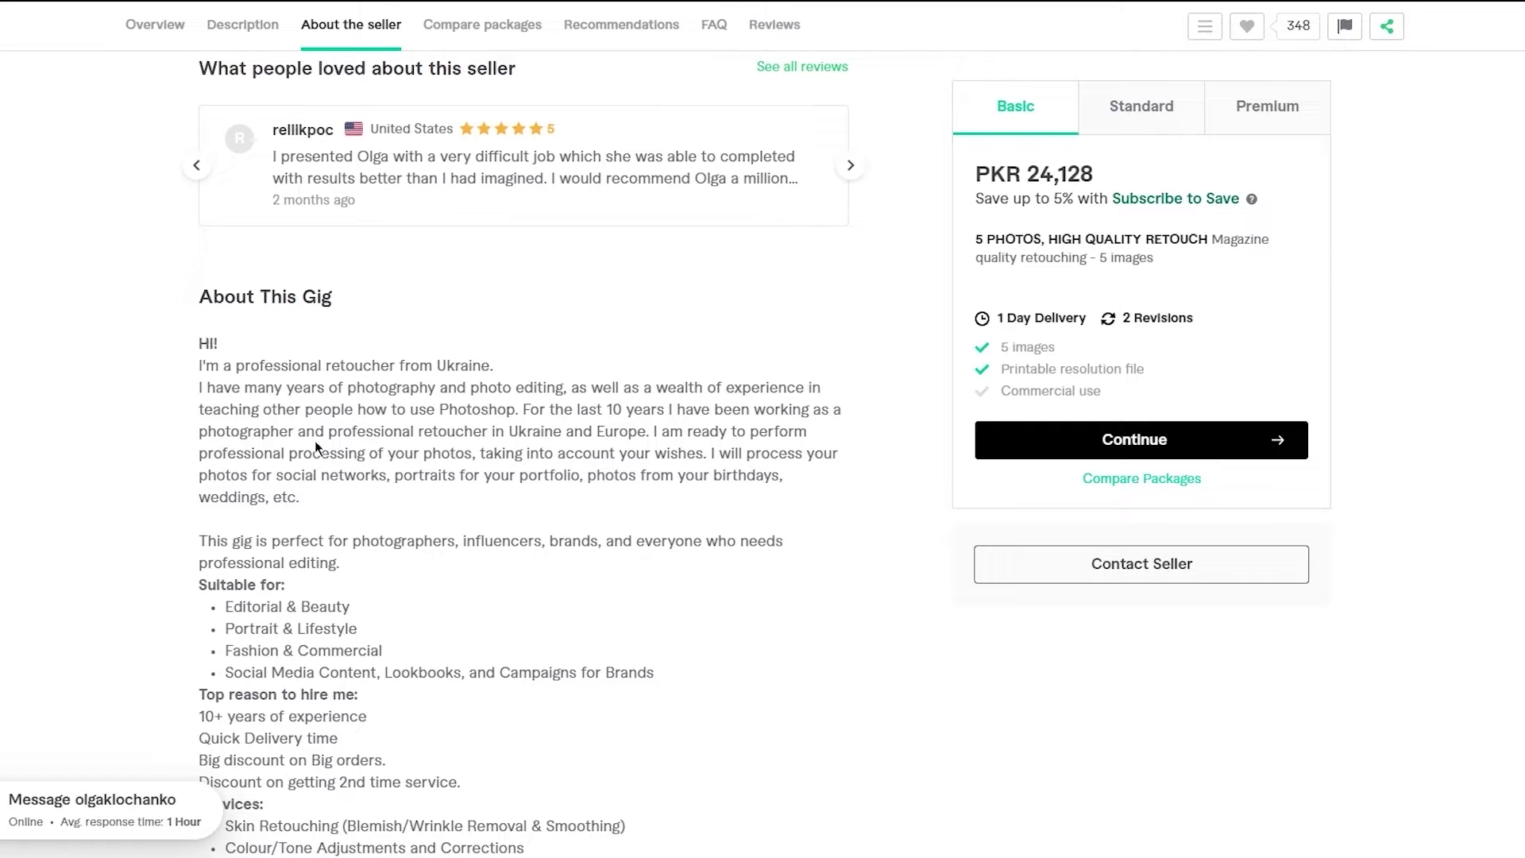
pyautogui.scroll(-2, 314, 440)
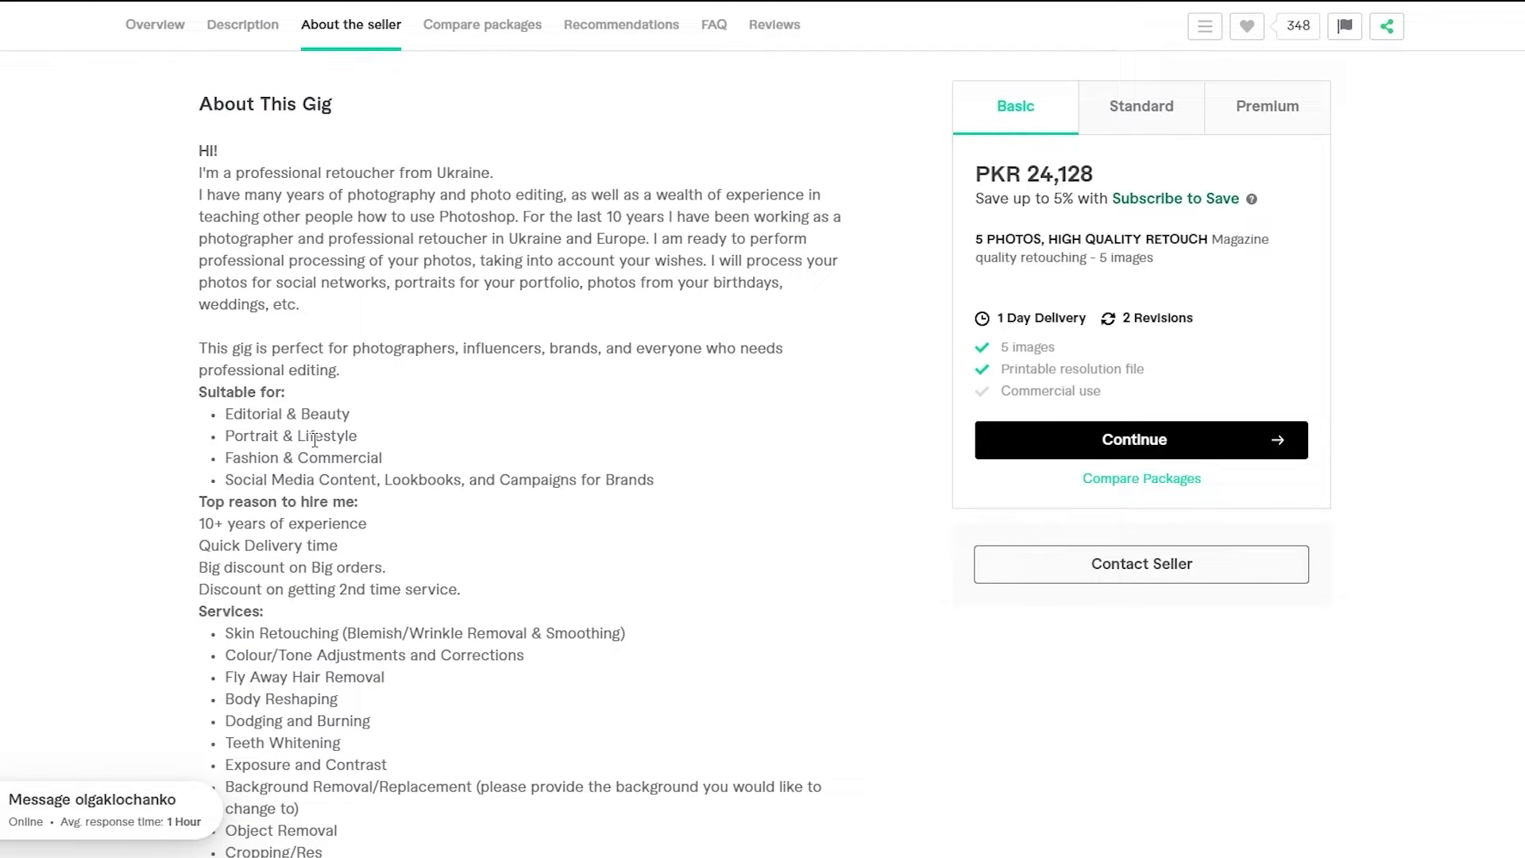
pyautogui.scroll(-4, 315, 440)
pyautogui.scroll(1, 314, 440)
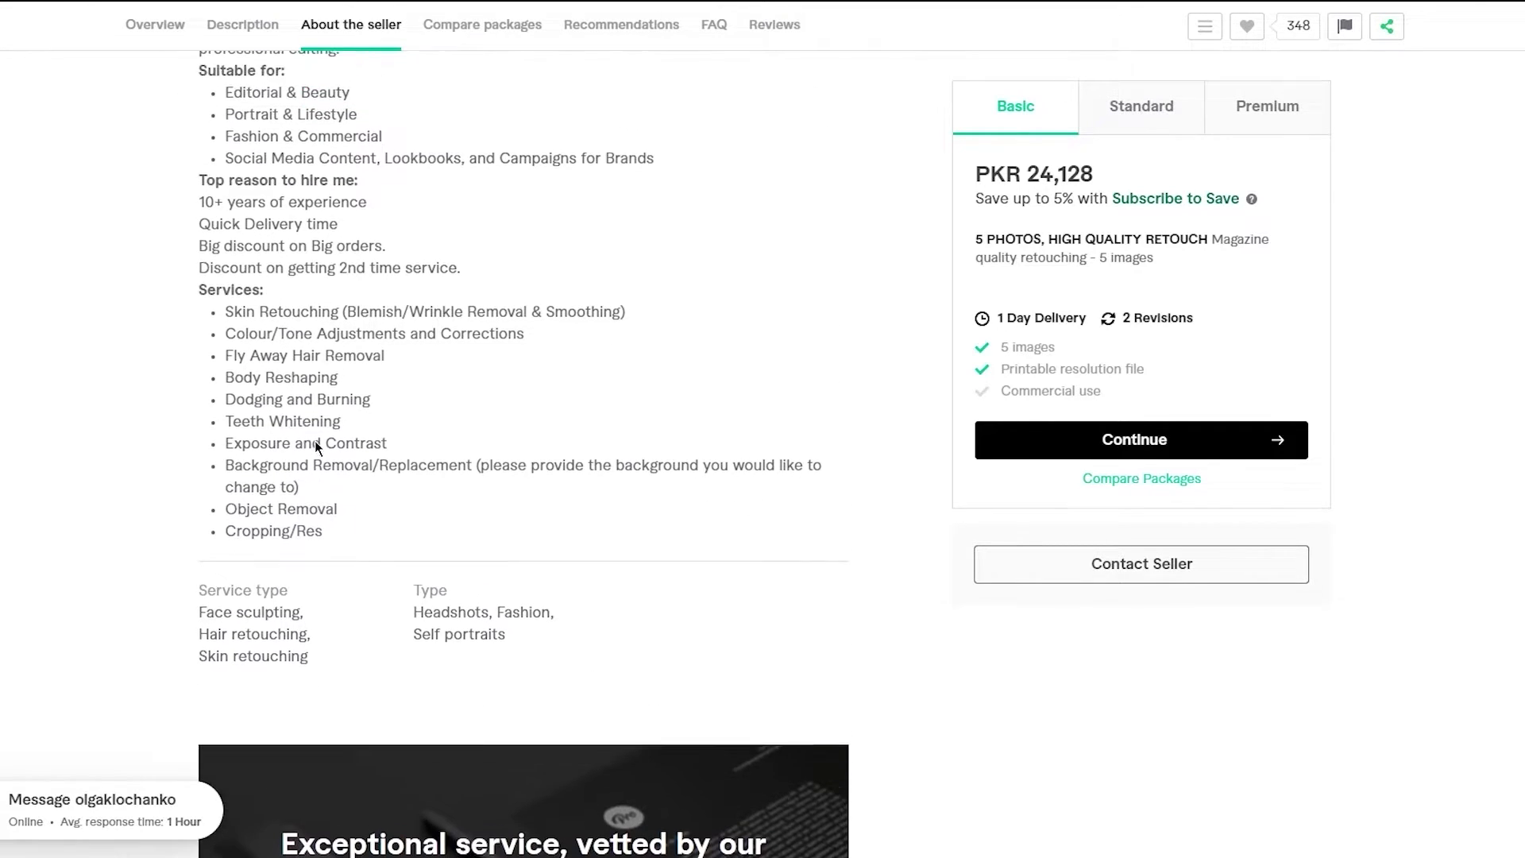
pyautogui.scroll(3, 315, 440)
pyautogui.scroll(8, 314, 439)
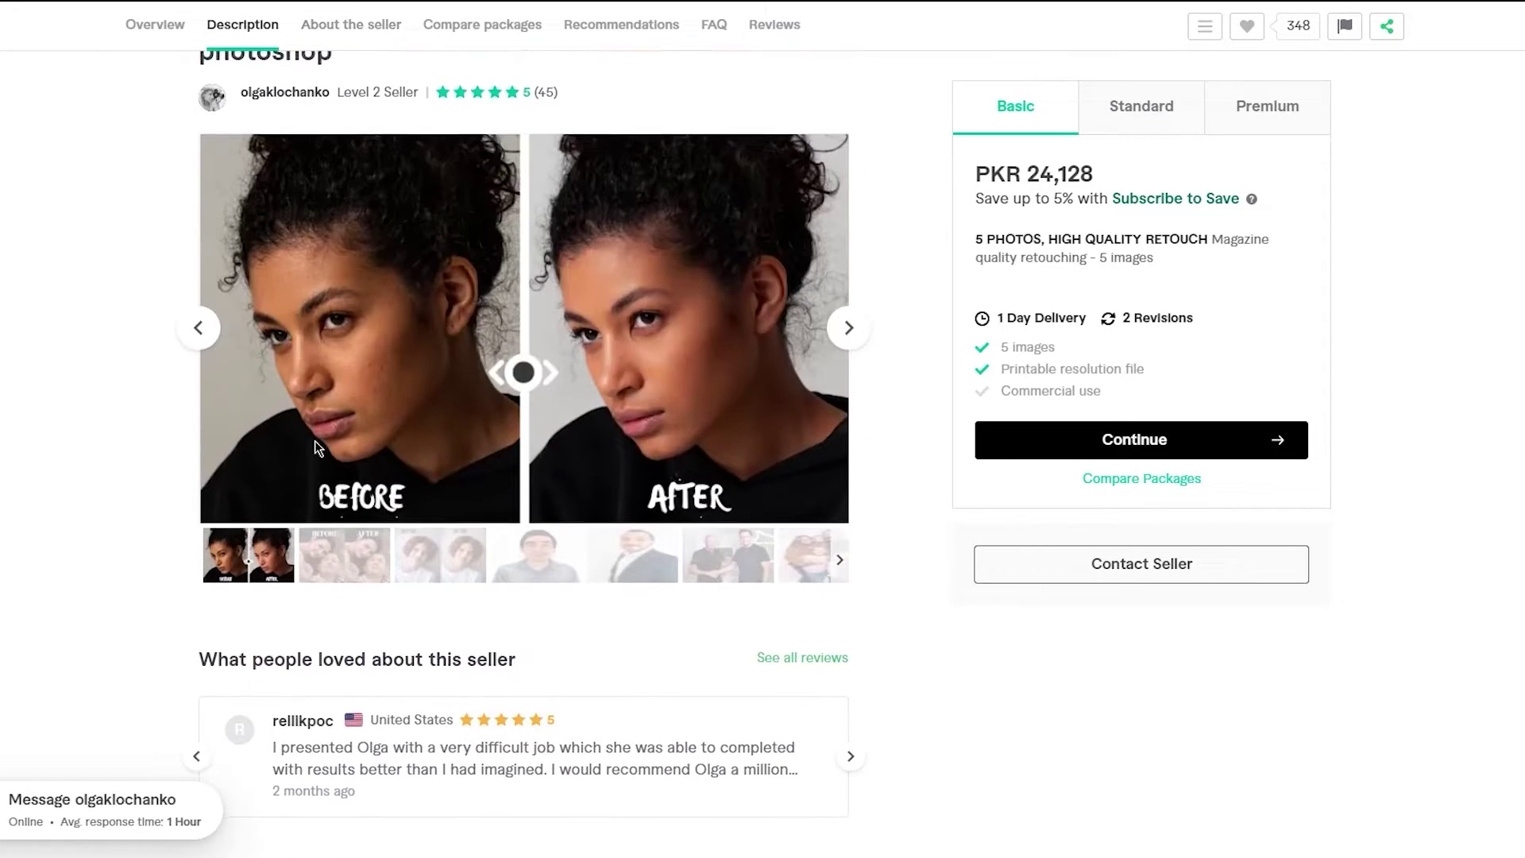
pyautogui.scroll(-3, 187, 645)
pyautogui.scroll(7, 187, 645)
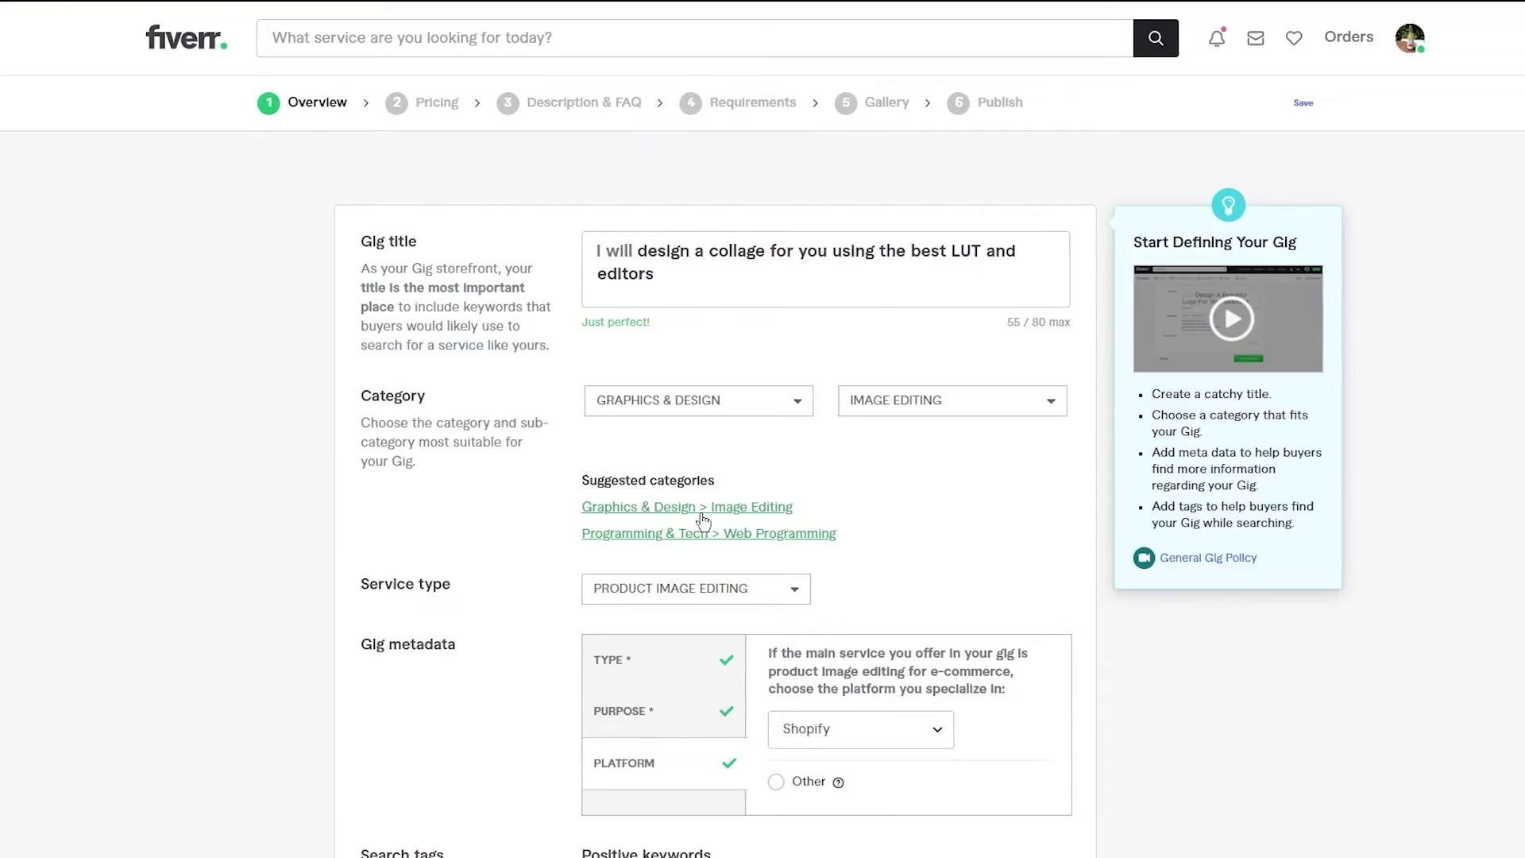
pyautogui.scroll(-15, 737, 522)
pyautogui.scroll(6, 921, 410)
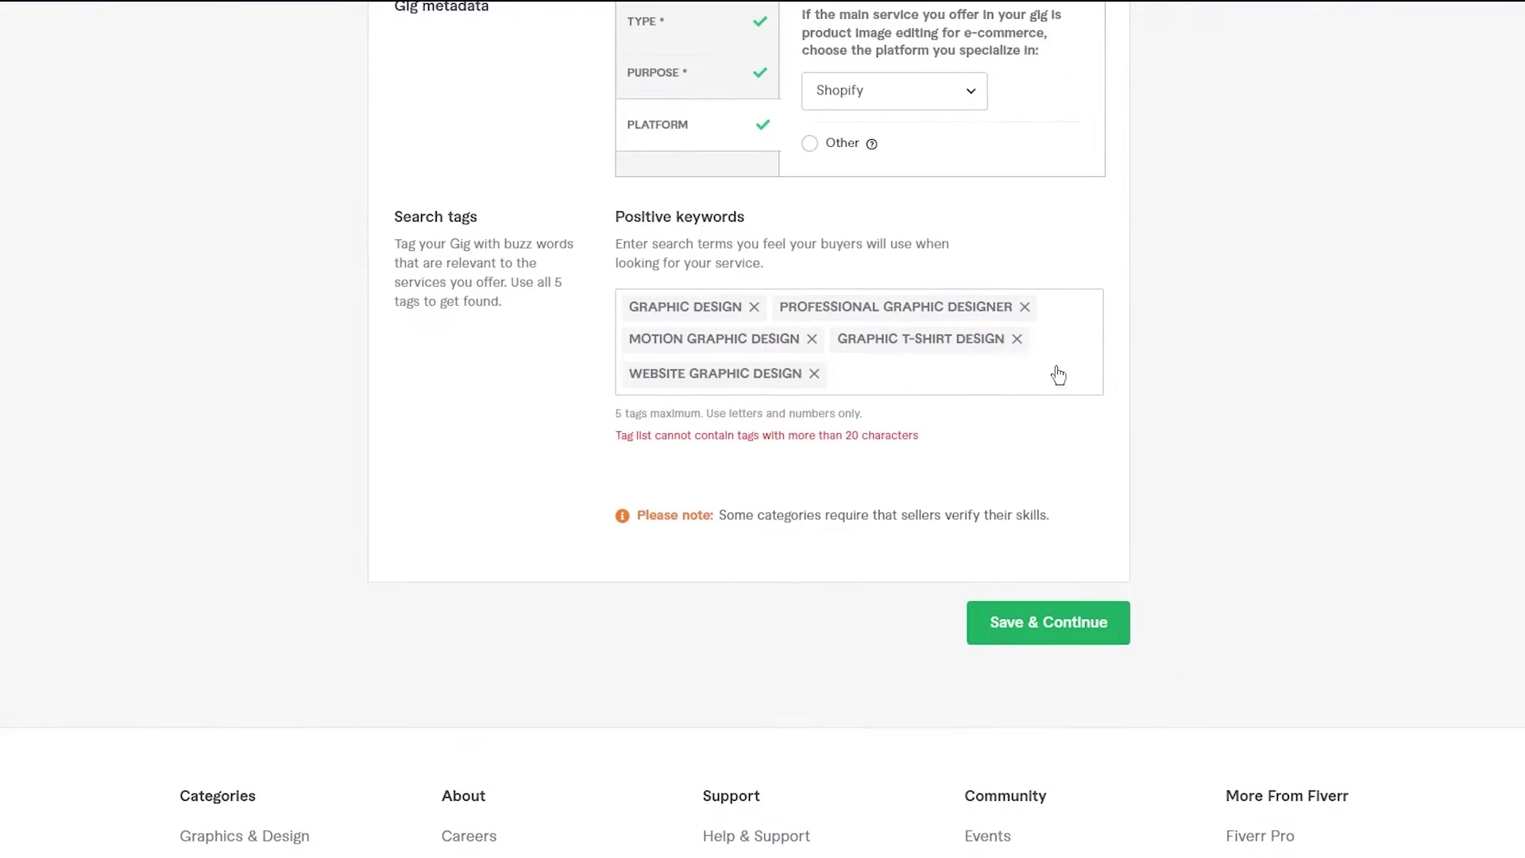
# - Remove the PROFESSIONAL GRAPHIC DESIGNER, WEBSITE, T-SHIRT and MOTION GRAPHIC DESIGN tags, then save the Overview
pyautogui.click(1023, 307)
pyautogui.scroll(1, 1030, 556)
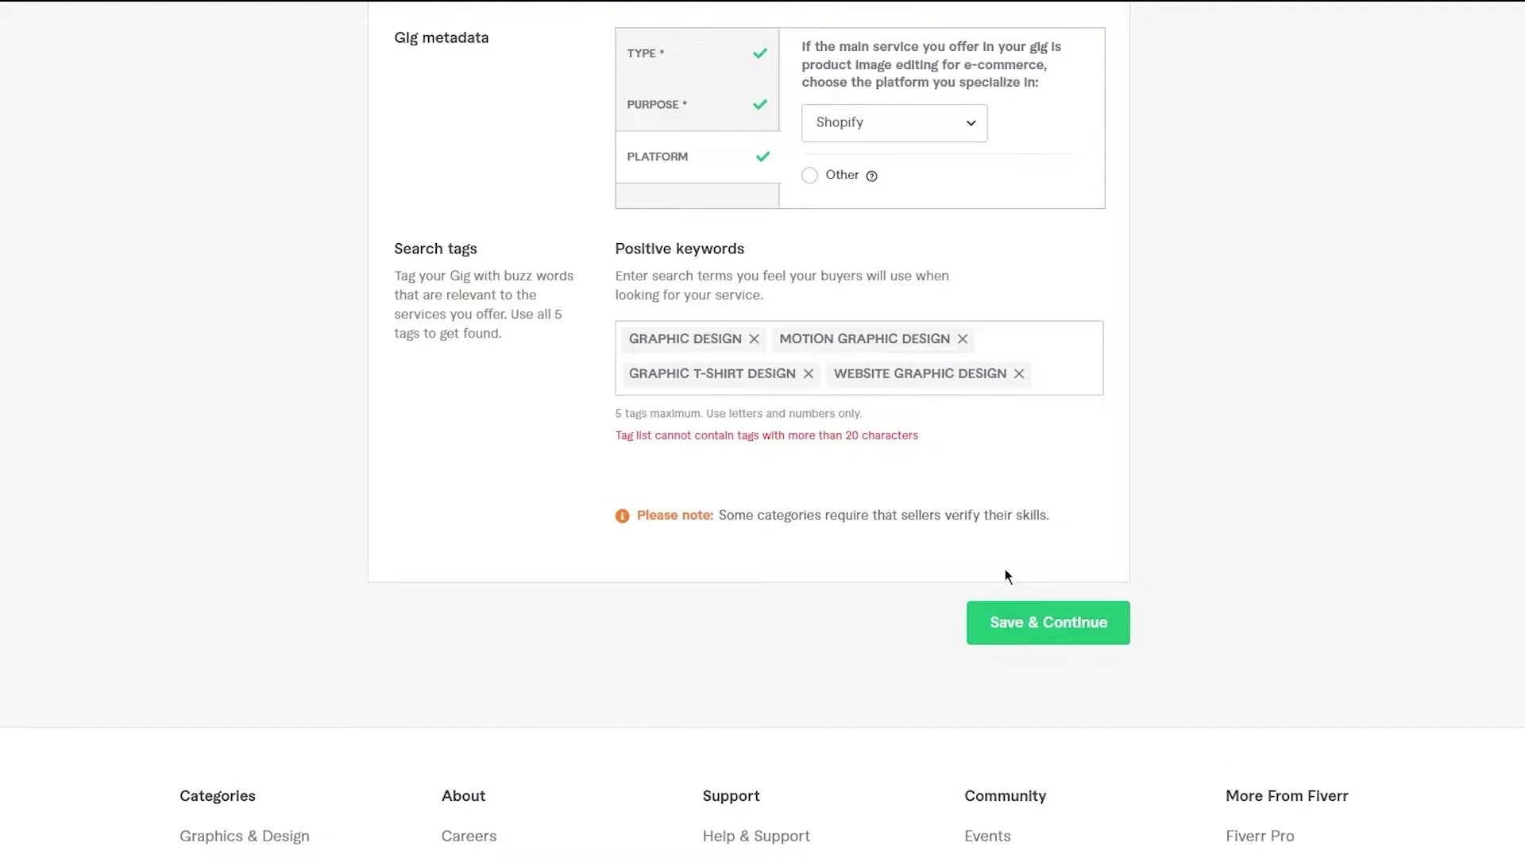
pyautogui.click(1018, 373)
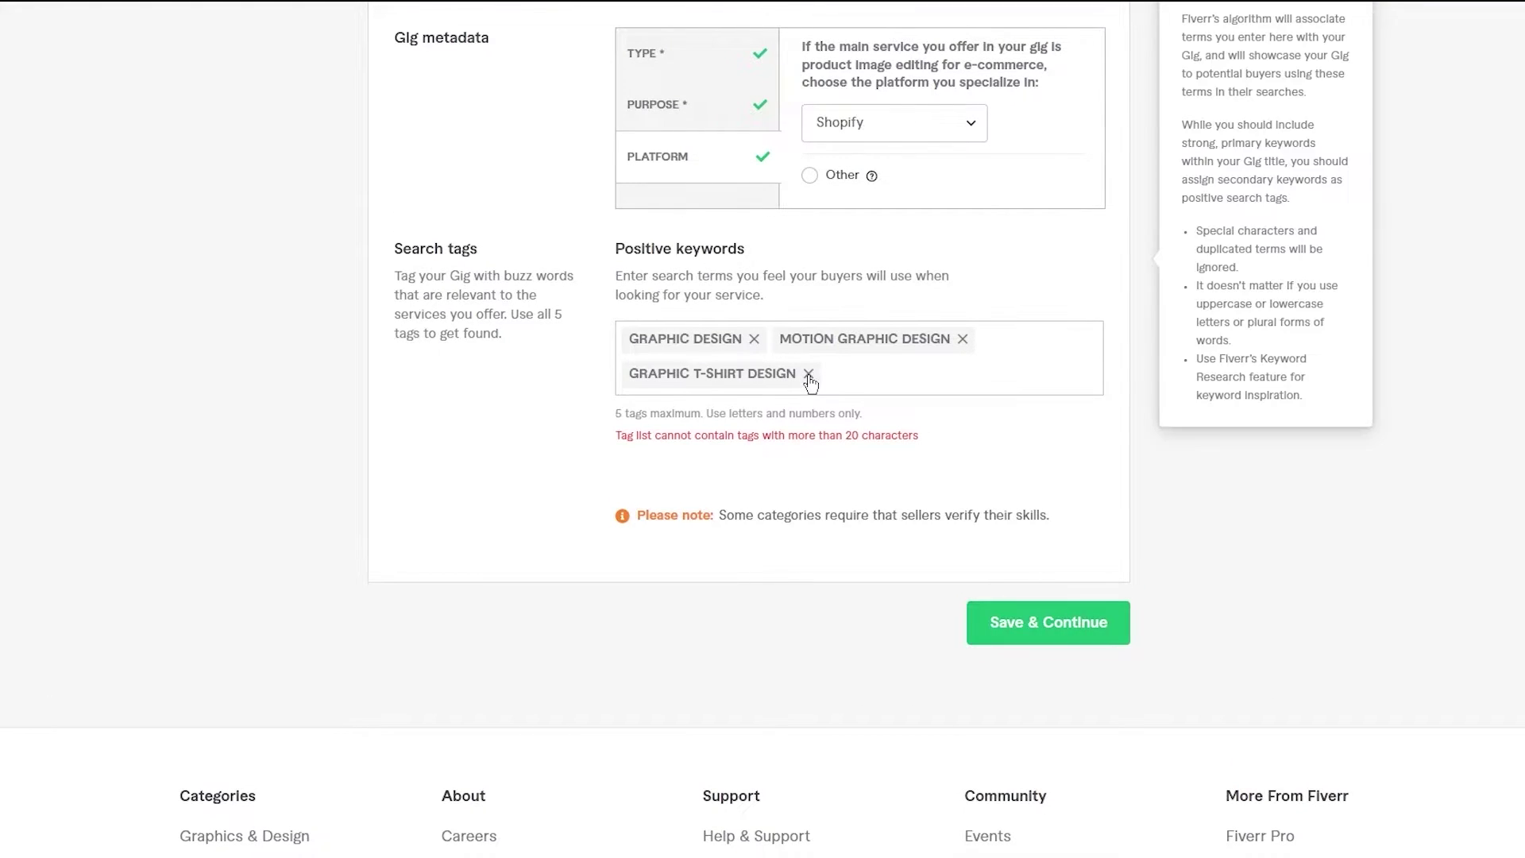
pyautogui.click(808, 375)
pyautogui.click(962, 339)
pyautogui.click(1028, 565)
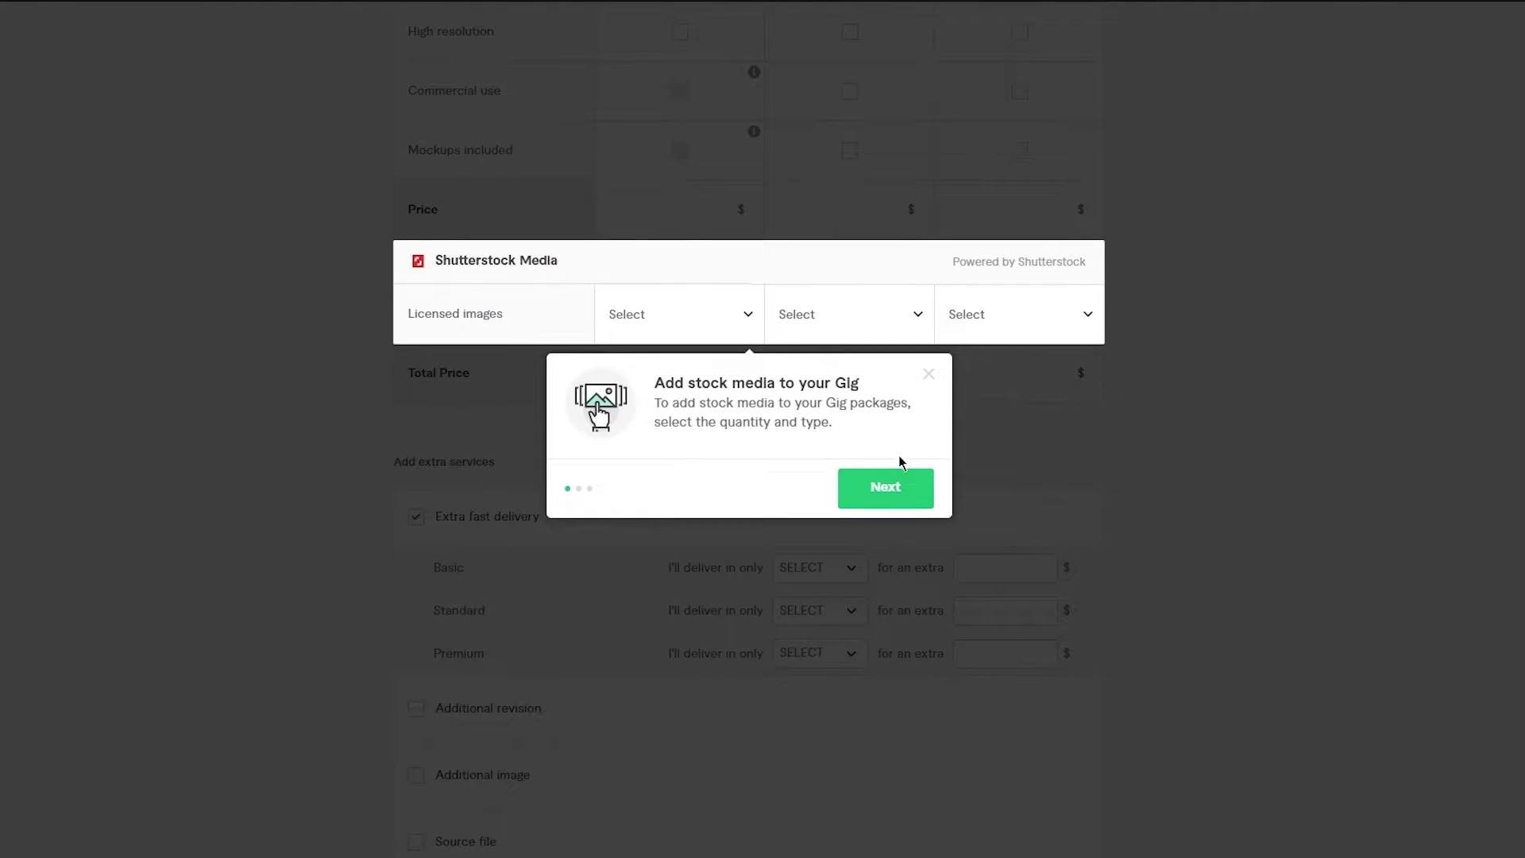
# - Step through the stock media and package price tips on Scope & Pricing and dismiss them
pyautogui.click(898, 492)
pyautogui.click(809, 488)
pyautogui.click(884, 492)
pyautogui.click(885, 492)
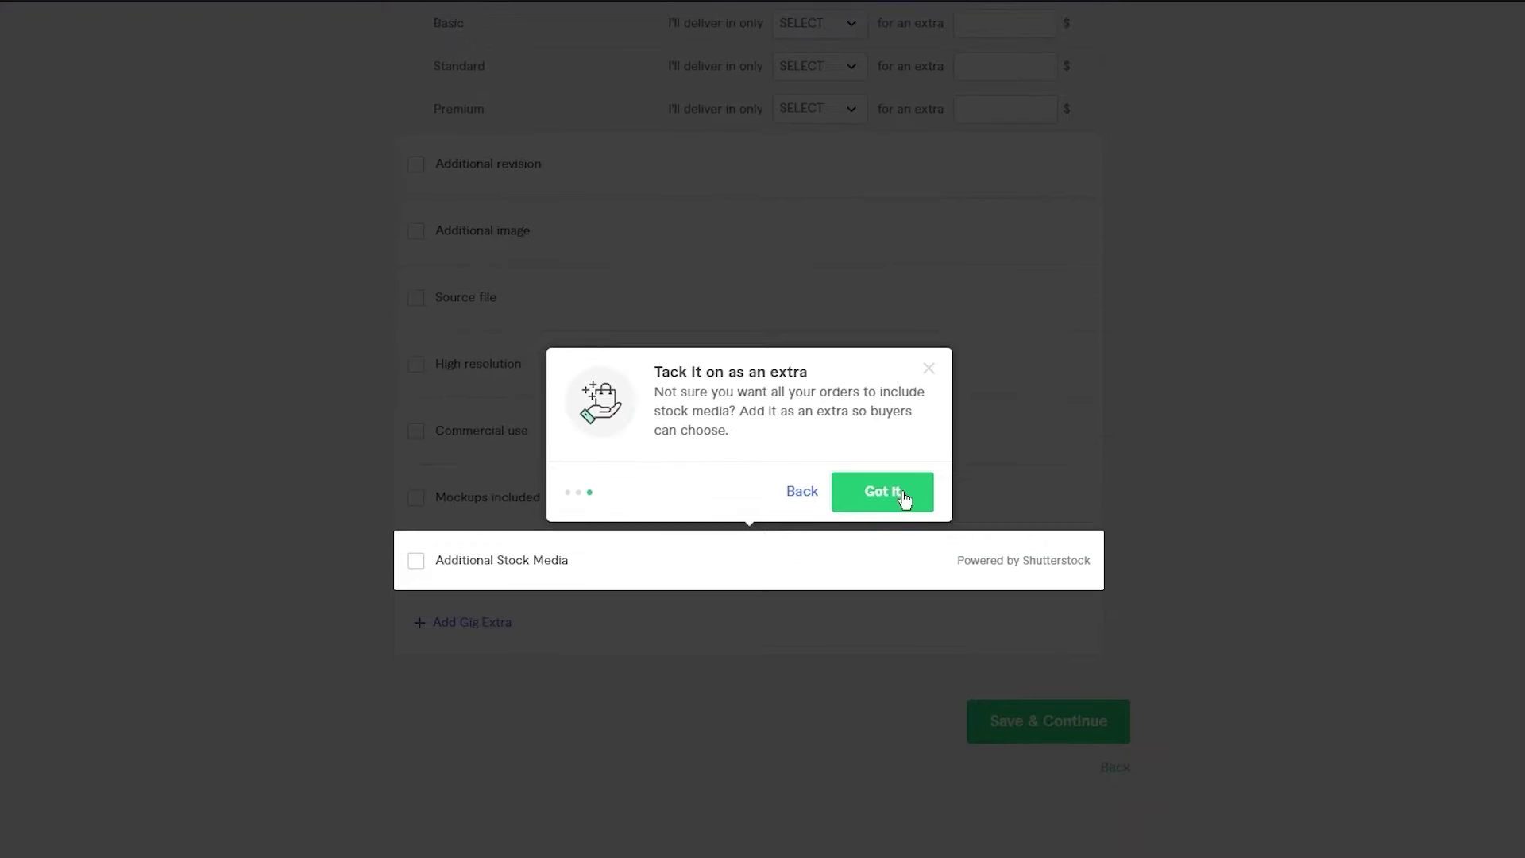
pyautogui.click(904, 497)
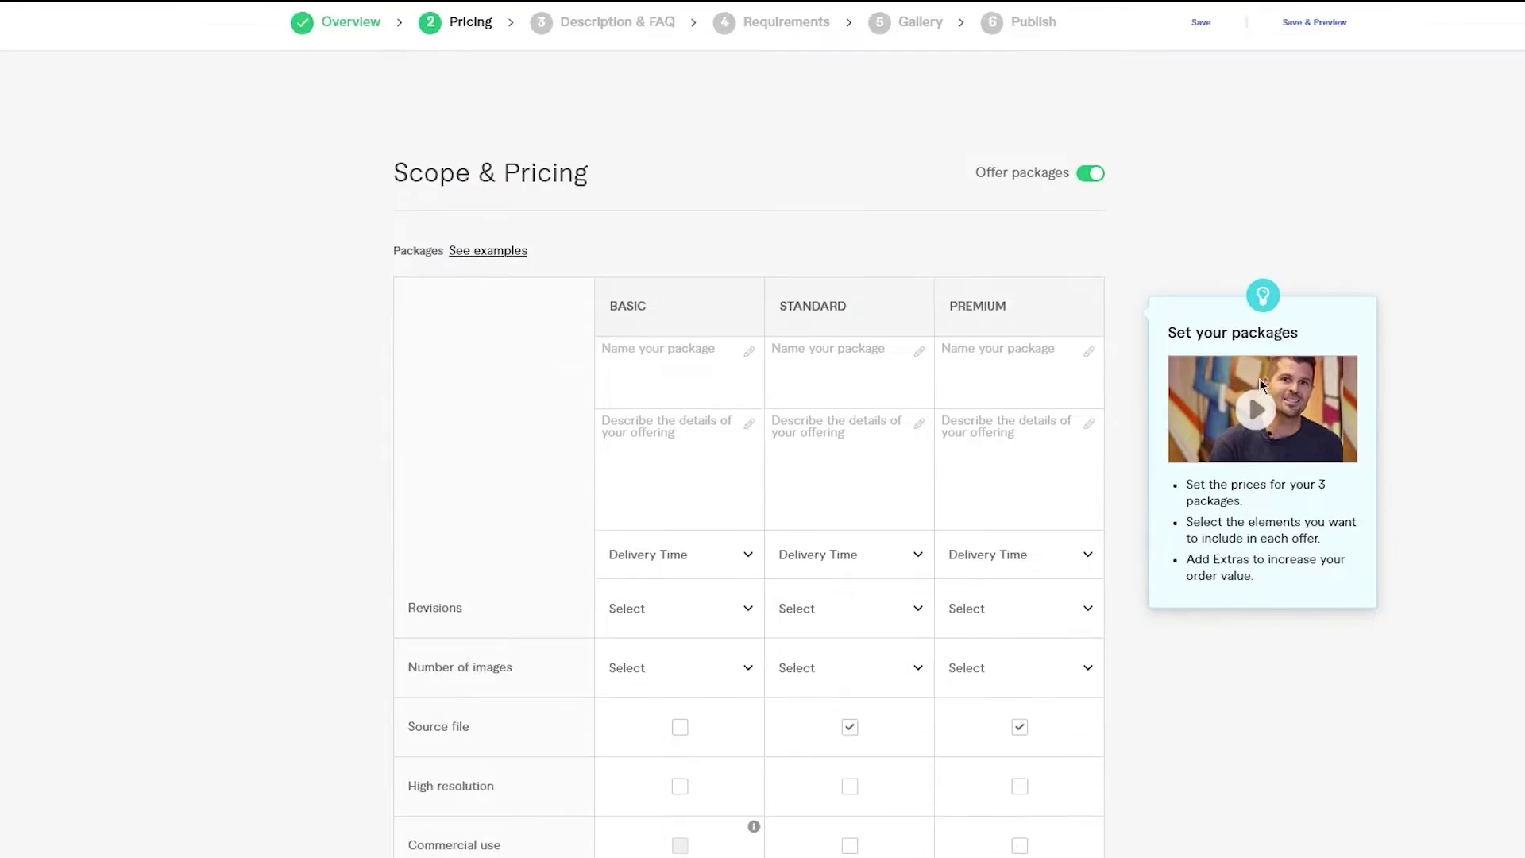
pyautogui.scroll(-2, 1259, 381)
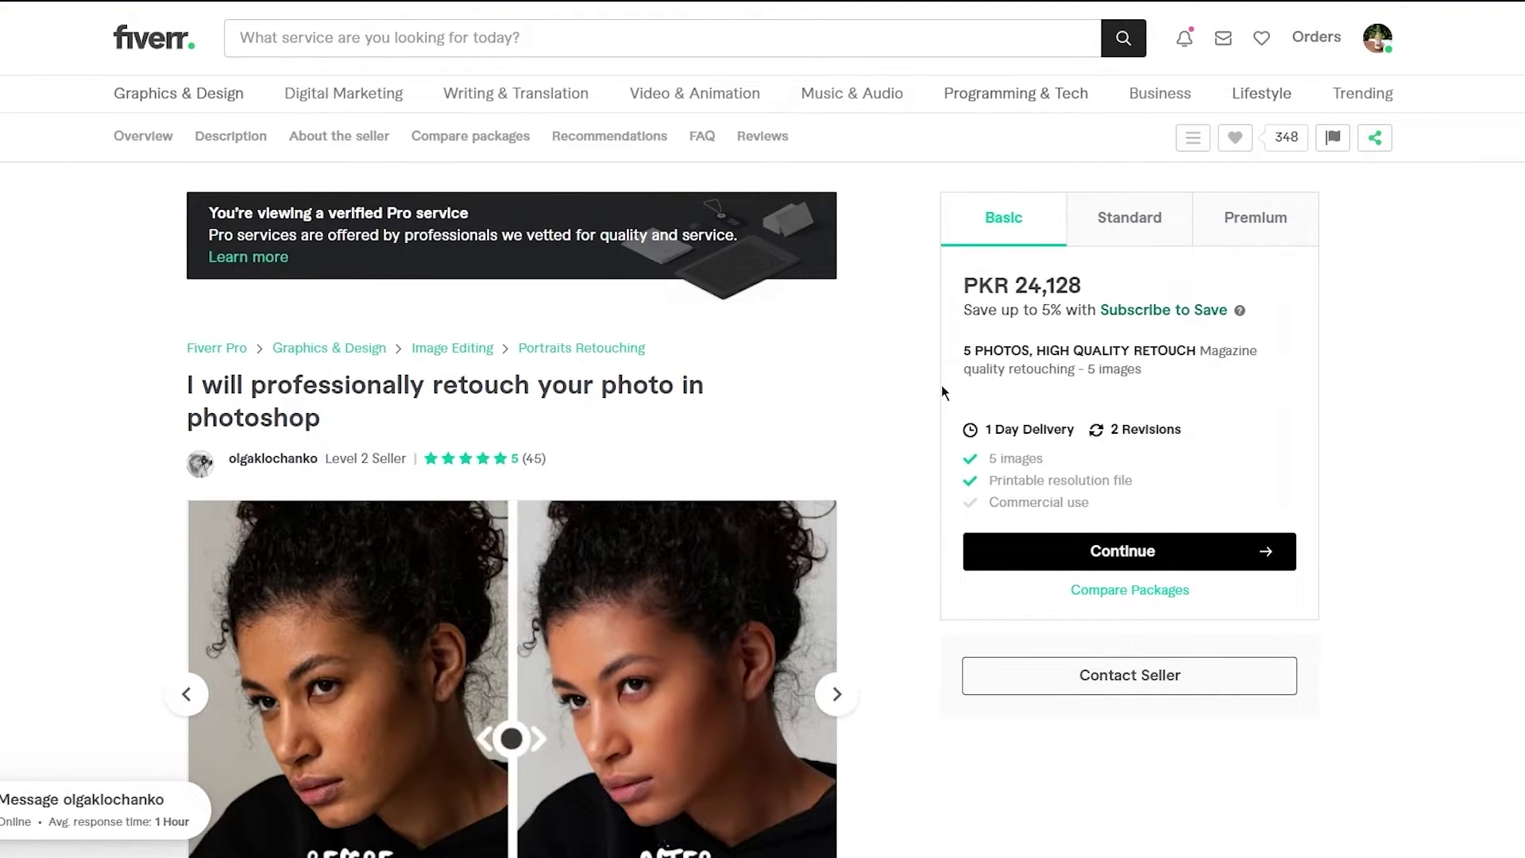
pyautogui.scroll(-2, 930, 378)
pyautogui.scroll(2, 874, 302)
pyautogui.click(1107, 234)
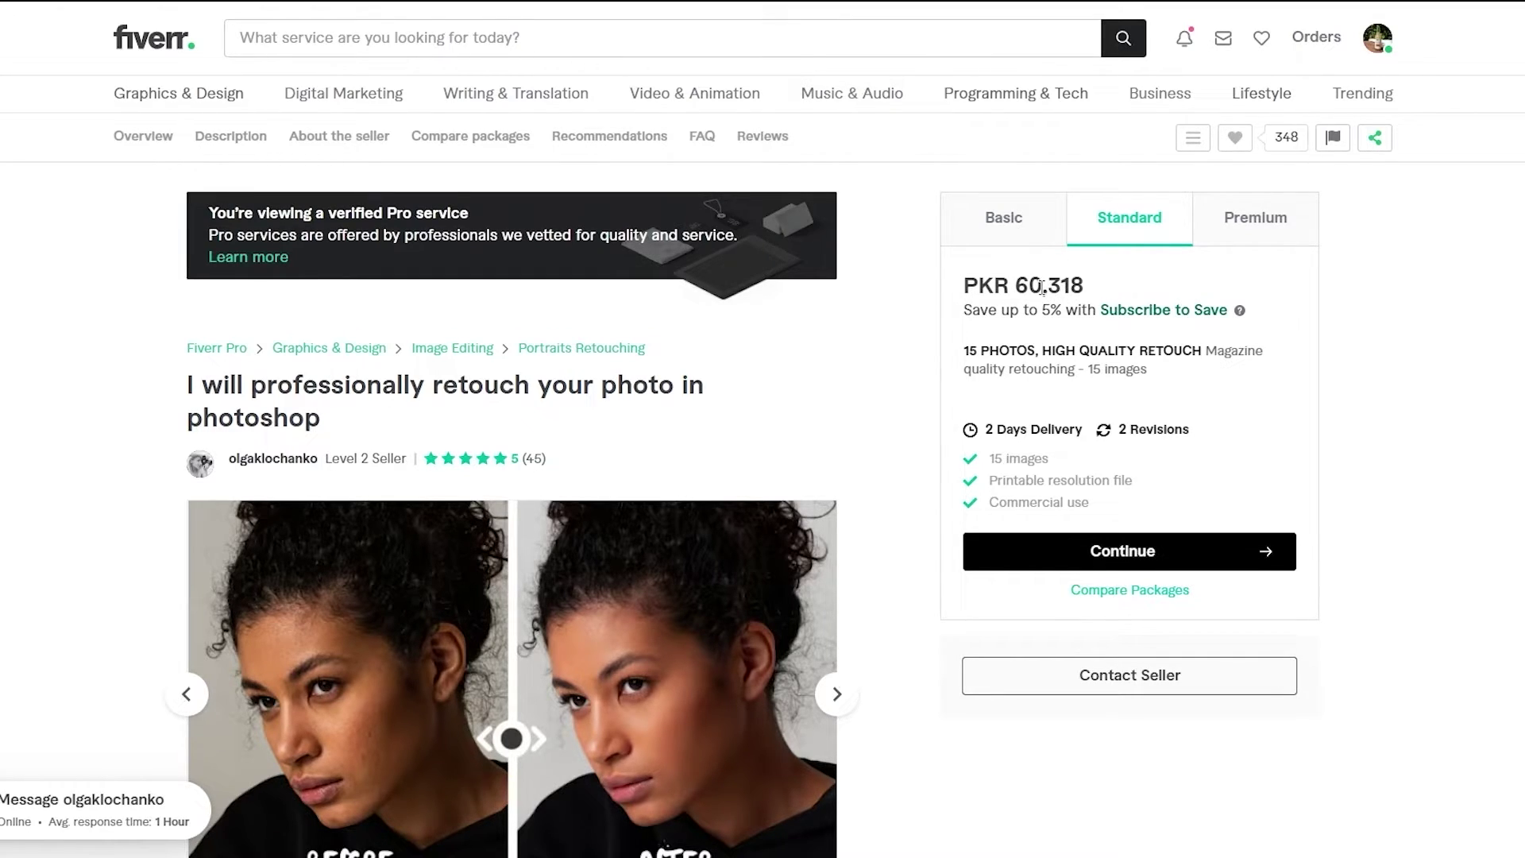
pyautogui.click(1243, 226)
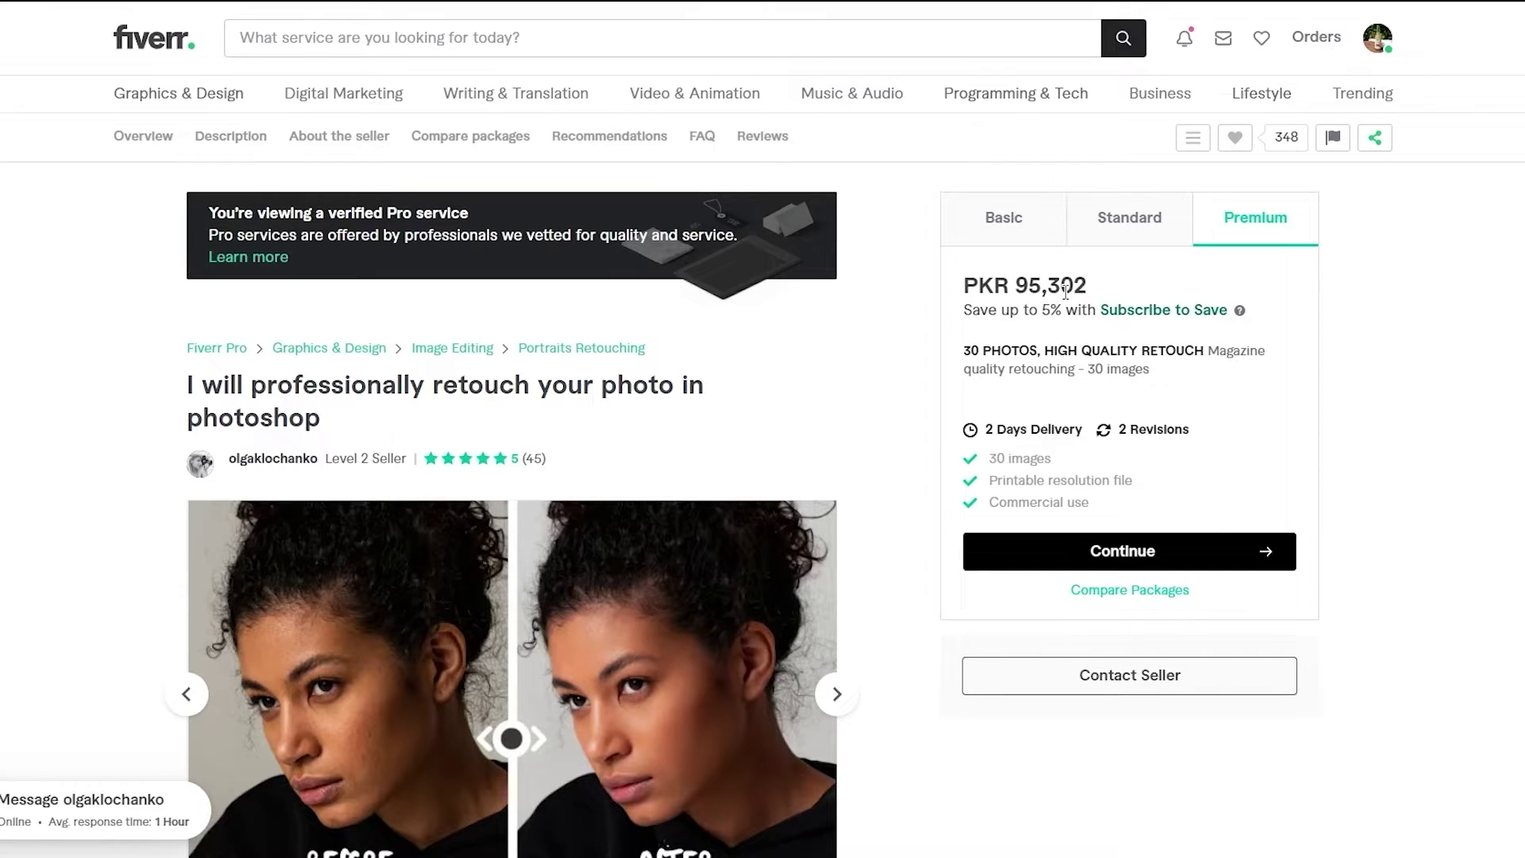
pyautogui.click(1038, 224)
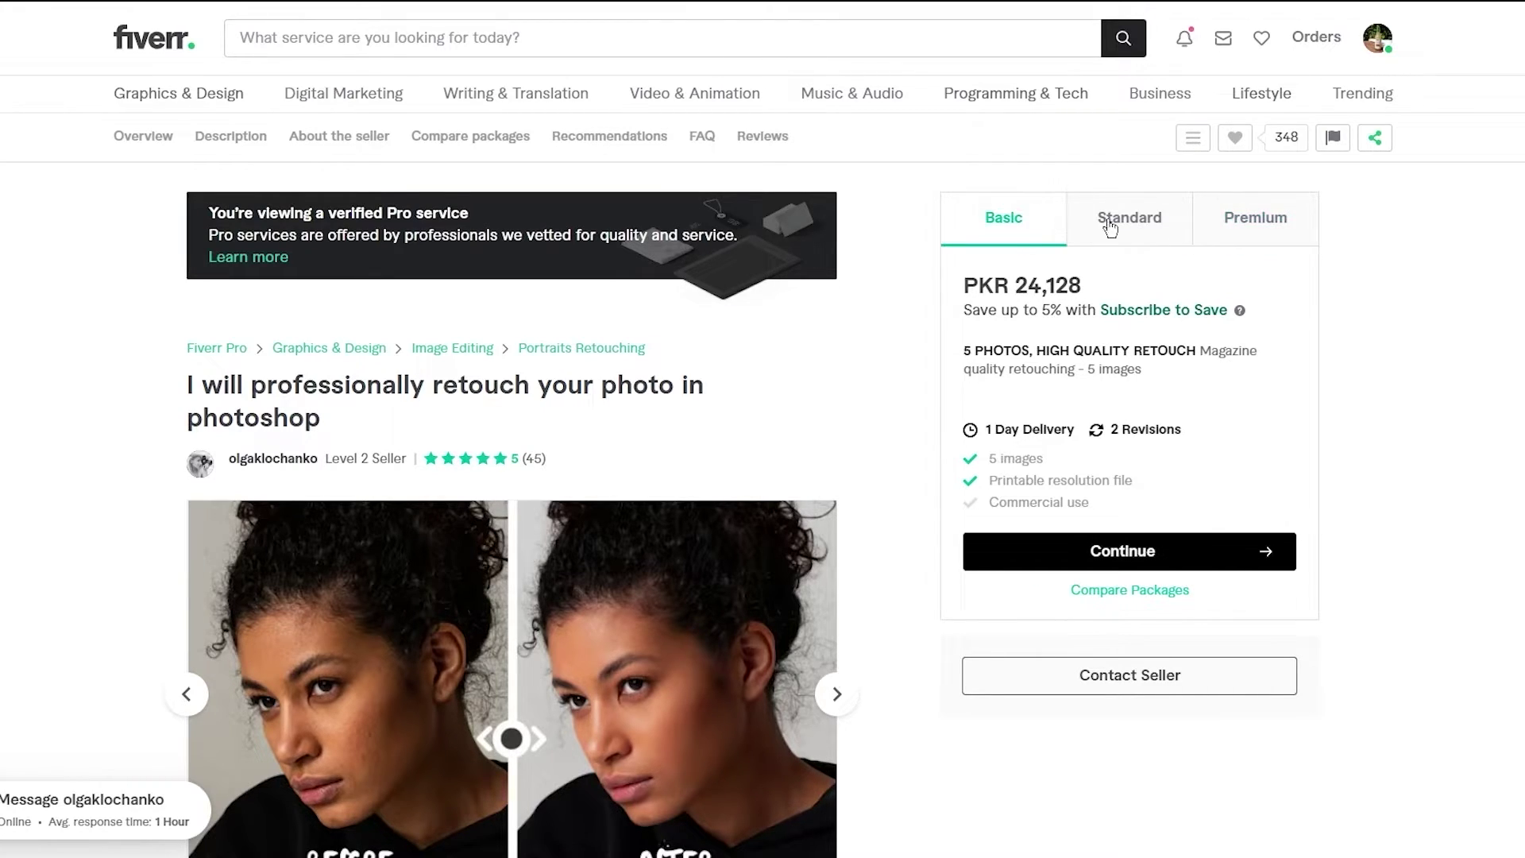
pyautogui.click(1119, 238)
pyautogui.click(1235, 216)
pyautogui.click(1017, 244)
pyautogui.click(1097, 243)
pyautogui.click(1247, 226)
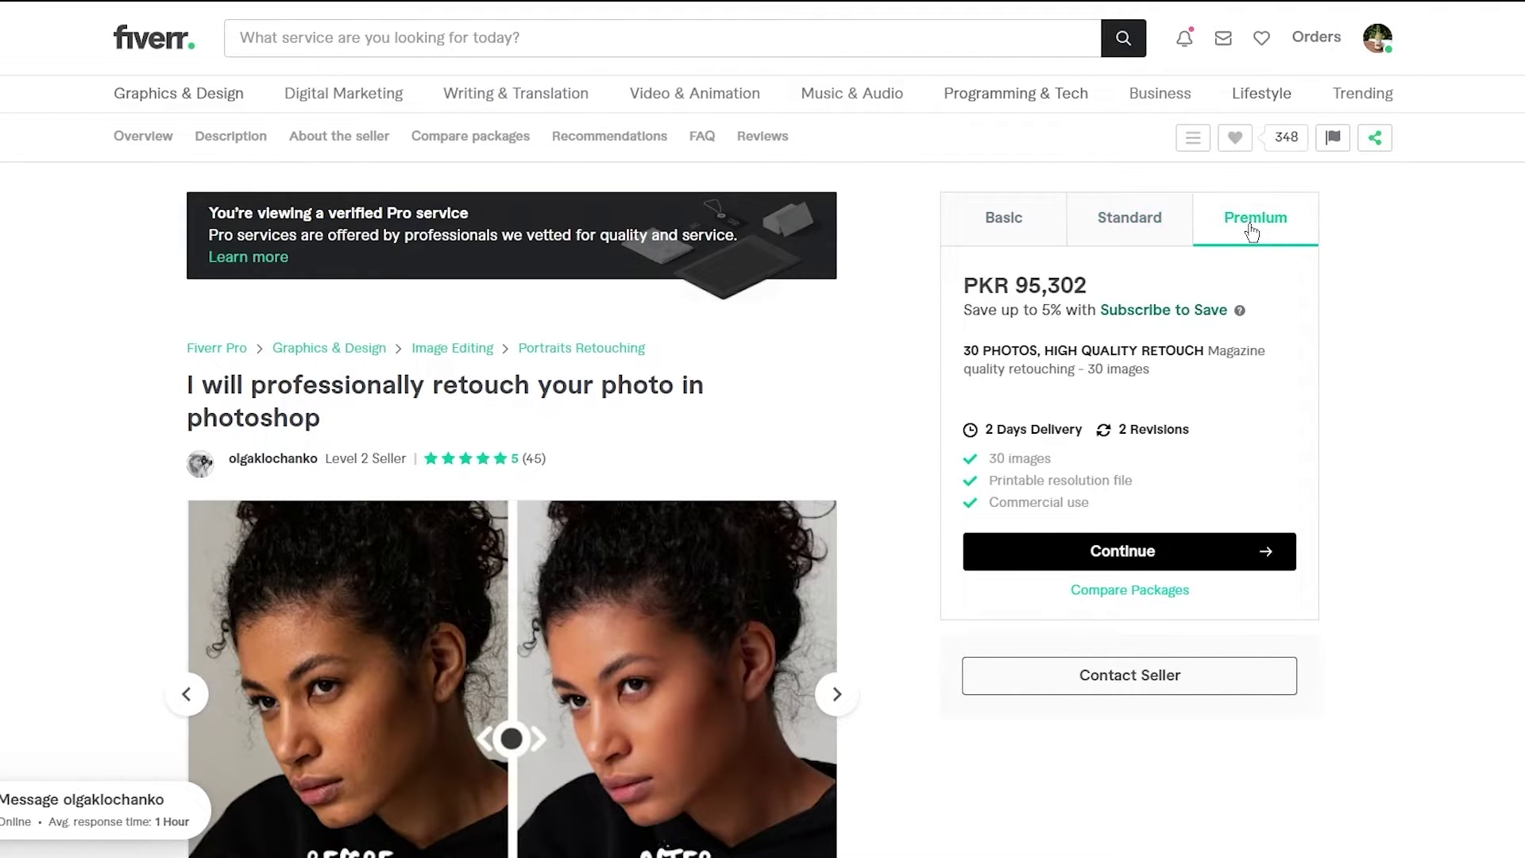
pyautogui.click(1032, 227)
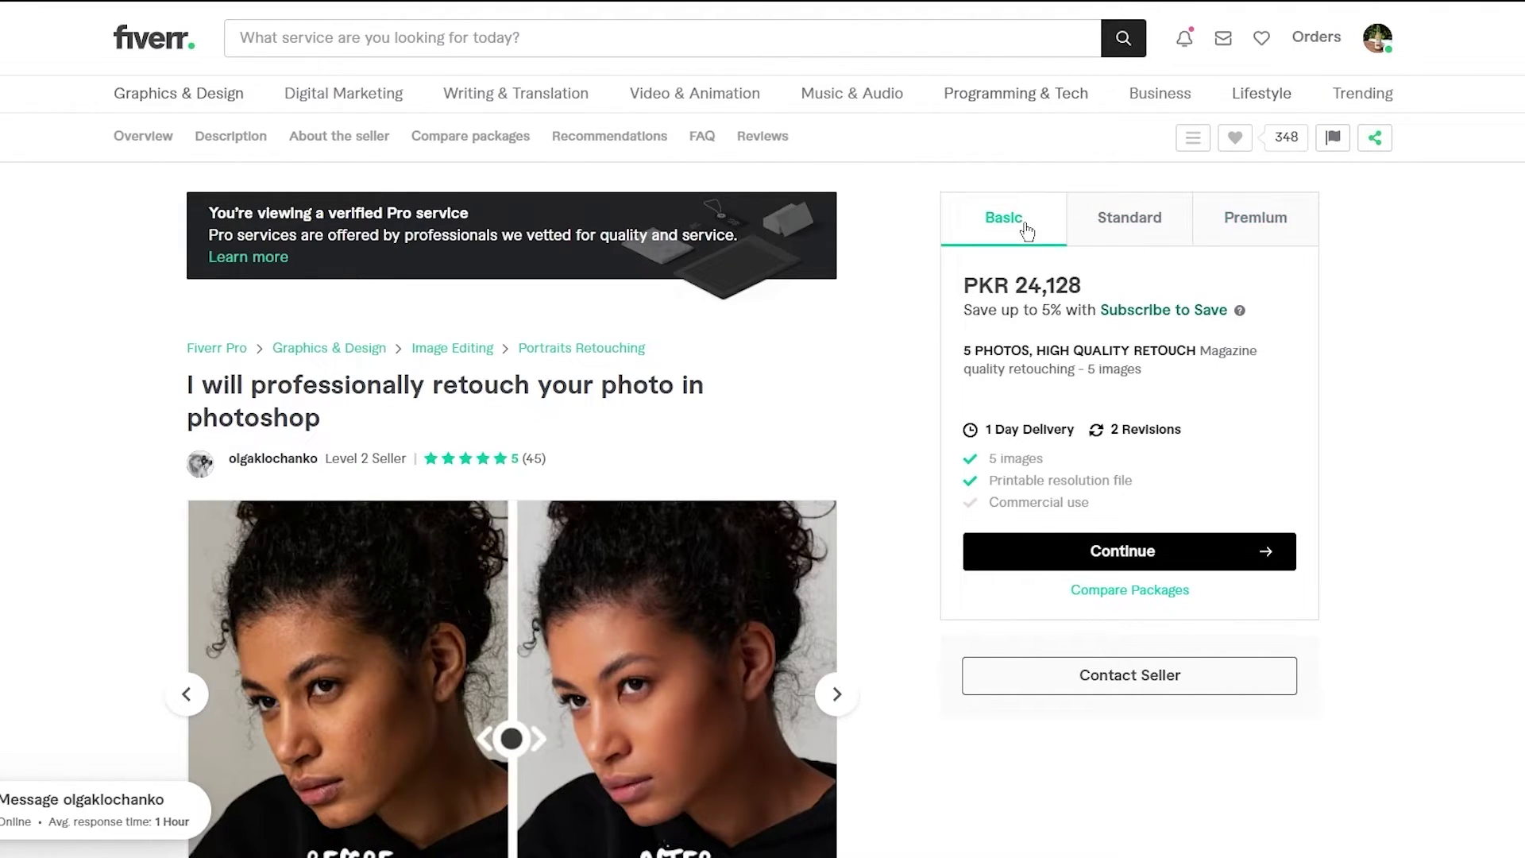
pyautogui.click(1147, 239)
pyautogui.click(1297, 227)
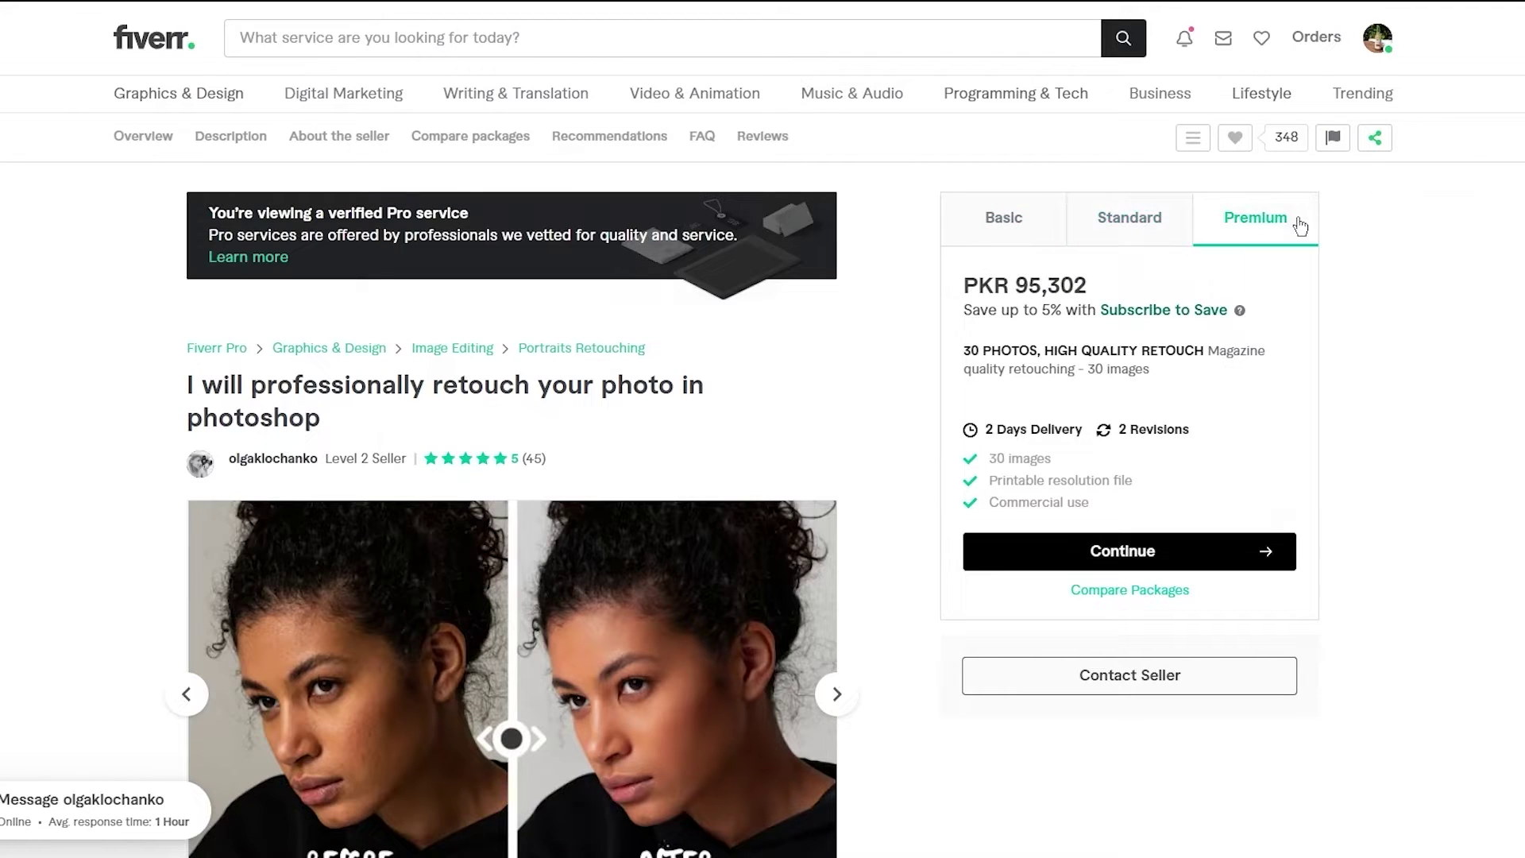
pyautogui.click(1022, 213)
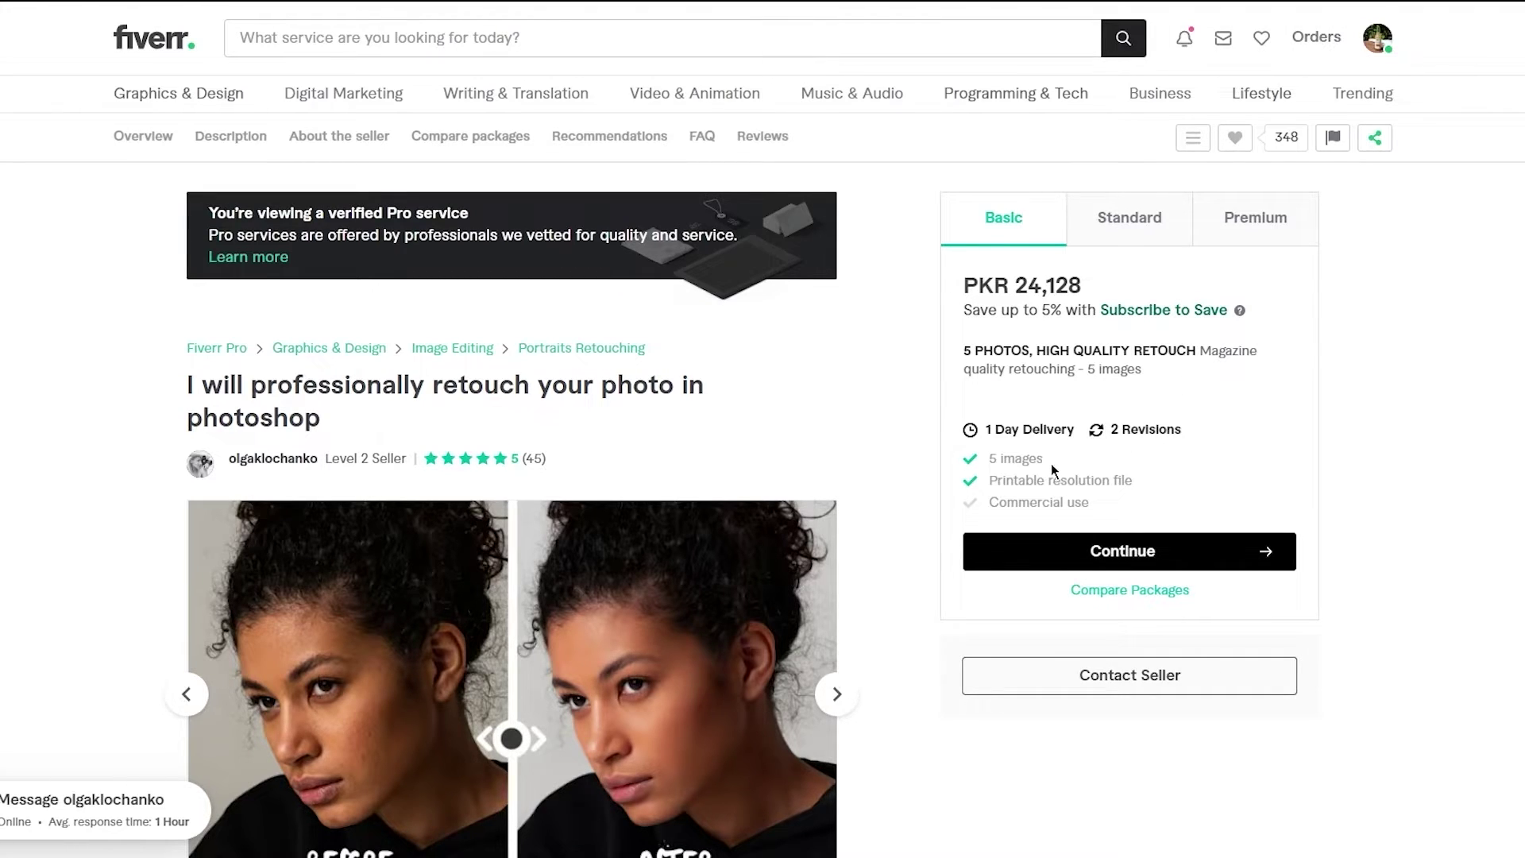
# - Compare the reference gig's Basic, Standard and Premium package details
pyautogui.click(1112, 236)
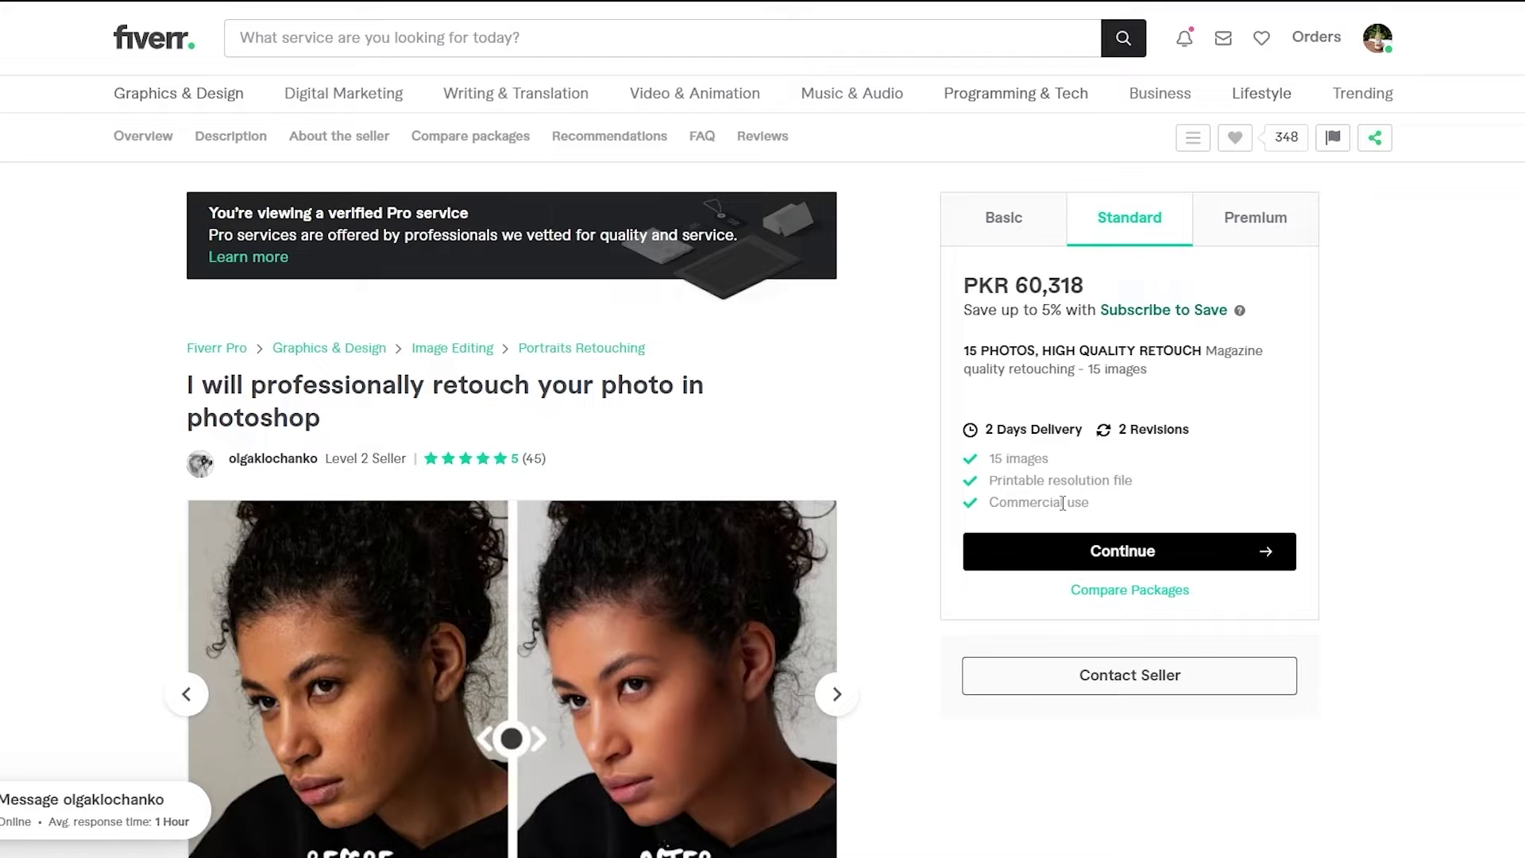
pyautogui.click(1037, 230)
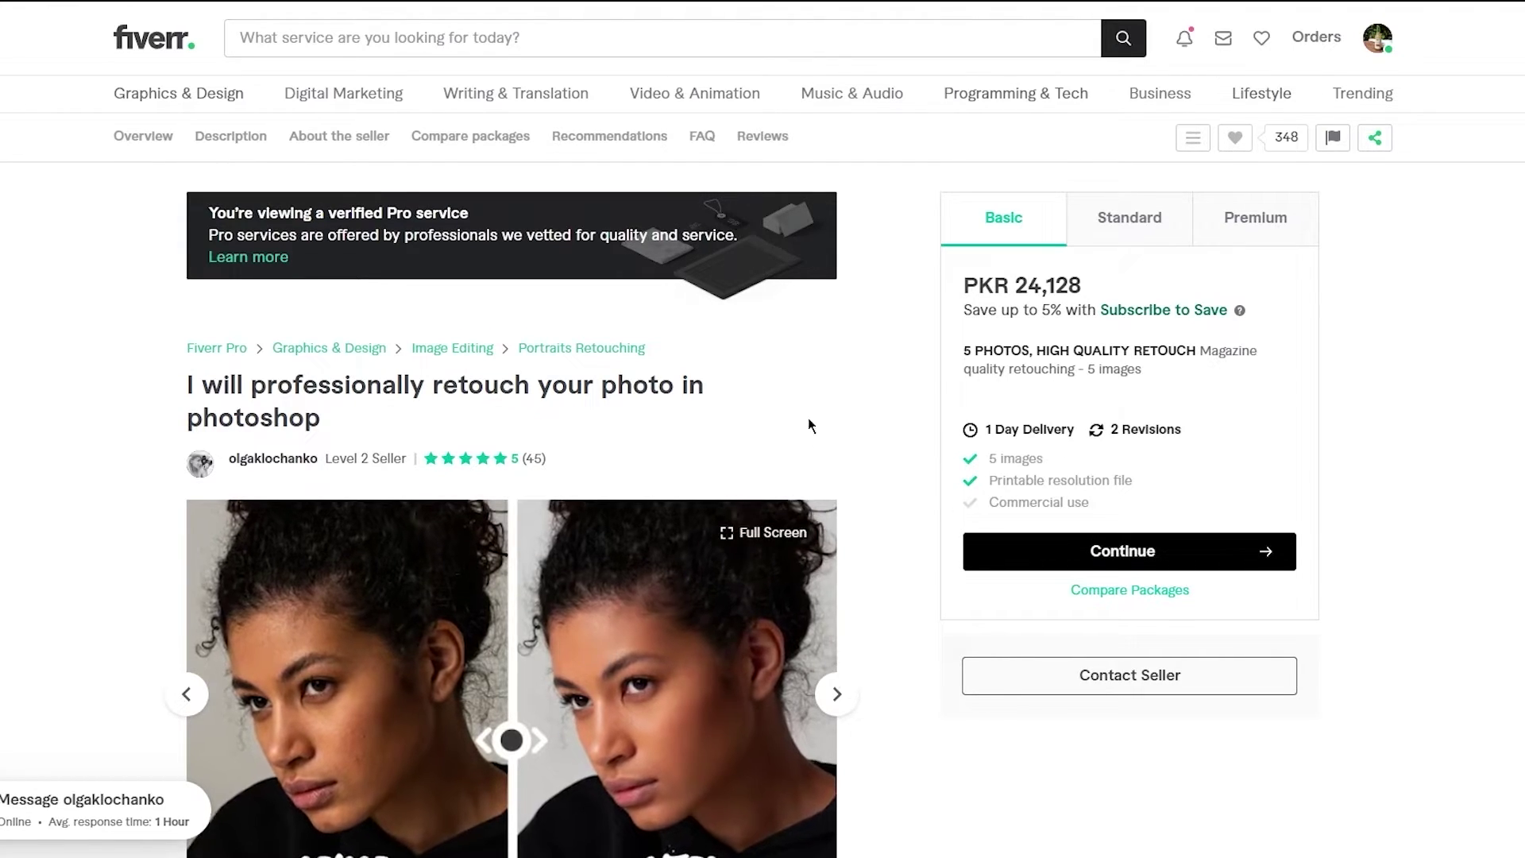
pyautogui.click(1102, 227)
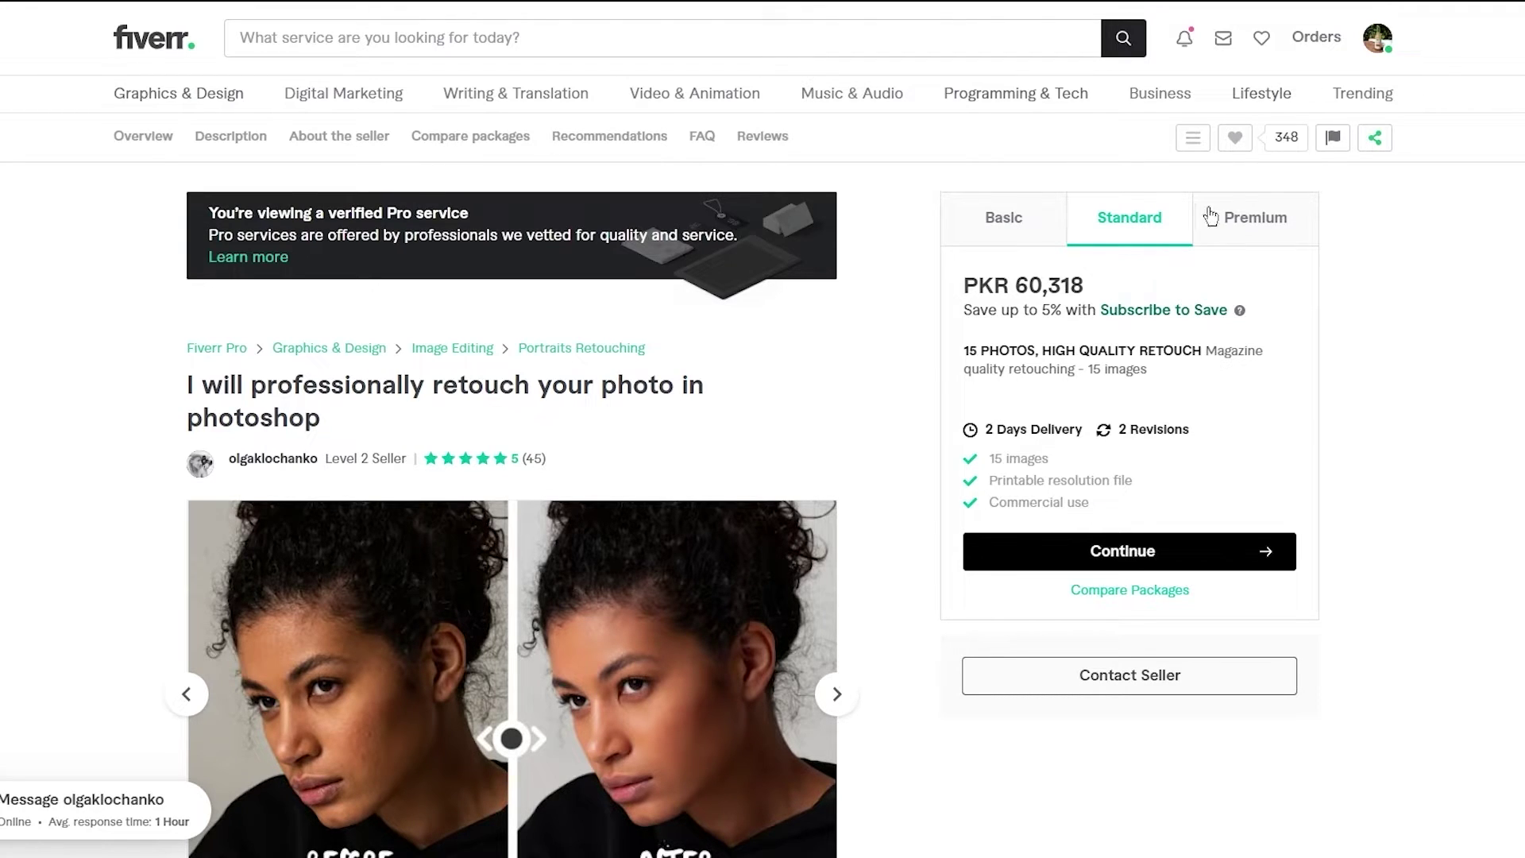
pyautogui.click(1261, 216)
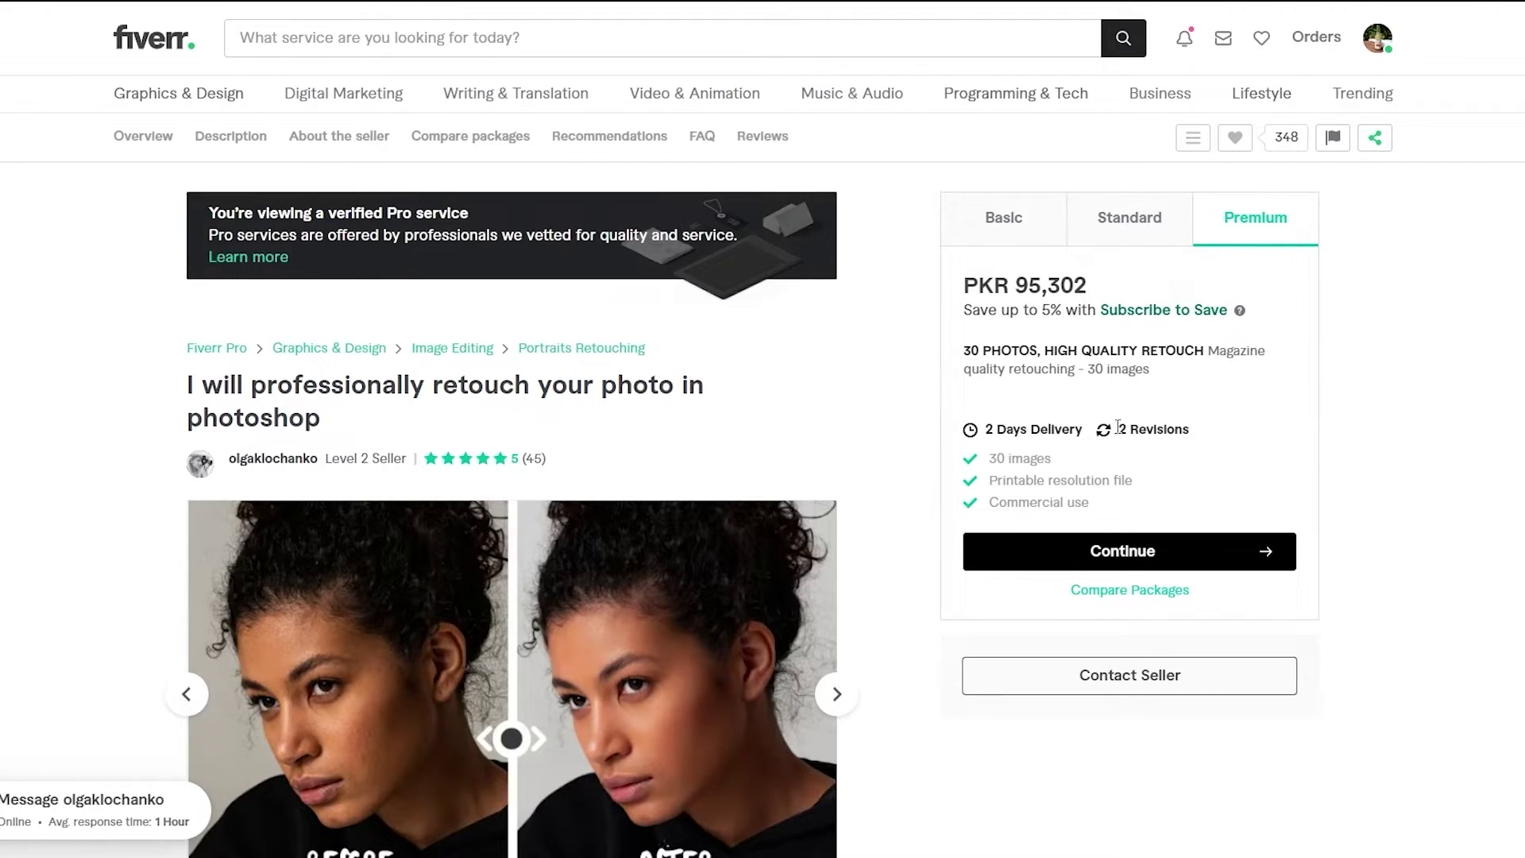
pyautogui.scroll(-3, 1150, 475)
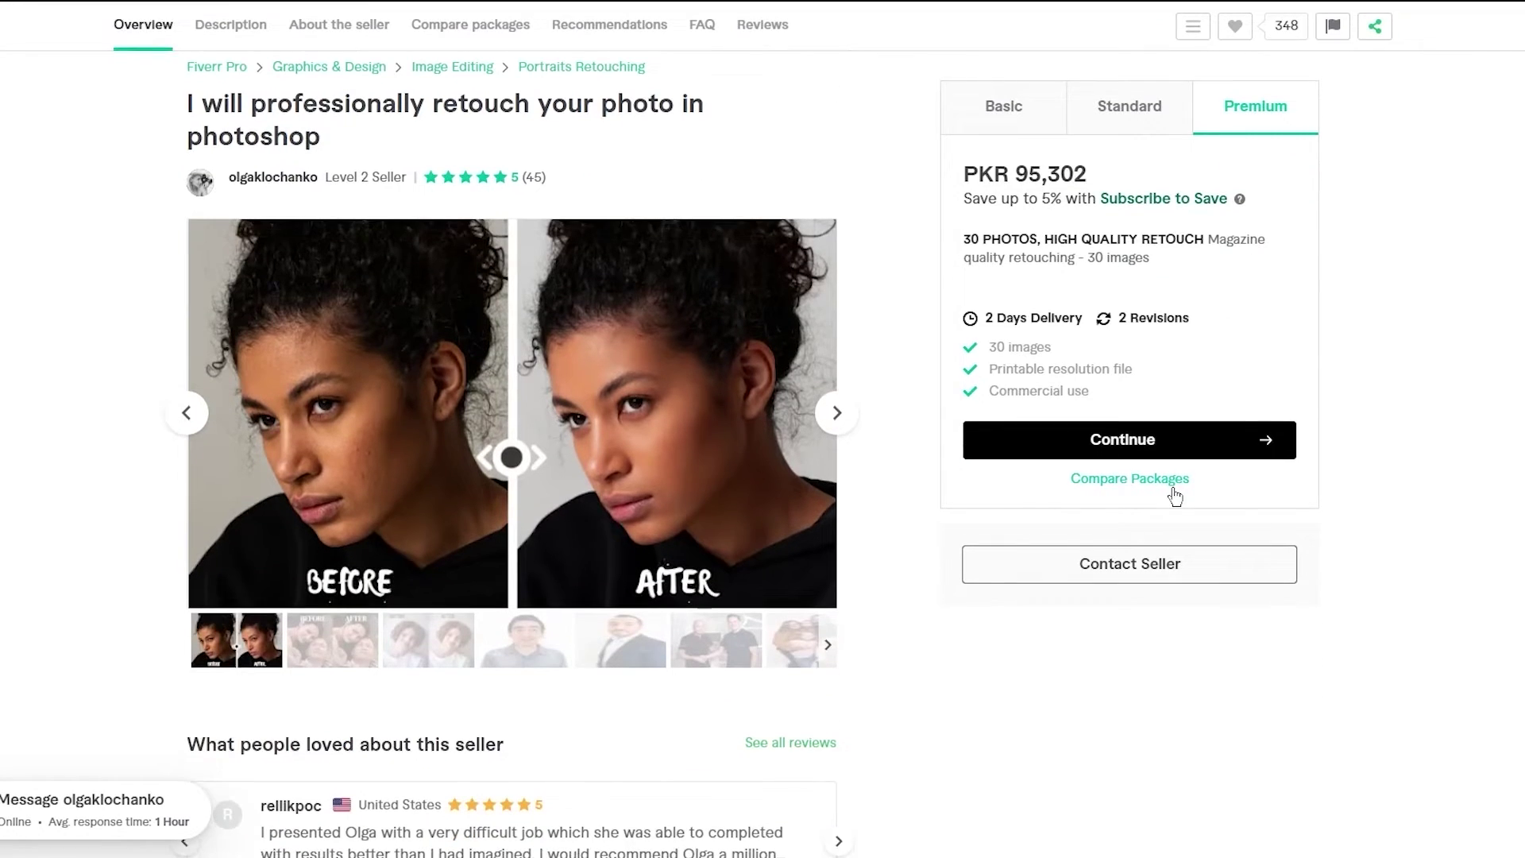
pyautogui.scroll(-8, 1175, 496)
pyautogui.scroll(11, 1389, 501)
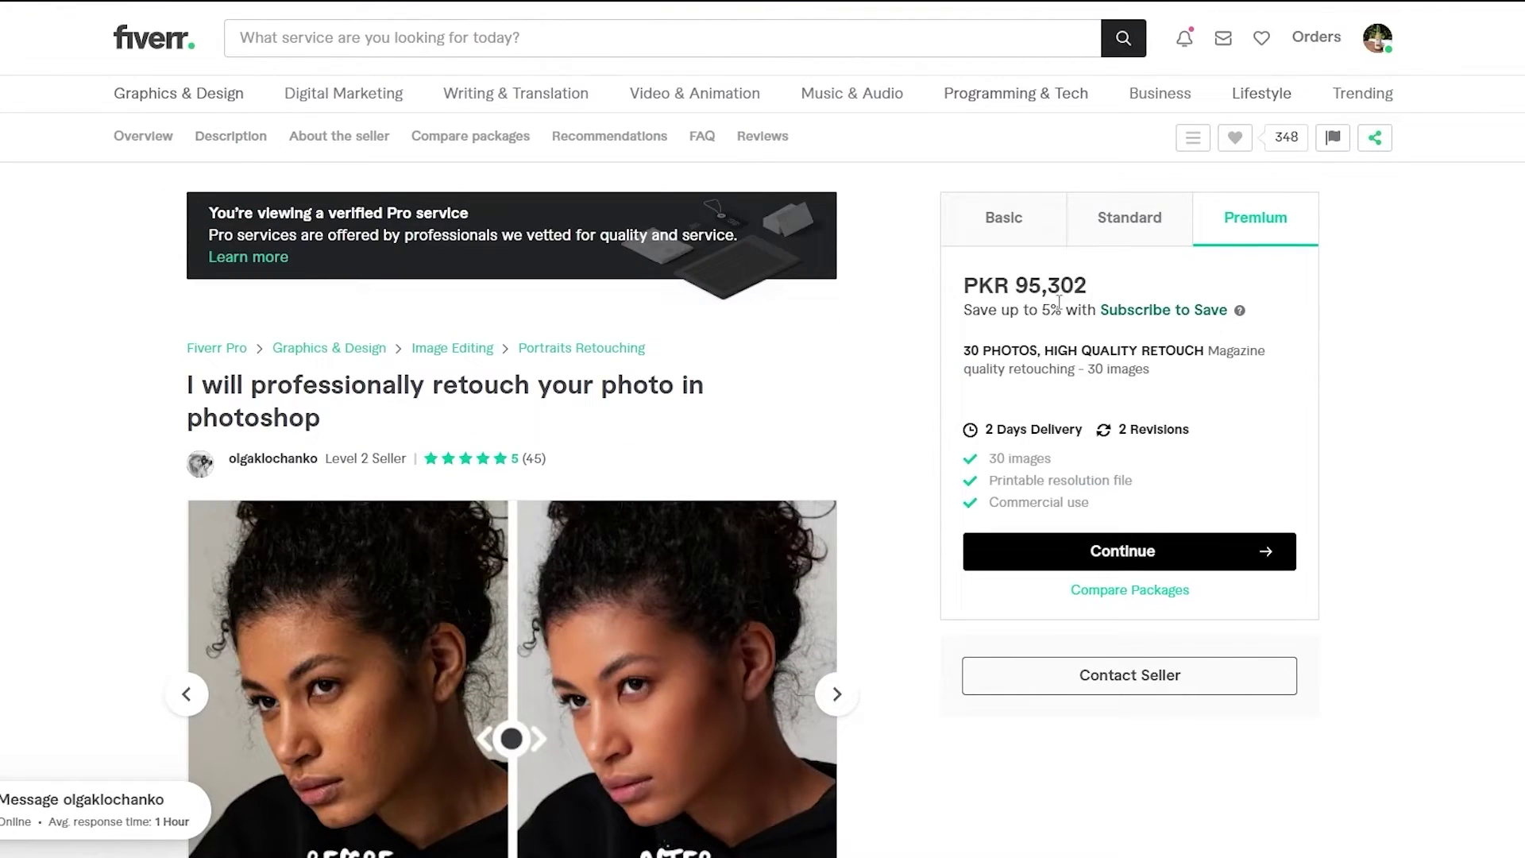
pyautogui.click(1024, 230)
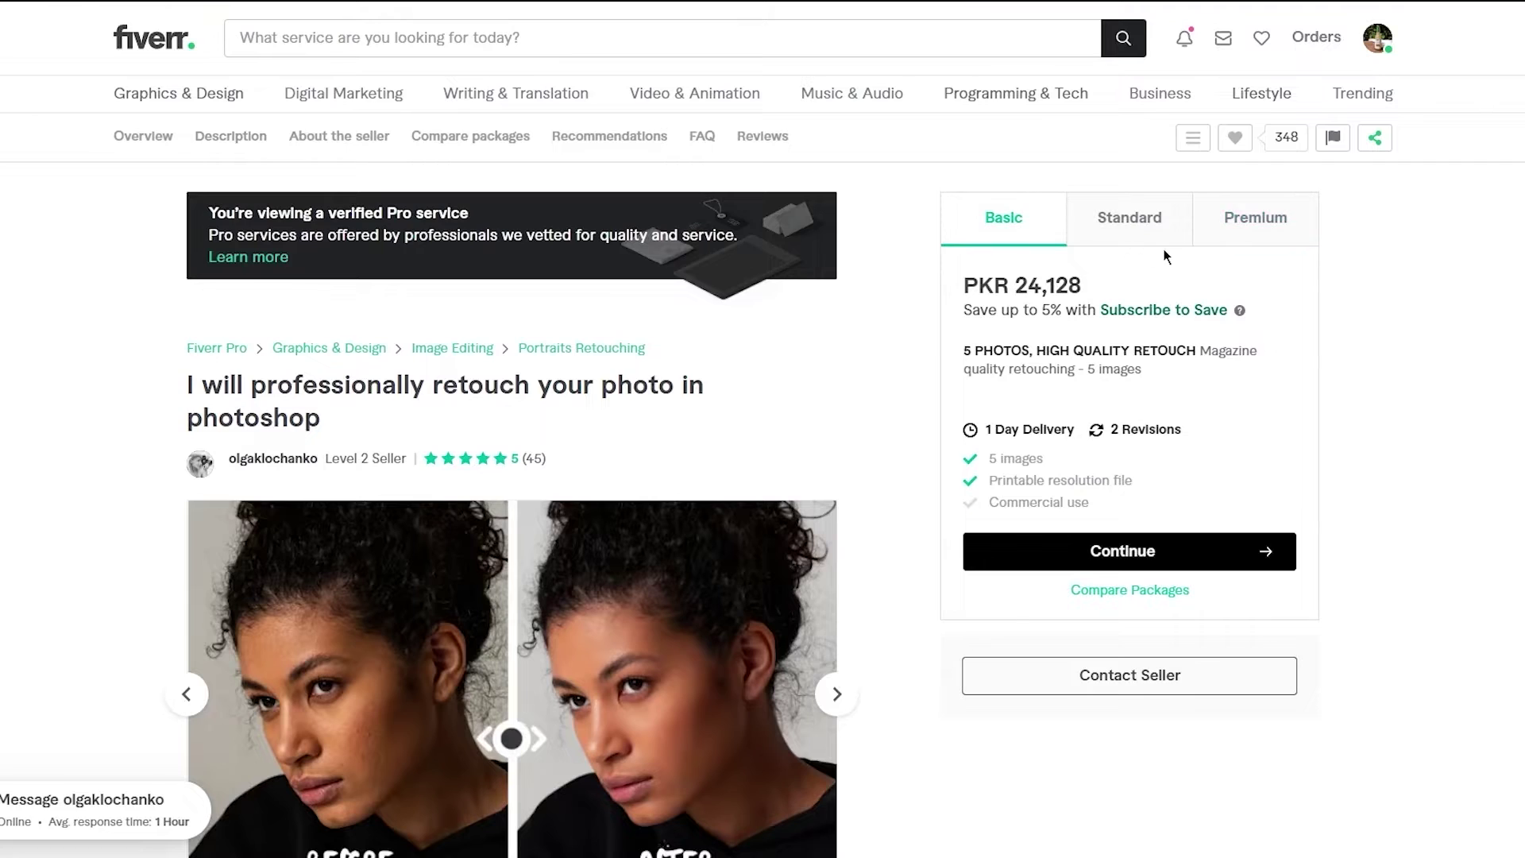
pyautogui.click(1249, 227)
# - Web-search the Standard package description text, then return to the gig's Basic package
pyautogui.click(1110, 249)
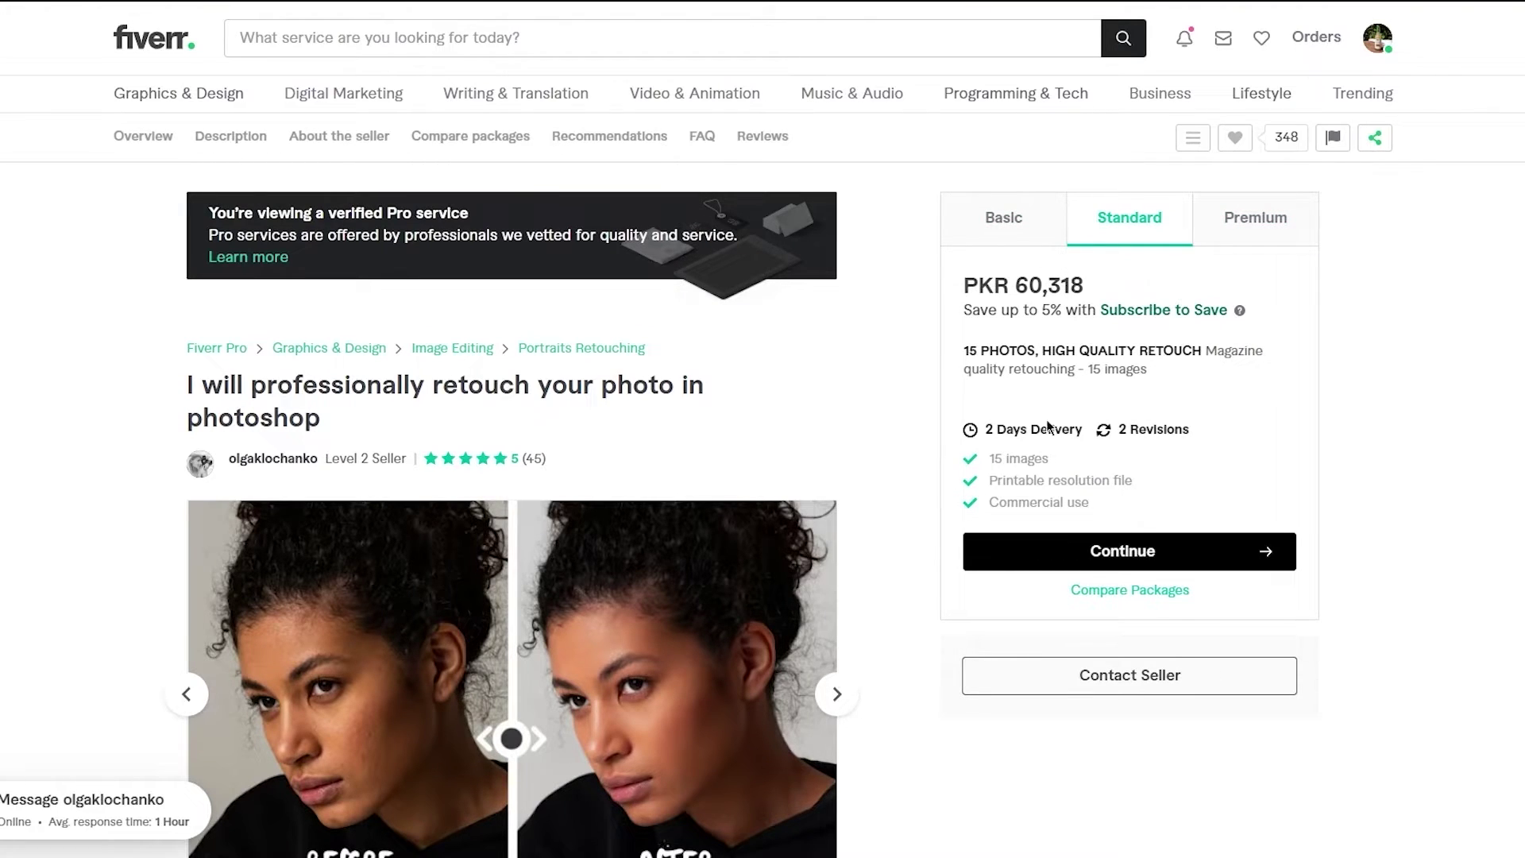
pyautogui.moveTo(982, 350); pyautogui.dragTo(1146, 369)
pyautogui.click(1060, 318)
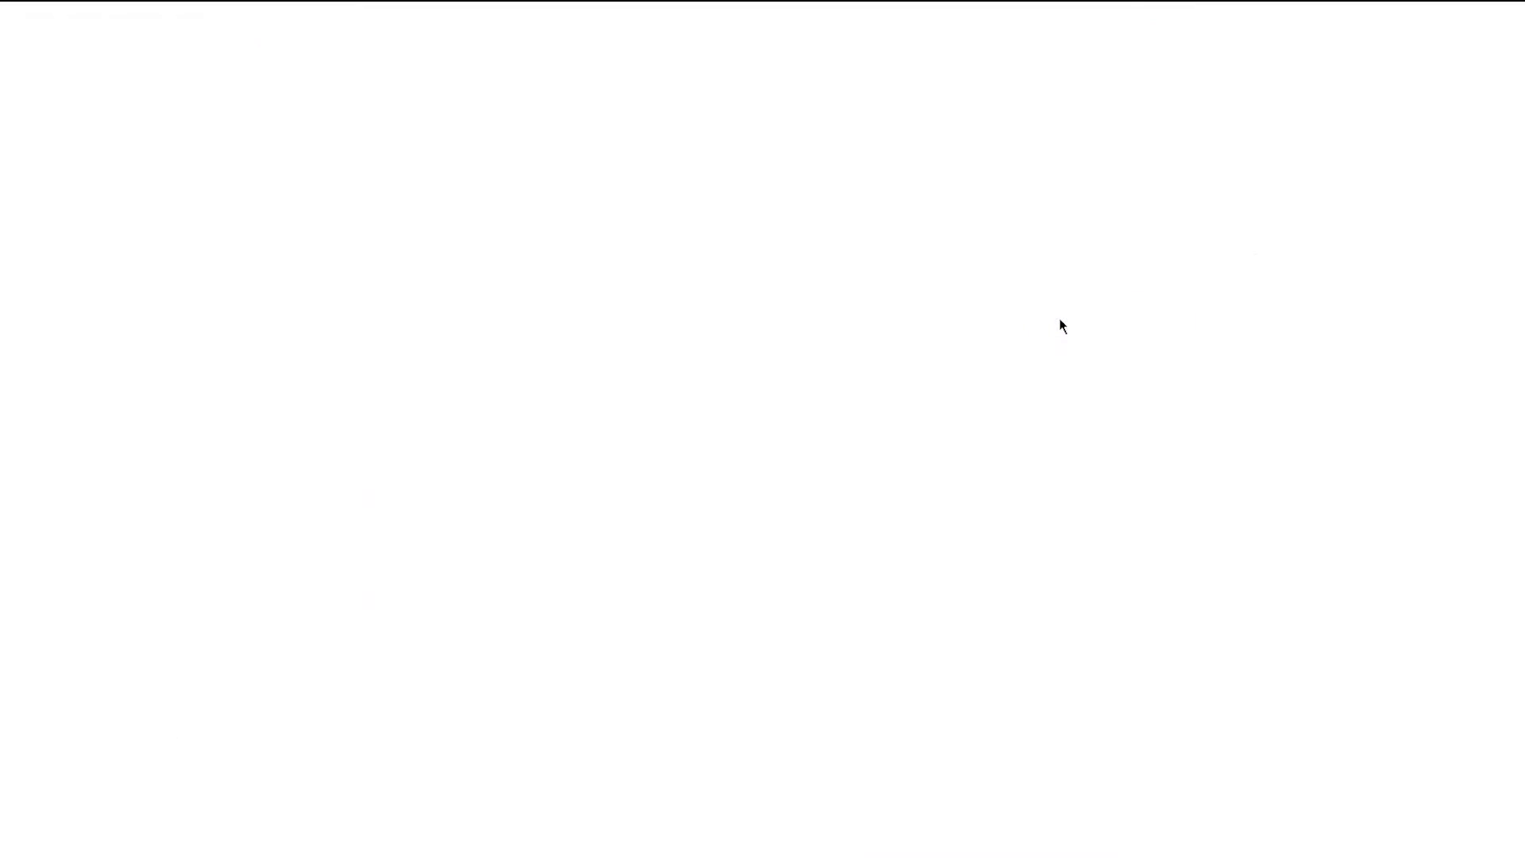
pyautogui.hotkey('ctrl', 'w')
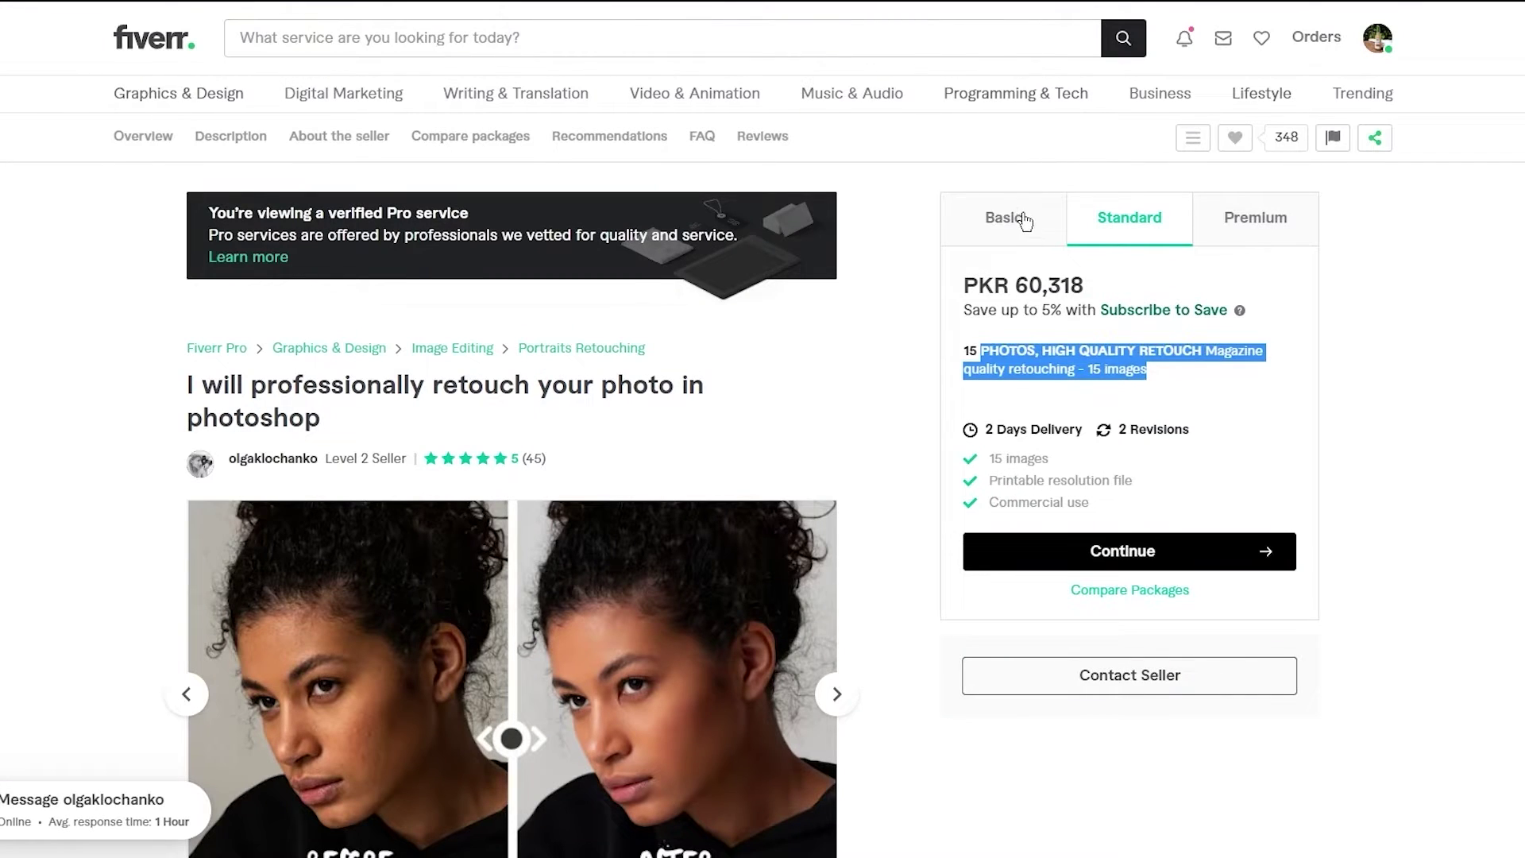
pyautogui.click(1006, 216)
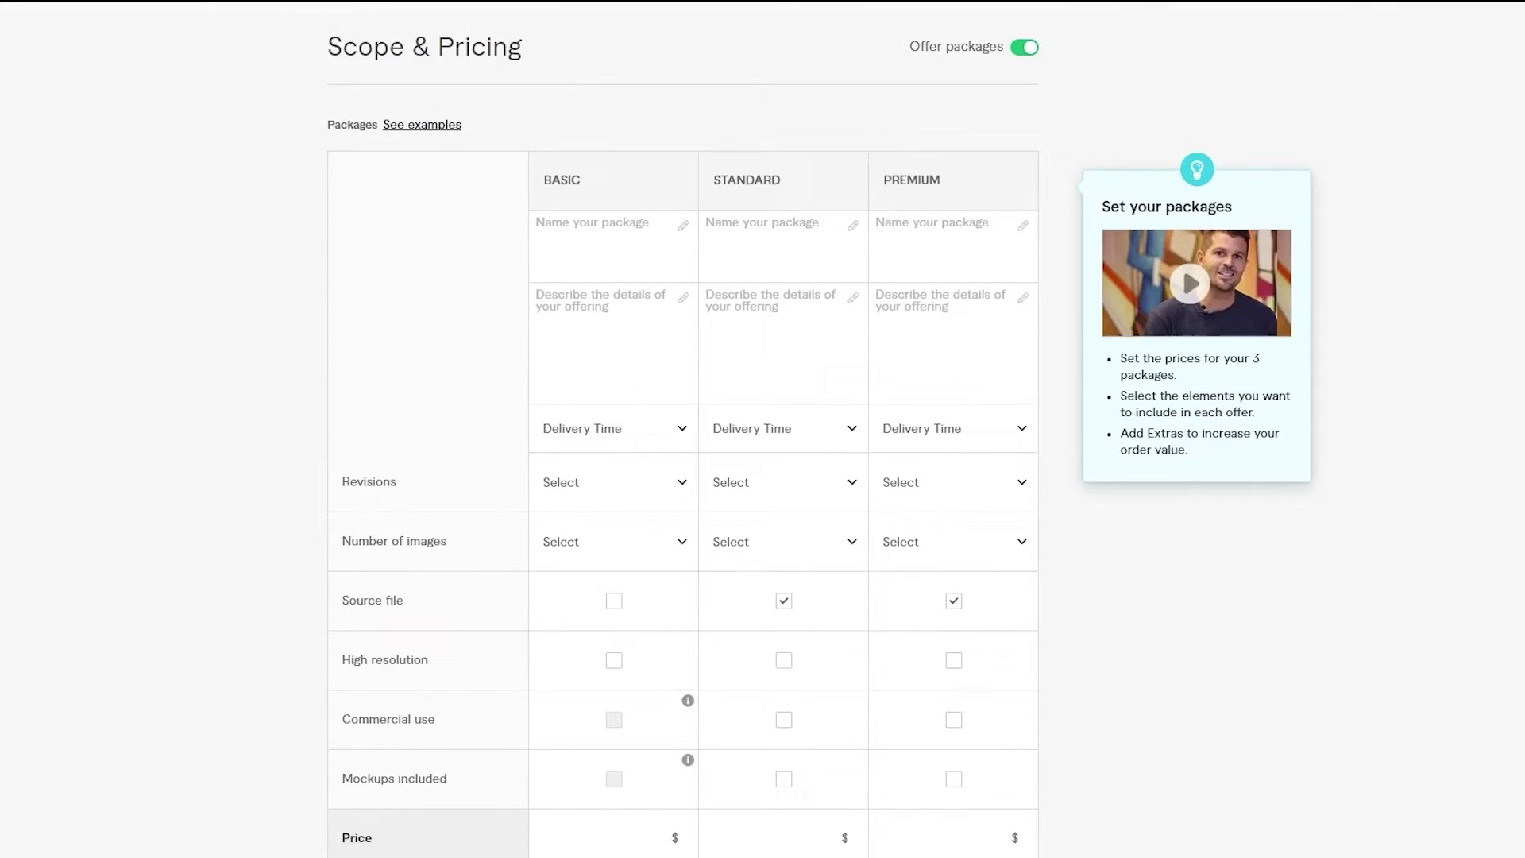
# - Clear a stray '2' from the Basic name field and review the reference gig's three packages
pyautogui.click(604, 218)
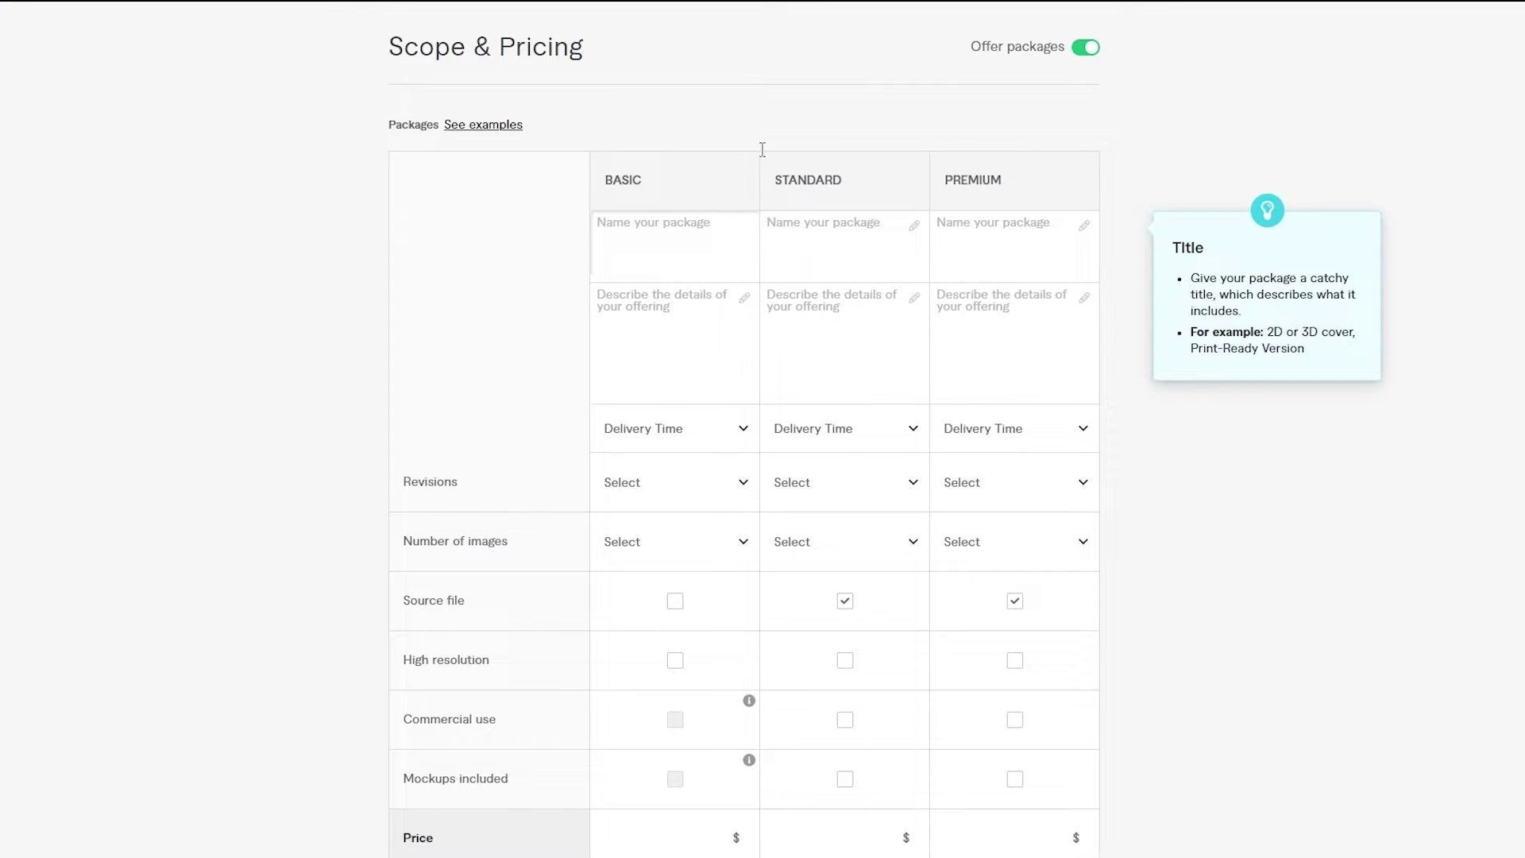
pyautogui.write('2')
pyautogui.press('BackSpace')
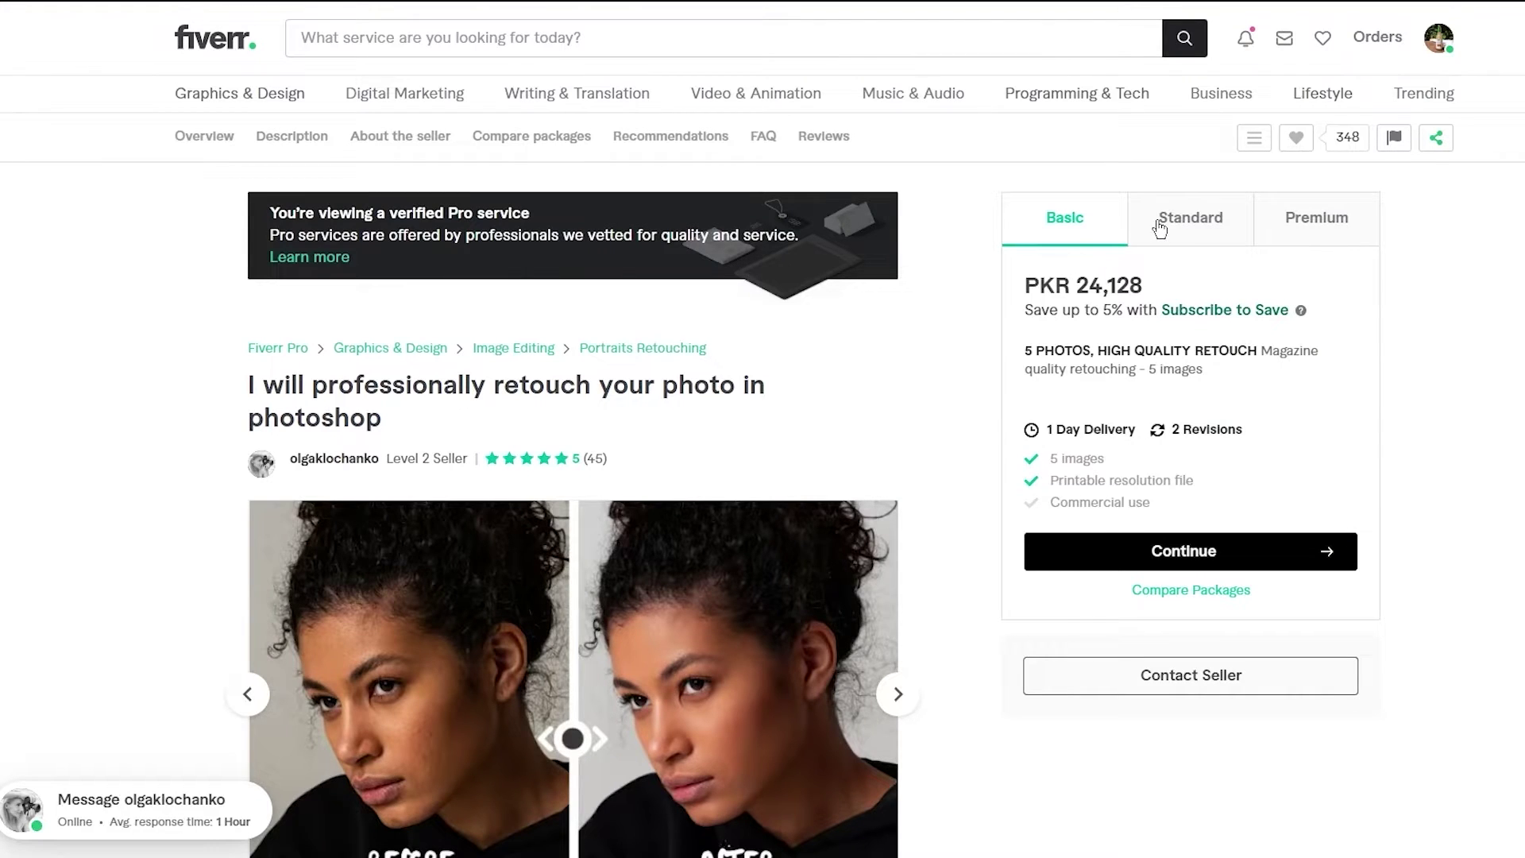
pyautogui.click(1160, 228)
pyautogui.click(1304, 231)
pyautogui.click(1089, 229)
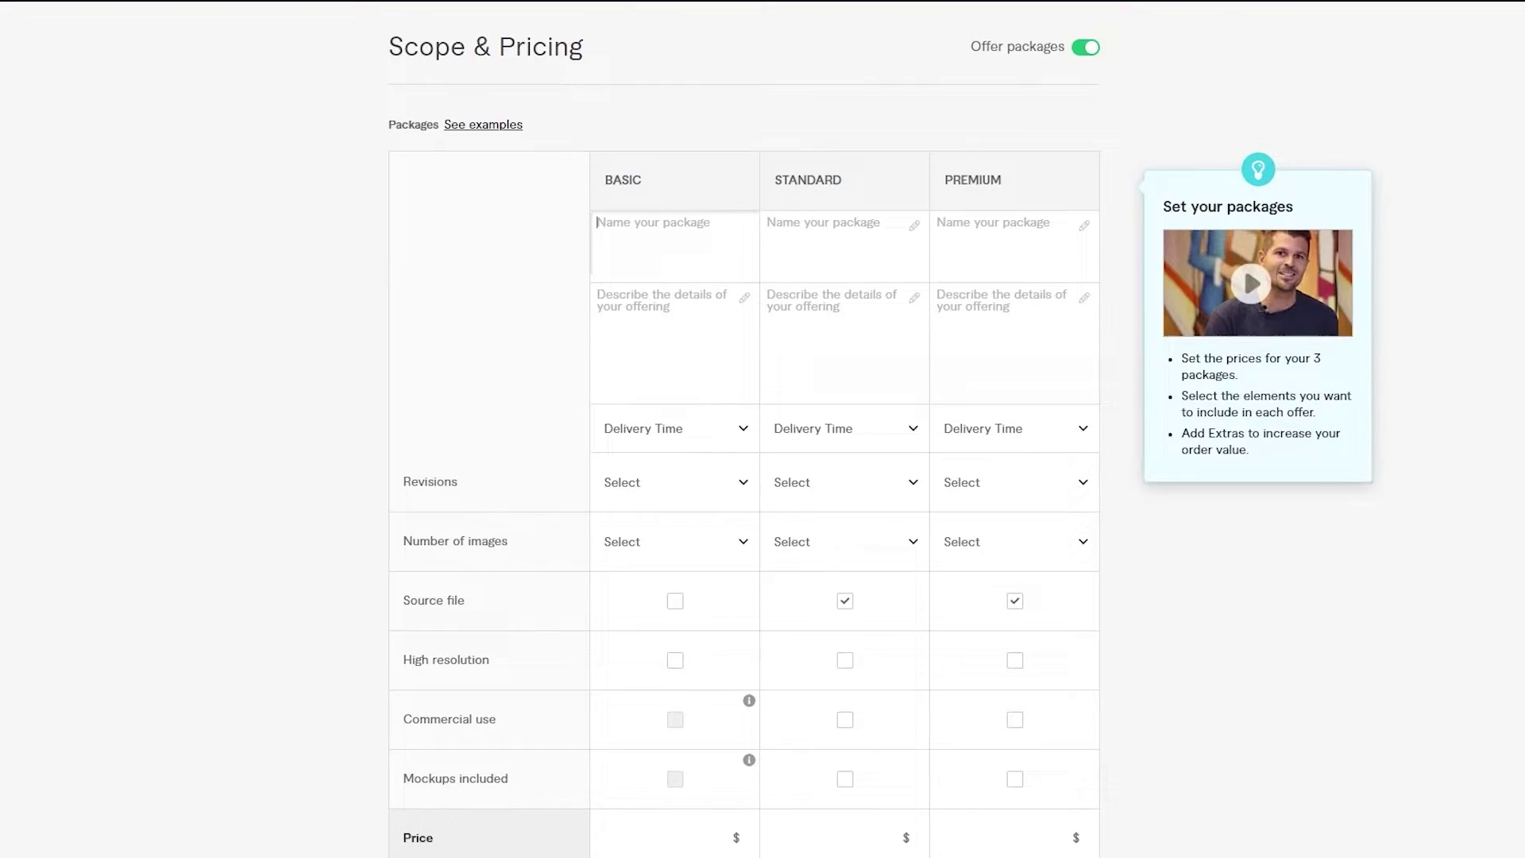
pyautogui.click(722, 307)
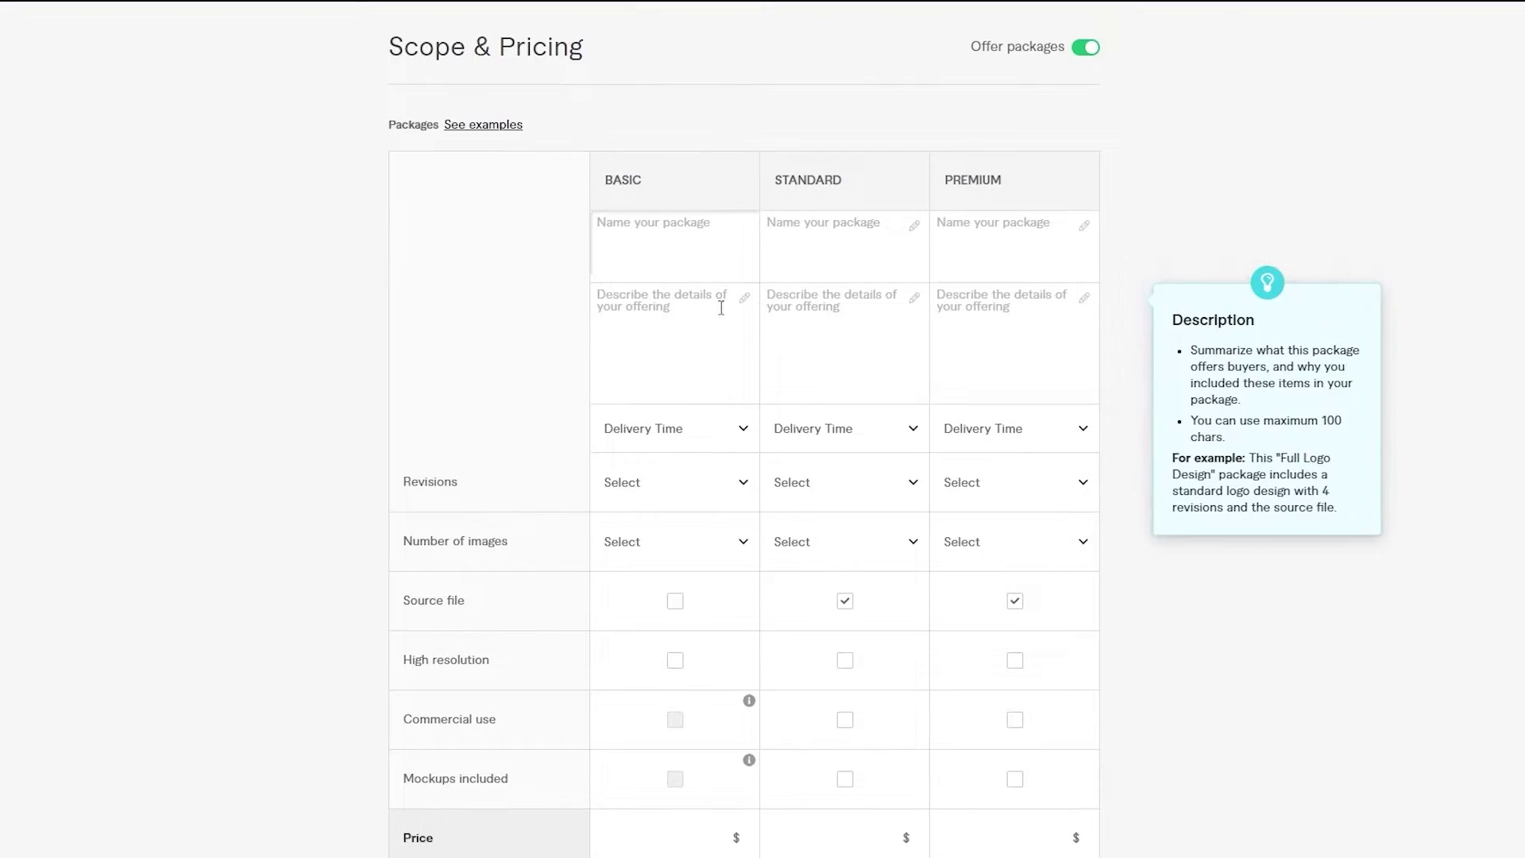
# - Type Basic, Standard and Premium into the three package name fields
pyautogui.click(745, 262)
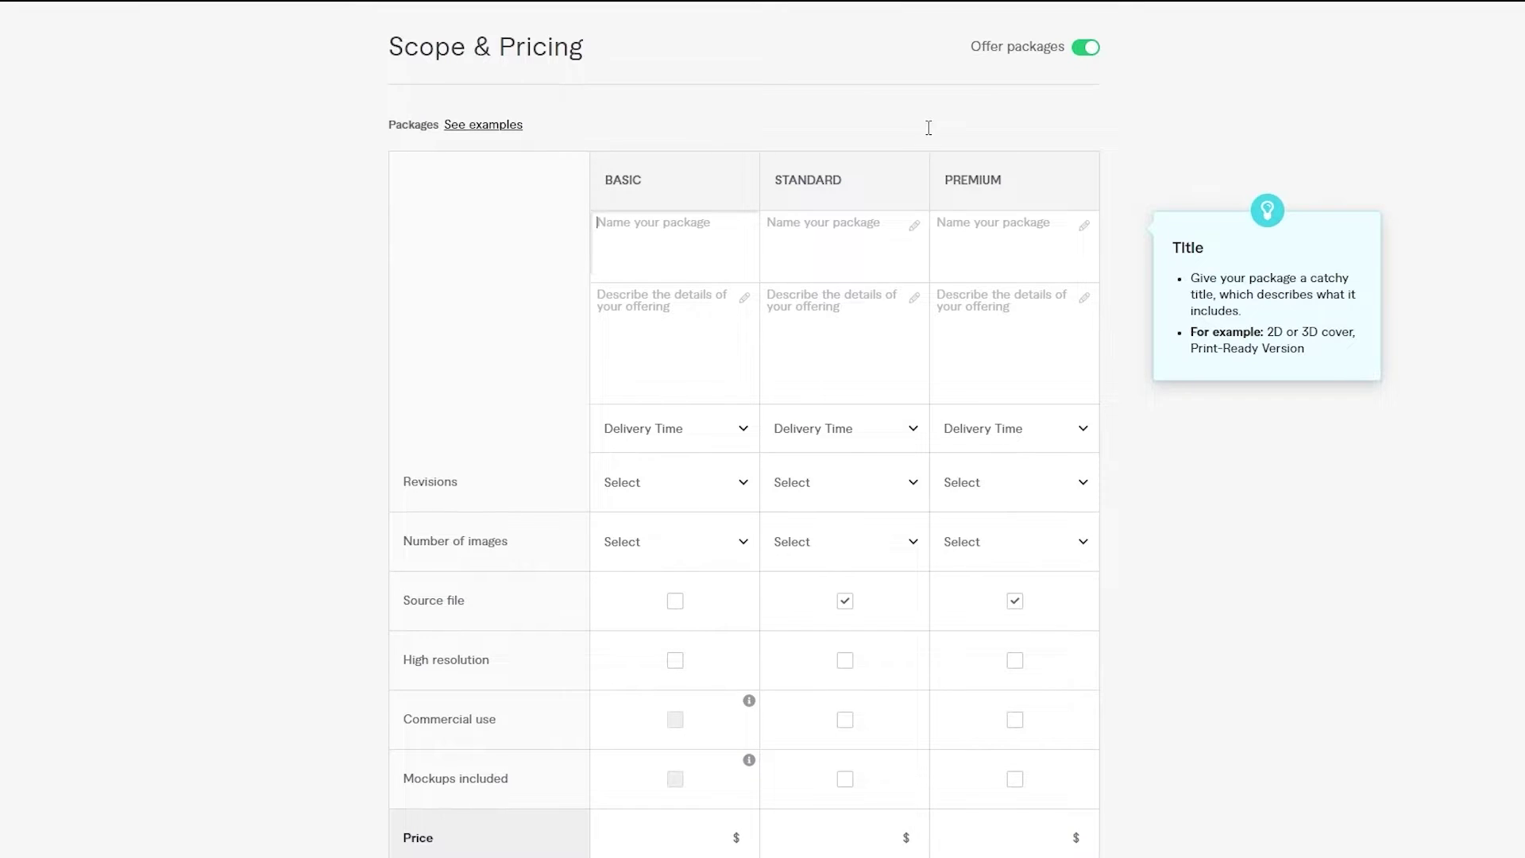
pyautogui.write('Basic')
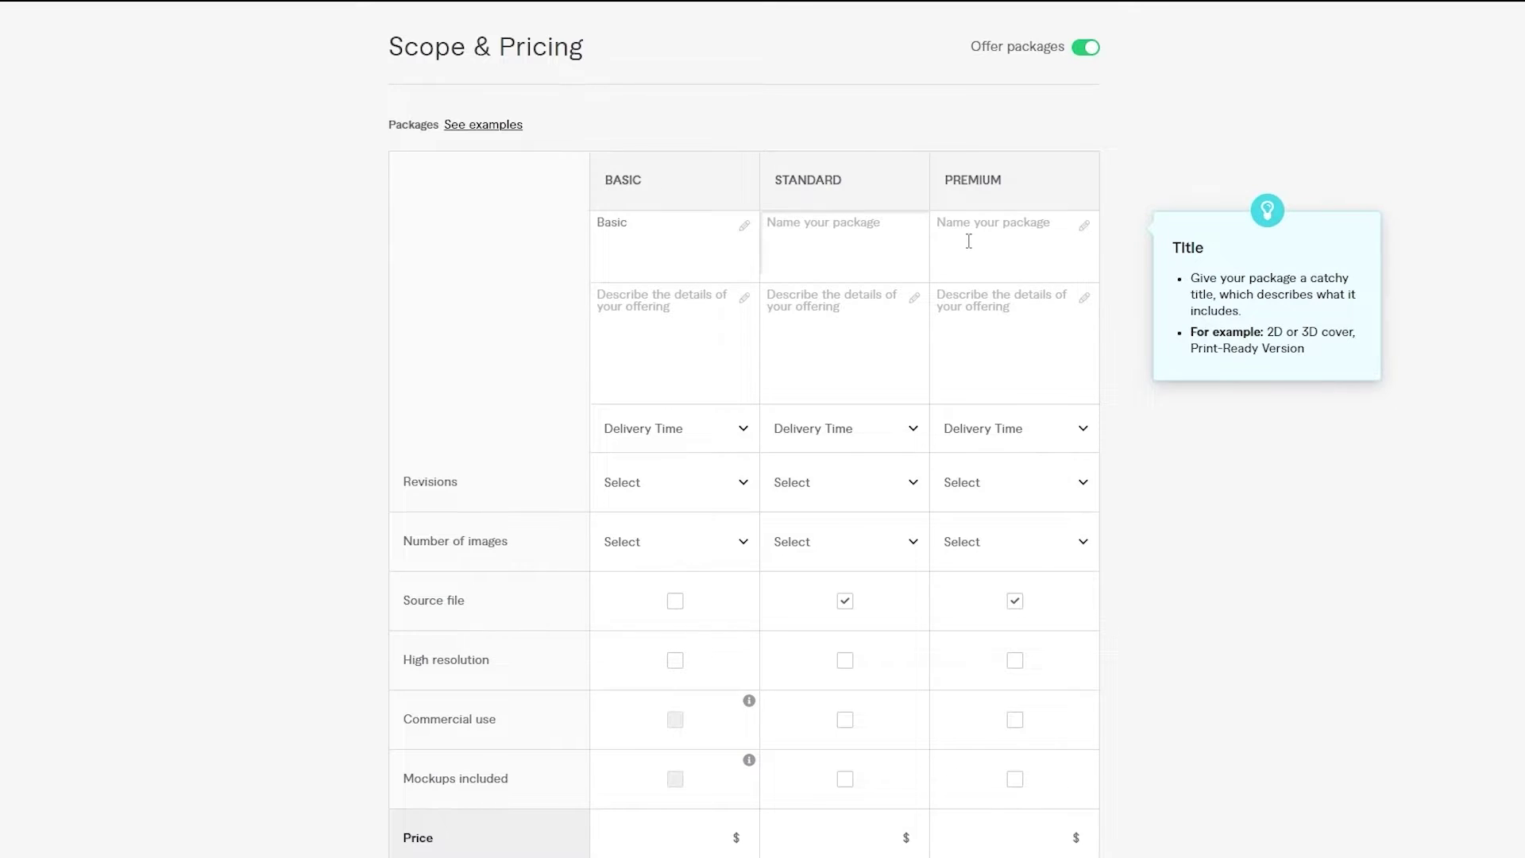
pyautogui.write('Standard')
pyautogui.press('Tab')
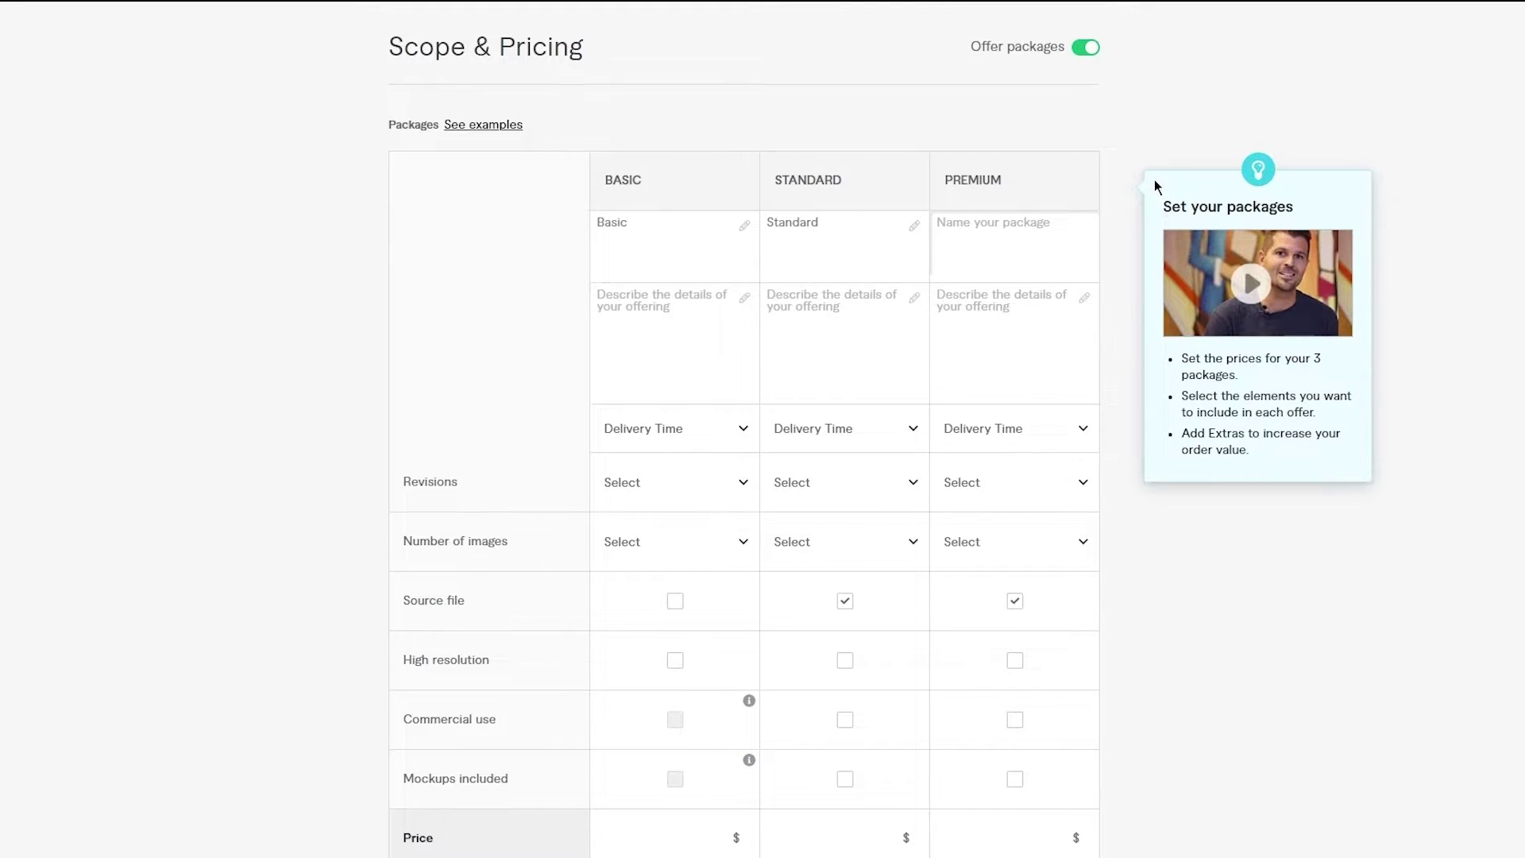
pyautogui.write('Premium')
pyautogui.click(688, 299)
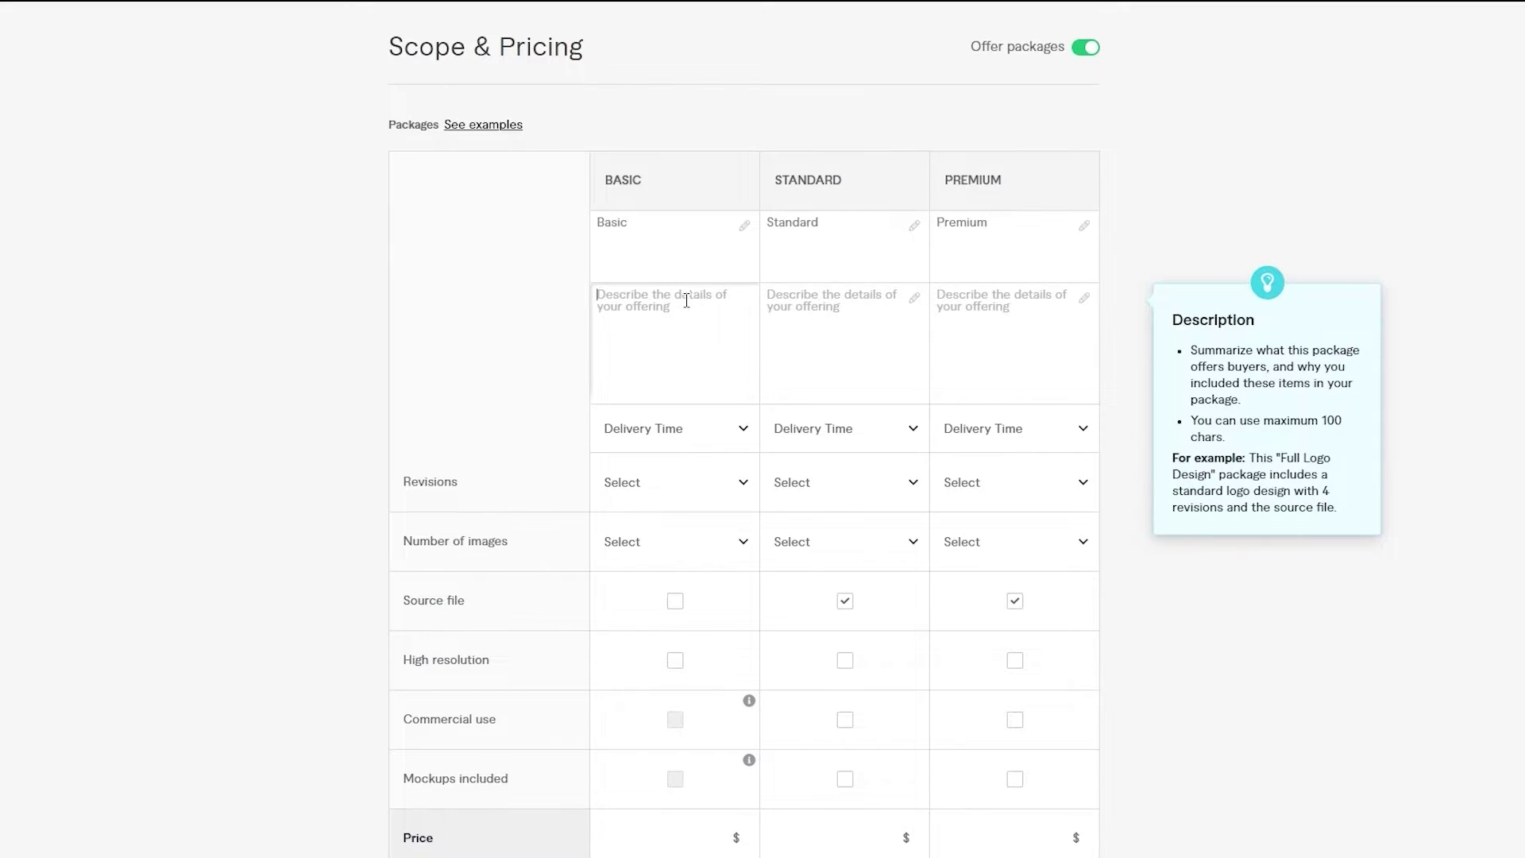
pyautogui.click(812, 315)
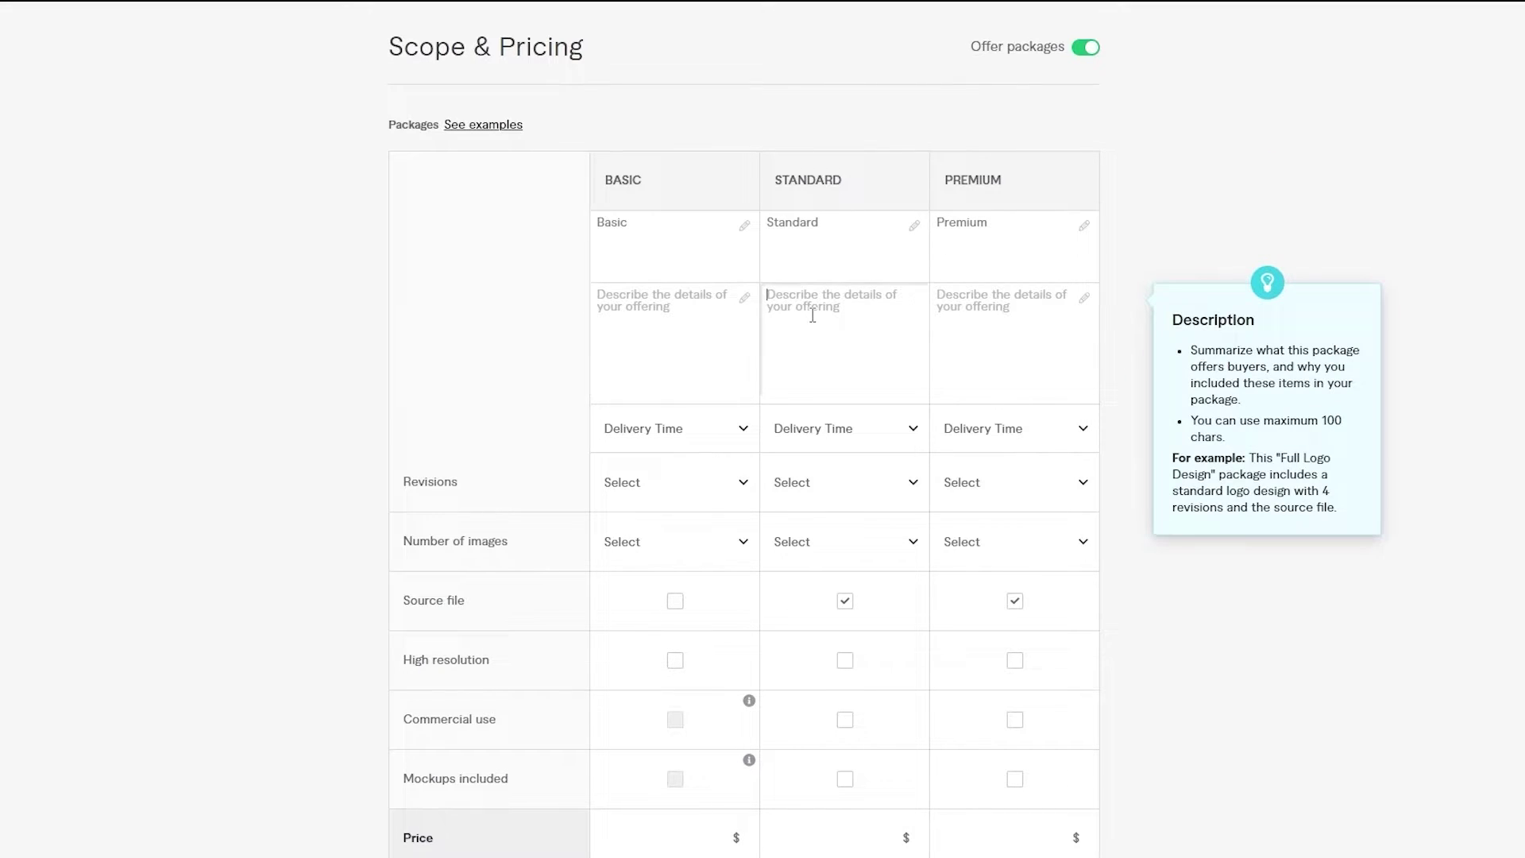
pyautogui.click(595, 319)
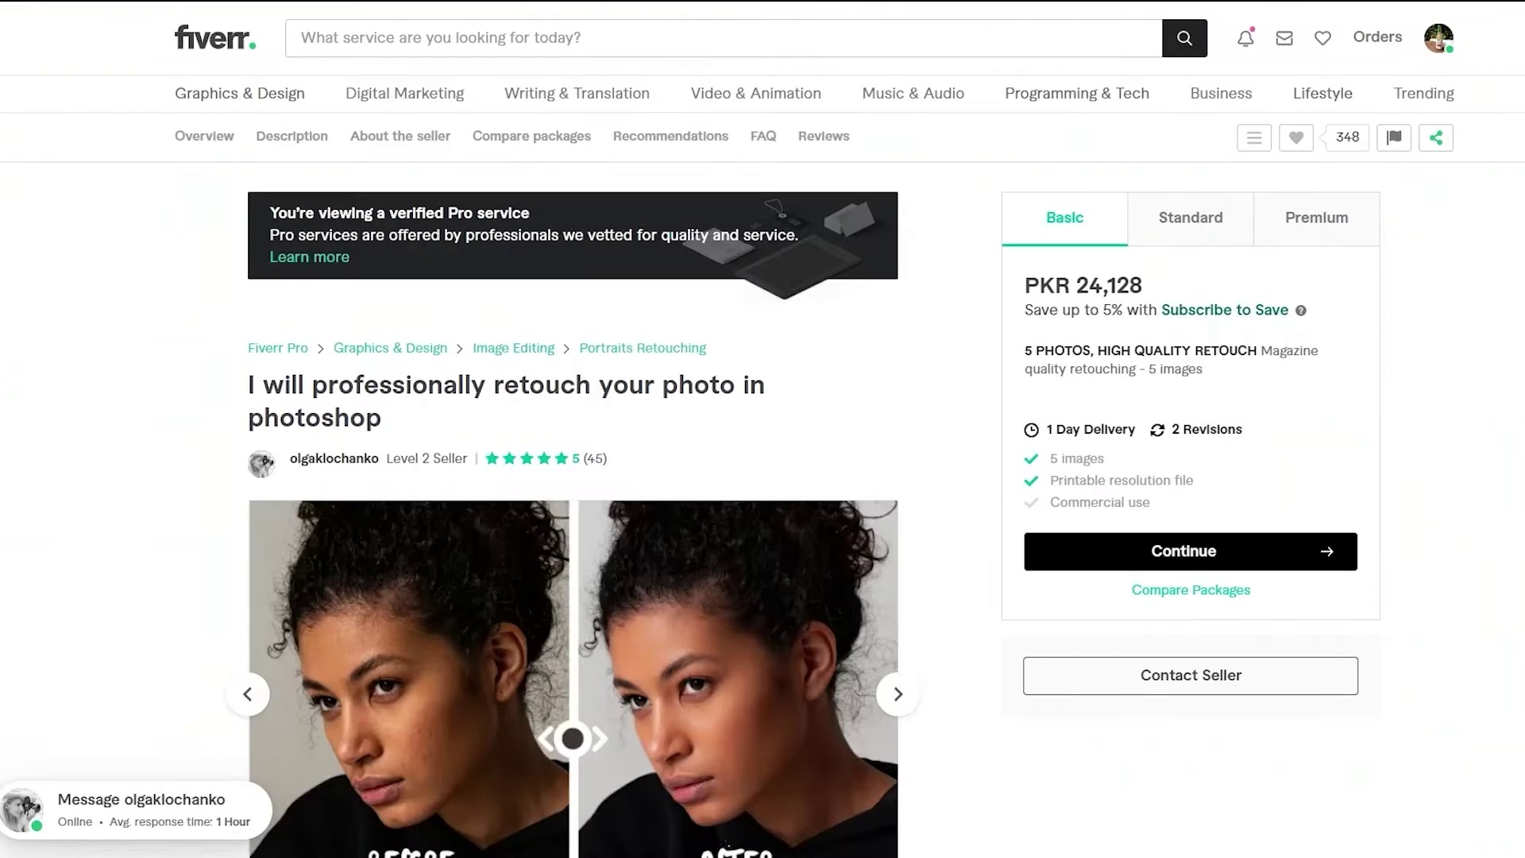
pyautogui.scroll(-3, 1129, 316)
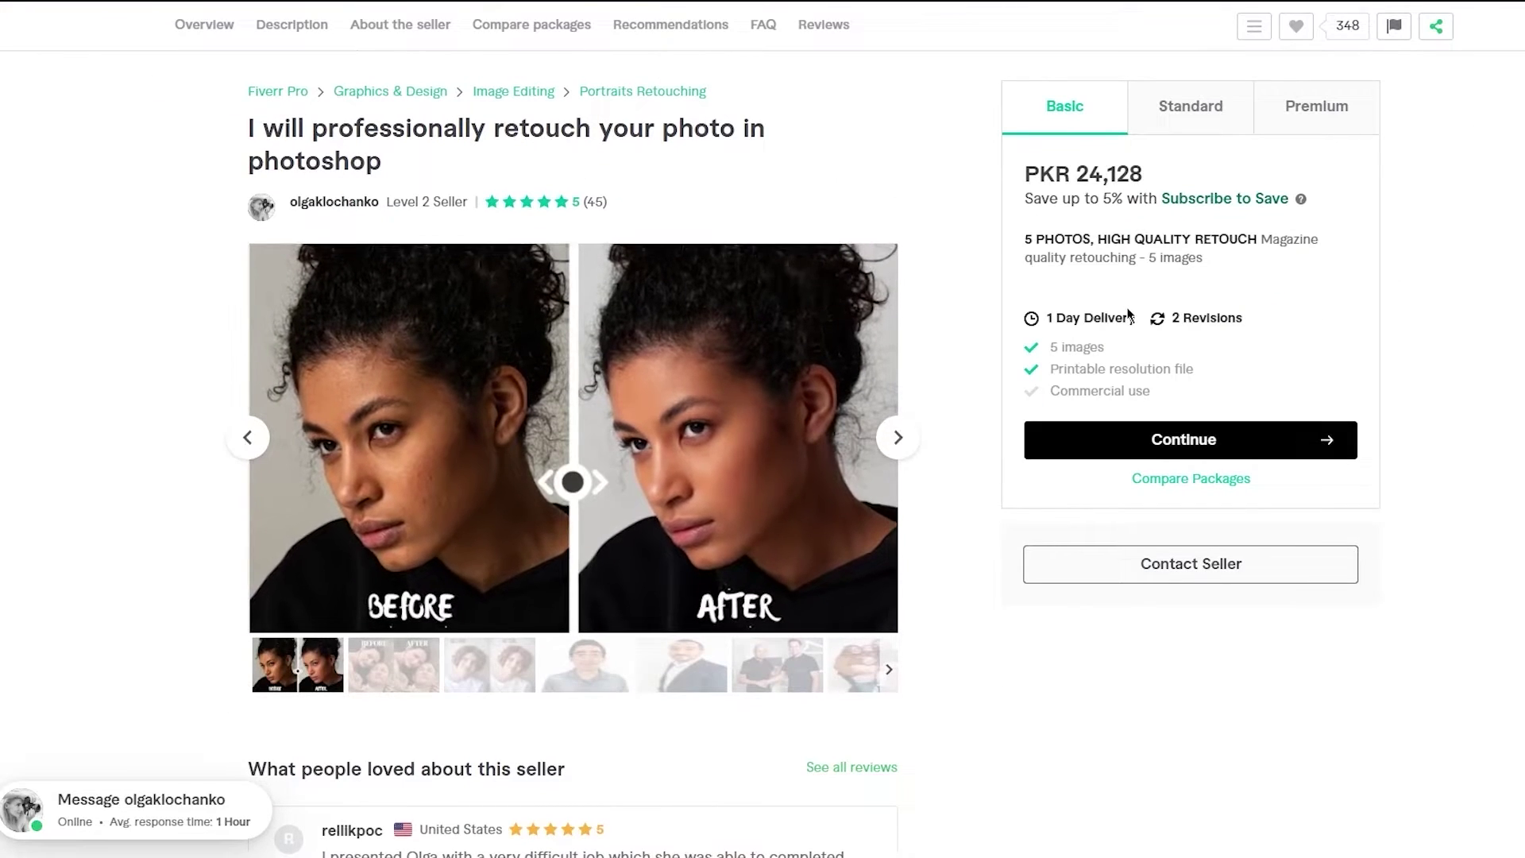
pyautogui.click(1183, 112)
pyautogui.scroll(-5, 1179, 124)
pyautogui.scroll(-5, 1179, 123)
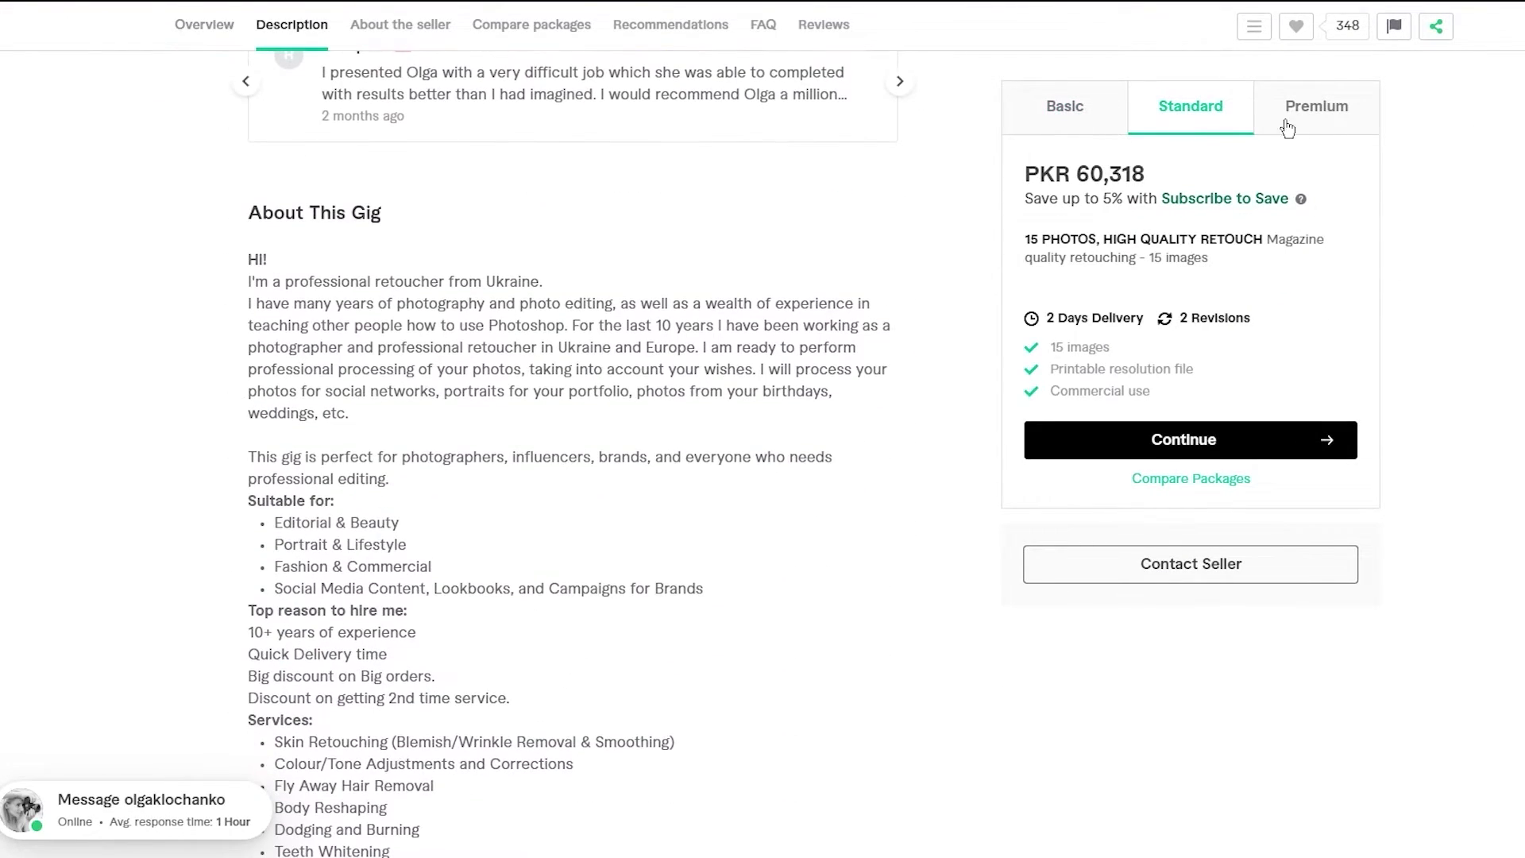
pyautogui.click(1331, 111)
pyautogui.click(1248, 120)
pyautogui.scroll(-5, 1248, 121)
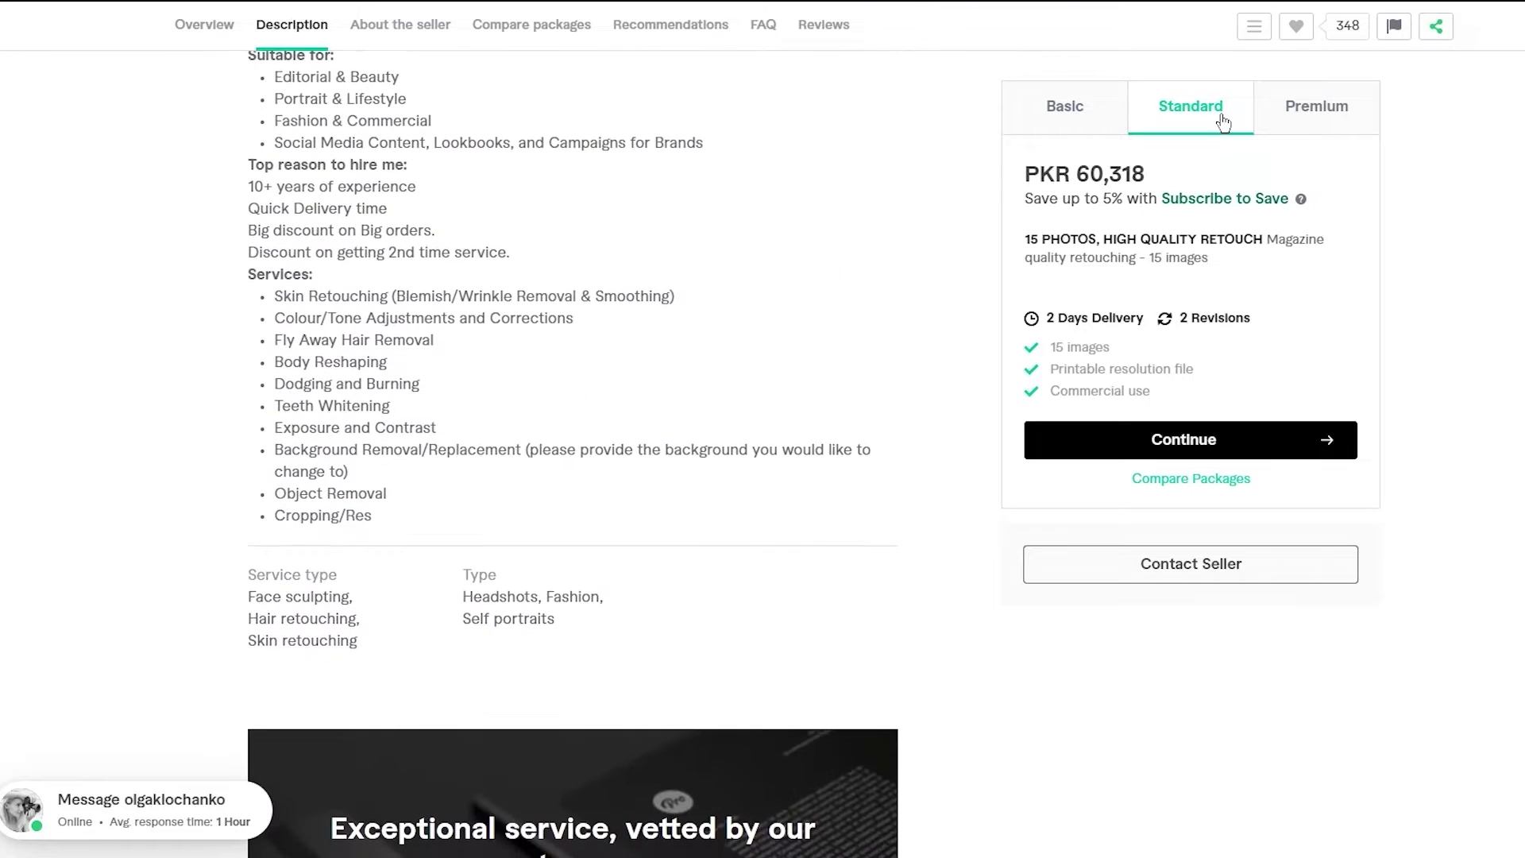
pyautogui.click(1209, 479)
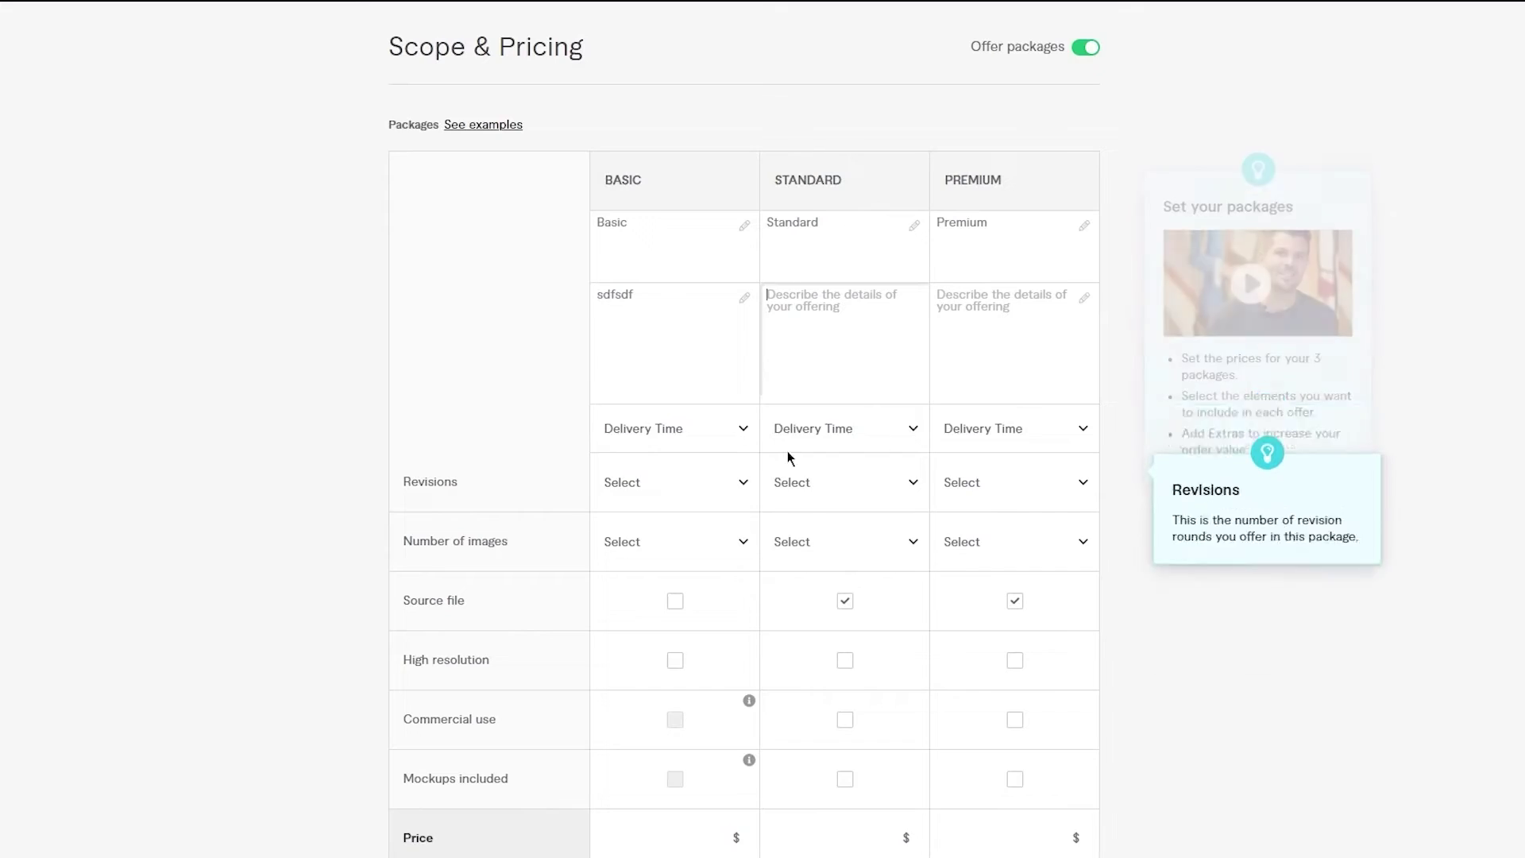
# - Check the Basic and Standard delivery time options against the reference gig's packages
pyautogui.scroll(-3, 901, 199)
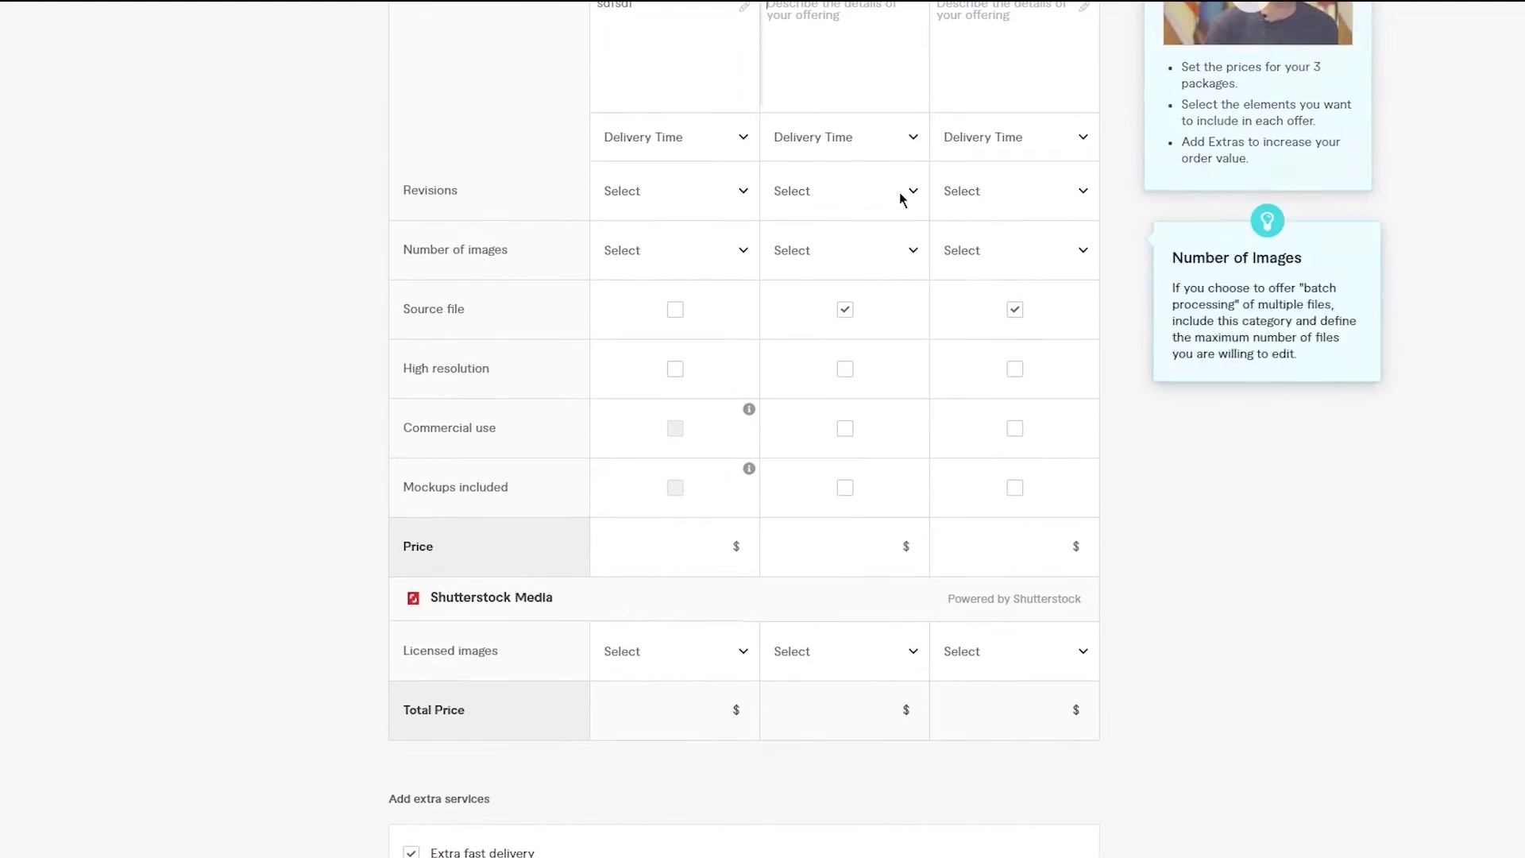
pyautogui.click(737, 136)
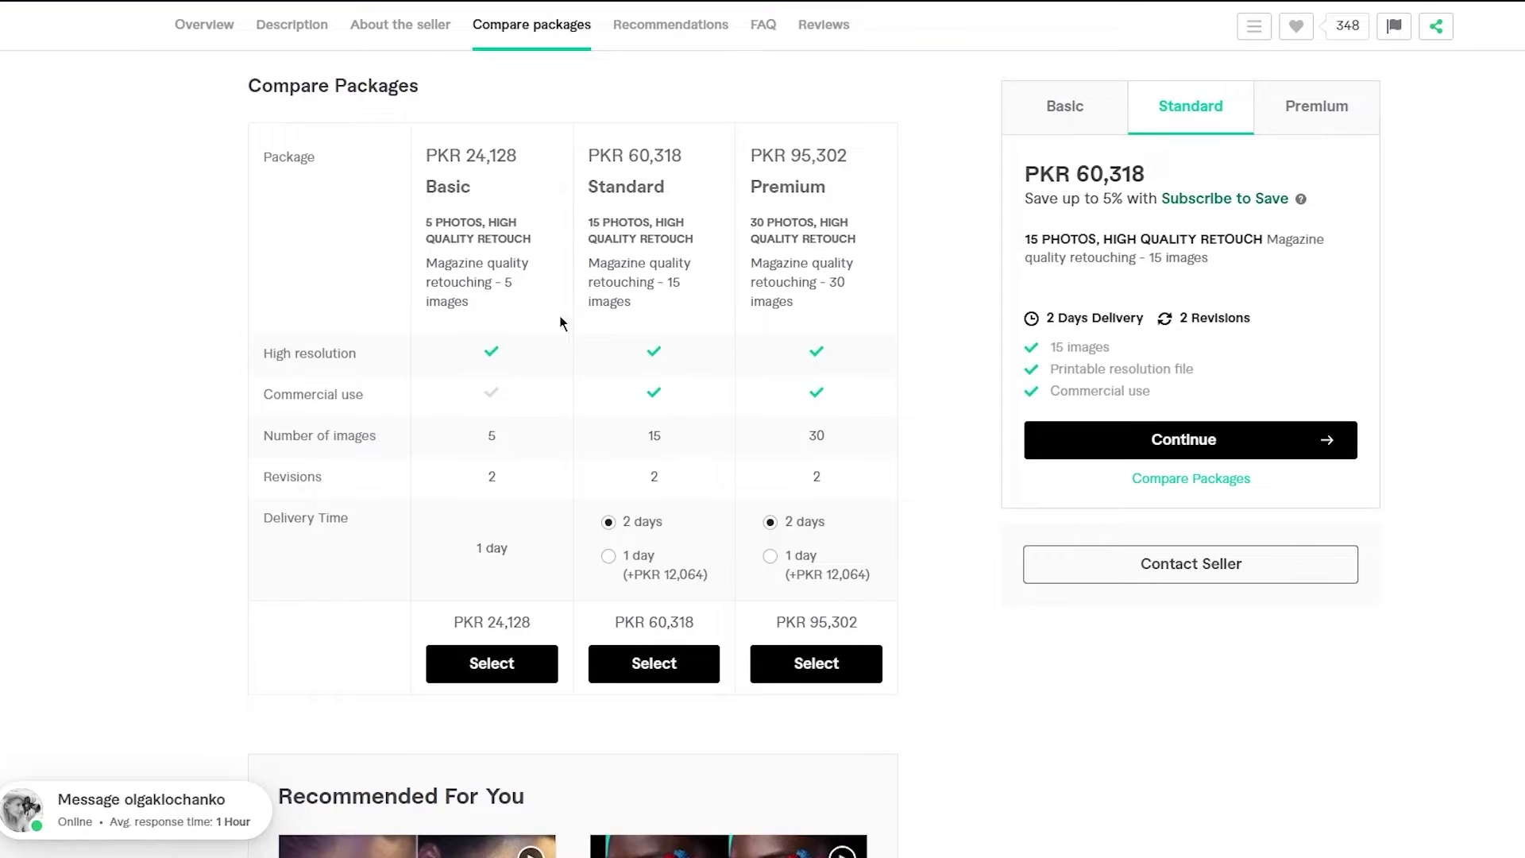
pyautogui.scroll(1, 794, 262)
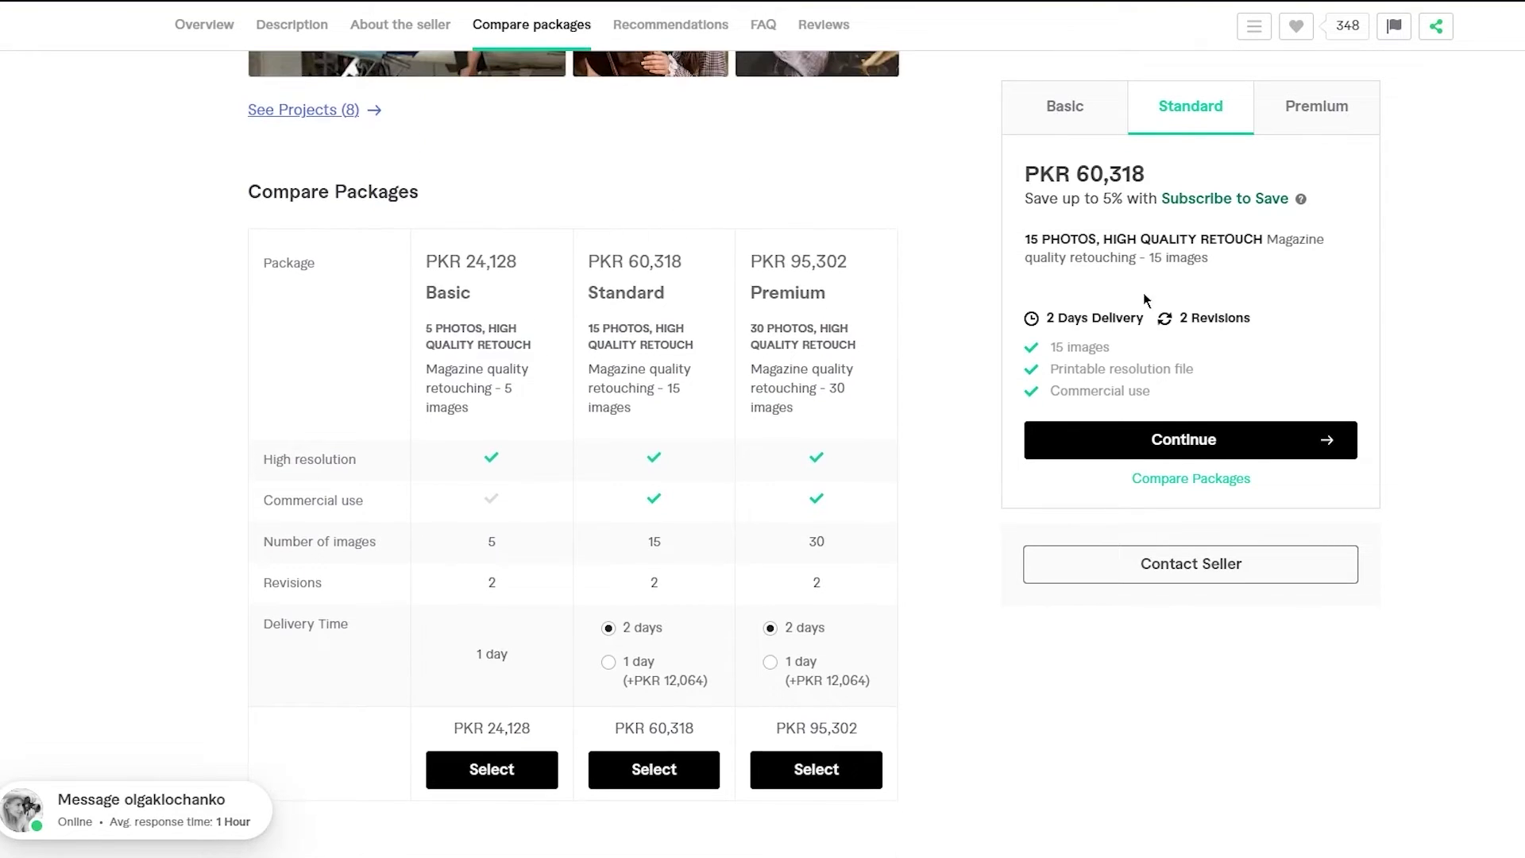
pyautogui.click(1064, 107)
pyautogui.click(1167, 111)
pyautogui.click(1306, 108)
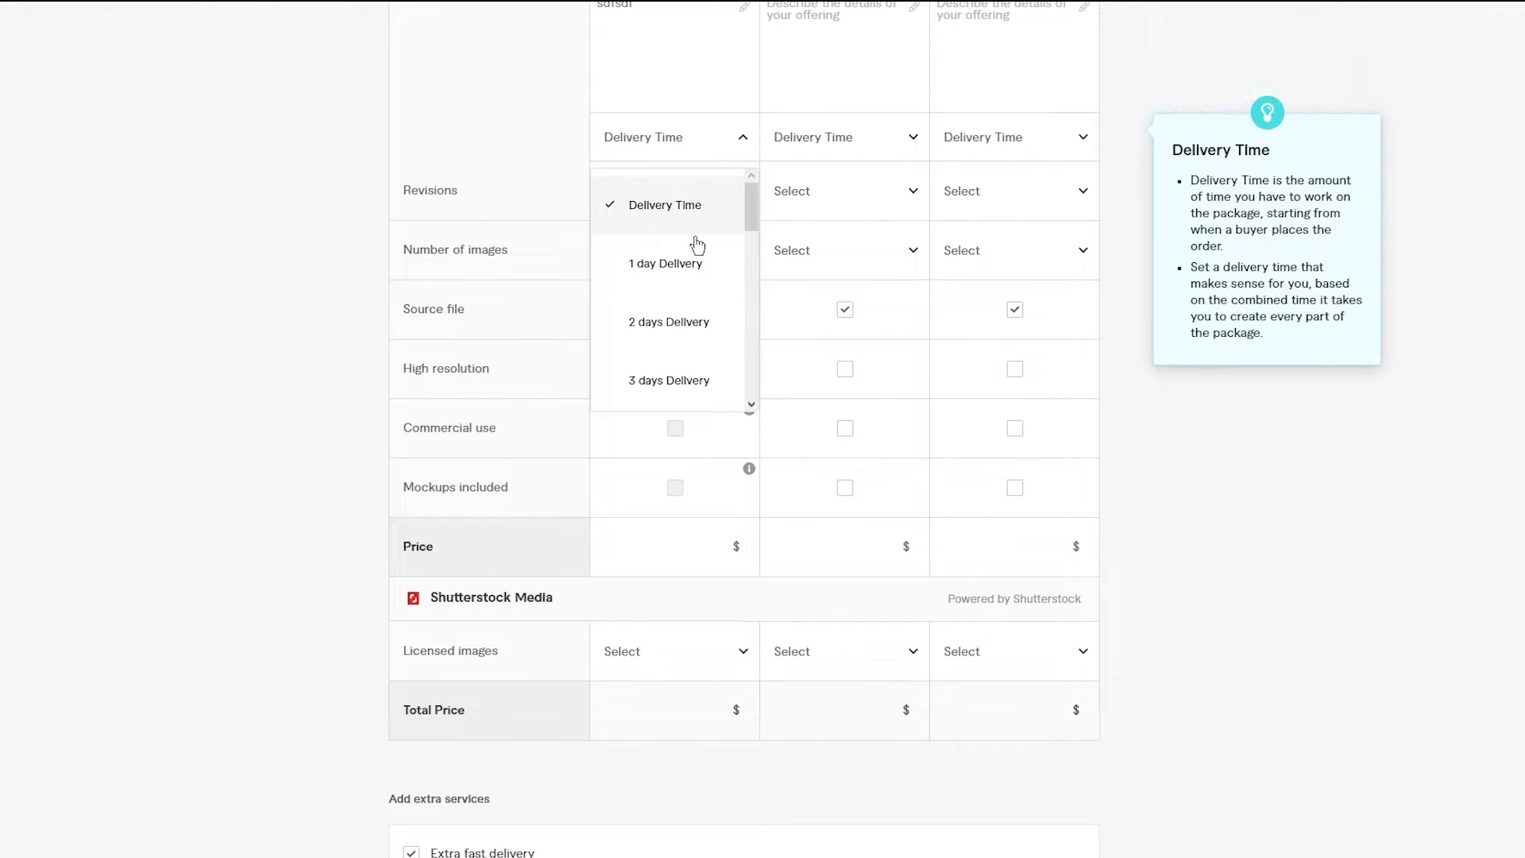
pyautogui.click(764, 122)
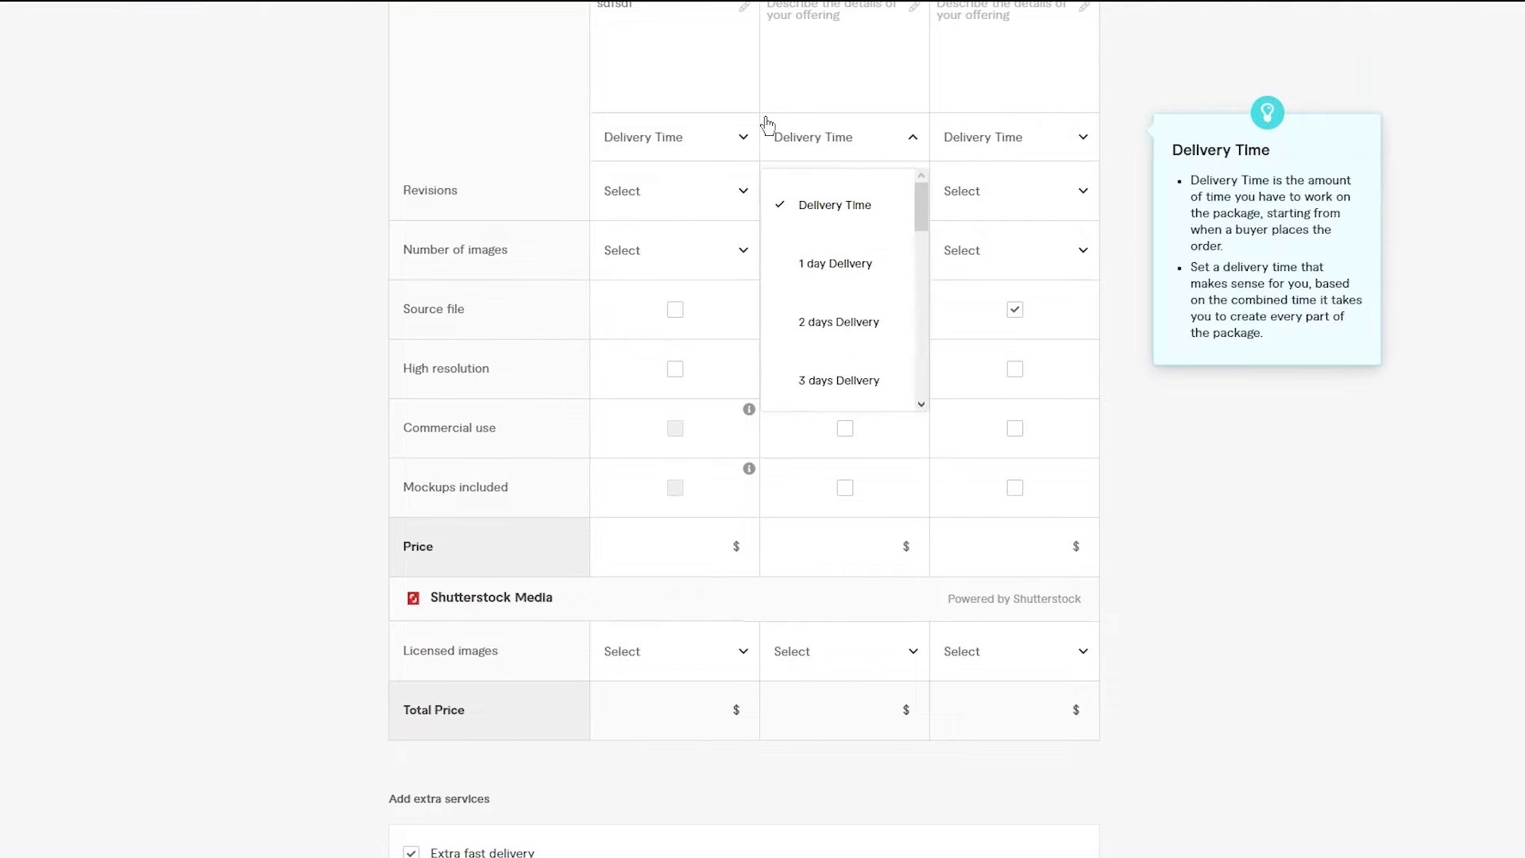
pyautogui.click(435, 162)
# - Review the Basic revision and number-of-images options alongside the reference Basic package
pyautogui.click(654, 212)
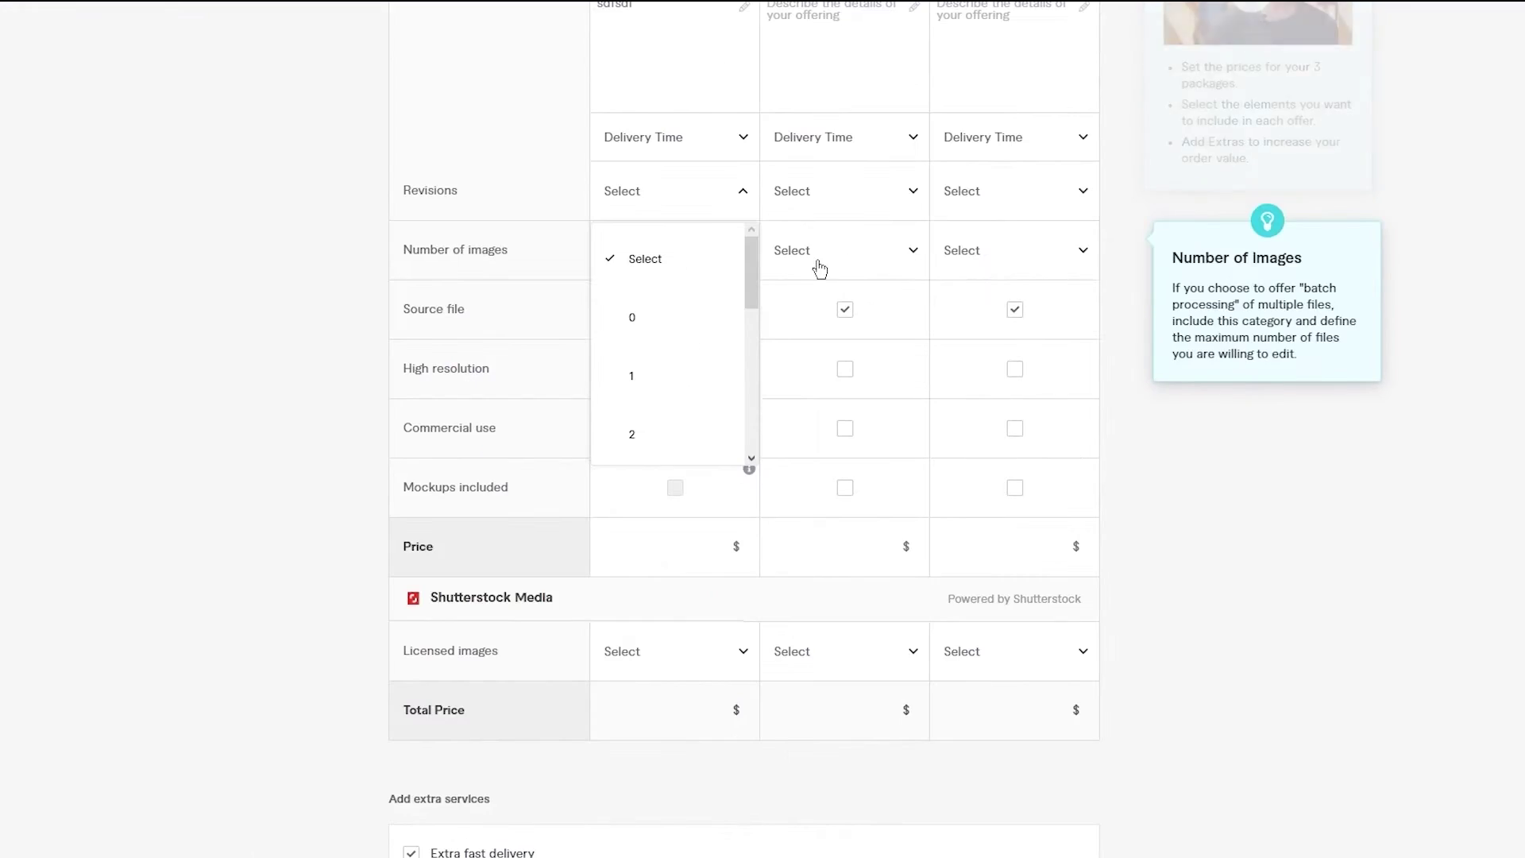
pyautogui.click(367, 181)
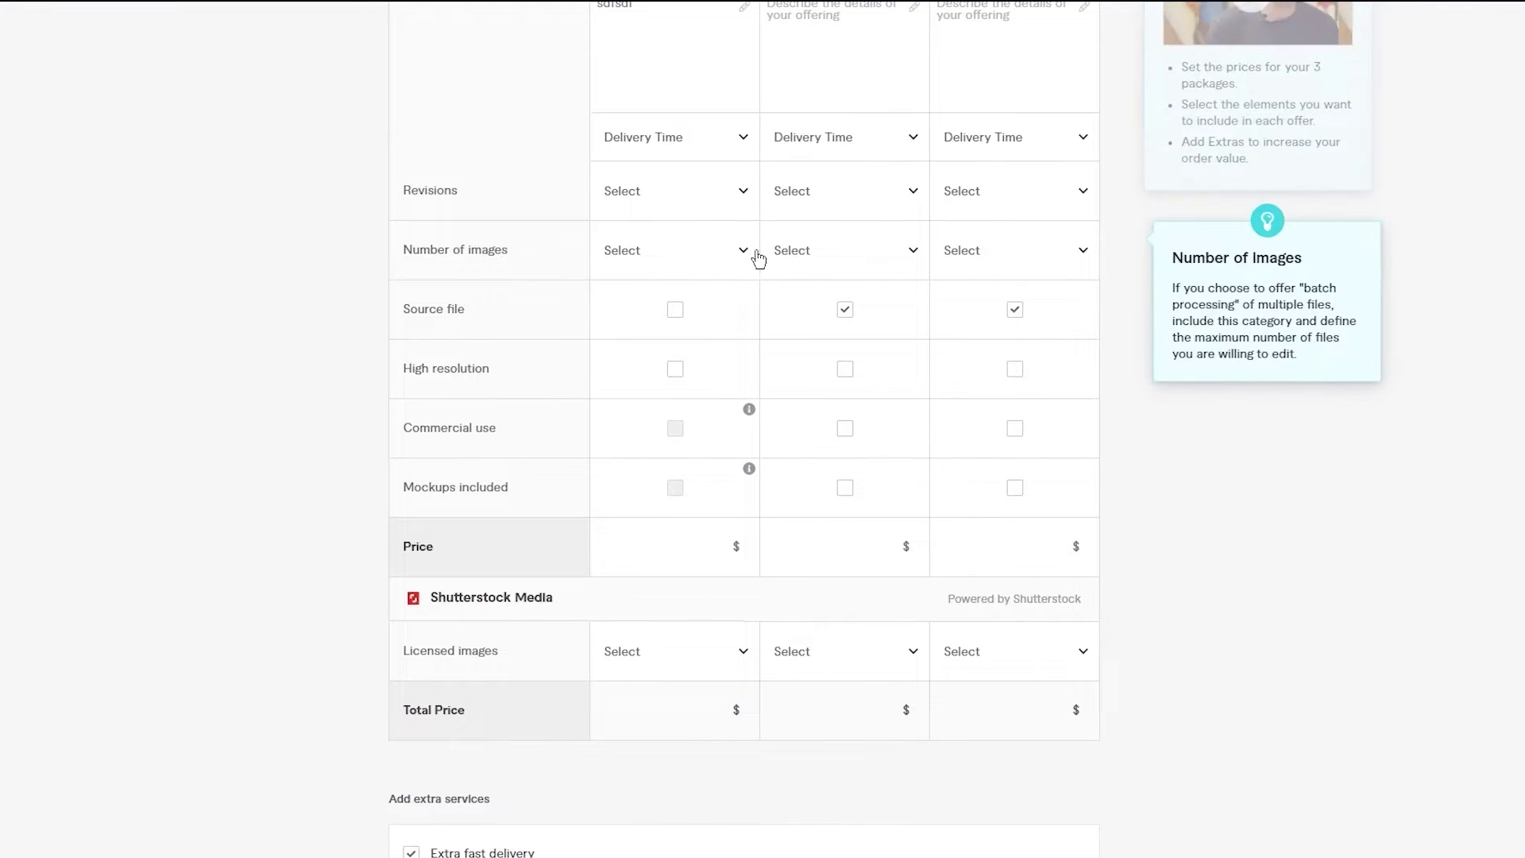
pyautogui.click(701, 245)
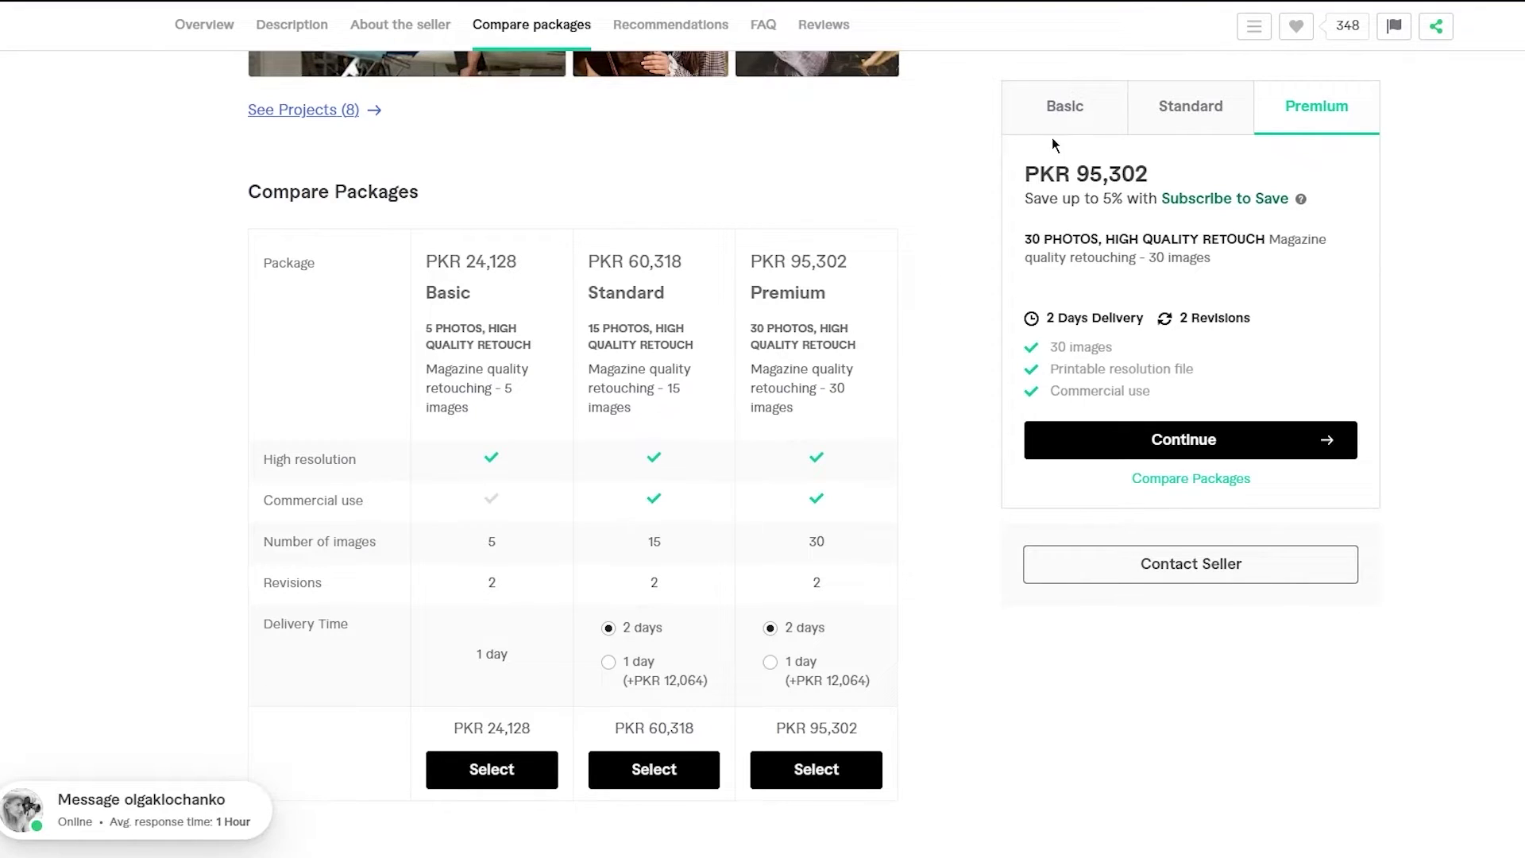
pyautogui.click(1061, 111)
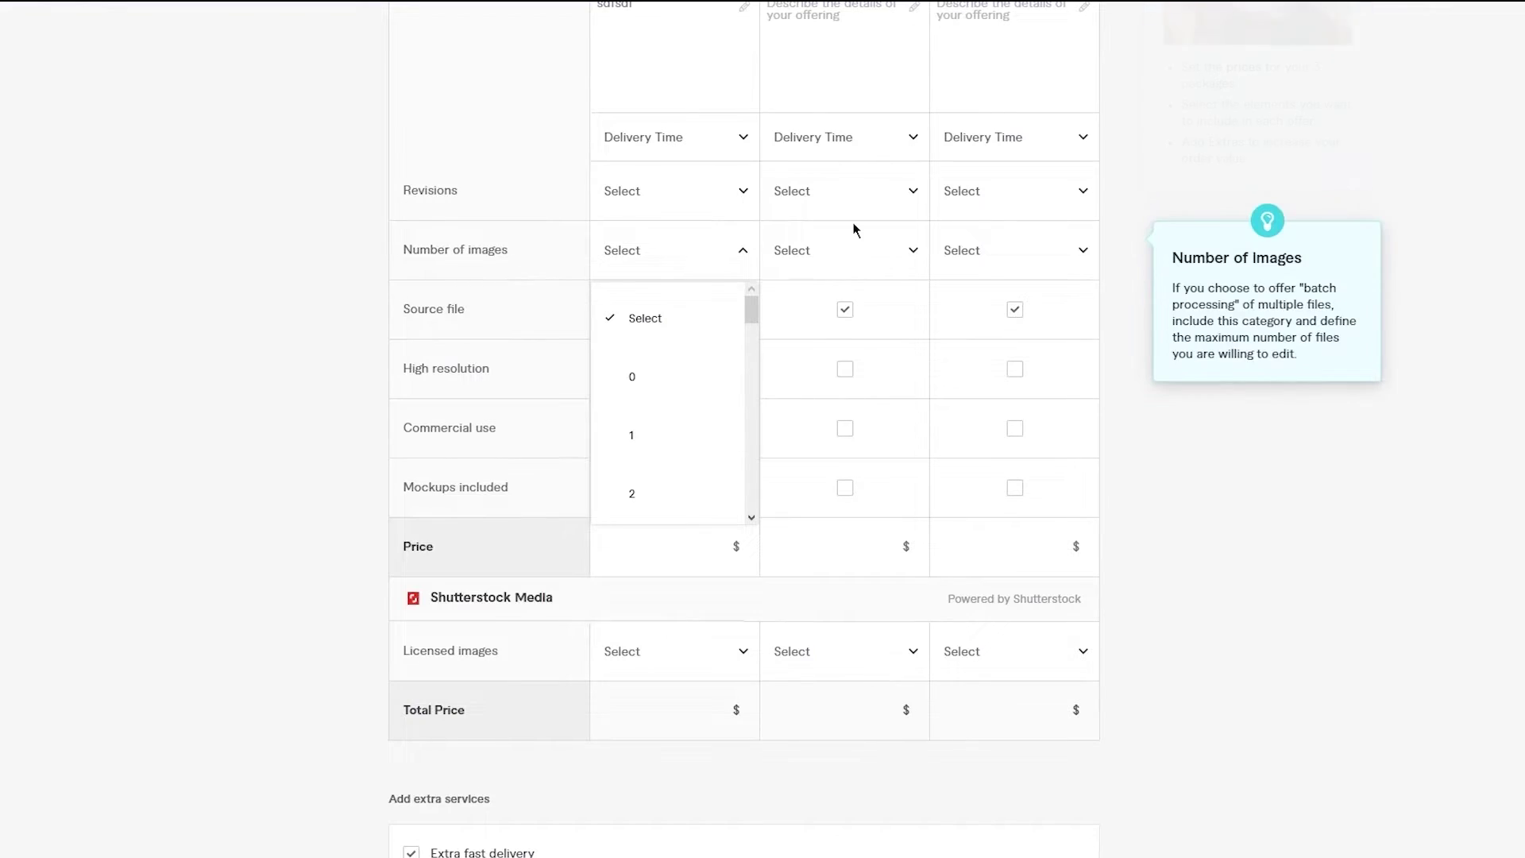
pyautogui.click(325, 290)
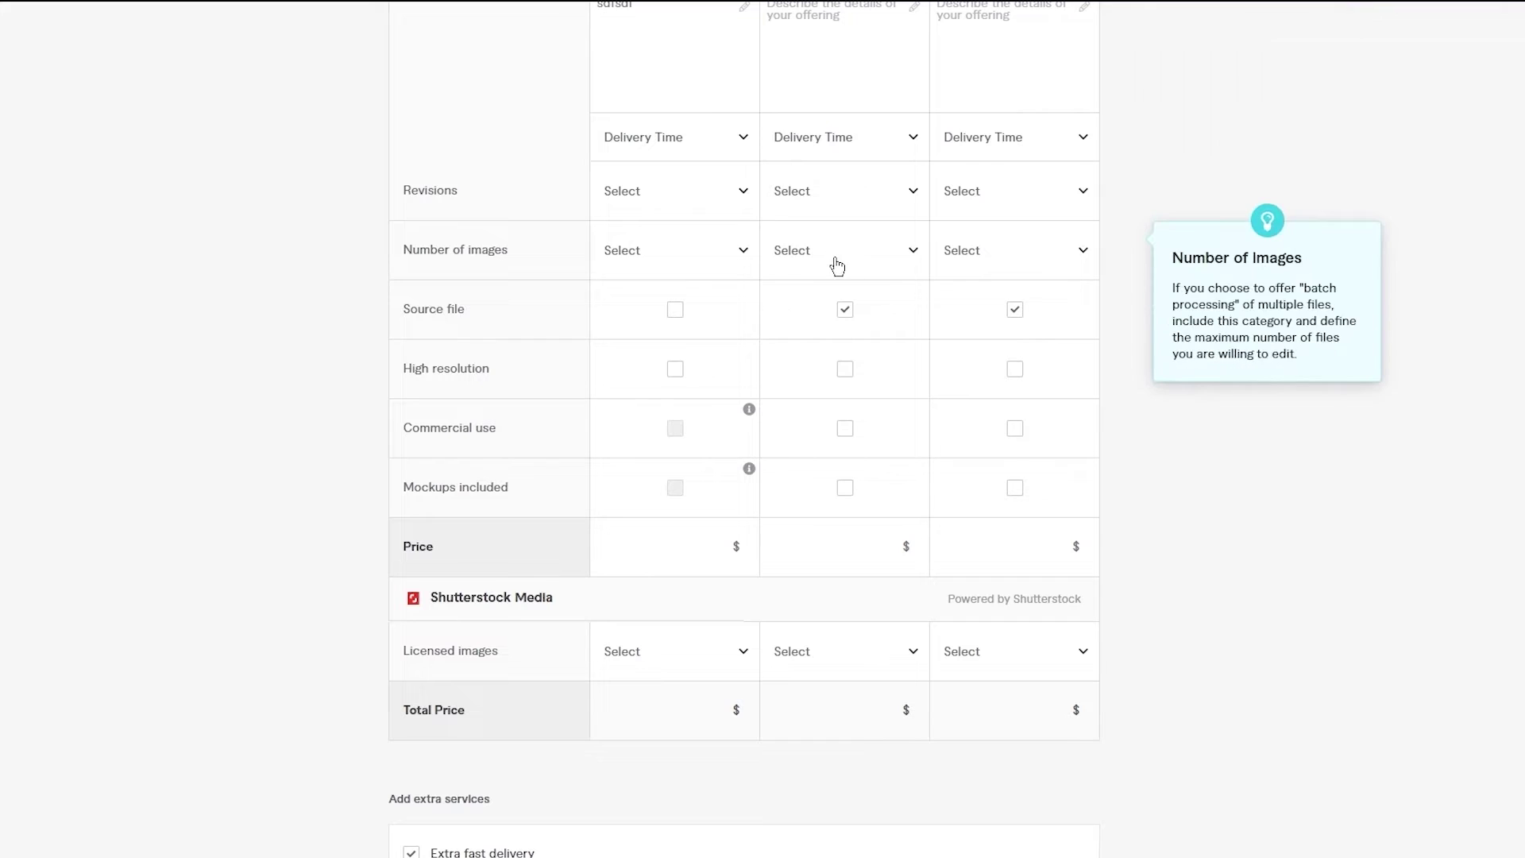
# - Select the Basic package price field and scroll down toward Add extra services
pyautogui.scroll(-2, 970, 274)
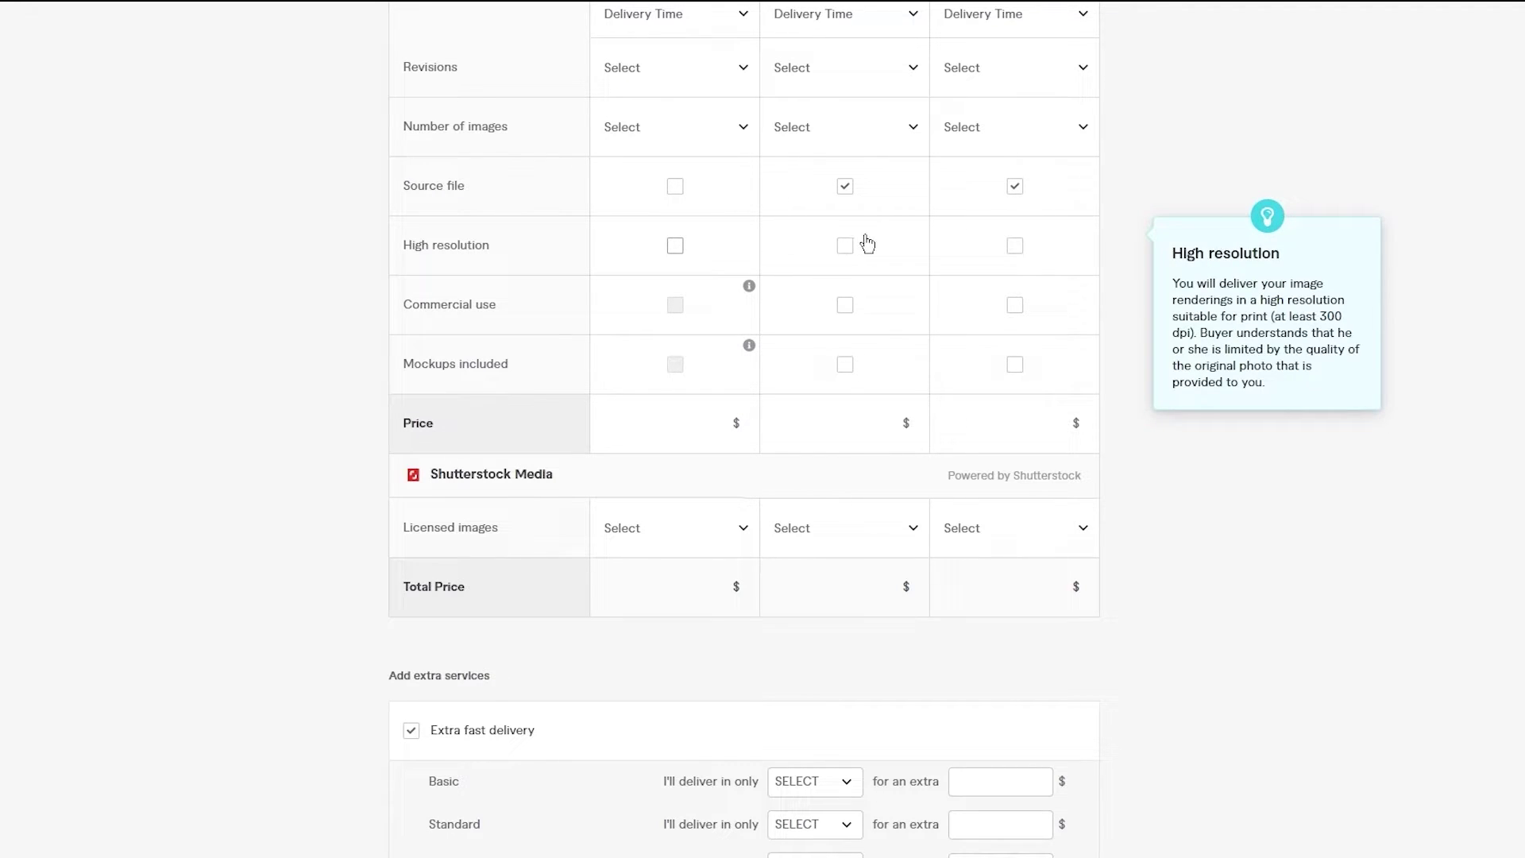
pyautogui.scroll(-1, 1174, 336)
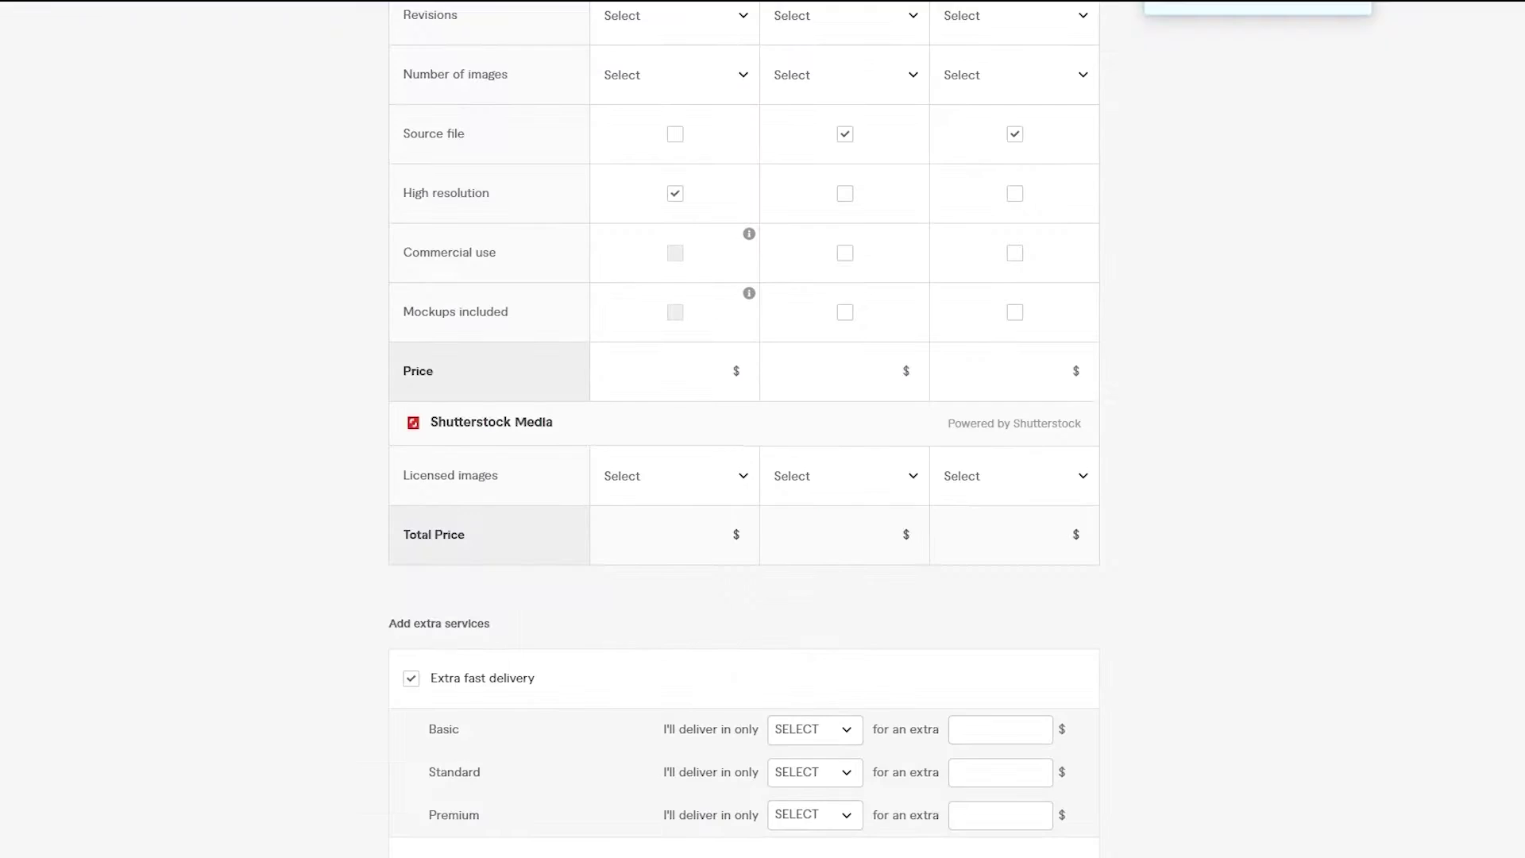
pyautogui.scroll(-2, 794, 373)
pyautogui.click(700, 274)
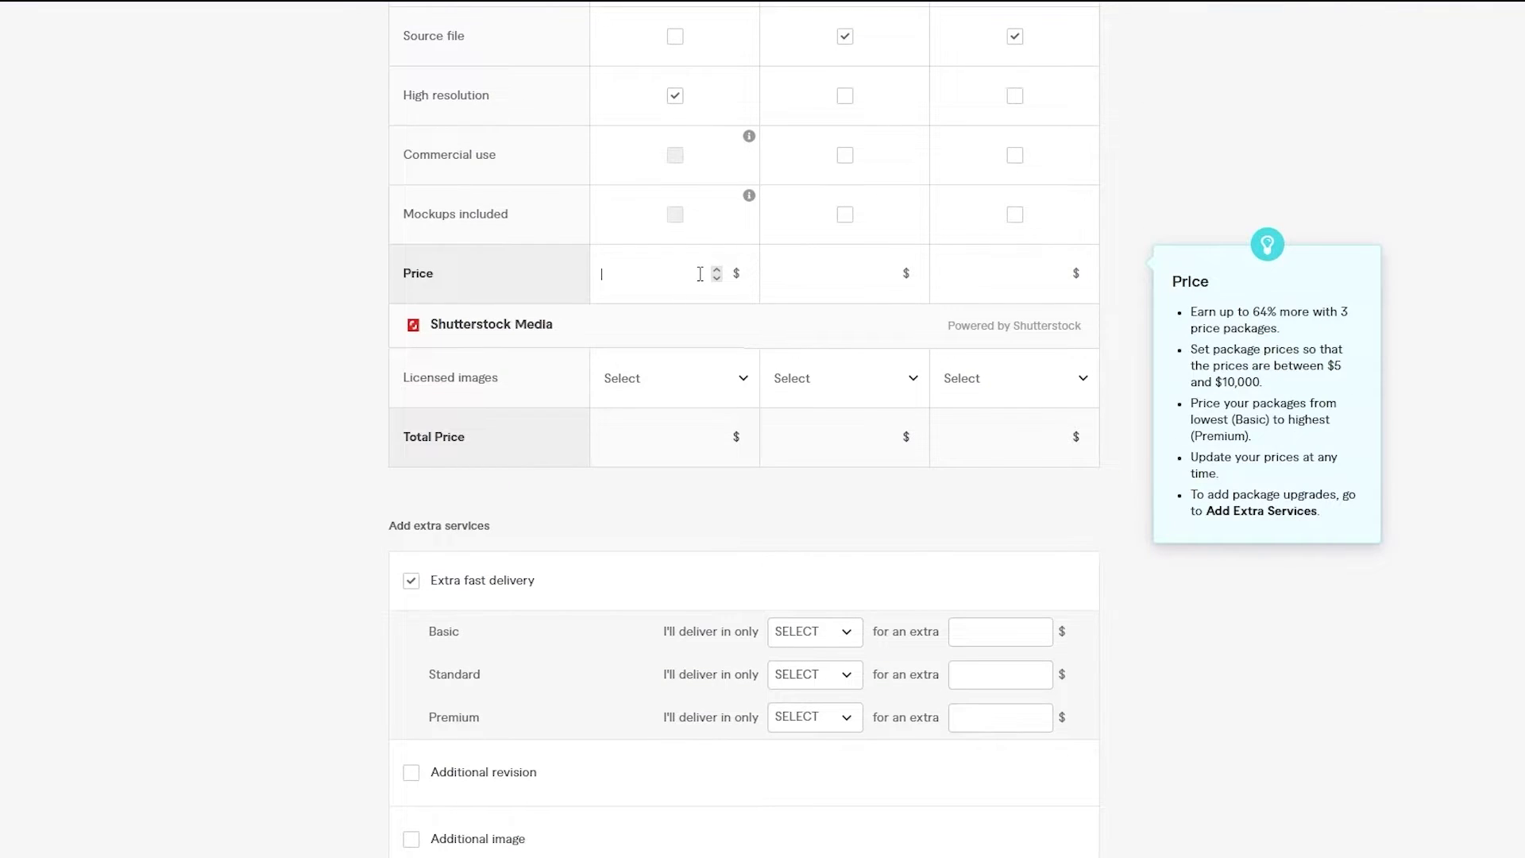
pyautogui.scroll(7, 699, 272)
pyautogui.scroll(-6, 698, 273)
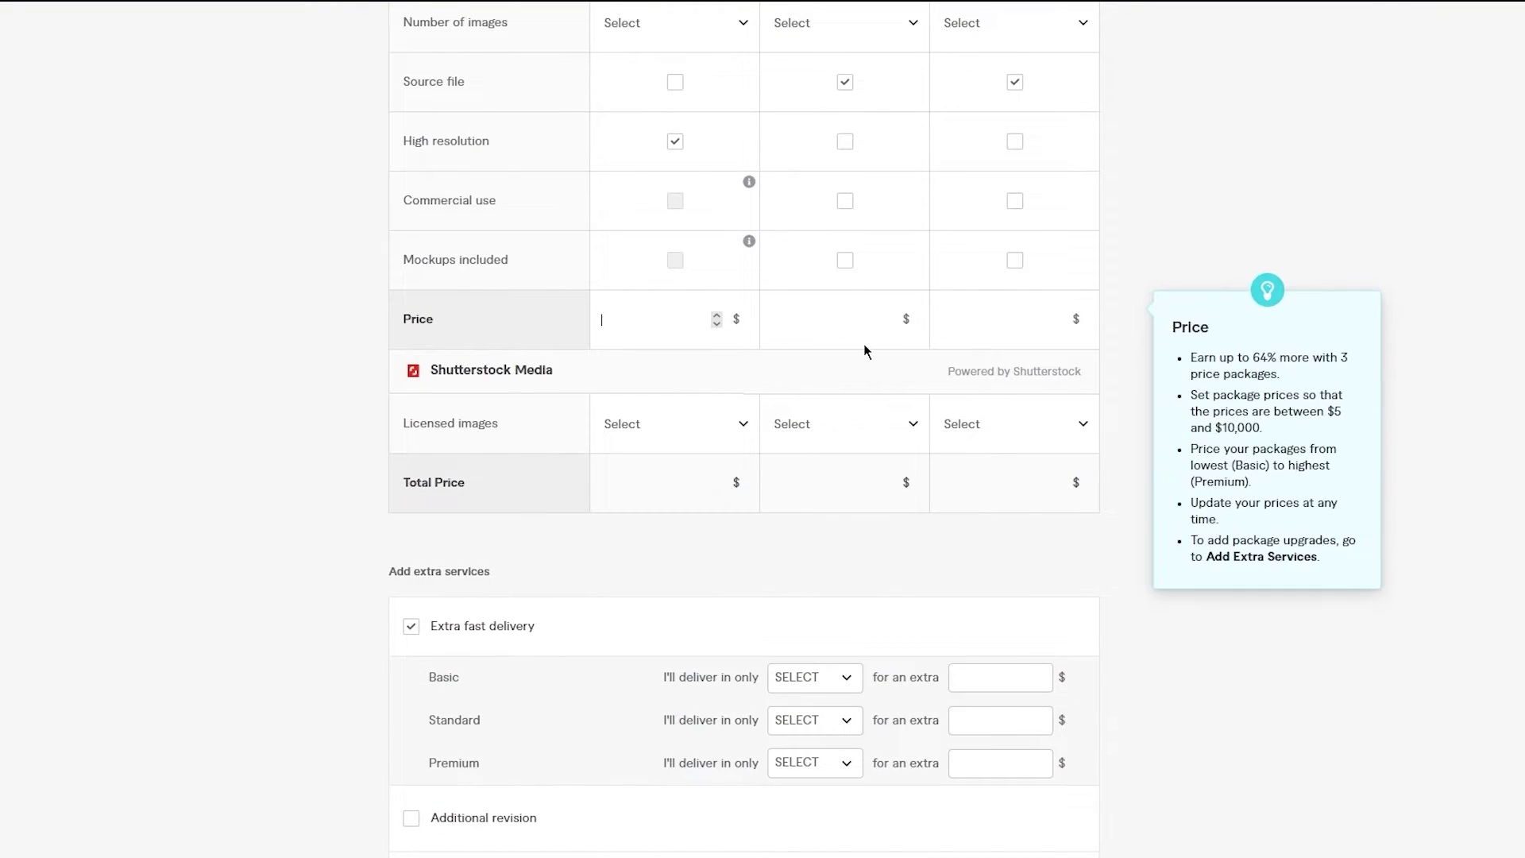
pyautogui.scroll(-1, 865, 350)
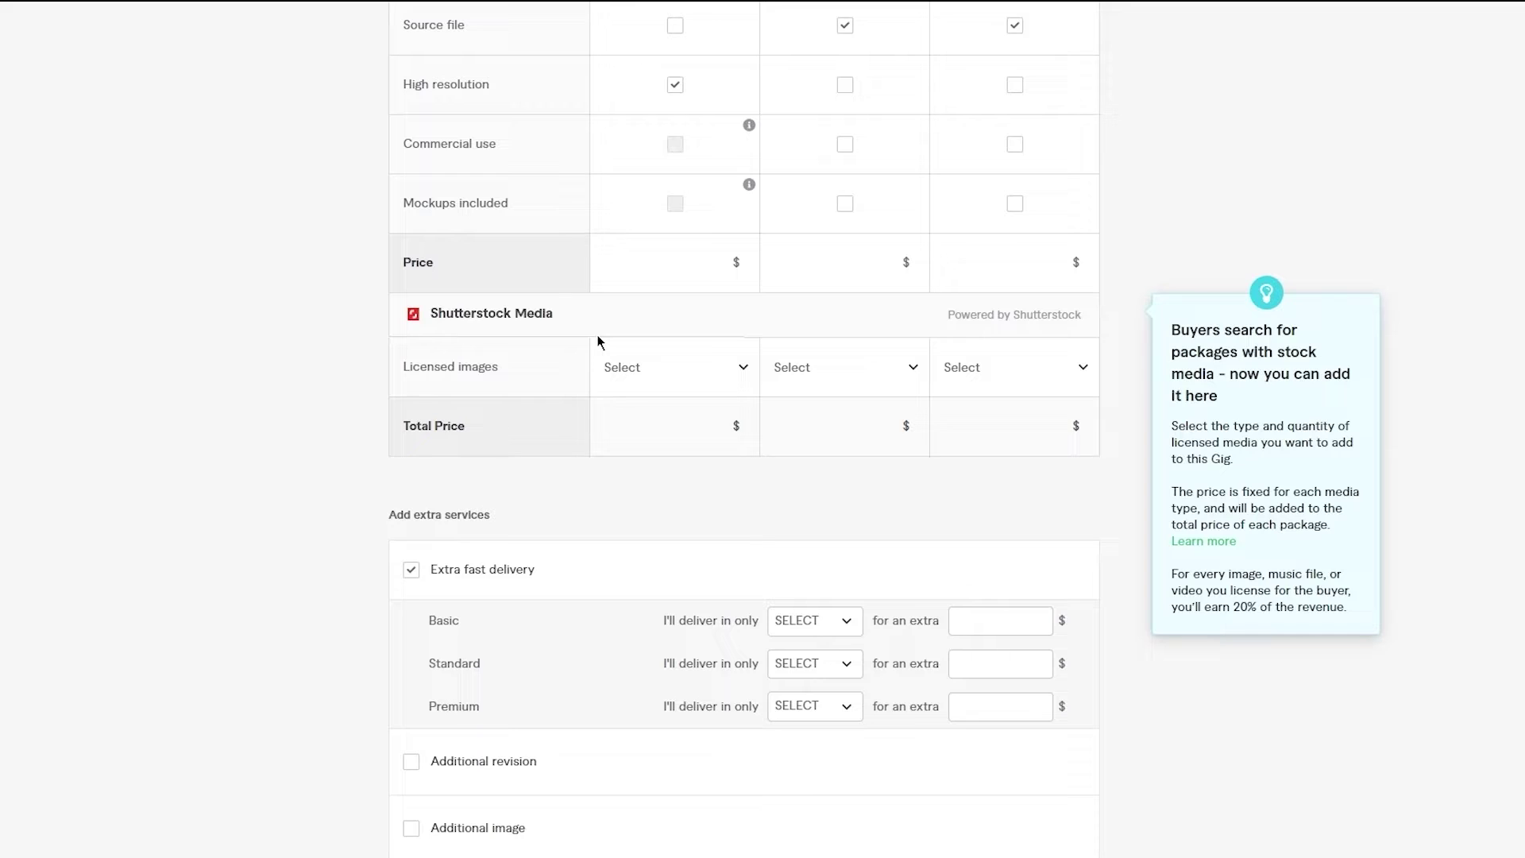
pyautogui.moveTo(674, 391)
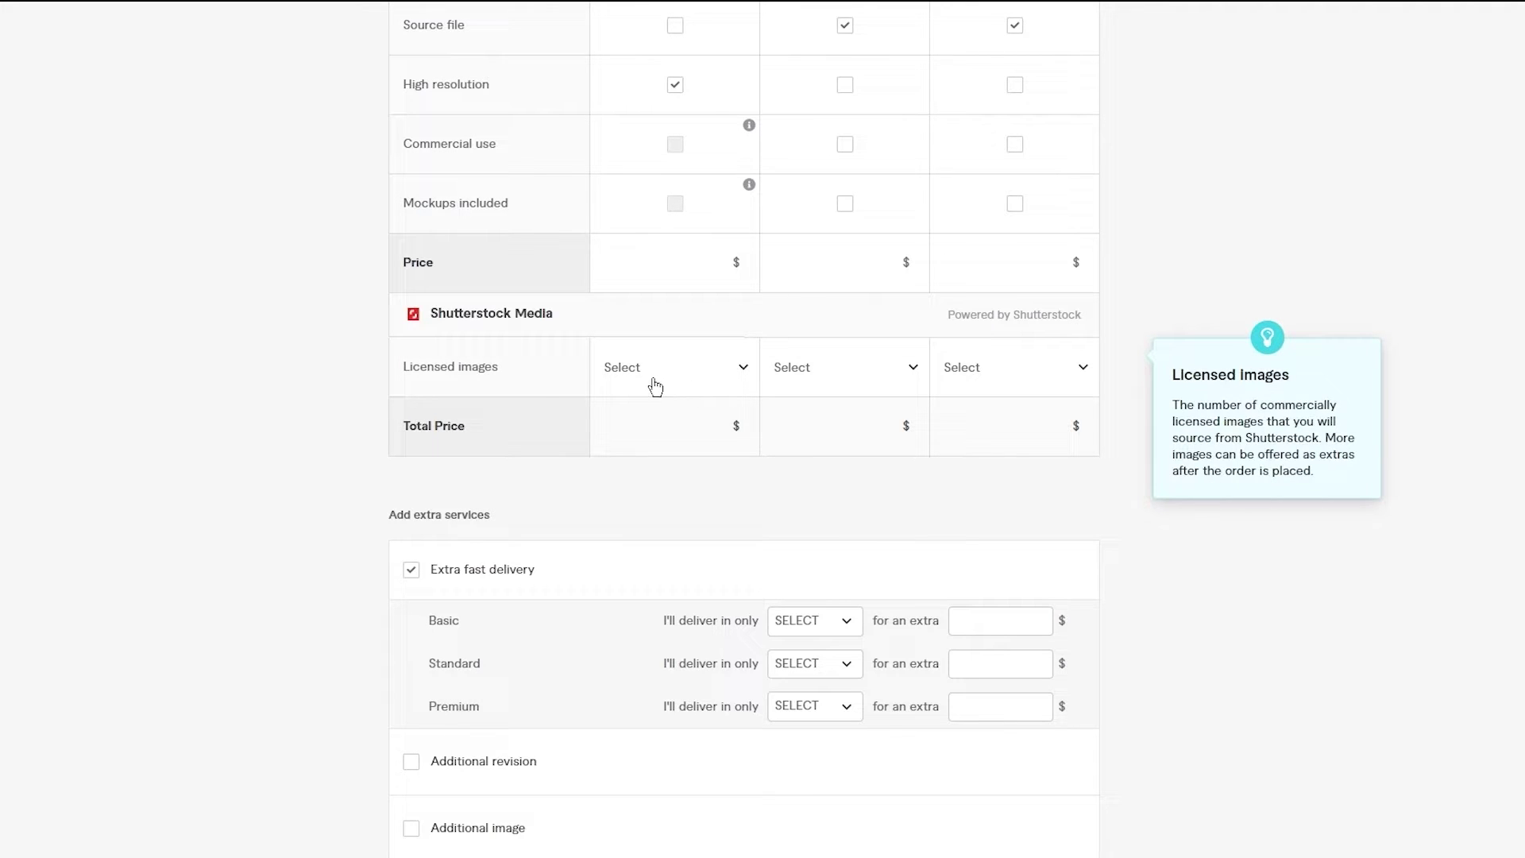
pyautogui.scroll(-4, 655, 386)
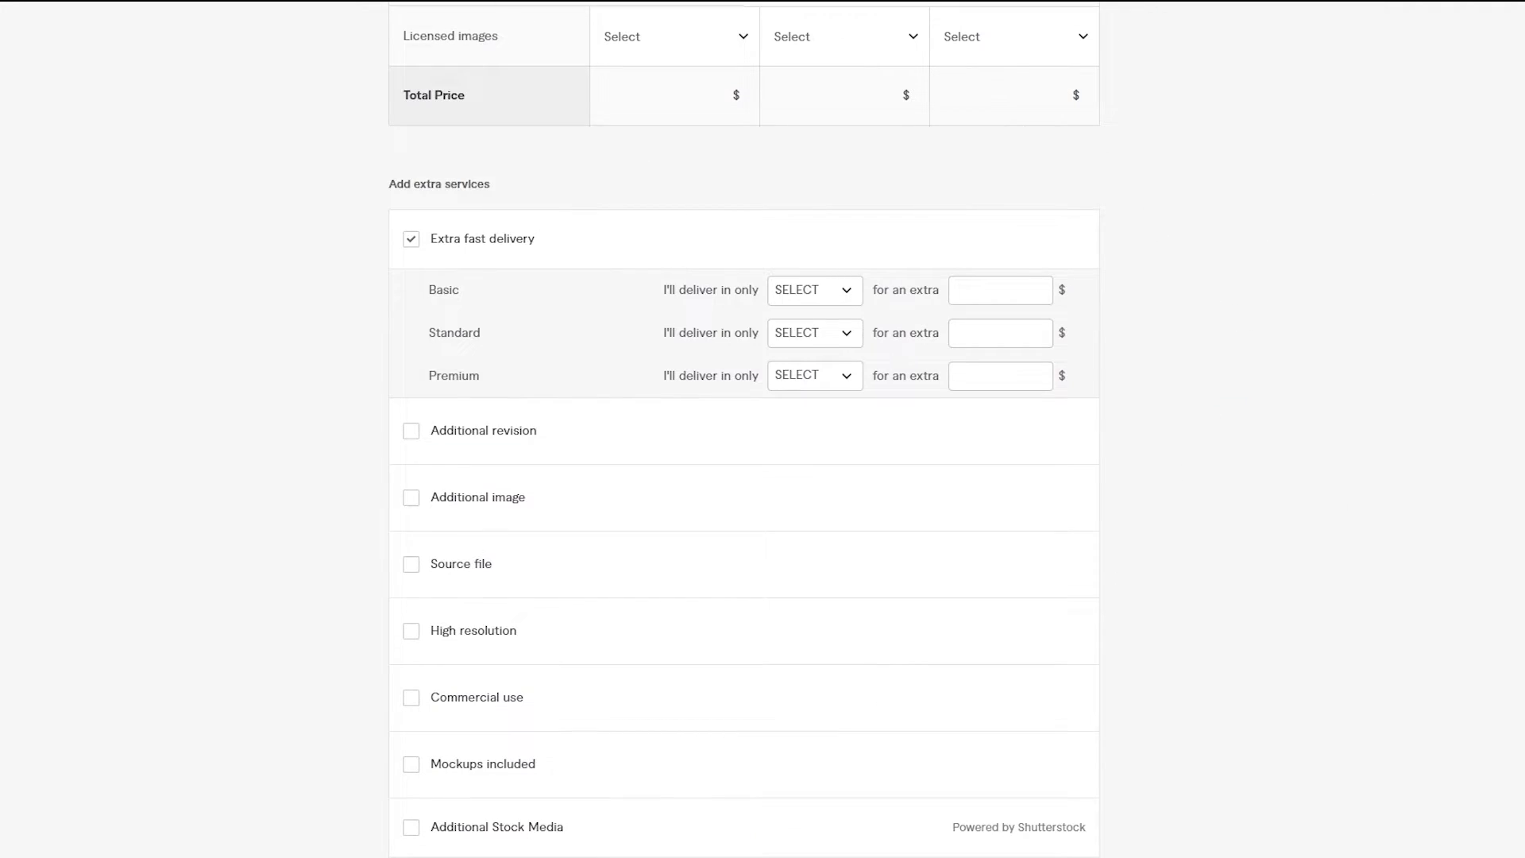
pyautogui.scroll(-2, 598, 145)
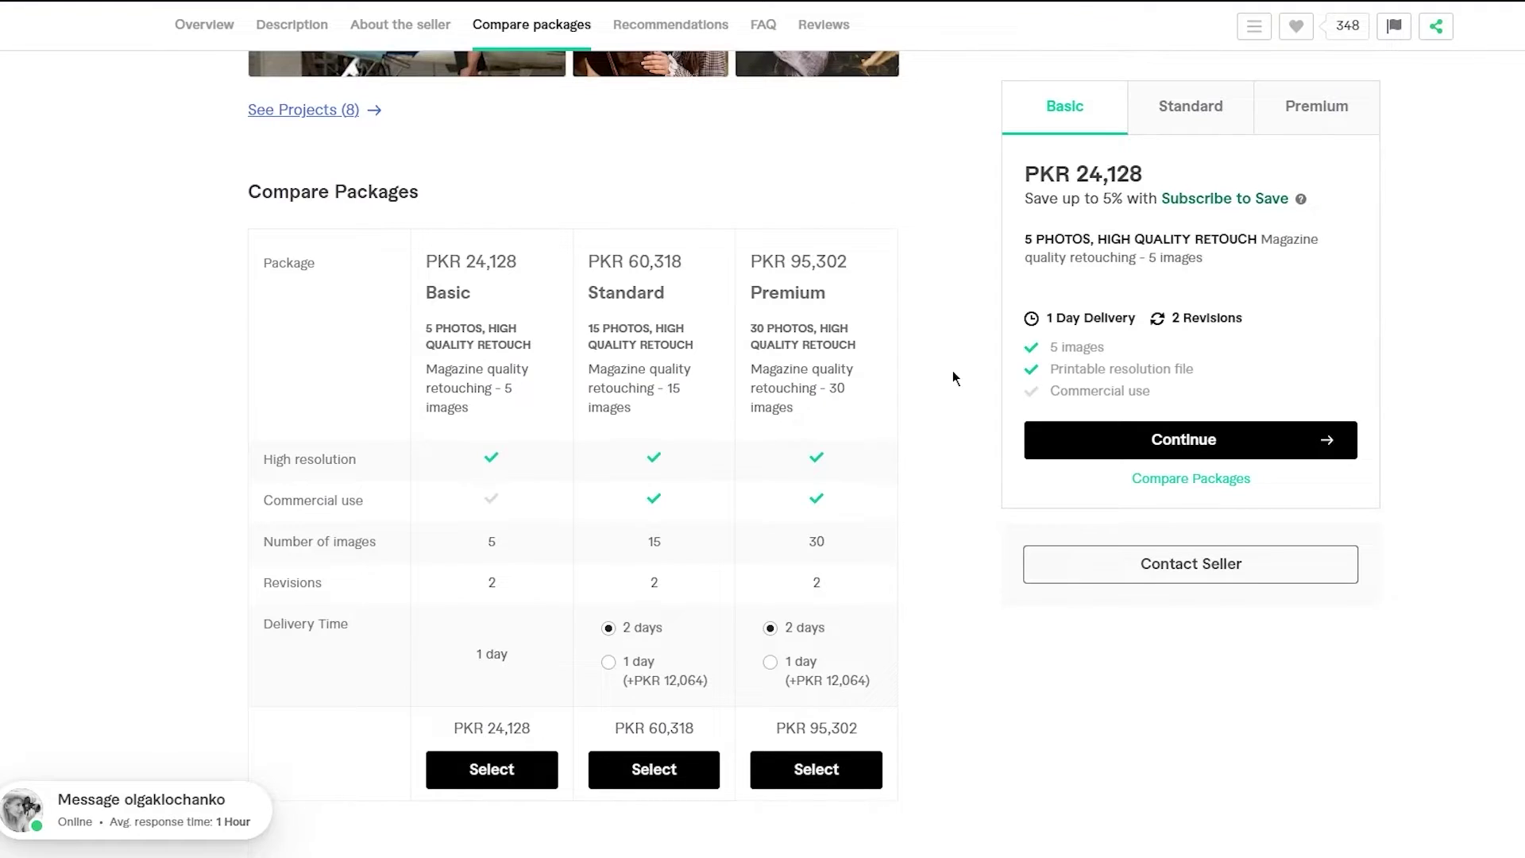
pyautogui.scroll(-2, 955, 377)
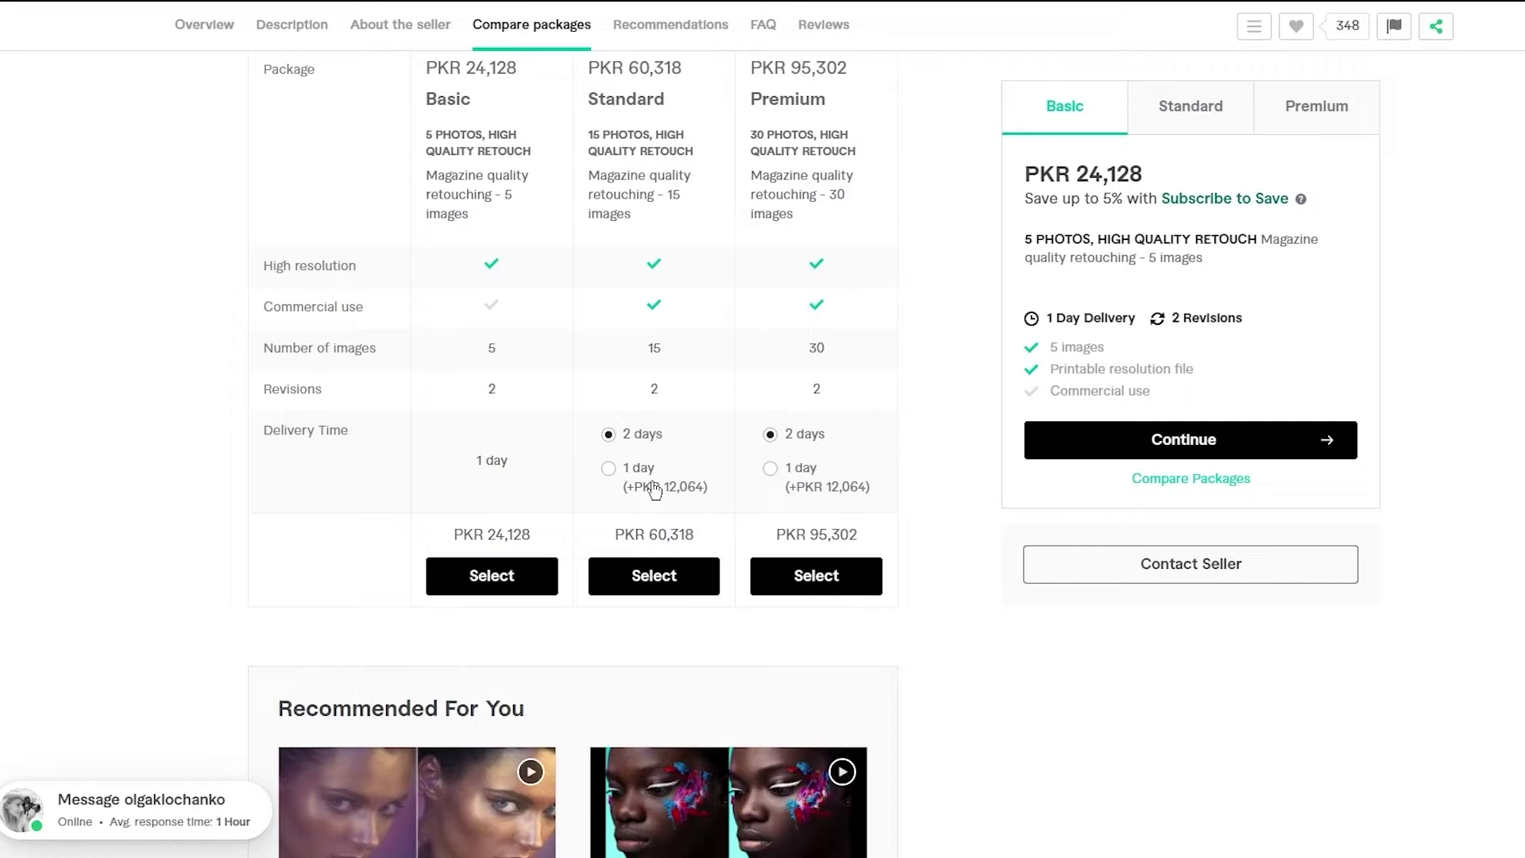
pyautogui.click(613, 470)
pyautogui.click(770, 474)
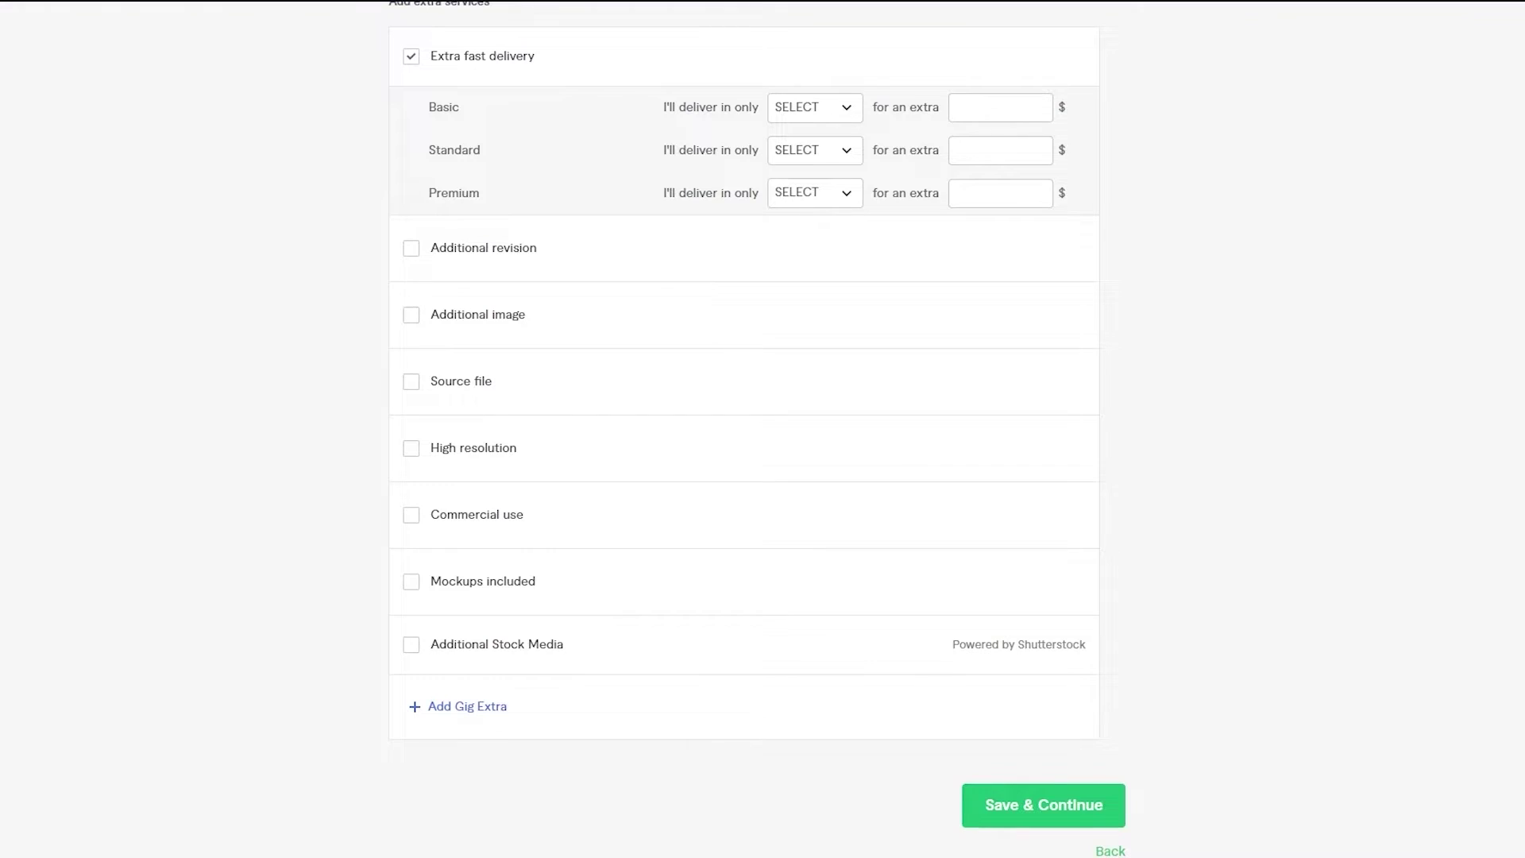
pyautogui.scroll(-4, 650, 307)
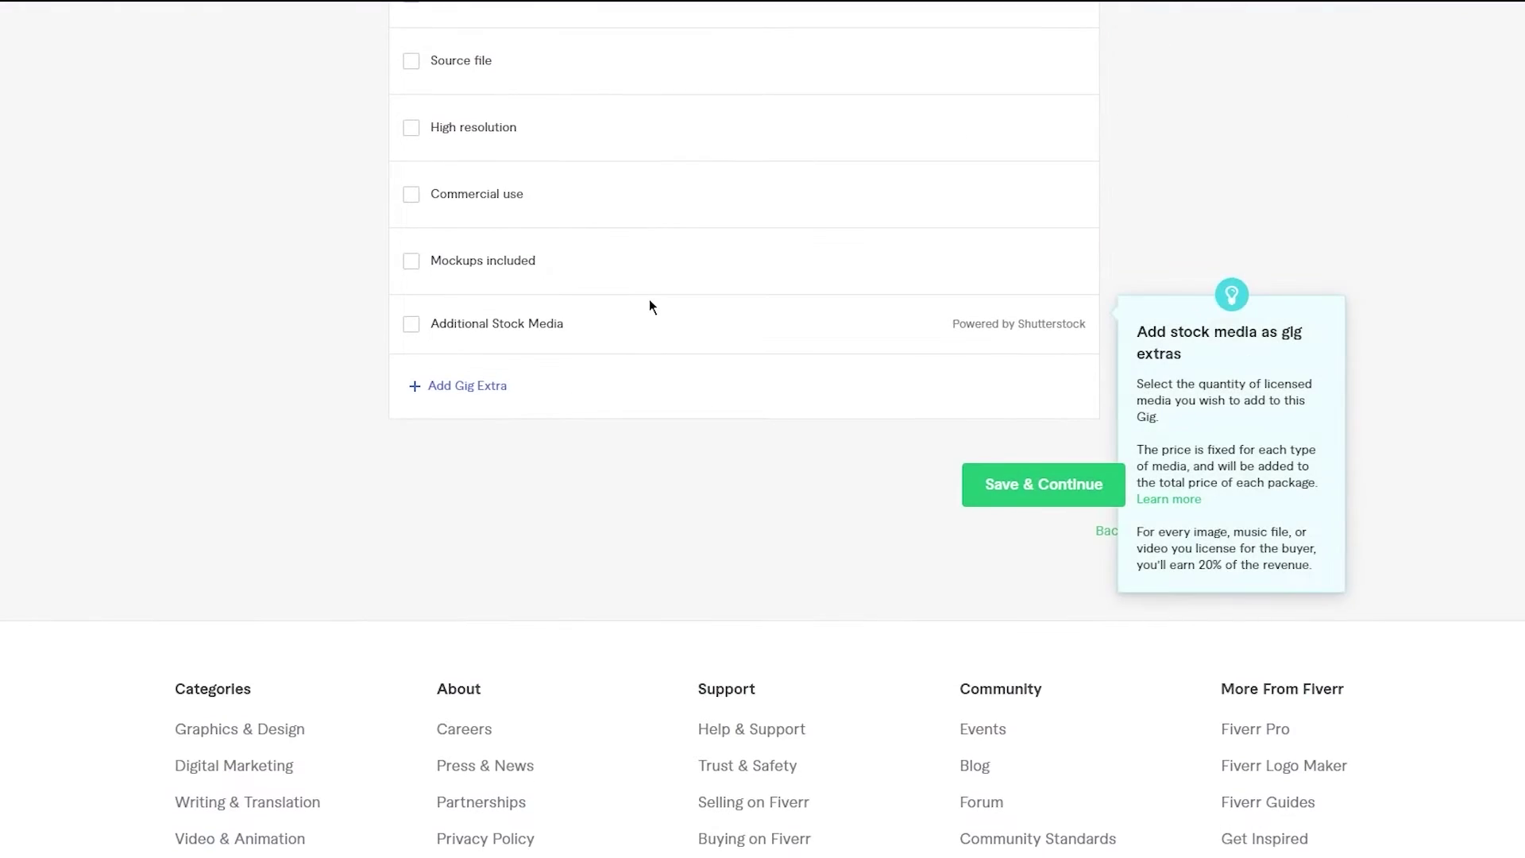
# - Go from the Standard package description to the empty Description & FAQ editor
pyautogui.scroll(-2, 650, 306)
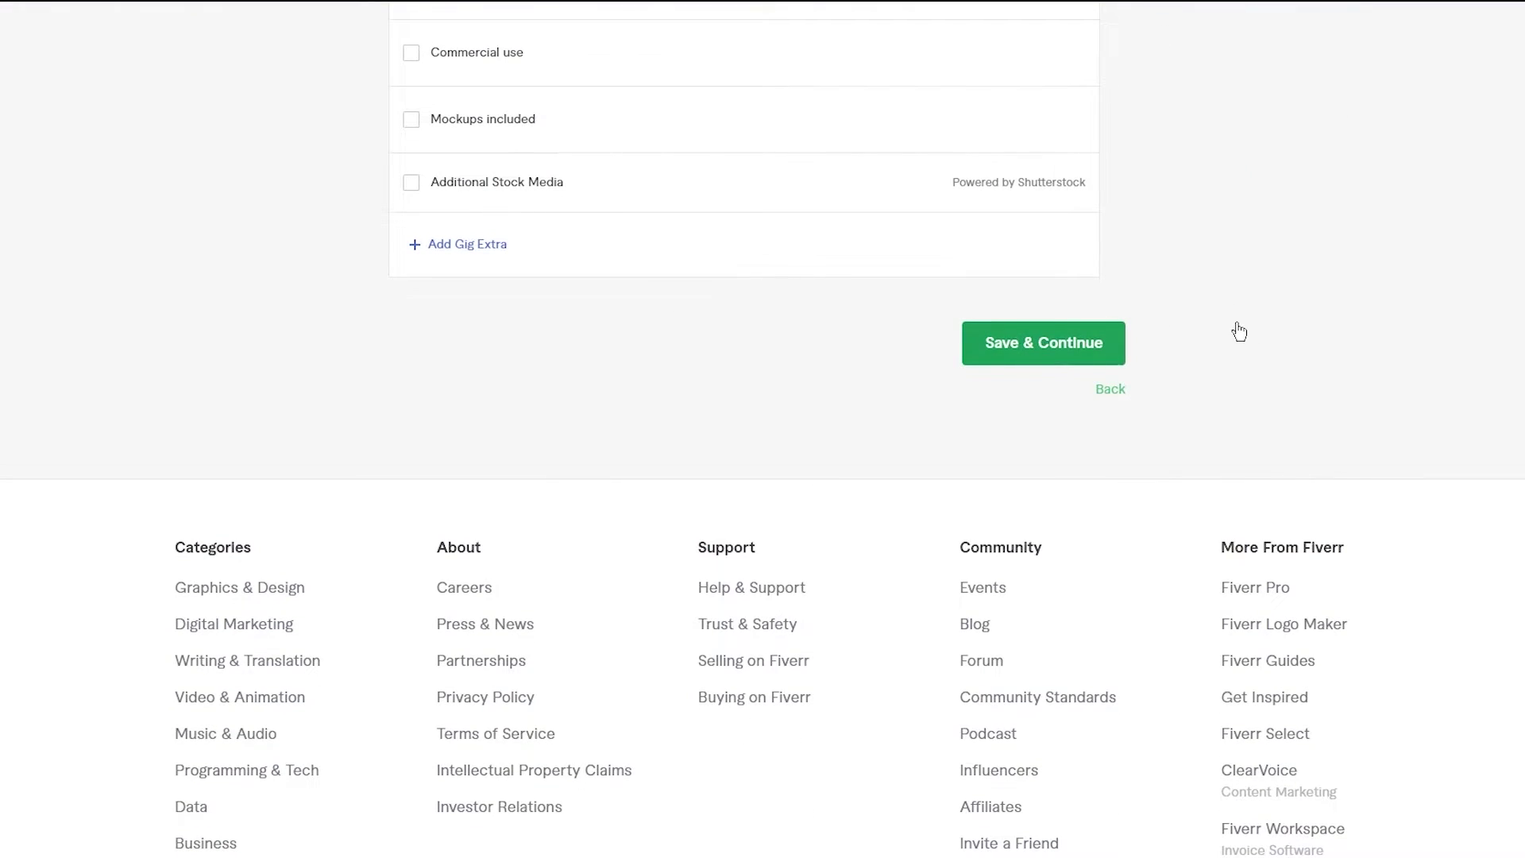
pyautogui.scroll(15, 1239, 332)
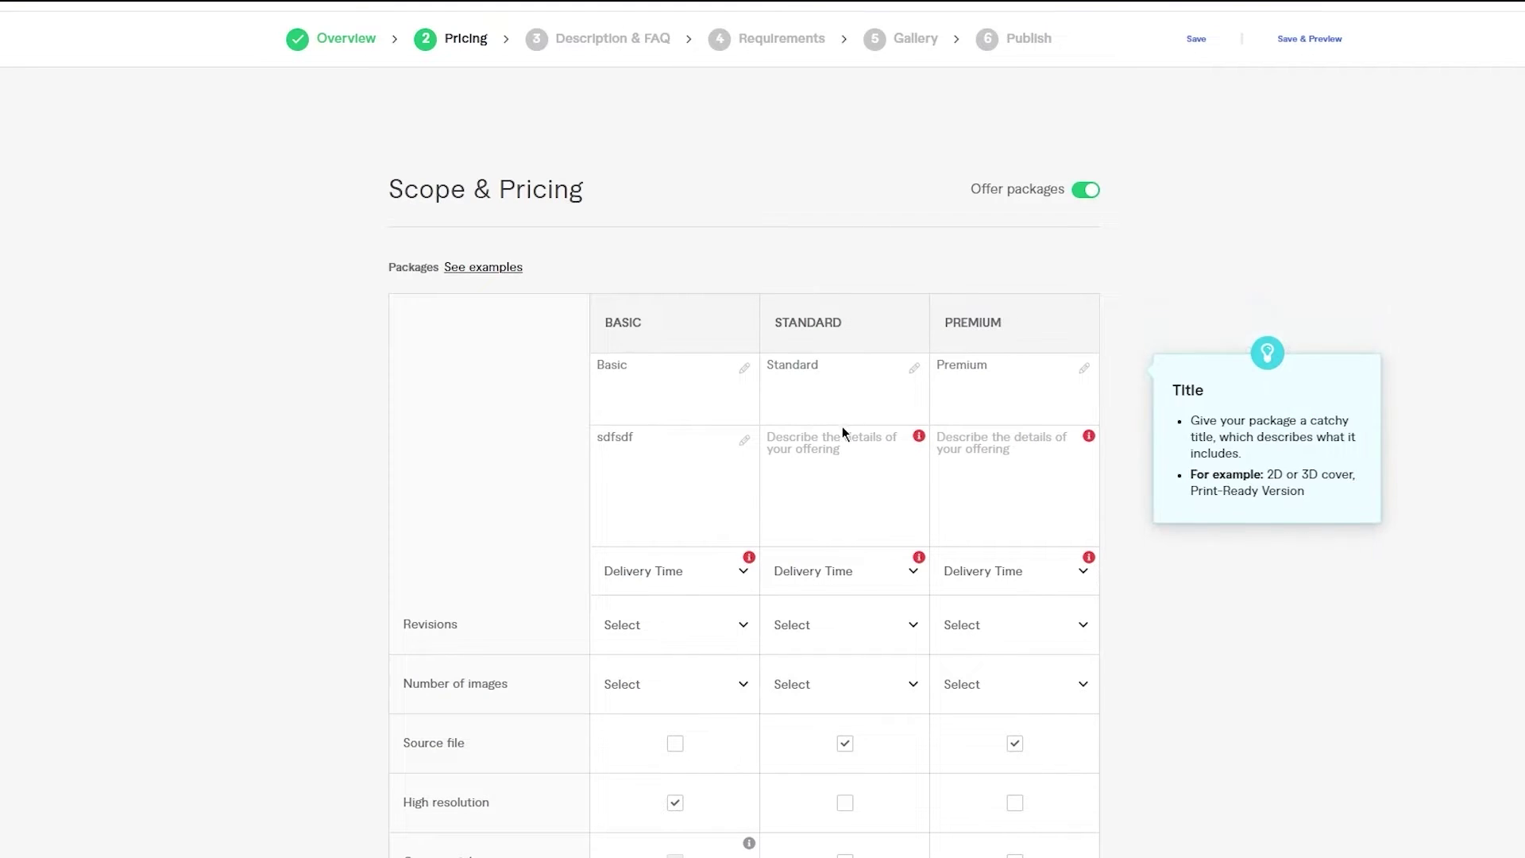
pyautogui.click(772, 442)
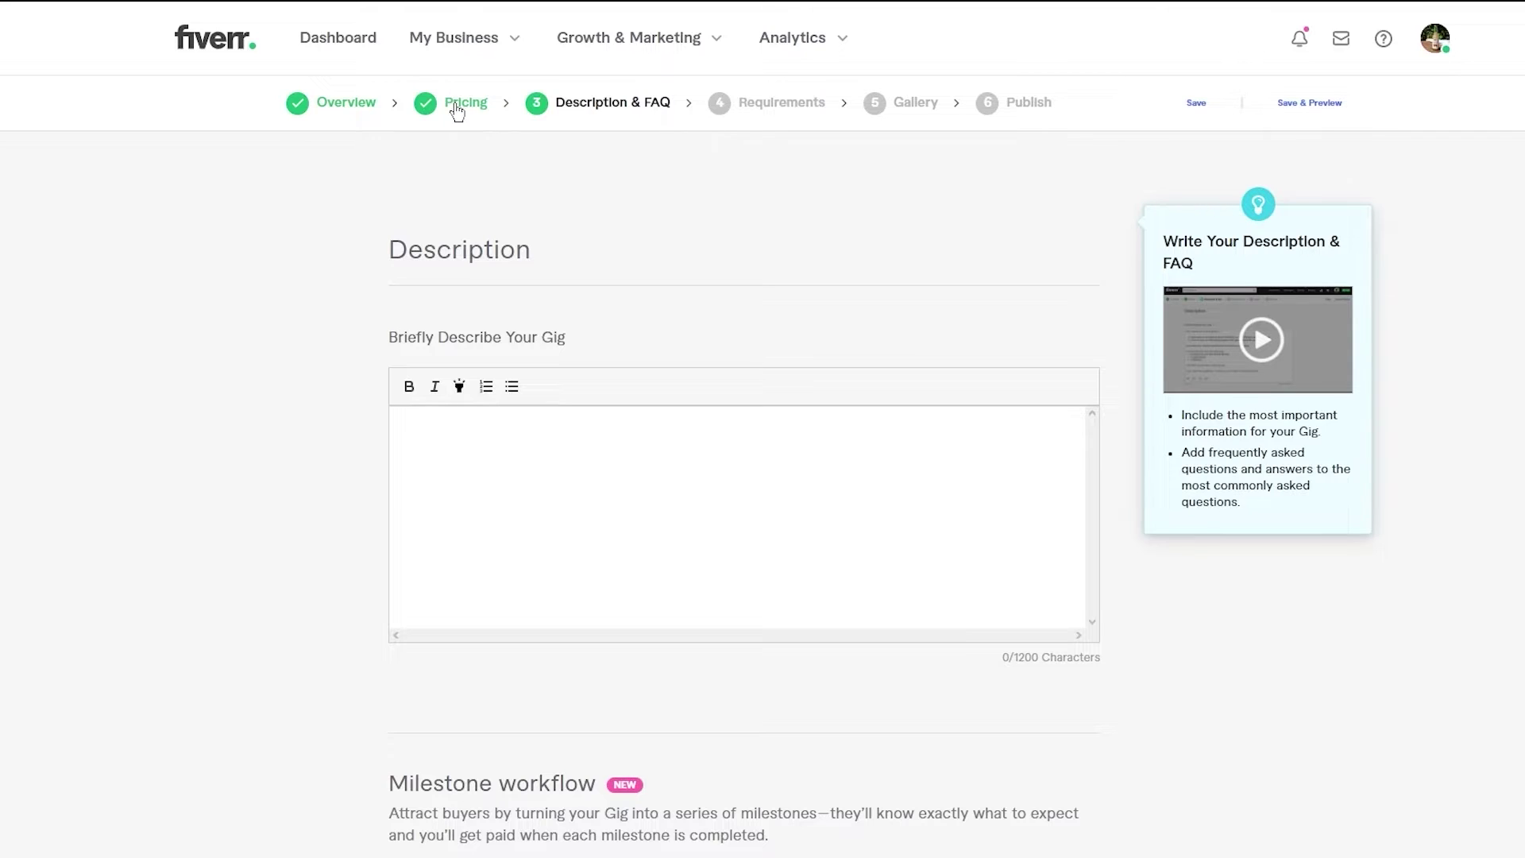
pyautogui.click(619, 467)
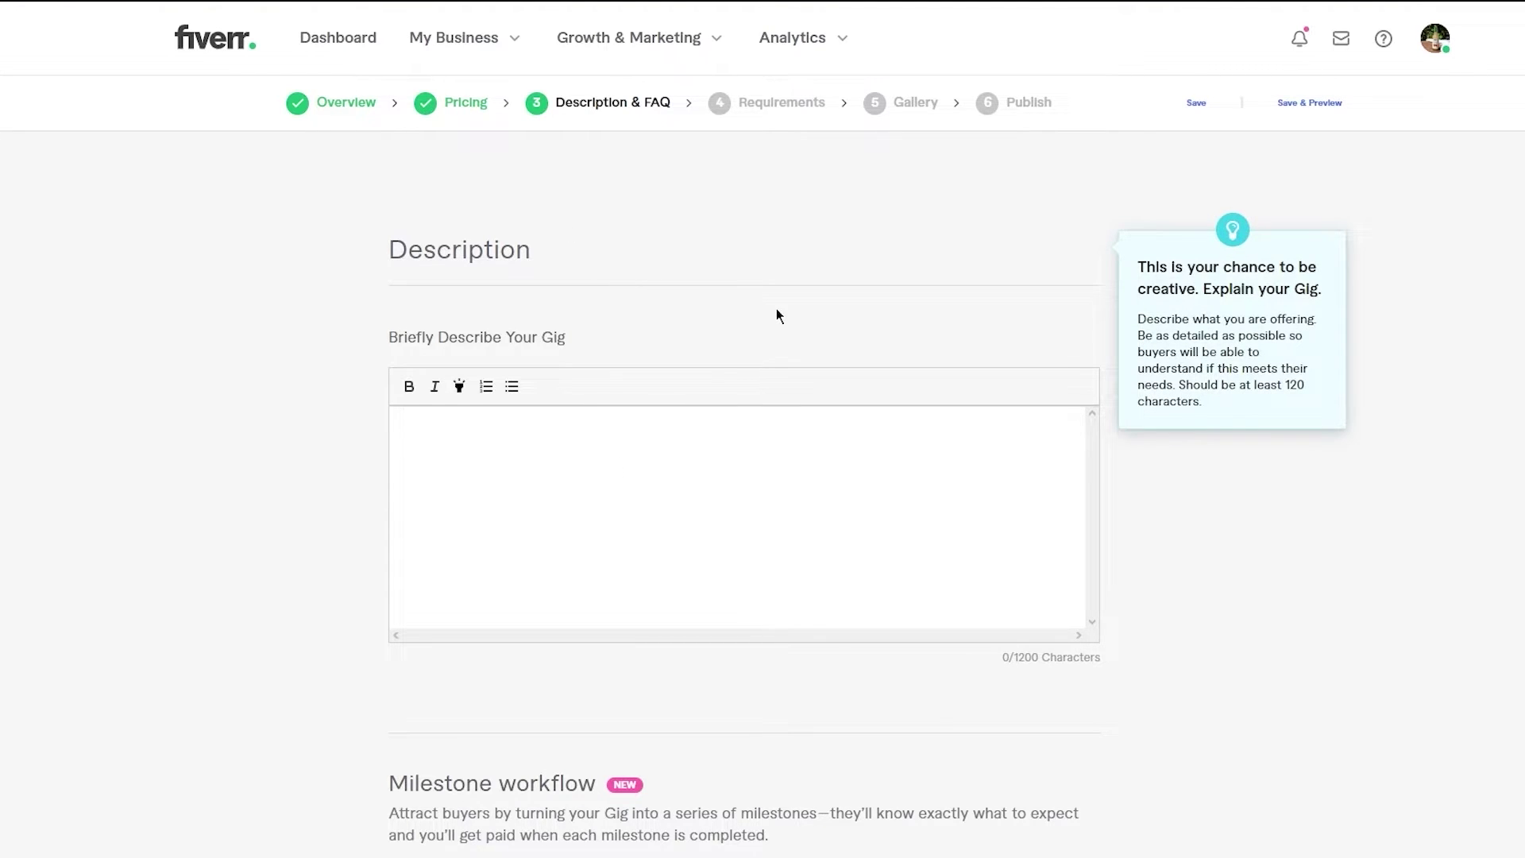
pyautogui.scroll(-2, 776, 308)
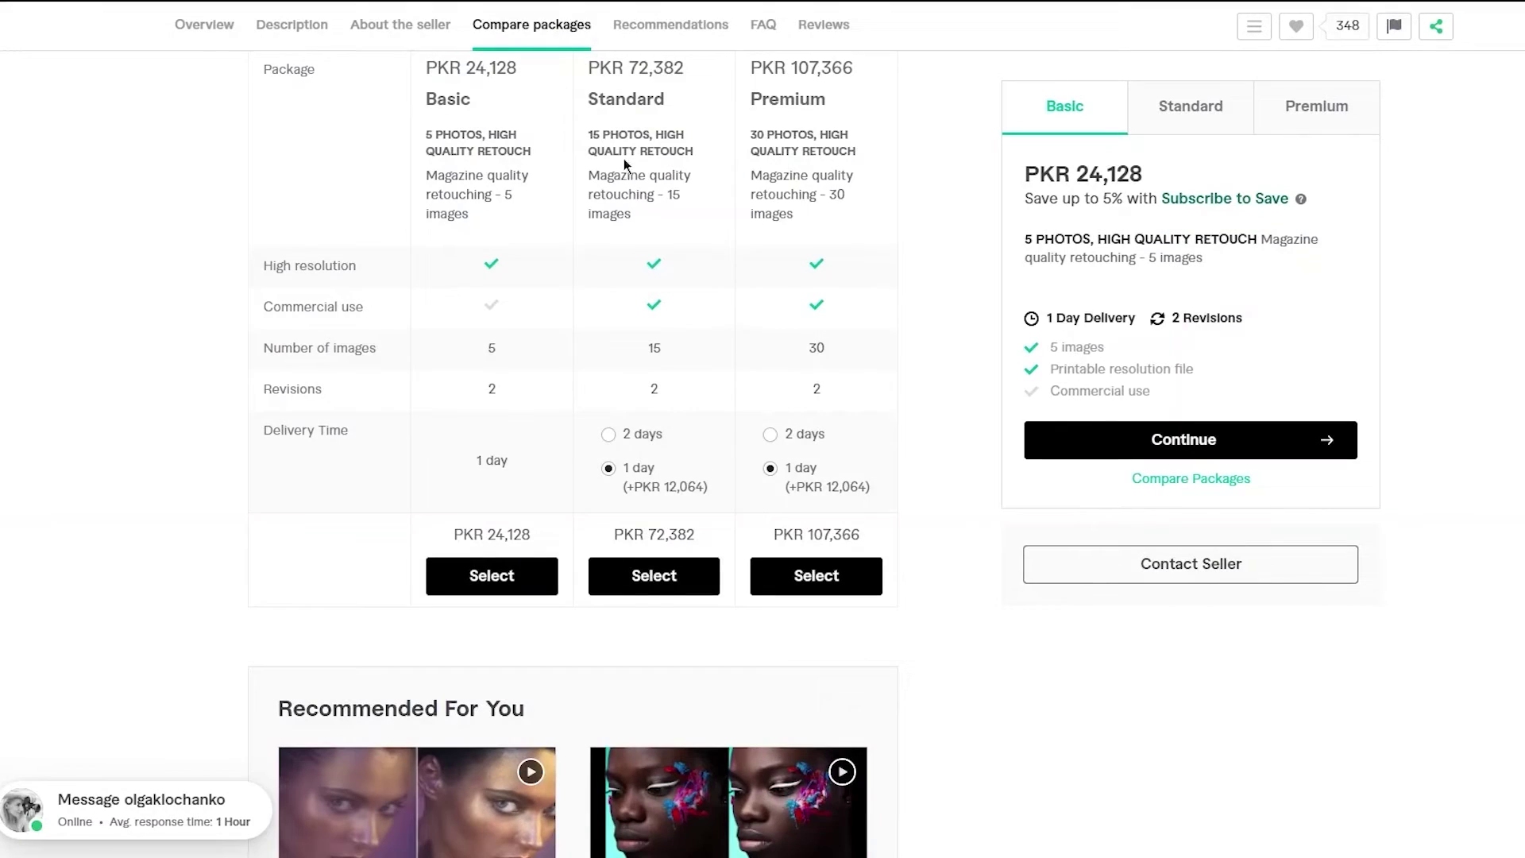
# - Scroll to the seller's About This Gig text and highlight part of its description
pyautogui.scroll(-4, 686, 255)
pyautogui.scroll(5, 686, 255)
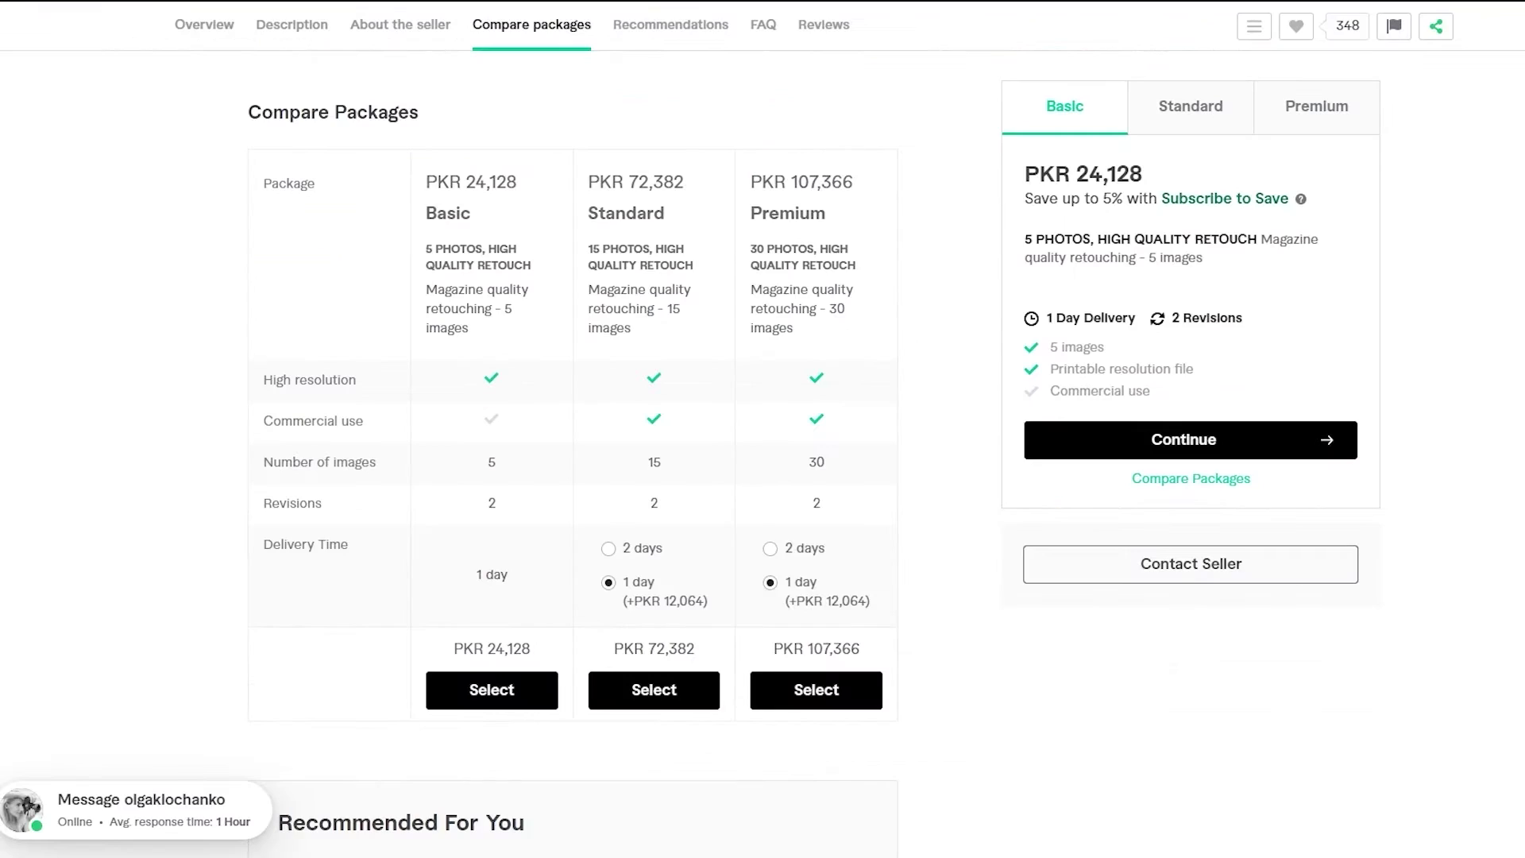
pyautogui.scroll(-5, 617, 364)
pyautogui.scroll(10, 617, 364)
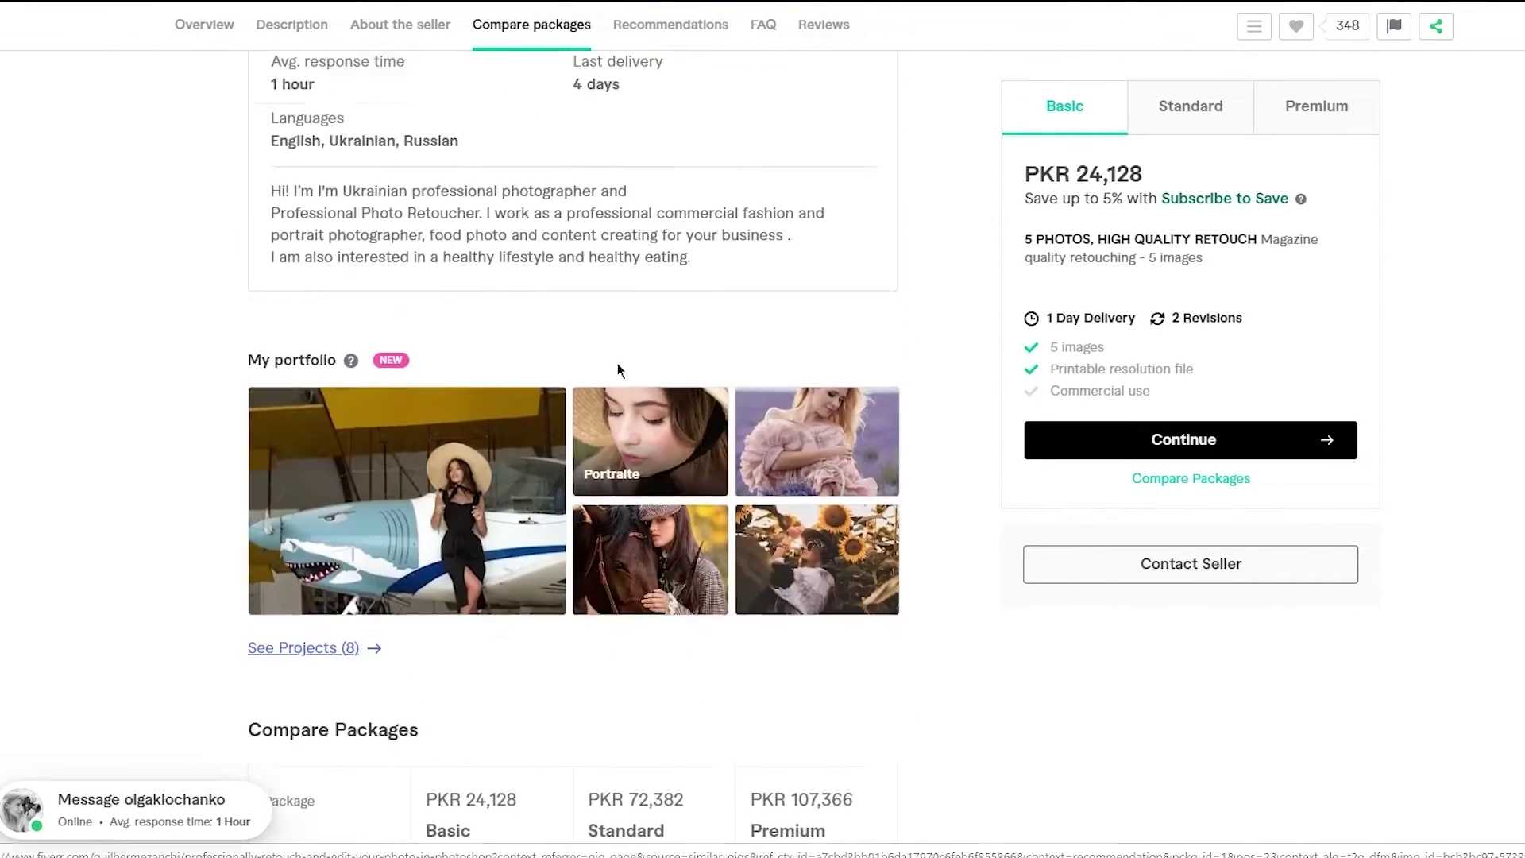
pyautogui.scroll(15, 617, 364)
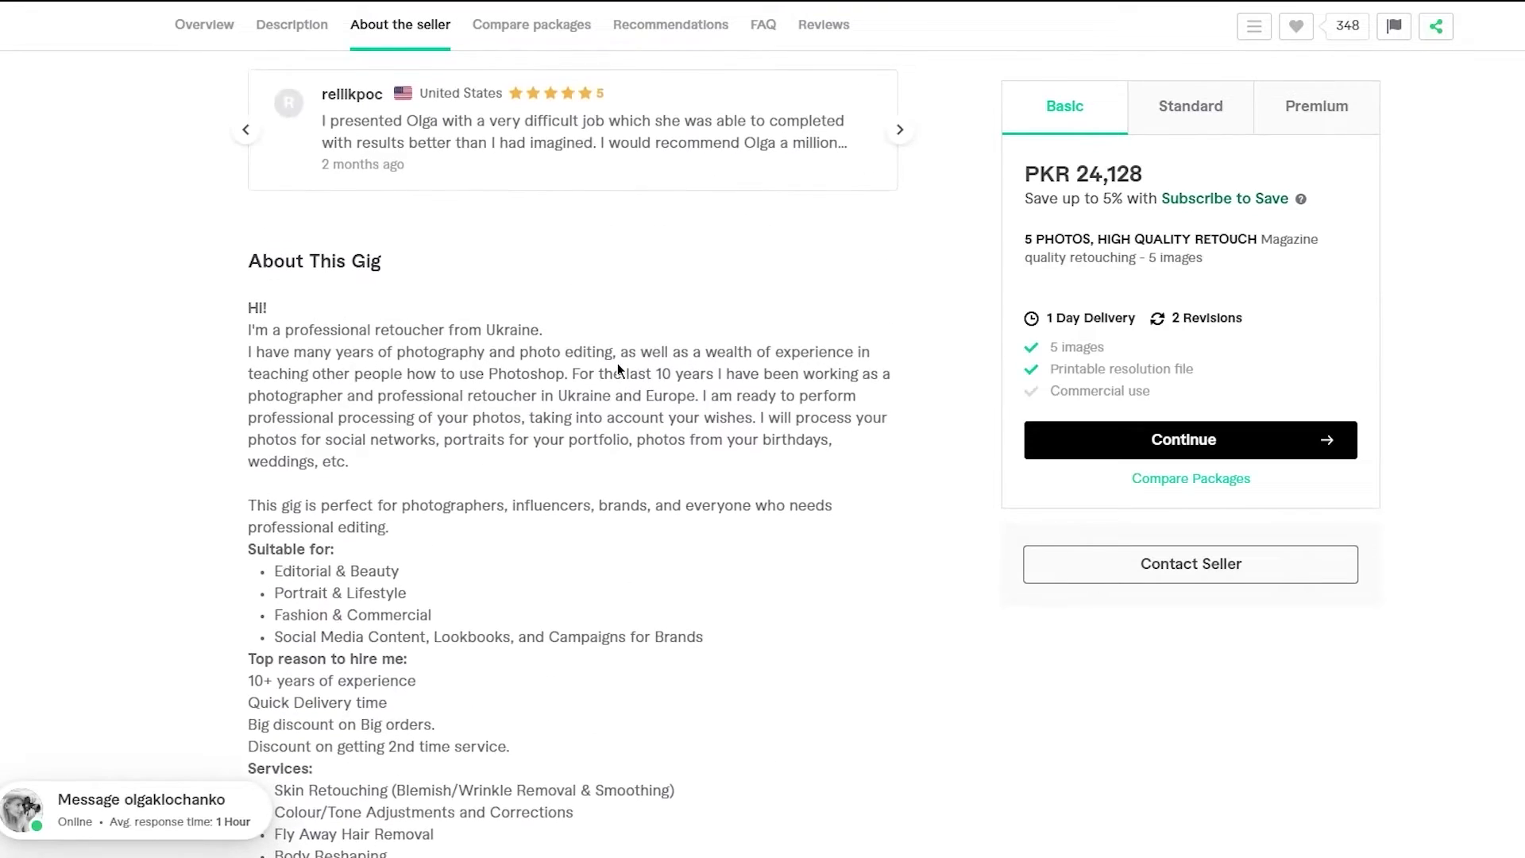
pyautogui.scroll(-2, 617, 364)
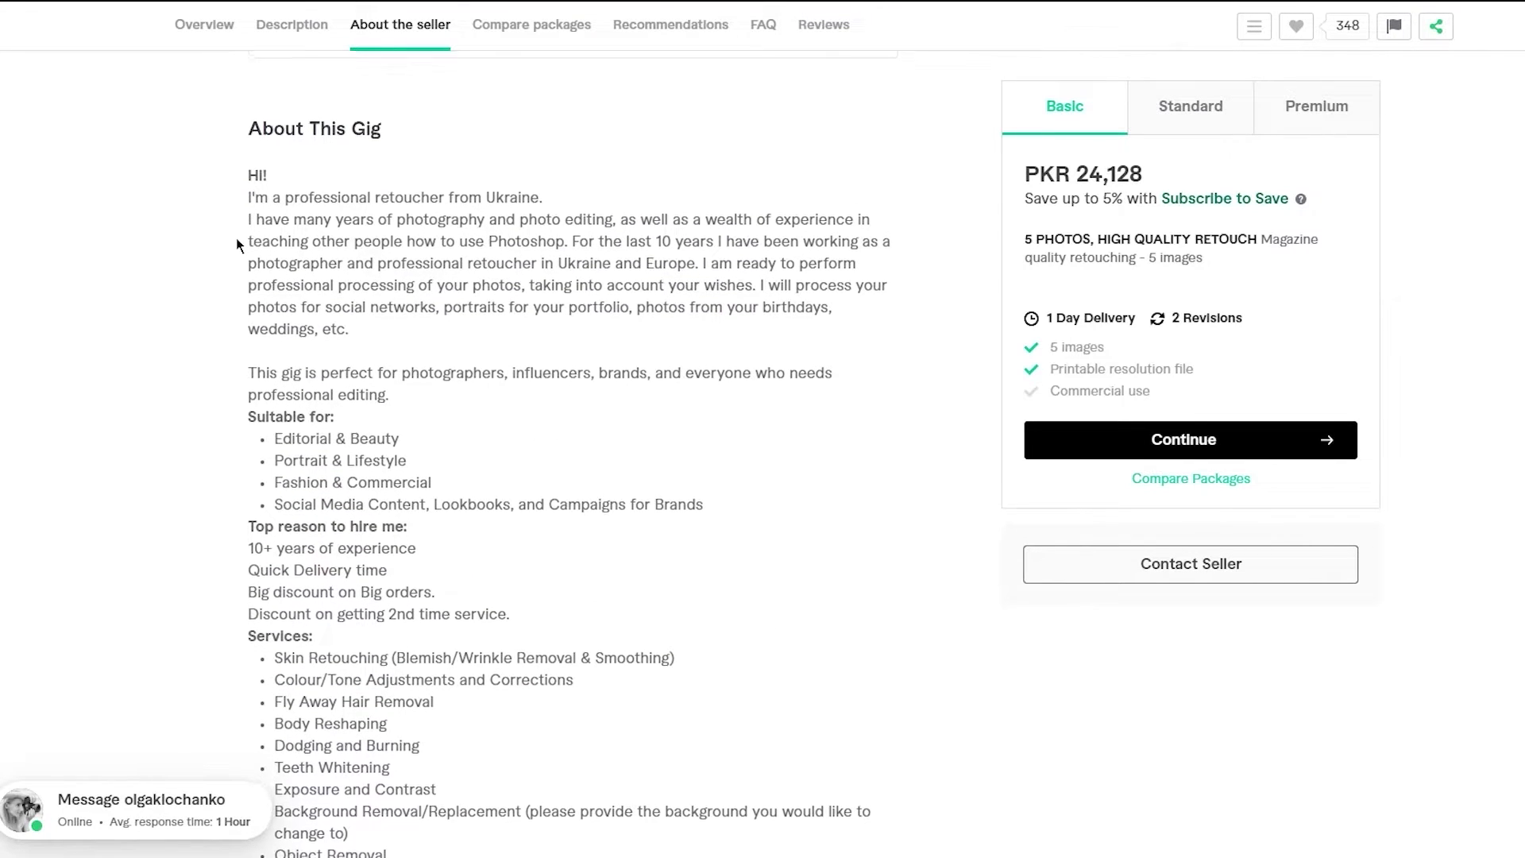
pyautogui.scroll(-1, 235, 243)
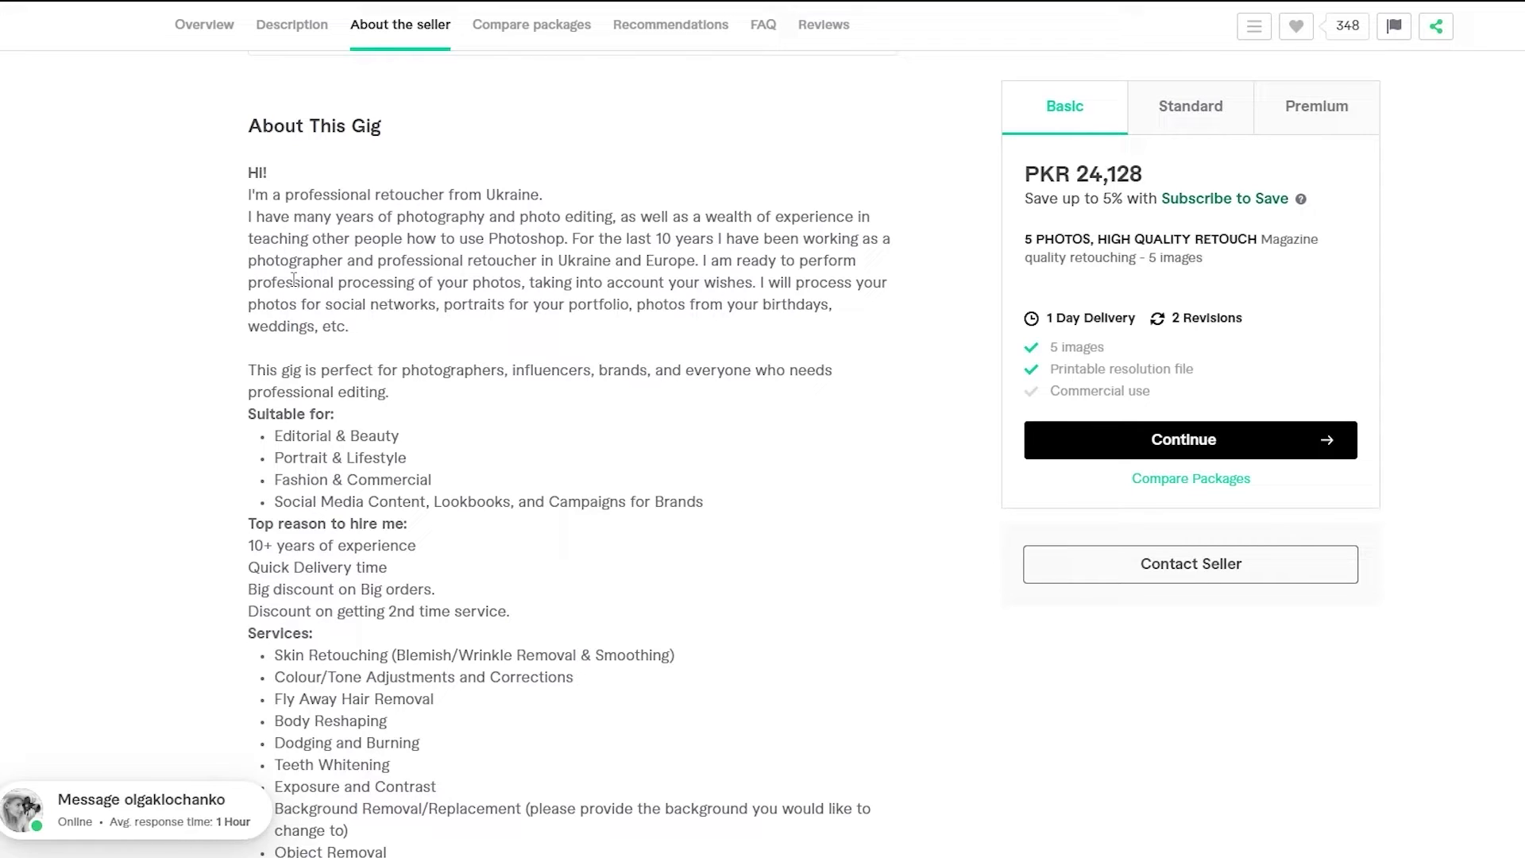
pyautogui.scroll(-2, 347, 347)
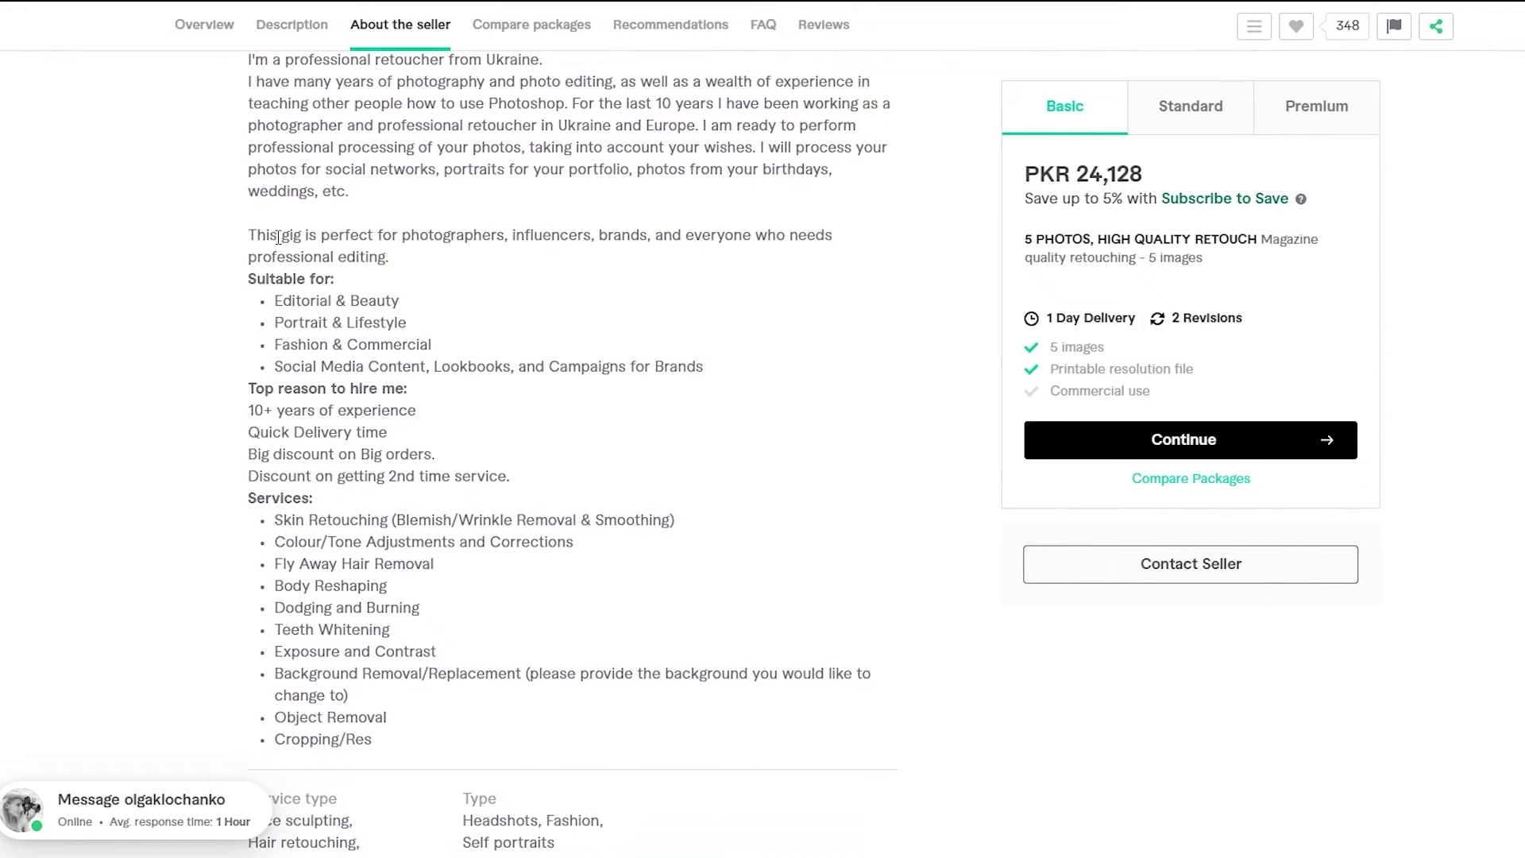
pyautogui.moveTo(278, 236); pyautogui.dragTo(386, 453)
pyautogui.click(313, 429)
# - Highlight the 'This gig is perfect' and 'Suitable for' through 'Services' passages for review
pyautogui.scroll(-1, 387, 433)
pyautogui.moveTo(216, 270); pyautogui.dragTo(388, 468)
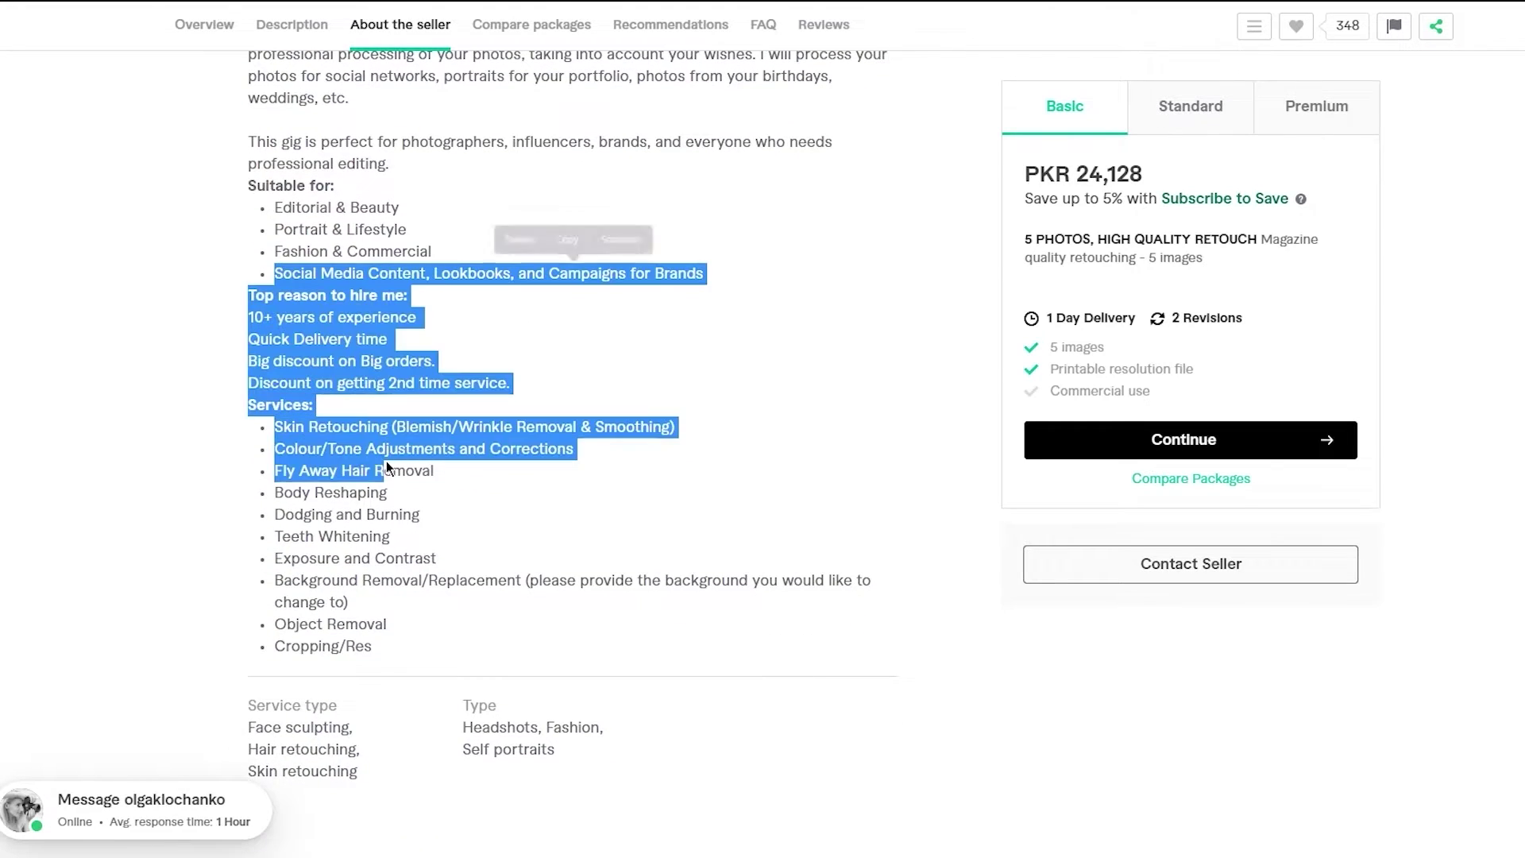
pyautogui.click(172, 185)
pyautogui.moveTo(172, 184); pyautogui.dragTo(484, 415)
pyautogui.click(358, 320)
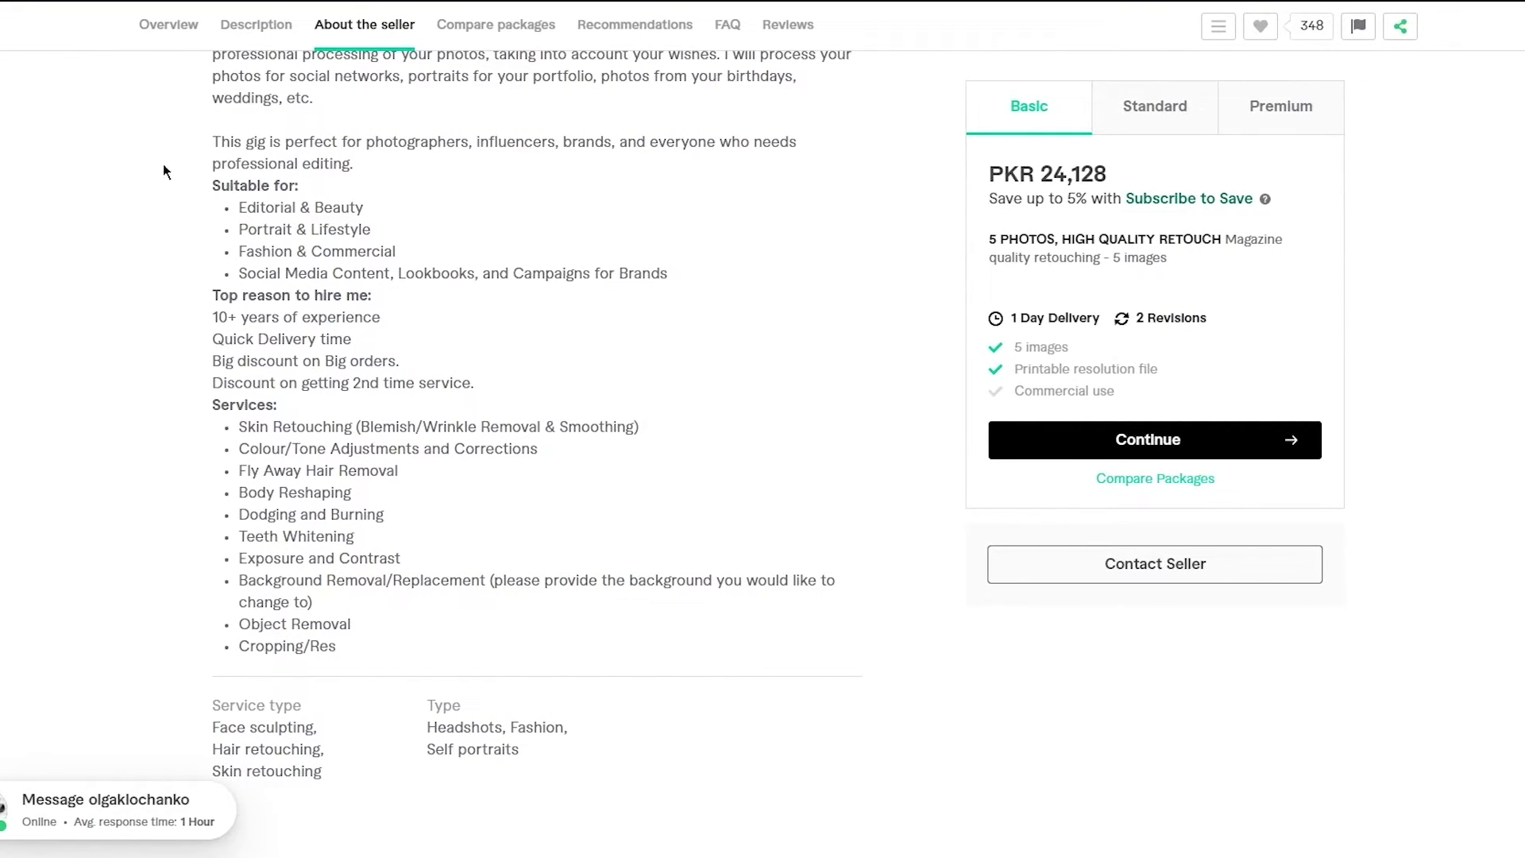
pyautogui.moveTo(212, 141); pyautogui.dragTo(332, 472)
pyautogui.click(332, 473)
pyautogui.moveTo(274, 185); pyautogui.dragTo(459, 412)
pyautogui.click(435, 410)
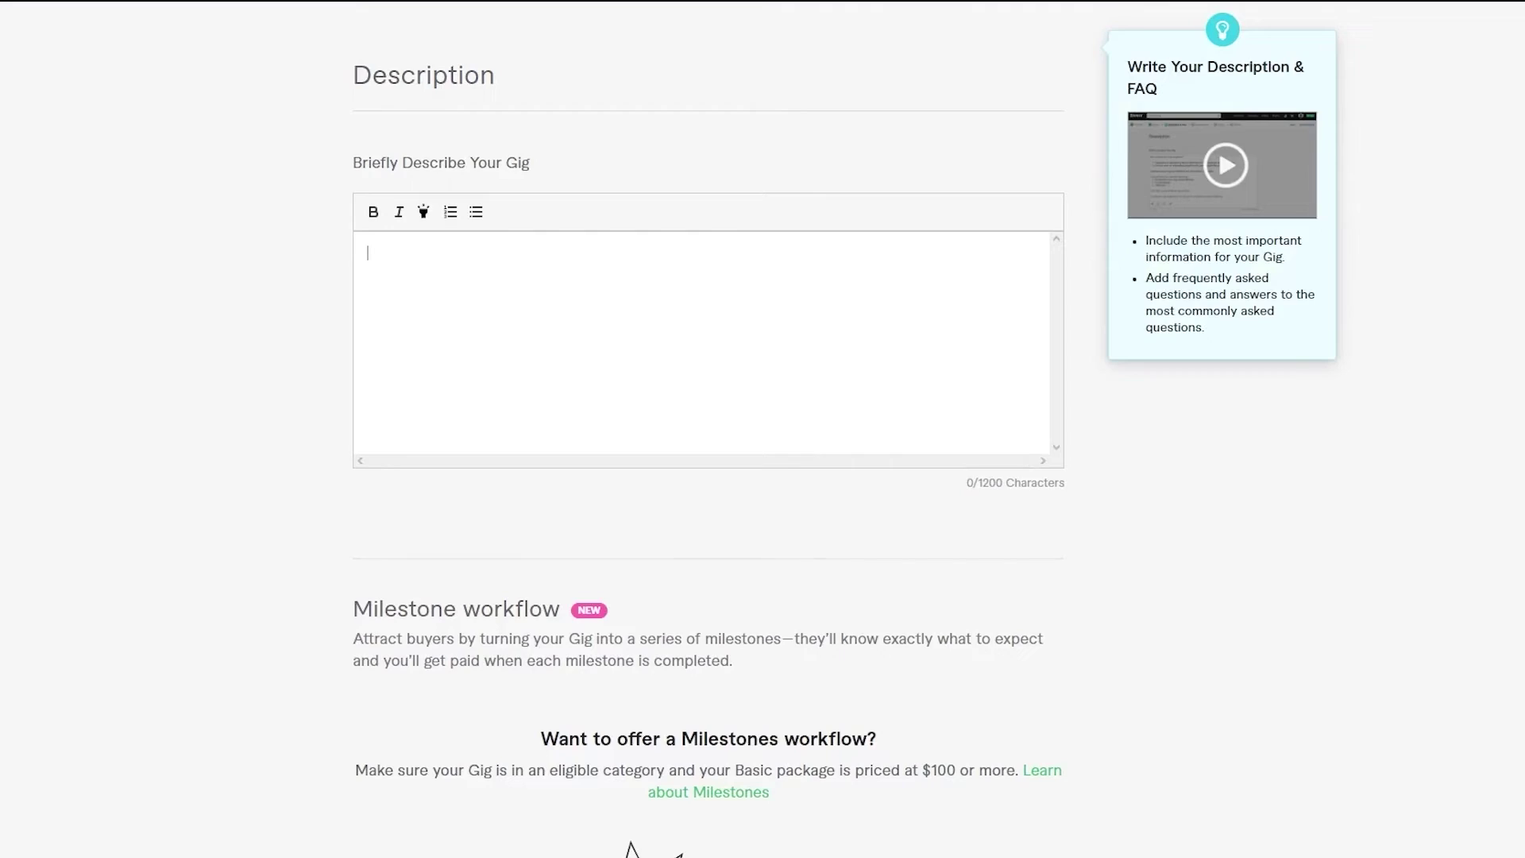
# - Fill the gig description with 138 characters of placeholder text and save, moving on to Requirements
pyautogui.click(662, 319)
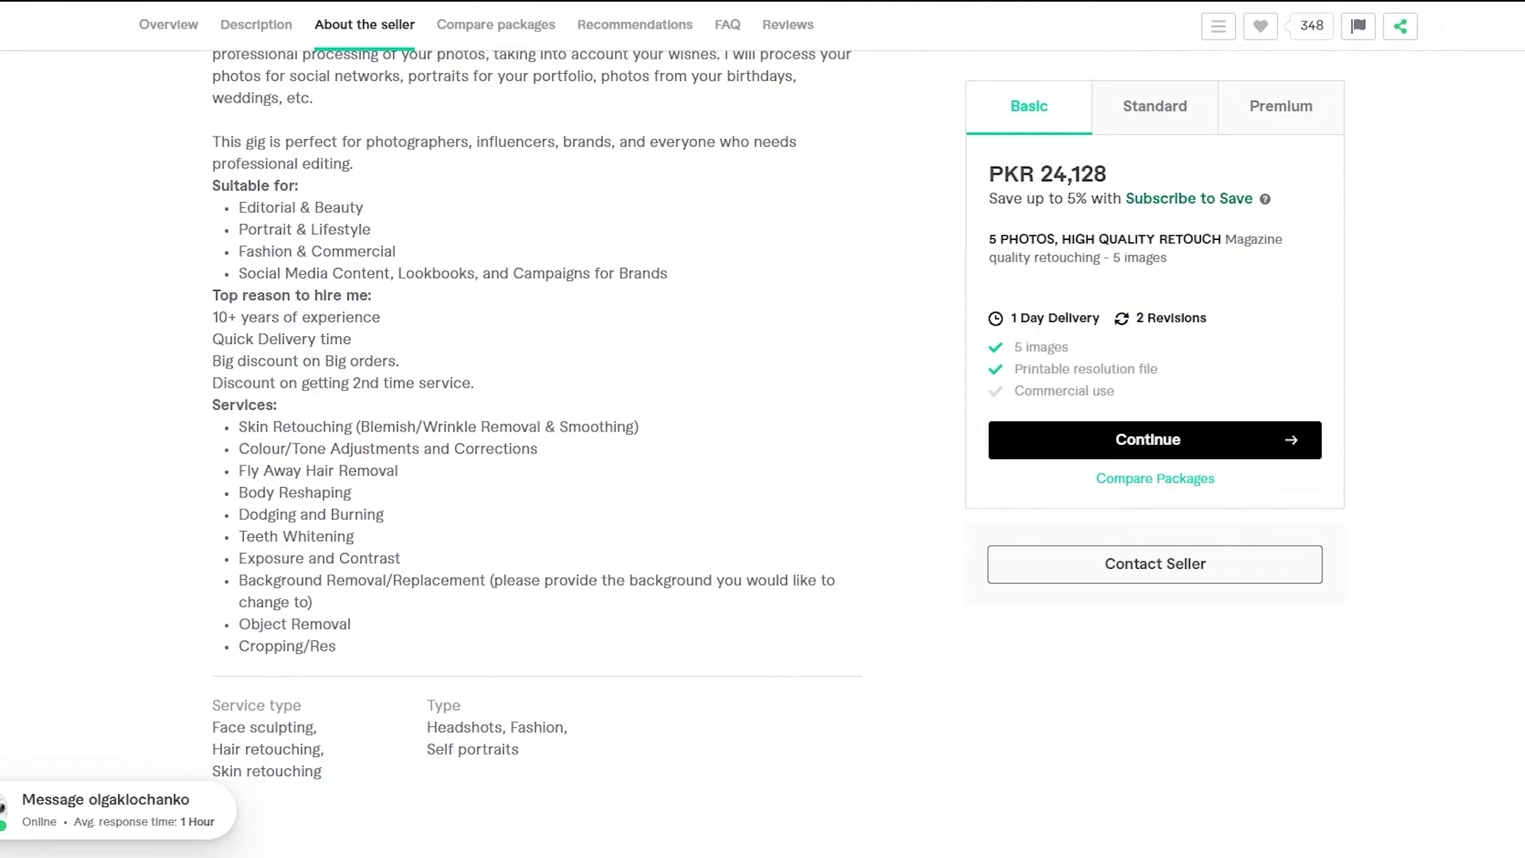
pyautogui.write('sfjsoijfoijoijsiodjfisdvsmod')
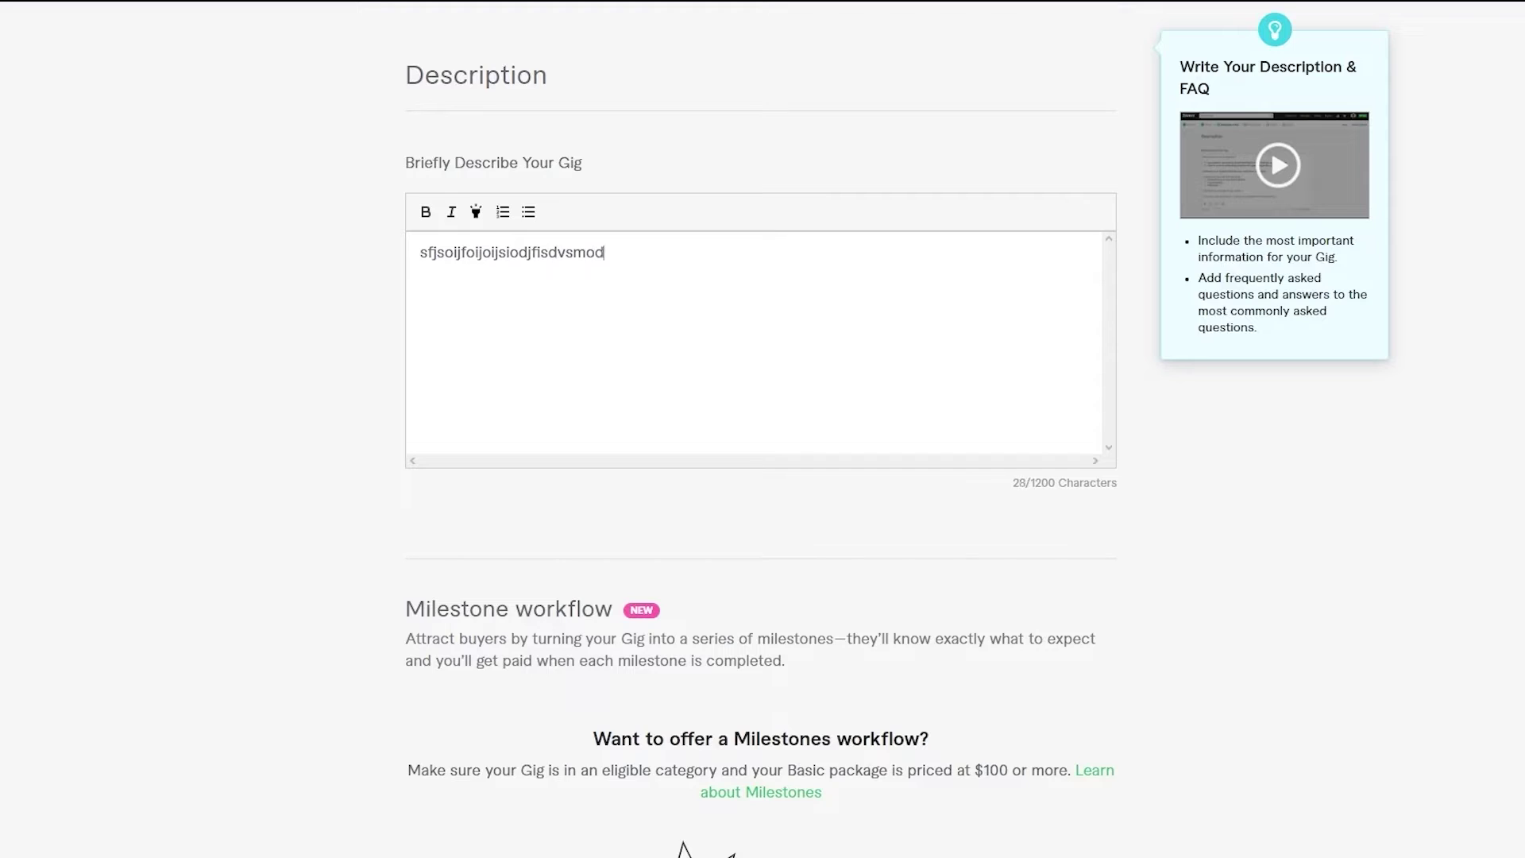
pyautogui.write('nsodcsd')
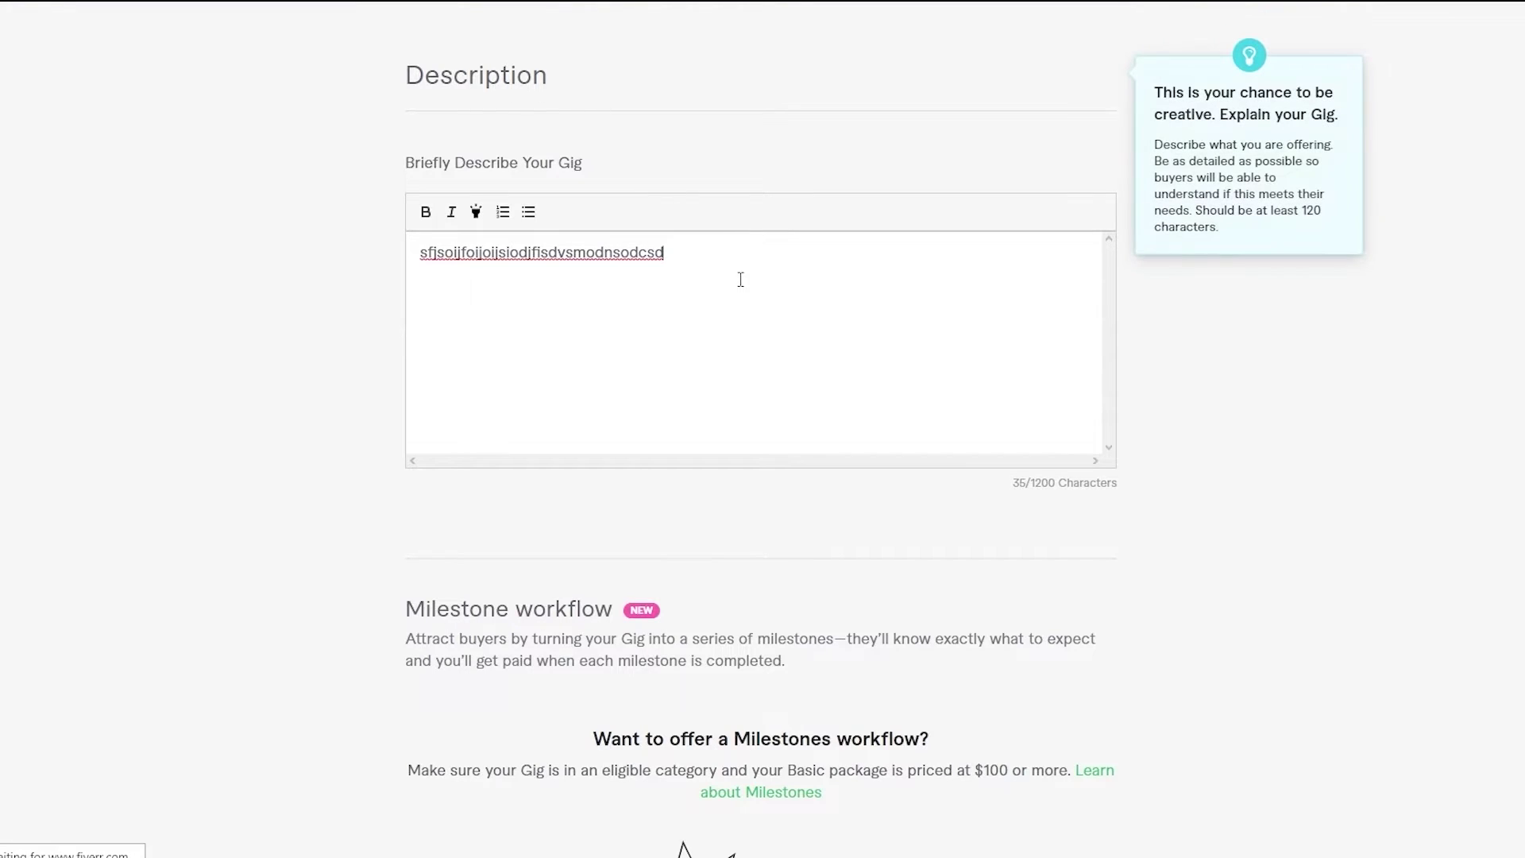
pyautogui.scroll(-3, 756, 297)
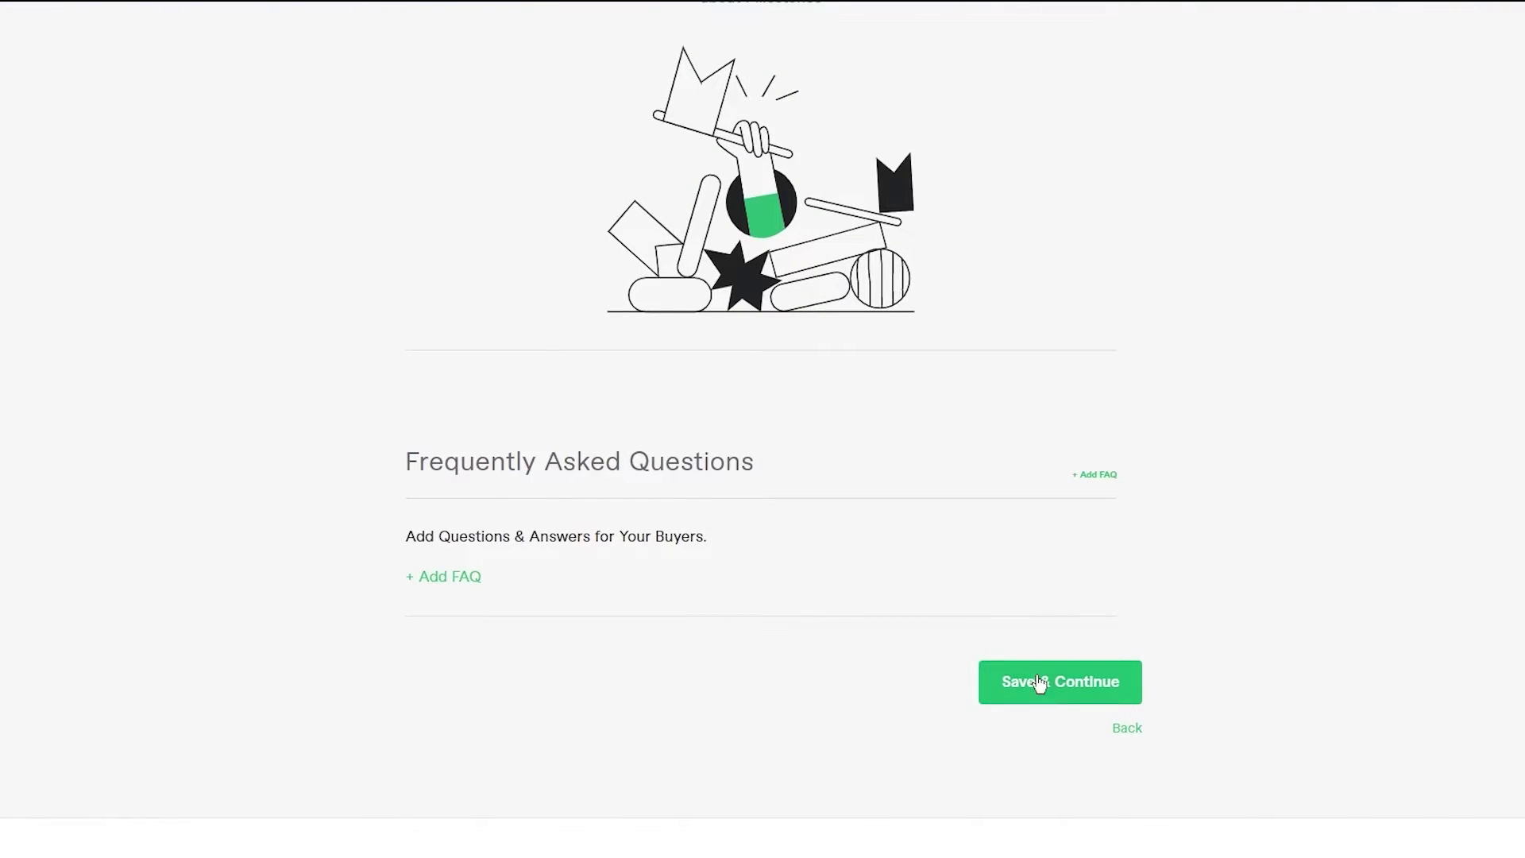
pyautogui.click(1039, 683)
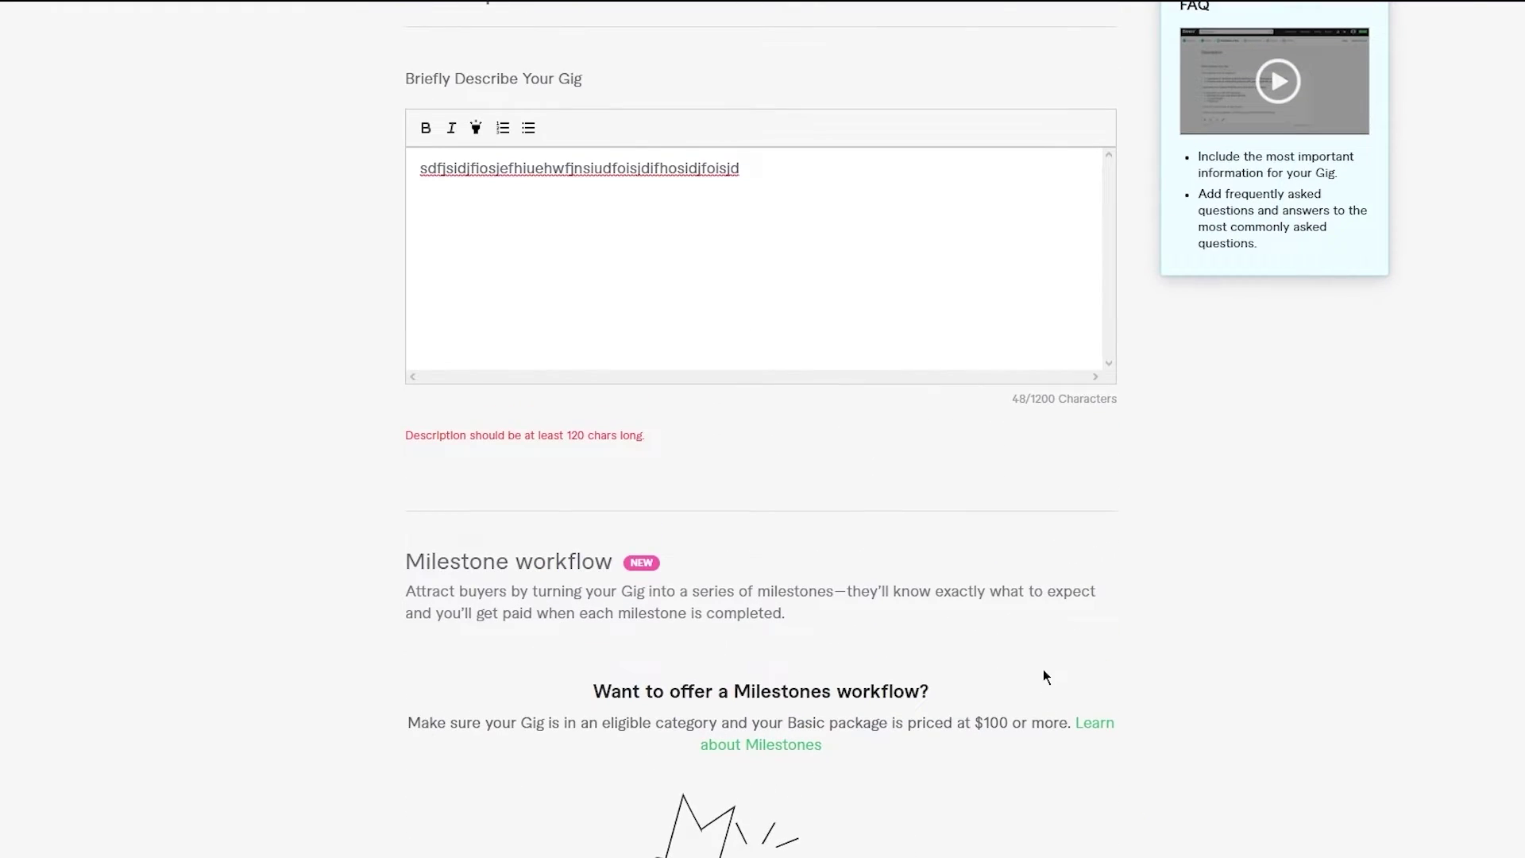
pyautogui.moveTo(792, 361)
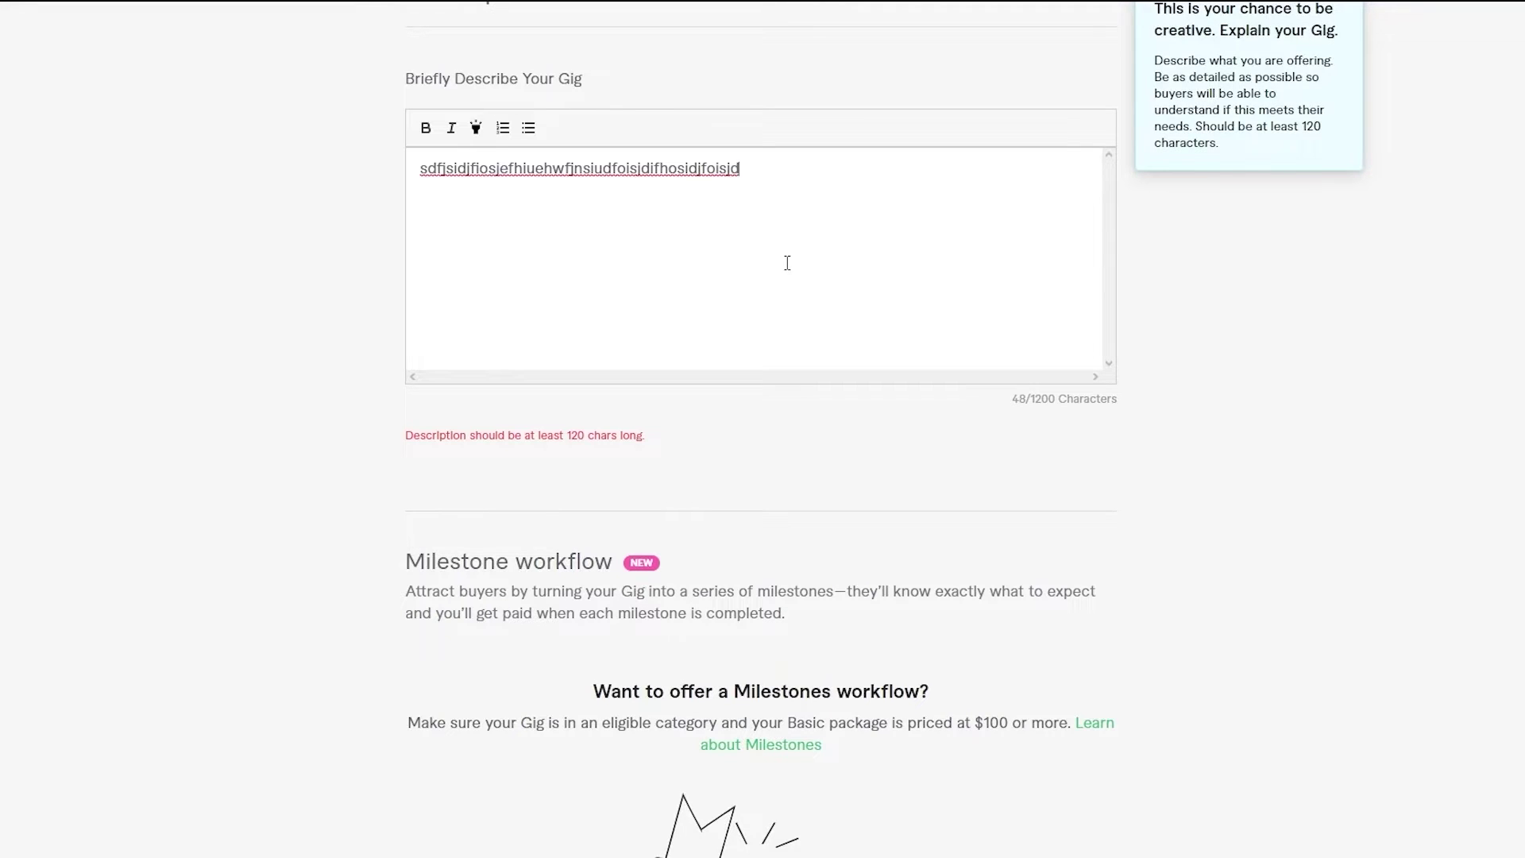
pyautogui.write('asdnaksndaklsndlkanslkdnalksndlkansdlka')
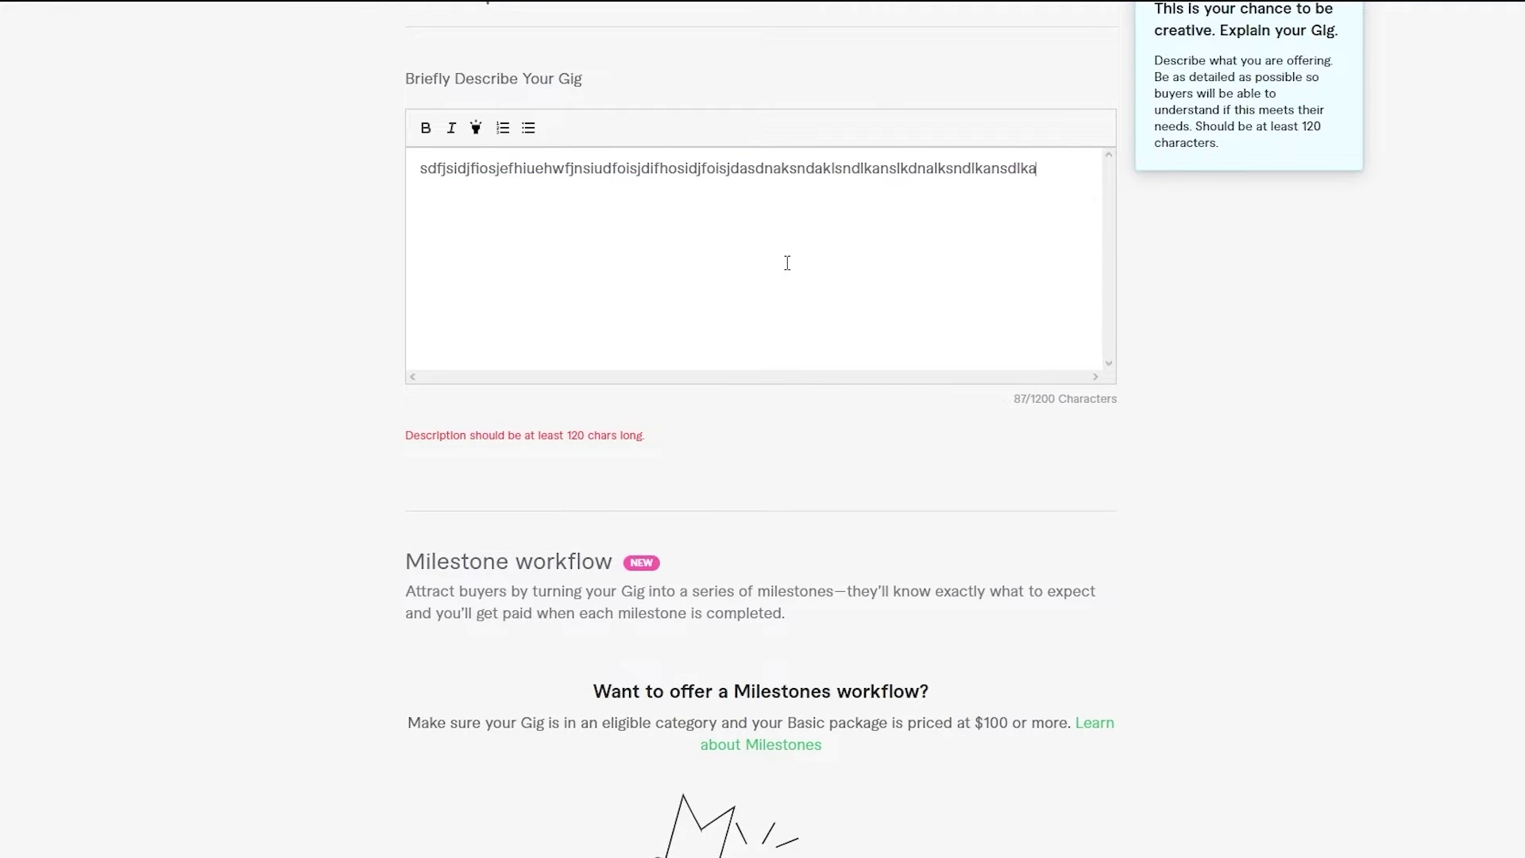
pyautogui.write('nsldkanslkdnaslkdnalksndlkansdlkansdlknaslkdnalksdn')
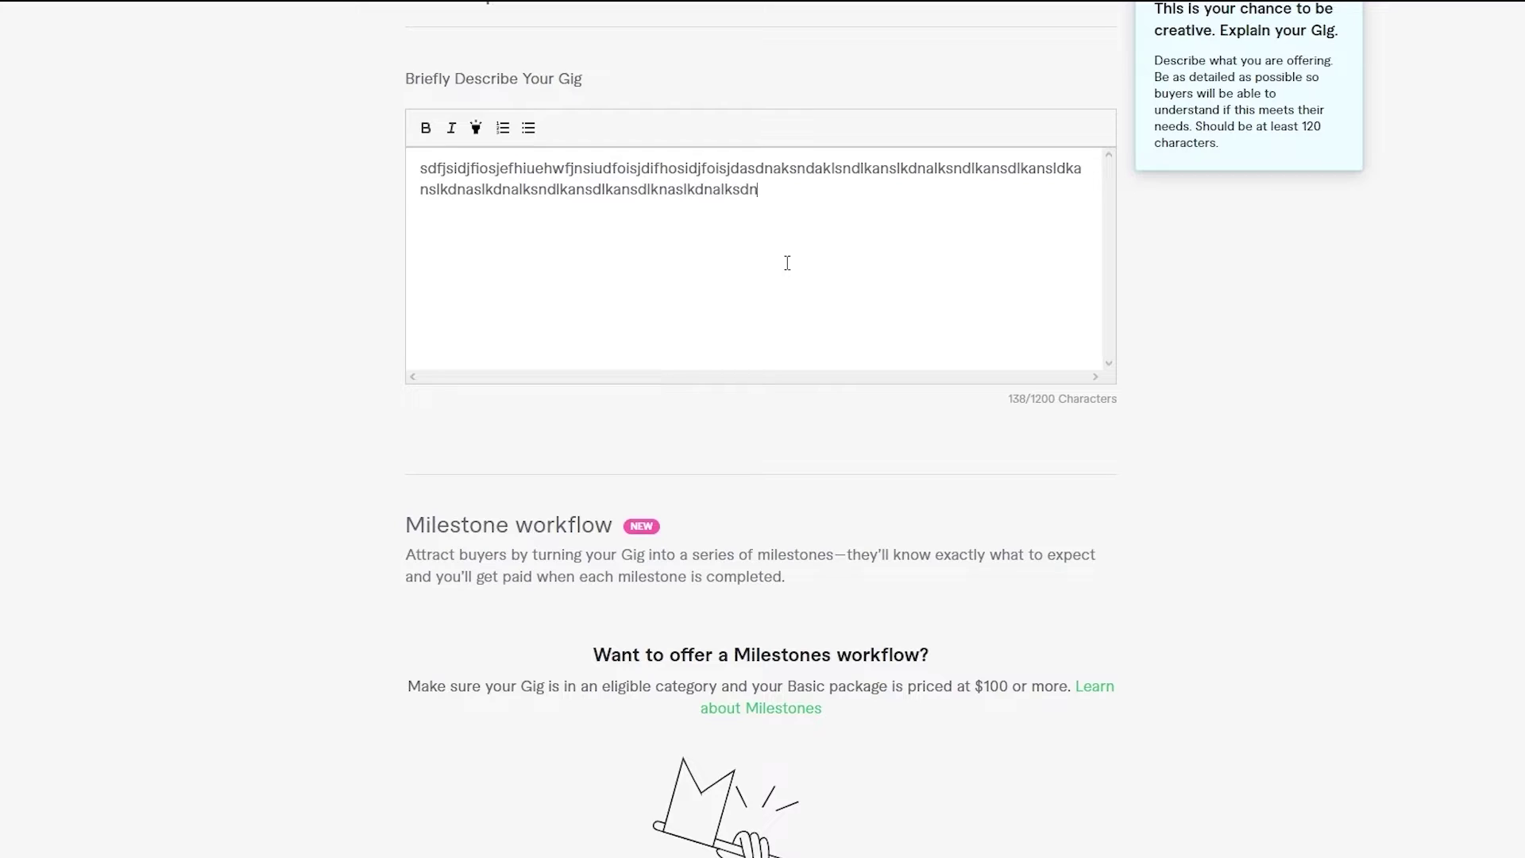
pyautogui.write('alksndlkansd')
pyautogui.scroll(-15, 787, 263)
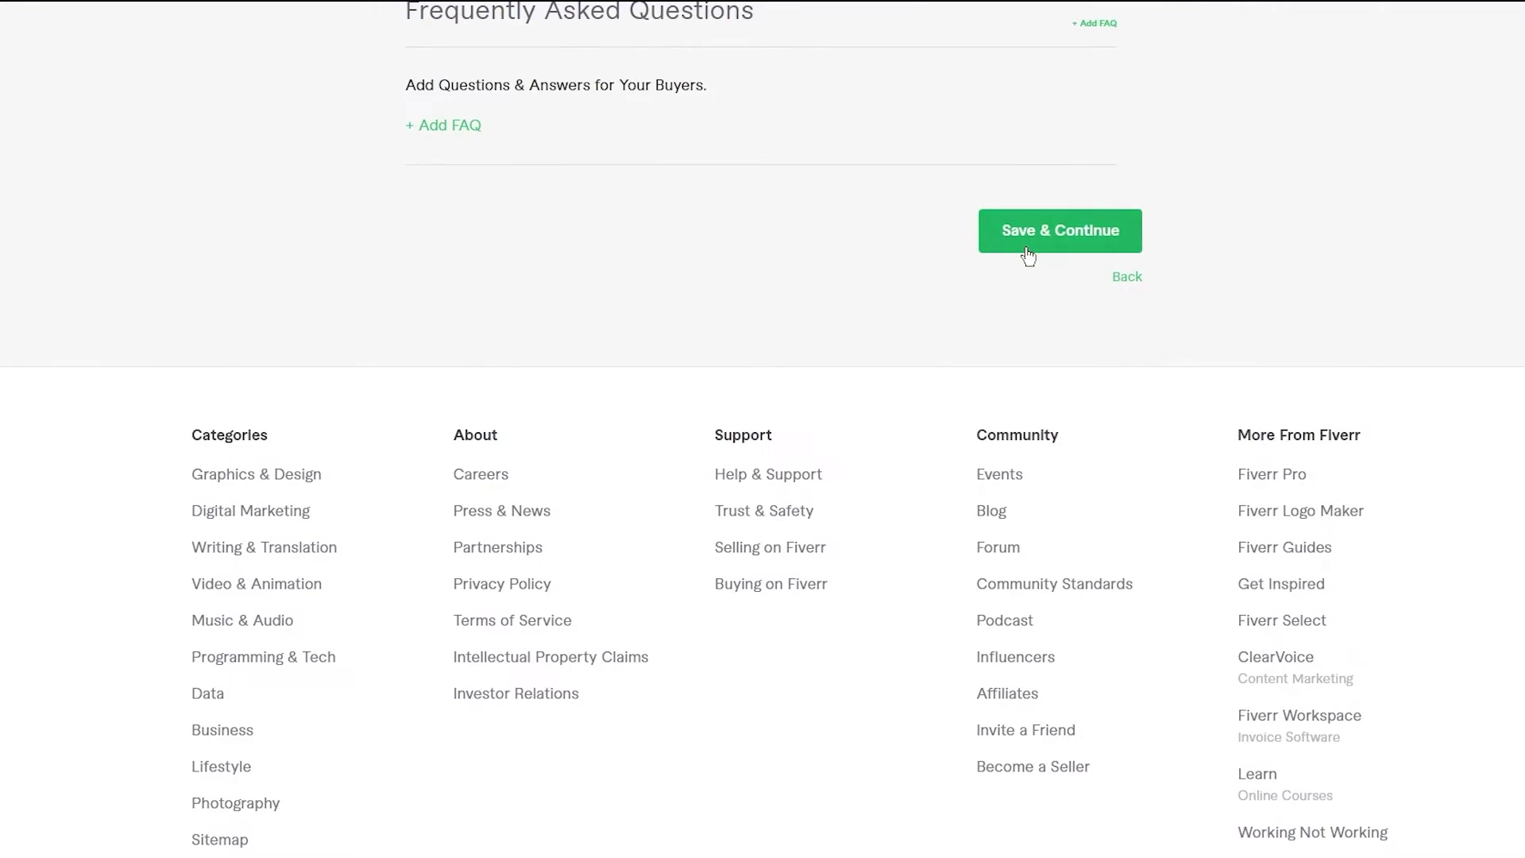
pyautogui.click(1027, 253)
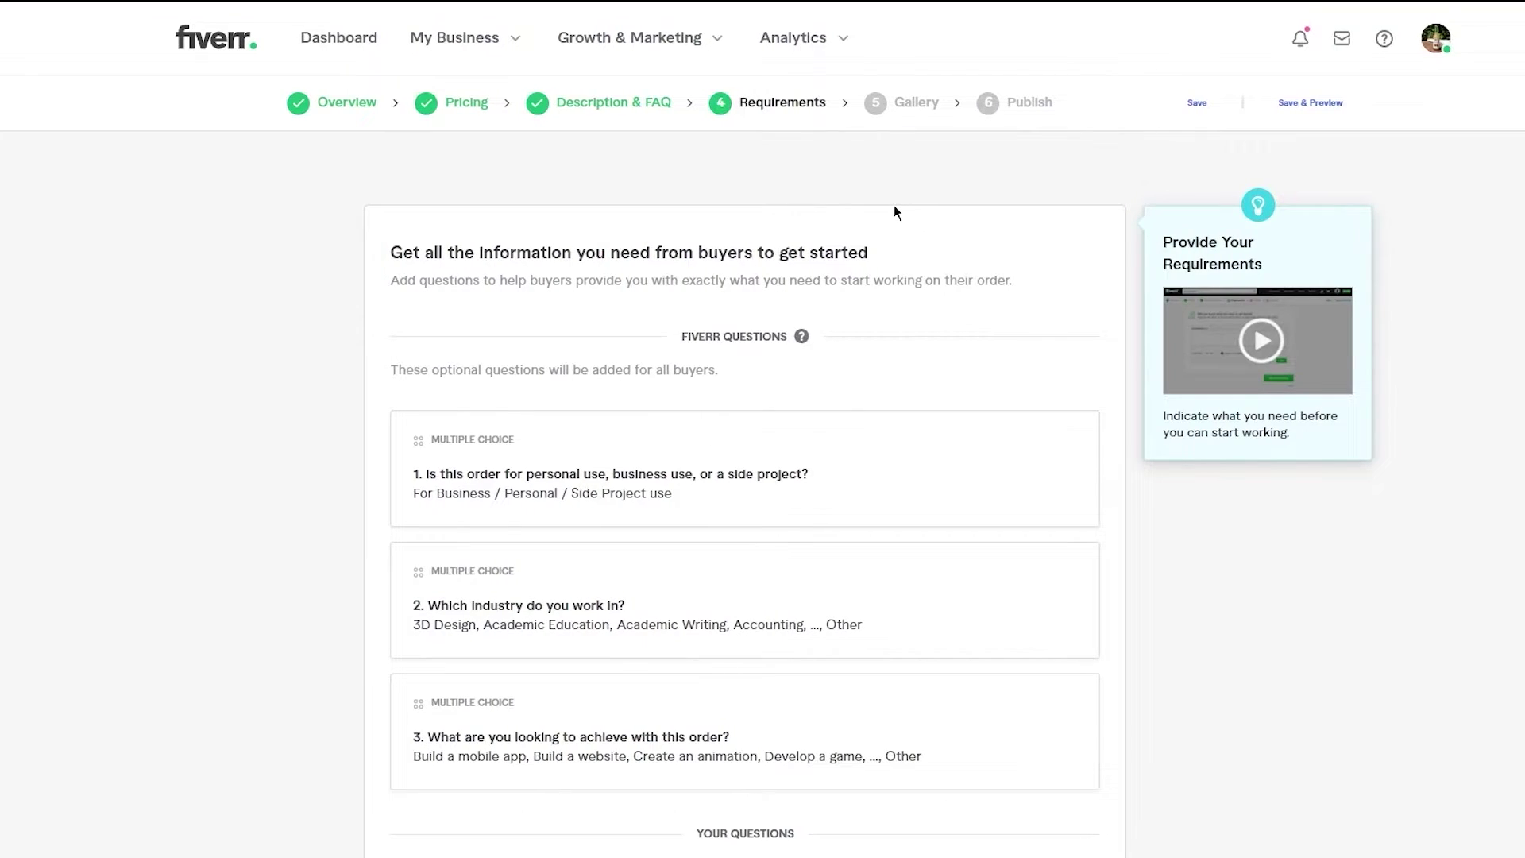
pyautogui.scroll(-1, 893, 212)
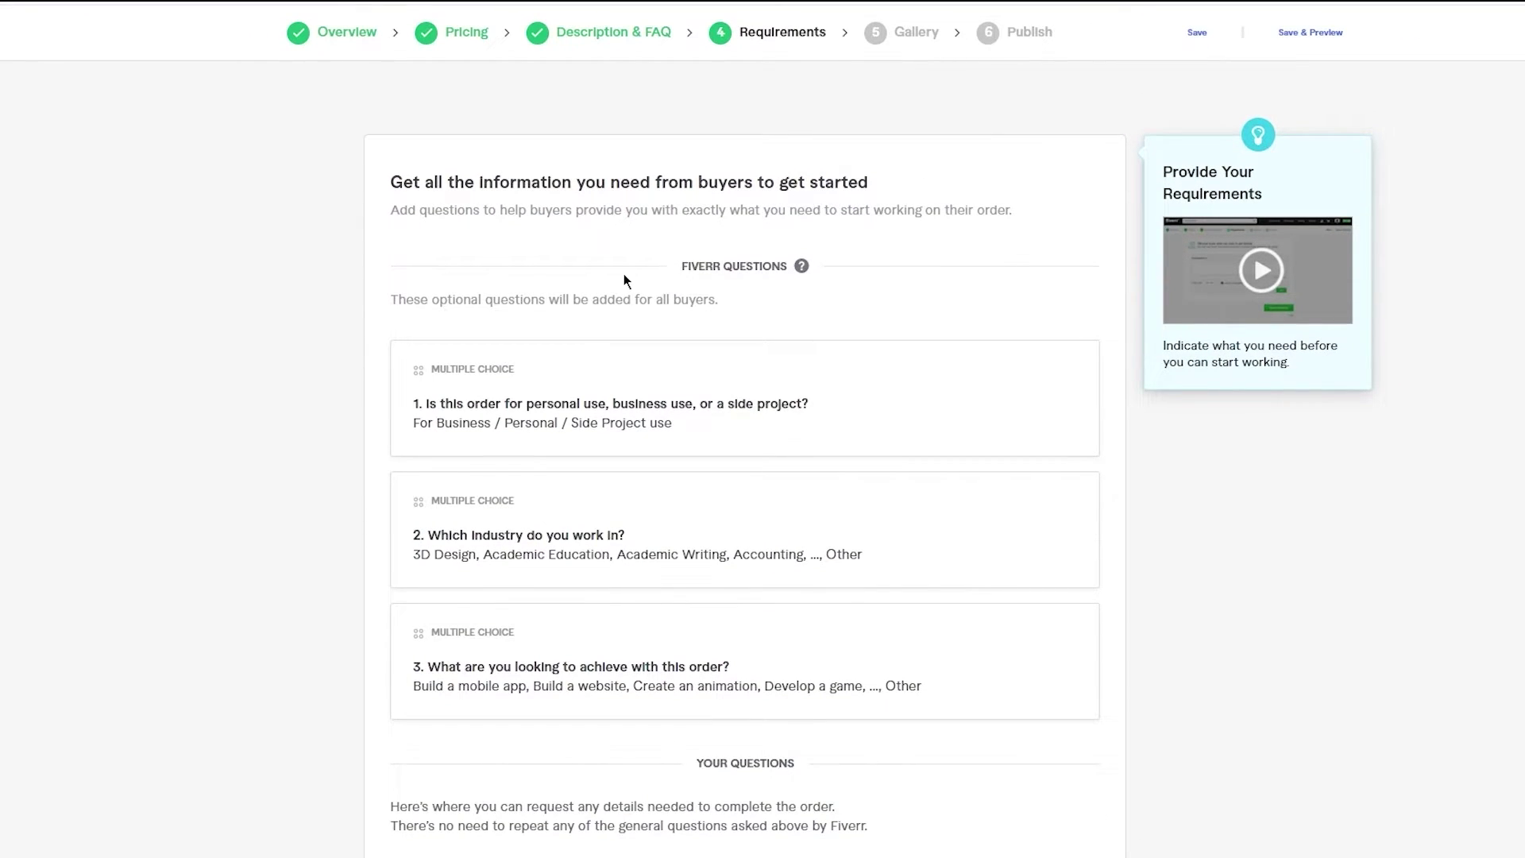
pyautogui.scroll(-2, 689, 262)
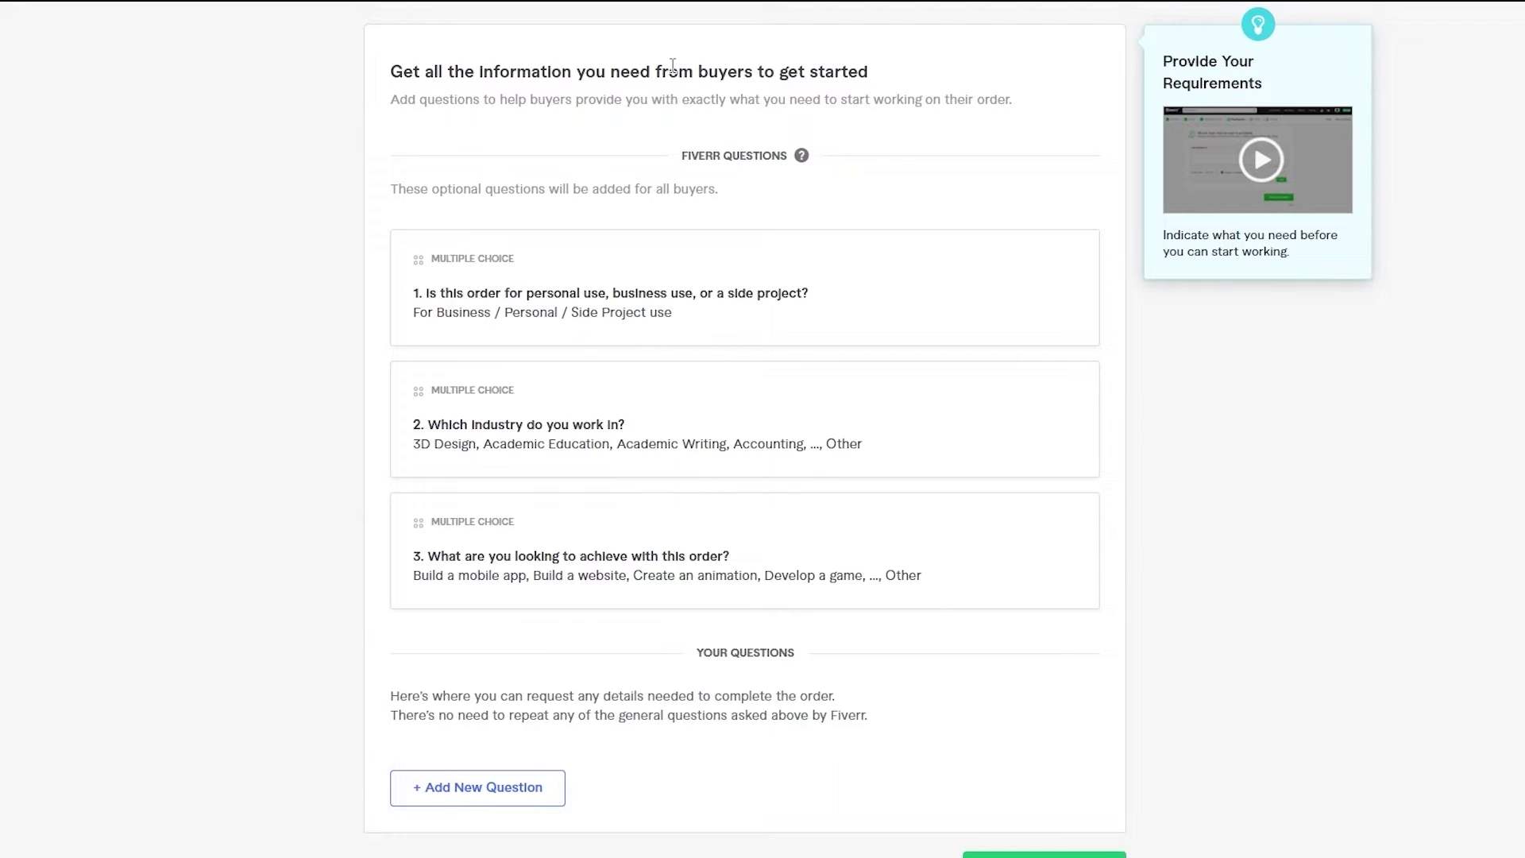
# - Add a free-text buyer question: 'What type of color scheming do you want>'
pyautogui.scroll(-1, 520, 131)
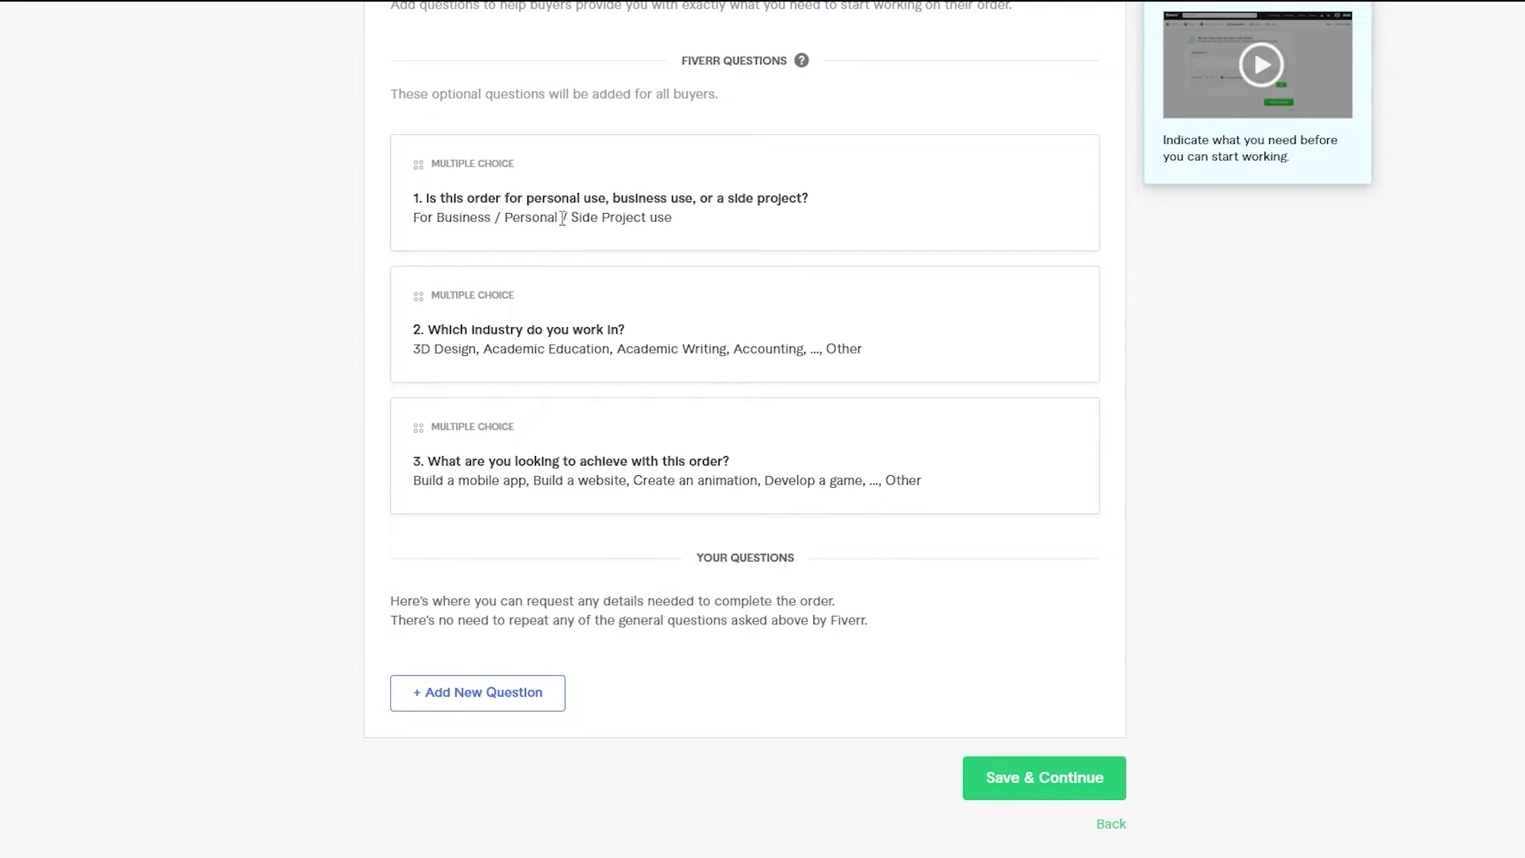
pyautogui.scroll(-1, 562, 218)
pyautogui.scroll(-1, 607, 140)
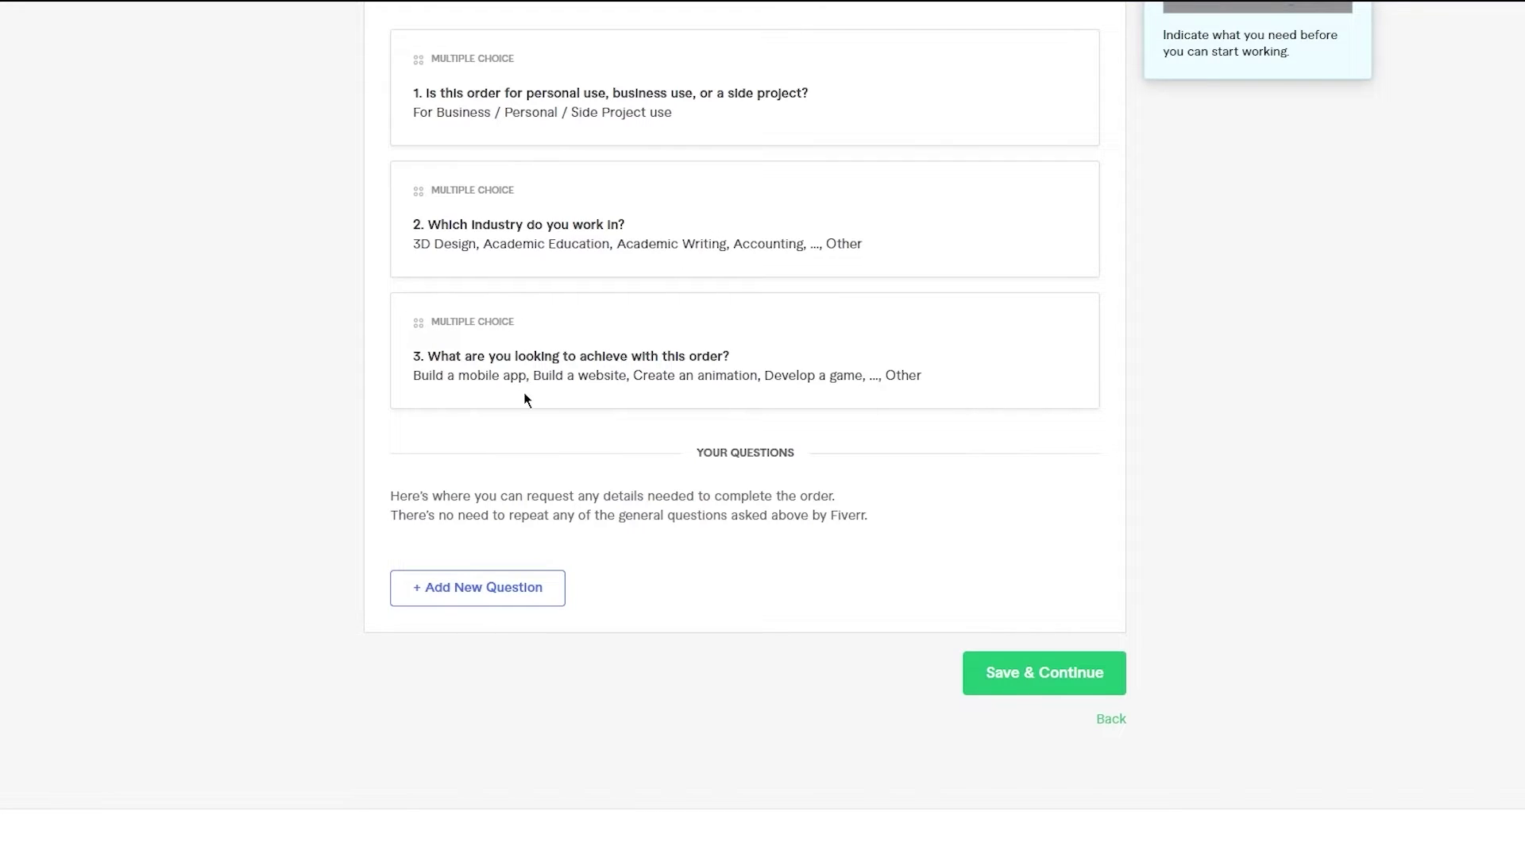
pyautogui.scroll(-1, 524, 397)
pyautogui.scroll(-4, 524, 397)
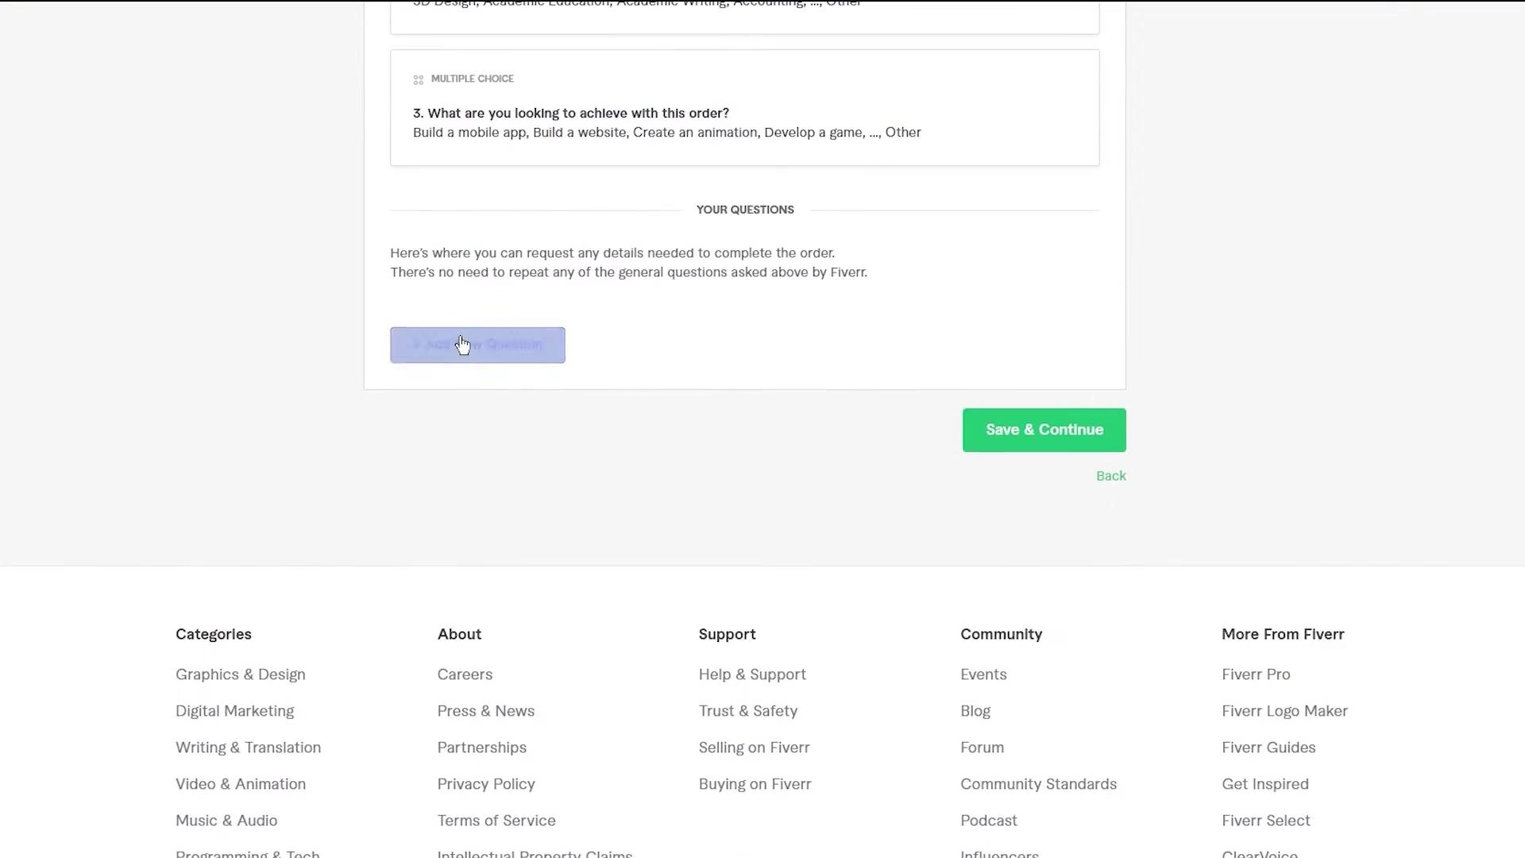
pyautogui.click(462, 344)
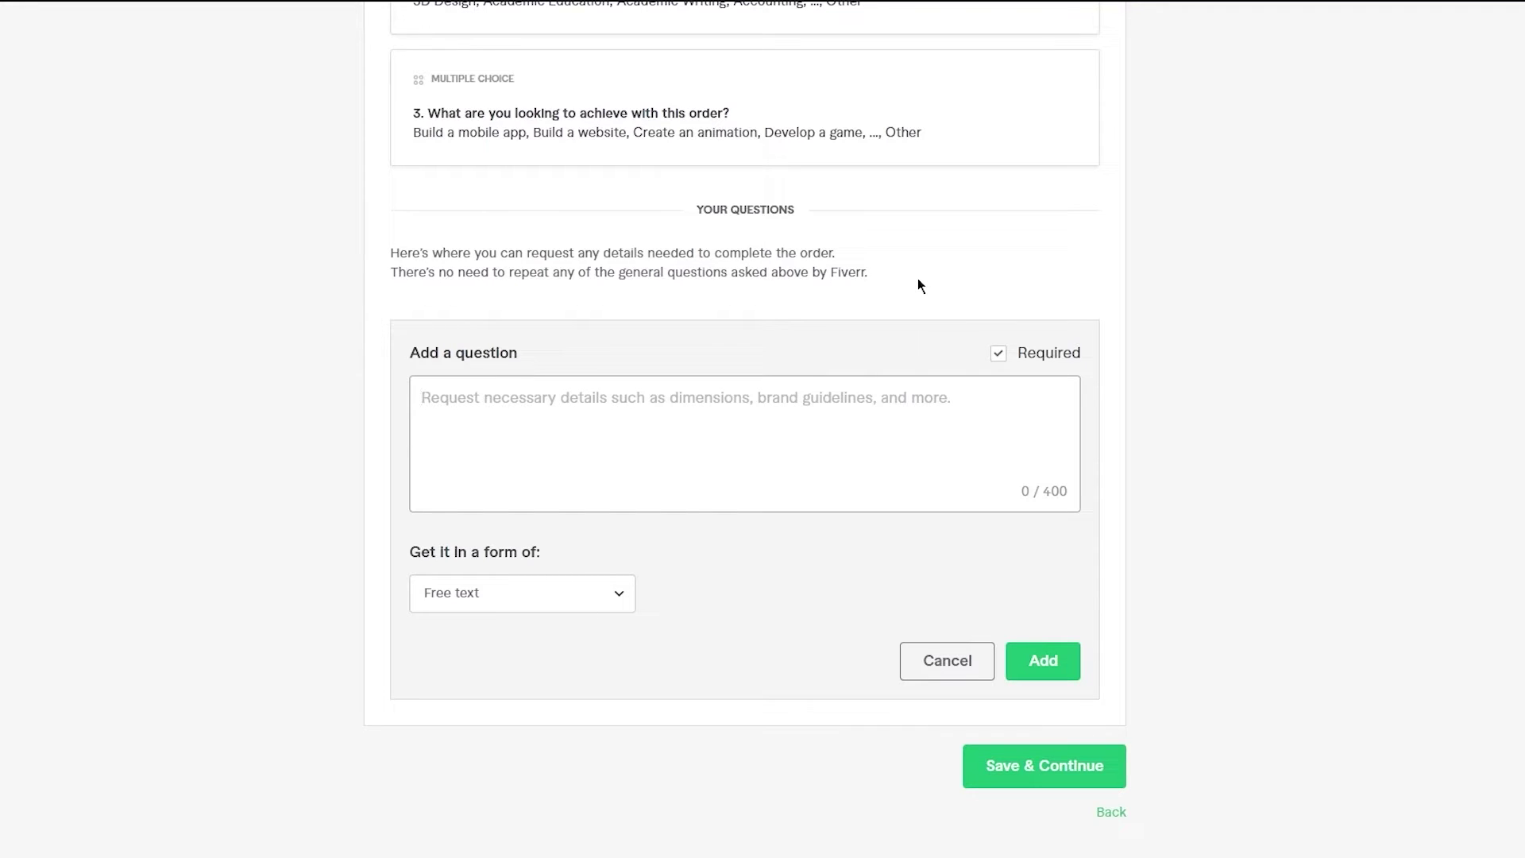
pyautogui.write('Wha')
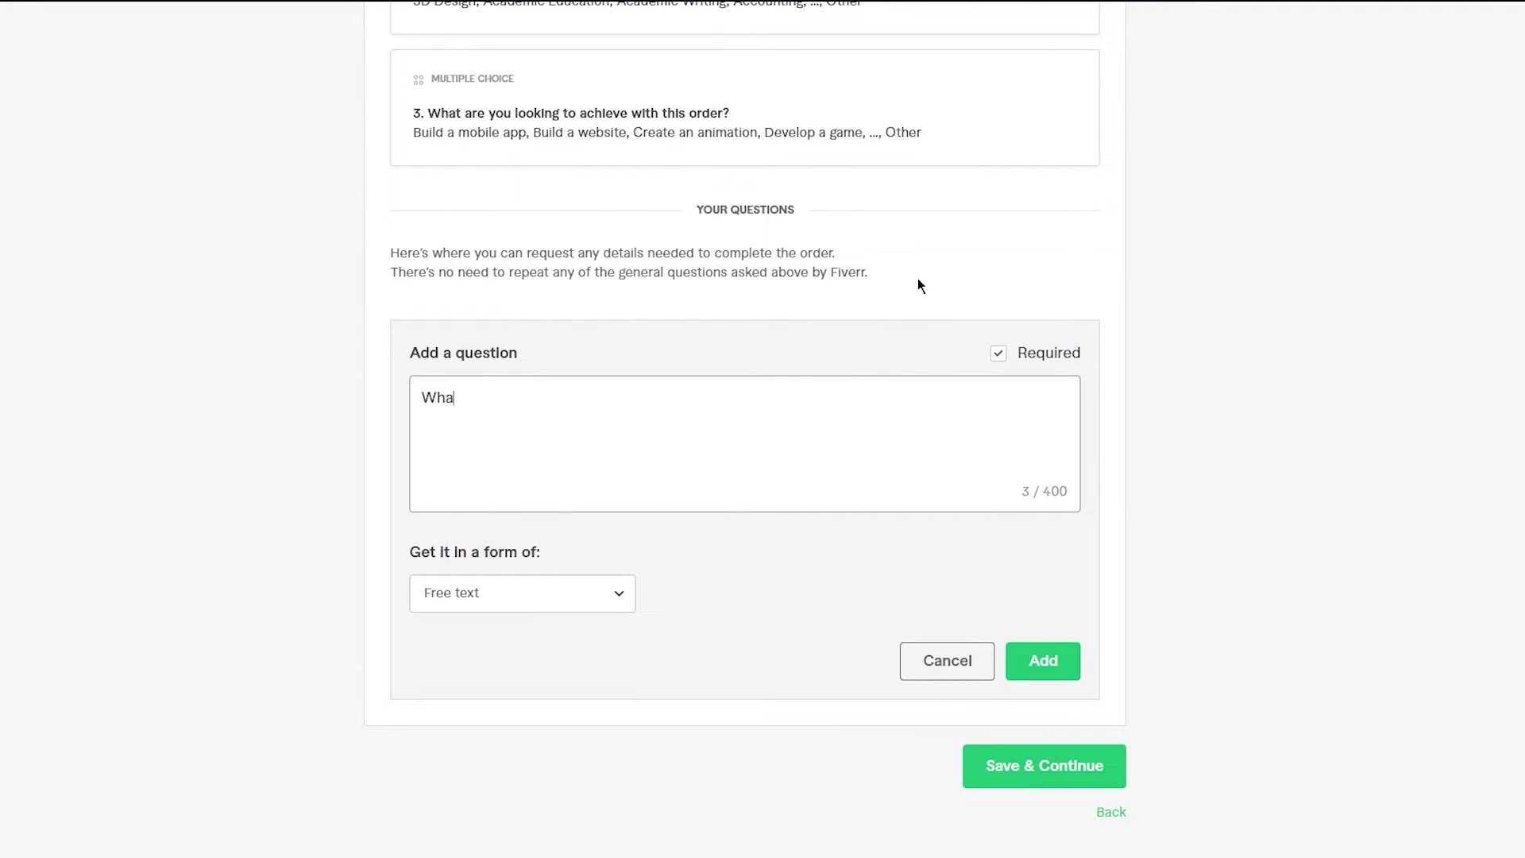
pyautogui.write('t type of color scheming')
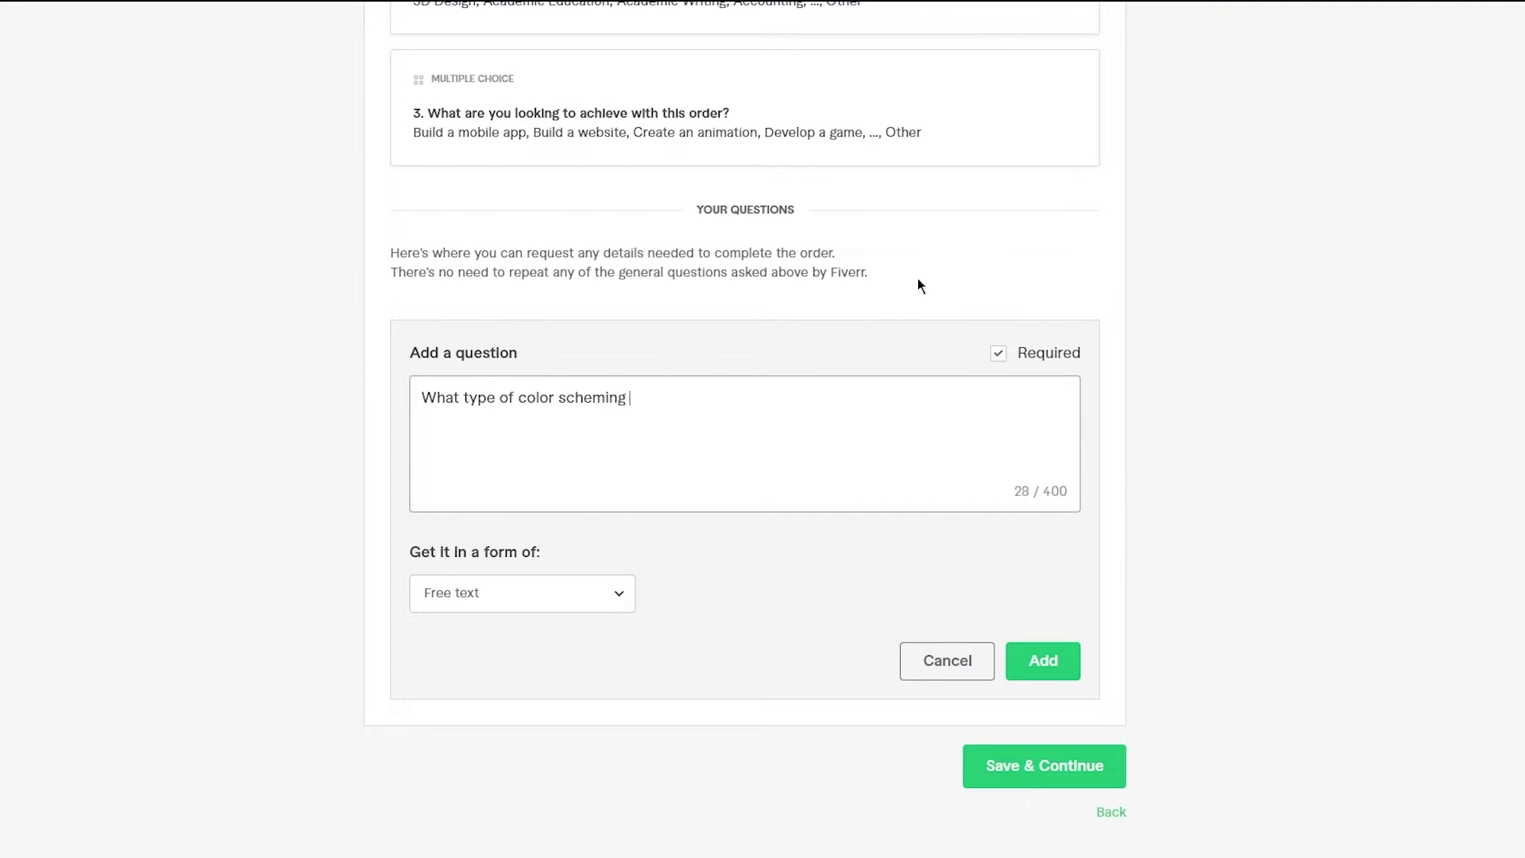
pyautogui.write(' do you want>')
pyautogui.click(594, 604)
pyautogui.click(613, 598)
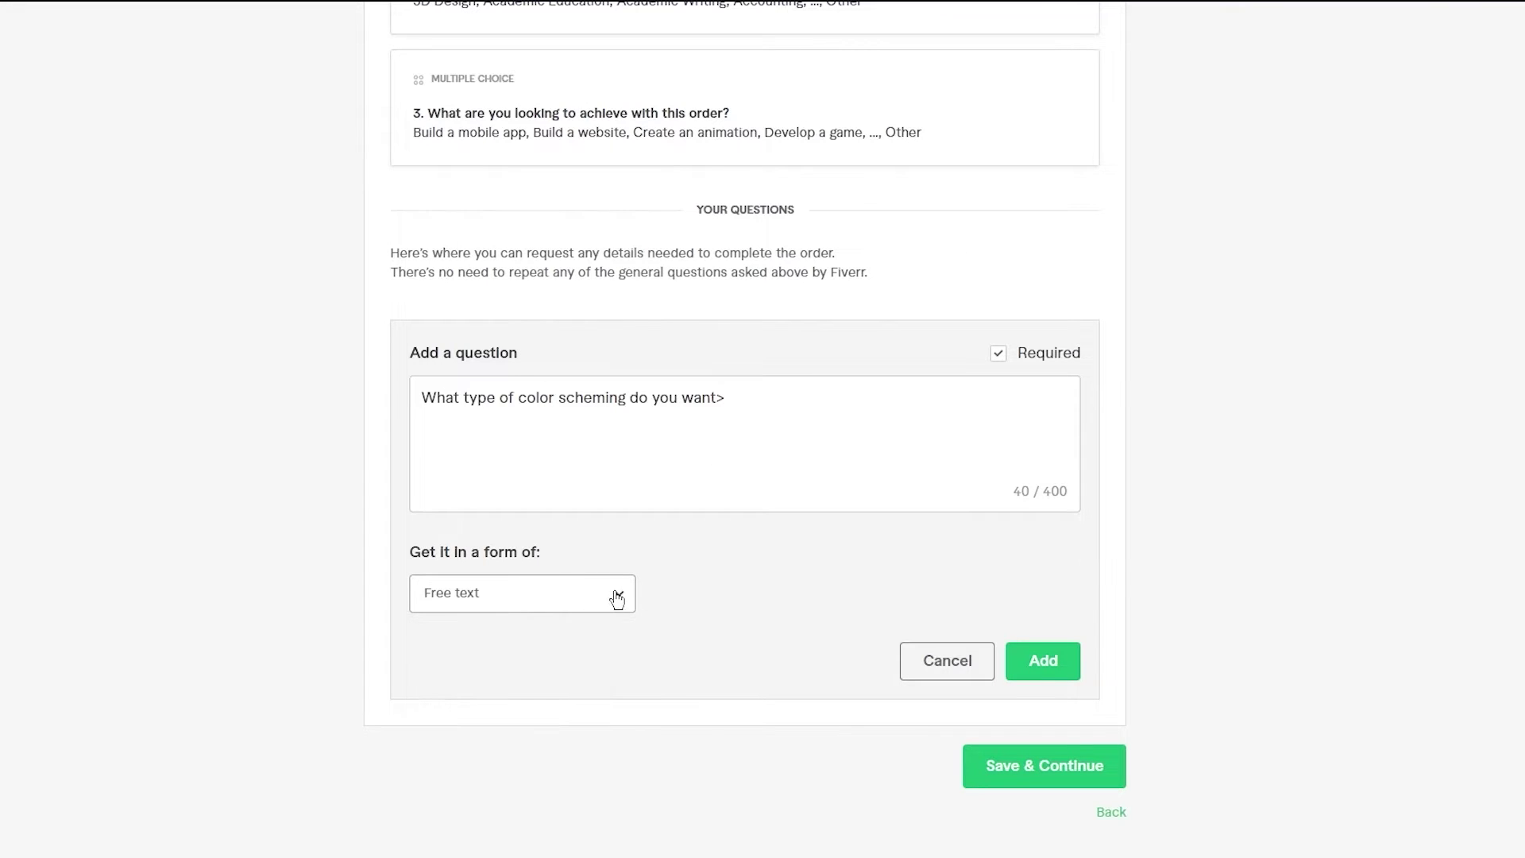
pyautogui.click(1048, 660)
# - Add a second free-text question: 'What is the best resolution that i can export this for'
pyautogui.click(511, 460)
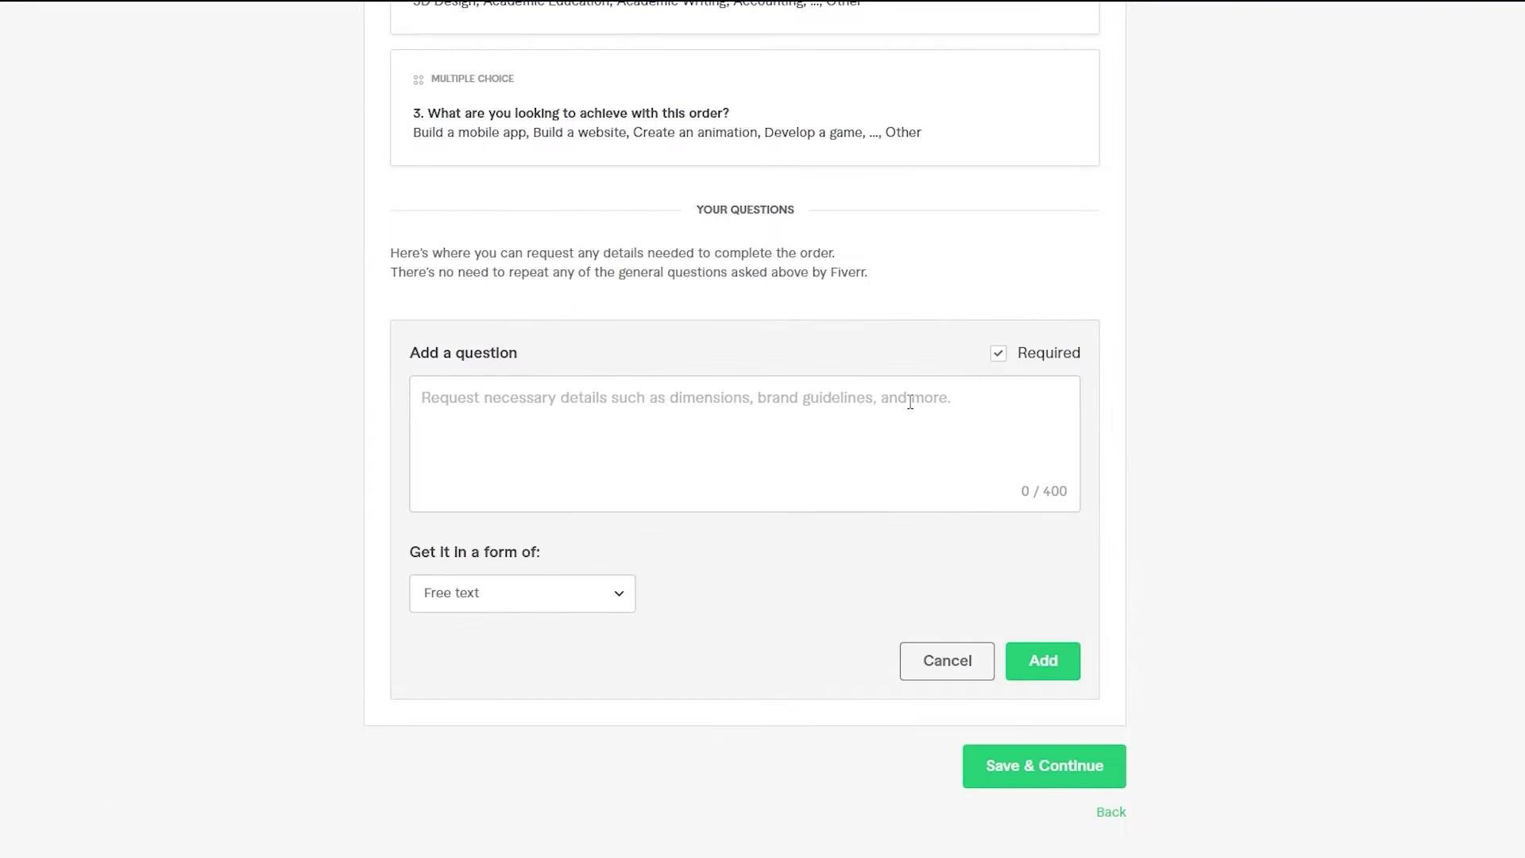
pyautogui.click(683, 452)
pyautogui.write('Wha')
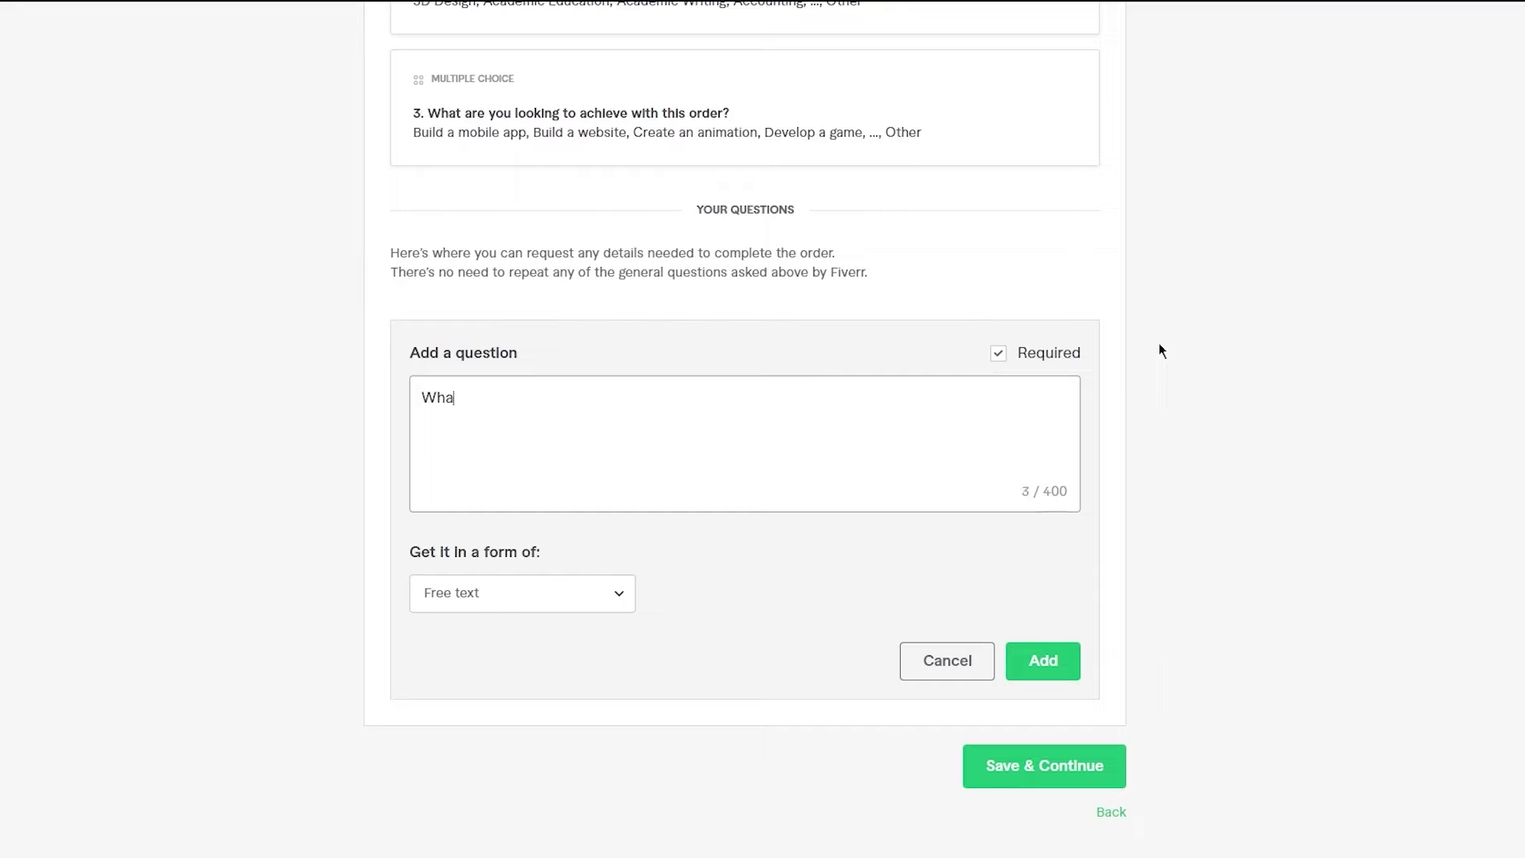
pyautogui.write('t is the best resolution that i')
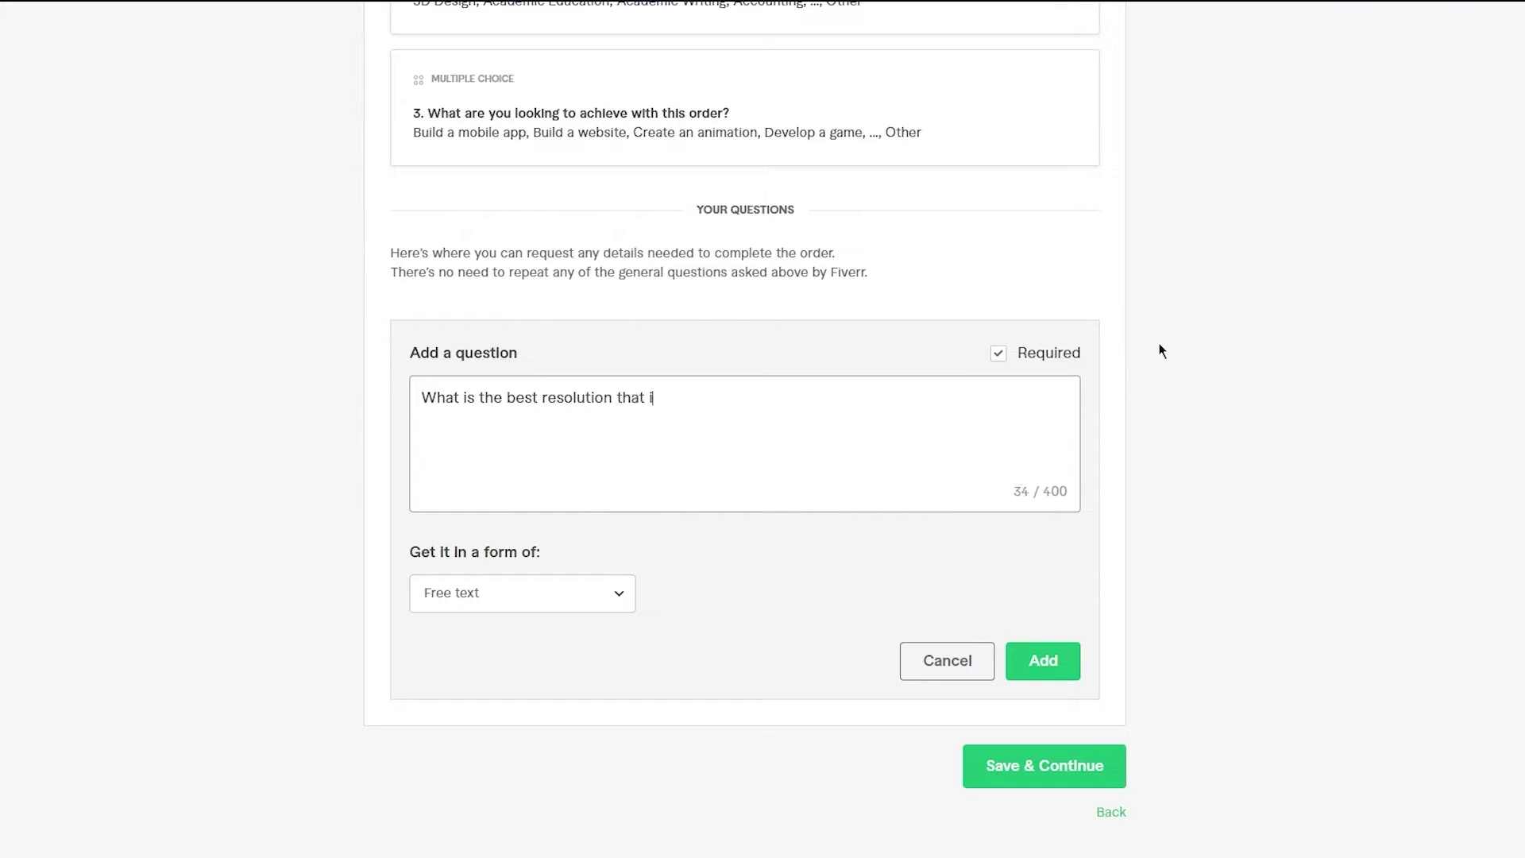
pyautogui.write(' can export this for you?')
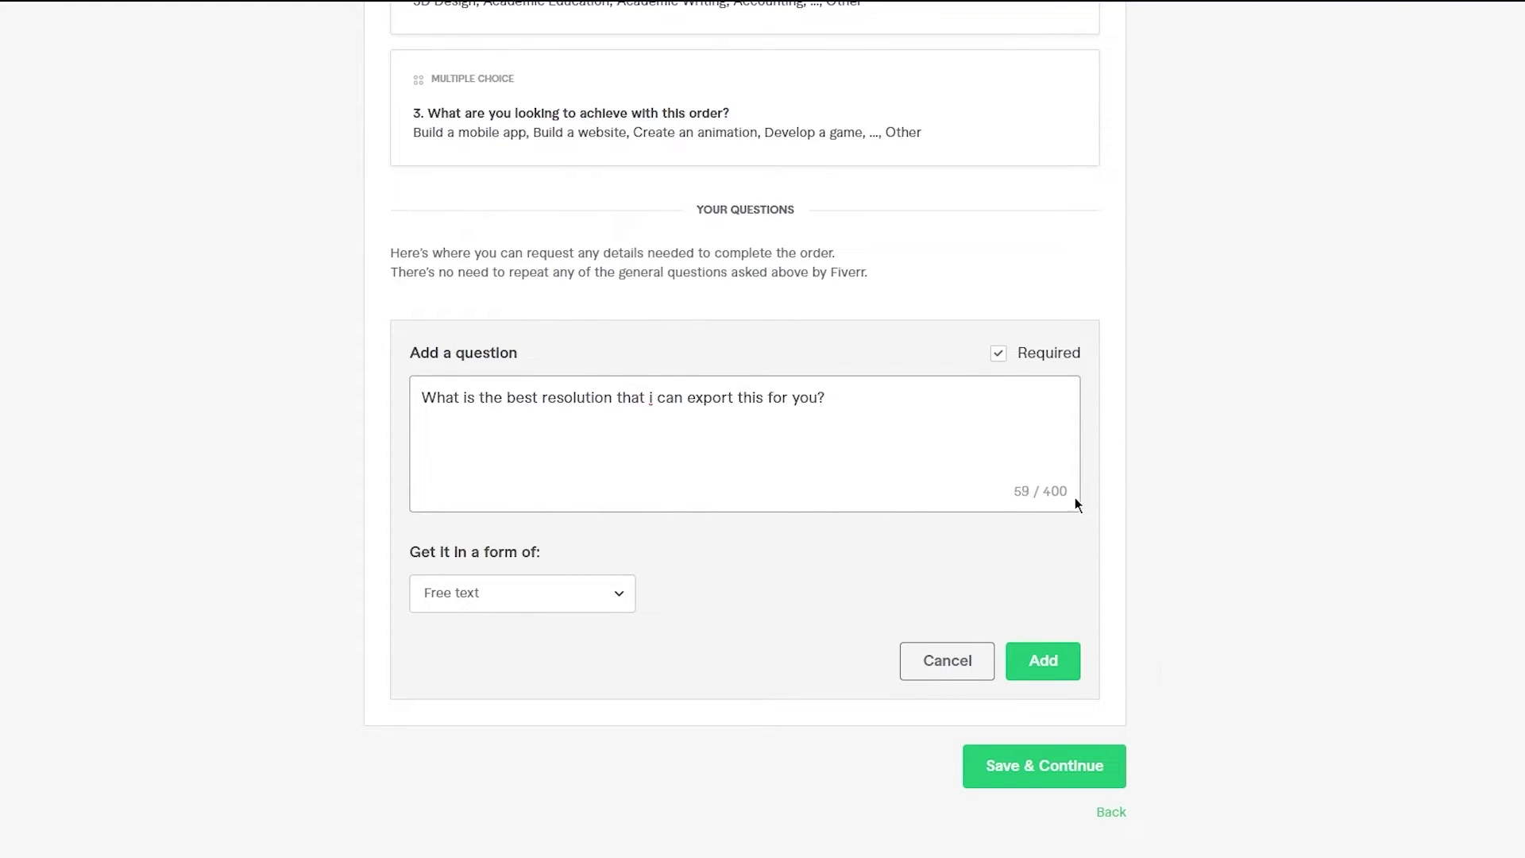
pyautogui.click(1043, 661)
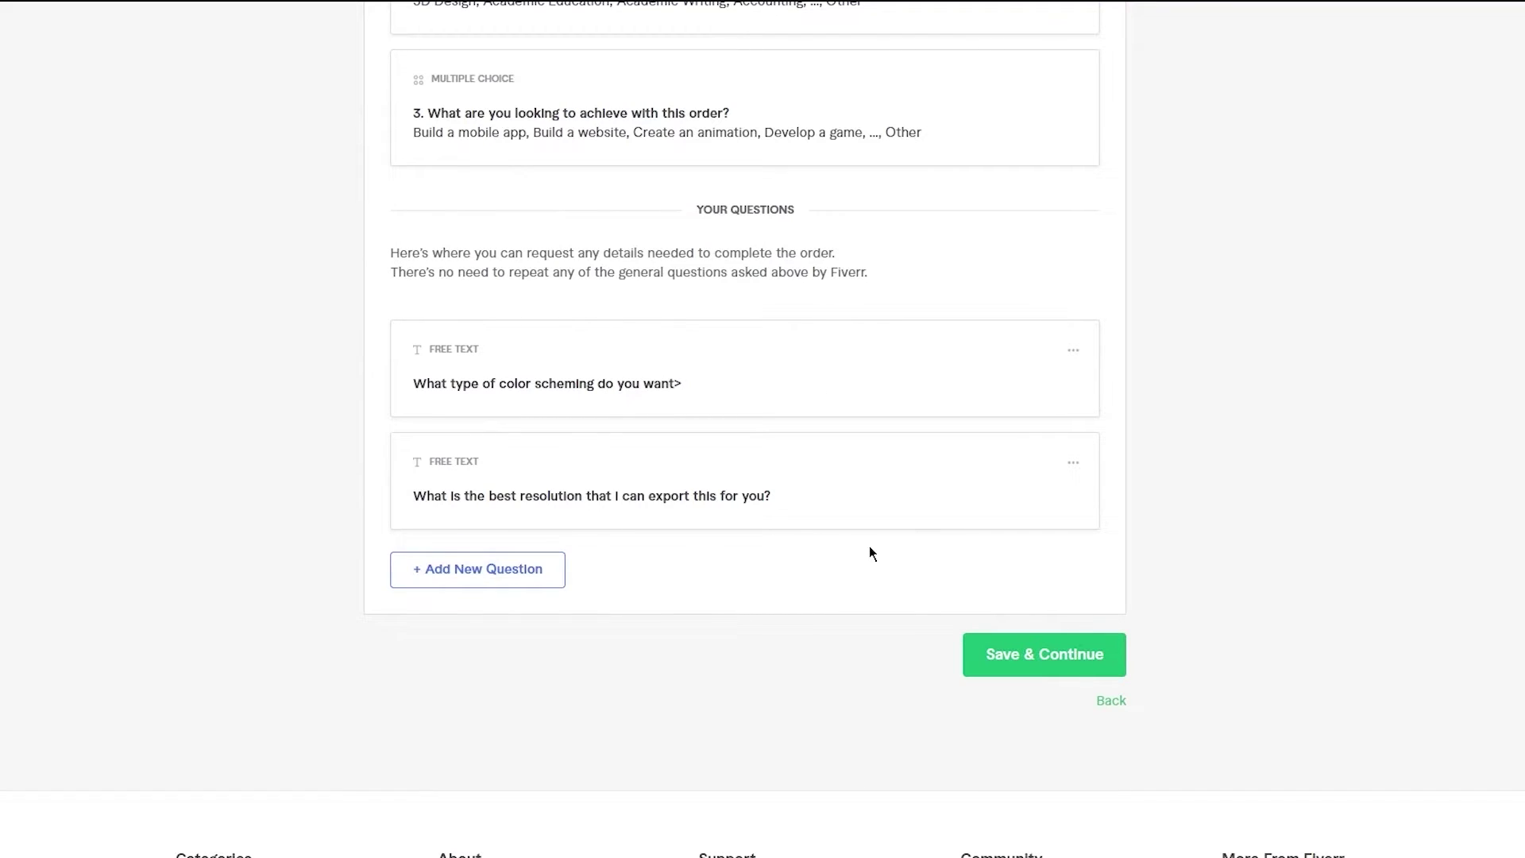
pyautogui.scroll(8, 1050, 613)
pyautogui.scroll(-15, 1050, 613)
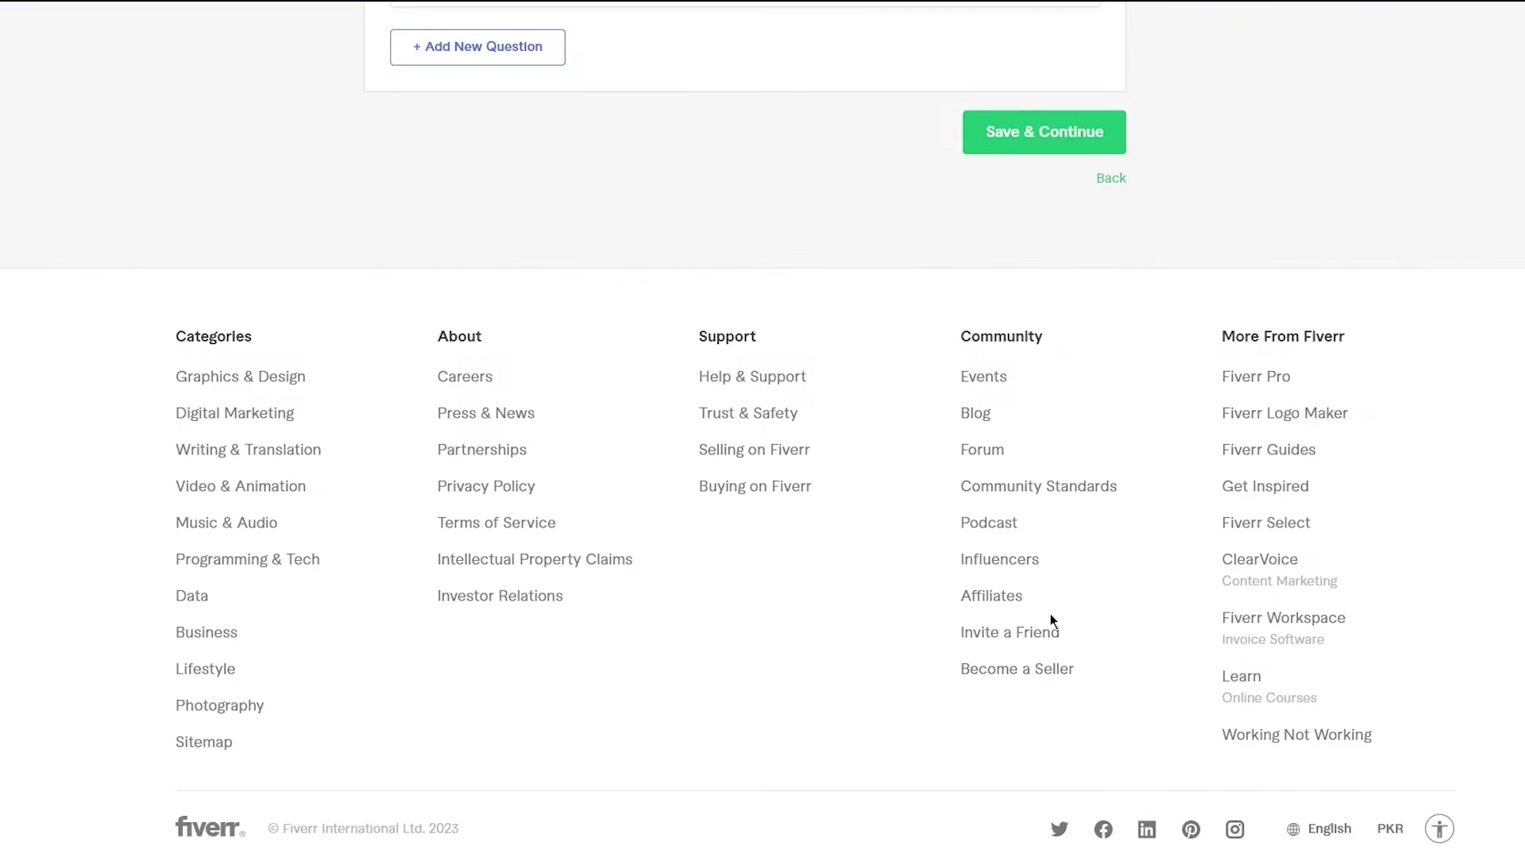
pyautogui.scroll(12, 1050, 614)
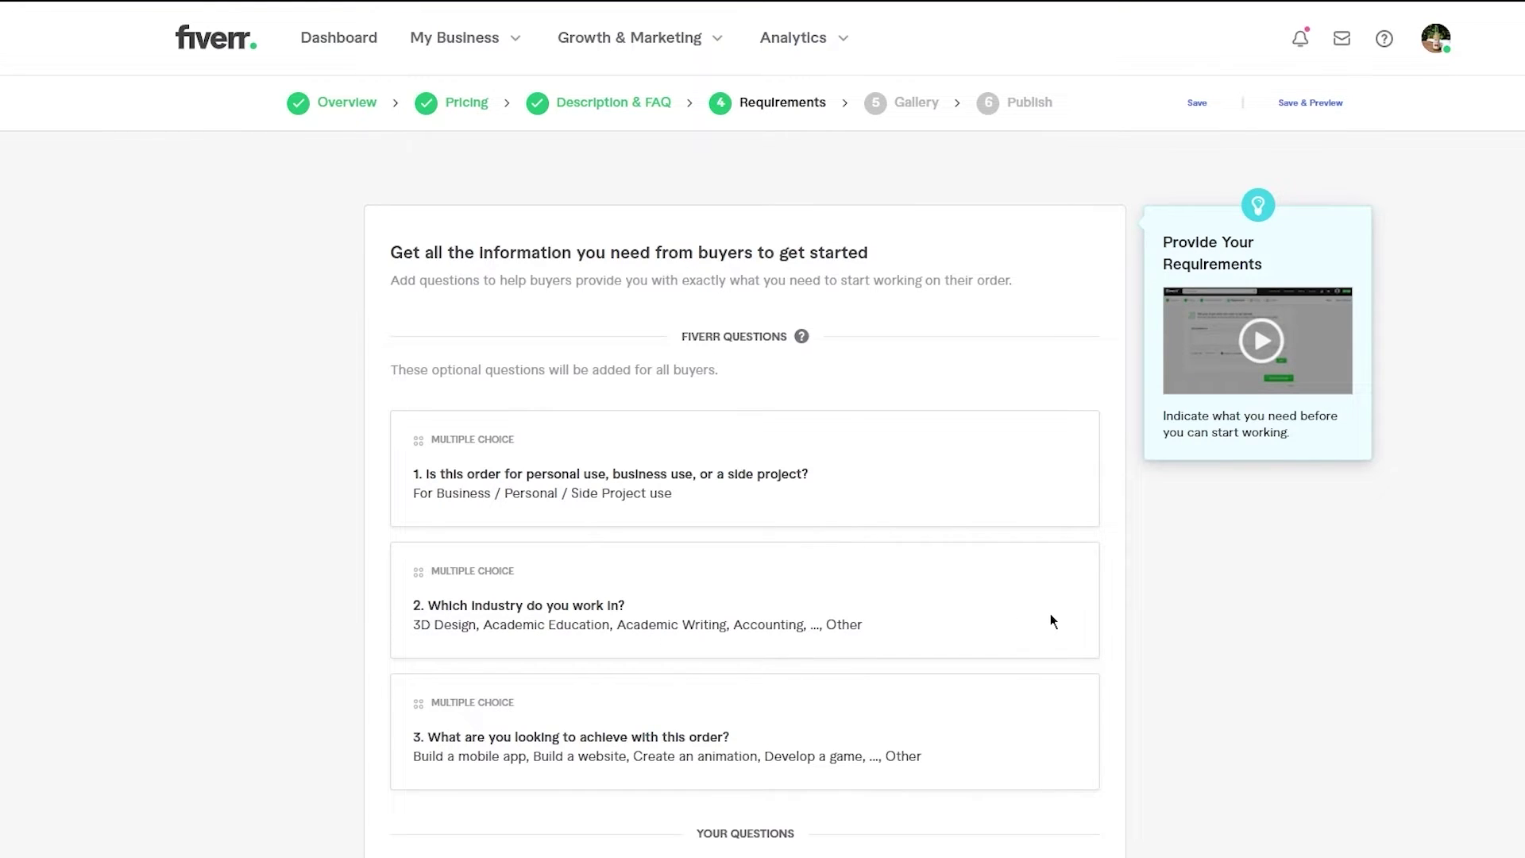
pyautogui.scroll(-15, 1050, 613)
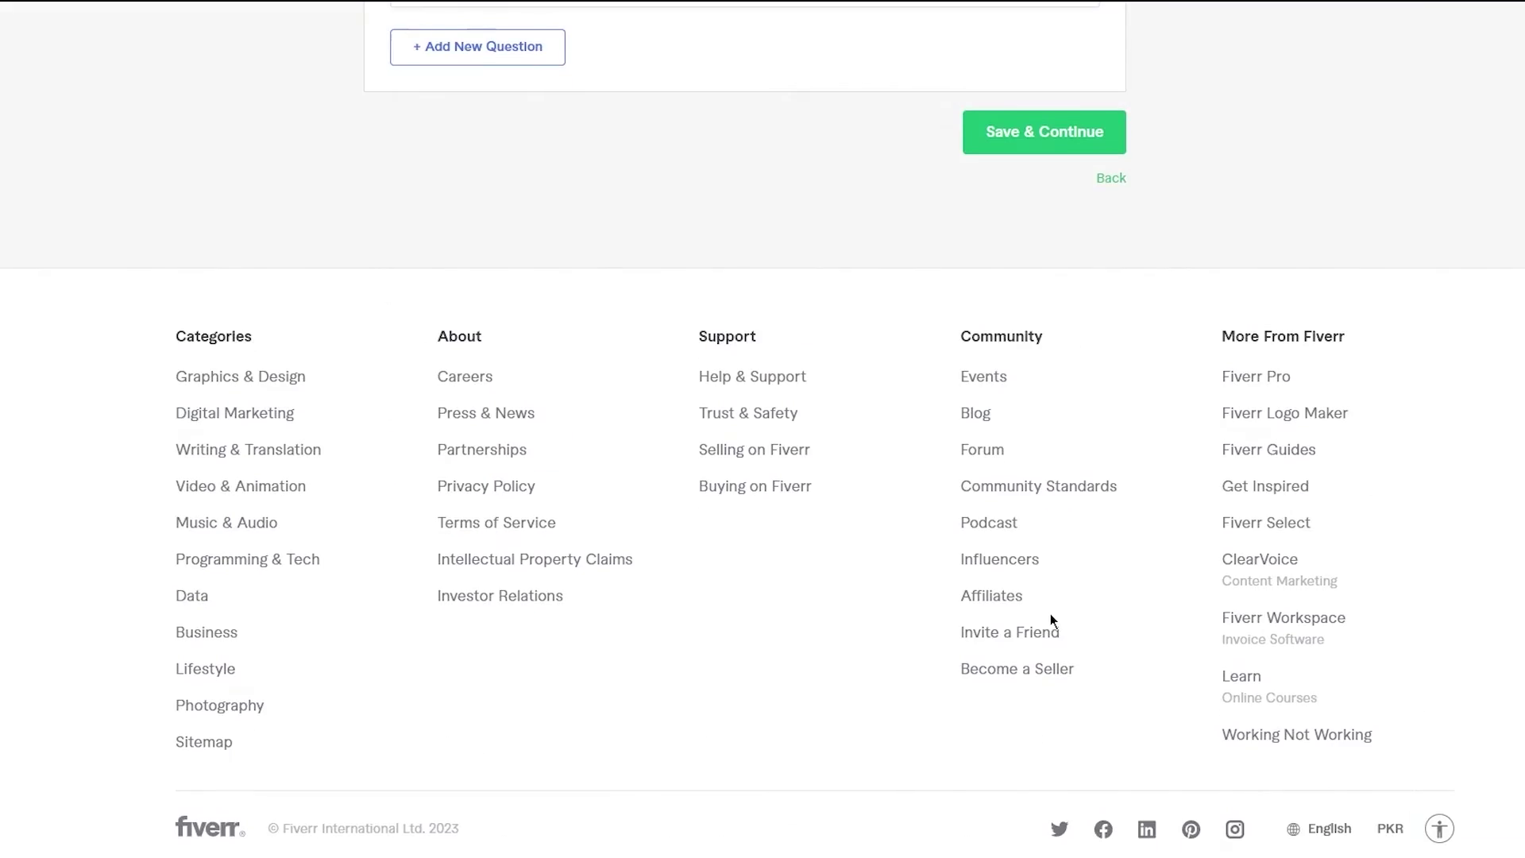
pyautogui.scroll(15, 1050, 613)
pyautogui.scroll(-15, 1050, 613)
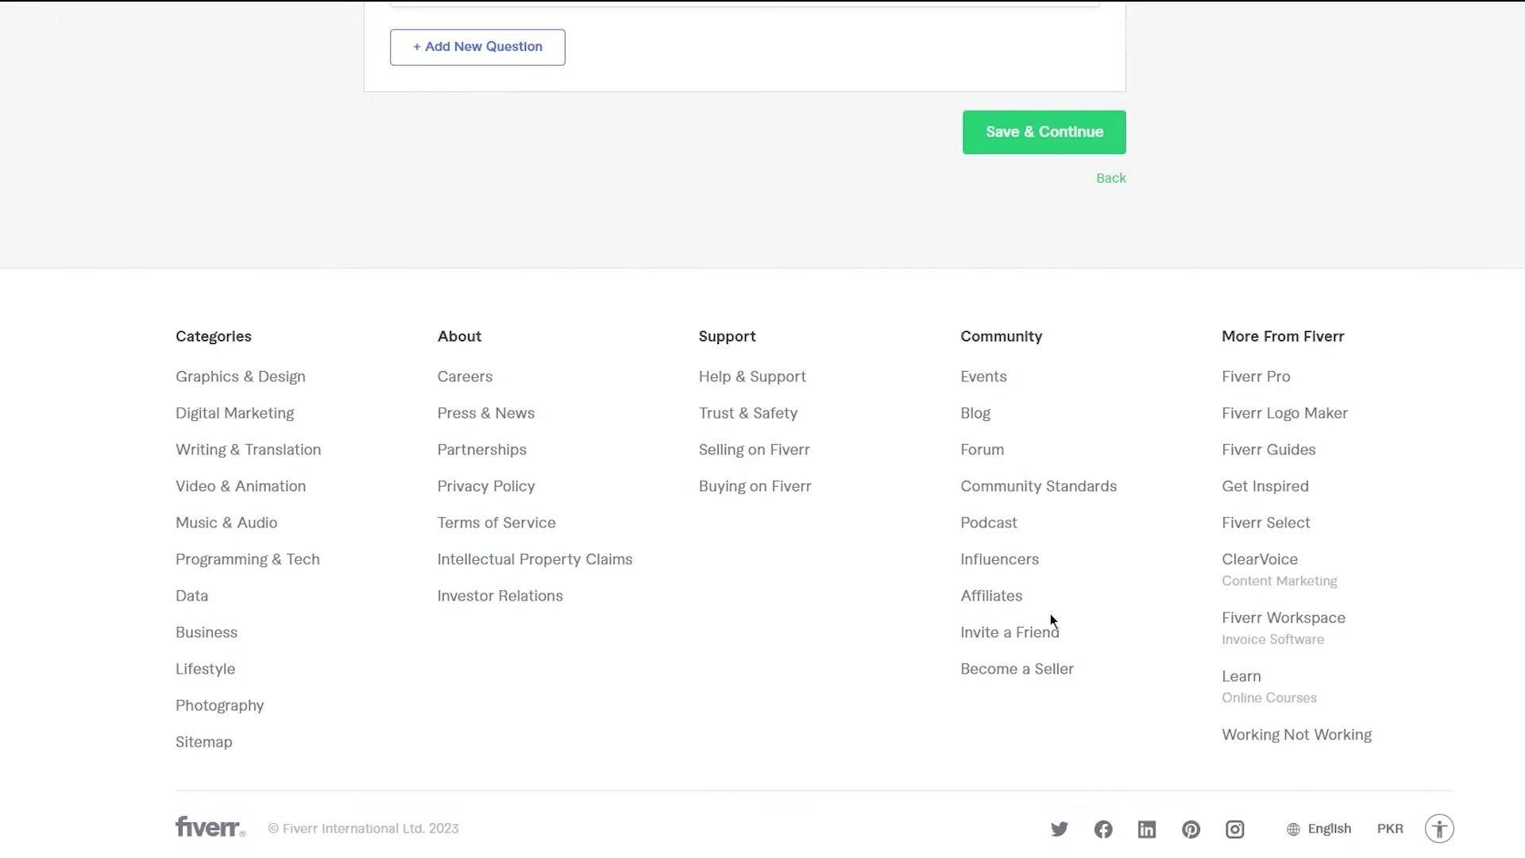
# - Save the requirements, then read through and close the Gig image guidelines
pyautogui.click(991, 148)
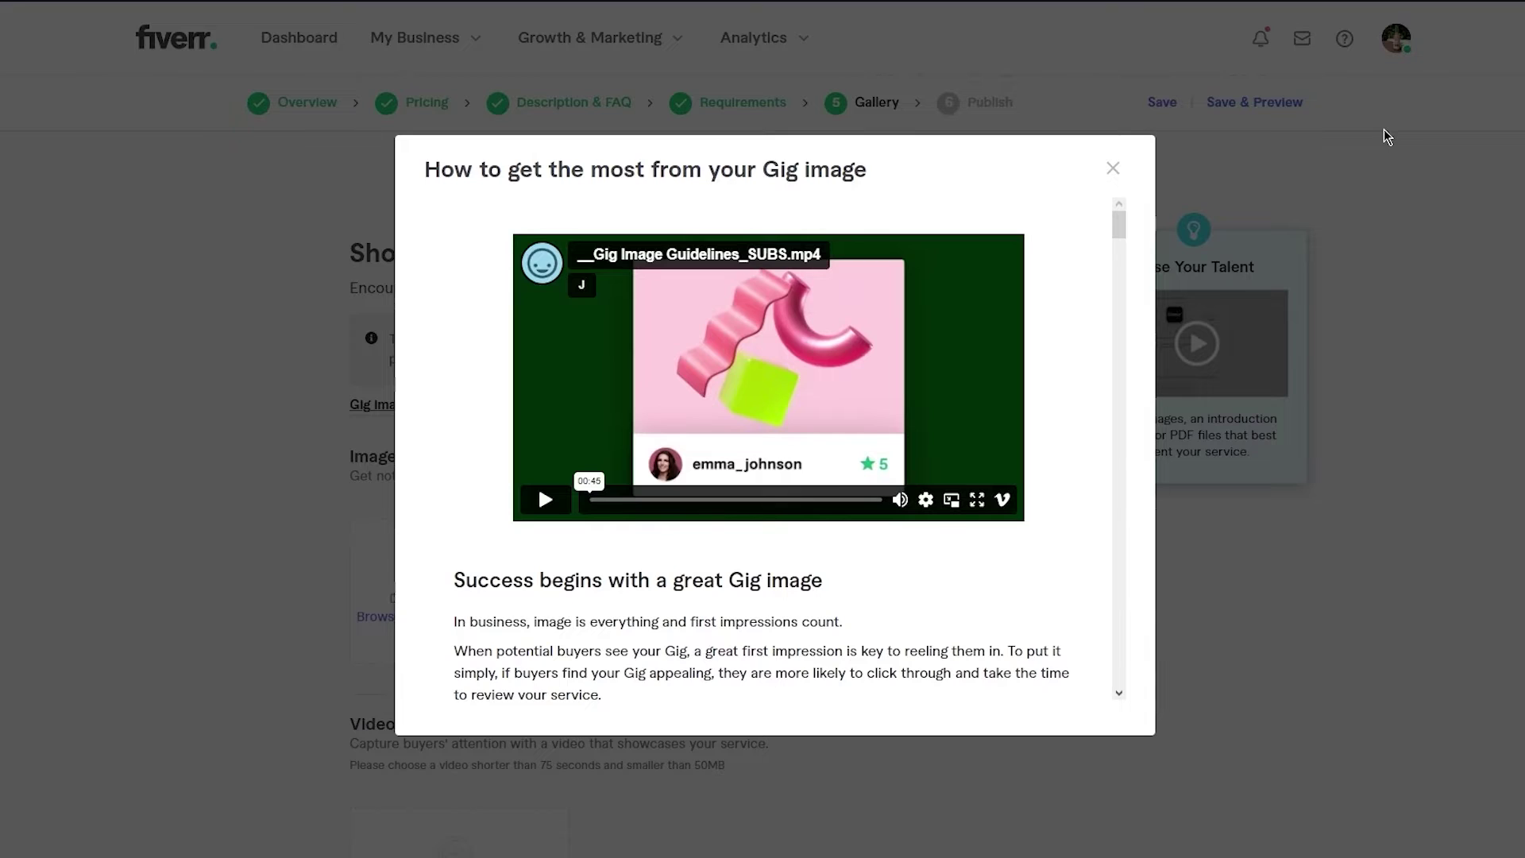
pyautogui.scroll(-5, 957, 438)
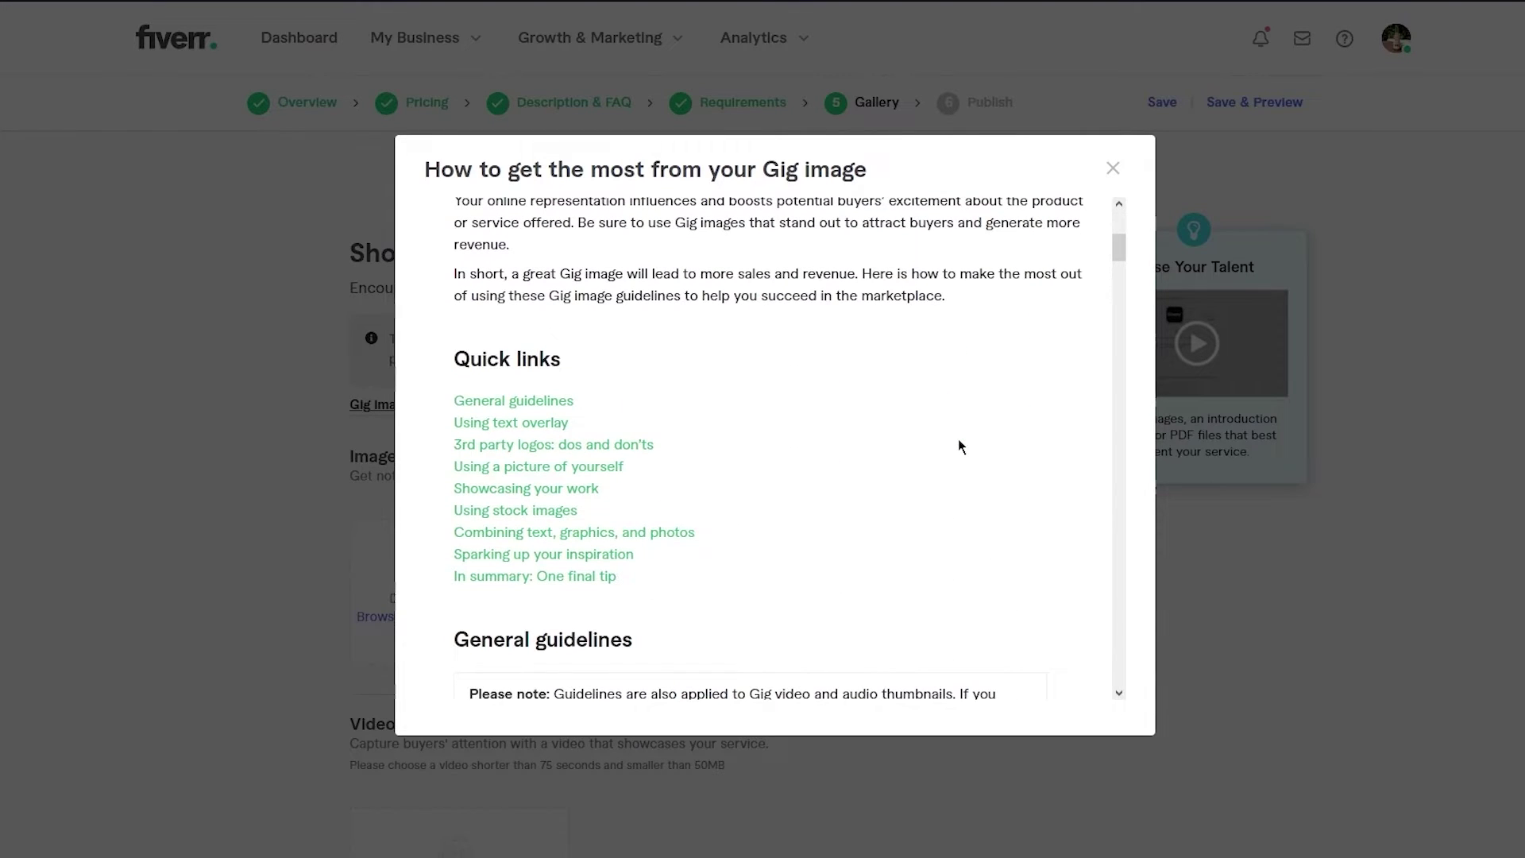
pyautogui.scroll(-5, 958, 441)
pyautogui.scroll(1, 959, 445)
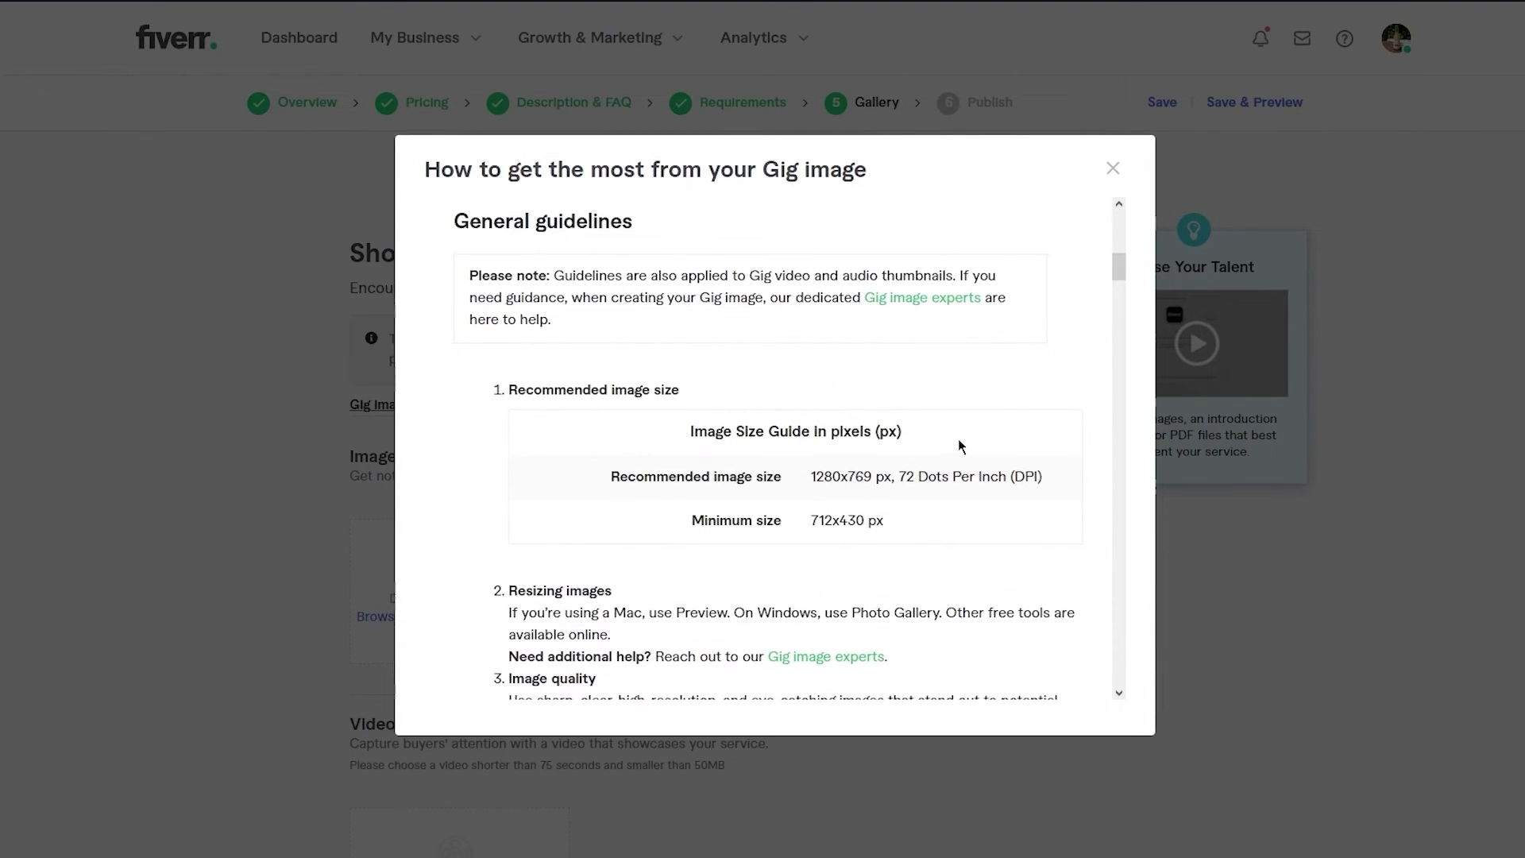
pyautogui.scroll(-1, 959, 444)
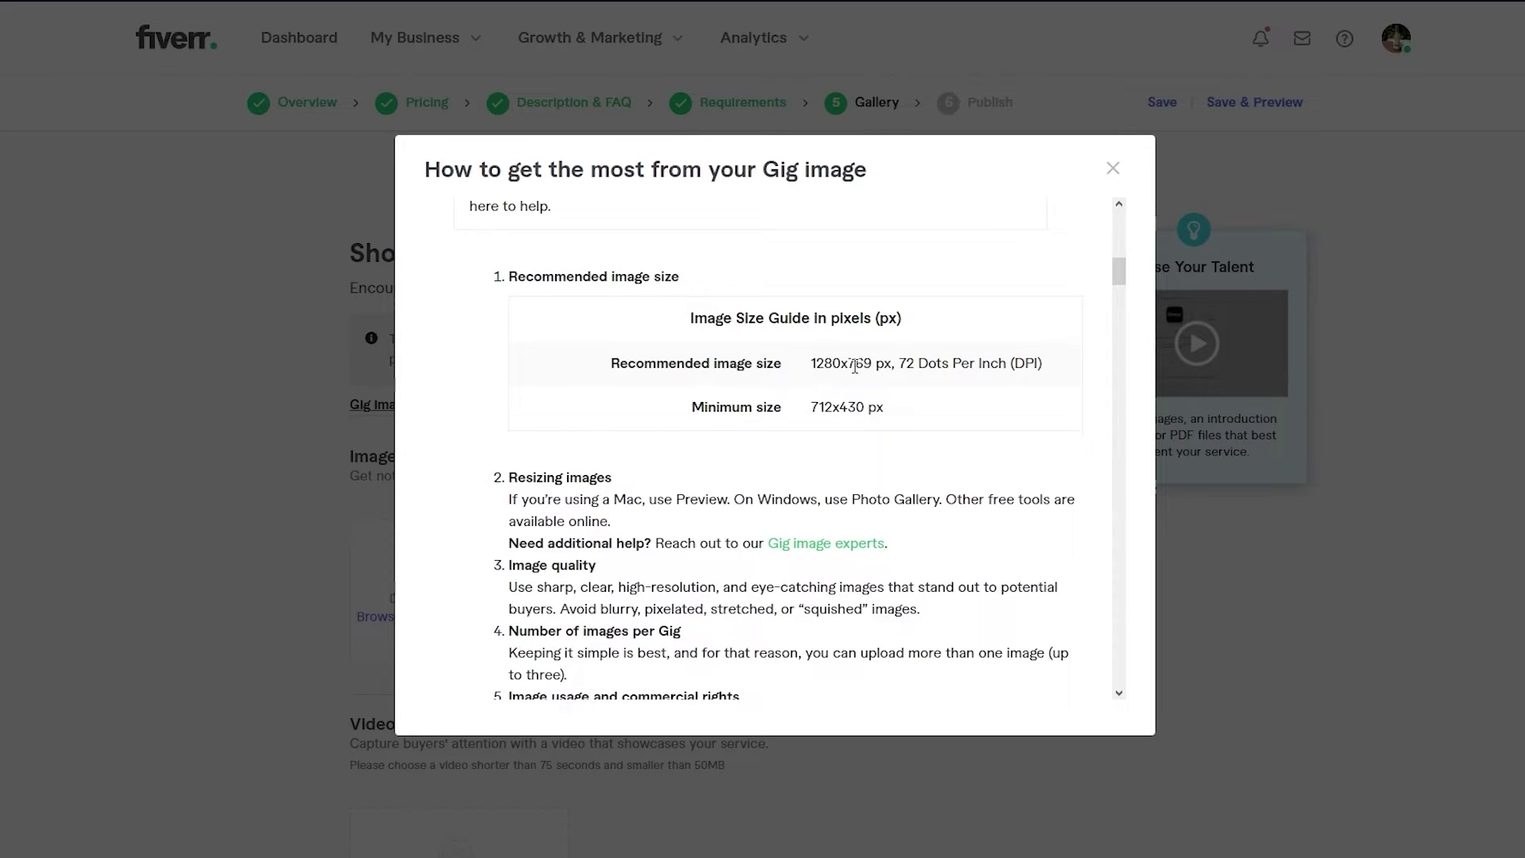
pyautogui.scroll(-2, 854, 366)
pyautogui.scroll(-4, 578, 429)
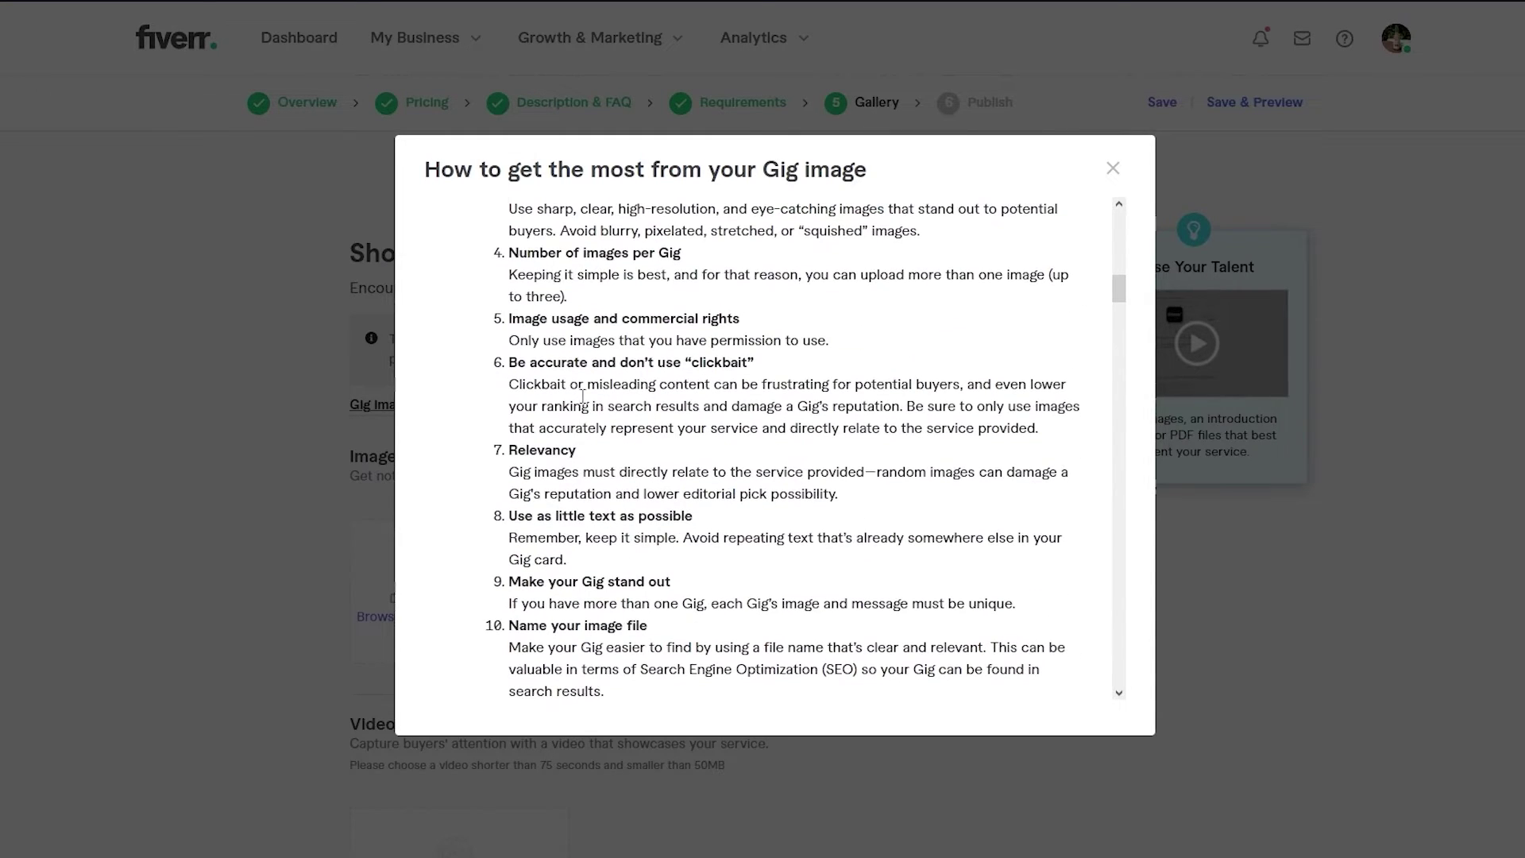
pyautogui.click(1114, 169)
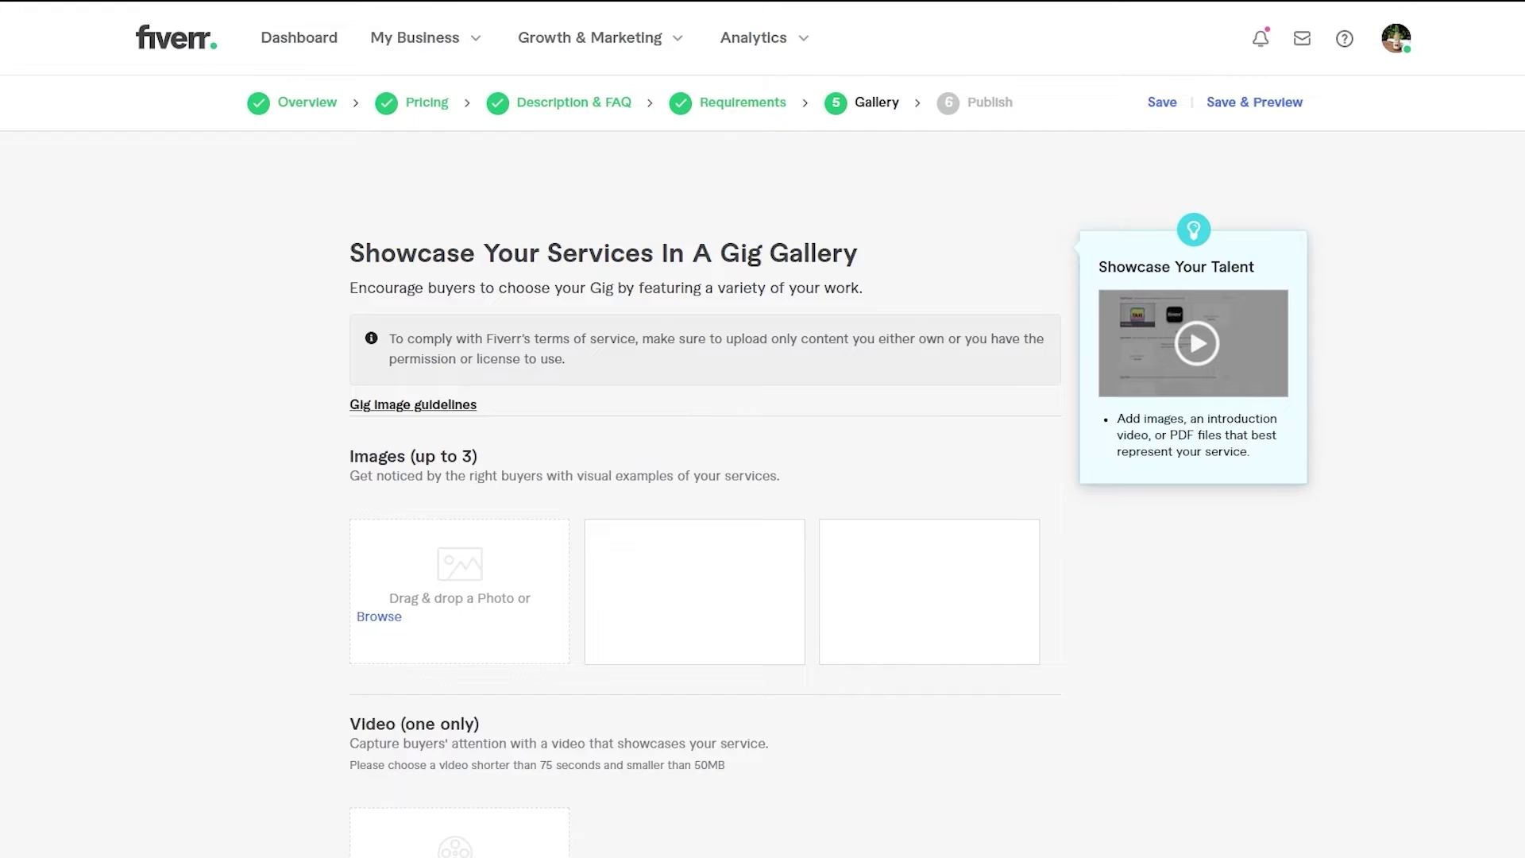
# - Go to the Pexels website in a new browser tab
pyautogui.hotkey('ctrl', 't')
pyautogui.write('pexel')
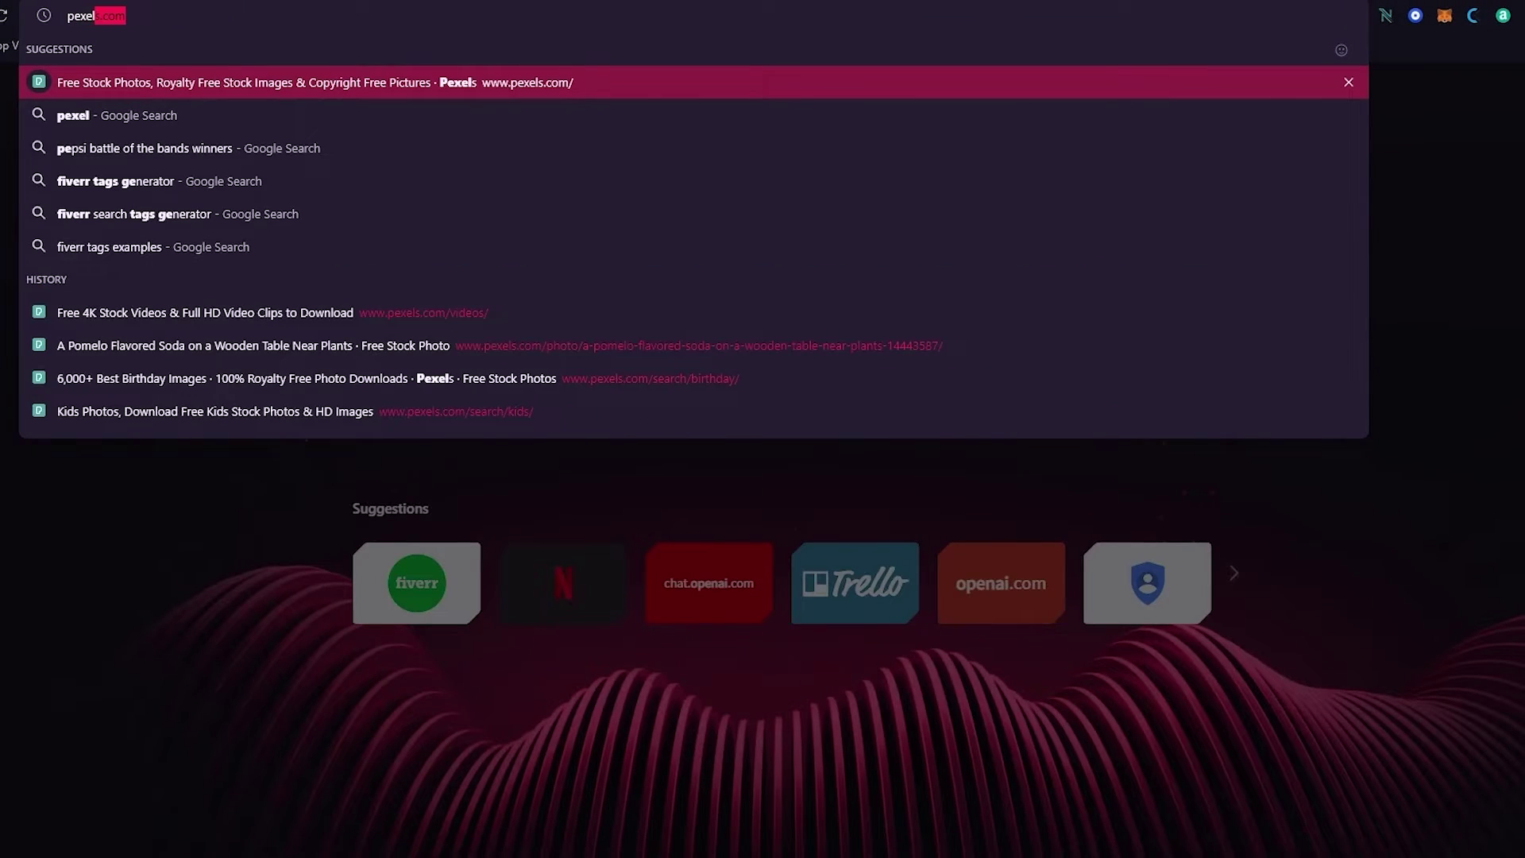
pyautogui.press('Return')
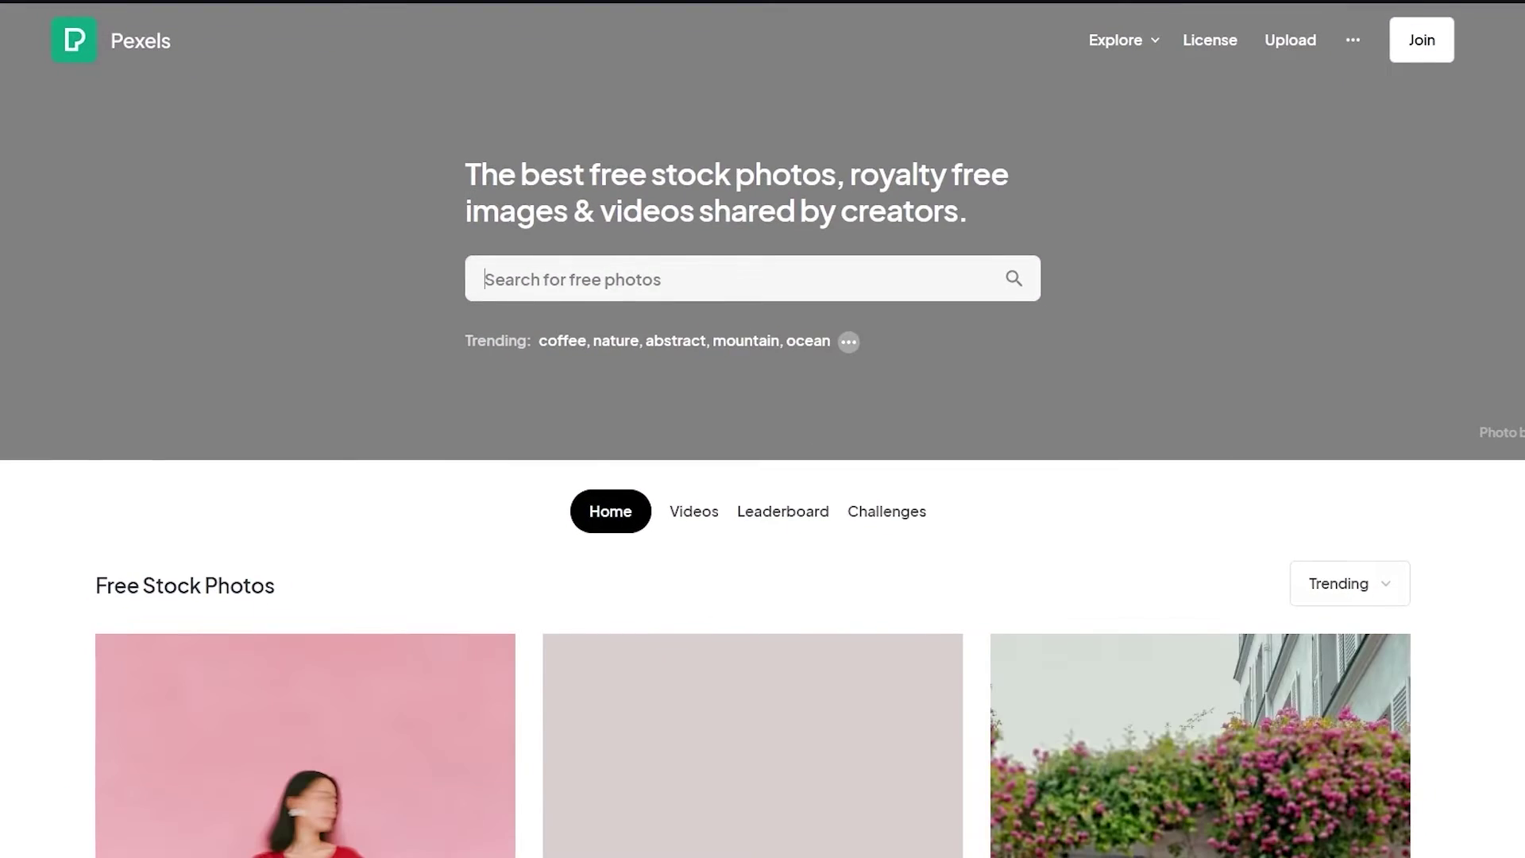
pyautogui.scroll(-7, 698, 383)
pyautogui.scroll(-8, 1038, 333)
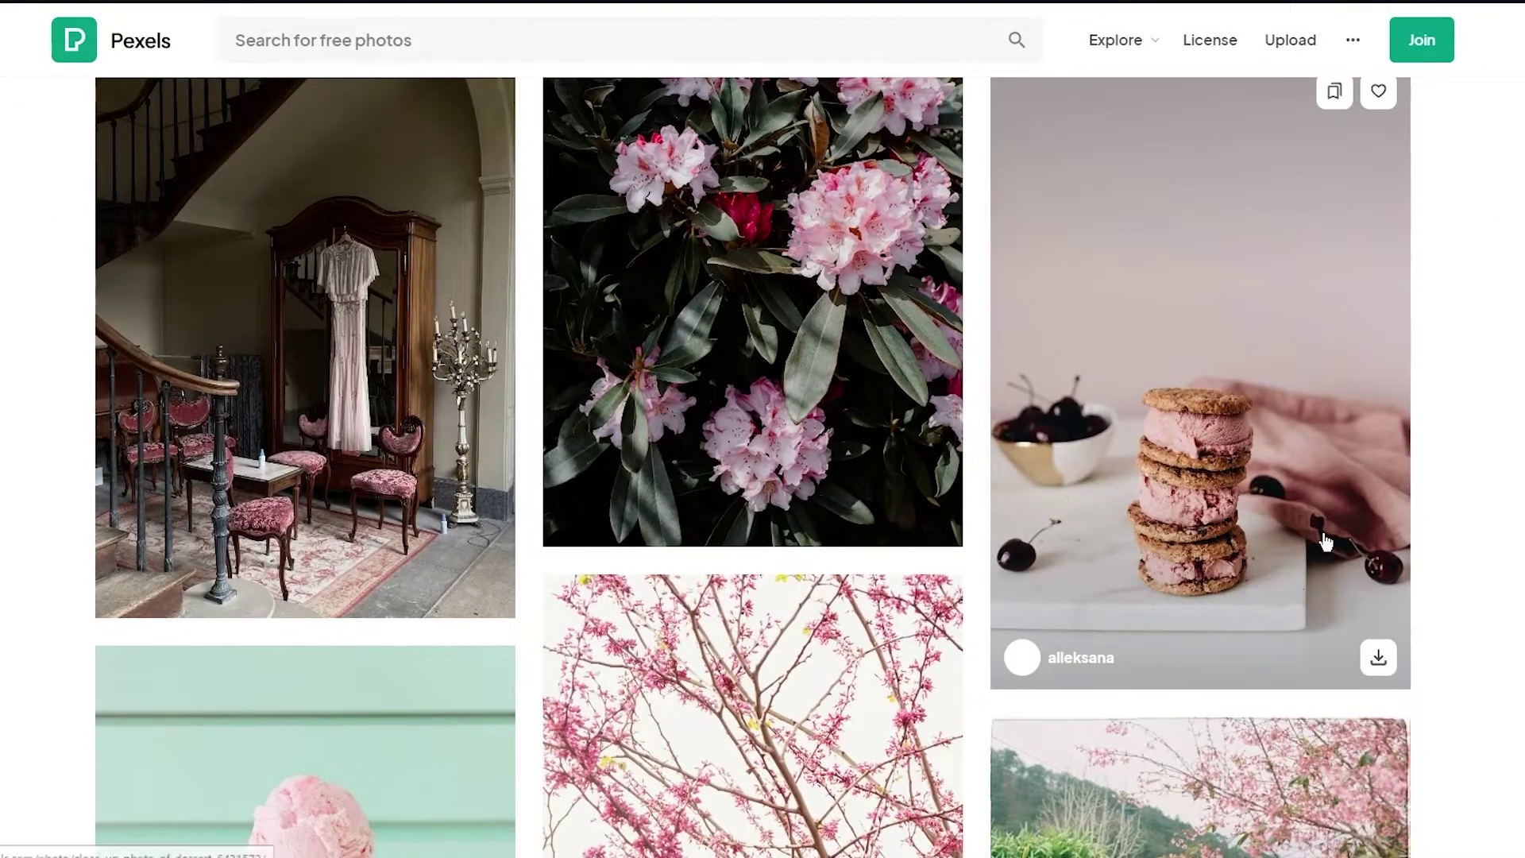
# - Download the ice-cream sandwich, pink blossom branches and one more photo from Pexels
pyautogui.click(1376, 647)
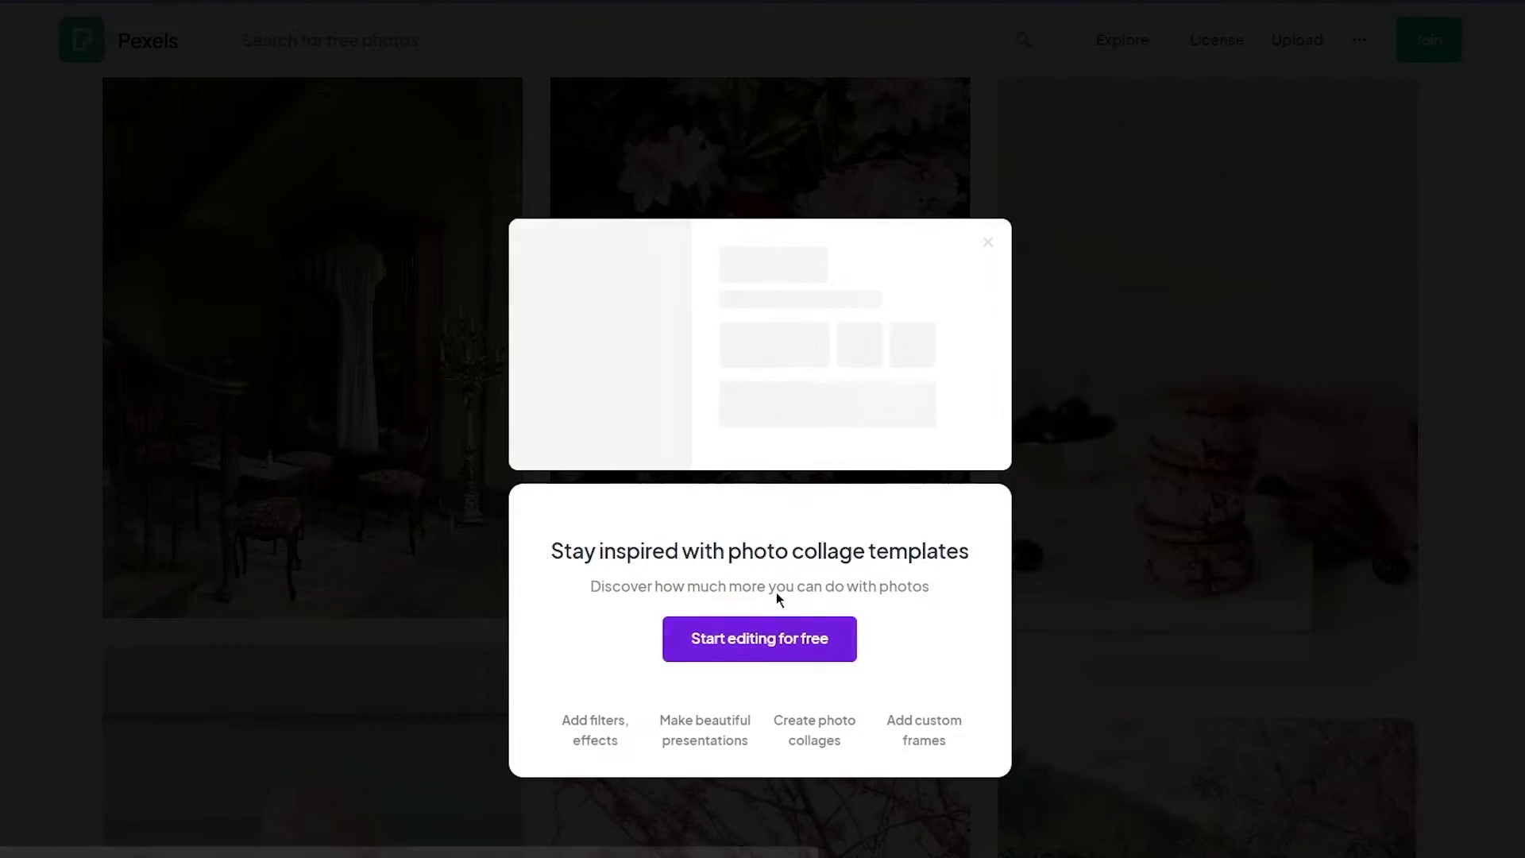
pyautogui.press('Escape')
pyautogui.scroll(-5, 1004, 504)
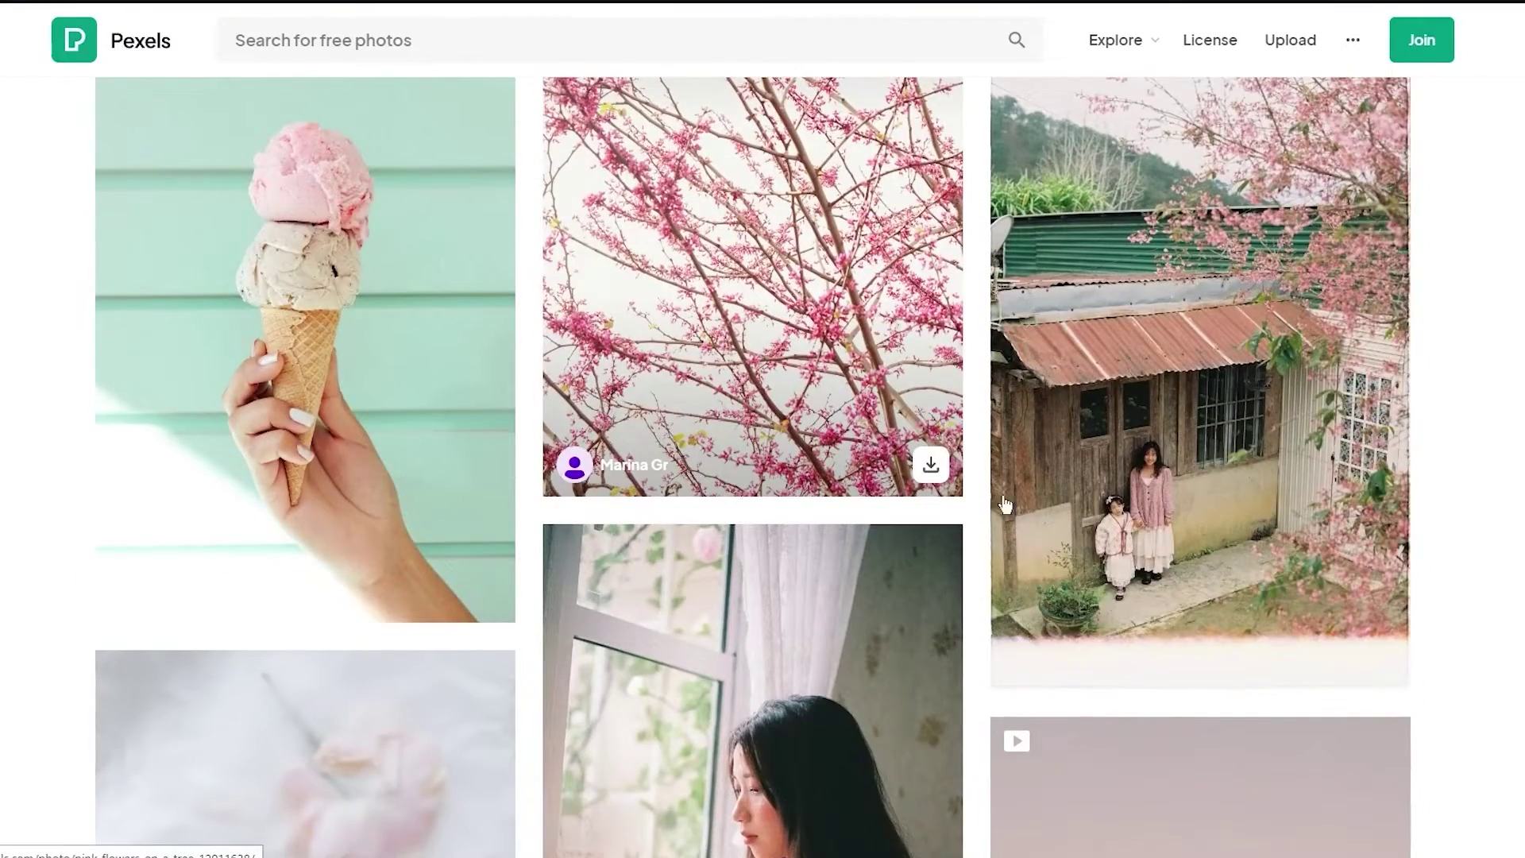
pyautogui.click(931, 464)
pyautogui.press('Escape')
pyautogui.scroll(-5, 1138, 496)
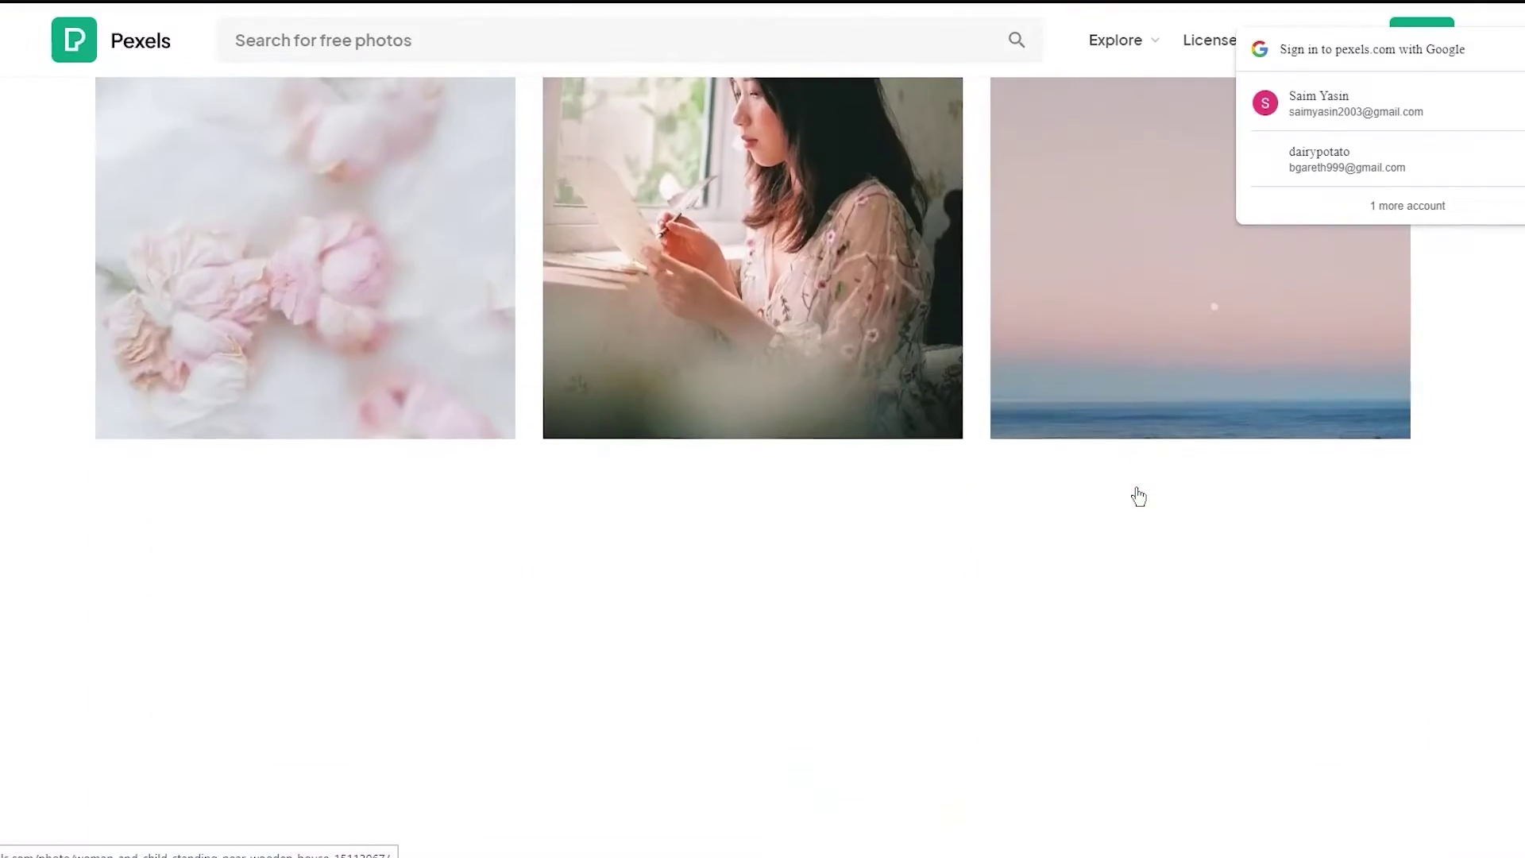
pyautogui.click(484, 548)
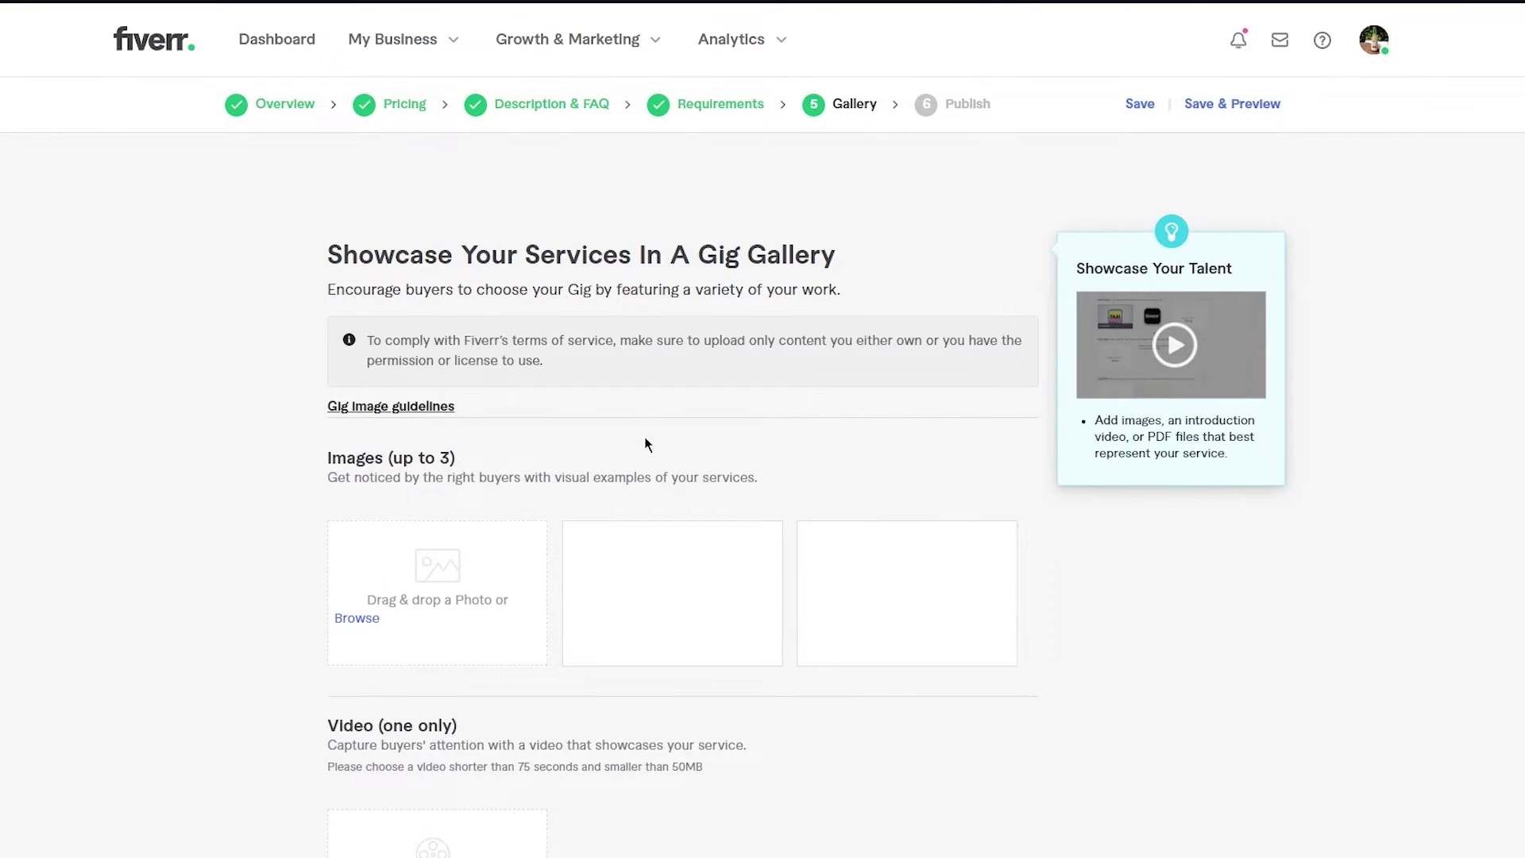
pyautogui.scroll(-2, 637, 517)
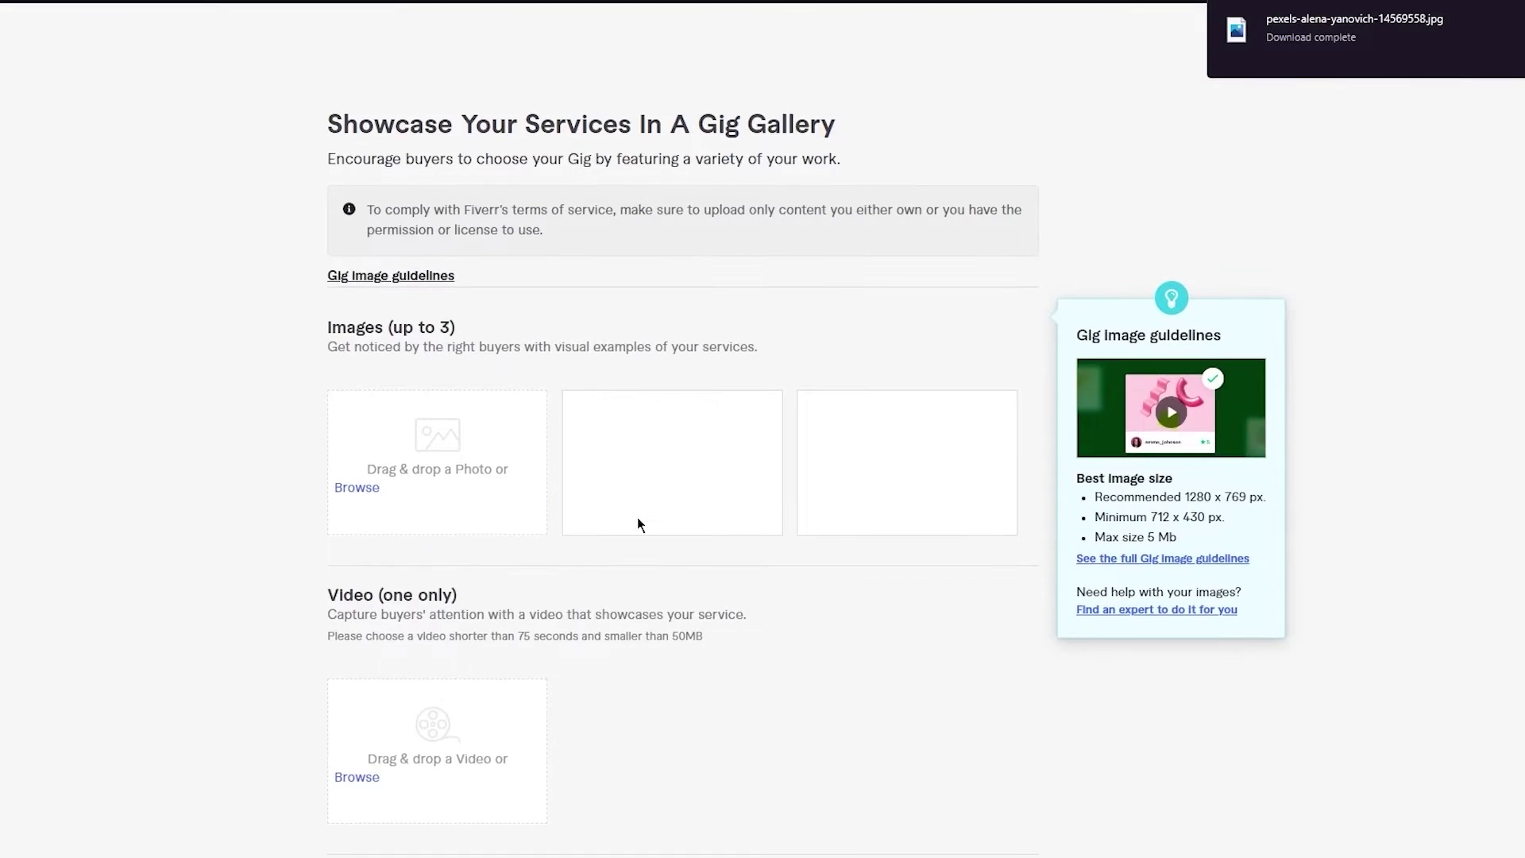
# - Drag three downloaded photos into the gig's three image slots
pyautogui.moveTo(1318, 29); pyautogui.dragTo(408, 425)
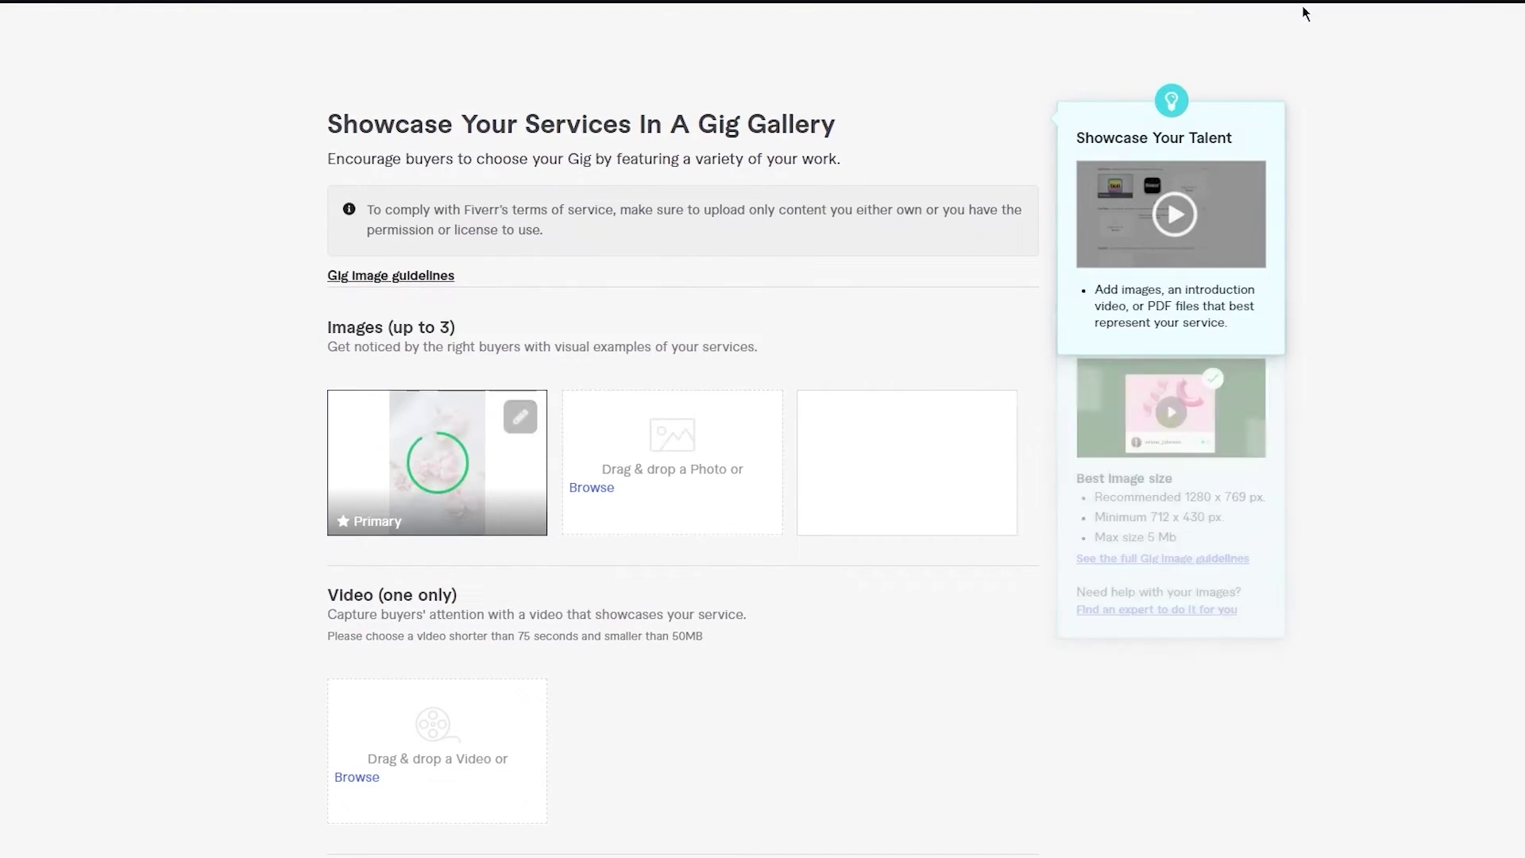
pyautogui.click(1303, 10)
pyautogui.moveTo(1376, 121); pyautogui.dragTo(665, 457)
pyautogui.click(1303, 10)
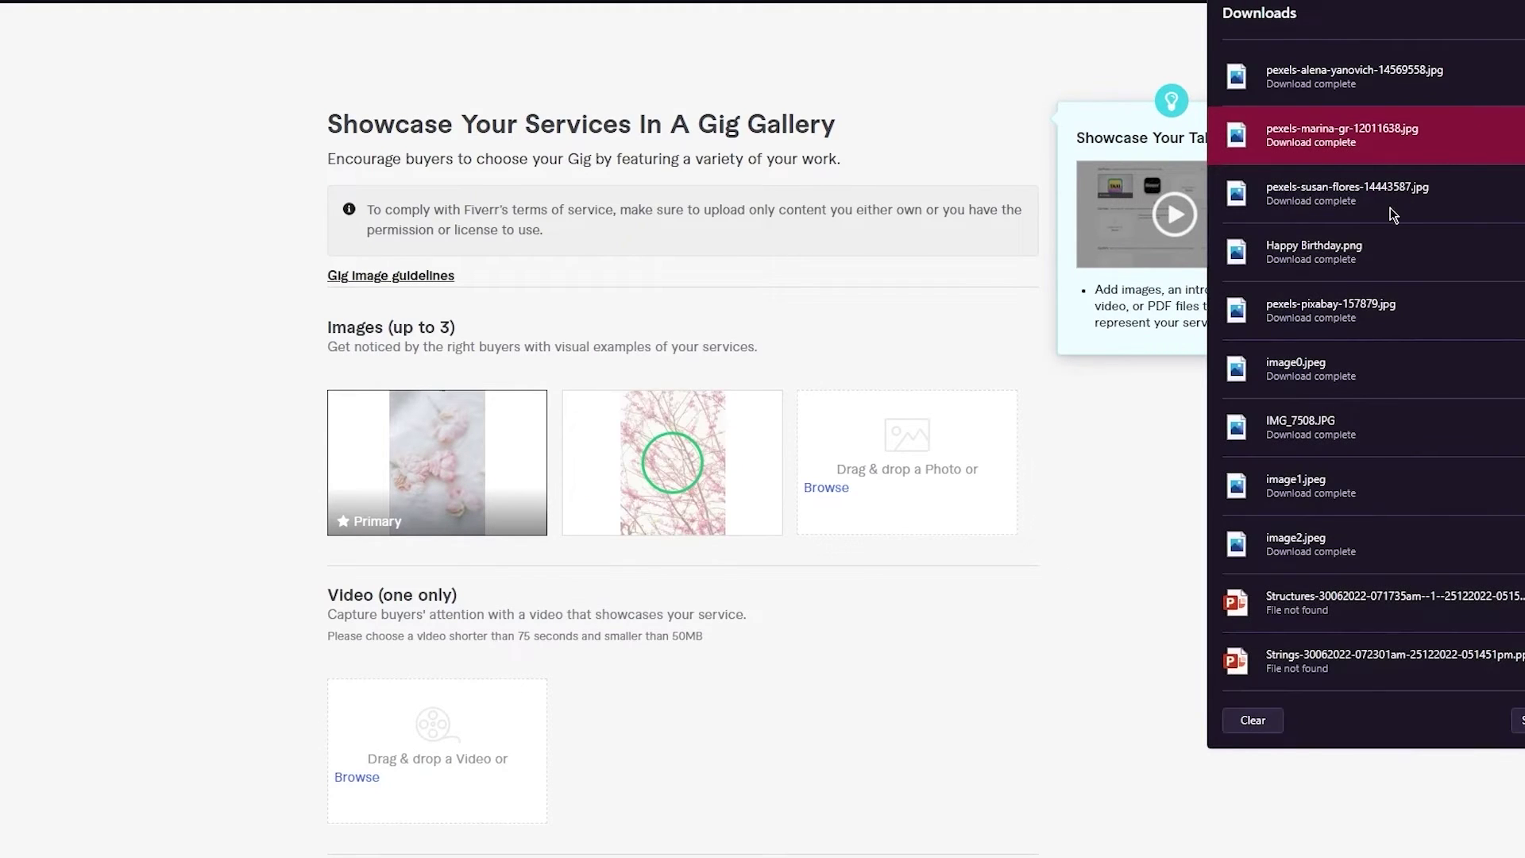
pyautogui.moveTo(1347, 193); pyautogui.dragTo(874, 491)
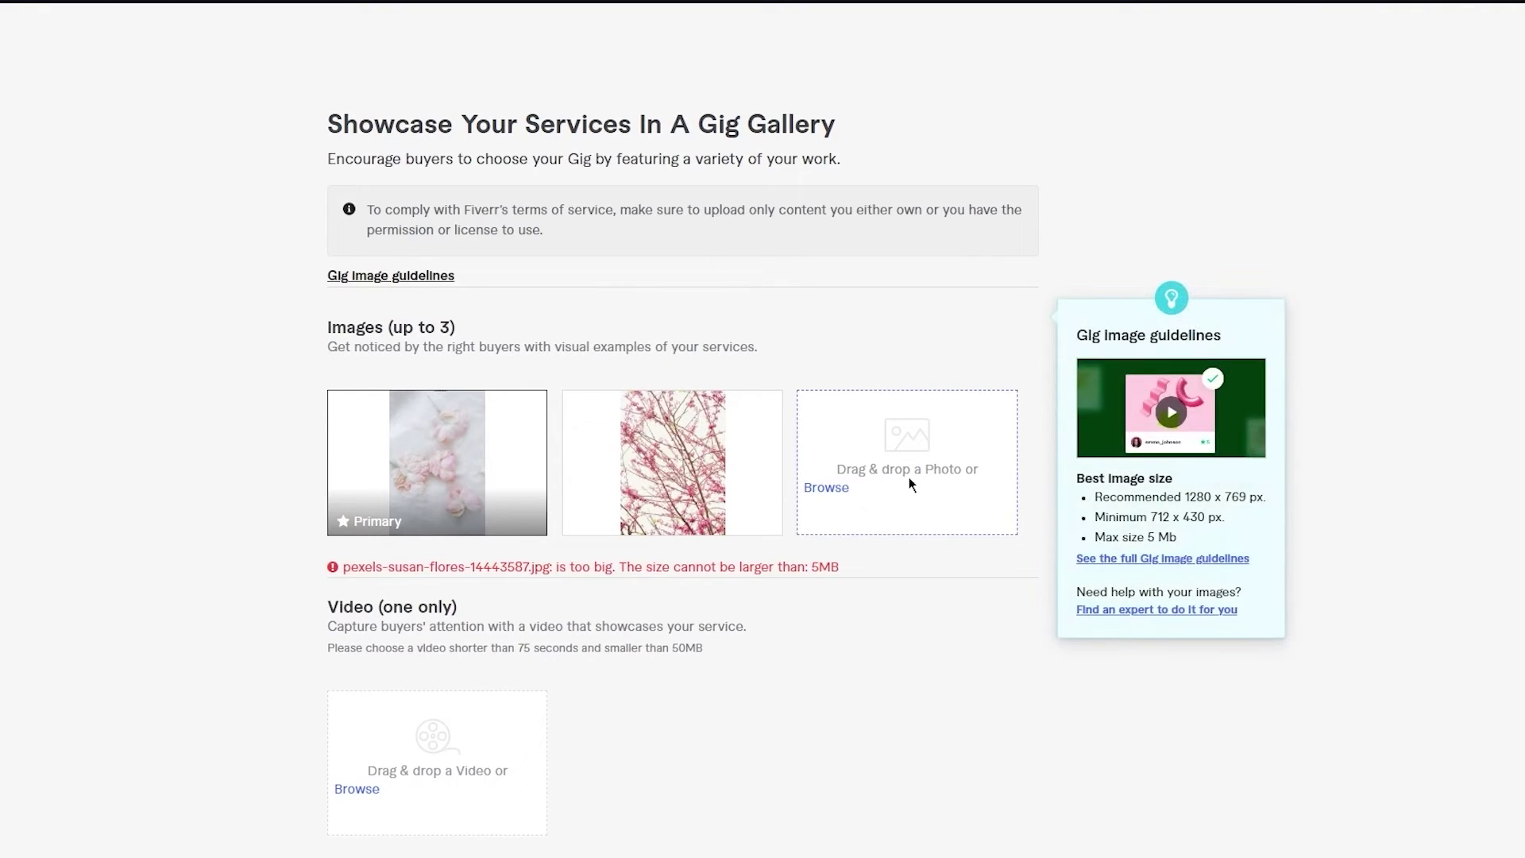
# - Replace the oversized third image with the black-and-white memorial photo from Pexels
pyautogui.click(556, 1)
pyautogui.click(279, 402)
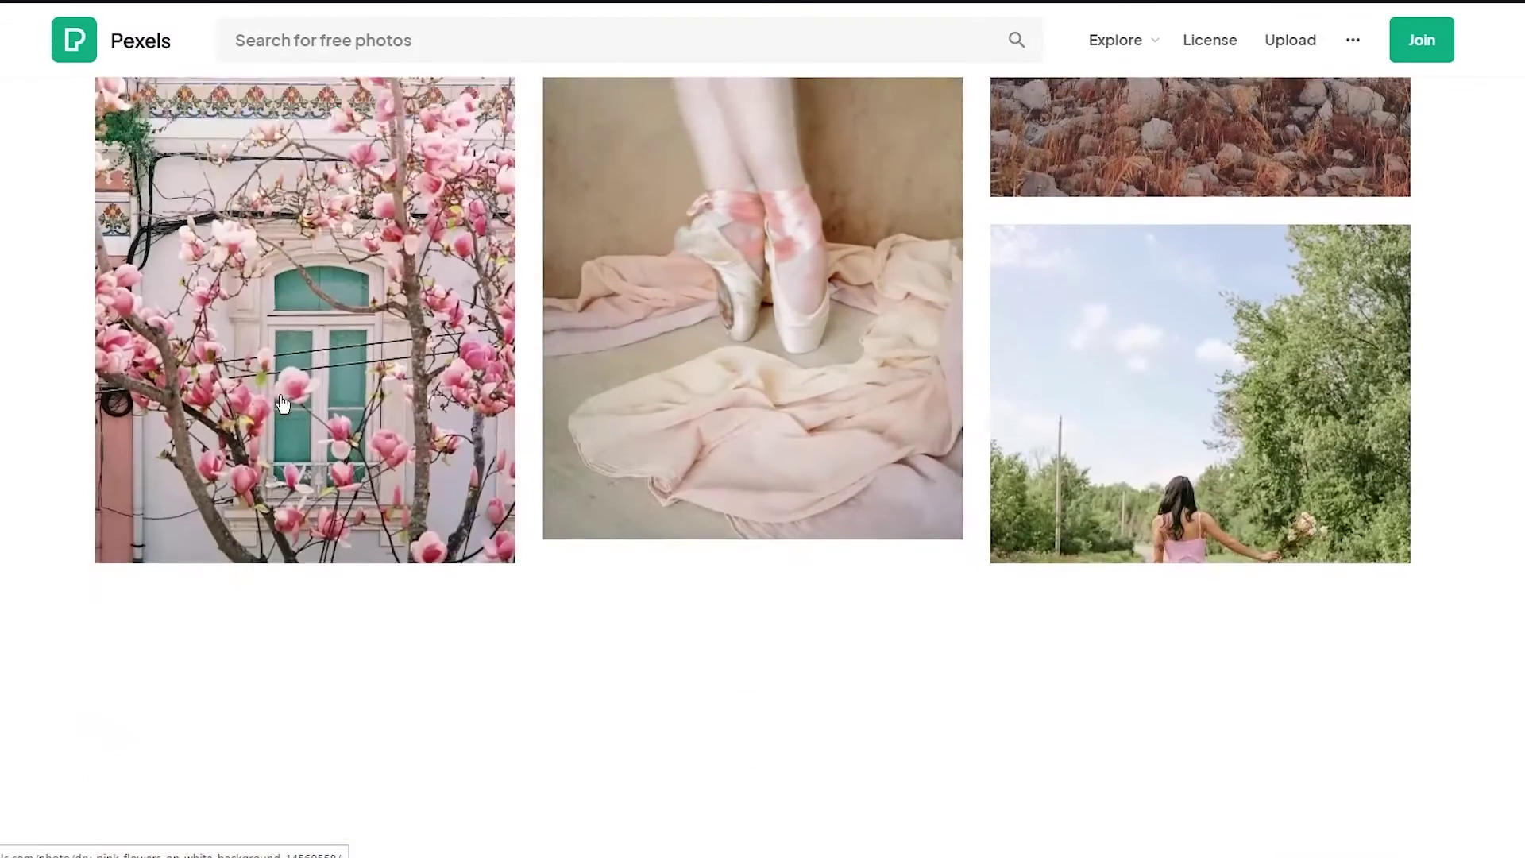
pyautogui.scroll(-8, 542, 459)
pyautogui.scroll(2, 541, 459)
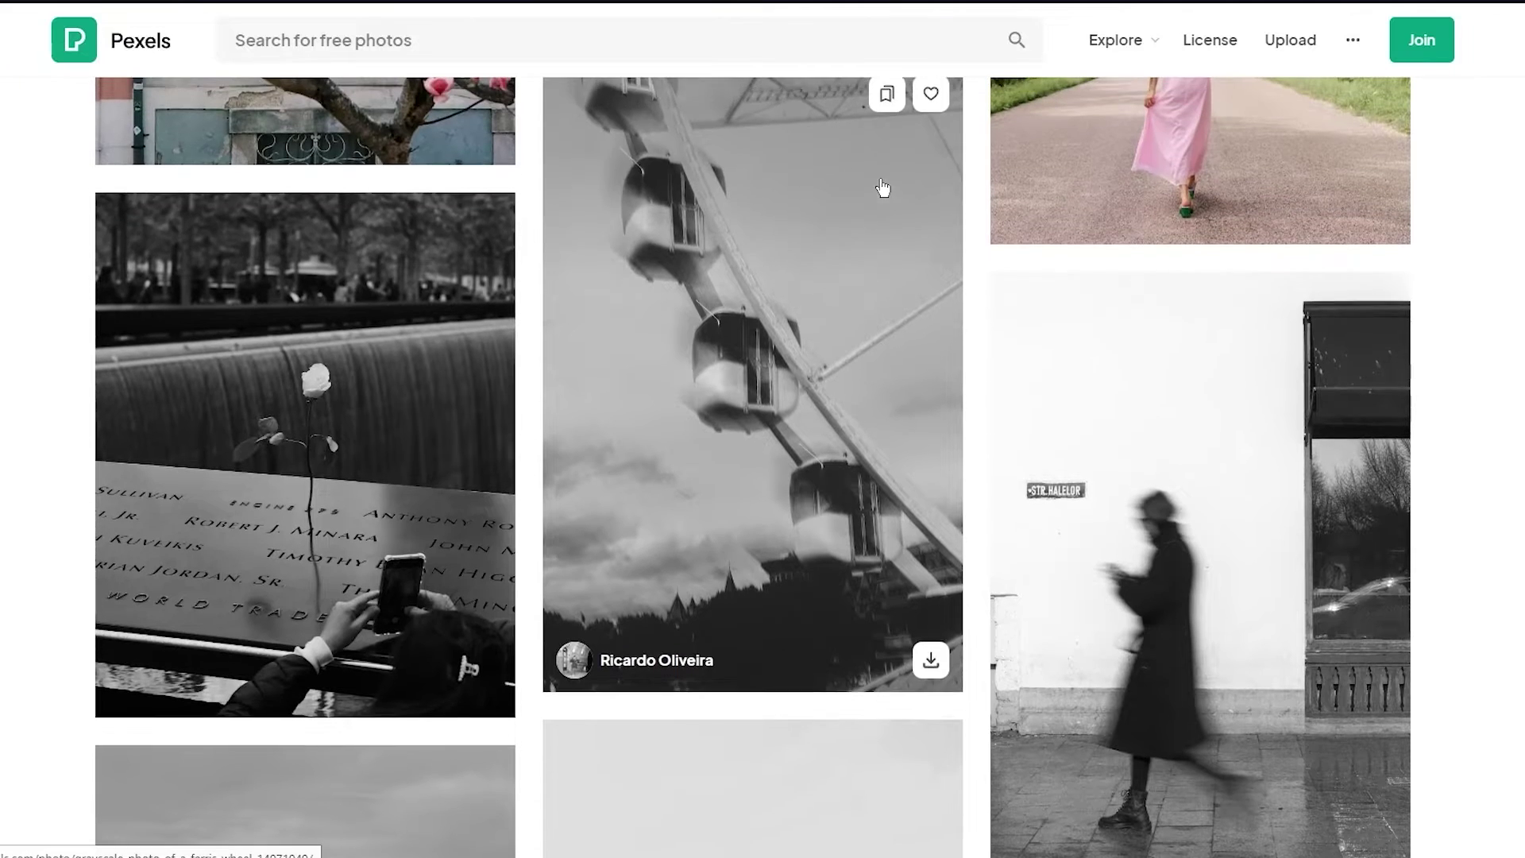
pyautogui.click(479, 692)
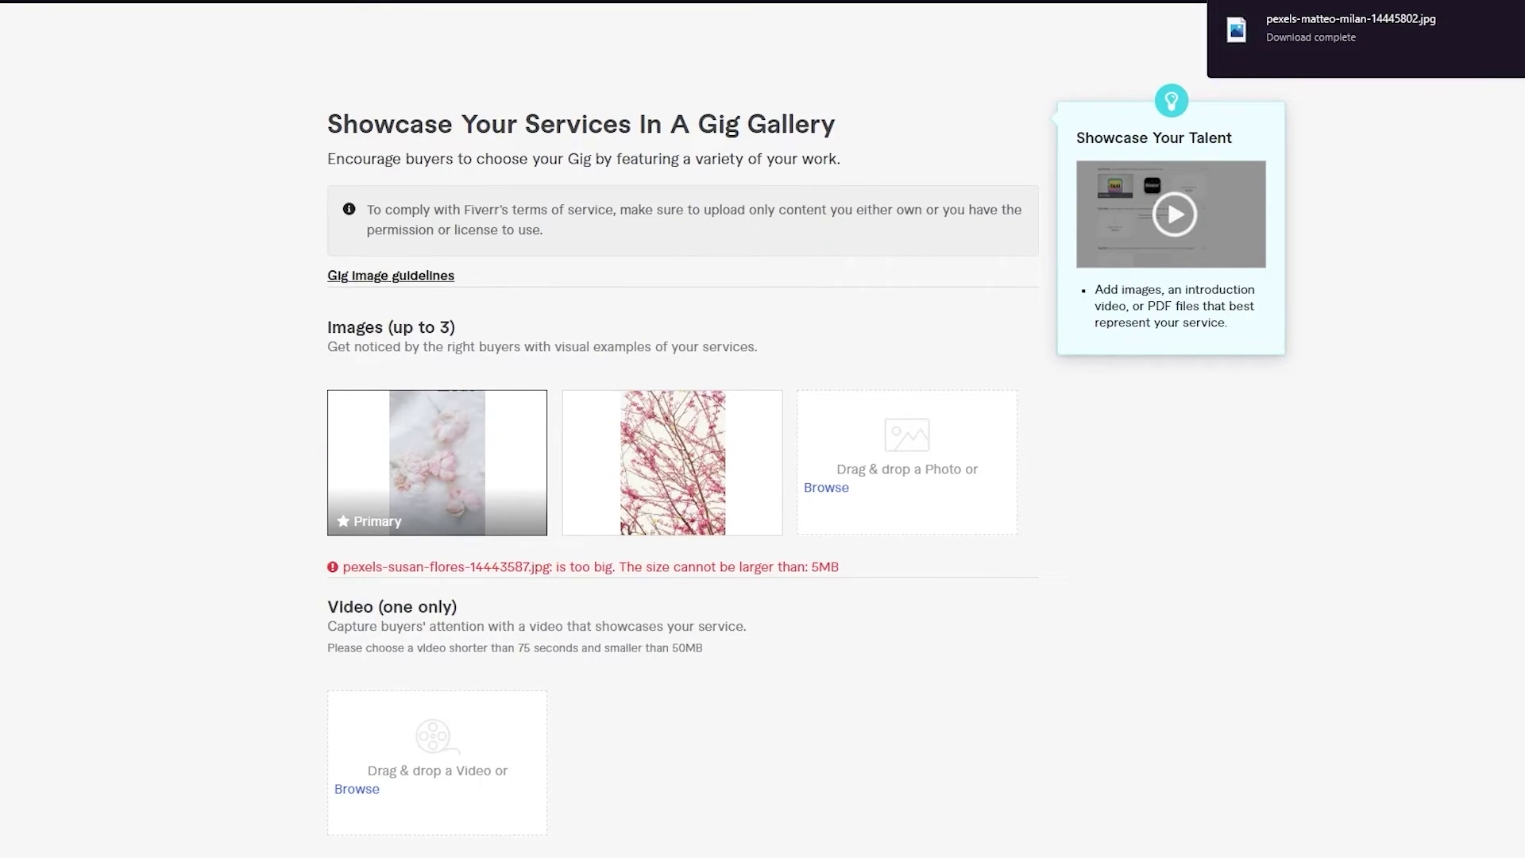
pyautogui.moveTo(1311, 29); pyautogui.dragTo(907, 472)
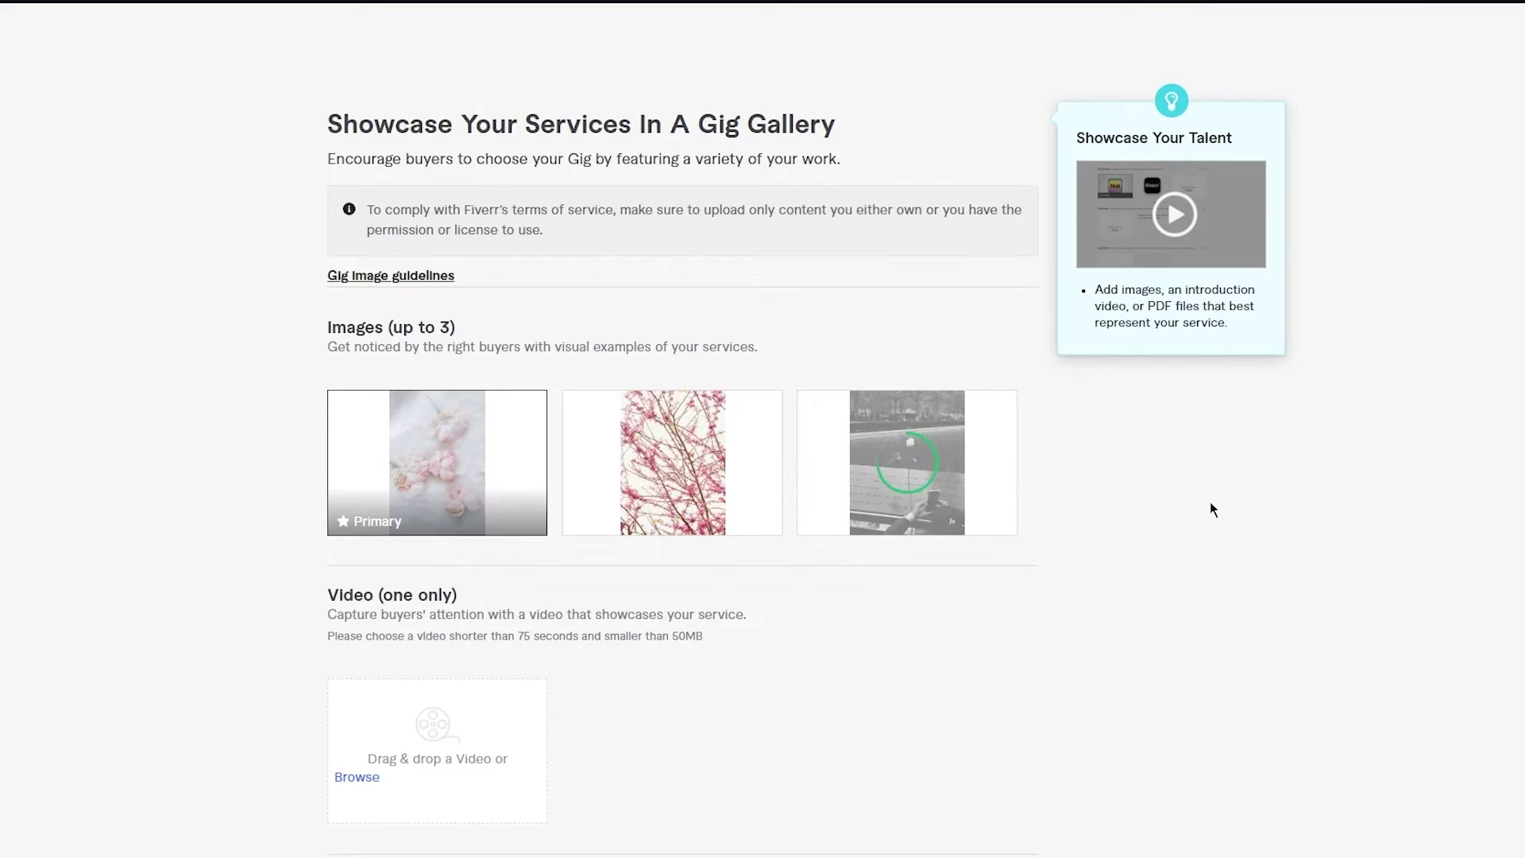
pyautogui.scroll(-5, 1209, 502)
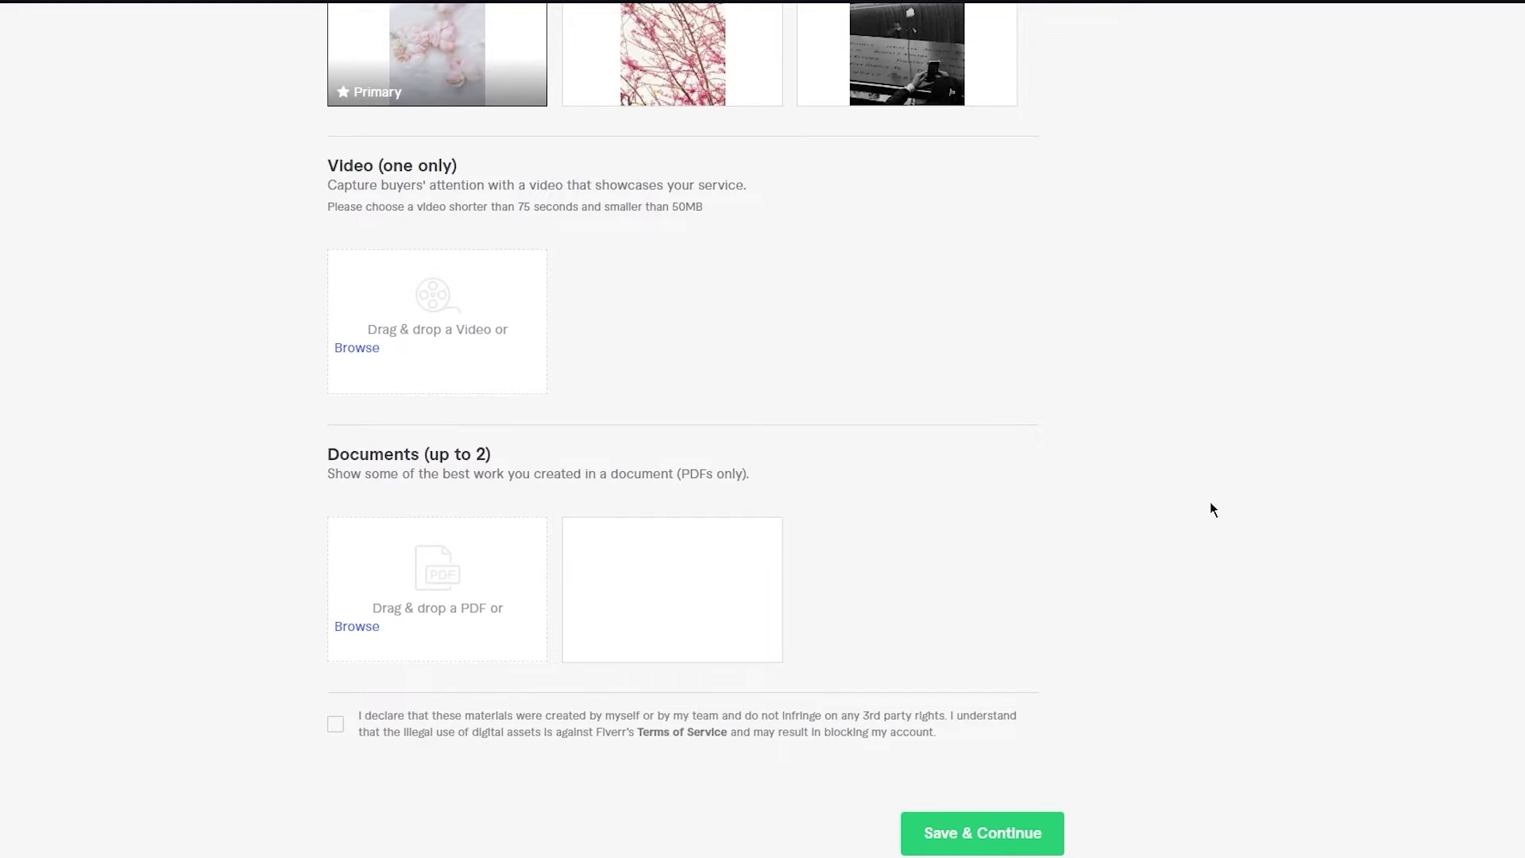
pyautogui.moveTo(760, 179)
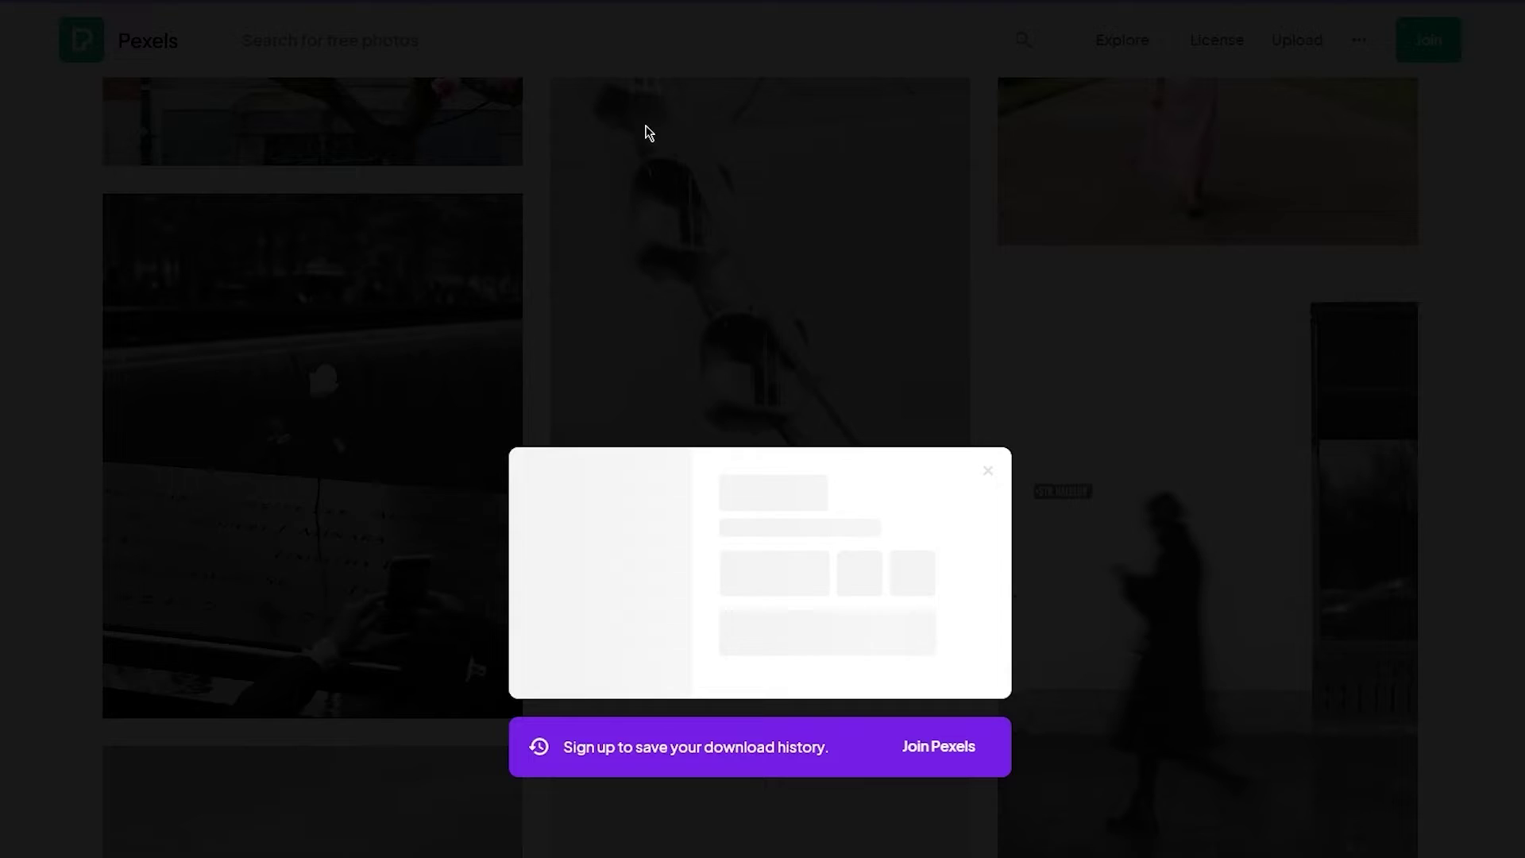
pyautogui.click(648, 131)
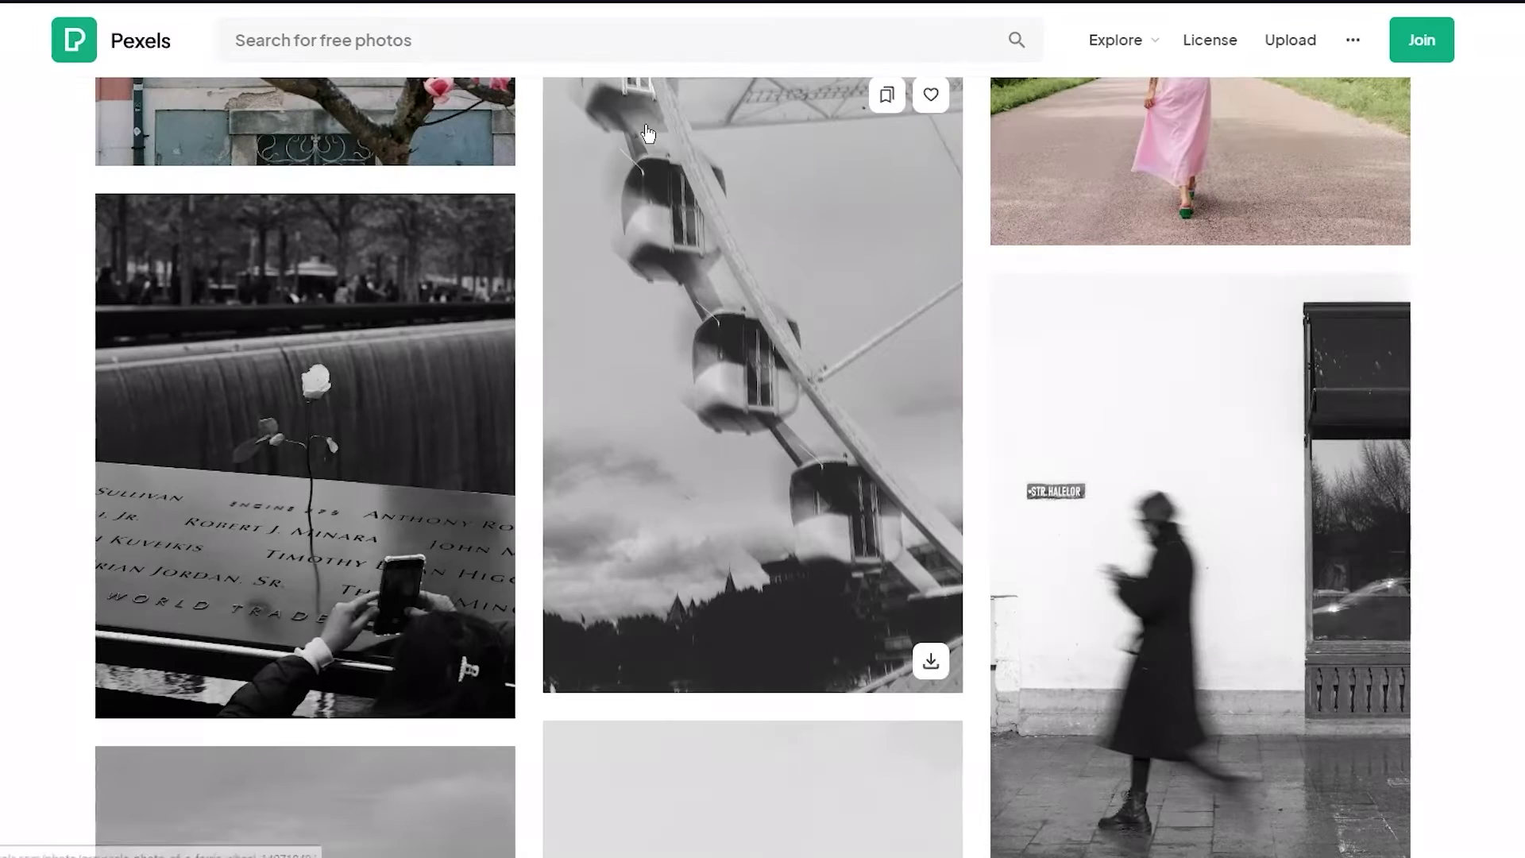
pyautogui.scroll(15, 647, 131)
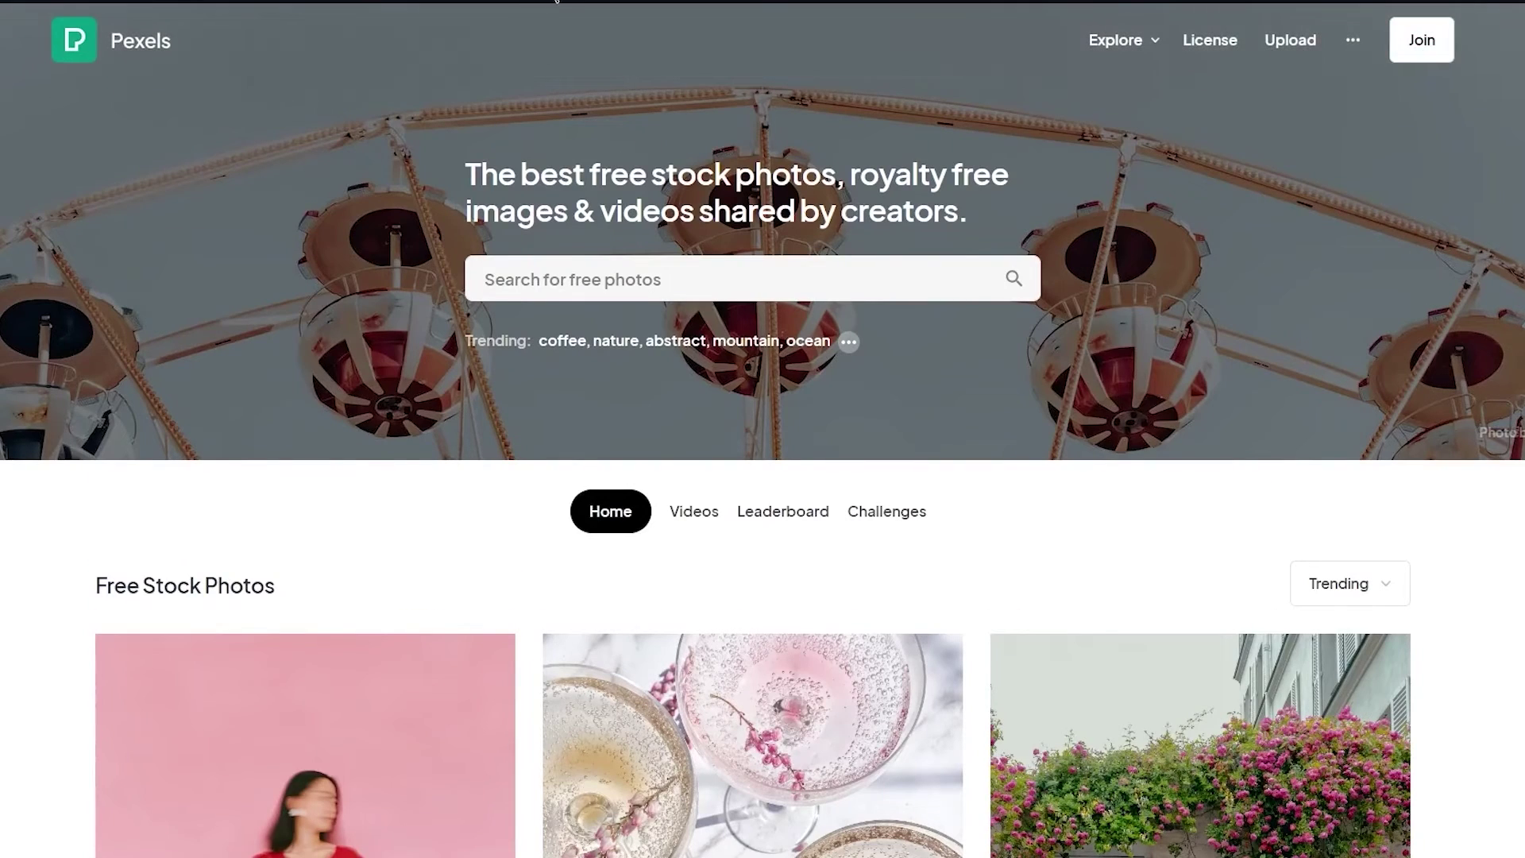
# - Search Google for 'free stcok videos' and open the Pexels free stock videos result
pyautogui.hotkey('ctrl', 'l')
pyautogui.write('free ')
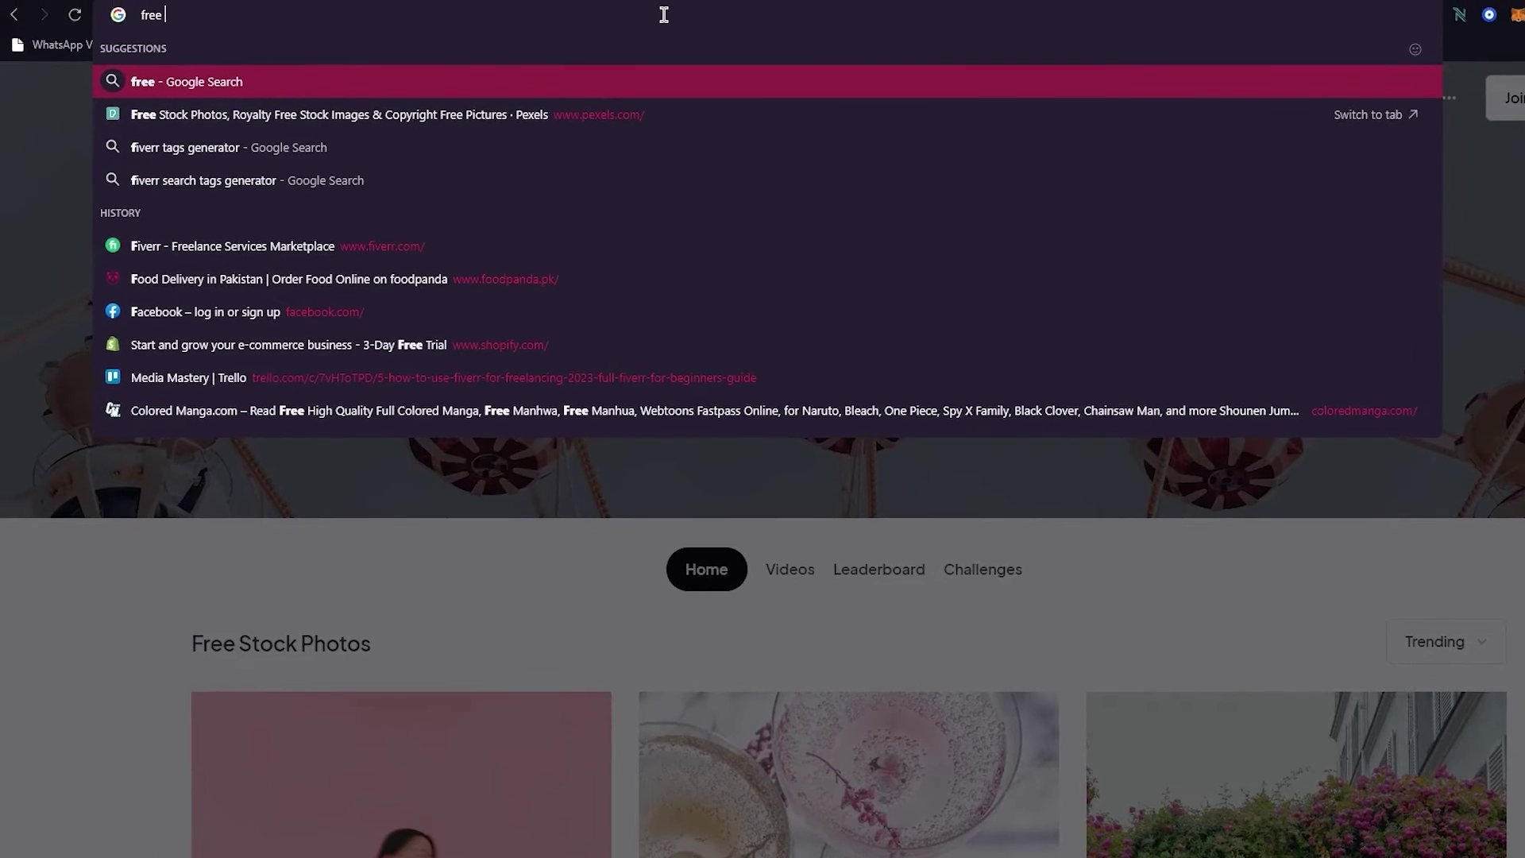
pyautogui.write('stcok videos')
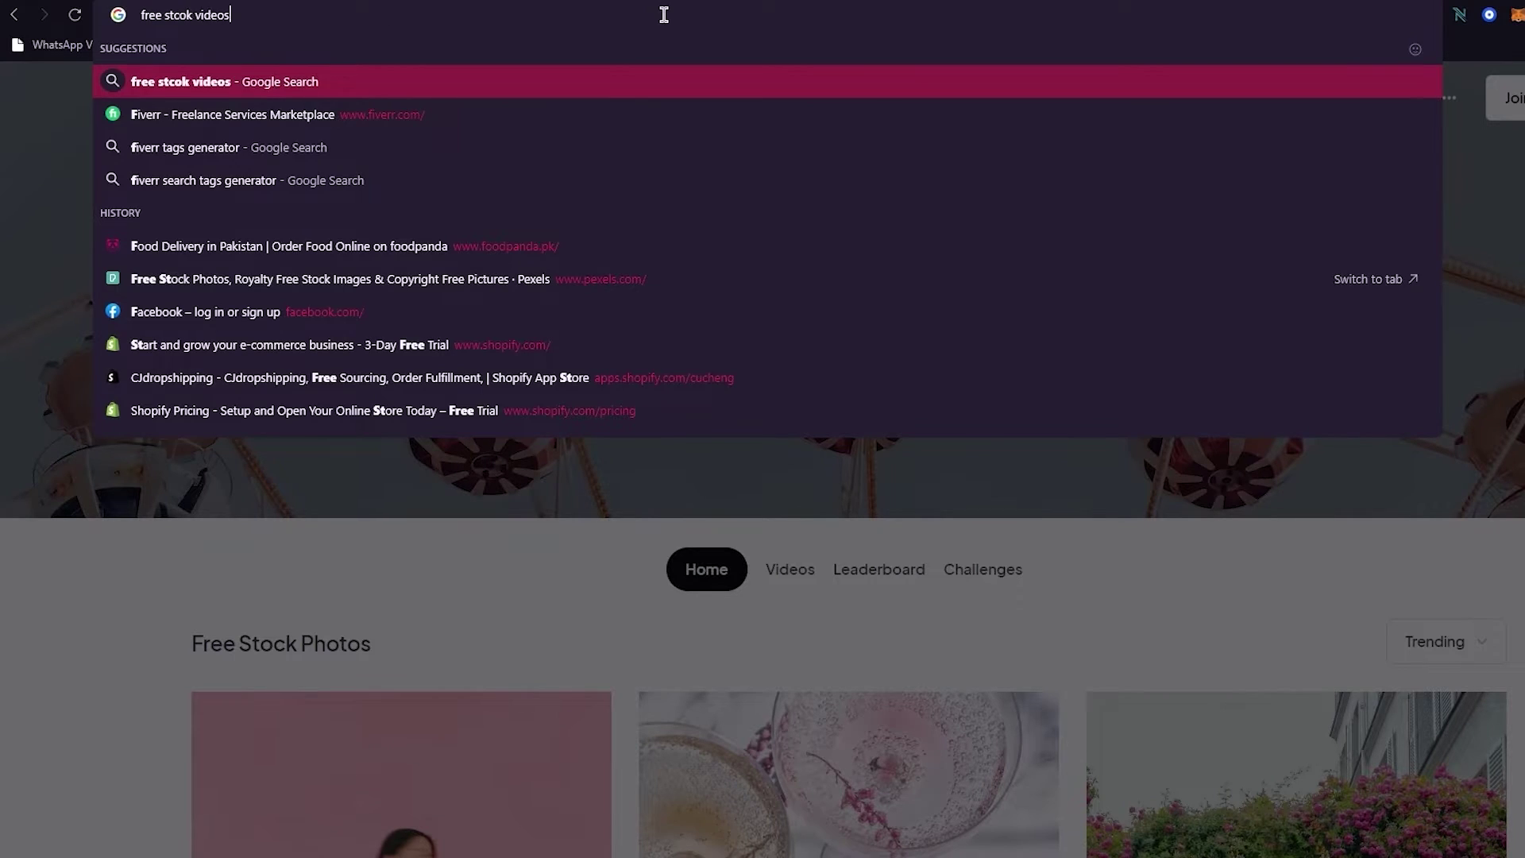
pyautogui.press('Return')
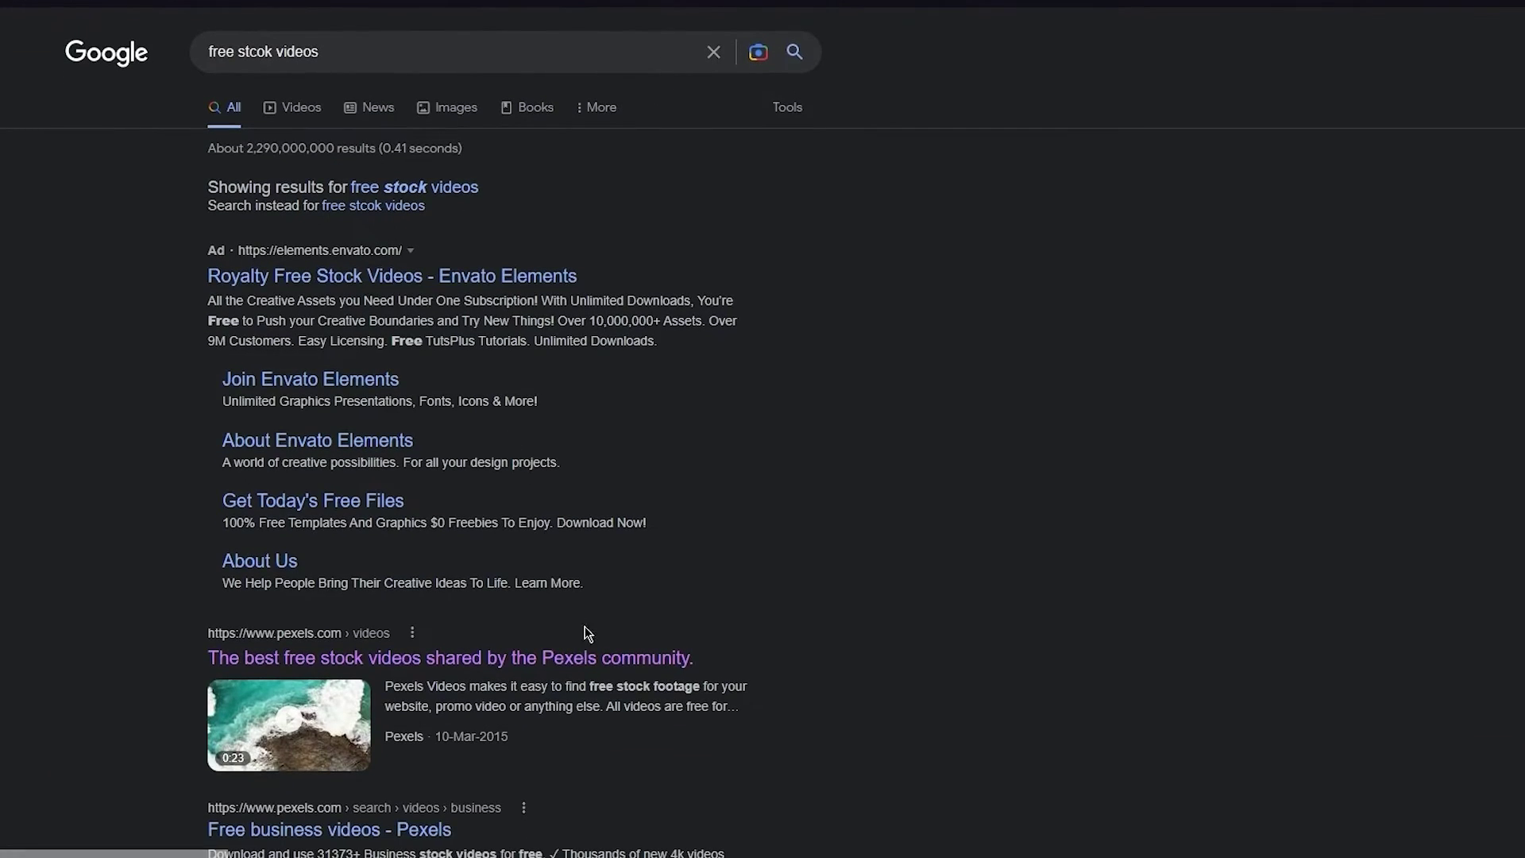
pyautogui.scroll(-2, 598, 708)
pyautogui.scroll(2, 597, 708)
pyautogui.scroll(-4, 598, 659)
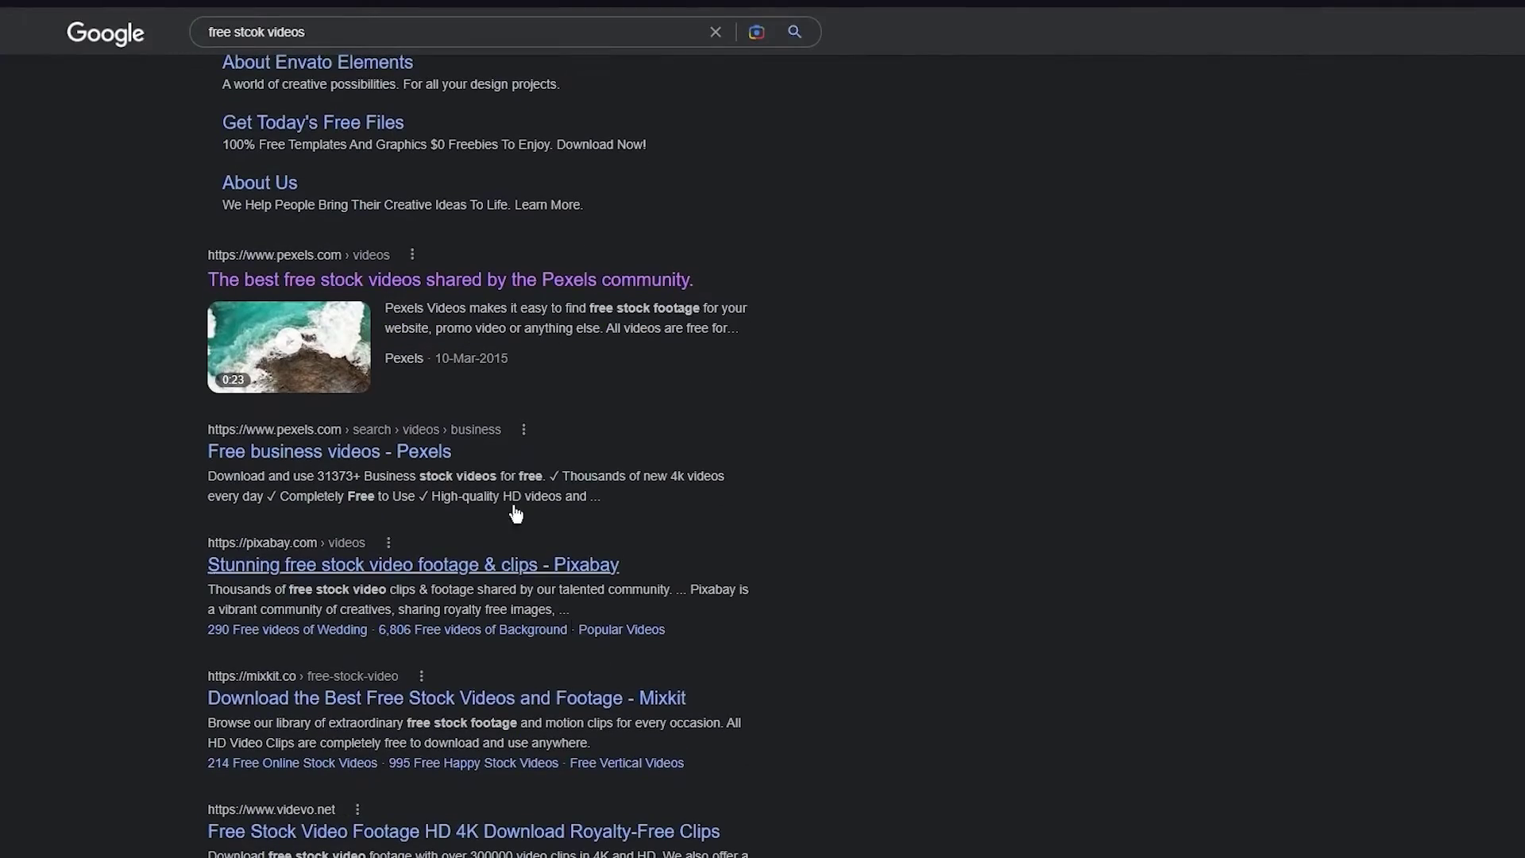
pyautogui.click(532, 283)
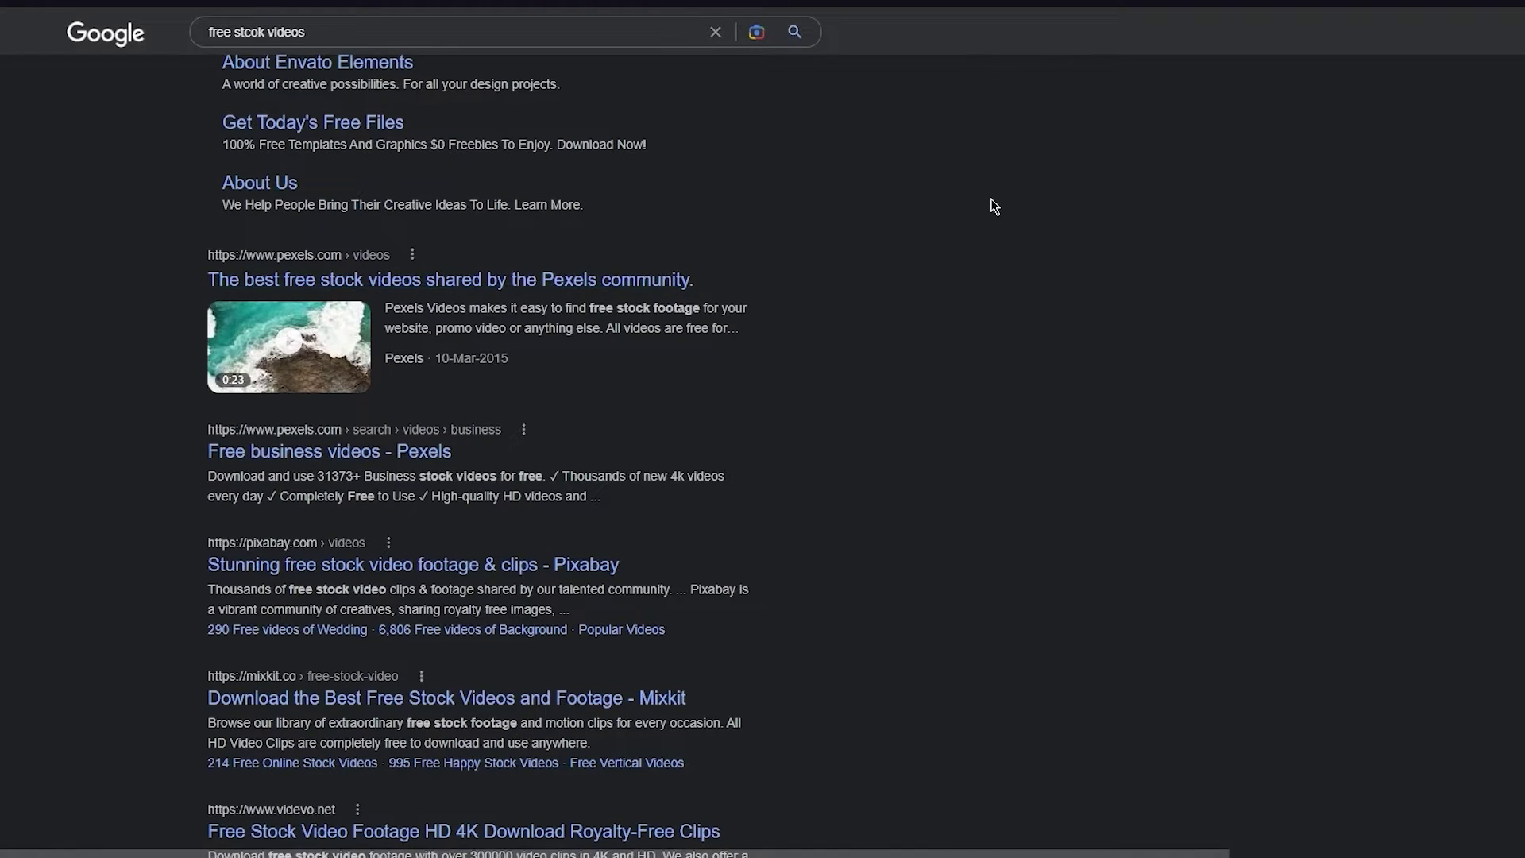
# - Download a 30.9 MB video from the Pexels Trending Free Stock Videos grid
pyautogui.scroll(-6, 840, 490)
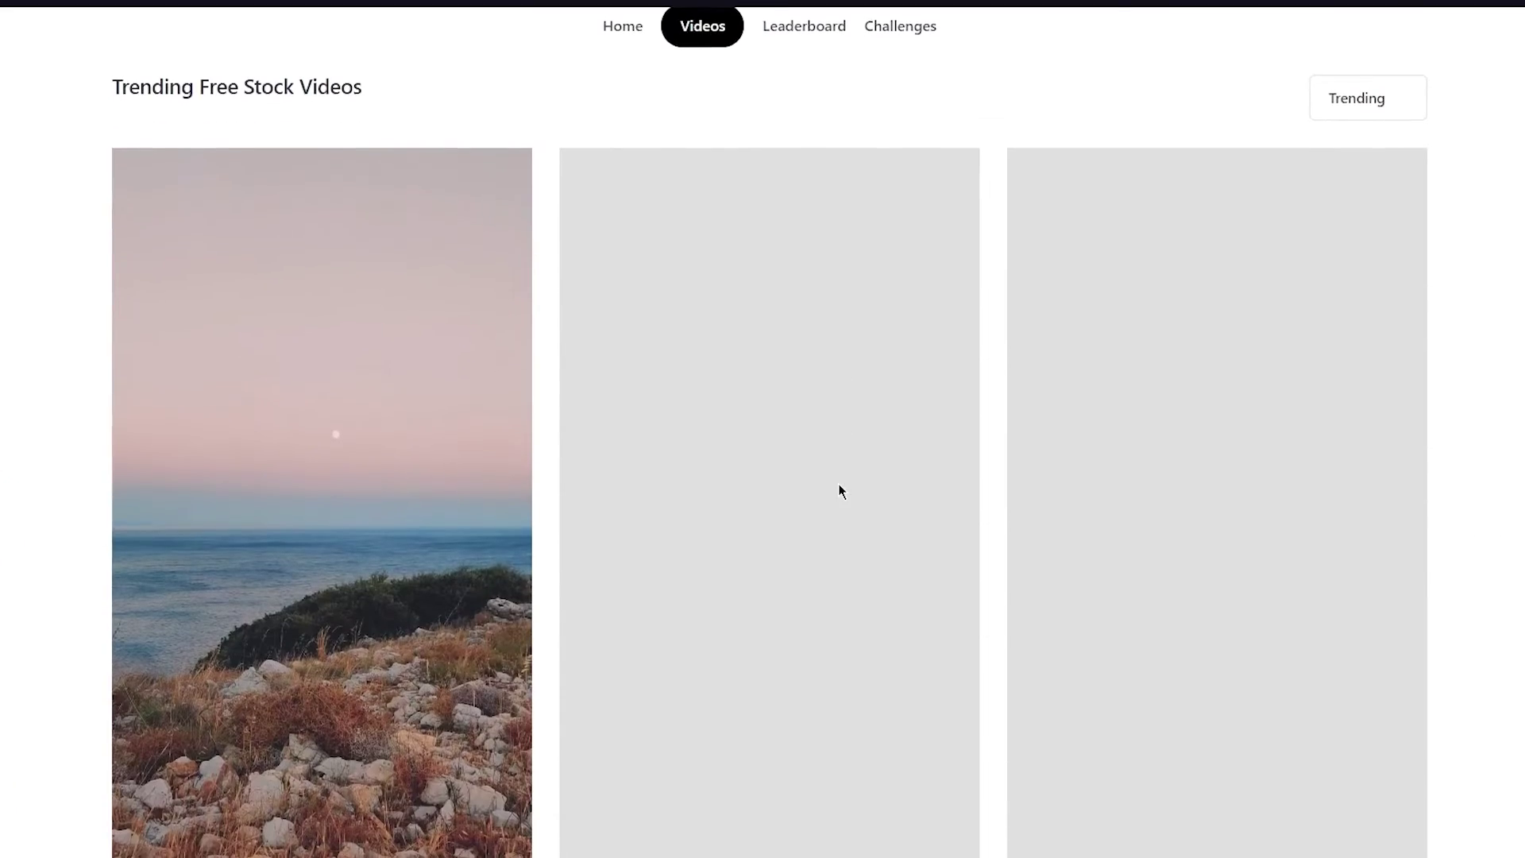
pyautogui.scroll(-6, 459, 488)
pyautogui.click(500, 395)
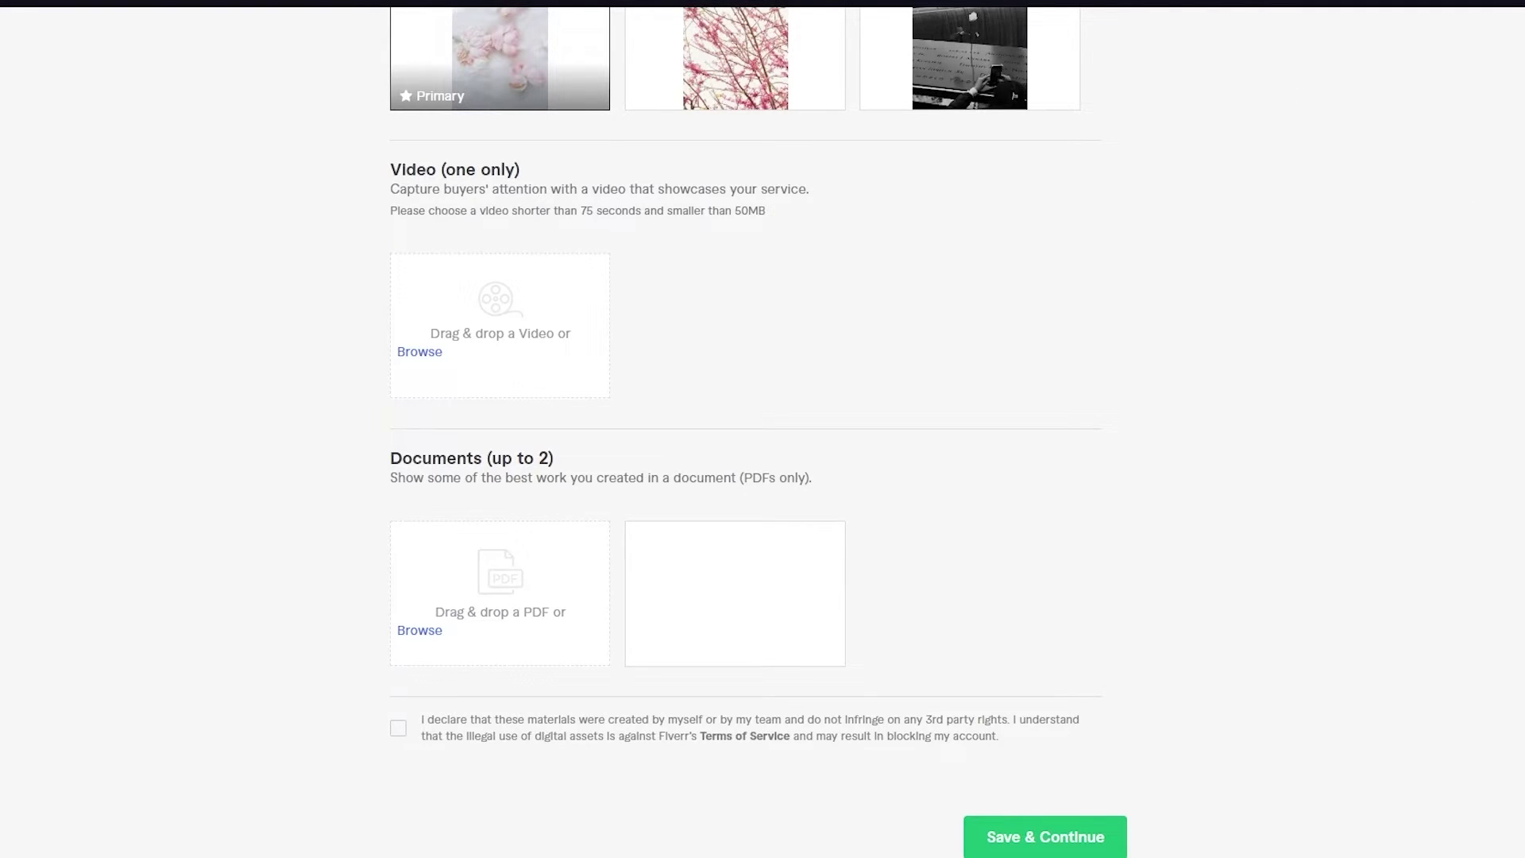
# - Drag the downloaded file.mp4 into the gallery's Video (one only) slot
pyautogui.hotkey('ctrl', 'j')
pyautogui.moveTo(1386, 103); pyautogui.dragTo(479, 329)
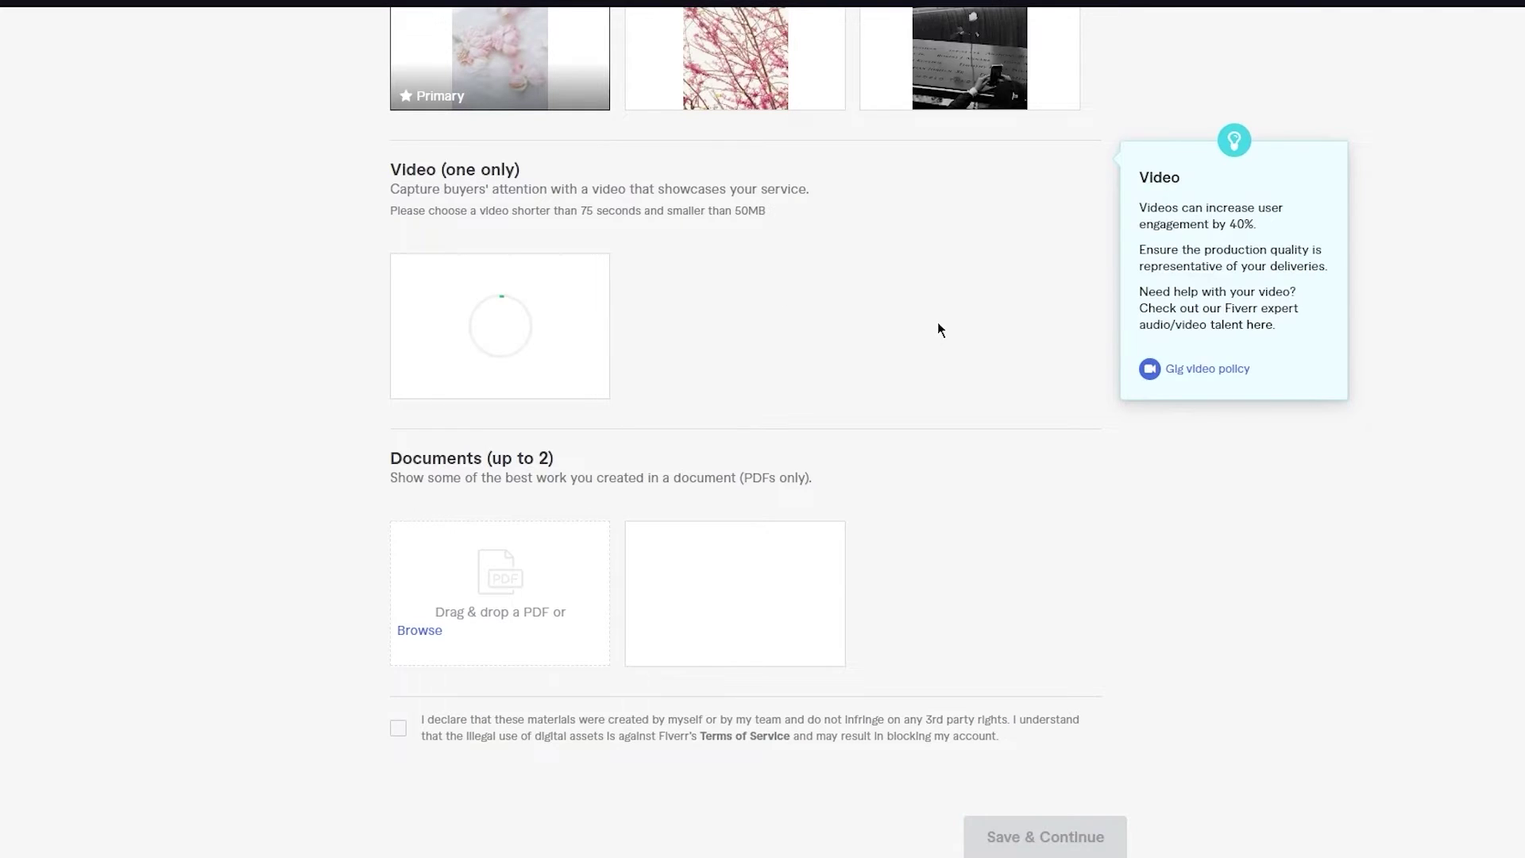
pyautogui.scroll(-3, 636, 397)
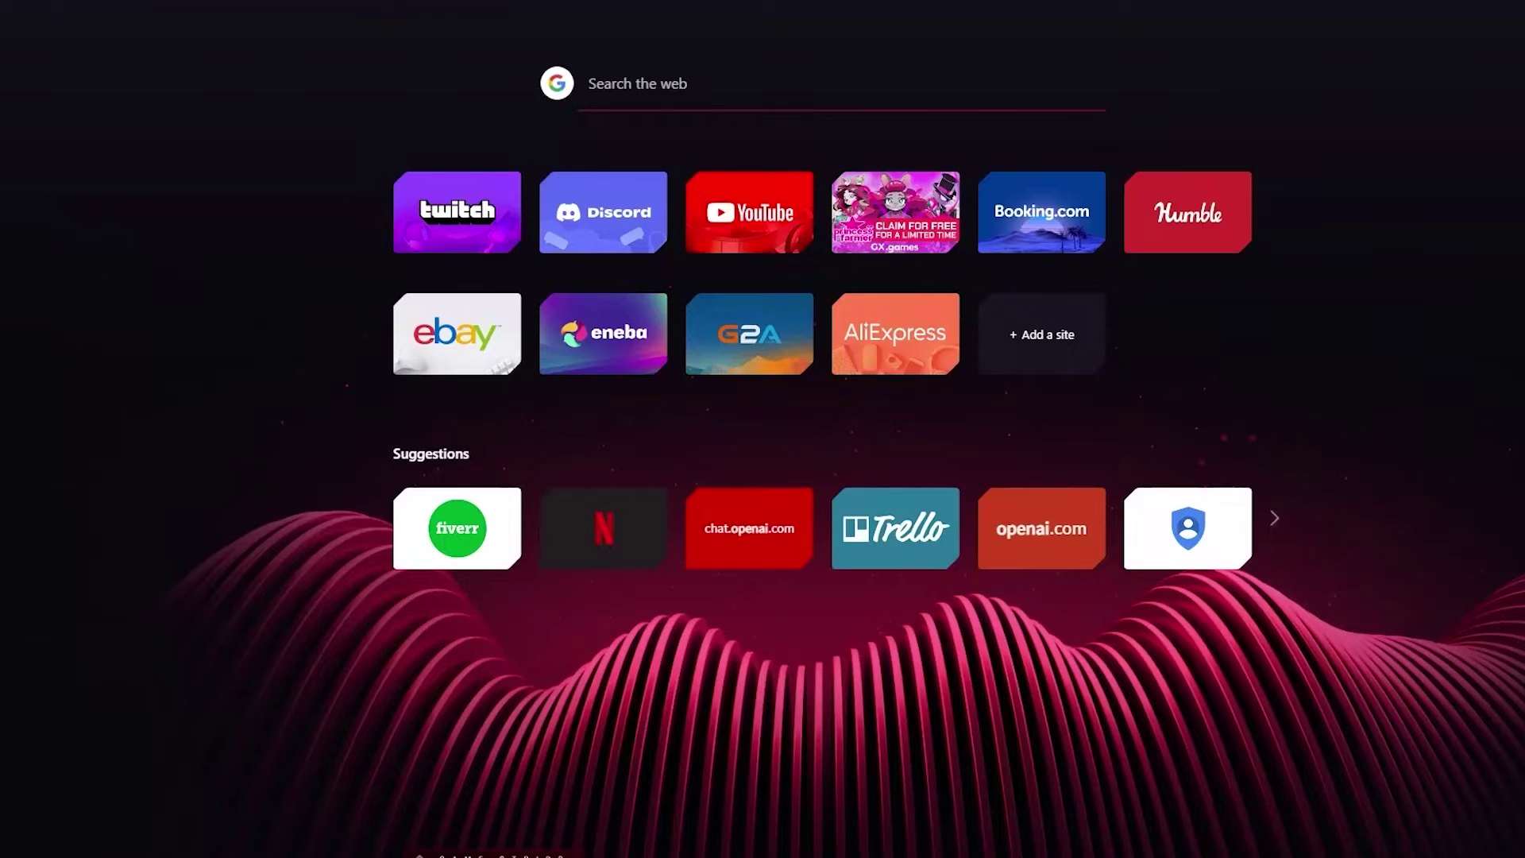
# - Go to canva.com and browse the Recent designs
pyautogui.write('canva')
pyautogui.press('Return')
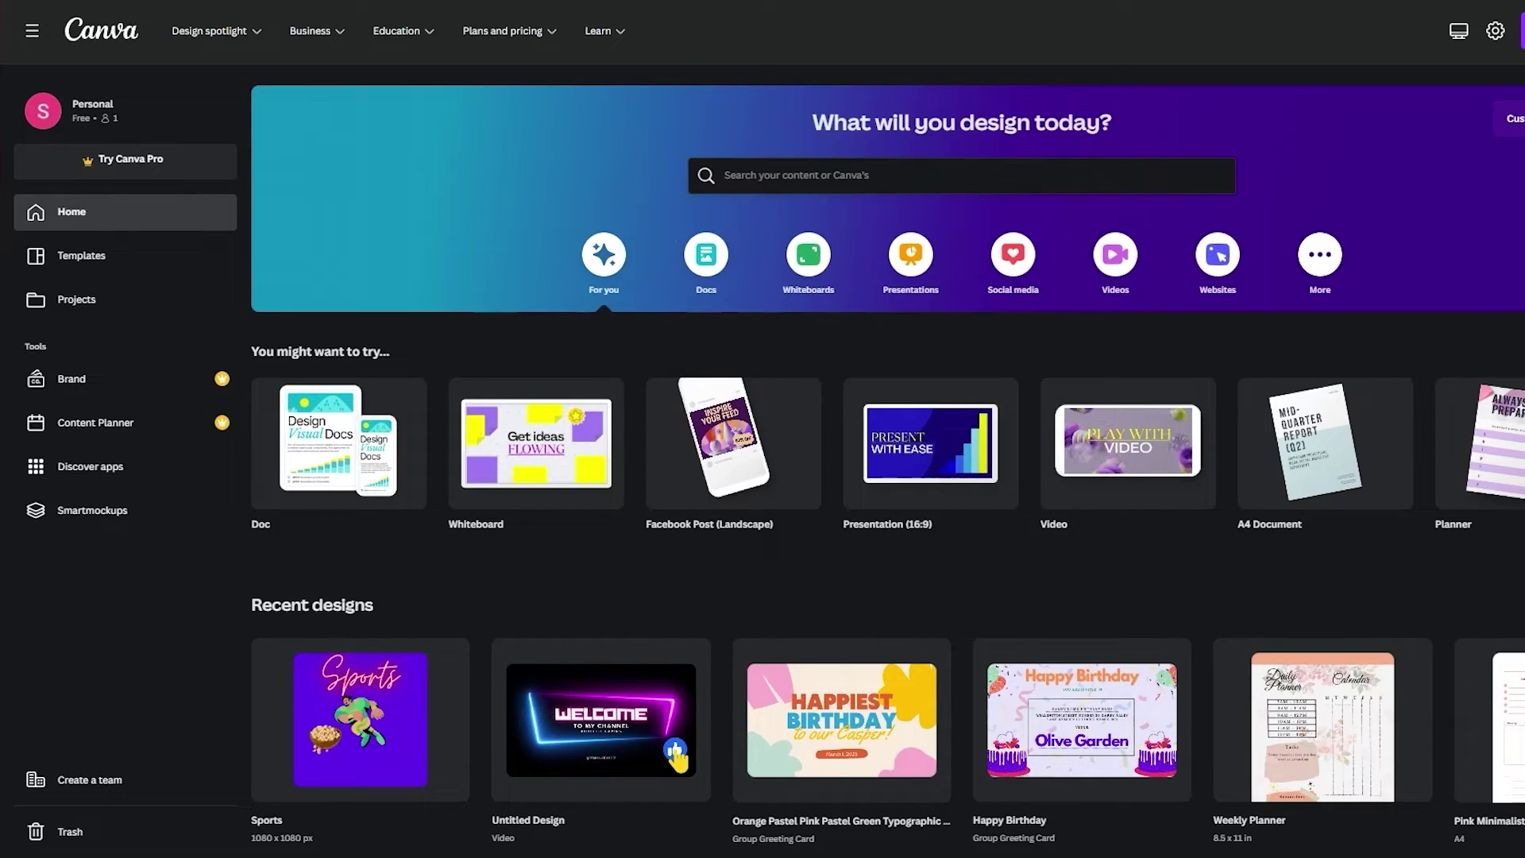
pyautogui.scroll(-15, 1289, 640)
pyautogui.scroll(15, 1289, 640)
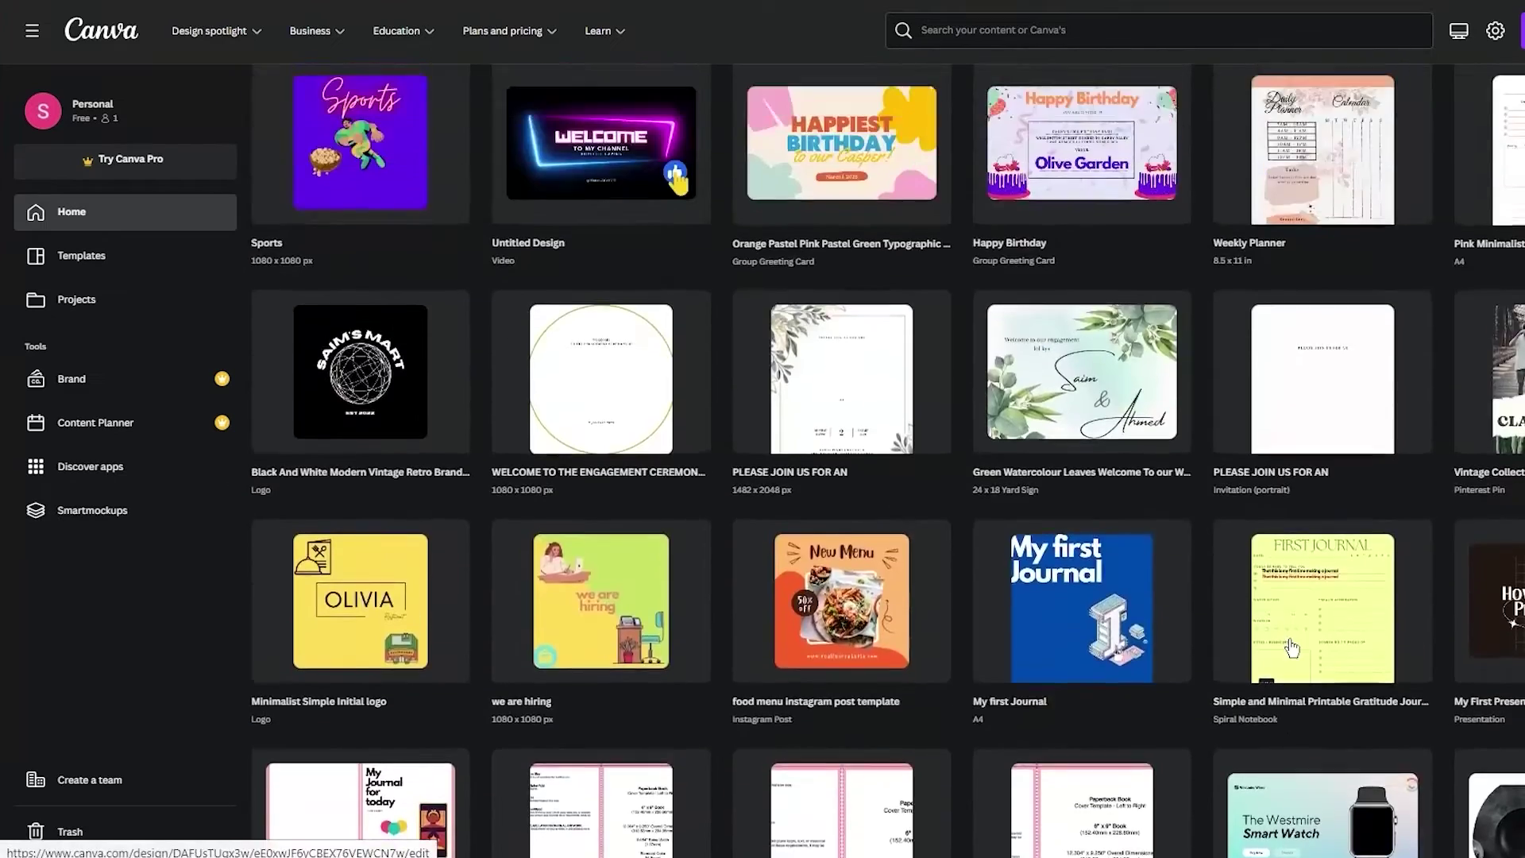
pyautogui.scroll(-6, 1289, 640)
pyautogui.scroll(-15, 969, 279)
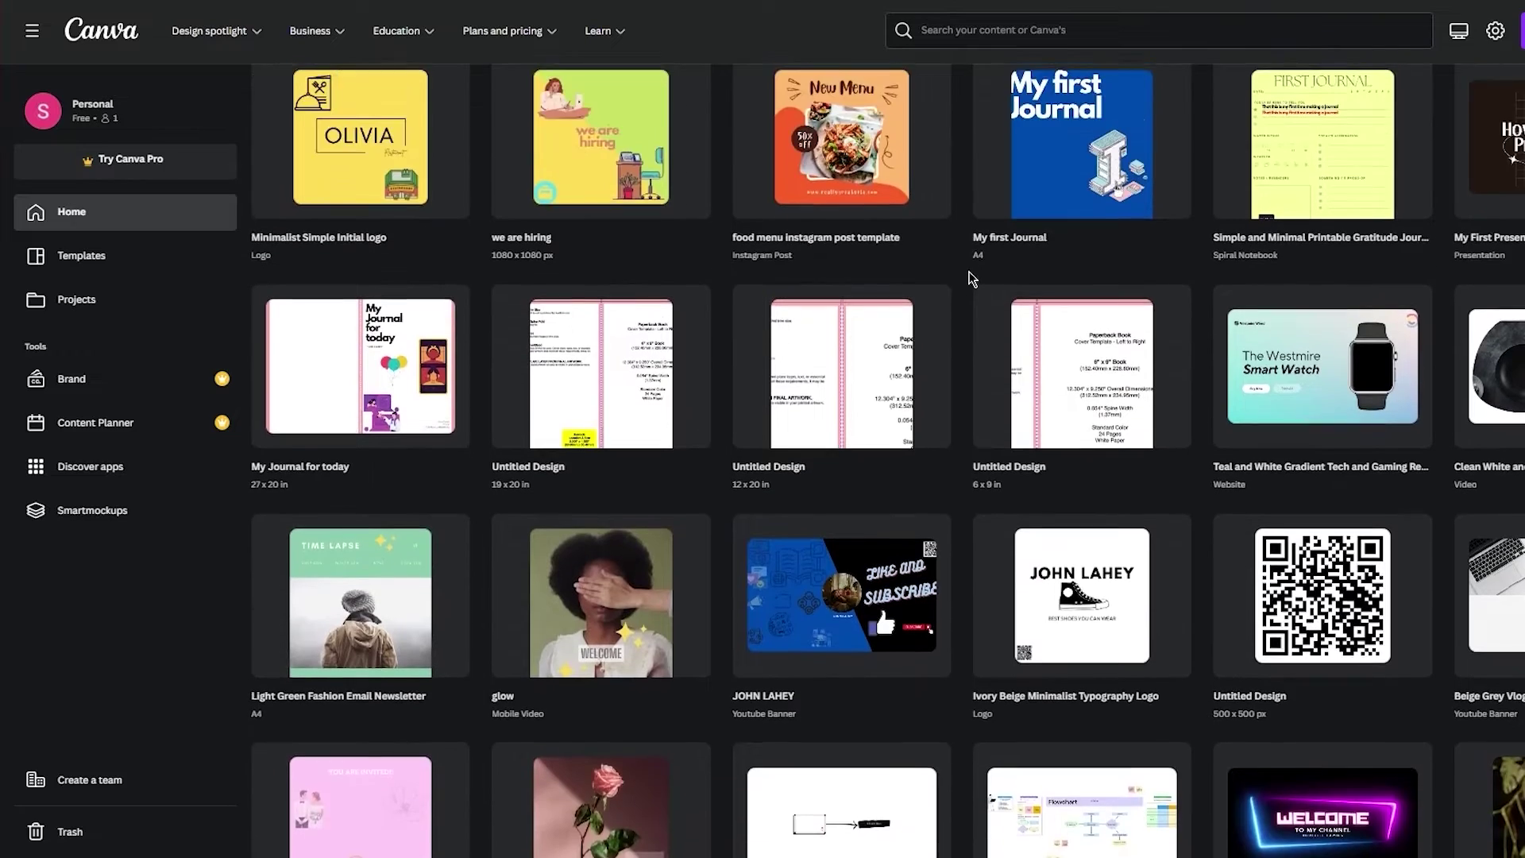
pyautogui.scroll(2, 970, 278)
pyautogui.scroll(3, 970, 278)
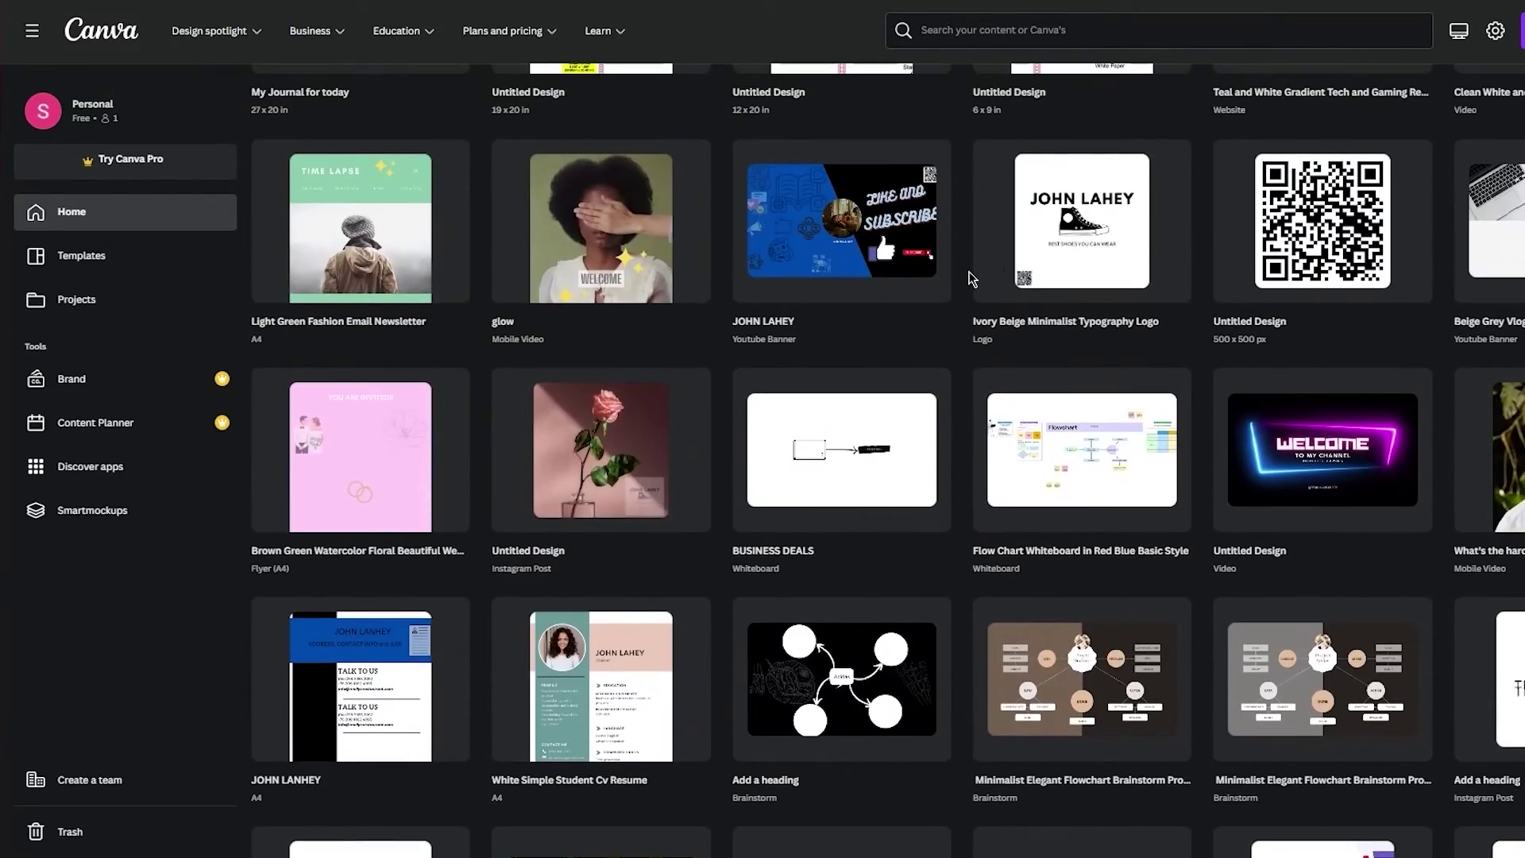
# - Open the Ivory Beige Minimalist Typography Logo in a new tab and bring up its share options
pyautogui.rightClick(1073, 247)
pyautogui.click(1112, 256)
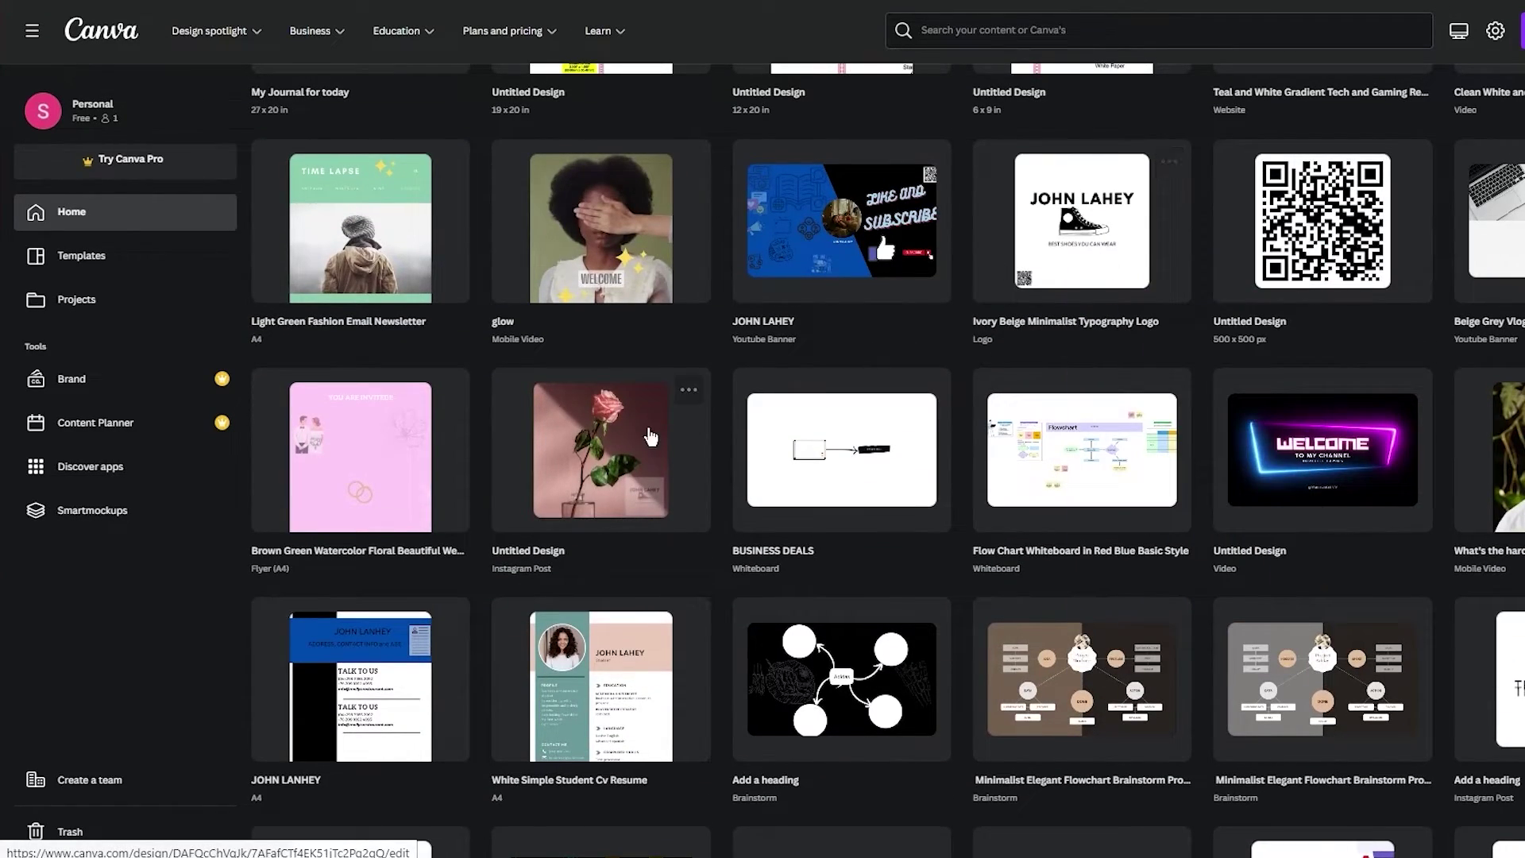
pyautogui.rightClick(589, 469)
pyautogui.click(727, 39)
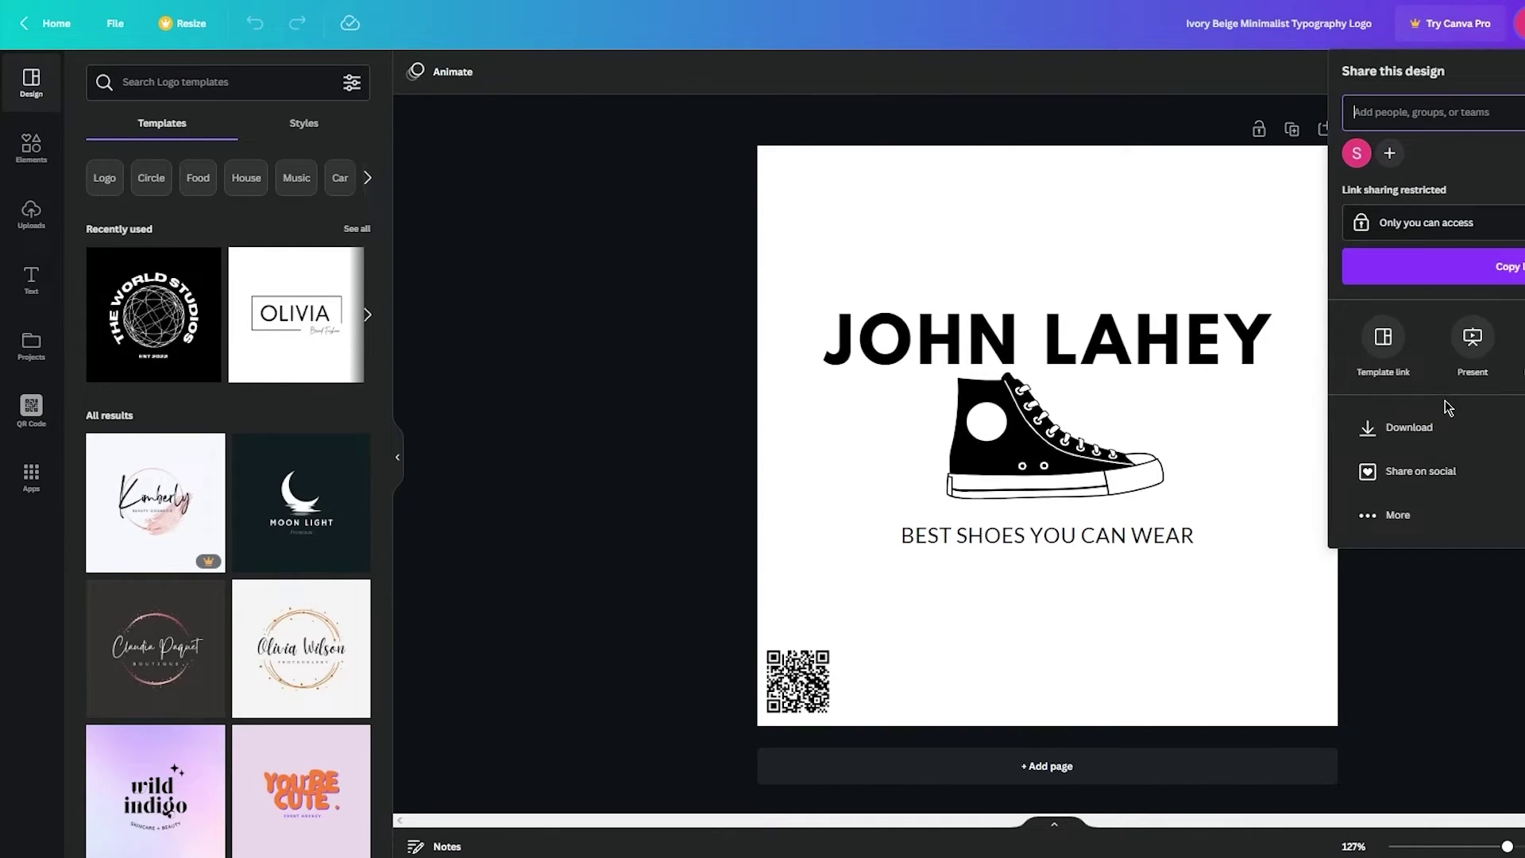
# - Download the shoe logo as a PDF Standard file
pyautogui.click(1451, 434)
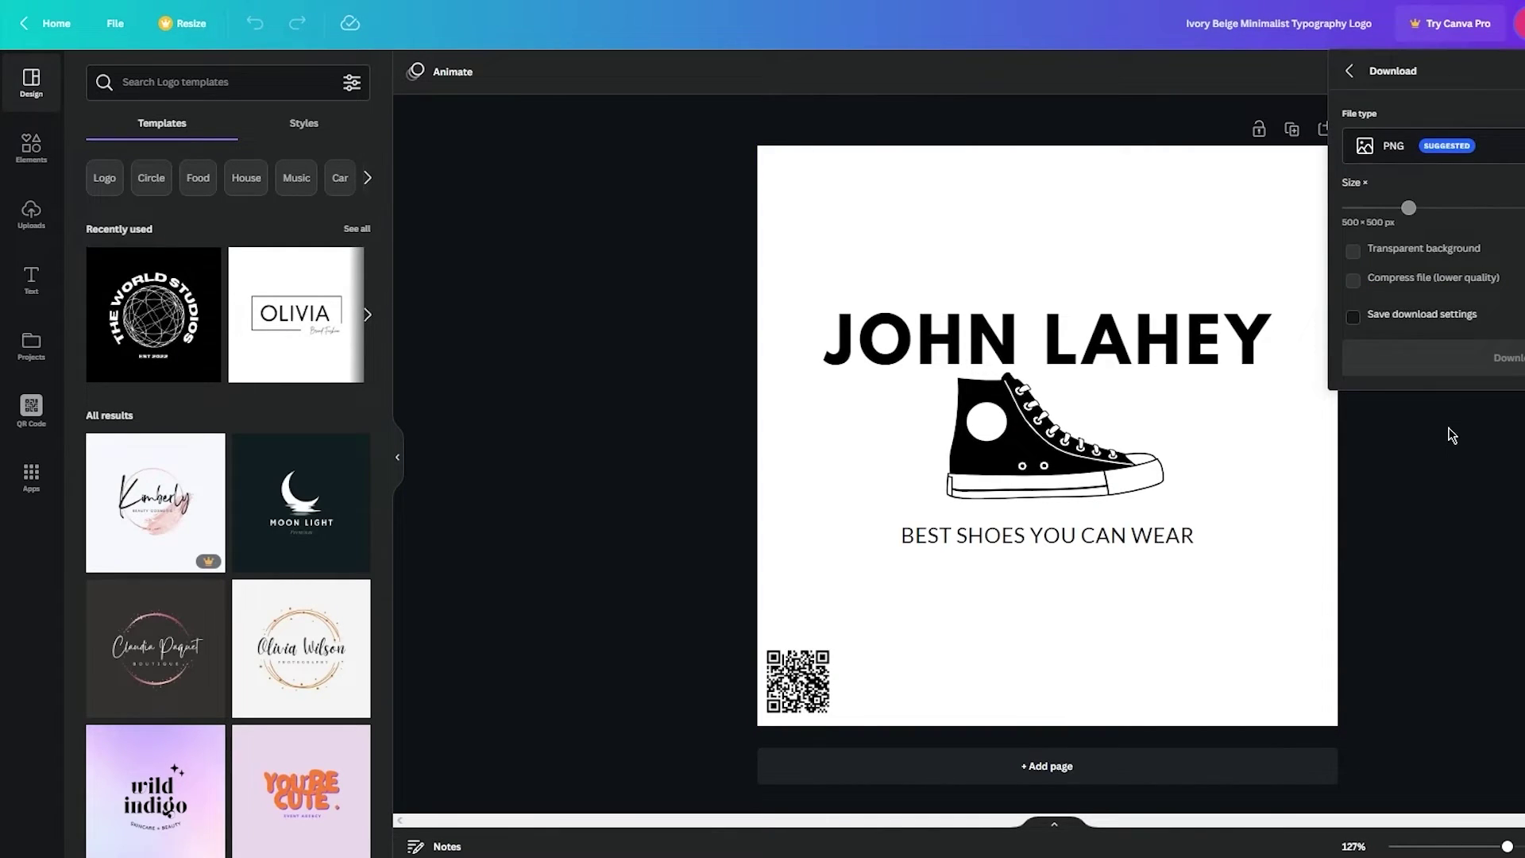
pyautogui.click(1479, 151)
pyautogui.click(1227, 83)
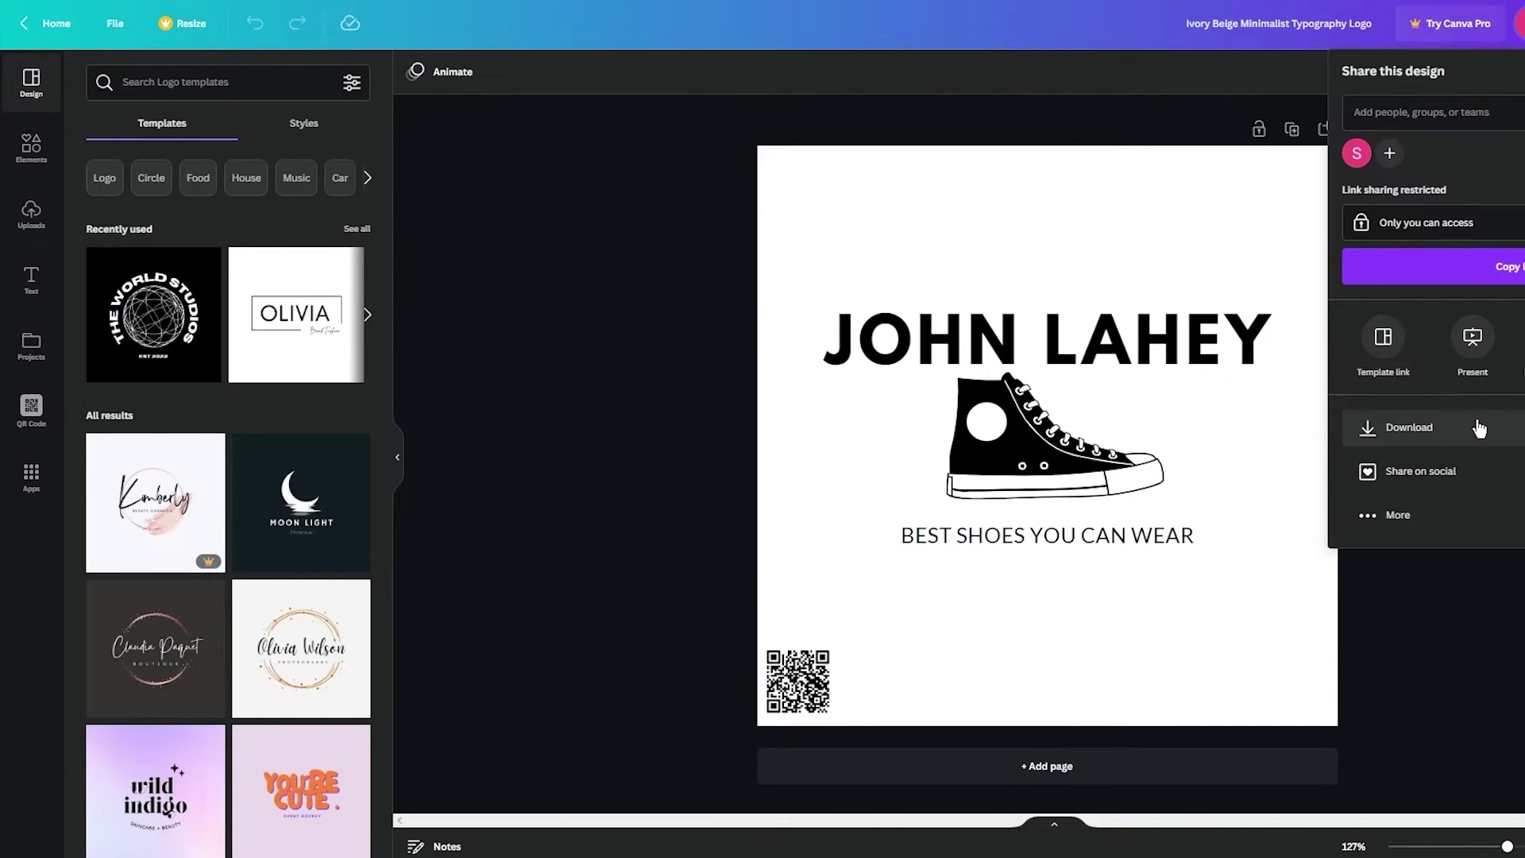
pyautogui.click(1475, 427)
pyautogui.click(1479, 163)
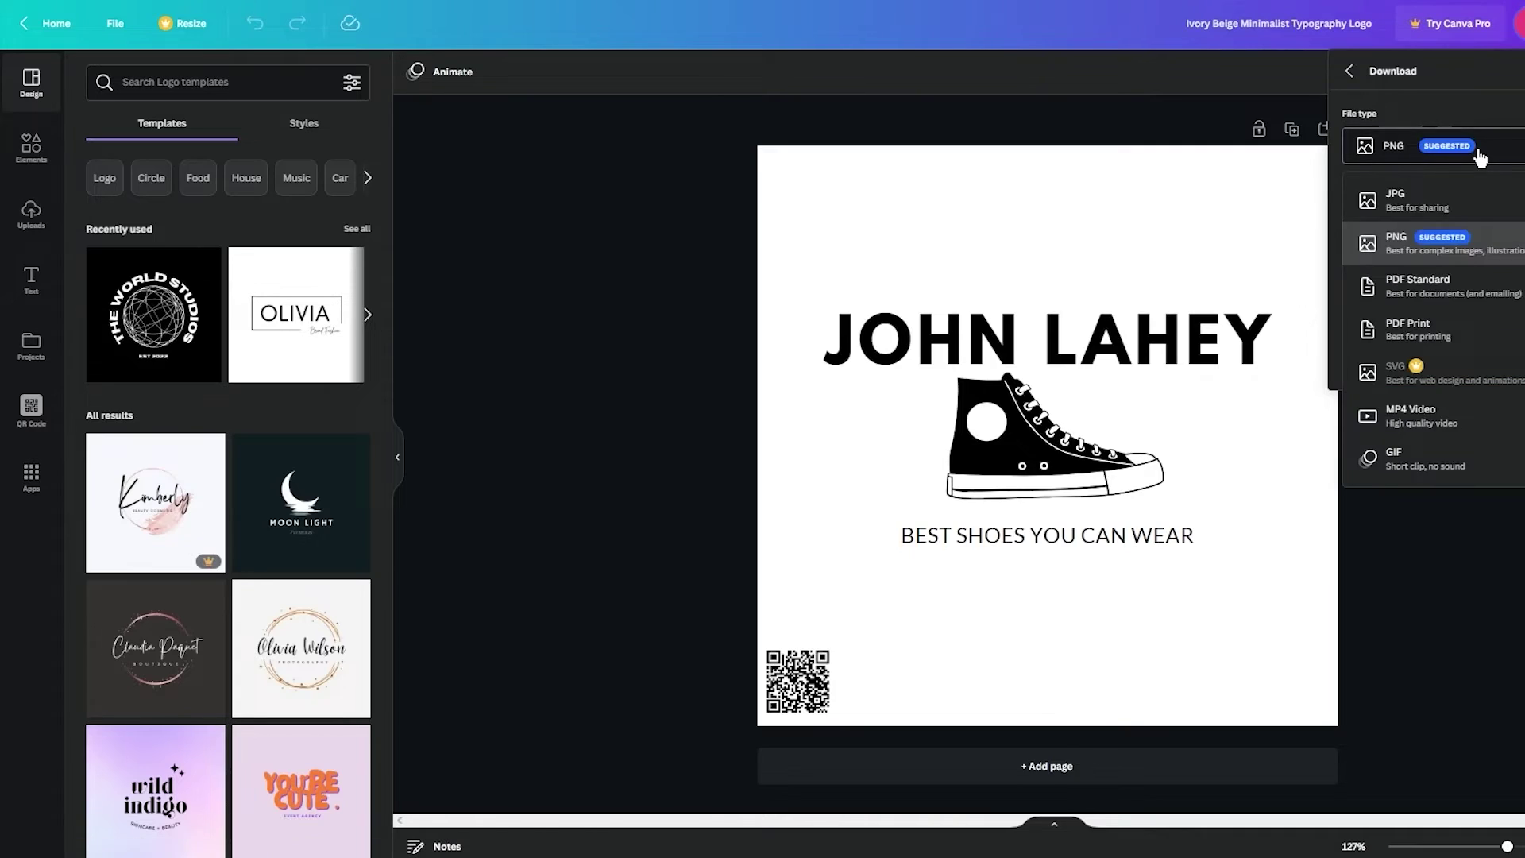
pyautogui.click(1466, 329)
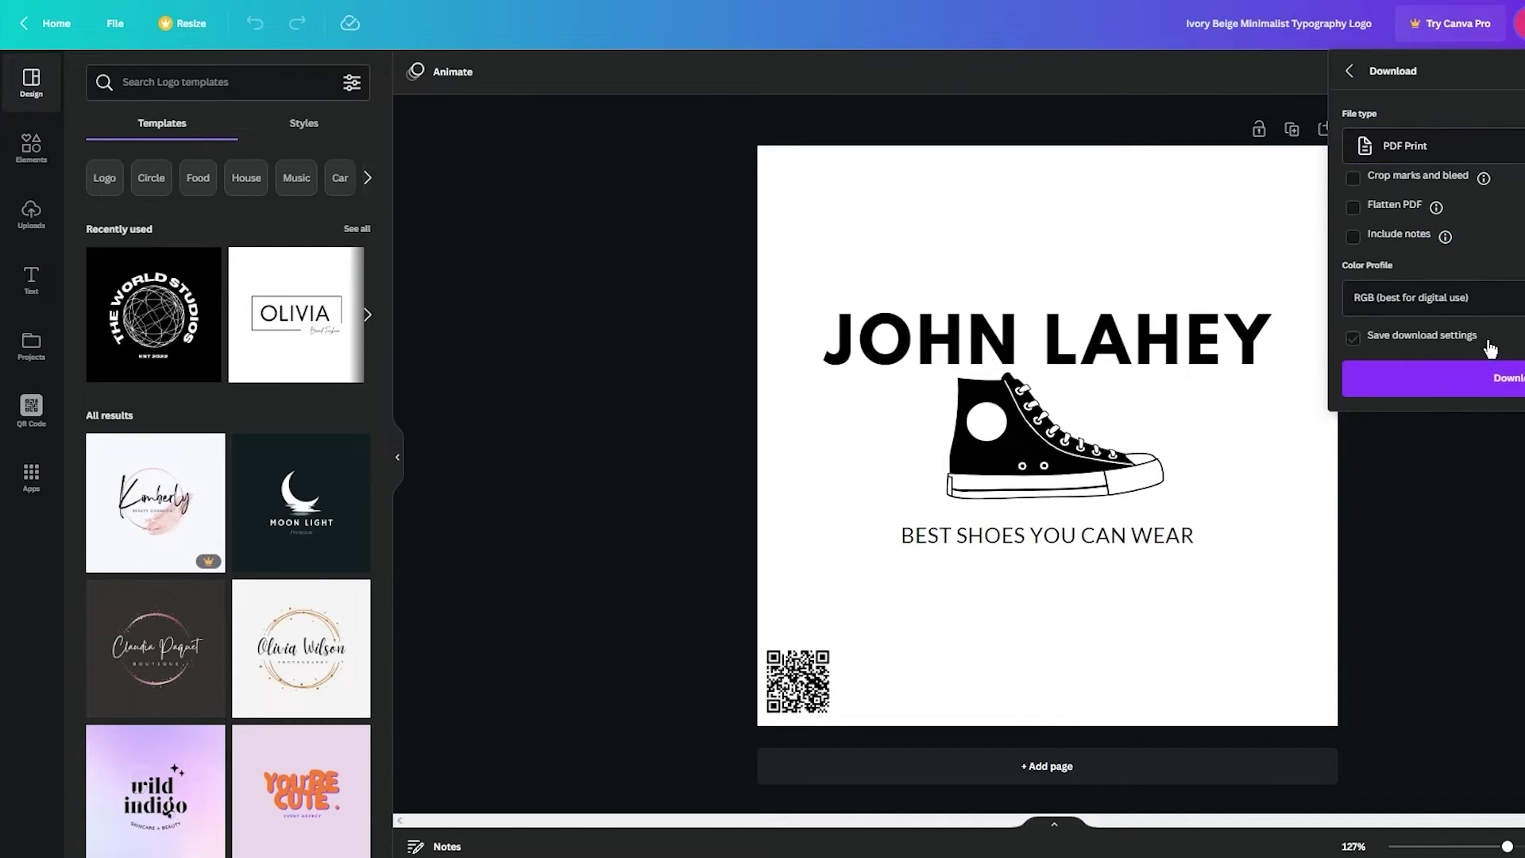
pyautogui.press('Return')
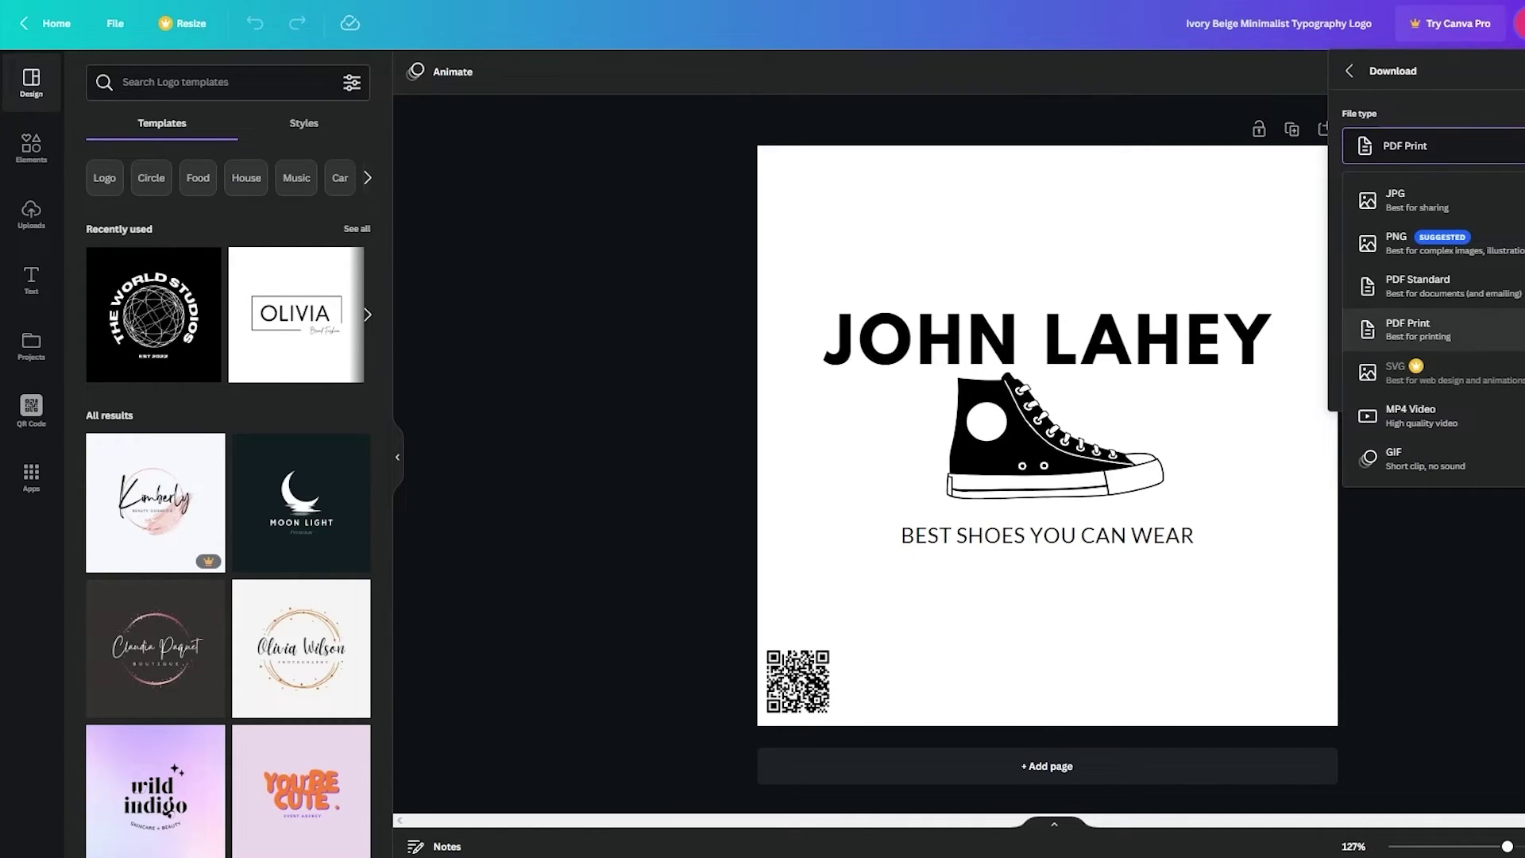
pyautogui.click(1421, 286)
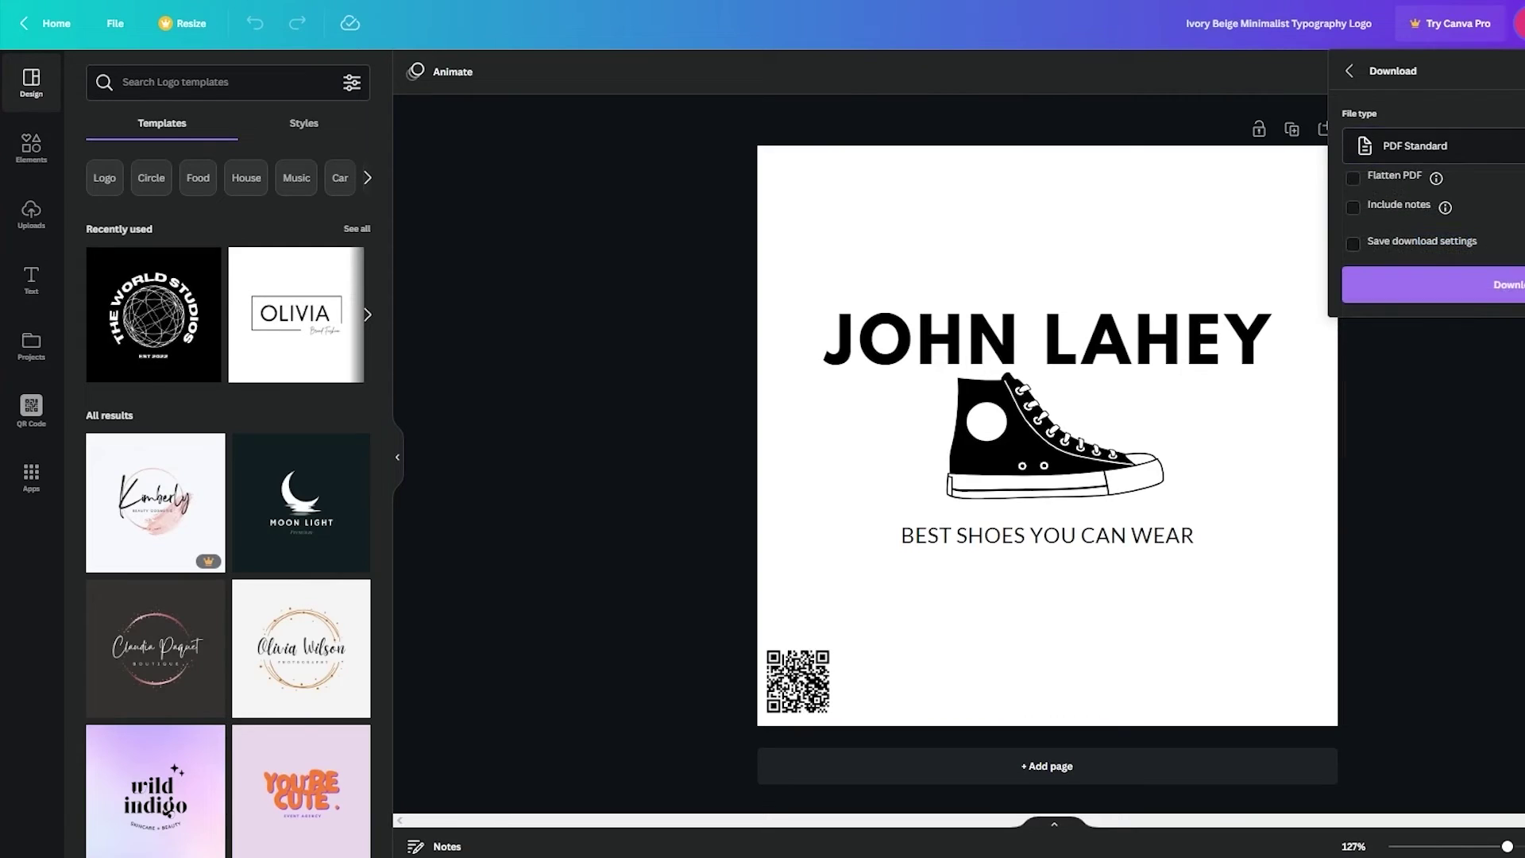
pyautogui.click(1428, 278)
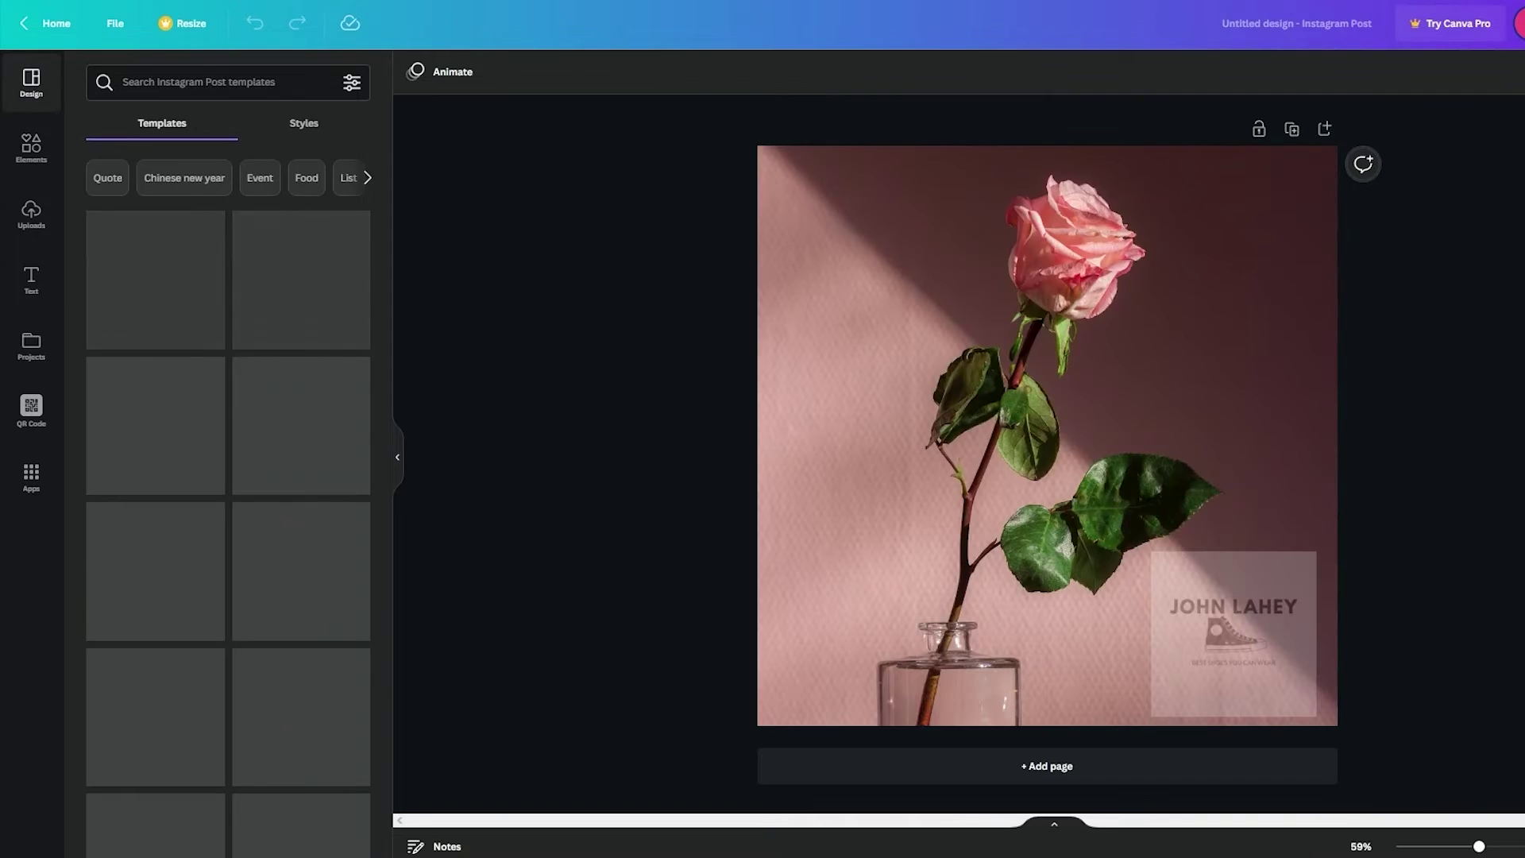
# - Download the rose Instagram post design as a PDF Standard file
pyautogui.click(1518, 24)
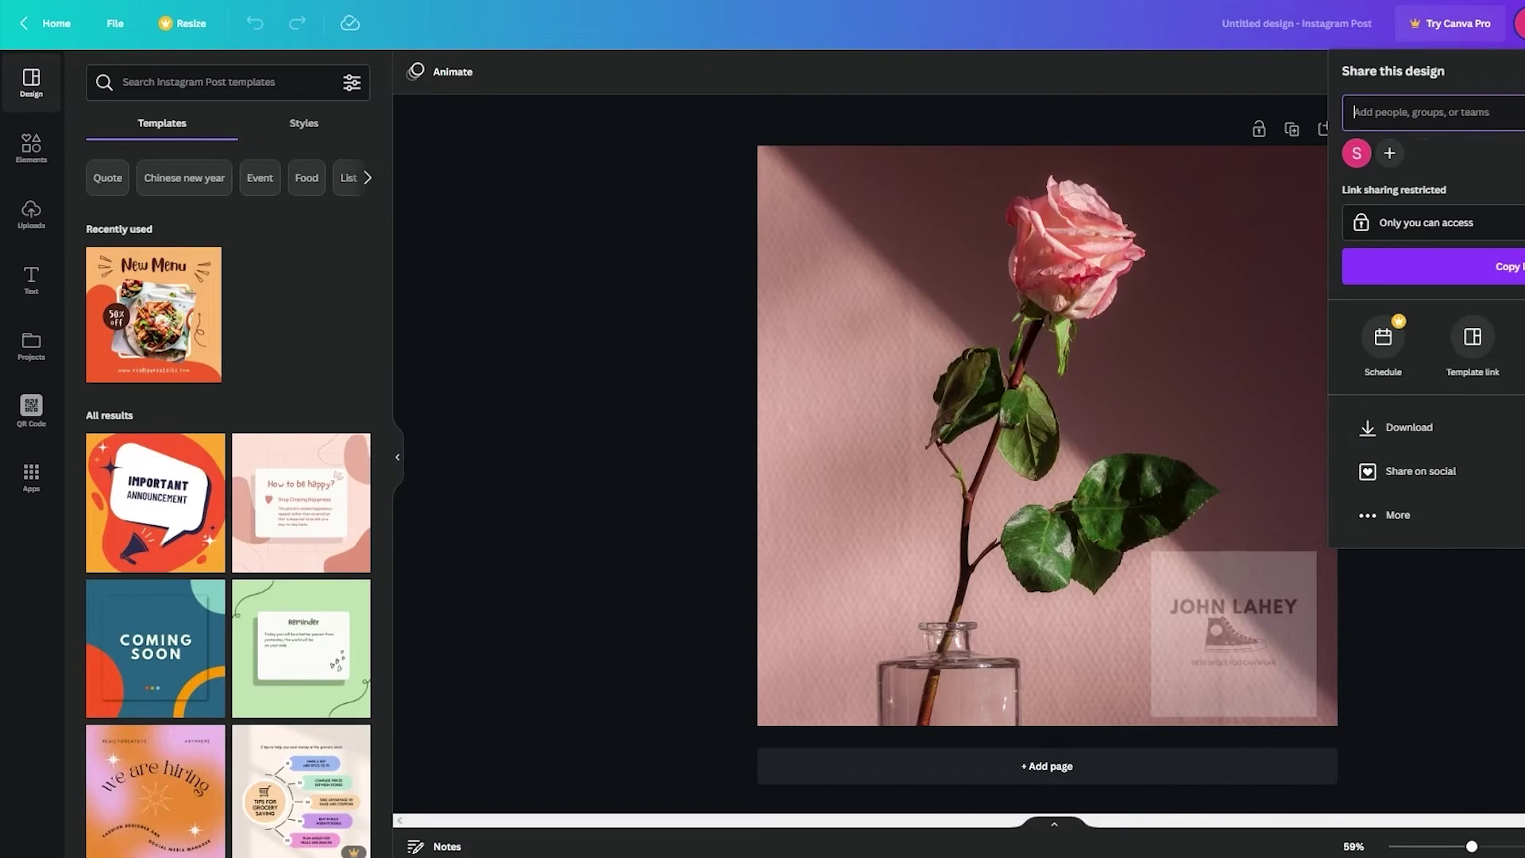
pyautogui.click(1470, 425)
pyautogui.click(1484, 161)
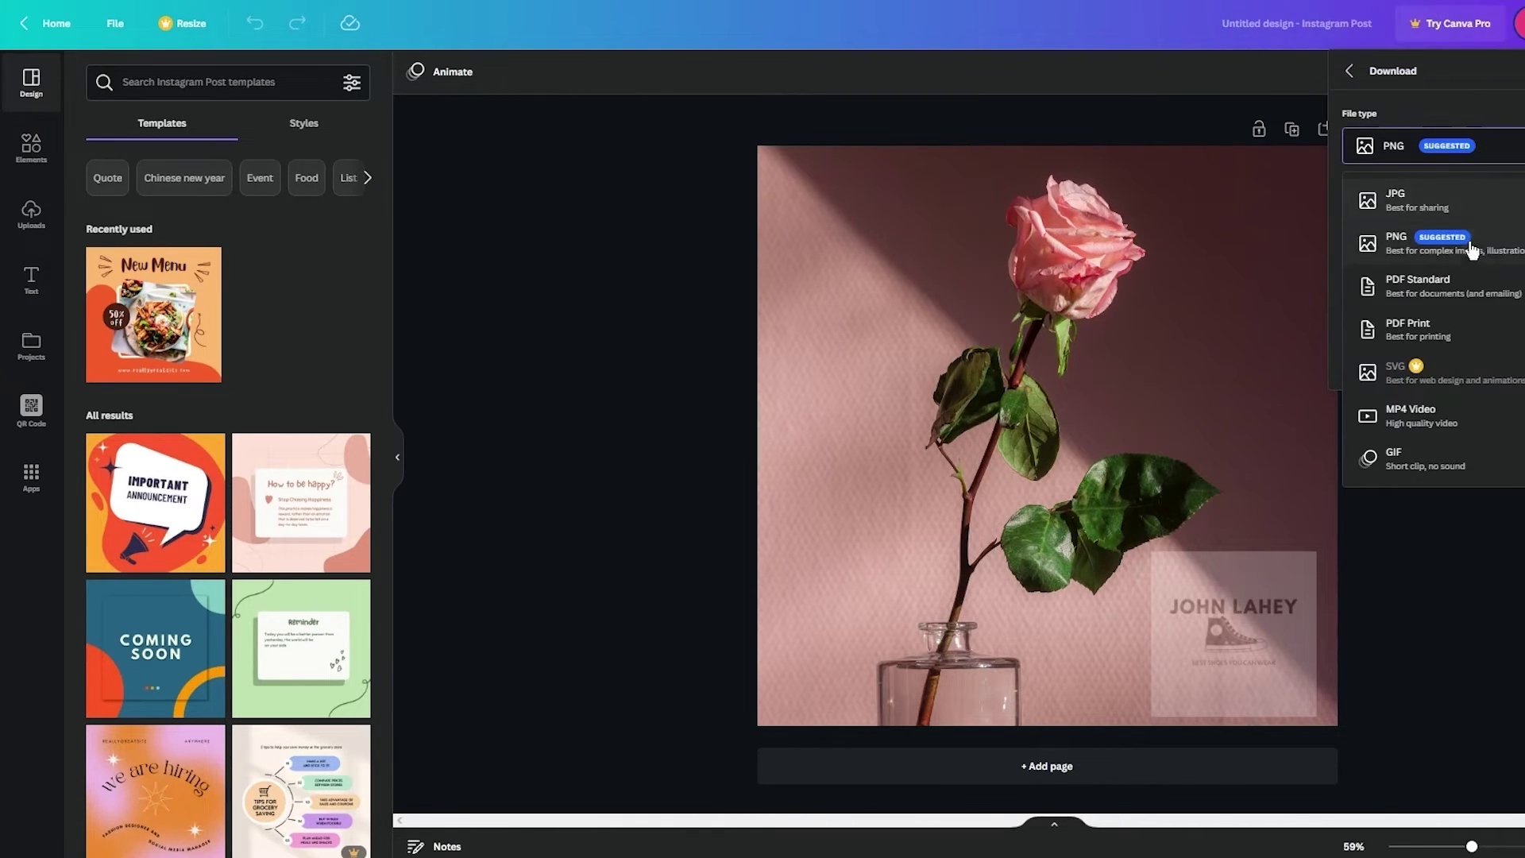
pyautogui.click(1489, 300)
pyautogui.click(1492, 286)
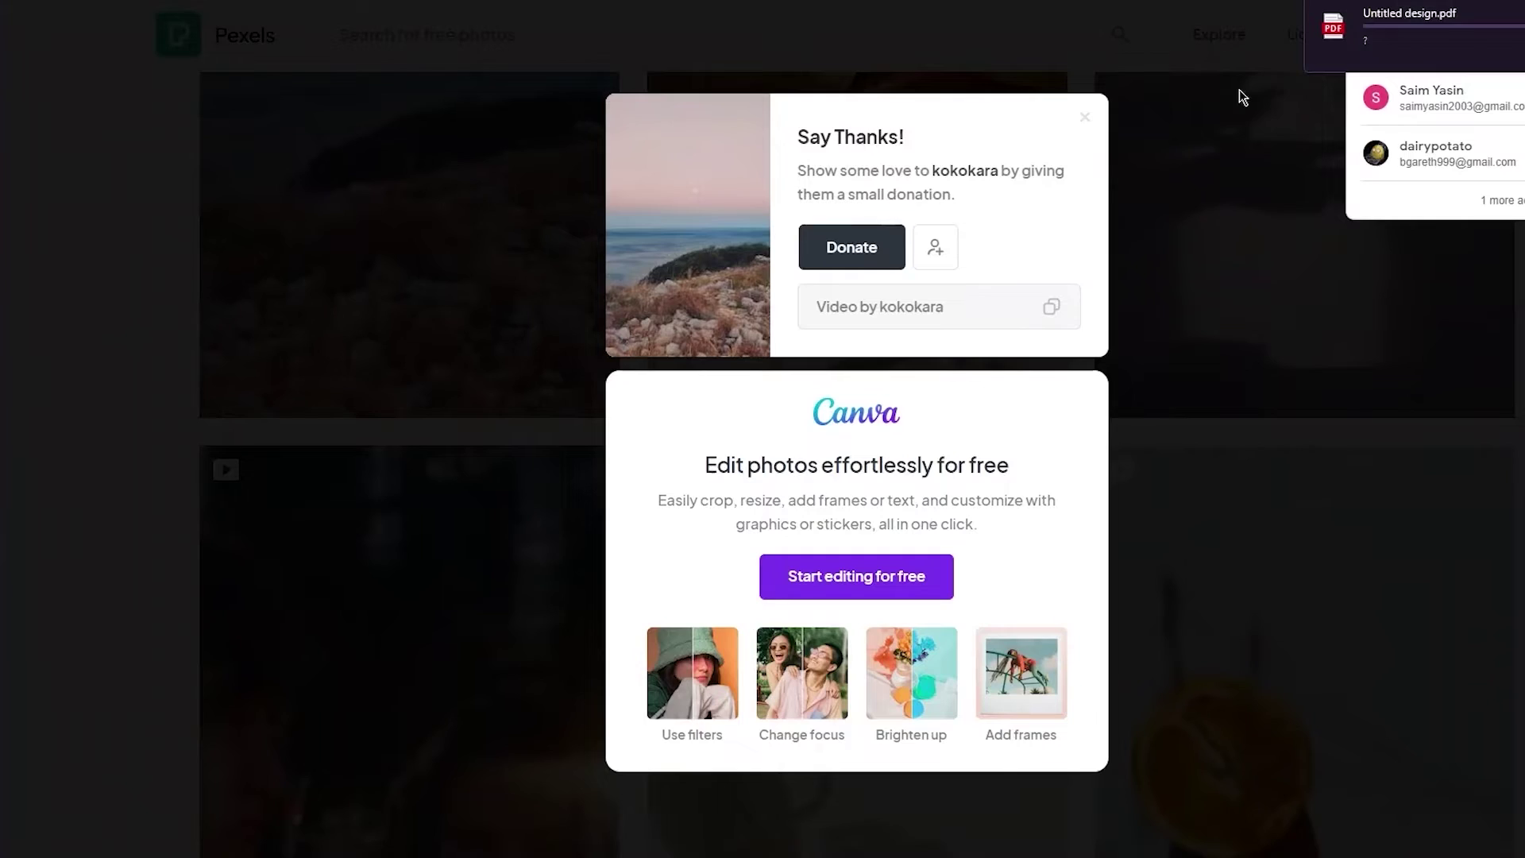
pyautogui.click(1136, 217)
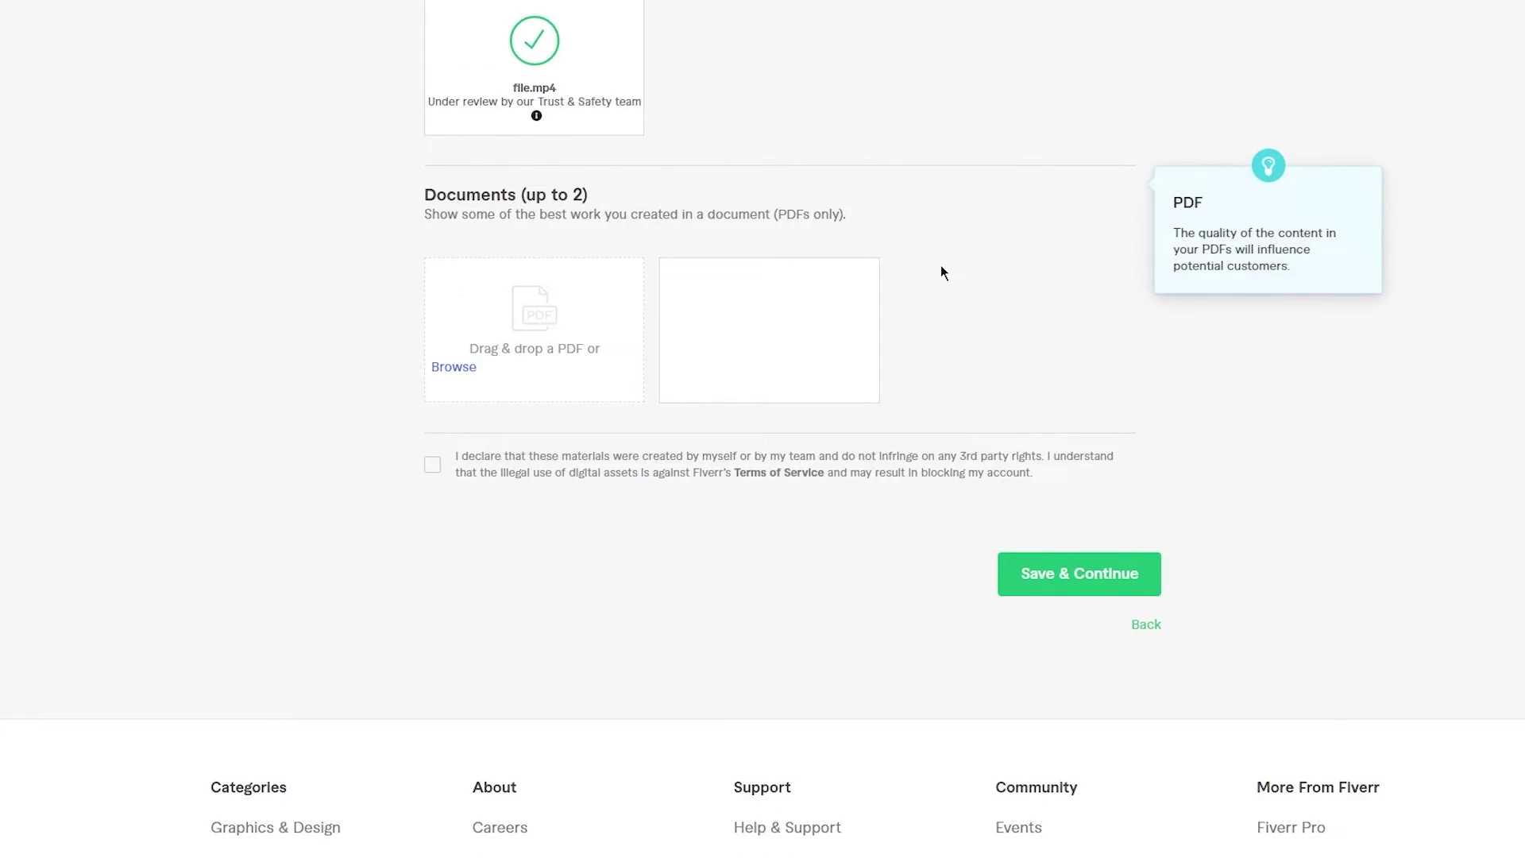
# - Drag the rose design PDF and the shoe logo PDF into the two Documents slots
pyautogui.scroll(3, 817, 286)
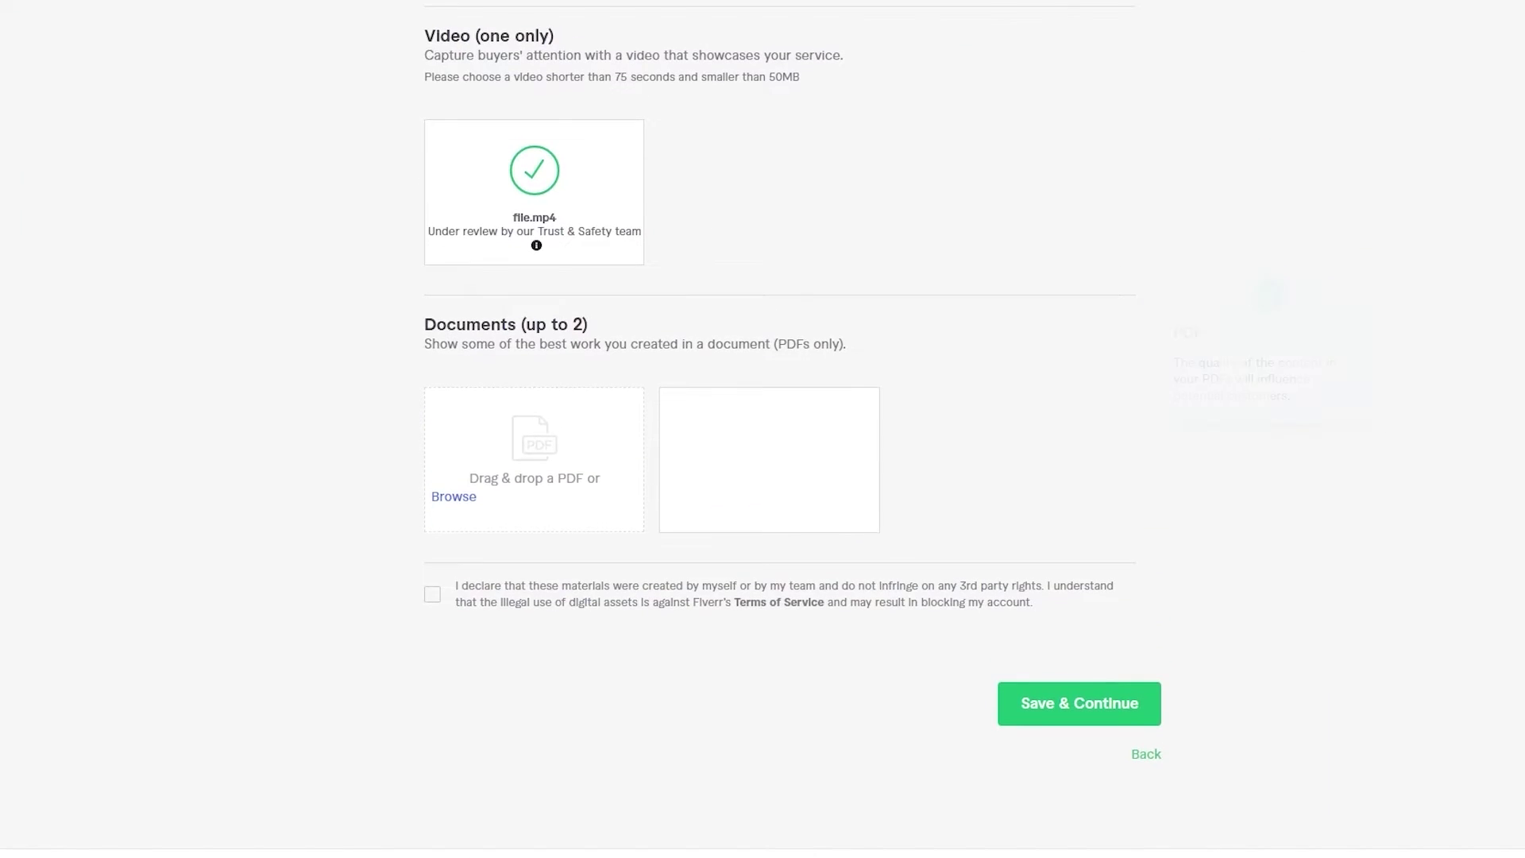
pyautogui.hotkey('ctrl', 'j')
pyautogui.moveTo(1494, 79); pyautogui.dragTo(561, 464)
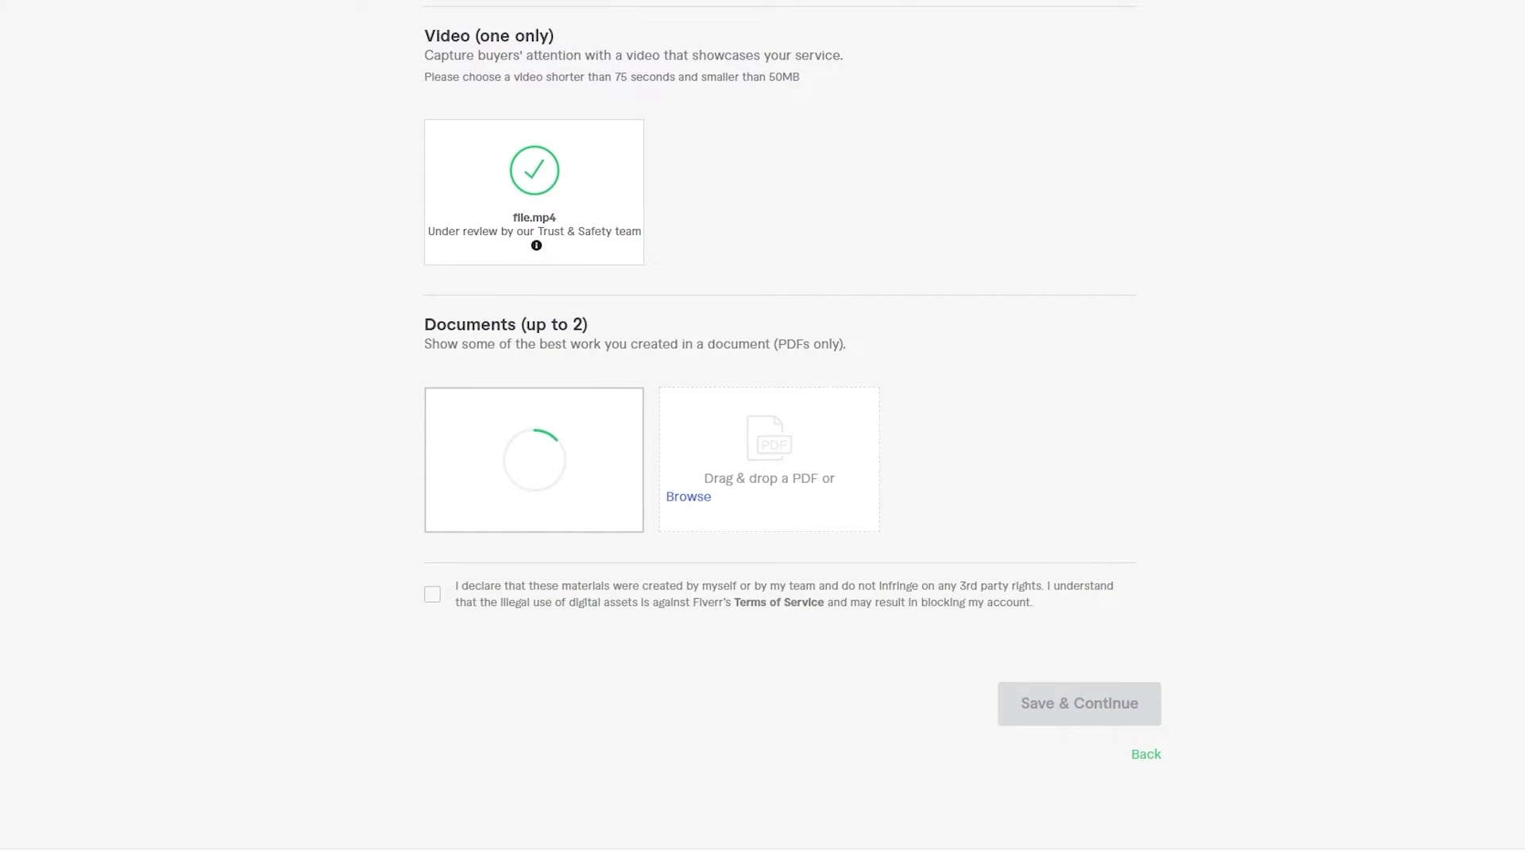
pyautogui.moveTo(1429, 128); pyautogui.dragTo(774, 450)
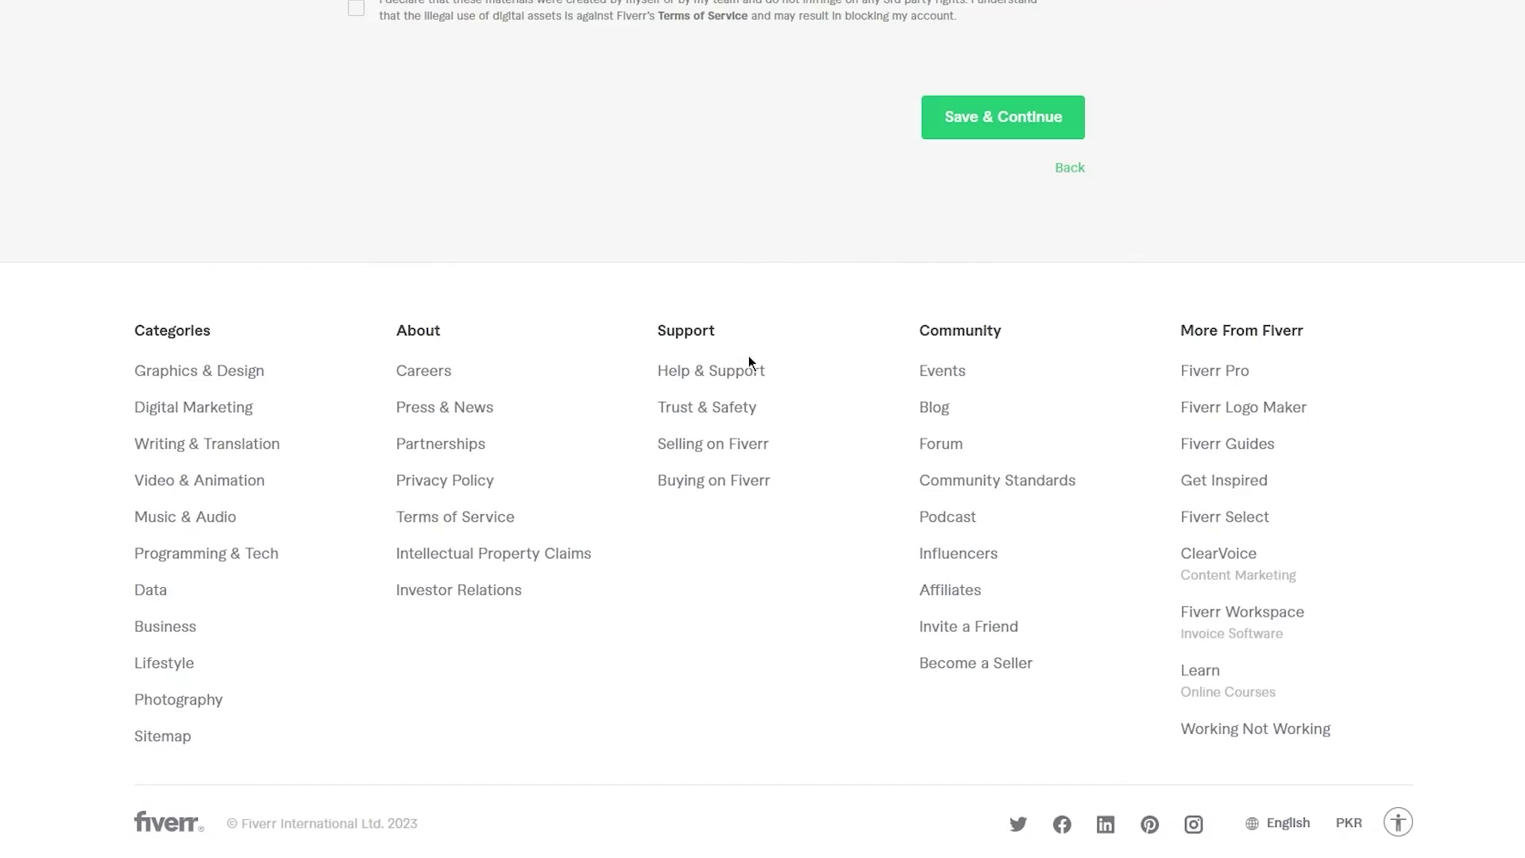
# - Confirm the ownership declaration and save the gallery to reach the Publish step
pyautogui.click(1006, 119)
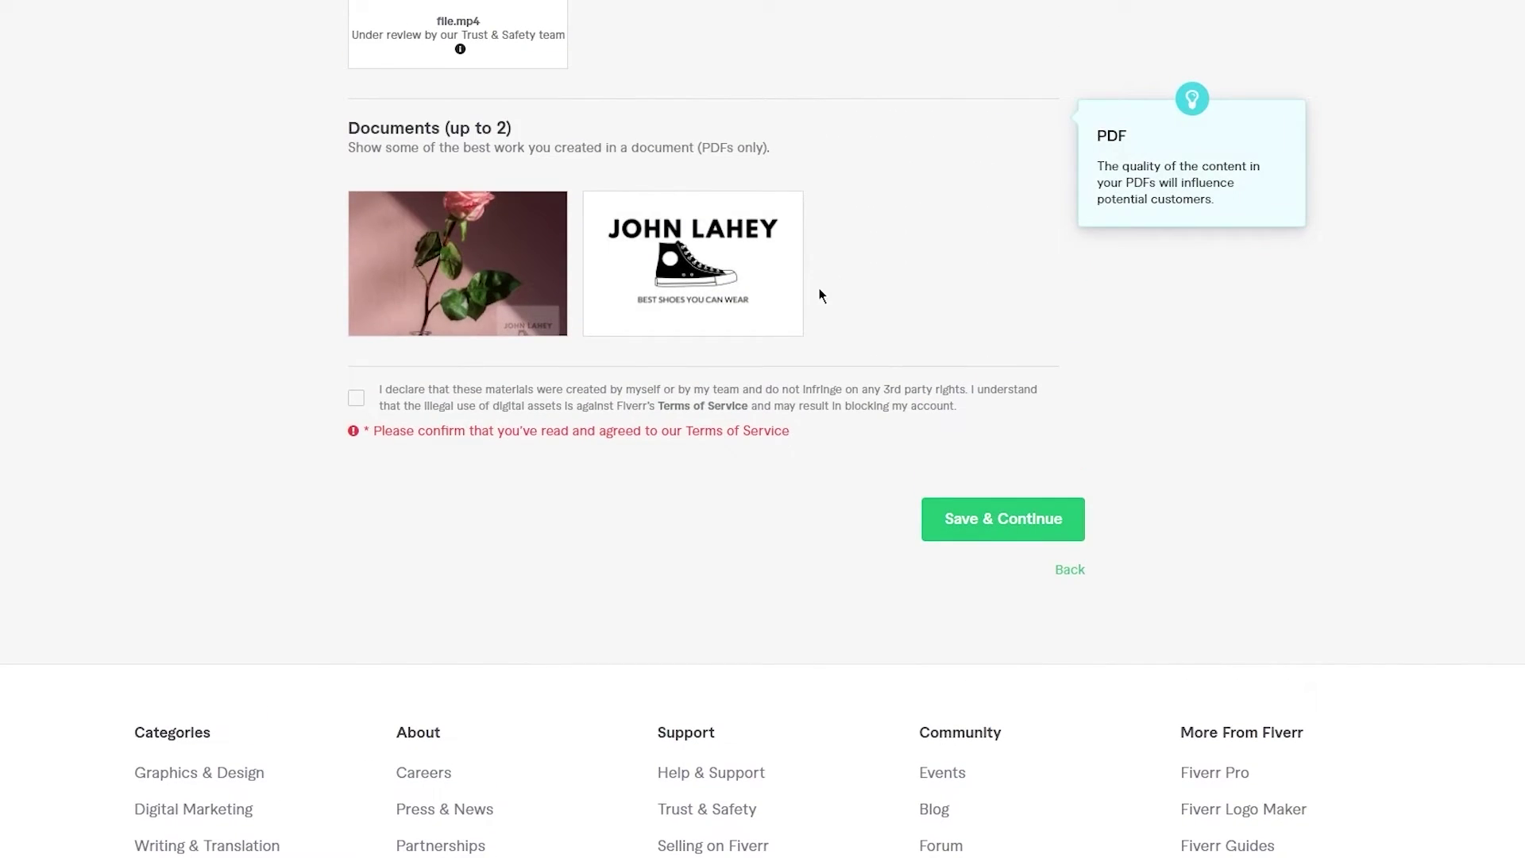
pyautogui.click(471, 403)
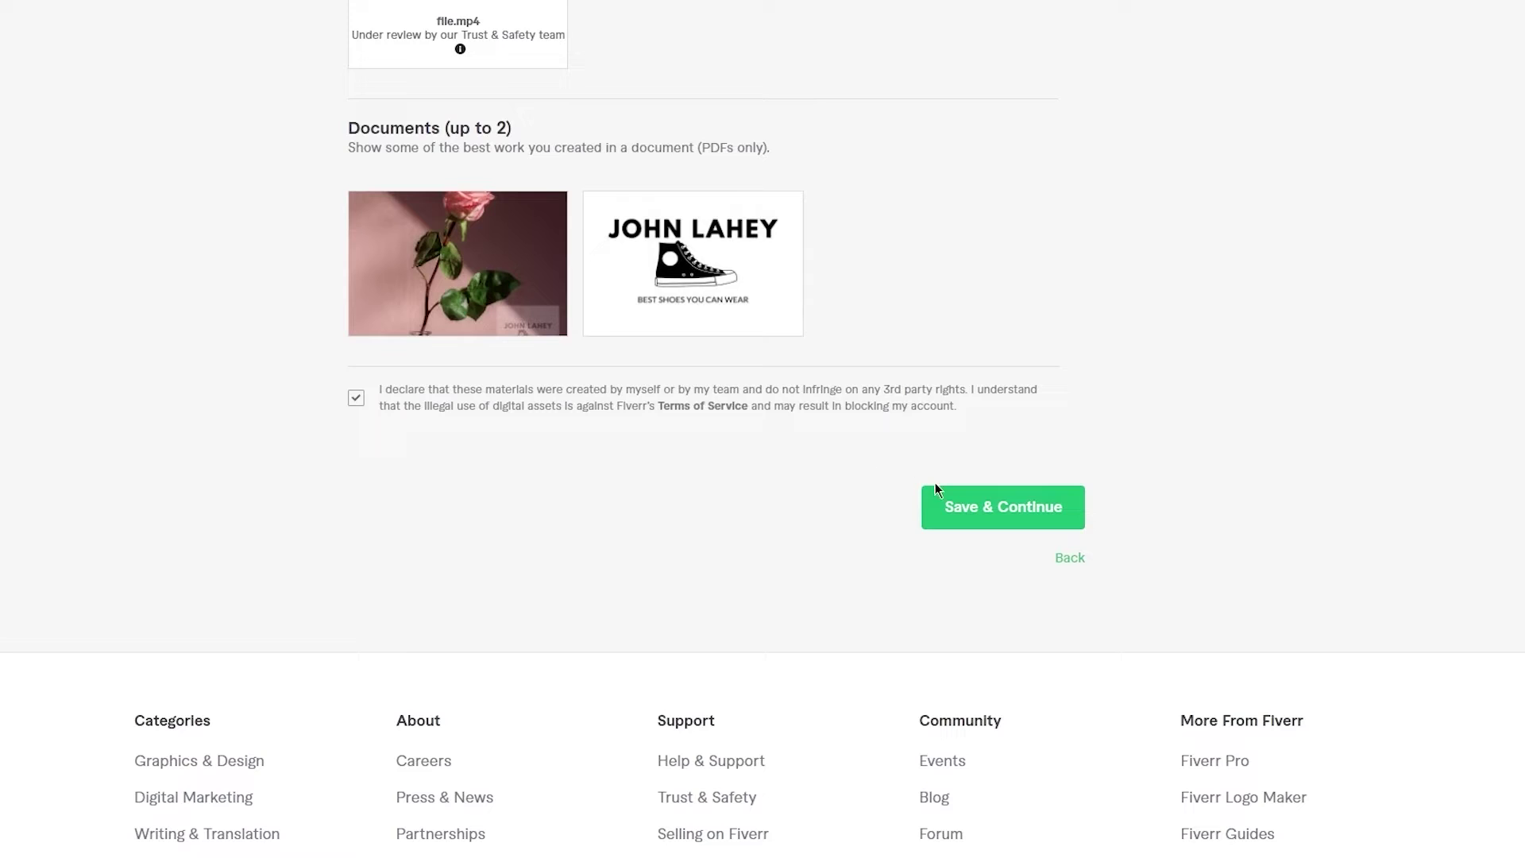
pyautogui.click(976, 508)
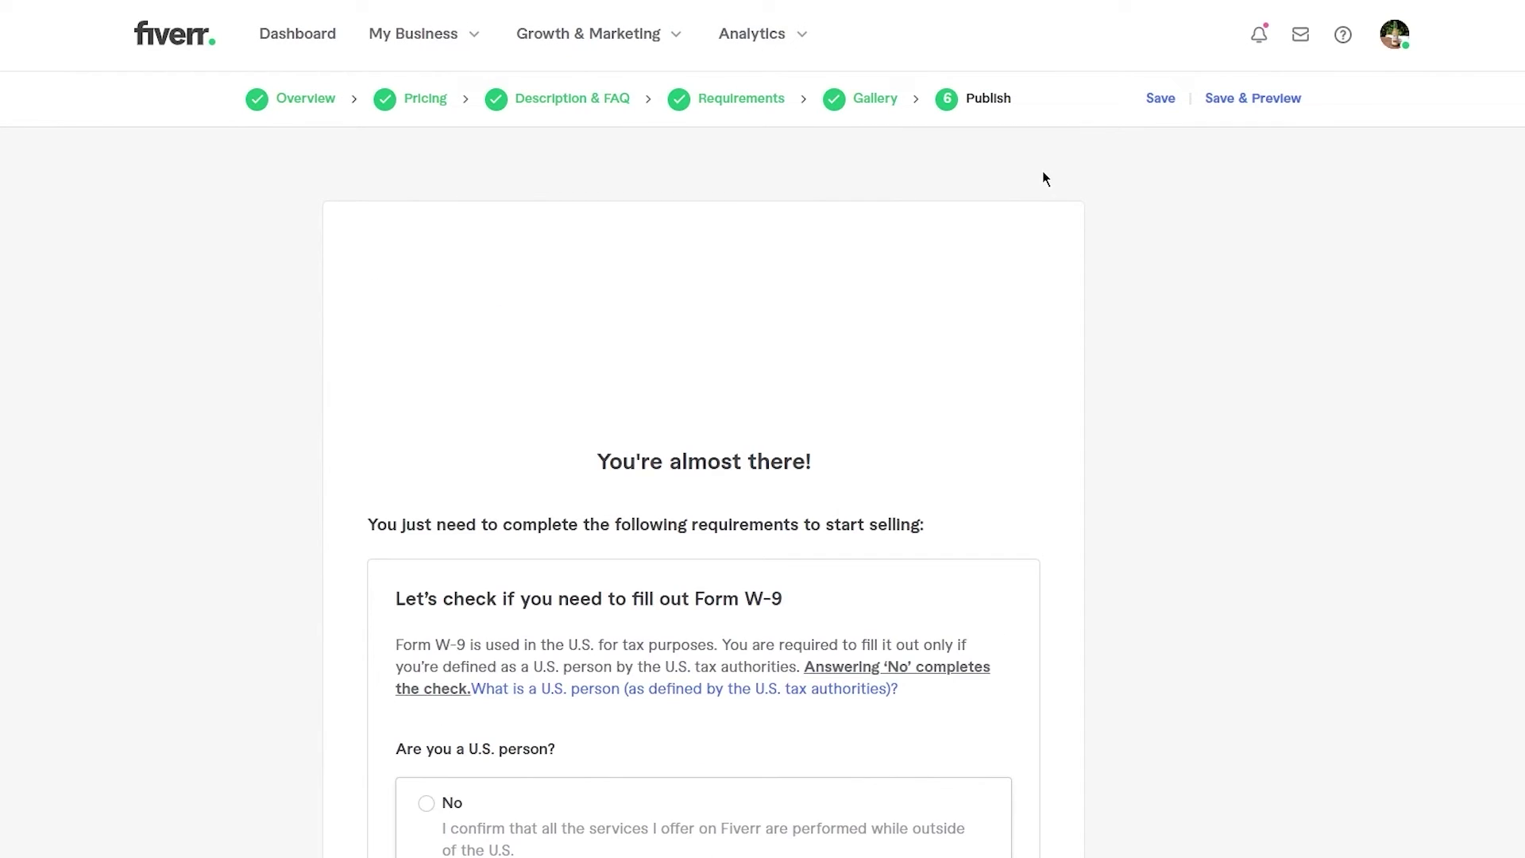
# - Answer No to 'Are you a U.S. person?' and close the W-9 'You're done!' confirmation
pyautogui.scroll(-5, 1042, 178)
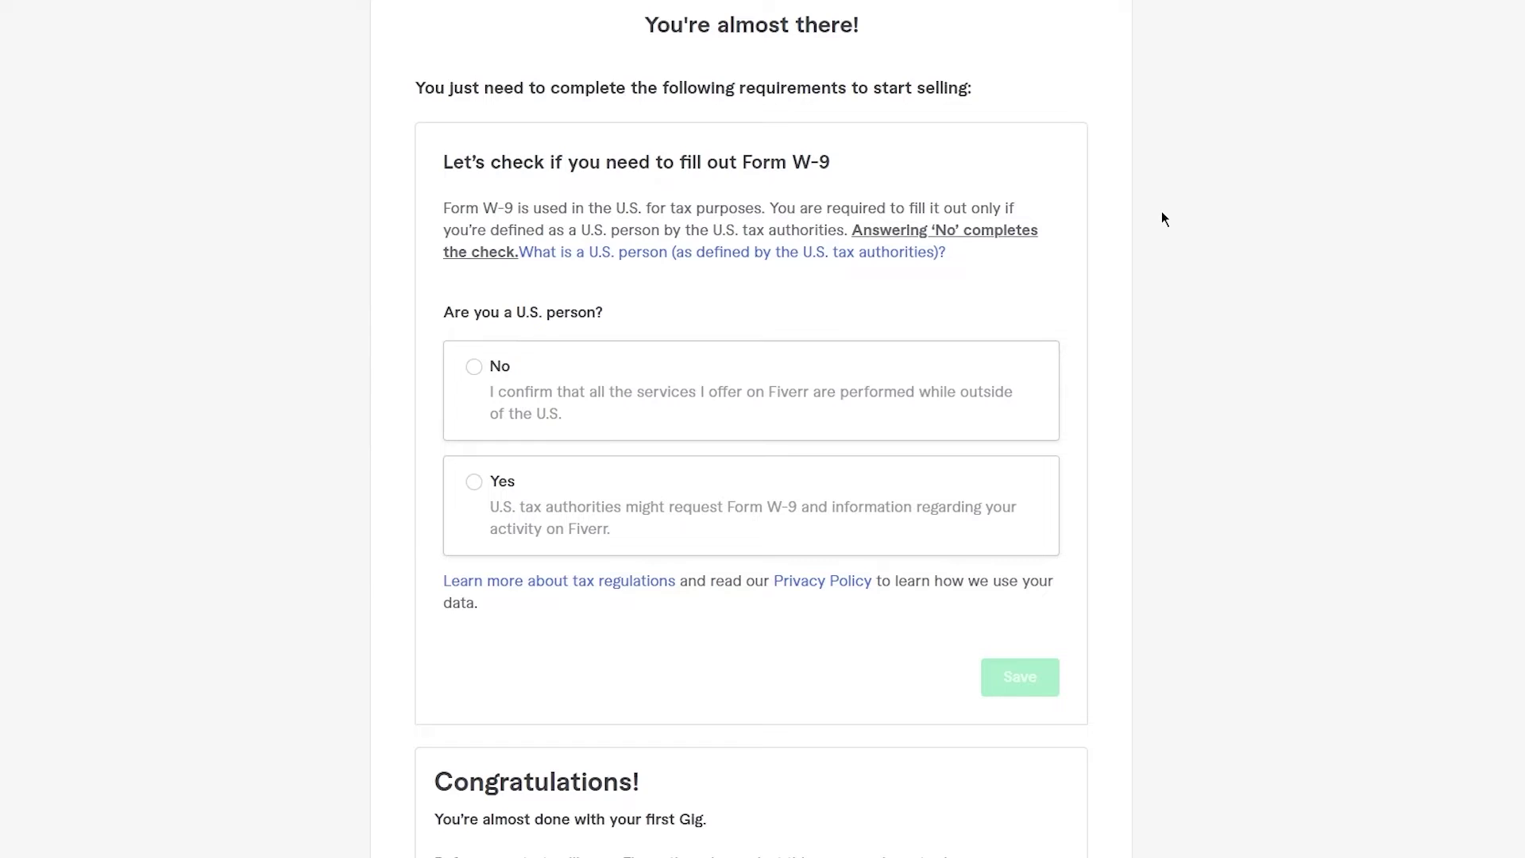
pyautogui.click(473, 366)
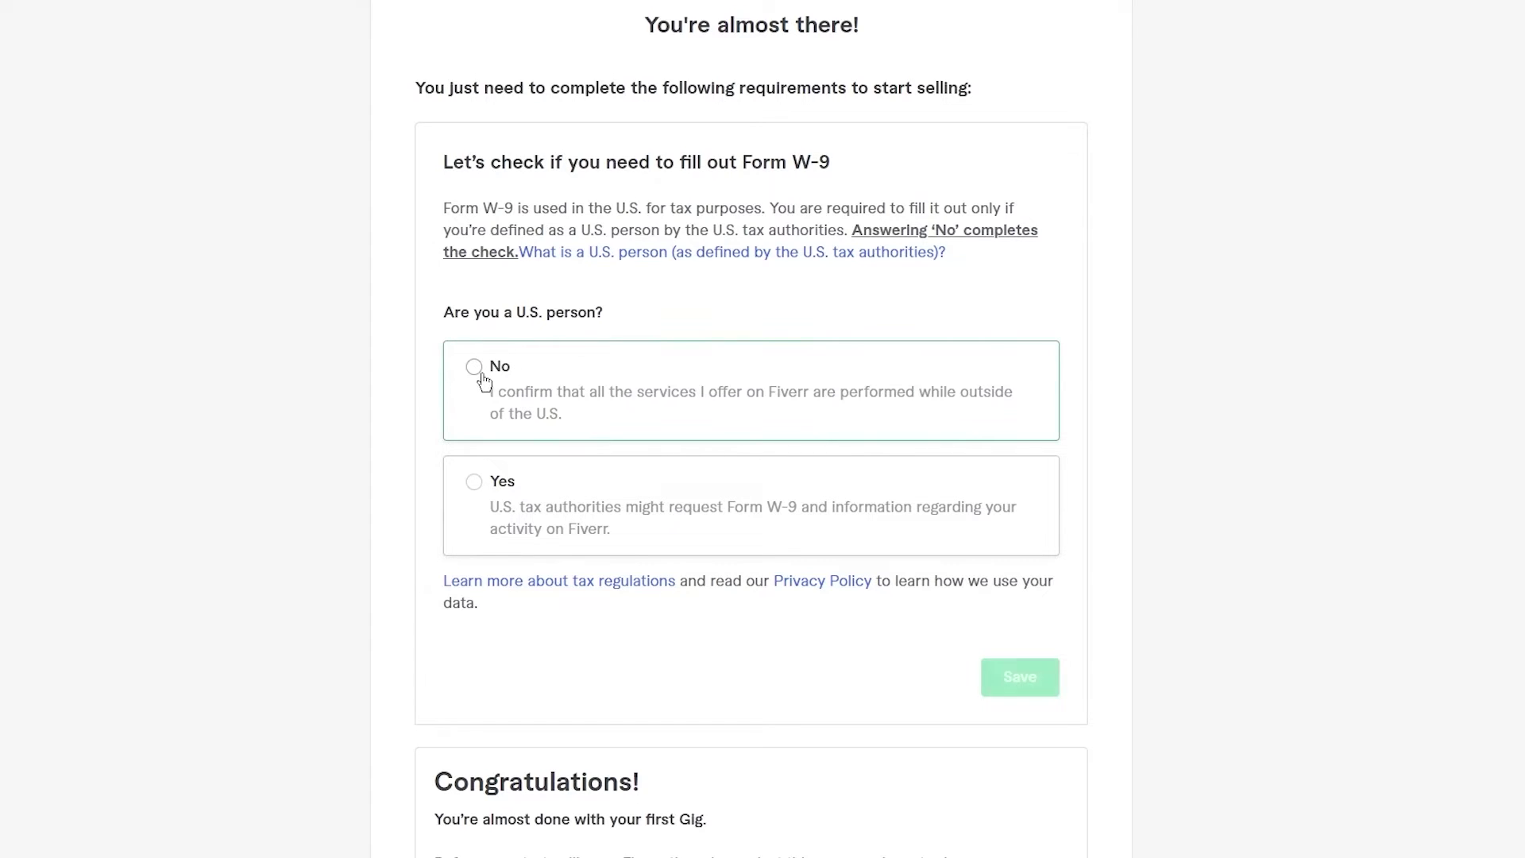
pyautogui.scroll(-3, 981, 354)
pyautogui.scroll(-4, 985, 405)
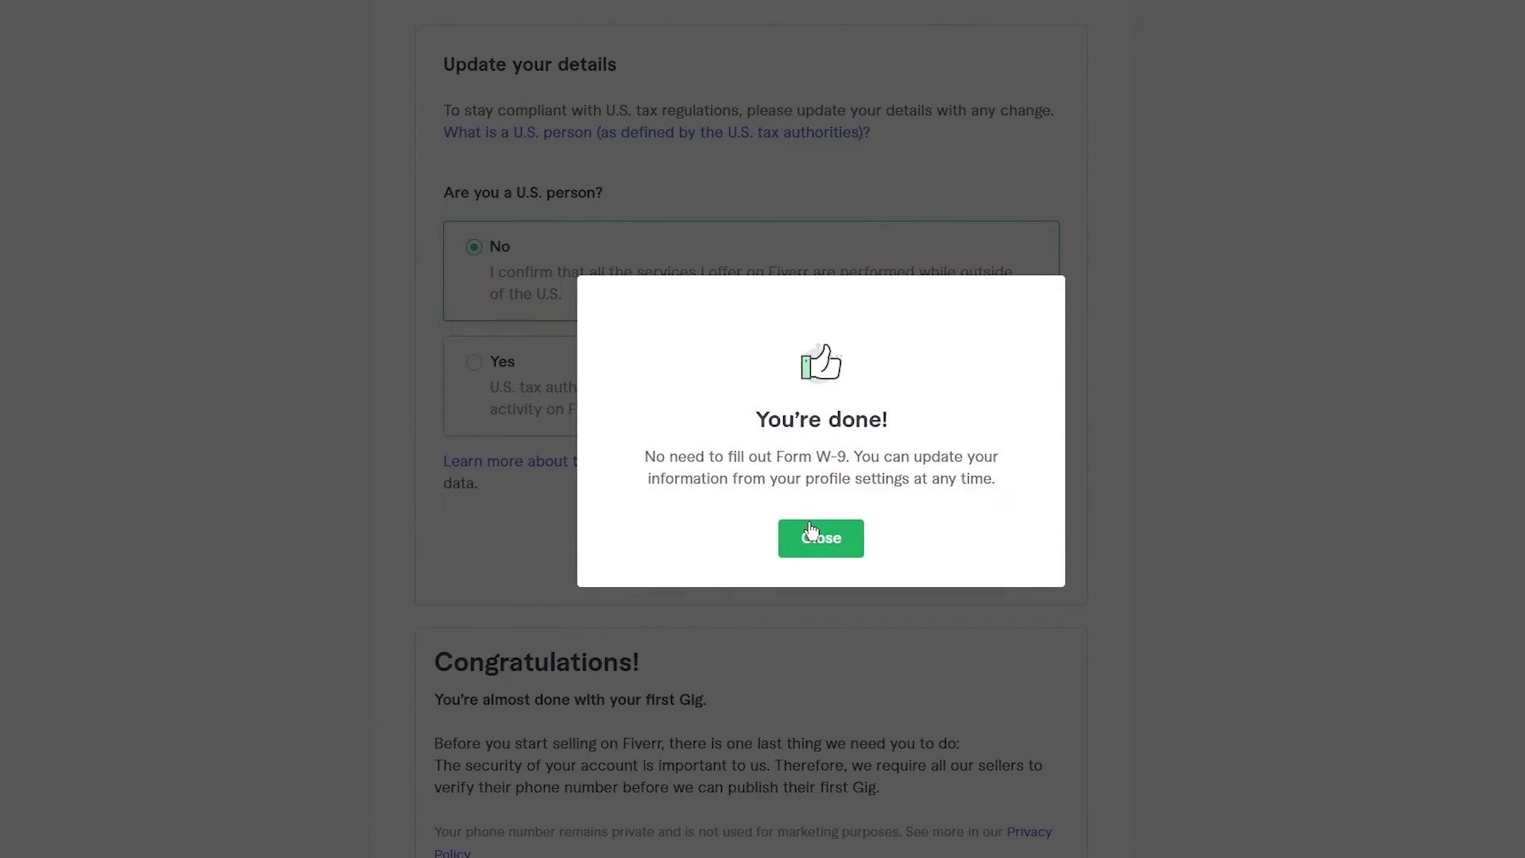
pyautogui.click(810, 529)
pyautogui.scroll(-8, 697, 451)
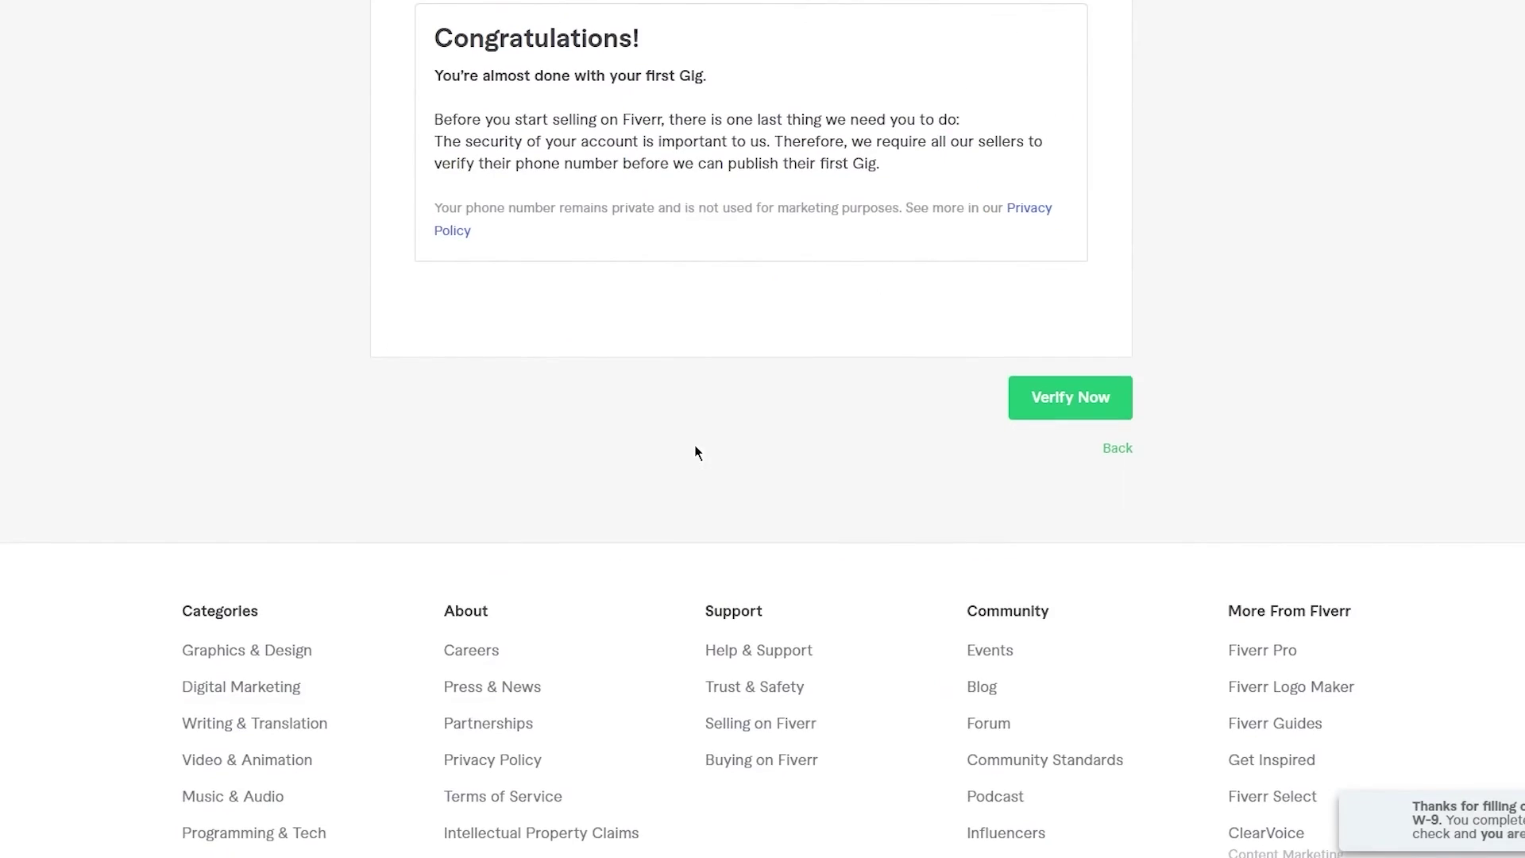
pyautogui.scroll(2, 895, 426)
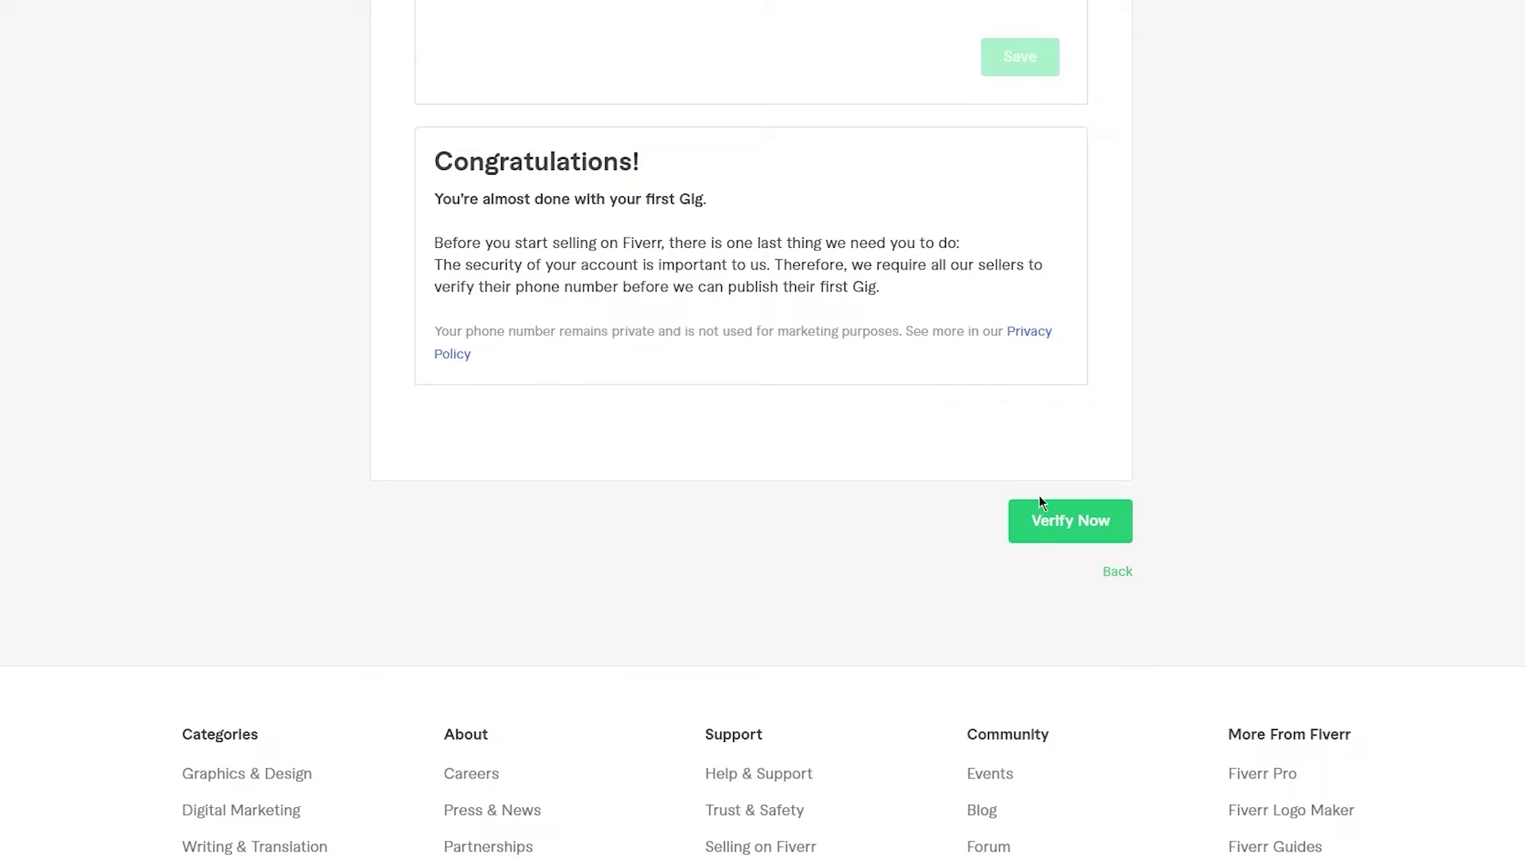
pyautogui.click(1041, 526)
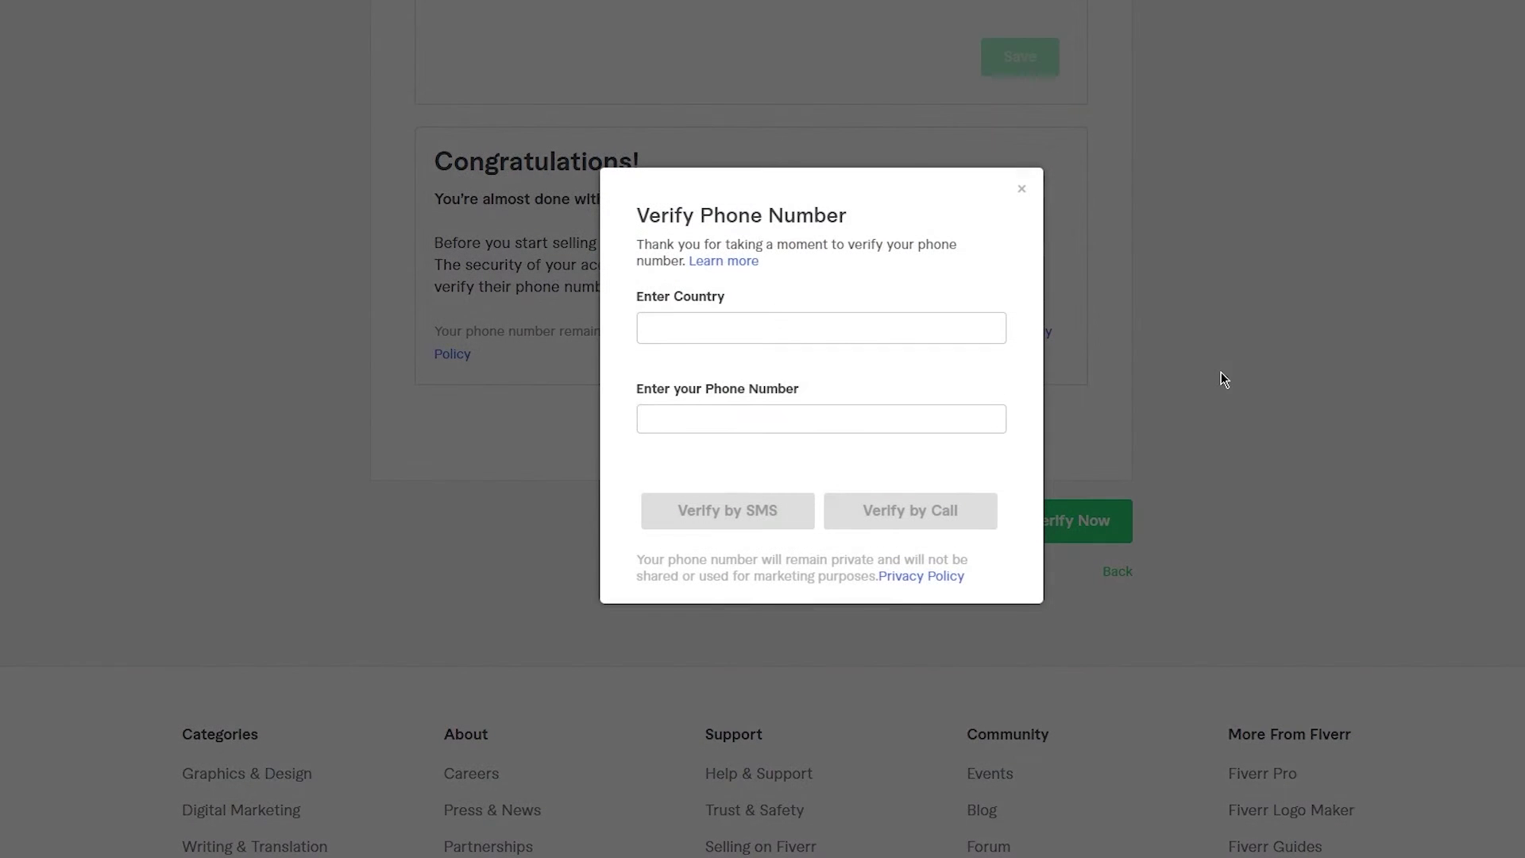
pyautogui.click(808, 429)
pyautogui.click(1022, 189)
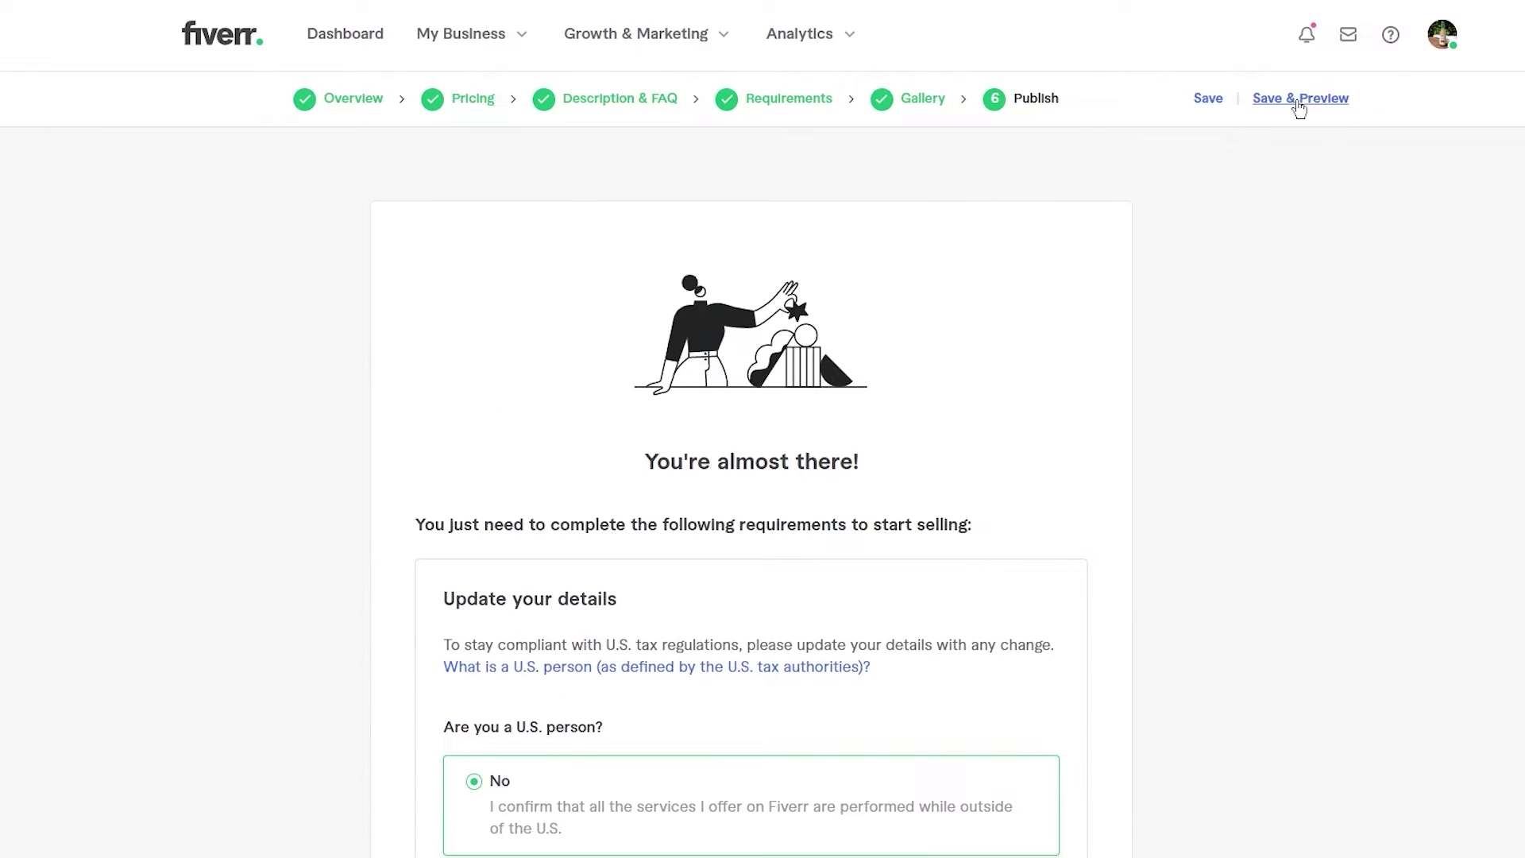
pyautogui.click(1299, 102)
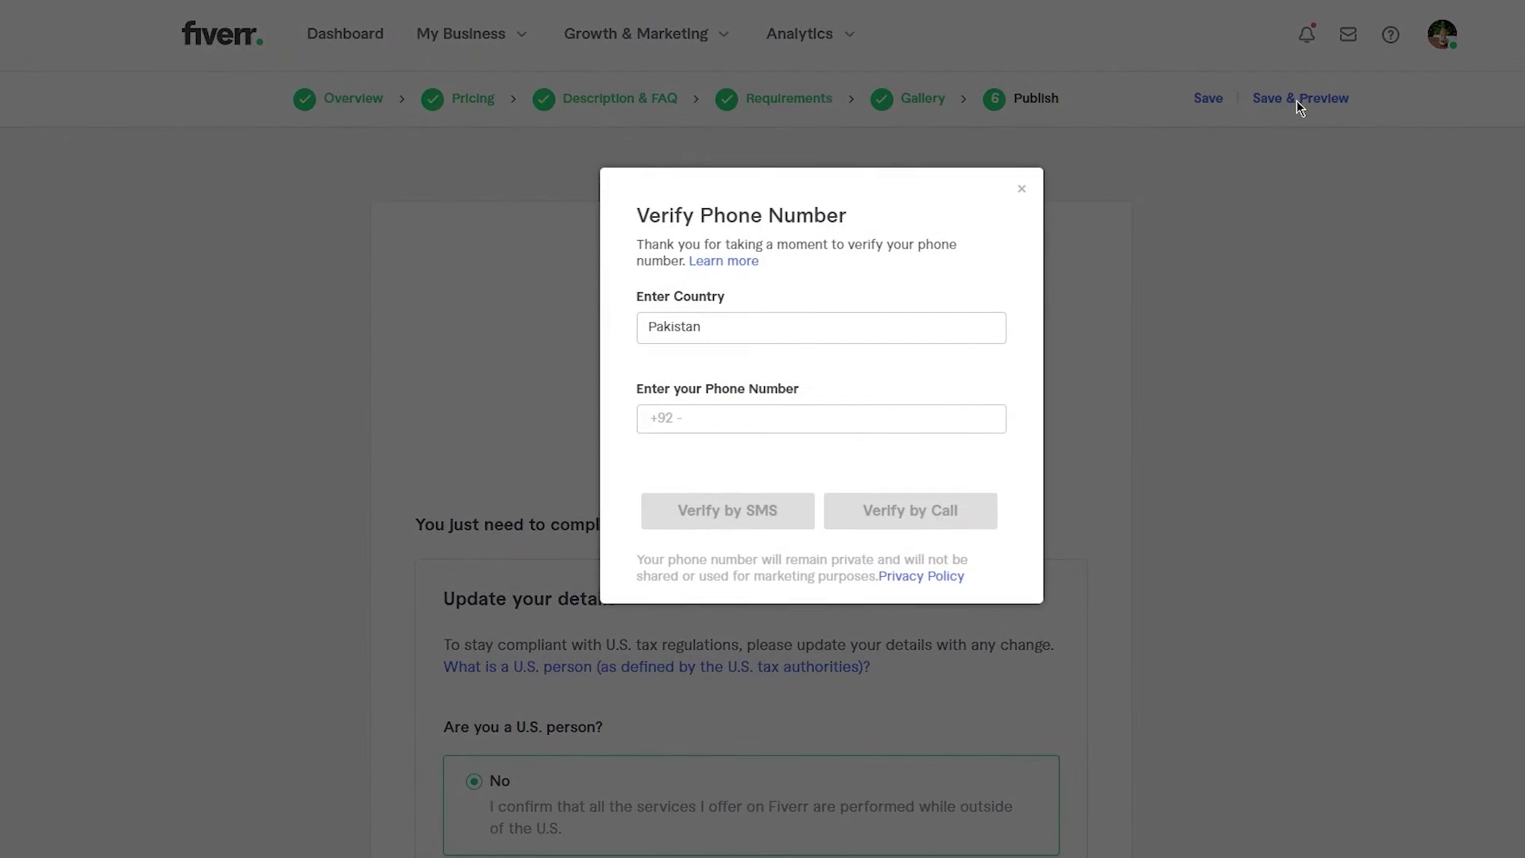
pyautogui.click(764, 414)
pyautogui.click(1128, 357)
pyautogui.click(1022, 191)
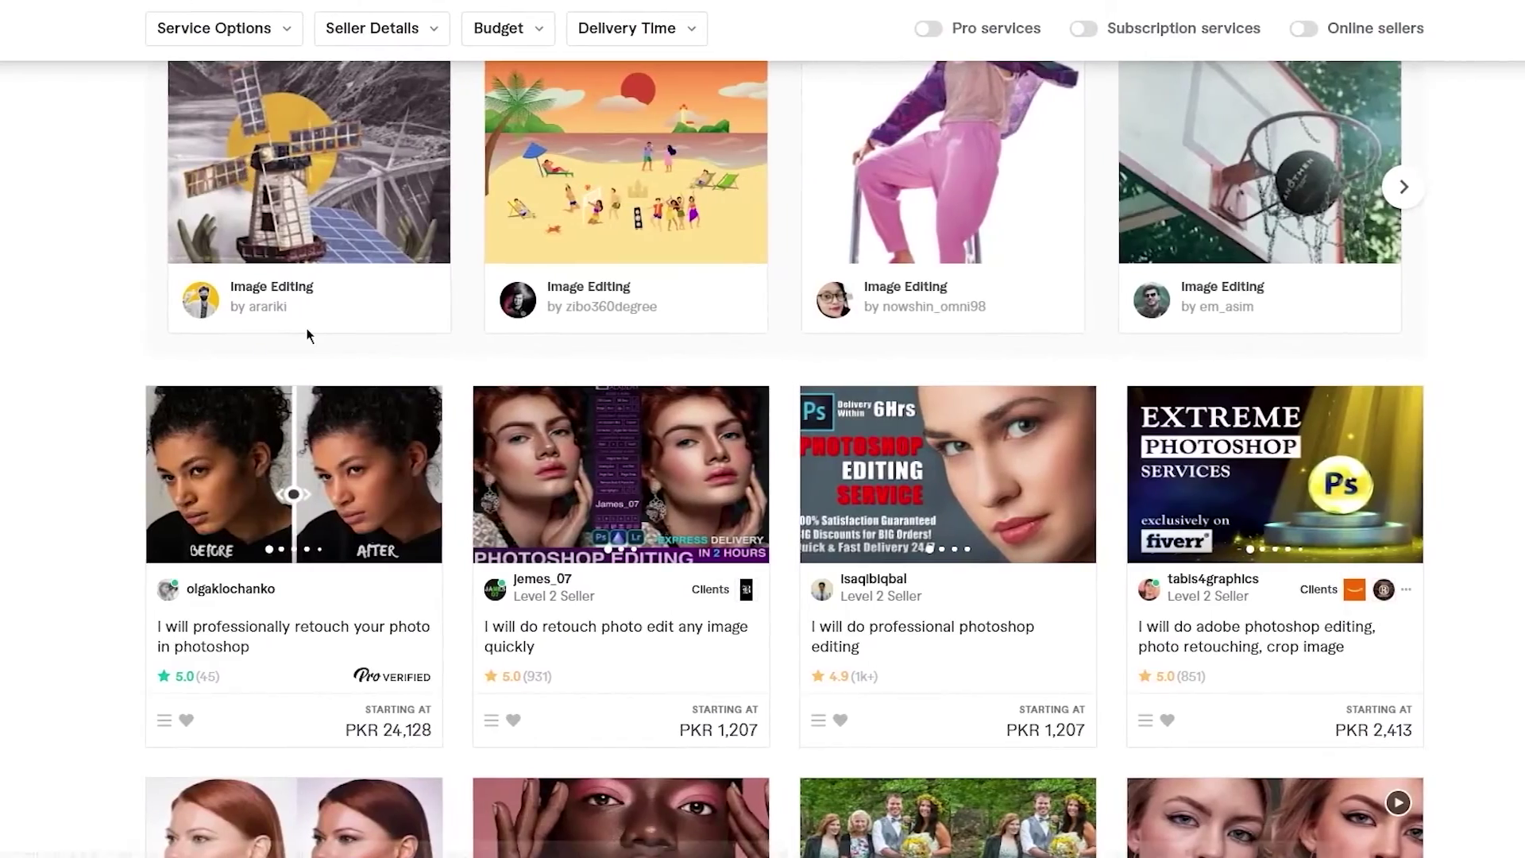
pyautogui.scroll(10, 294, 333)
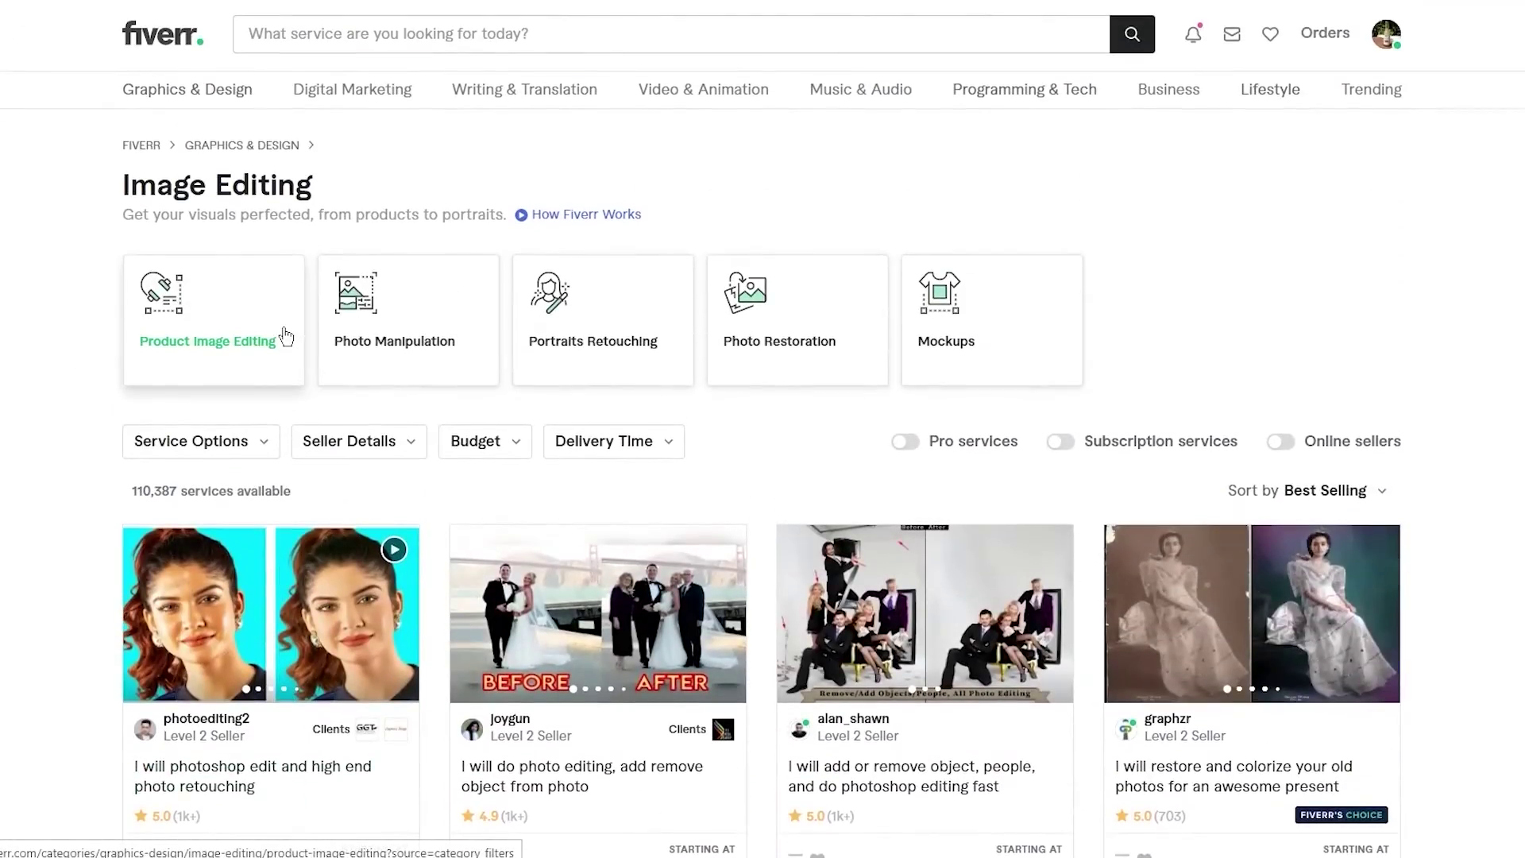
pyautogui.scroll(-15, 102, 429)
pyautogui.scroll(20, 102, 425)
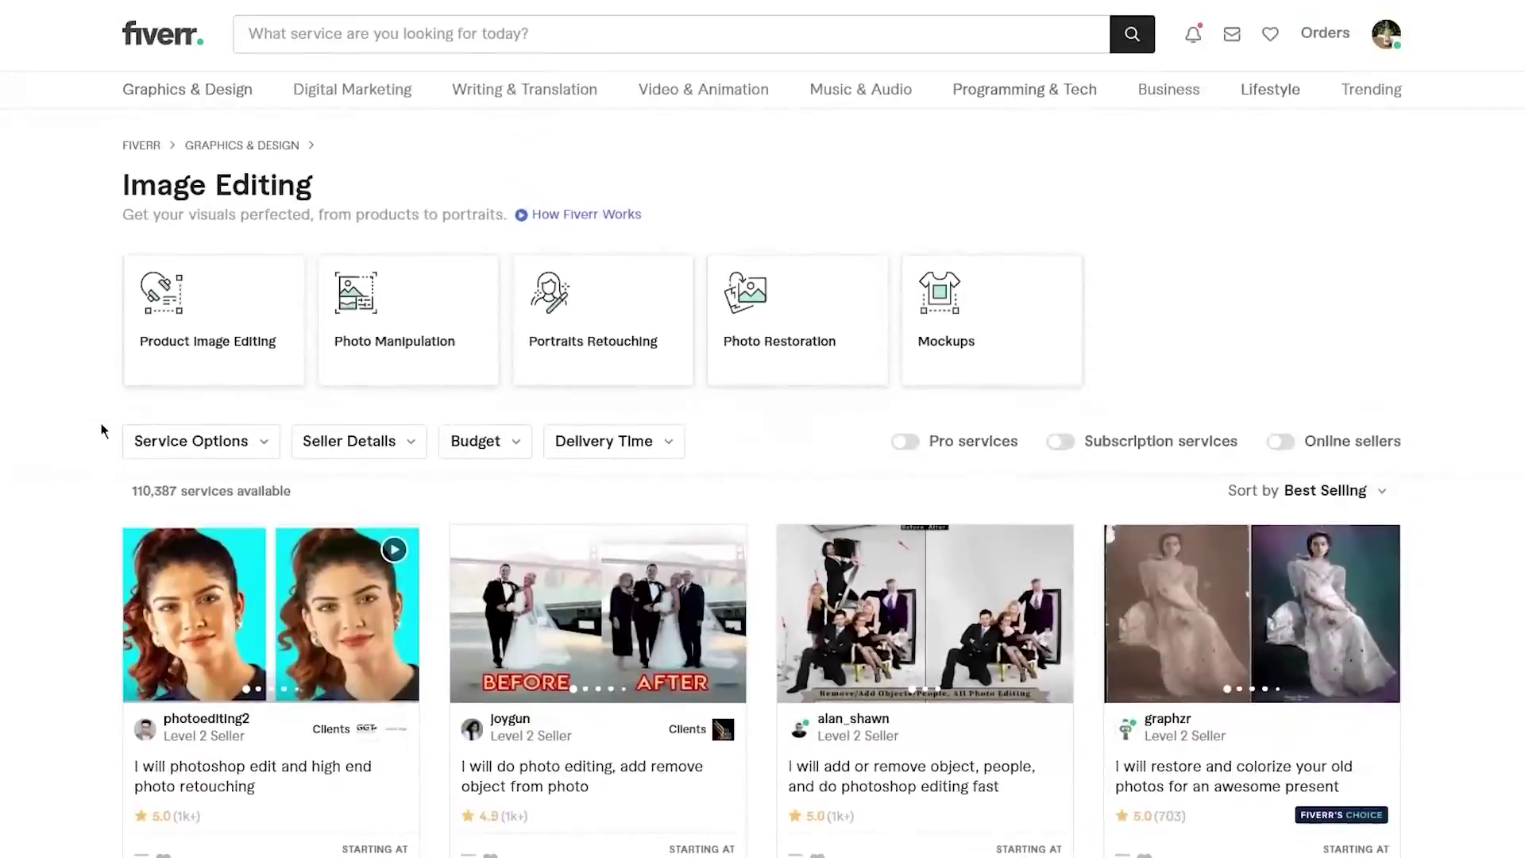
pyautogui.scroll(-5, 759, 436)
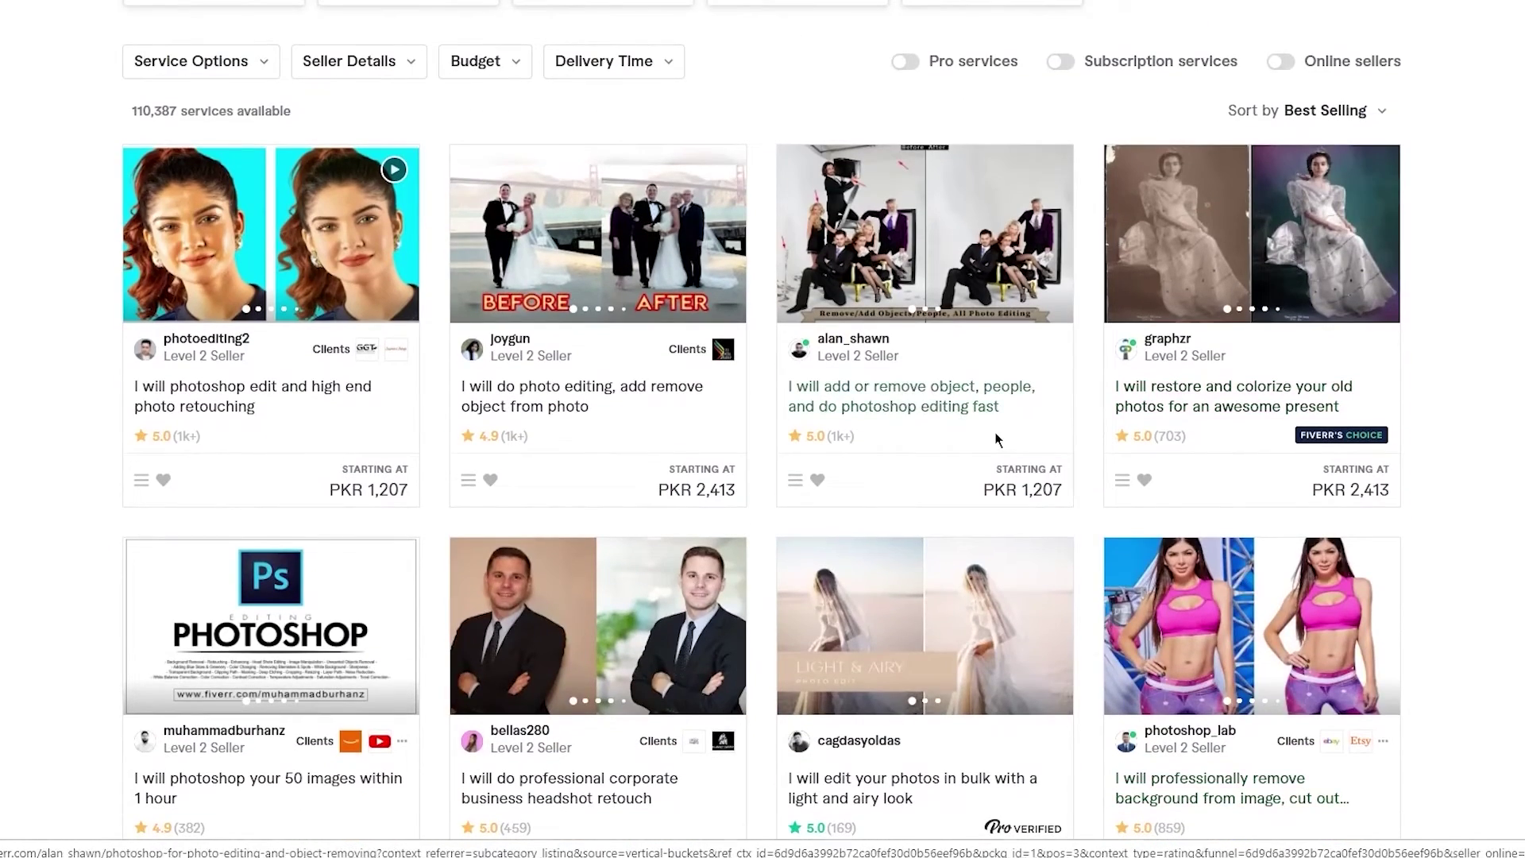
pyautogui.scroll(-8, 1493, 342)
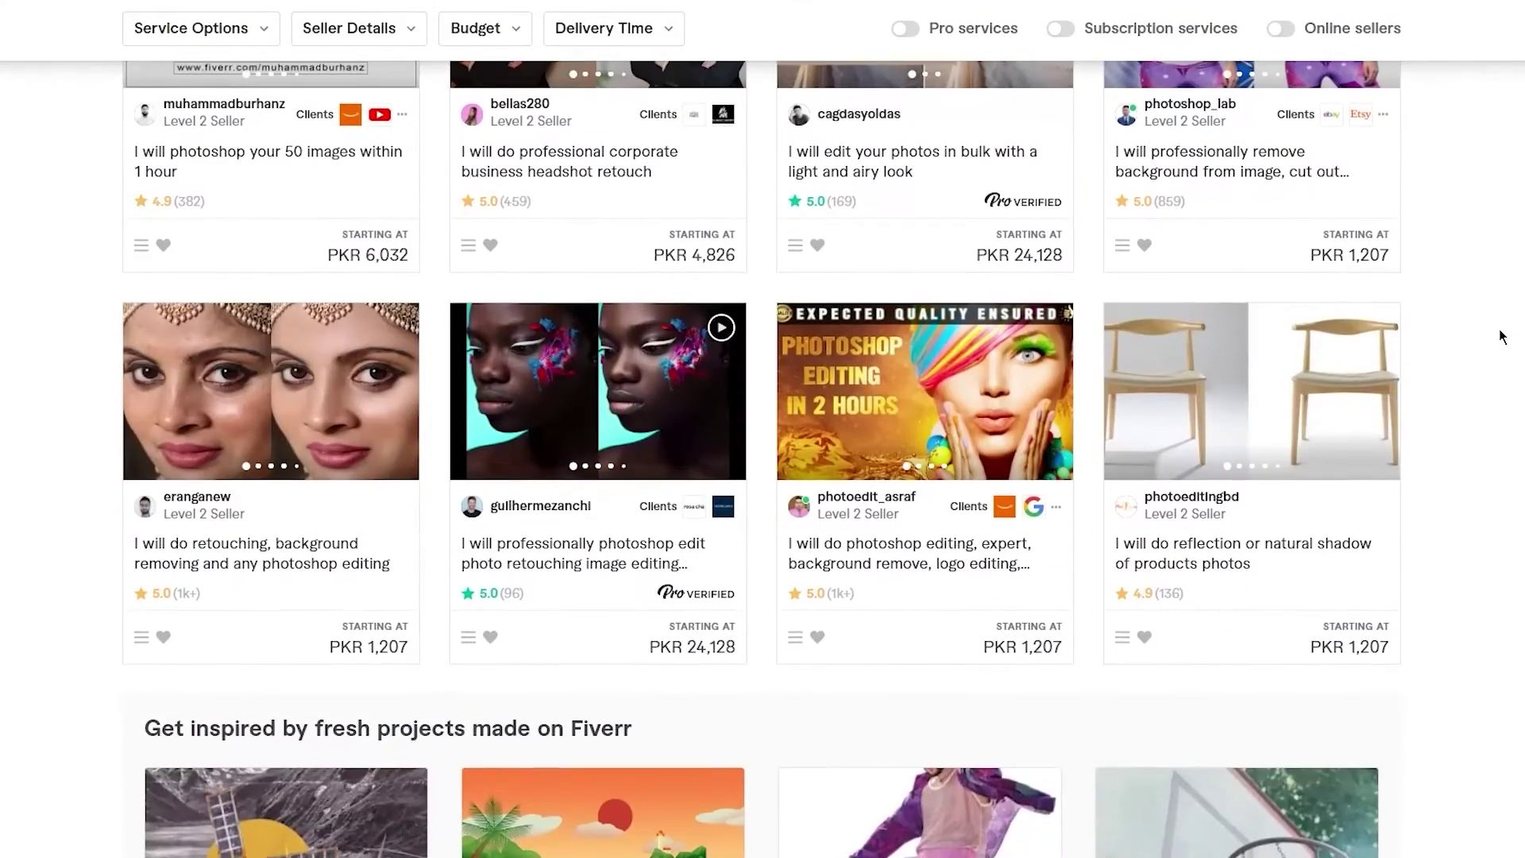
pyautogui.scroll(-4, 913, 241)
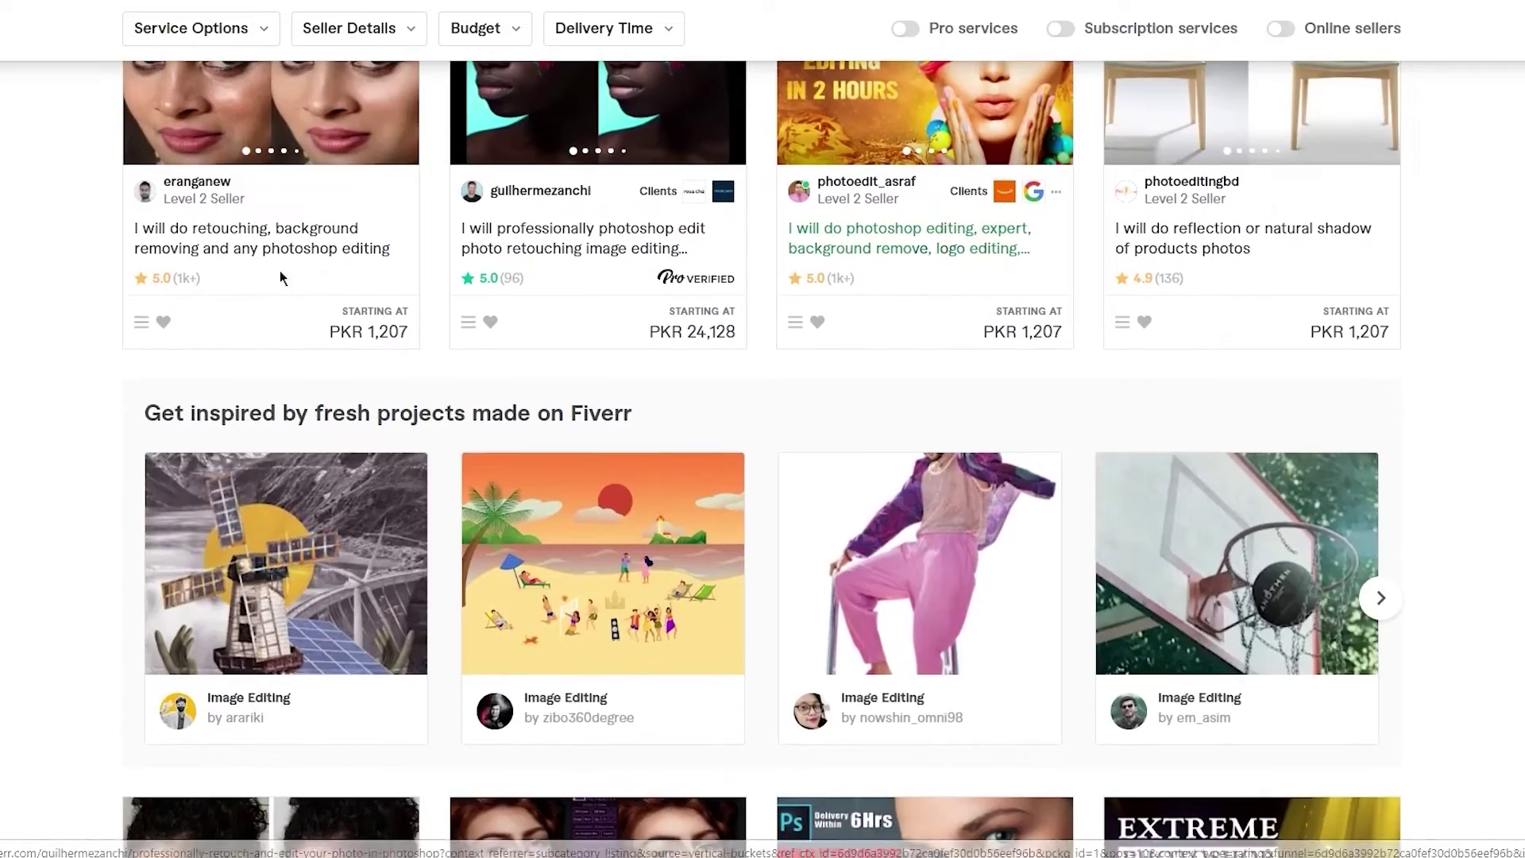
pyautogui.scroll(-6, 70, 394)
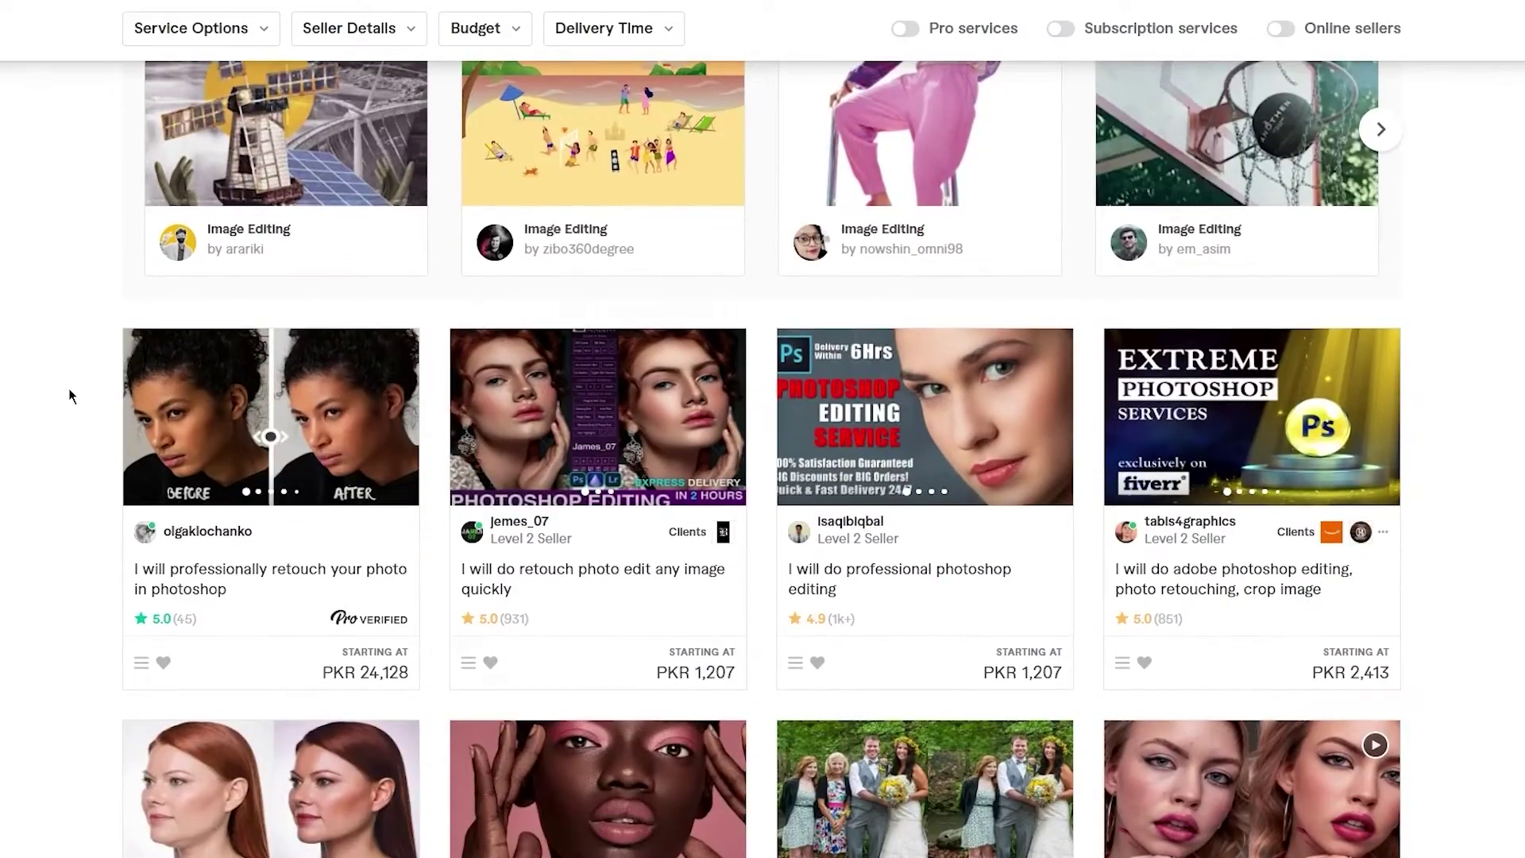
pyautogui.scroll(-11, 69, 390)
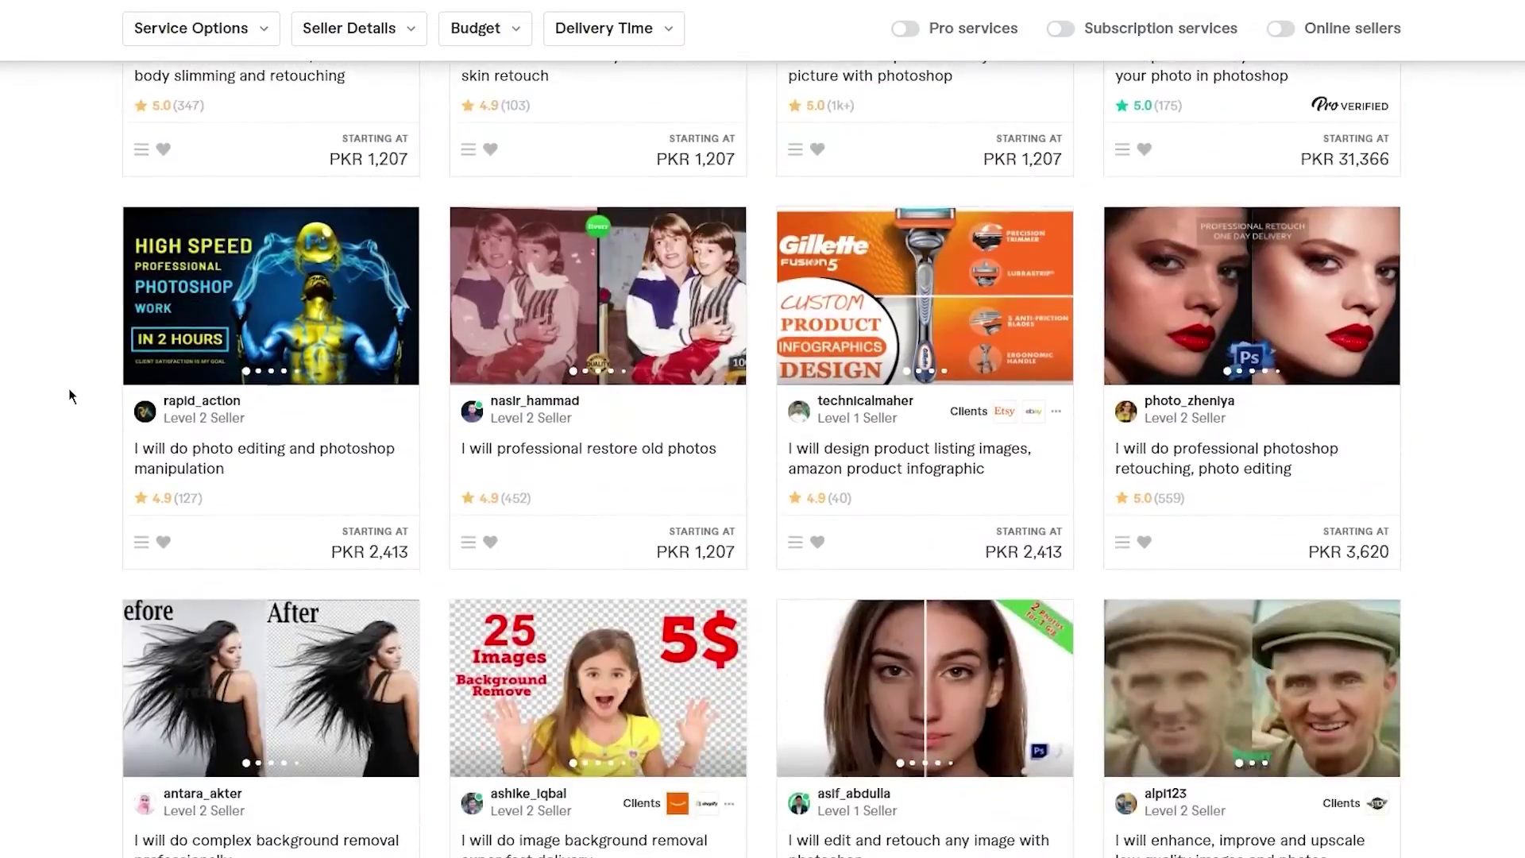
pyautogui.scroll(-20, 69, 390)
pyautogui.scroll(18, 69, 390)
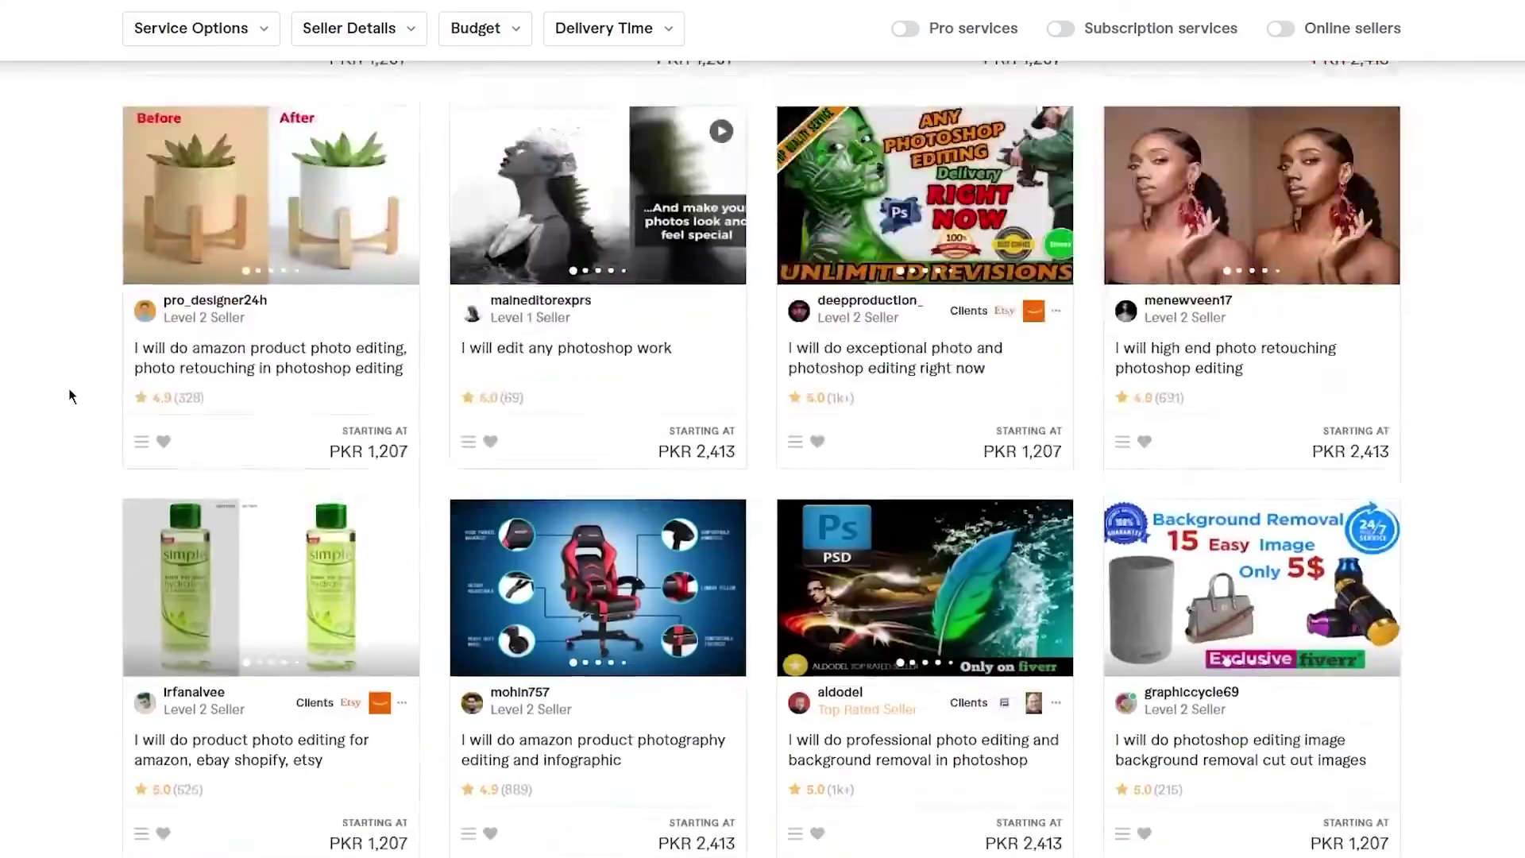
pyautogui.scroll(20, 68, 394)
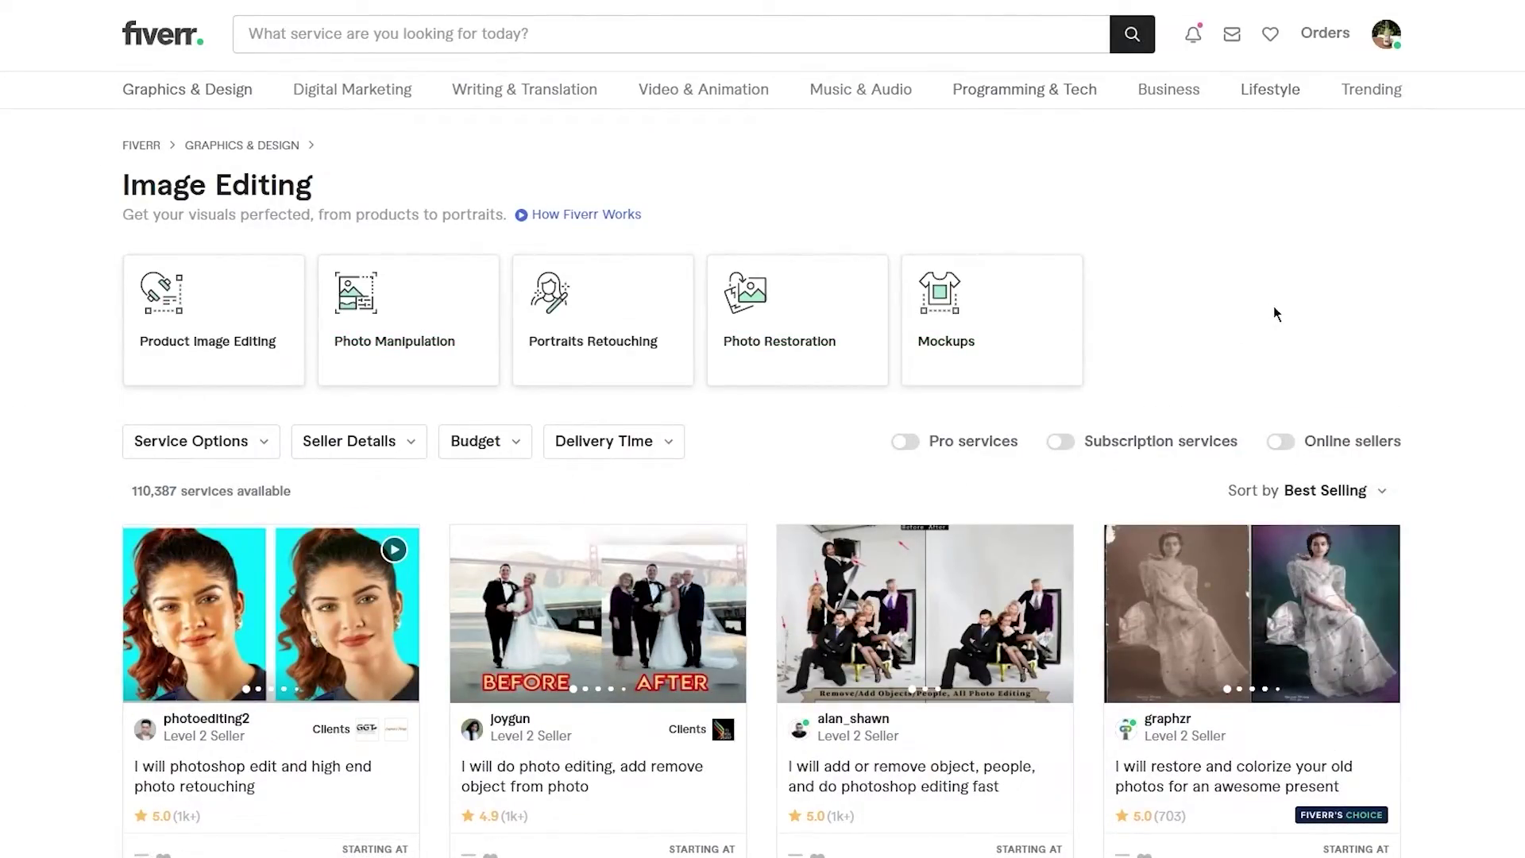
# - Filter the Image Editing listing to a minimum budget of PKR 5
pyautogui.click(480, 444)
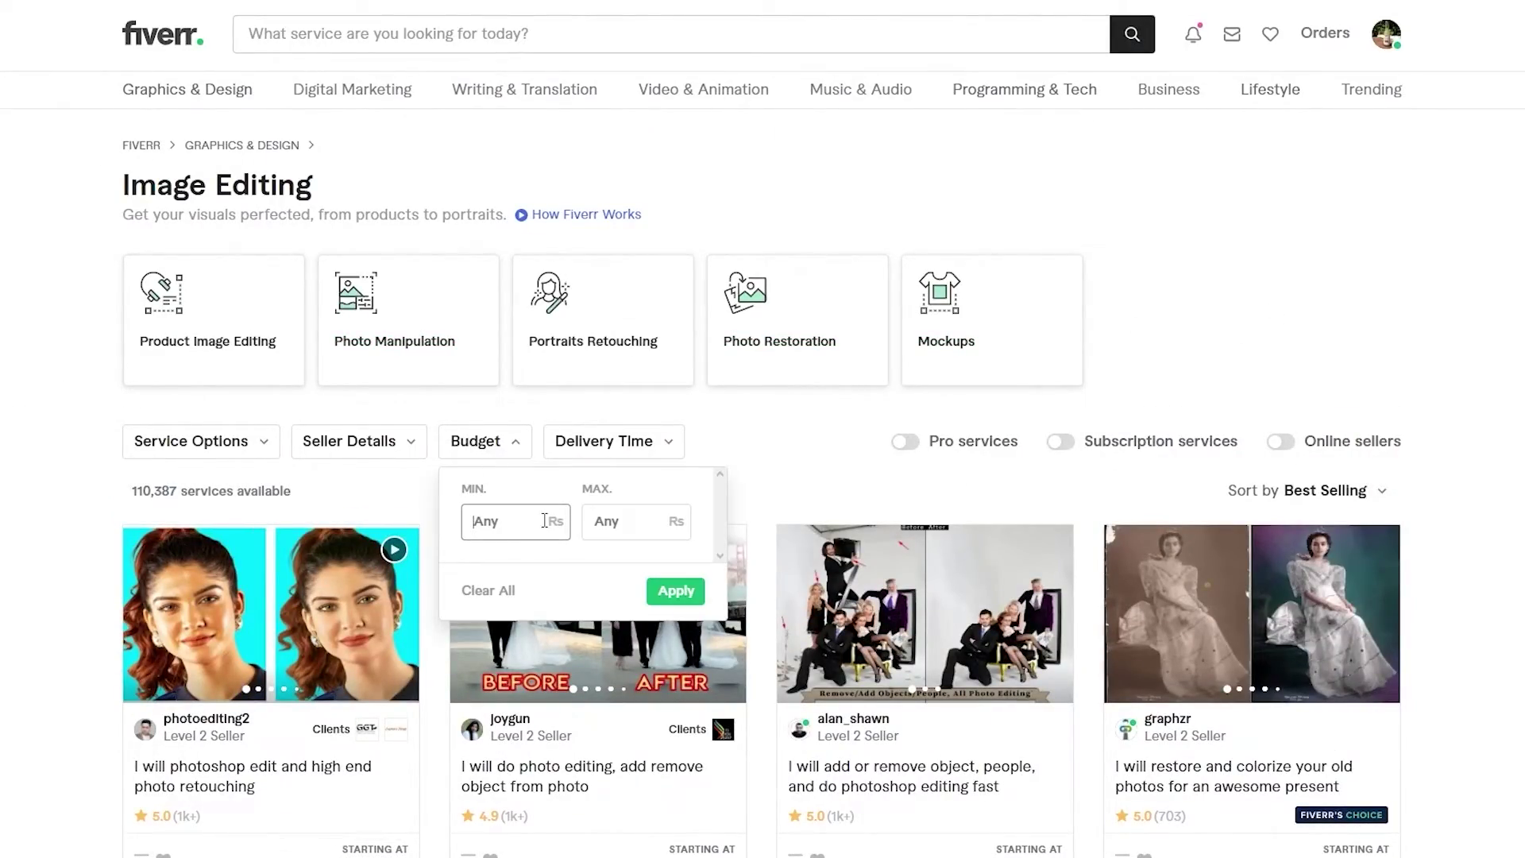
pyautogui.write('5')
pyautogui.press('Return')
pyautogui.scroll(-15, 1304, 320)
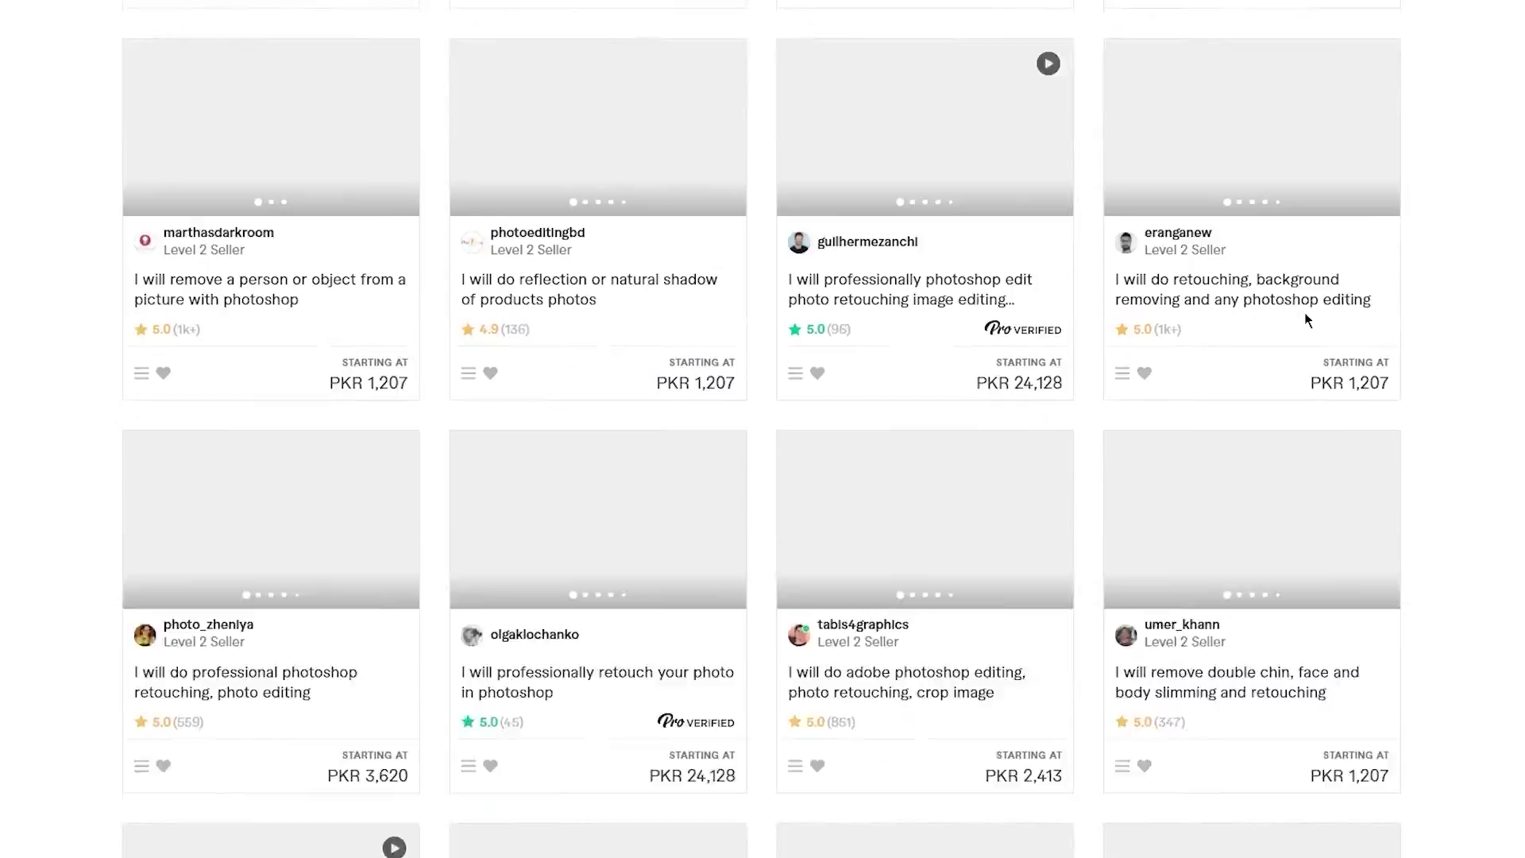
pyautogui.scroll(-20, 1305, 316)
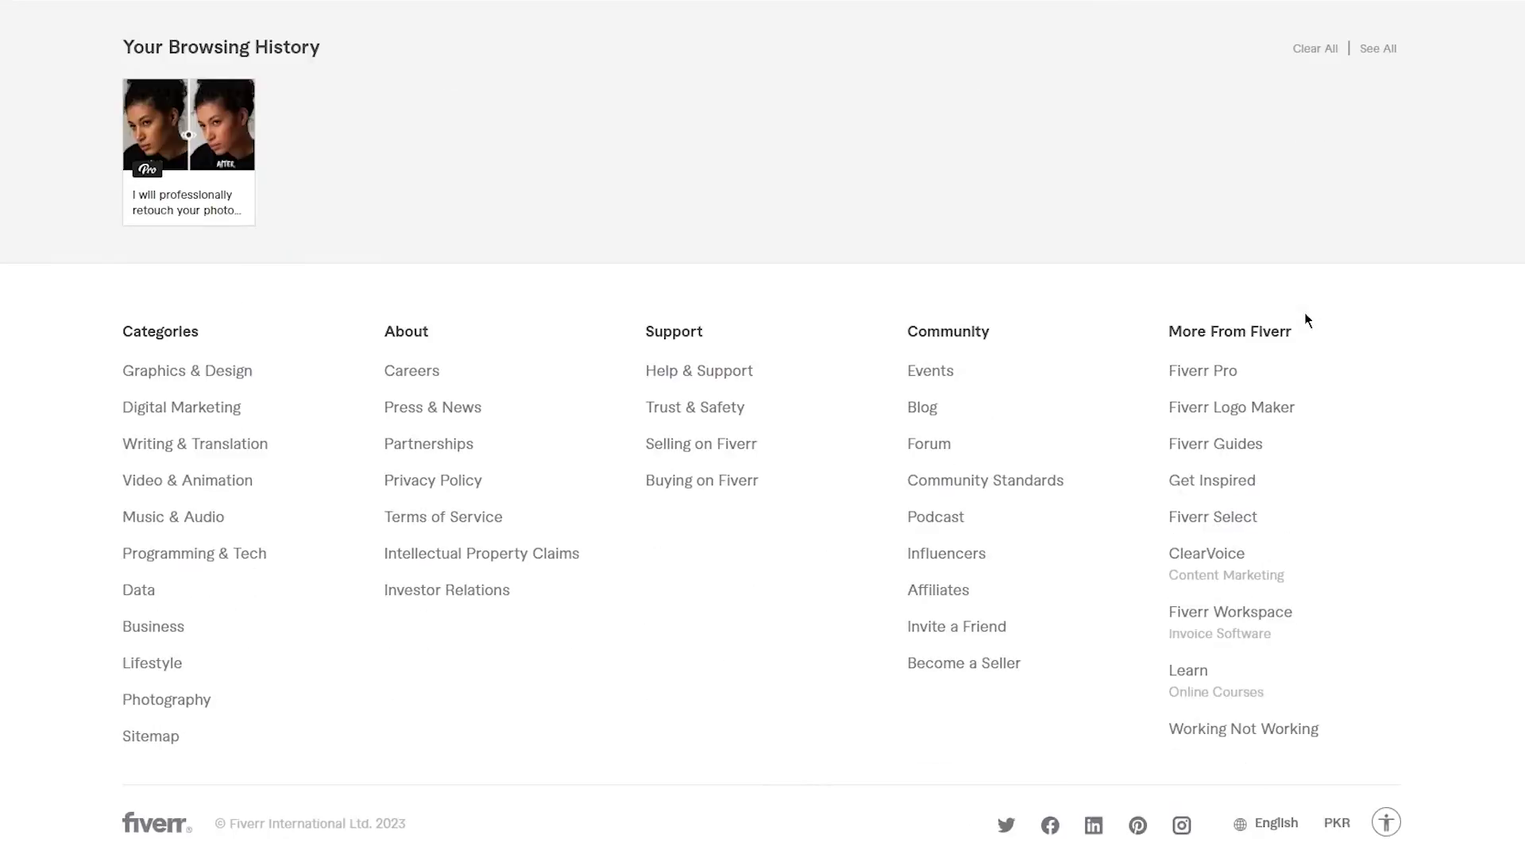
pyautogui.scroll(15, 1306, 320)
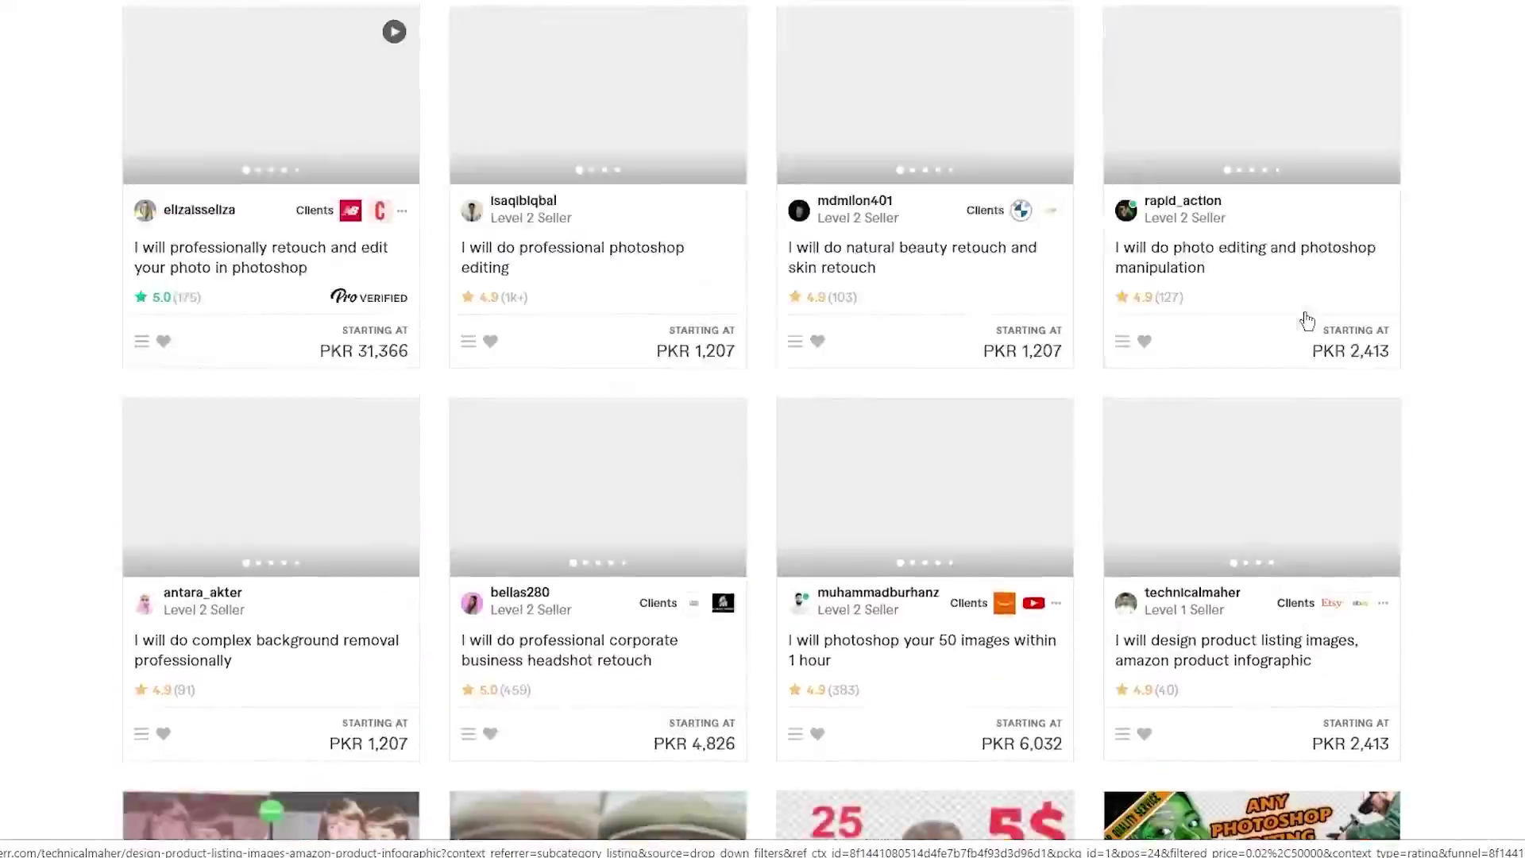
pyautogui.scroll(10, 1306, 321)
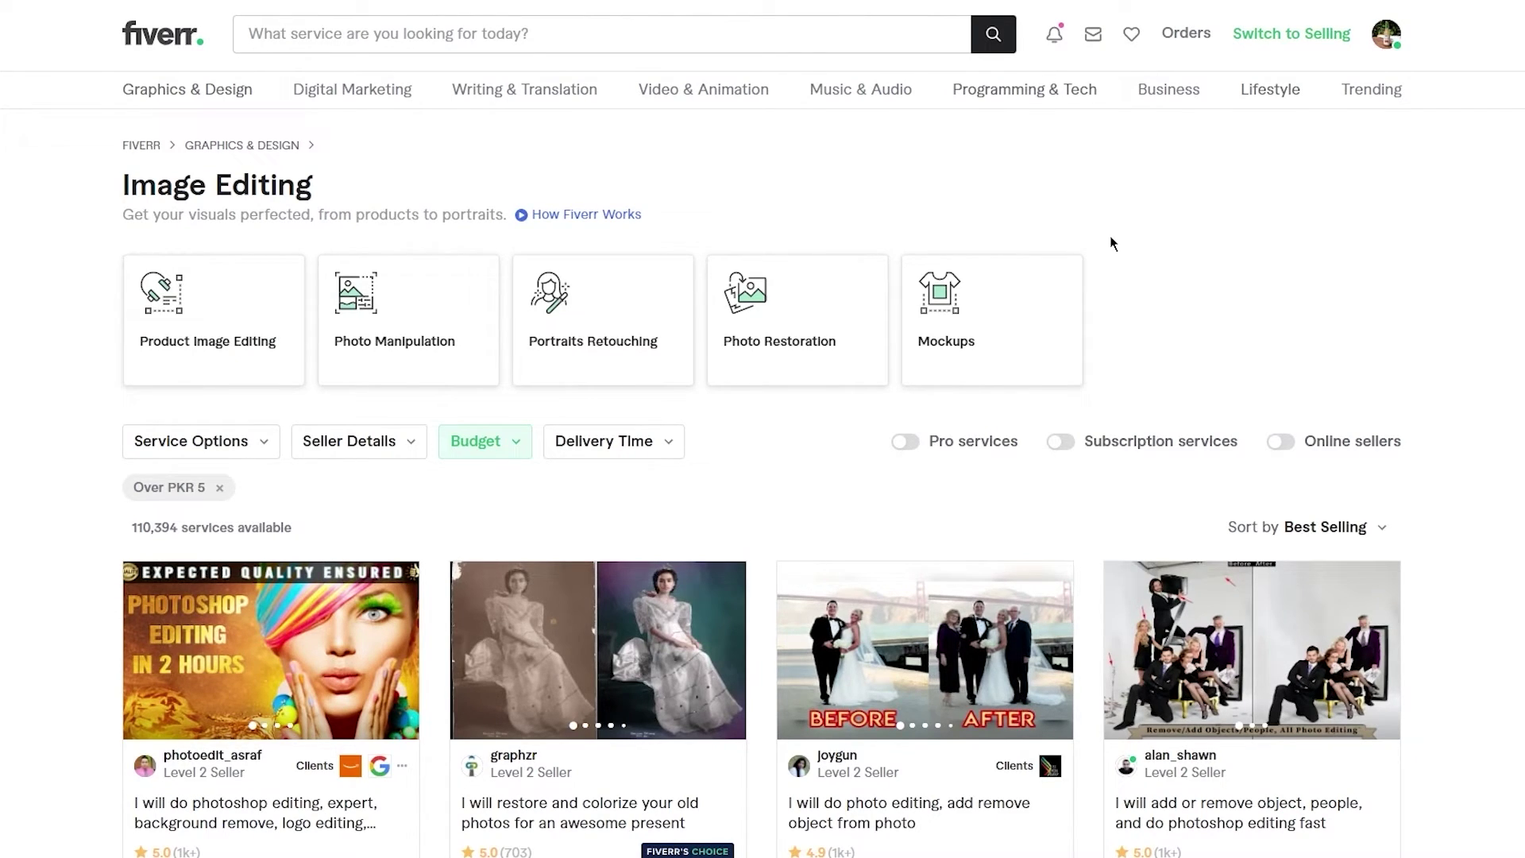
# - Open the Seller Details filter twice and close it without applying any option
pyautogui.click(373, 443)
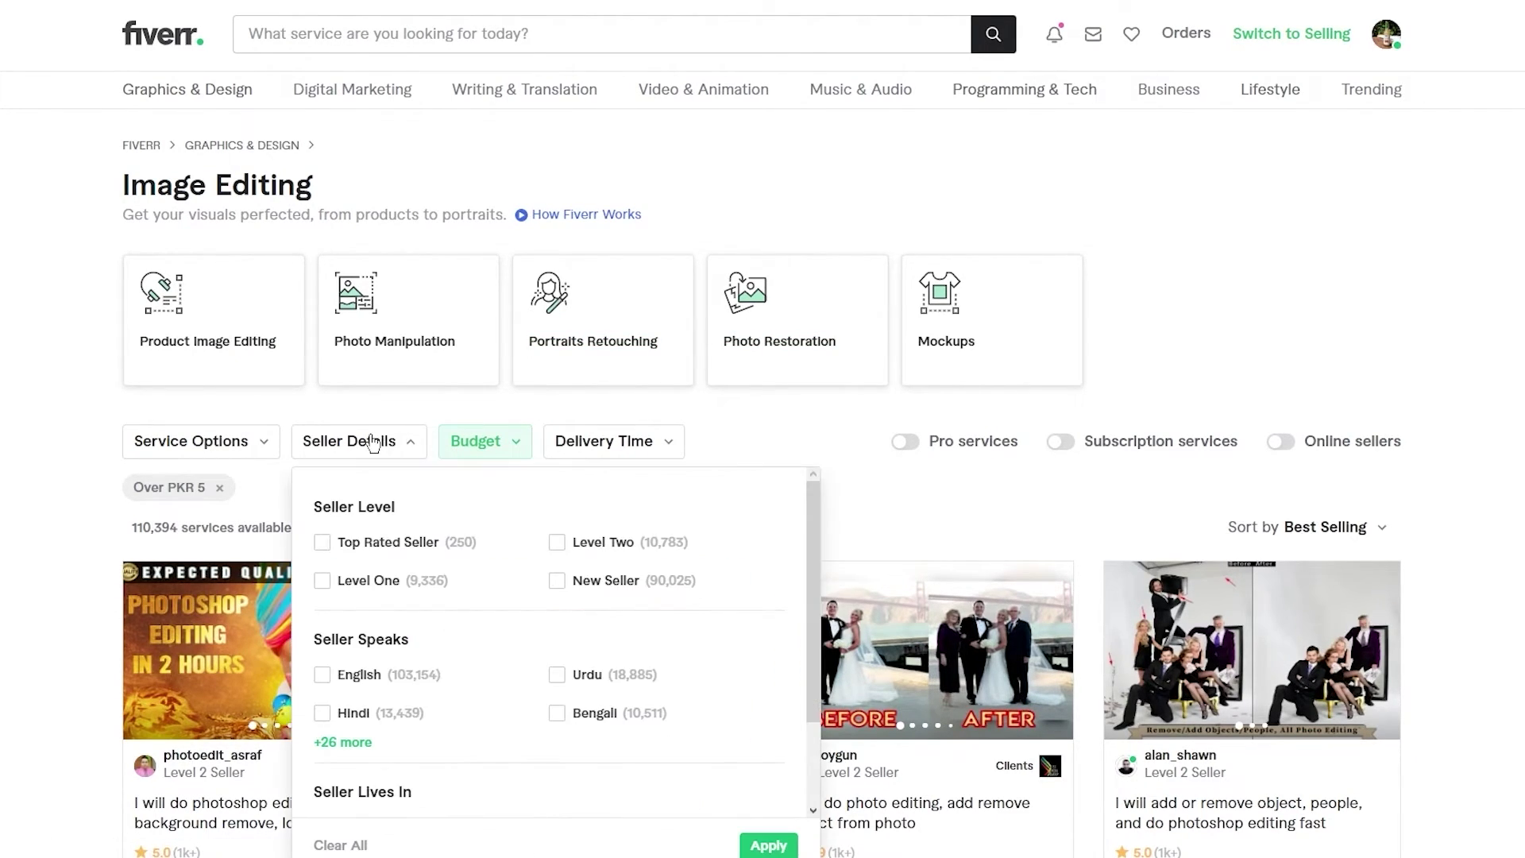
pyautogui.click(1252, 270)
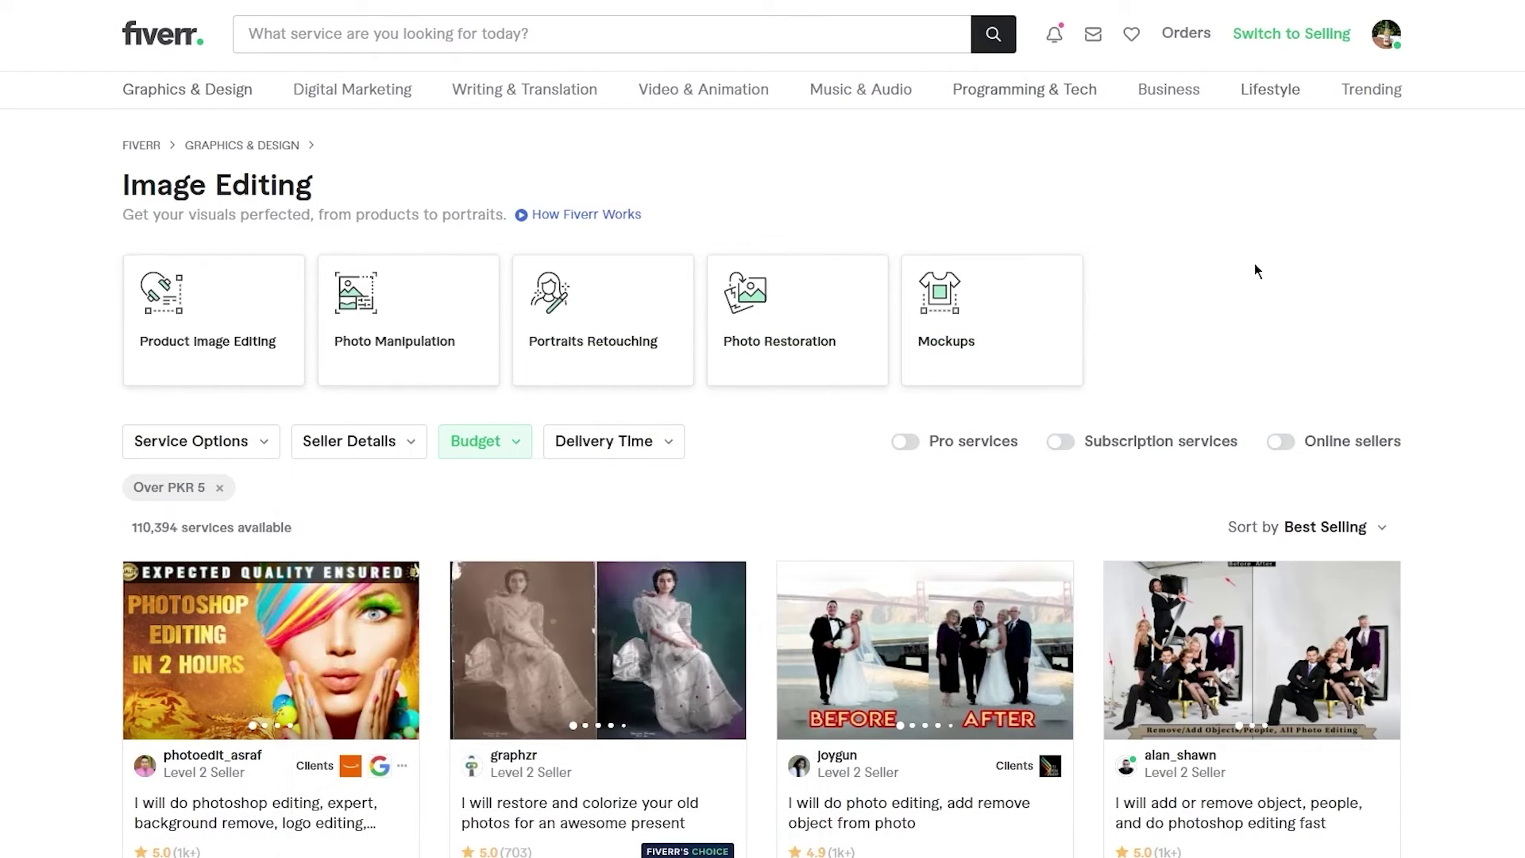
pyautogui.click(395, 442)
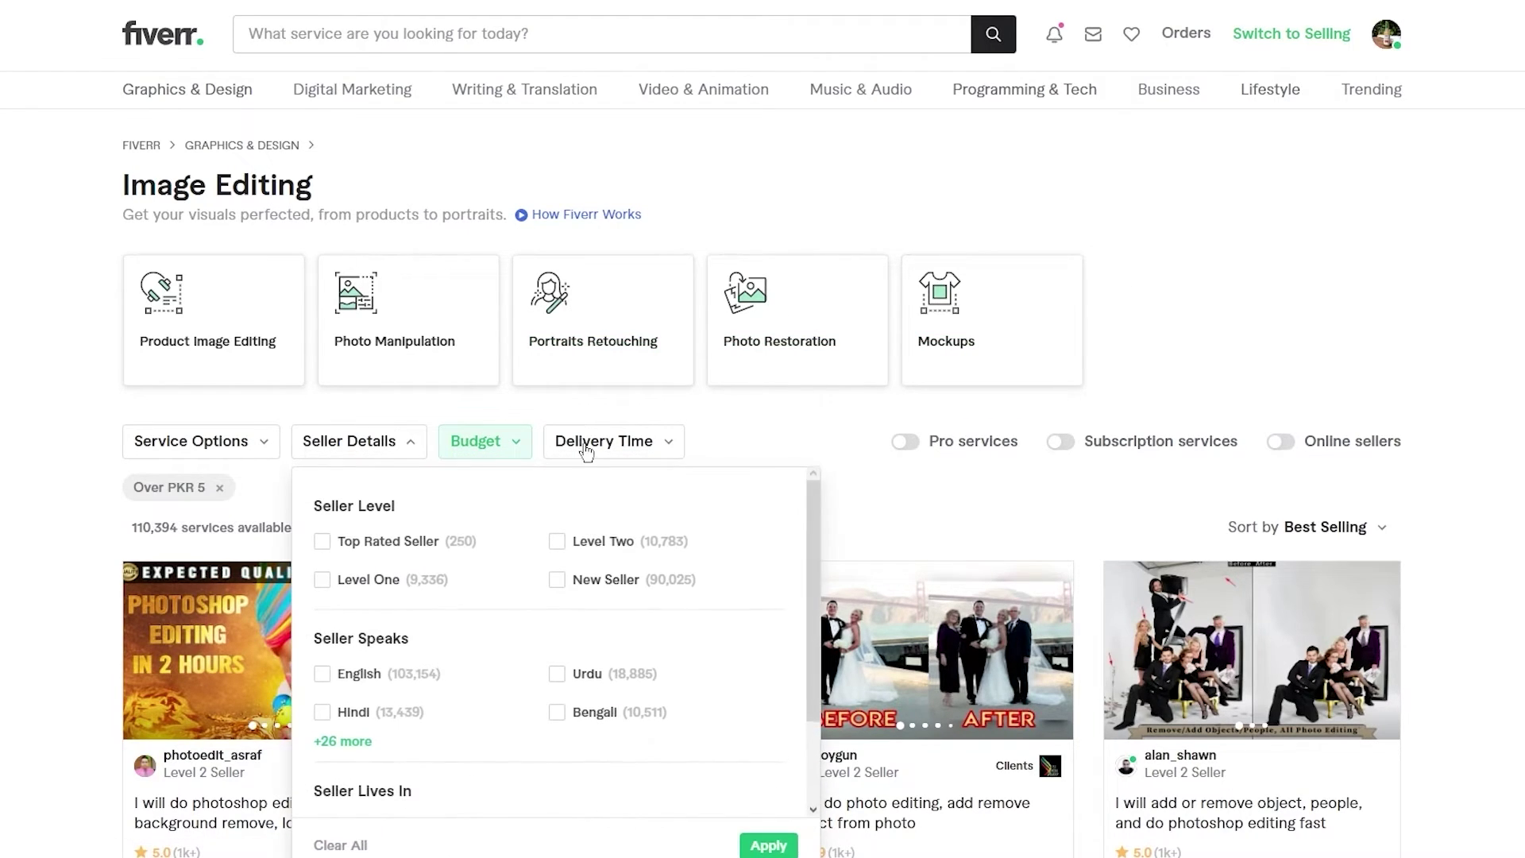
pyautogui.click(92, 397)
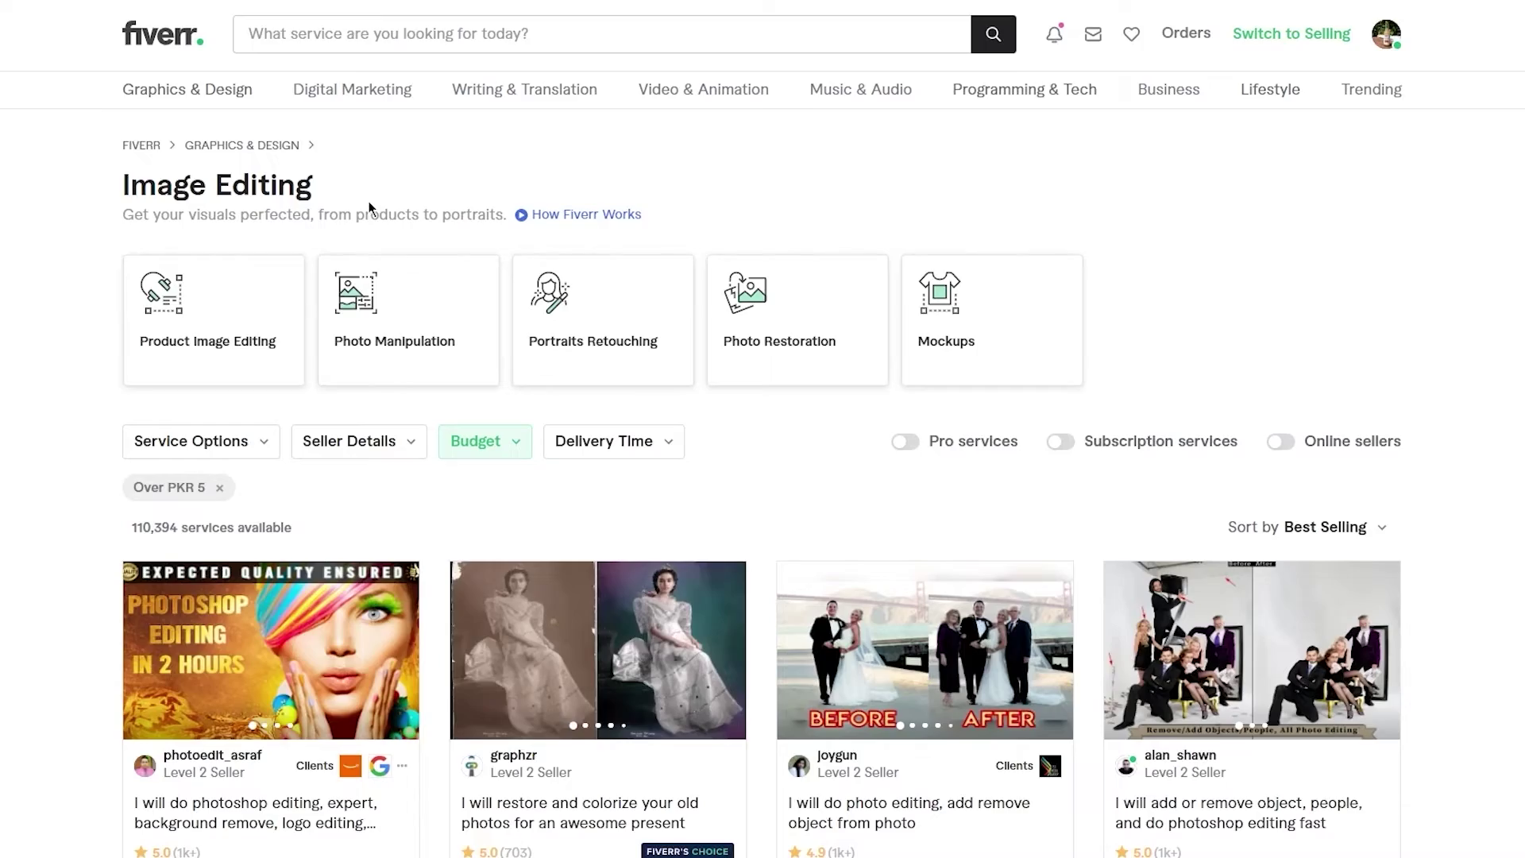
pyautogui.scroll(-20, 1242, 182)
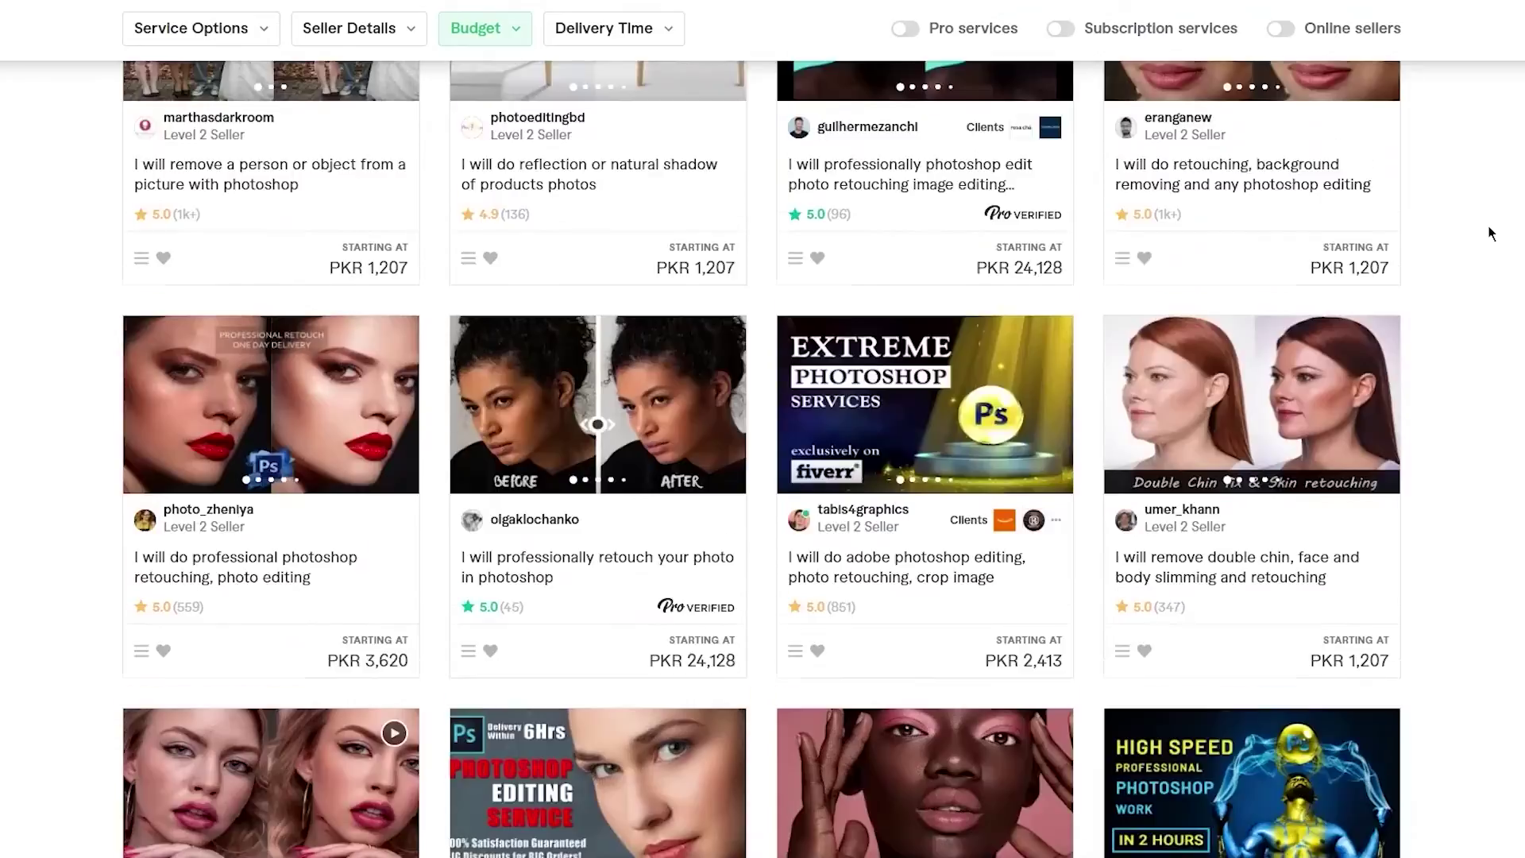
pyautogui.scroll(-3, 1488, 232)
pyautogui.scroll(20, 1488, 231)
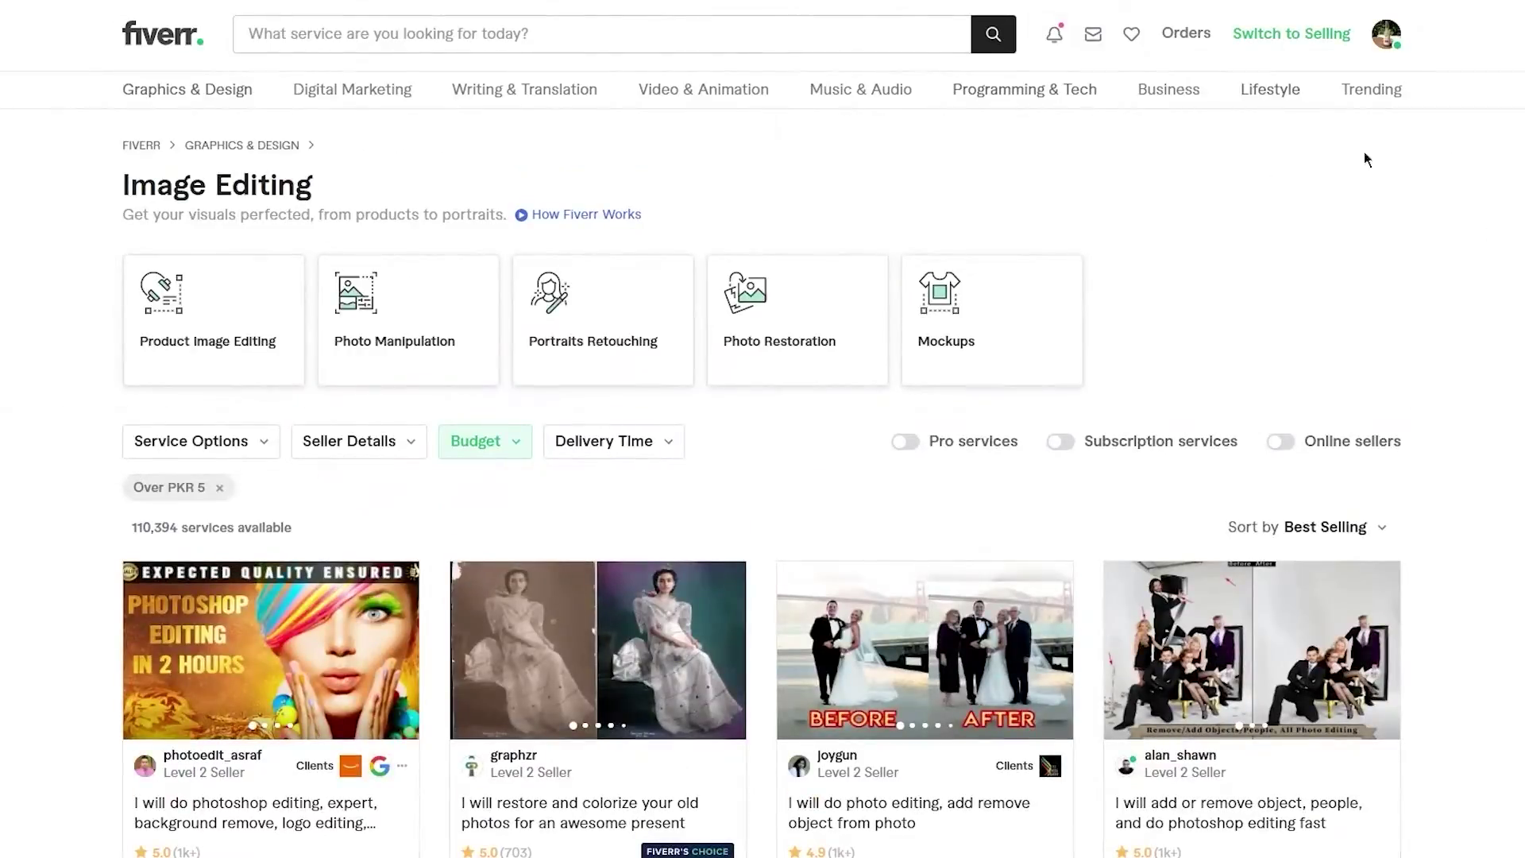
# - Switch to selling mode and scroll through the seller dashboard
pyautogui.click(1309, 36)
pyautogui.scroll(-3, 1090, 274)
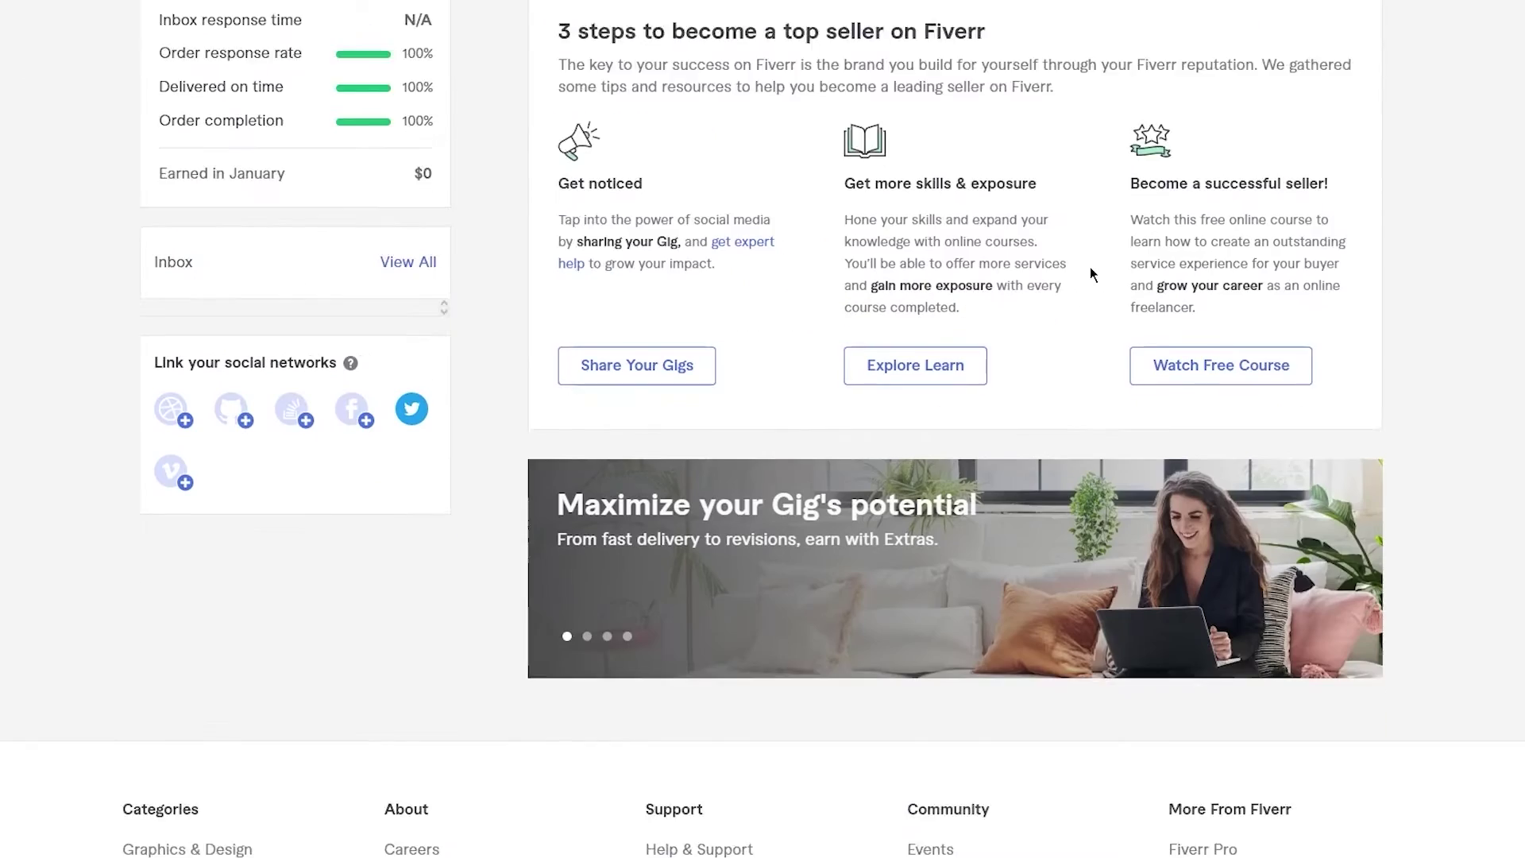
pyautogui.scroll(-3, 1091, 272)
pyautogui.scroll(6, 1090, 272)
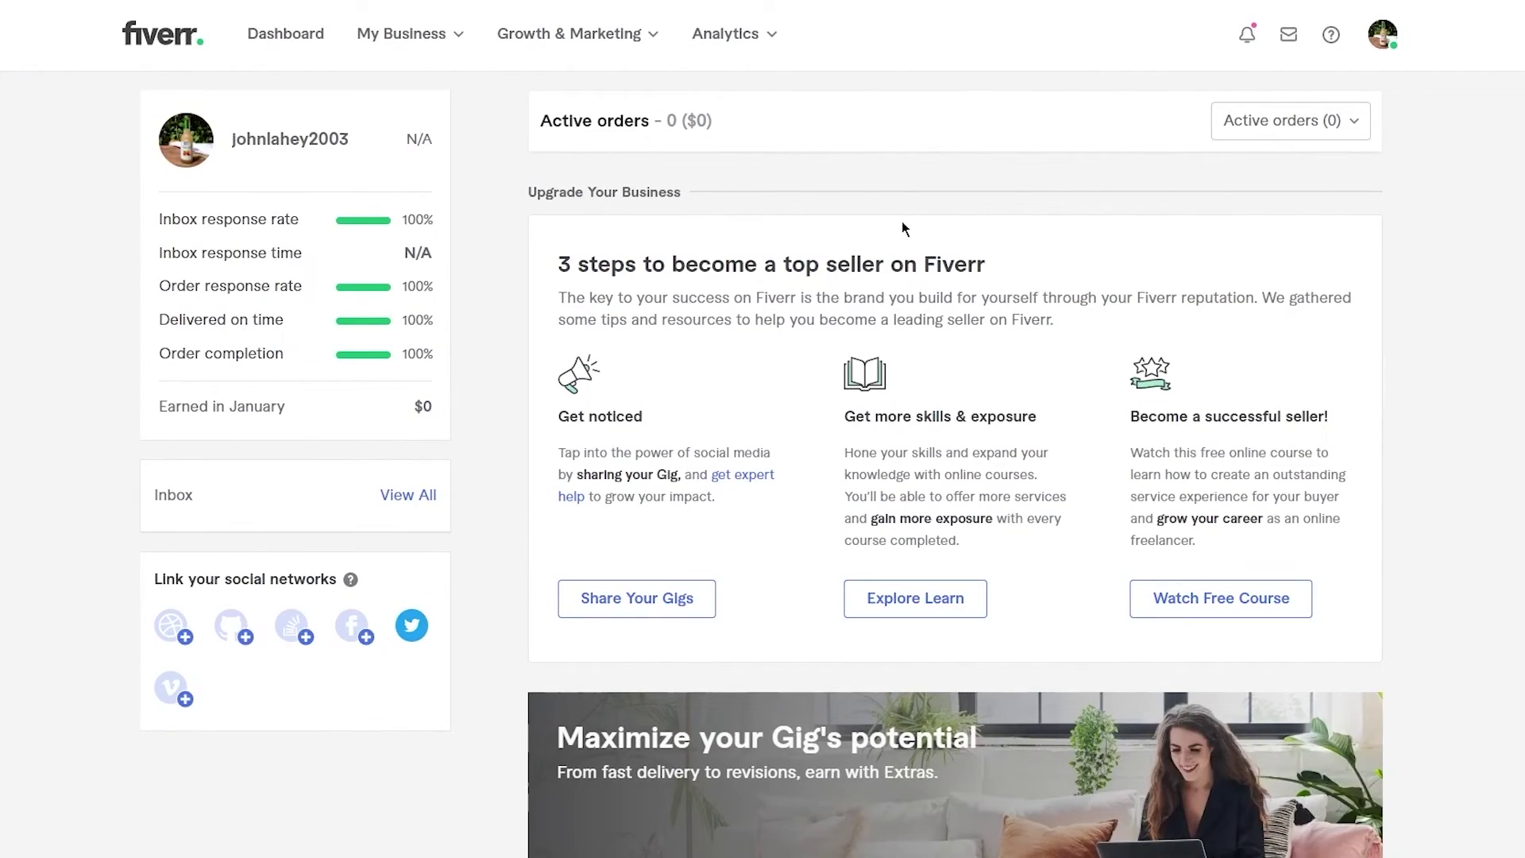
pyautogui.scroll(-1, 863, 120)
pyautogui.scroll(1, 862, 121)
# - Reload the seller Dashboard, review its 0 active orders and earnings, then open My Business
pyautogui.click(280, 33)
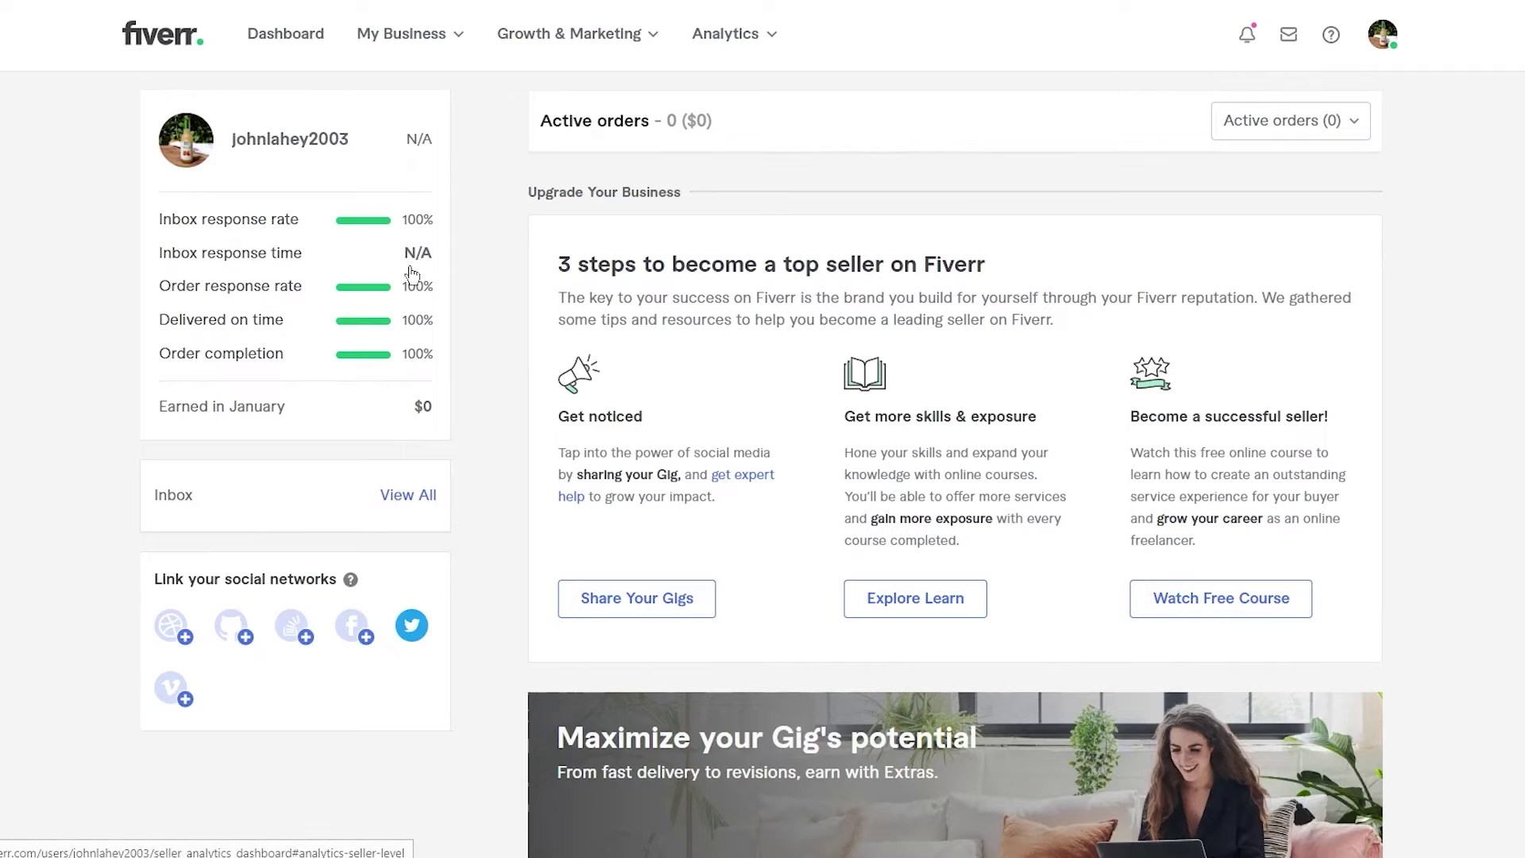
pyautogui.scroll(-2, 453, 359)
pyautogui.scroll(2, 452, 359)
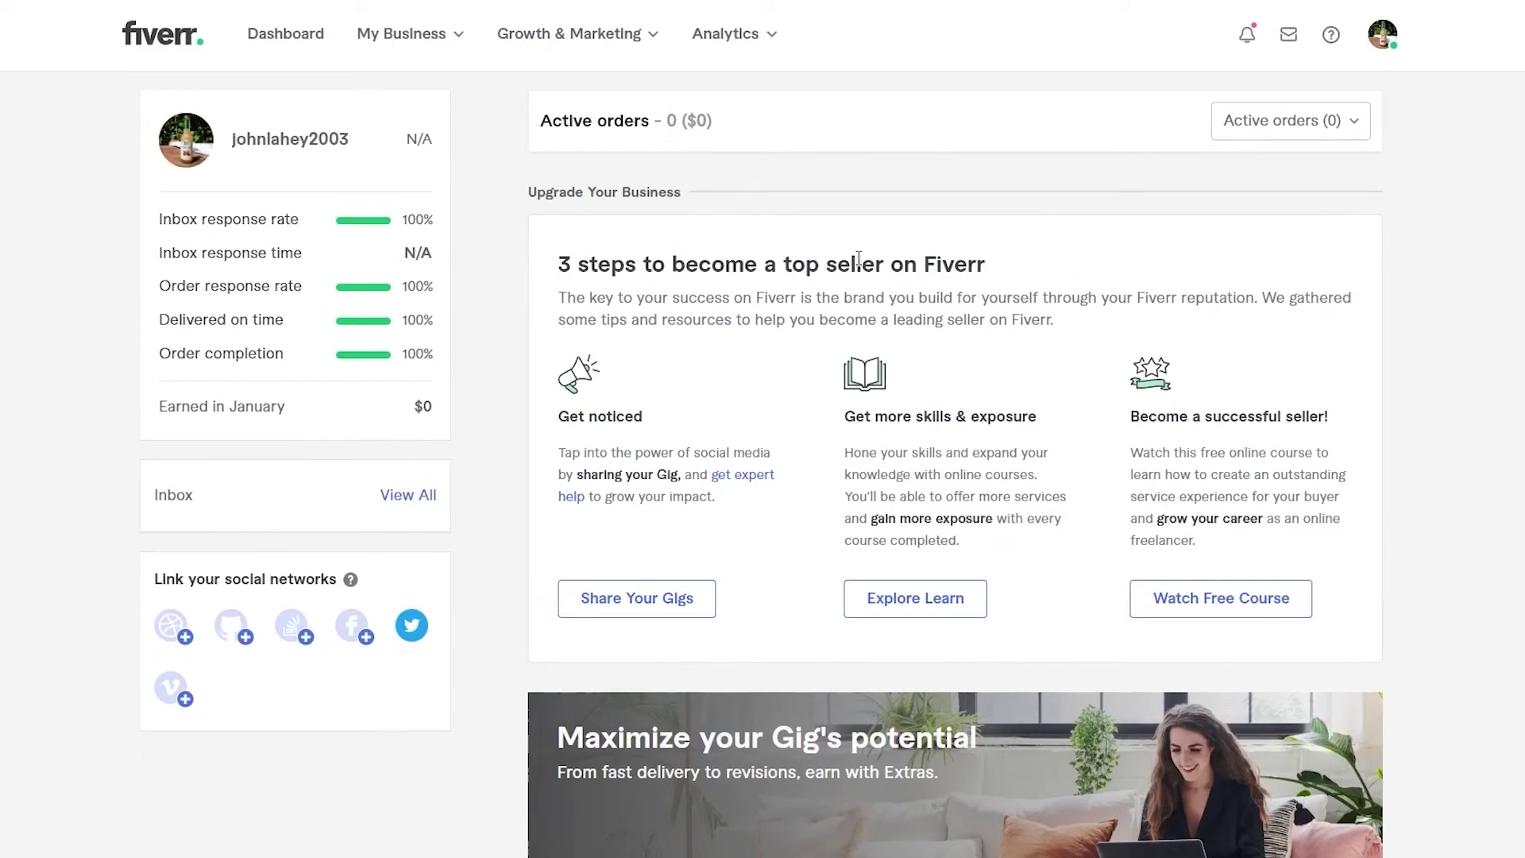
pyautogui.scroll(-3, 659, 291)
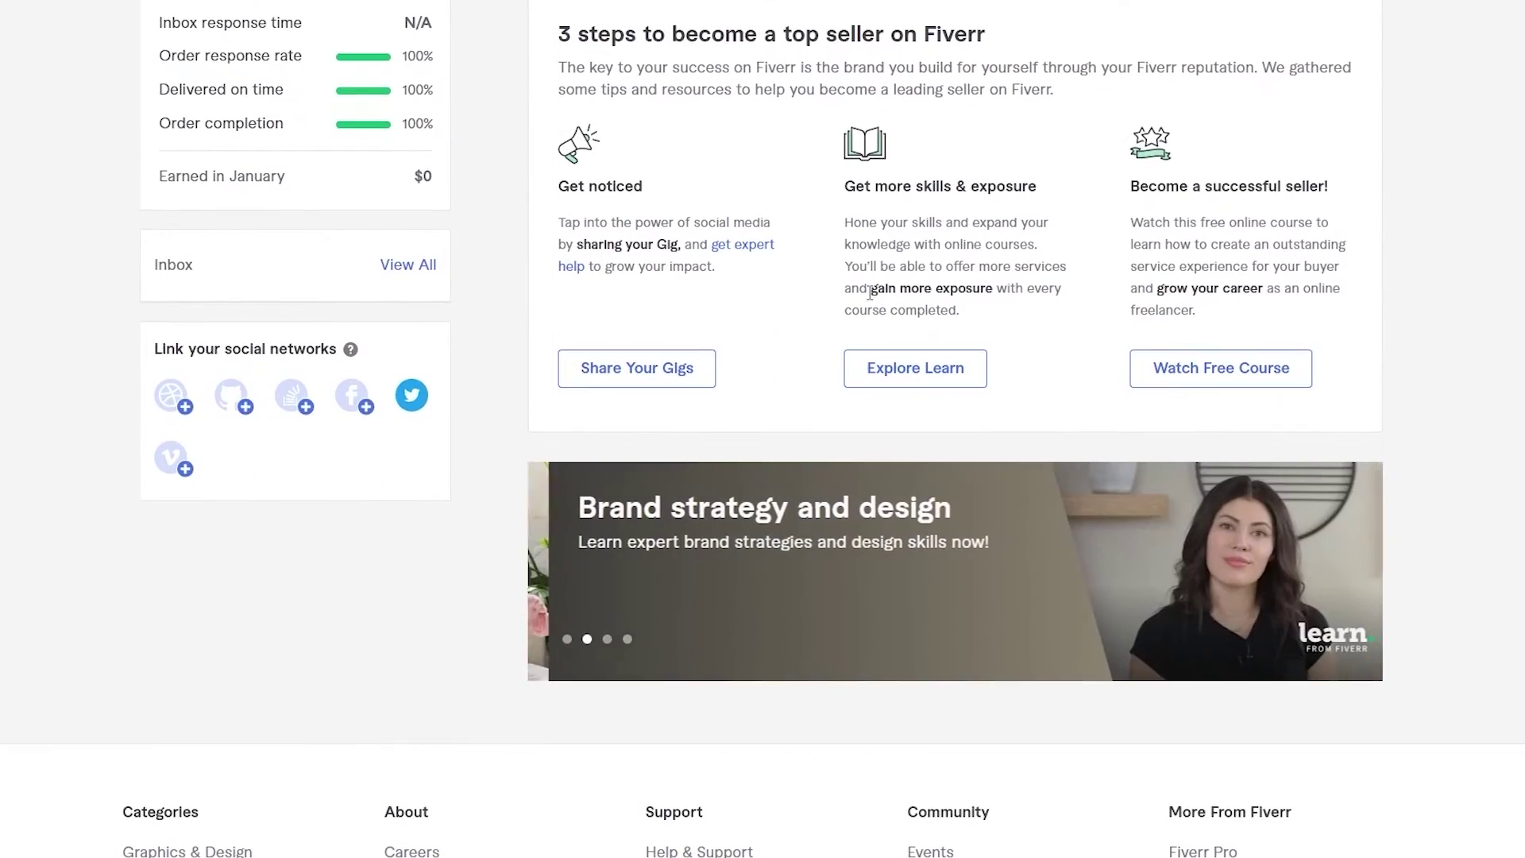
pyautogui.scroll(1, 945, 224)
pyautogui.scroll(-1, 946, 220)
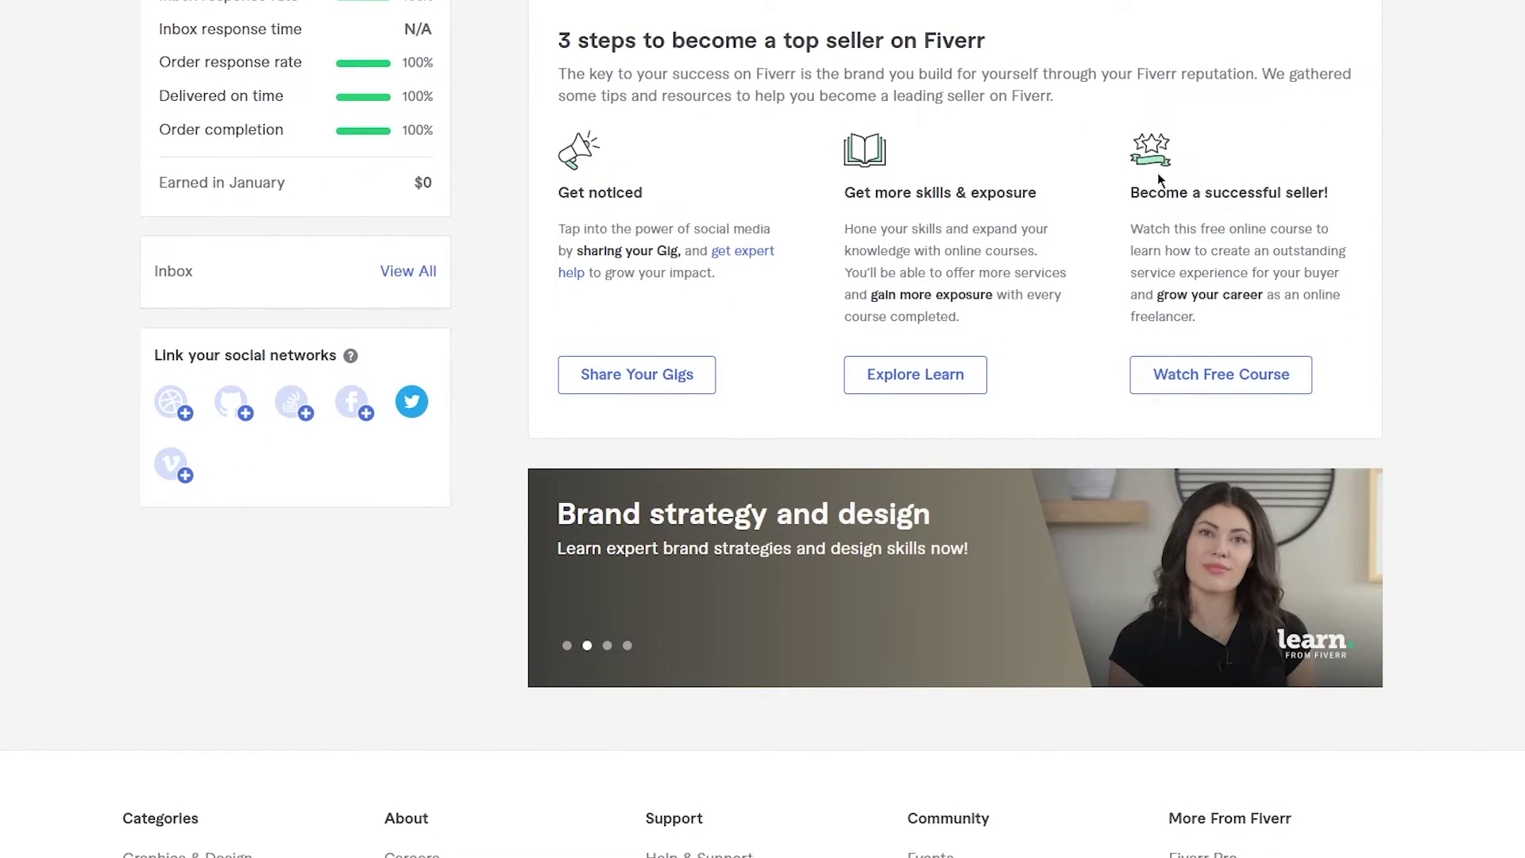
pyautogui.scroll(3, 1450, 273)
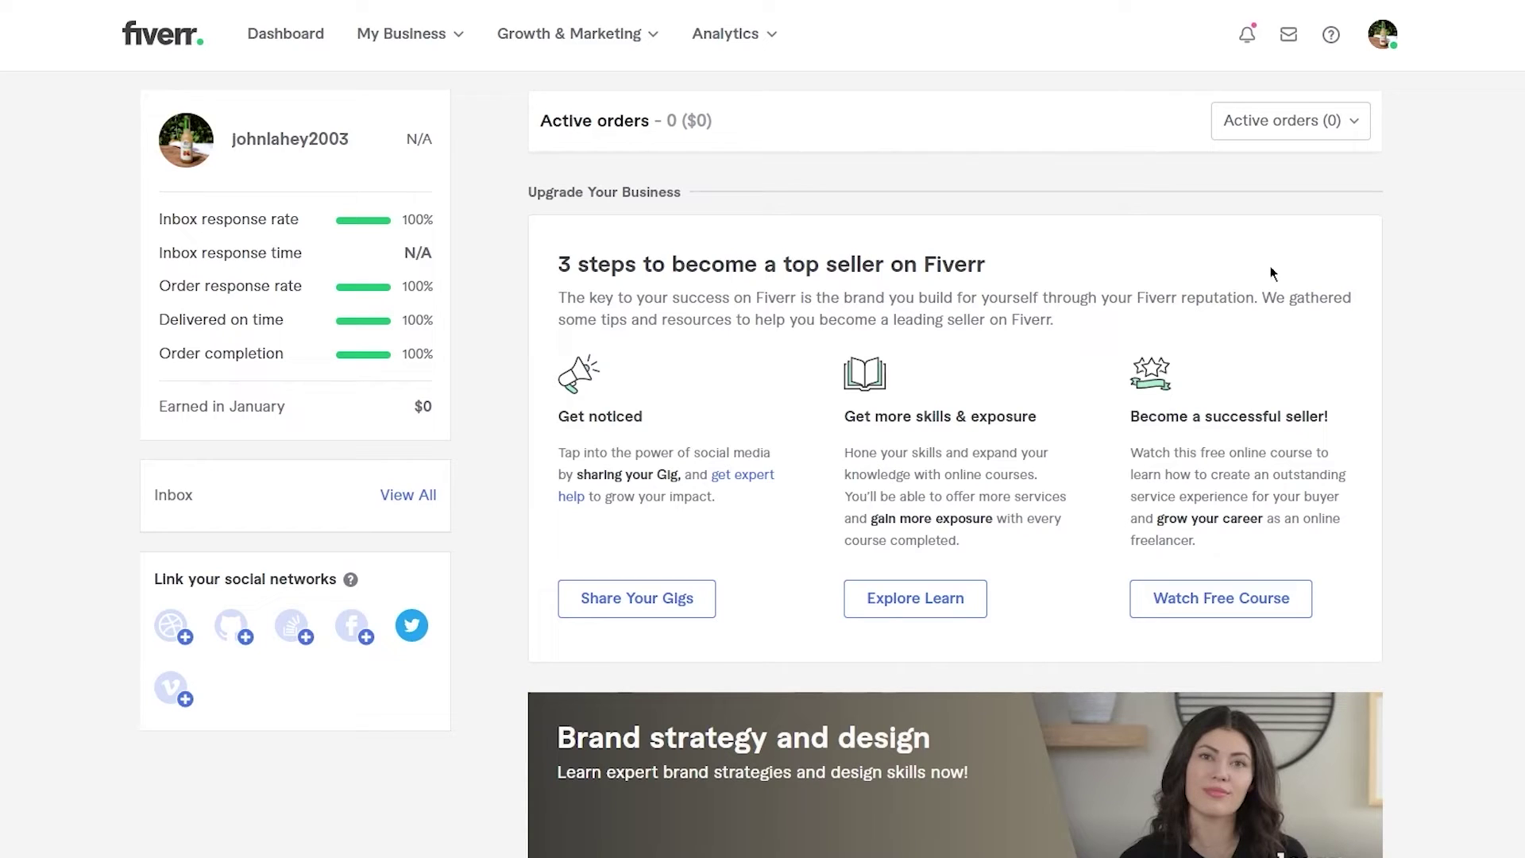
pyautogui.click(454, 44)
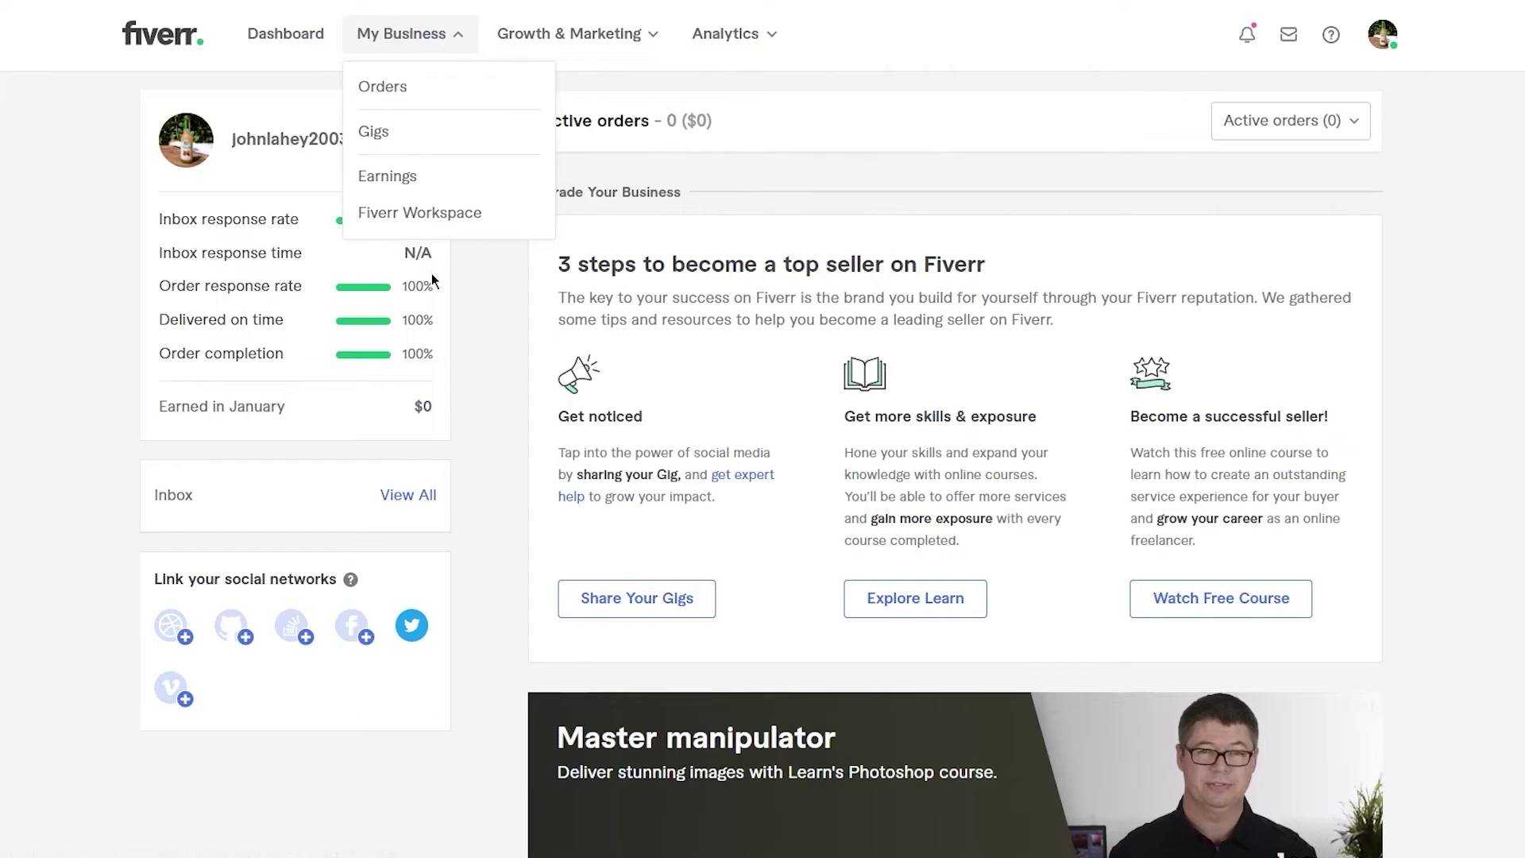
# - Check the empty Manage Orders page from My Business
pyautogui.click(424, 94)
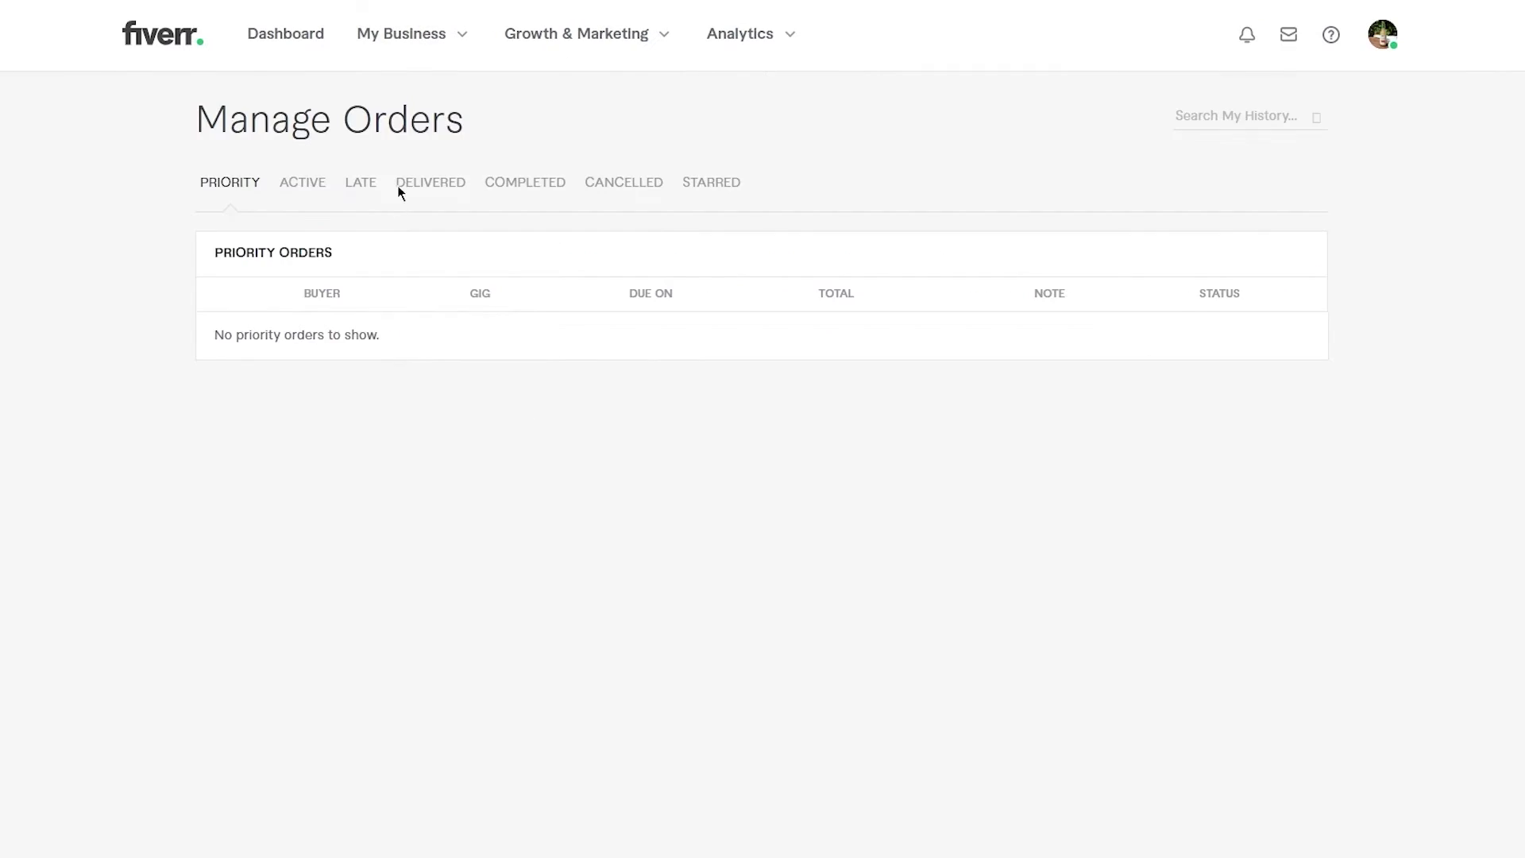
pyautogui.scroll(-1, 559, 317)
pyautogui.scroll(1, 560, 318)
# - View the Gigs page with the one draft collage design gig, then reopen My Business
pyautogui.moveTo(436, 61)
pyautogui.click(421, 132)
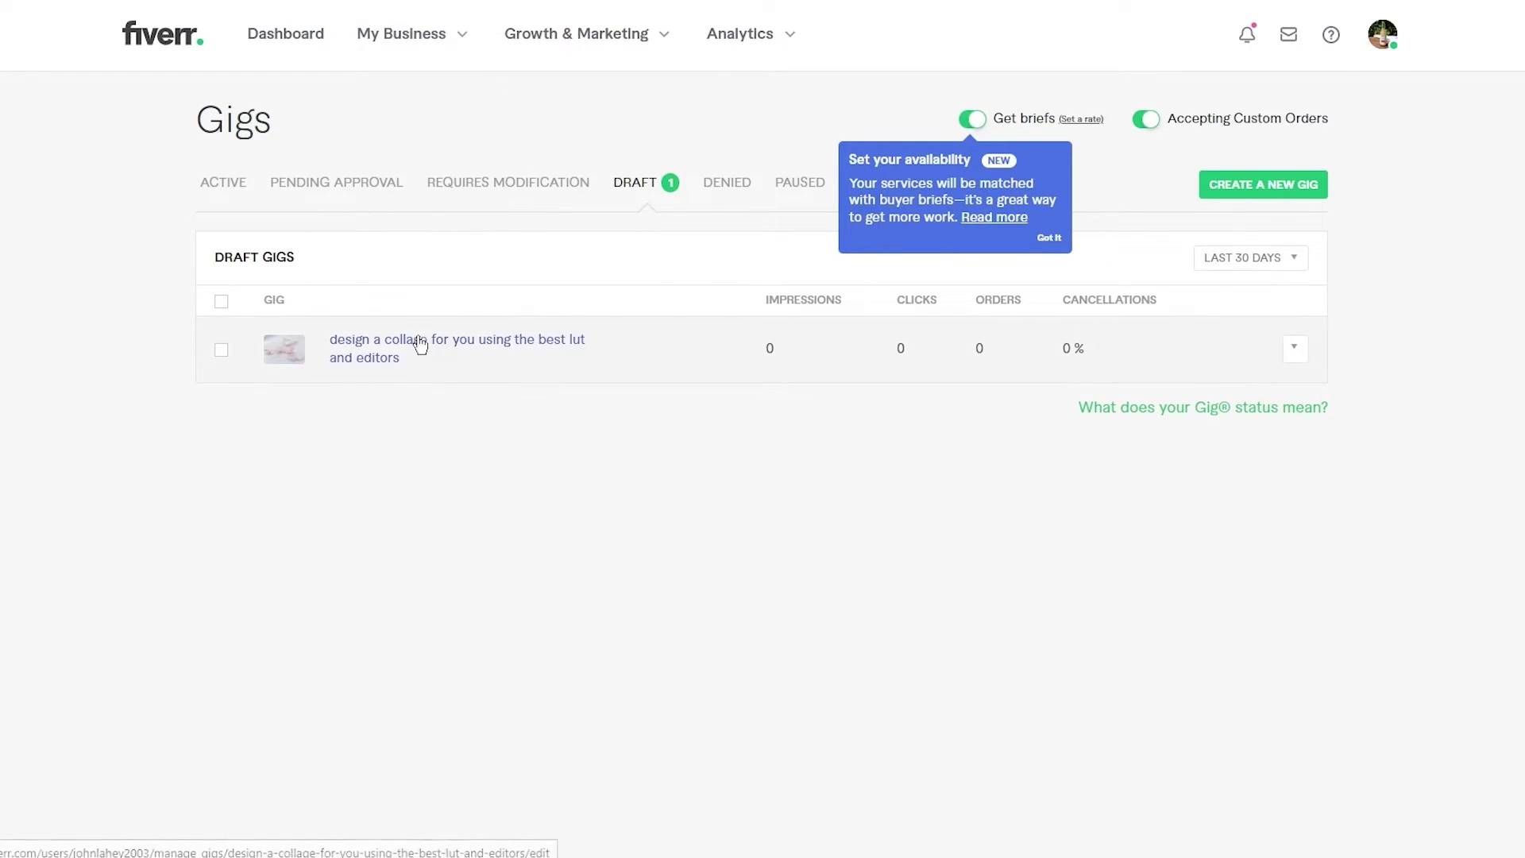
pyautogui.click(462, 40)
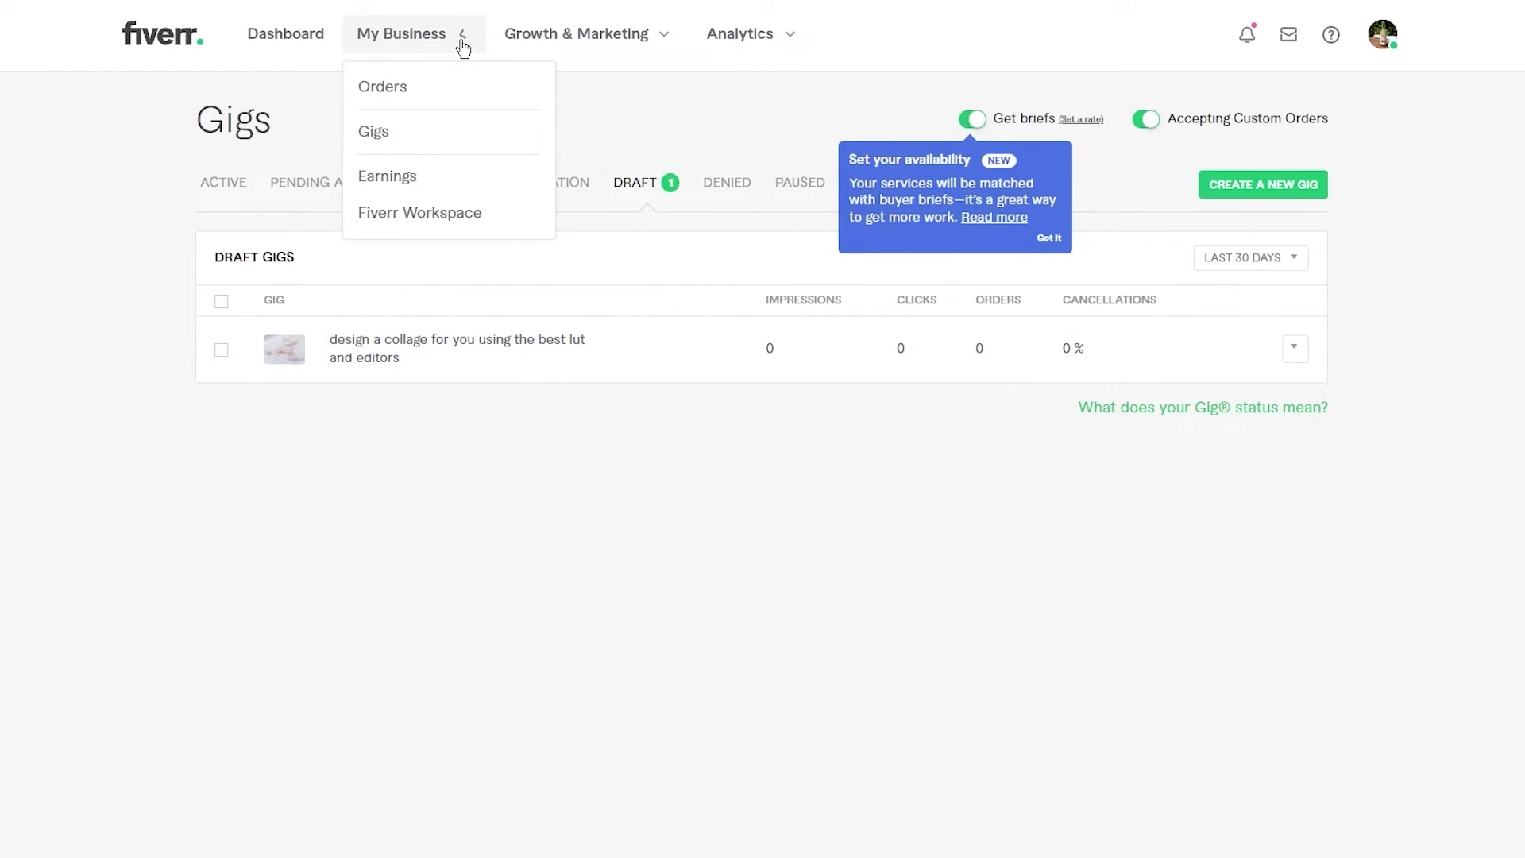
# - Open Earnings, dismiss the 'Meet your new earnings page' intro, and review the $0.00 balances
pyautogui.click(460, 189)
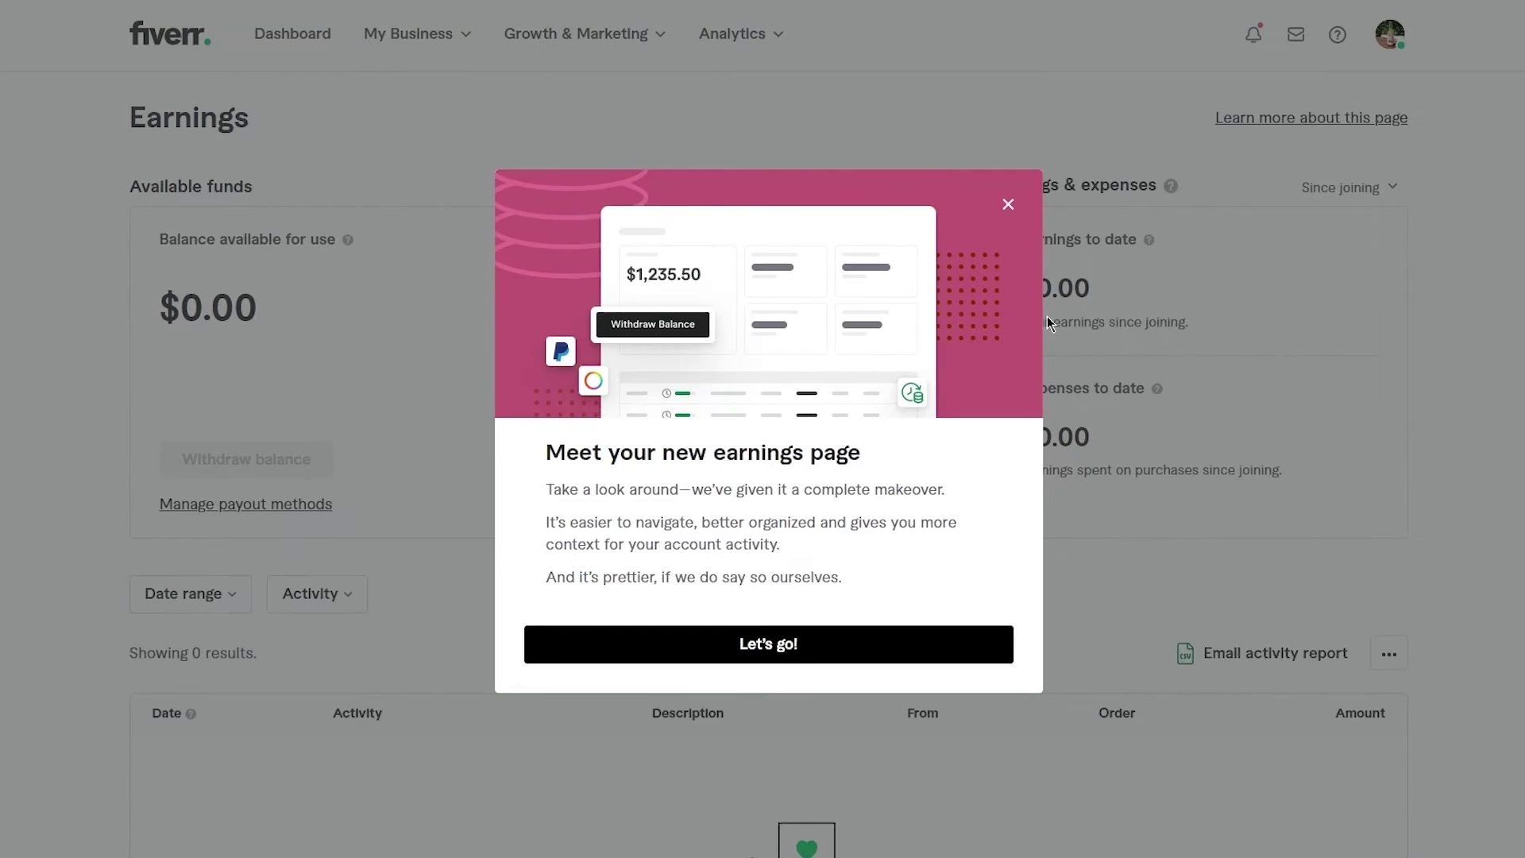
pyautogui.click(998, 214)
pyautogui.scroll(-10, 753, 500)
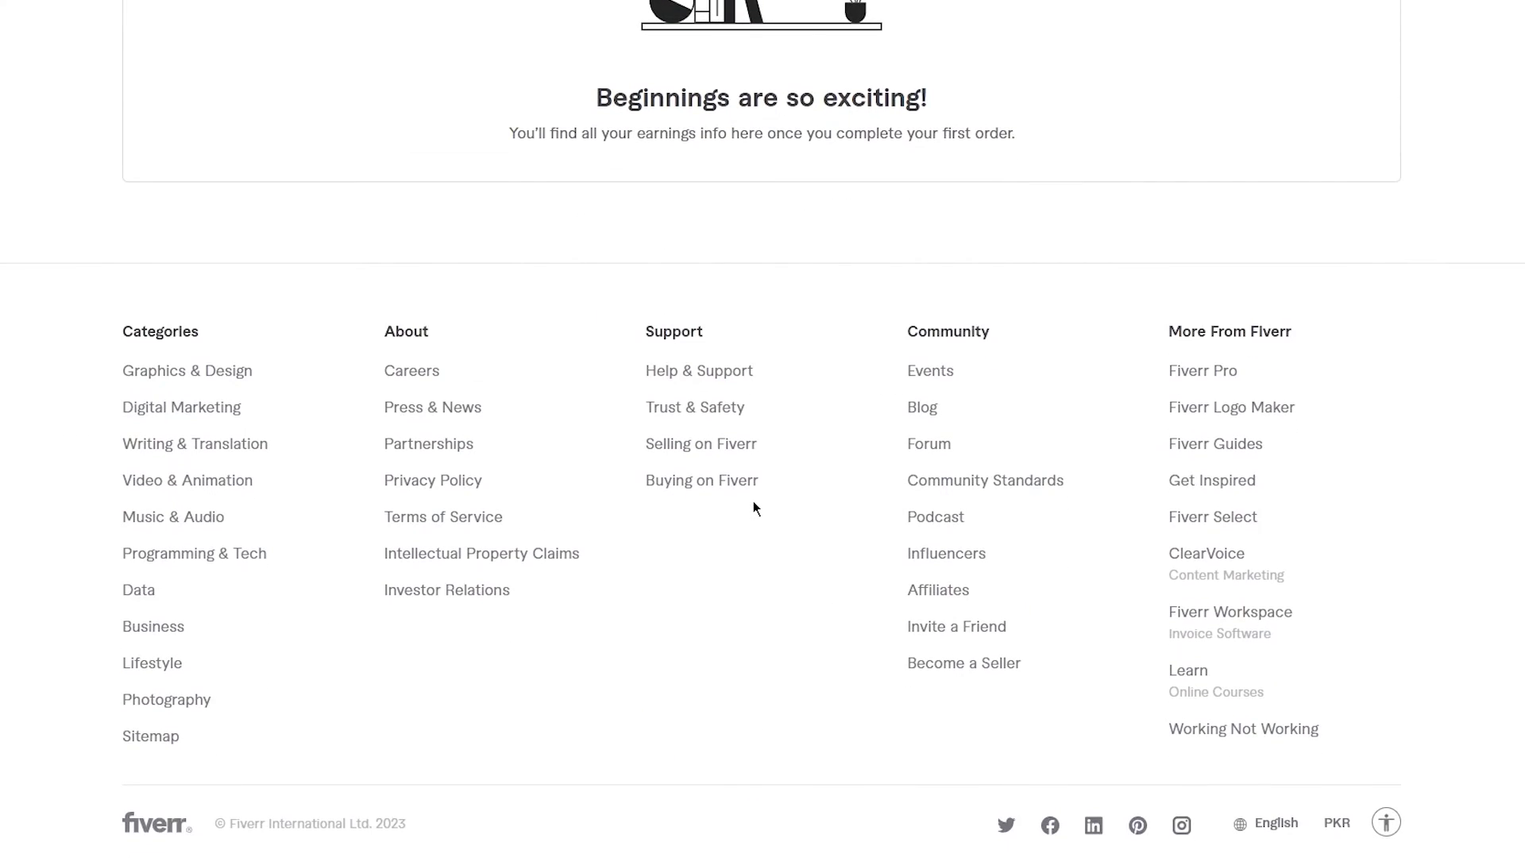
pyautogui.scroll(8, 753, 501)
pyautogui.scroll(3, 752, 502)
pyautogui.scroll(-2, 660, 499)
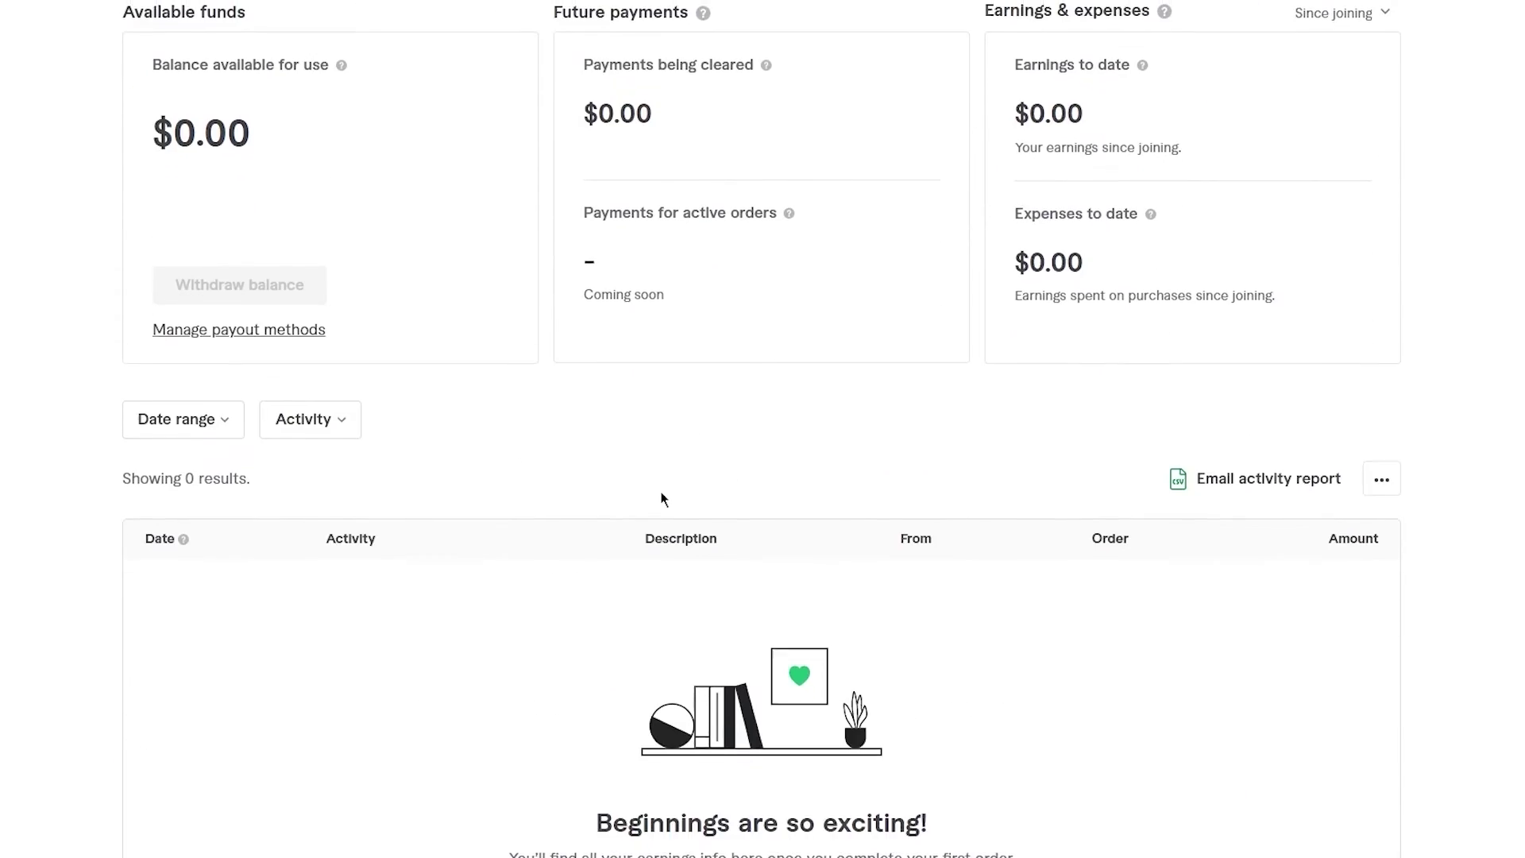
pyautogui.scroll(2, 660, 499)
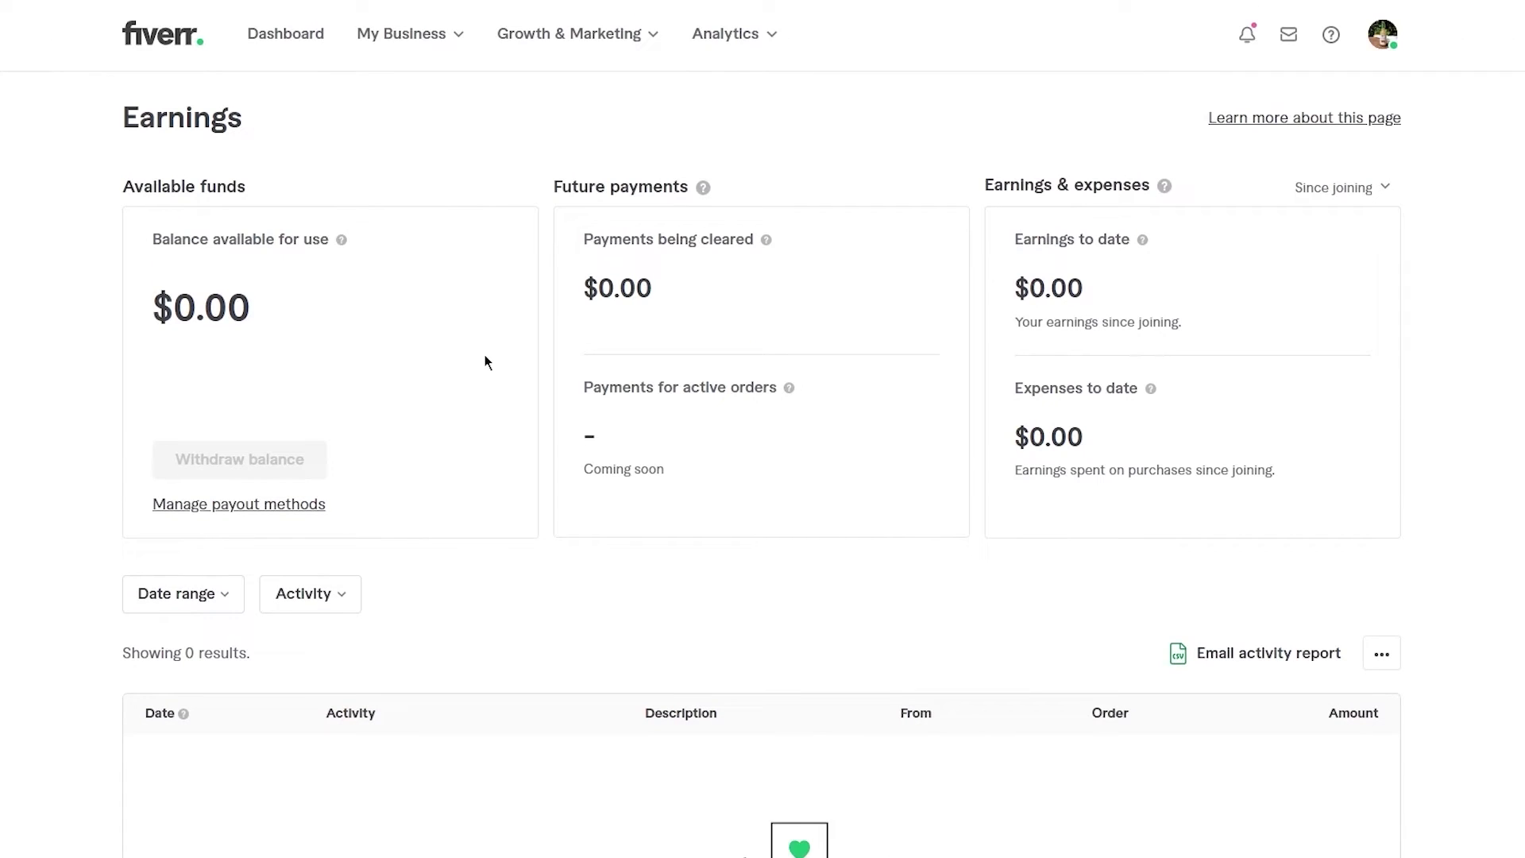
pyautogui.click(213, 508)
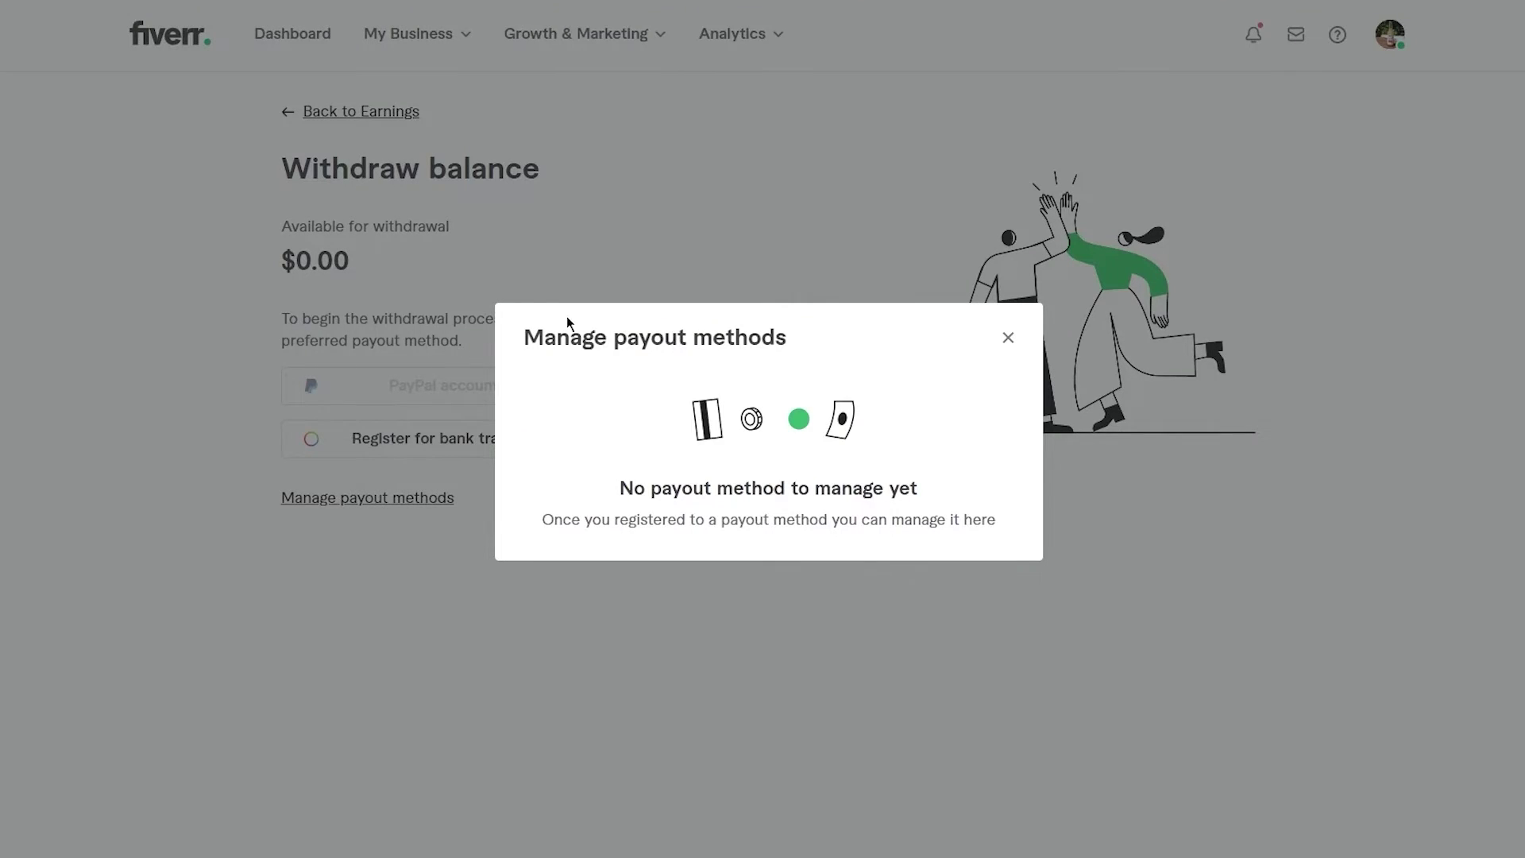
pyautogui.click(580, 288)
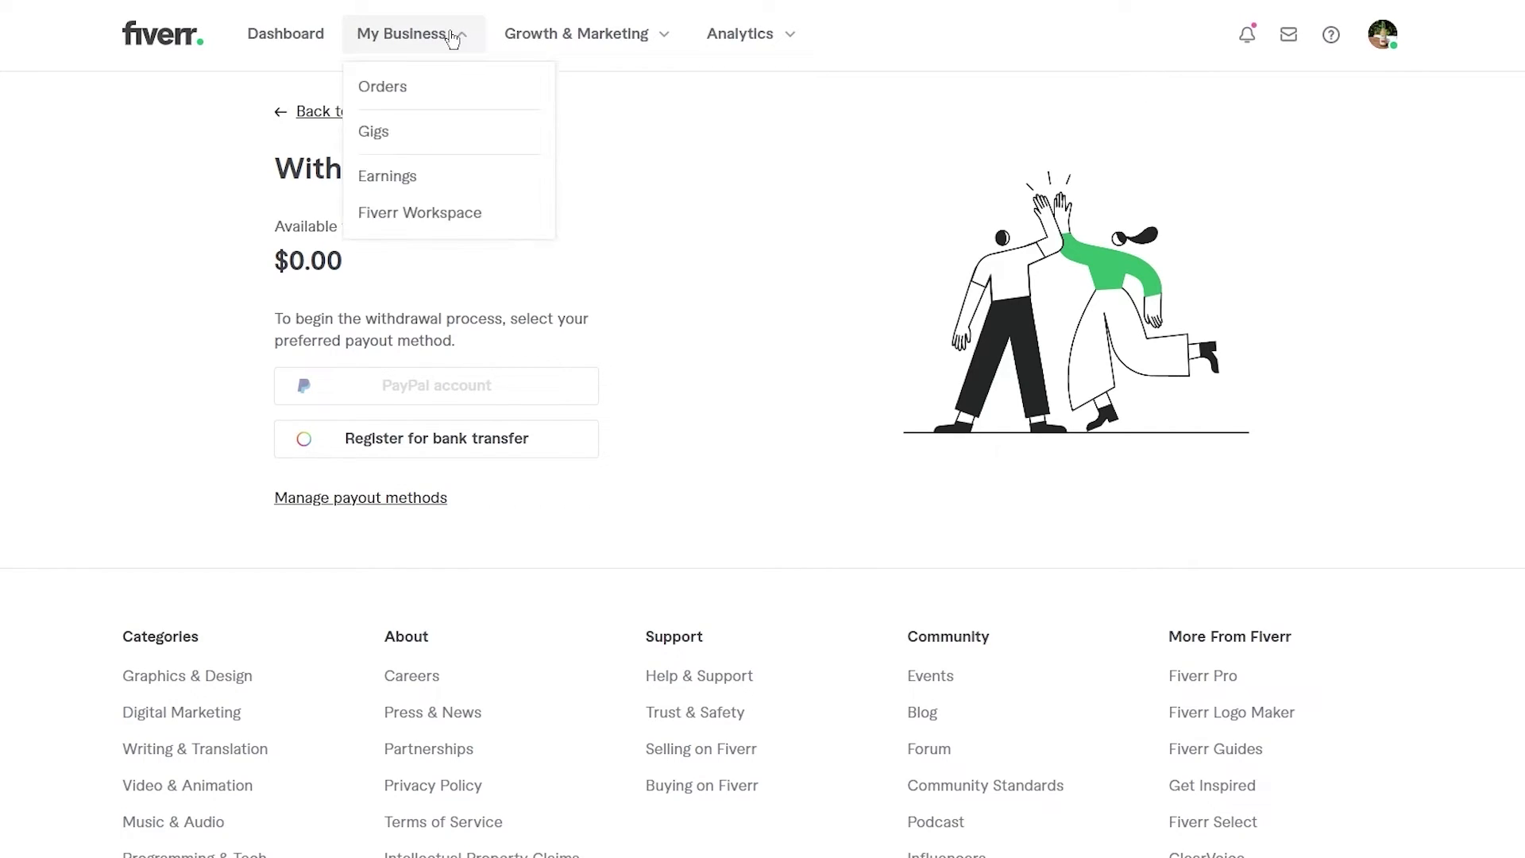
pyautogui.click(475, 208)
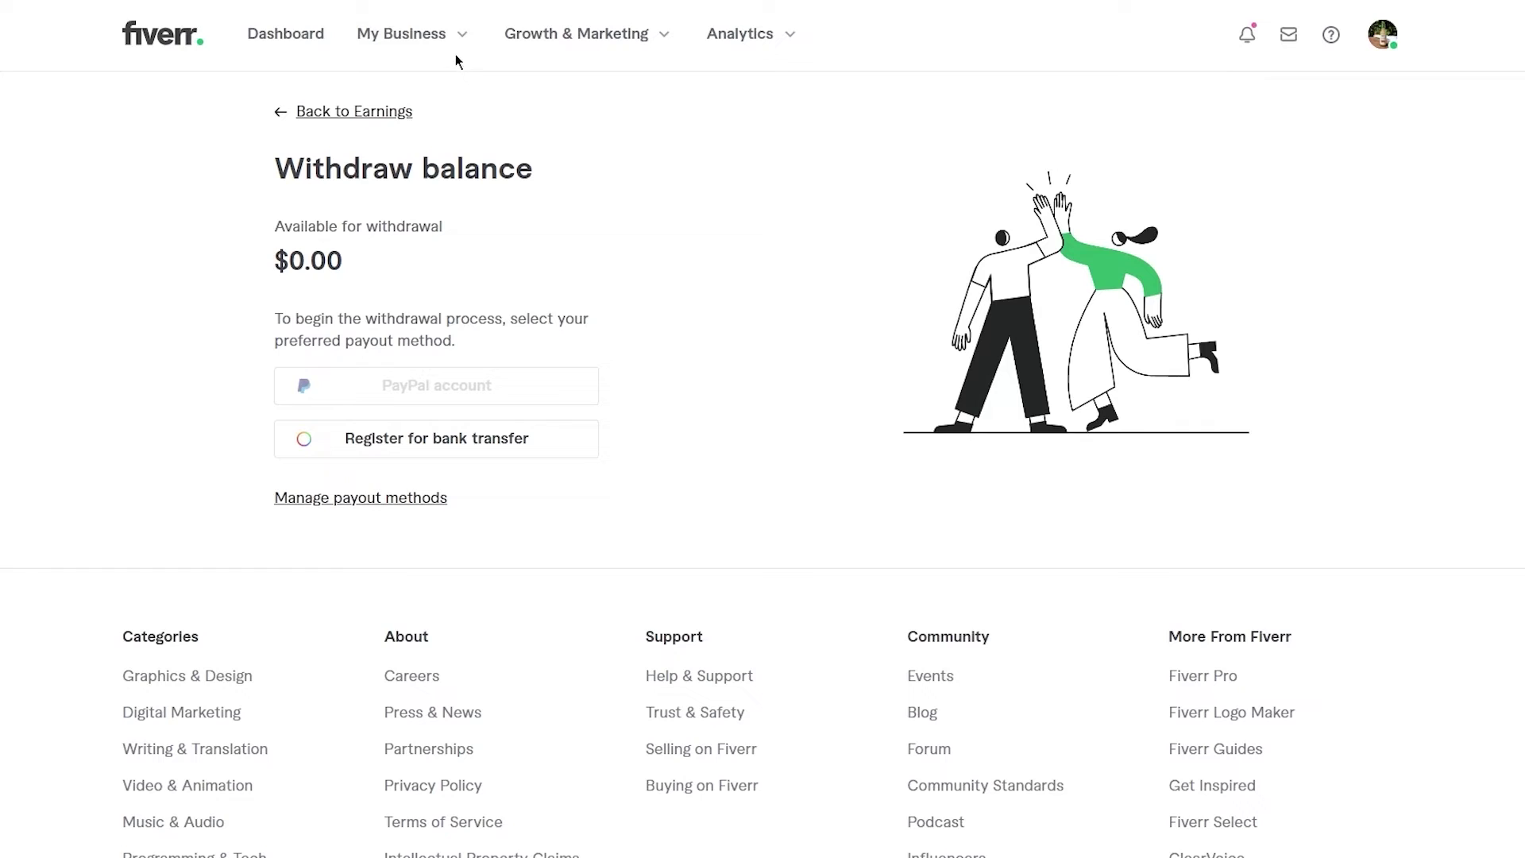
pyautogui.moveTo(429, 55)
pyautogui.click(429, 225)
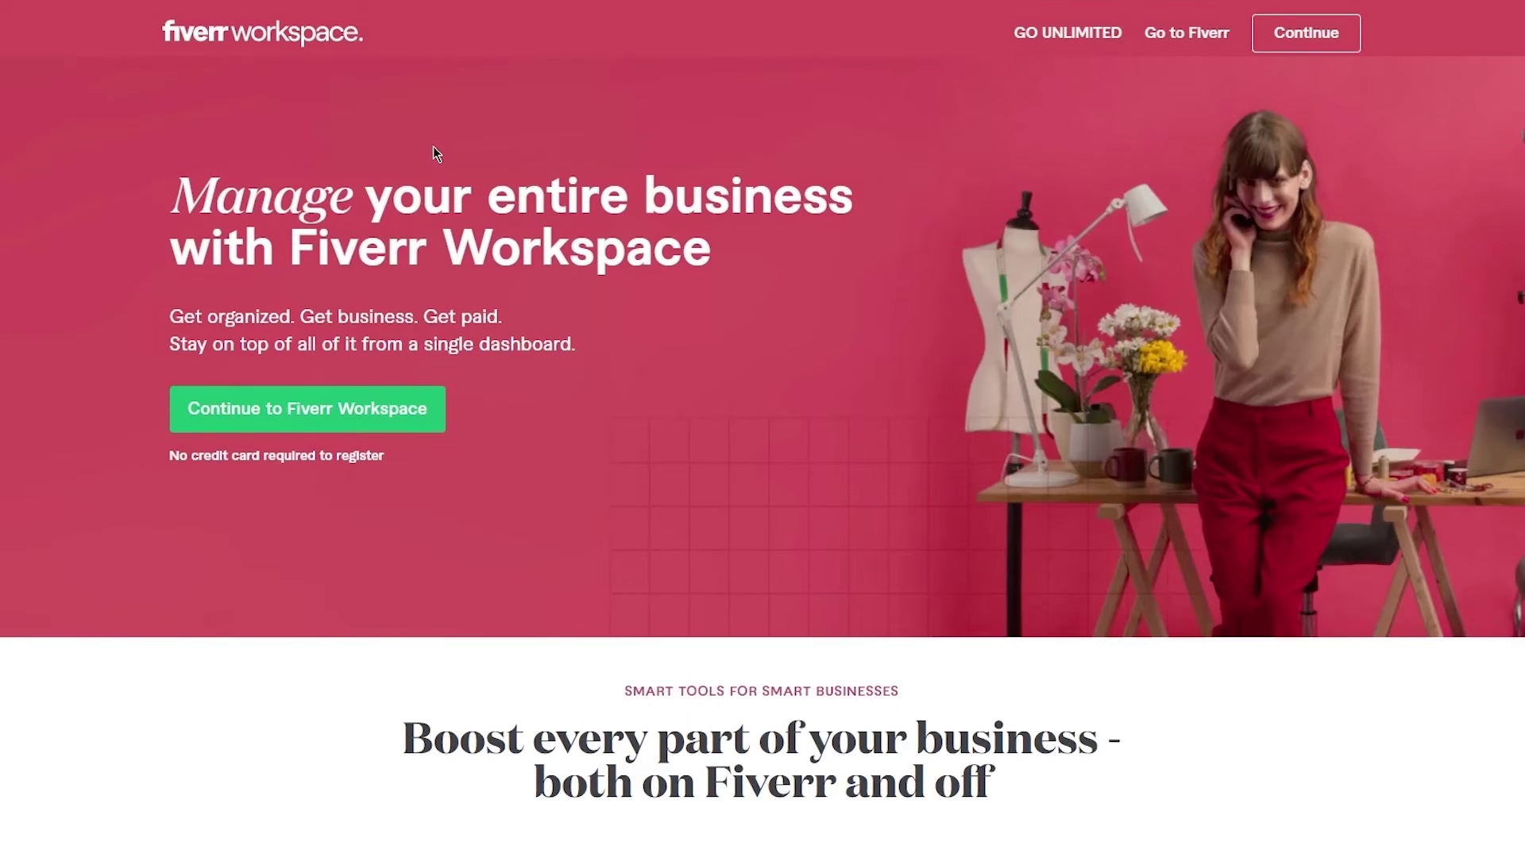
pyautogui.scroll(-7, 434, 149)
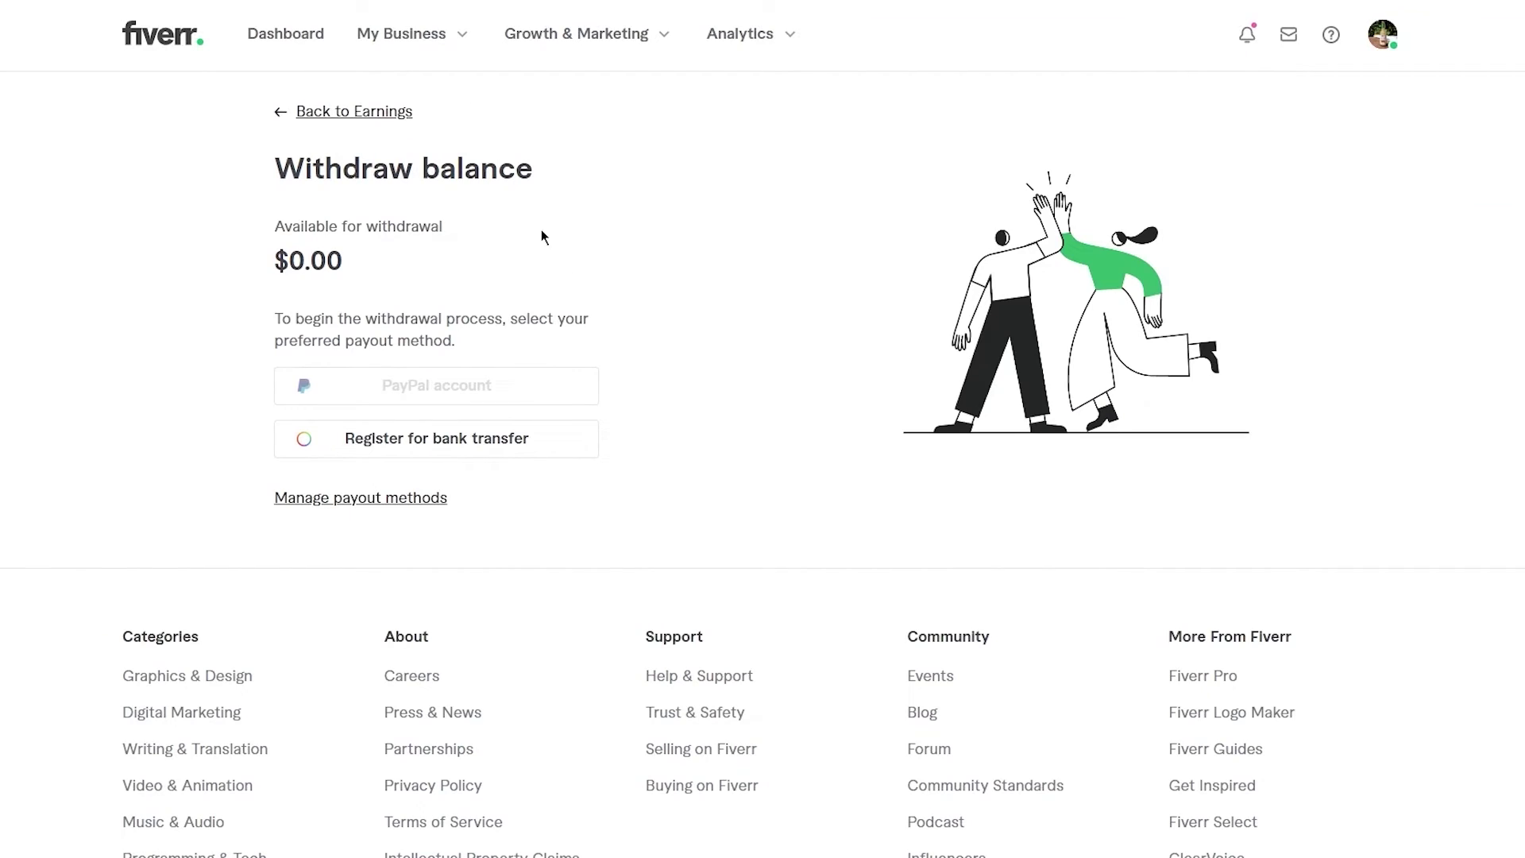
pyautogui.click(579, 34)
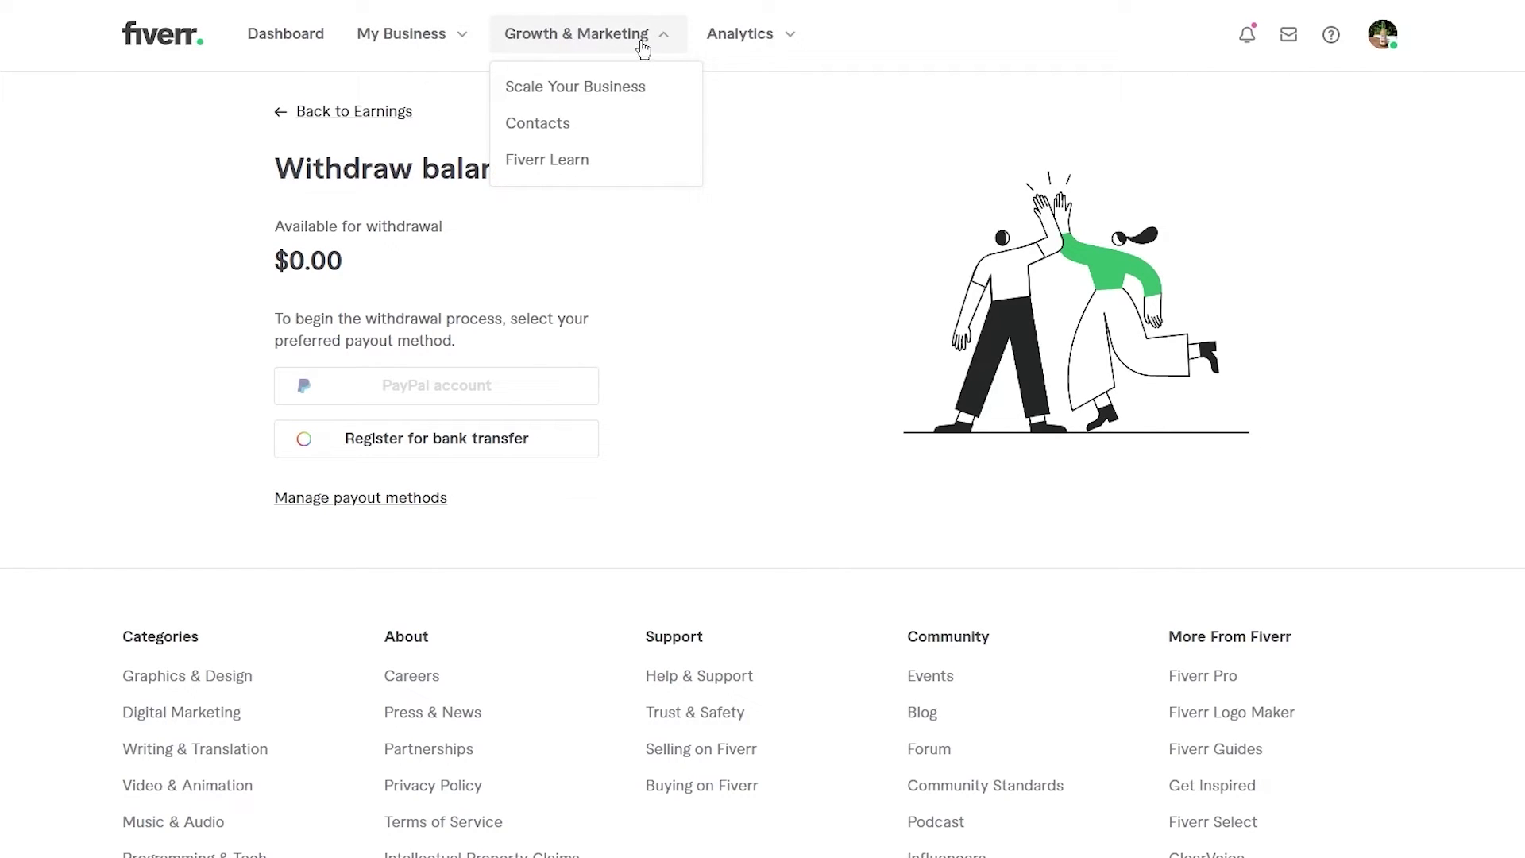
pyautogui.click(730, 46)
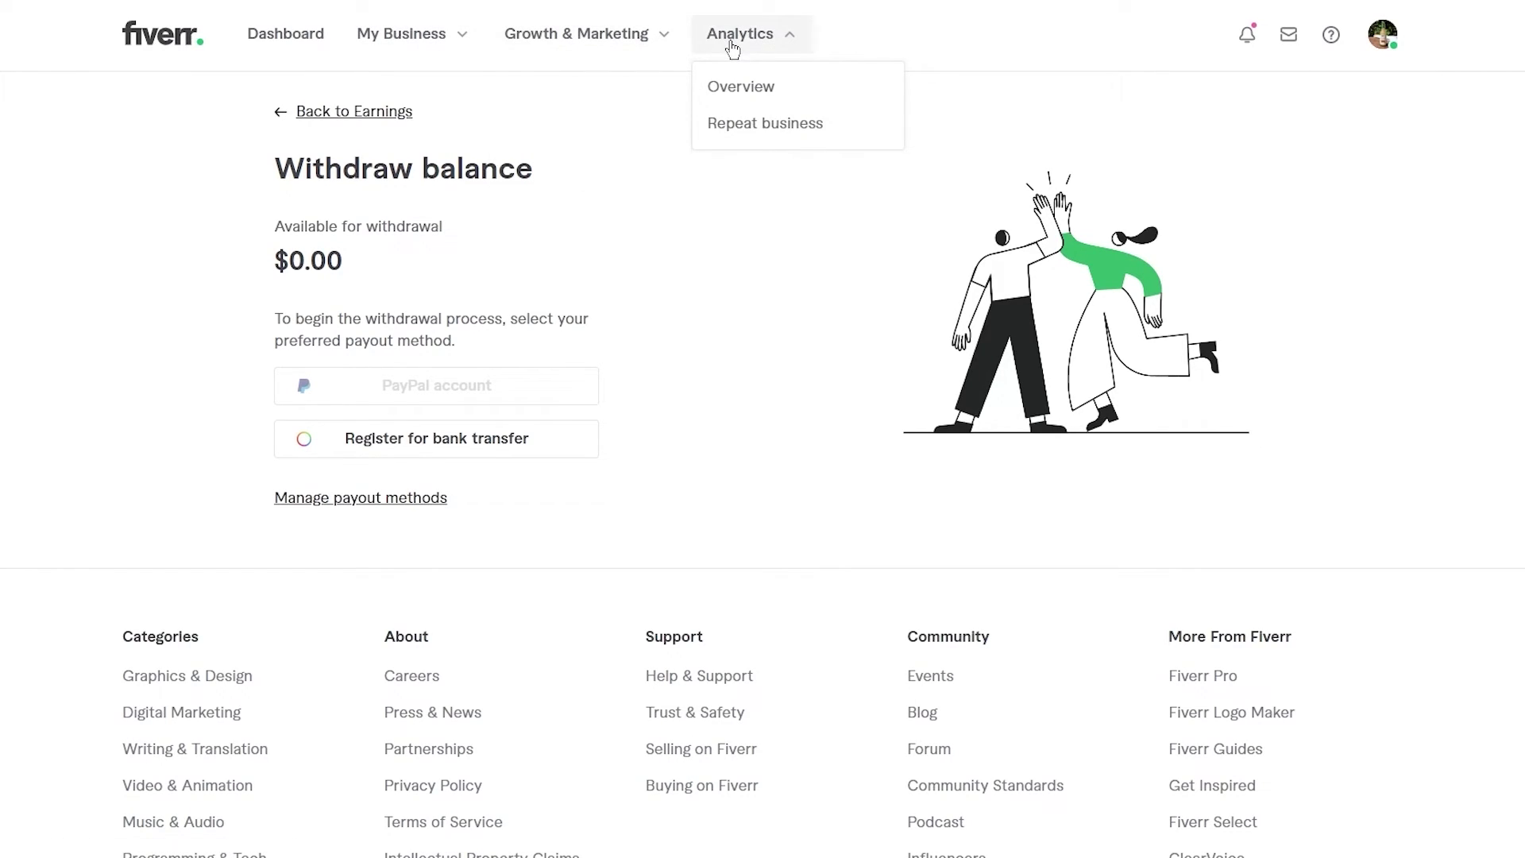
pyautogui.click(742, 108)
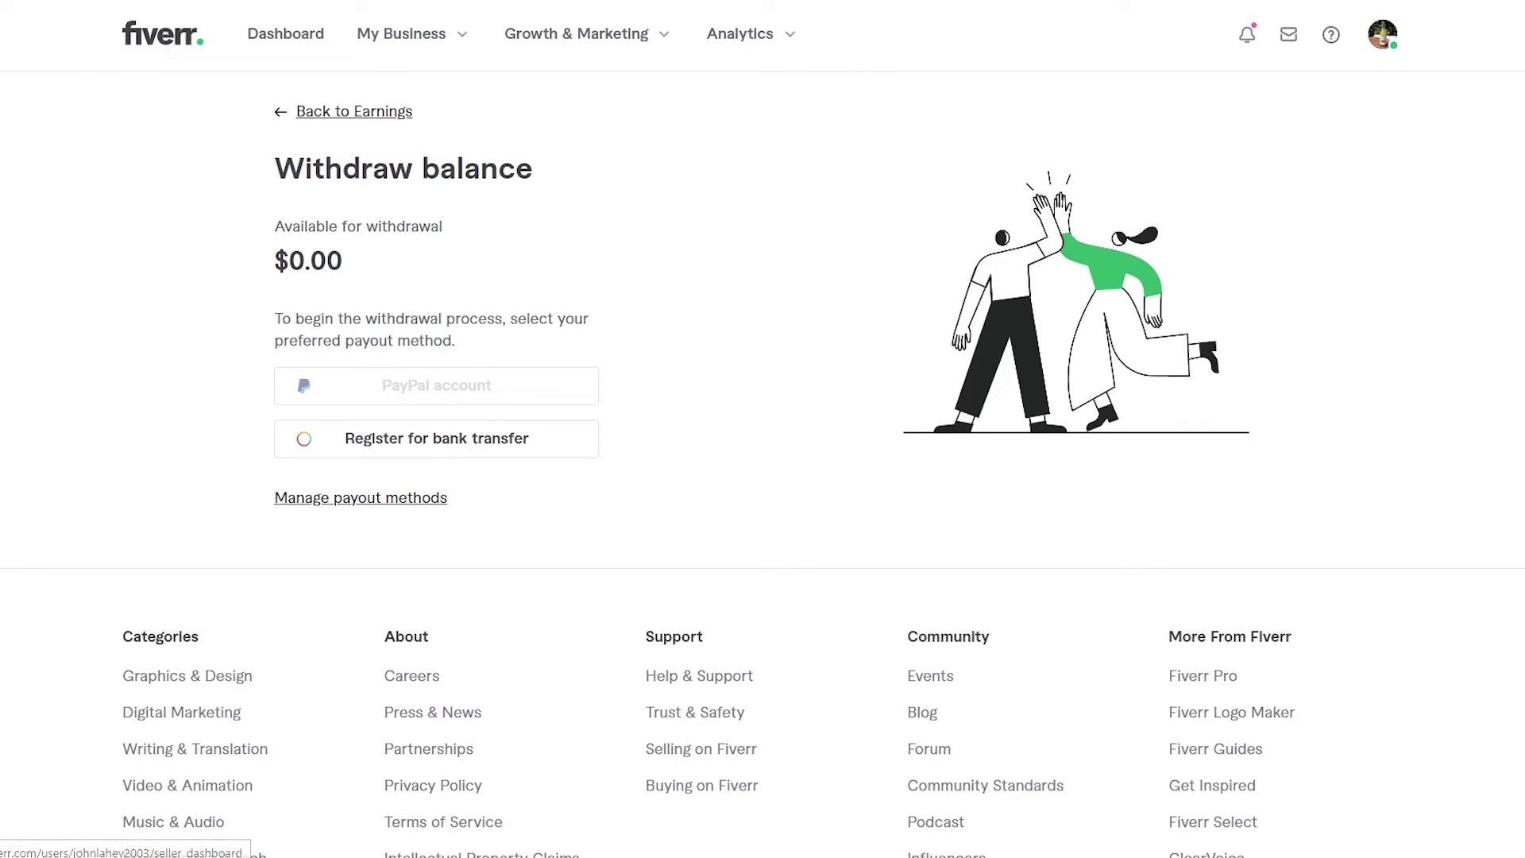
# - Return to the seller Dashboard and scroll through its active orders, January earnings and top-seller tips
pyautogui.click(163, 33)
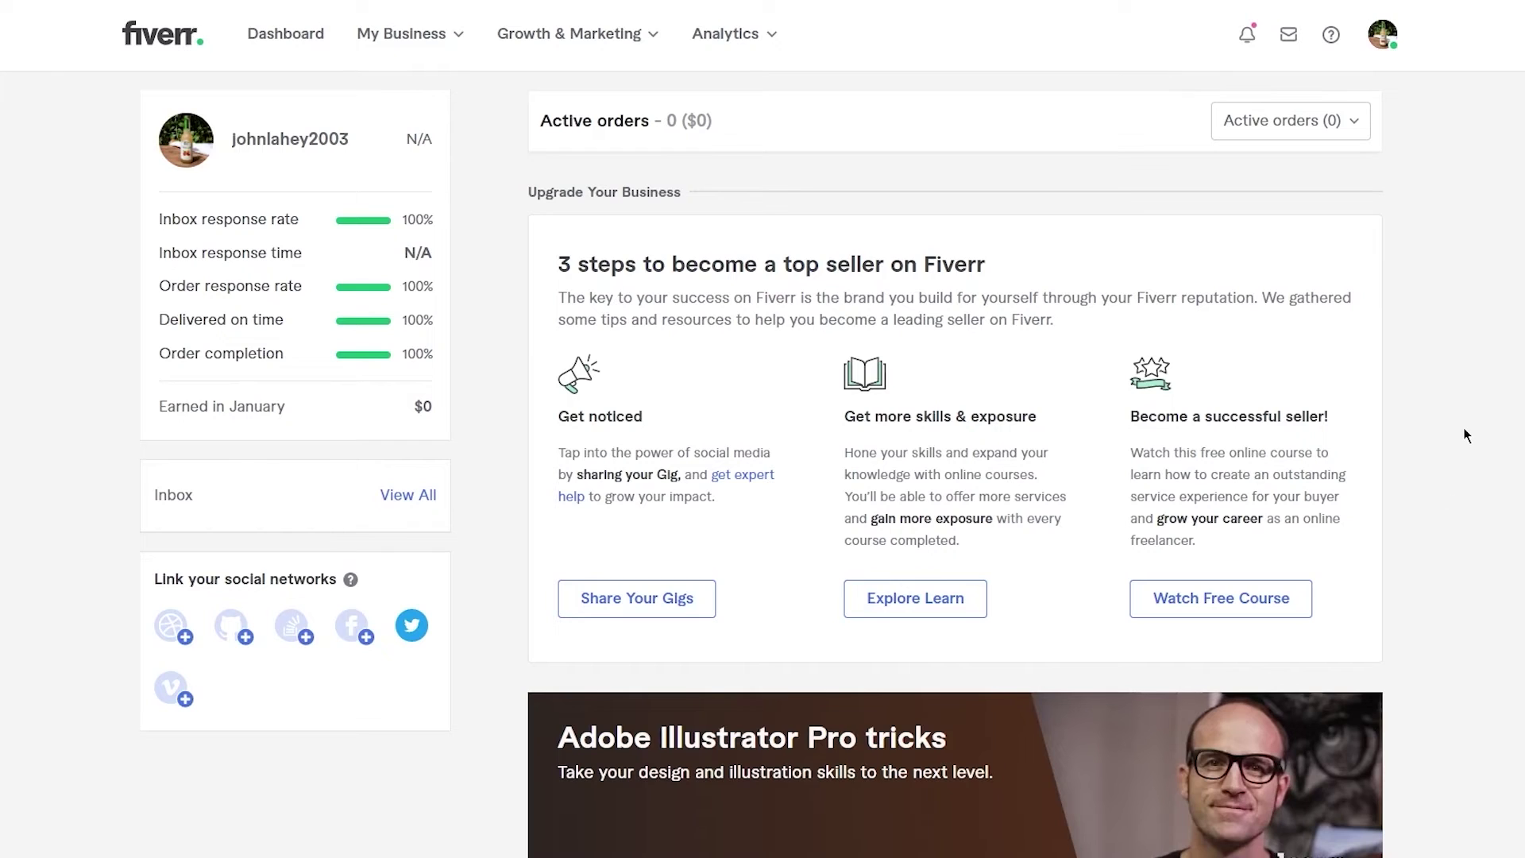
pyautogui.scroll(-5, 1463, 427)
pyautogui.scroll(5, 1463, 427)
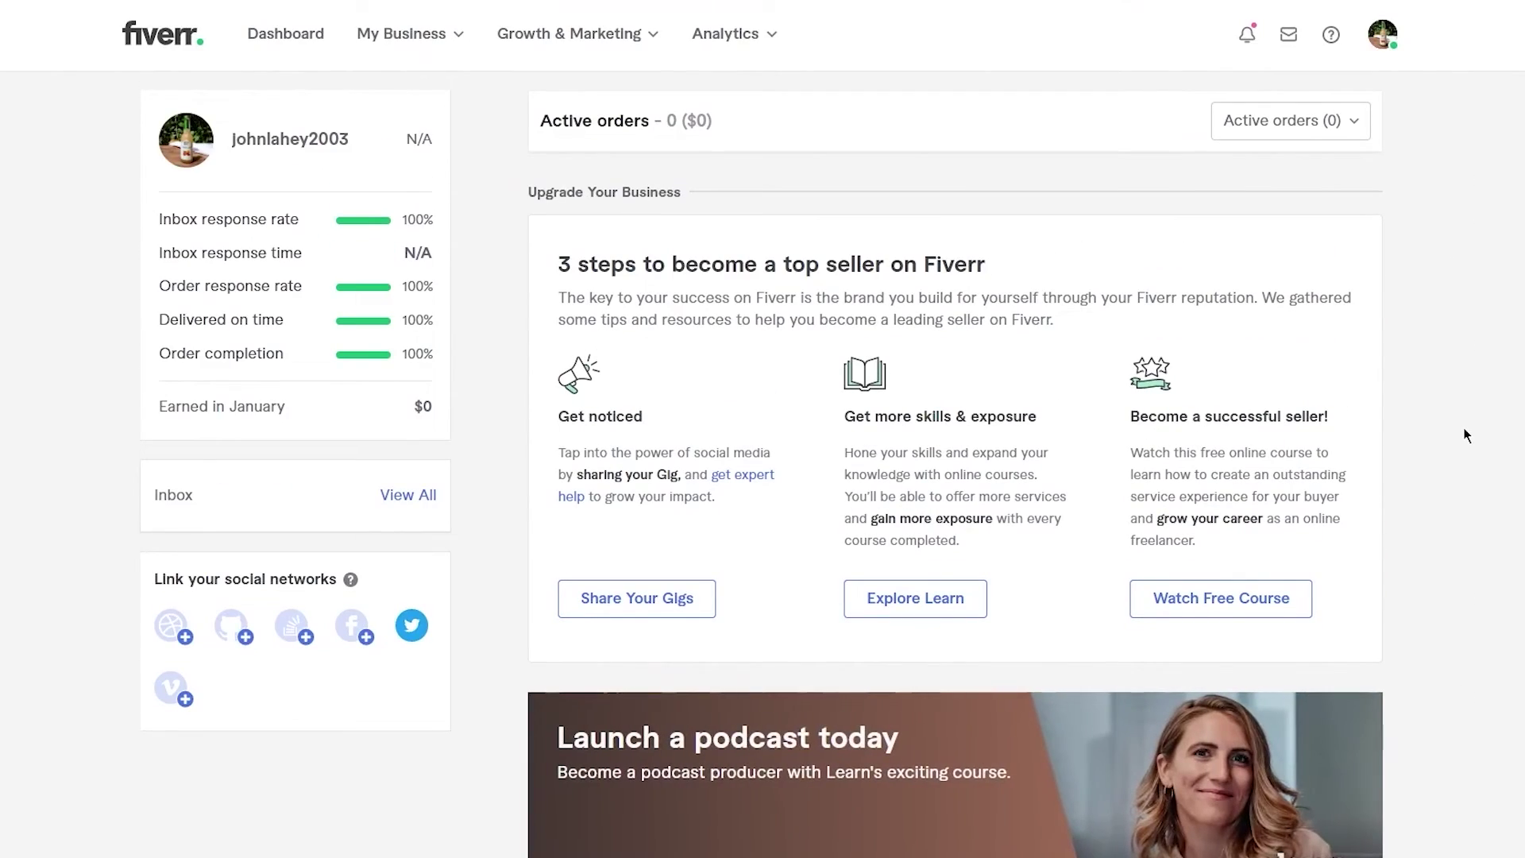
pyautogui.scroll(-5, 1466, 435)
pyautogui.scroll(5, 1465, 436)
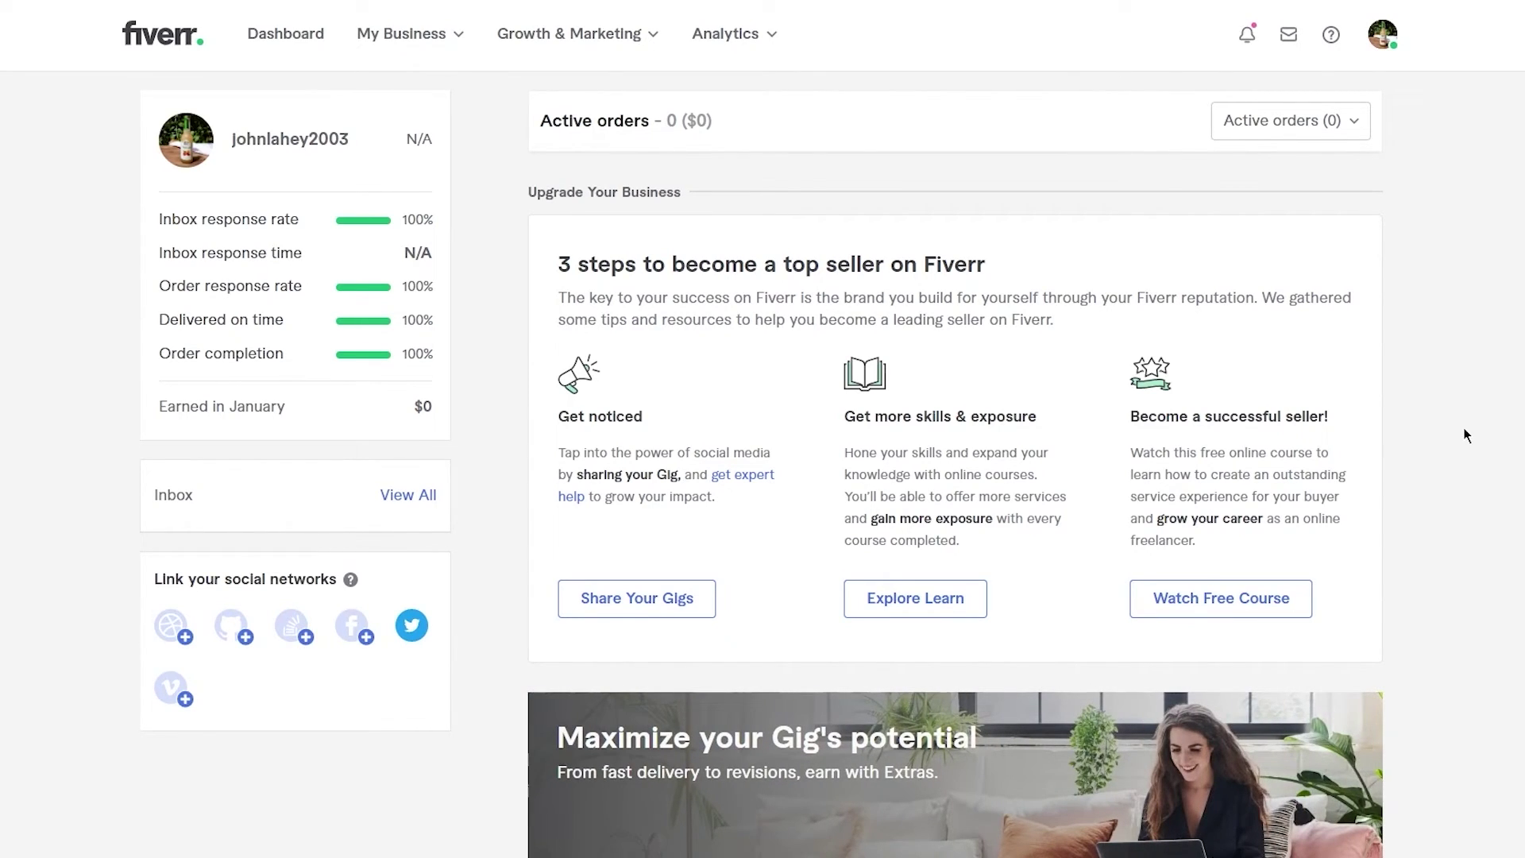
pyautogui.scroll(-1, 1464, 429)
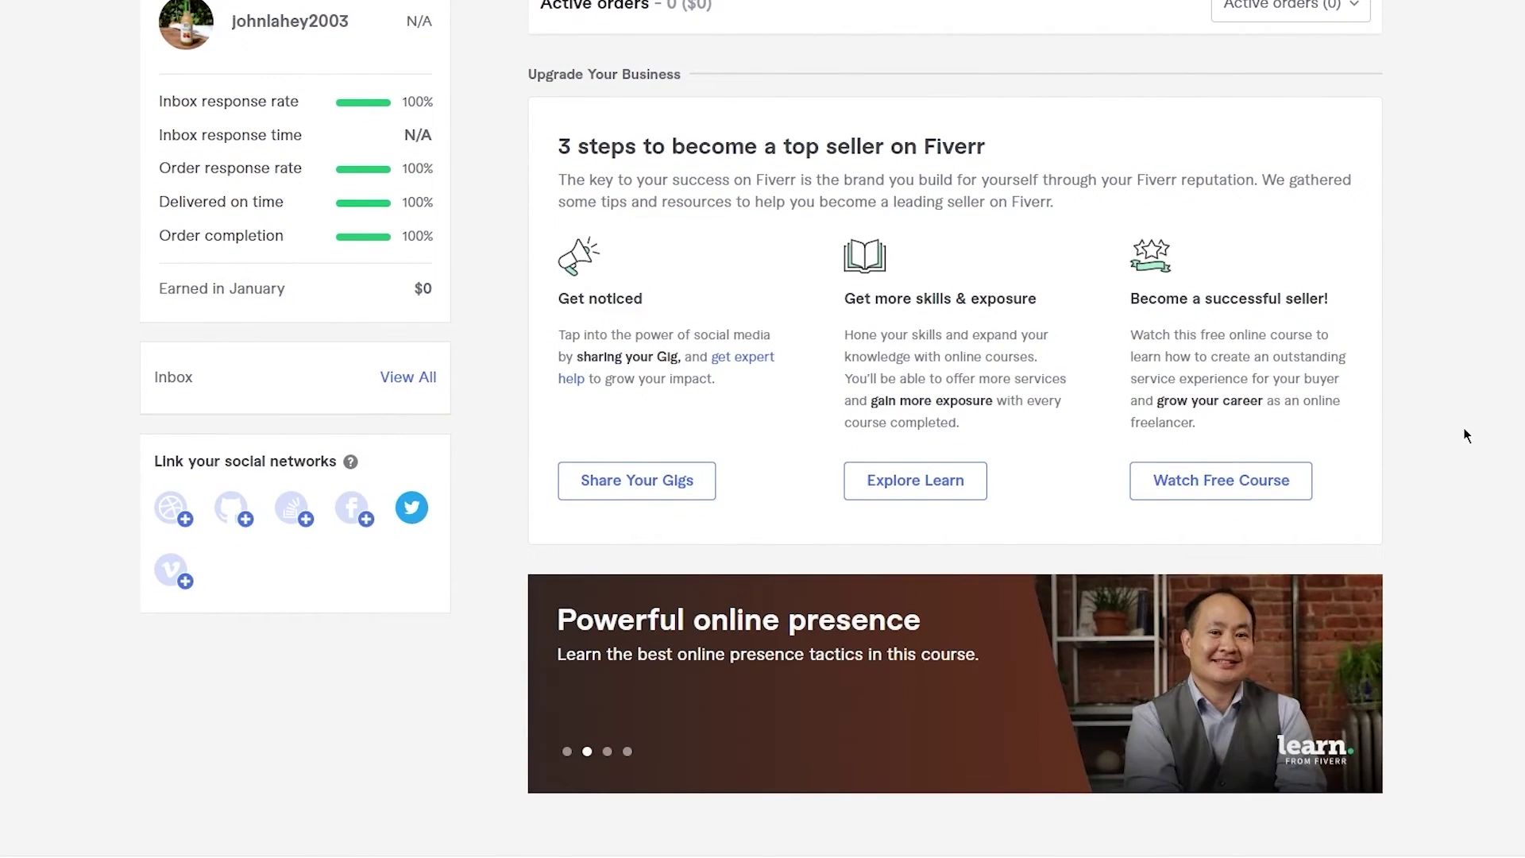
pyautogui.scroll(-1, 1465, 434)
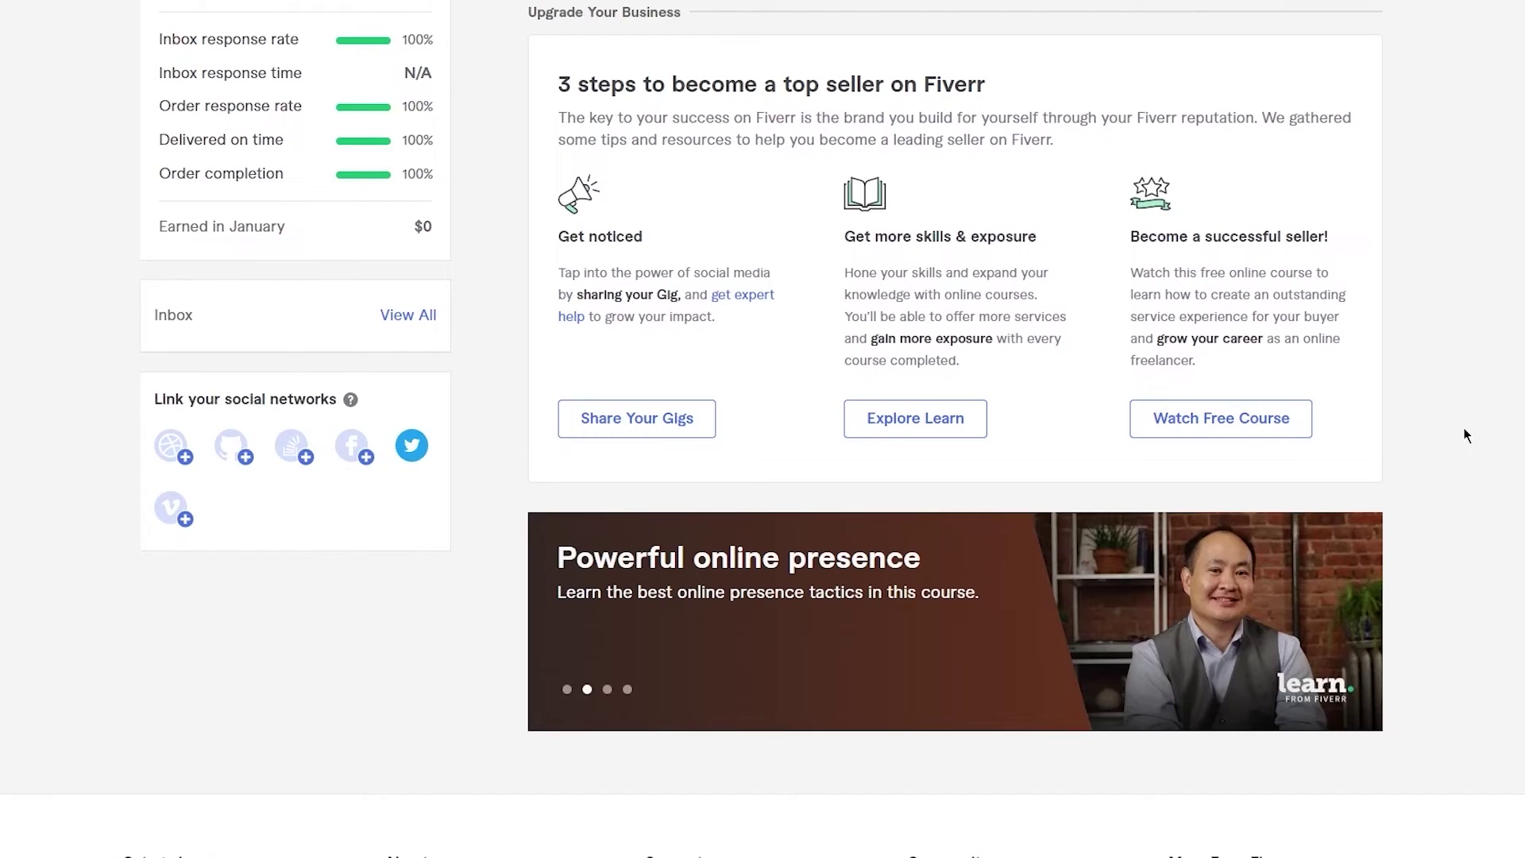
pyautogui.scroll(-1, 1465, 435)
pyautogui.scroll(3, 1467, 429)
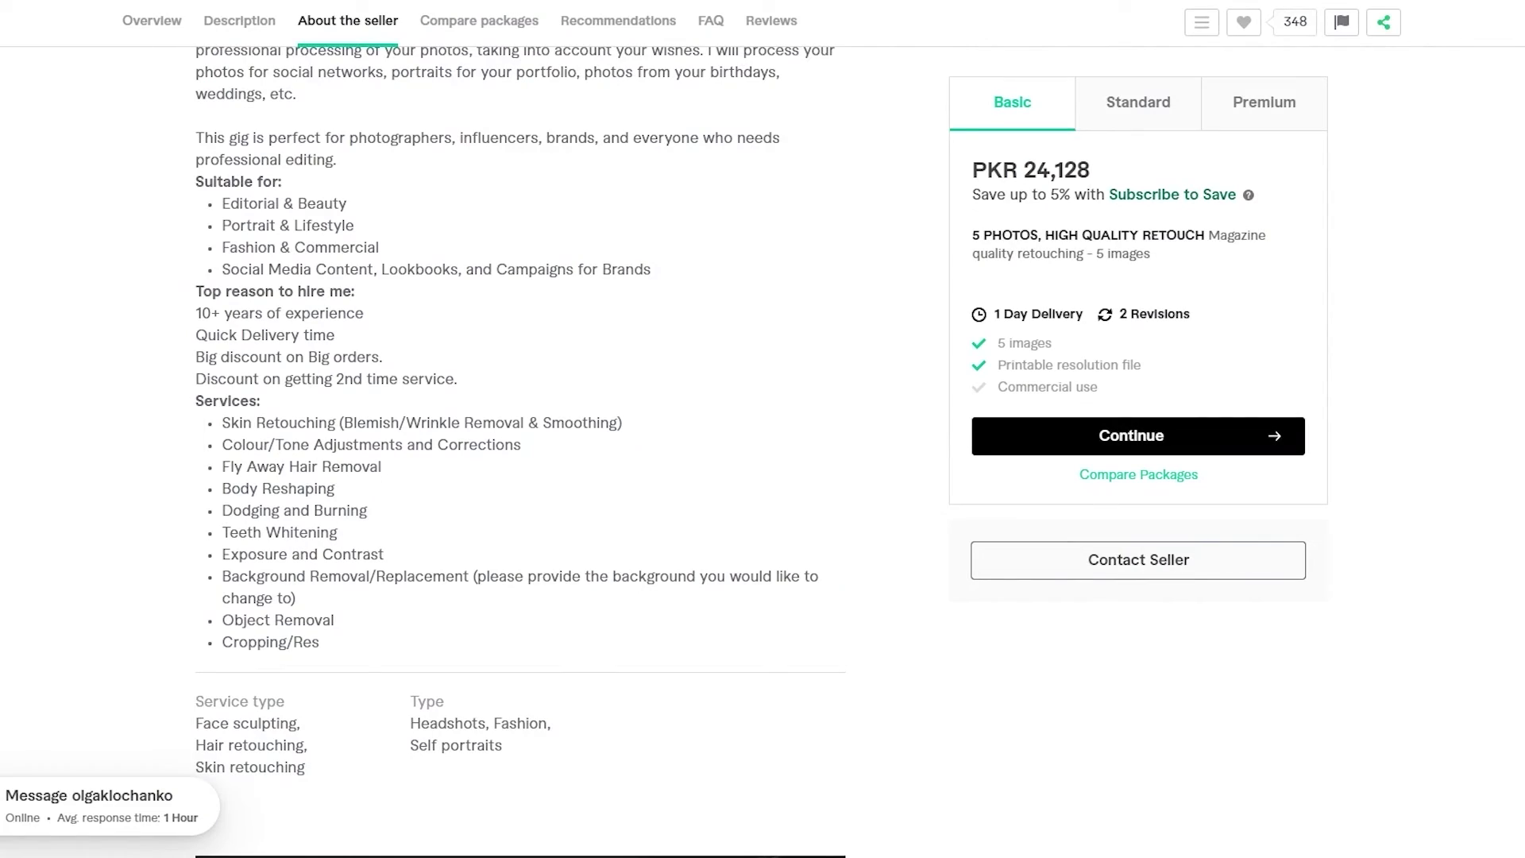
pyautogui.scroll(10, 627, 230)
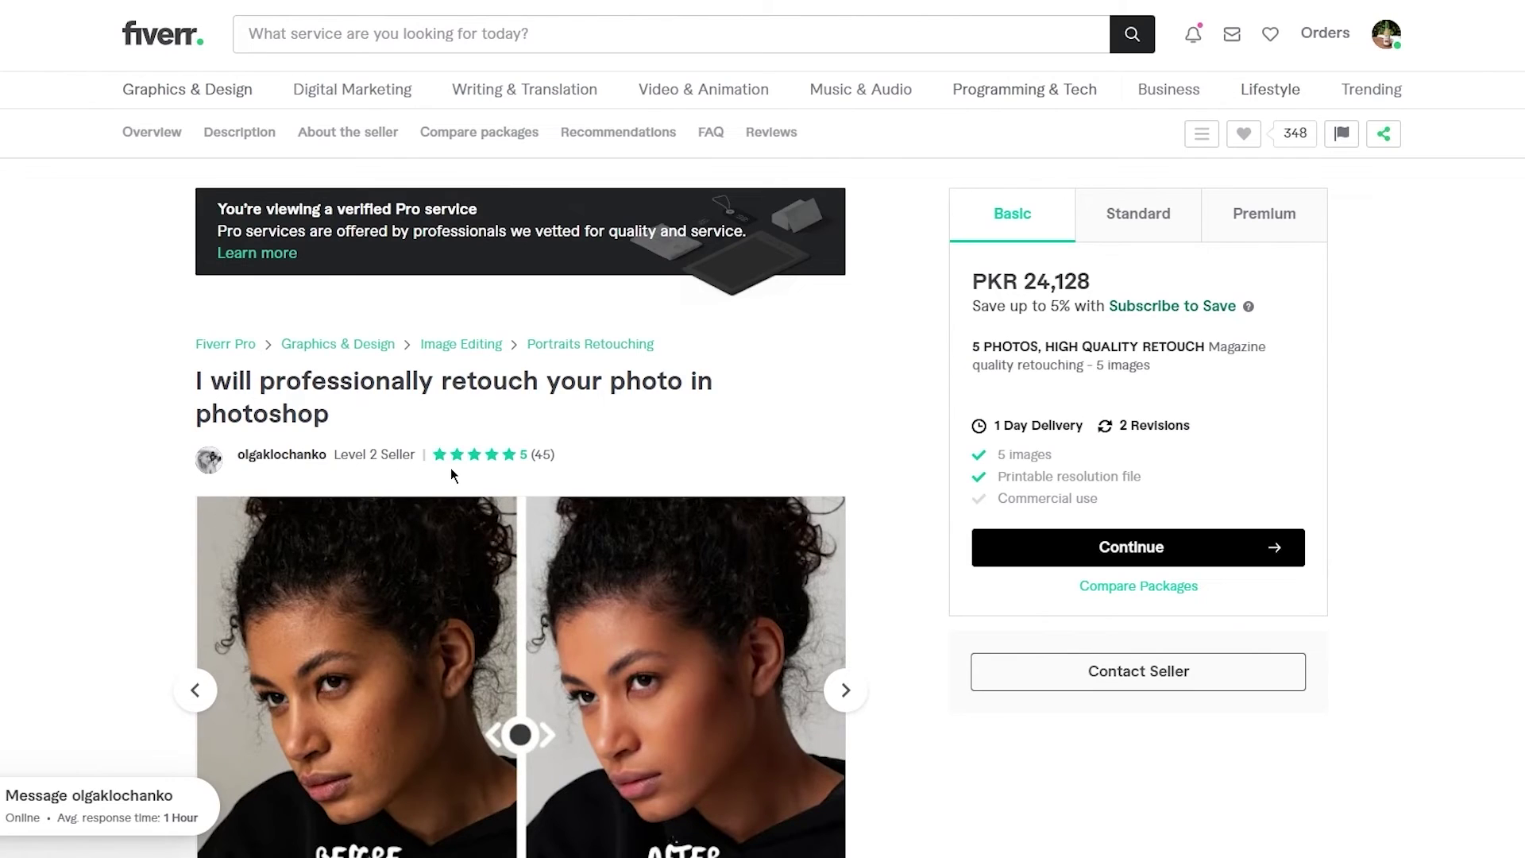
pyautogui.scroll(-2, 450, 467)
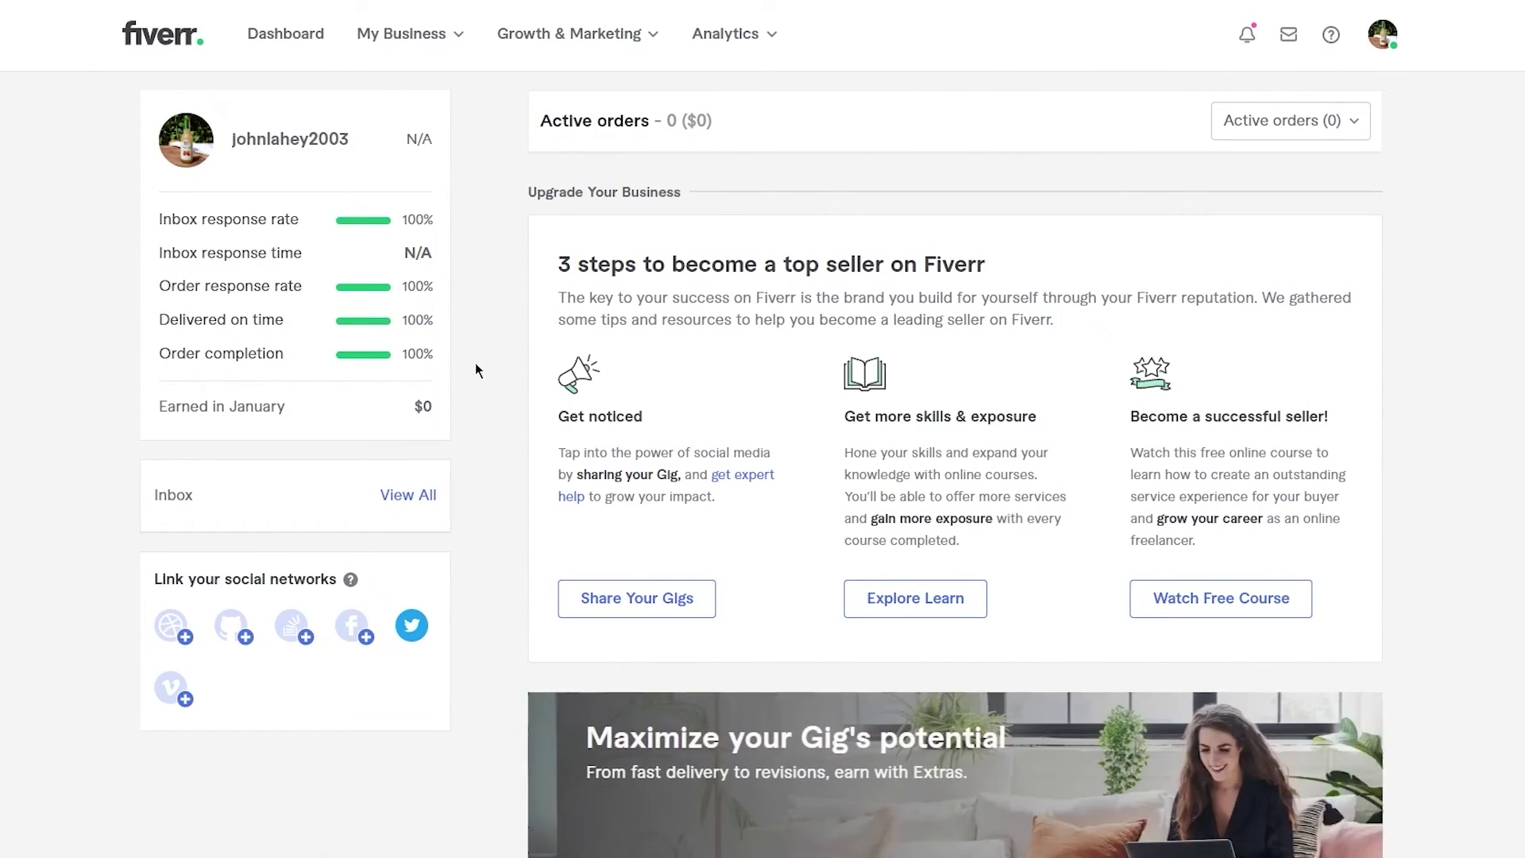
pyautogui.scroll(-3, 477, 369)
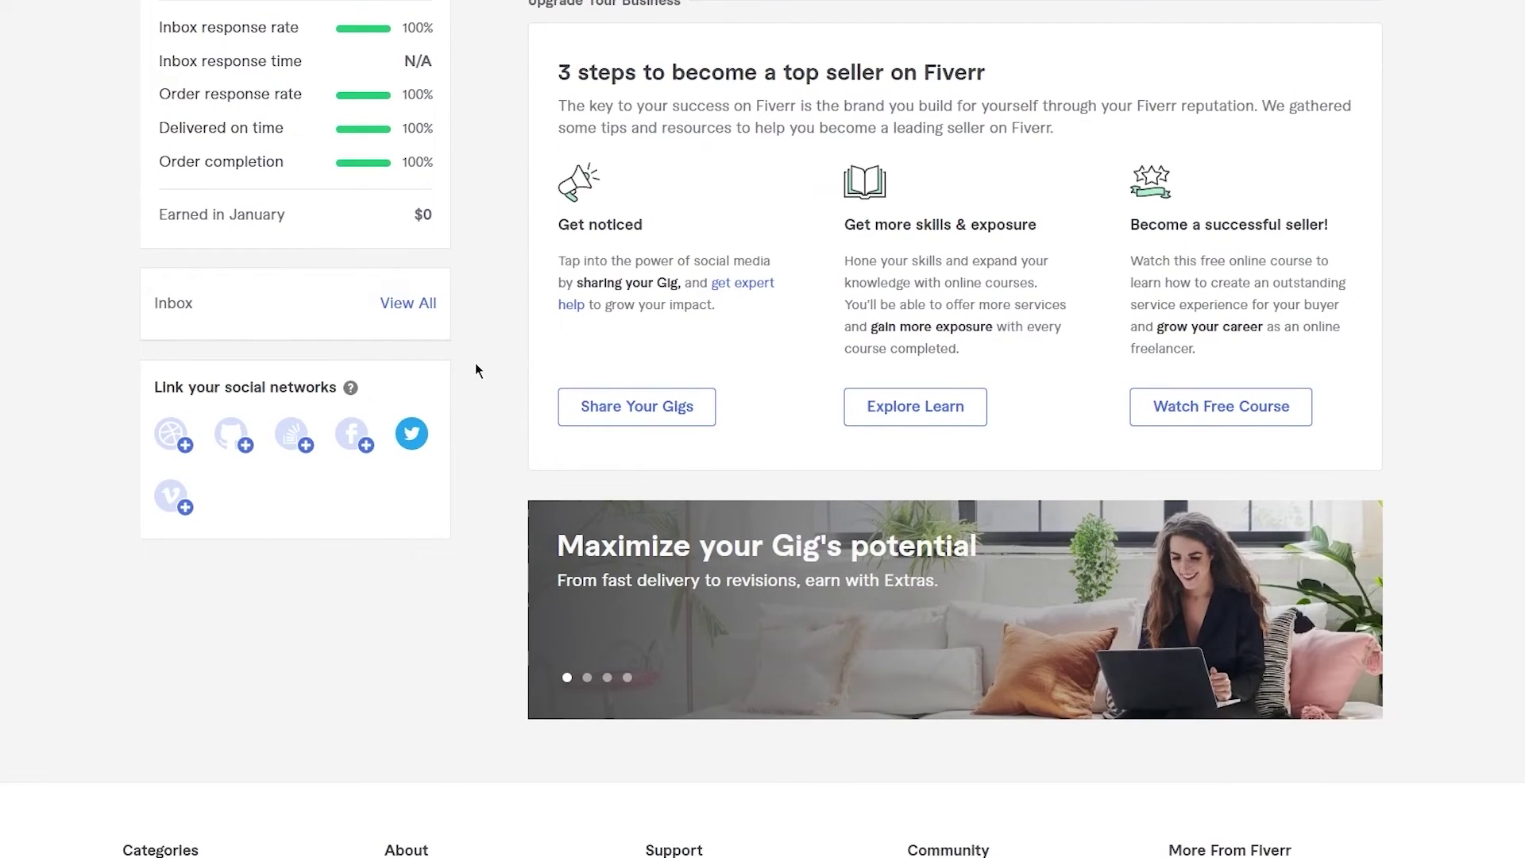
pyautogui.scroll(-2, 475, 364)
pyautogui.scroll(10, 475, 363)
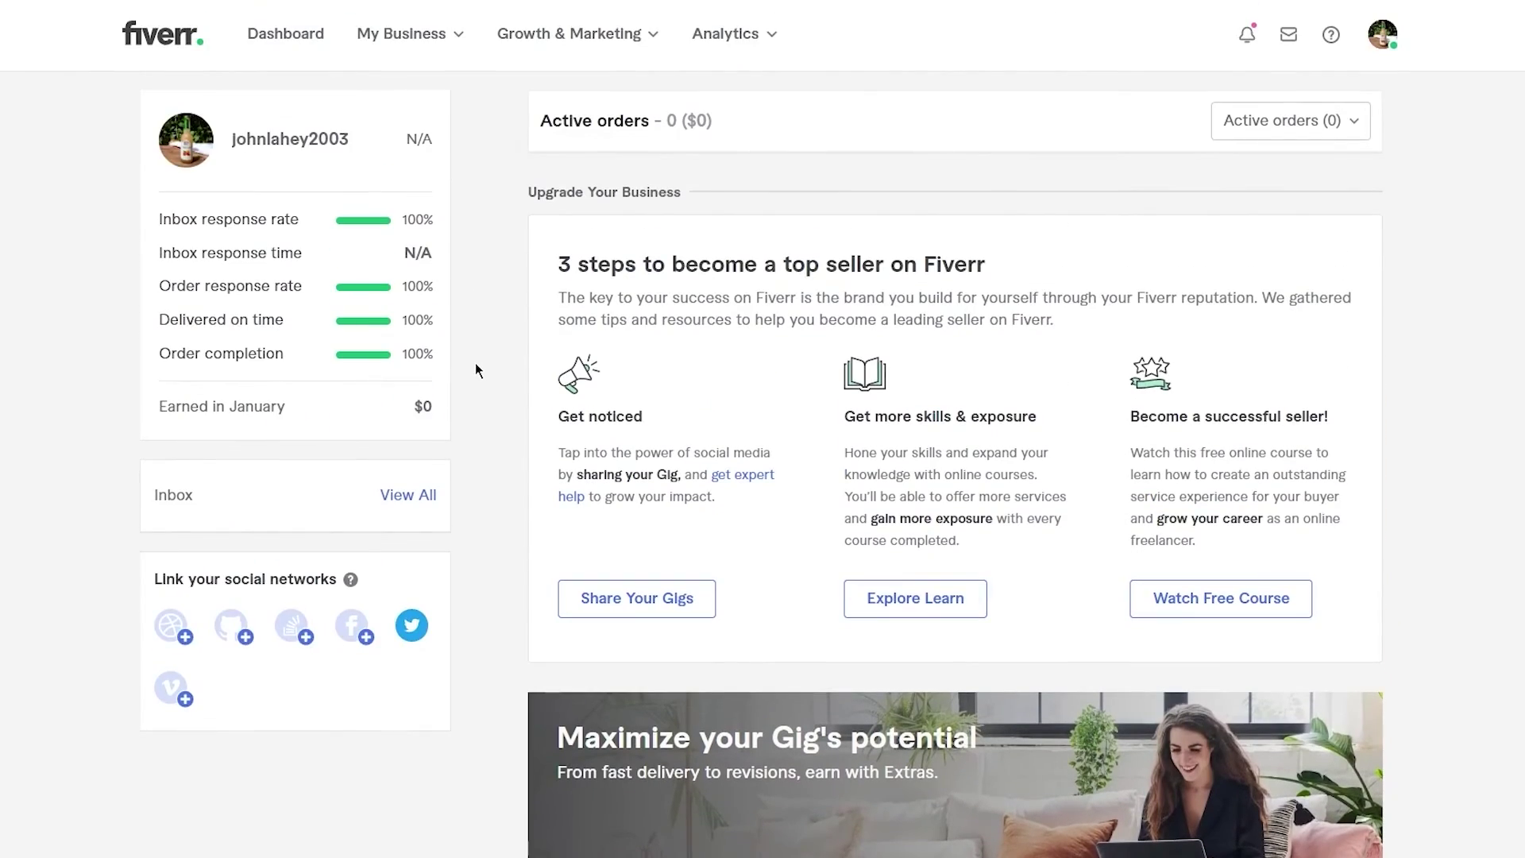
pyautogui.scroll(-10, 475, 364)
pyautogui.scroll(-2, 477, 371)
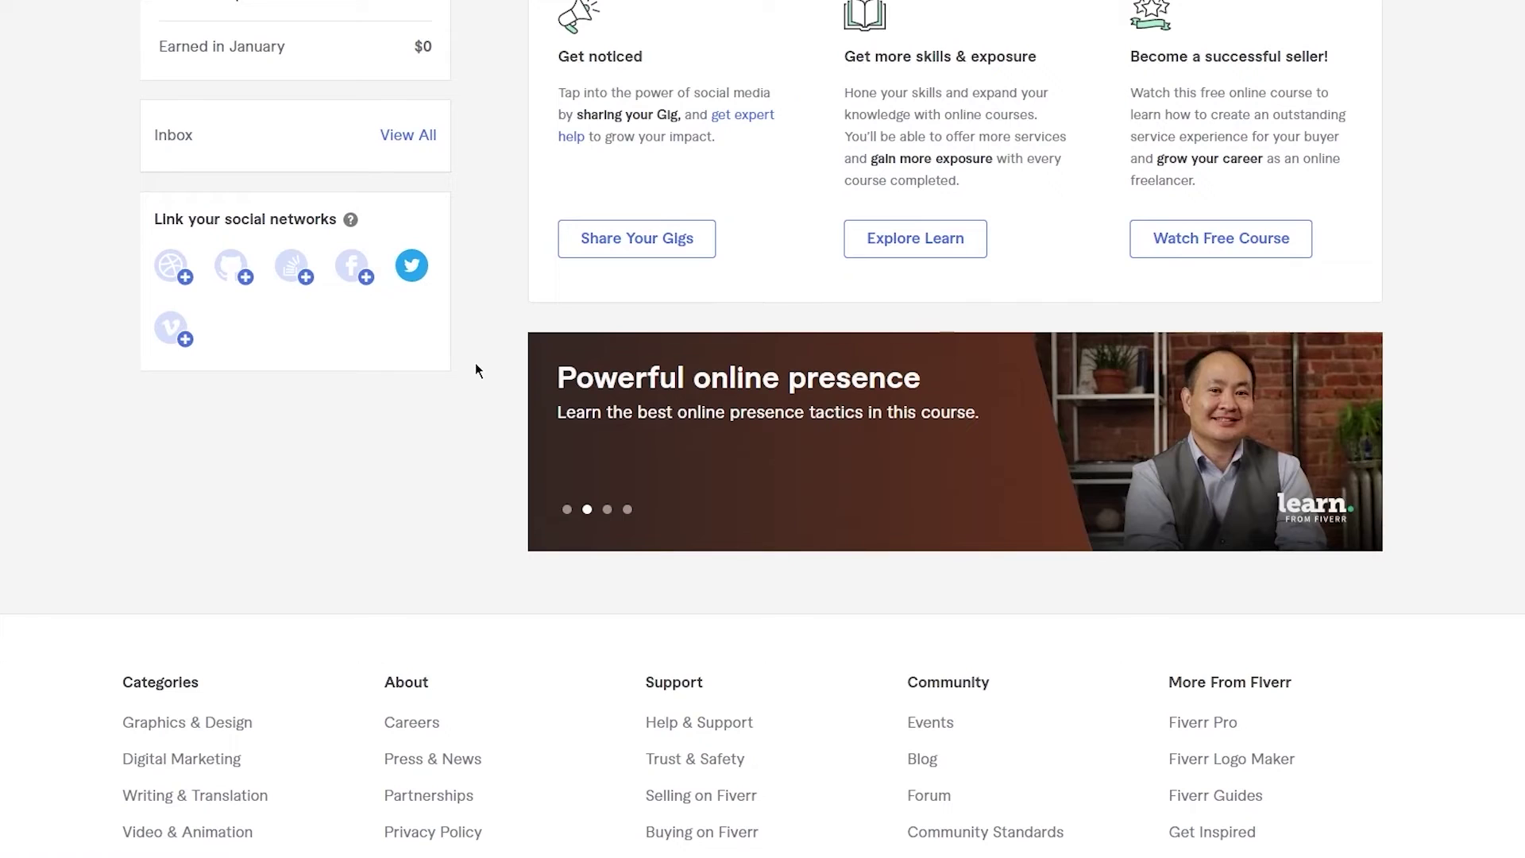
pyautogui.scroll(5, 475, 370)
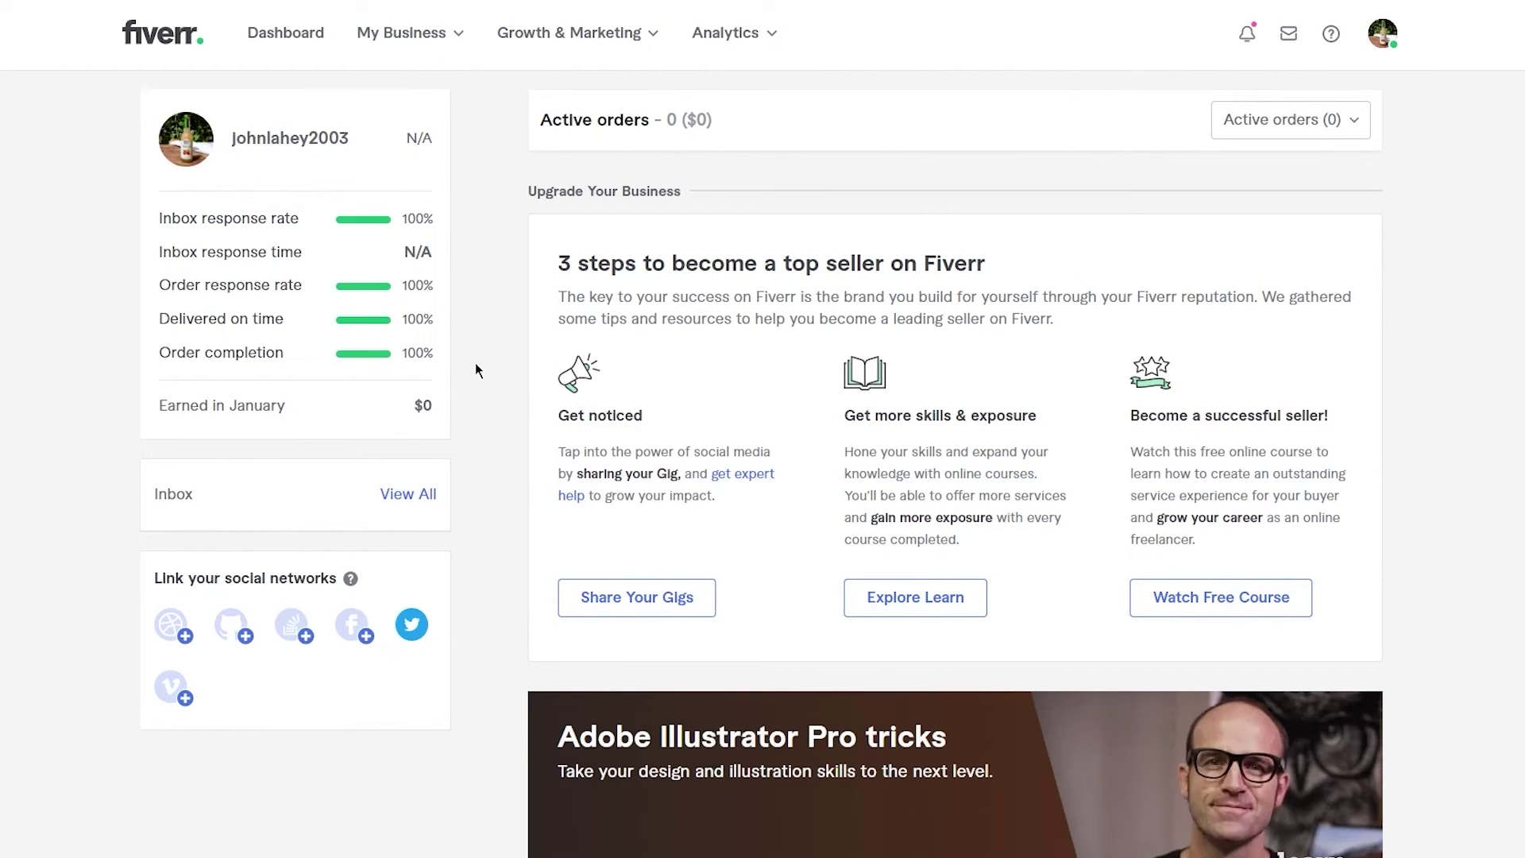
pyautogui.scroll(-3, 476, 364)
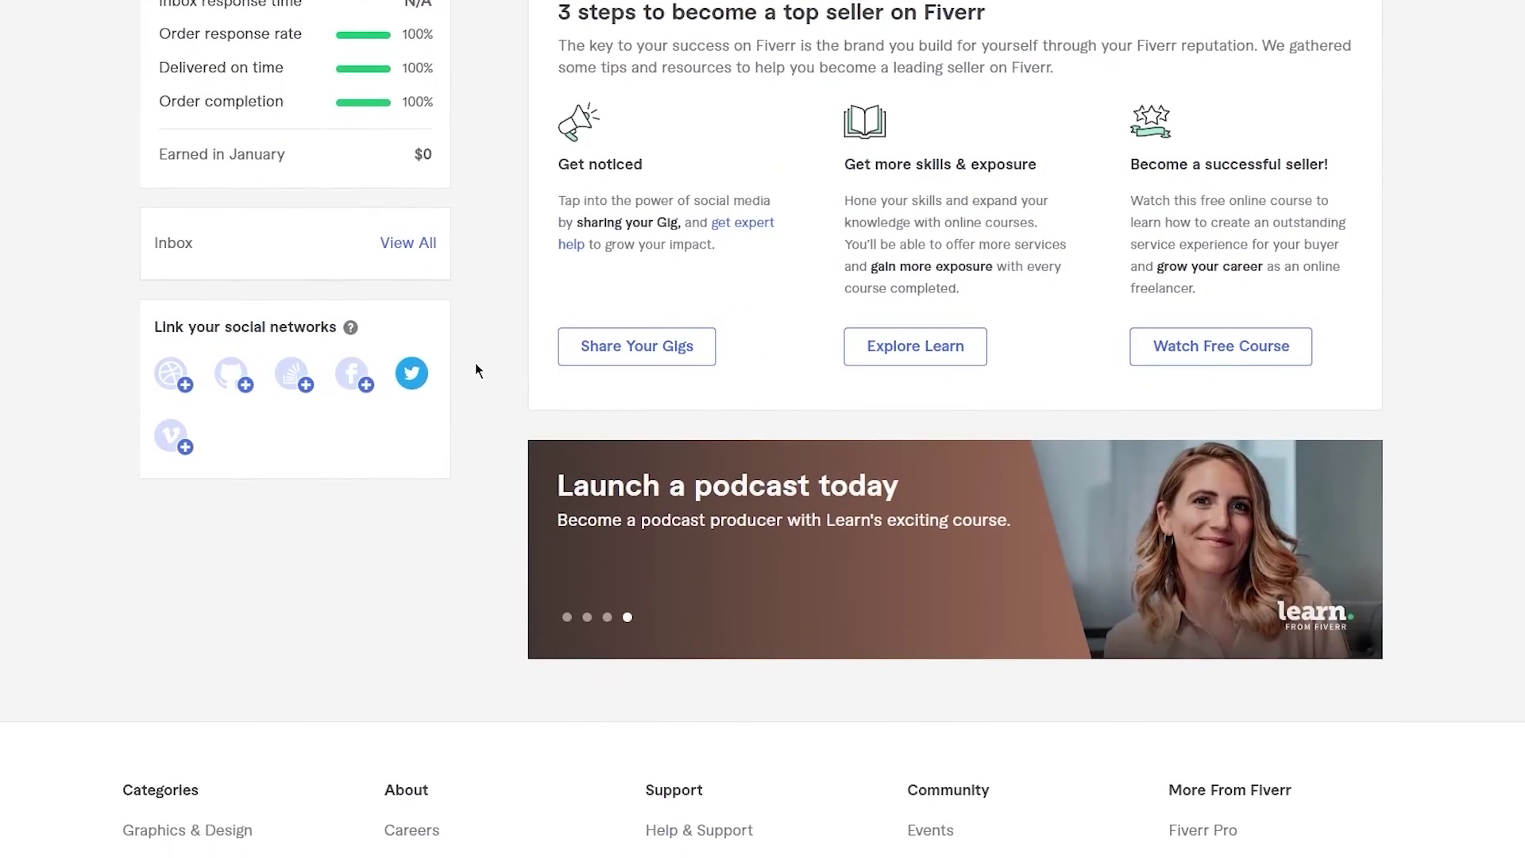
pyautogui.scroll(3, 476, 364)
pyautogui.scroll(-5, 475, 370)
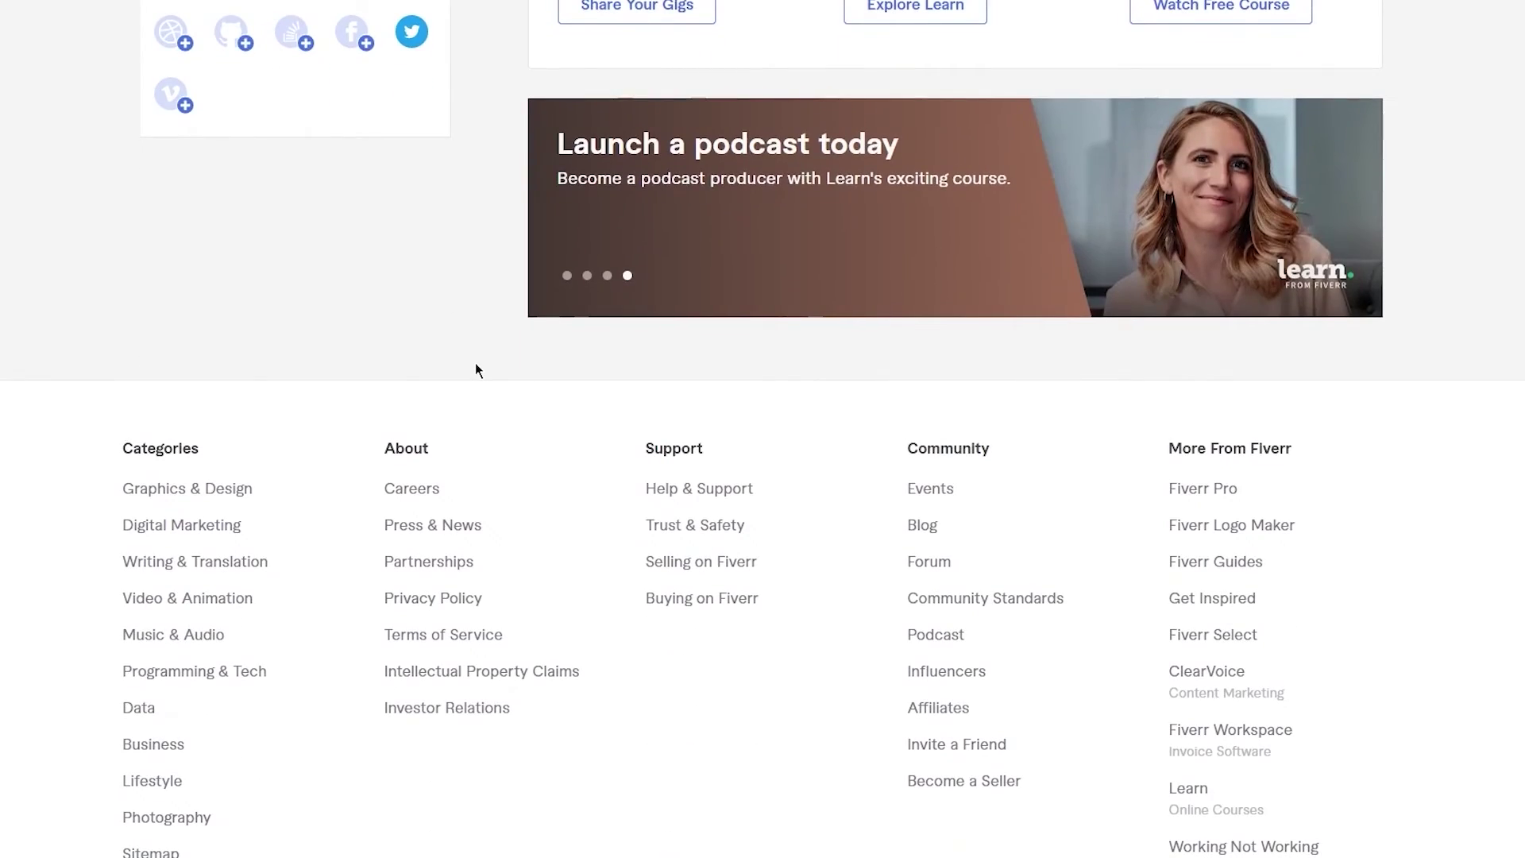
pyautogui.scroll(6, 475, 370)
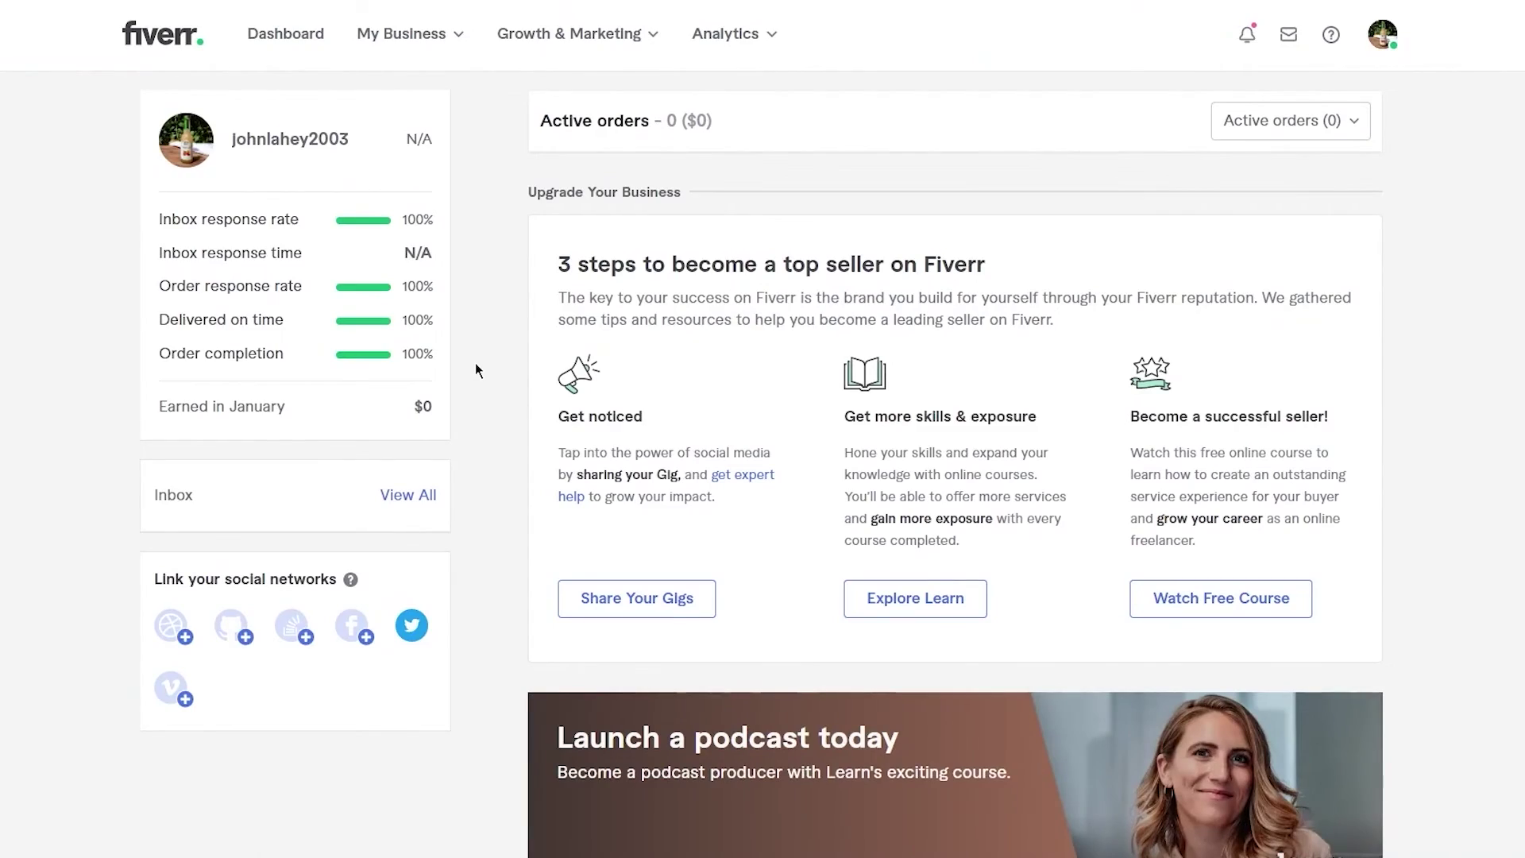
pyautogui.scroll(-2, 476, 369)
pyautogui.scroll(2, 477, 370)
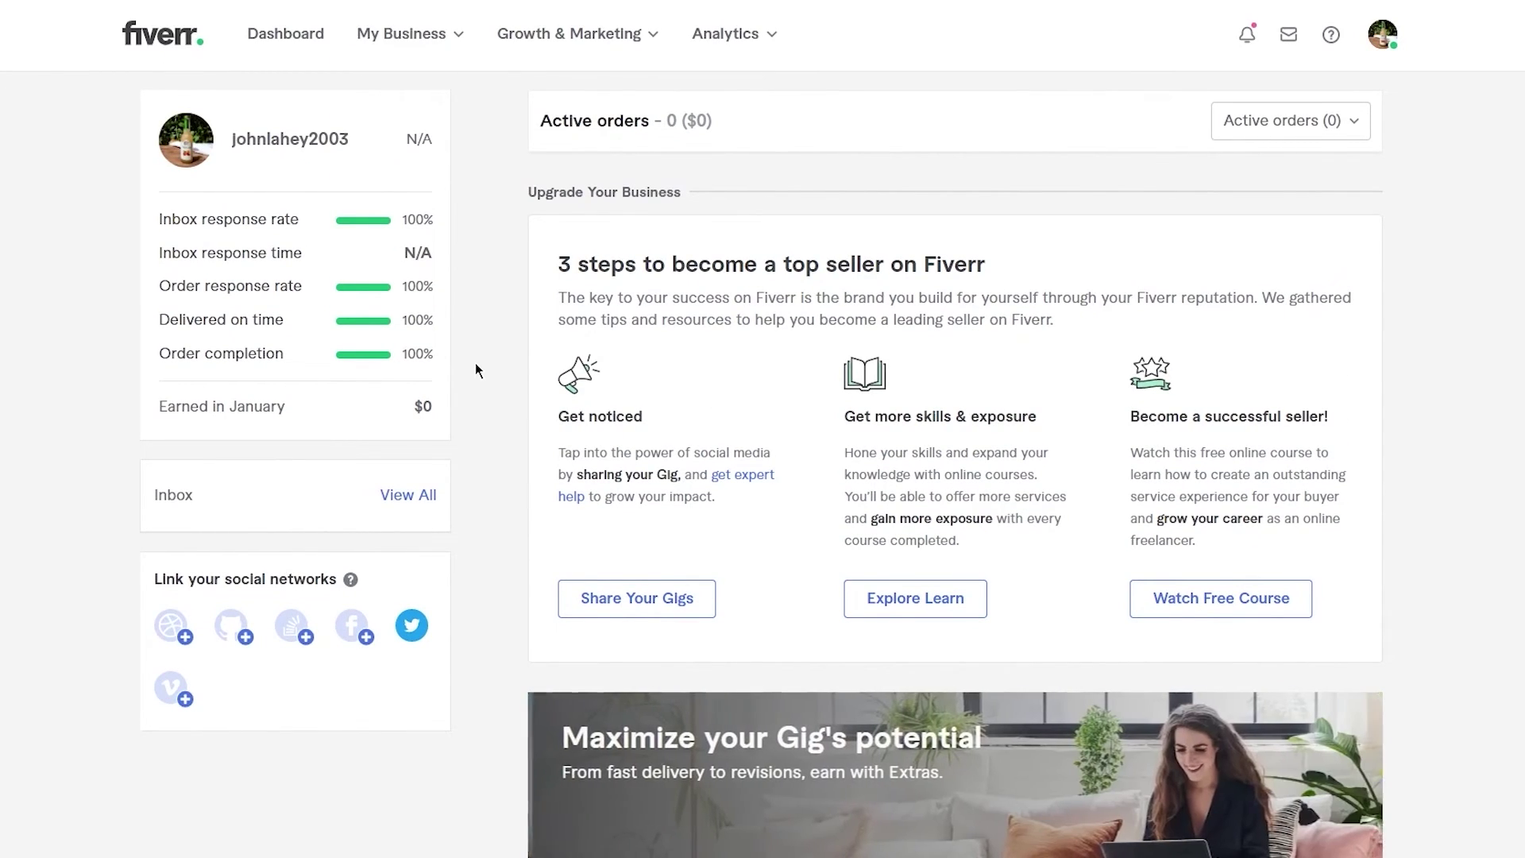
pyautogui.scroll(-1, 476, 364)
pyautogui.scroll(-3, 475, 370)
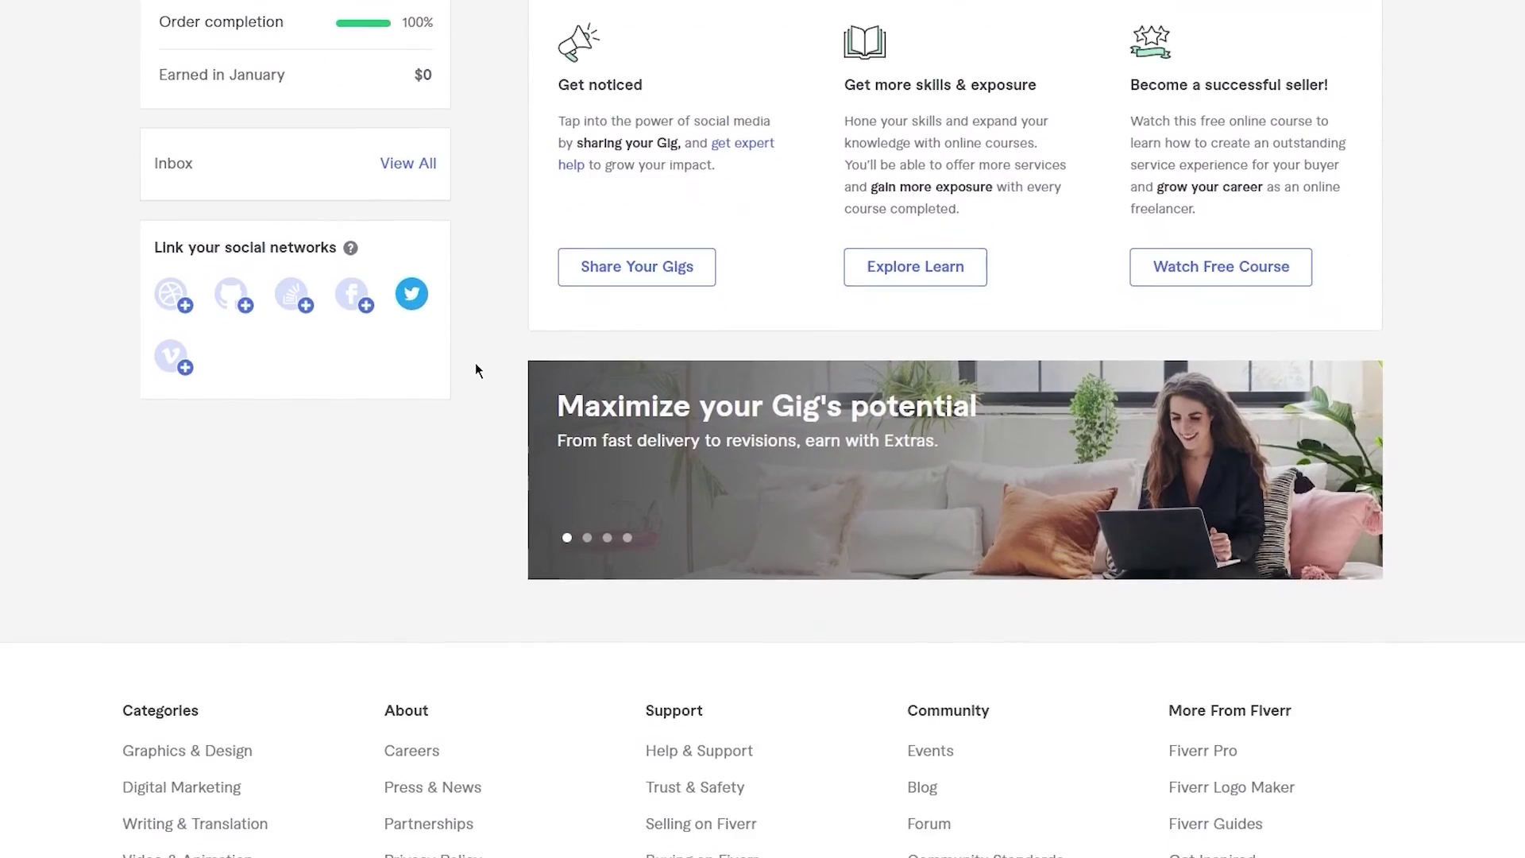
pyautogui.scroll(4, 475, 370)
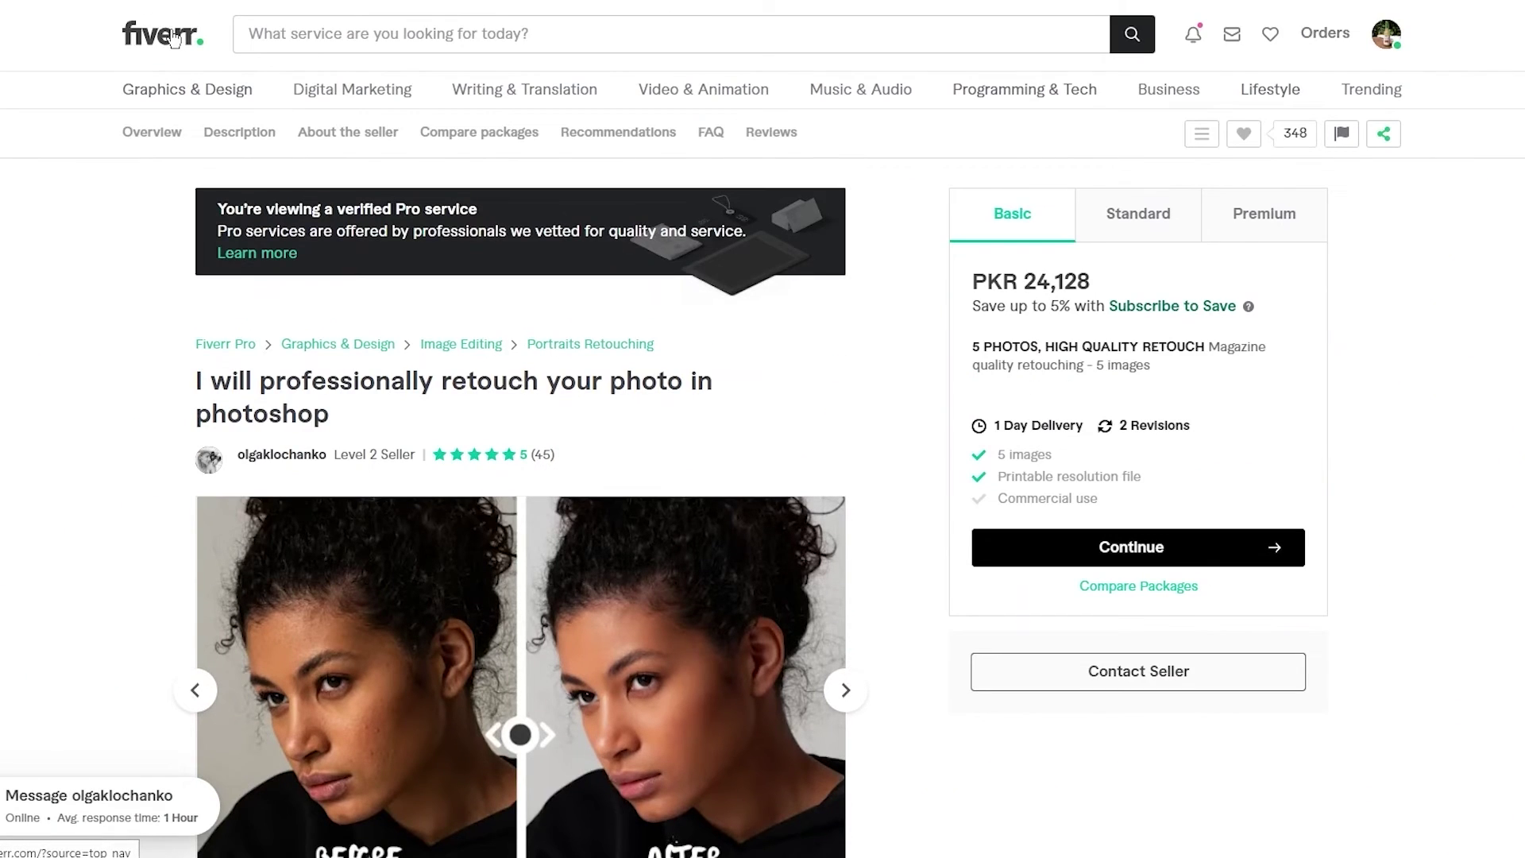
# - Browse the verified Pro Photoshop retouching gig, Basic package PKR 24,128 with 1-day delivery
pyautogui.click(172, 32)
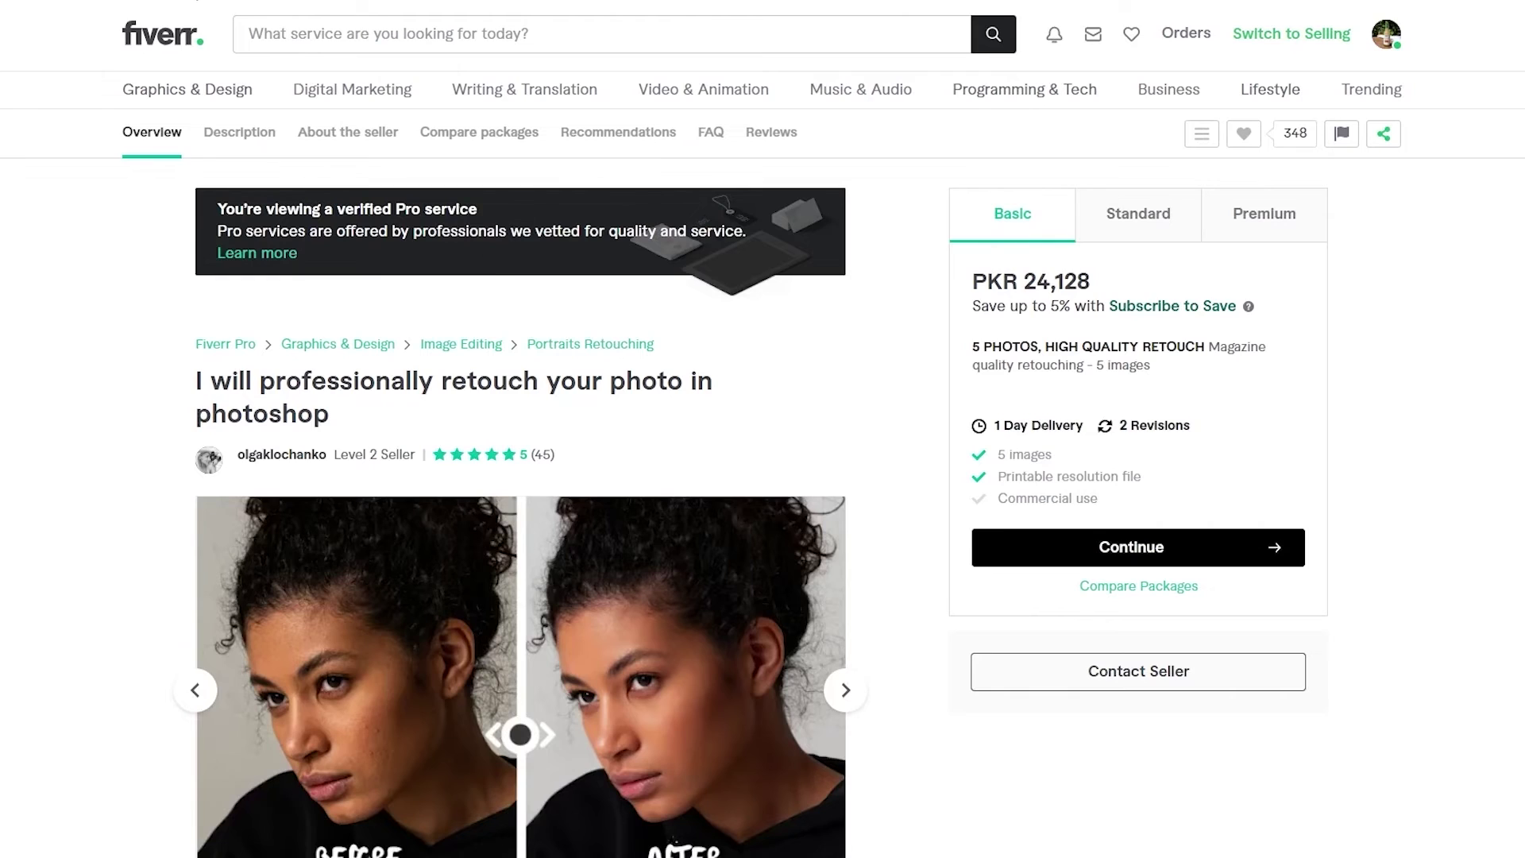
pyautogui.moveTo(233, 97)
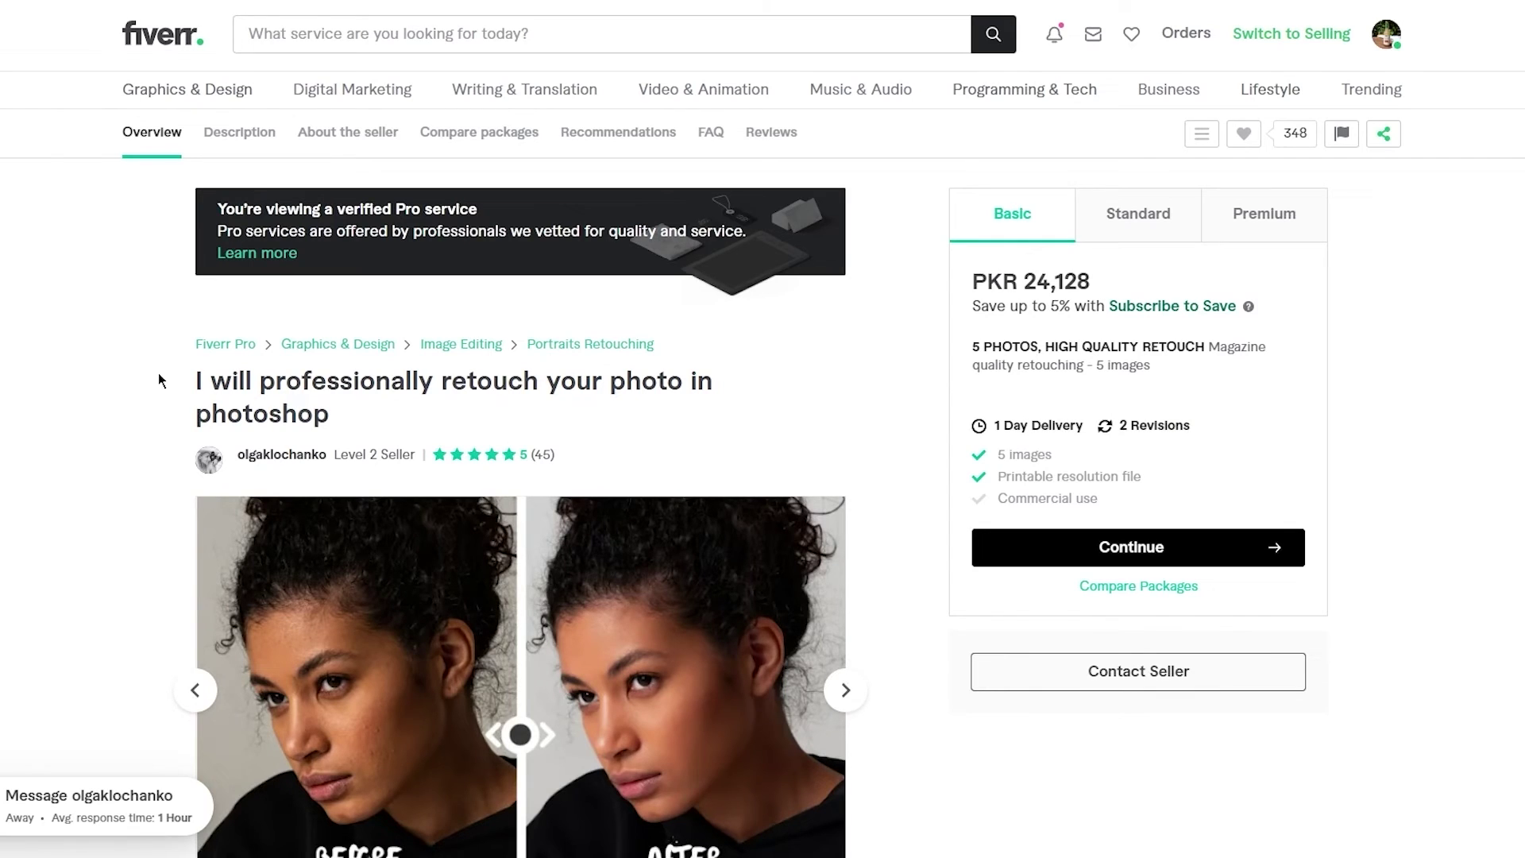
pyautogui.scroll(-1, 159, 373)
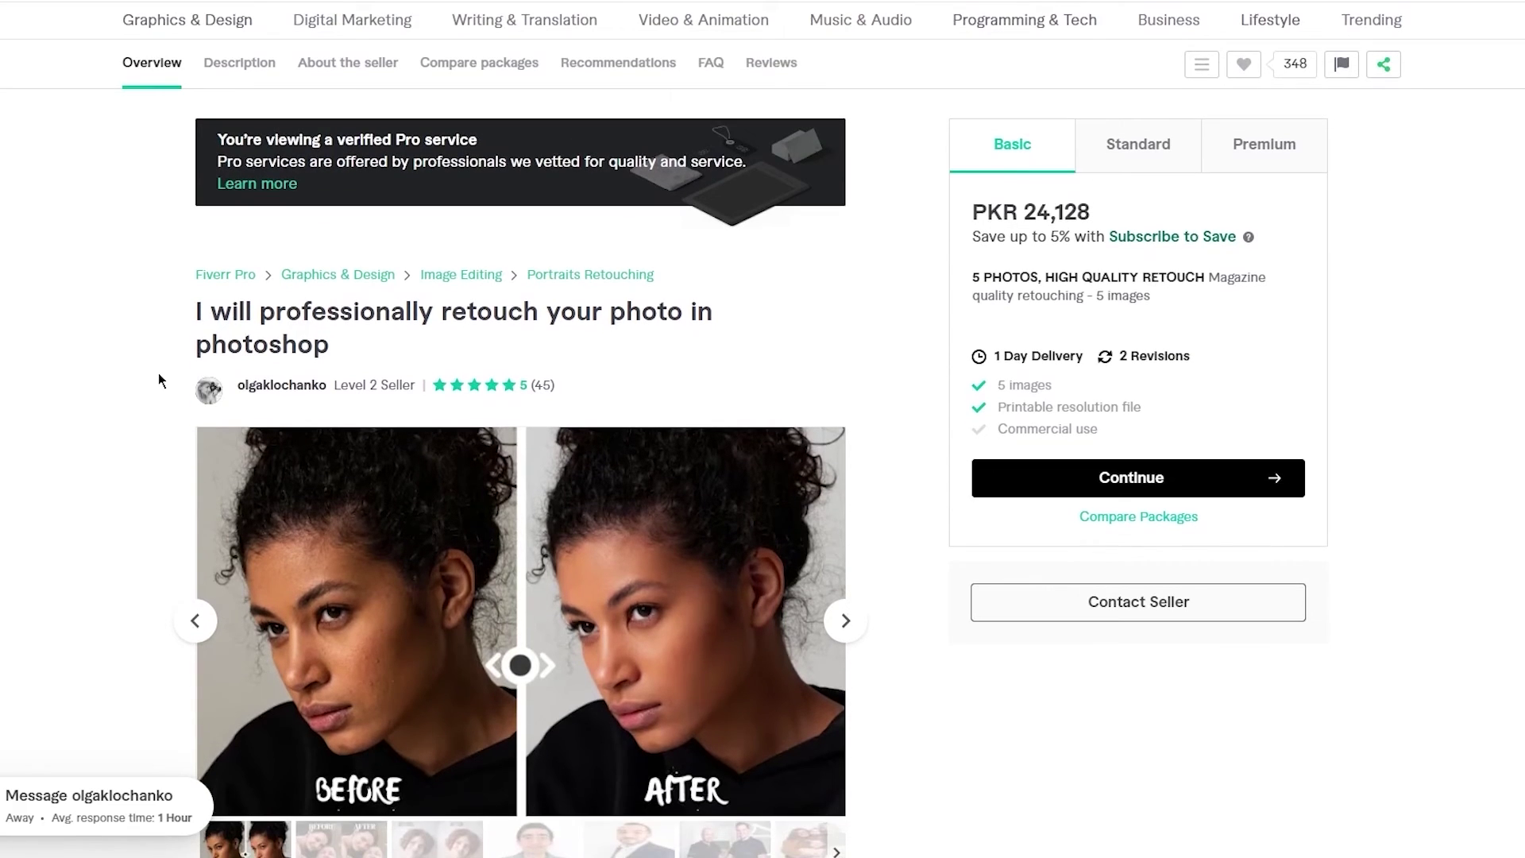
pyautogui.scroll(-2, 159, 374)
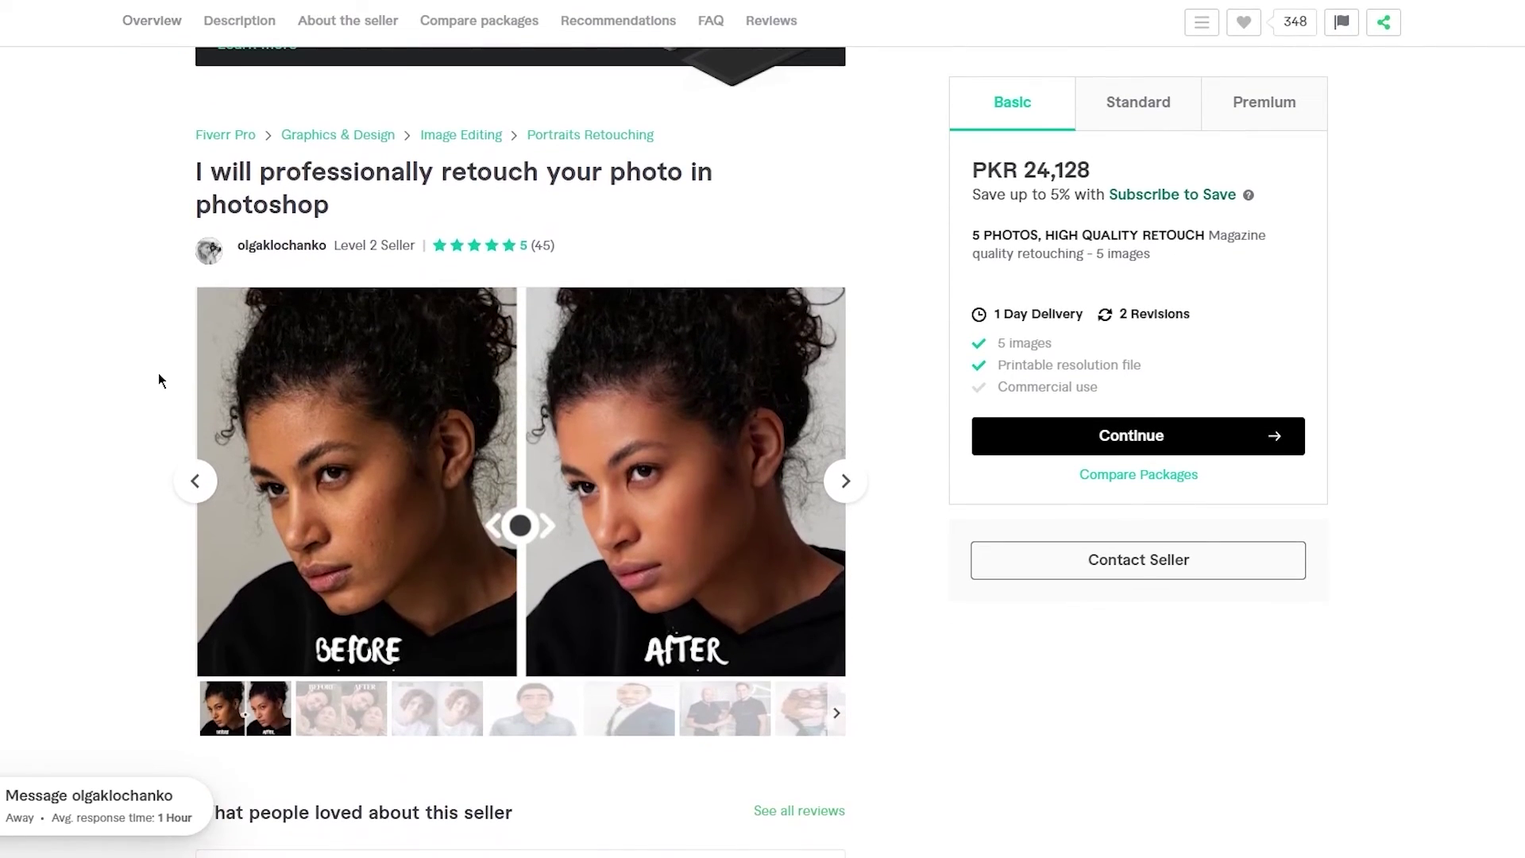
pyautogui.scroll(3, 159, 374)
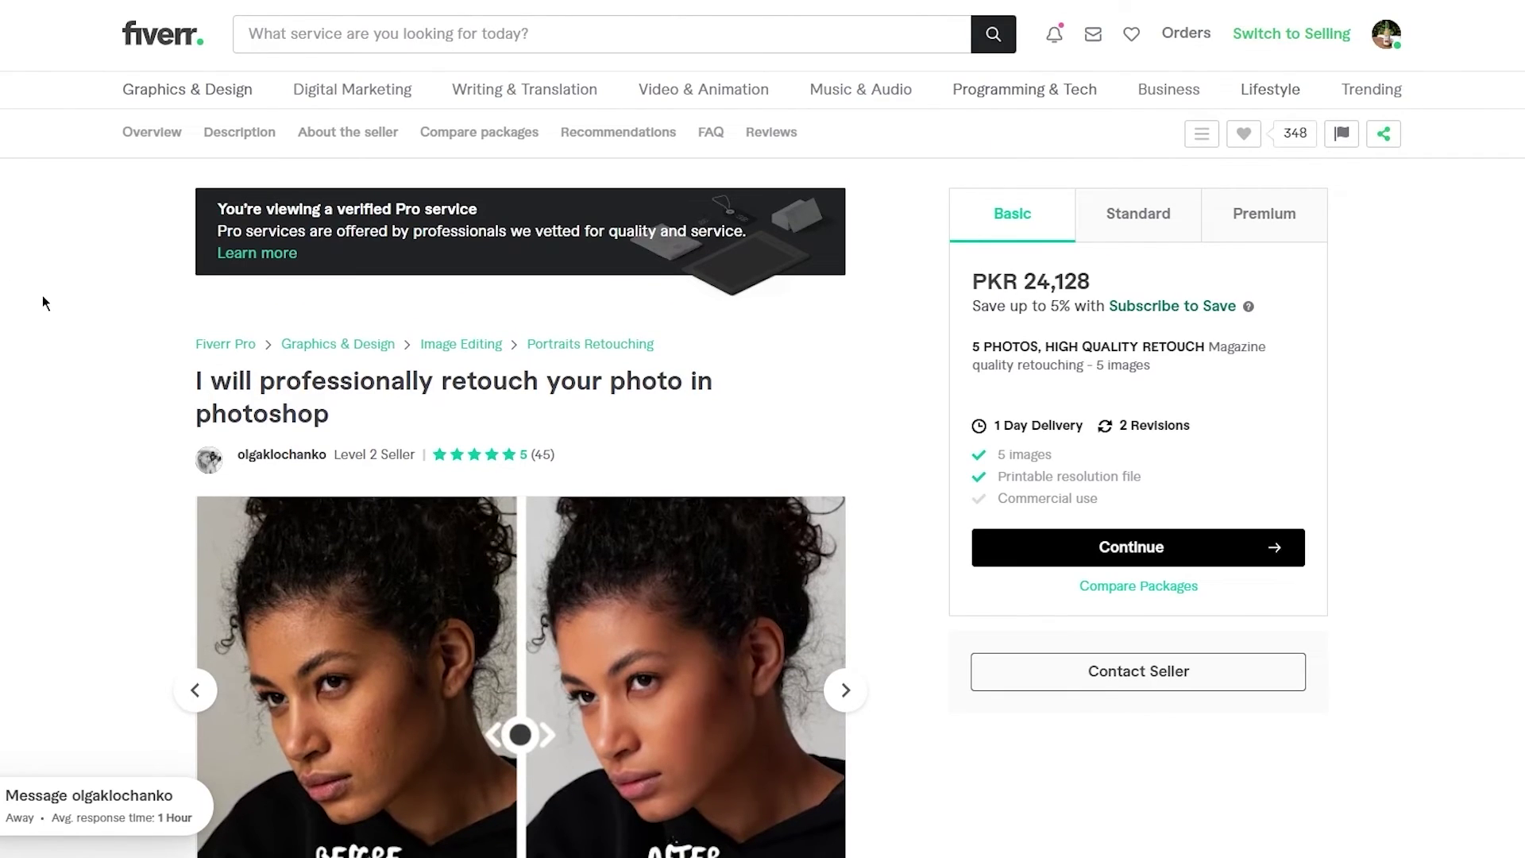
pyautogui.scroll(-1, 78, 294)
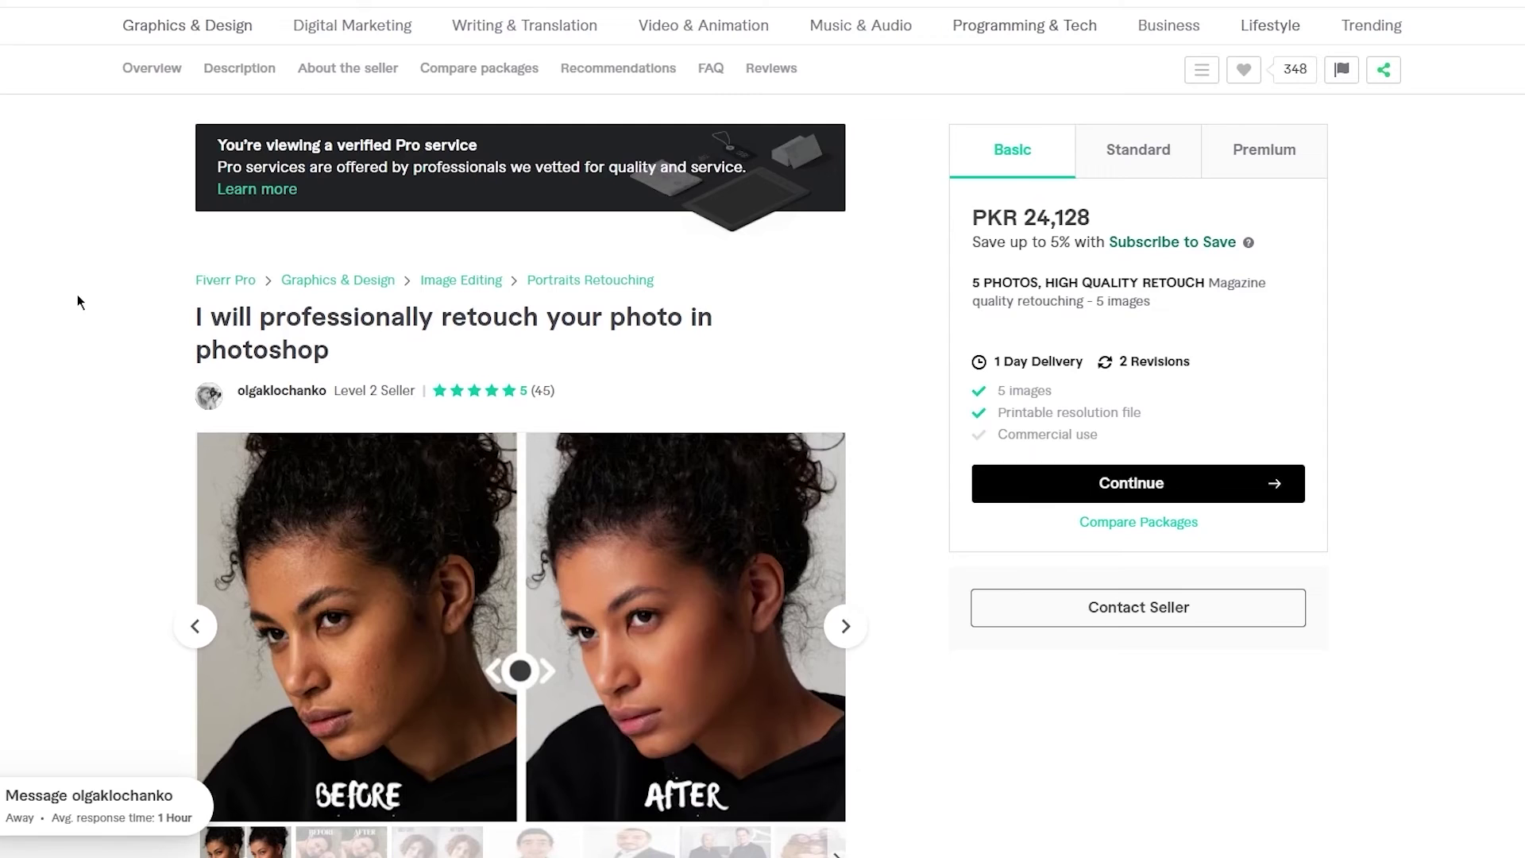
pyautogui.scroll(-1, 78, 296)
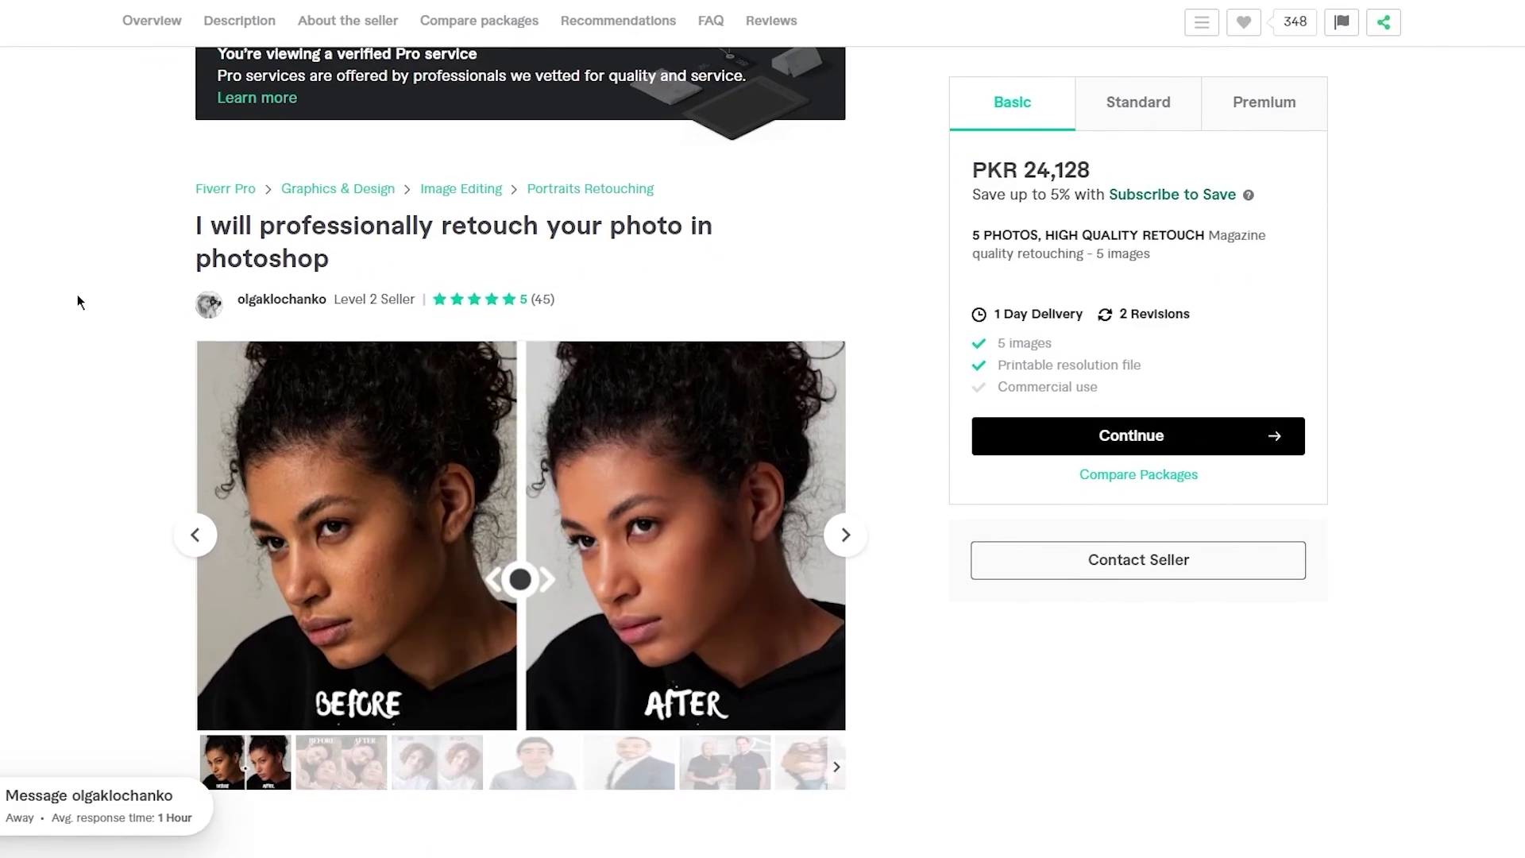
pyautogui.scroll(-1, 78, 296)
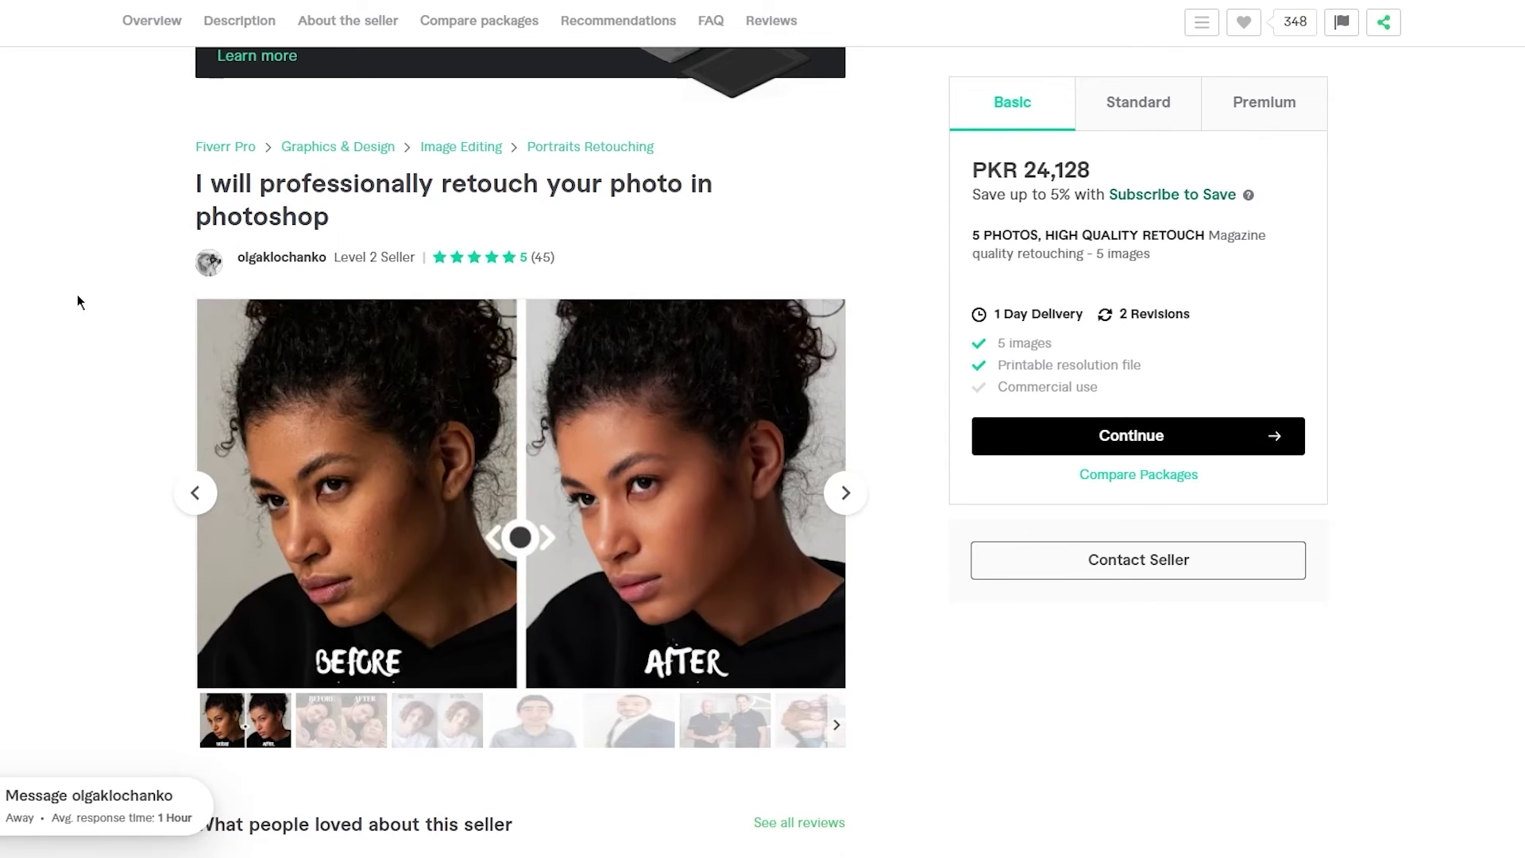
pyautogui.scroll(-1, 78, 293)
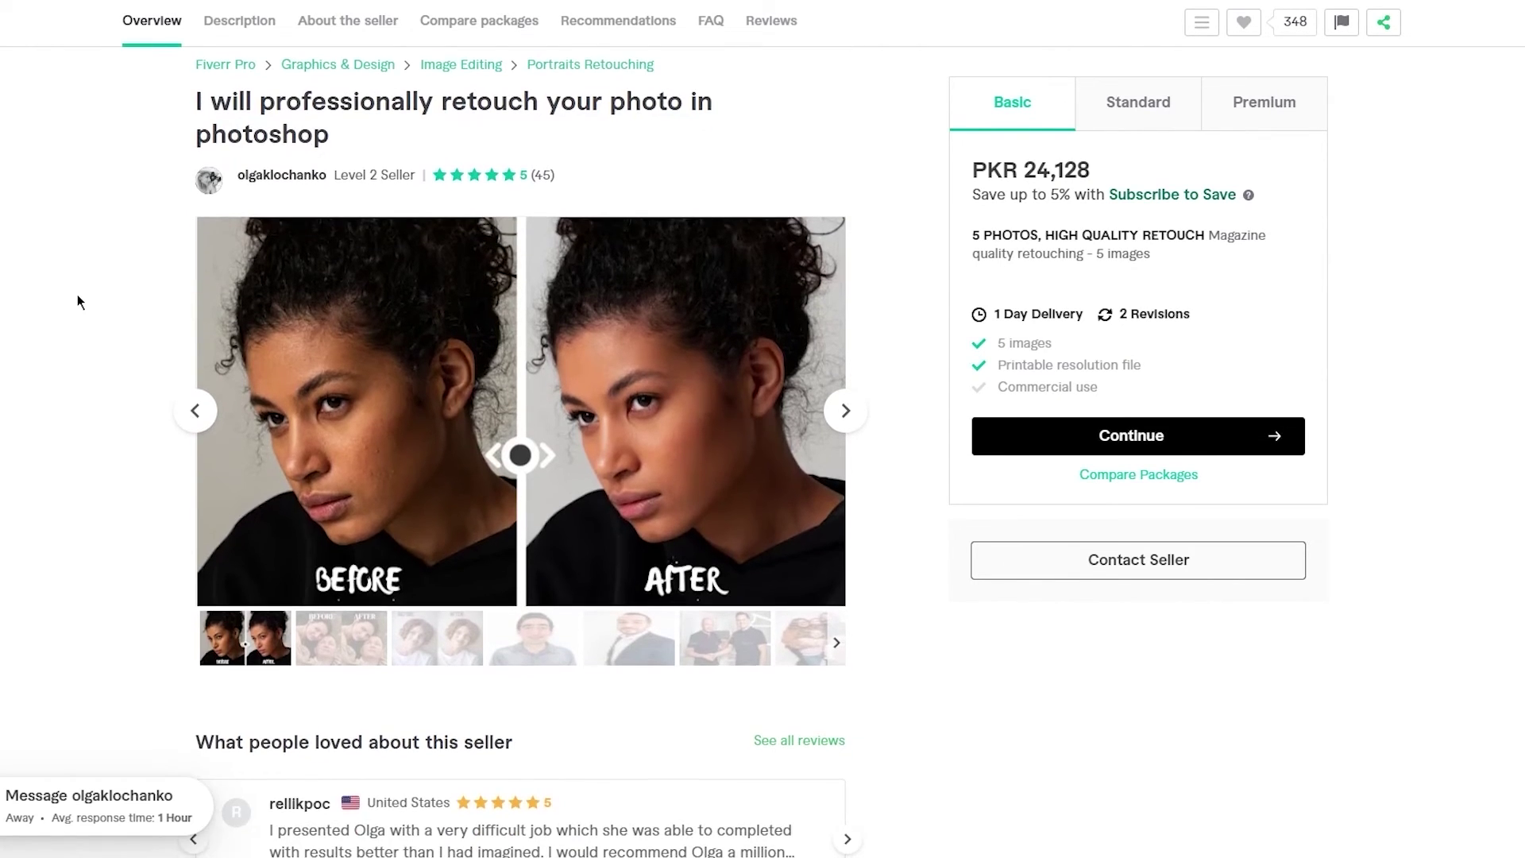
pyautogui.scroll(3, 78, 294)
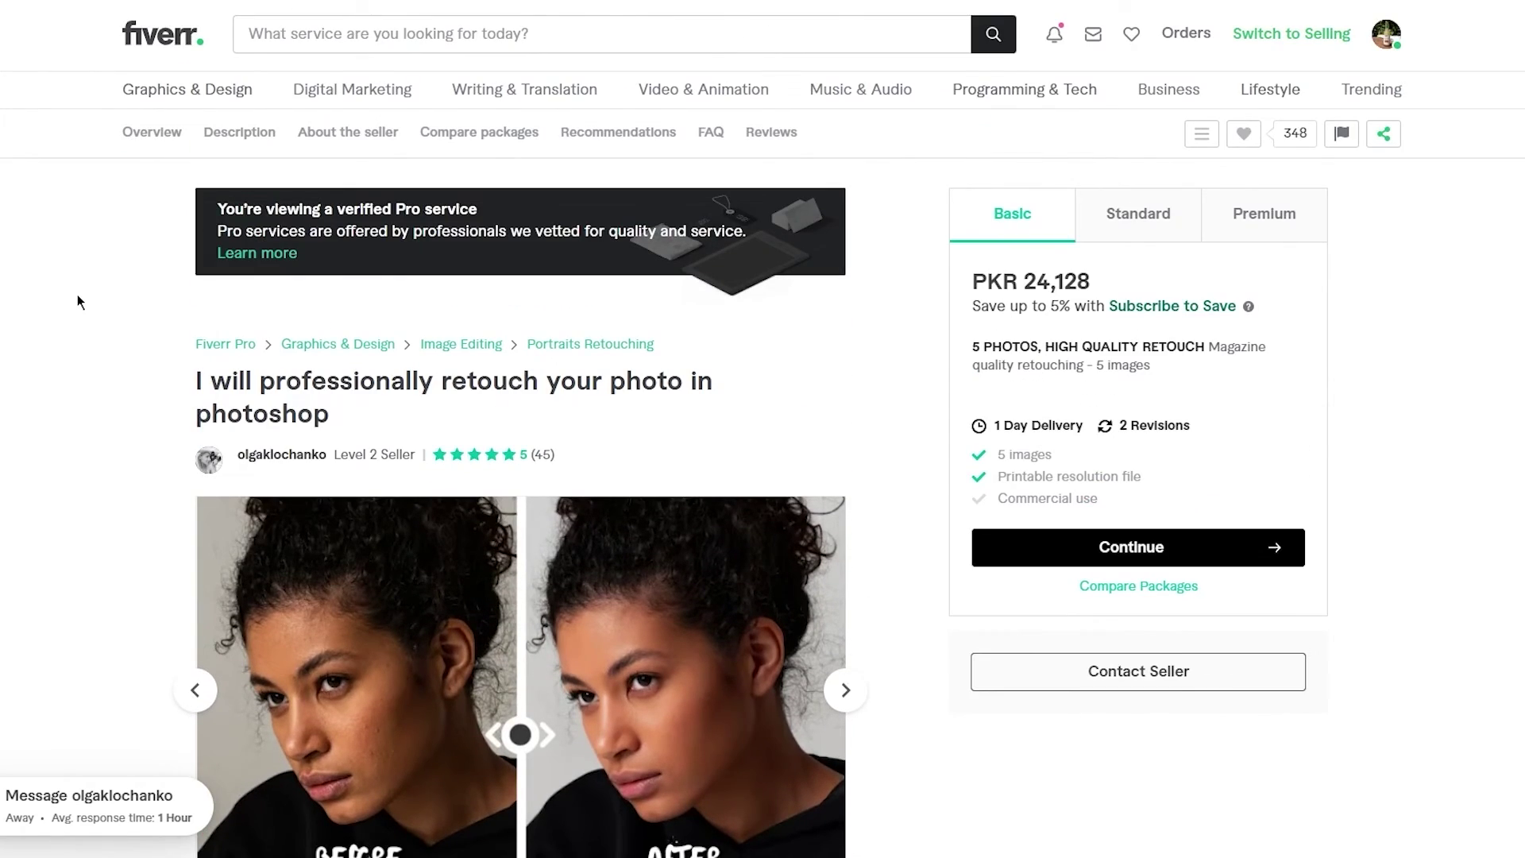
pyautogui.scroll(-3, 78, 294)
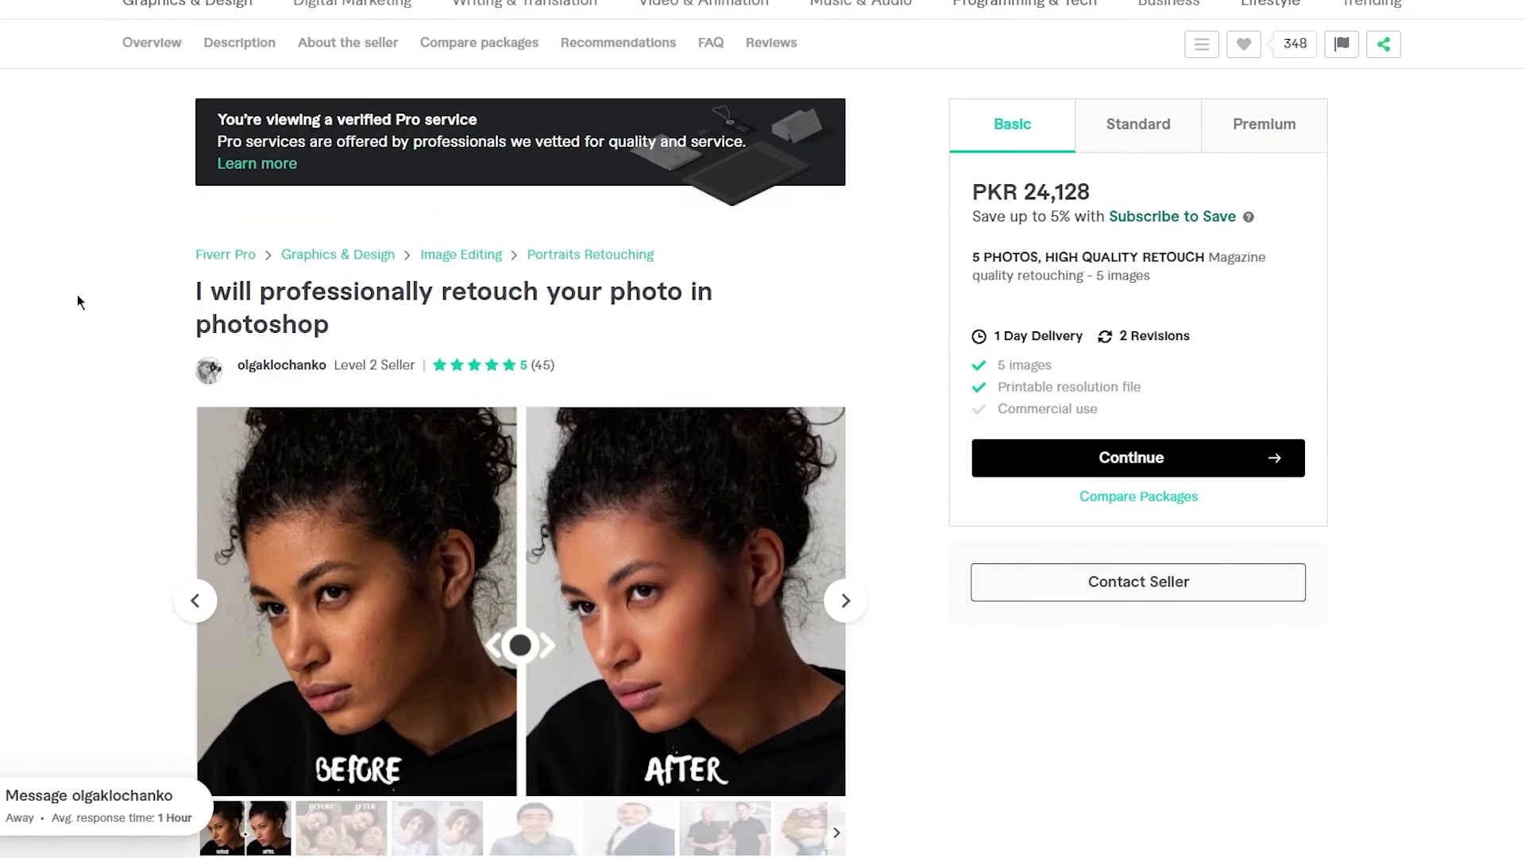
pyautogui.scroll(3, 78, 294)
pyautogui.scroll(-4, 78, 294)
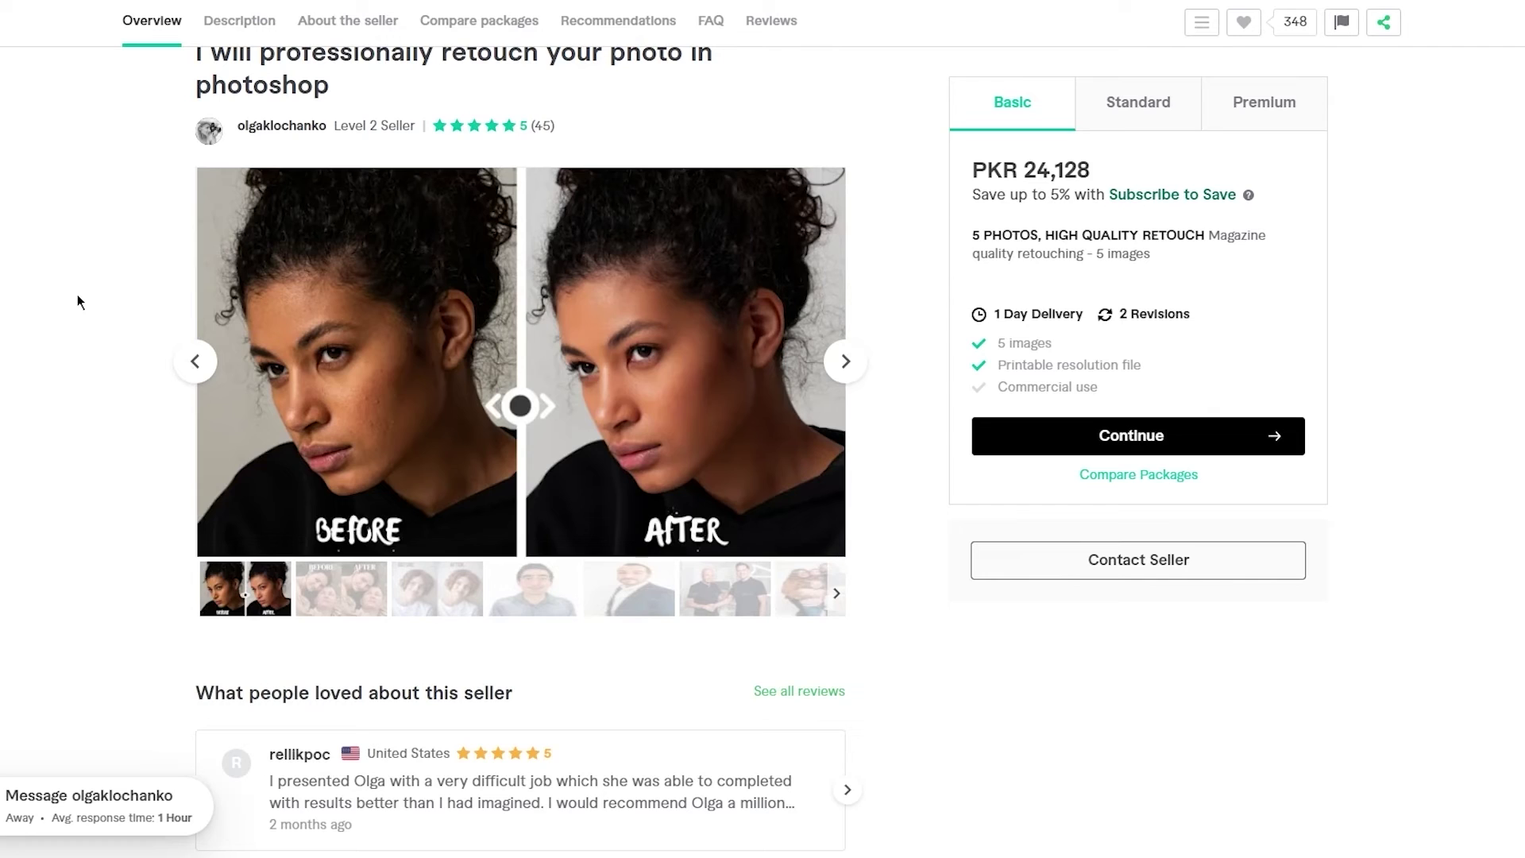
pyautogui.scroll(3, 78, 295)
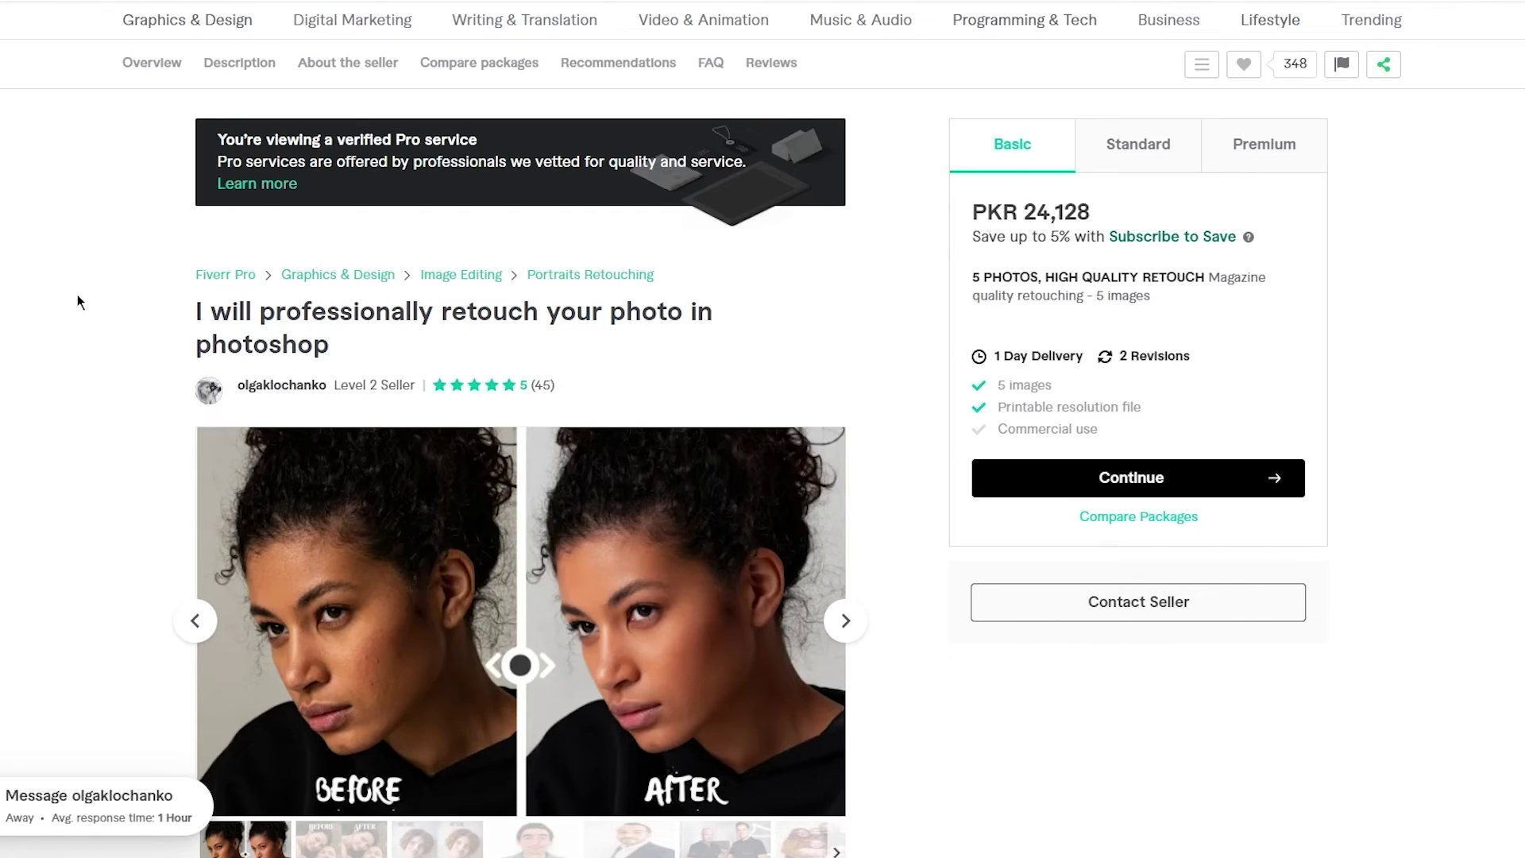
pyautogui.scroll(-2, 78, 293)
pyautogui.scroll(3, 78, 294)
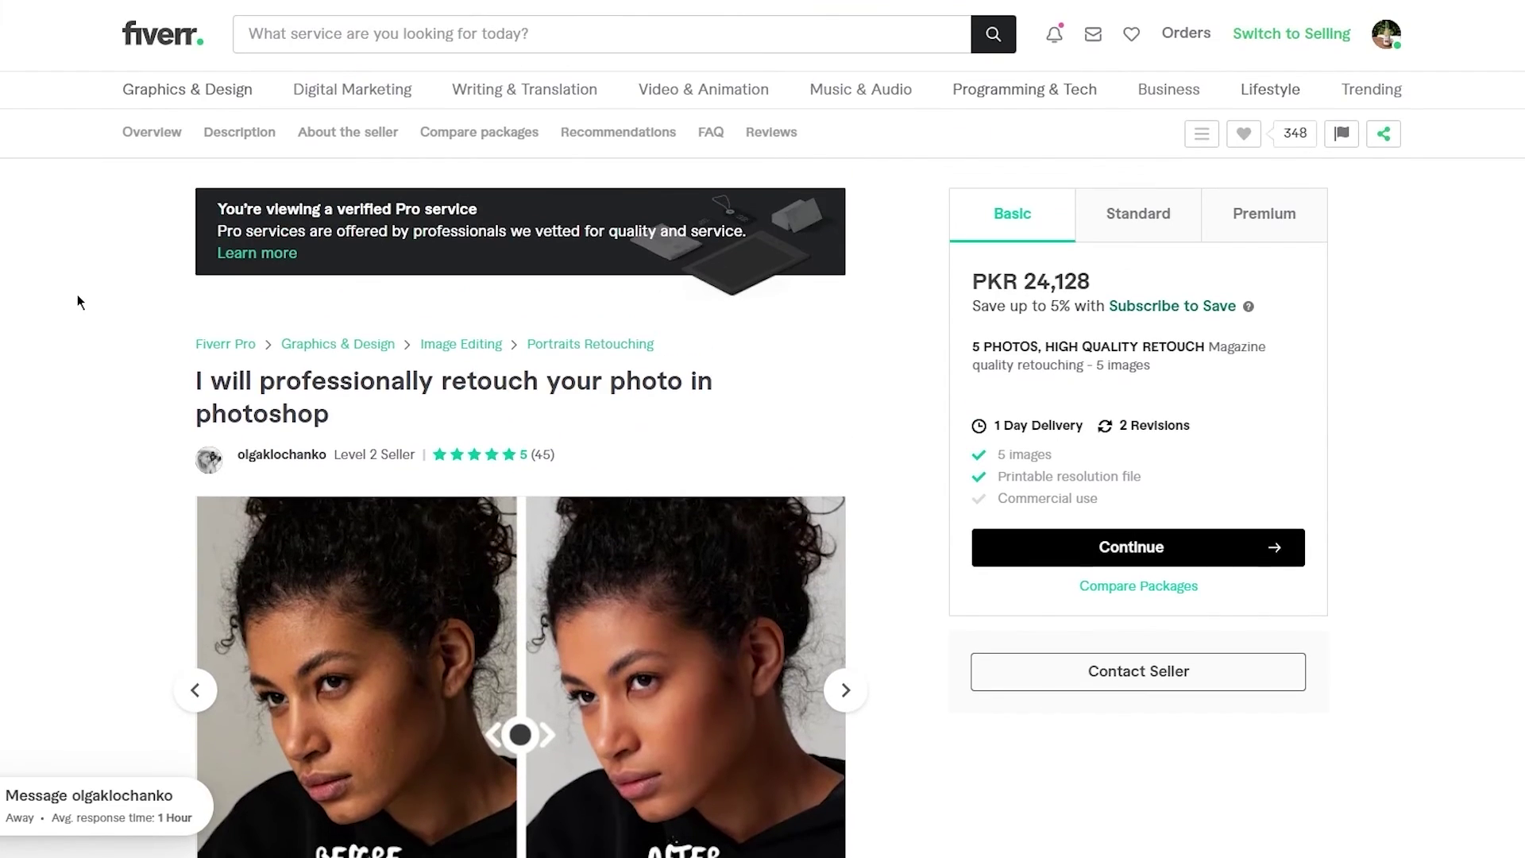
pyautogui.scroll(-3, 78, 294)
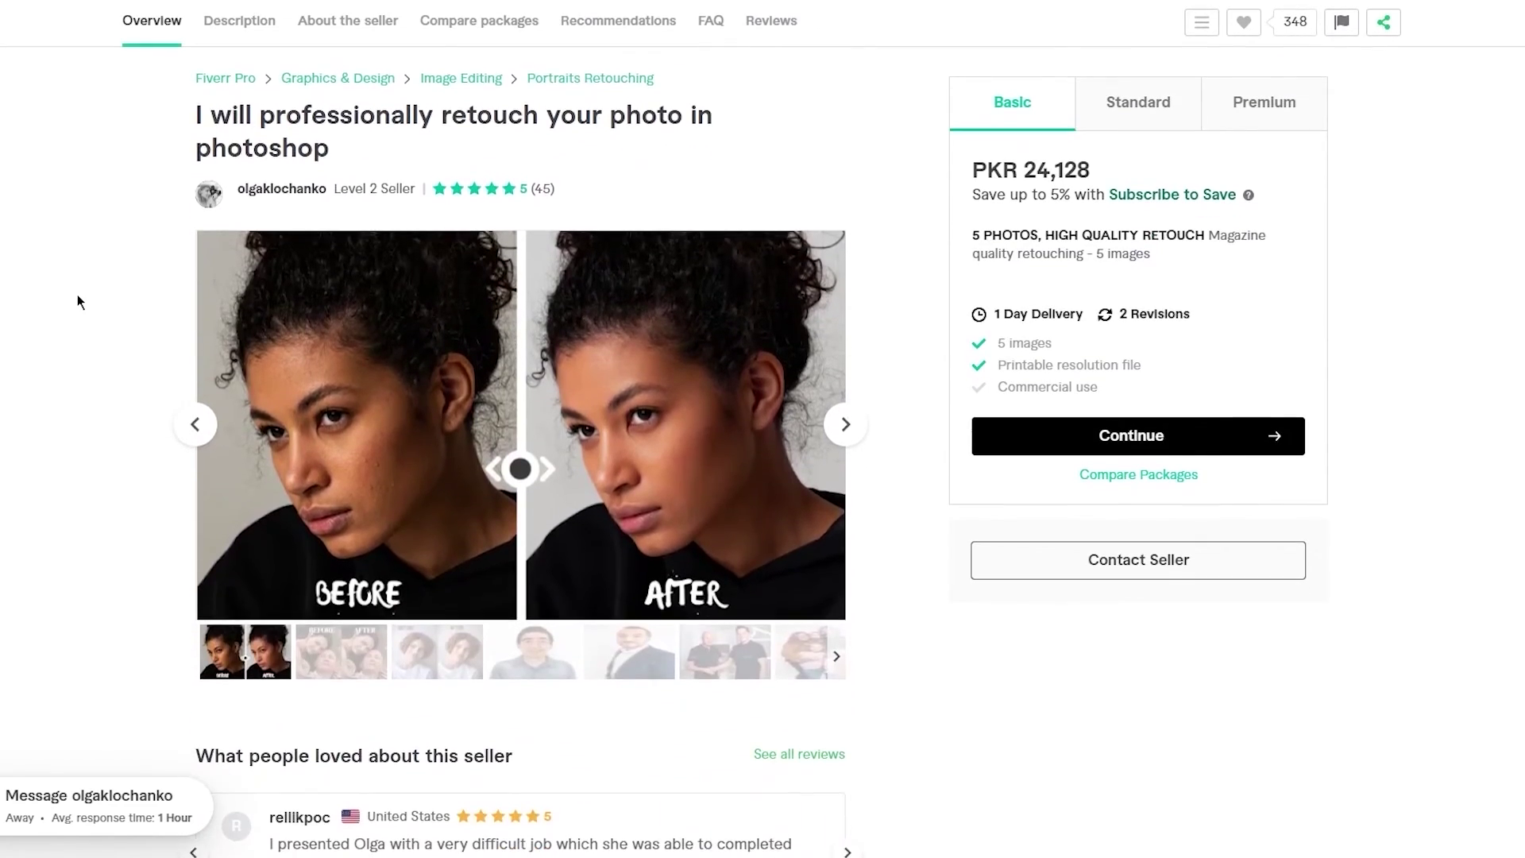
pyautogui.scroll(3, 77, 294)
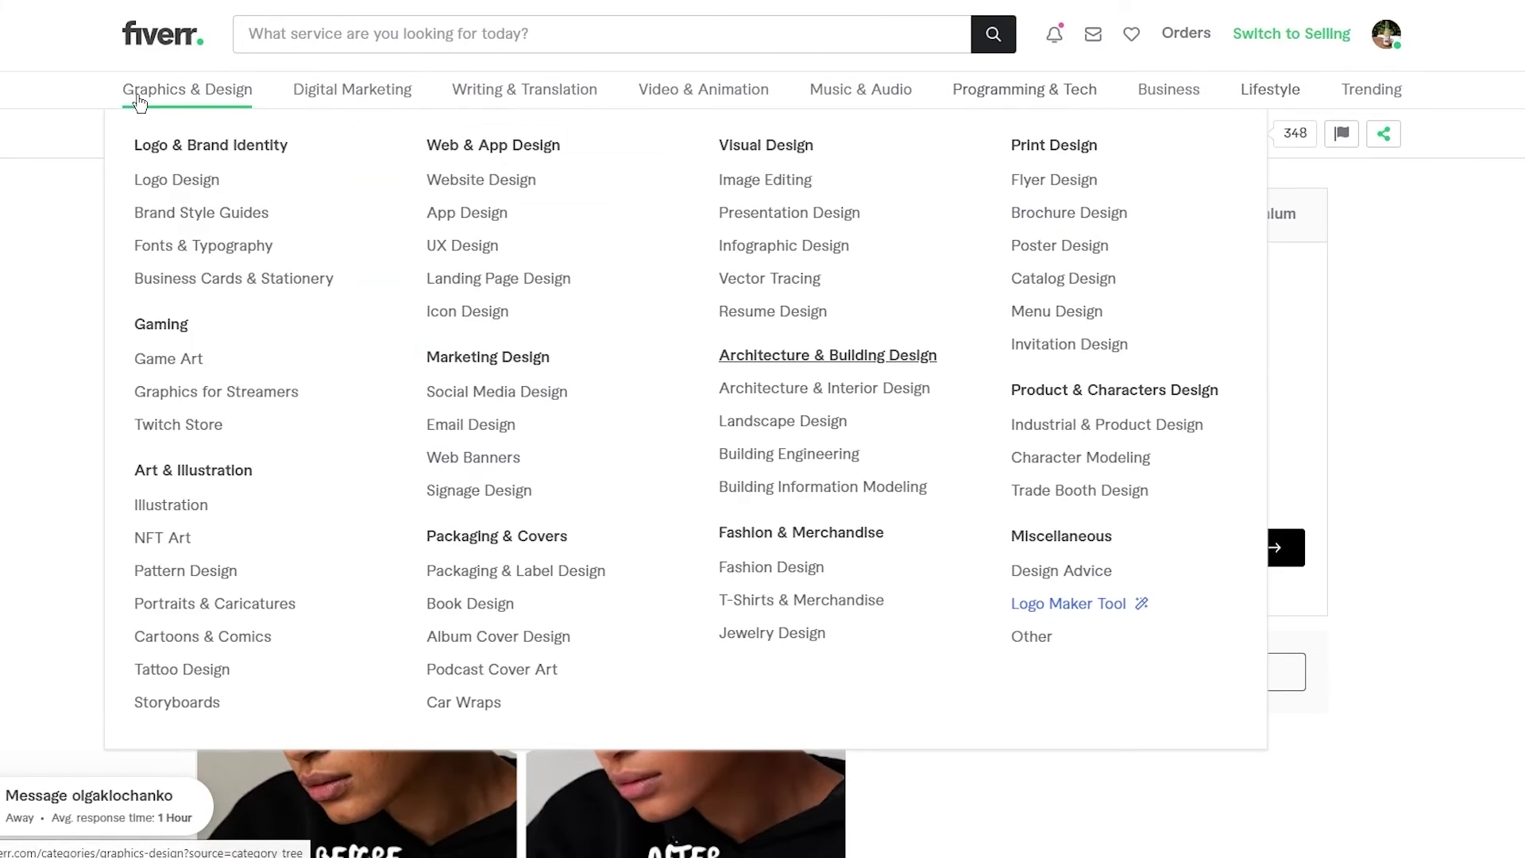
pyautogui.click(183, 89)
pyautogui.scroll(-4, 602, 289)
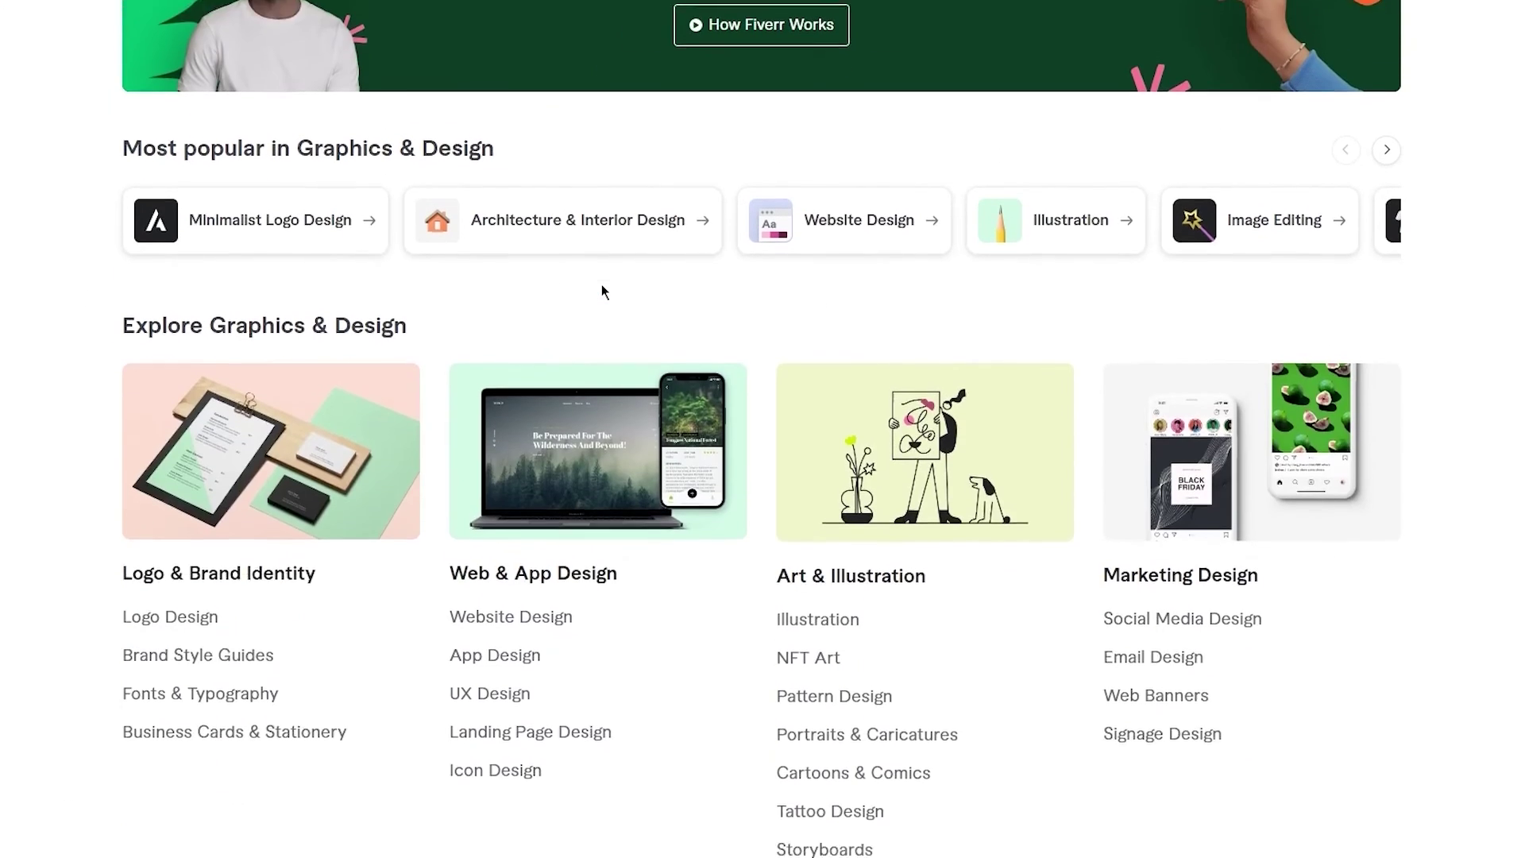
pyautogui.scroll(3, 602, 286)
pyautogui.scroll(-12, 602, 286)
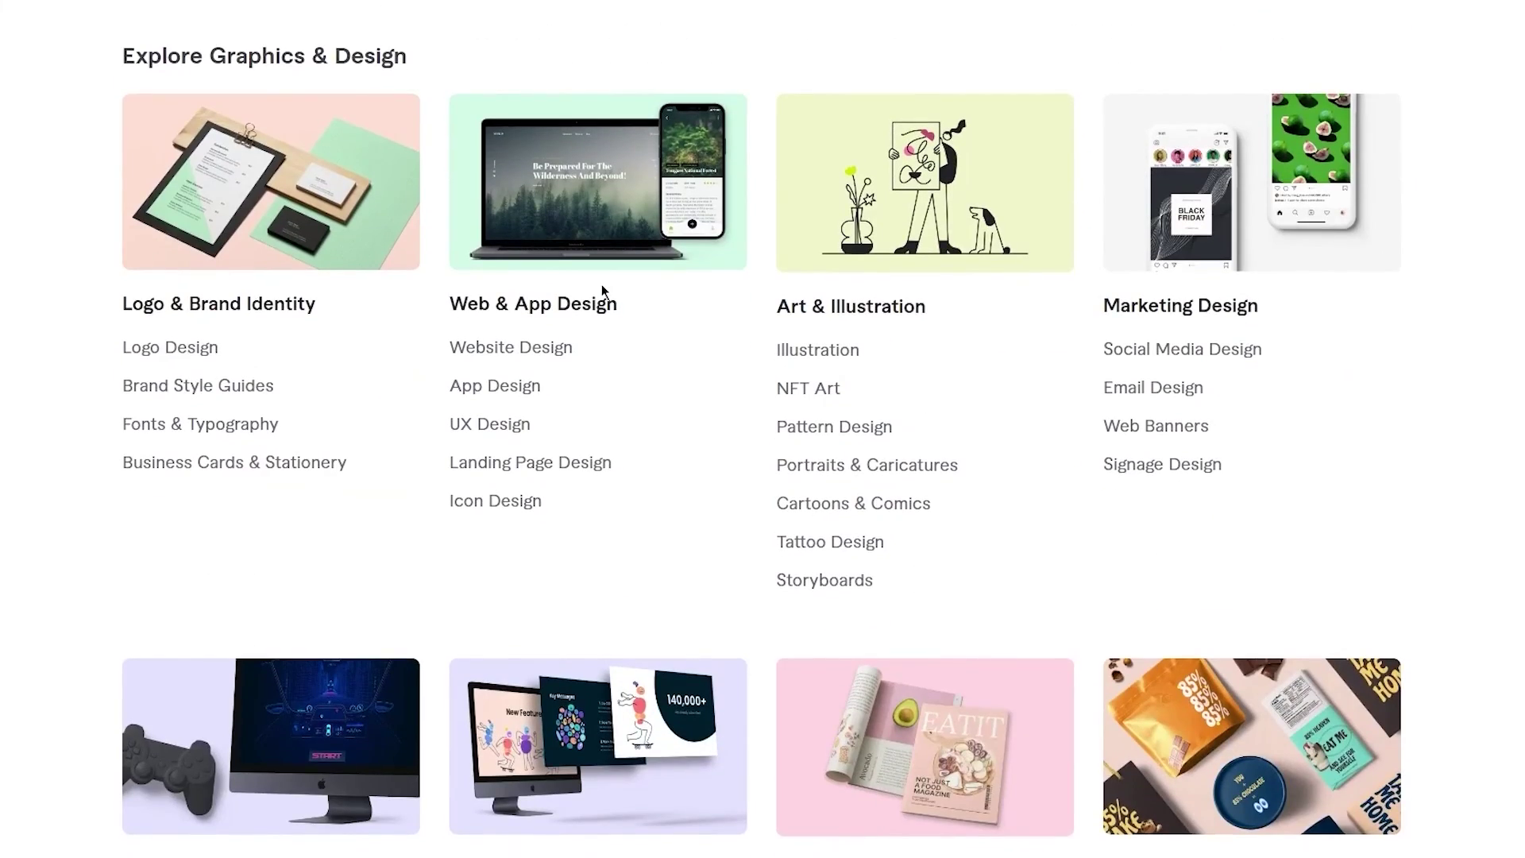
pyautogui.scroll(-3, 602, 288)
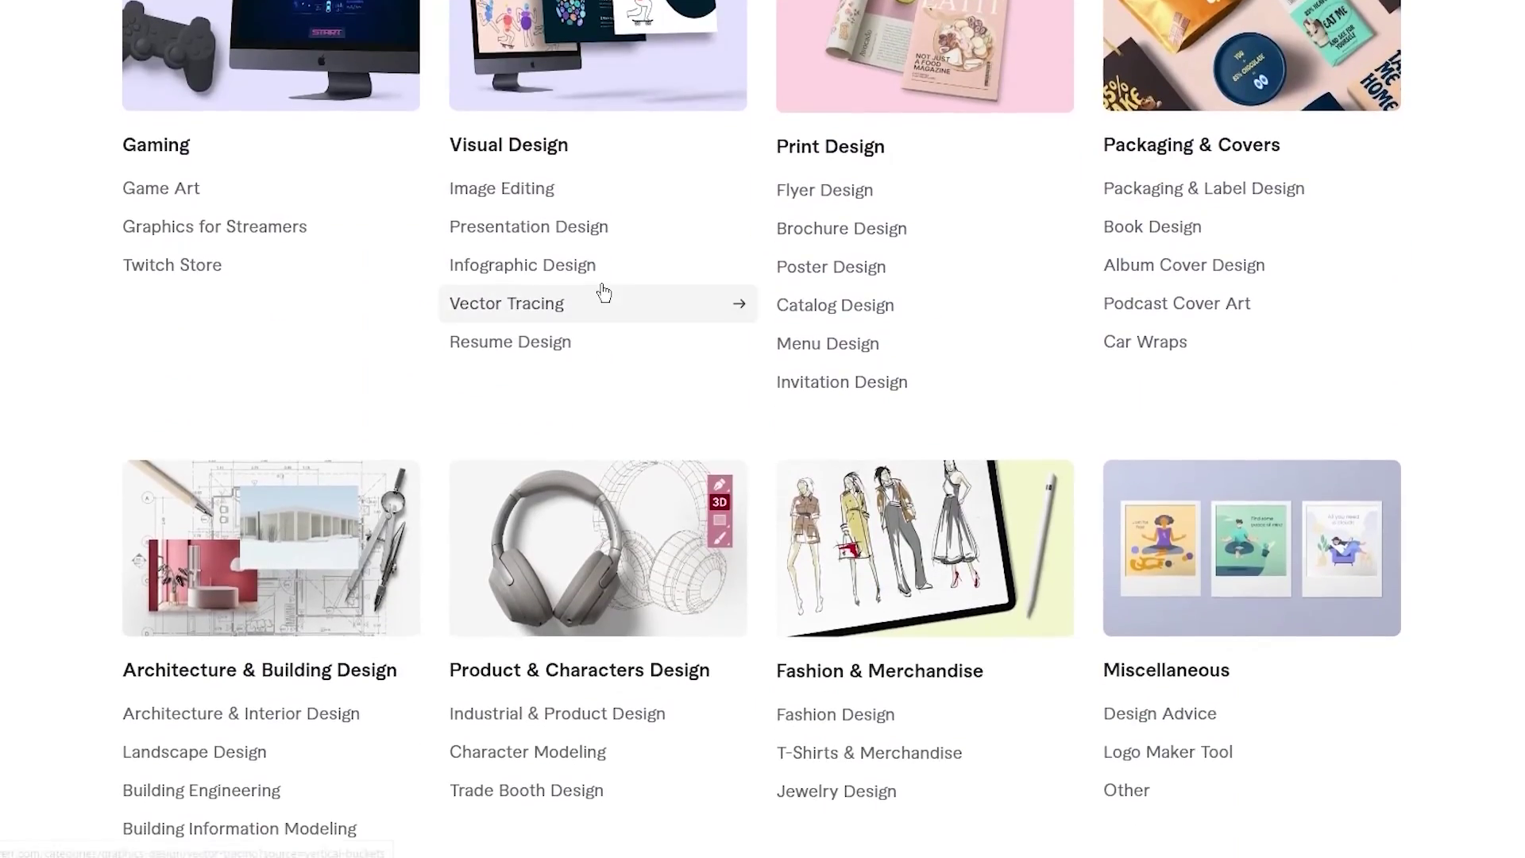
pyautogui.scroll(8, 602, 287)
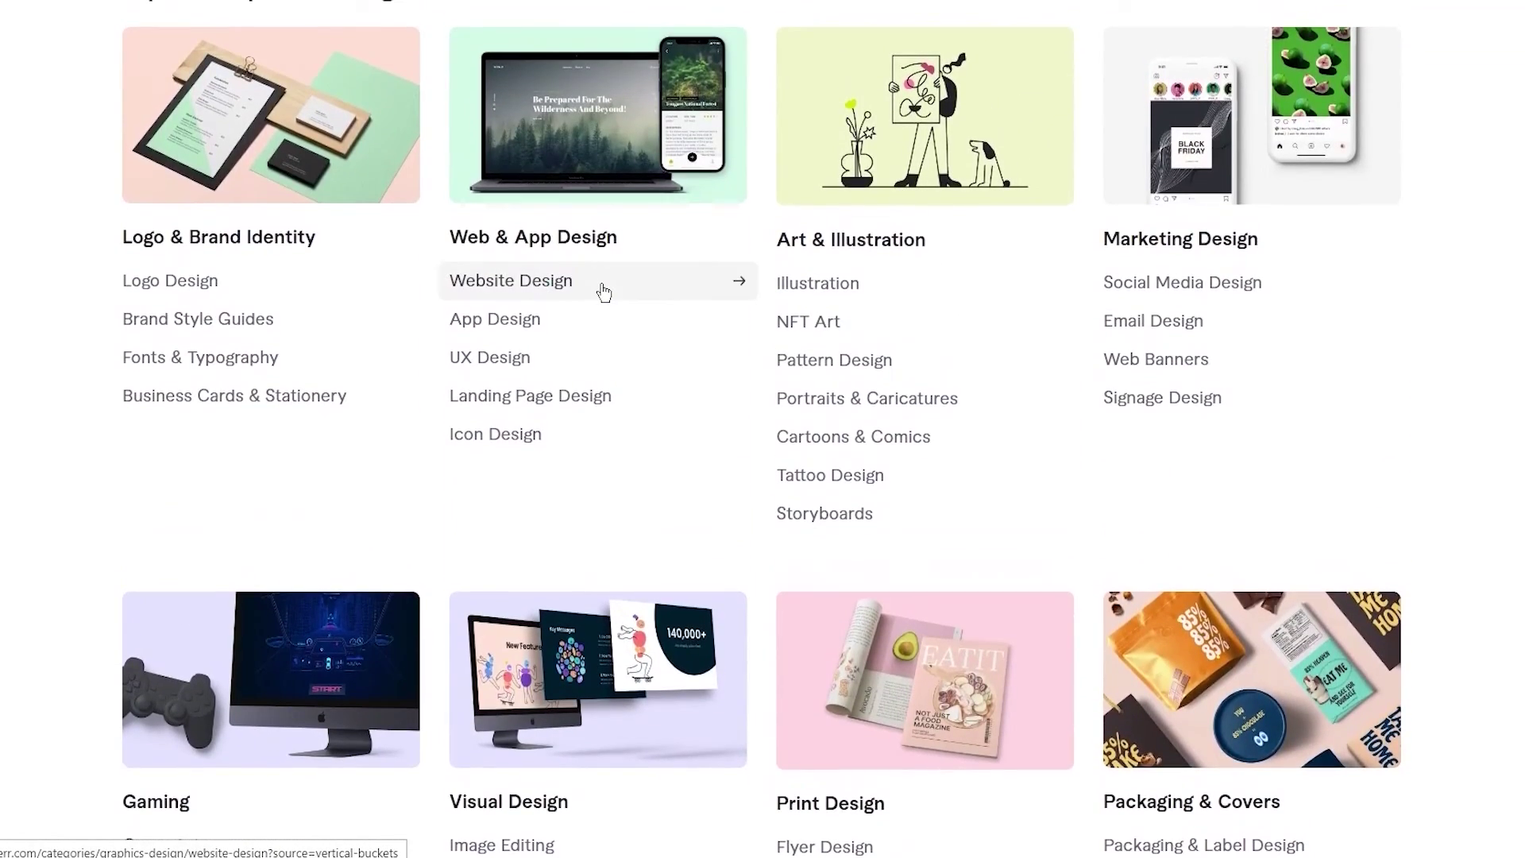
pyautogui.scroll(-1, 603, 292)
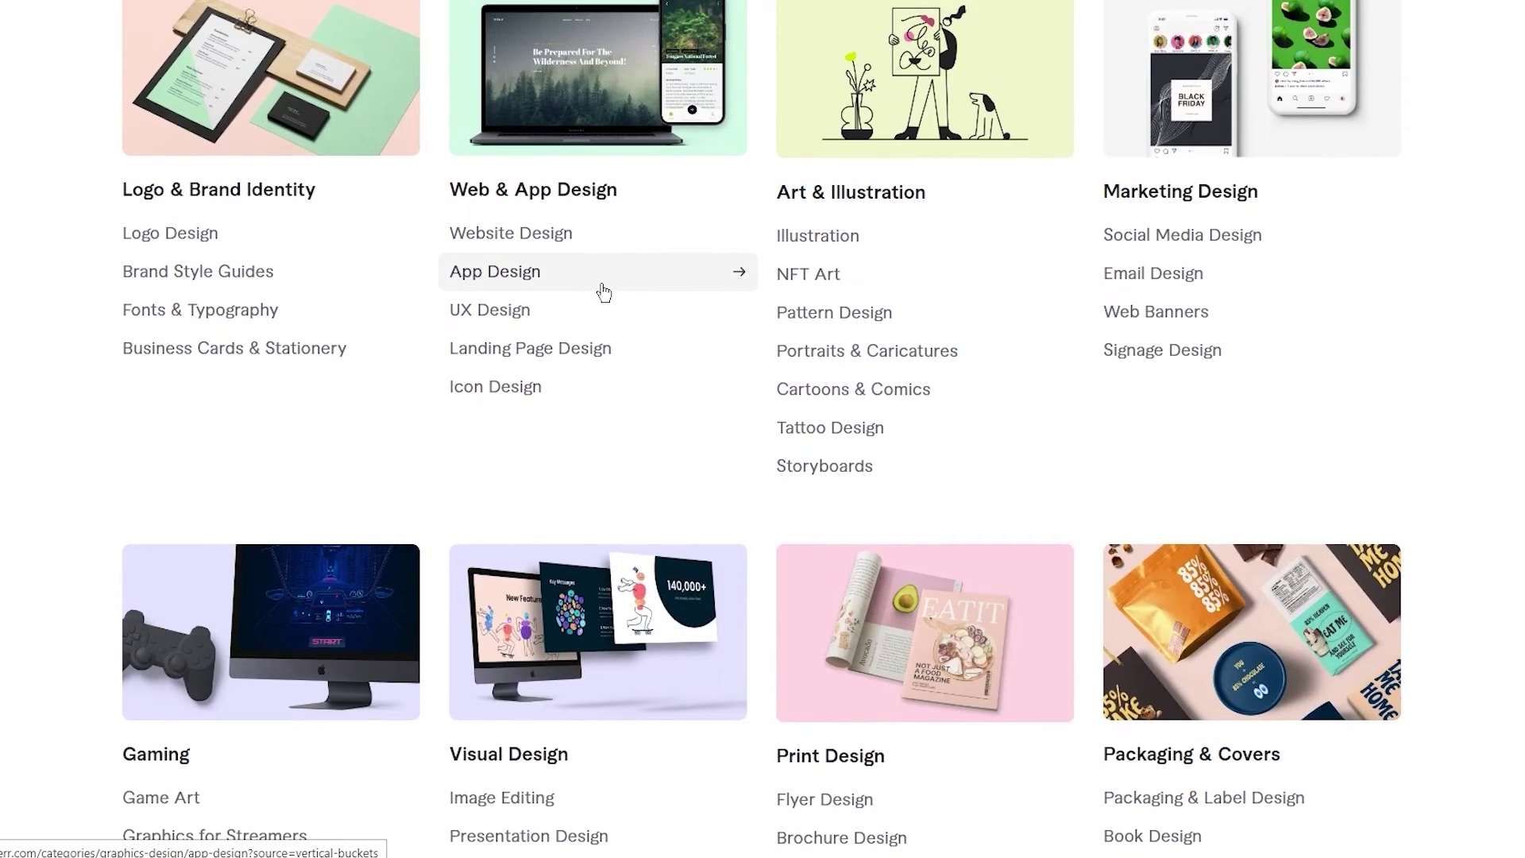
pyautogui.scroll(-1, 604, 292)
pyautogui.scroll(6, 603, 293)
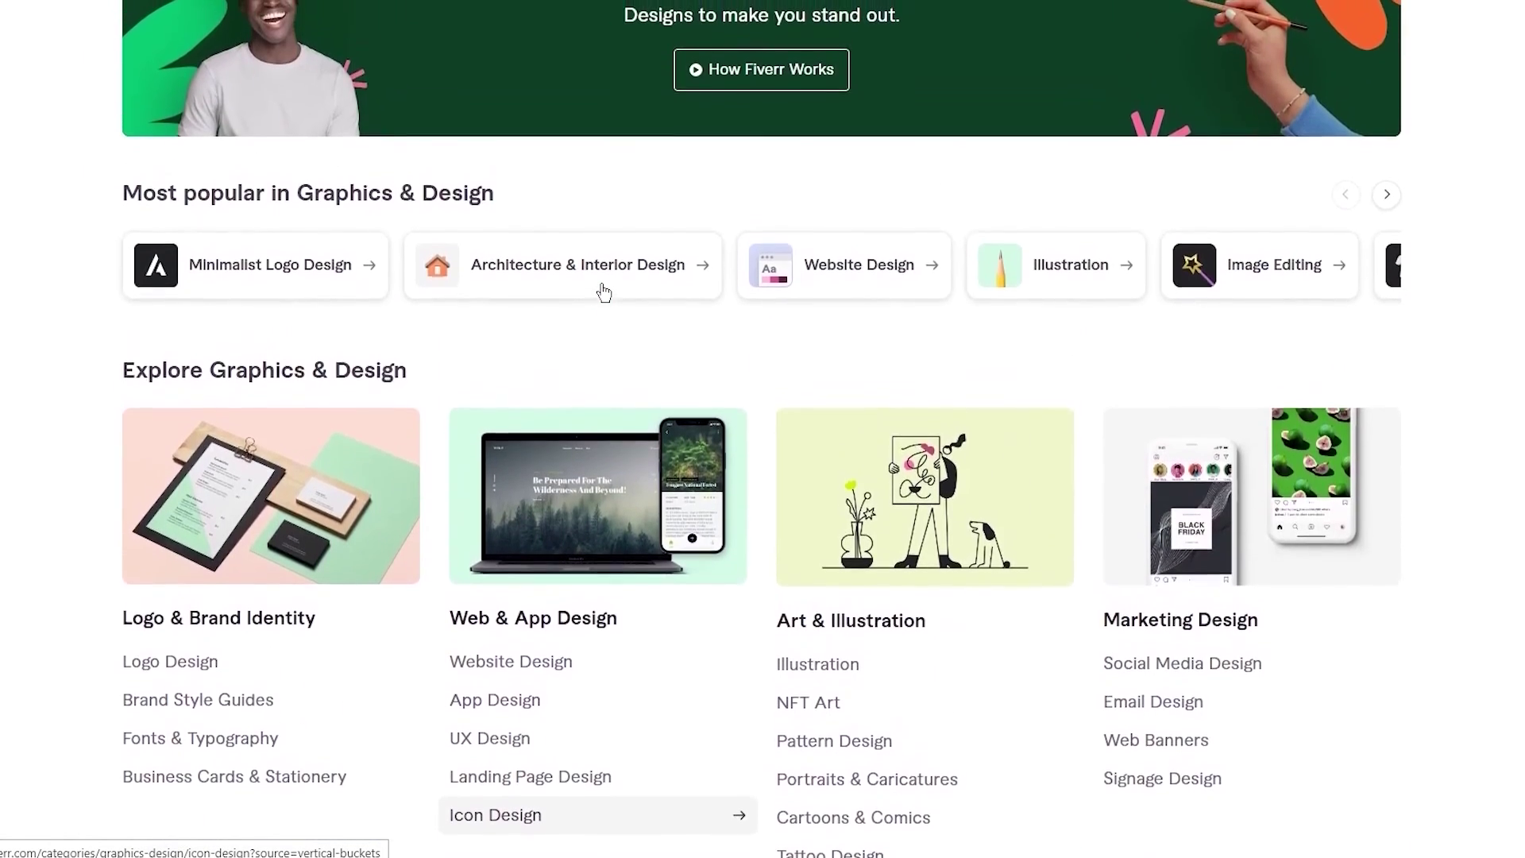
pyautogui.scroll(-1, 602, 292)
pyautogui.scroll(2, 602, 293)
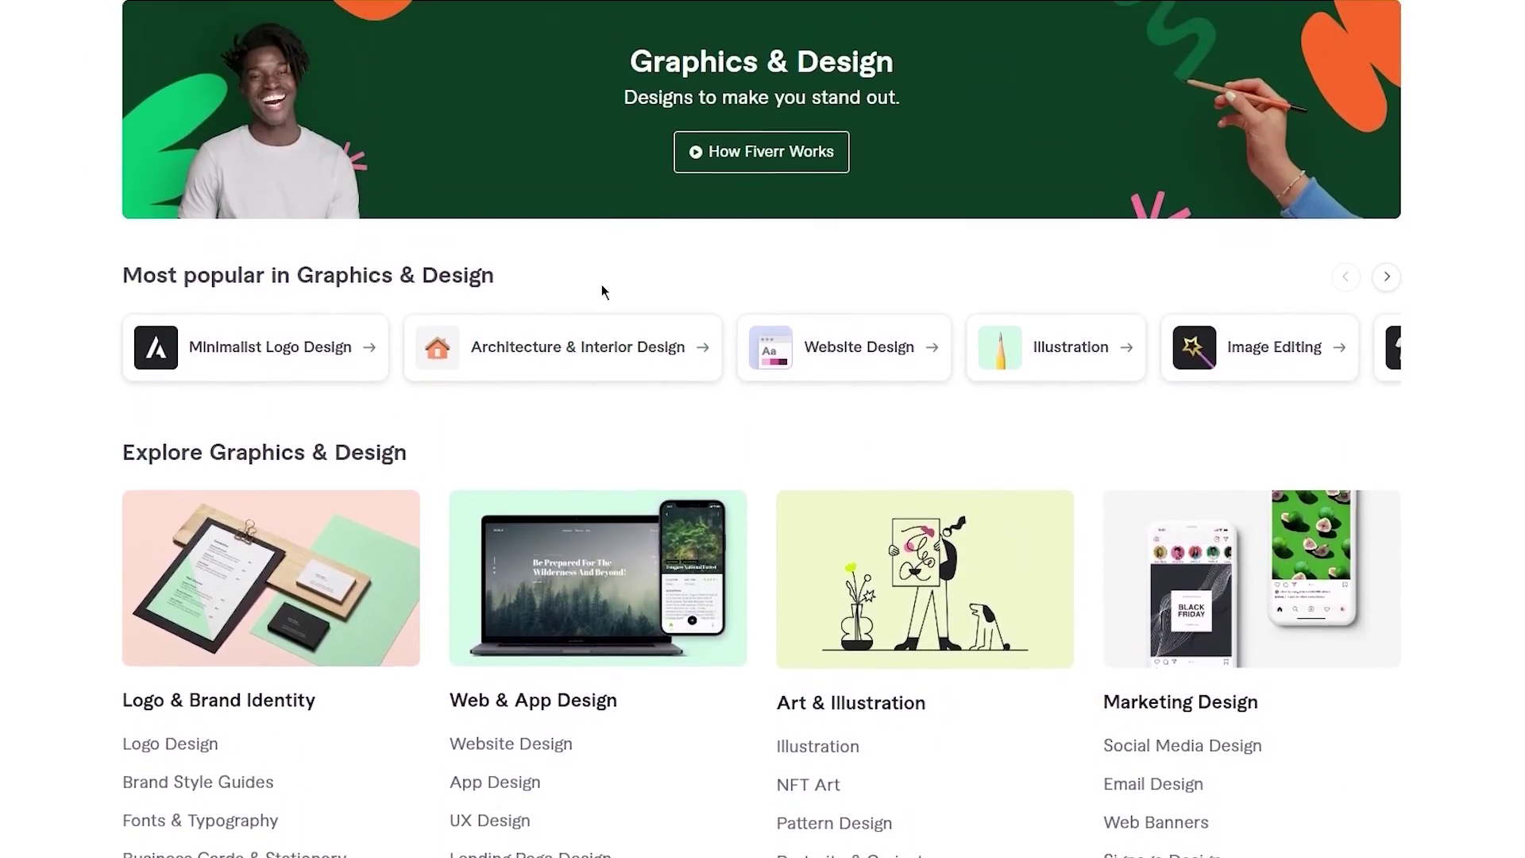
pyautogui.scroll(2, 602, 288)
pyautogui.scroll(-4, 595, 293)
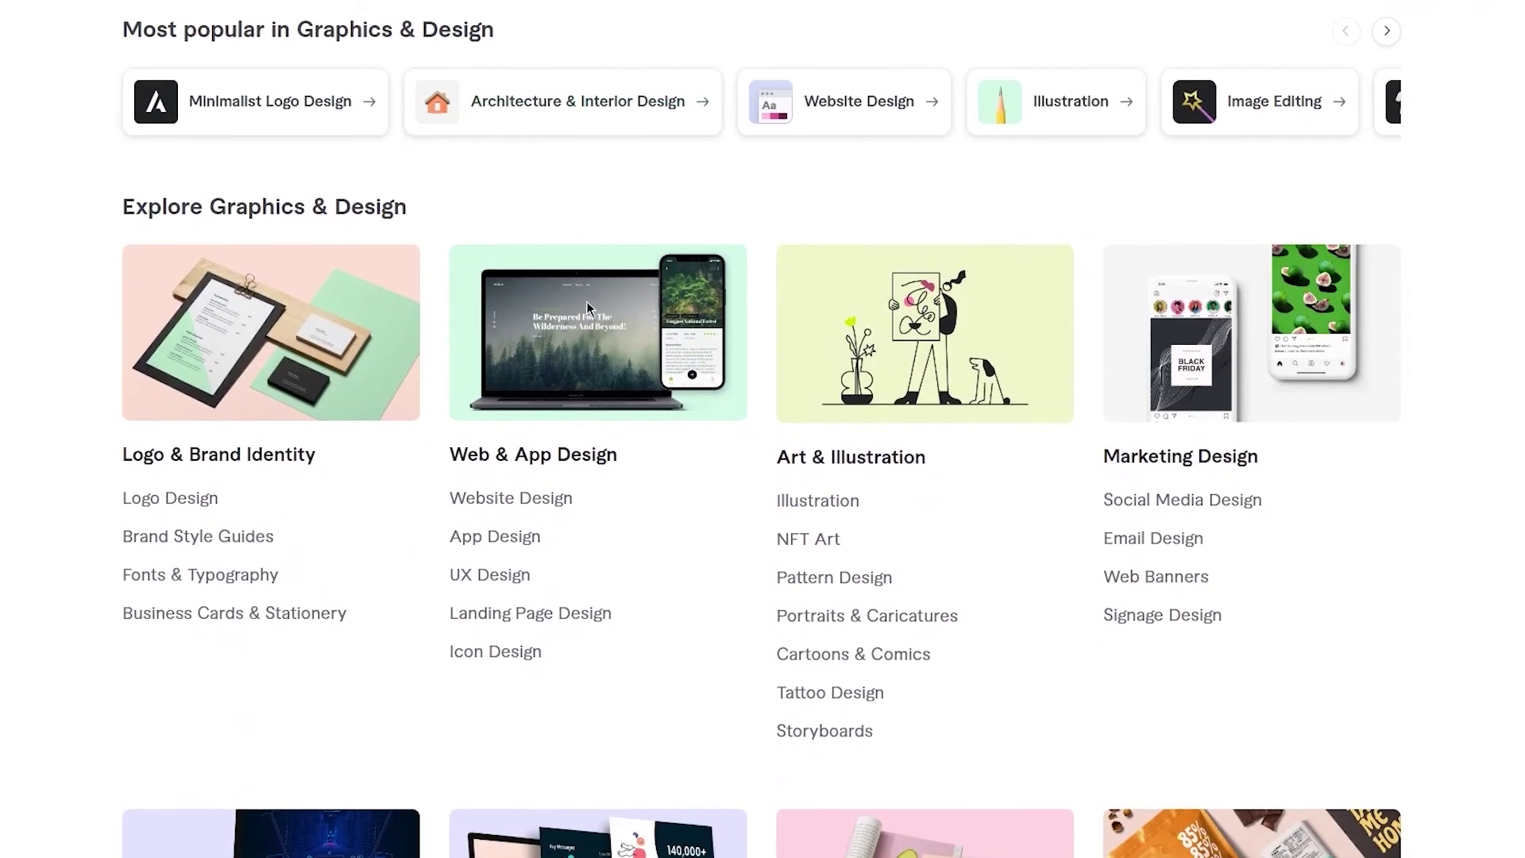
pyautogui.scroll(-2, 609, 303)
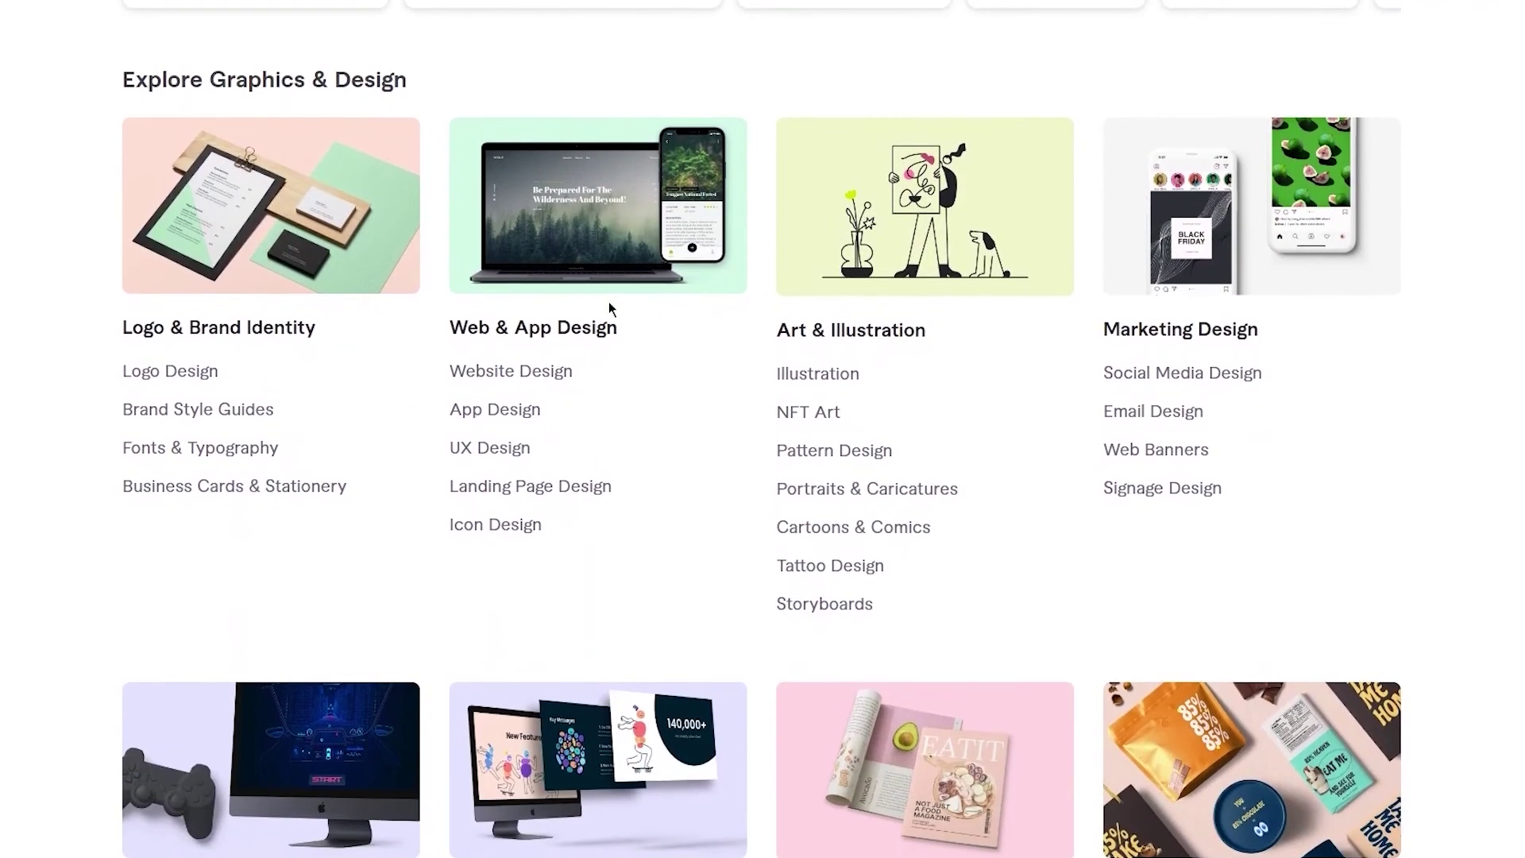
pyautogui.scroll(-1, 608, 302)
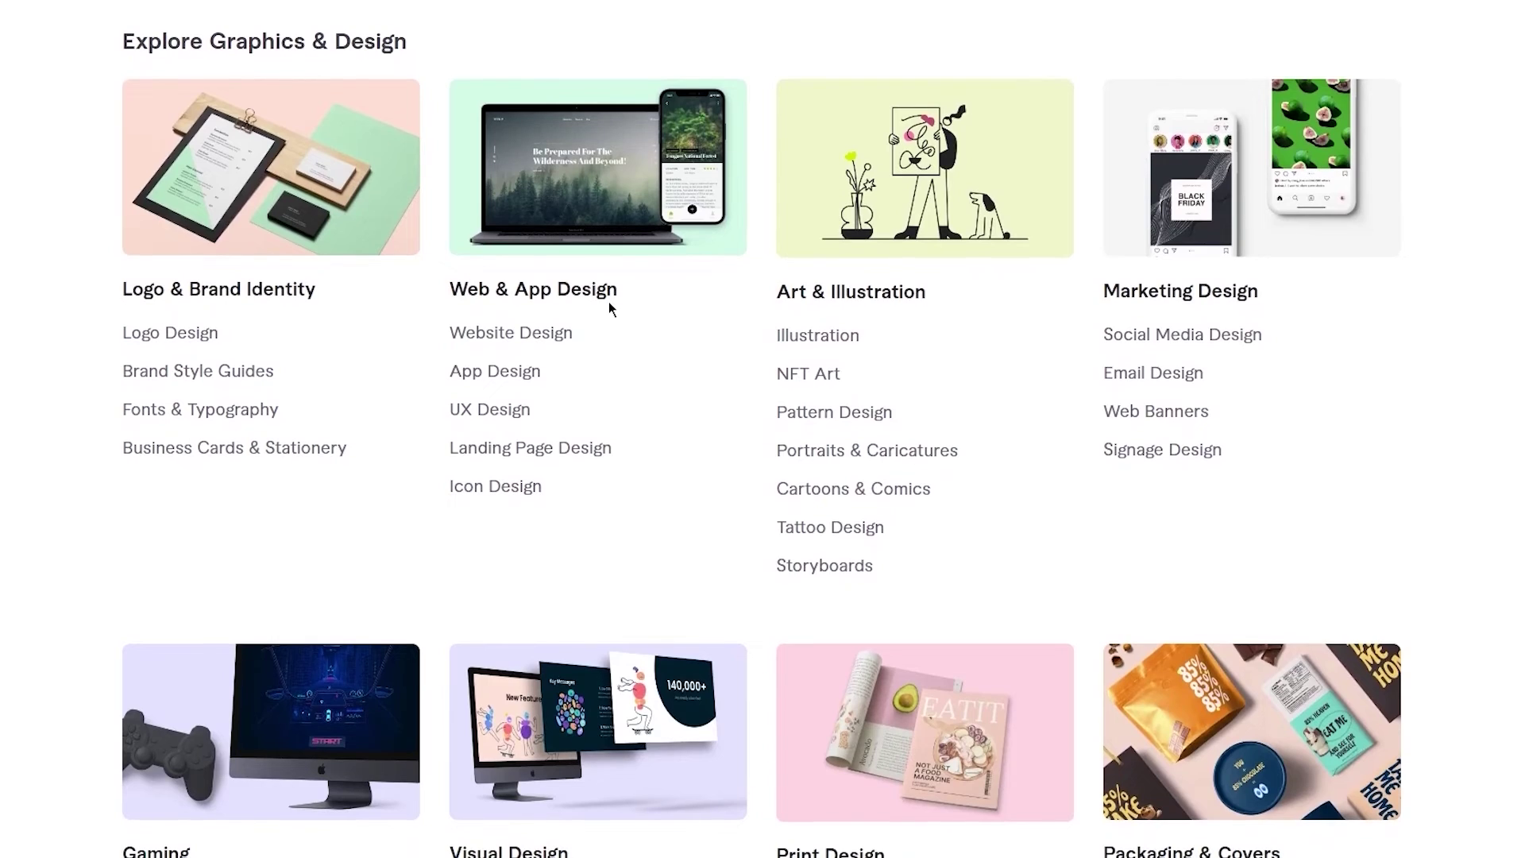
pyautogui.scroll(-3, 609, 306)
pyautogui.scroll(8, 610, 308)
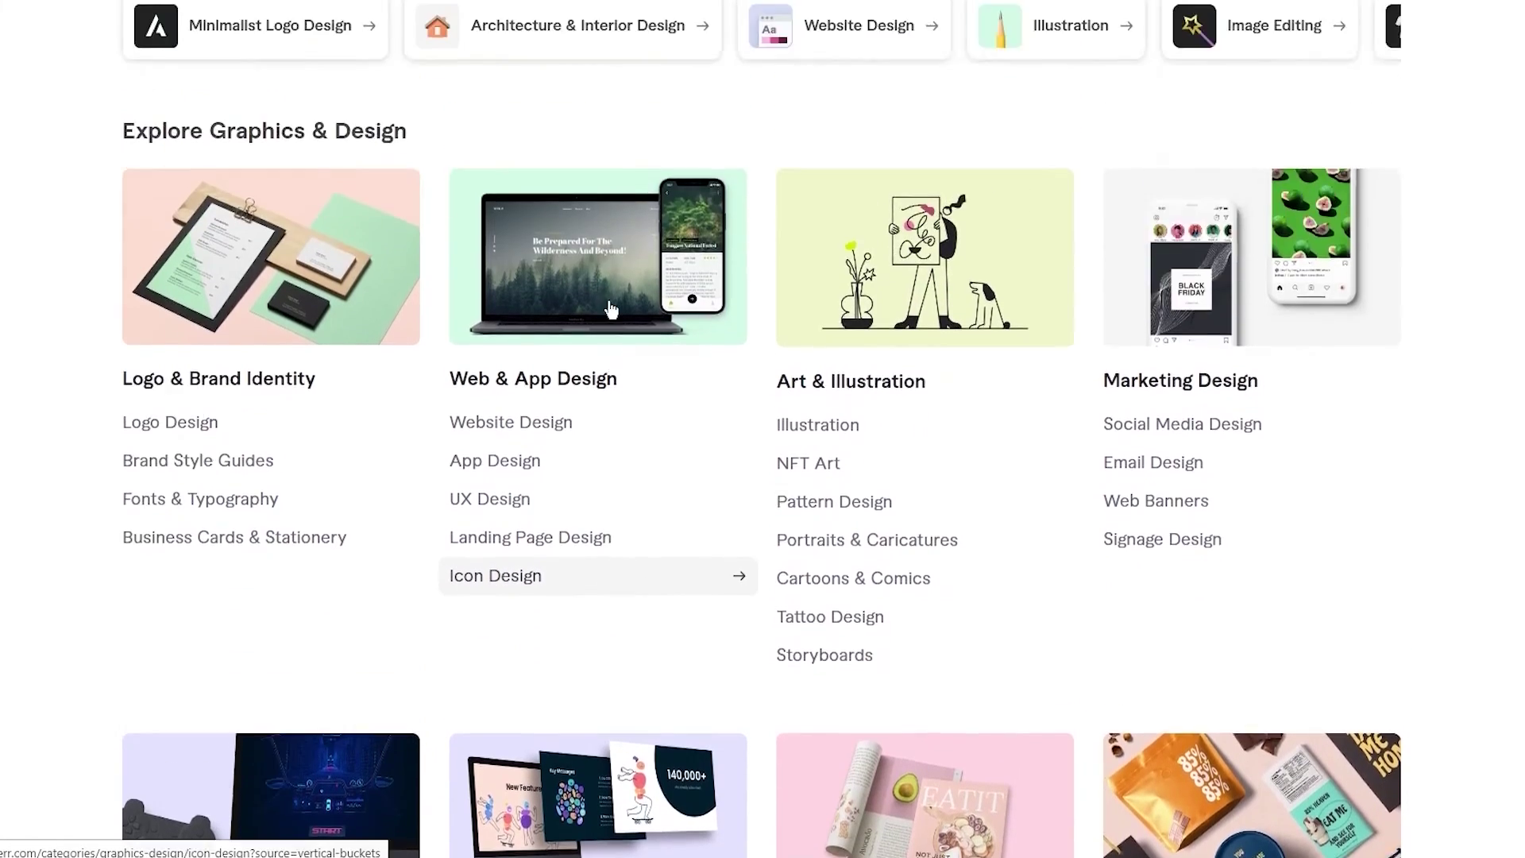
pyautogui.scroll(2, 611, 310)
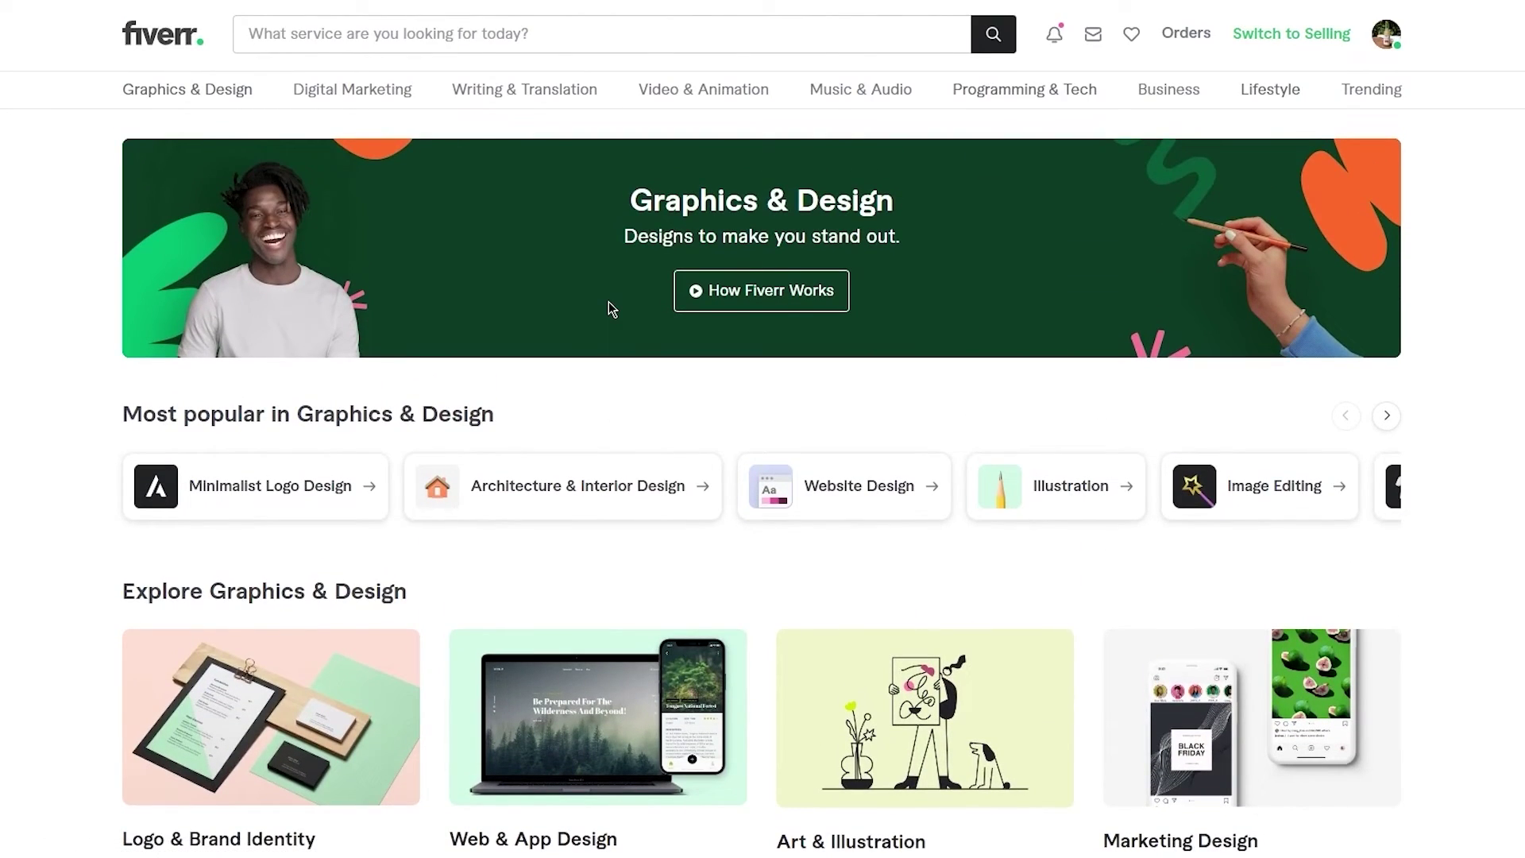
pyautogui.scroll(-1, 608, 305)
pyautogui.scroll(-2, 608, 305)
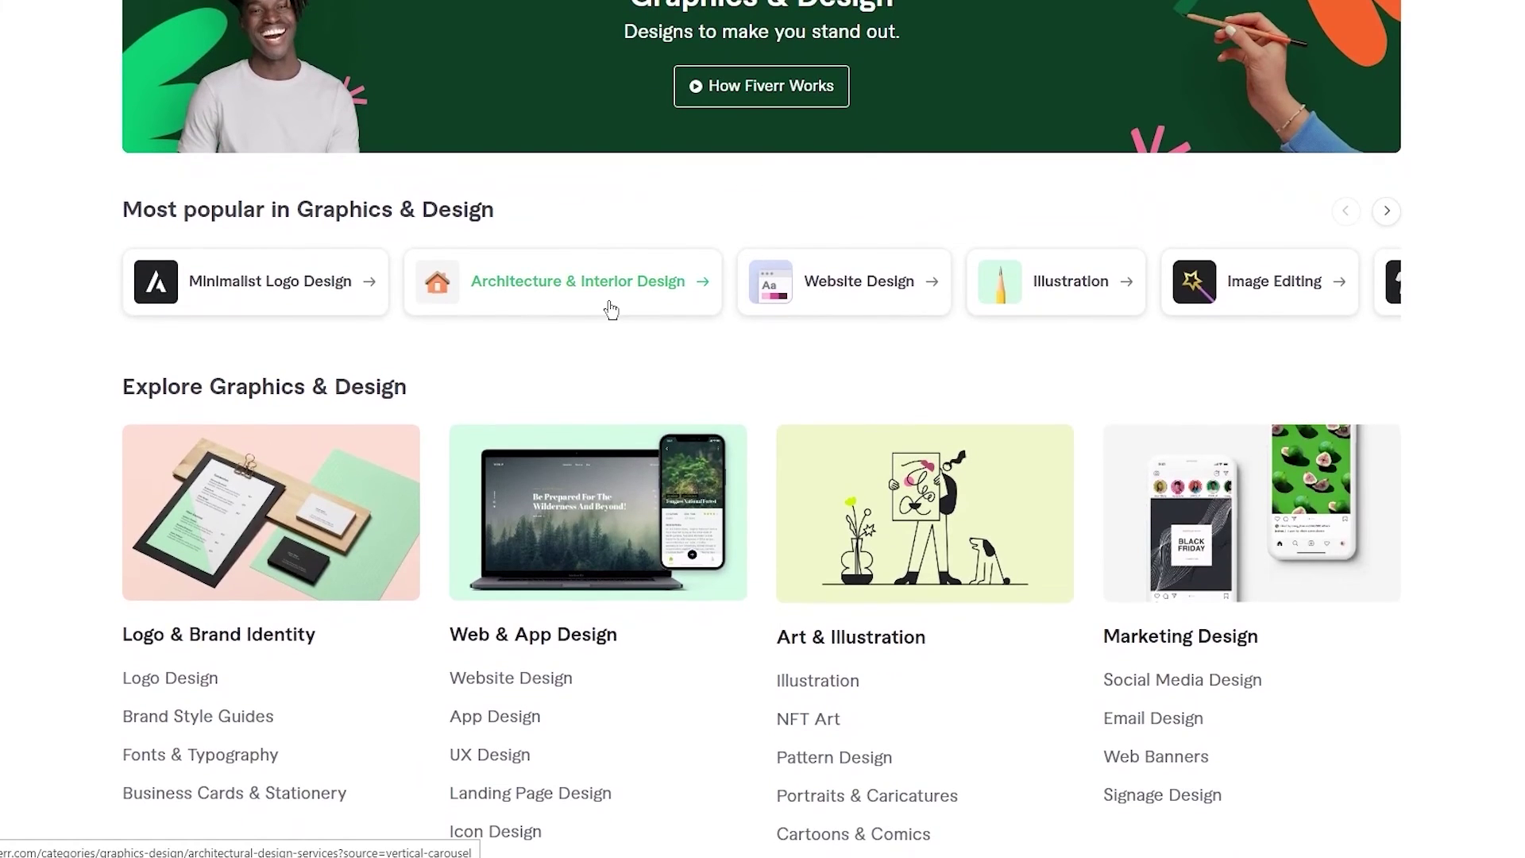
pyautogui.scroll(-1, 611, 310)
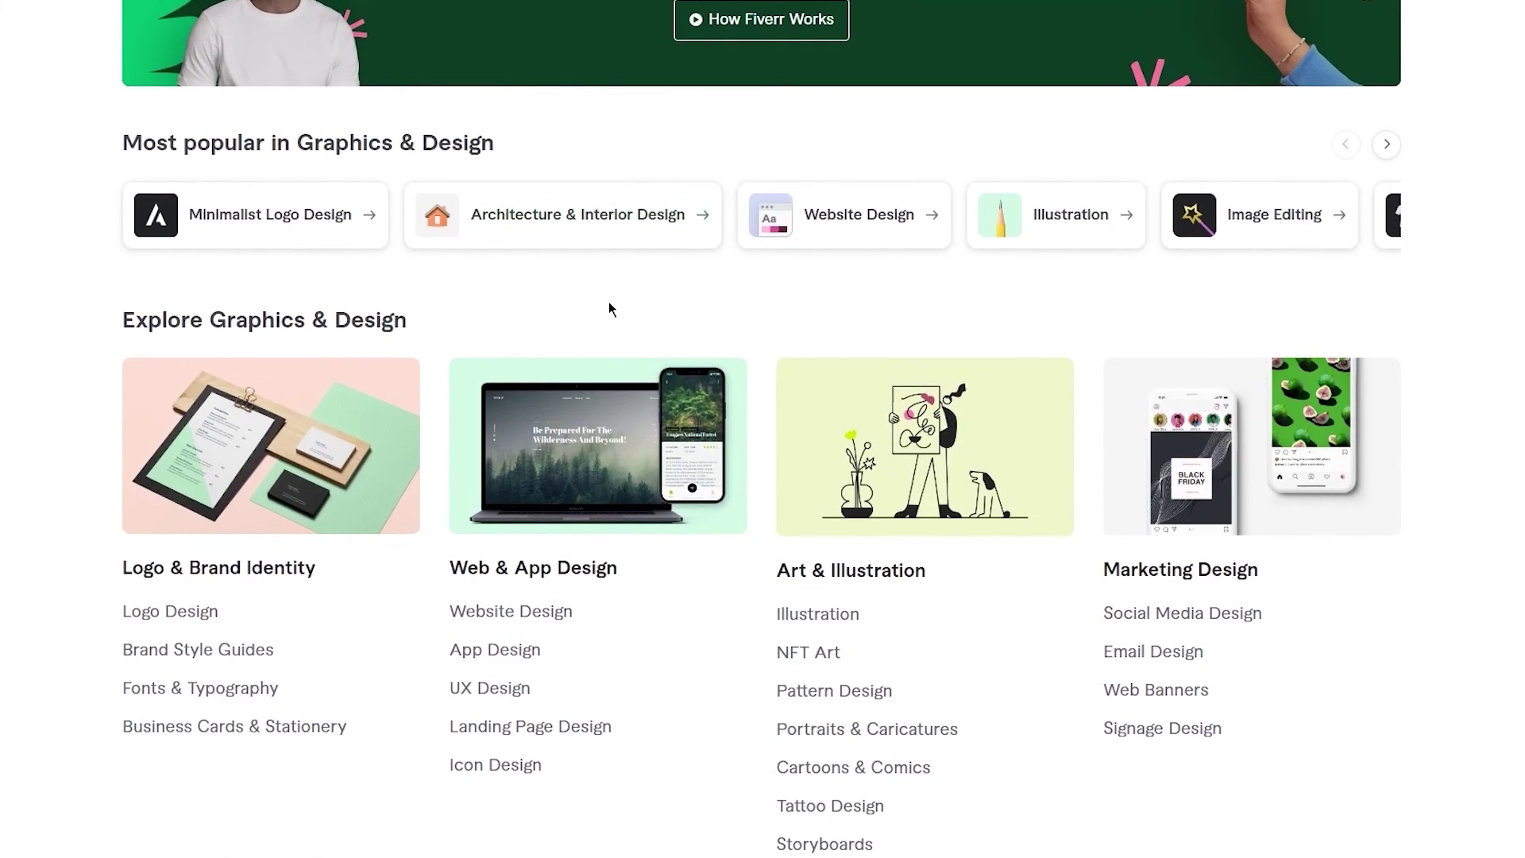
pyautogui.scroll(-5, 610, 309)
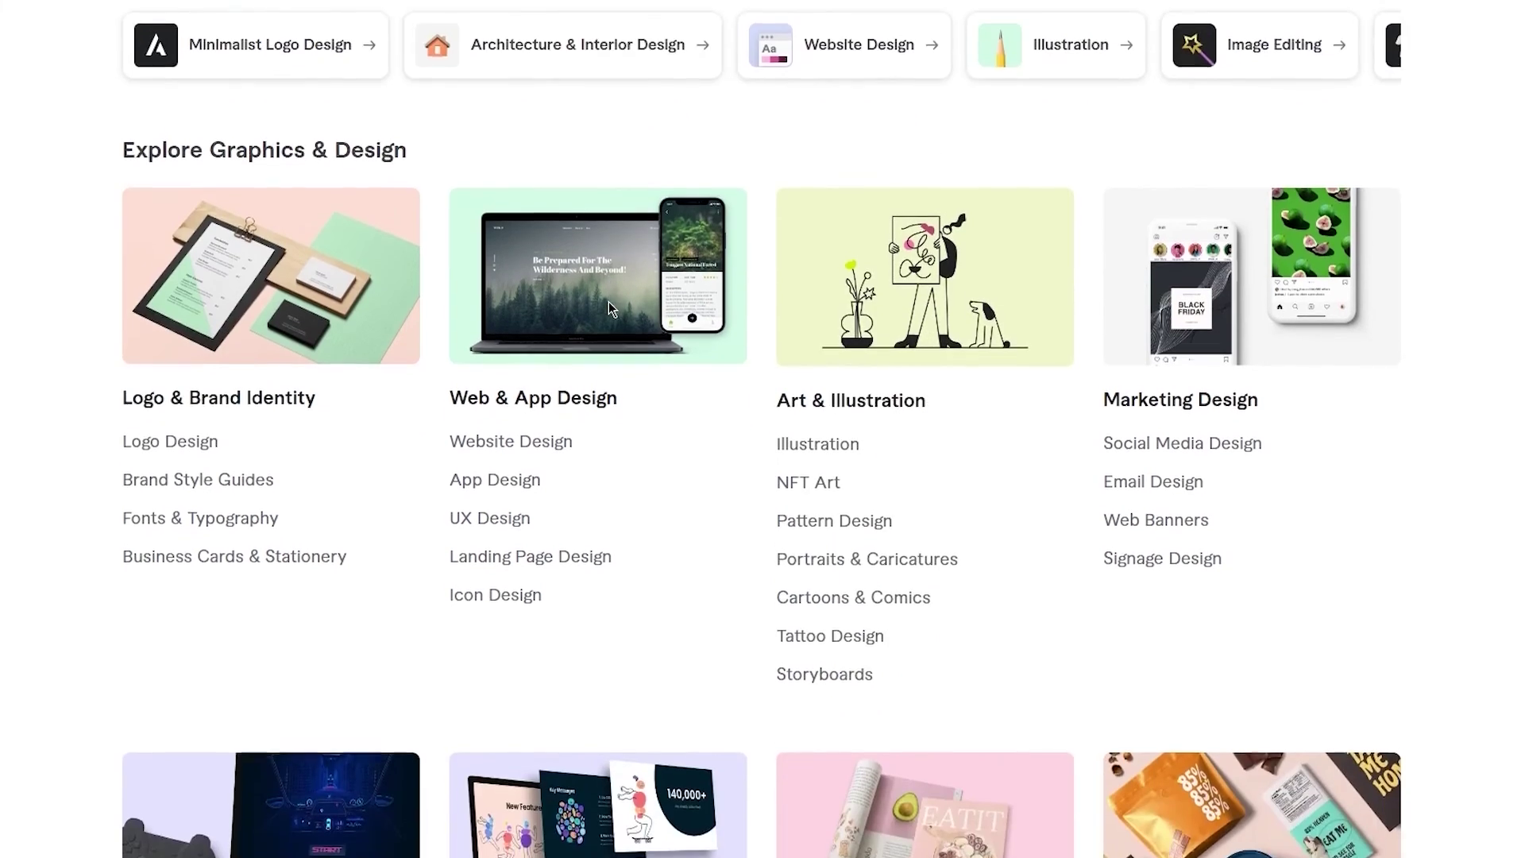
pyautogui.scroll(4, 610, 310)
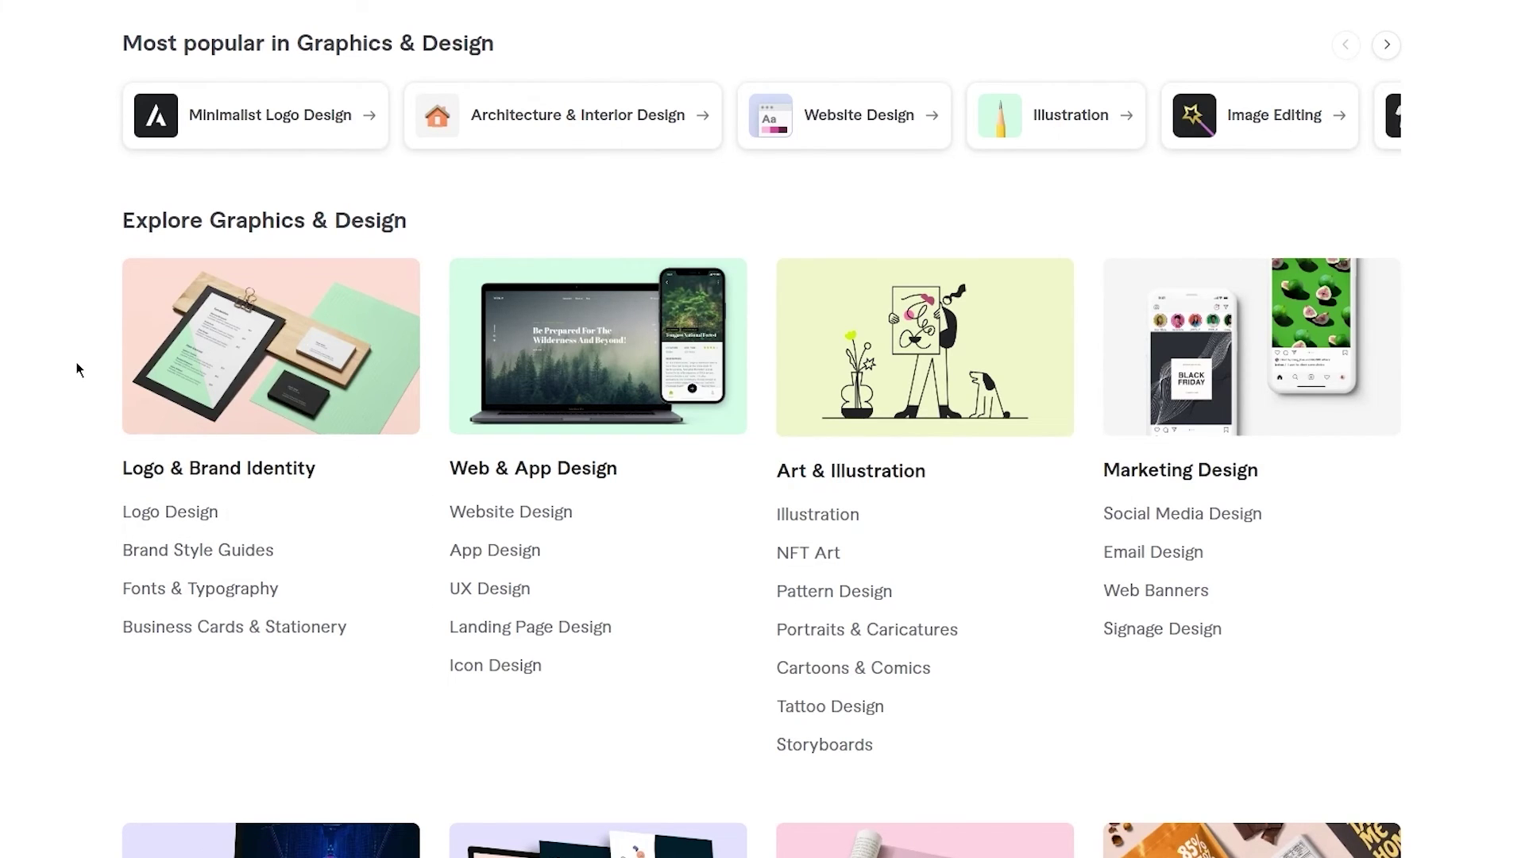
pyautogui.scroll(5, 77, 367)
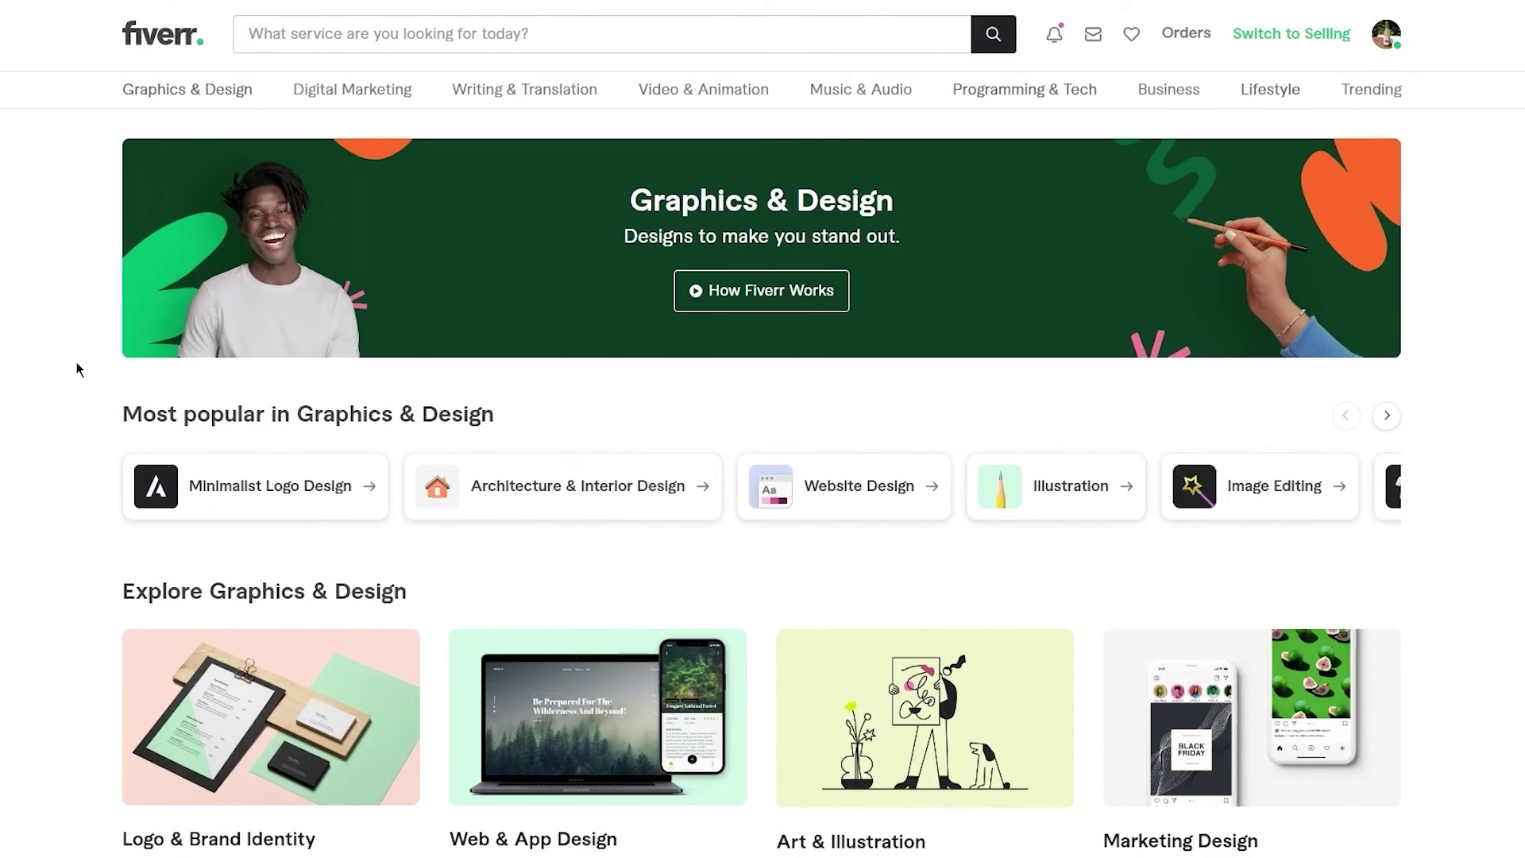
pyautogui.scroll(-3, 77, 368)
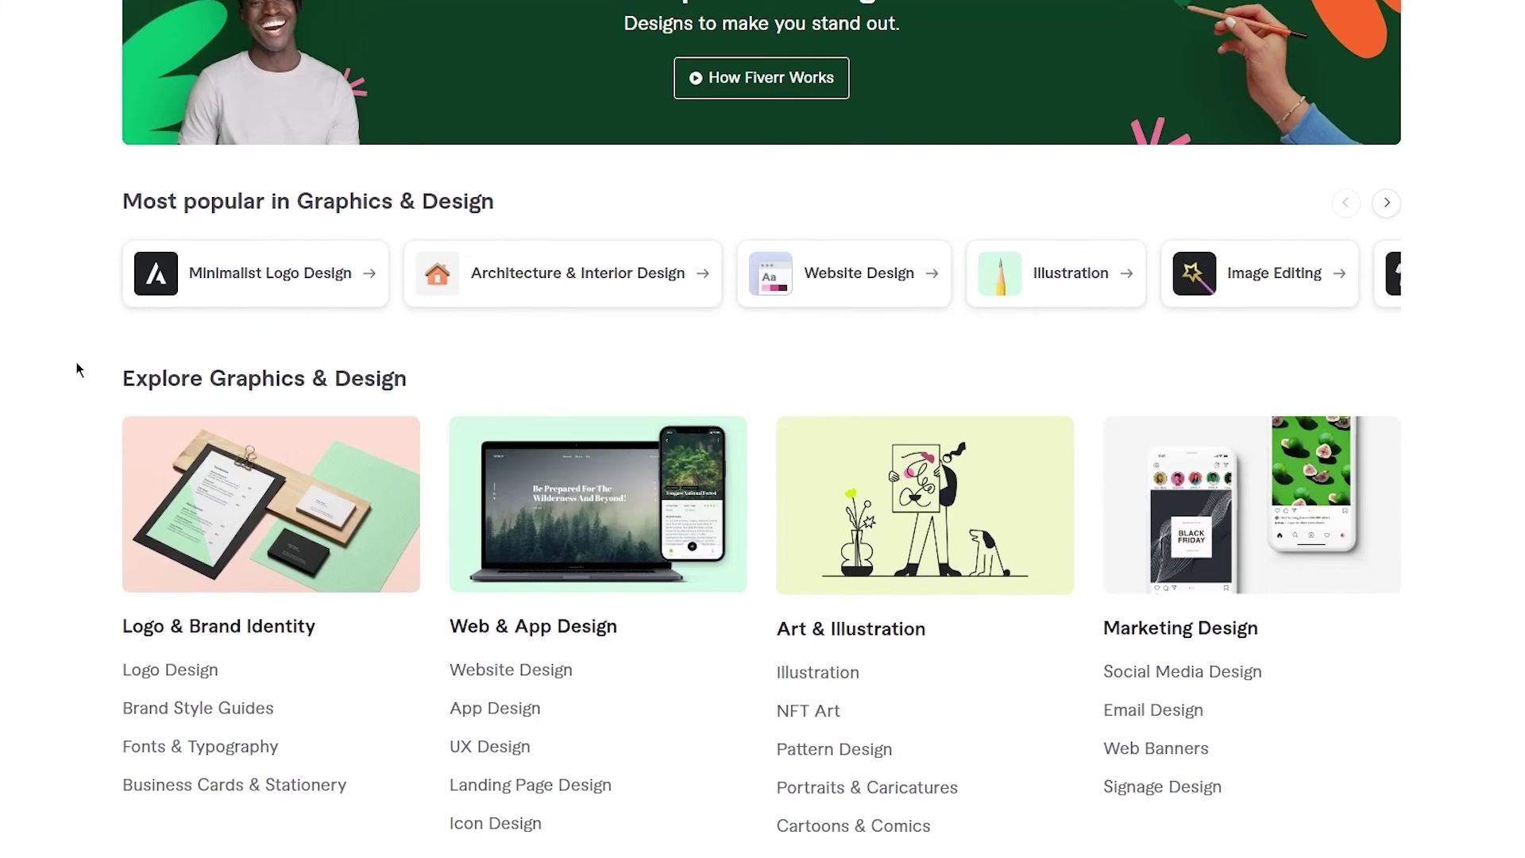
pyautogui.scroll(3, 77, 368)
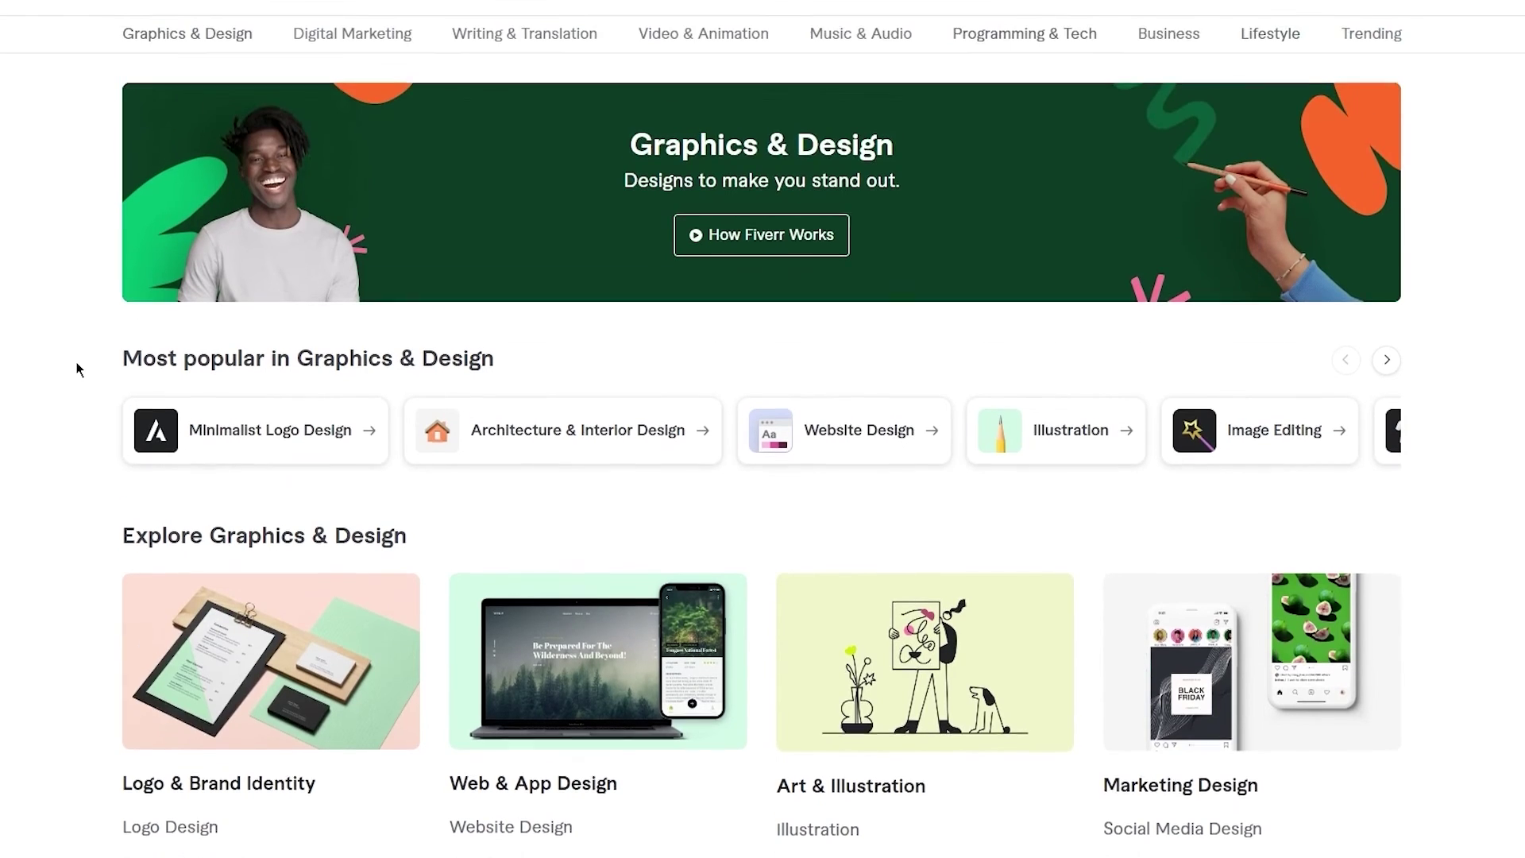
pyautogui.scroll(-5, 77, 368)
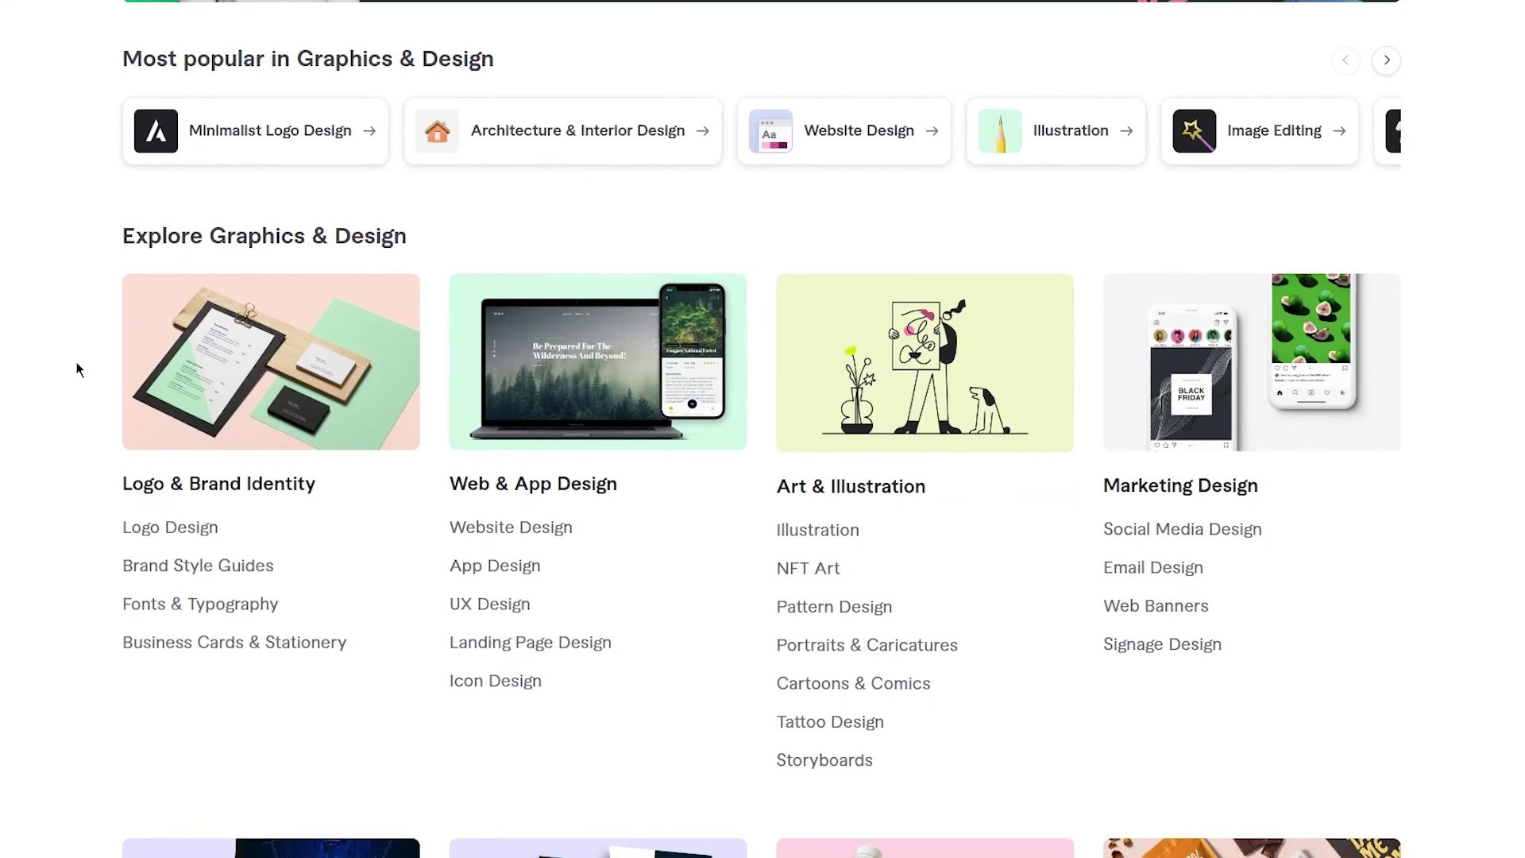
pyautogui.scroll(-5, 77, 368)
pyautogui.scroll(9, 78, 368)
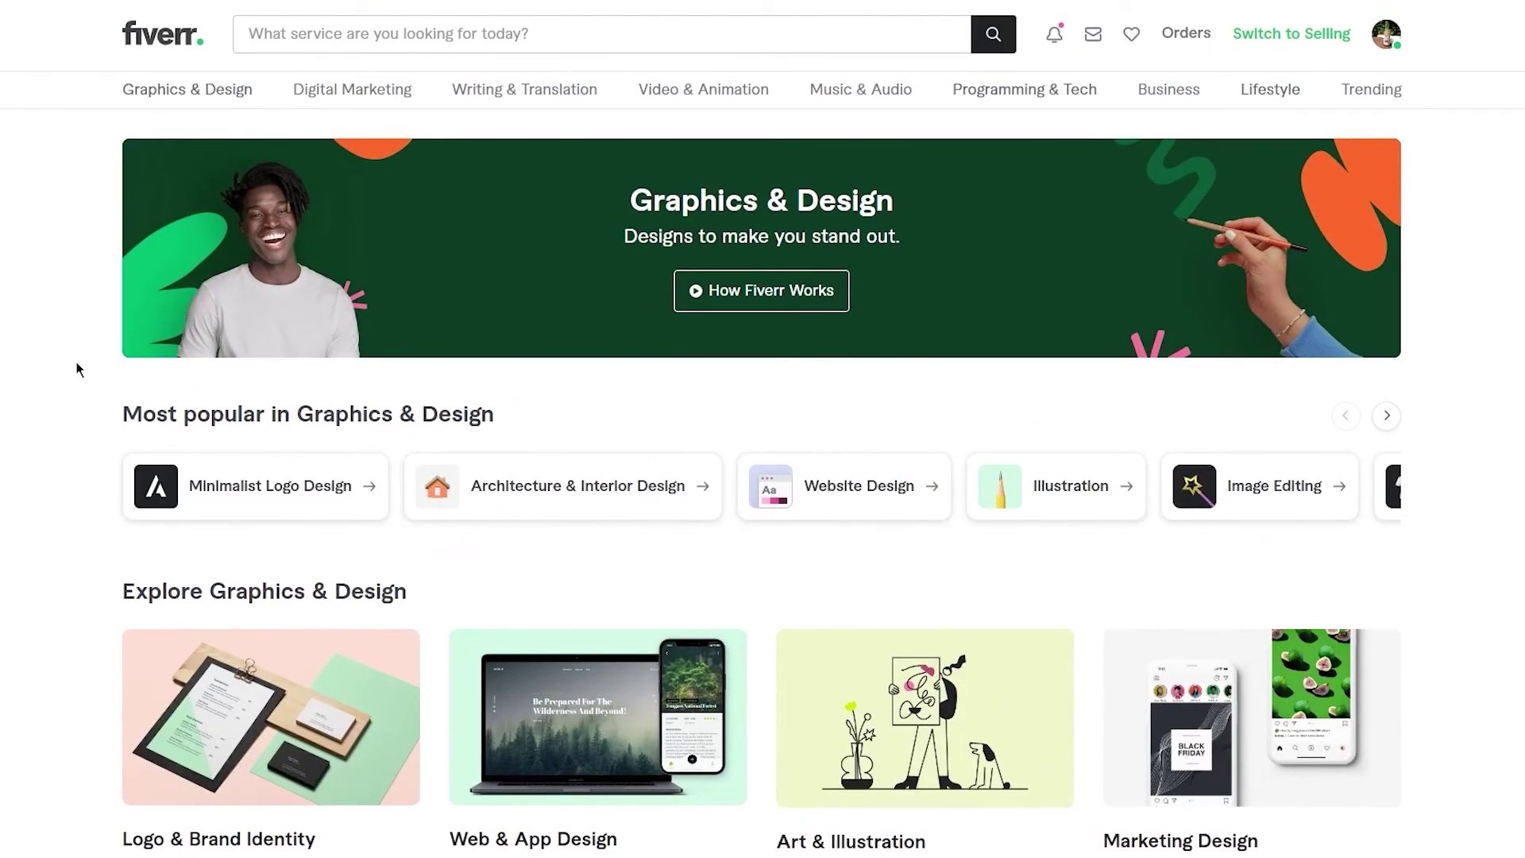
pyautogui.scroll(-5, 77, 368)
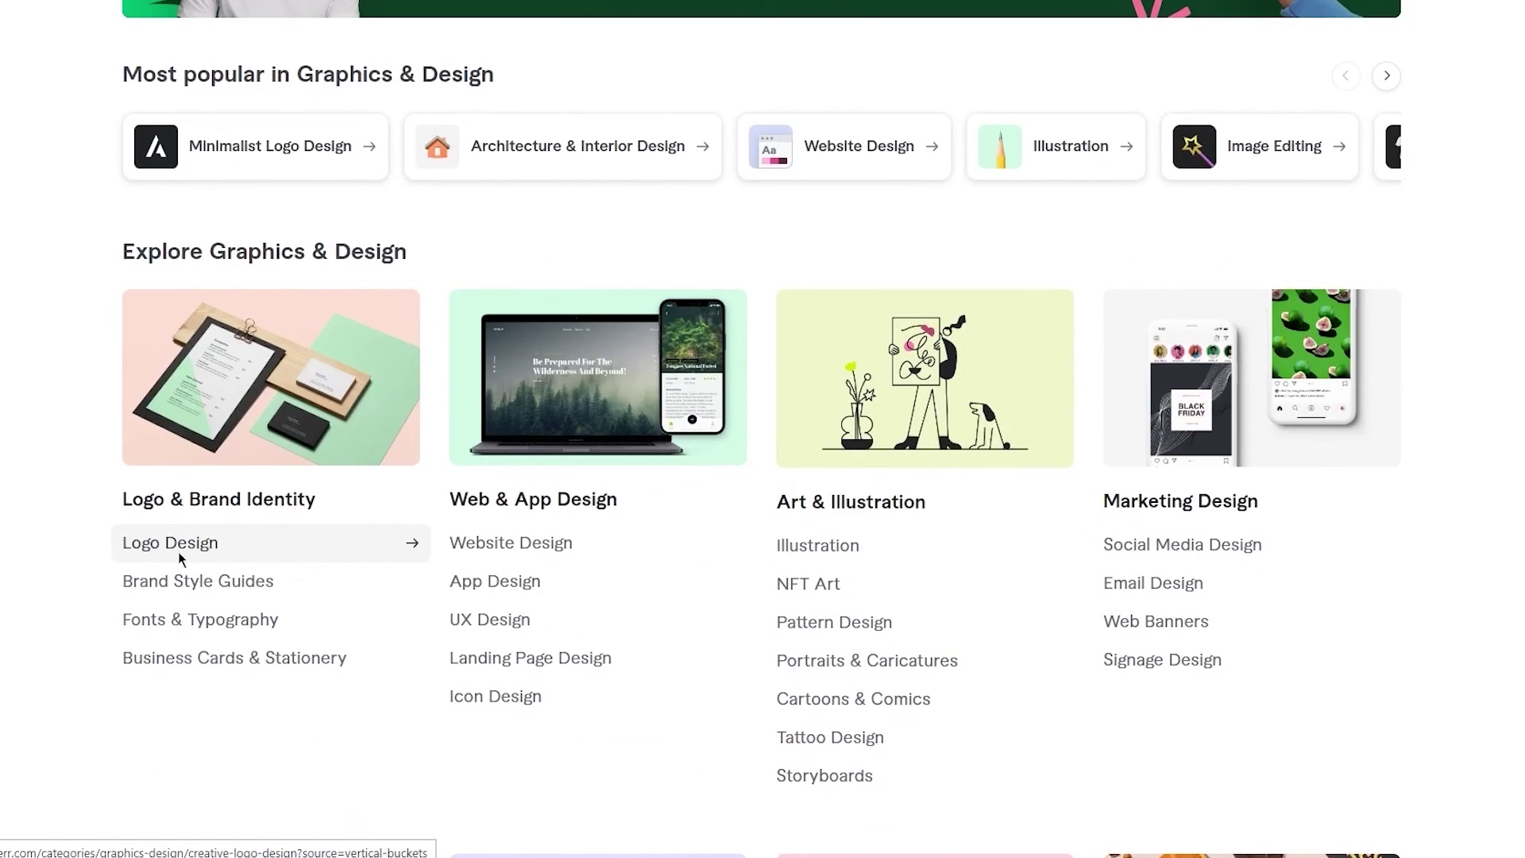
# - Open Logo Design under Logo & Brand Identity and scroll through its 300,783 Best Selling gigs
pyautogui.click(178, 548)
pyautogui.scroll(-5, 79, 531)
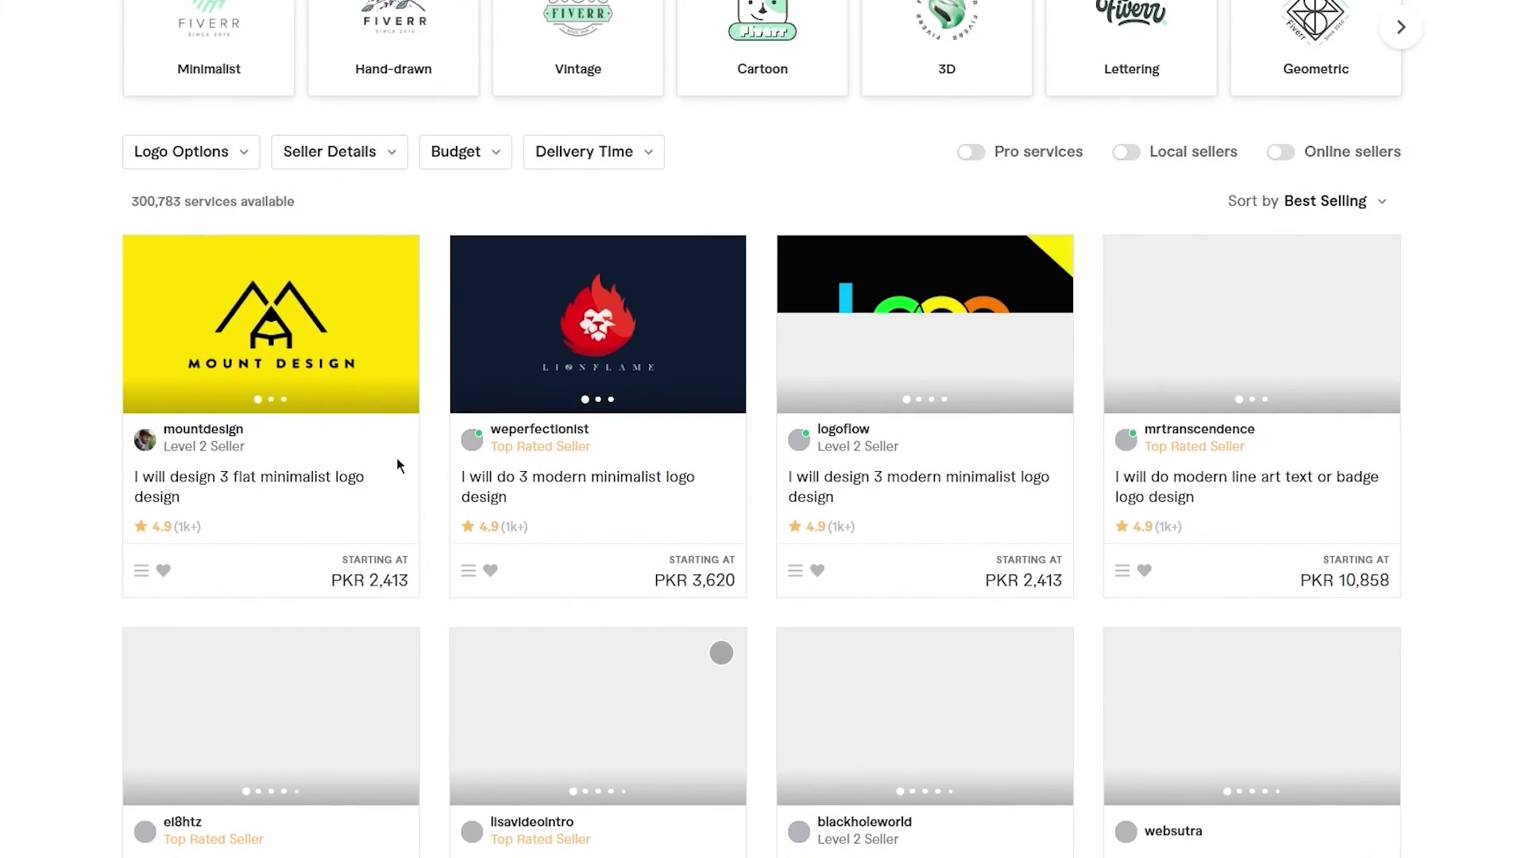
pyautogui.scroll(-3, 826, 531)
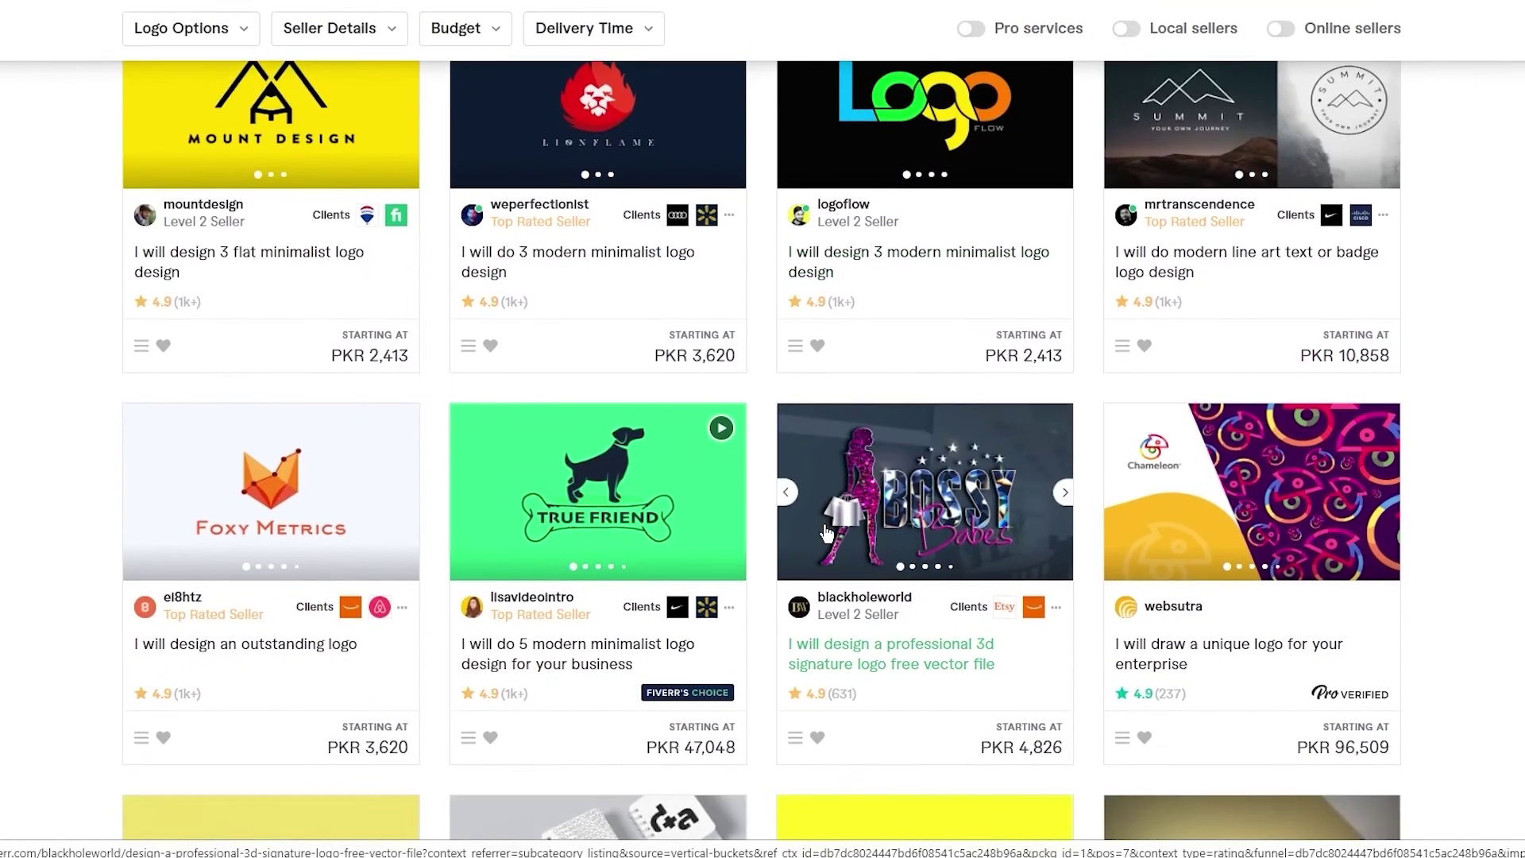
pyautogui.scroll(-1, 826, 530)
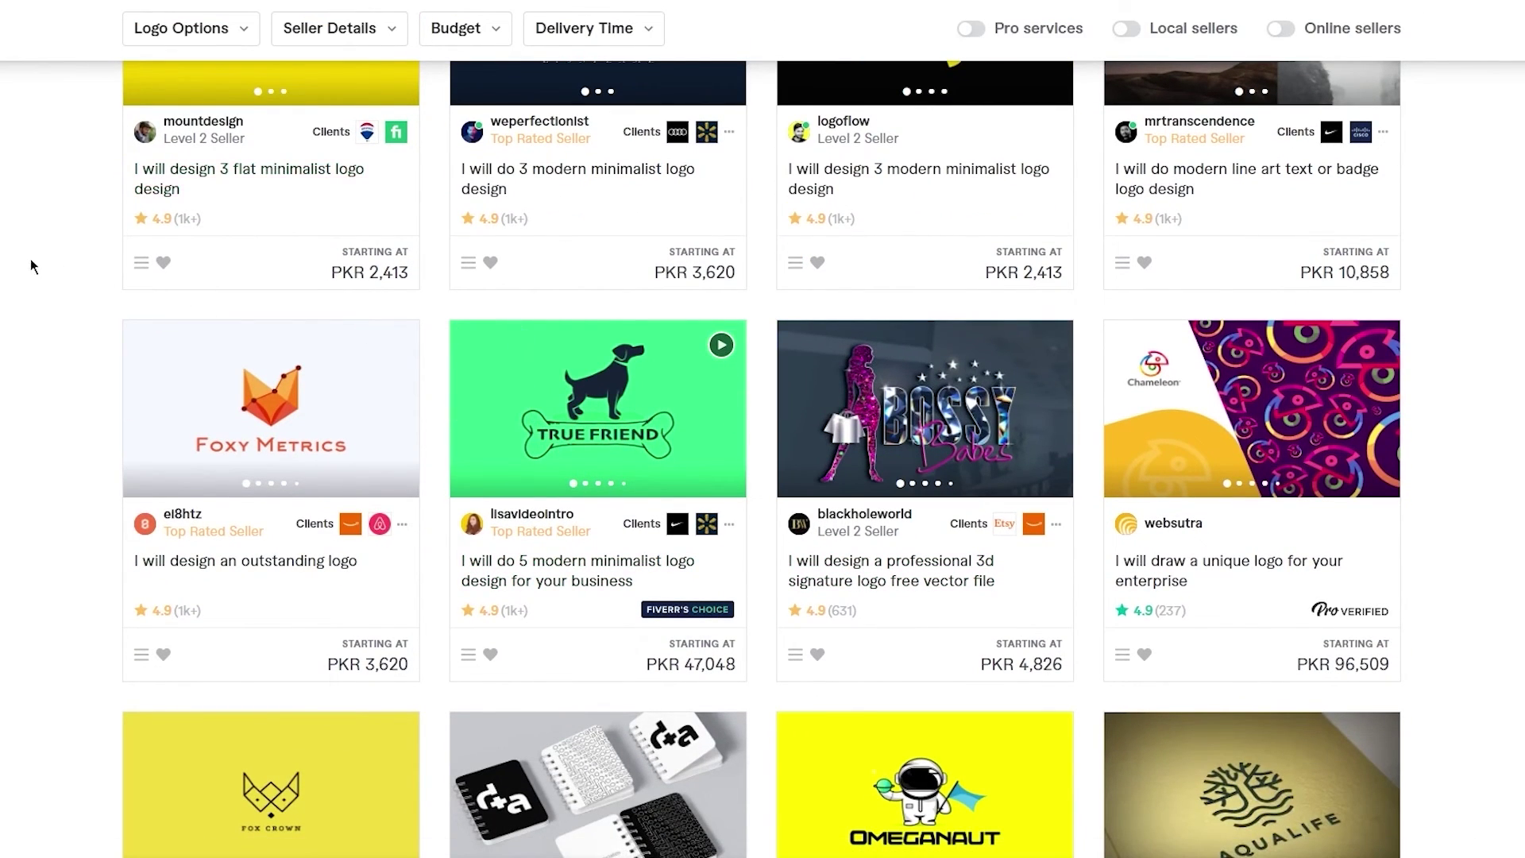
pyautogui.scroll(-2, 763, 461)
pyautogui.scroll(7, 762, 461)
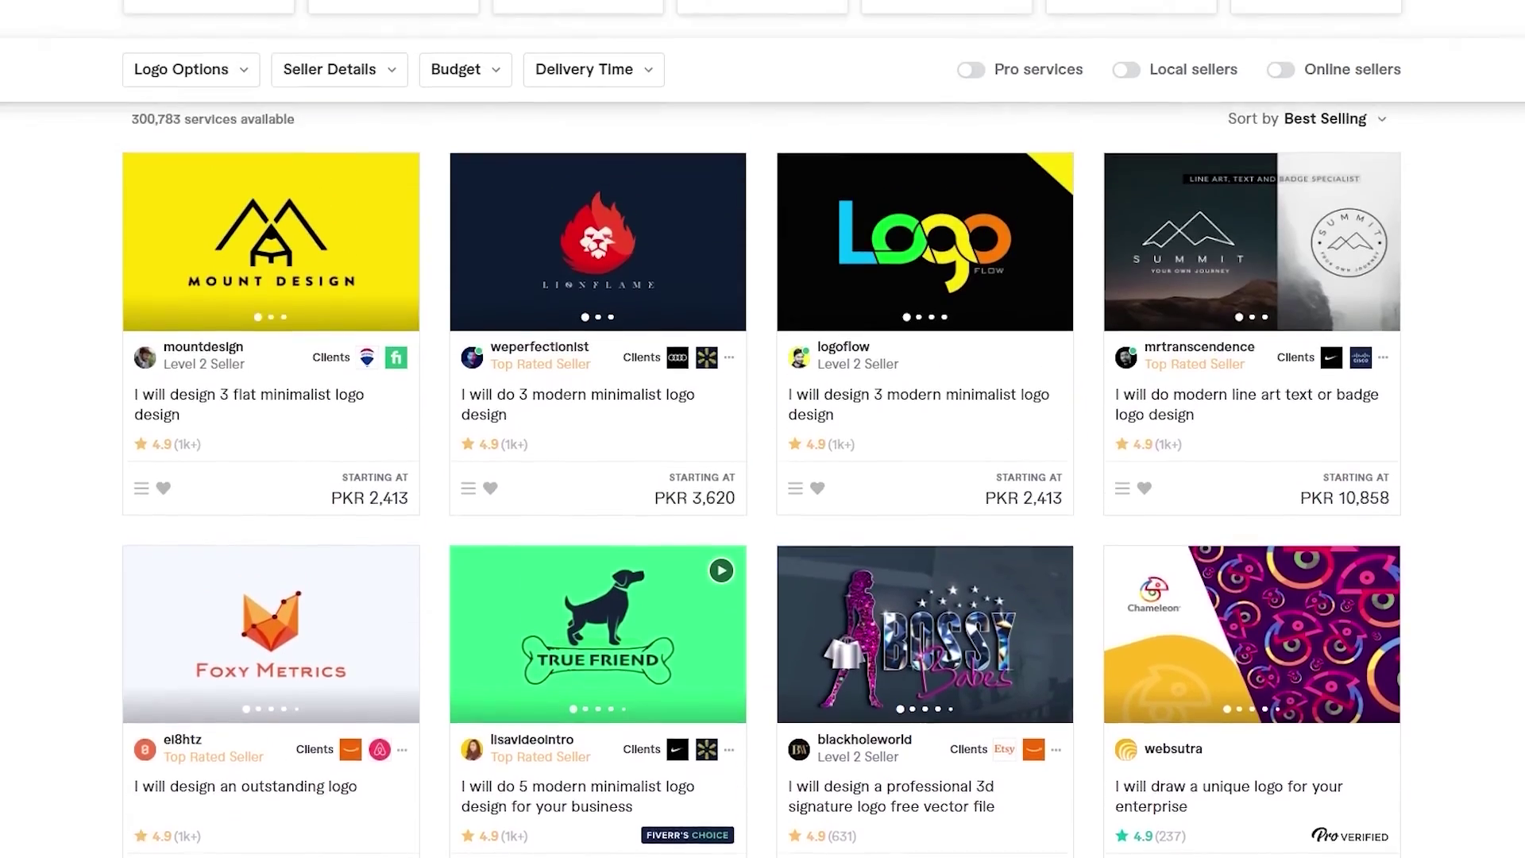
pyautogui.scroll(3, 762, 460)
pyautogui.scroll(-6, 762, 461)
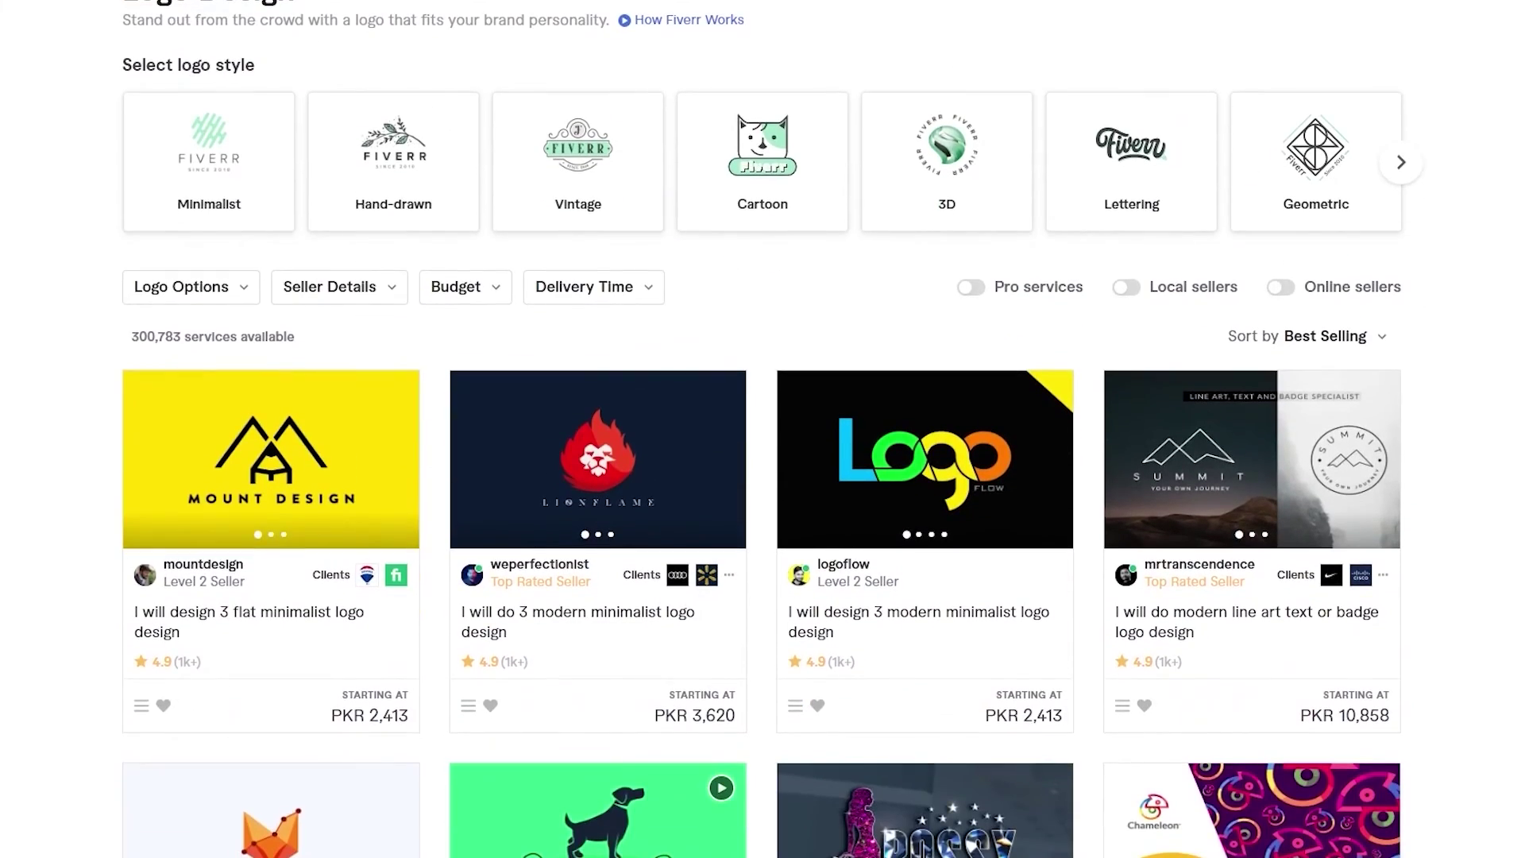
pyautogui.scroll(5, 762, 429)
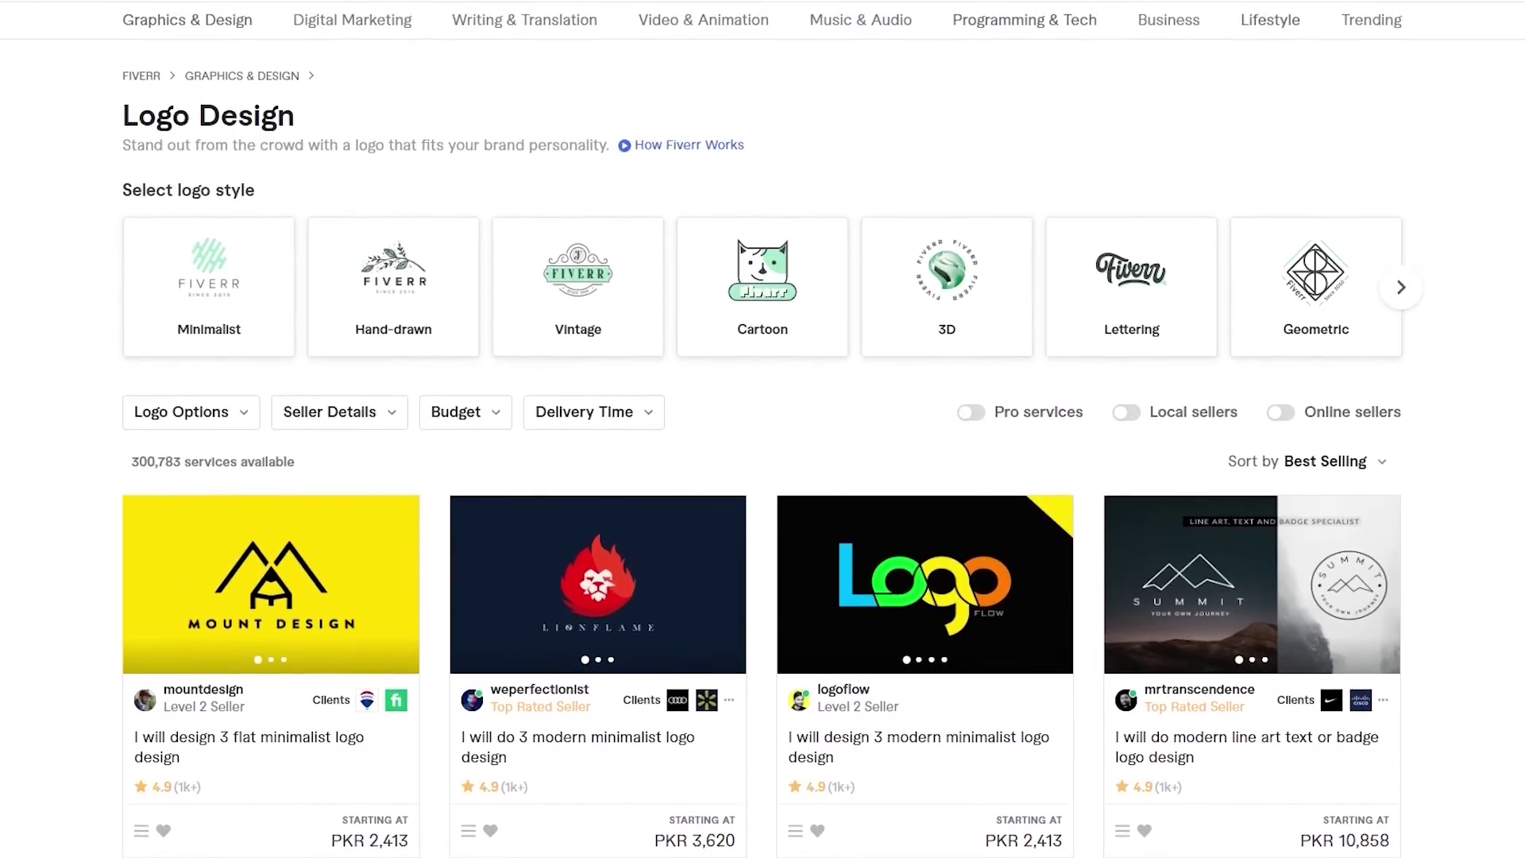
pyautogui.scroll(-8, 762, 429)
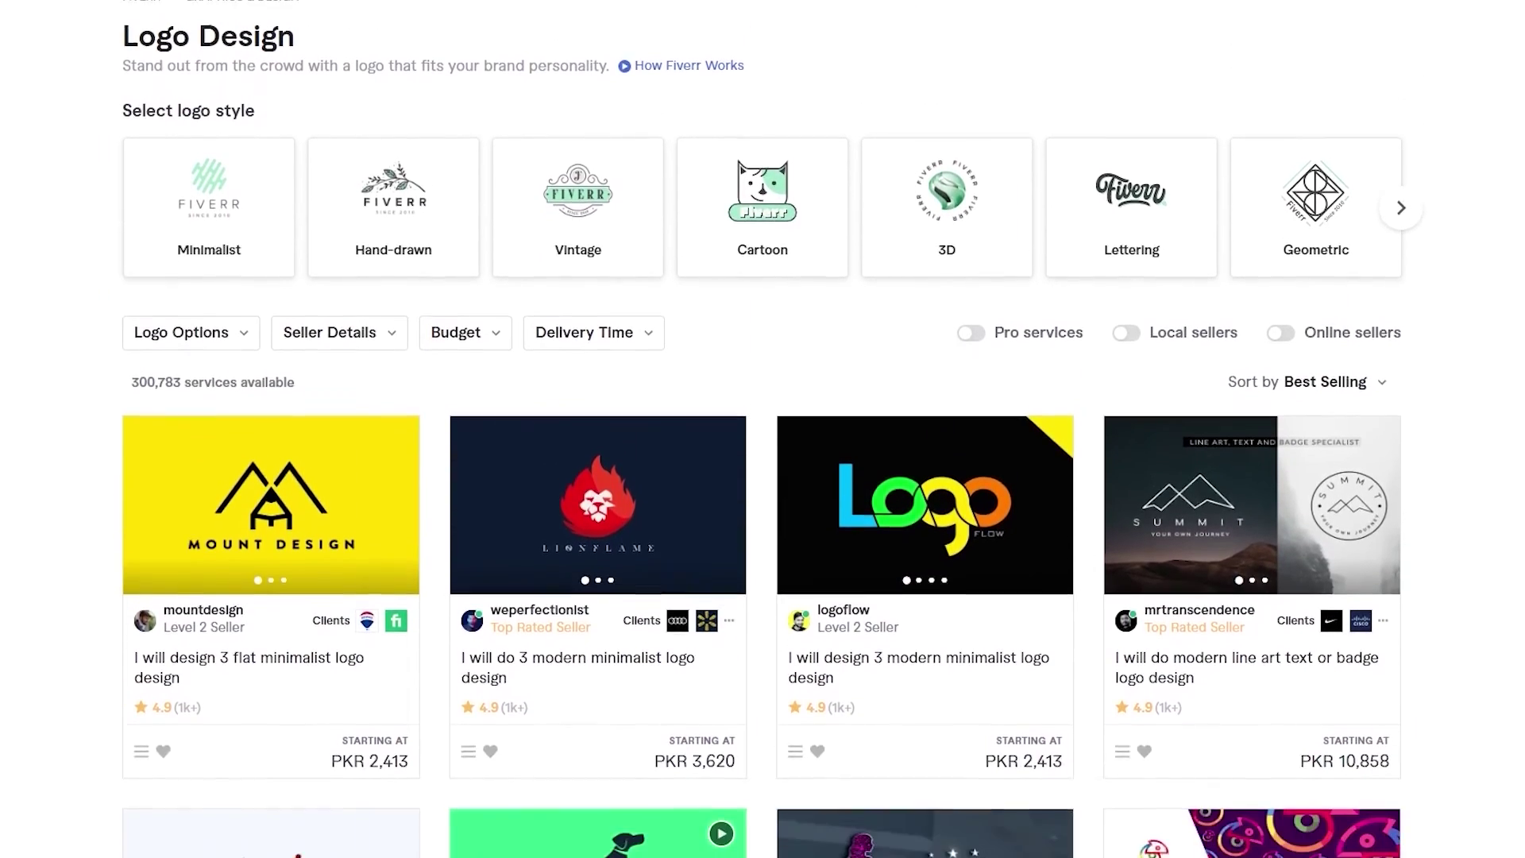
pyautogui.scroll(-3, 763, 429)
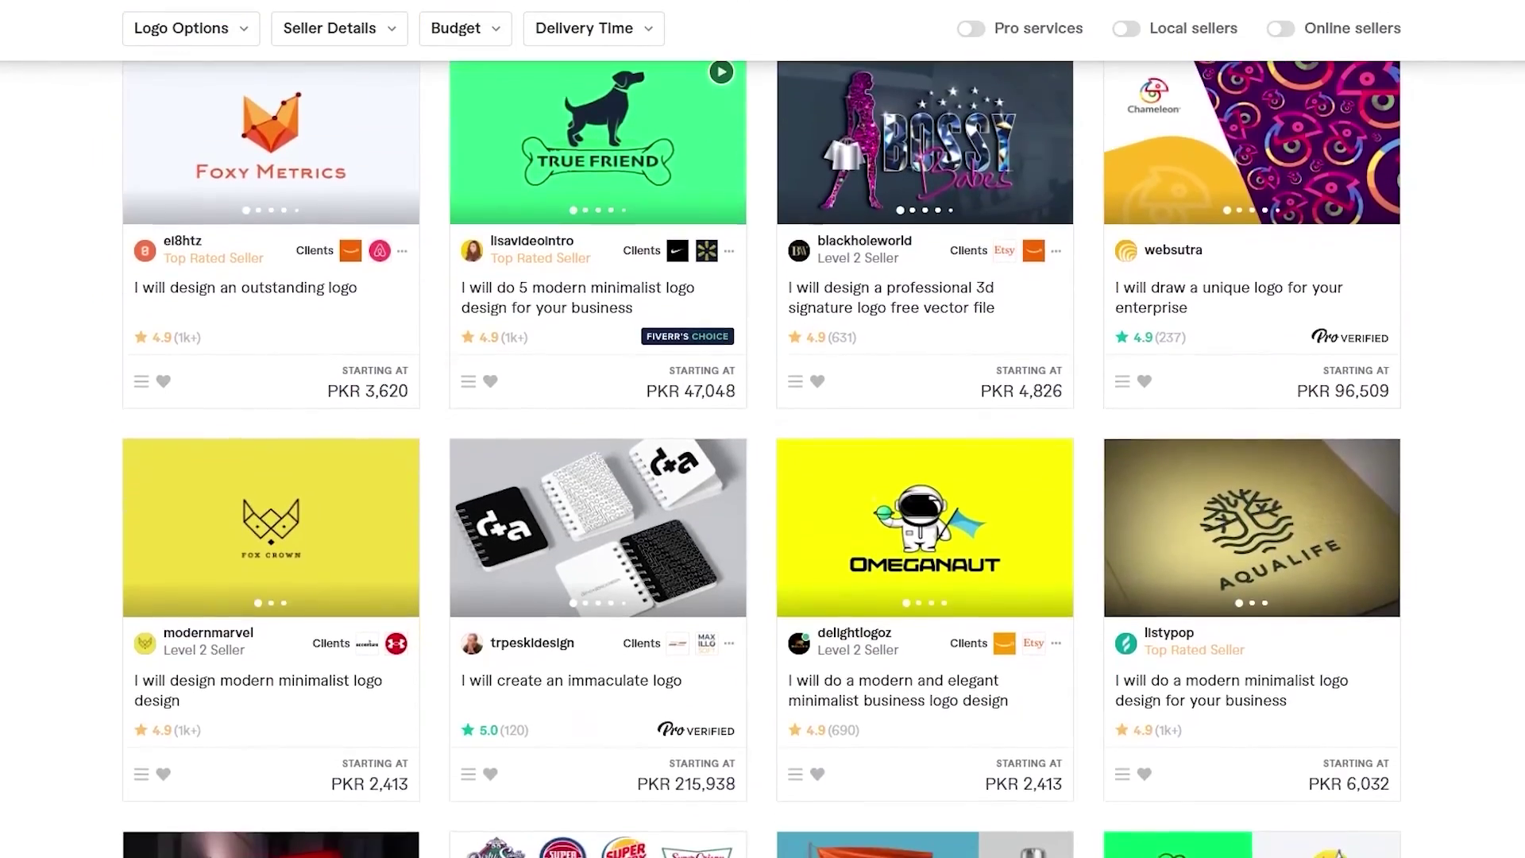
pyautogui.scroll(6, 763, 429)
pyautogui.scroll(-17, 762, 429)
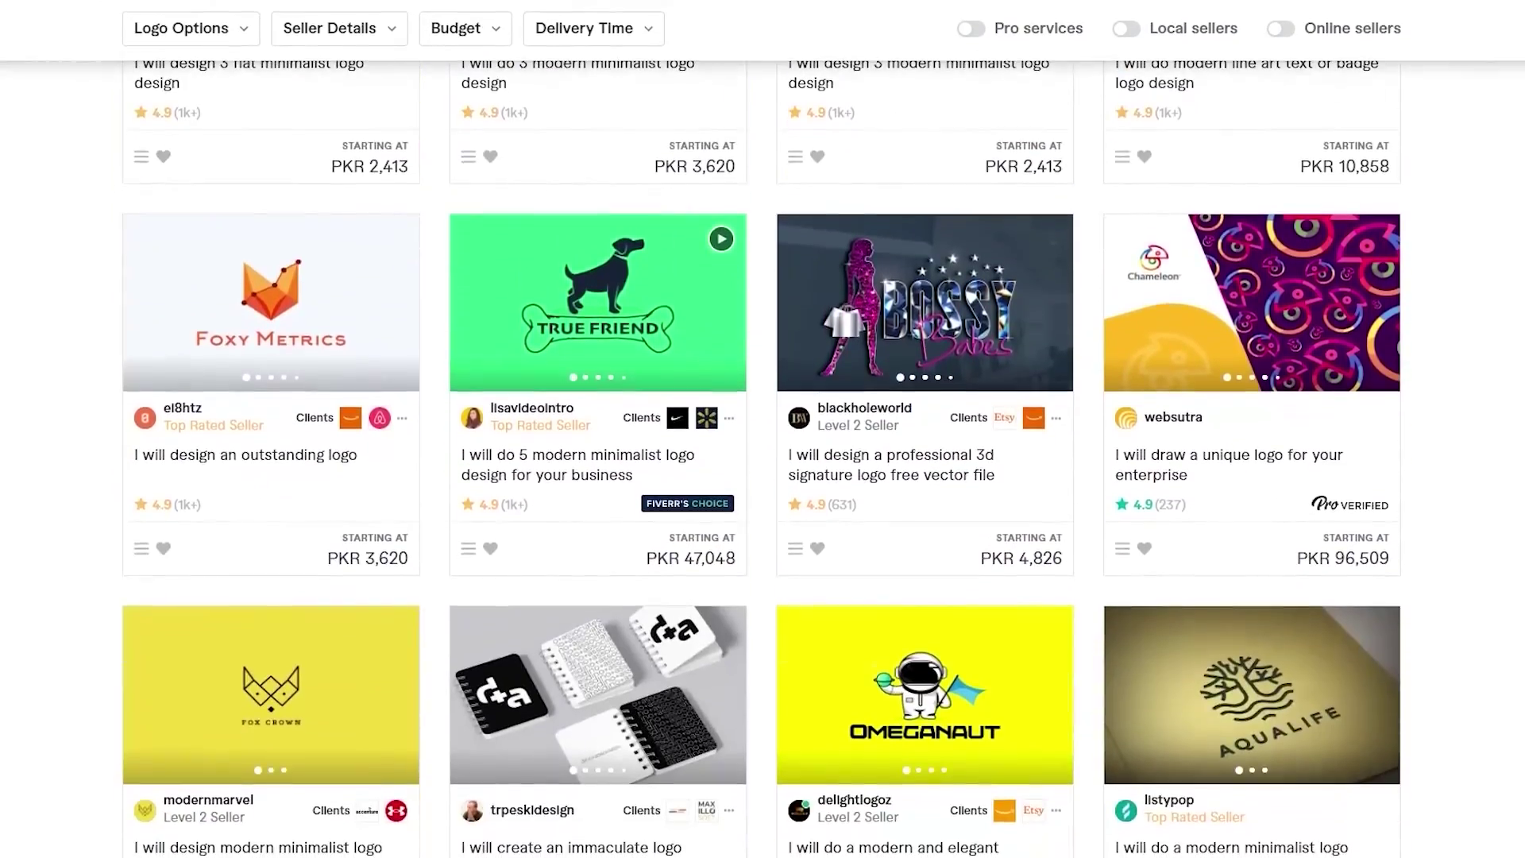
pyautogui.scroll(-1, 763, 429)
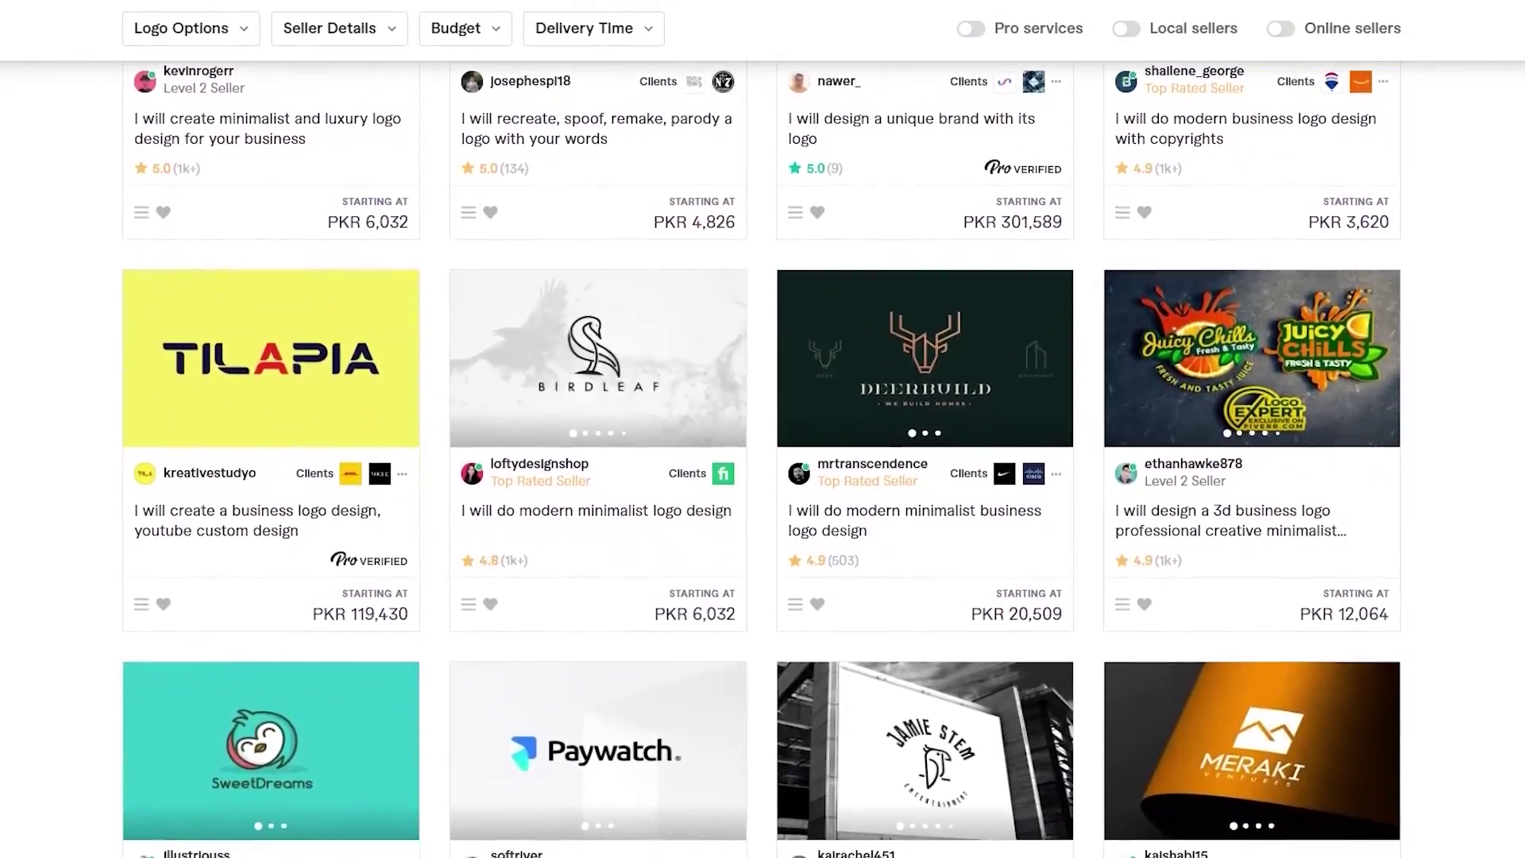
pyautogui.scroll(5, 763, 429)
pyautogui.scroll(-7, 763, 429)
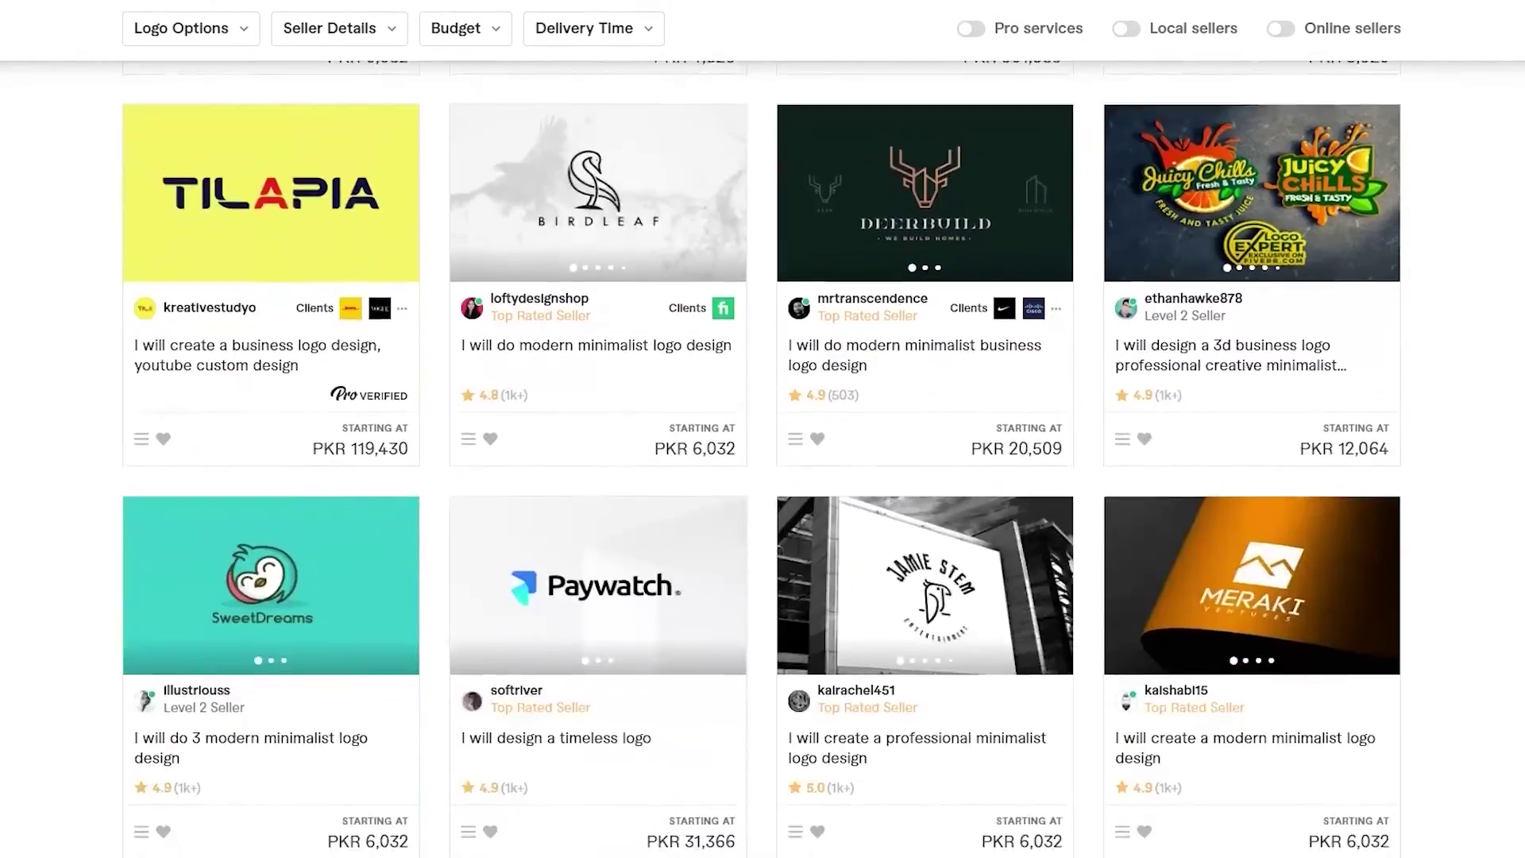
pyautogui.scroll(8, 762, 429)
pyautogui.scroll(2, 762, 429)
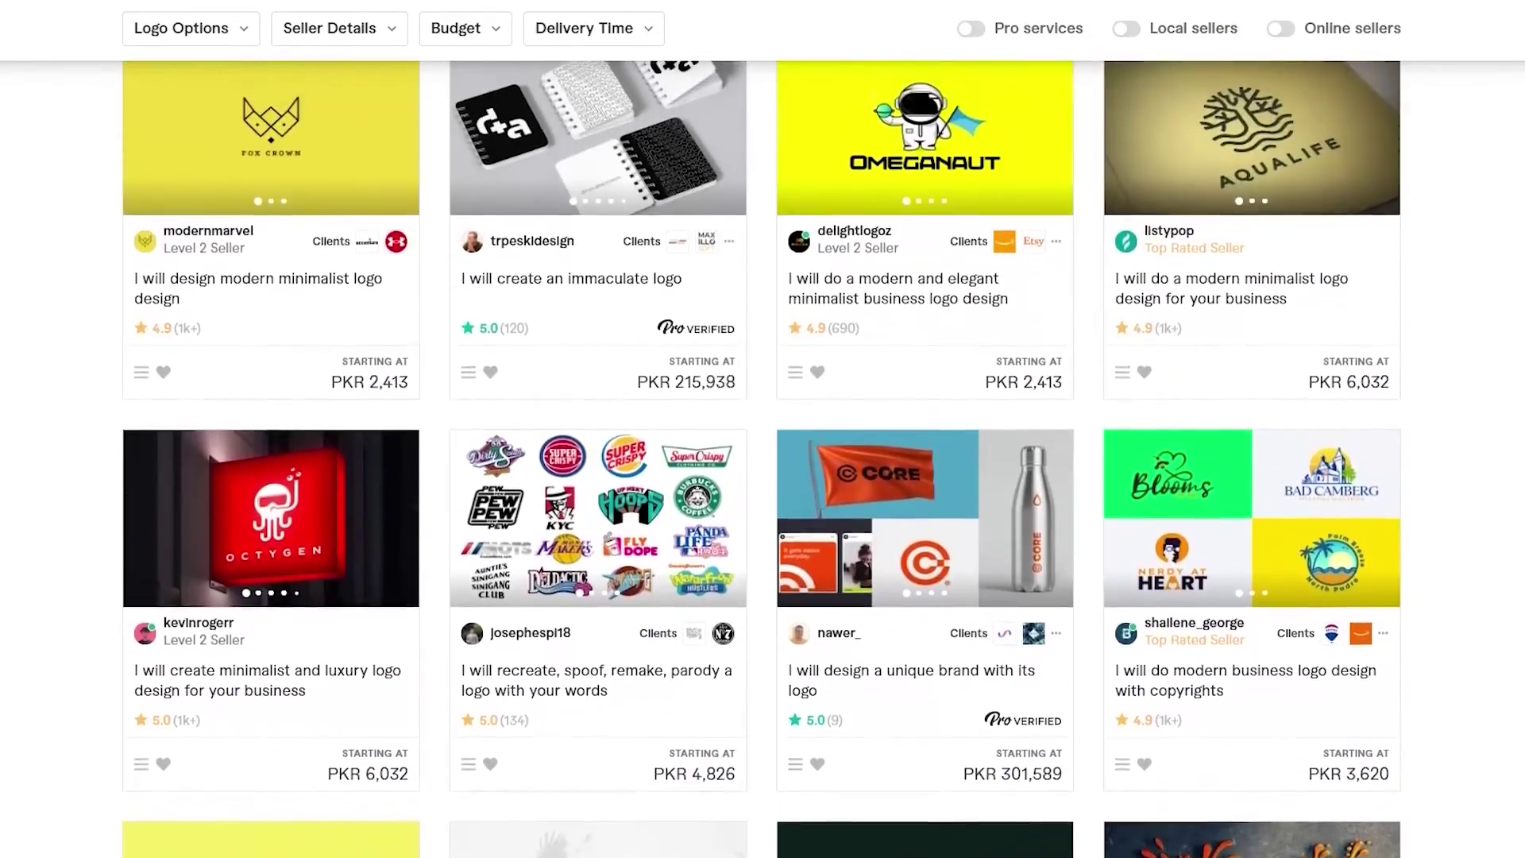
pyautogui.scroll(-8, 762, 429)
pyautogui.scroll(5, 762, 428)
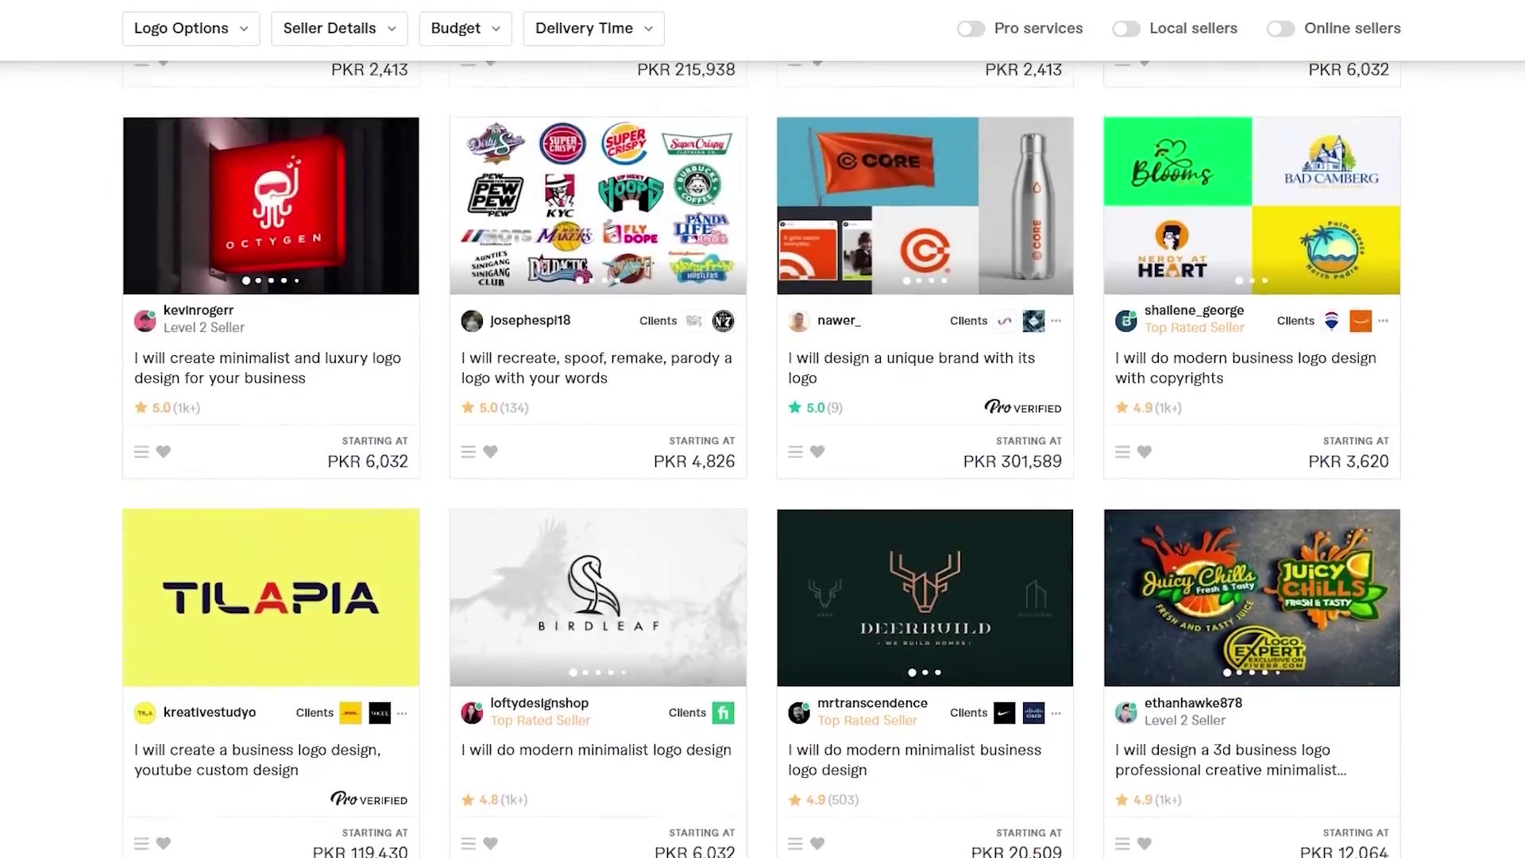
pyautogui.scroll(10, 28, 344)
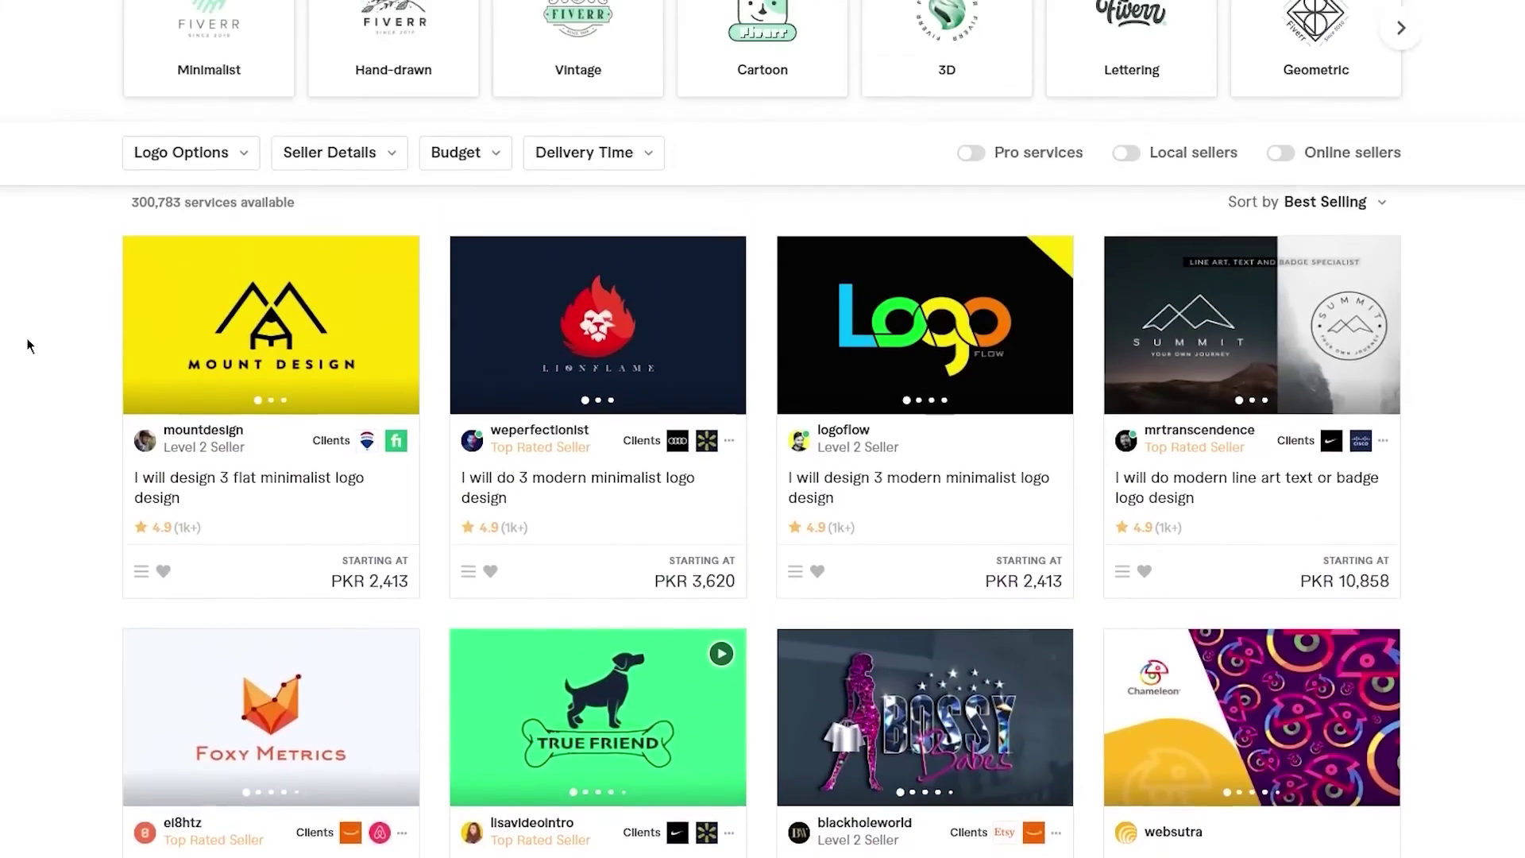
pyautogui.scroll(-1, 27, 345)
pyautogui.scroll(1, 27, 344)
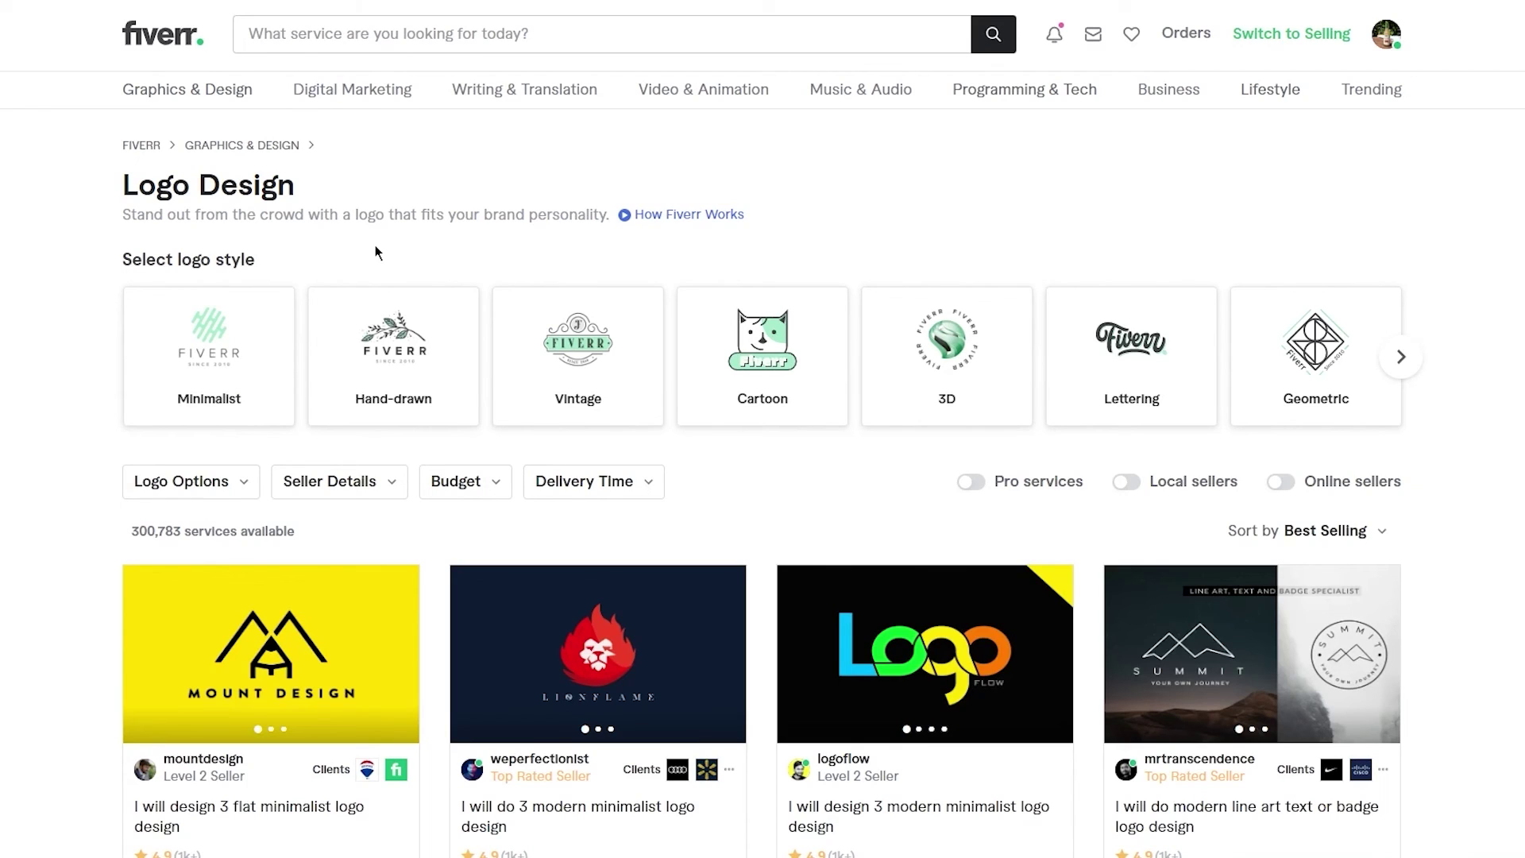
pyautogui.scroll(-2, 376, 253)
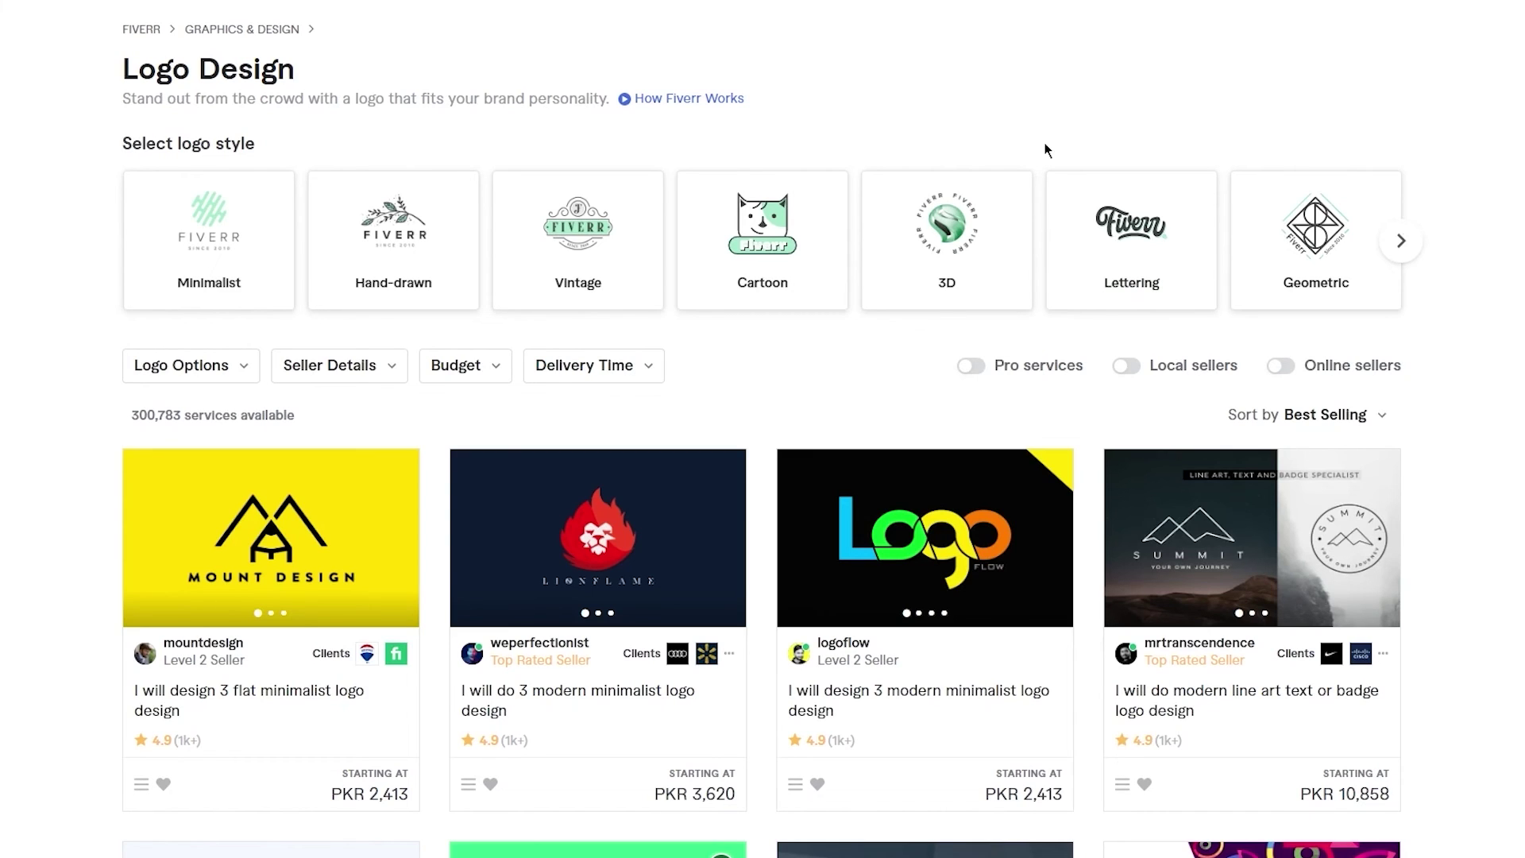
pyautogui.scroll(-1, 1047, 150)
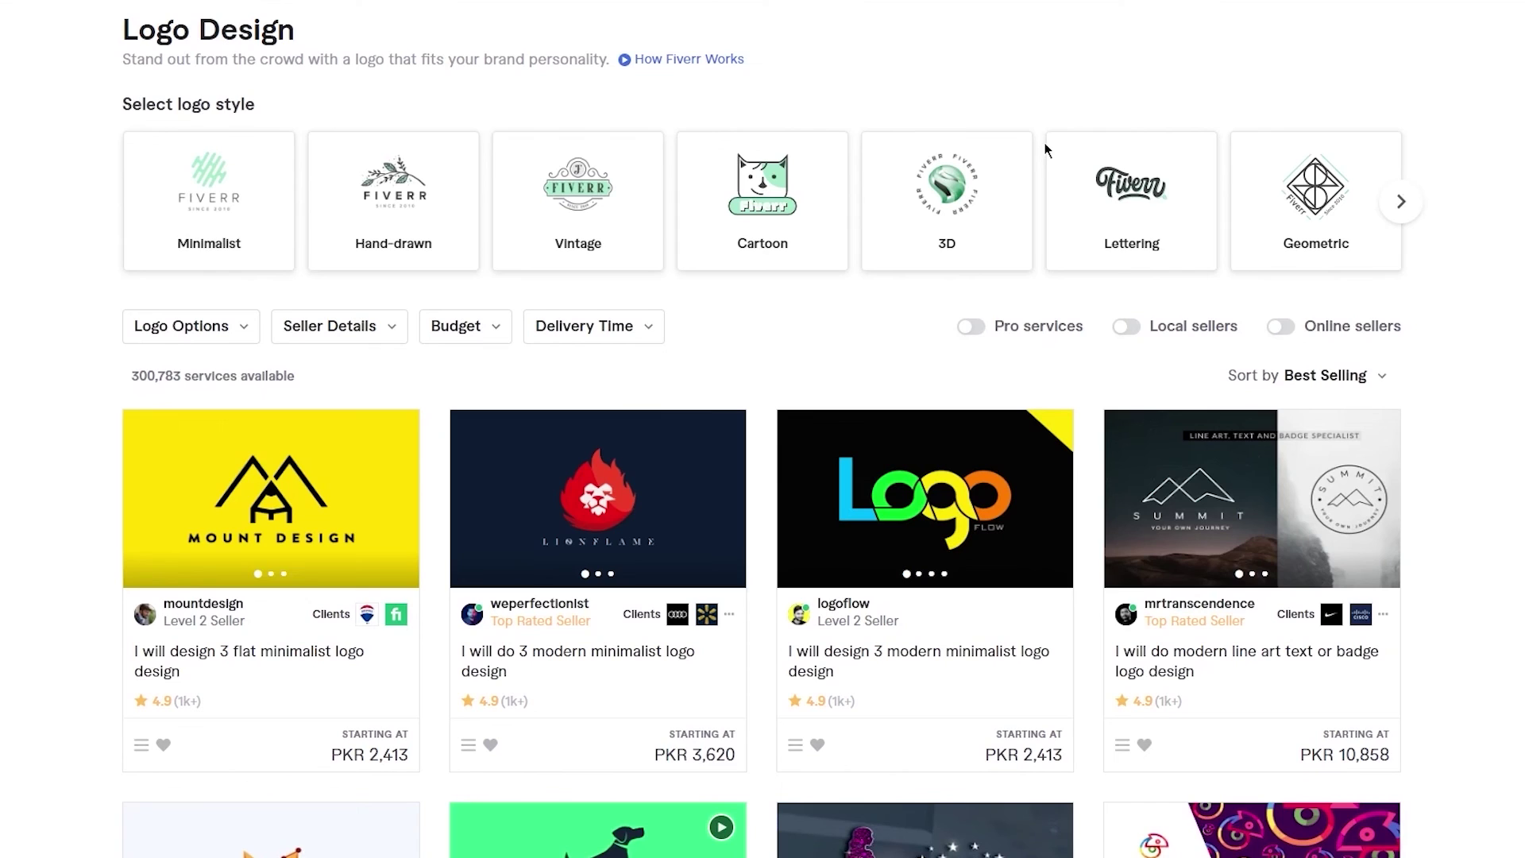
pyautogui.scroll(-13, 1047, 149)
pyautogui.scroll(-1, 609, 216)
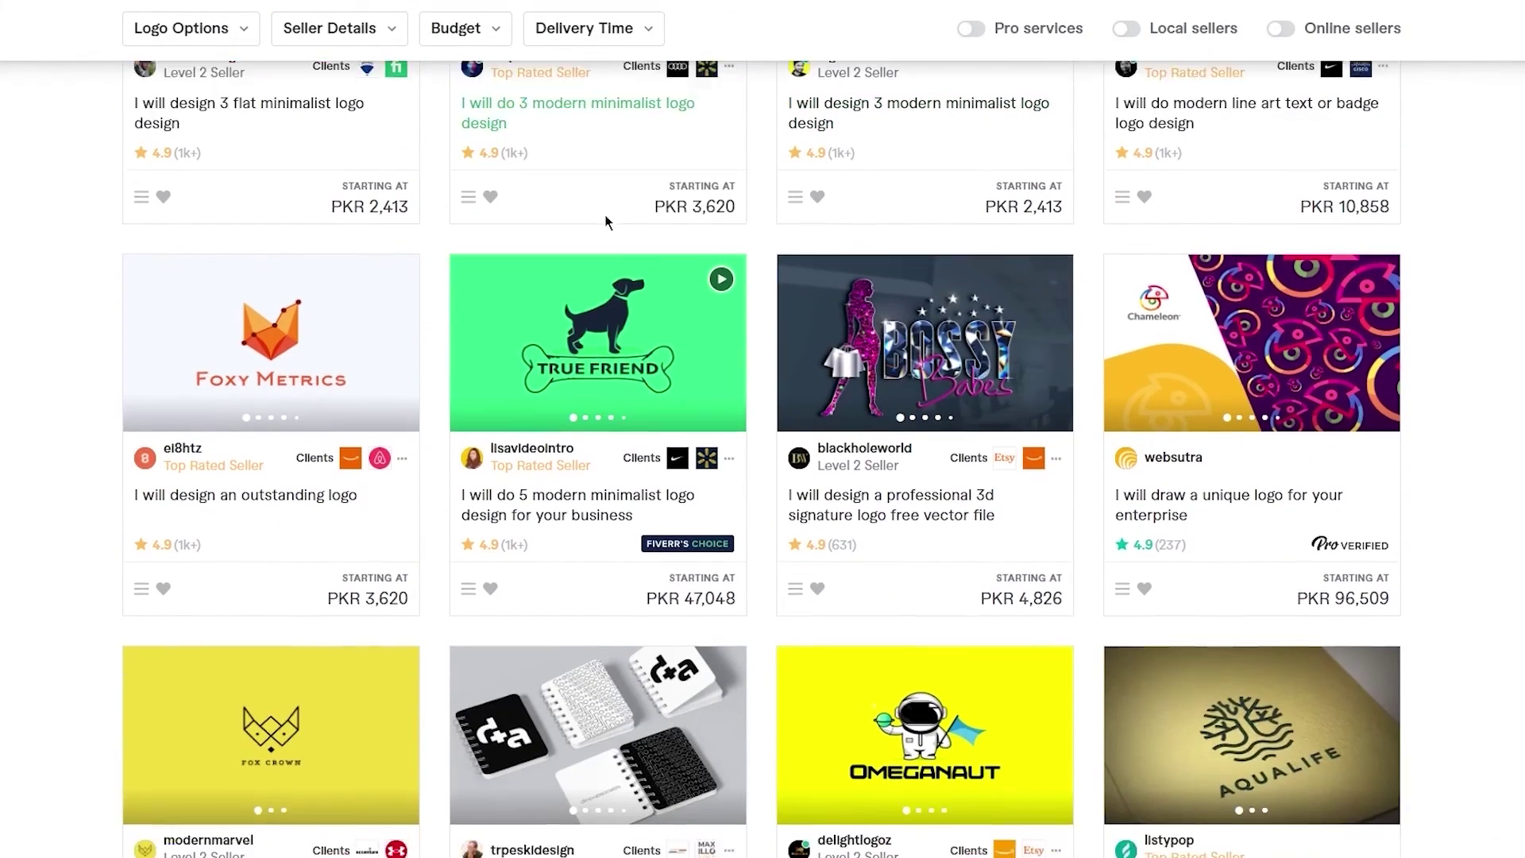
pyautogui.scroll(-3, 609, 223)
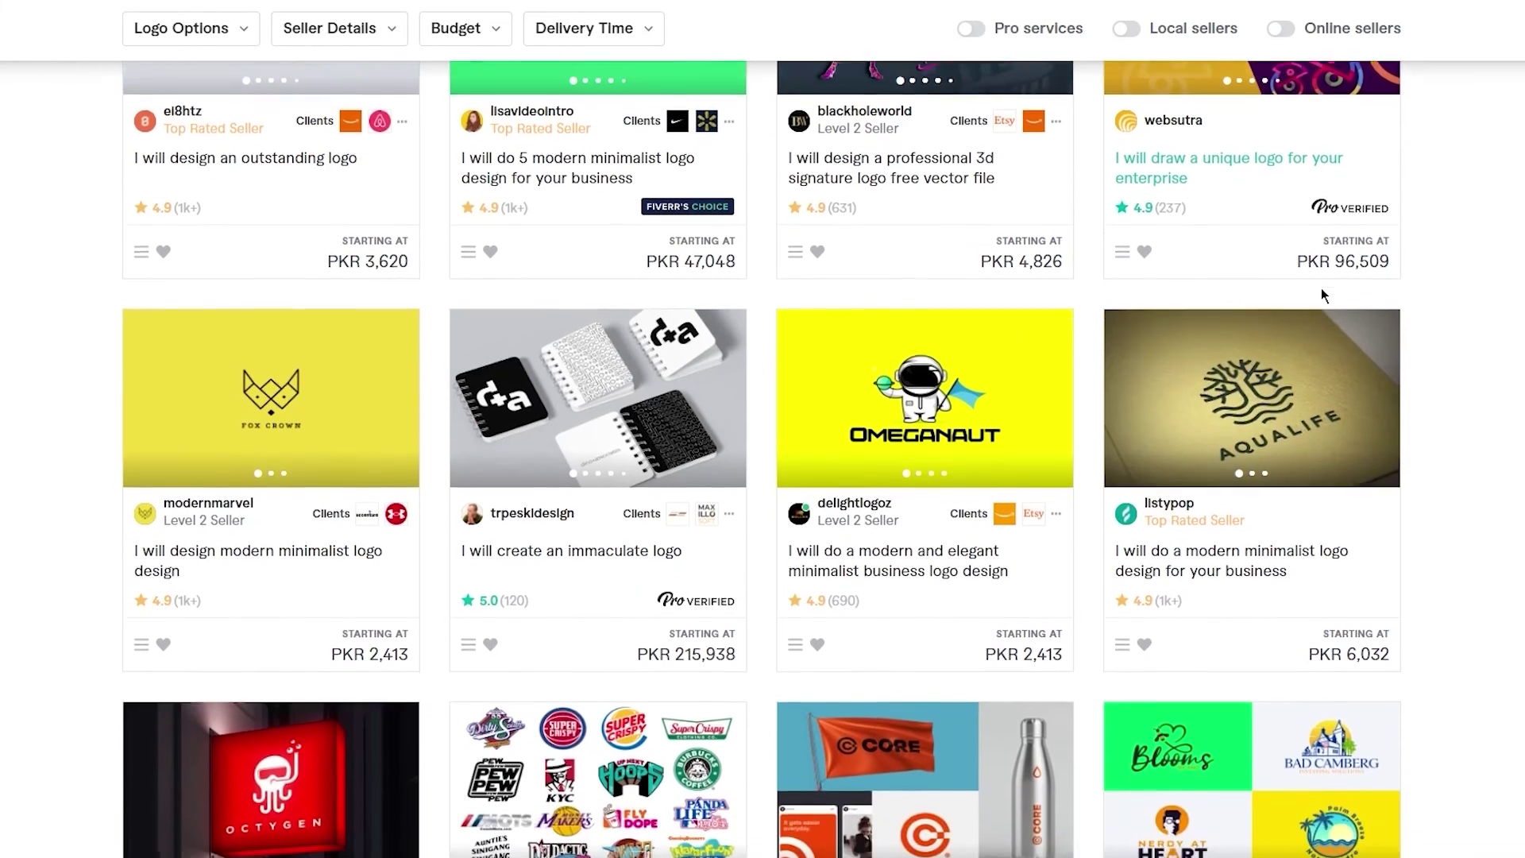
pyautogui.scroll(-6, 1321, 290)
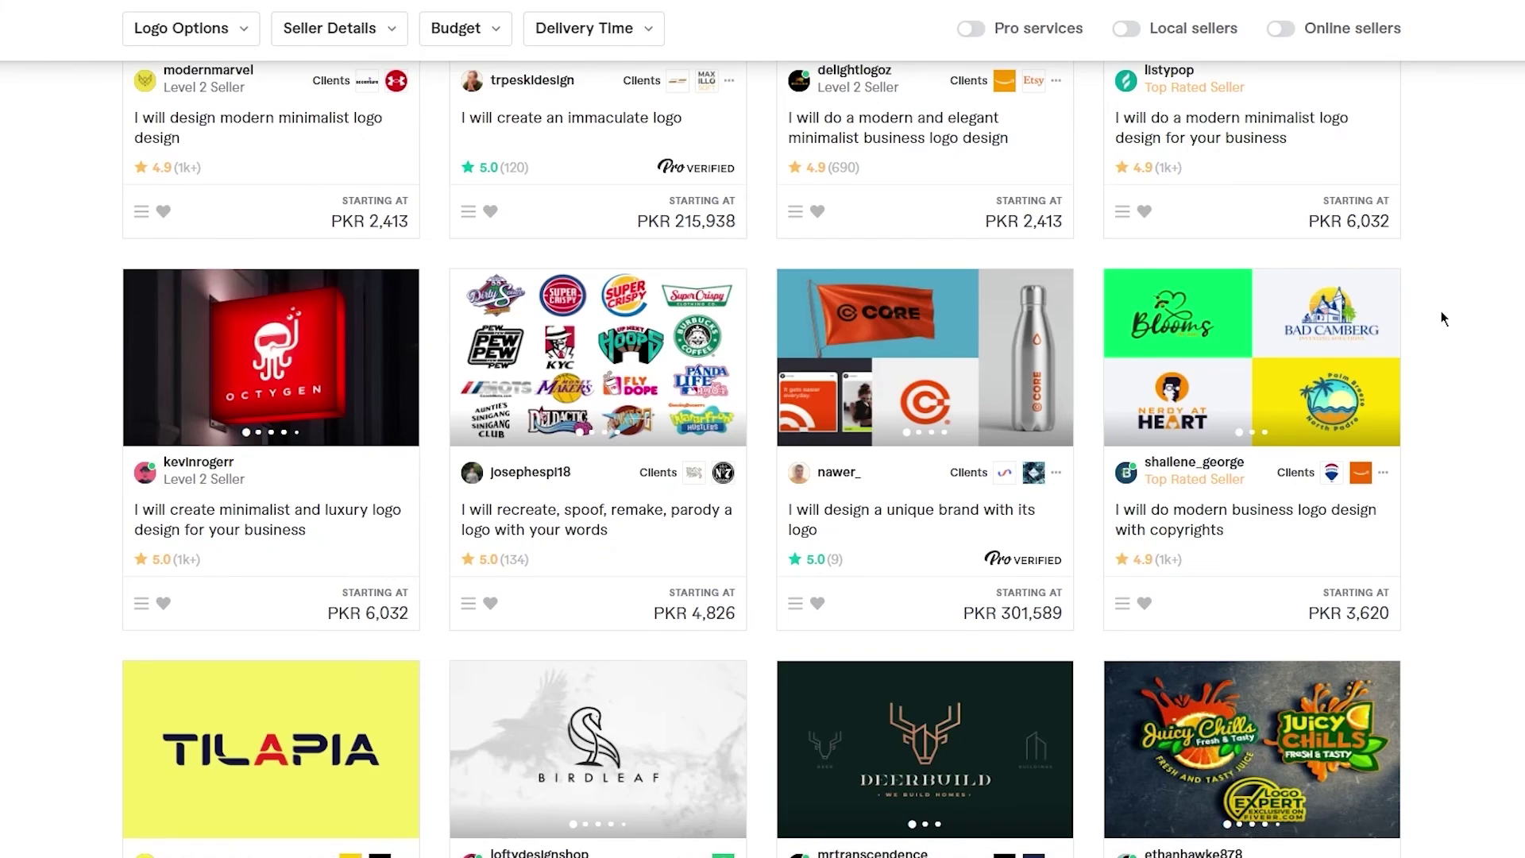
# - Scroll back to the top of the Logo Design listing and return to the Fiverr home page
pyautogui.scroll(-10, 1442, 318)
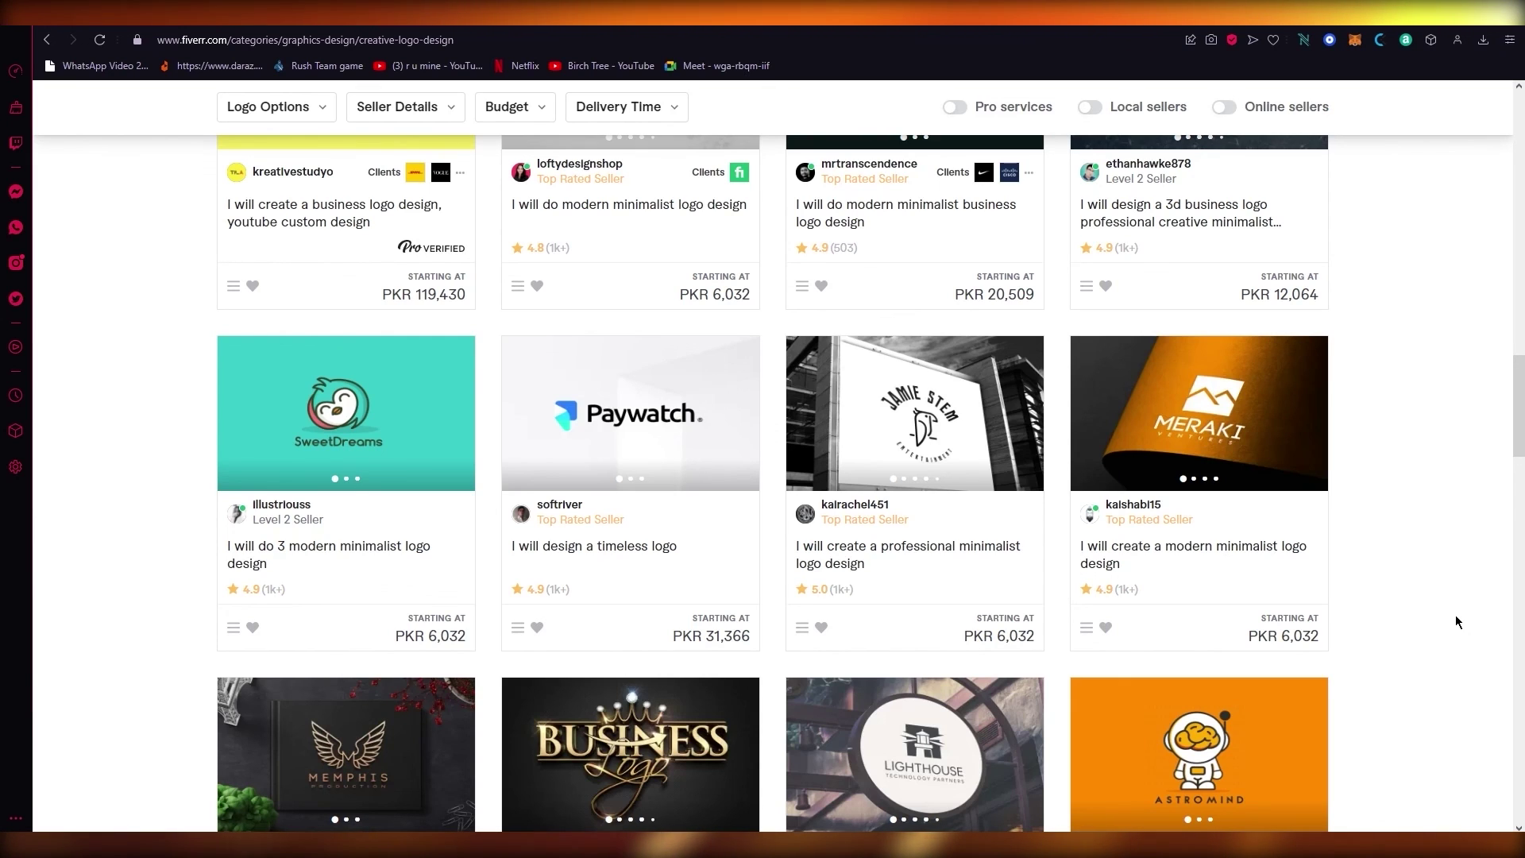
pyautogui.scroll(15, 1458, 622)
pyautogui.scroll(10, 1458, 622)
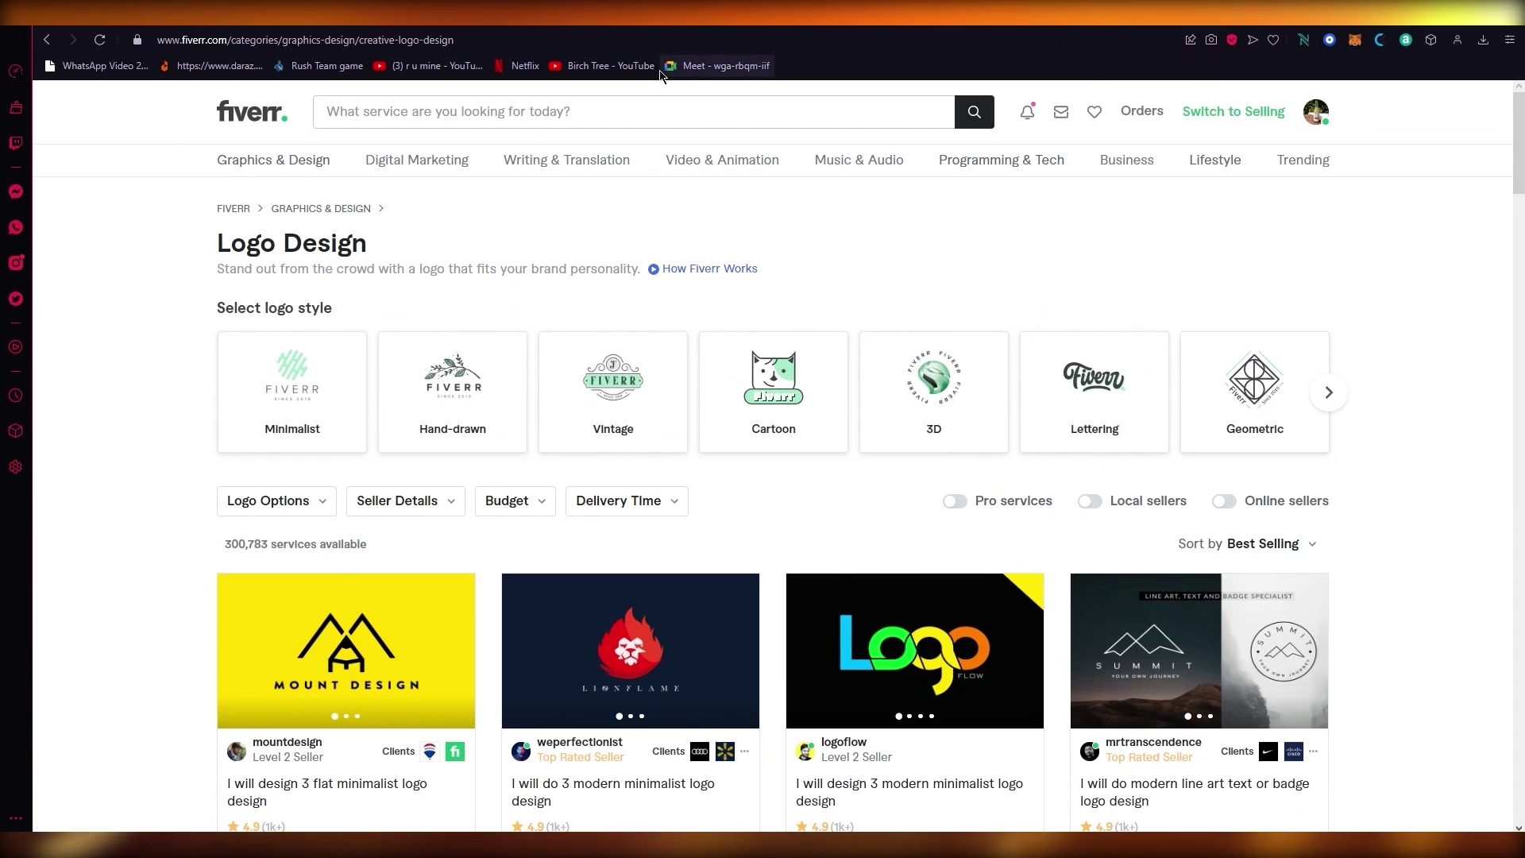
pyautogui.click(270, 113)
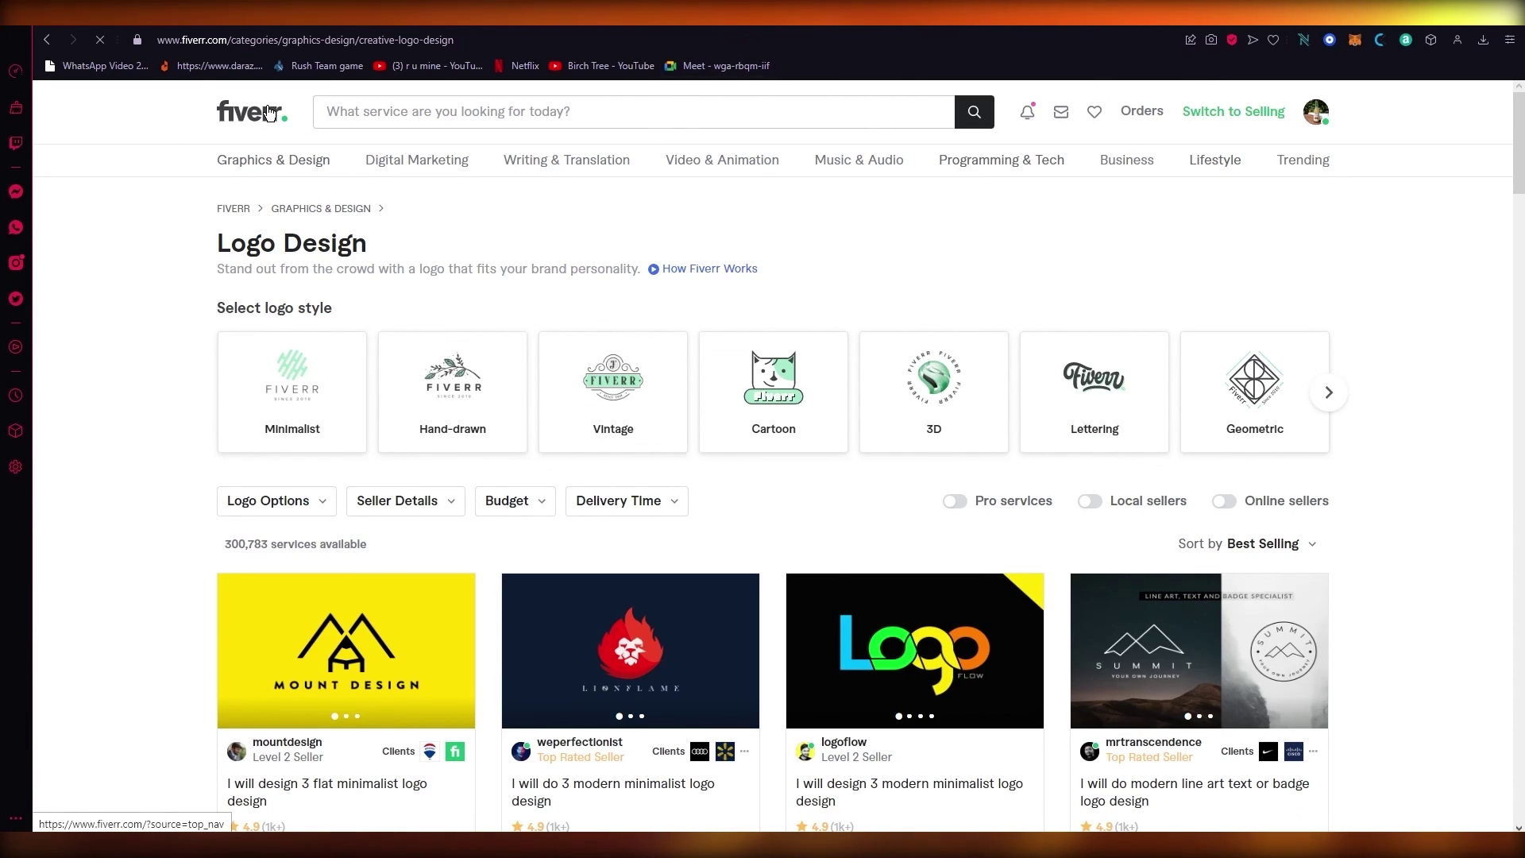